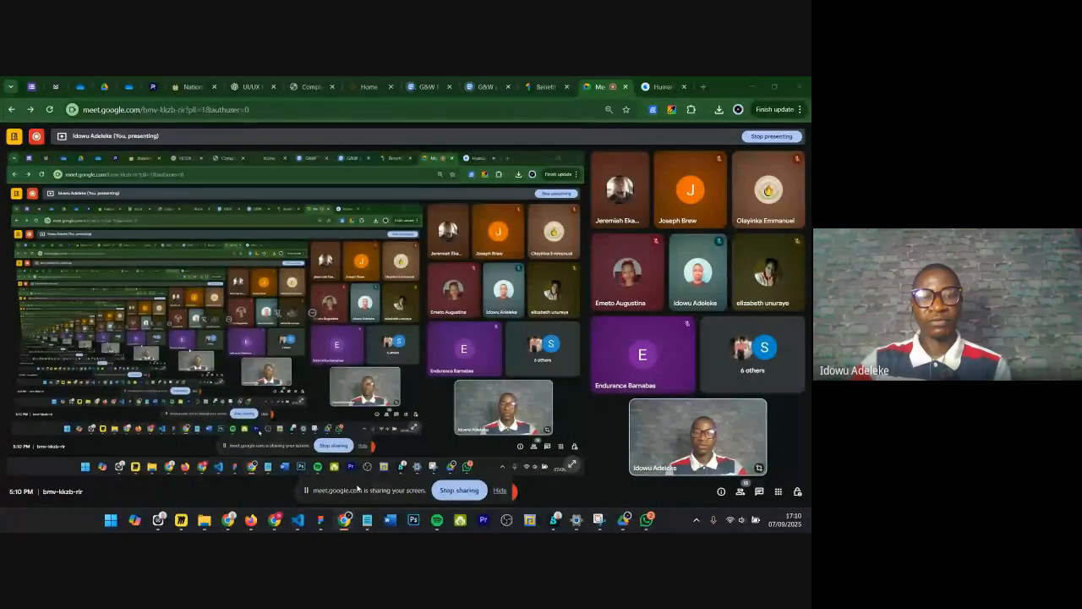
Step: Switch to Figma and open the Students' Page of the UIUX Design Bootcamp file
left_click(321, 521)
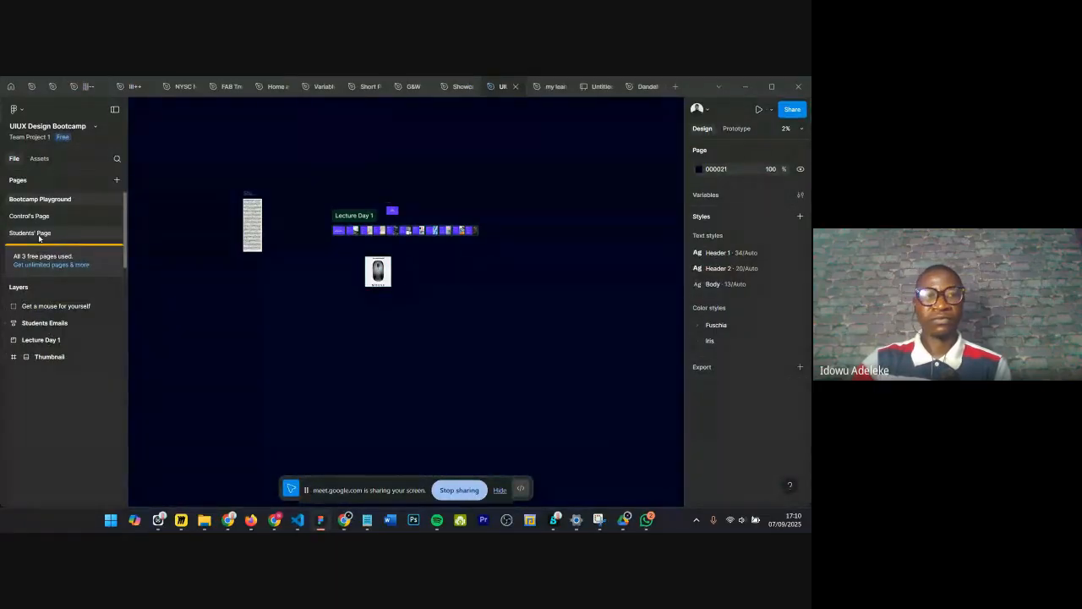
left_click(39, 236)
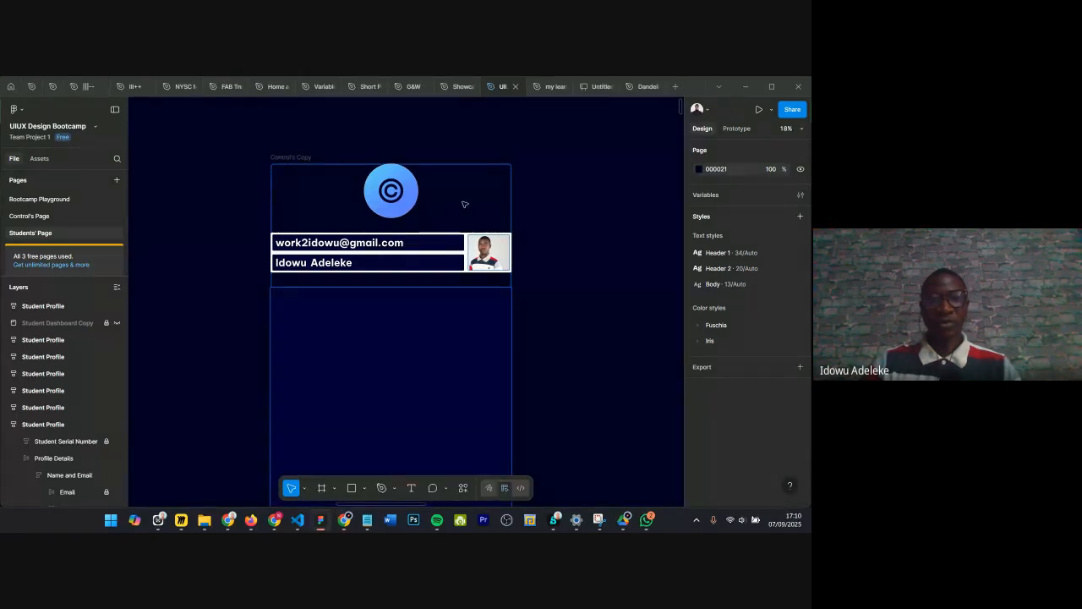
Step: Browse the student profile cards, zooming in on the email and name rows of cards 6 to 9
scroll(482, 199, "down", 3)
scroll(504, 195, "down", 3, "ctrl")
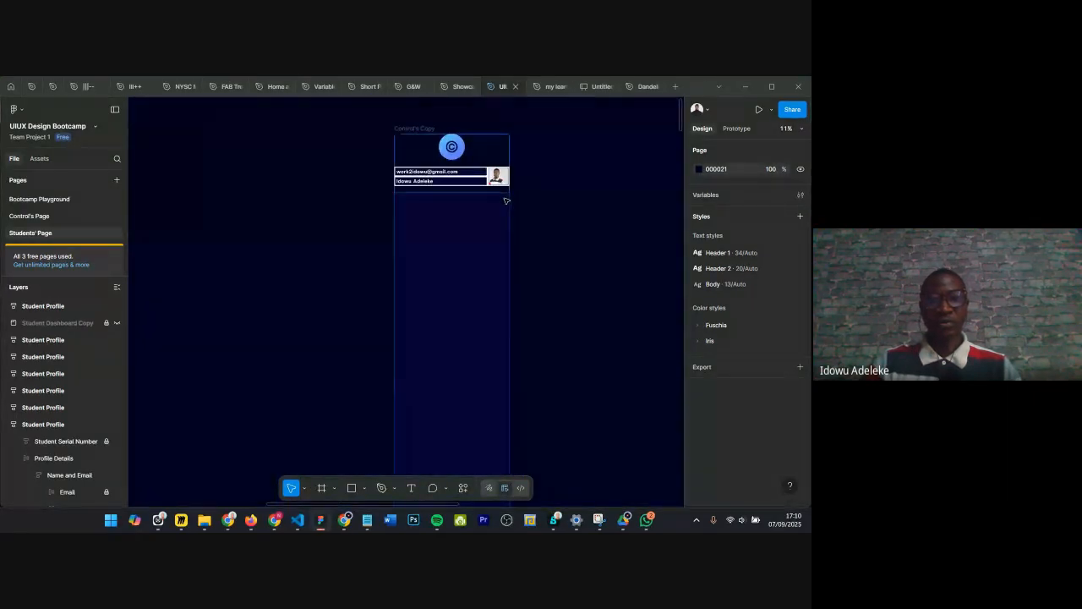
scroll(506, 201, "down", 1, "ctrl")
scroll(495, 237, "down", 10)
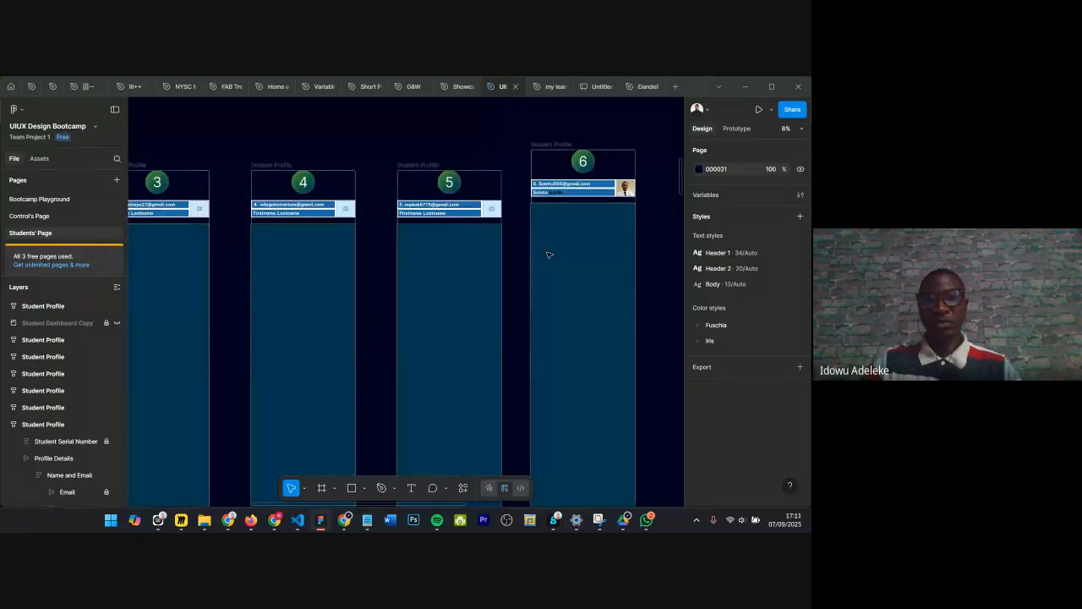
scroll(551, 194, "up", 5)
scroll(554, 187, "down", 2)
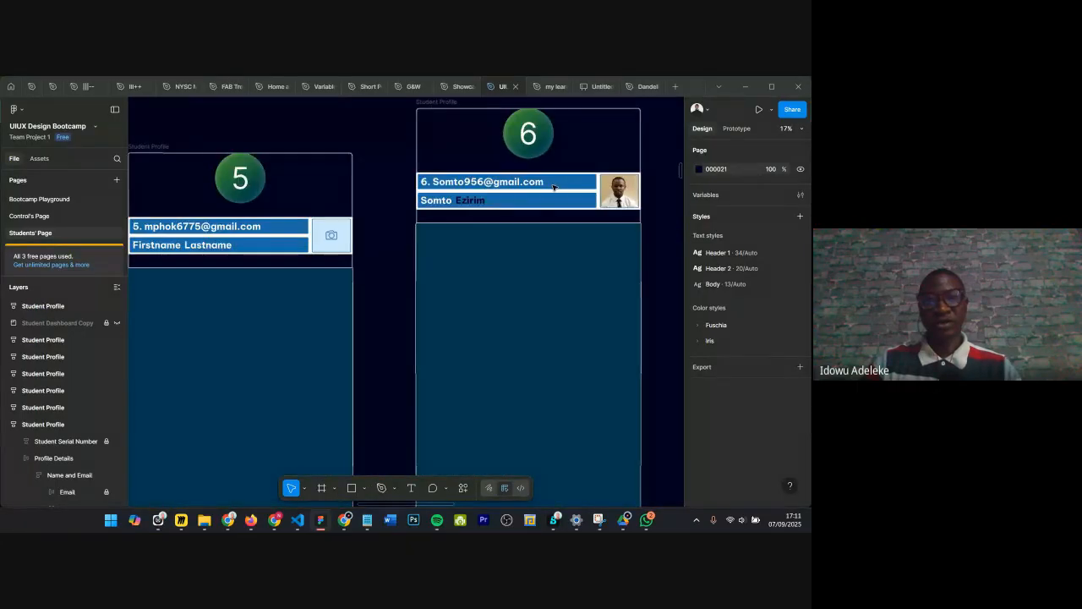
scroll(554, 187, "down", 3)
scroll(535, 143, "up", 1)
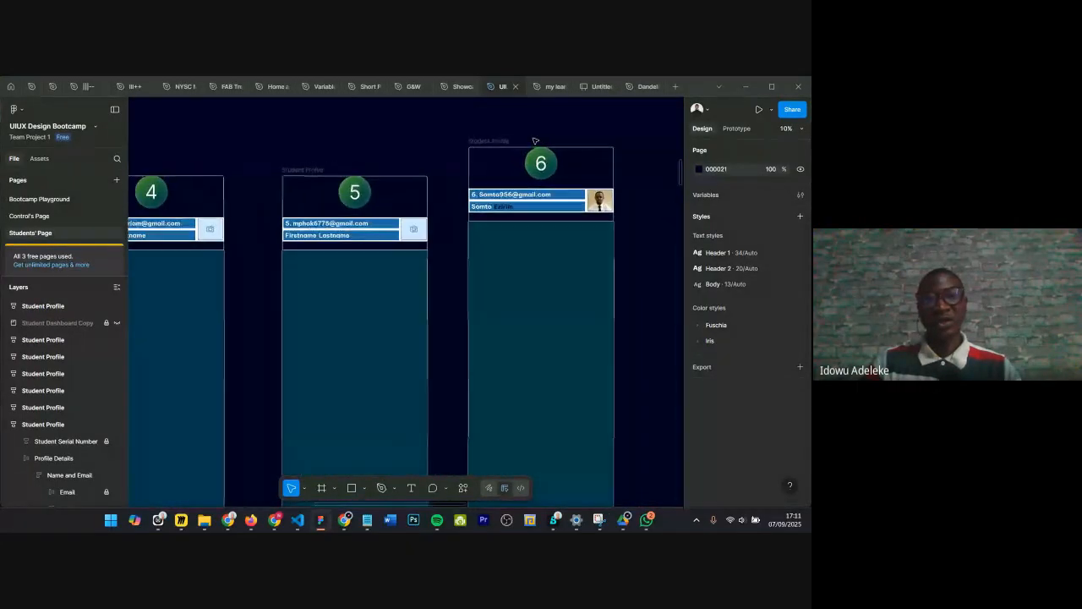
scroll(541, 146, "down", 4)
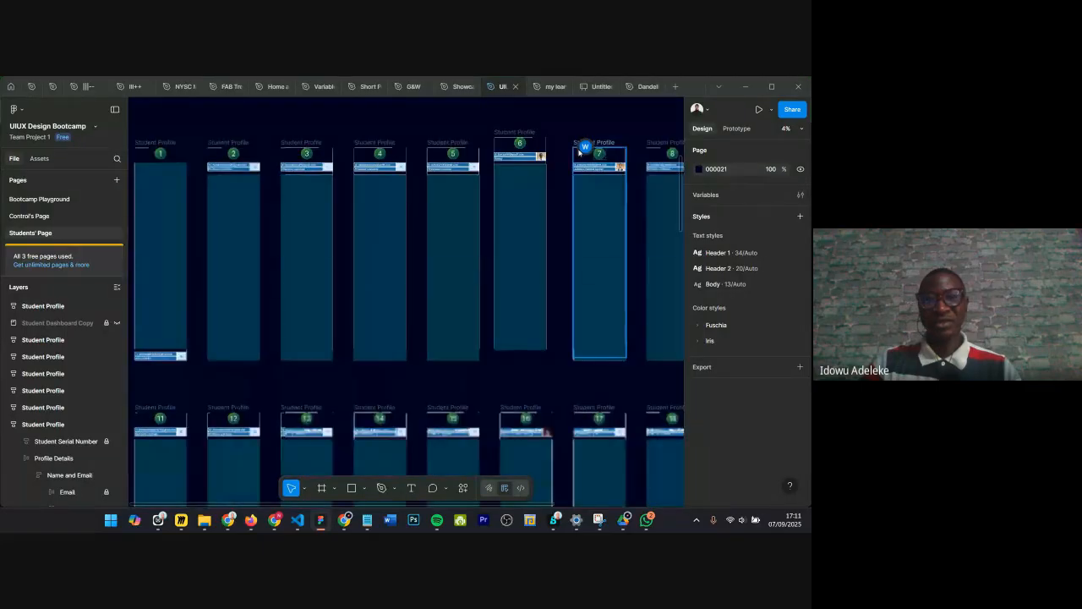
scroll(550, 152, "up", 4)
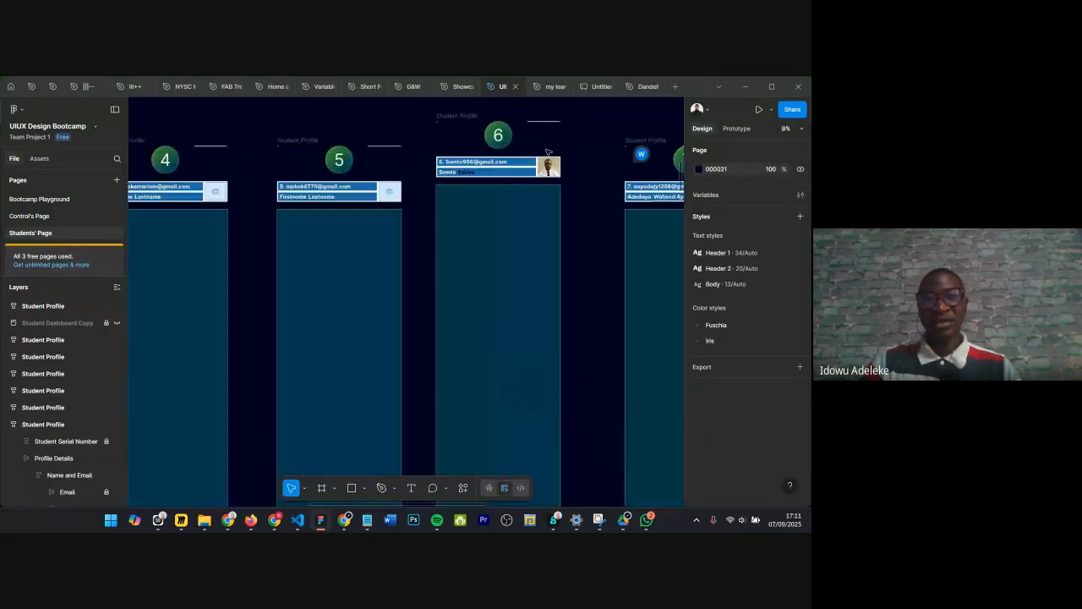
scroll(548, 152, "up", 5)
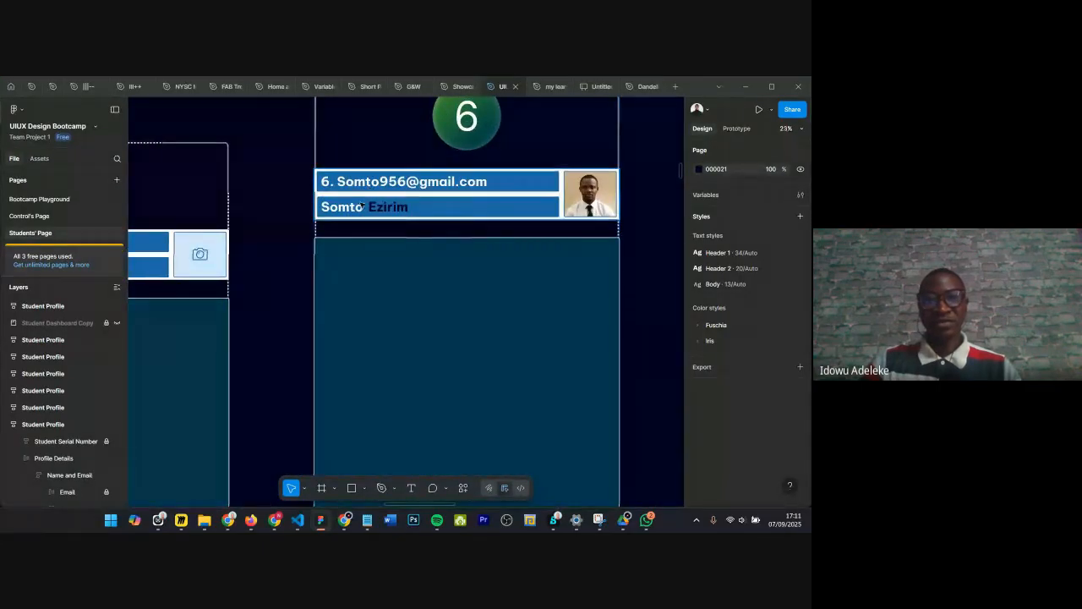
scroll(362, 206, "up", 3)
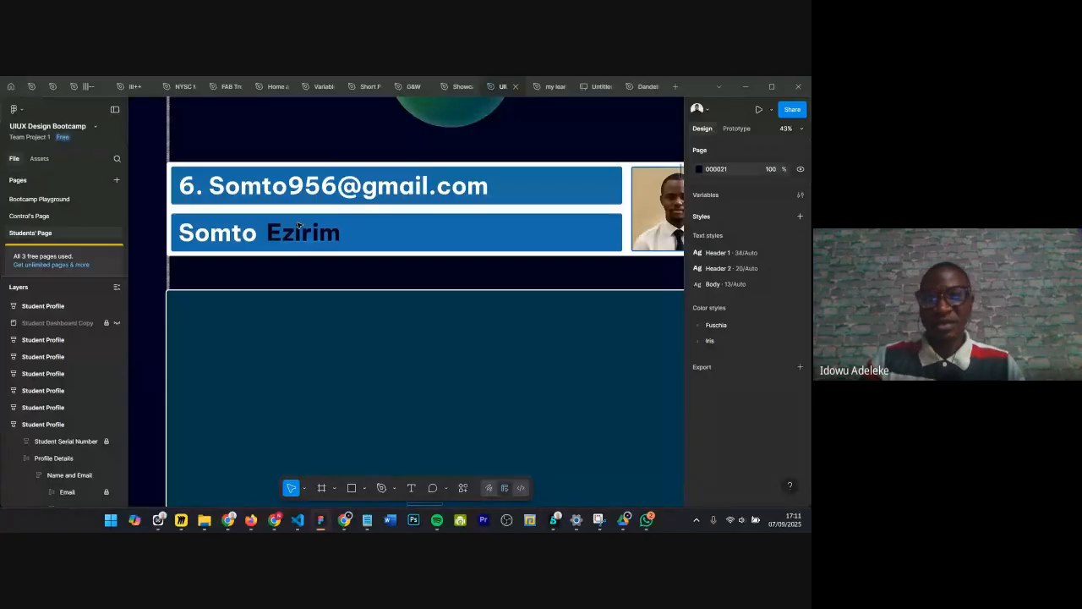
scroll(298, 224, "down", 1)
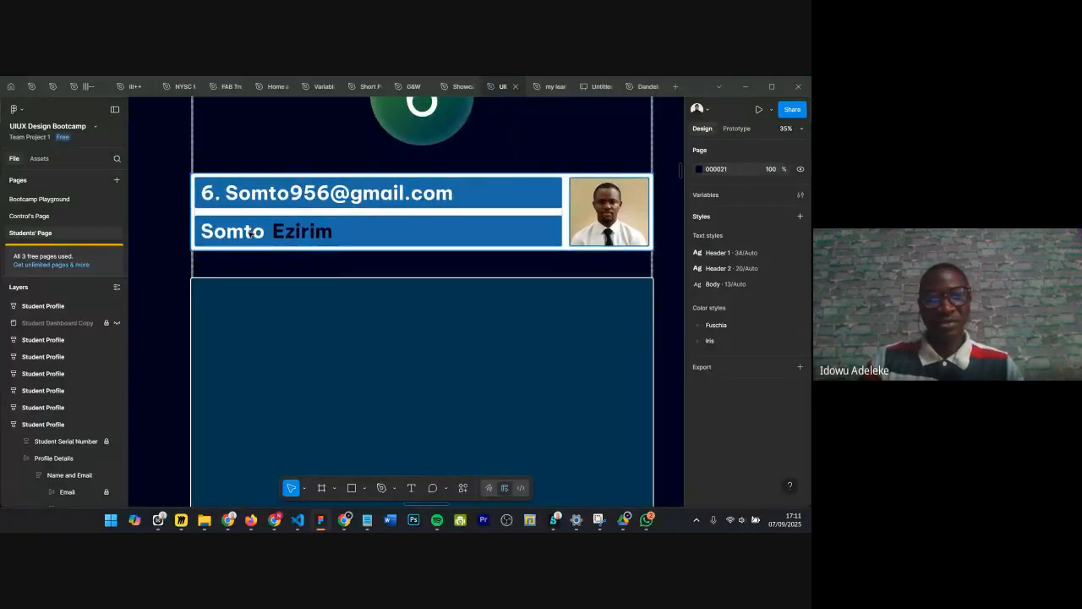
scroll(318, 223, "down", 2)
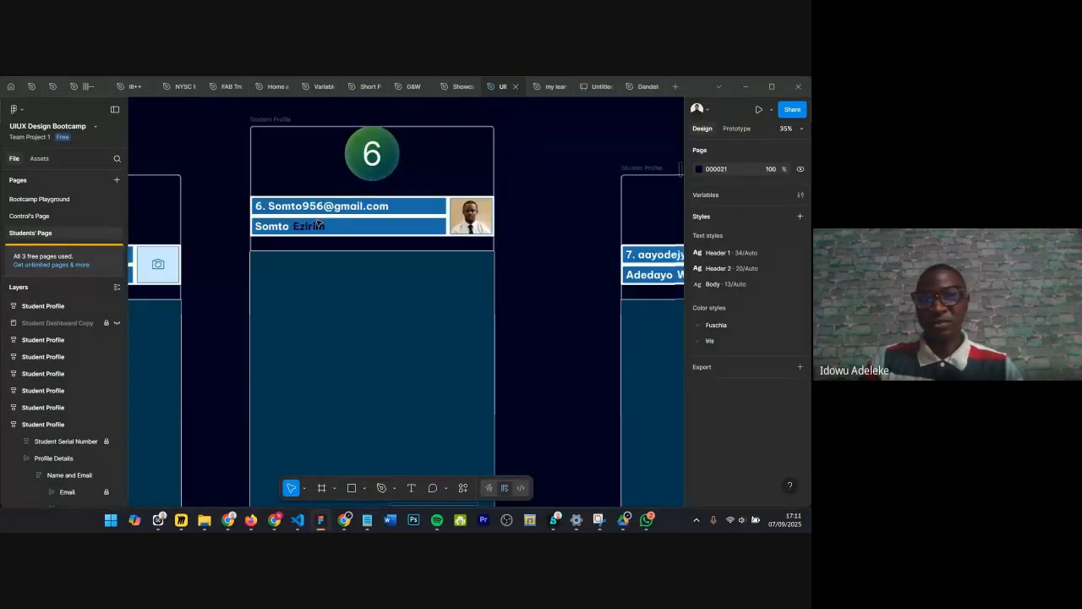
scroll(318, 224, "down", 1)
scroll(336, 234, "right", 3)
scroll(374, 258, "right", 2)
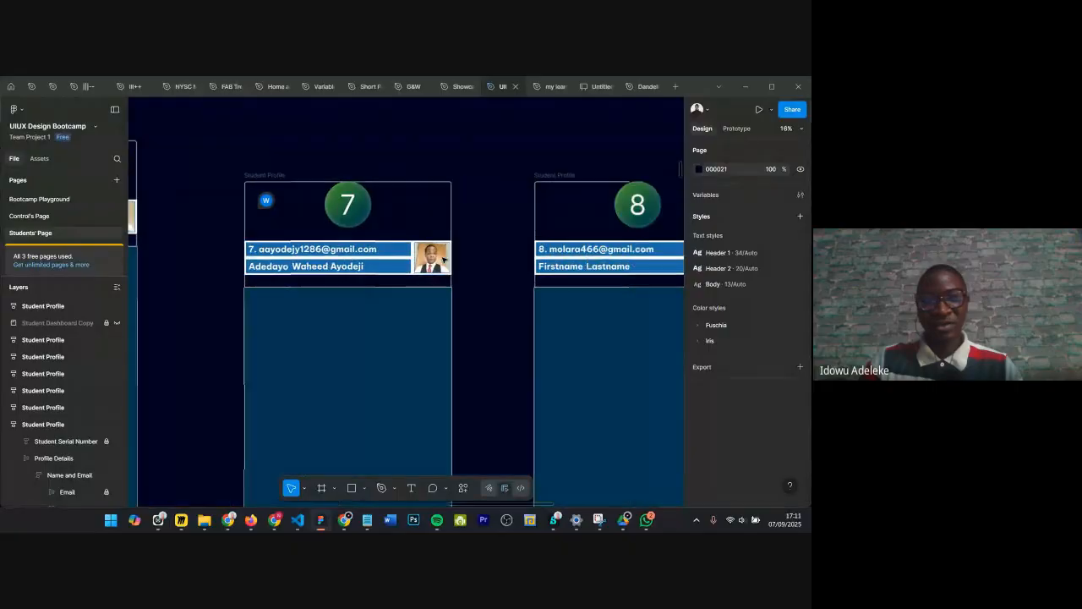
scroll(363, 258, "right", 2)
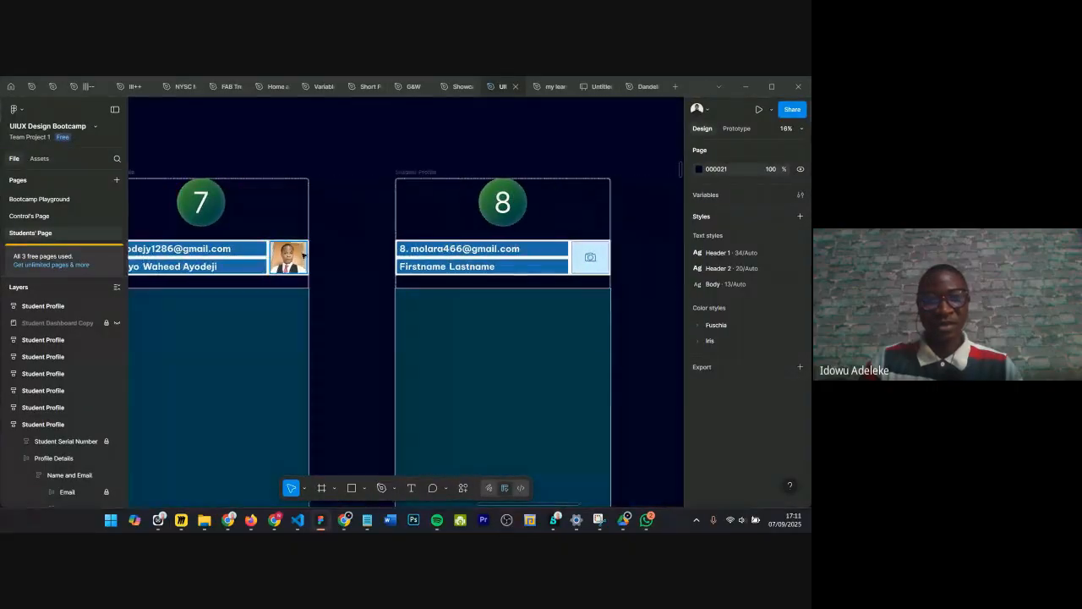
scroll(302, 253, "up", 1)
scroll(303, 253, "left", 4)
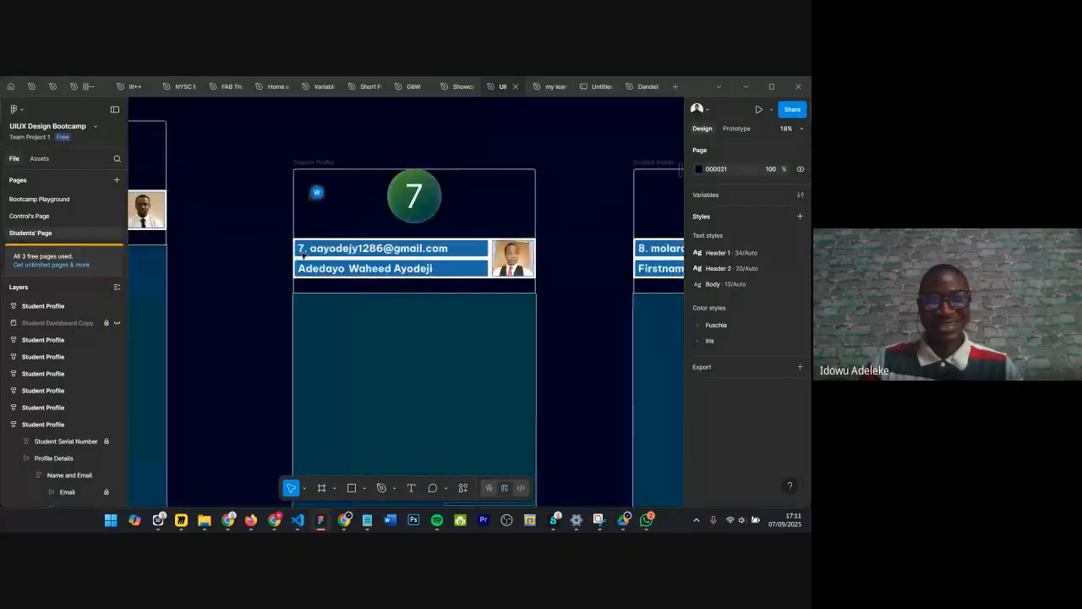
scroll(305, 254, "down", 2)
scroll(304, 254, "right", 3)
scroll(414, 259, "up", 1)
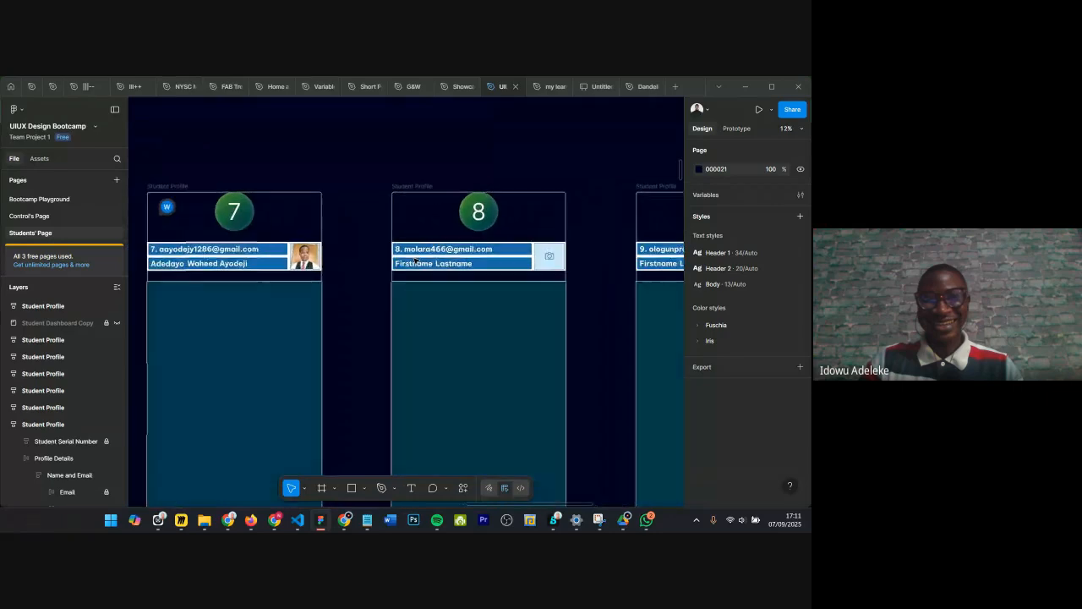
scroll(415, 261, "down", 1)
scroll(415, 262, "down", 2)
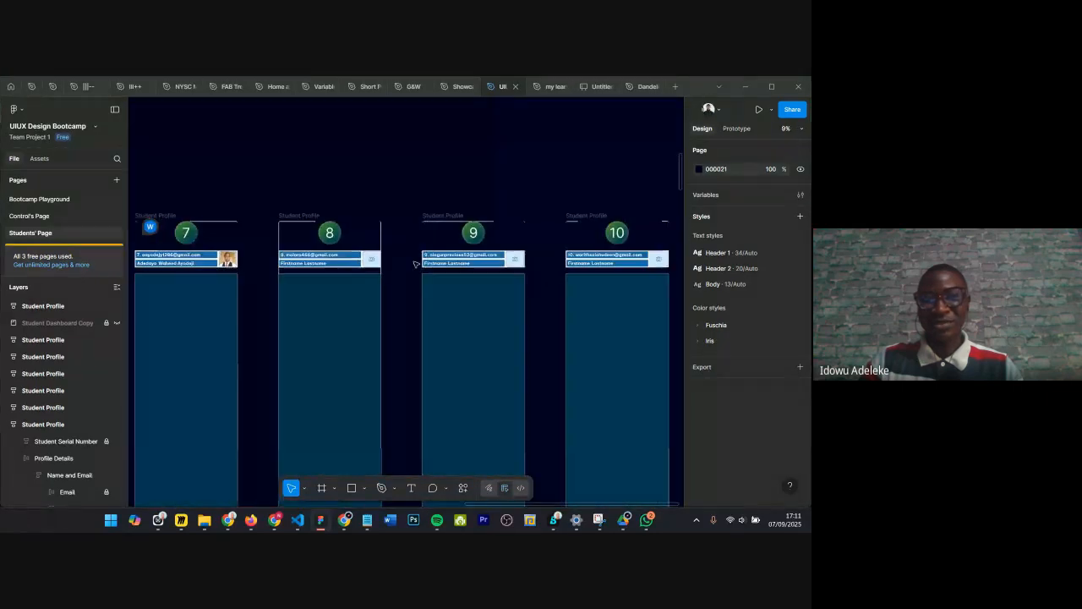
scroll(415, 262, "down", 1)
scroll(431, 263, "up", 4)
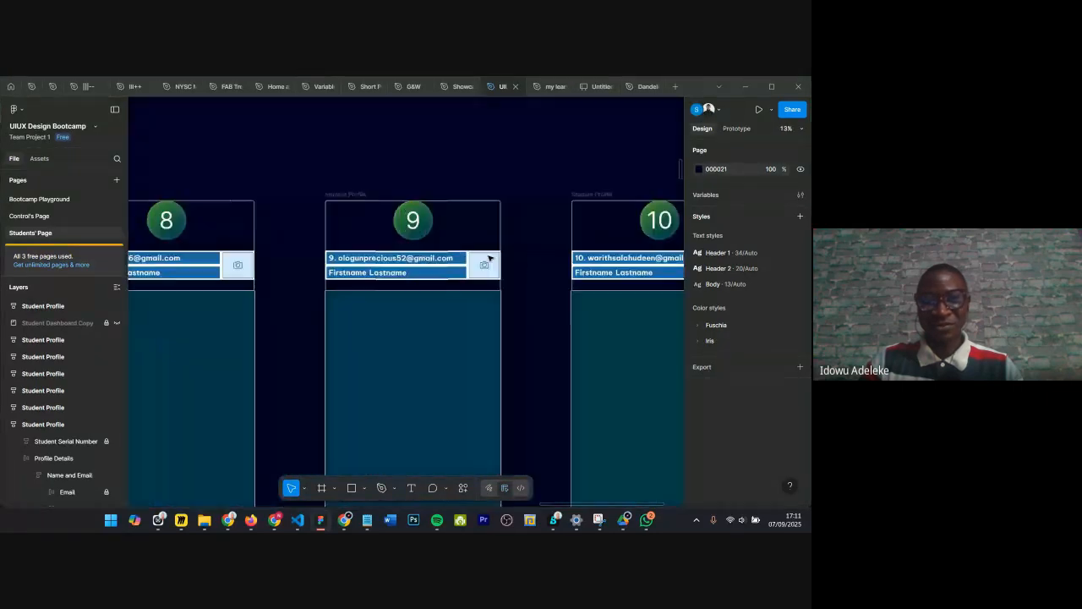
scroll(459, 262, "up", 5)
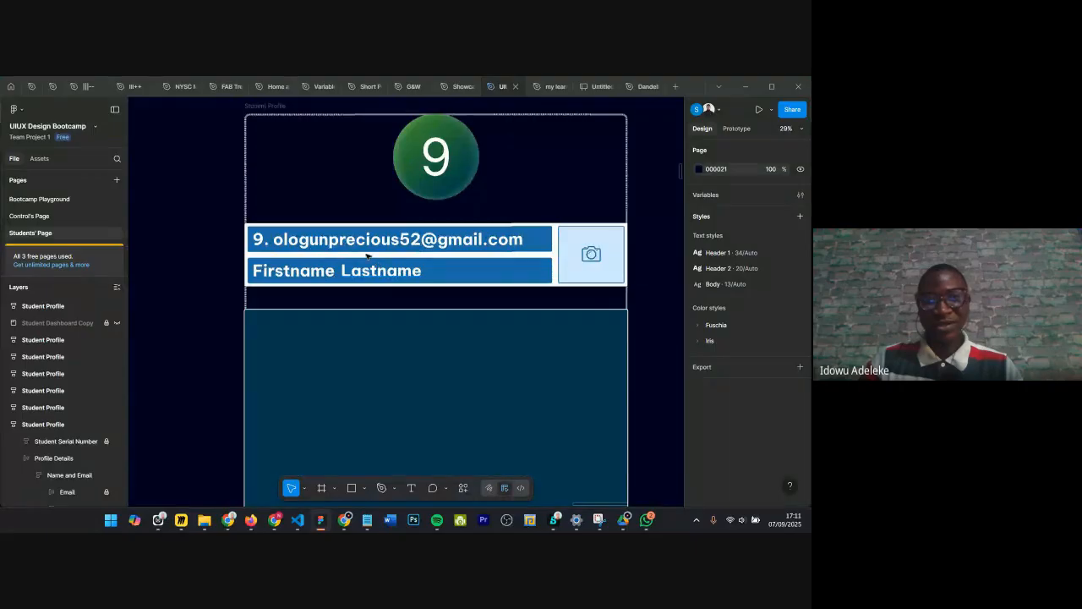
scroll(359, 247, "up", 1)
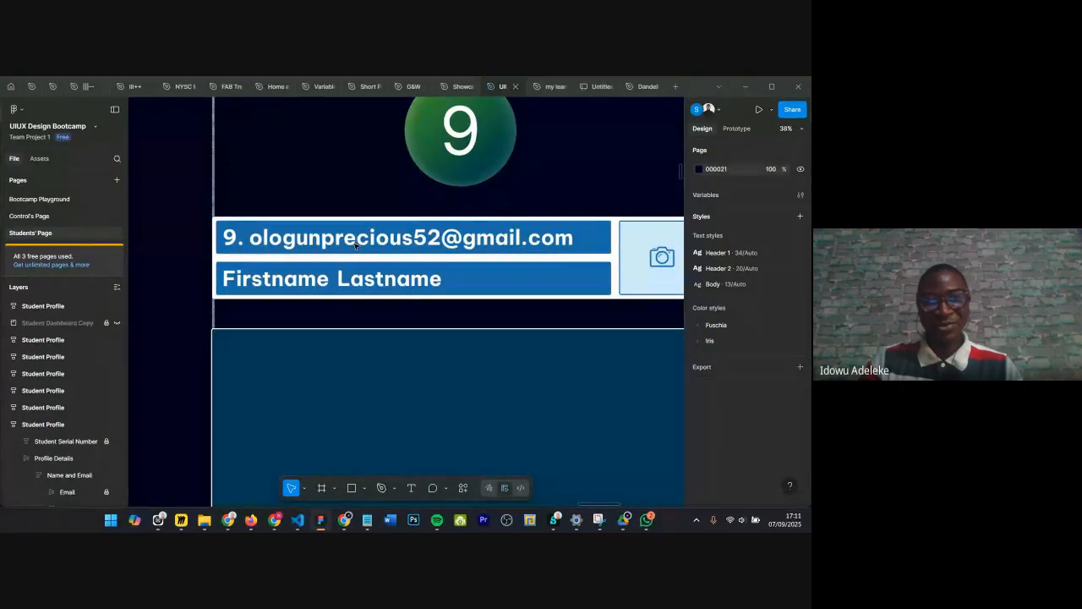
scroll(356, 245, "down", 3)
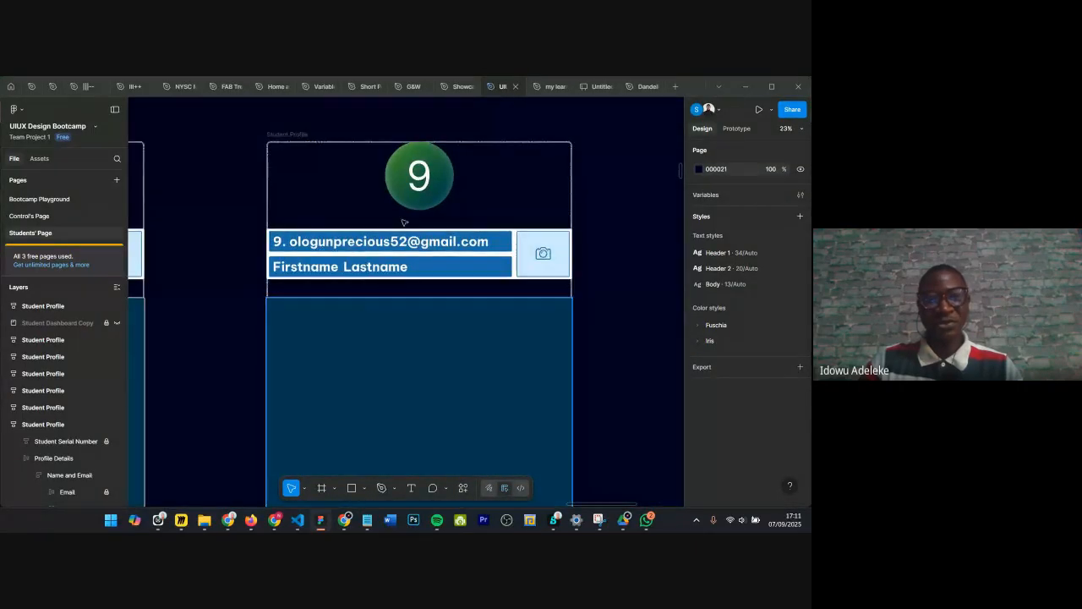
scroll(336, 238, "up", 1)
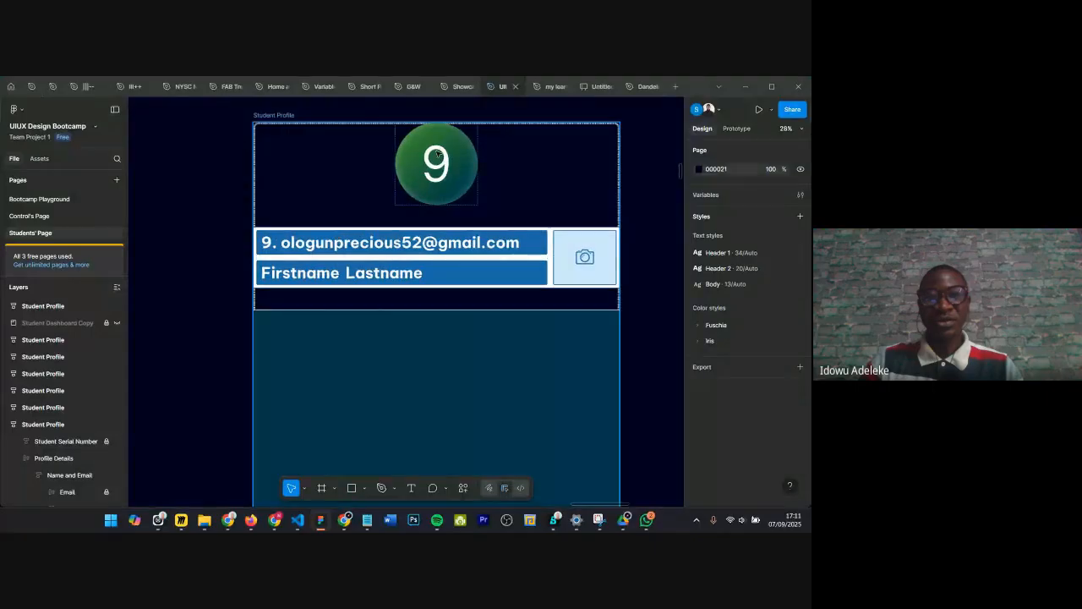
Step: Replace the Firstname placeholder text on profile card 9 with the student's first name
left_click(540, 173)
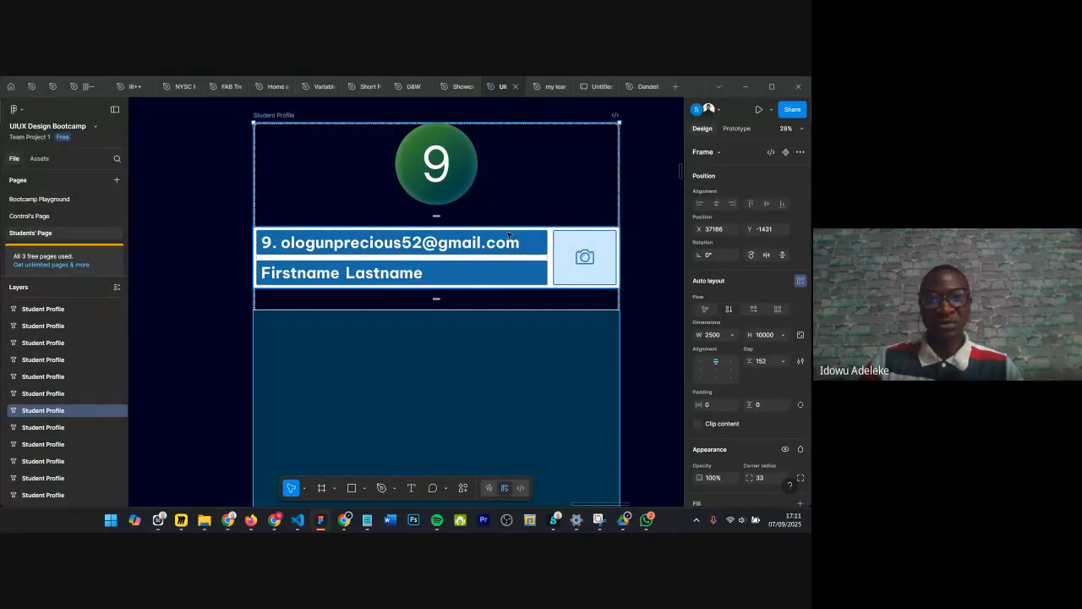
left_click(292, 273)
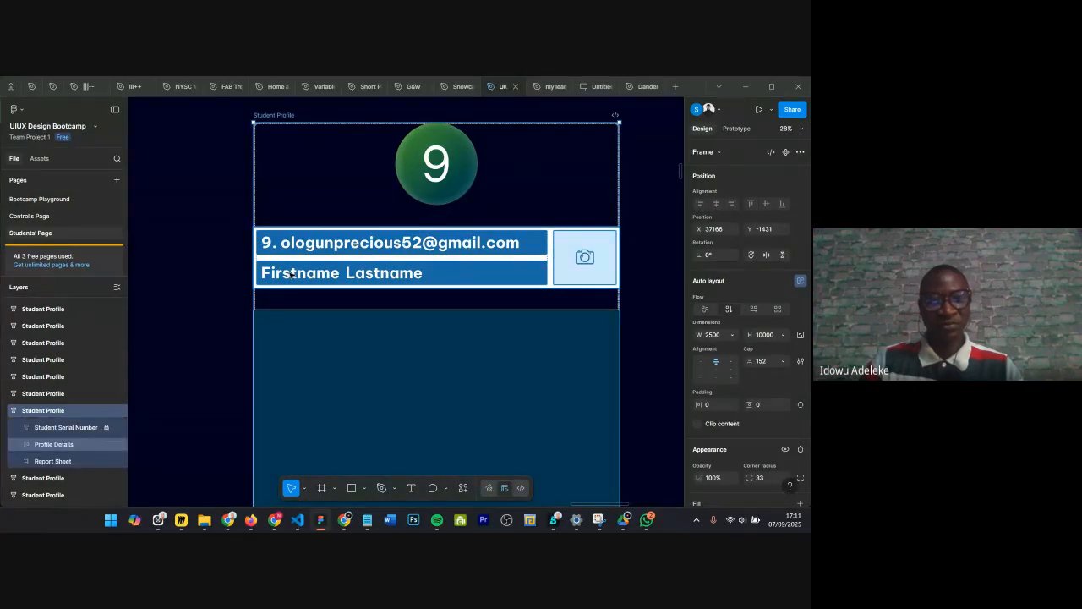
double_click(291, 273)
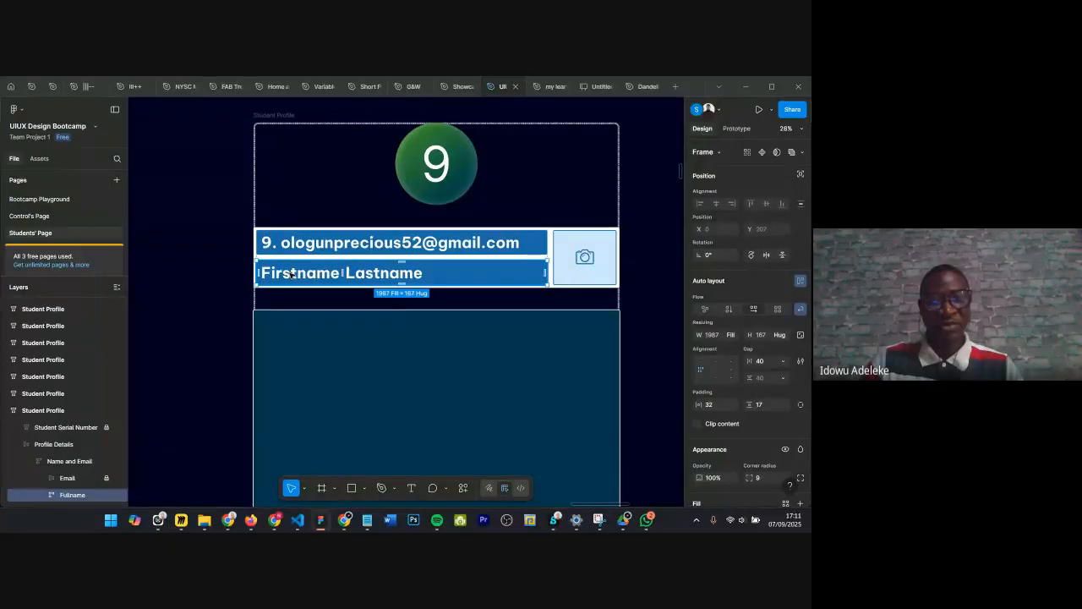
double_click(292, 273)
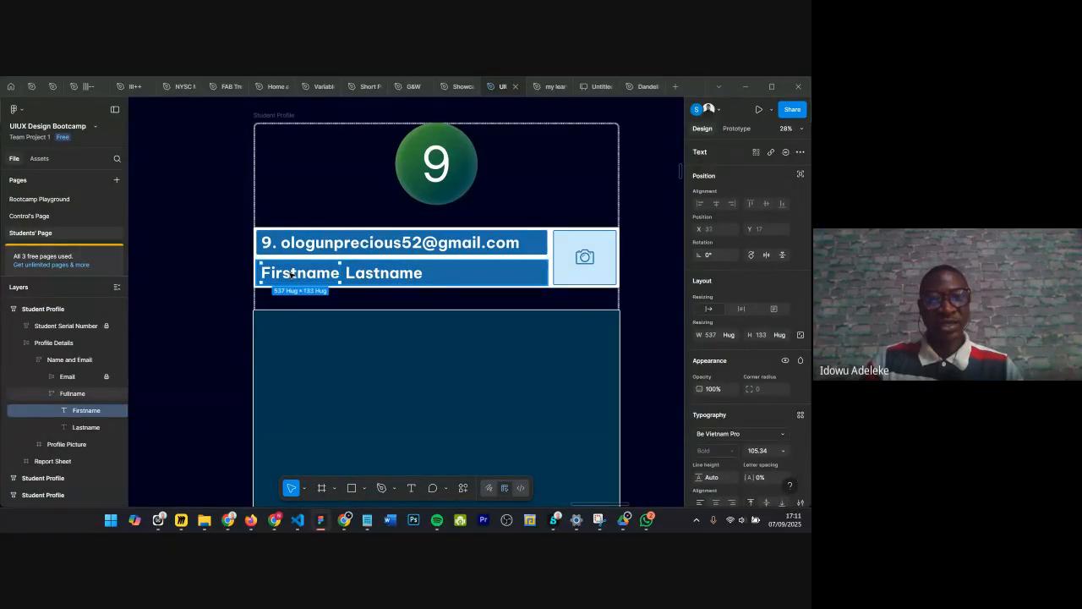
double_click(304, 272)
left_click(305, 273)
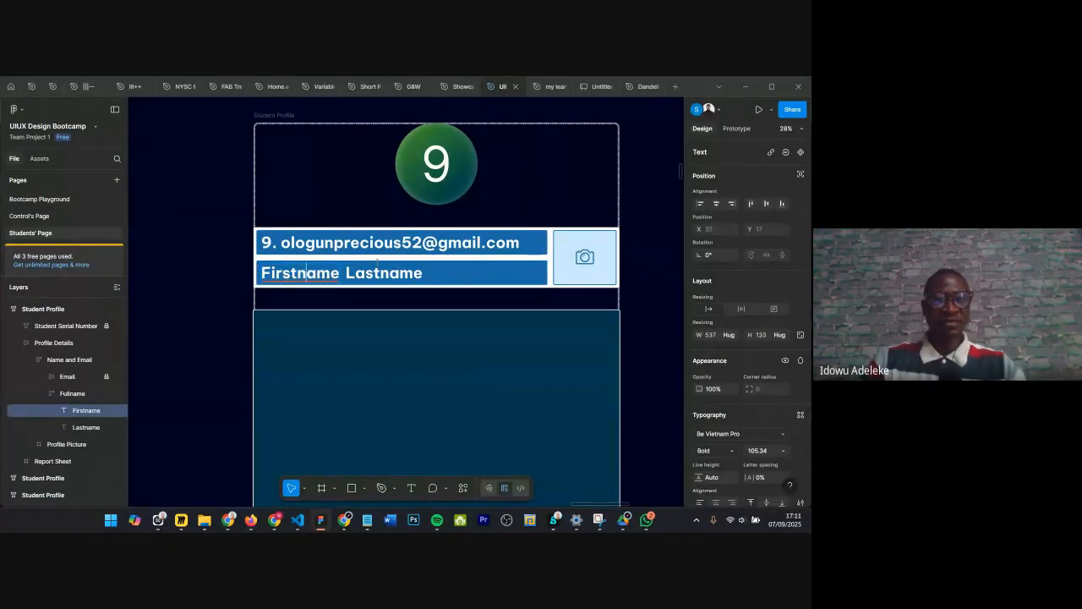
key("ctrl+a")
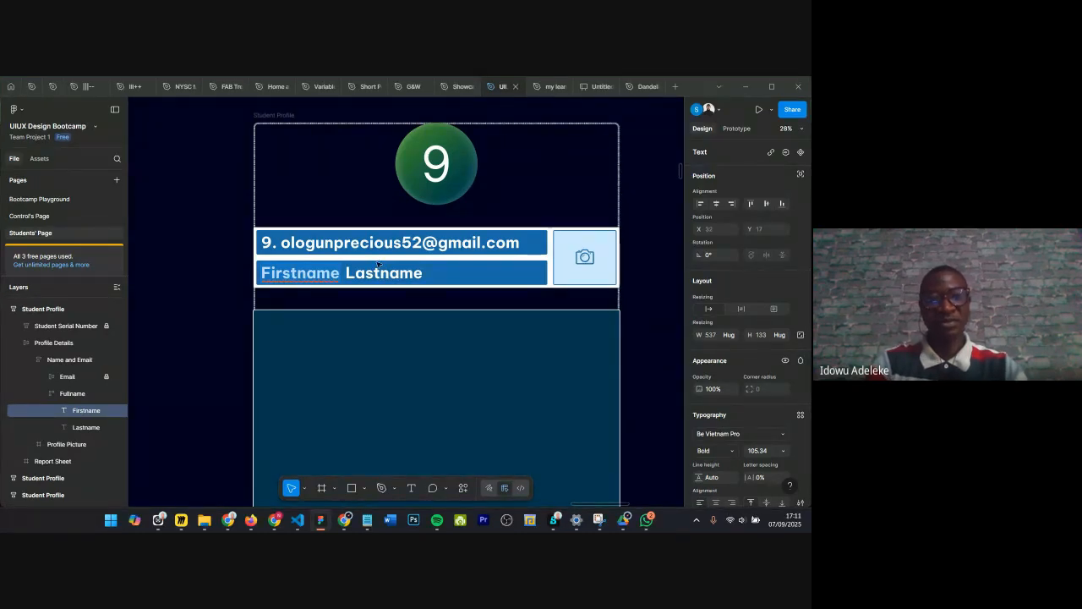
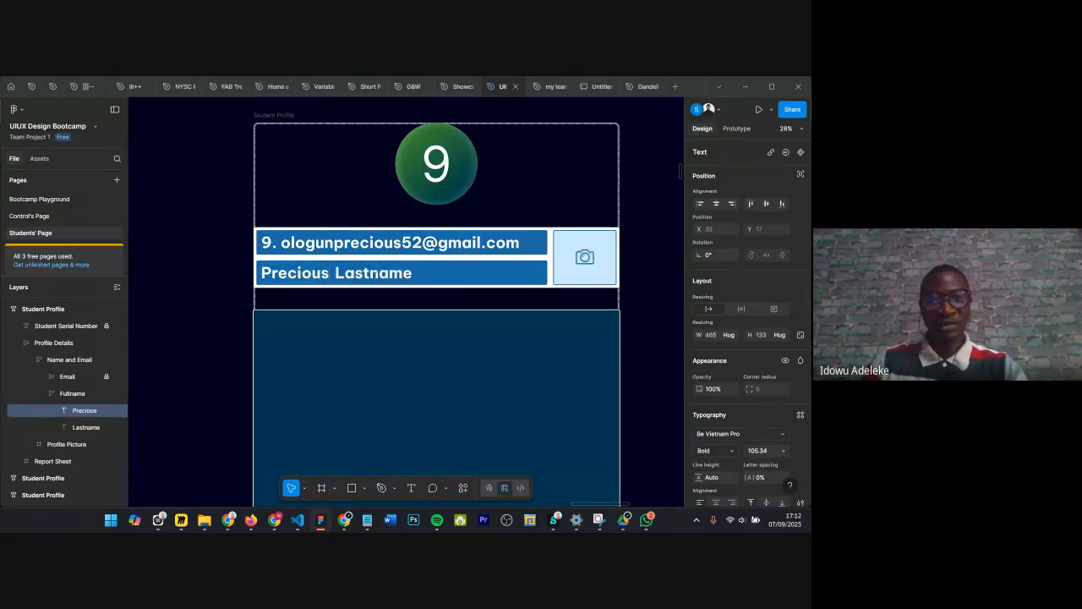
Step: Move to the Lastname text on card 9 and replace it with the student's surname
key("Escape")
key("Tab")
key("Return")
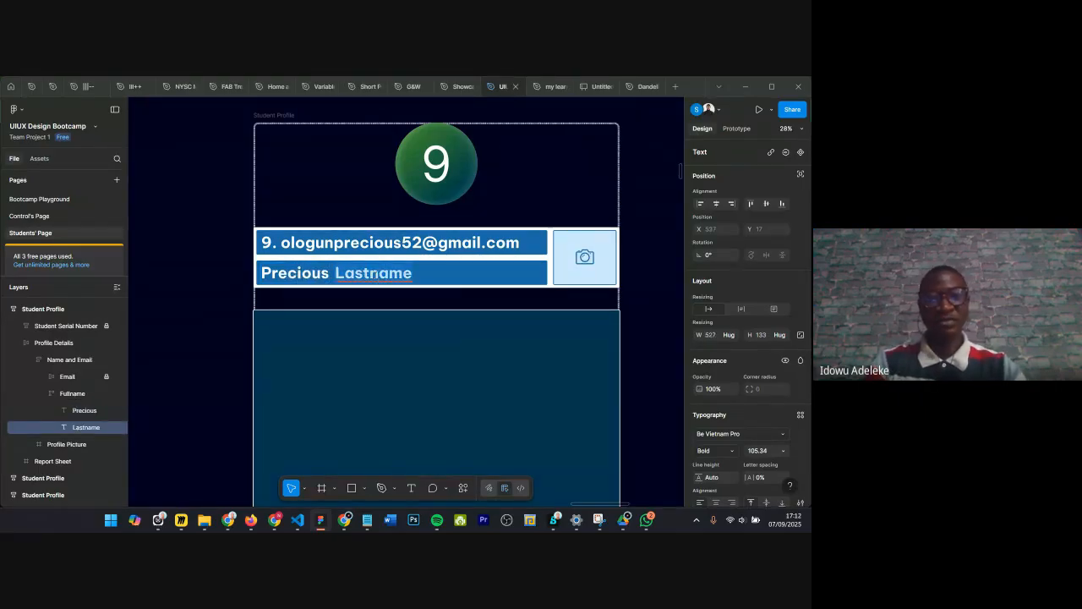
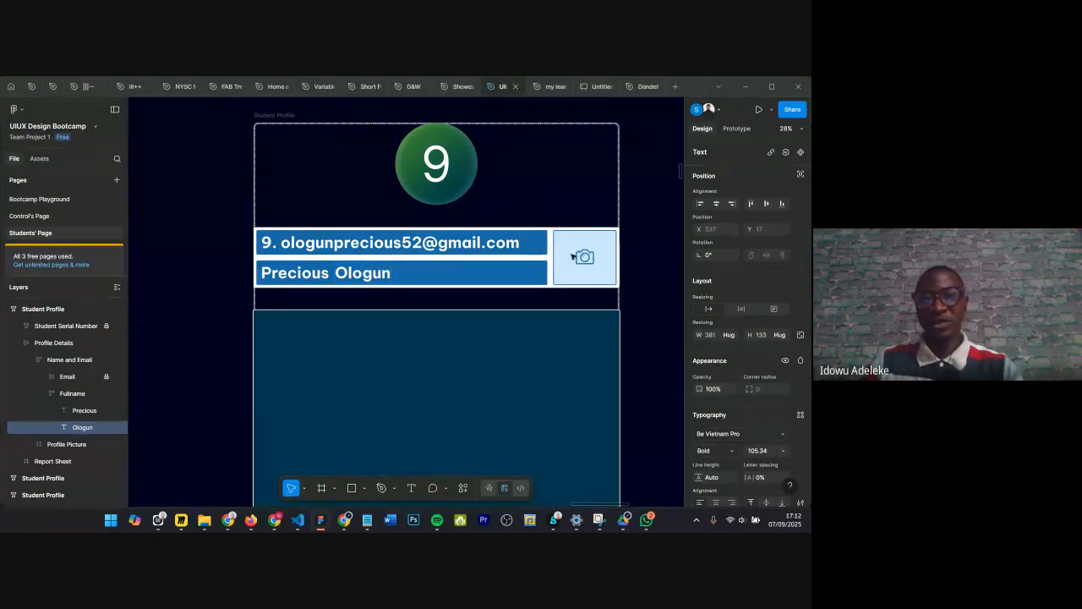
Step: Open the Control's Page and zoom to fit its Contact us frame
scroll(573, 257, "down", 3)
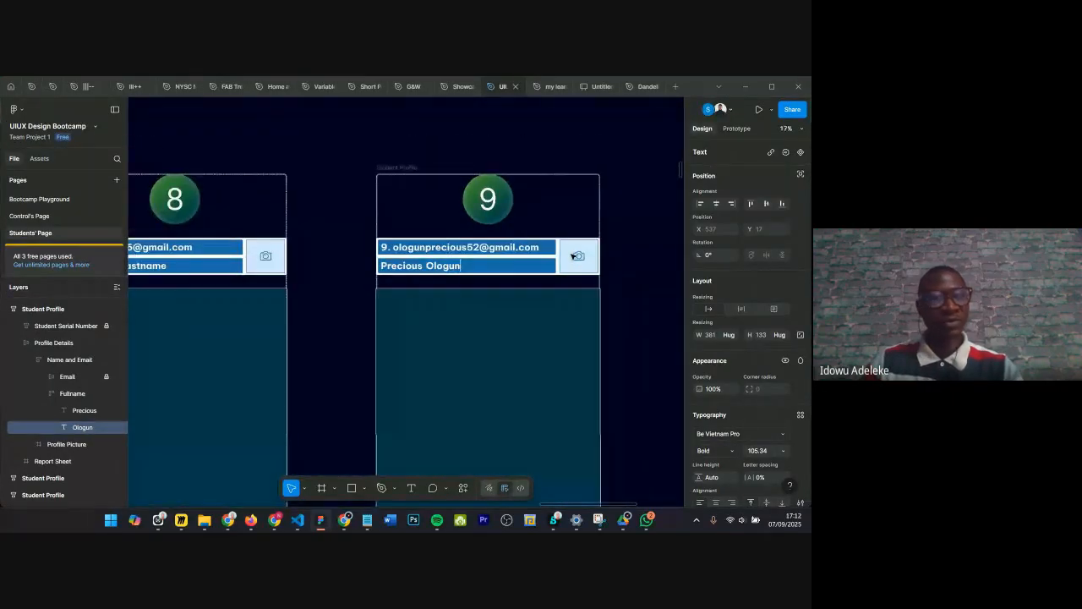
left_click(54, 216)
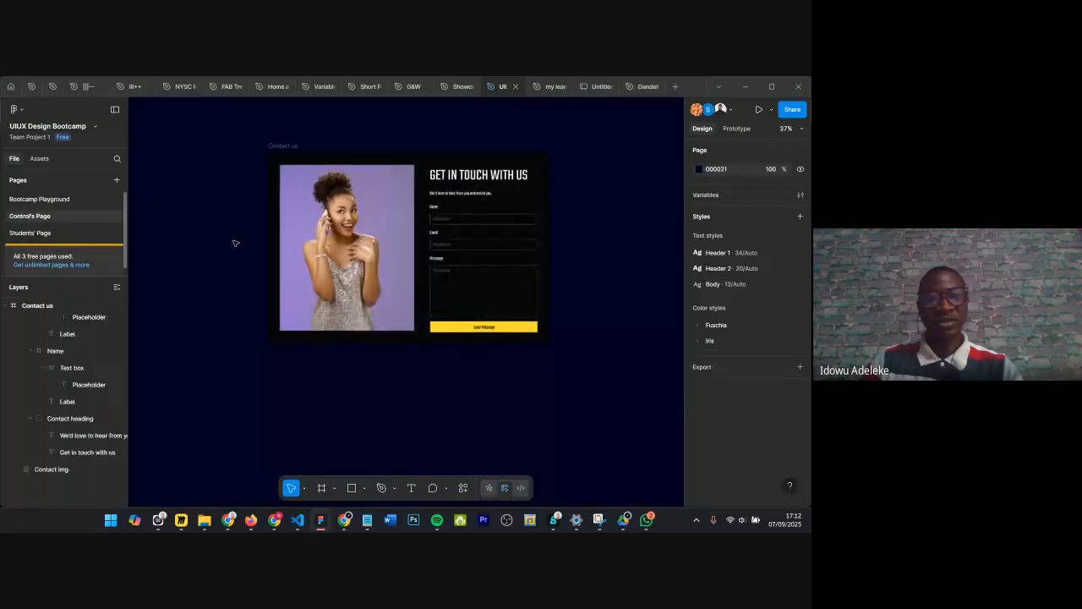
key("shift+1")
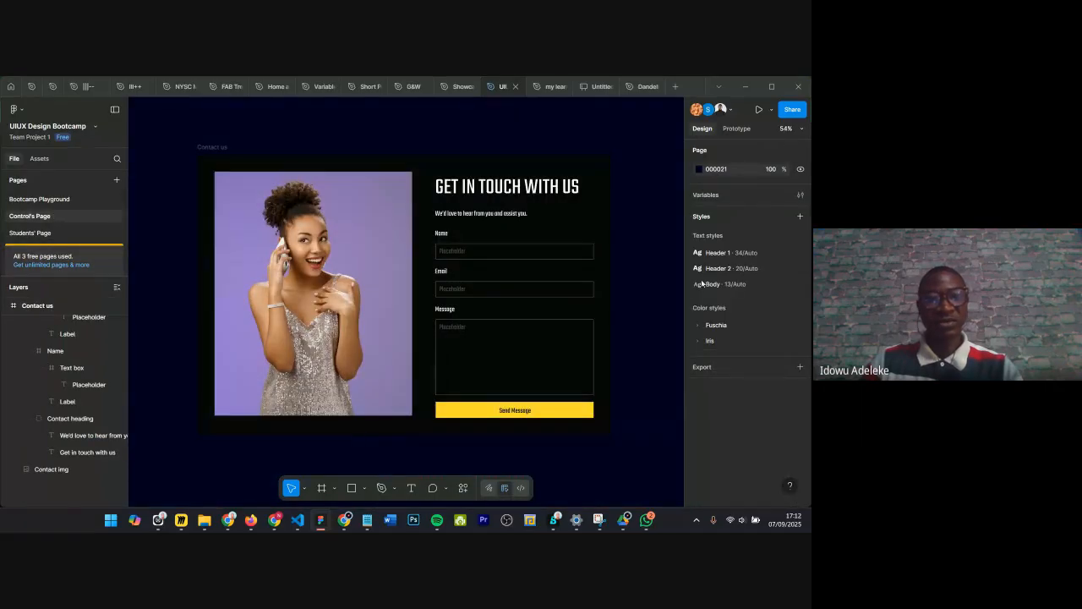
Step: Copy the Contact us frame on the Control's Page and switch to the Students' Page
scroll(430, 185, "down", 4)
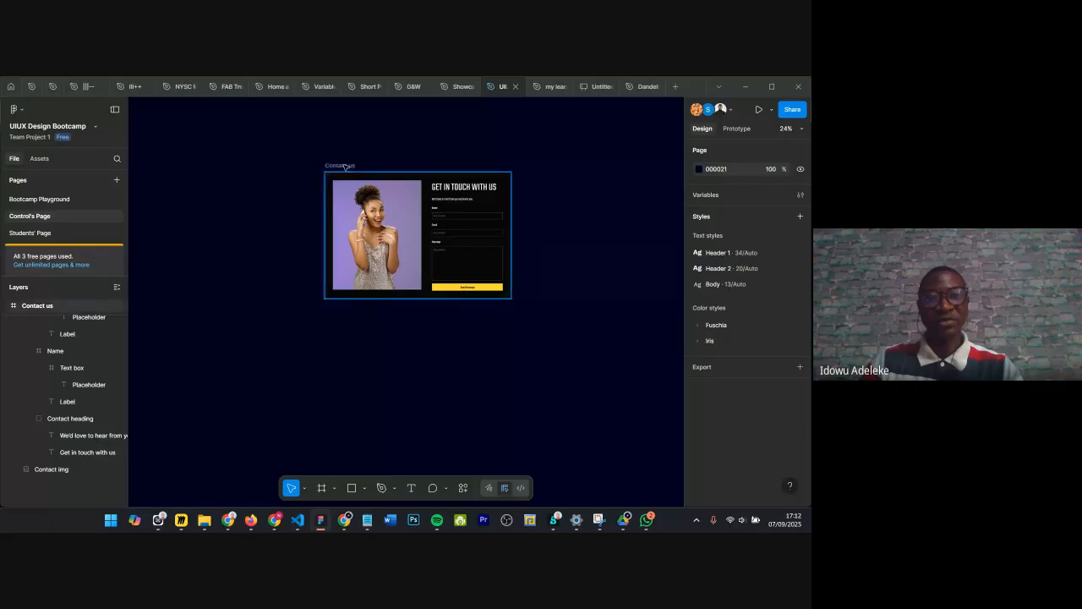
left_click(343, 166)
right_click(374, 163)
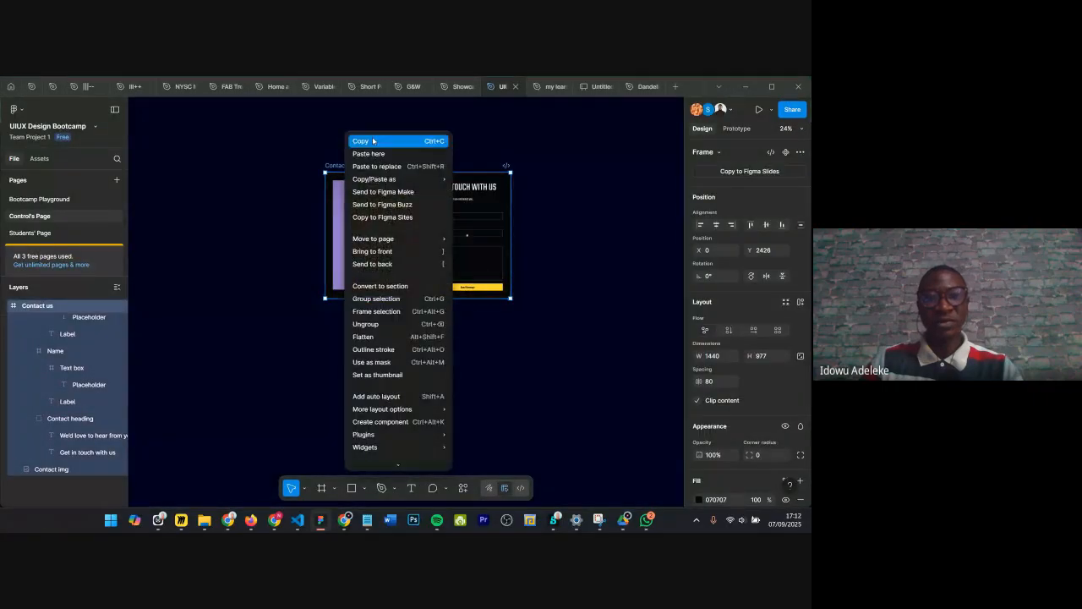
left_click(44, 233)
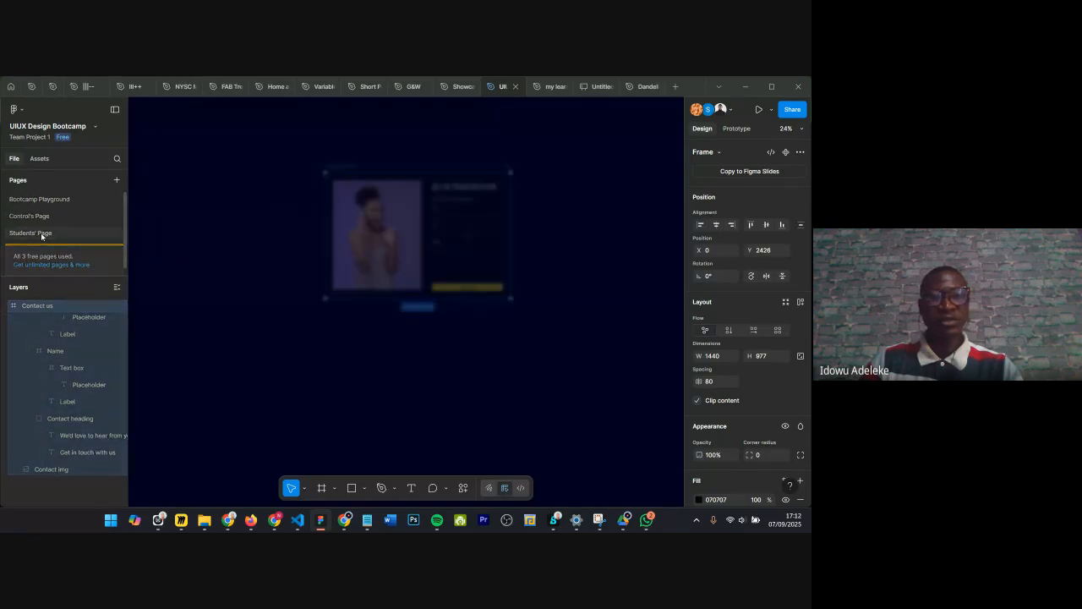
Step: Paste the Contact us frame into the Report Sheet of the Control's Copy card and move it to the sheet's top
scroll(382, 204, "down", 3)
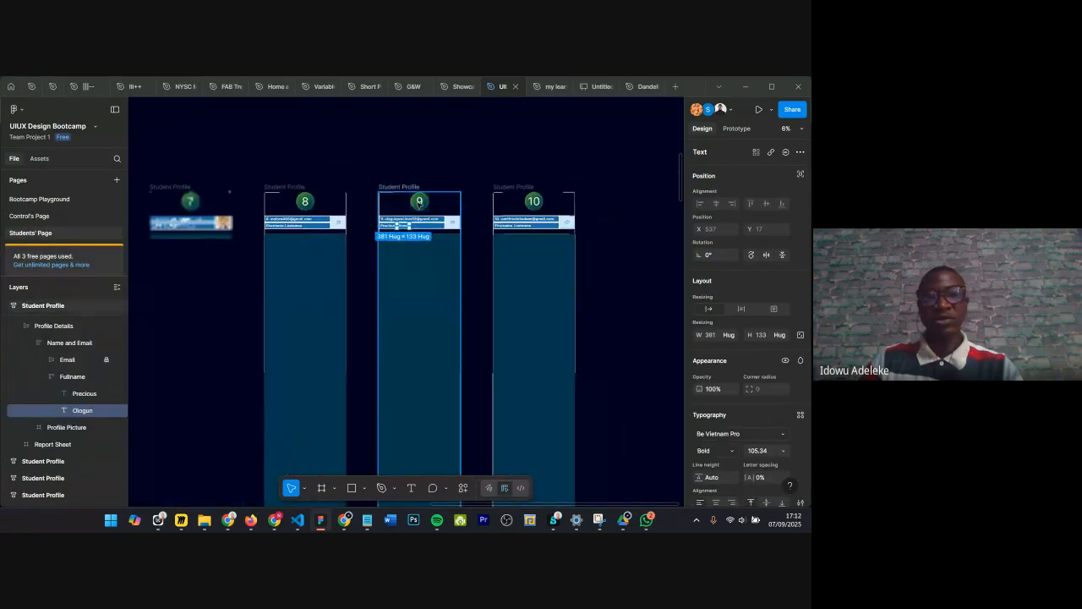
scroll(418, 206, "down", 5)
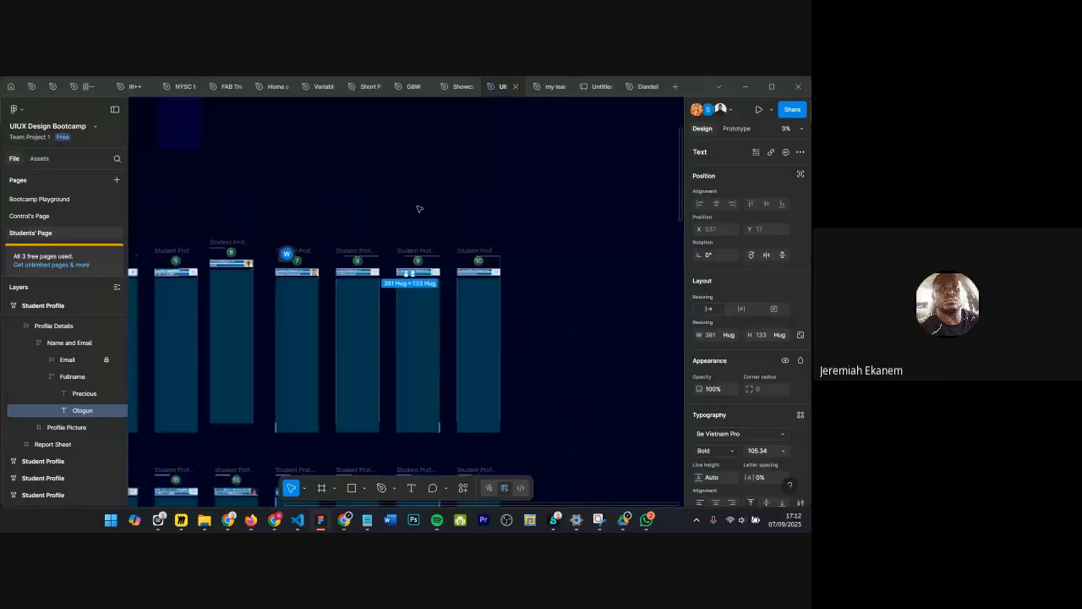
scroll(280, 132, "up", 8)
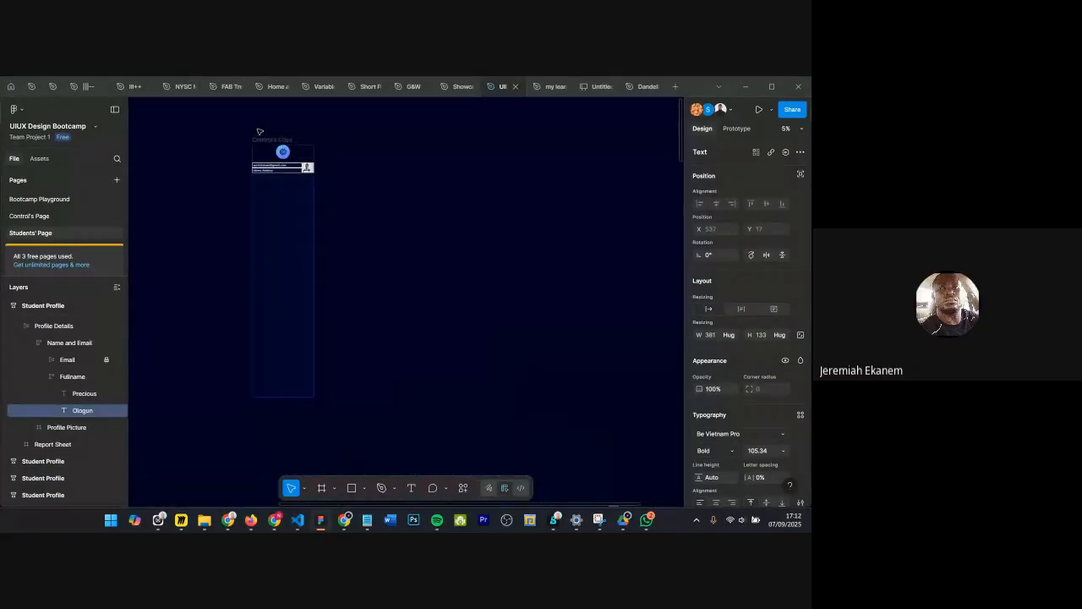
scroll(262, 138, "left", 1)
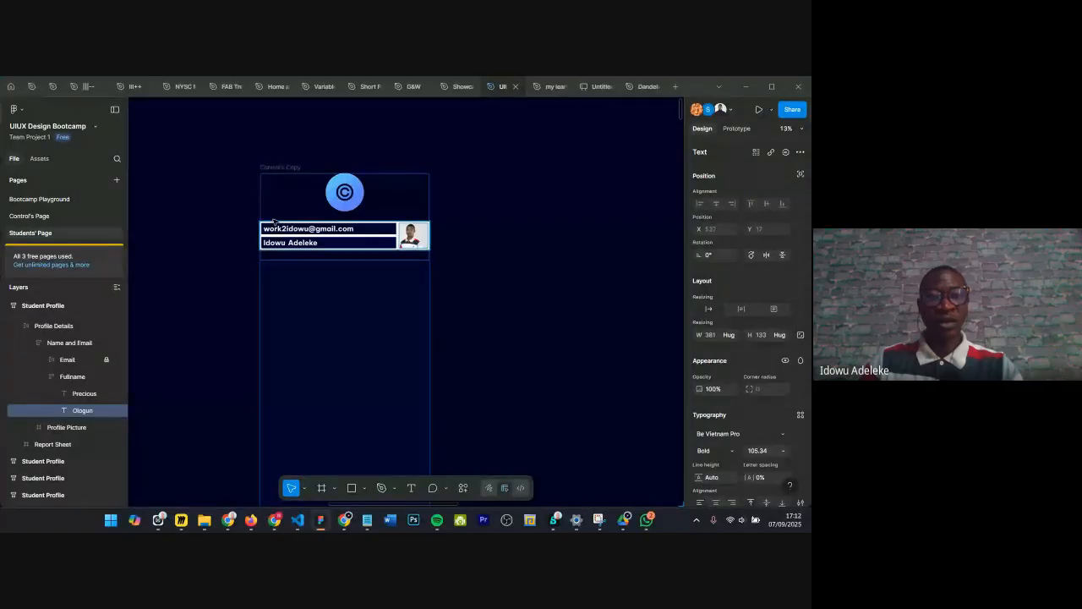
scroll(277, 224, "up", 1)
left_click(280, 299)
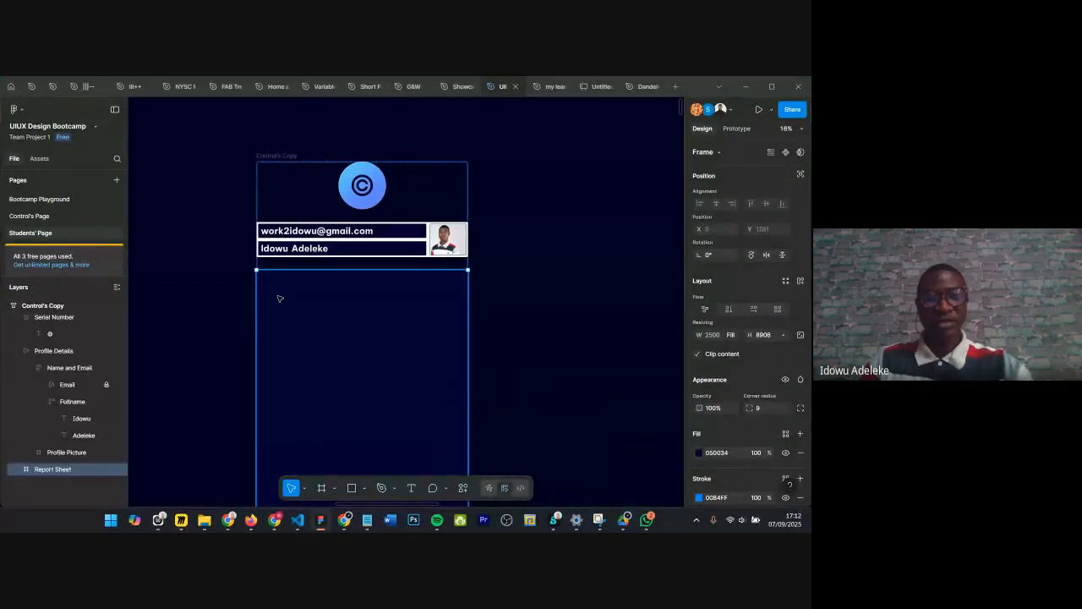
key("ctrl+v")
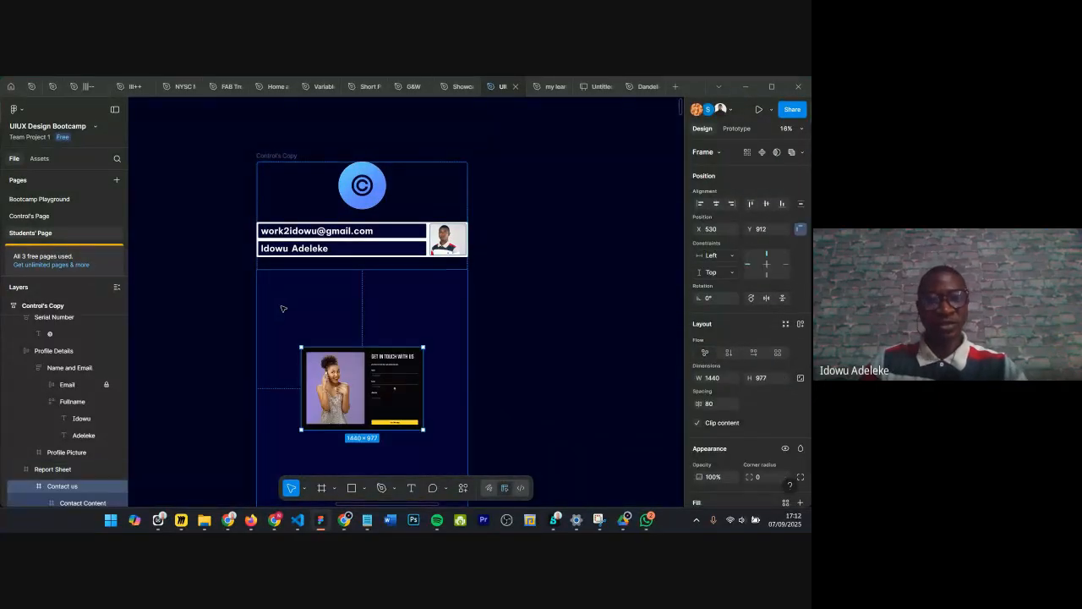
left_click_drag(349, 386, 347, 309)
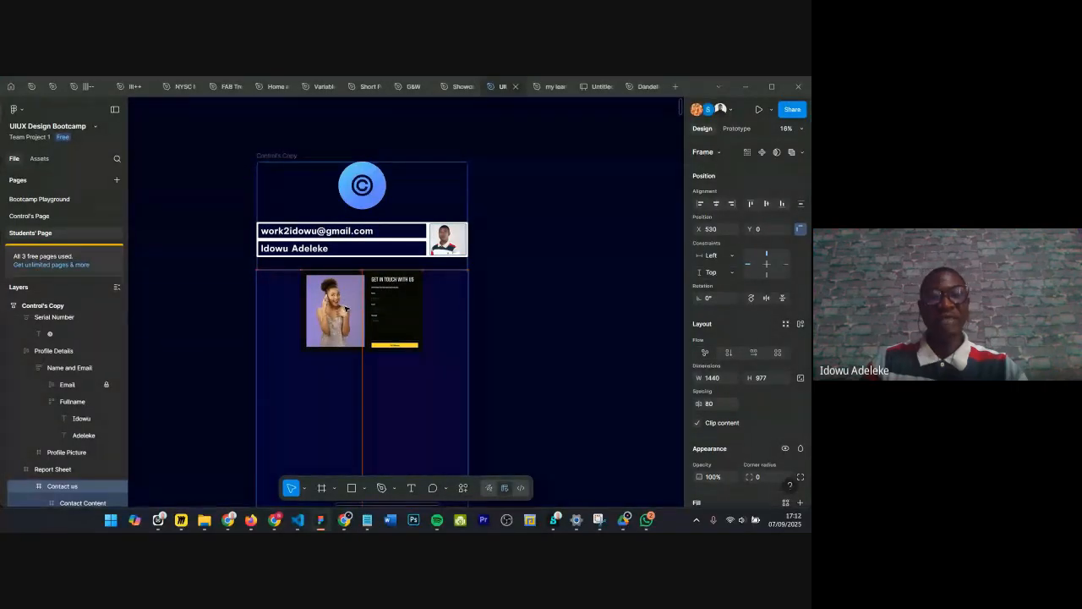
Step: Delete the pasted Contact us frame from the Control's Copy card
scroll(516, 288, "down", 3)
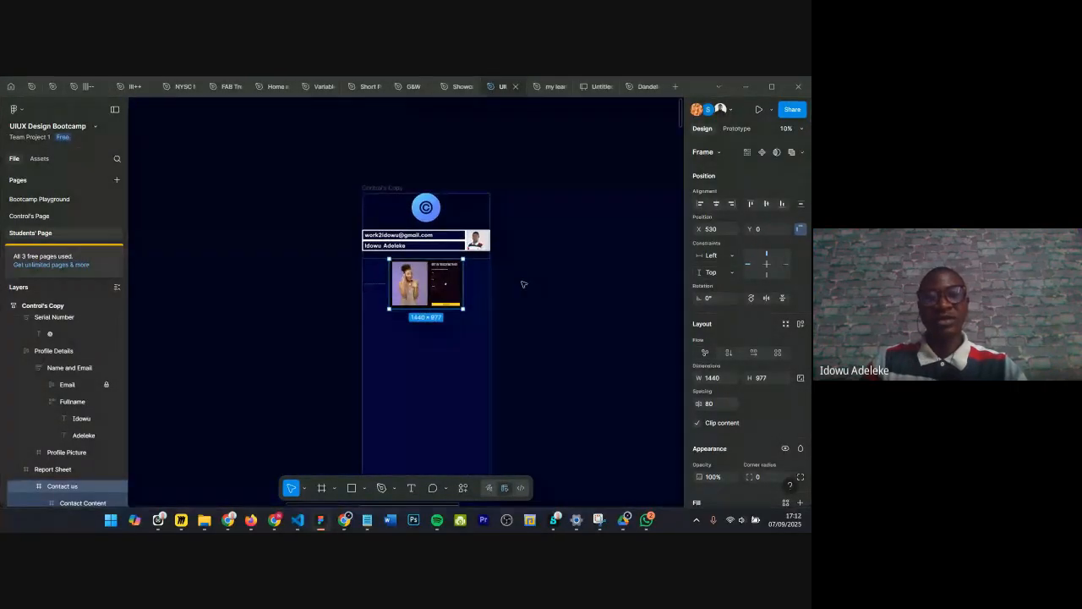
scroll(452, 332, "down", 3)
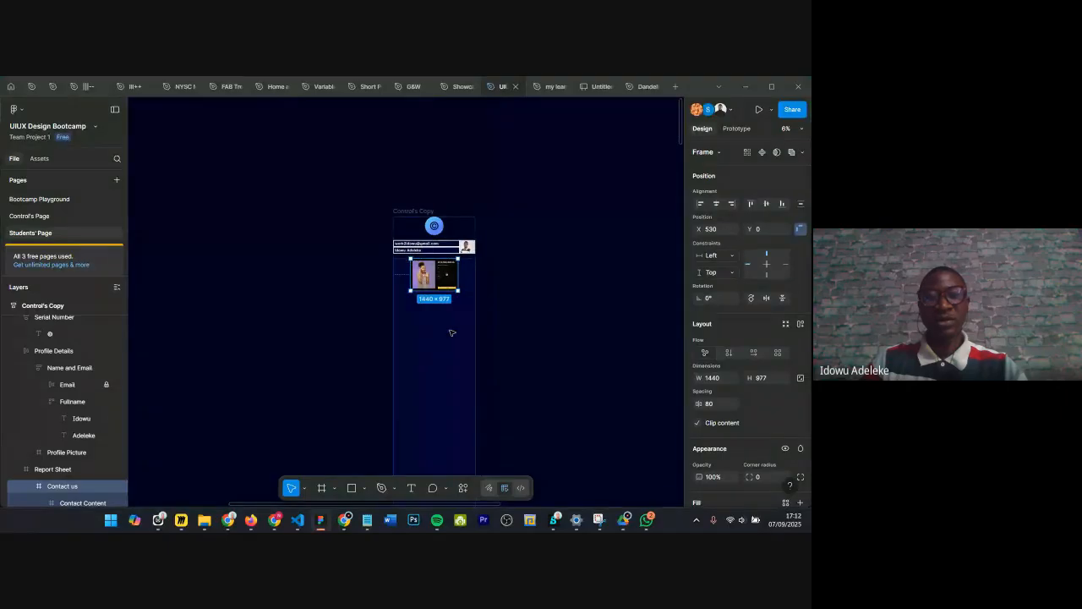
scroll(452, 332, "down", 2)
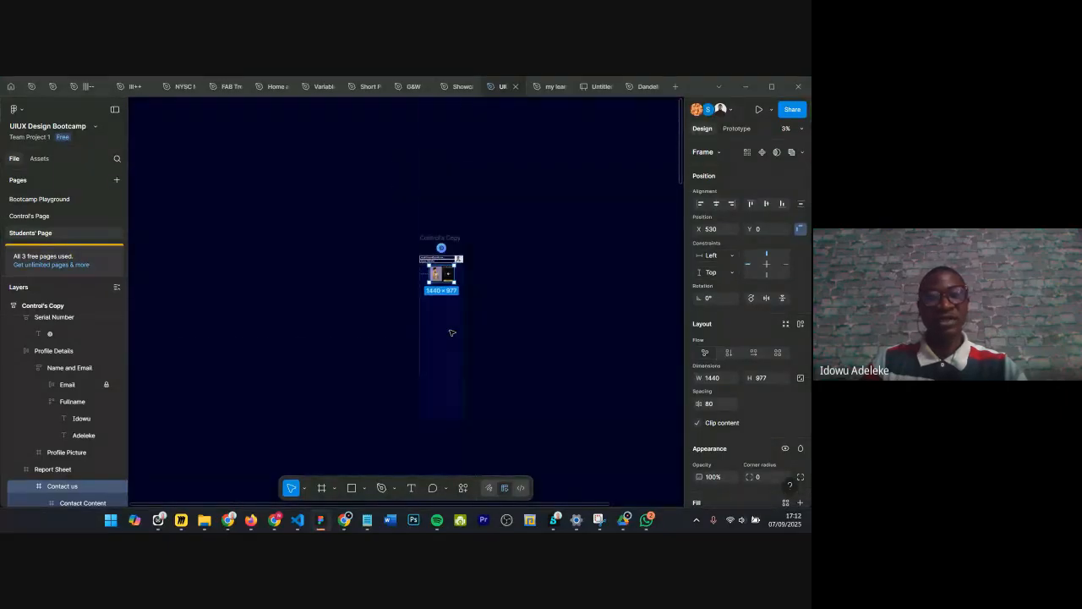
scroll(452, 333, "down", 3)
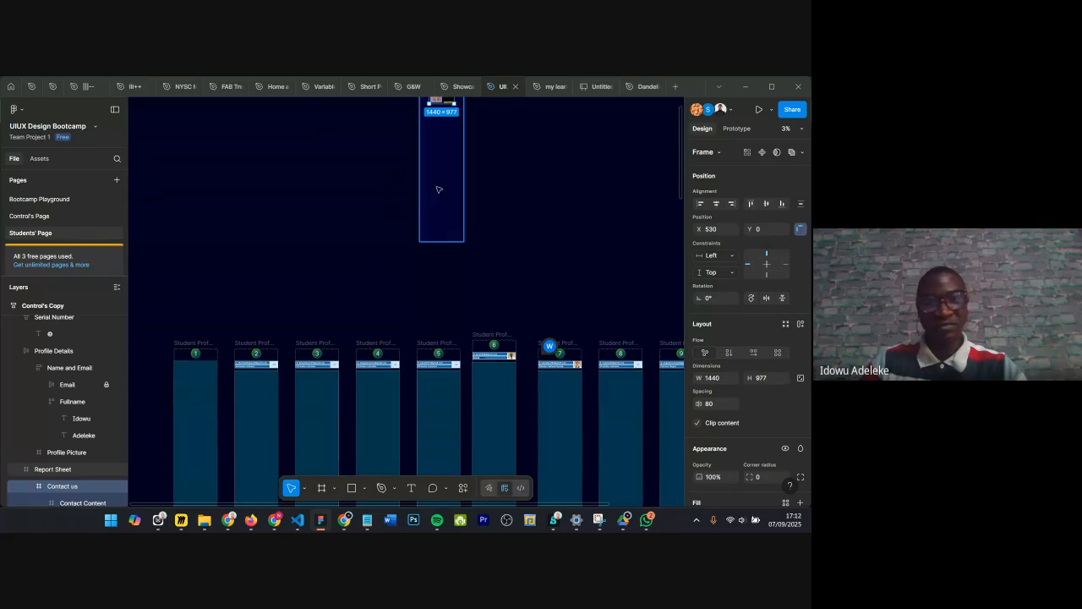
scroll(404, 257, "up", 2)
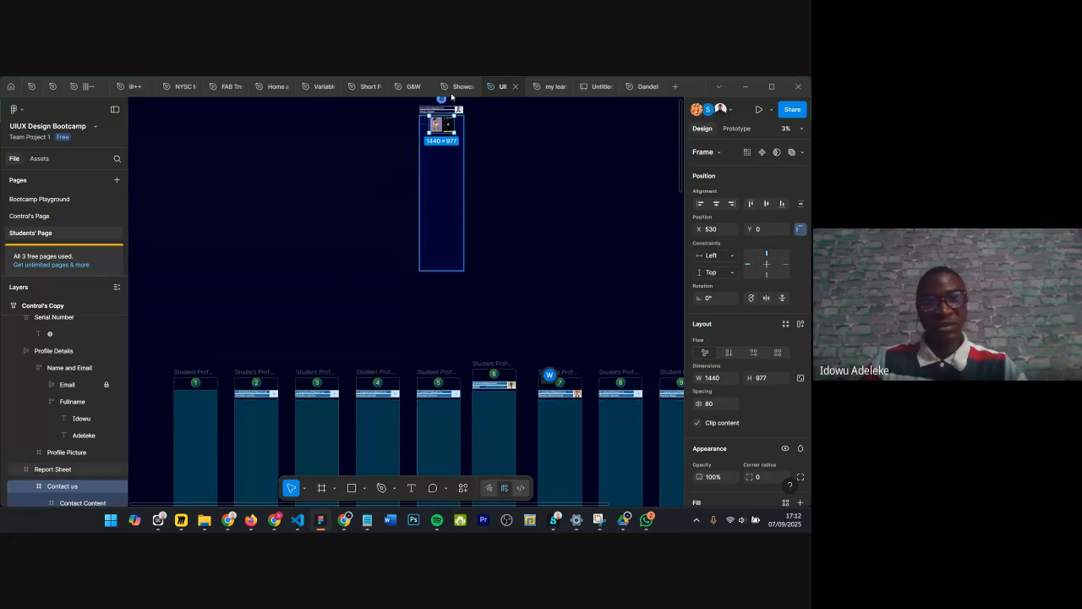
scroll(448, 101, "up", 5)
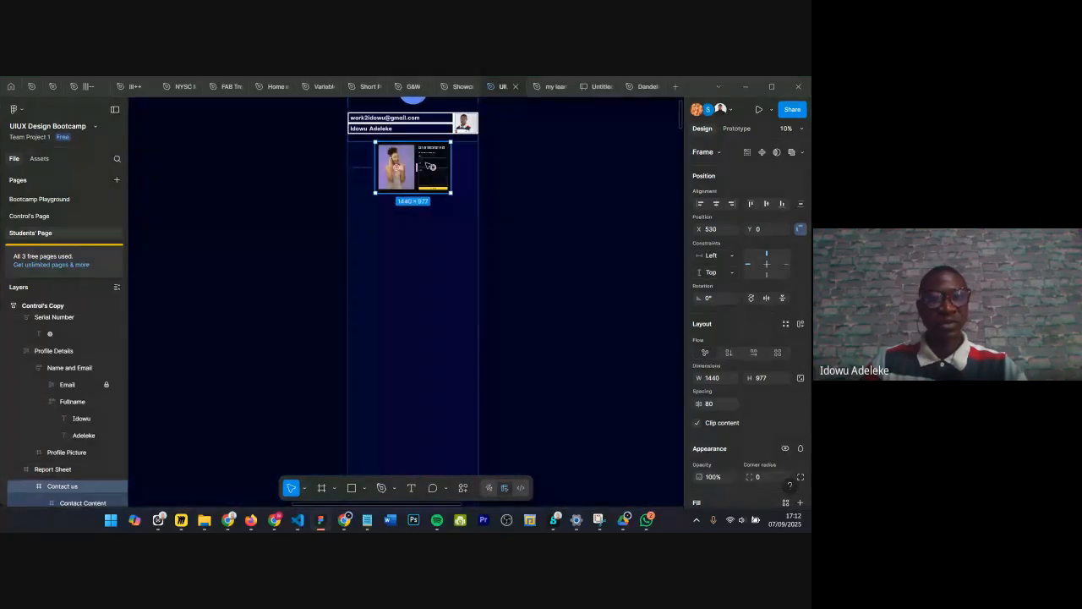
scroll(435, 207, "down", 3)
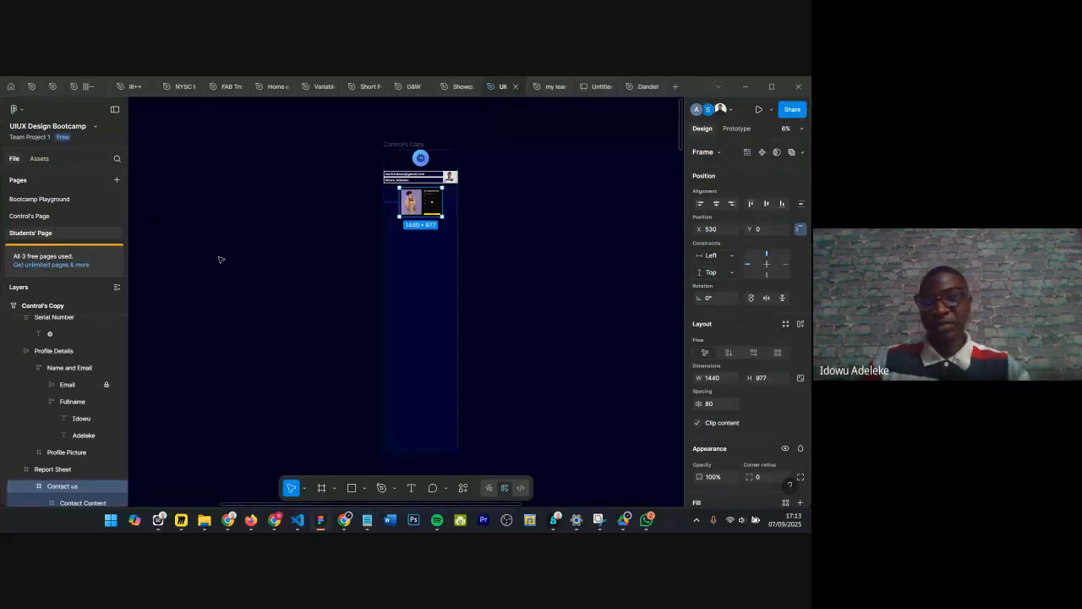
key("Delete")
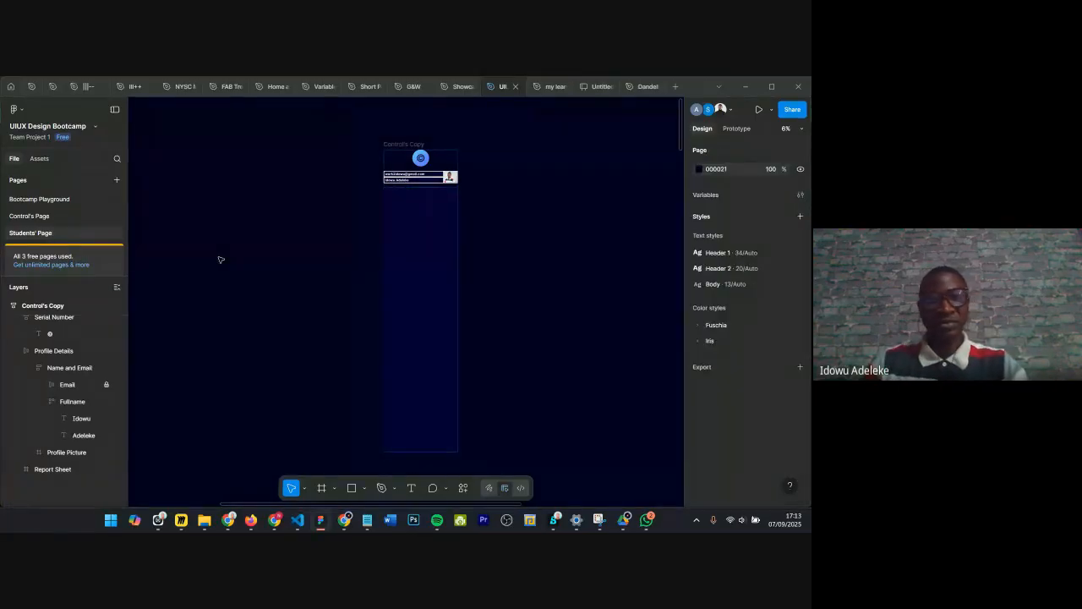
Step: Open the Bootcamp Playground page and zoom in on the 'Get a mouse for yourself' poster
left_click(49, 218)
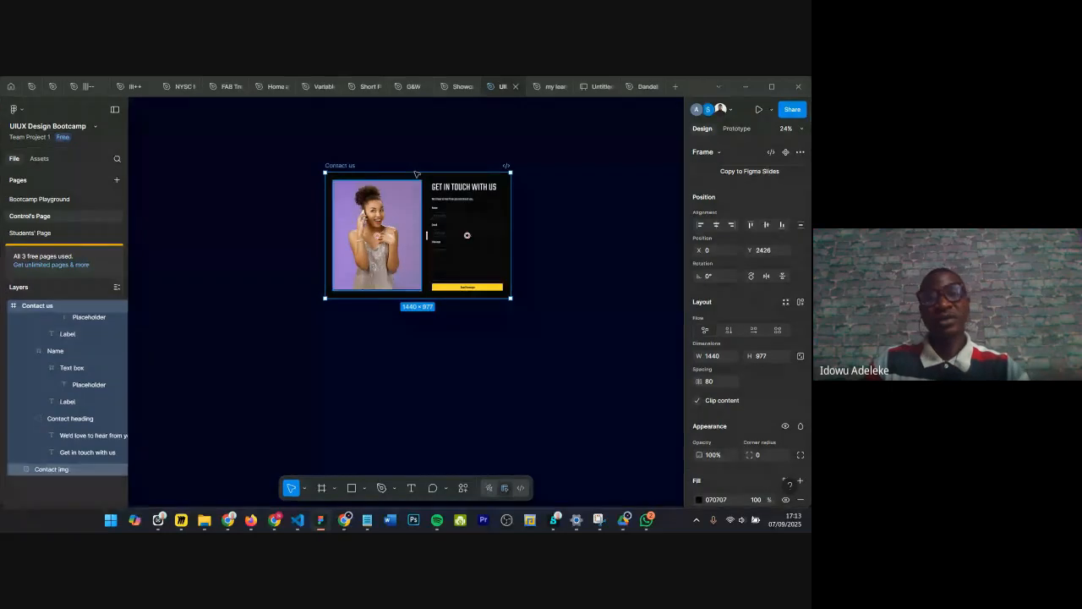
scroll(481, 164, "down", 3)
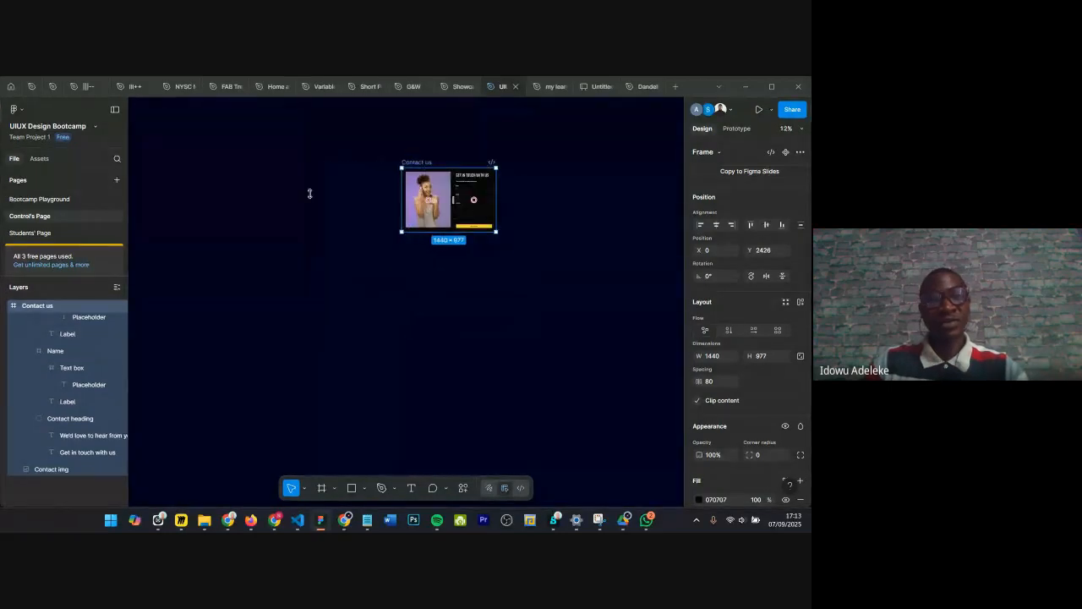
left_click(74, 199)
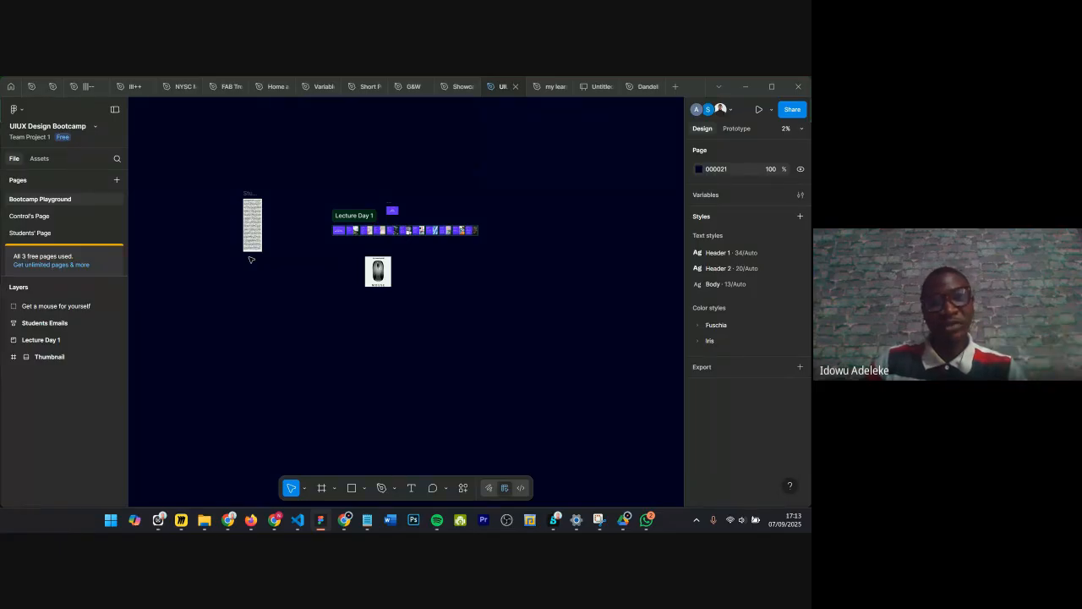
scroll(378, 267, "up", 10)
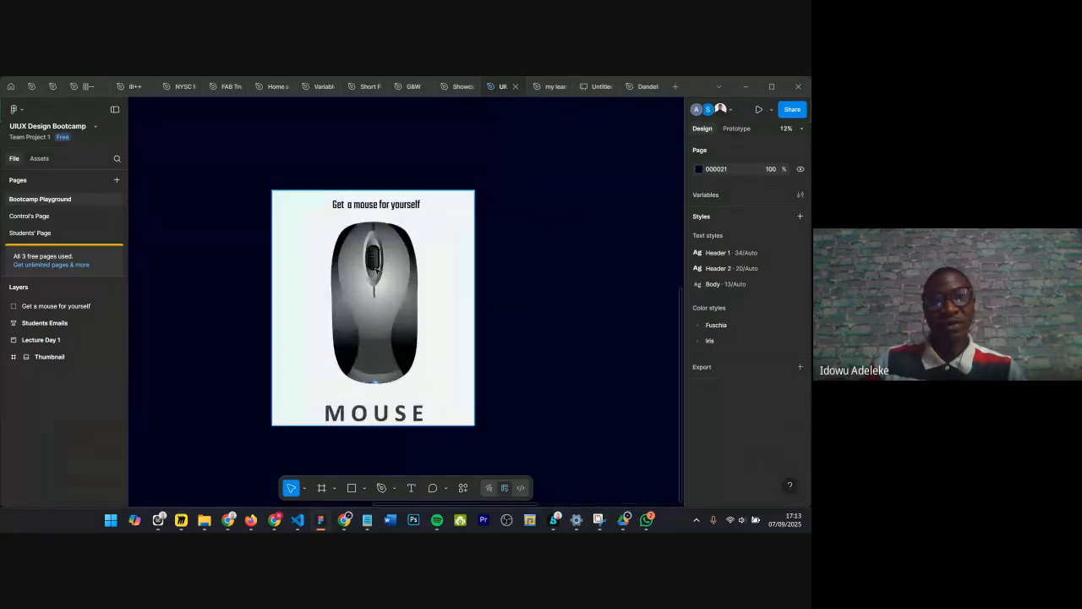
scroll(378, 267, "up", 1)
scroll(378, 267, "up", 2)
scroll(377, 268, "down", 4)
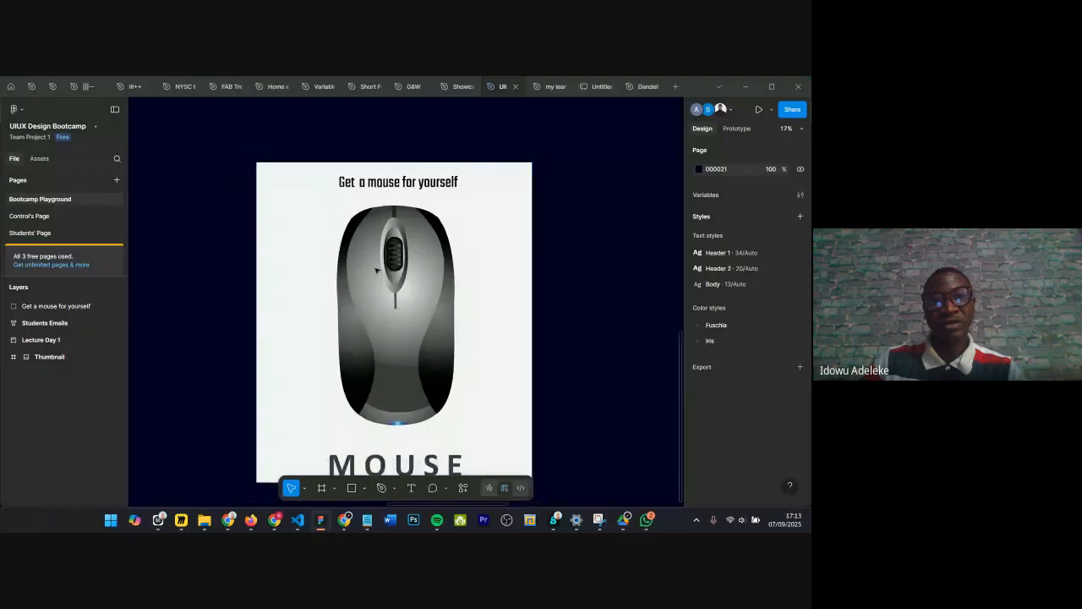
scroll(377, 270, "up", 2)
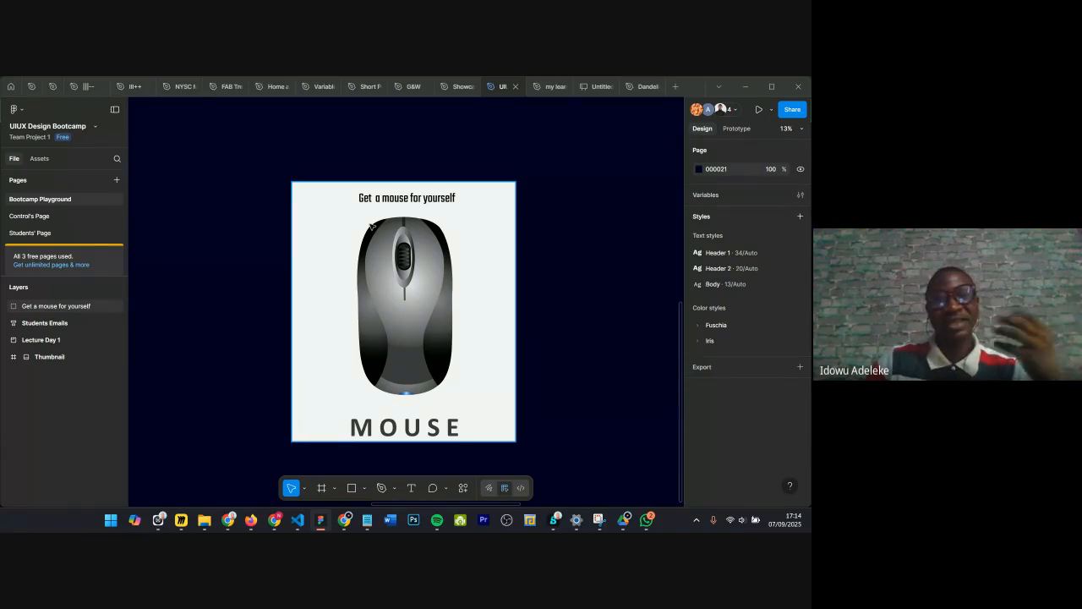
scroll(370, 225, "up", 4)
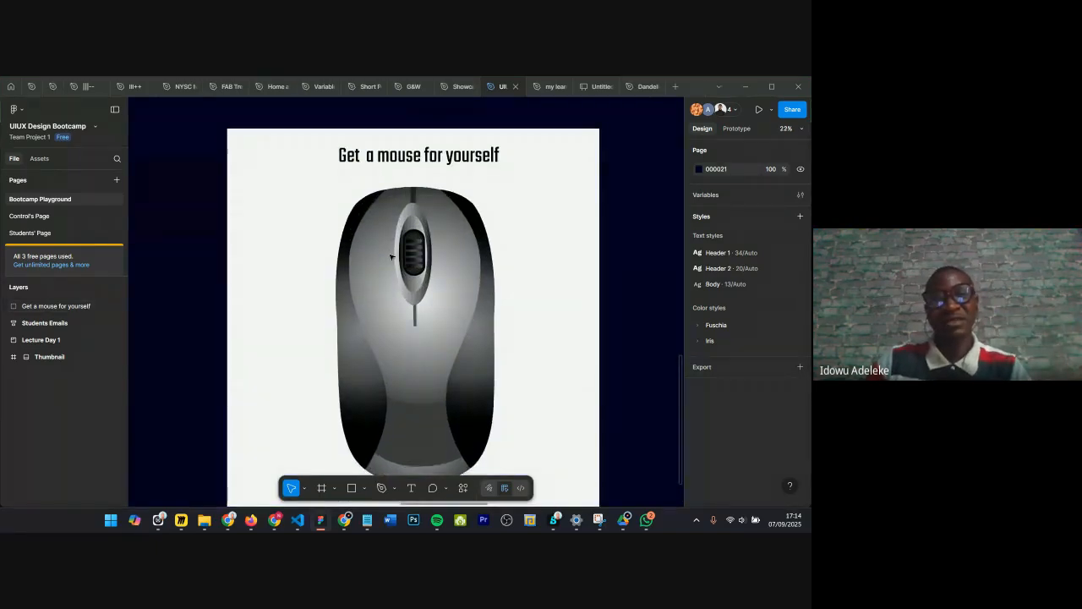
scroll(404, 181, "up", 1)
scroll(420, 129, "up", 2)
scroll(421, 130, "down", 3)
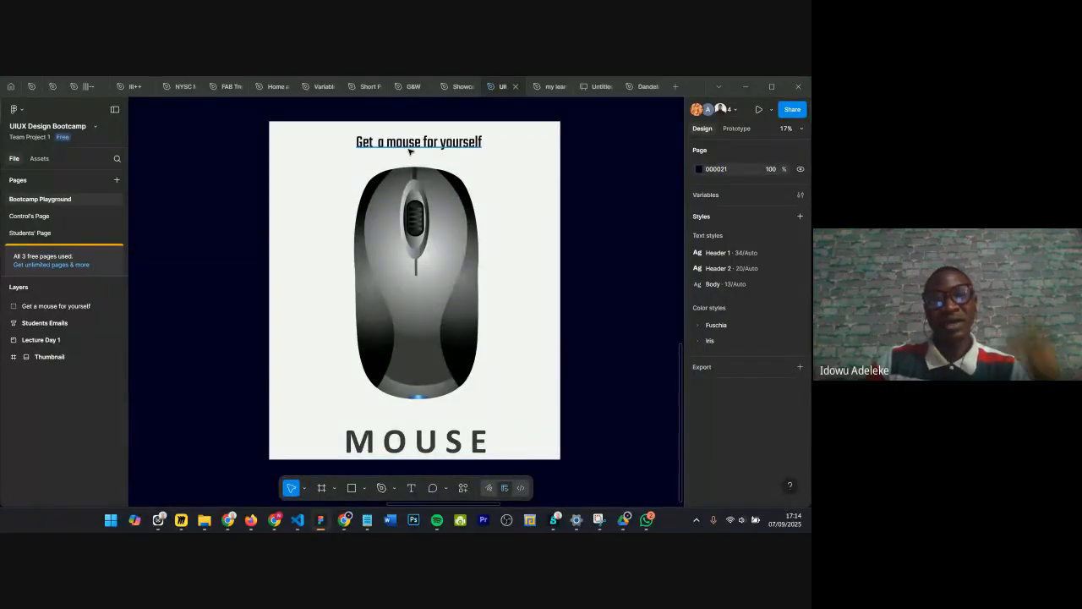
Step: Select the poster's 'Get a mouse for yourself' heading, enter its text editing and leave it again
left_click(409, 150)
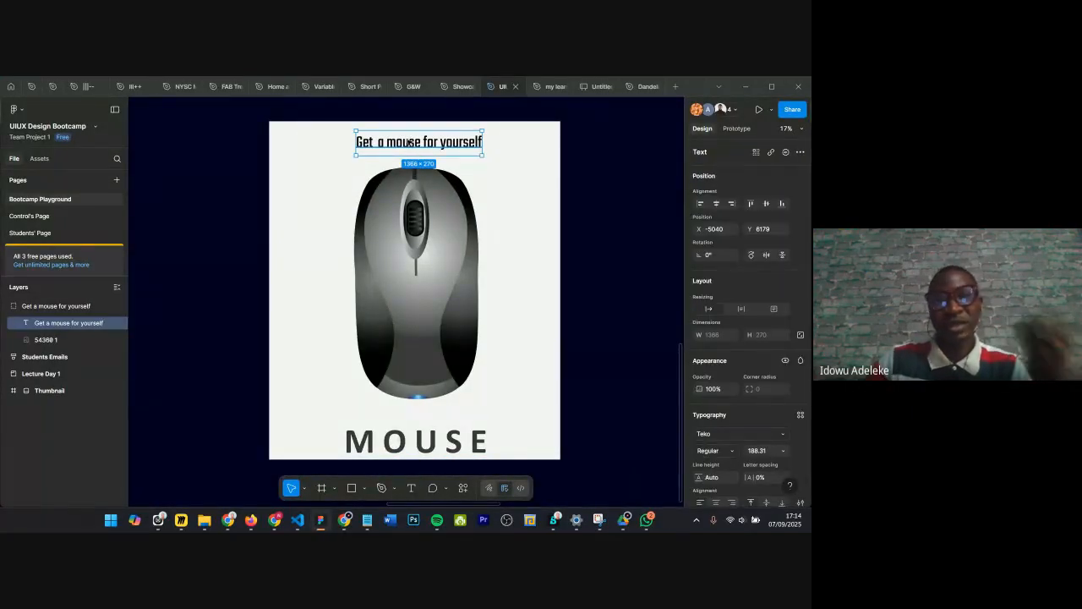
double_click(409, 141)
left_click(410, 142)
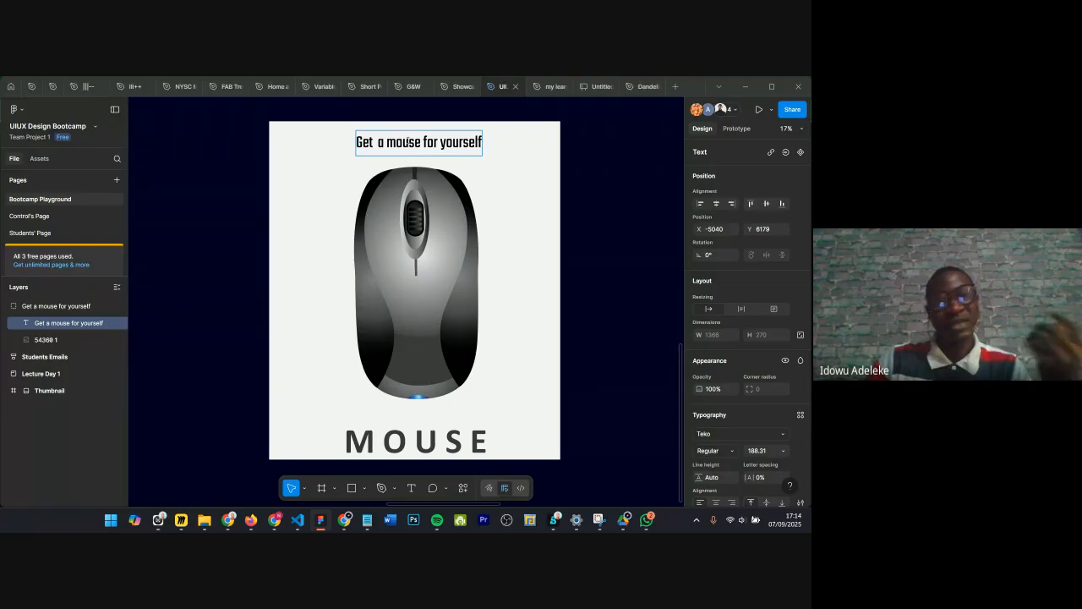
key("Escape")
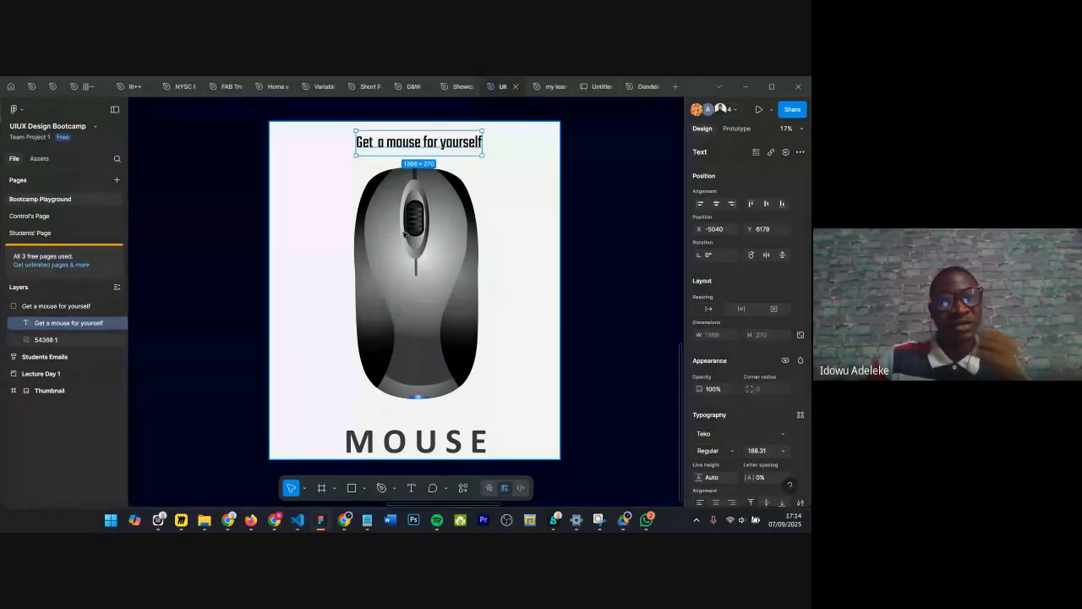
Step: Deselect the heading and dismiss the 'Leading a meeting?' tip
scroll(406, 234, "down", 5)
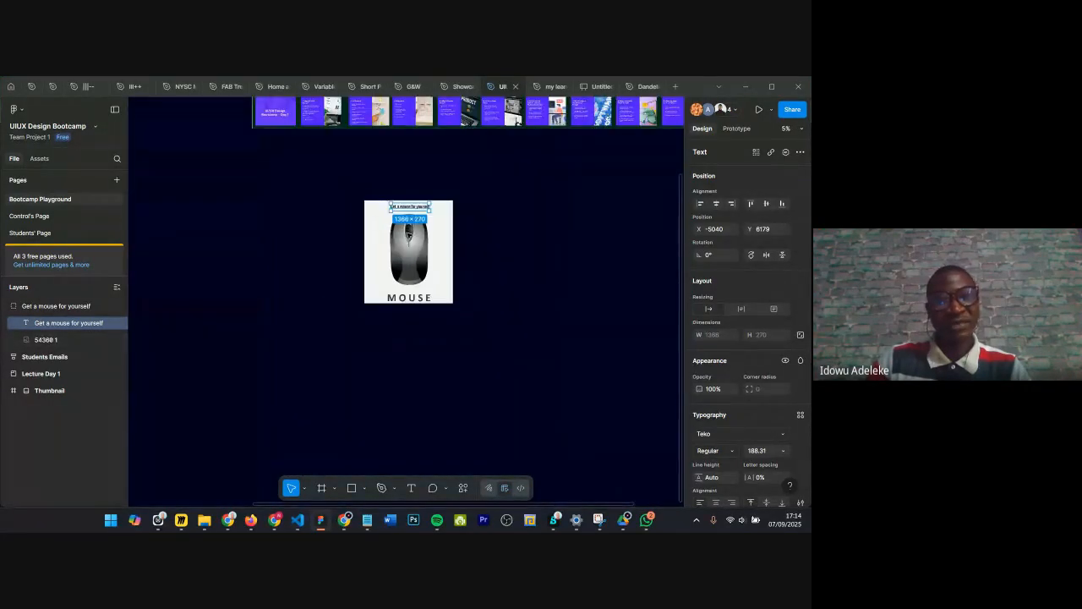
scroll(408, 232, "up", 3)
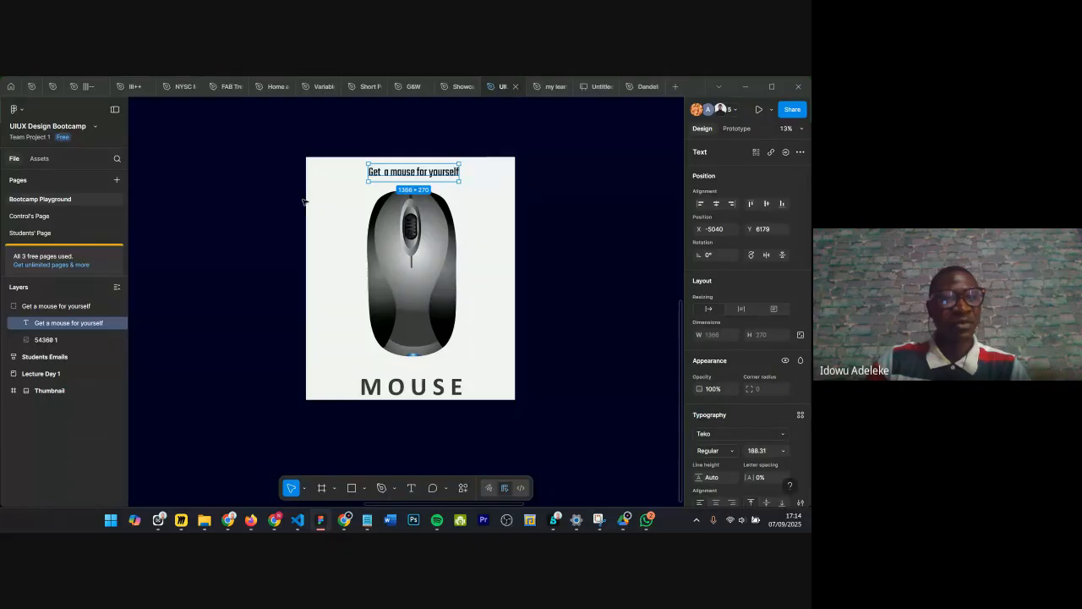
scroll(409, 222, "down", 1)
left_click(218, 211)
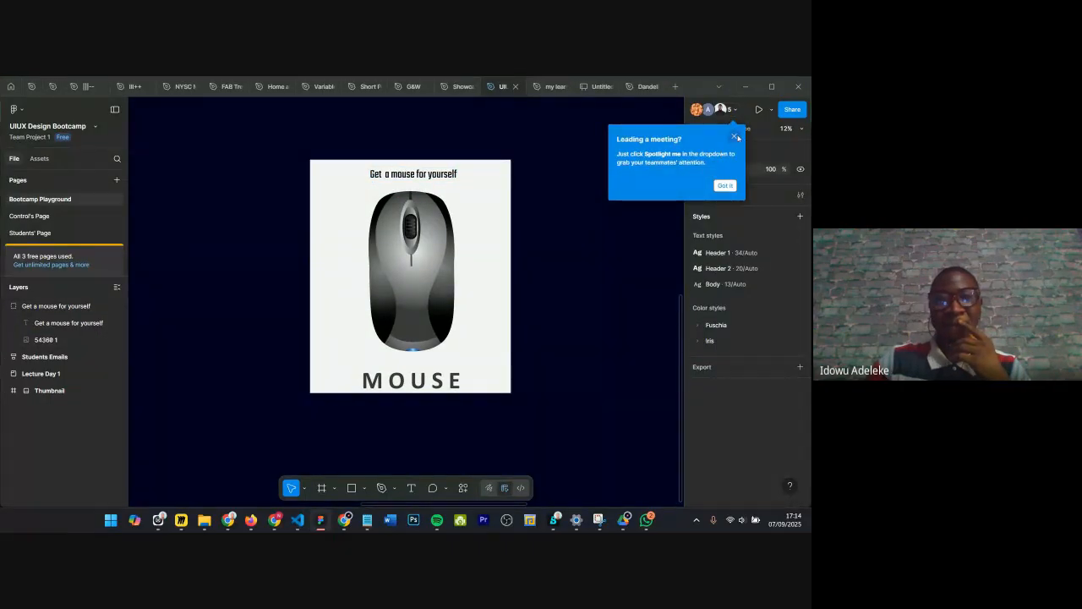
left_click(735, 137)
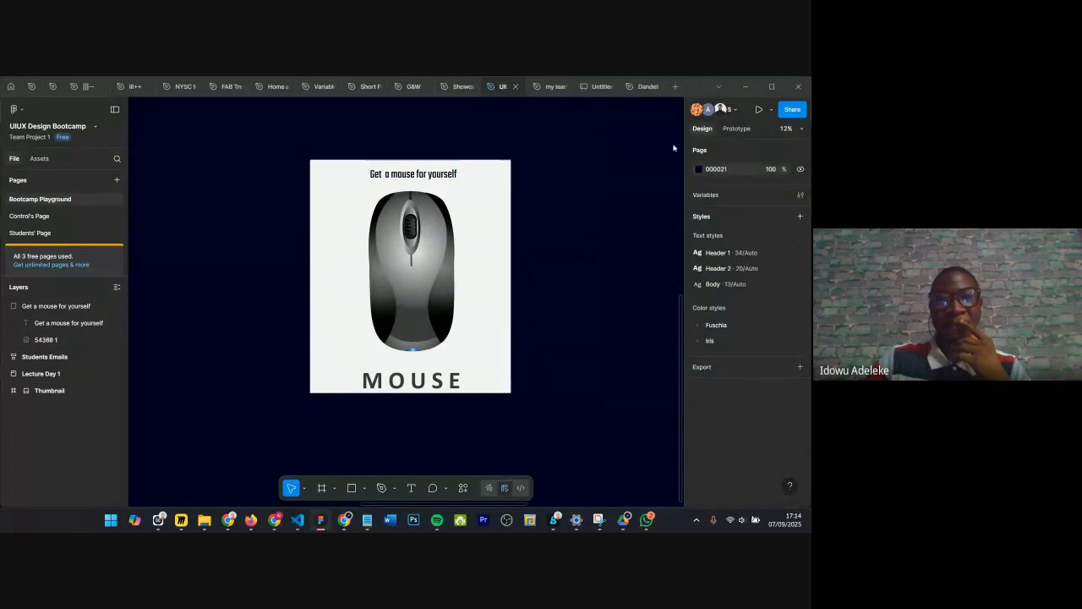
Step: Return to the Control's Page and bring its Contact us frame into view
left_click(61, 221)
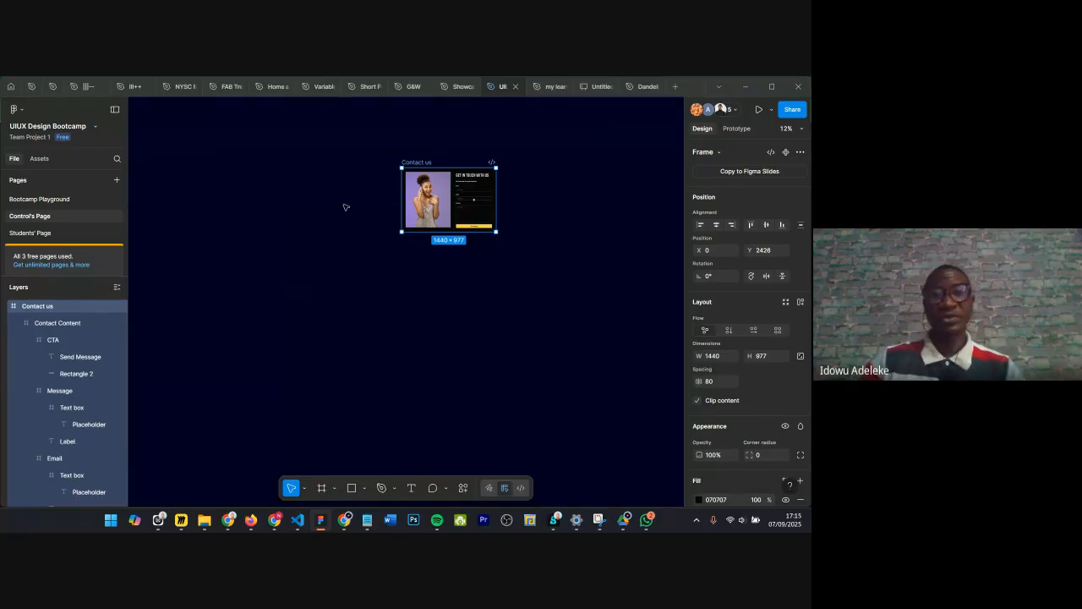
scroll(345, 207, "up", 1)
scroll(345, 207, "right", 3)
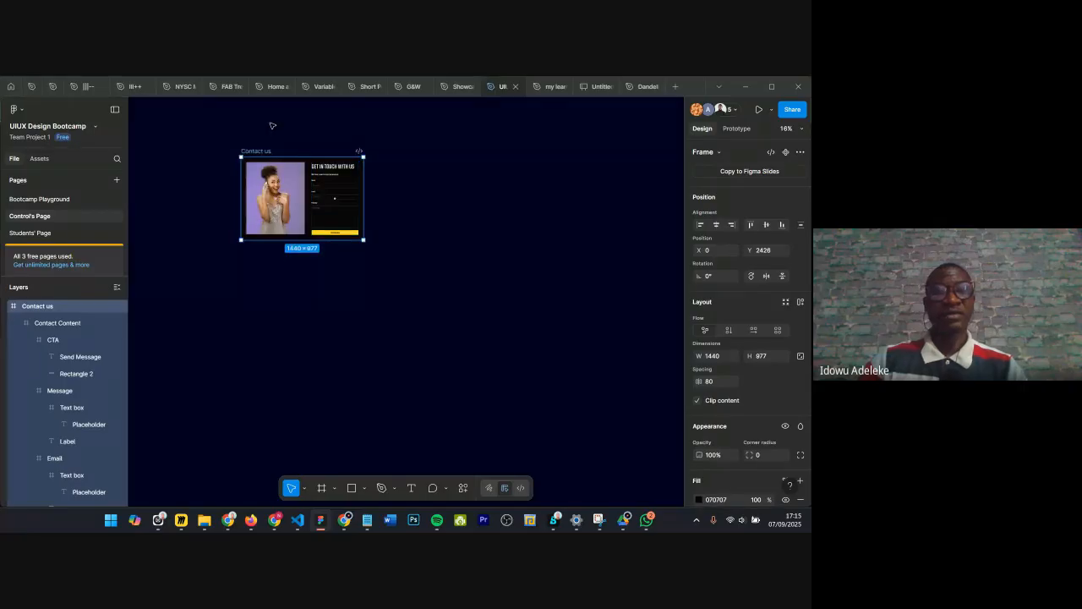
Step: Zoom in on the Contact us frame to examine its form layout
scroll(272, 125, "up", 1)
scroll(272, 125, "left", 1)
scroll(327, 142, "up", 3)
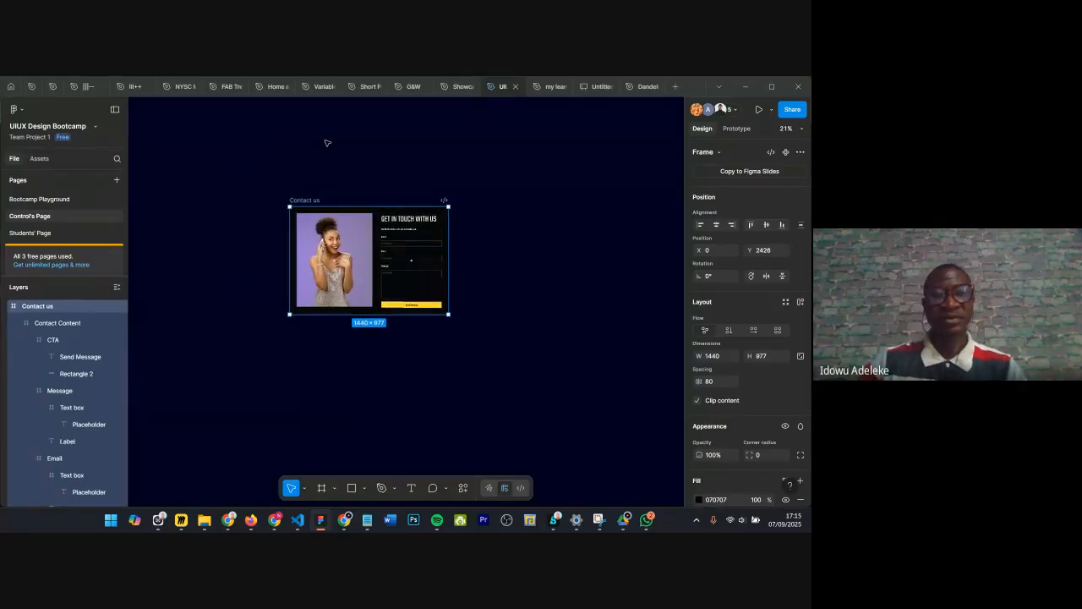
scroll(327, 142, "up", 4)
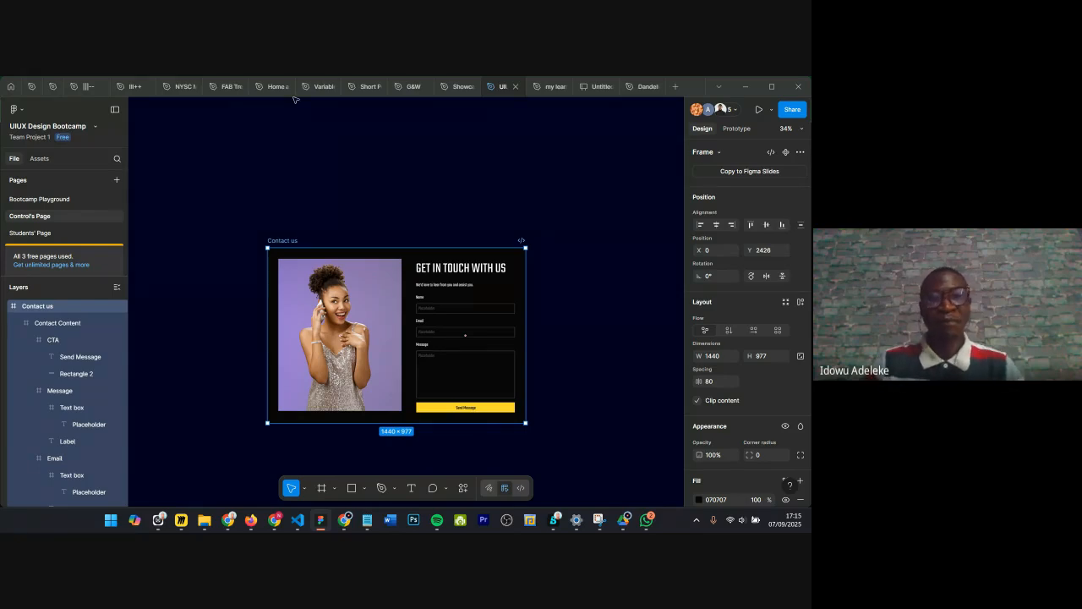
scroll(321, 186, "up", 3)
scroll(361, 183, "up", 3)
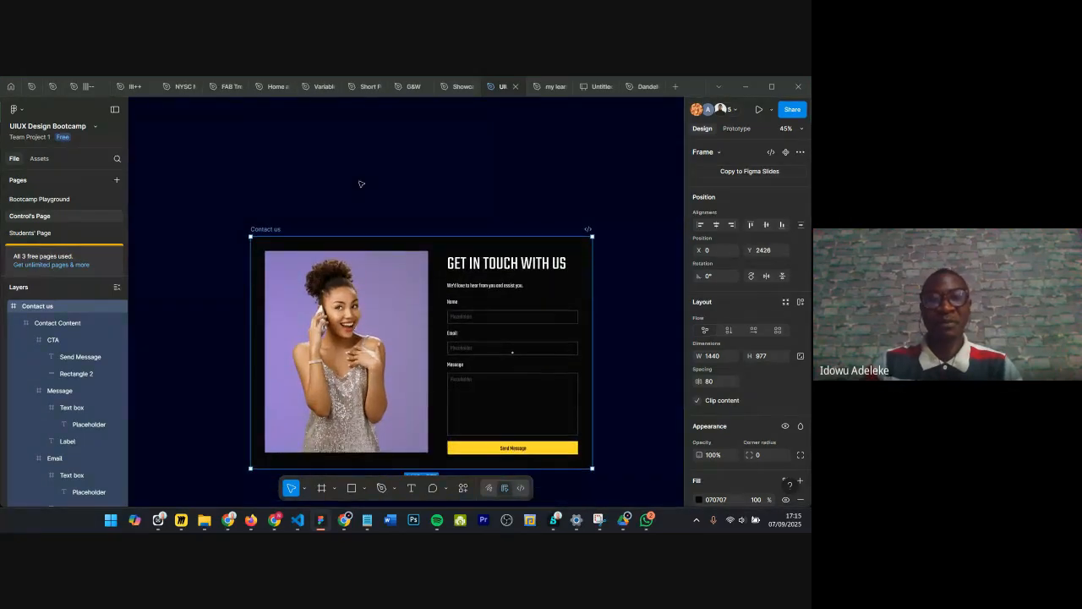
scroll(361, 183, "up", 2)
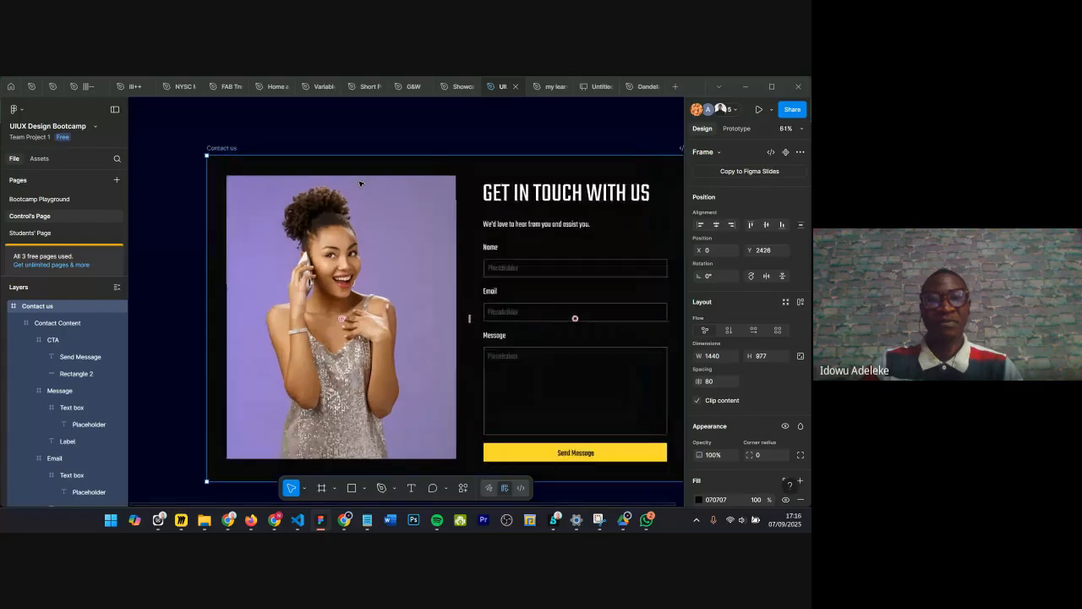
scroll(360, 183, "up", 1)
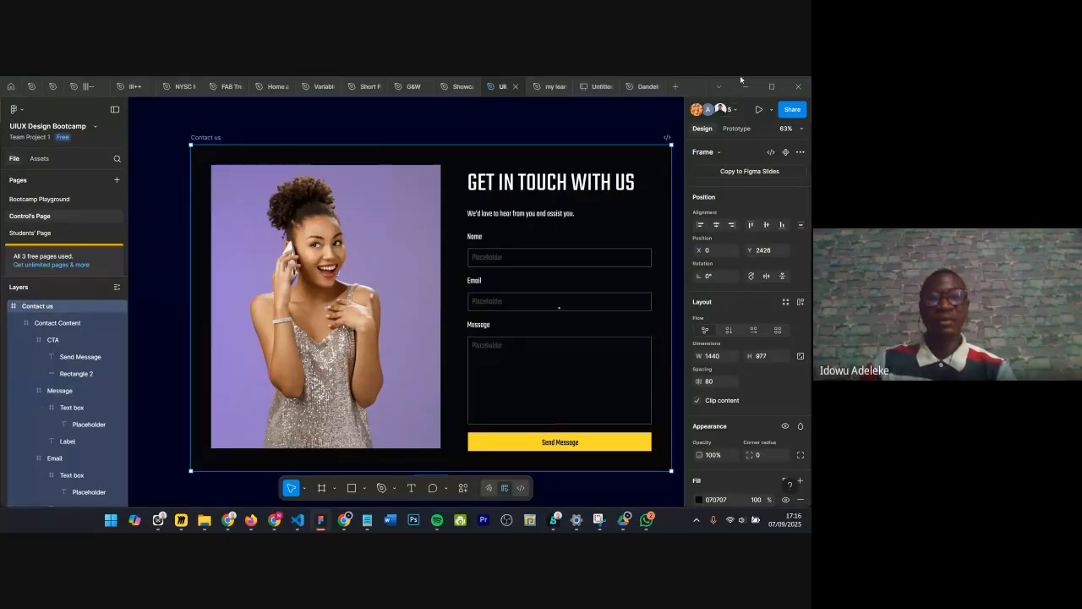
Step: Open the file browser, switch to the other team and browse its drafts and projects
left_click(11, 92)
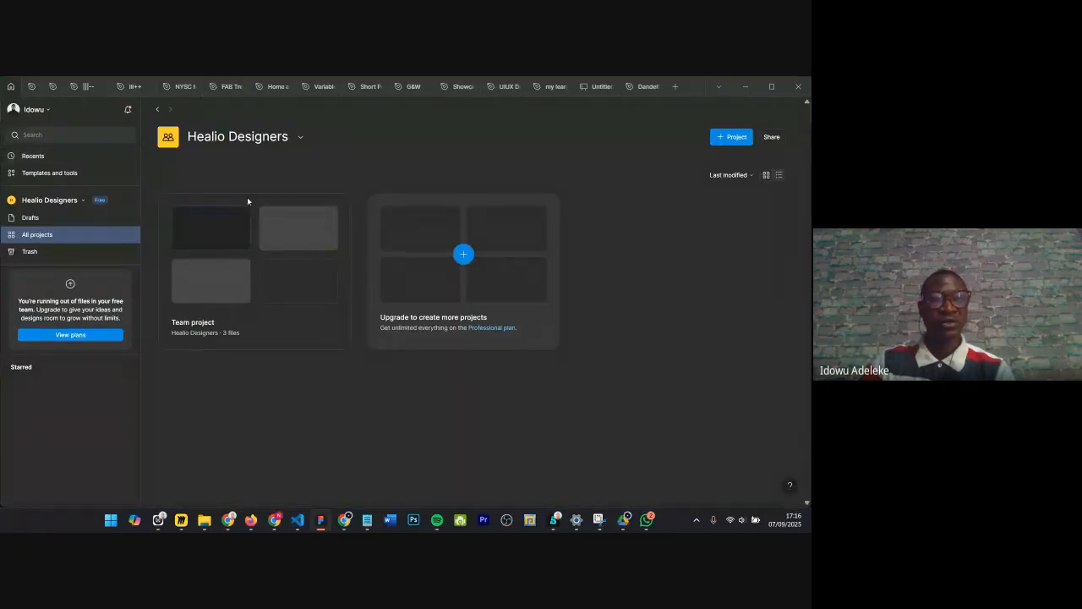
left_click_drag(187, 139, 302, 141)
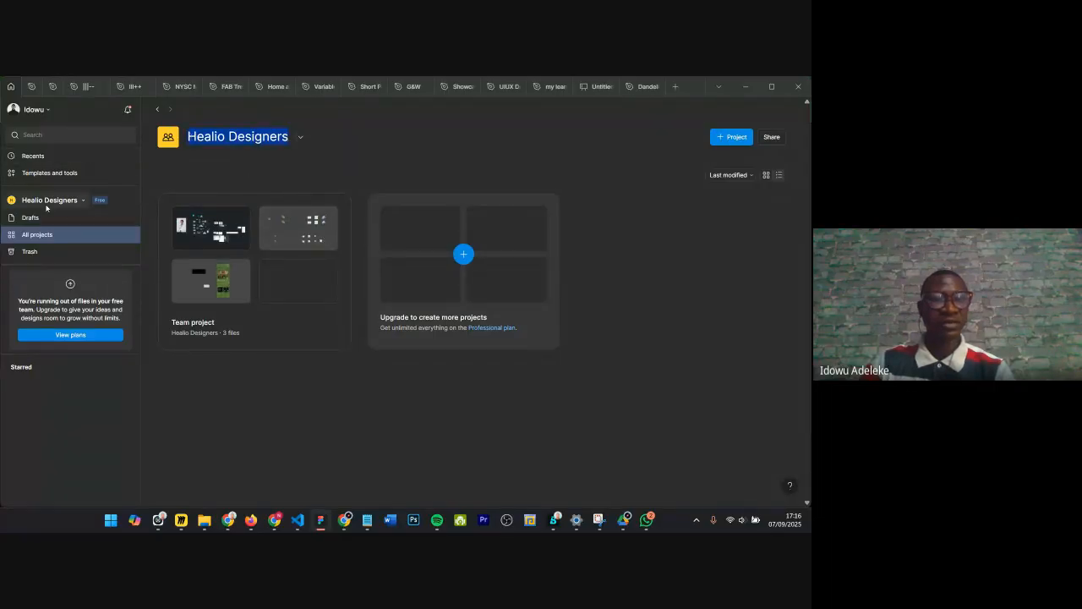
left_click(82, 200)
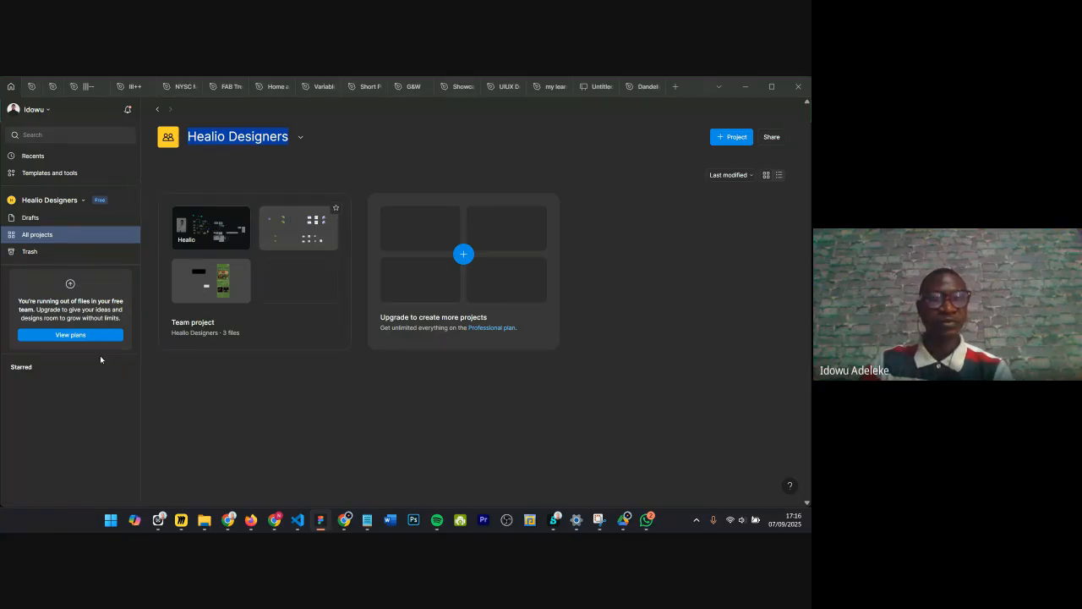
left_click(108, 336)
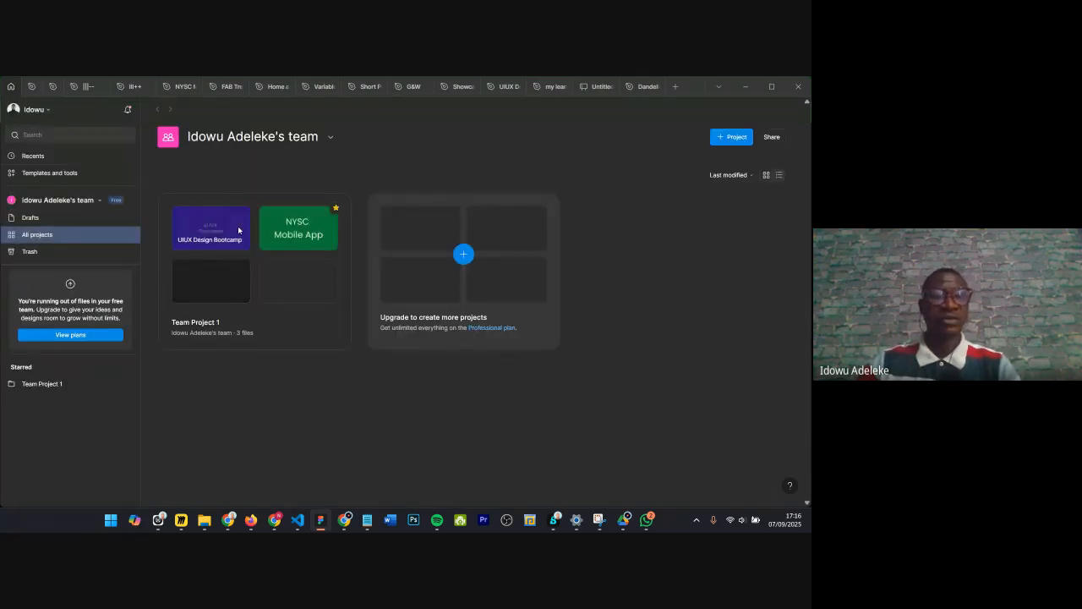
left_click(16, 224)
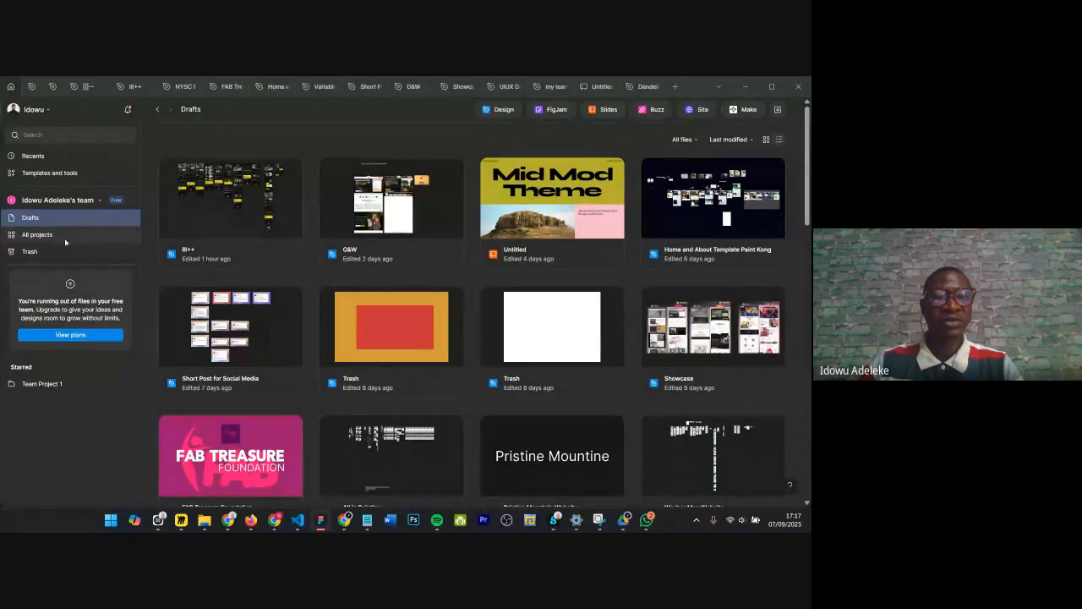
left_click(66, 241)
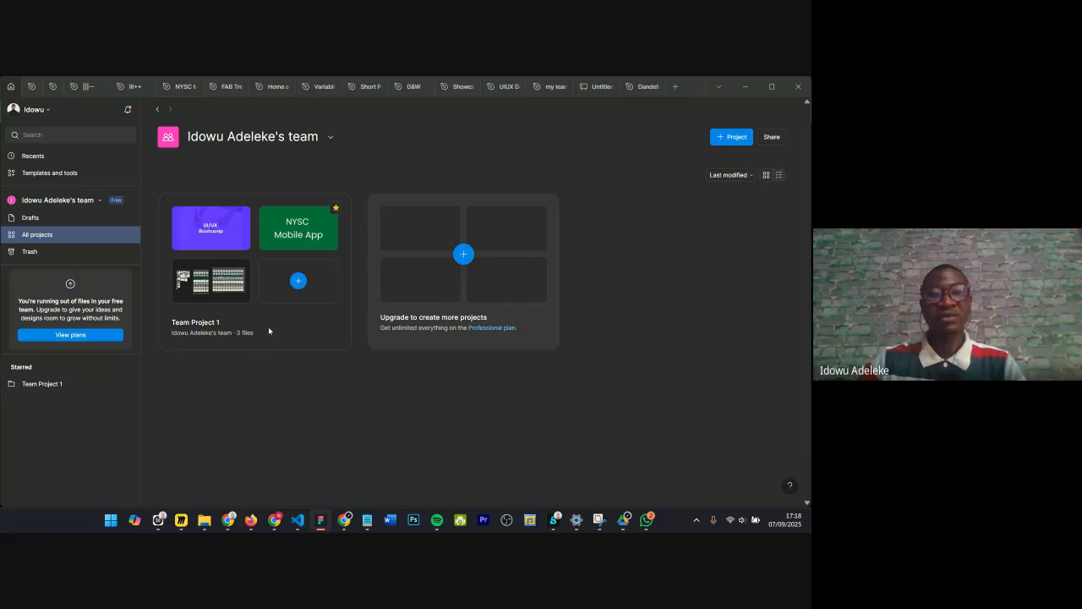
Step: Try to add a new file to Team Project 1, dismiss the upgrade offer and reopen the UIUX Design Bootcamp file
left_click(299, 281)
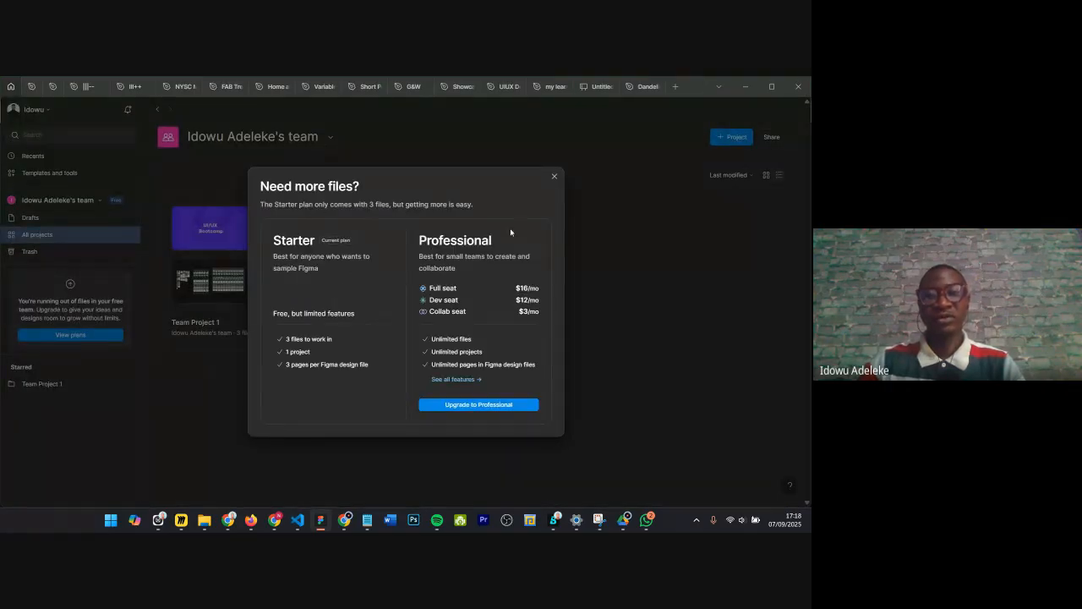
left_click(552, 176)
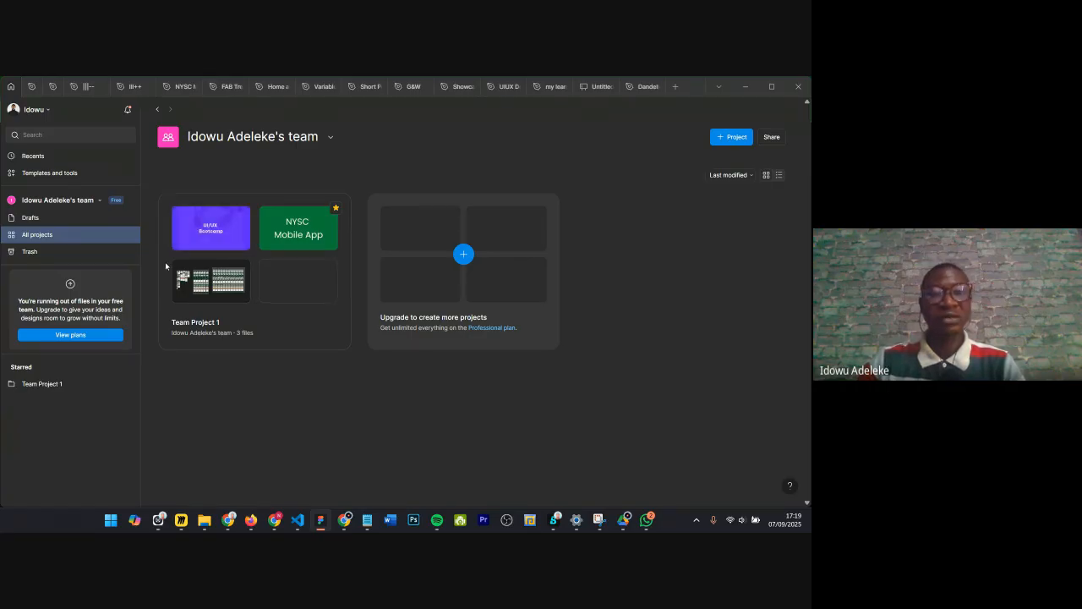
left_click(212, 231)
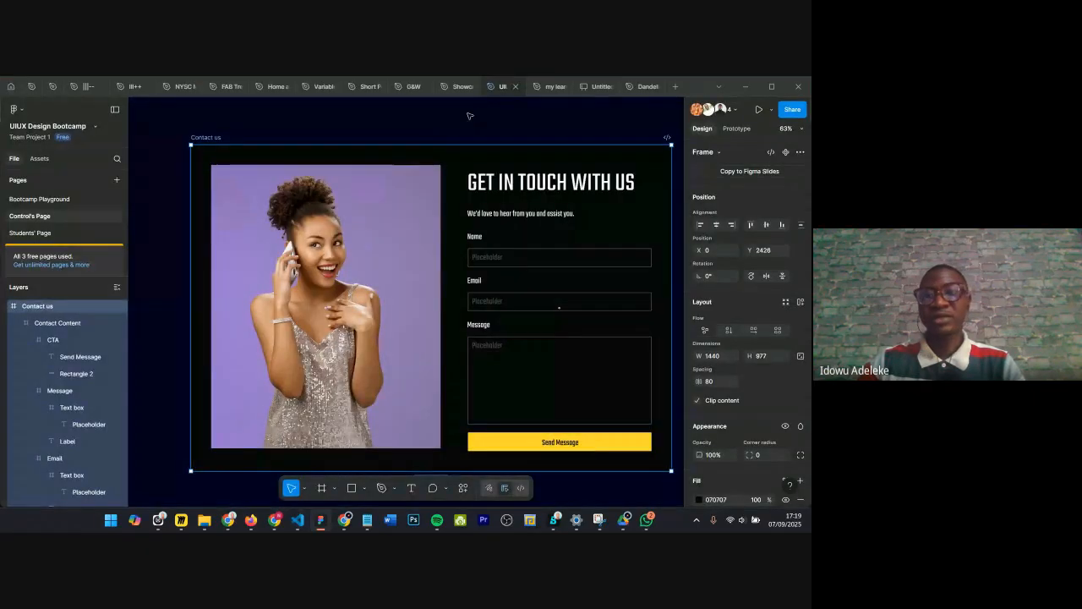
Step: Open sharing for the Contact us frame, enter a collaborator's e-mail address, then close the dialog and deselect
left_click(787, 111)
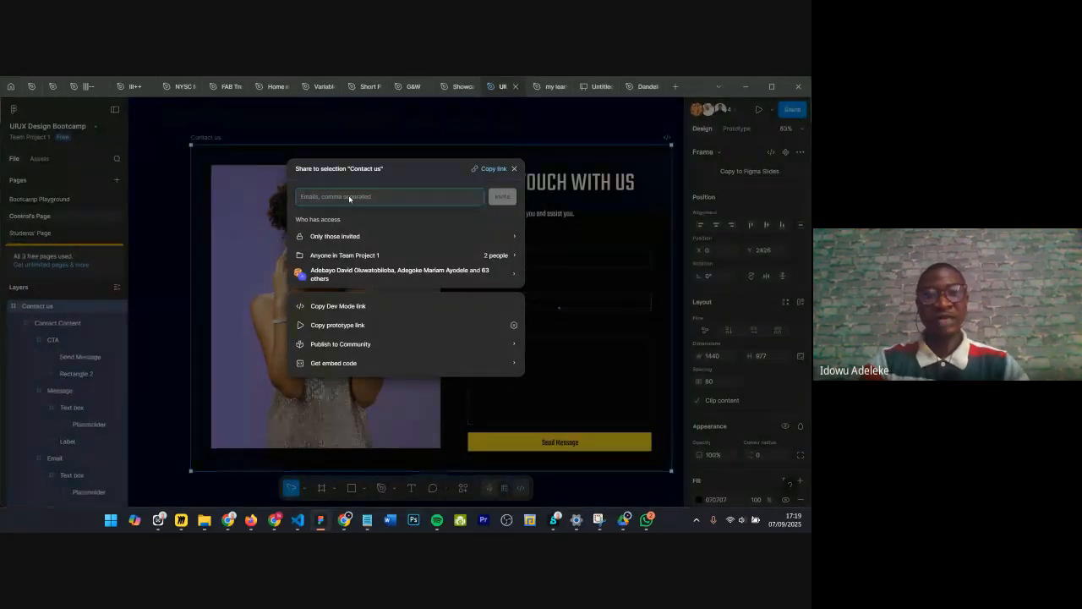
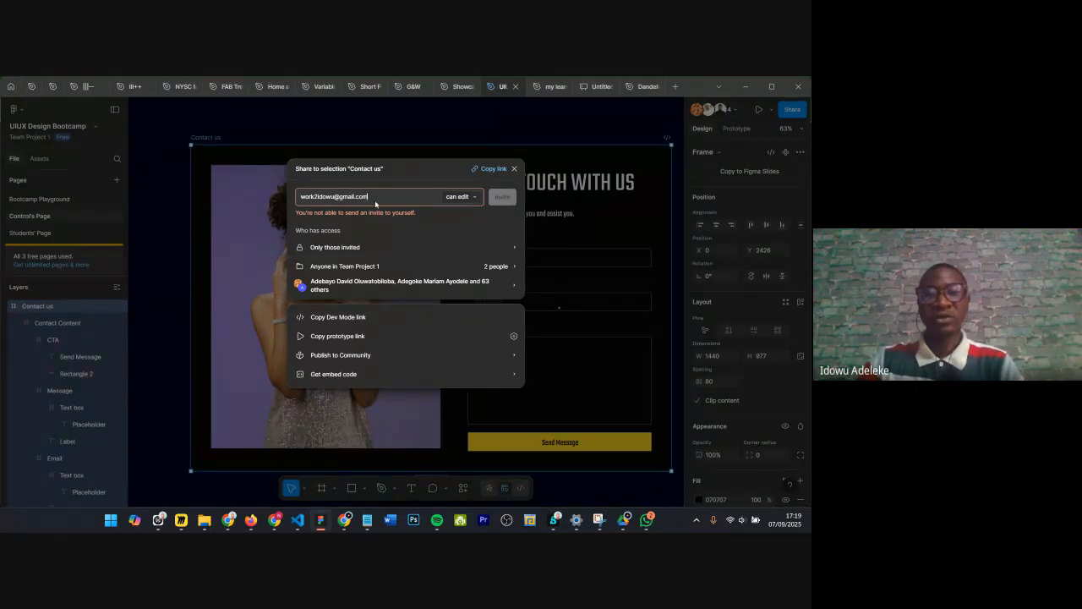
left_click_drag(375, 204, 298, 201)
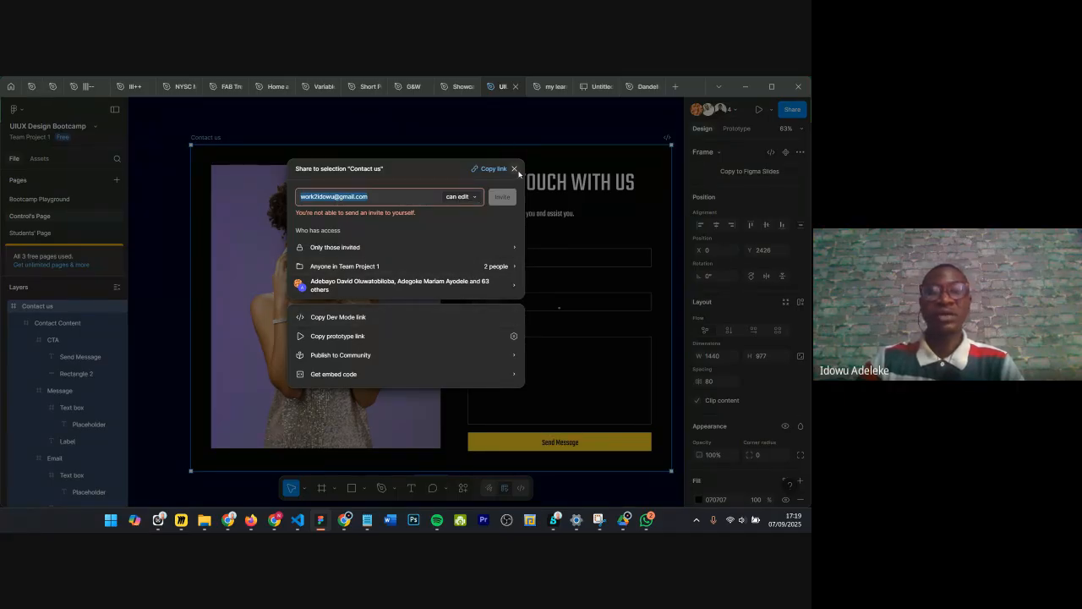
left_click(516, 170)
left_click(450, 139)
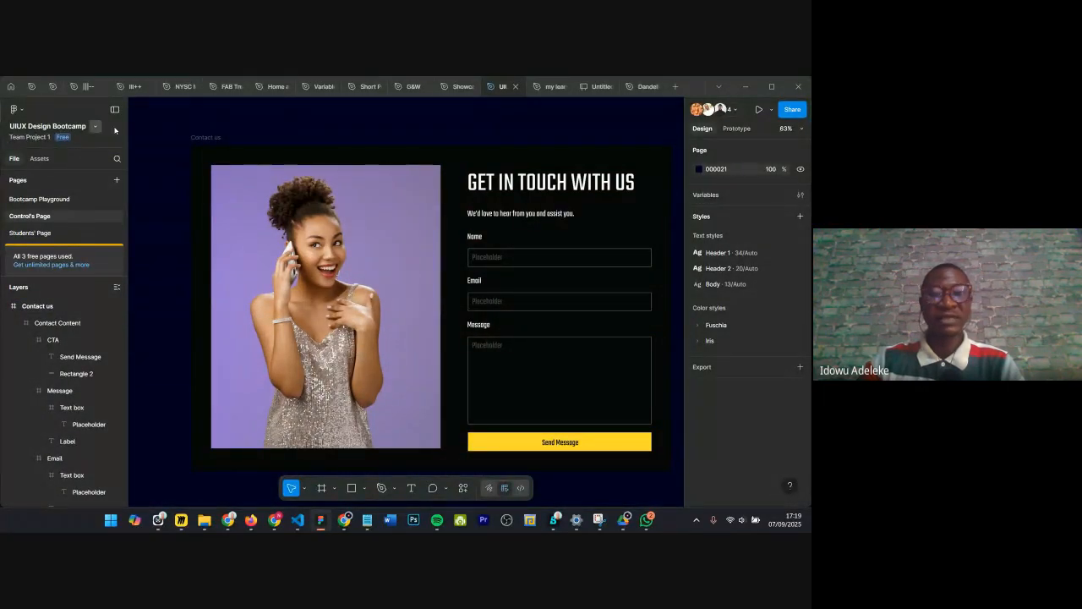
Step: Switch to the Dandelion Website file and open its Design page
mouse_move(232, 93)
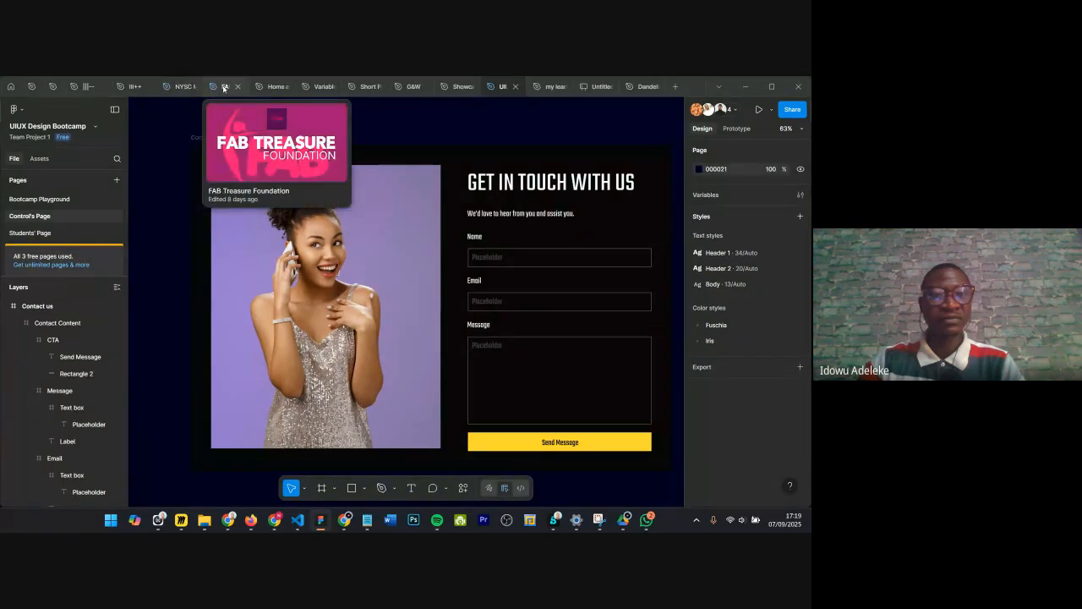
left_click(271, 86)
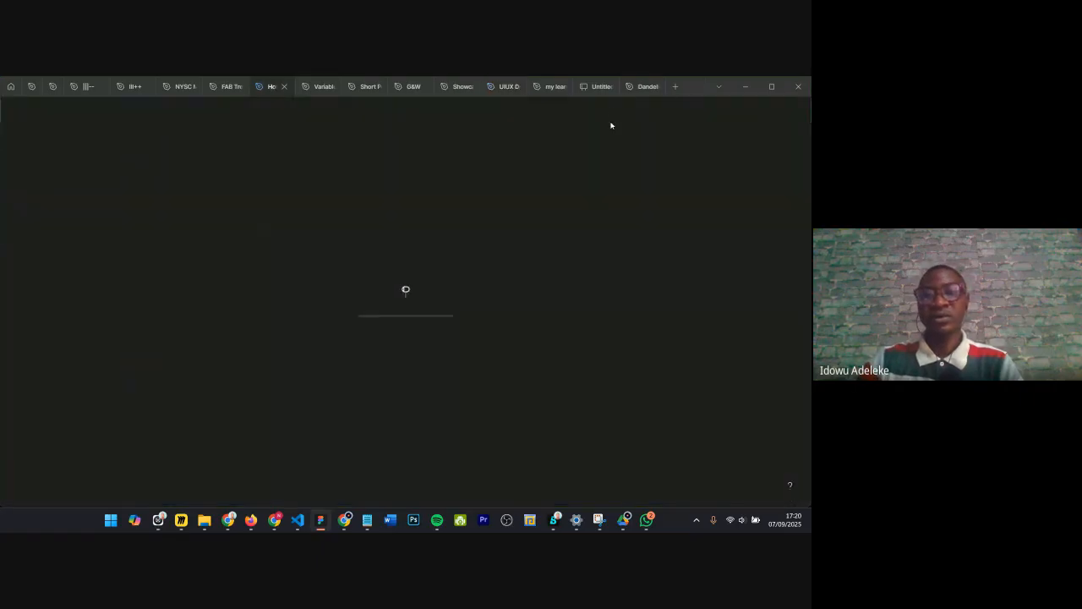
left_click(636, 87)
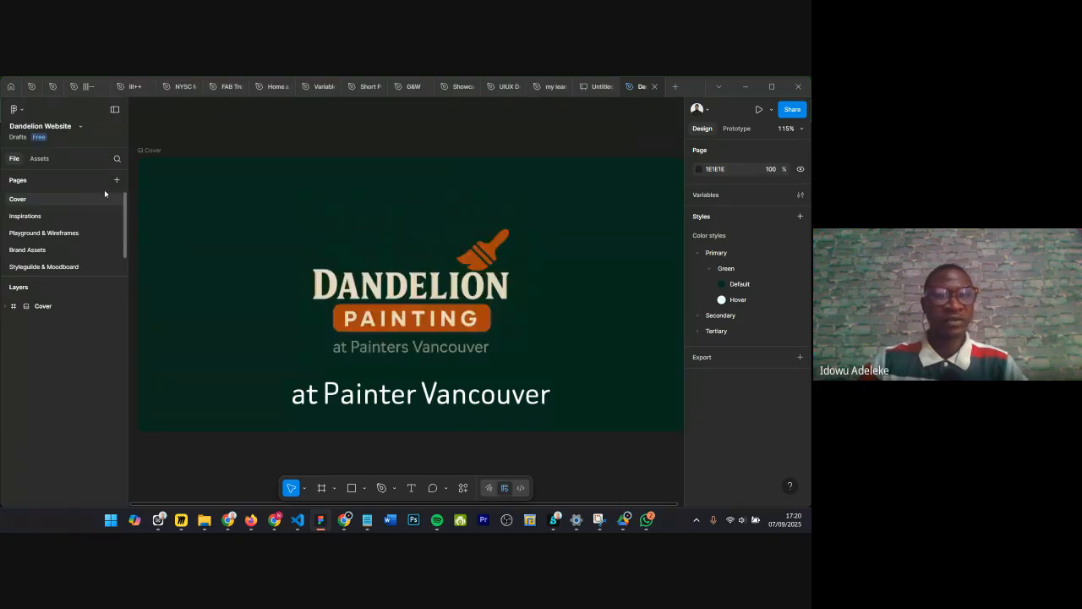
scroll(35, 241, "down", 1)
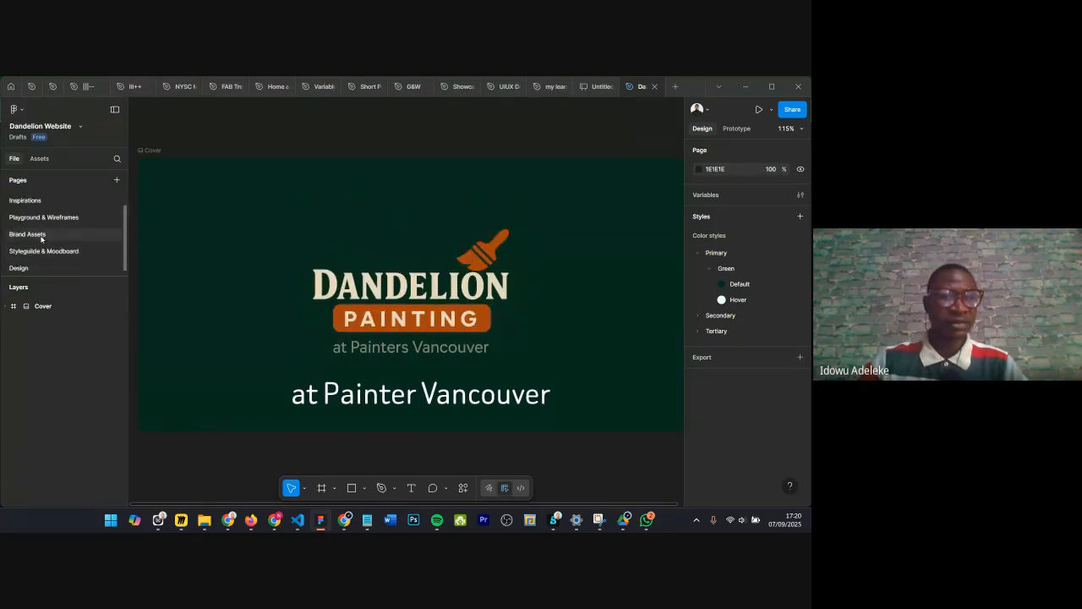
left_click(10, 268)
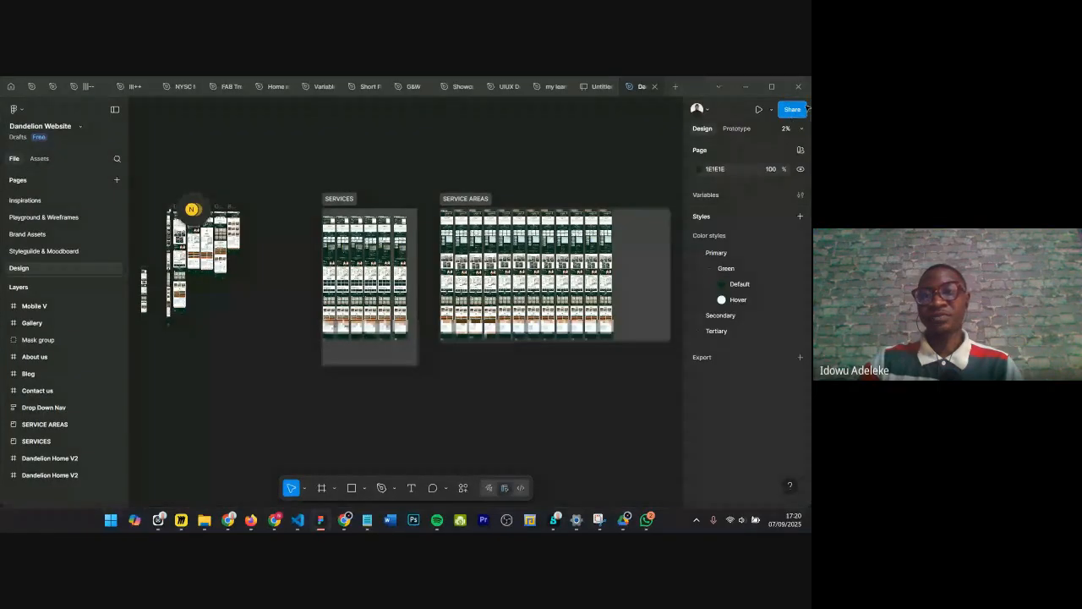
Step: Open the Dandelion file's share dialog to review who has access, then close it
left_click(799, 110)
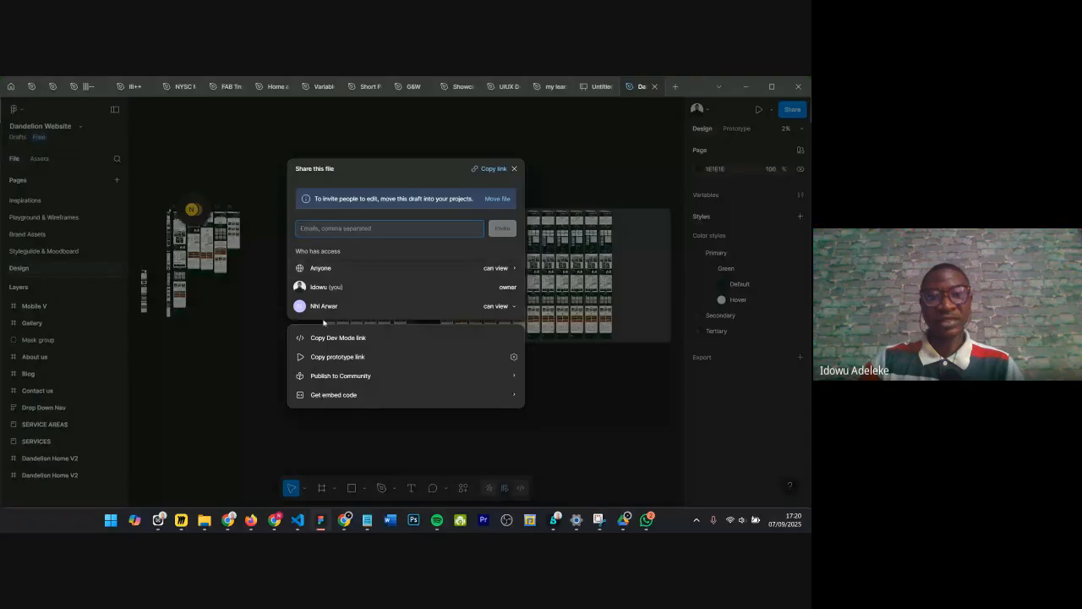
left_click_drag(355, 306, 323, 315)
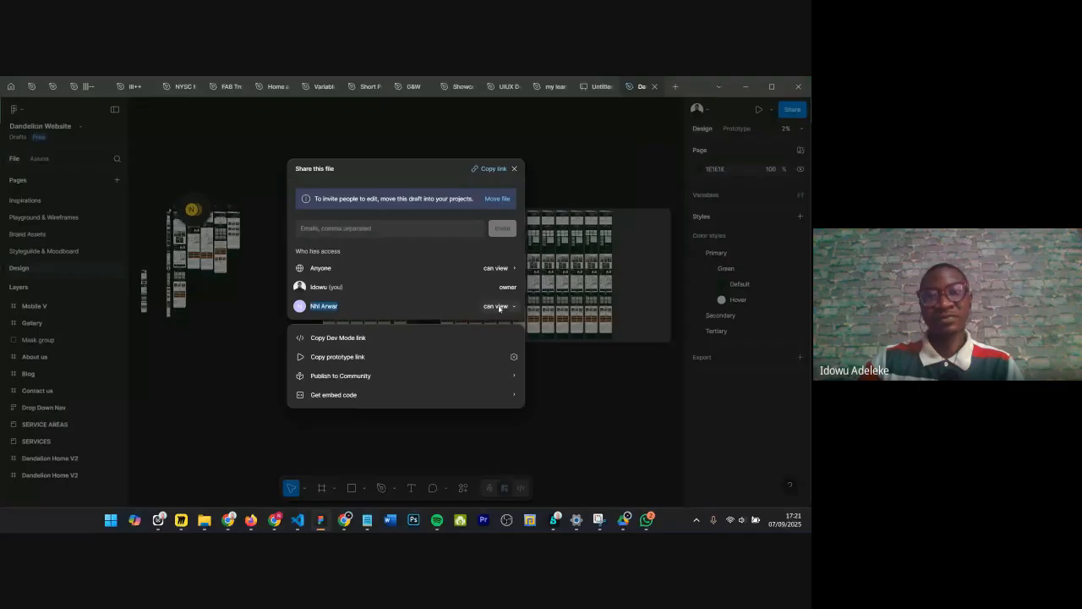
left_click(516, 169)
Step: Browse the Design page's website frames, then return to the UIUX Design Bootcamp file
scroll(234, 229, "up", 5)
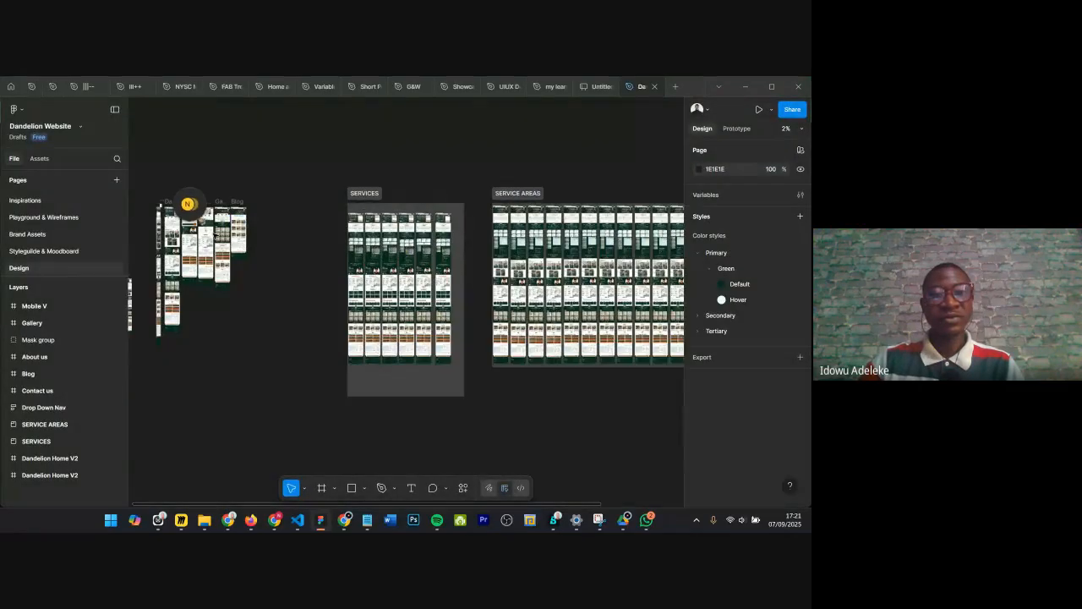
scroll(234, 229, "left", 2)
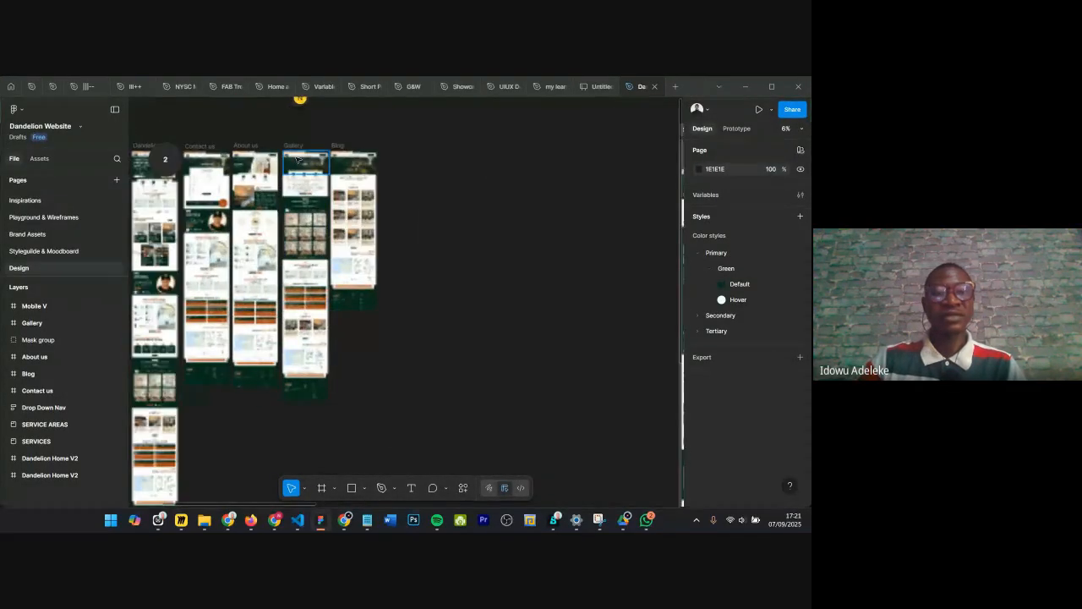
scroll(298, 159, "left", 6)
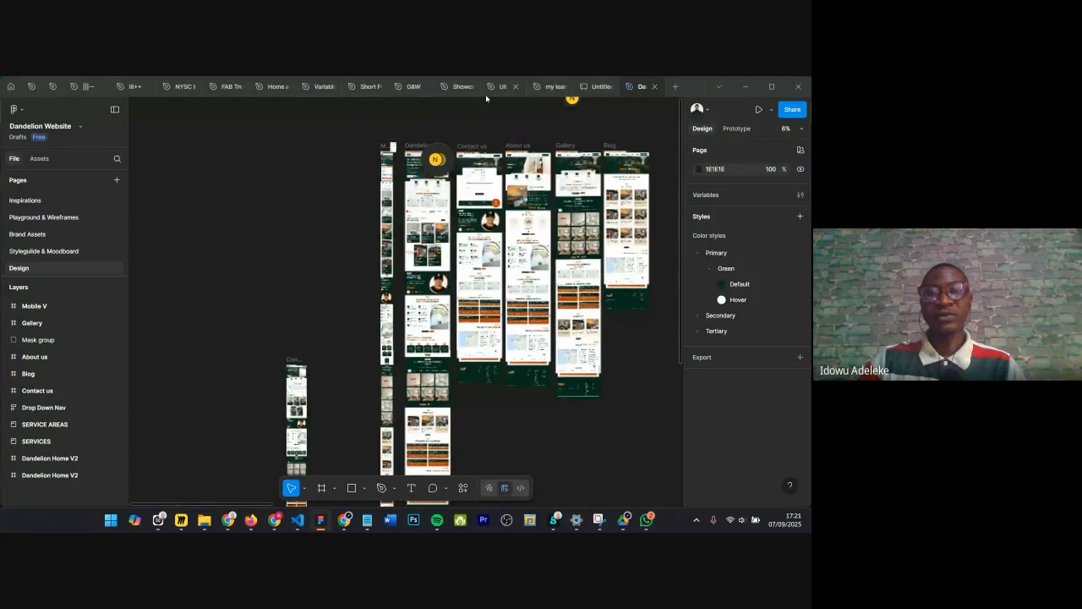
mouse_move(483, 90)
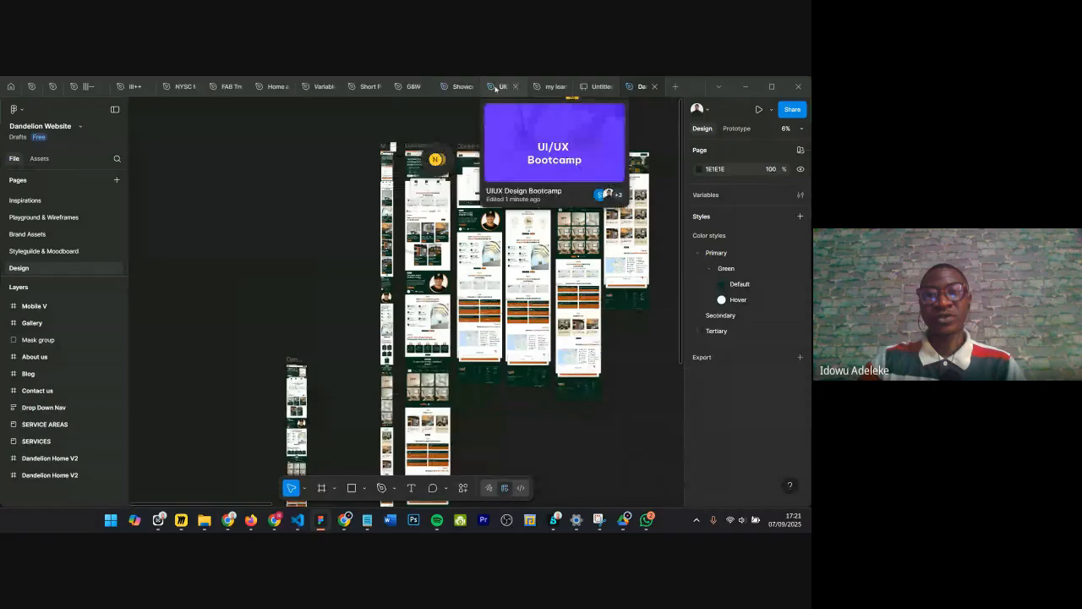
left_click(497, 87)
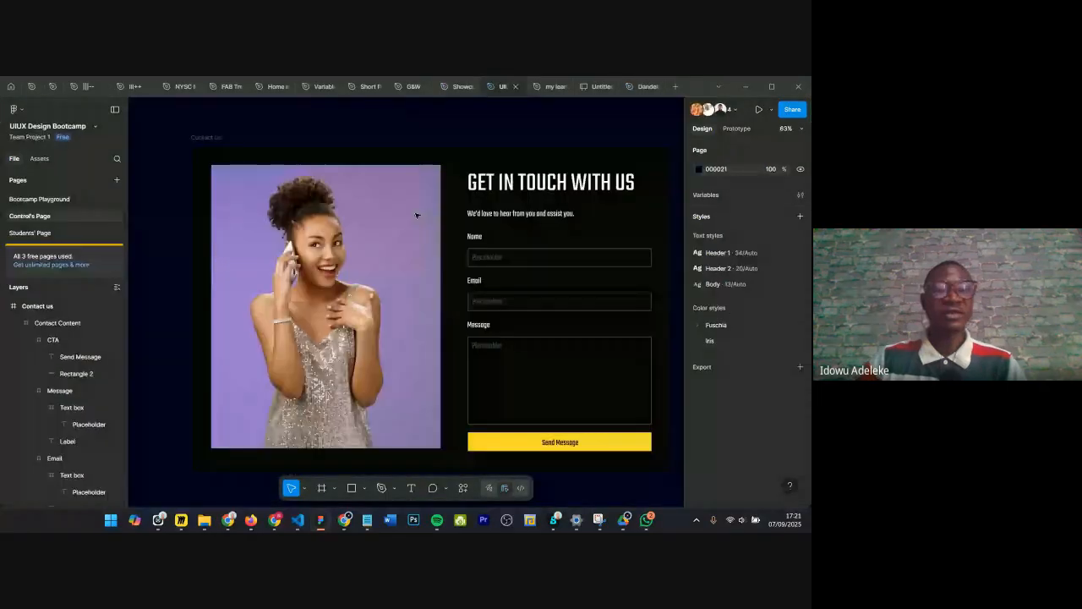
Step: Draw a rectangle about 1337 × 662 and place it below the Contact us frame
scroll(416, 215, "down", 3)
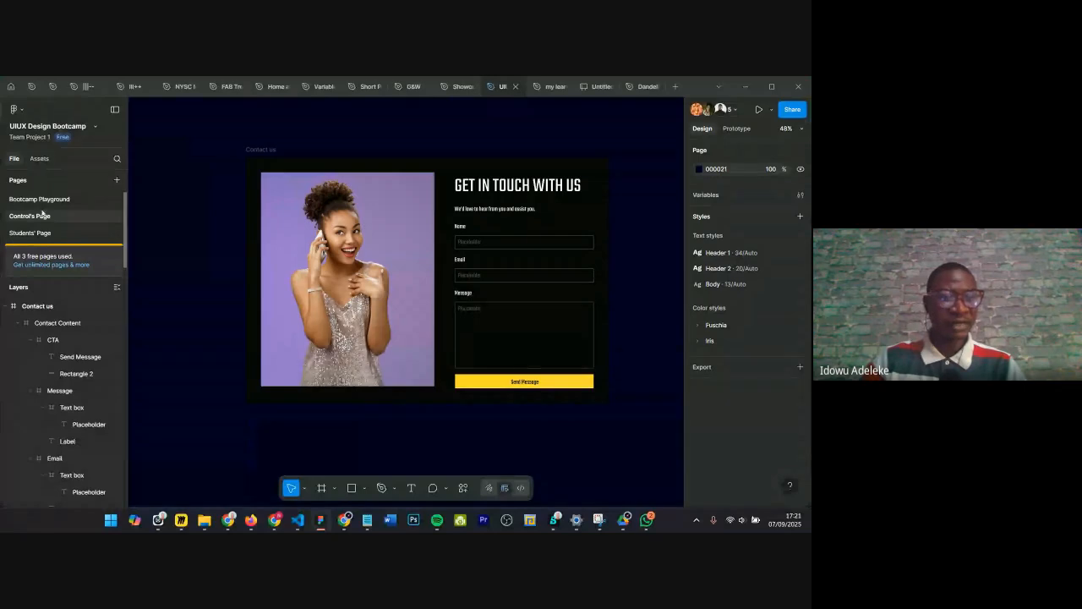
left_click(6, 308)
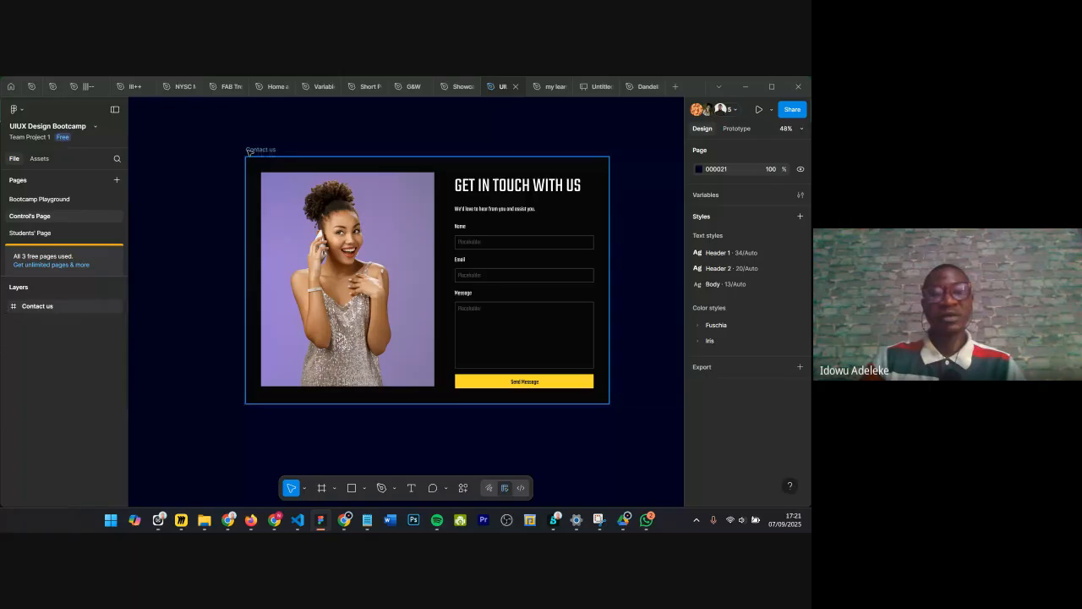
scroll(247, 151, "down", 2)
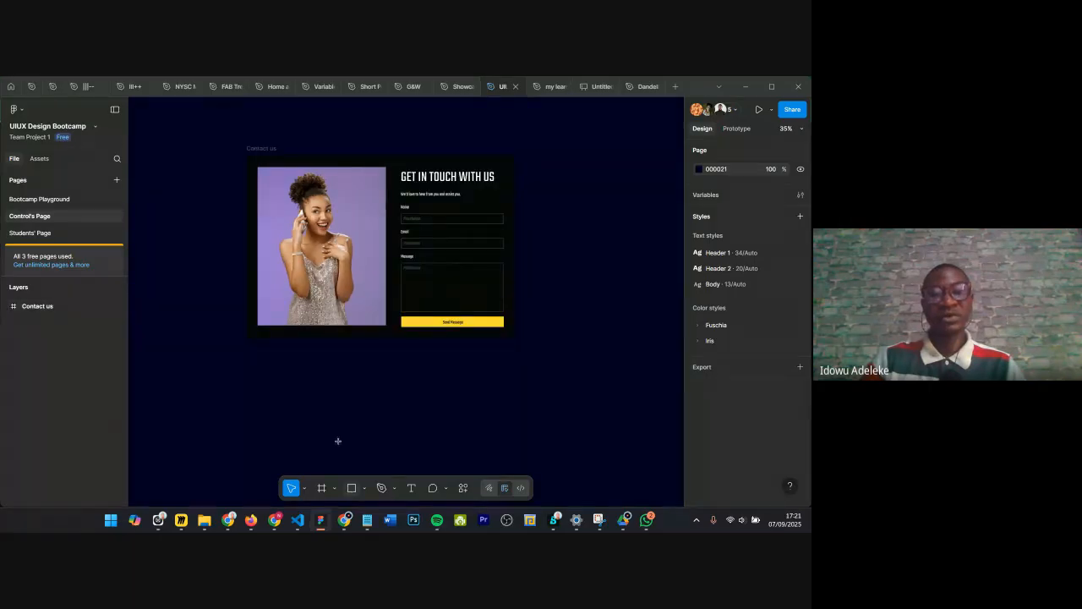
key("r")
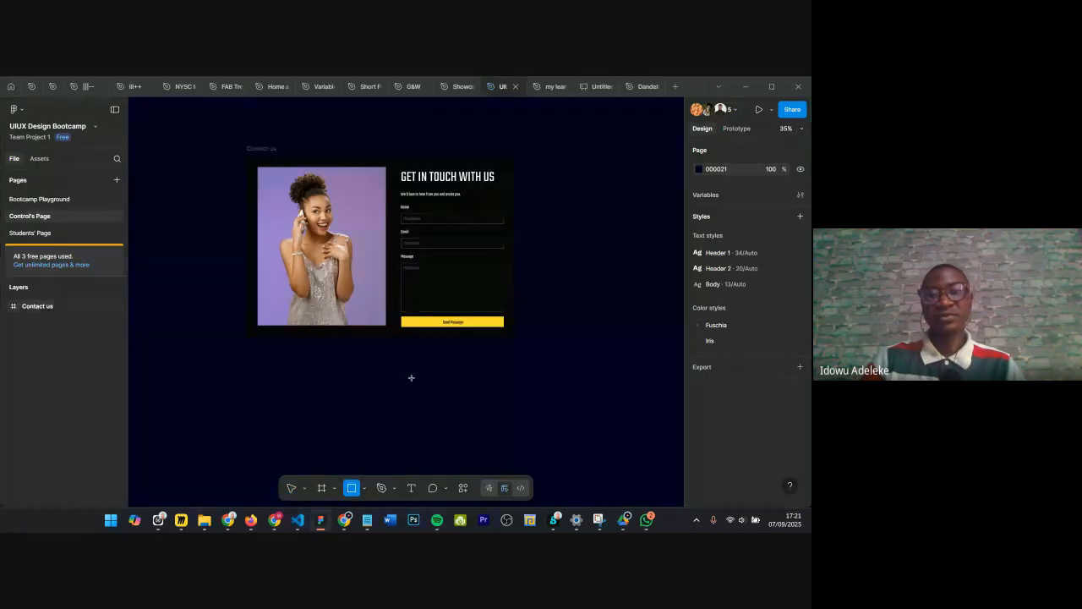
mouse_move(553, 172)
left_mouse_down()
mouse_move(674, 338)
mouse_move(693, 295)
left_mouse_up()
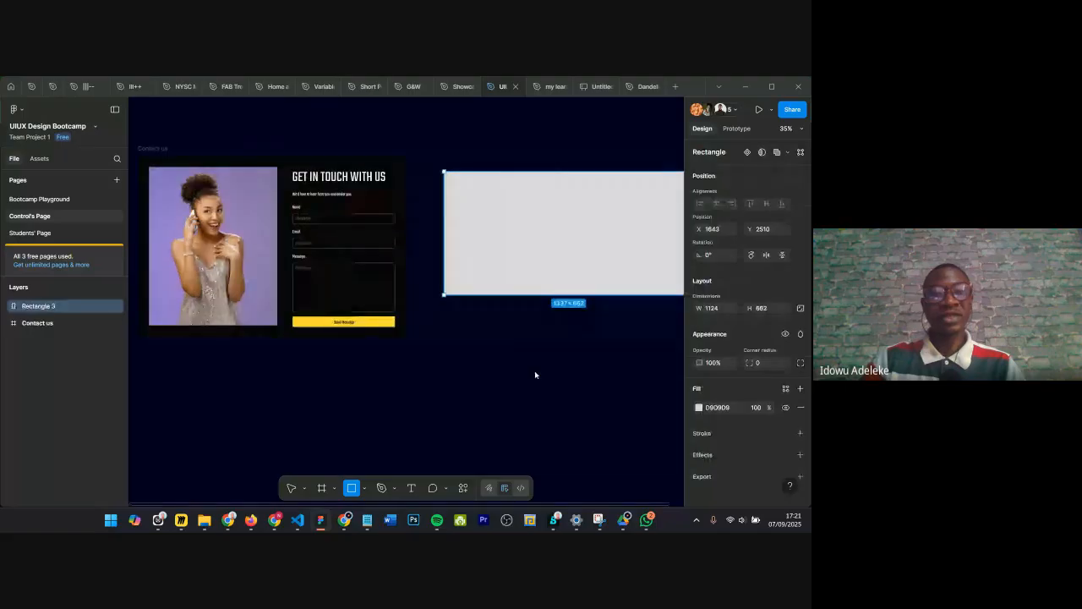
scroll(515, 238, "down", 1)
scroll(513, 237, "down", 2)
left_click_drag(510, 237, 311, 365)
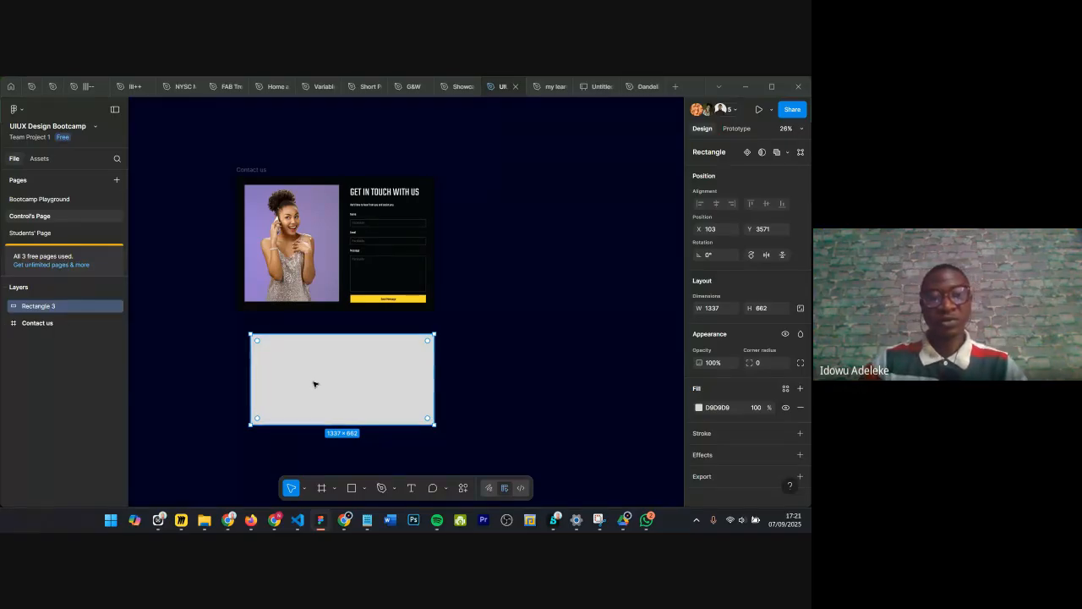
Step: Duplicate the rectangle beside the original and change the copy's fill to blue 1908D7
left_click_drag(380, 381, 516, 378)
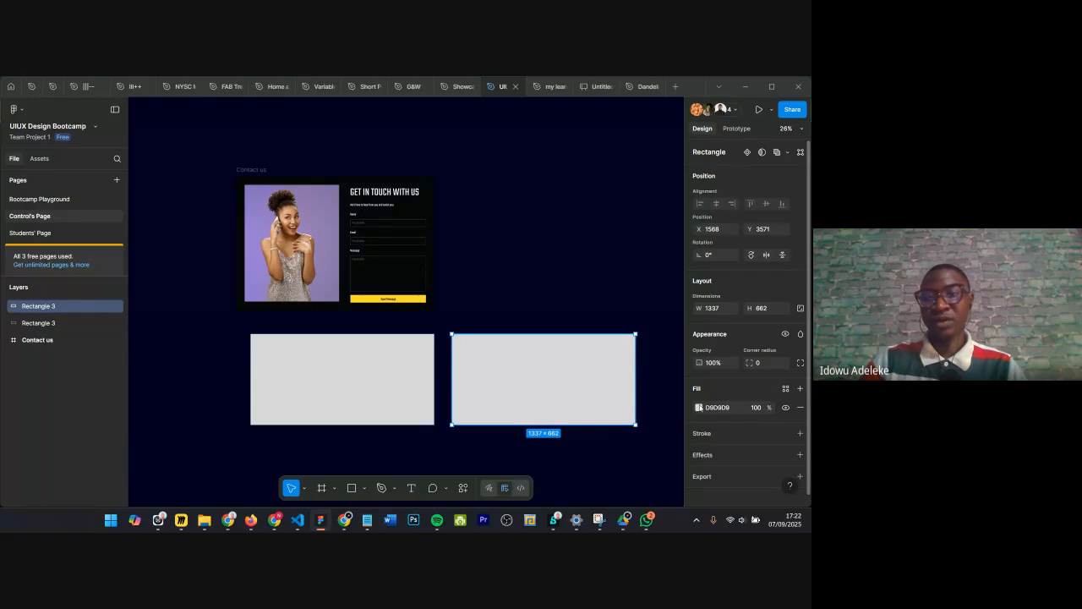
left_click(699, 407)
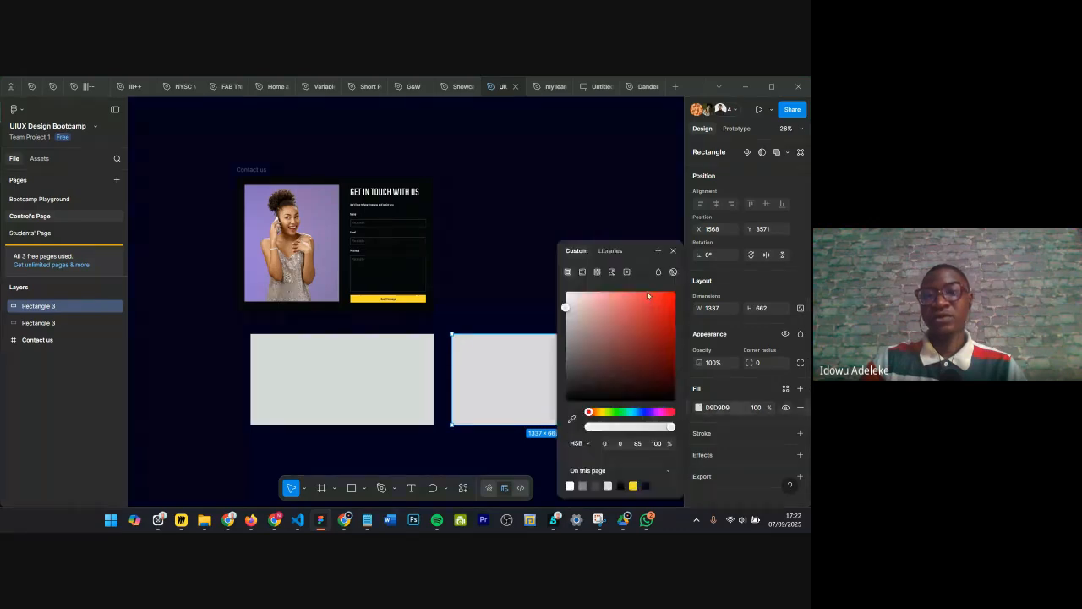
left_click(645, 412)
left_click(669, 308)
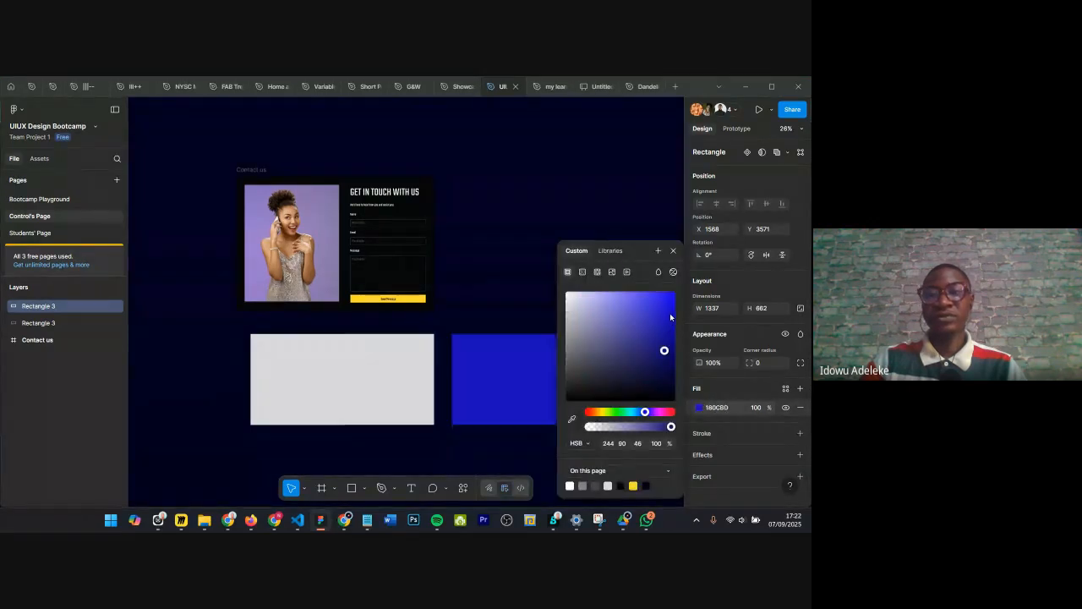
key("Escape")
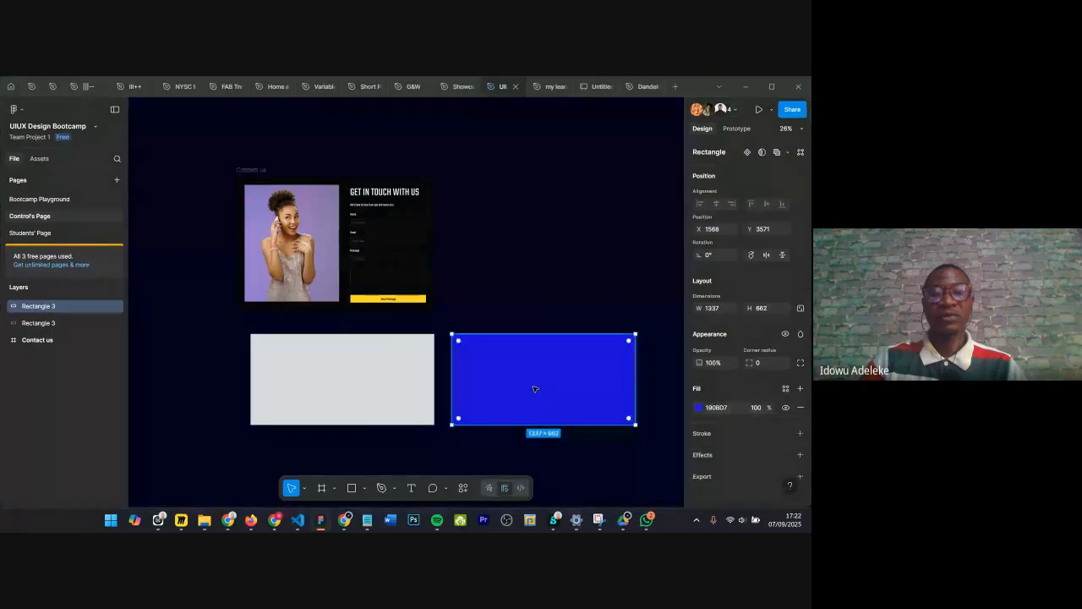
Step: Move the blue rectangle so it partly overlaps the grey rectangle
left_click_drag(534, 389, 426, 394)
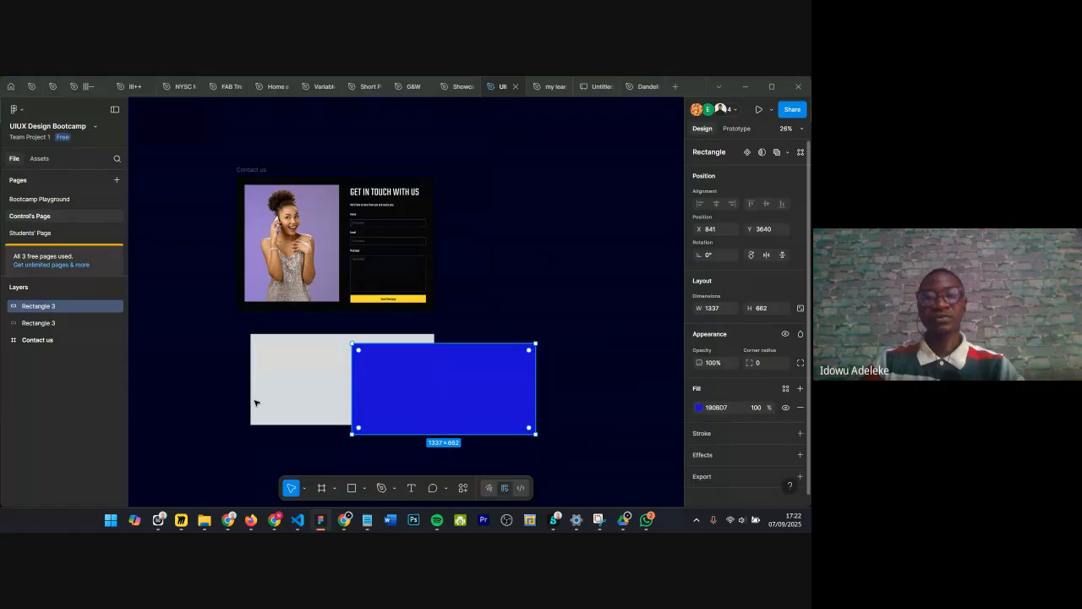
key("Escape")
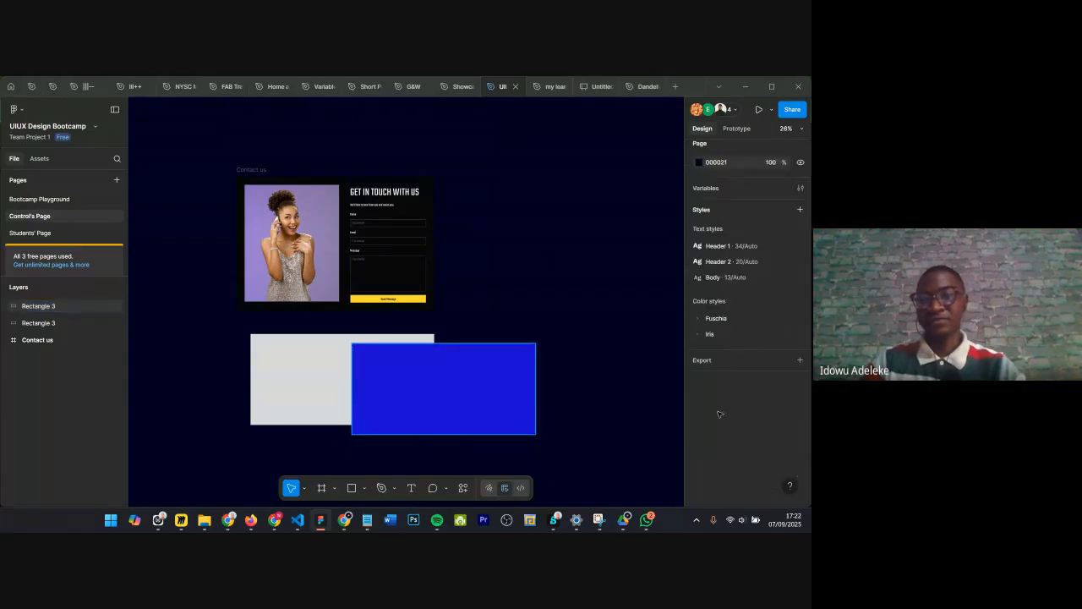
key("ctrl+z")
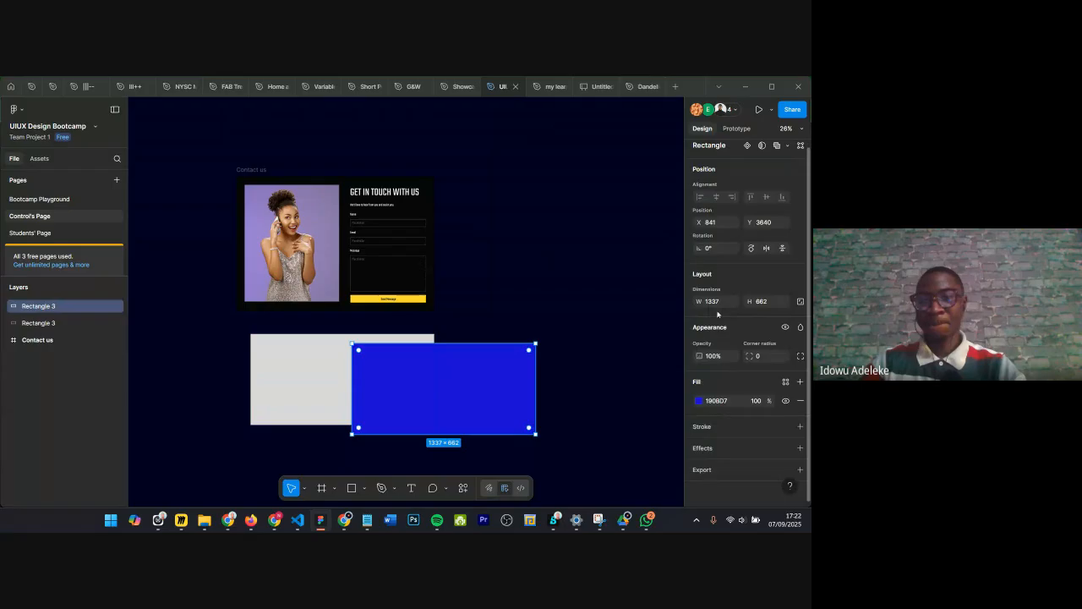
Step: Set the blue rectangle's opacity to 50%, then restore it to 100%
left_click(716, 359)
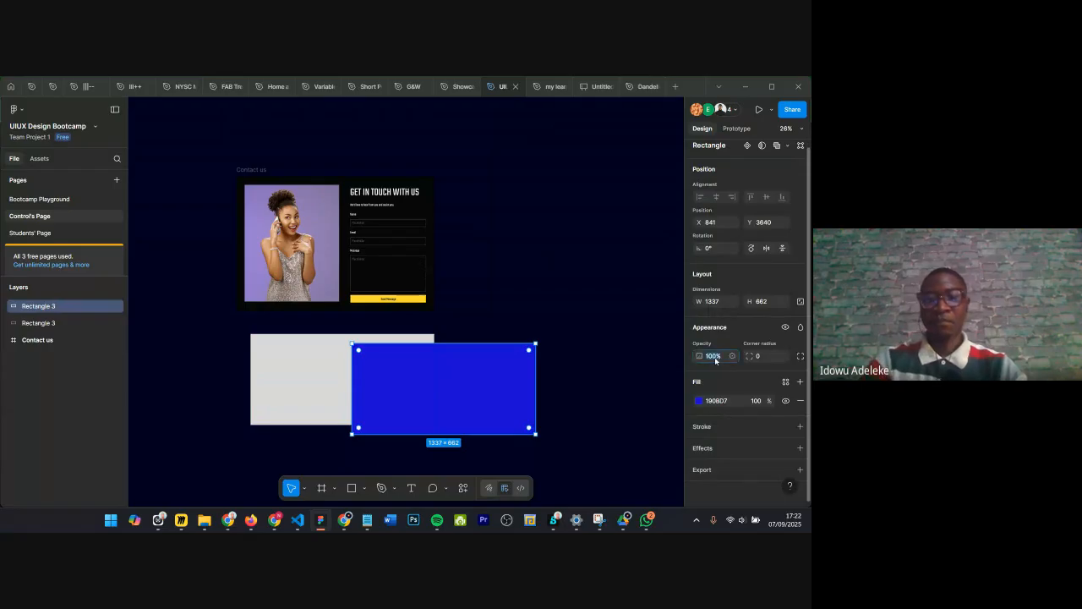
type("50")
key("Return")
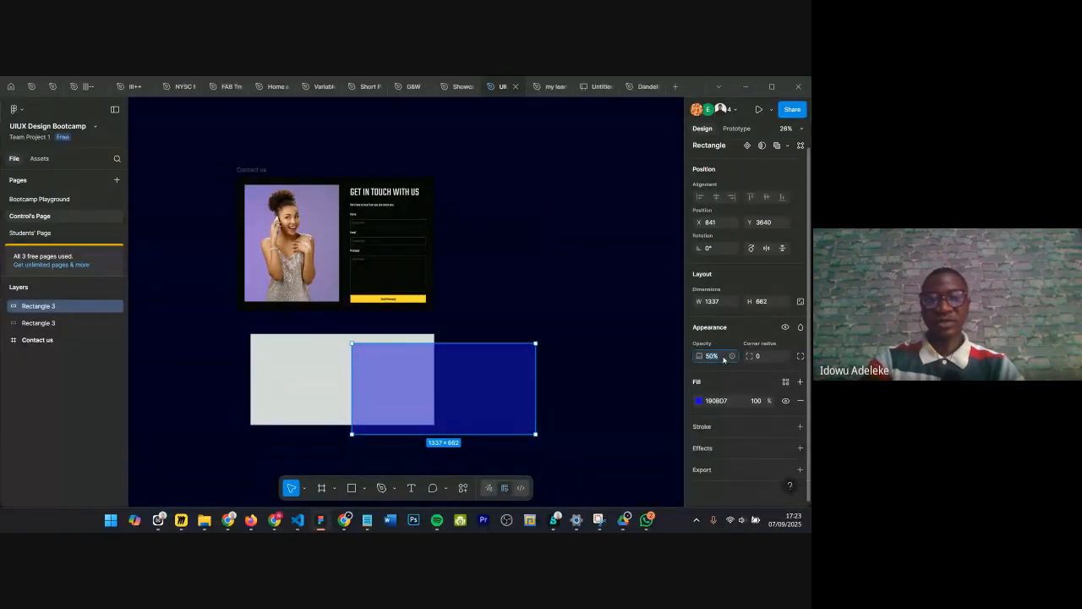
type("100")
key("Return")
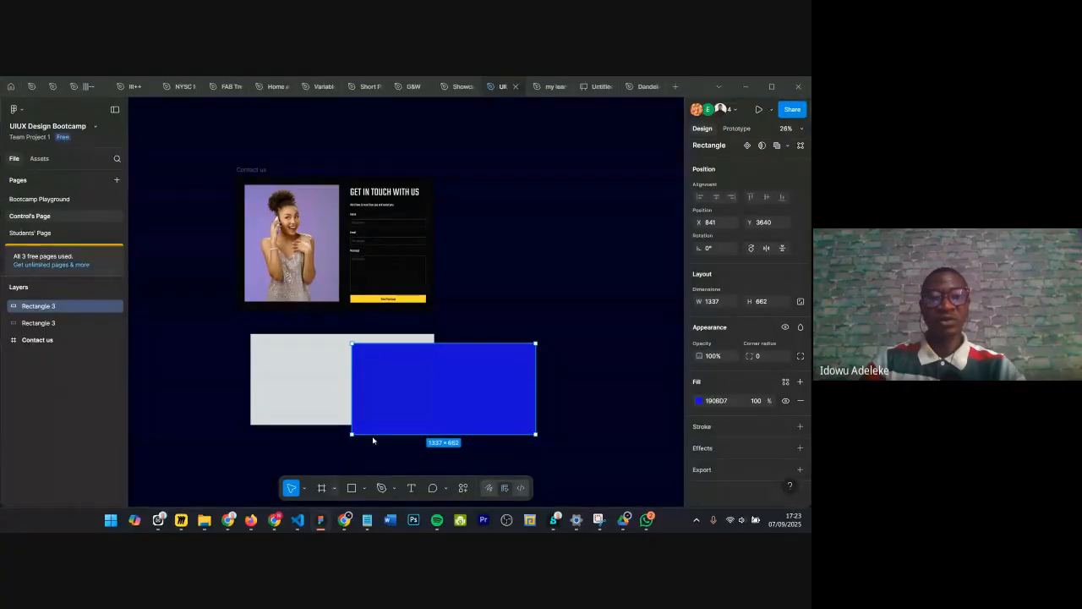
Step: Draw a frame about 1677 × 769 below the two rectangles
left_click(333, 488)
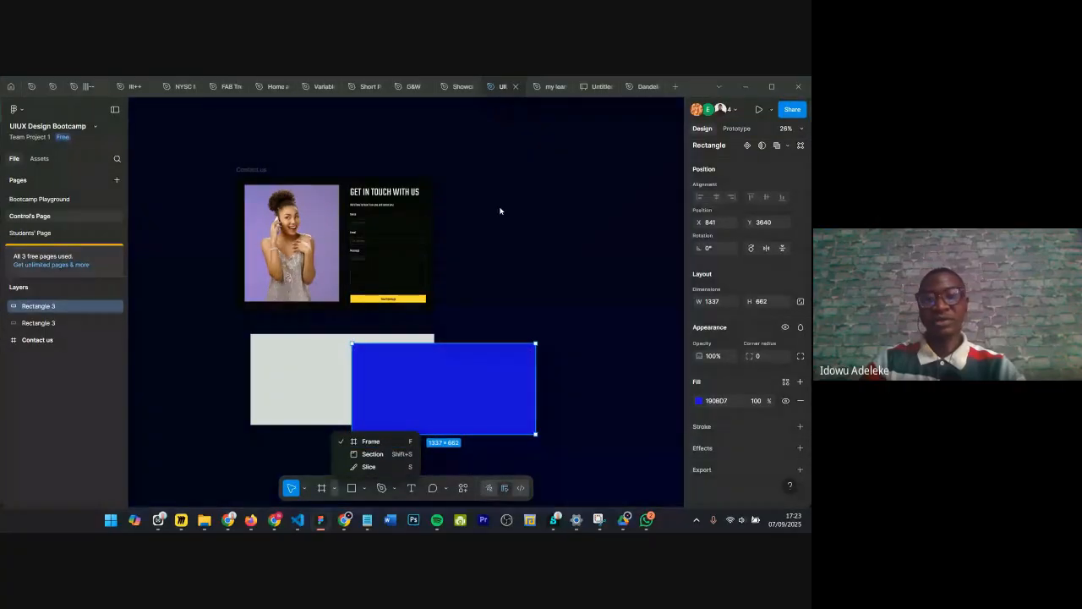
key("Escape")
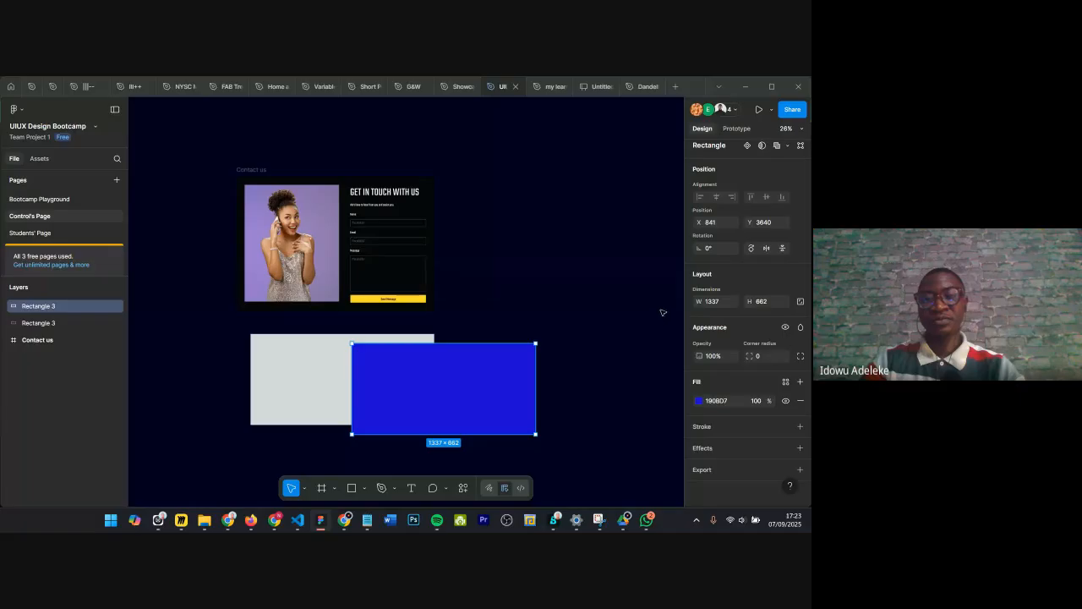
scroll(545, 276, "down", 3)
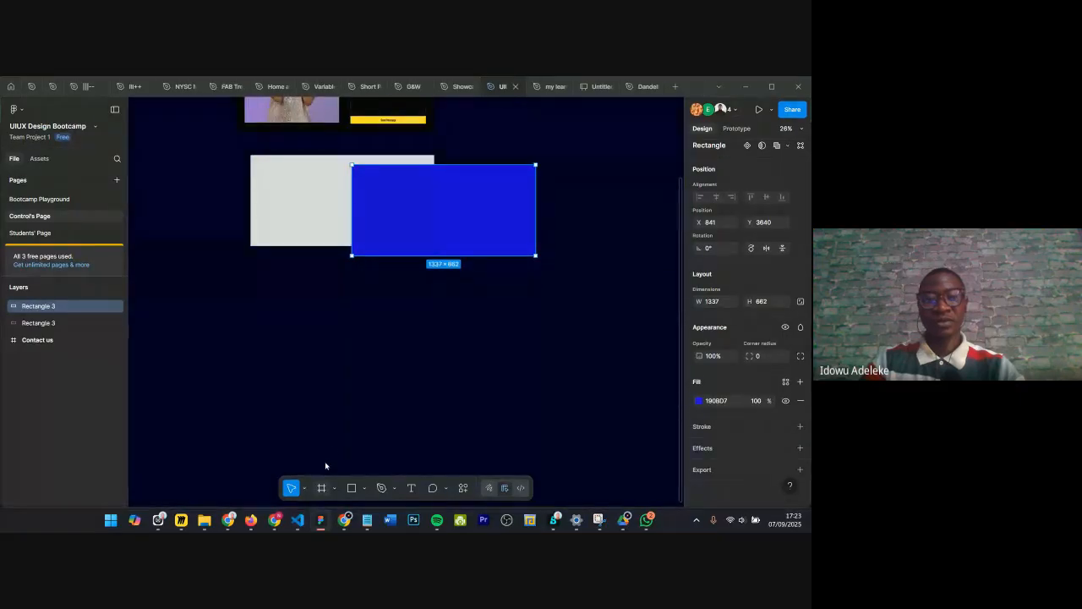
key("f")
left_click_drag(533, 406, 301, 298)
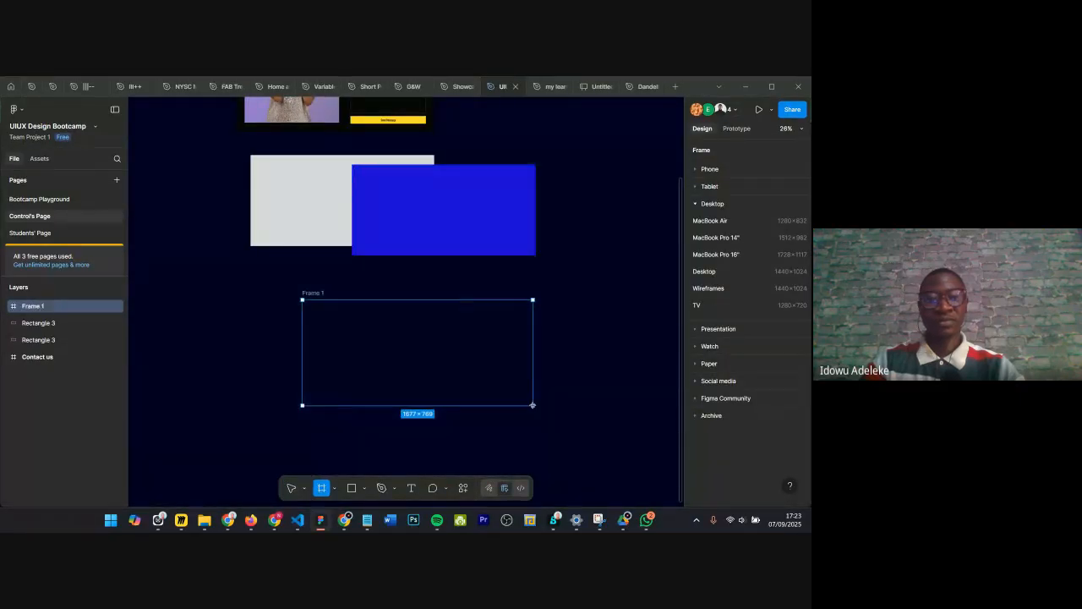
Step: Rename the new frame as Our frame
left_click(17, 308)
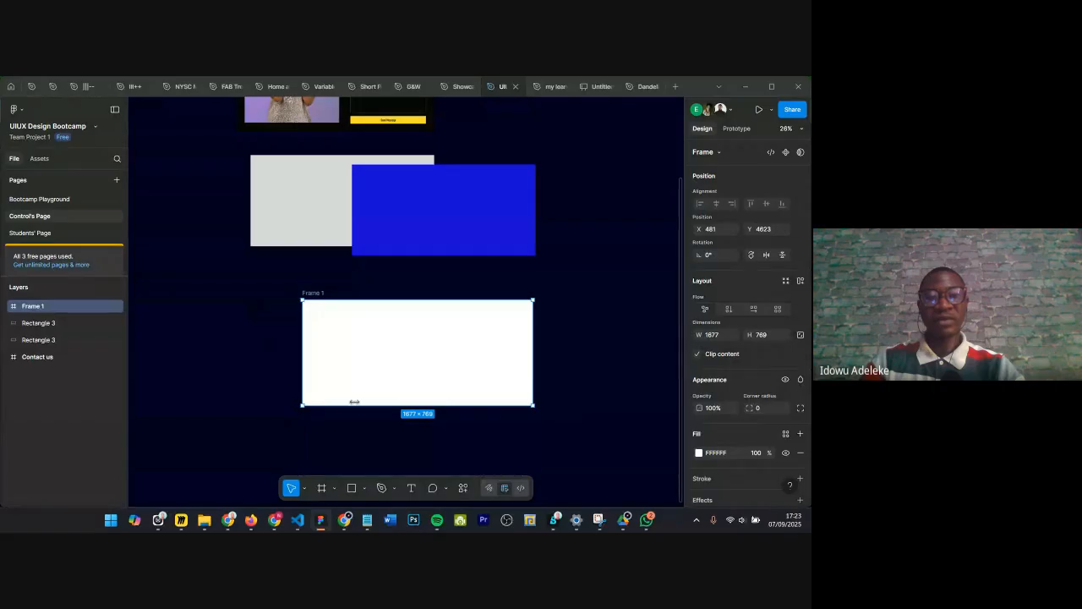
double_click(35, 308)
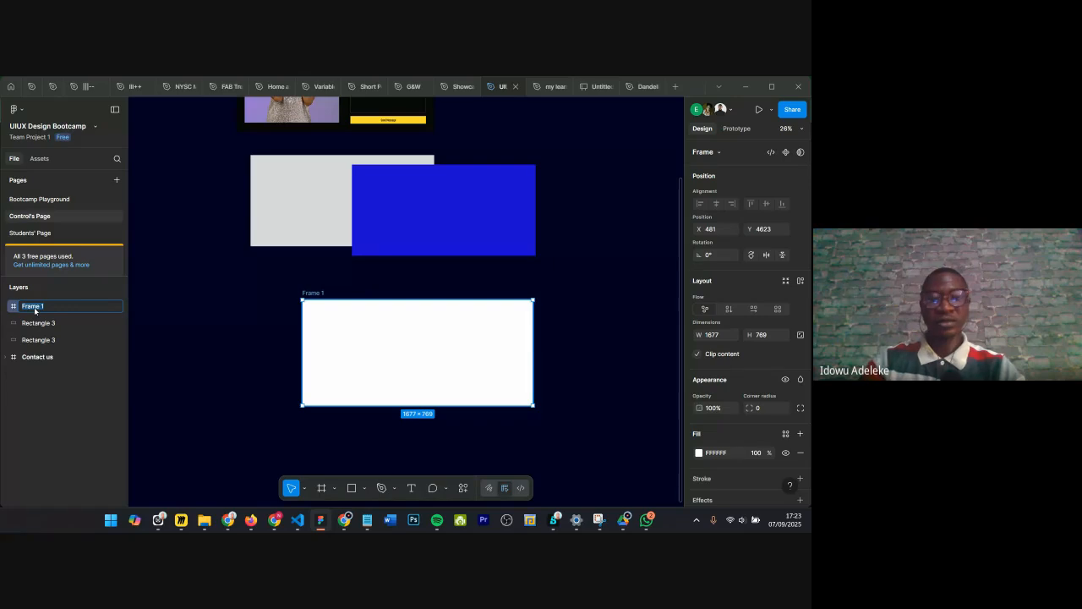
type("Our")
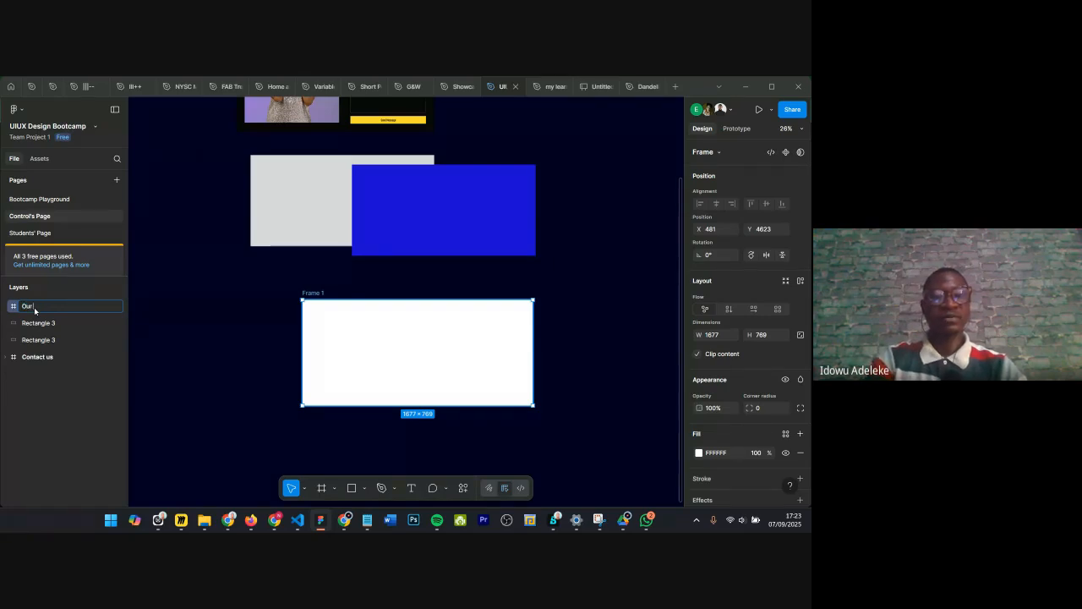
type(" frame")
key("Return")
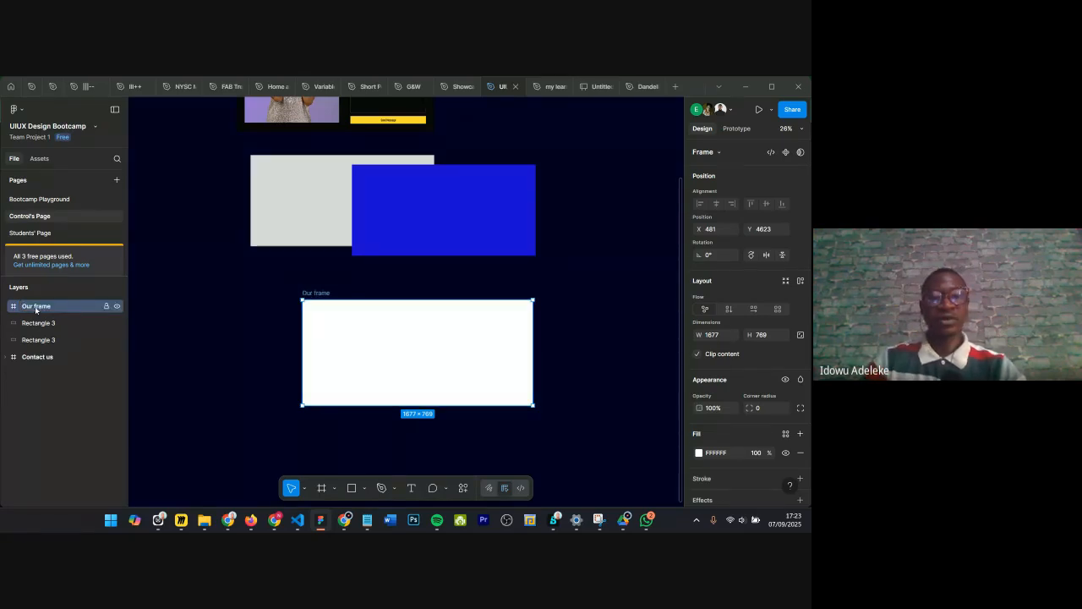
key("Escape")
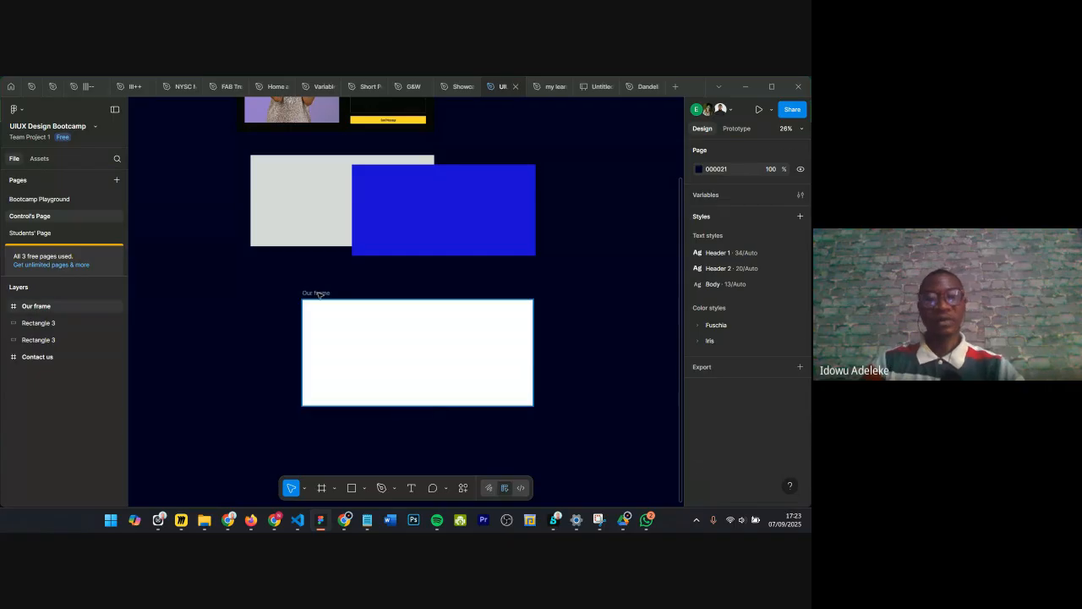
left_click(318, 294)
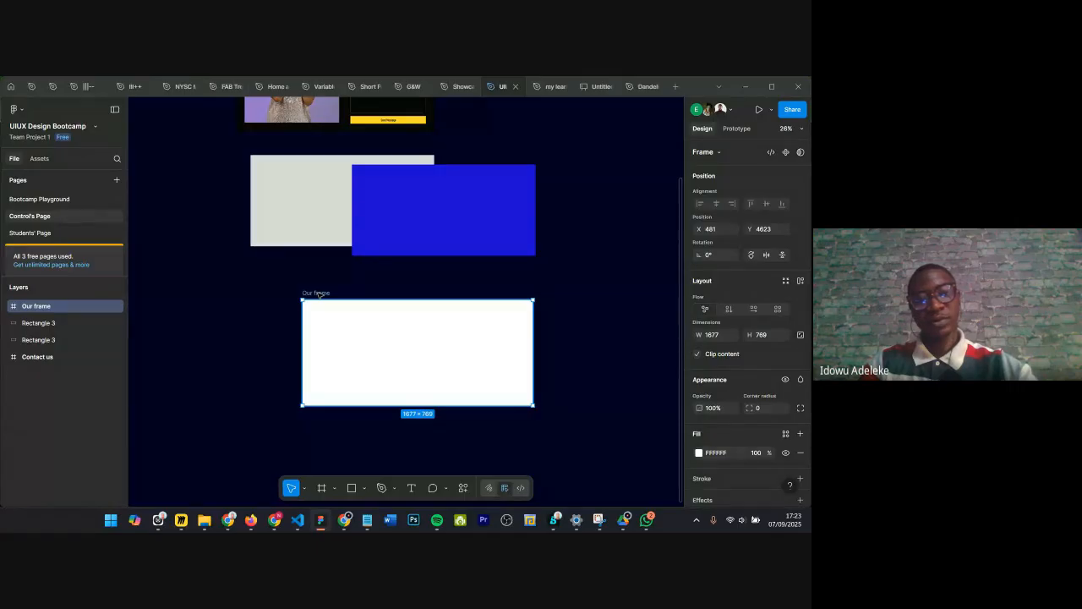
key("ctrl+r")
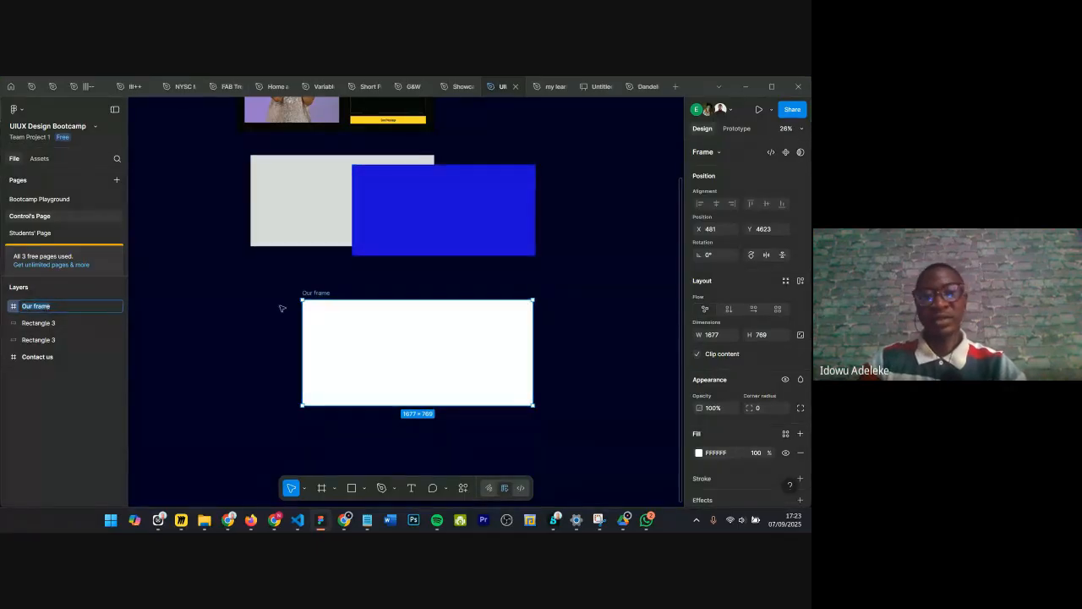
left_click(268, 275)
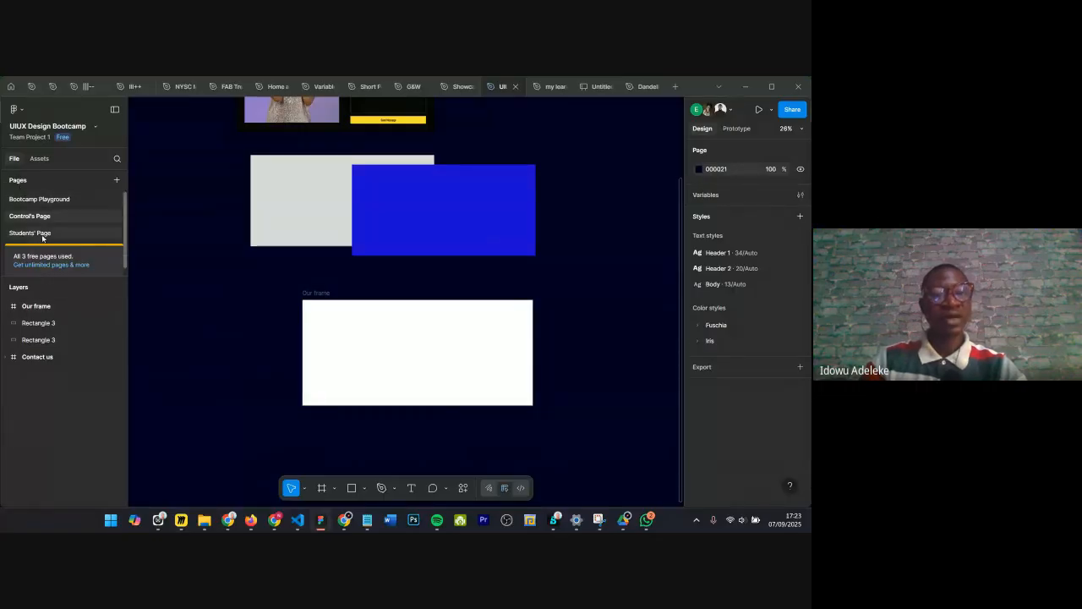
Step: Switch to the Bootcamp Playground page
scroll(48, 232, "down", 1)
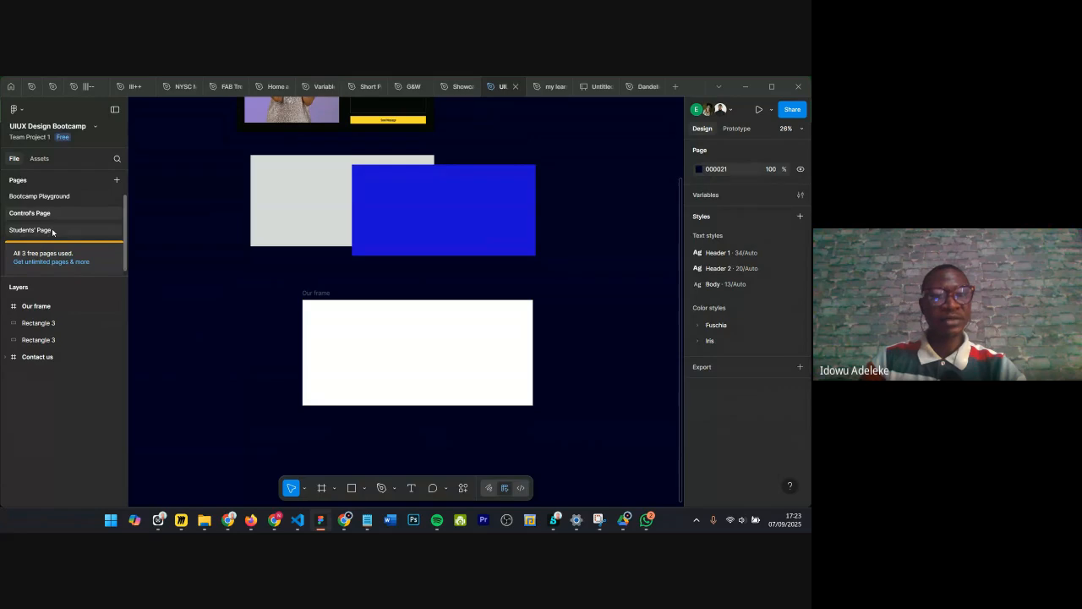
left_click(36, 197)
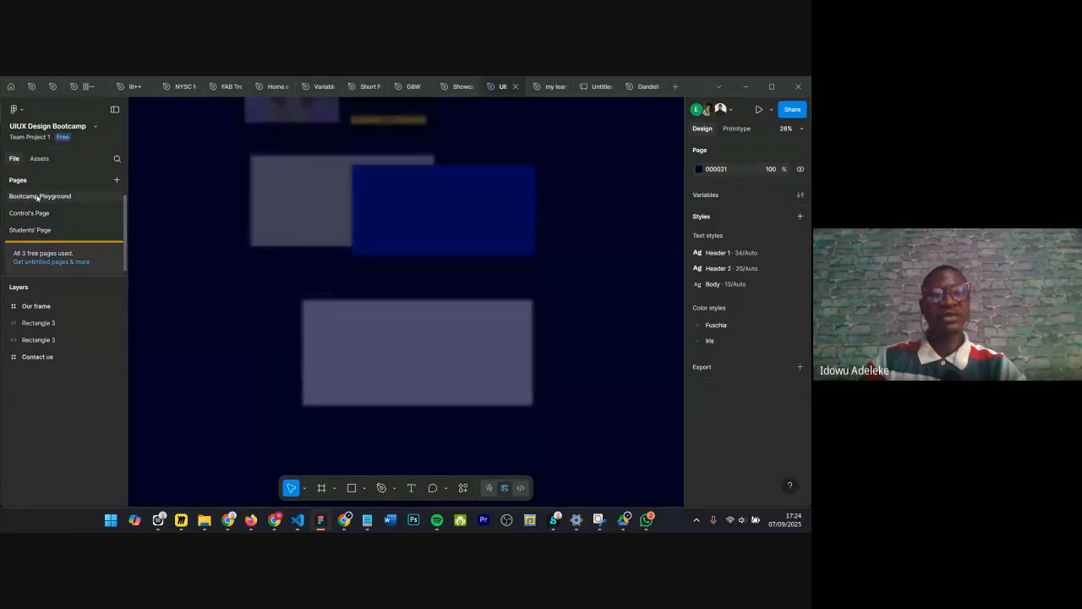
scroll(292, 244, "down", 3)
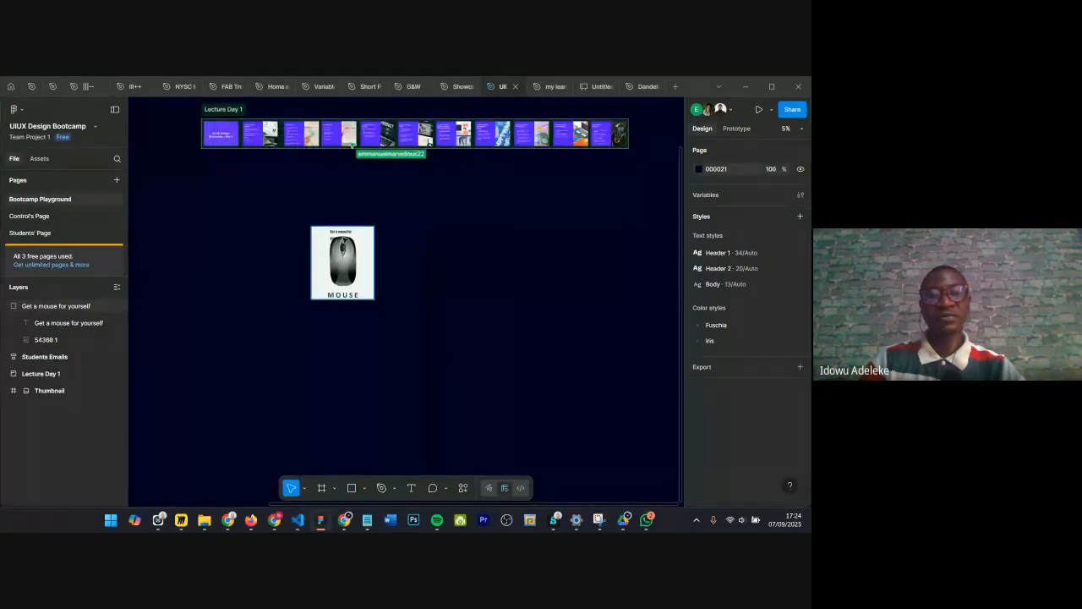
Step: Set the mouse poster's title text to auto width so it fits on one line
left_click(345, 236)
scroll(347, 238, "up", 3)
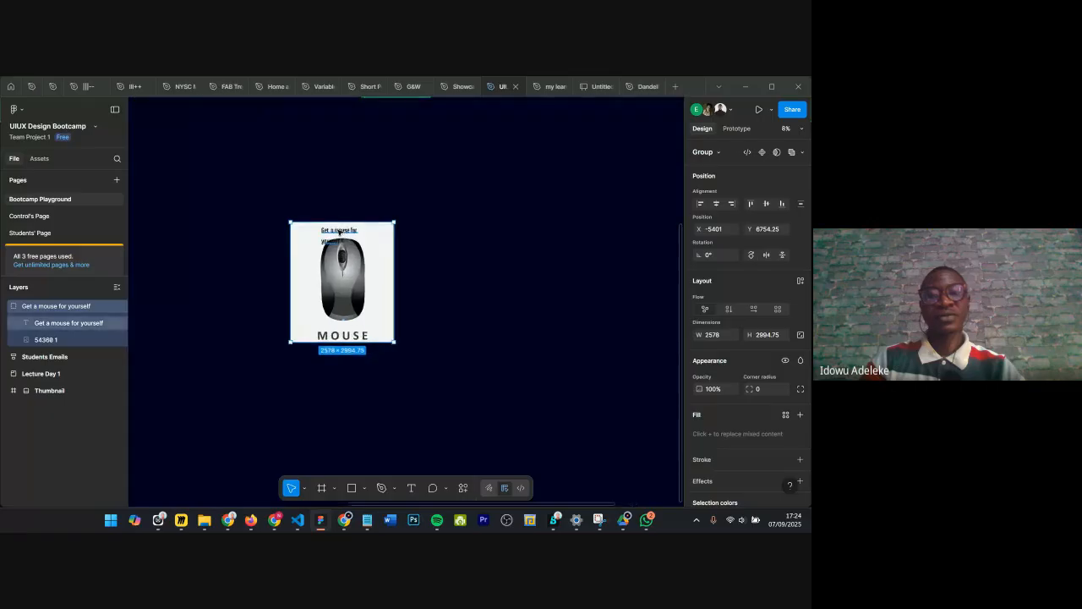
double_click(357, 239)
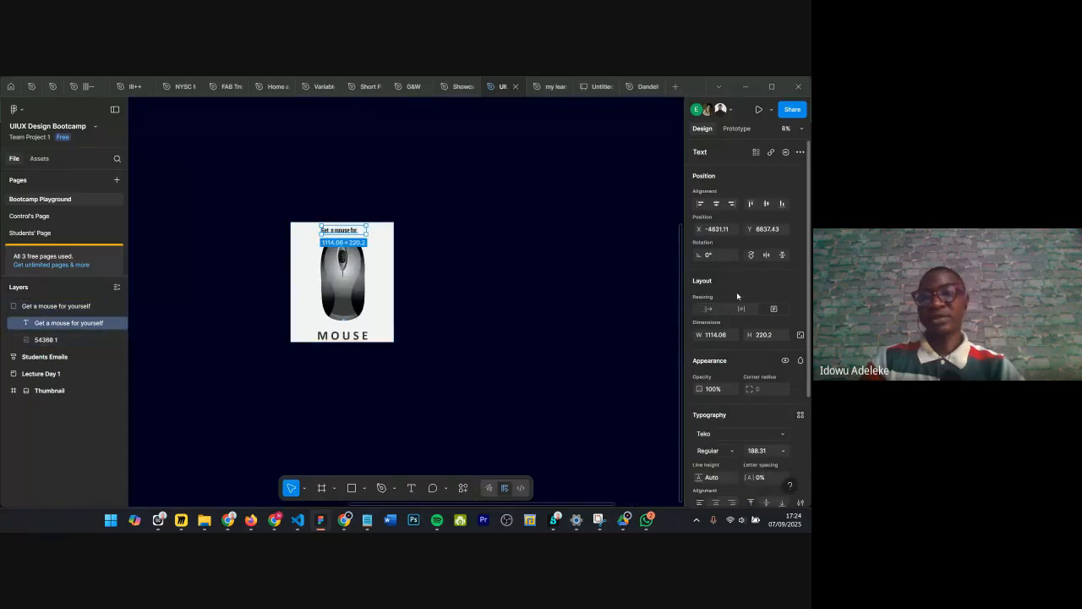
left_click(709, 310)
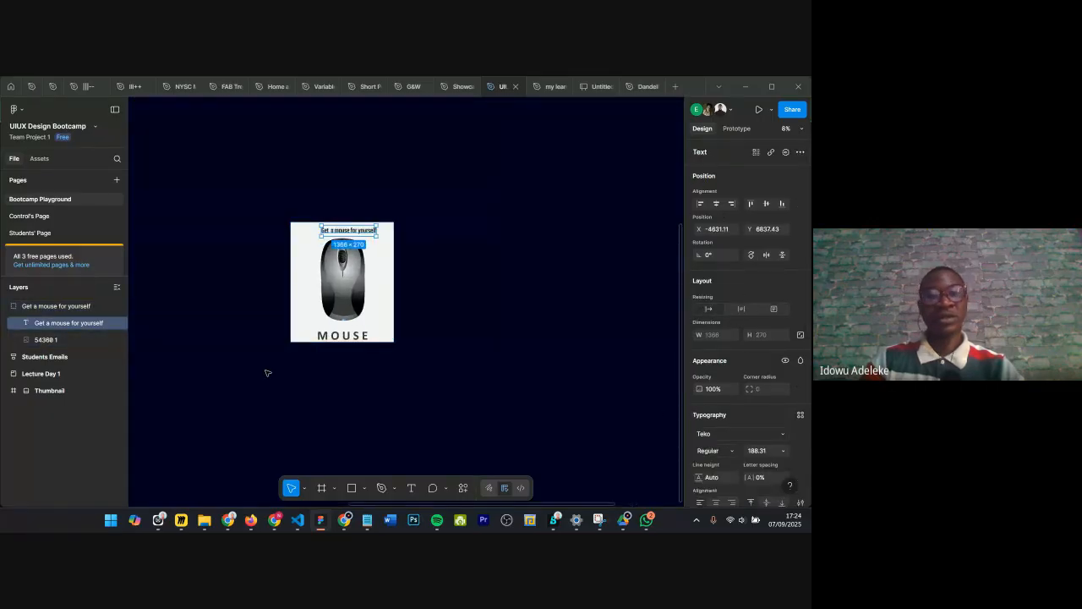
left_click_drag(530, 426, 237, 337)
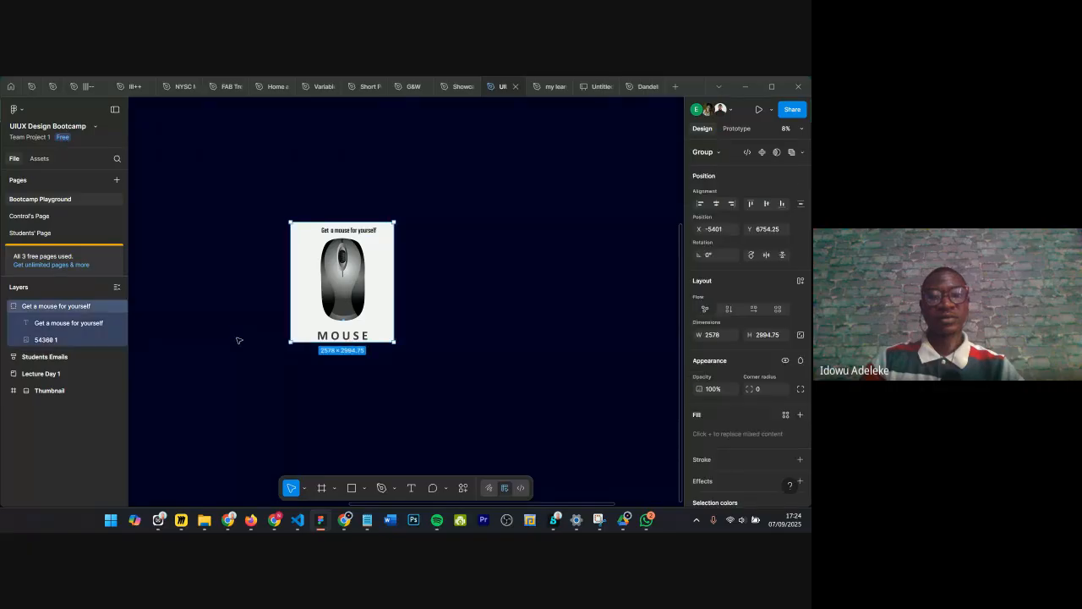
Step: Lock the mouse poster group so it cannot be edited
key("ctrl+shift+l")
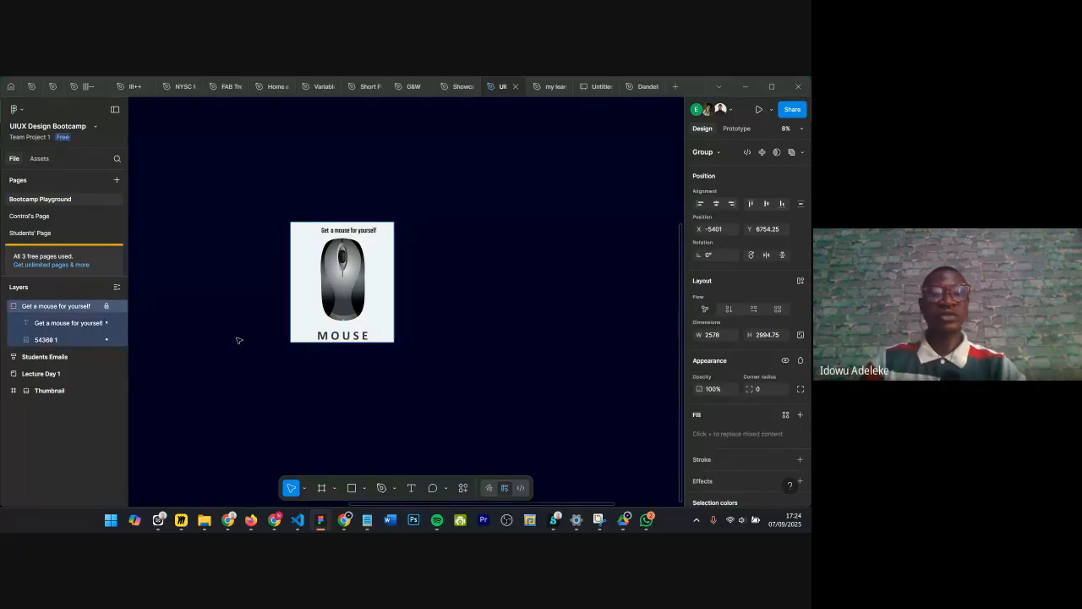
scroll(451, 222, "left", 3)
scroll(452, 221, "down", 4)
scroll(451, 221, "up", 3)
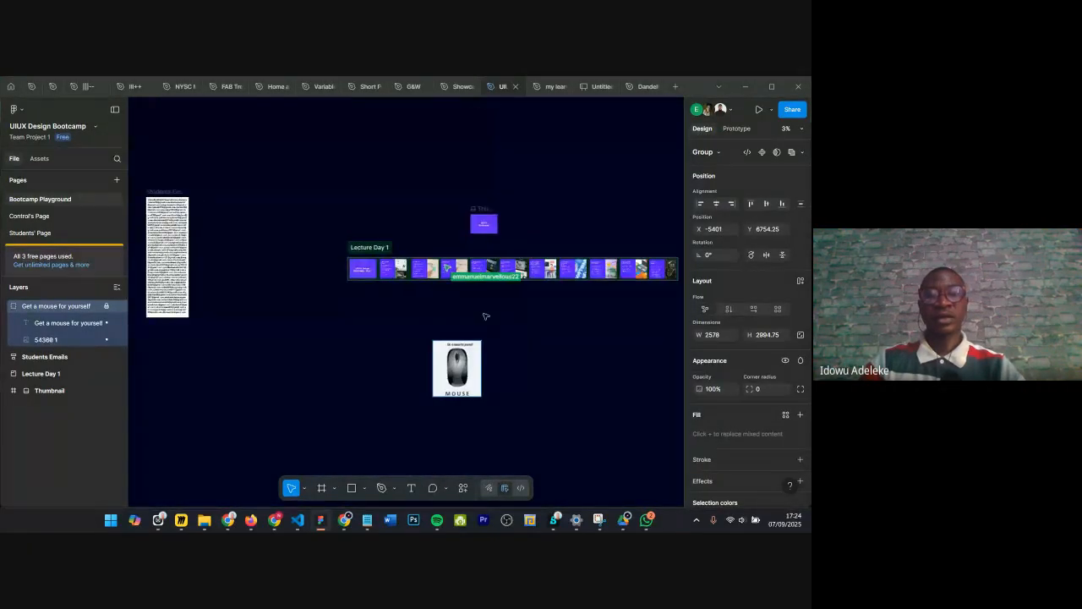
scroll(485, 316, "up", 4)
scroll(472, 230, "up", 2)
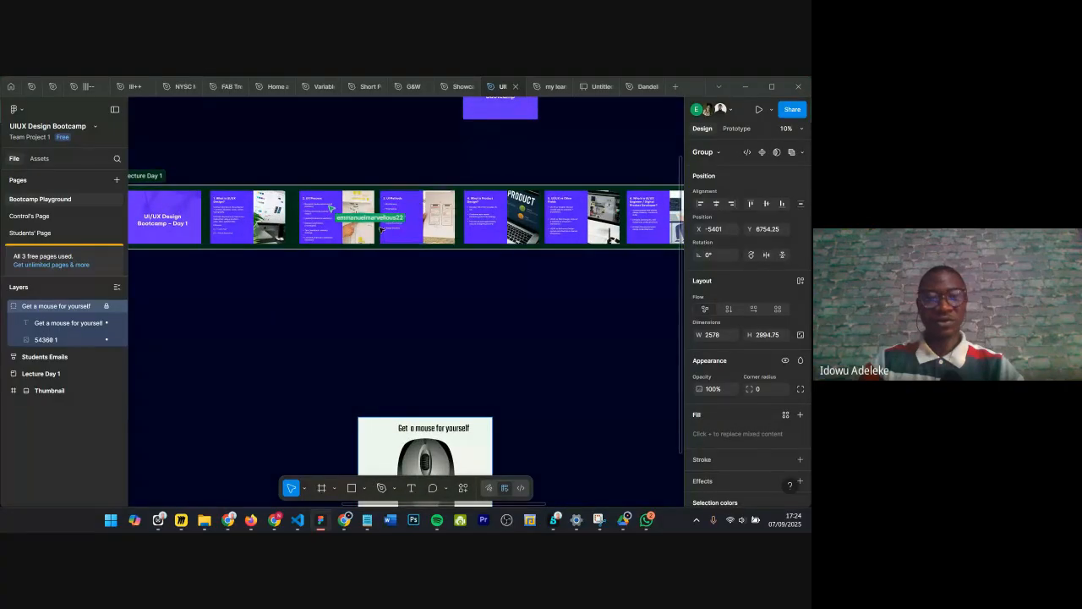
scroll(438, 256, "down", 3)
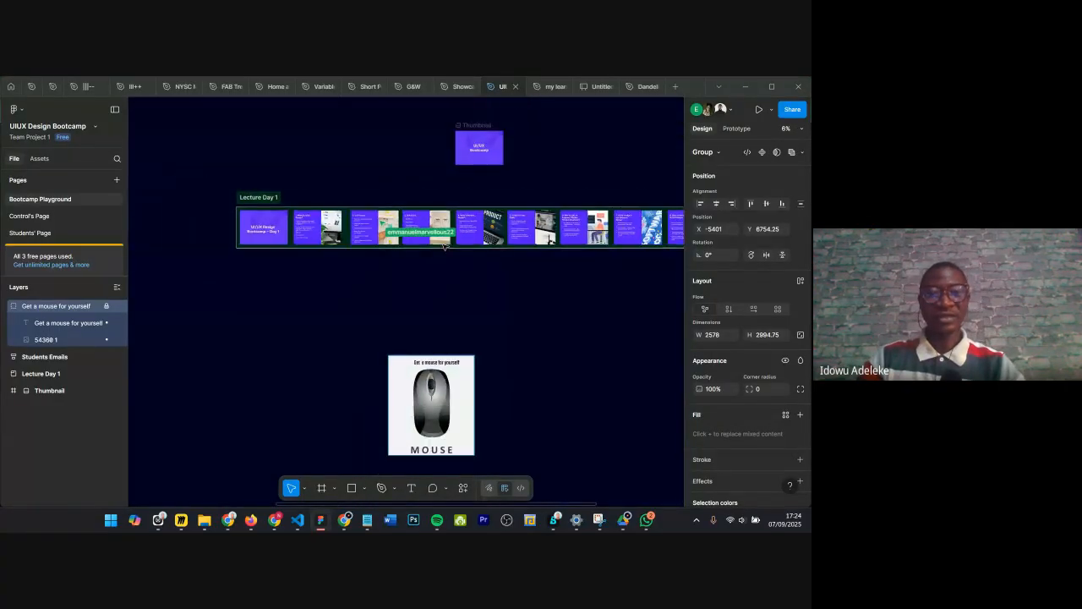
Step: Select the Lecture Day 1 section to inspect its properties
left_click(251, 200)
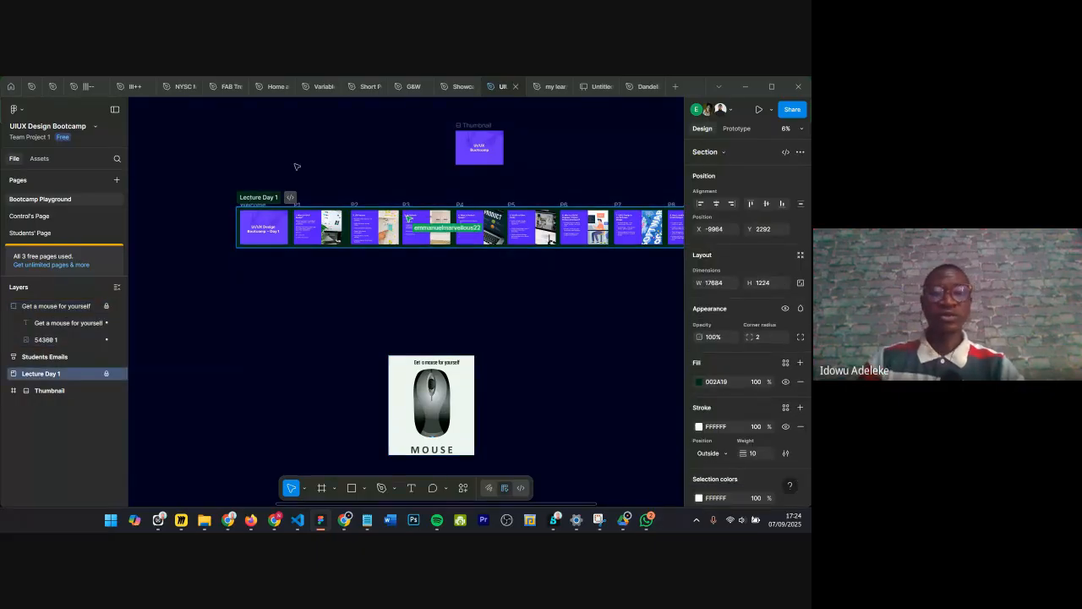
scroll(297, 164, "up", 1)
scroll(353, 175, "down", 1)
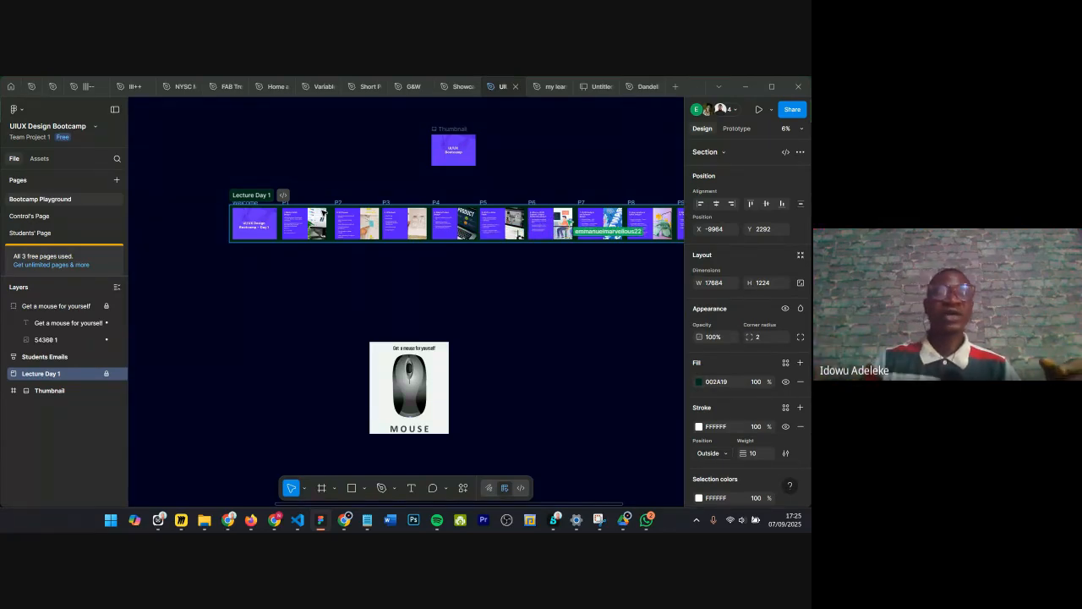
Step: Try to rename the Bootcamp Playground page as Brand Assets
double_click(69, 200)
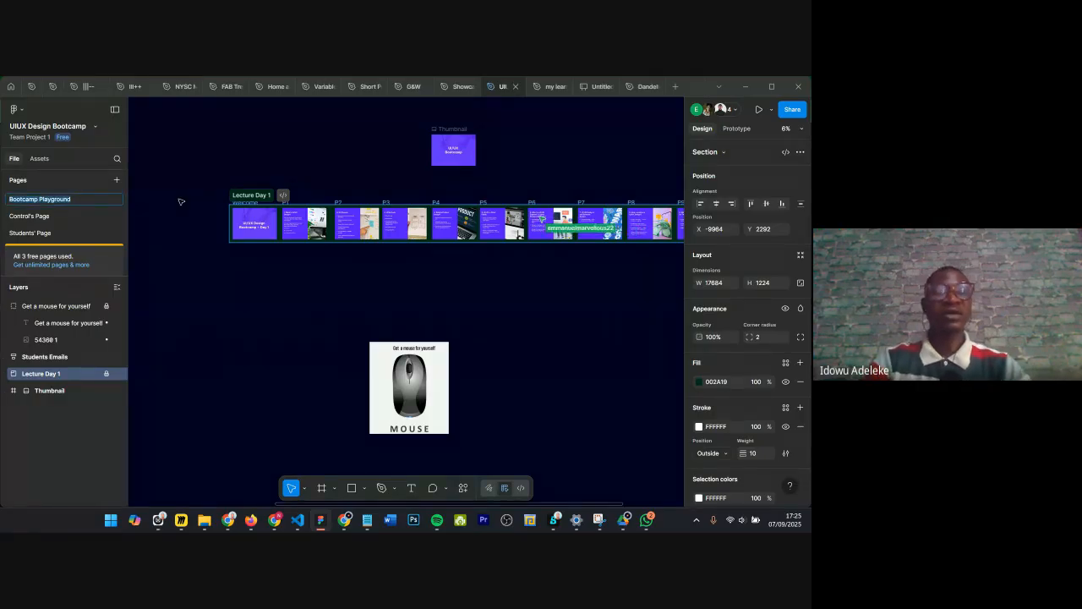
type("Brand Assets")
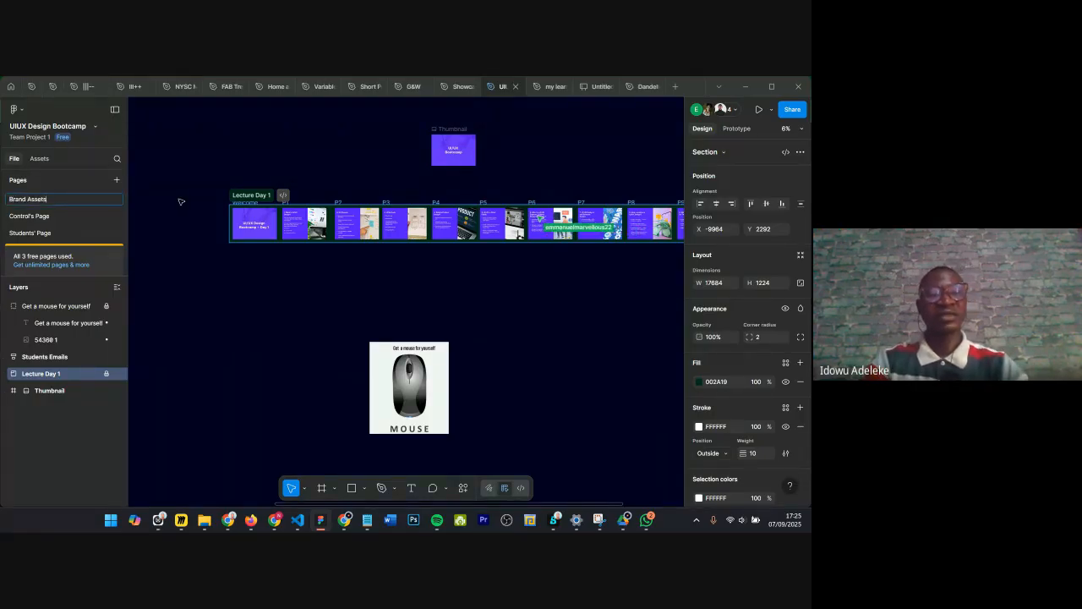
key("Return")
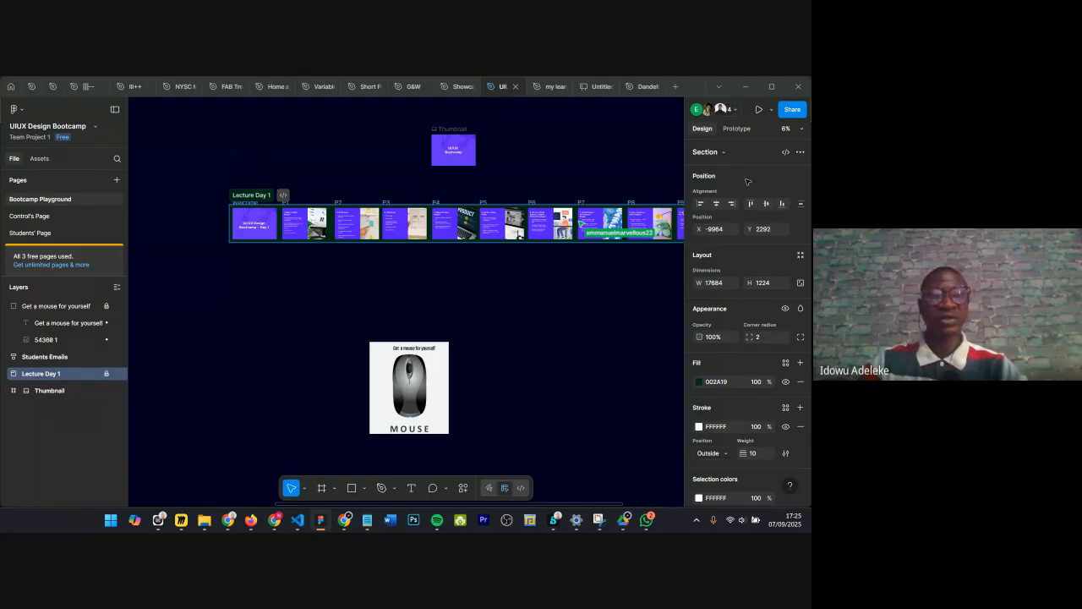
left_click(232, 300)
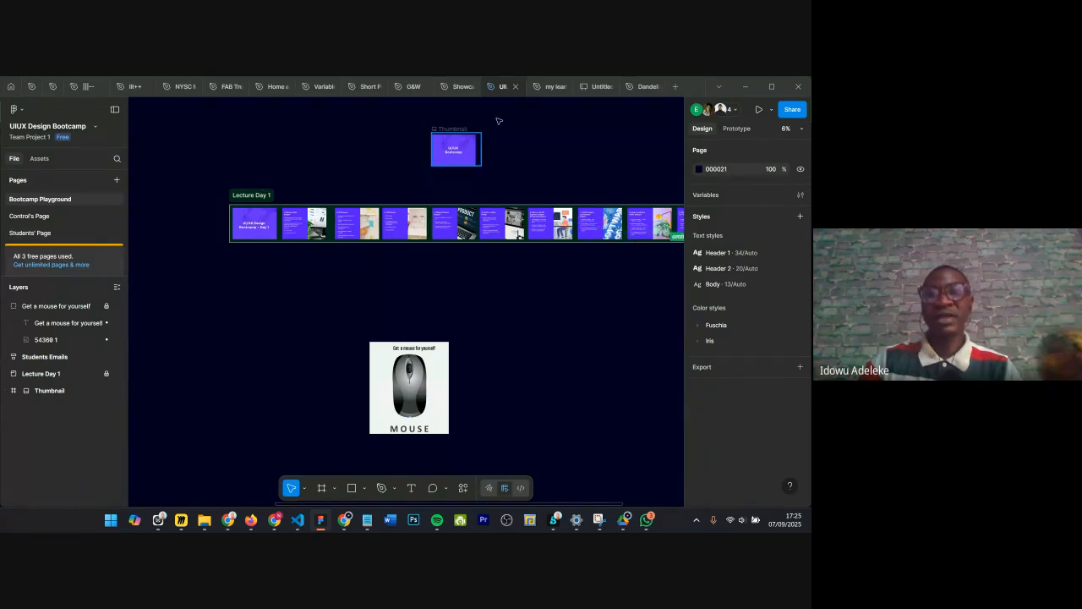
Step: Switch to the Dandelion Website file and browse its list of pages
left_click(637, 86)
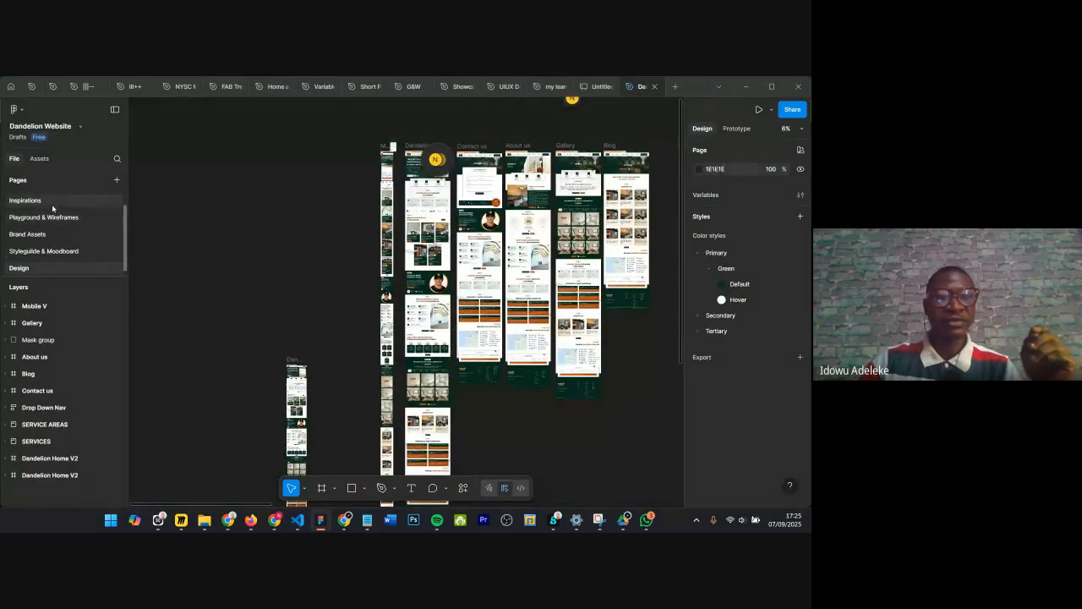
scroll(51, 207, "up", 1)
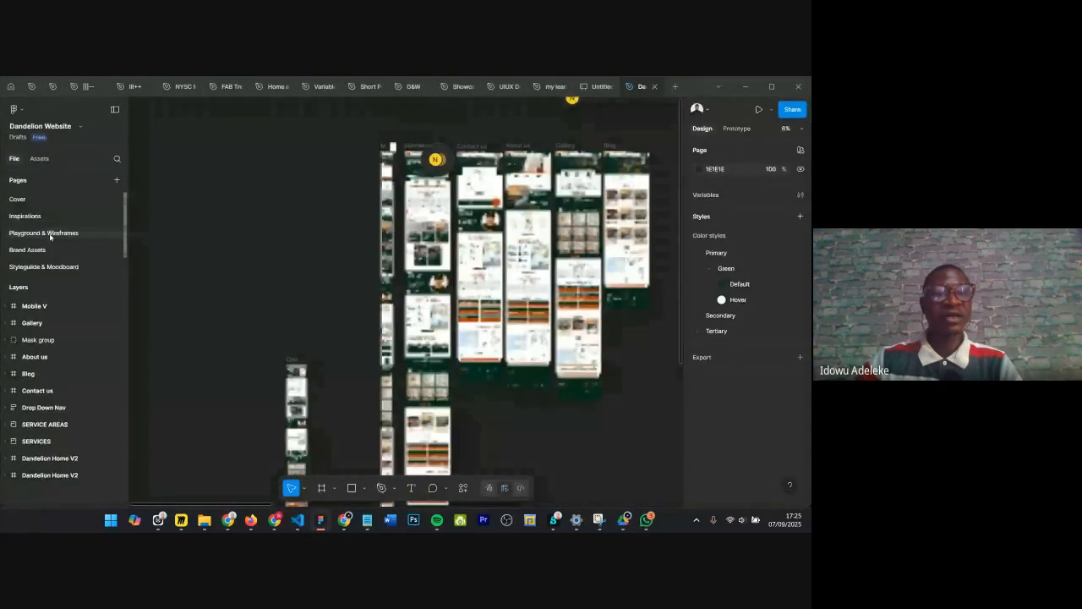
scroll(55, 245, "down", 1)
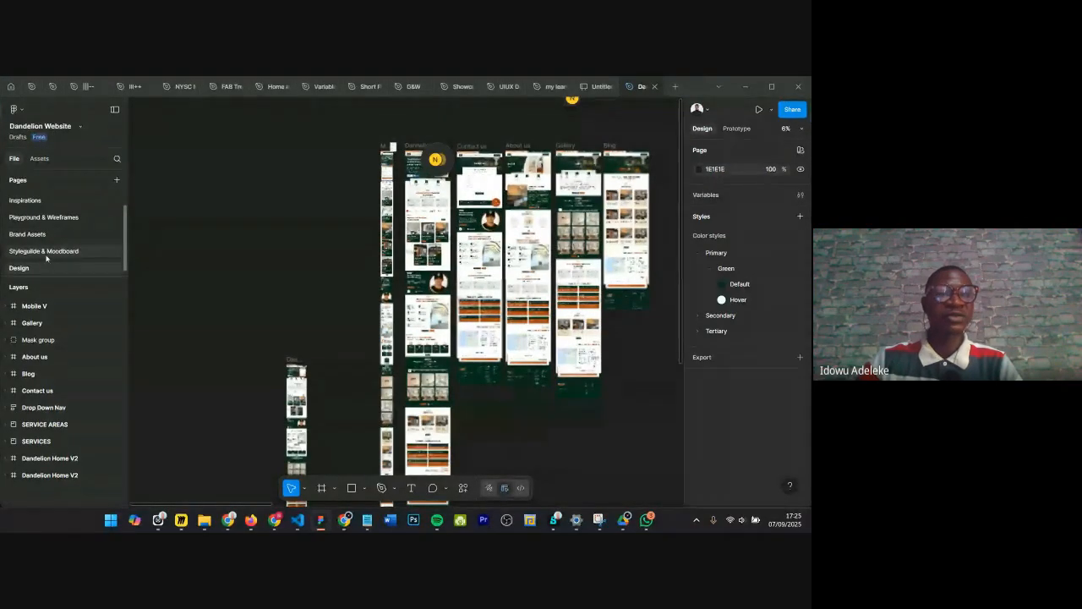
scroll(45, 205, "up", 1)
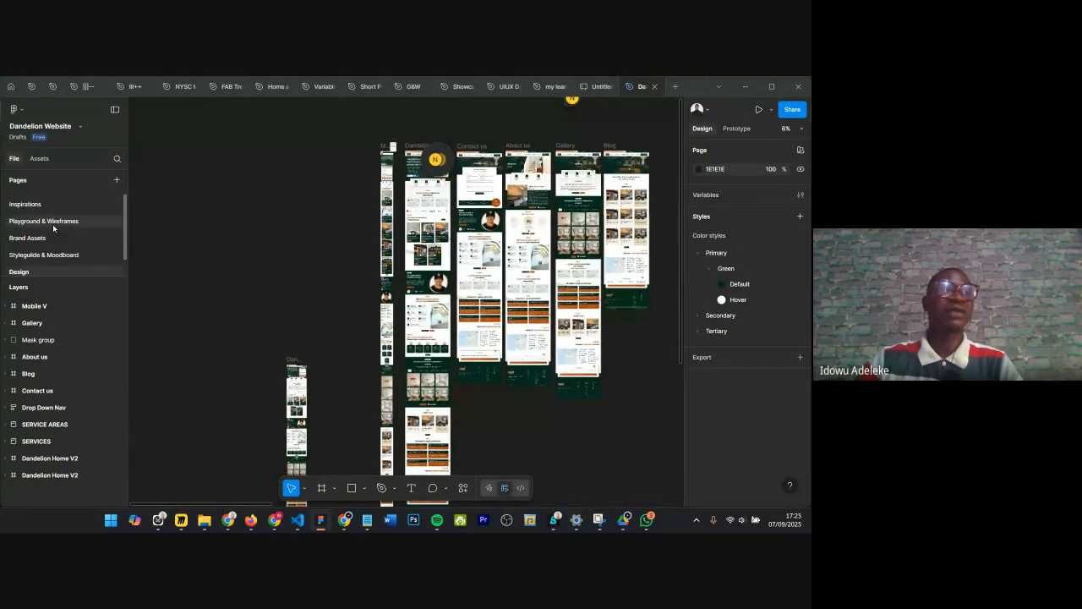
scroll(50, 224, "down", 1)
Step: Add a new page named Testing
left_click(117, 180)
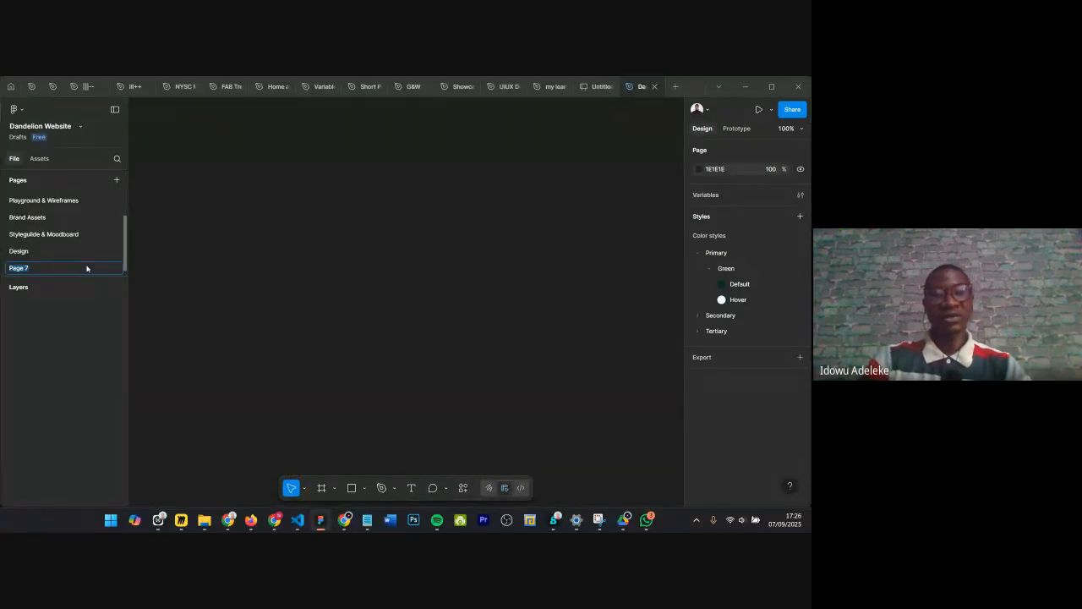
type("Tes")
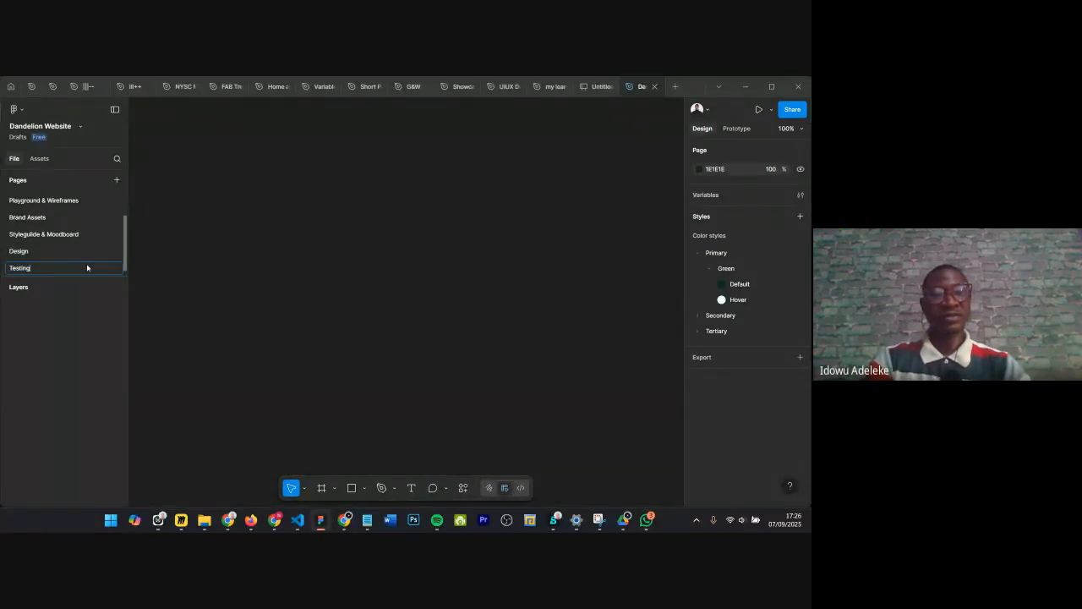
type("ting")
key("Return")
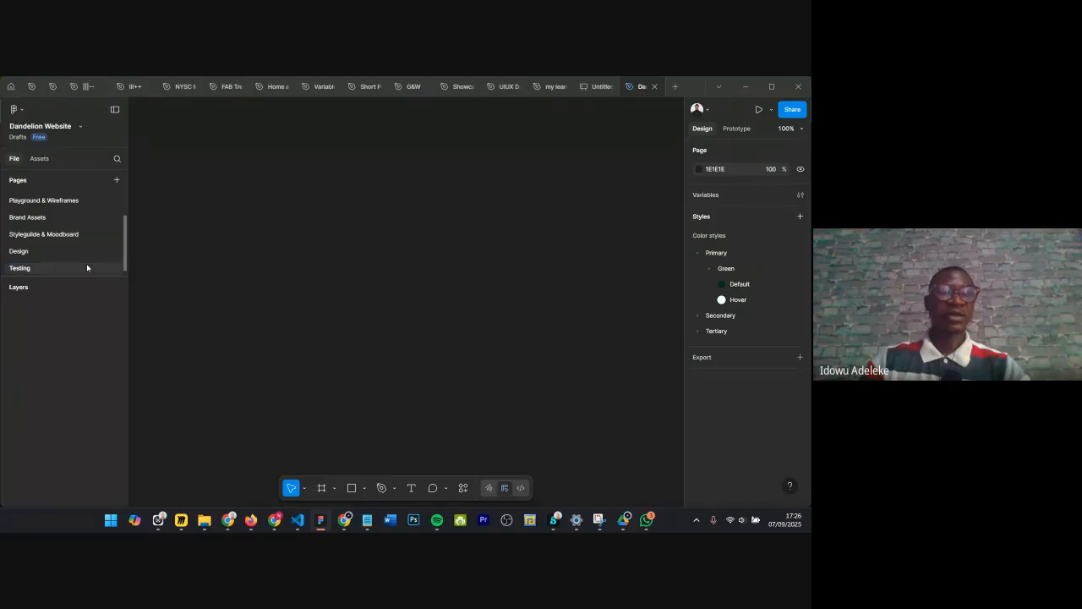
Step: Add another new page named Prototype
left_click(118, 182)
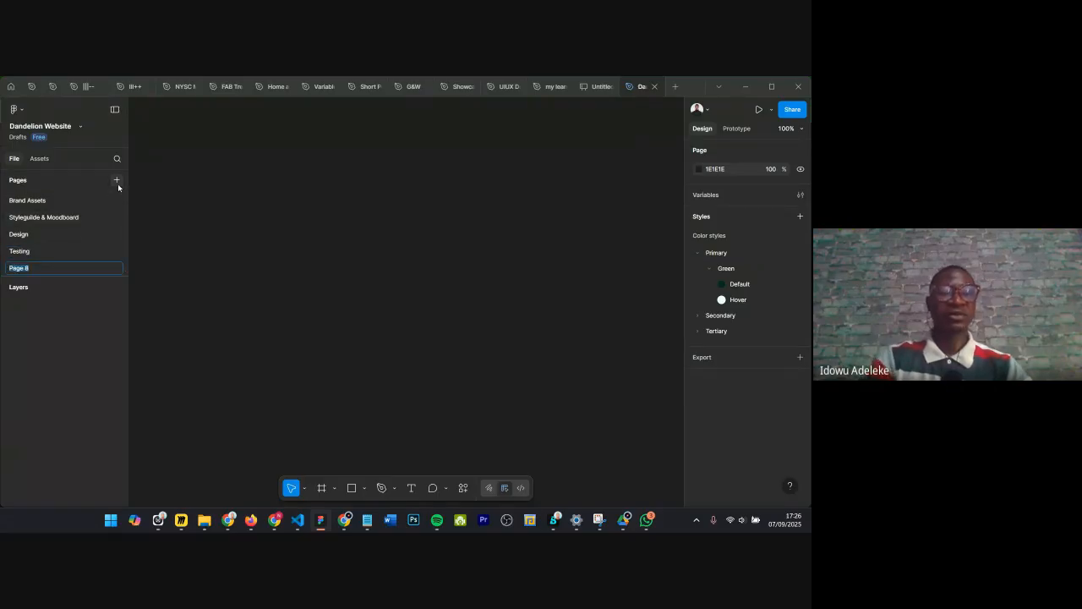
type("Pl")
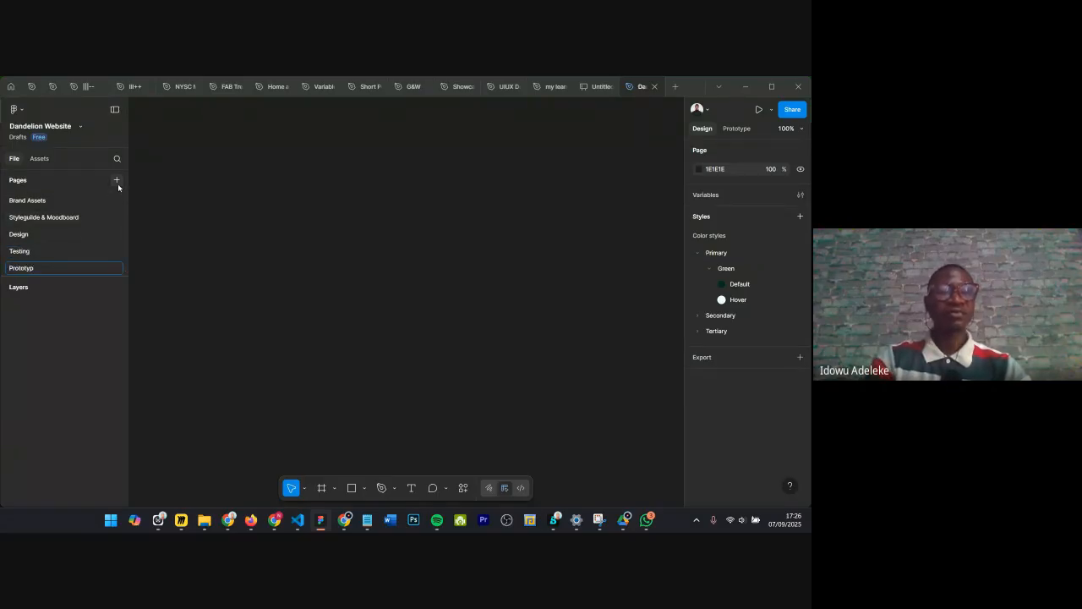
type("ototype")
key("Return")
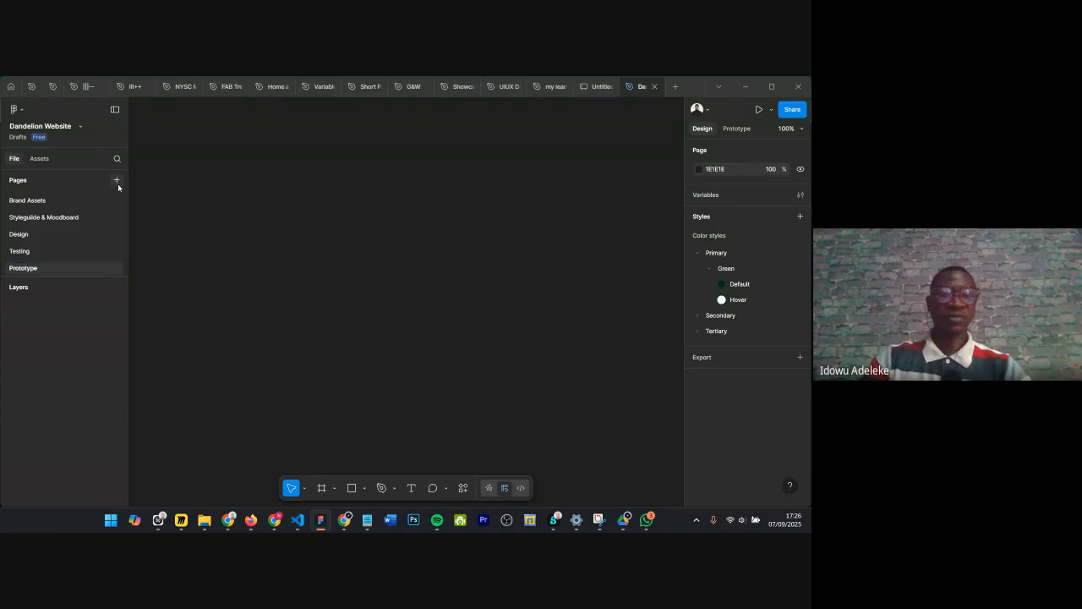
Step: Open the Cover page and select its Cover frame
scroll(60, 252, "up", 2)
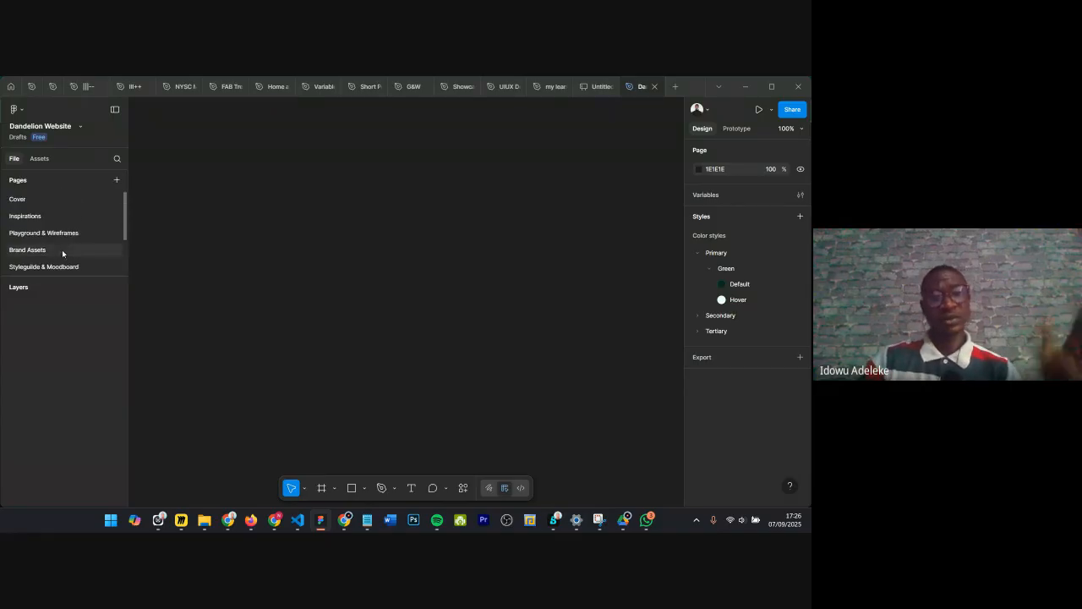
scroll(67, 213, "down", 2)
scroll(68, 211, "up", 2)
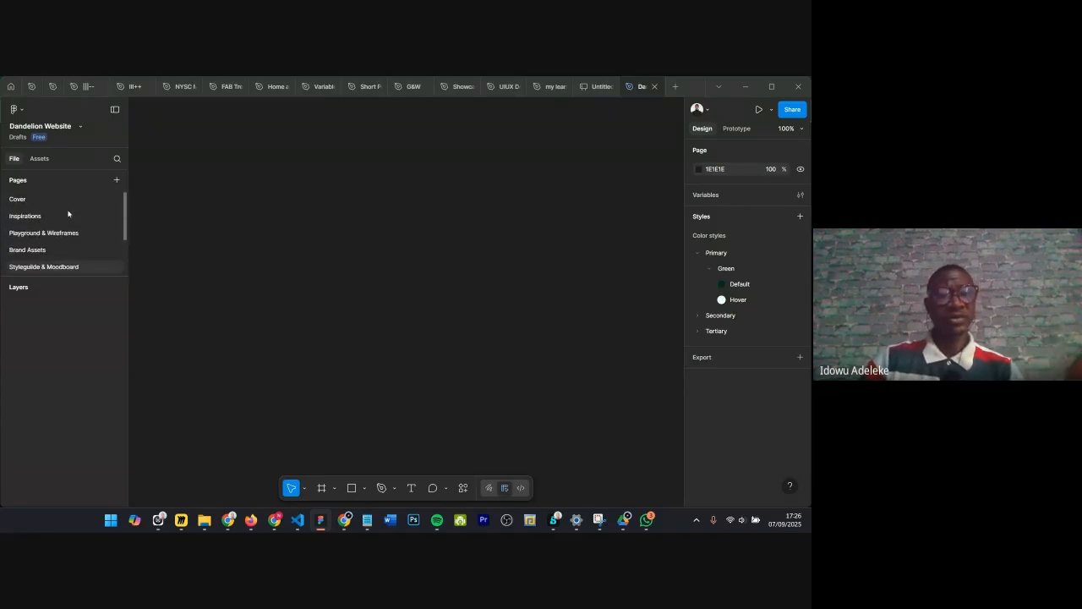
left_click(57, 205)
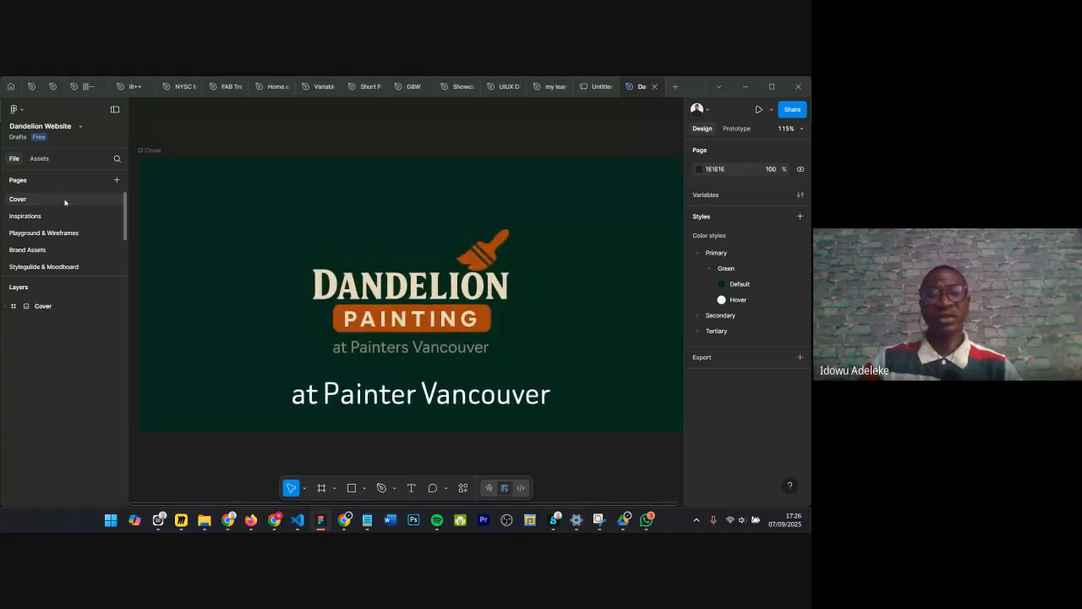
scroll(360, 111, "down", 1)
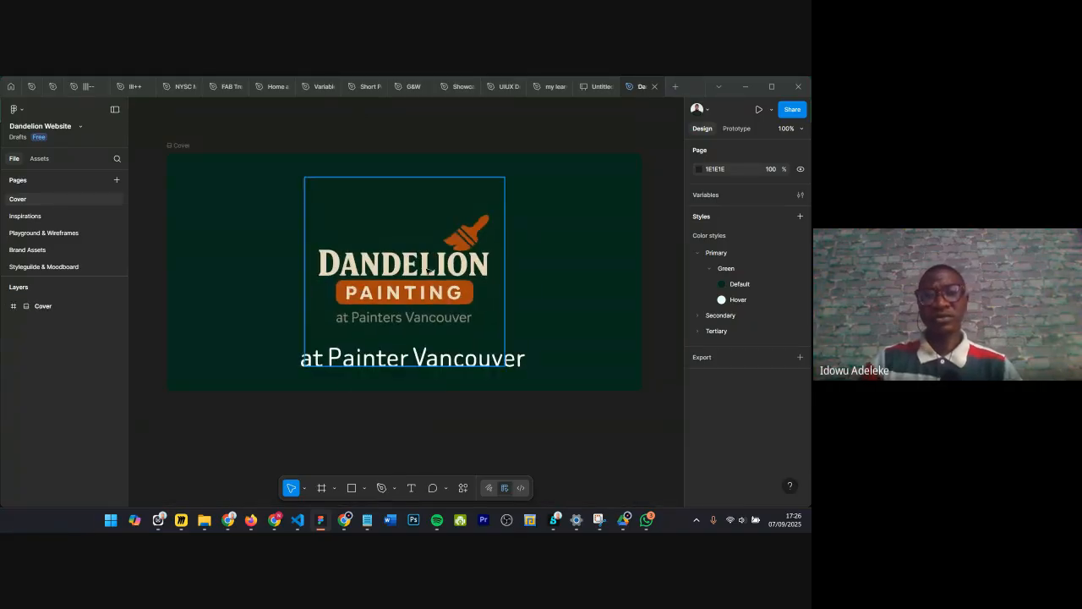
left_click(184, 147)
Step: Browse the Drafts in the file browser, then return to the Dandelion Website file
left_click(10, 86)
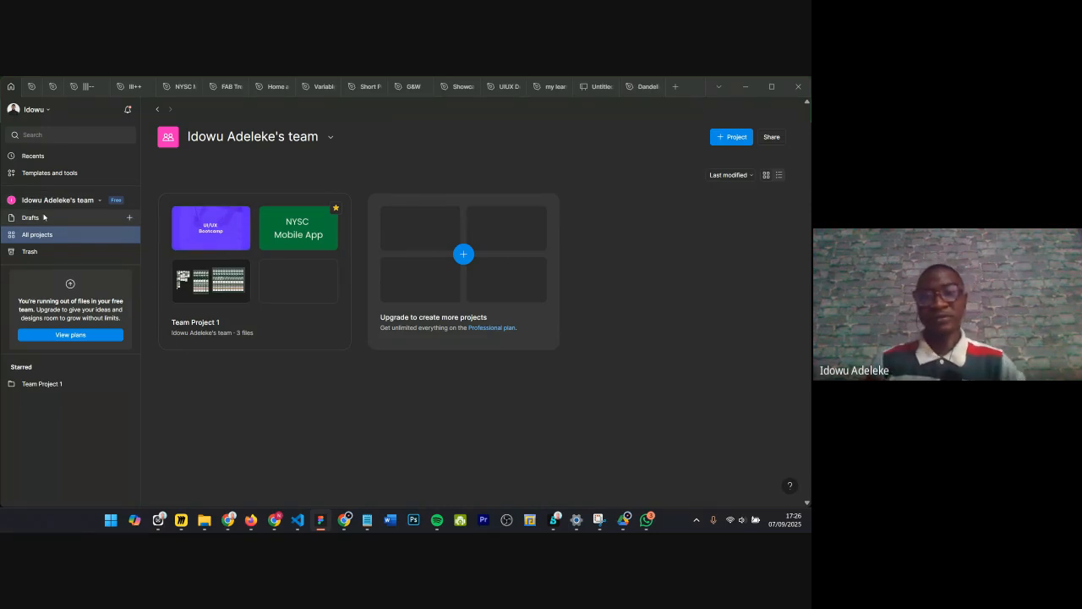
left_click(44, 217)
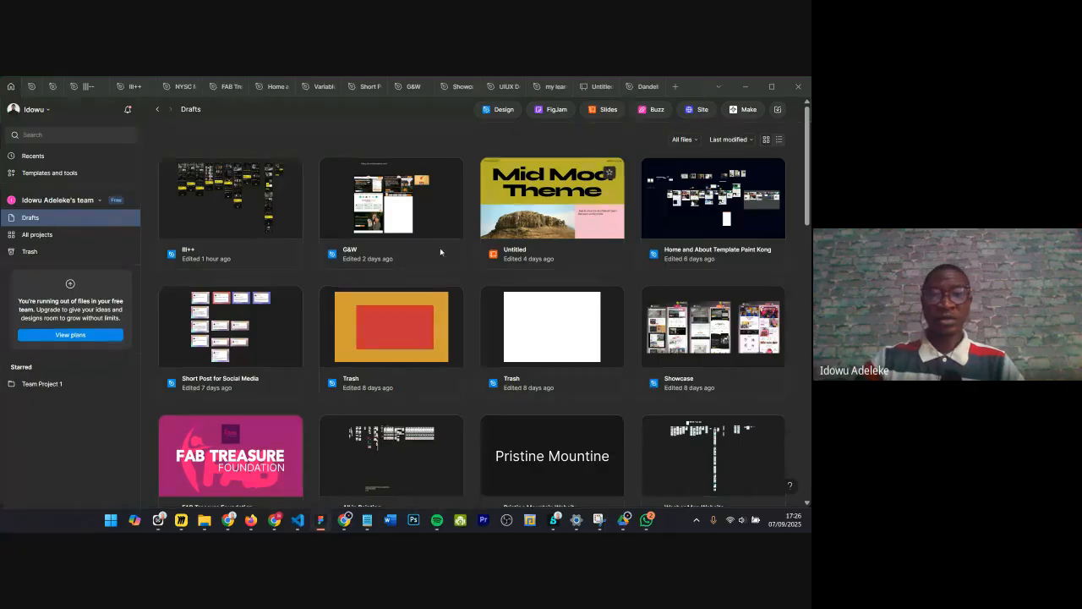
scroll(423, 271, "down", 5)
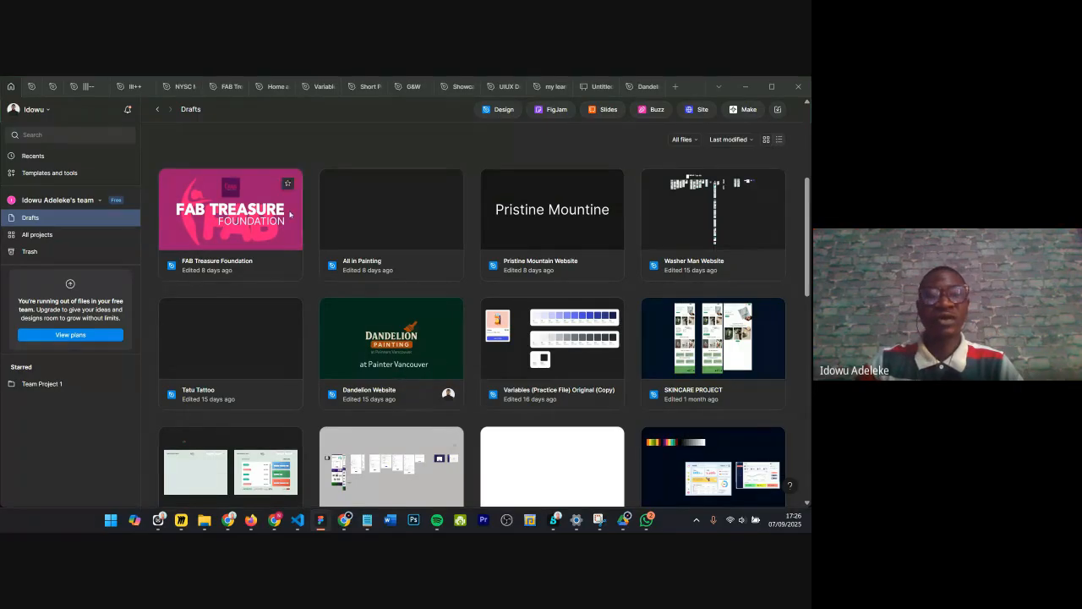
left_click(638, 87)
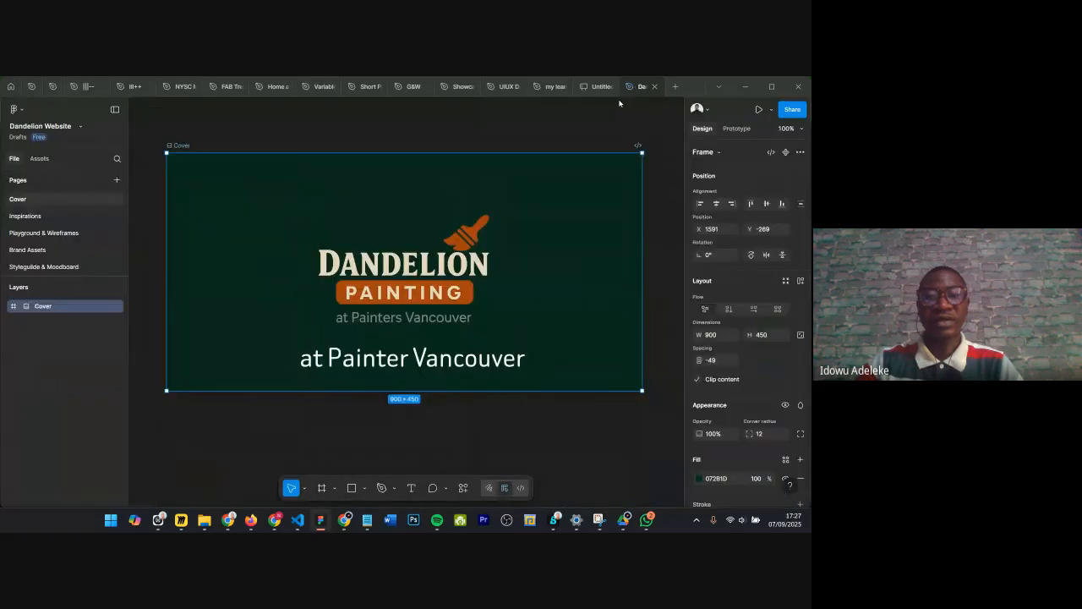
Step: Open the Cover frame's context menu to review its options, then close it
right_click(179, 147)
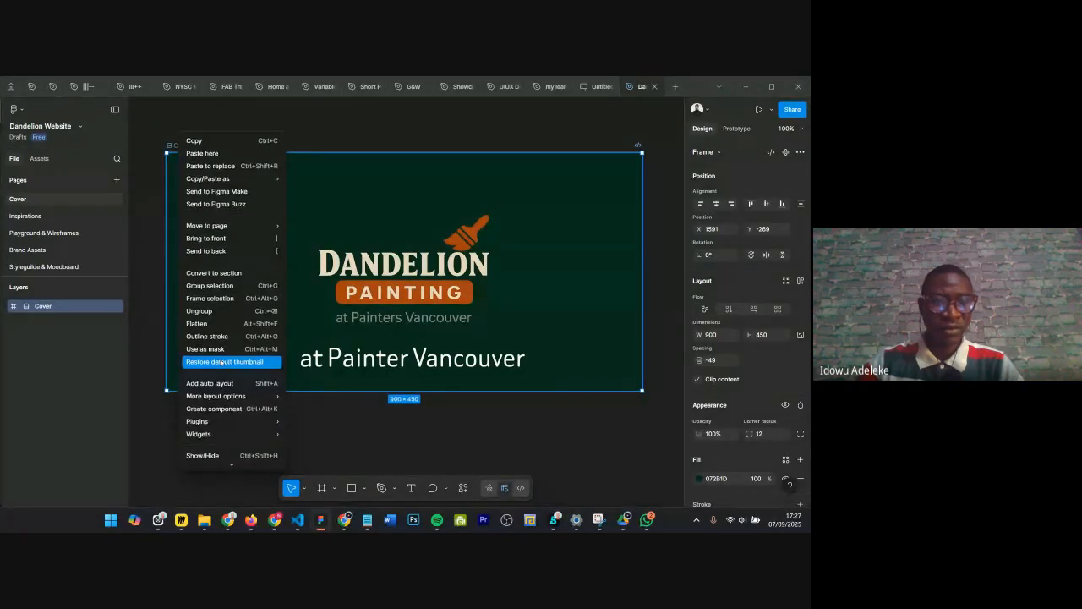
scroll(223, 356, "down", 2)
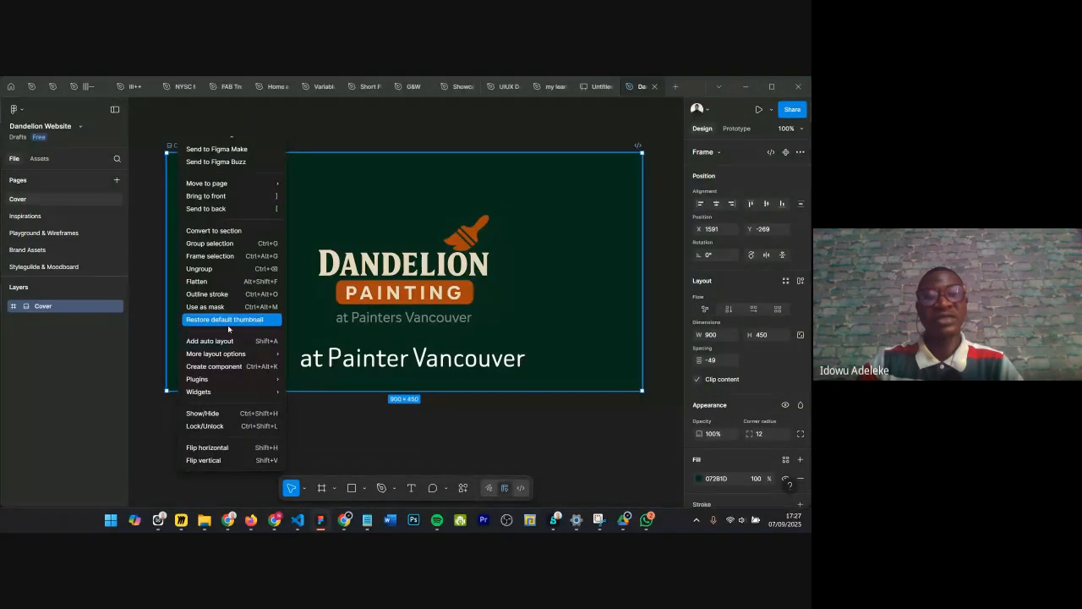
scroll(233, 335, "up", 2)
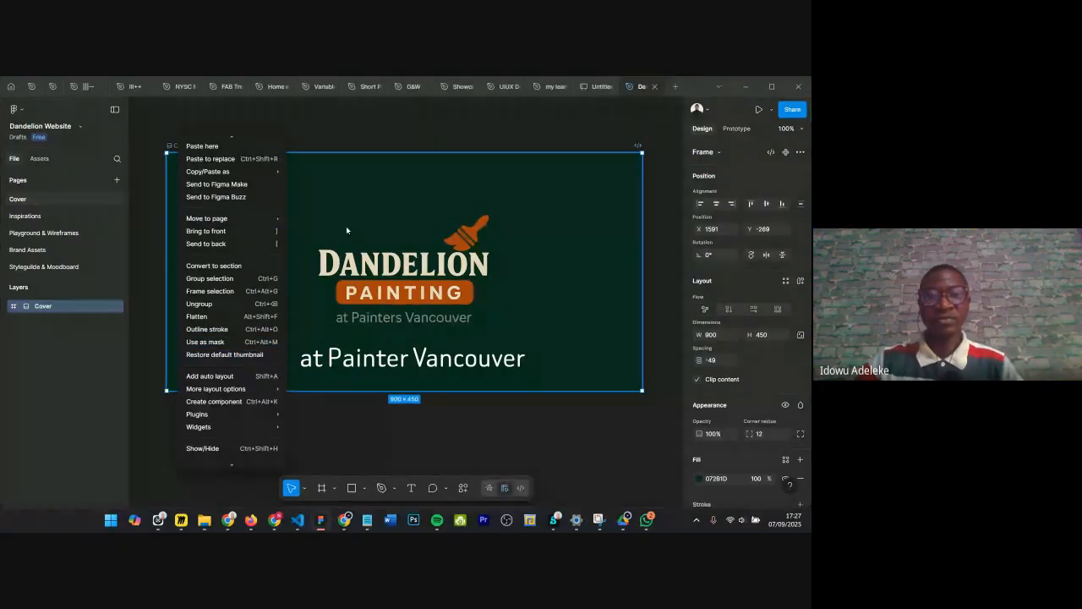
key("Escape")
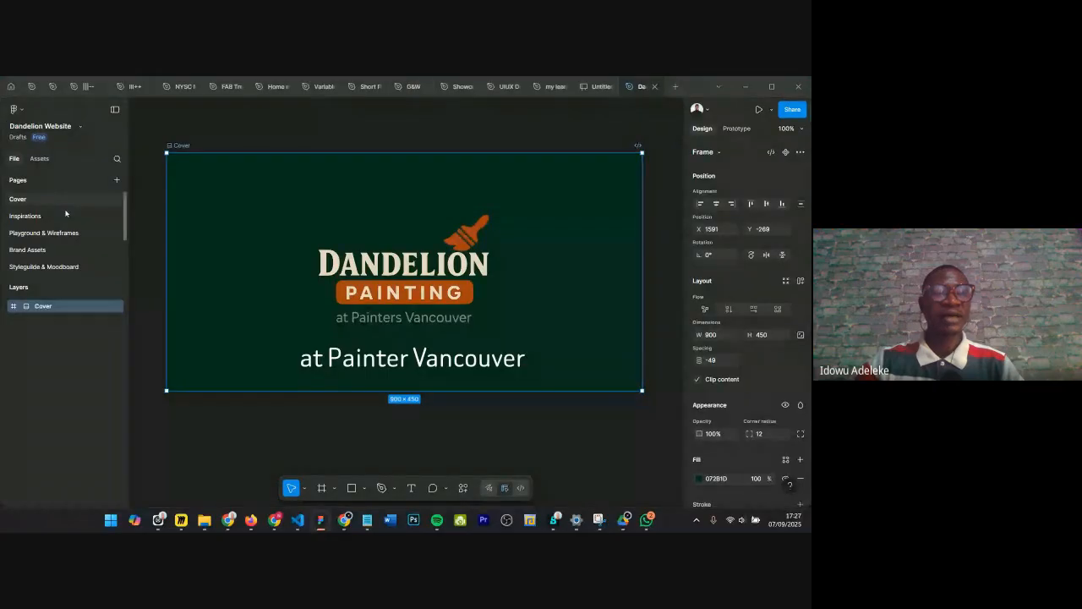
Step: Return to the UIUX Design Bootcamp file
scroll(70, 236, "down", 2)
scroll(72, 244, "up", 3)
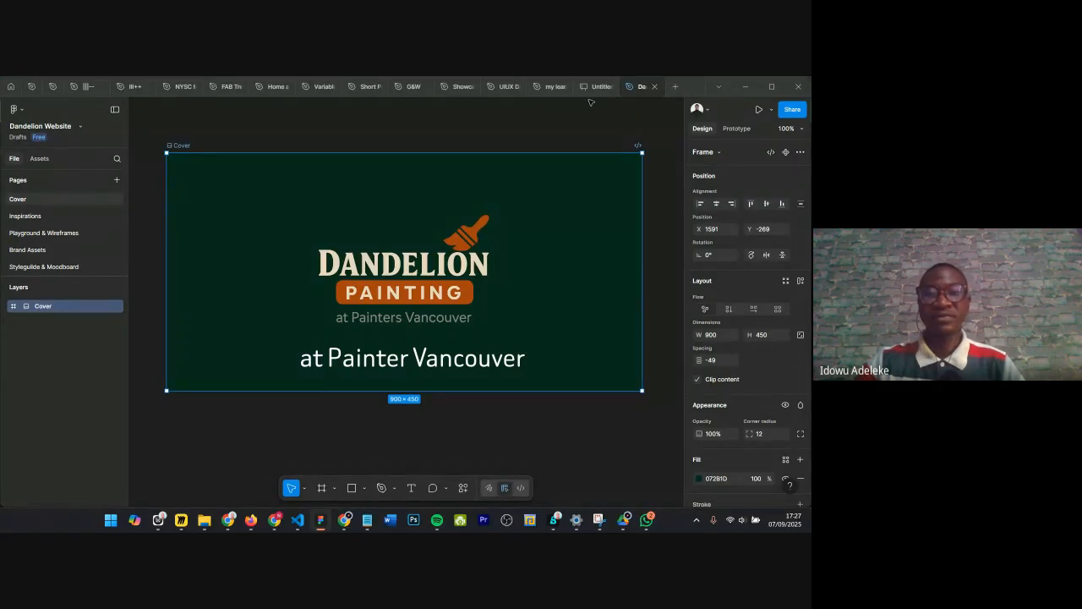
mouse_move(412, 88)
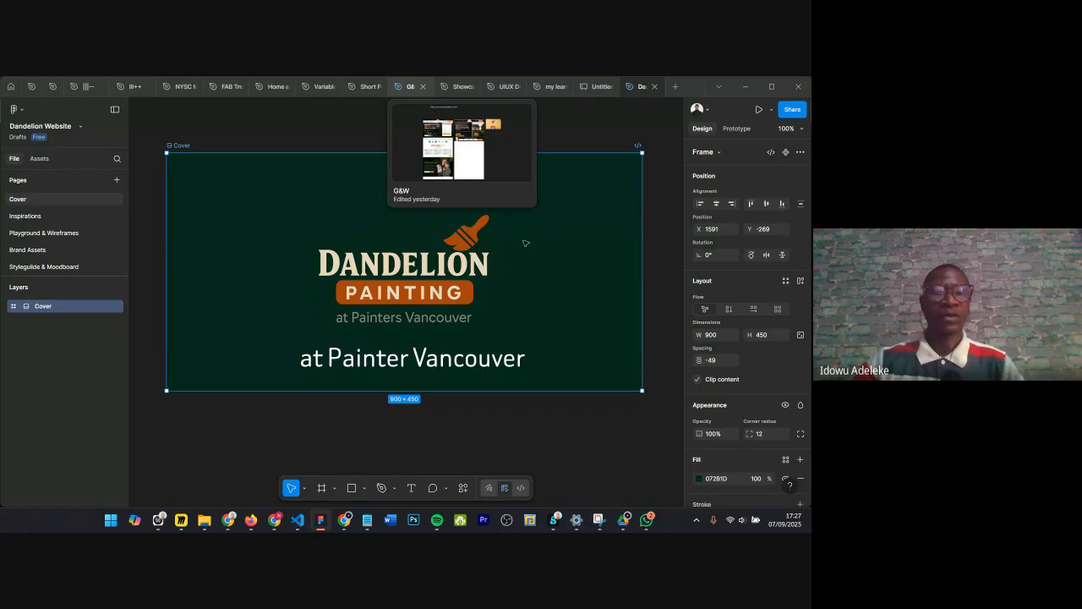
left_click(502, 87)
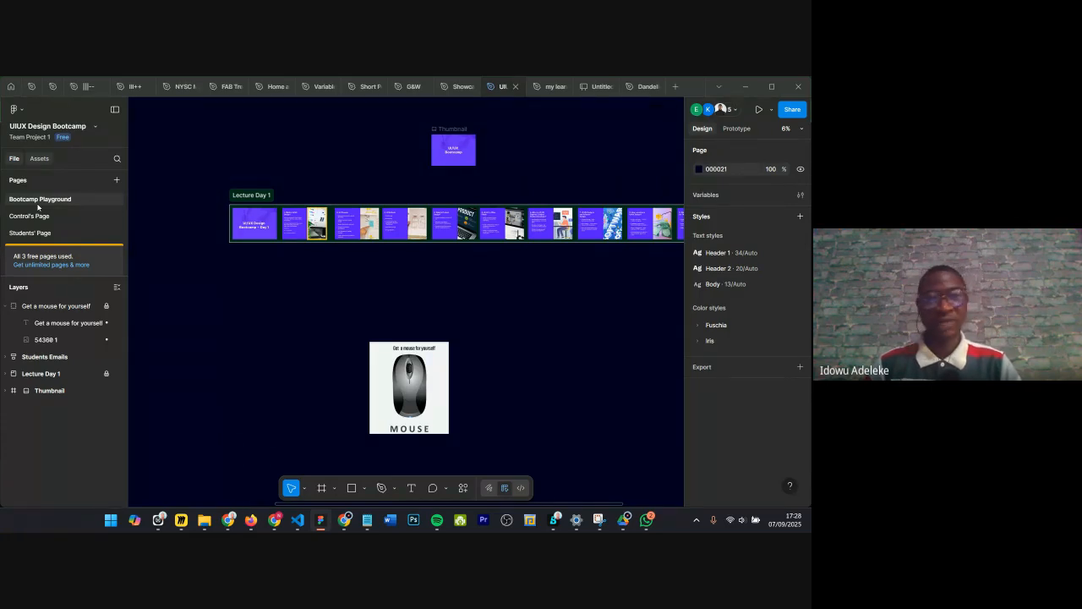
Step: Browse the Assets libraries panel, then switch back to the file's pages and layers
key("alt+2")
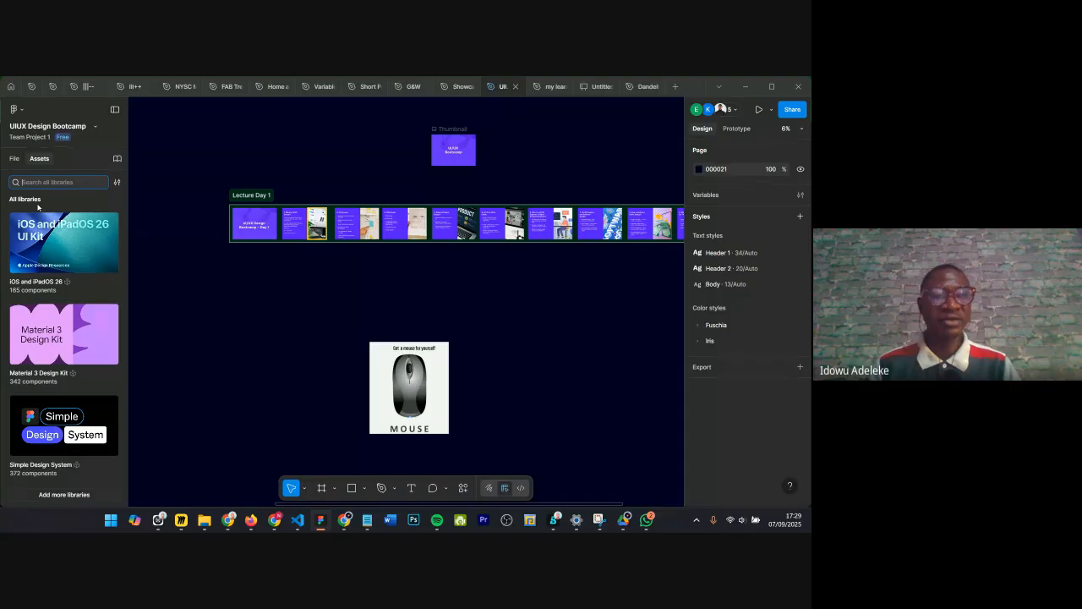
scroll(59, 246, "down", 1)
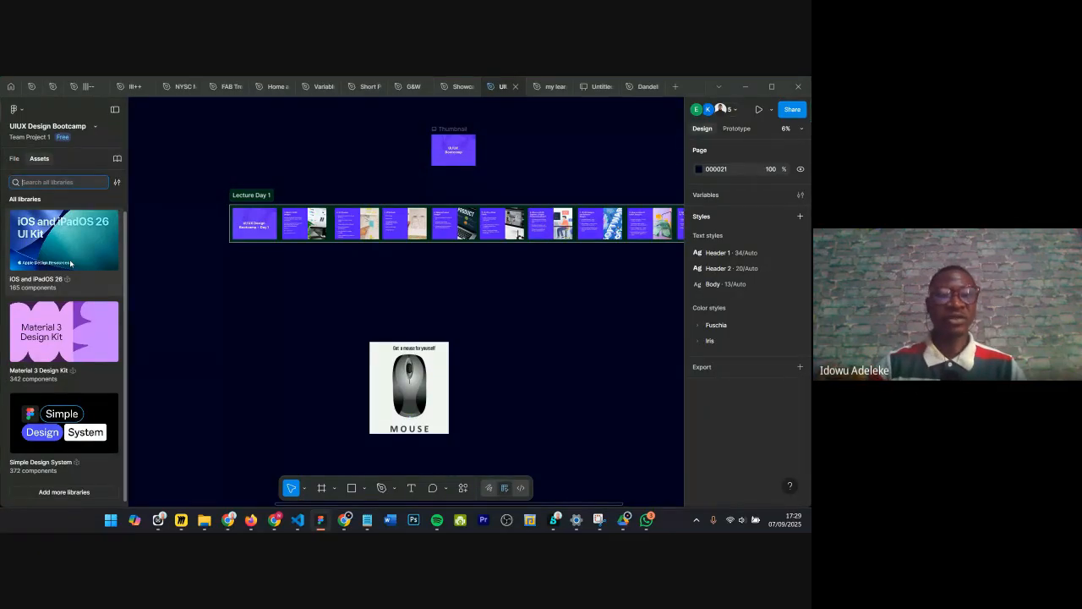
left_click(14, 160)
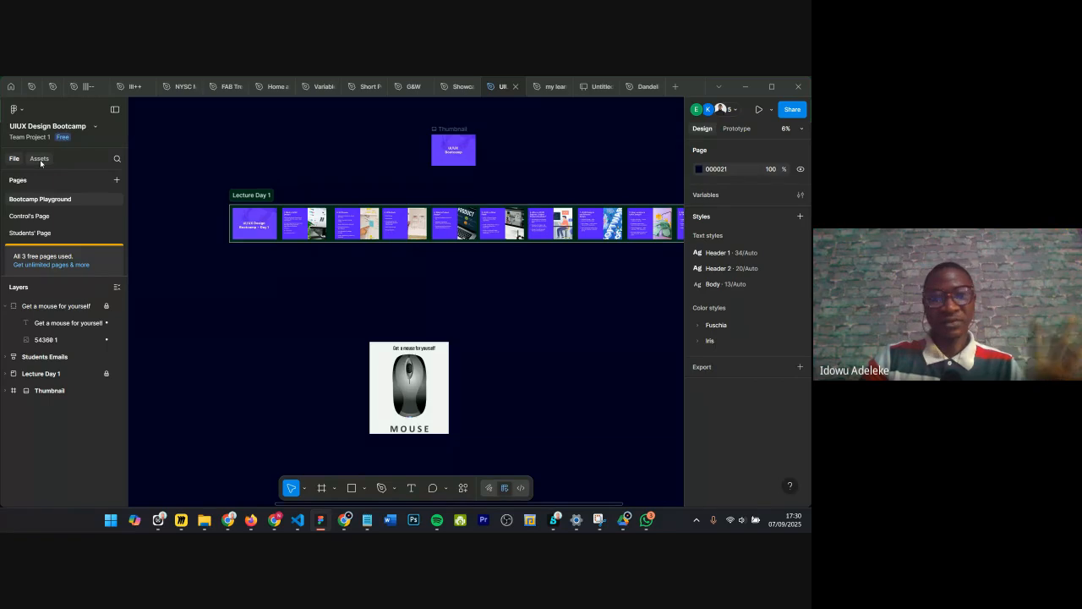
left_click(40, 159)
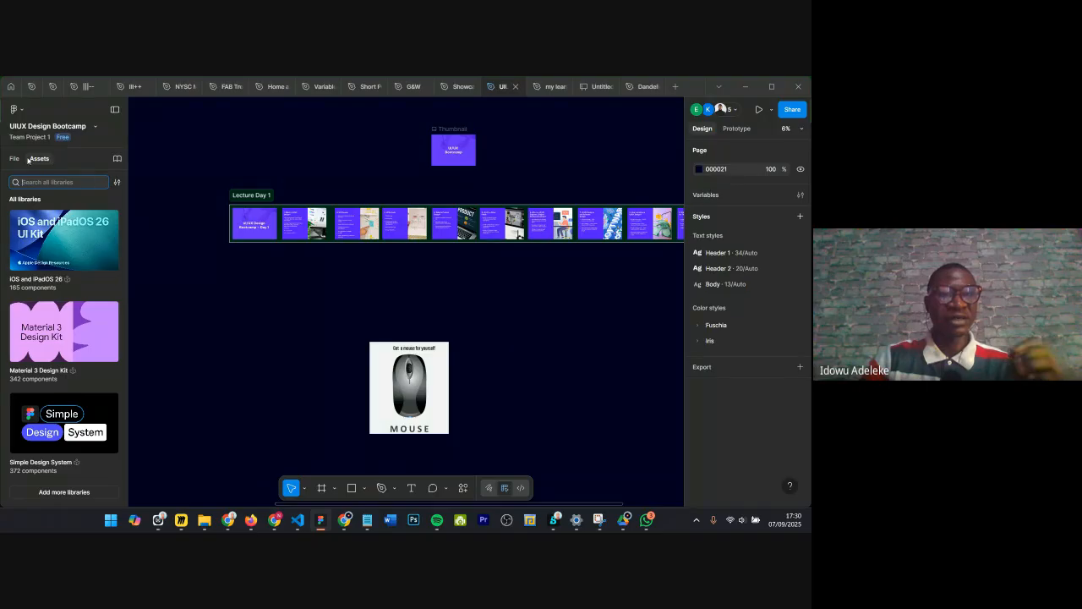
left_click(15, 158)
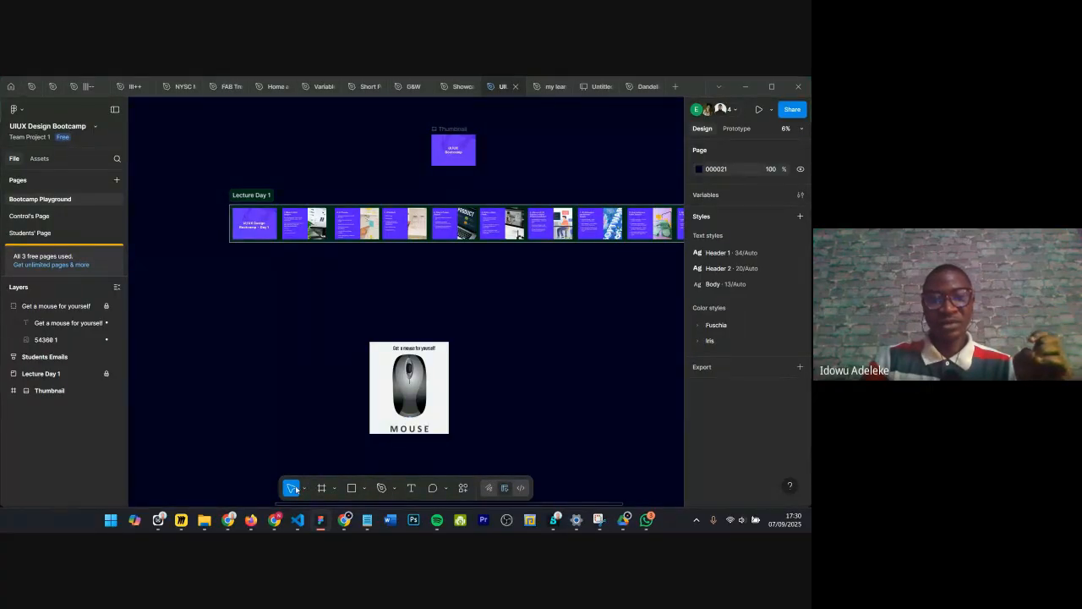
Step: Review the toolbar's tool menus for move, frame, shape and pen options
left_click(306, 489)
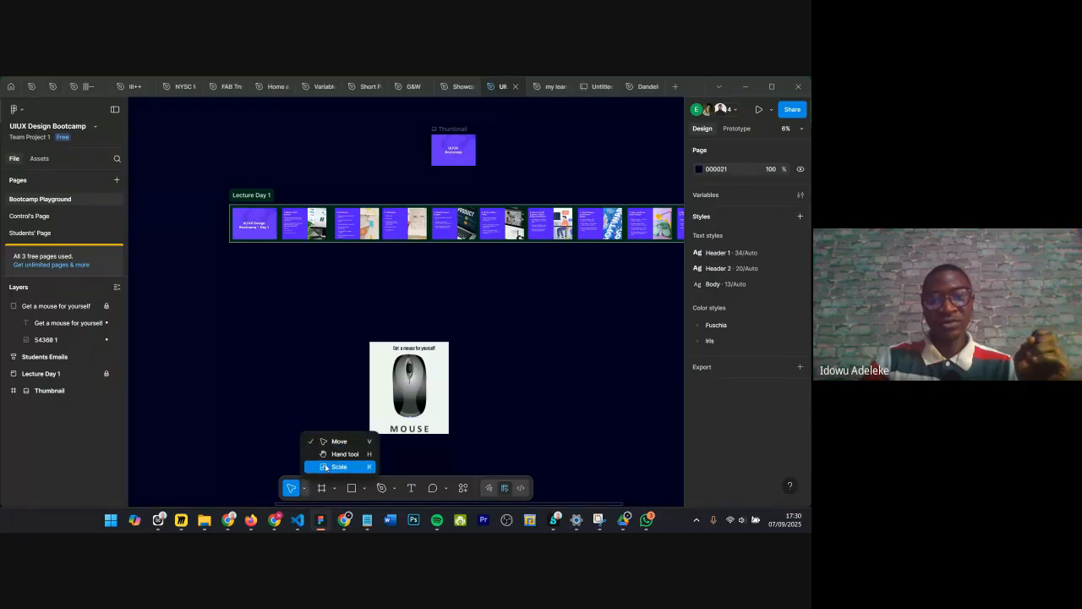
left_click(333, 490)
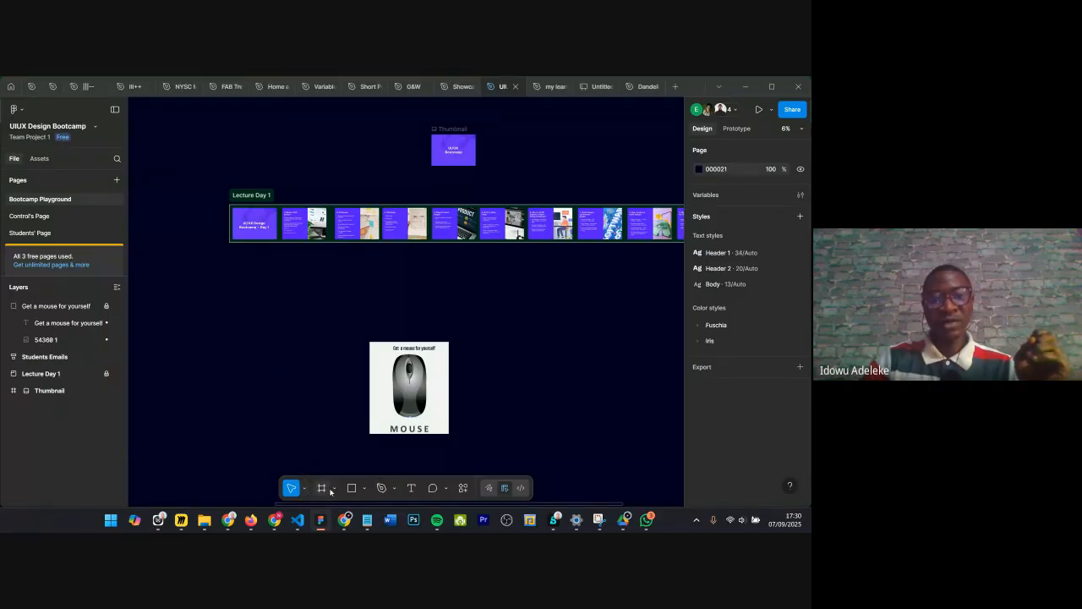
left_click(333, 487)
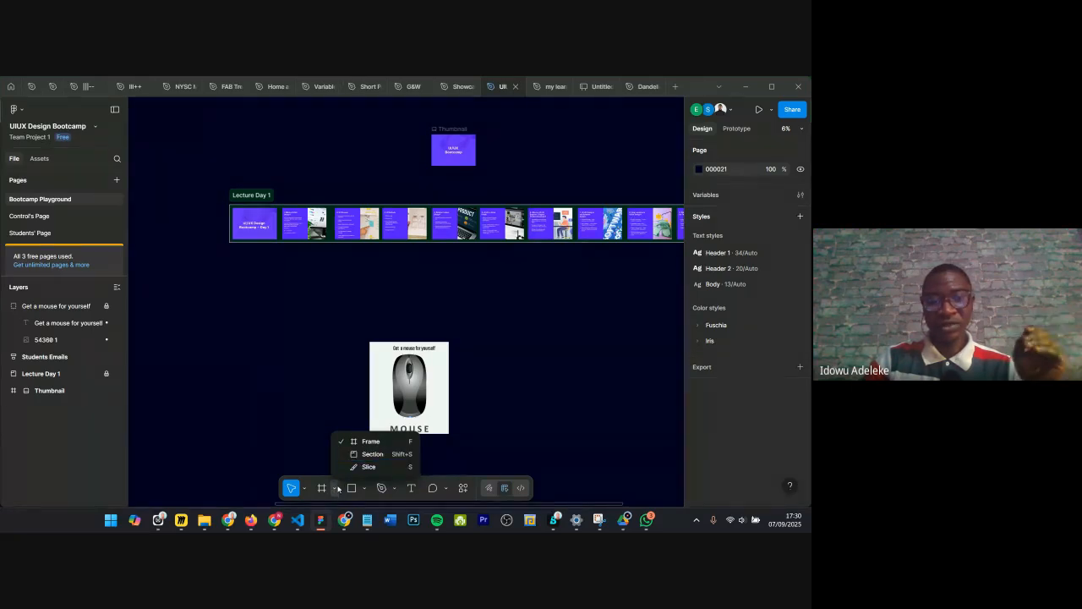
left_click(367, 490)
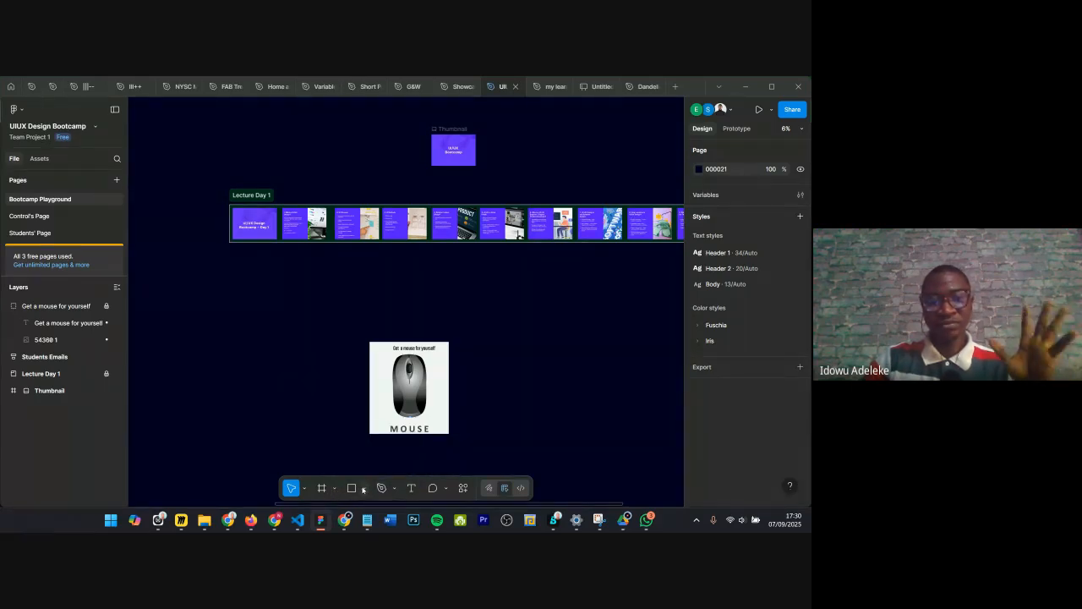
left_click(364, 488)
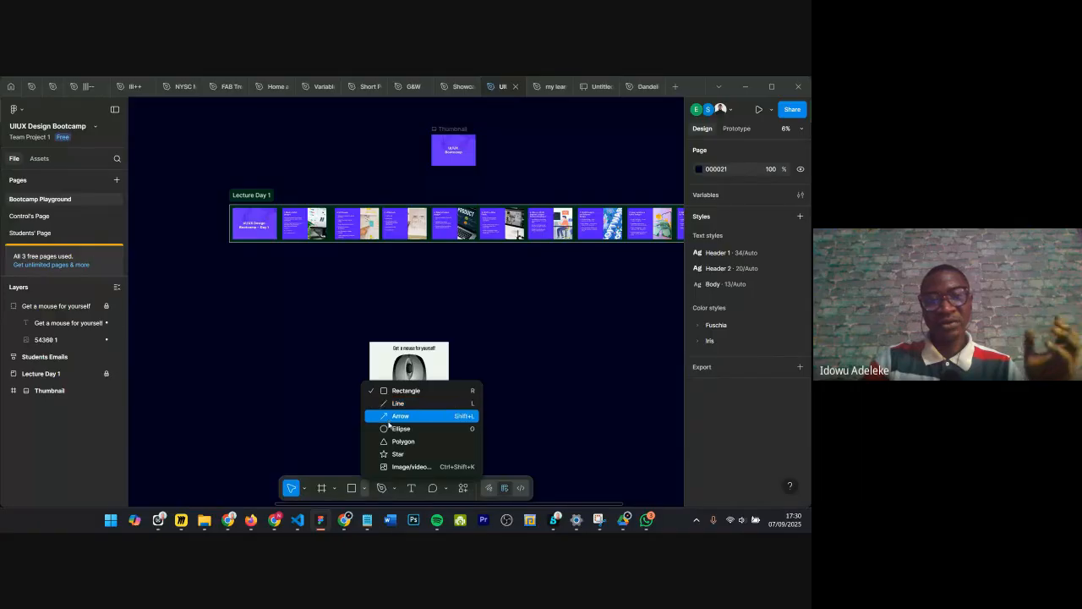
left_click(395, 491)
left_click(395, 490)
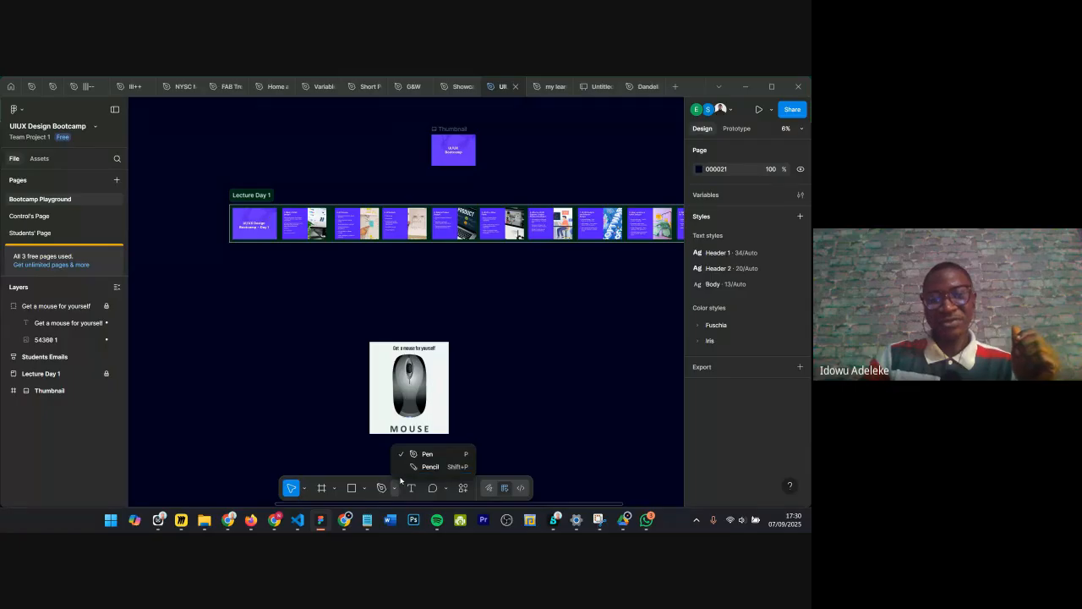
left_click(407, 486)
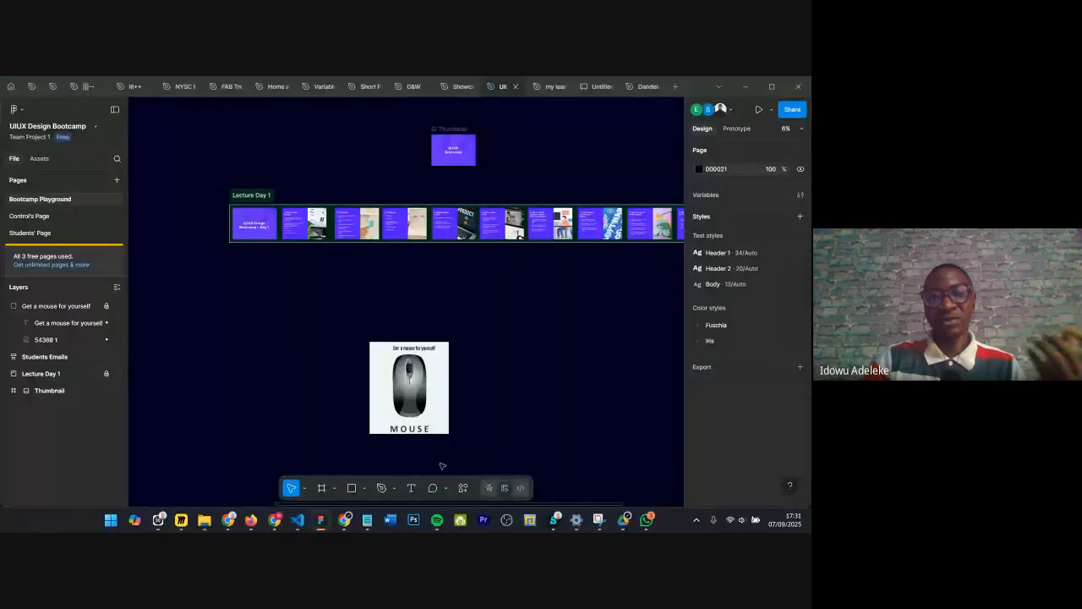
Step: Choose the Comment tool and start a comment at the Lecture Day 1 frame's label
left_click(446, 489)
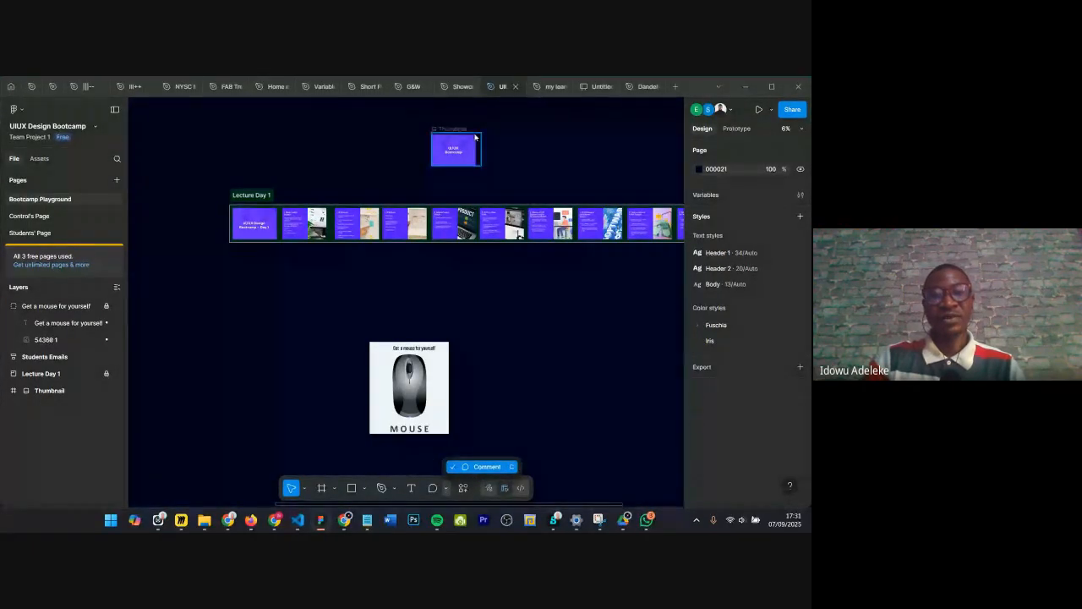
scroll(236, 196, "up", 2)
scroll(237, 197, "up", 3)
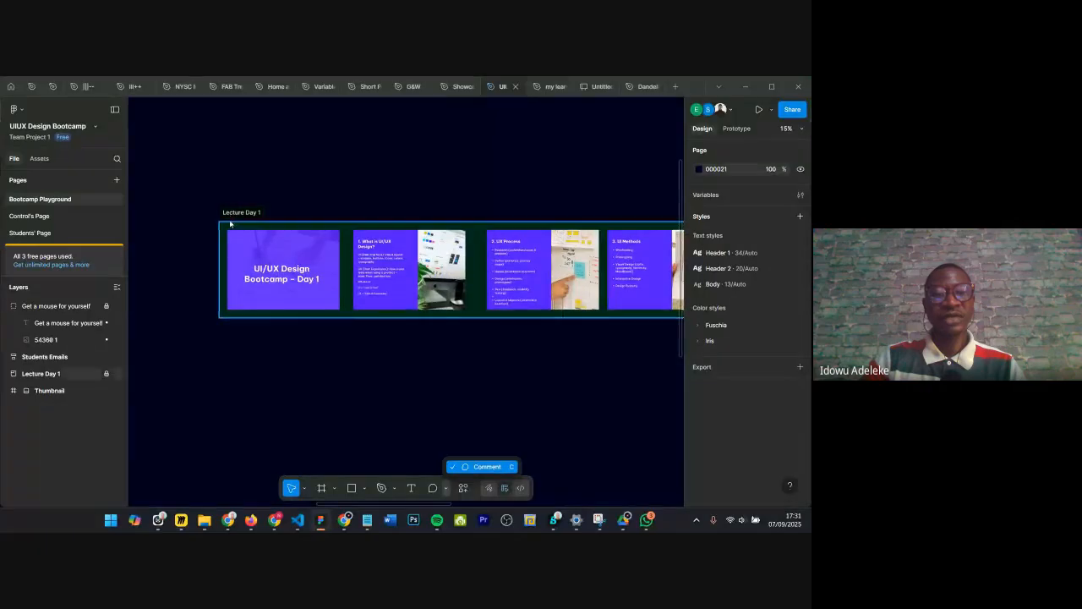
left_click(476, 467)
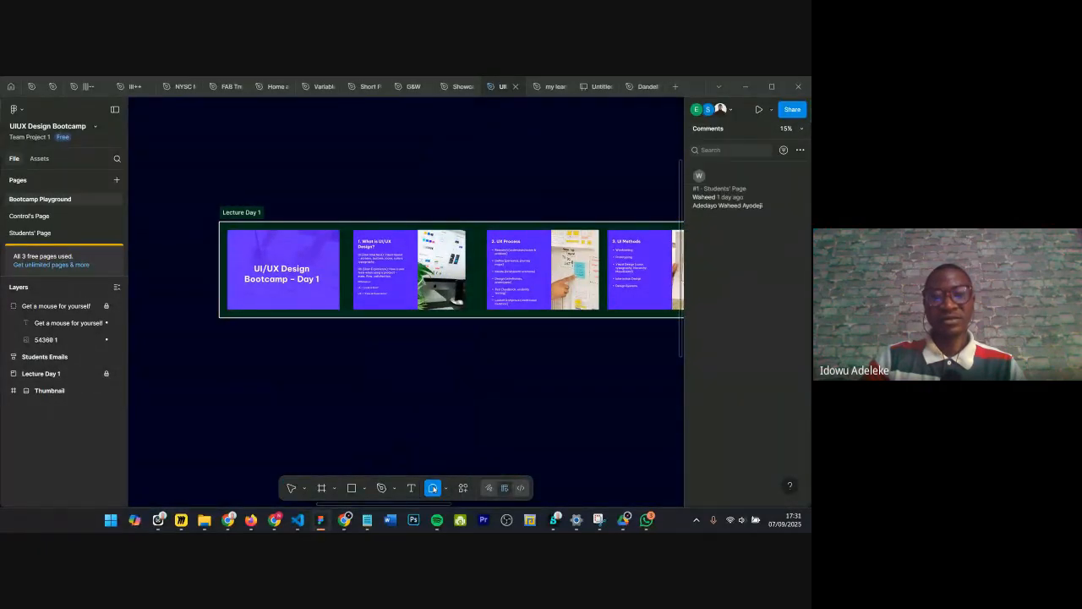
left_click(244, 210)
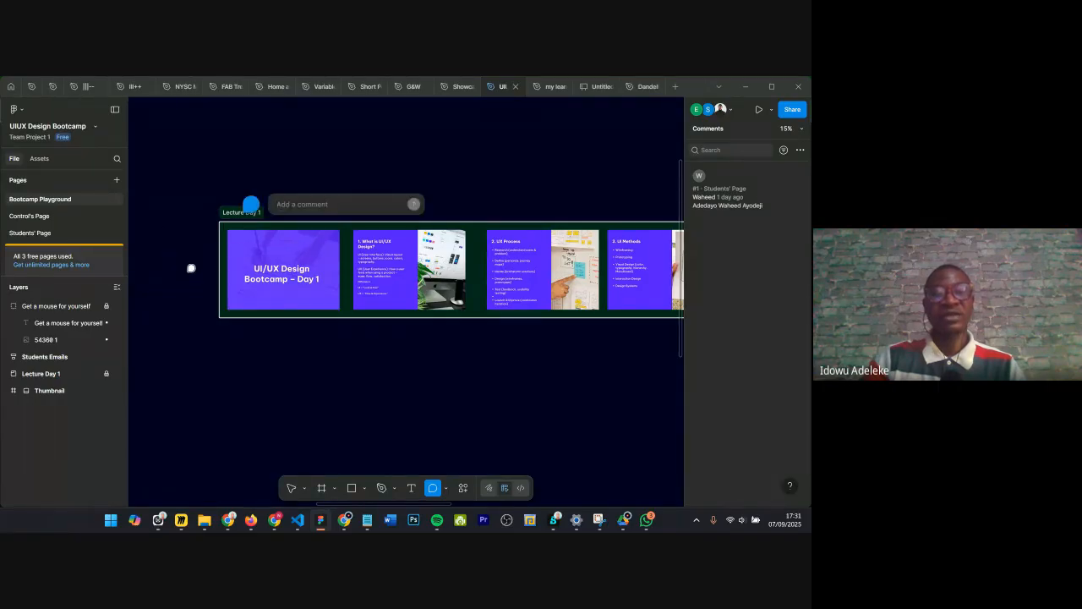
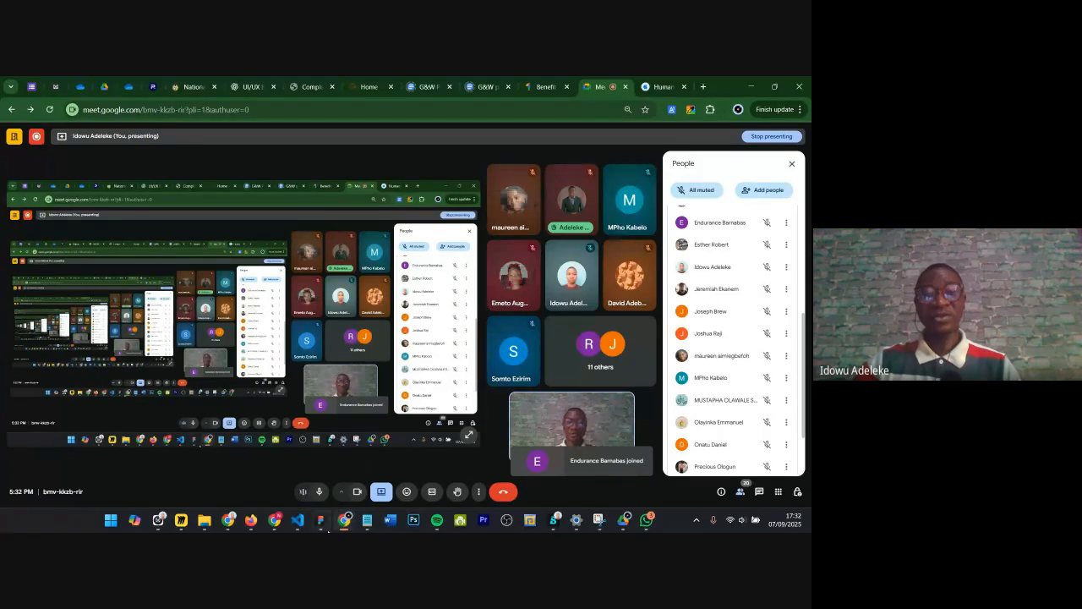
Step: Return to the Figma file, select the Move tool, and open and dismiss the Actions menu
left_click(322, 522)
scroll(383, 241, "right", 3)
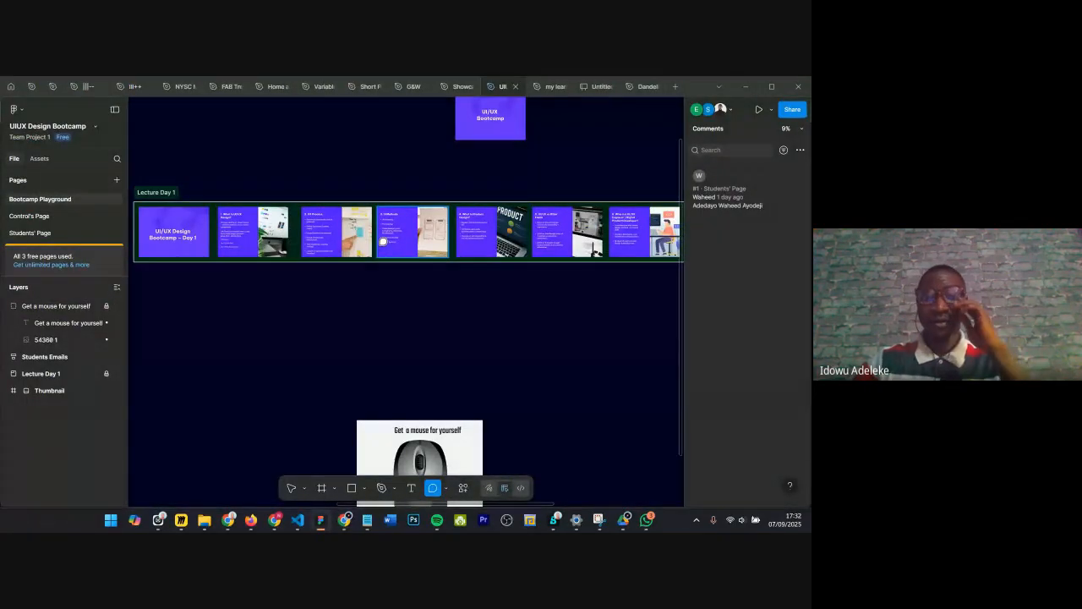
scroll(398, 199, "right", 1)
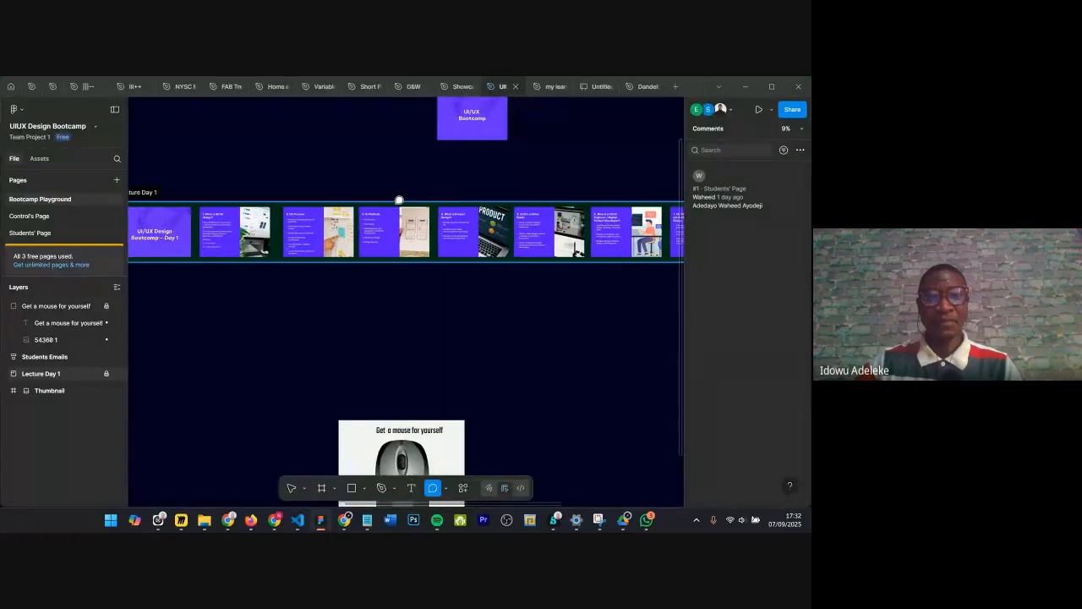
scroll(399, 200, "left", 3)
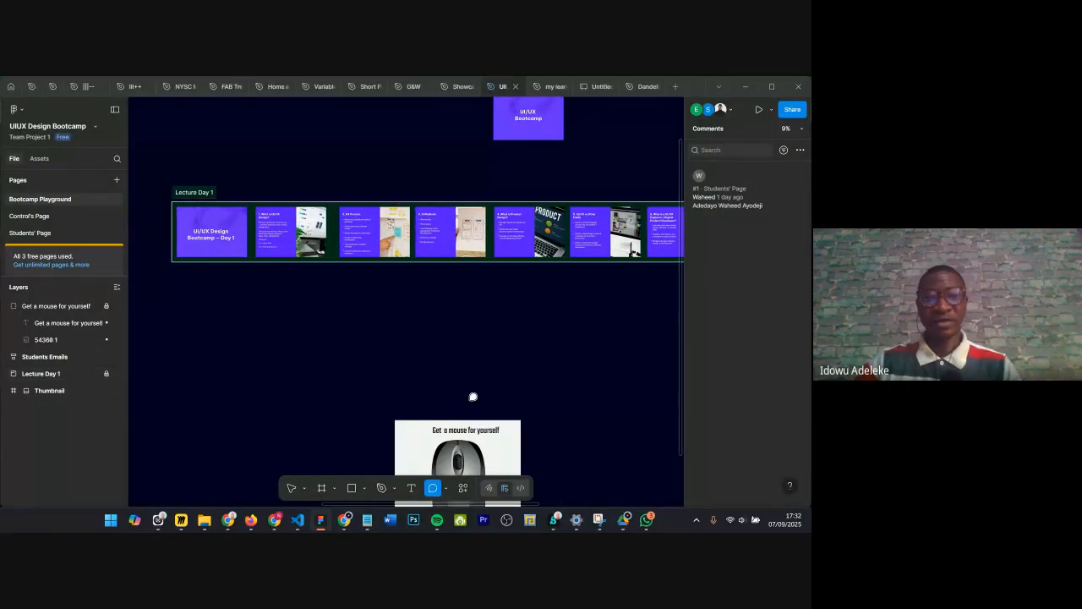
left_click(291, 488)
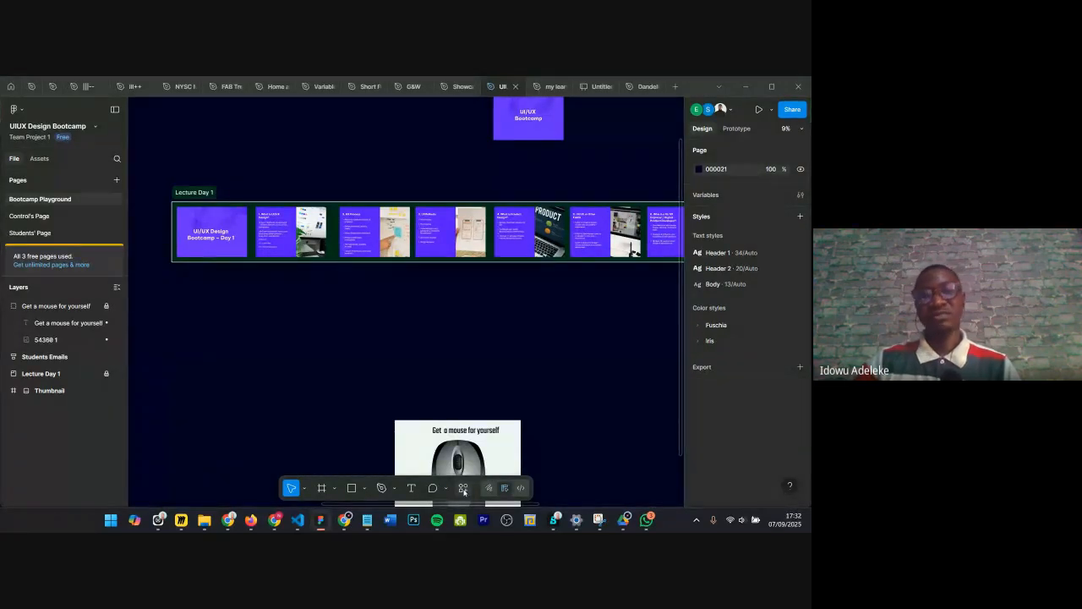
left_click(464, 489)
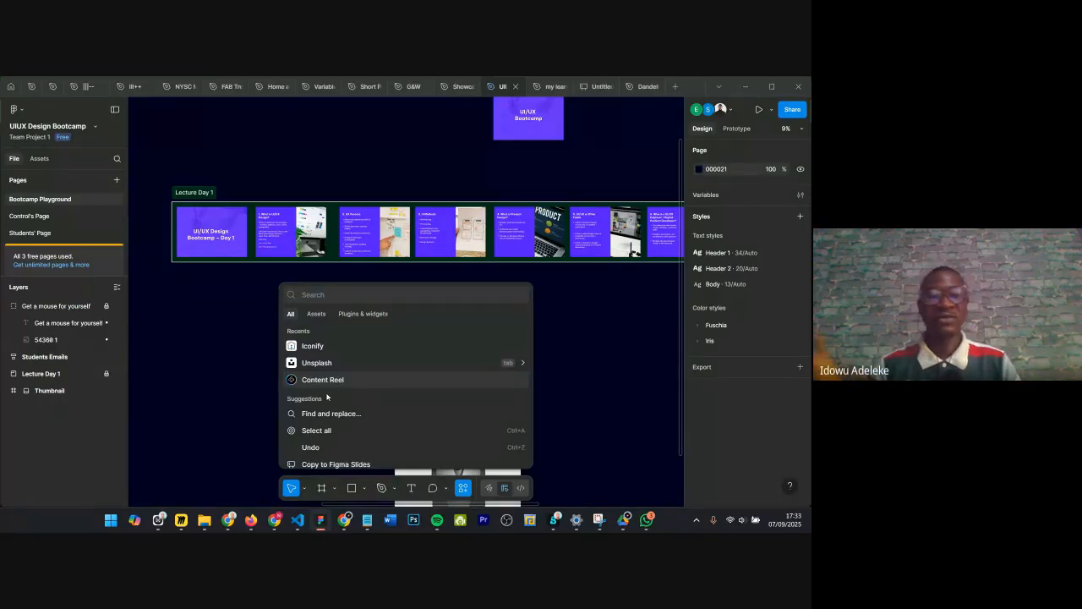
key("Escape")
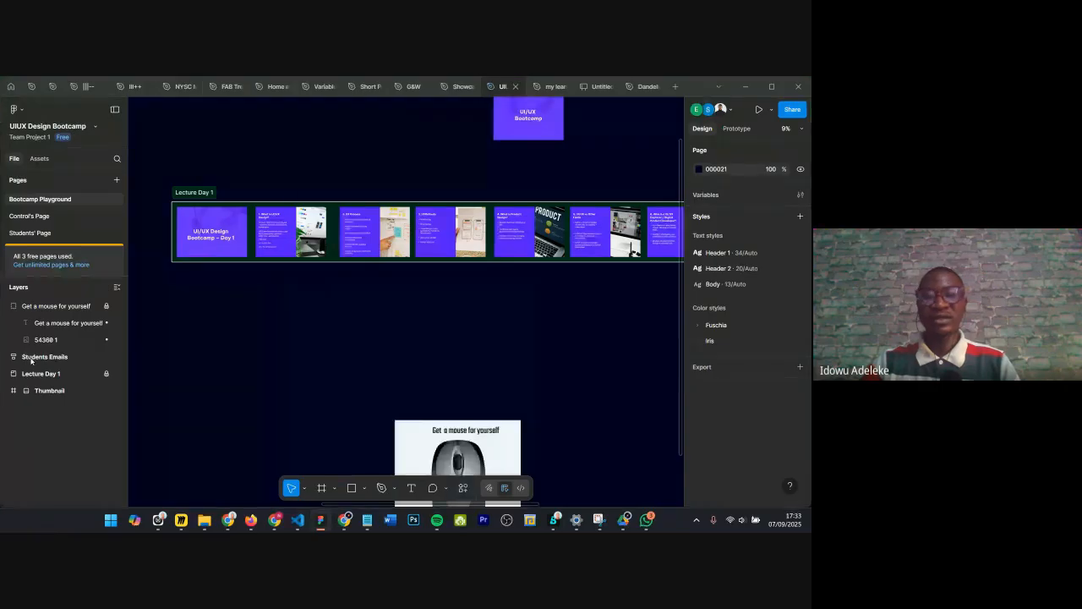
Step: Zoom in to examine the 'Get a mouse for yourself' poster on the canvas
scroll(473, 381, "down", 2)
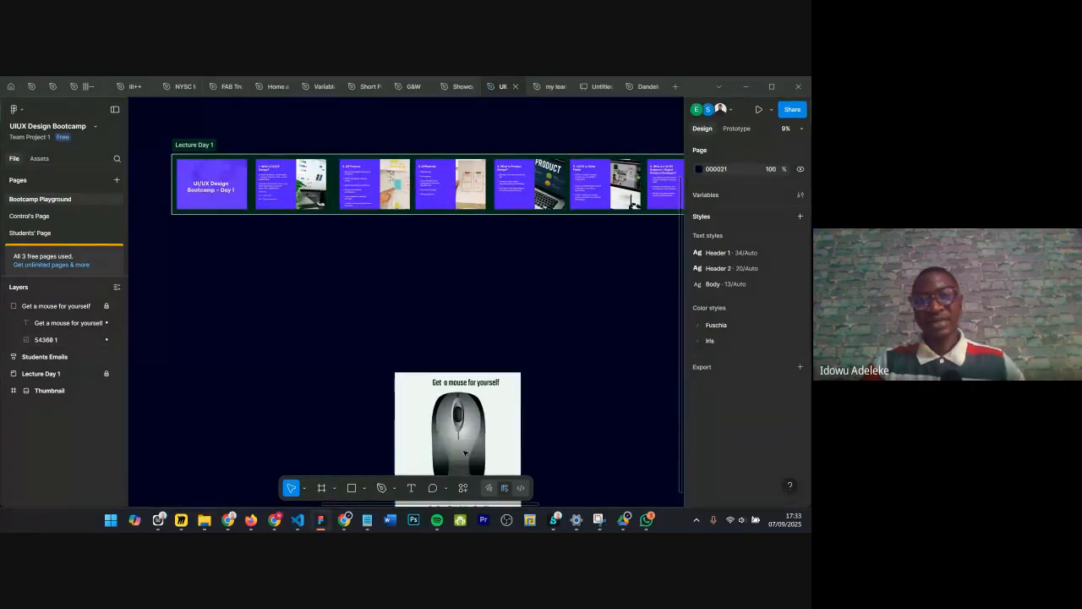
scroll(472, 431, "up", 2)
scroll(476, 431, "up", 3)
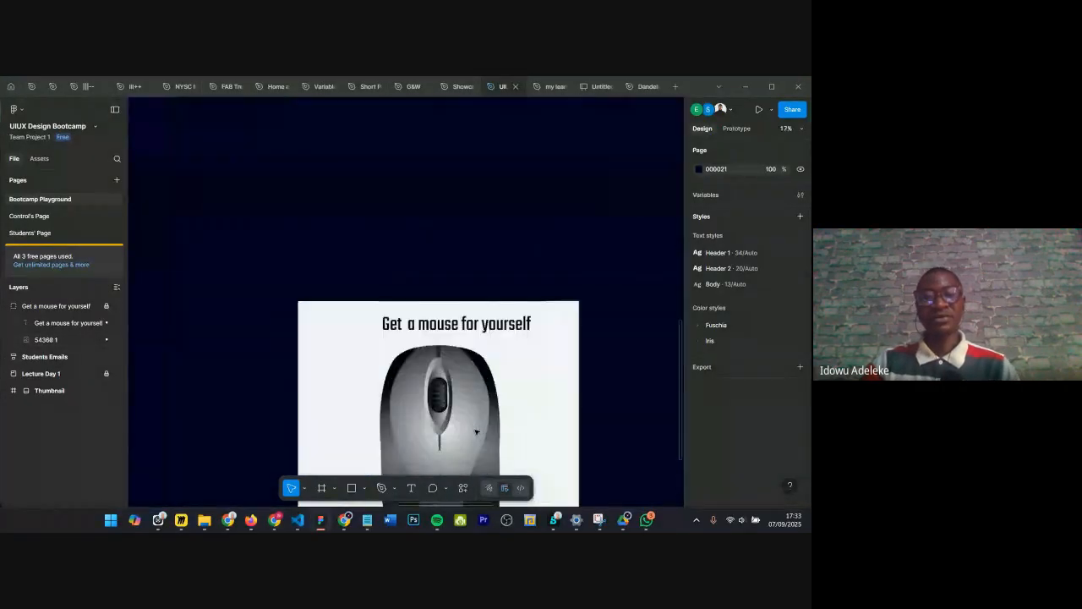
scroll(476, 431, "down", 3)
scroll(457, 270, "up", 2)
scroll(469, 267, "down", 4)
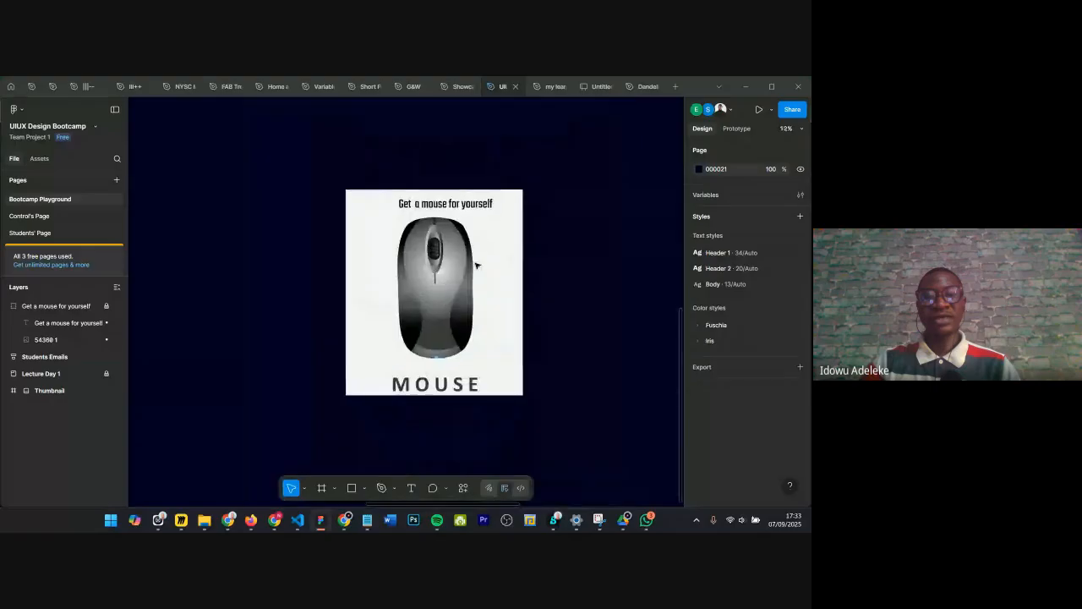
scroll(476, 264, "up", 3)
scroll(268, 234, "down", 1)
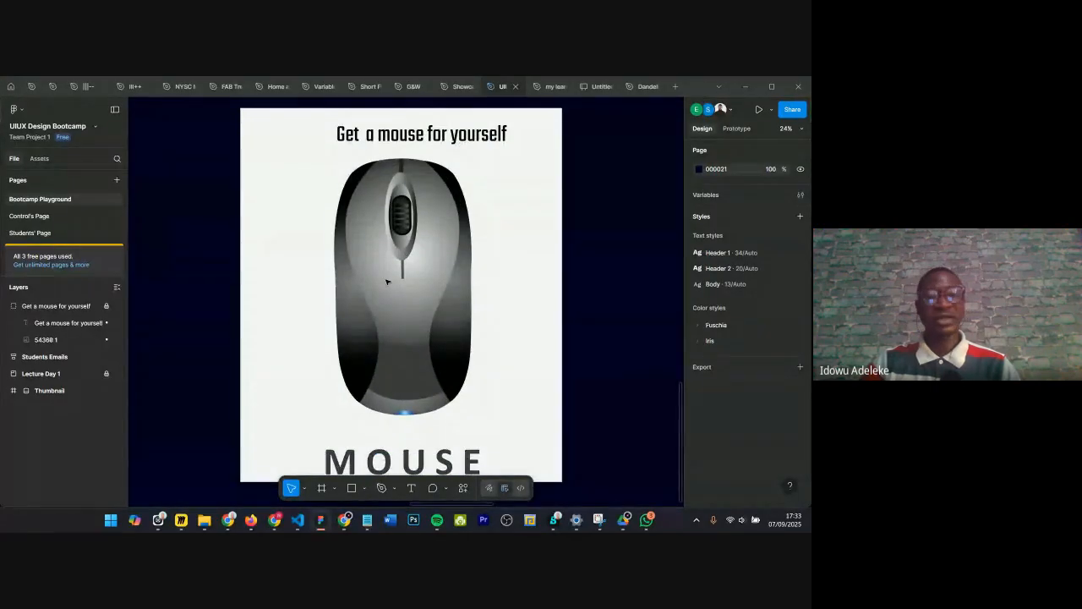
scroll(387, 282, "down", 1)
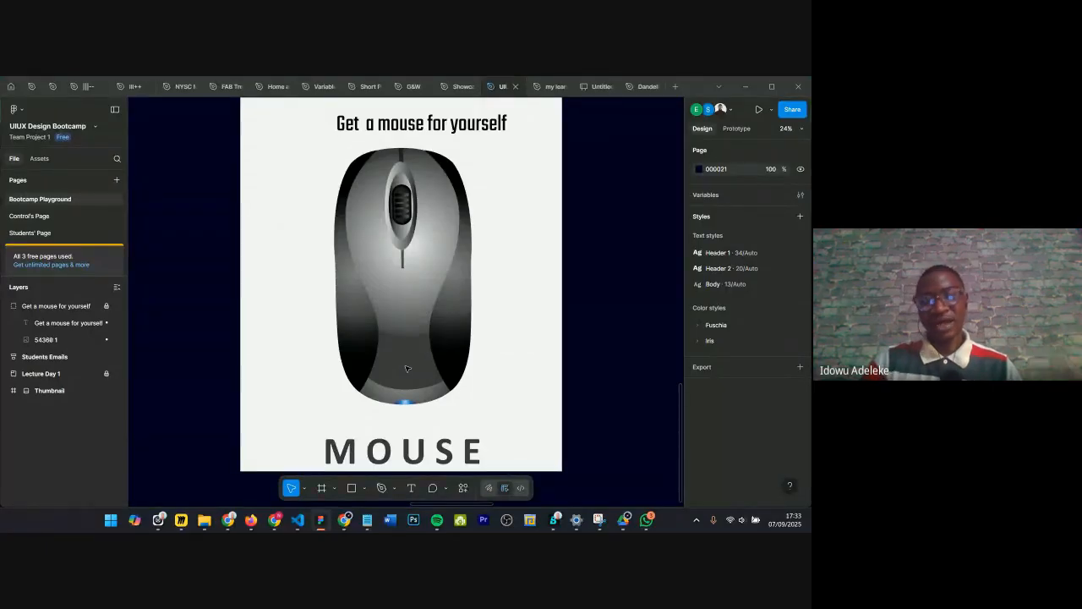
Step: Run the Iconify plugin from the Actions menu's Plugins & widgets list
left_click(464, 488)
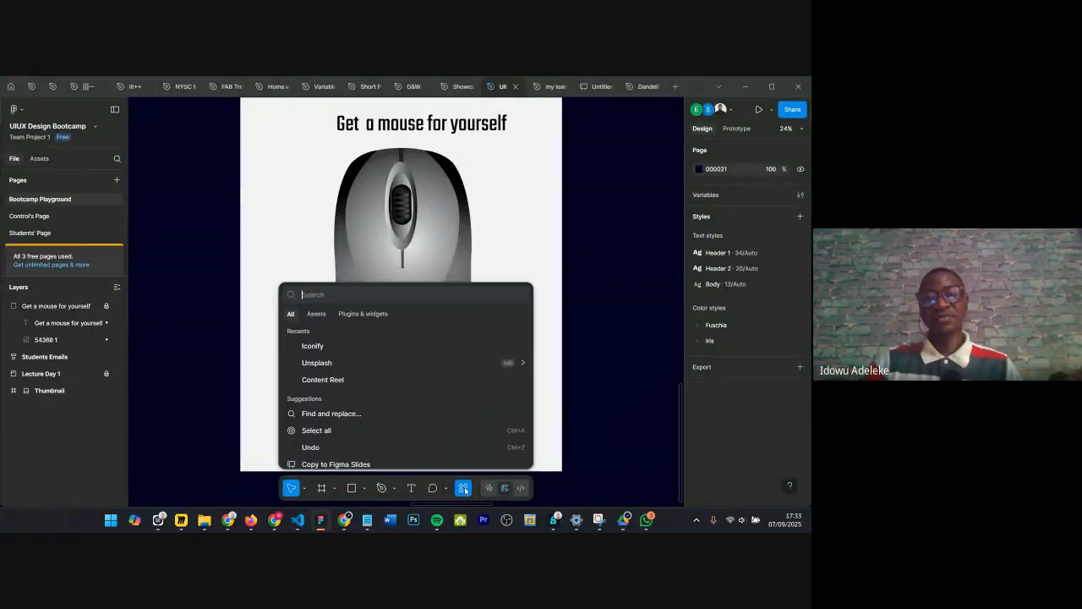
left_click(361, 314)
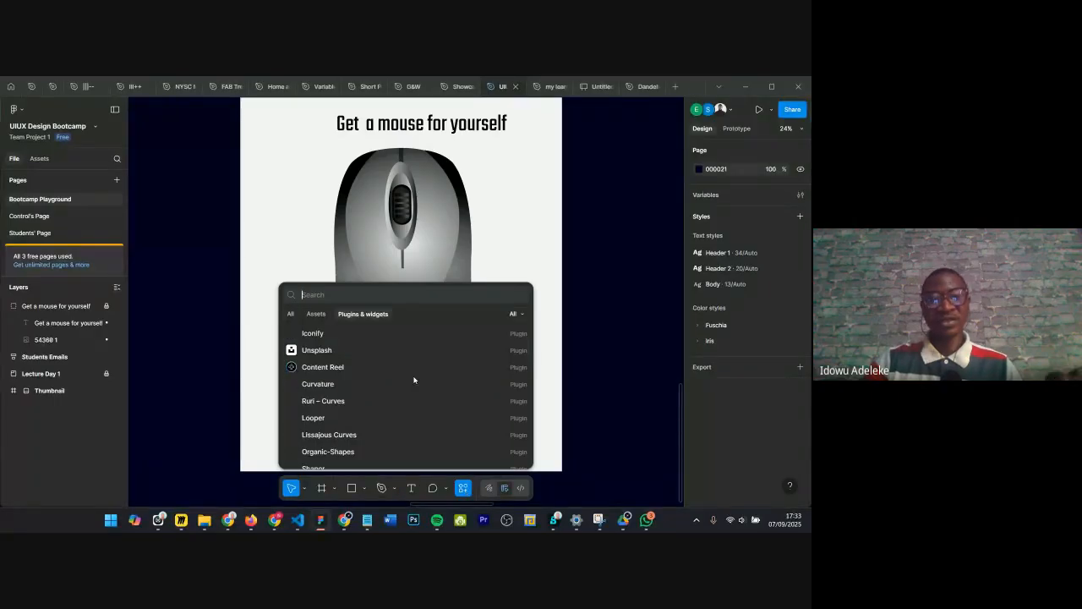
left_click(328, 335)
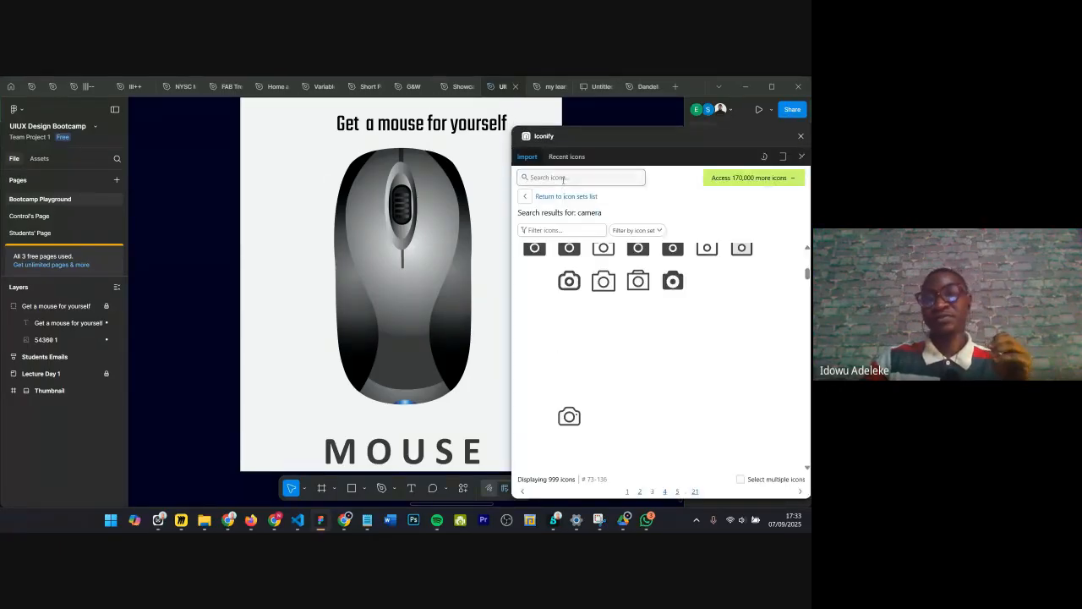
Step: Search Iconify for mouse icons and browse through the results
left_click(563, 178)
type("mouse")
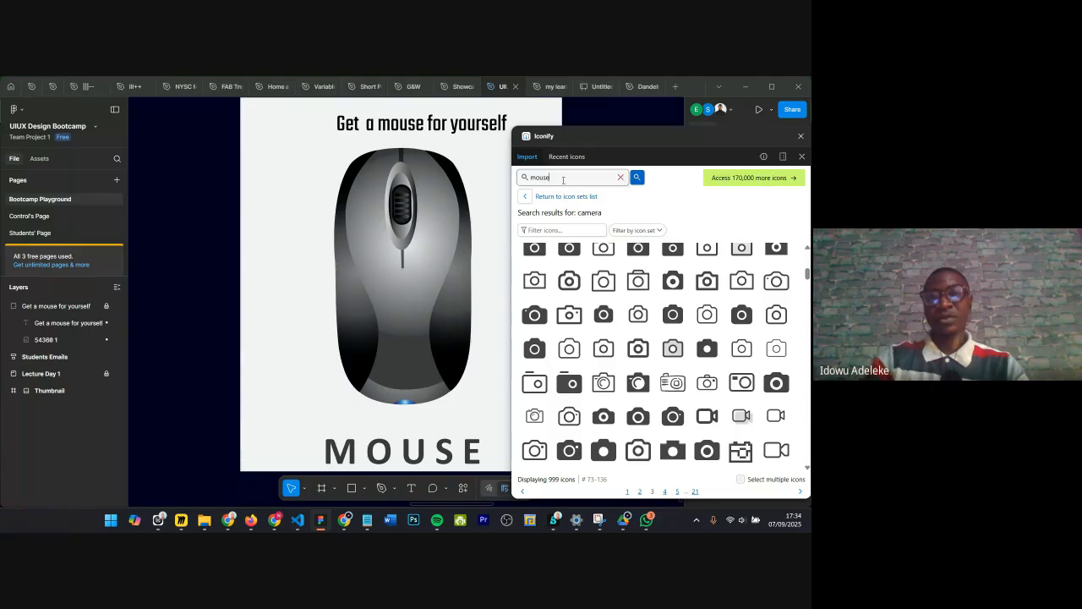
key("Return")
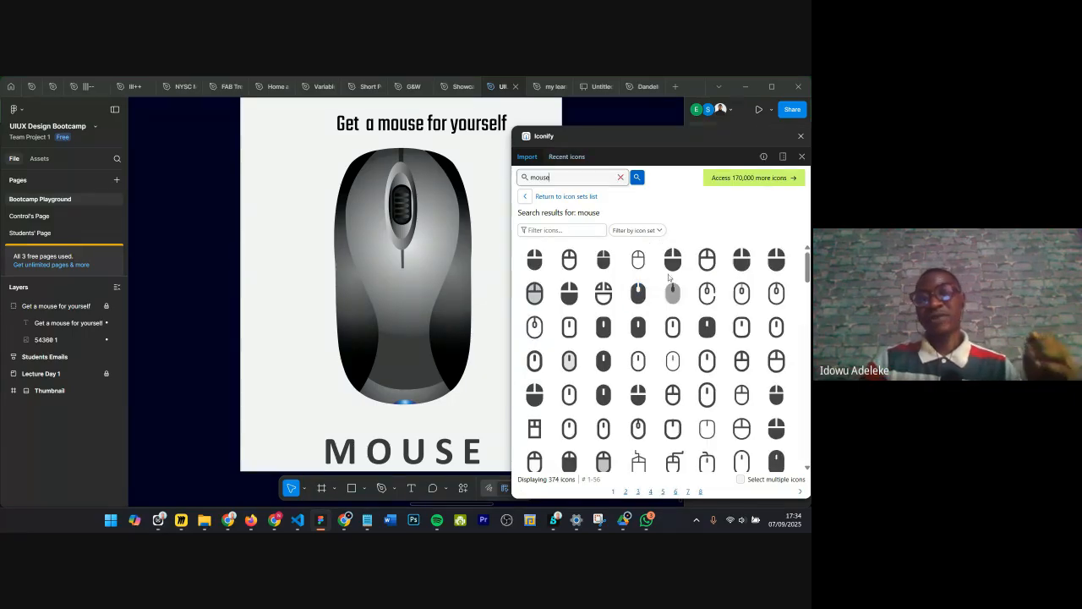
scroll(699, 301, "down", 3)
scroll(699, 300, "up", 2)
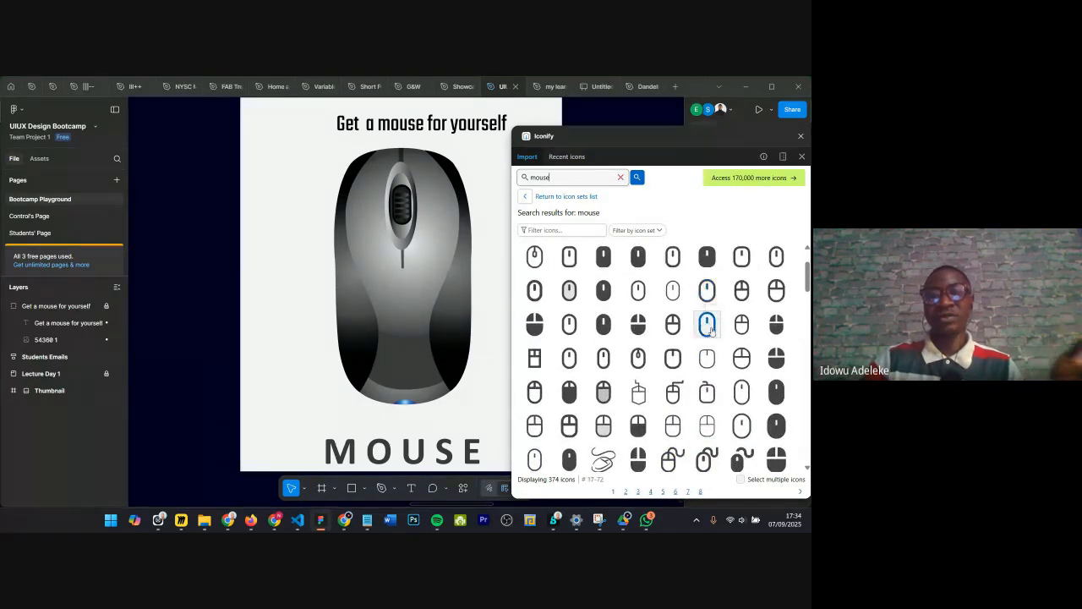
mouse_move(707, 324)
left_mouse_down()
mouse_move(702, 312)
mouse_move(708, 322)
left_mouse_up()
scroll(577, 343, "up", 2)
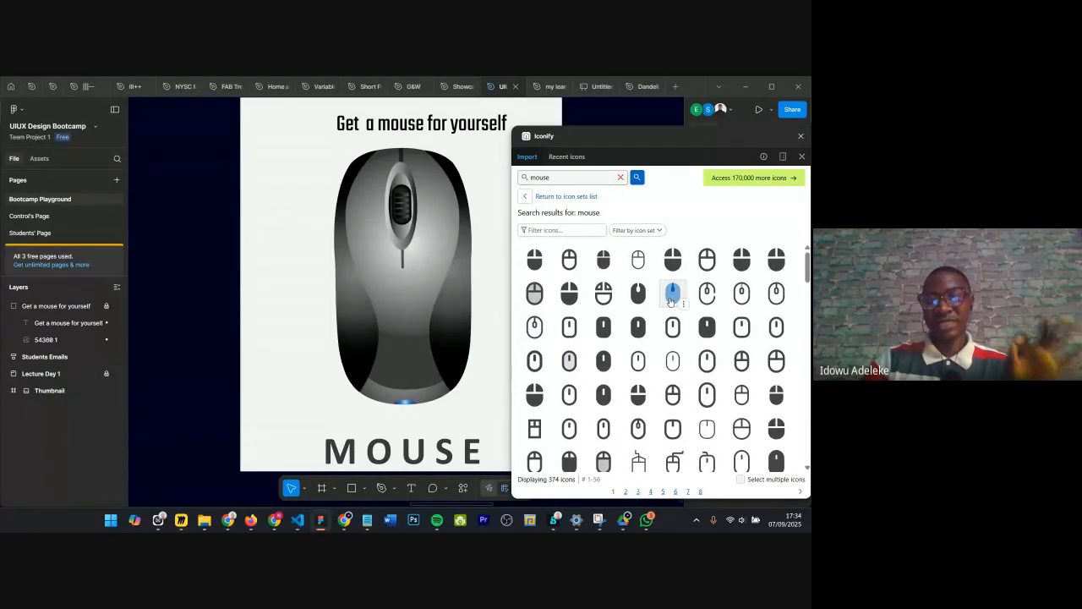
scroll(651, 303, "down", 1)
scroll(647, 291, "up", 1)
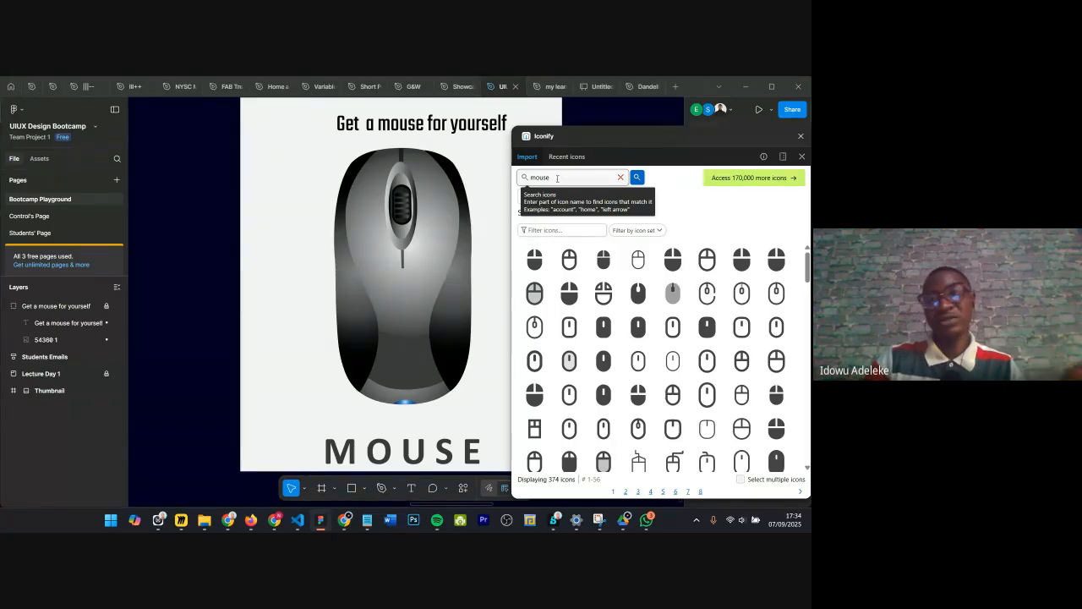
Step: Search Iconify for location icons and close the plugin
left_click_drag(557, 178, 493, 175)
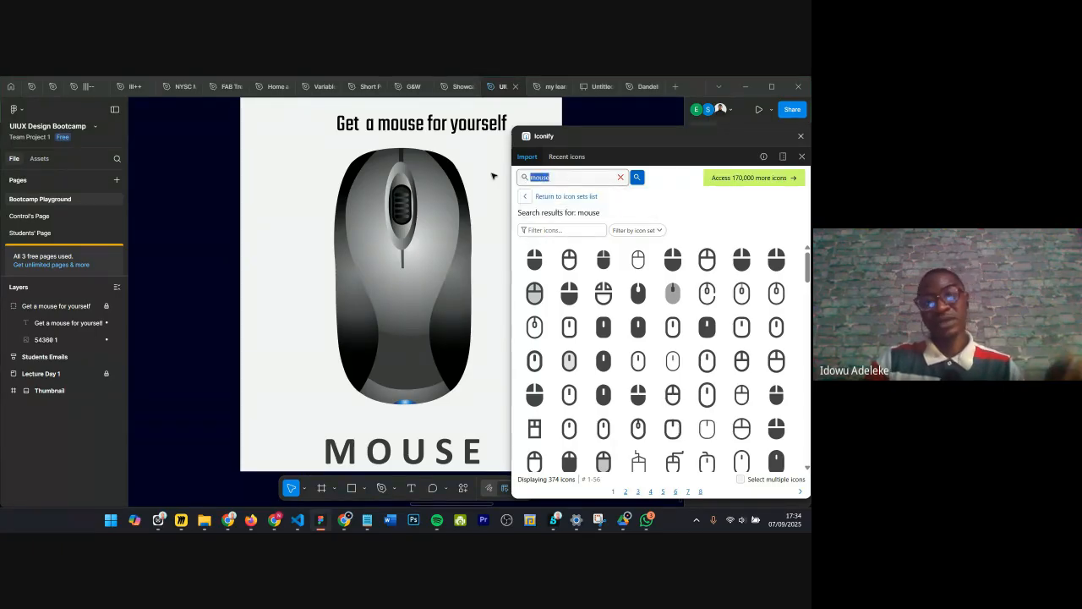
type("location")
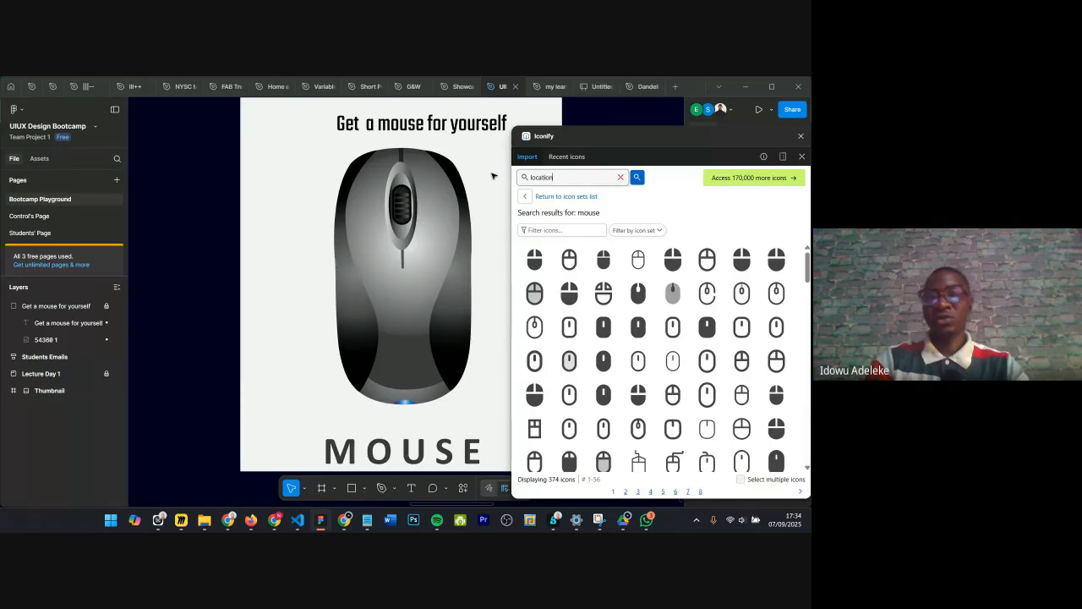
key("Return")
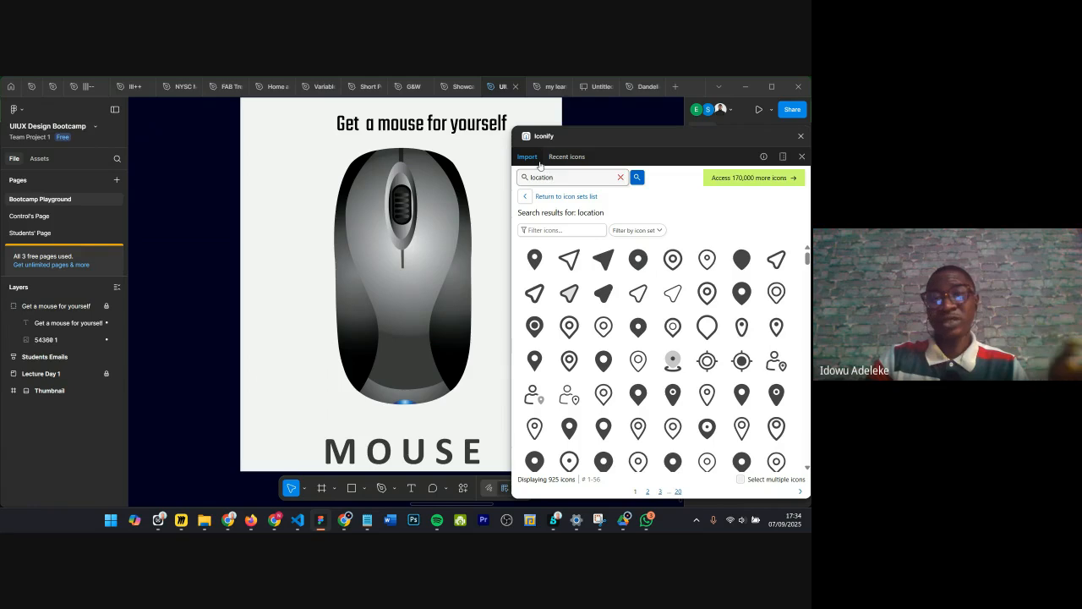
left_click(801, 135)
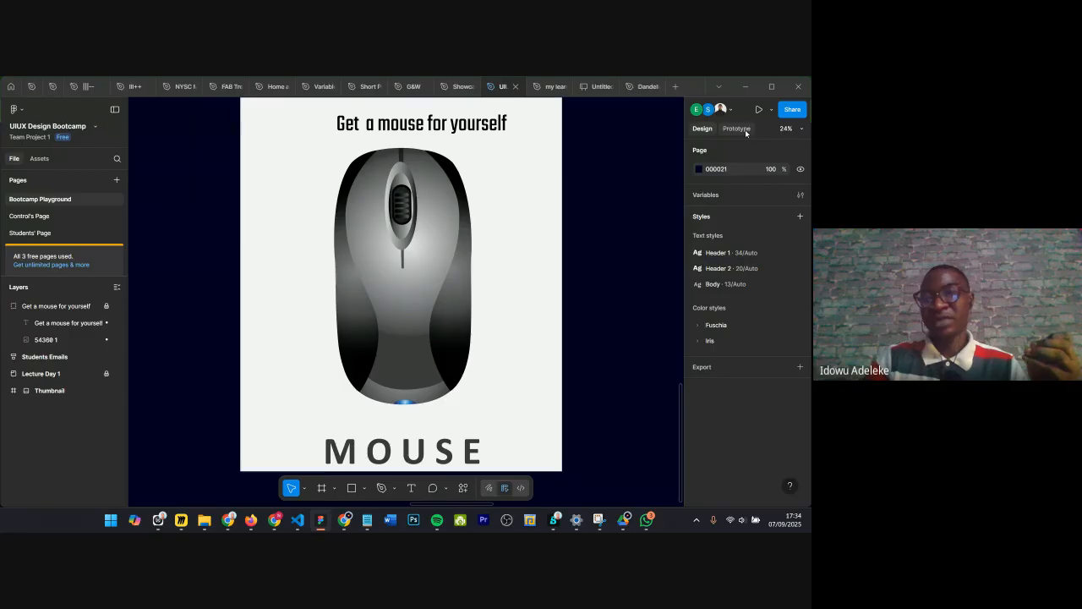
Step: Draw a rectangle about 2006 × 1975 beside the mouse poster
scroll(391, 259, "down", 5)
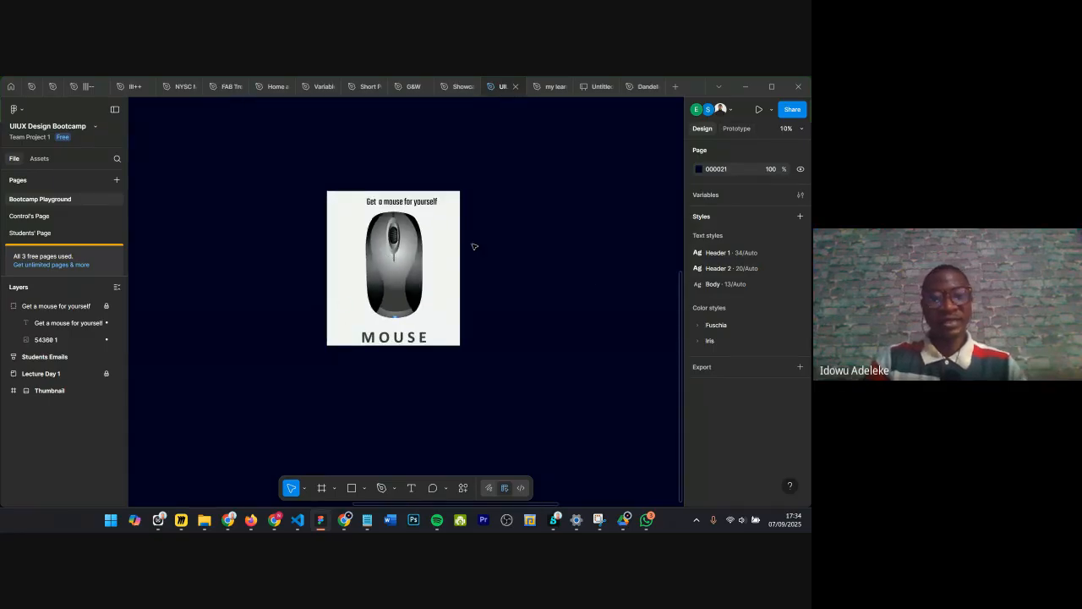
key("r")
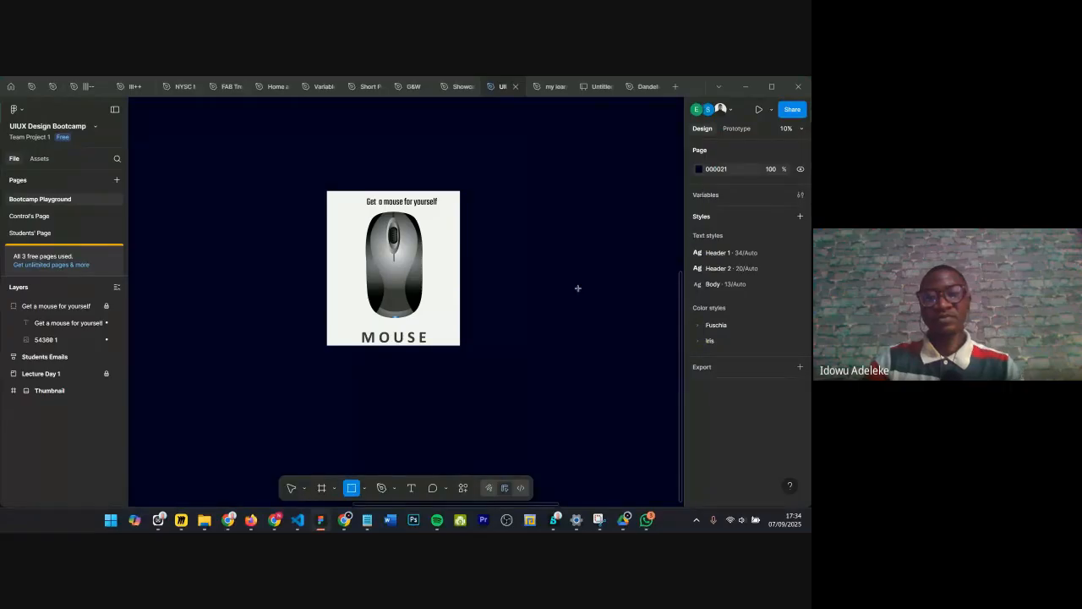
left_click_drag(505, 215, 609, 316)
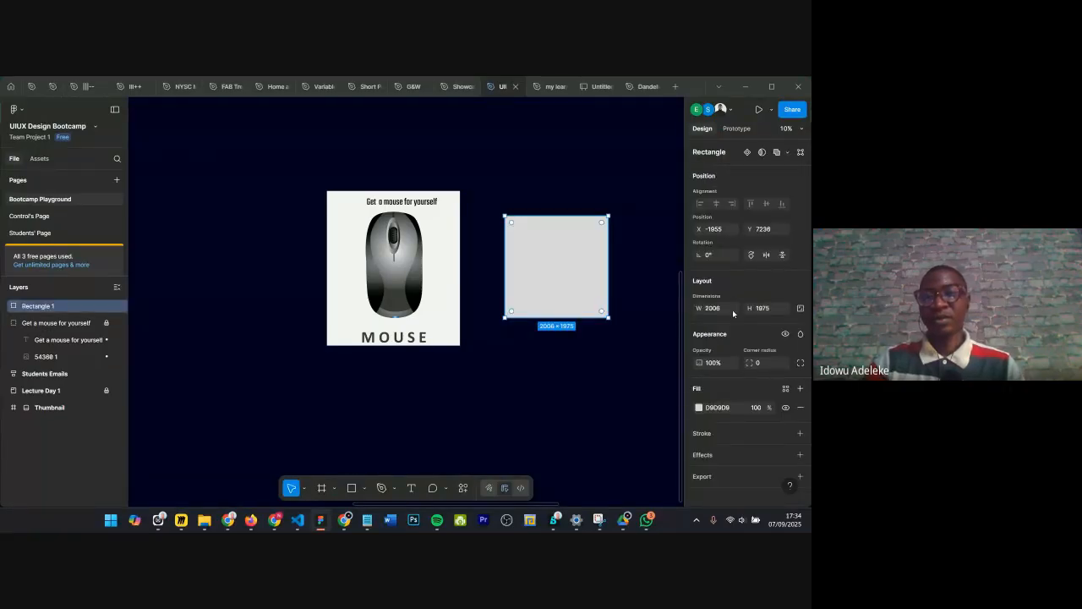
Step: Rotate the rectangle to -25° and apply the 90° right rotation four times
scroll(738, 311, "down", 1)
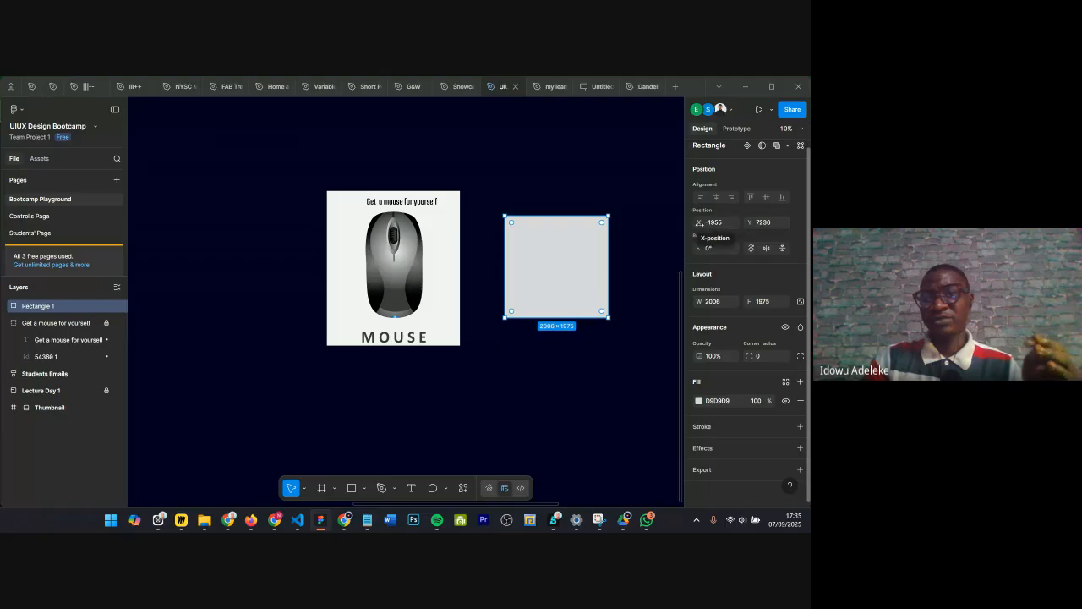
left_click_drag(695, 248, 729, 236)
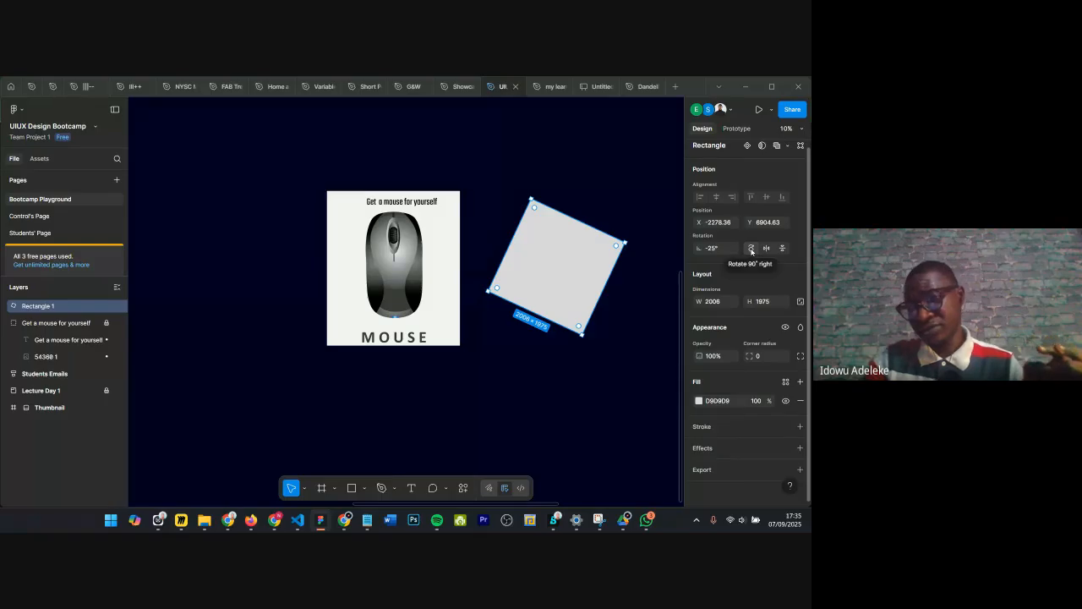
left_click(752, 248)
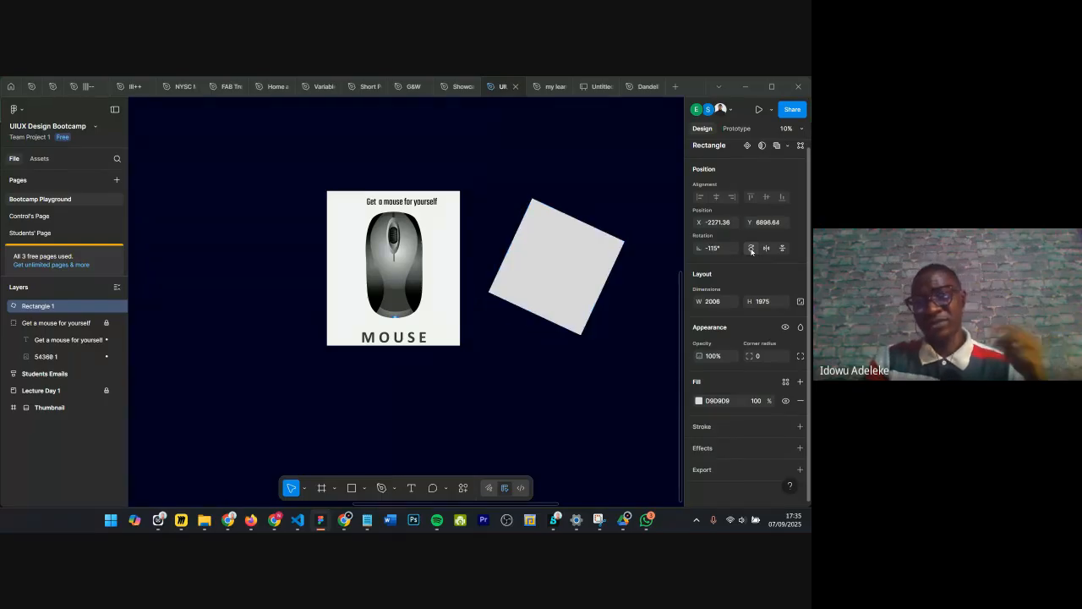
left_click(752, 250)
left_click(751, 249)
left_click(752, 250)
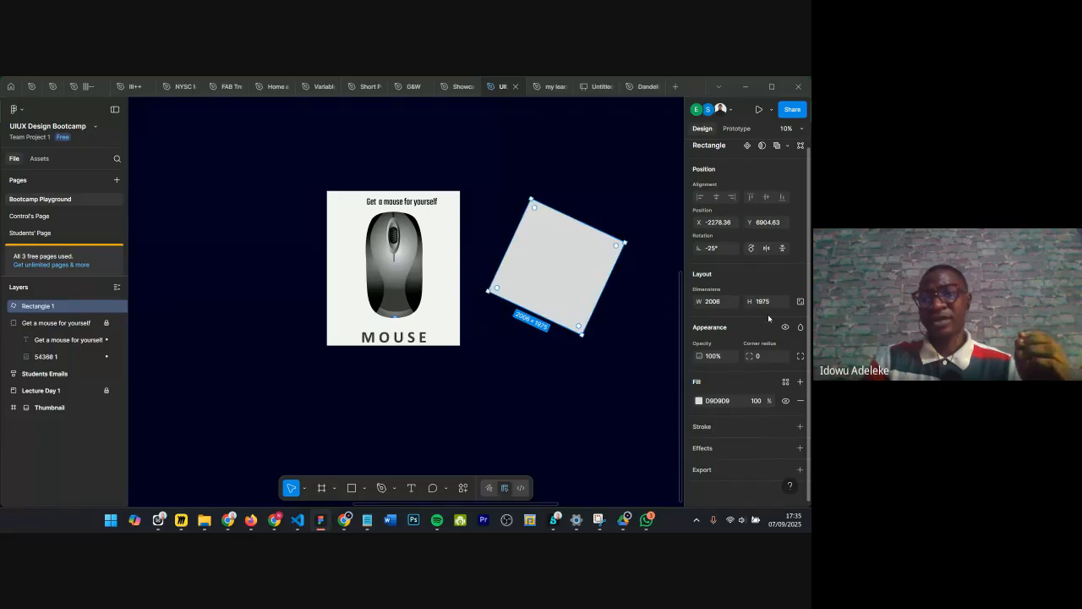
Step: View the rectangle's prototype settings and delete the rectangle
scroll(715, 344, "up", 1)
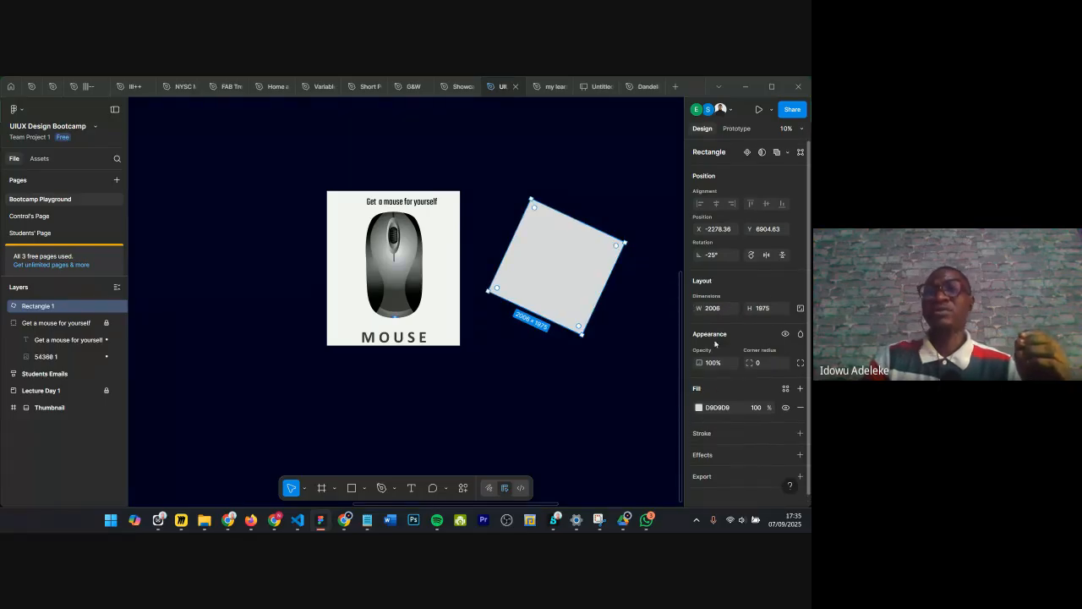
left_click(736, 129)
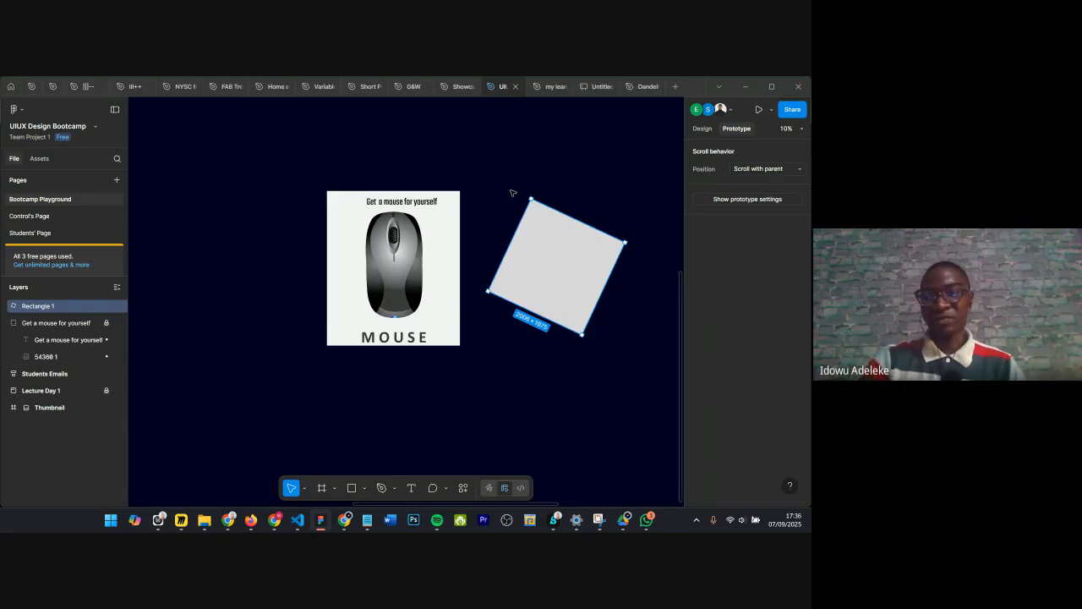
scroll(511, 193, "right", 3)
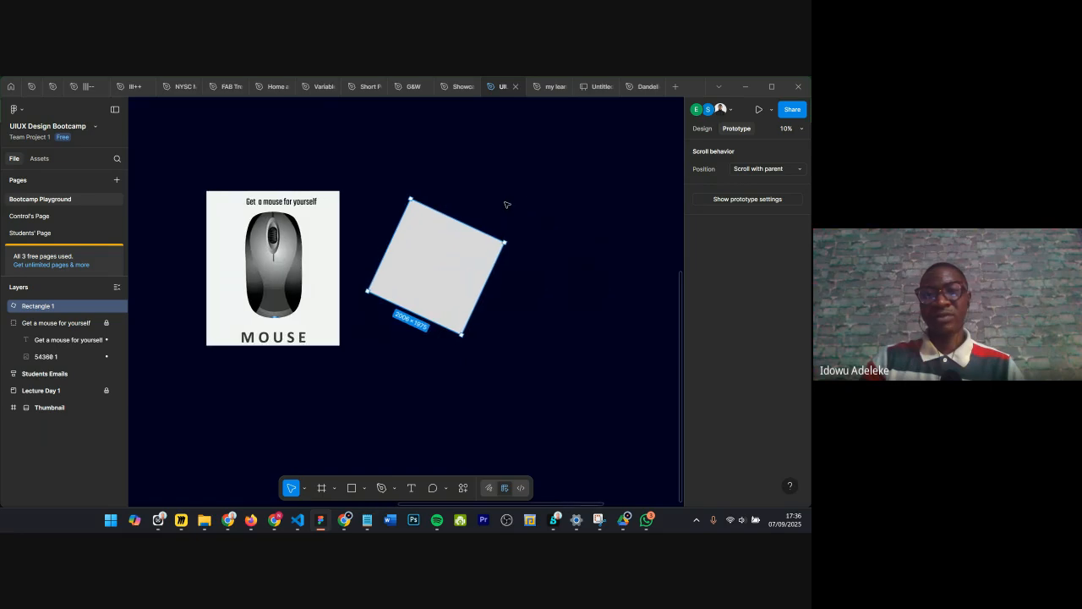
left_click(523, 245)
left_click(413, 278)
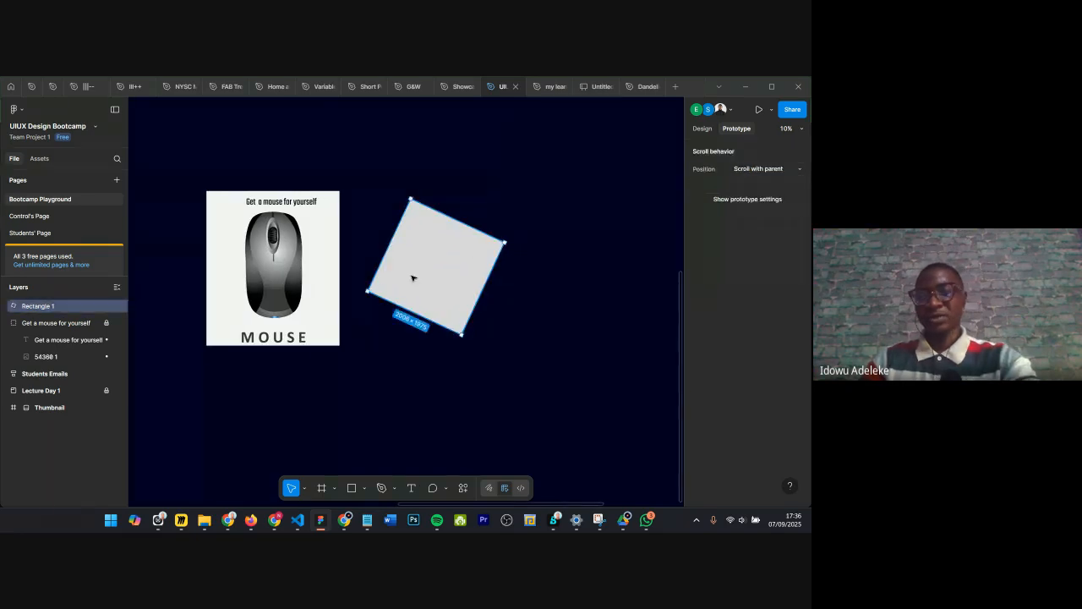
key("Delete")
Step: Draw a frame about 2088 × 2450 beside the mouse poster
key("f")
left_click_drag(399, 203, 508, 333)
scroll(474, 268, "right", 3)
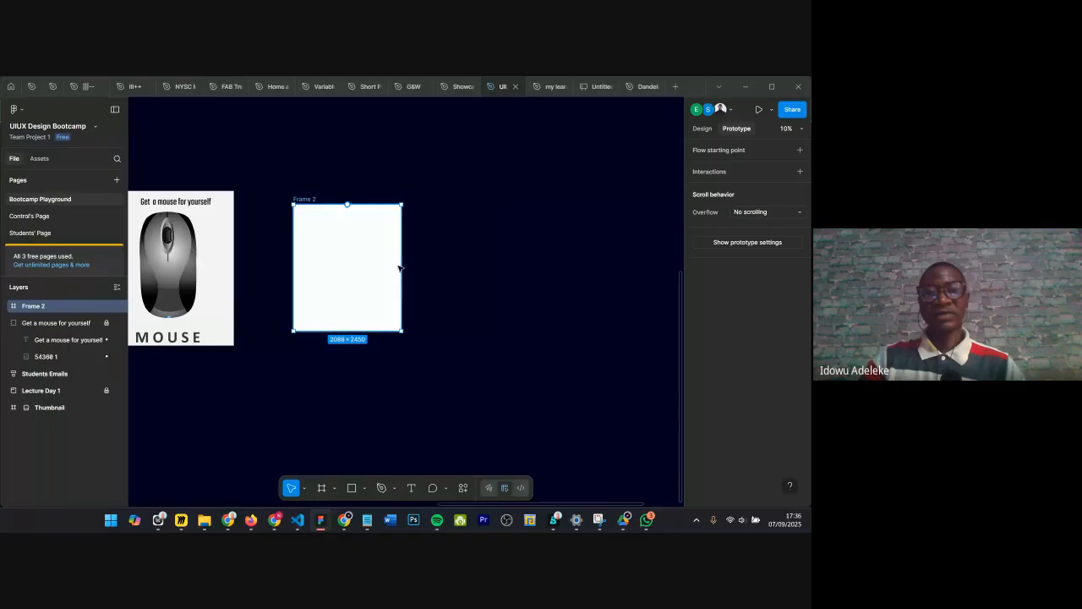
Step: Fill the selected frame with the pink colour D0109D
left_click(700, 129)
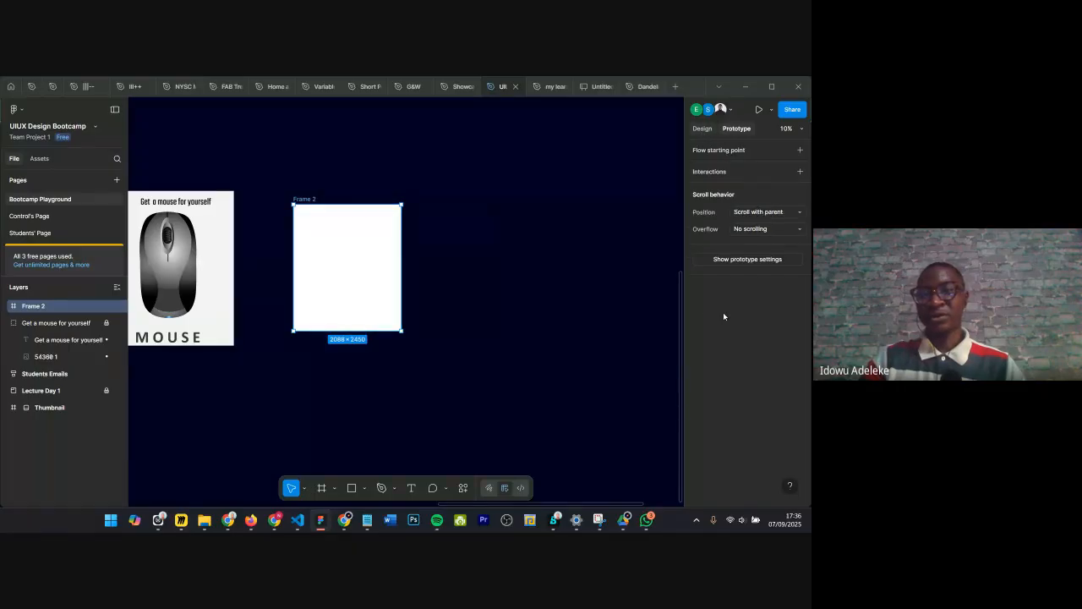
left_click(699, 452)
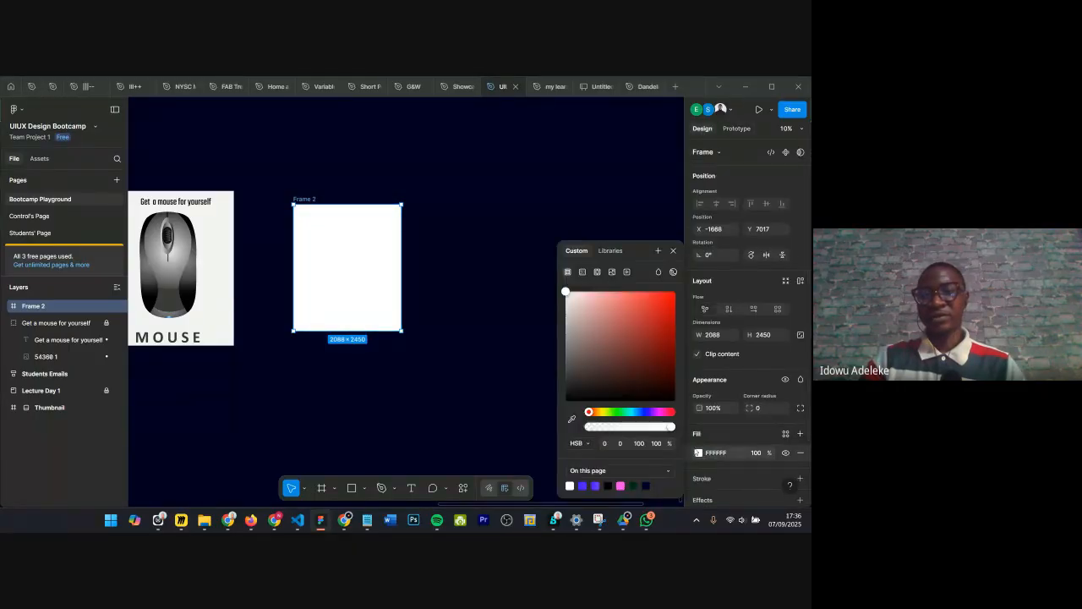
left_click(663, 359)
left_click(662, 411)
left_click(669, 310)
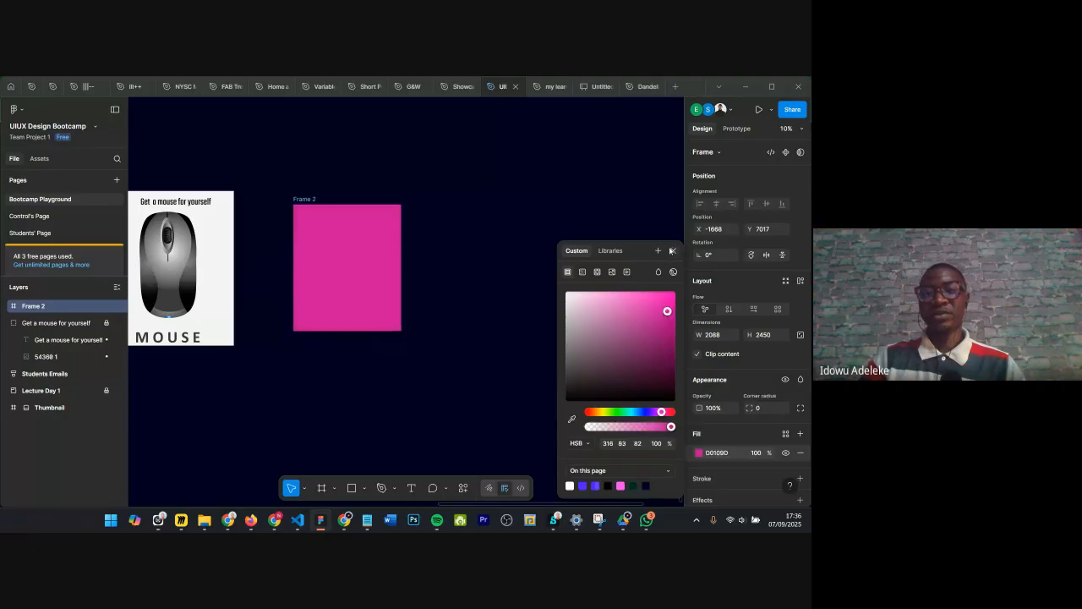
left_click(673, 251)
Step: Duplicate the pink frame to its right and change the copy's fill to green 10D07D
left_click_drag(299, 203, 437, 205)
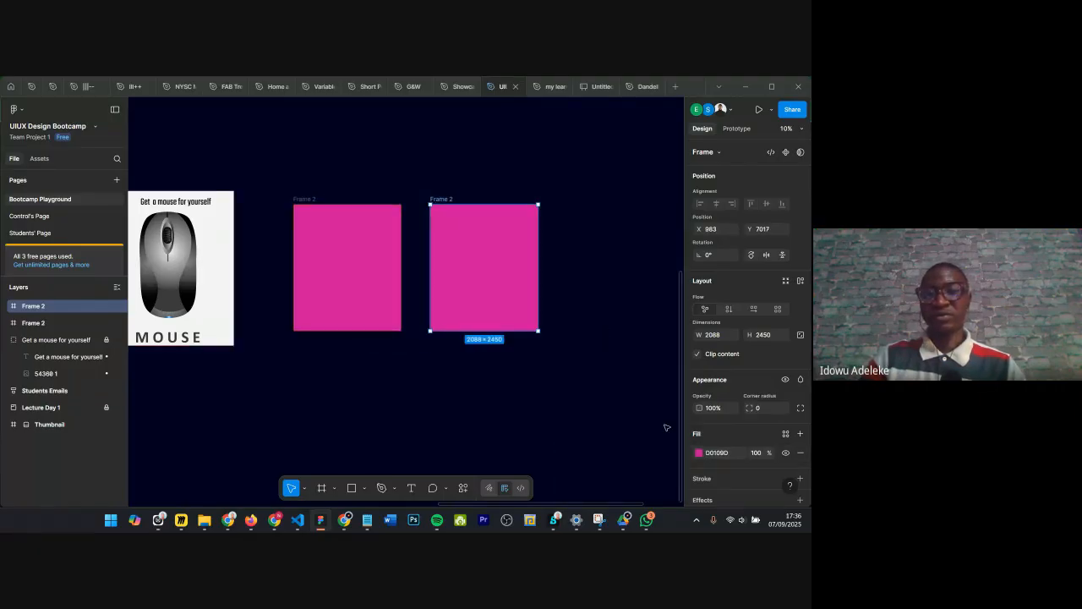
left_click(698, 453)
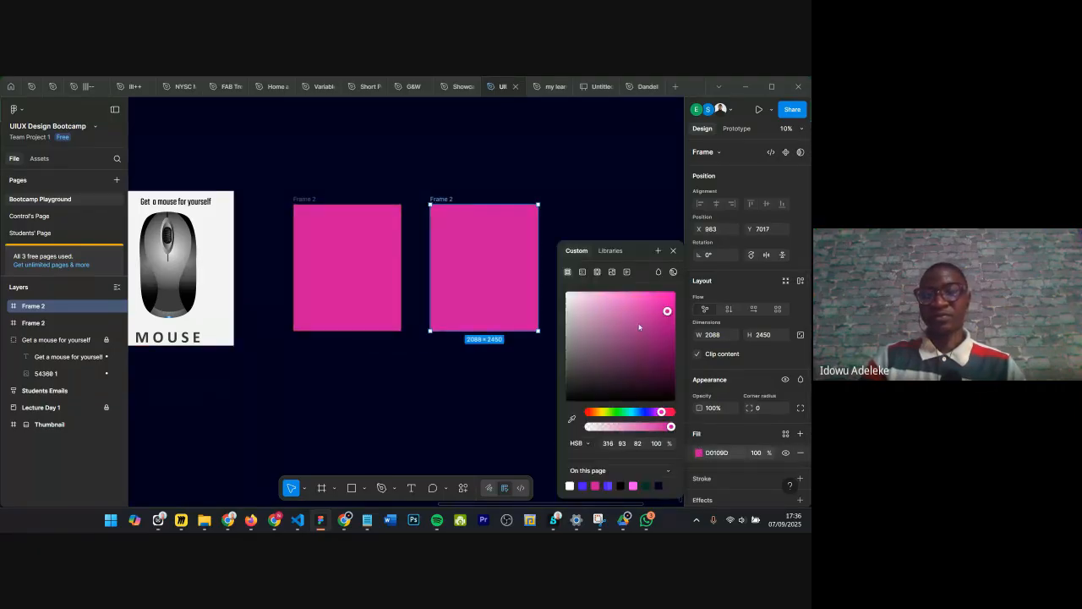
left_click(625, 412)
left_click(674, 256)
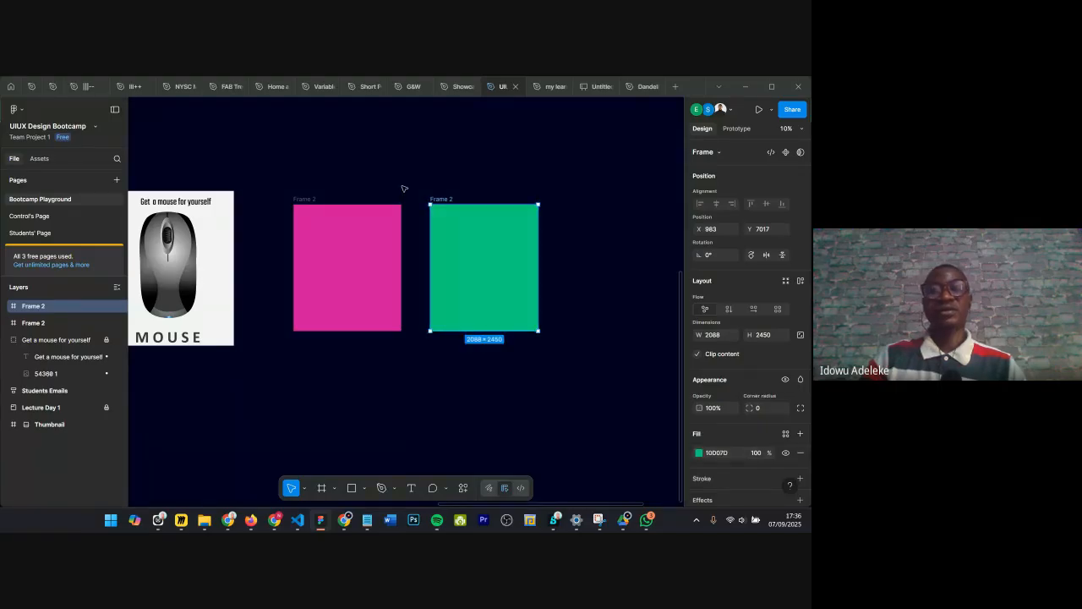
key("Escape")
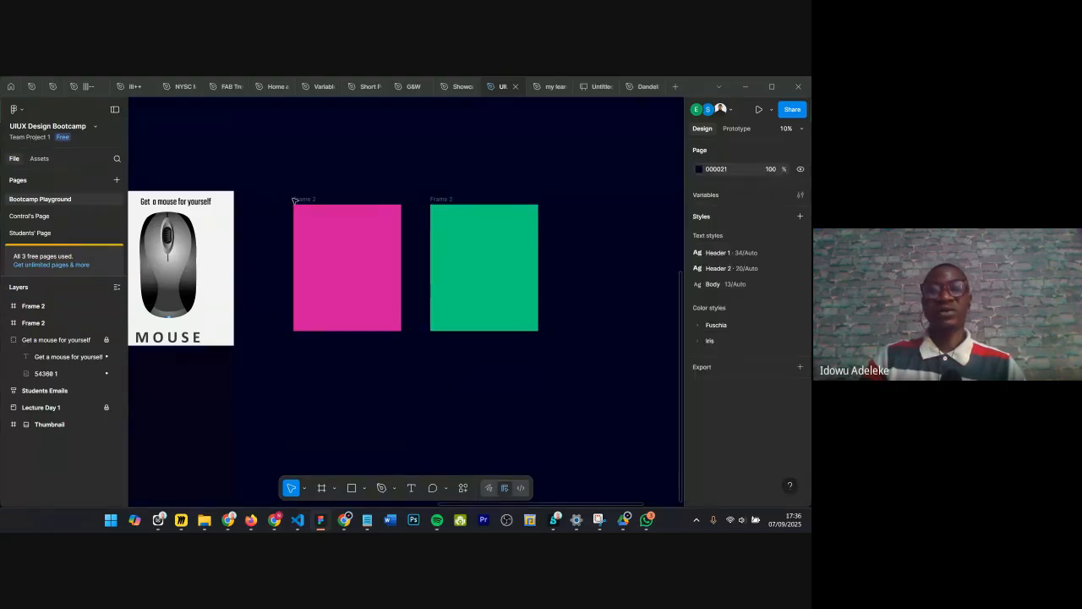
Step: Connect the pink frame to the green frame with an On tap, Navigate to Frame 2 prototype interaction
left_click(325, 239)
scroll(327, 239, "up", 3)
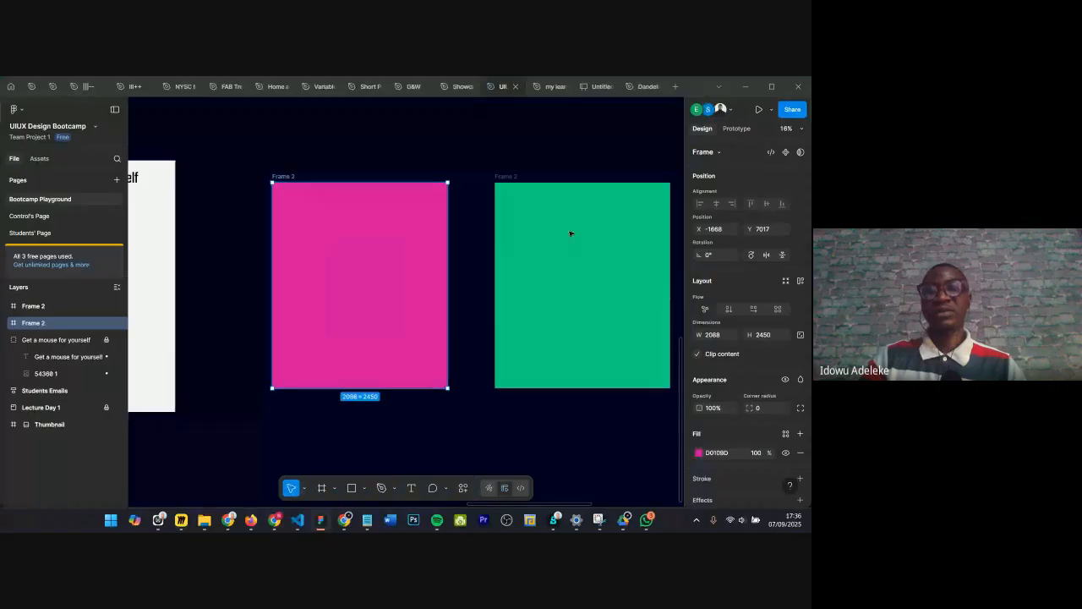
left_click(741, 130)
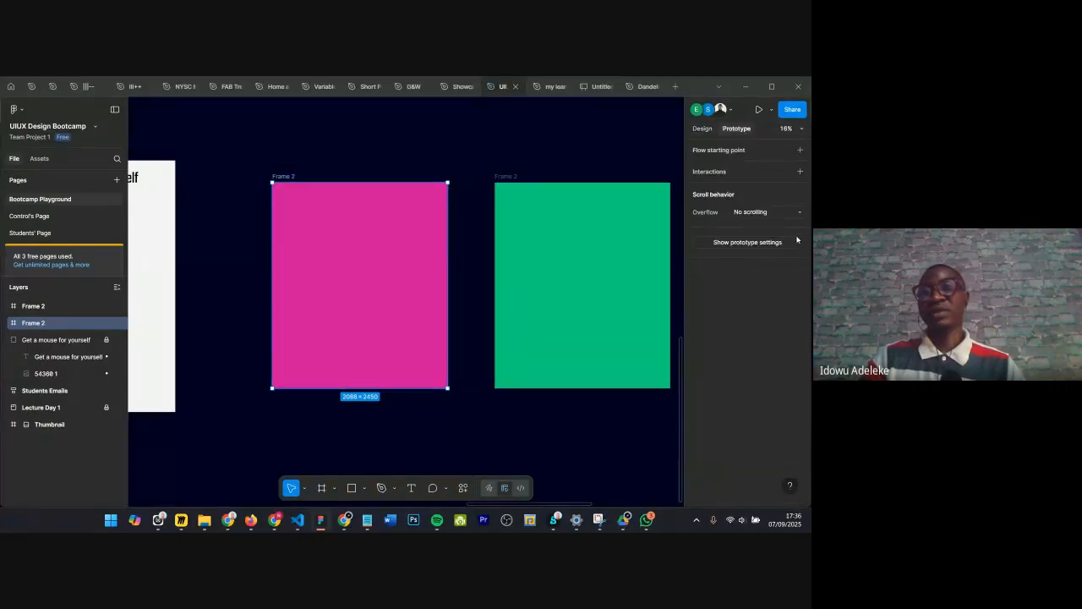
left_click_drag(448, 285, 576, 311)
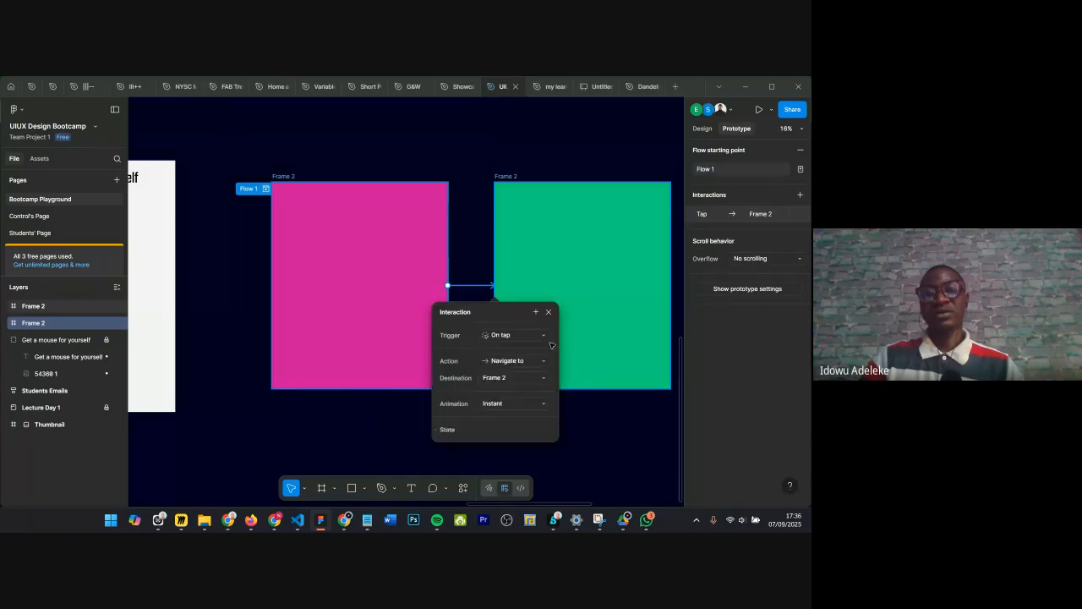
left_click_drag(492, 315, 287, 205)
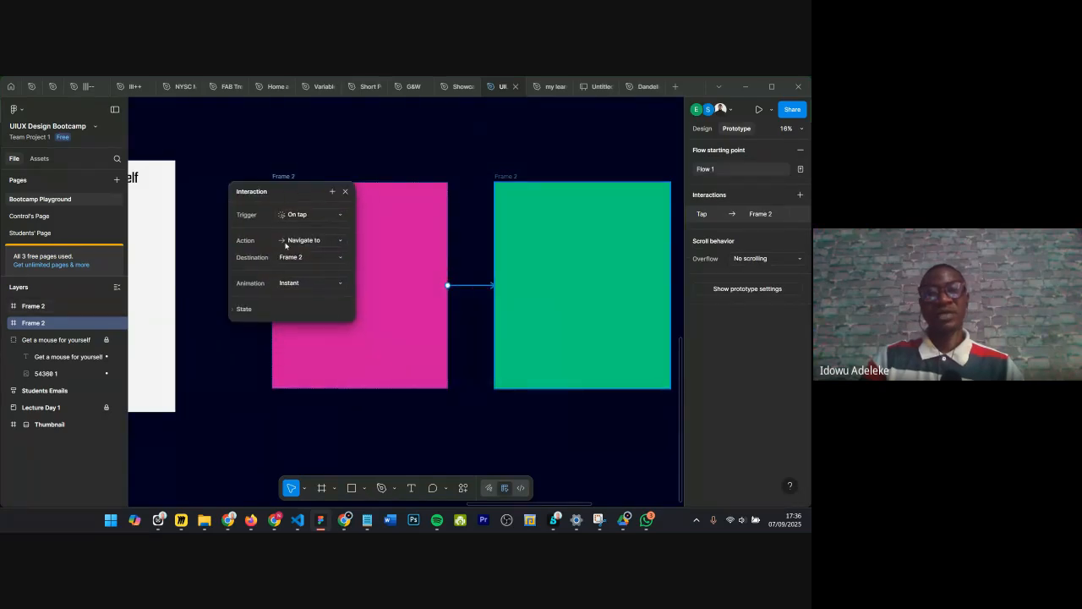
left_click(299, 216)
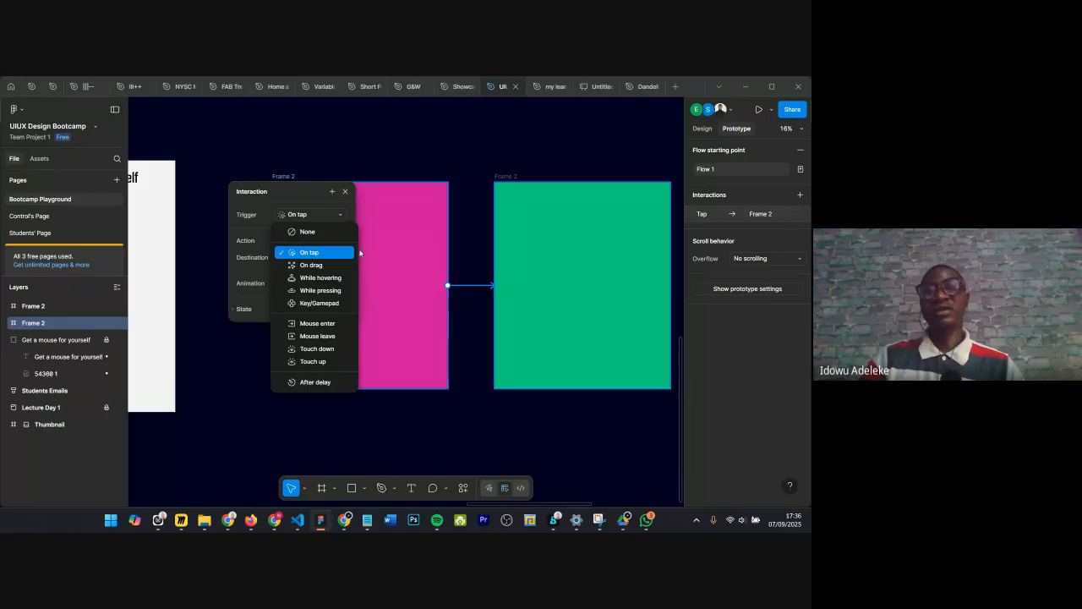
left_click(345, 191)
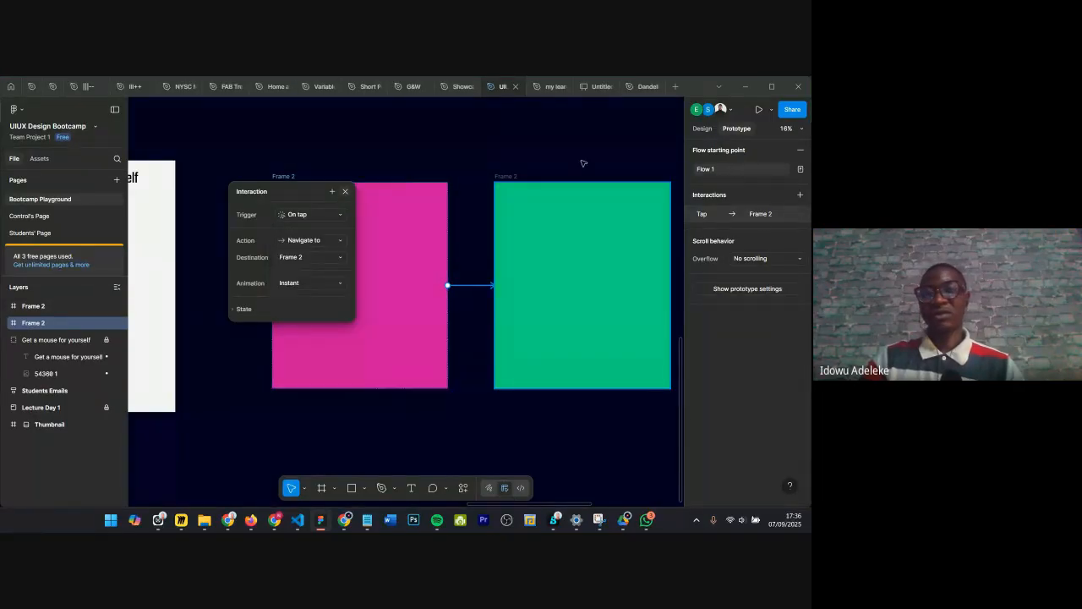
left_click(345, 191)
scroll(330, 162, "down", 5)
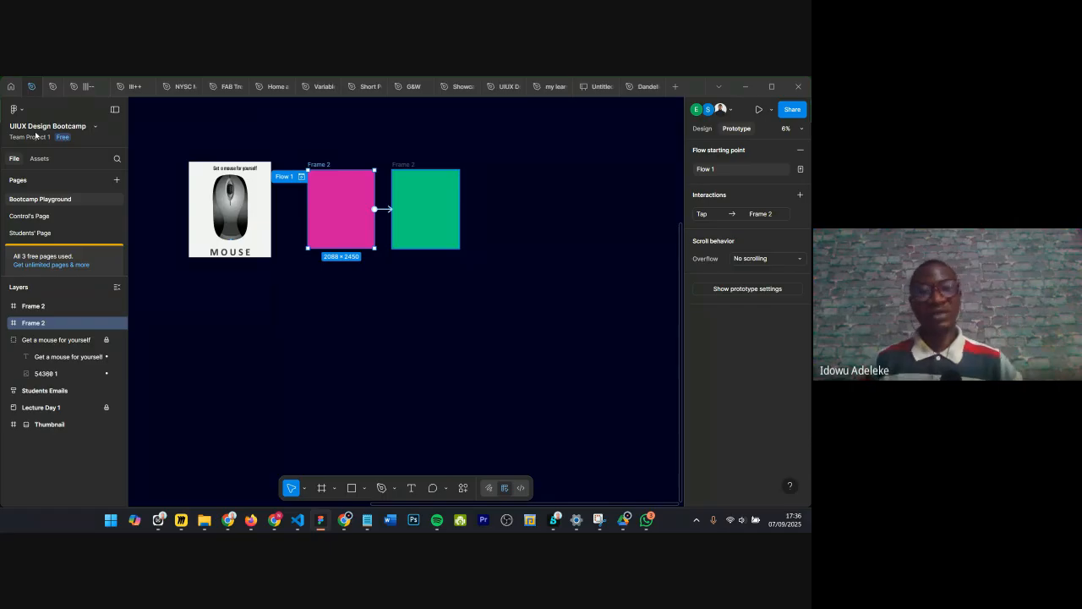
Step: Open the Healio project and examine its prototype flow connections between screens
left_click(36, 136)
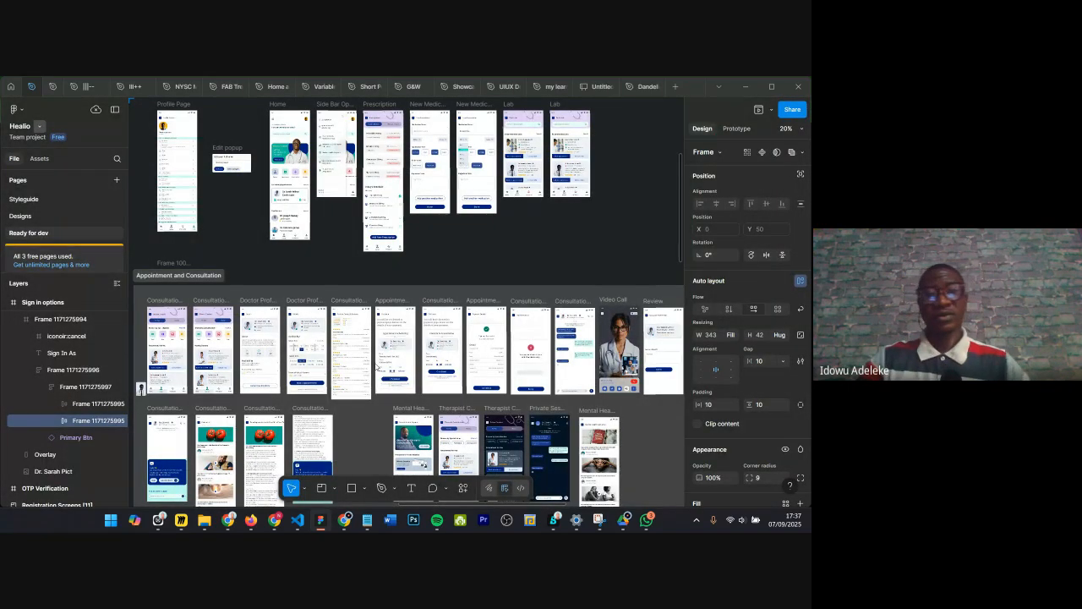
scroll(370, 293, "down", 1)
scroll(370, 293, "down", 1)
scroll(370, 293, "down", 1)
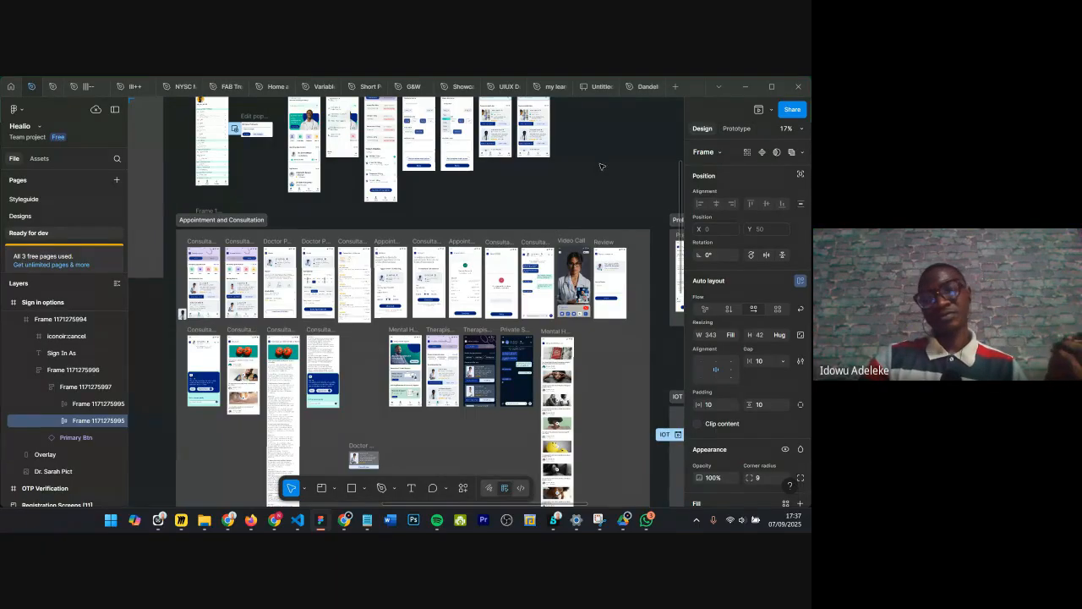
left_click(734, 131)
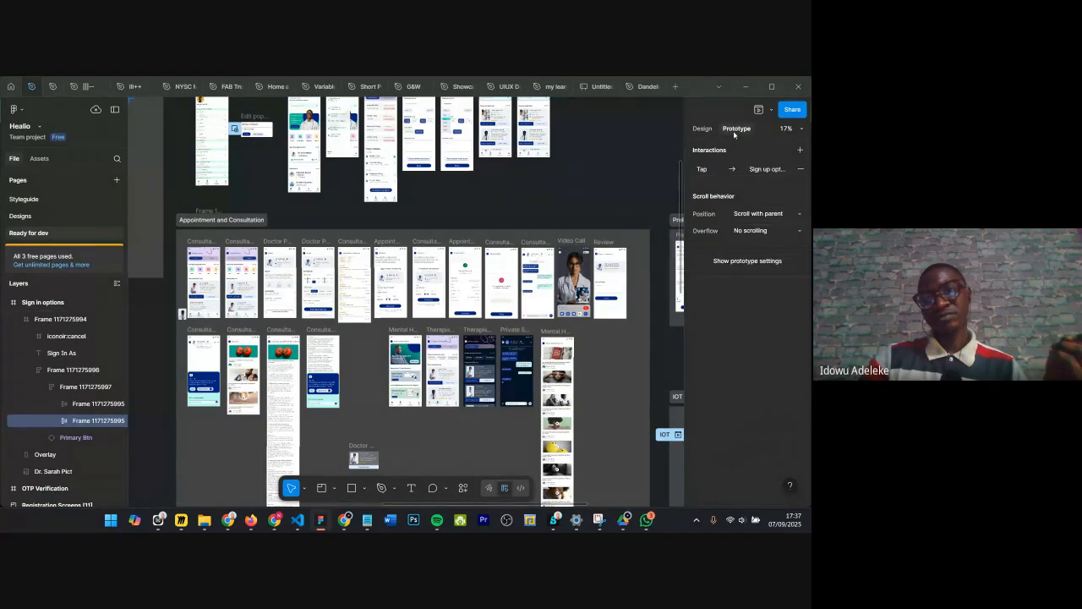
left_click(595, 168)
scroll(596, 169, "down", 1)
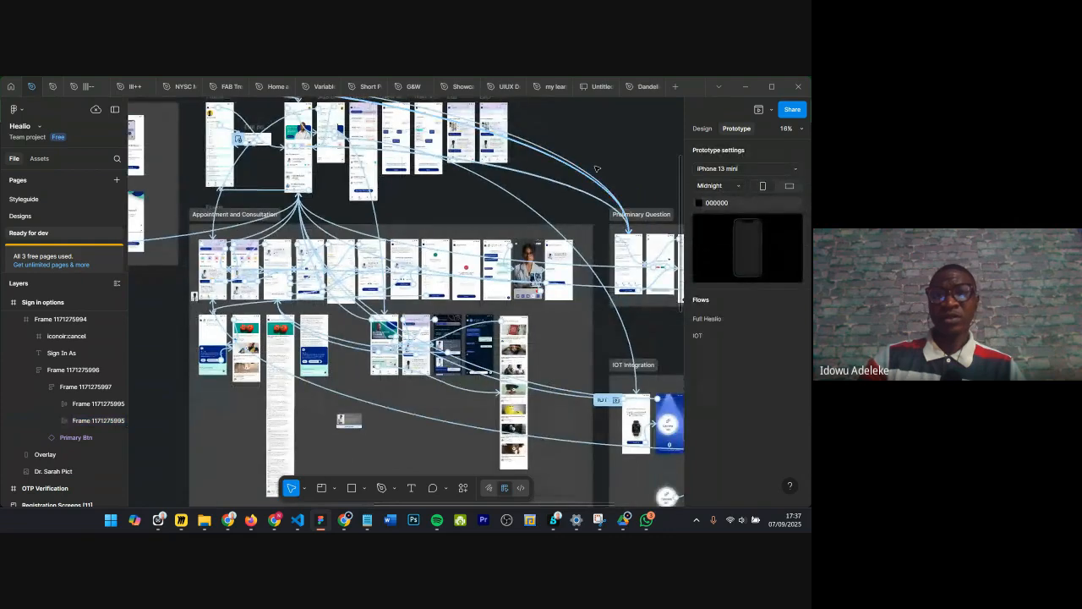
scroll(596, 169, "down", 5)
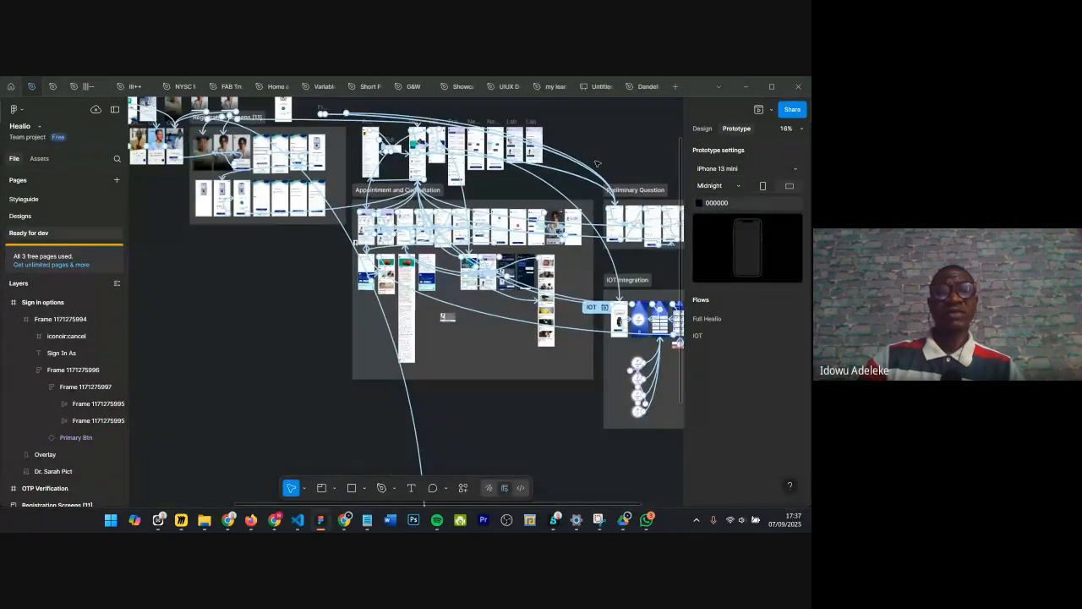
scroll(517, 244, "up", 5)
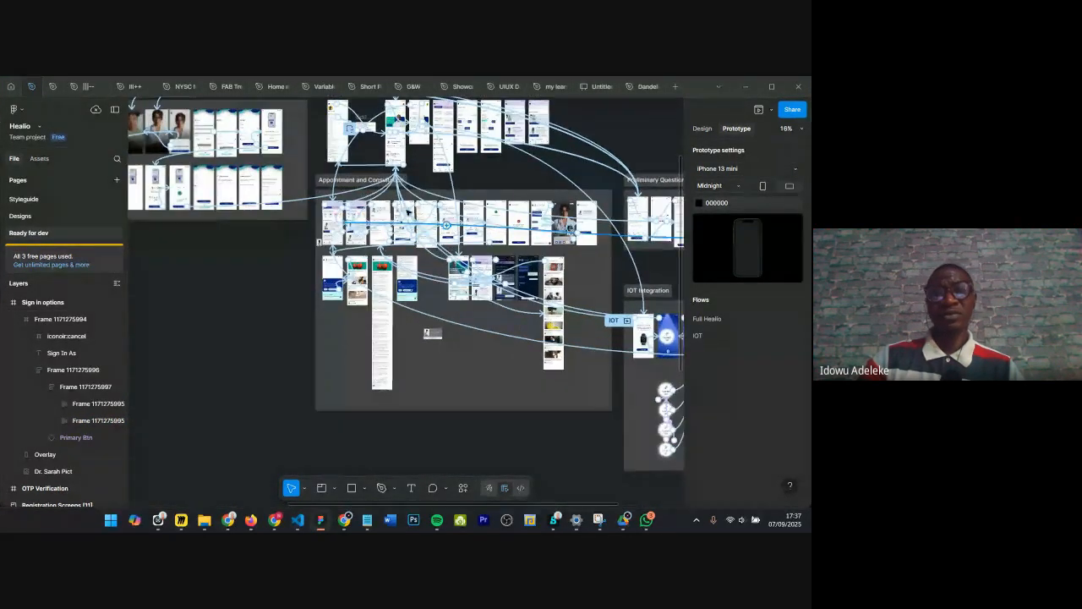
scroll(362, 195, "up", 5)
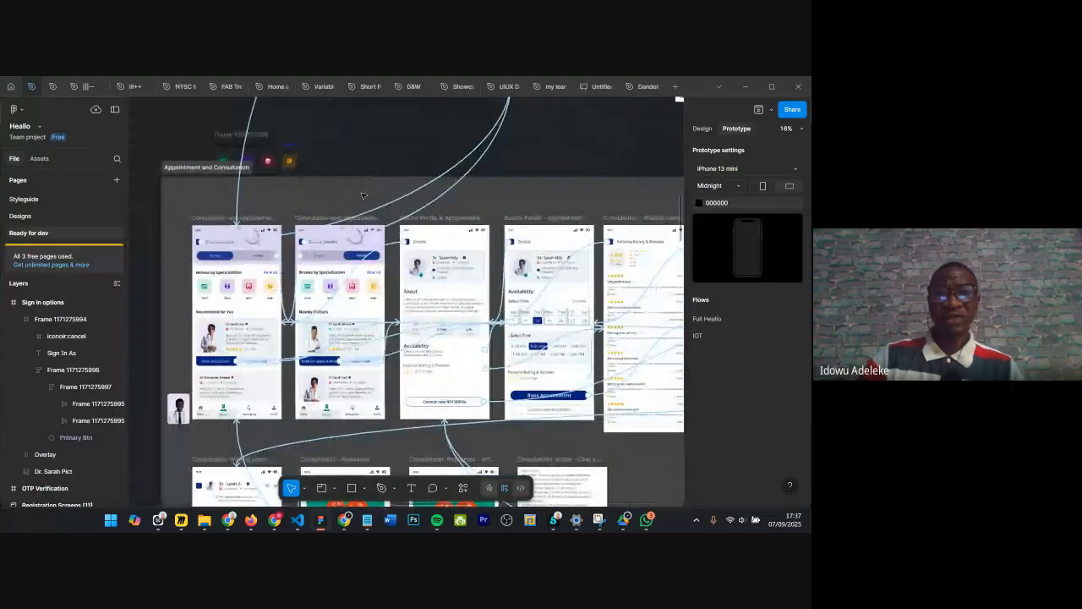
scroll(362, 195, "down", 1)
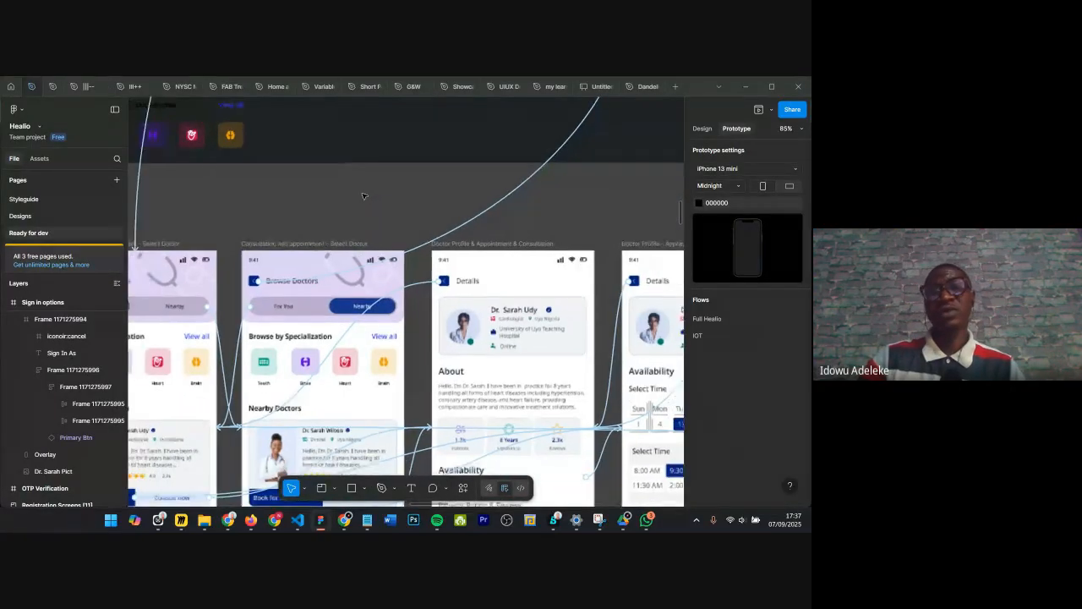
scroll(362, 197, "down", 5)
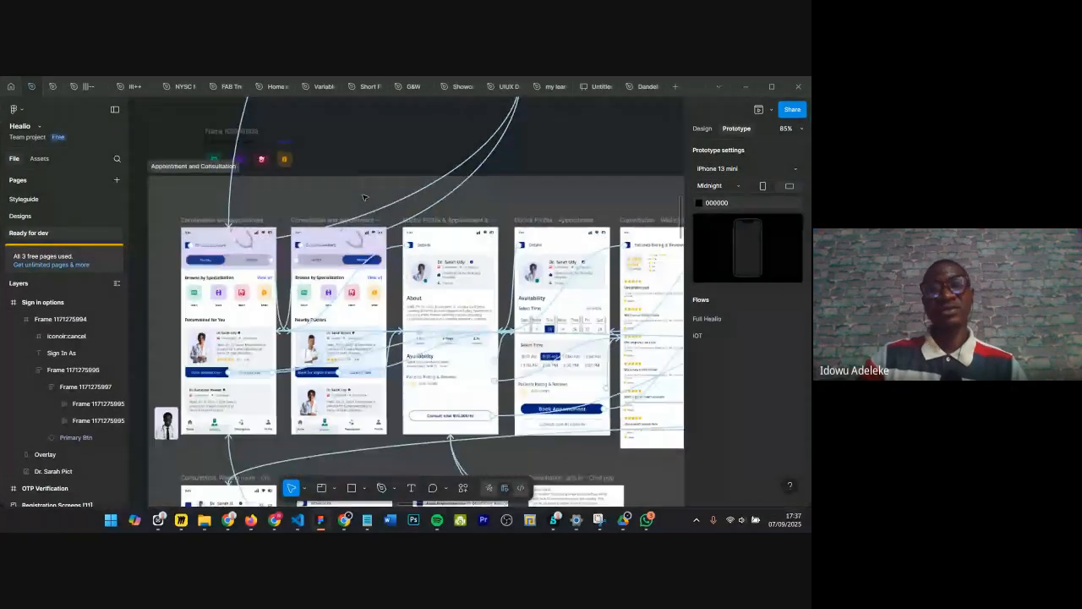
scroll(364, 197, "up", 1)
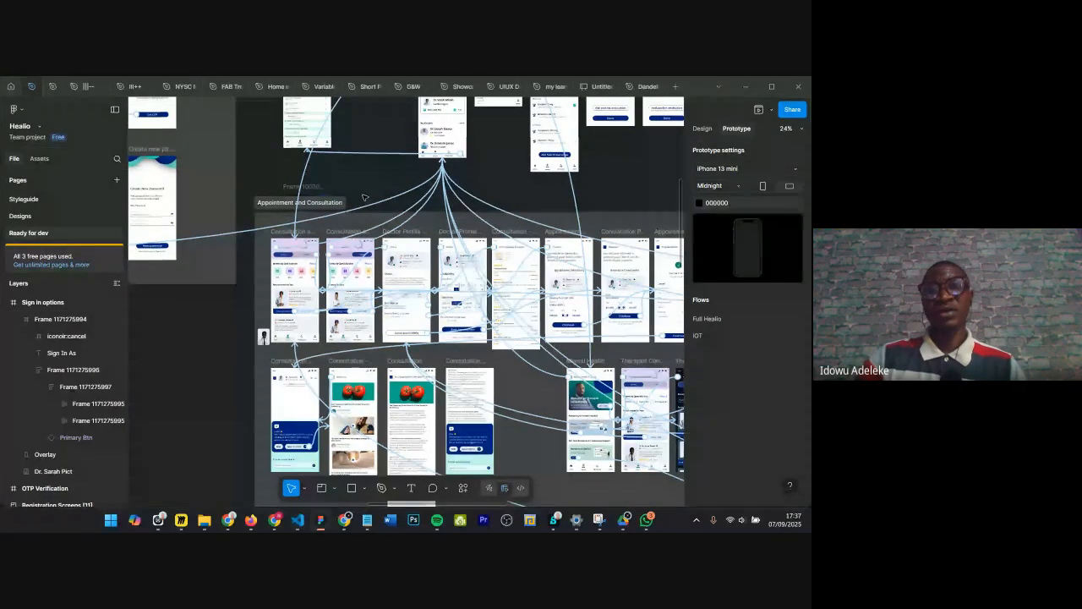
Step: Return to the UIUX Design Bootcamp file and delete both coloured frames
left_click(500, 87)
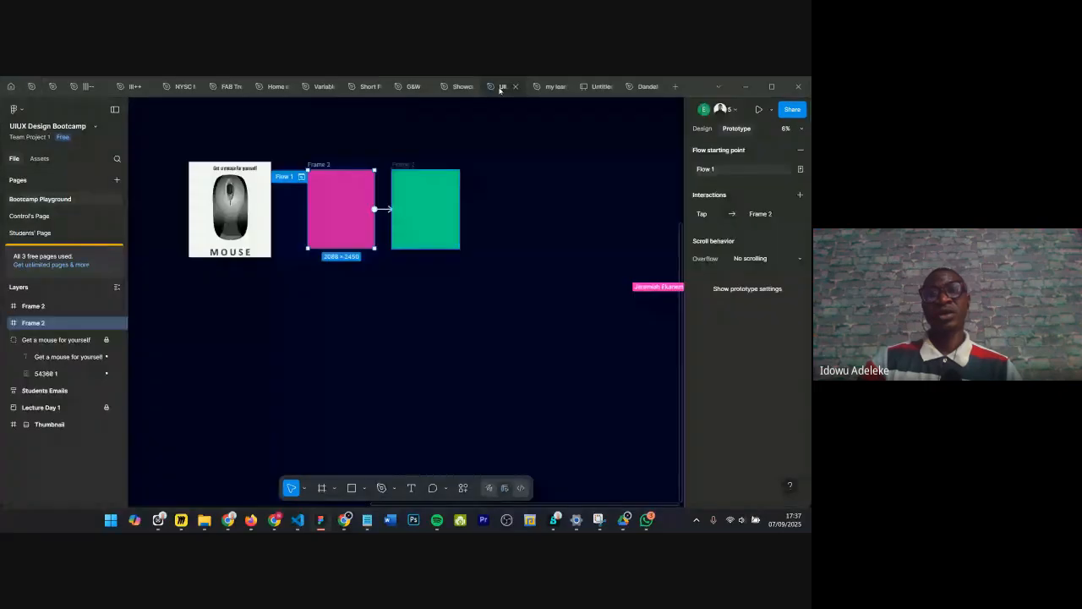
scroll(350, 269, "right", 2)
scroll(440, 255, "down", 2)
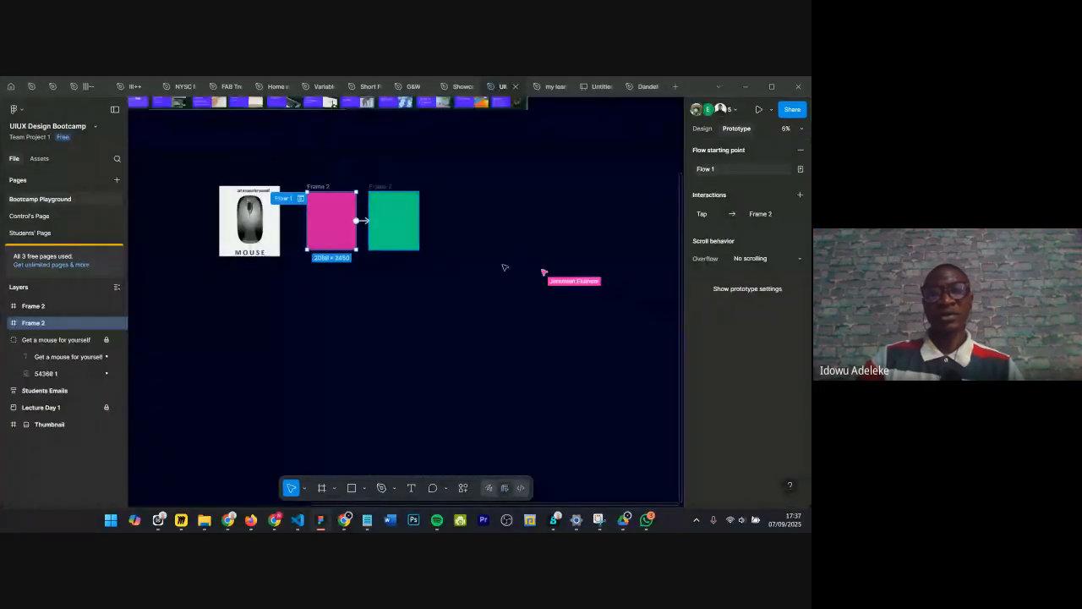
scroll(457, 245, "down", 1)
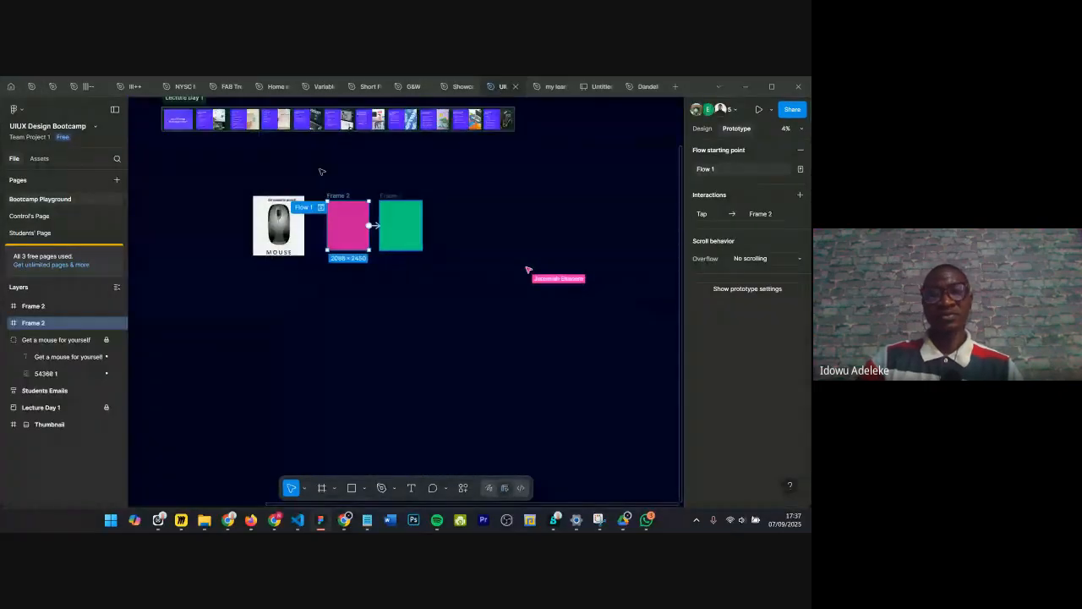
left_click_drag(321, 171, 496, 254)
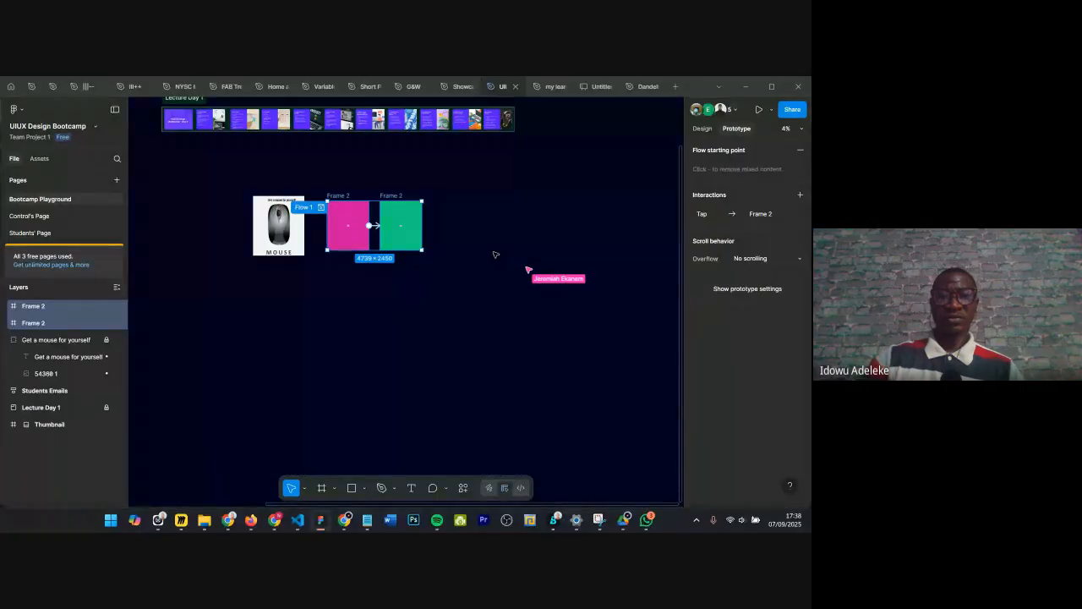
key("Delete")
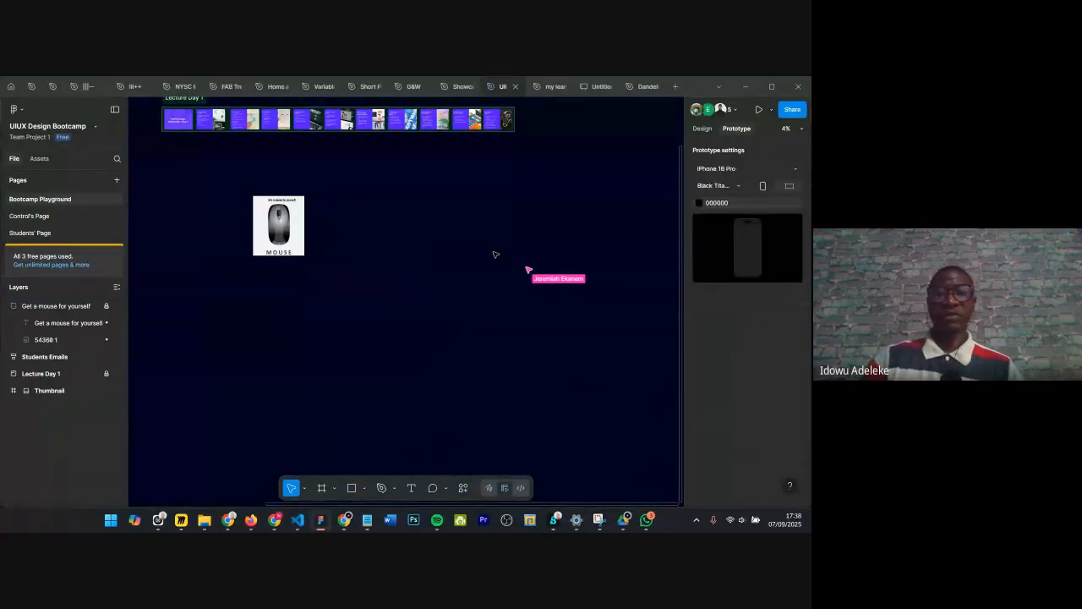
scroll(380, 227, "left", 2)
scroll(361, 208, "up", 3)
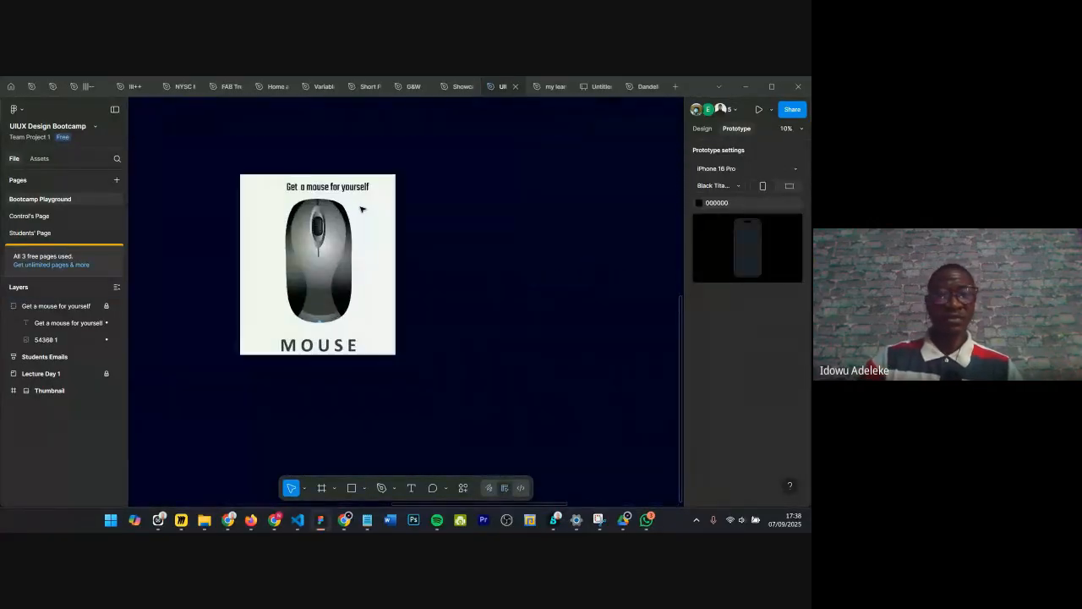
scroll(428, 202, "down", 2)
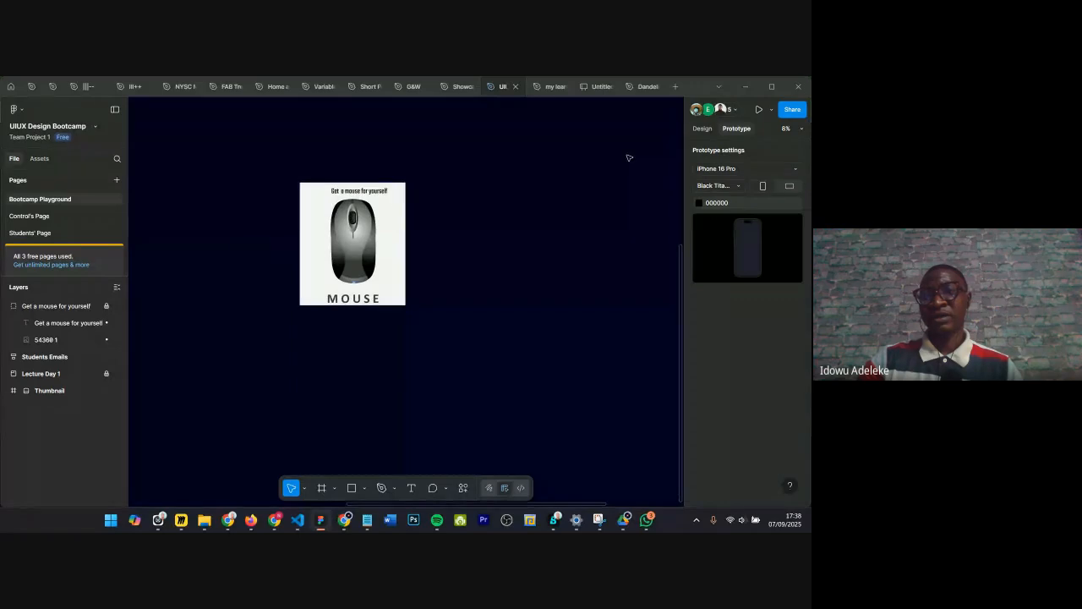
left_click(702, 128)
scroll(436, 284, "down", 1)
scroll(511, 261, "down", 2)
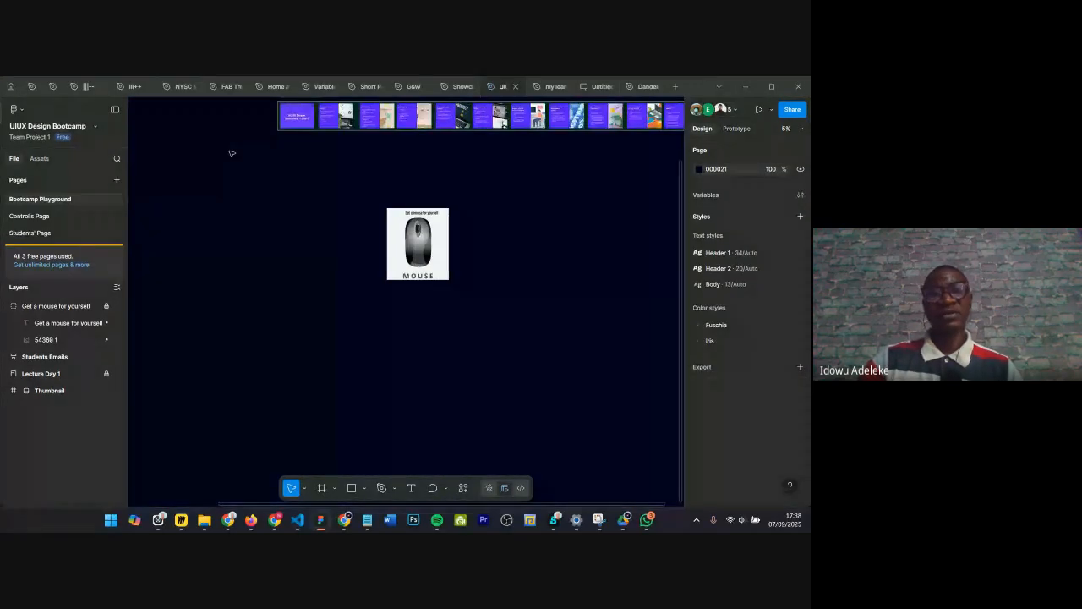
left_click_drag(188, 139, 366, 236)
scroll(309, 352, "up", 4)
scroll(194, 266, "down", 2)
scroll(203, 206, "down", 1)
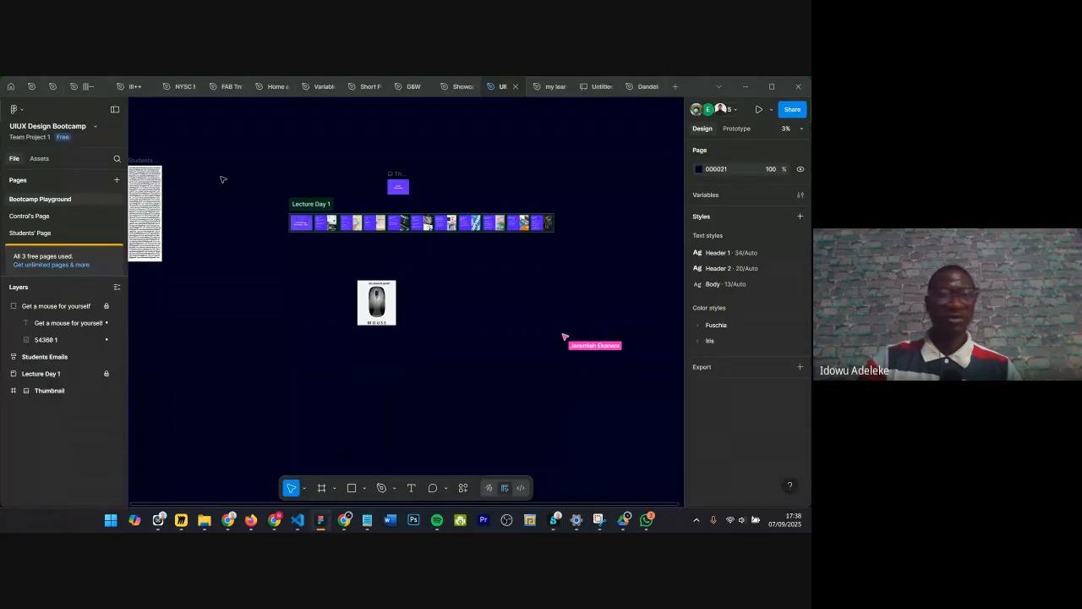
left_click_drag(237, 163, 626, 332)
left_click(440, 161)
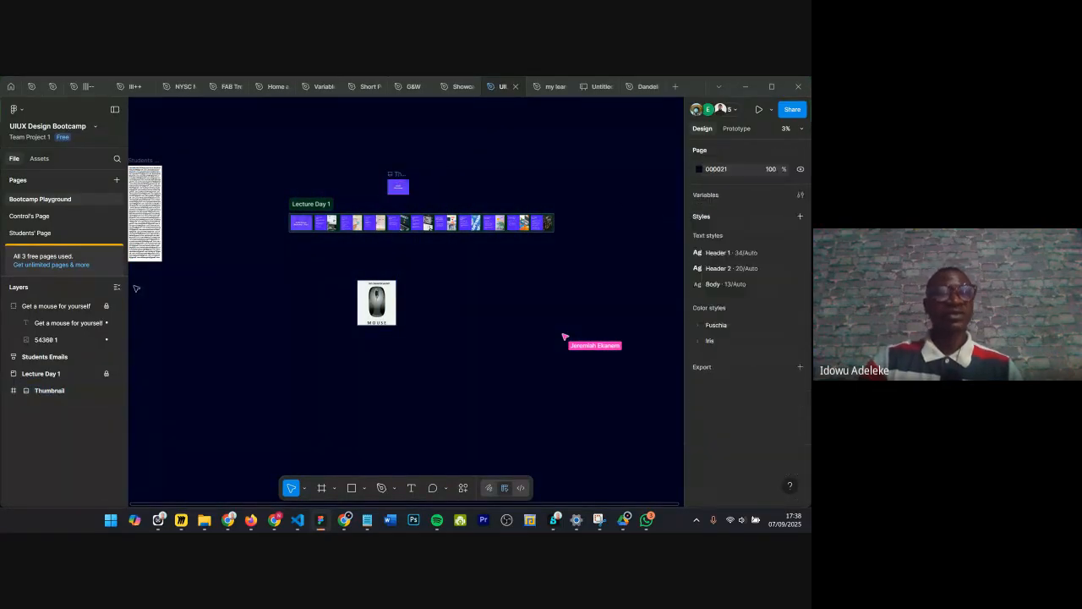
Step: Open Control's Page and delete the objects selected on its canvas
left_click(27, 220)
left_click_drag(446, 226, 544, 224)
key("Escape")
left_click_drag(287, 199, 600, 241)
key("Delete")
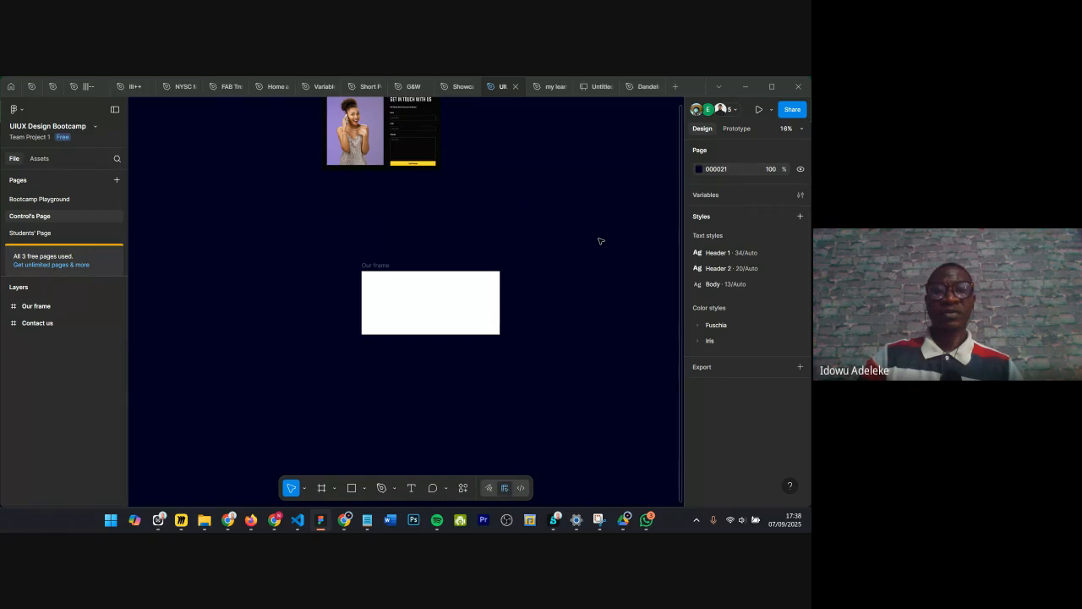
Step: Delete the frame named Our frame from Control's Page
scroll(467, 271, "up", 3)
left_click(275, 268)
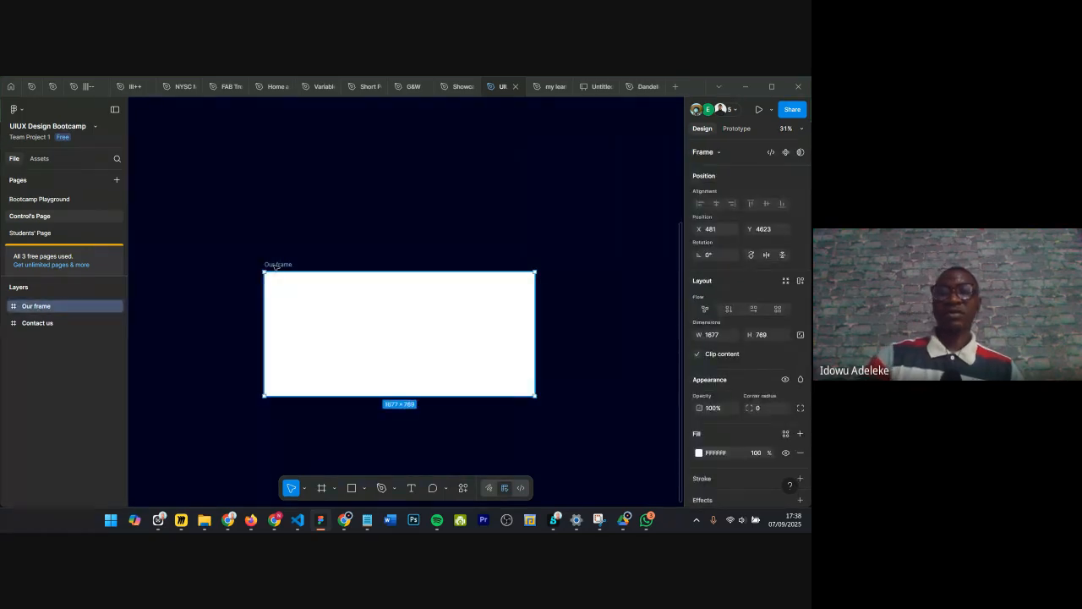
key("Delete")
Step: Draw a new frame about 5618 × 3628 below the Contact us frame
scroll(280, 270, "down", 3)
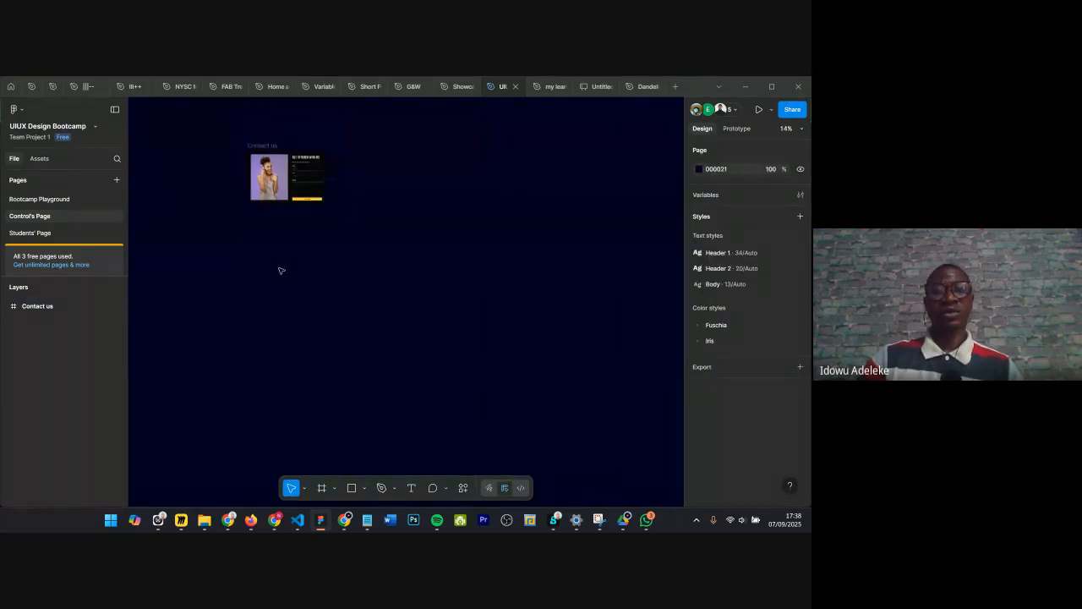
left_click(305, 489)
left_click(313, 302)
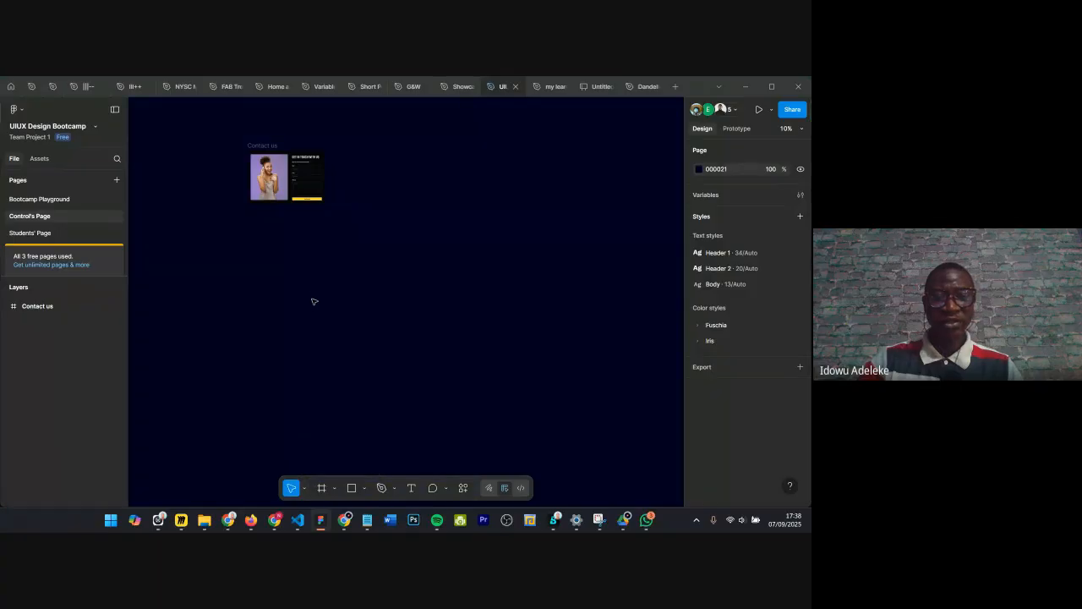
left_click(336, 493)
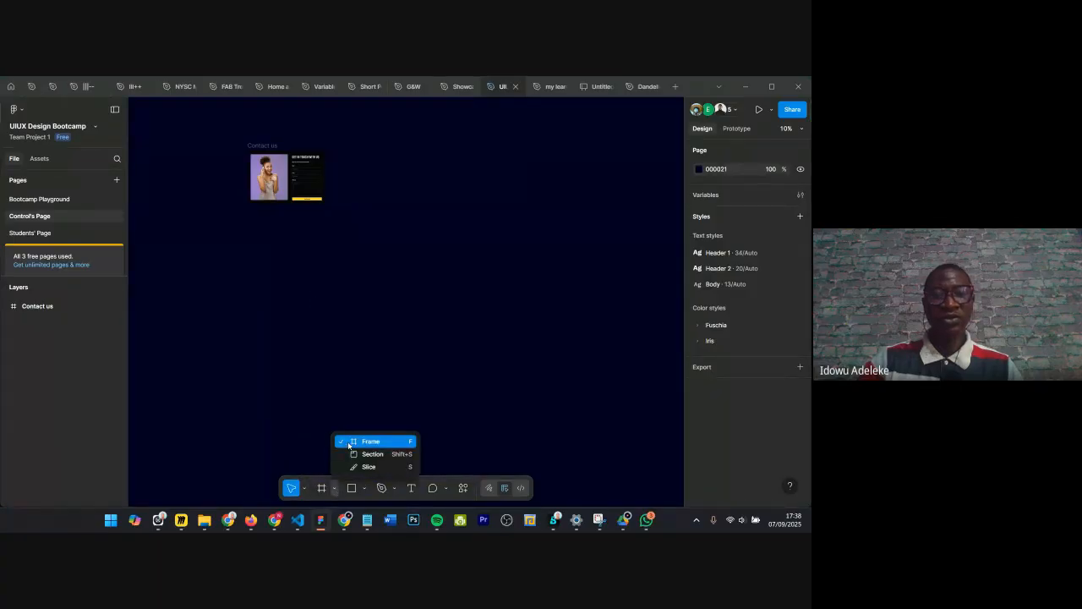
key("f")
mouse_move(260, 240)
left_mouse_down()
mouse_move(542, 400)
mouse_move(556, 430)
left_mouse_up()
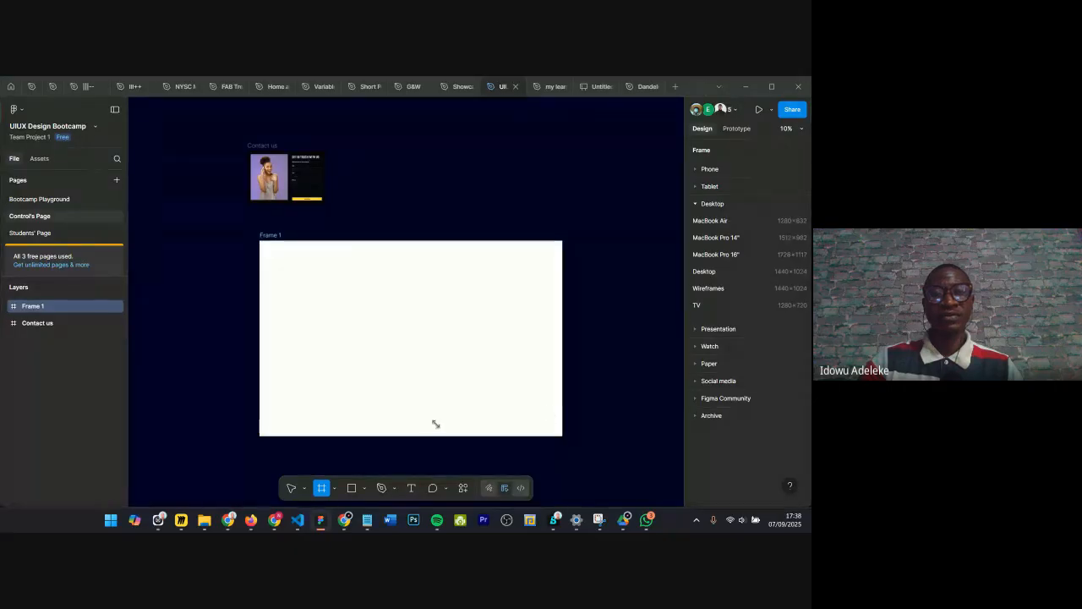
Step: Move Frame 1 up and left and set its width to 4000
scroll(437, 423, "down", 1)
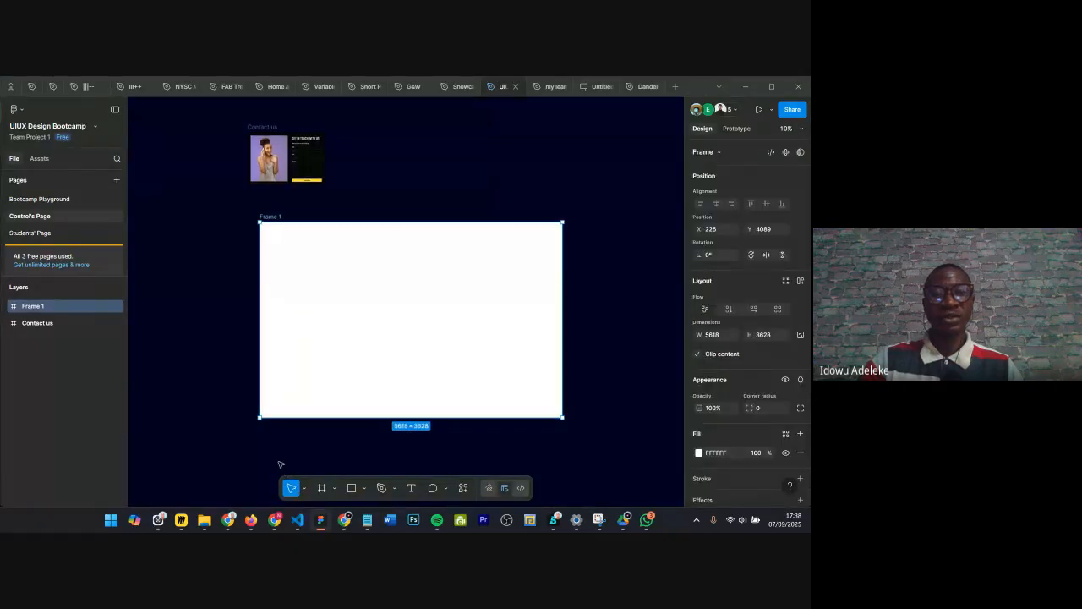
left_click_drag(350, 307, 312, 288)
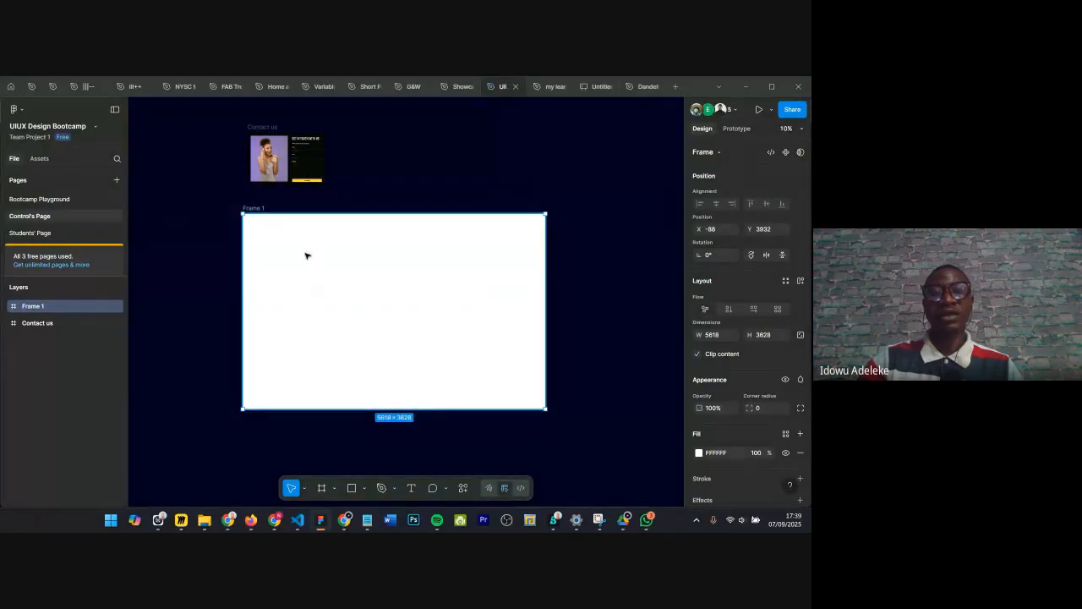
left_click_drag(304, 282, 282, 268)
scroll(282, 268, "down", 2)
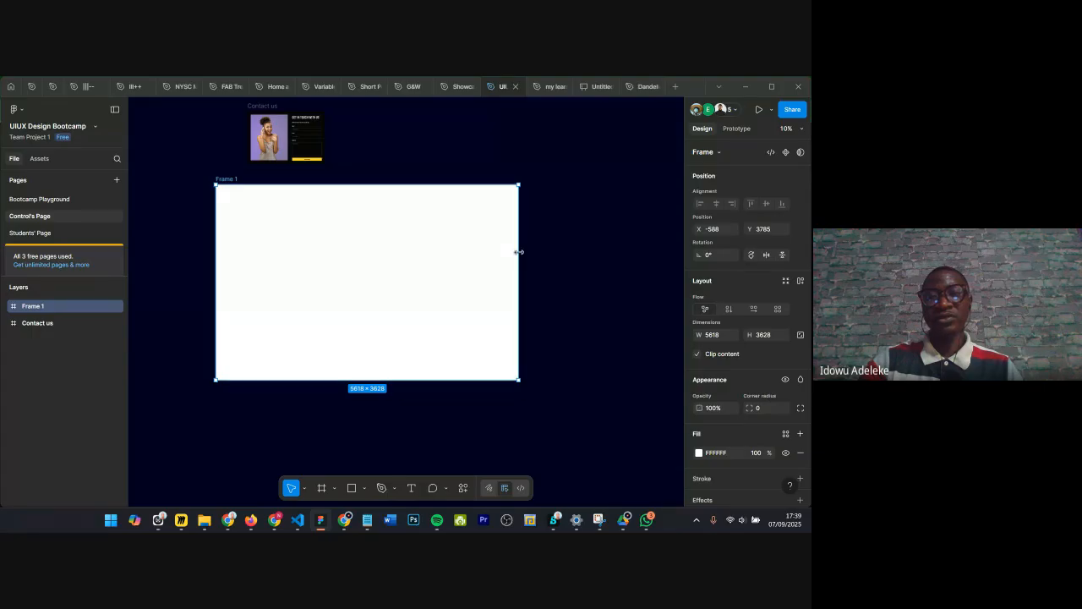
left_click_drag(519, 252, 447, 271)
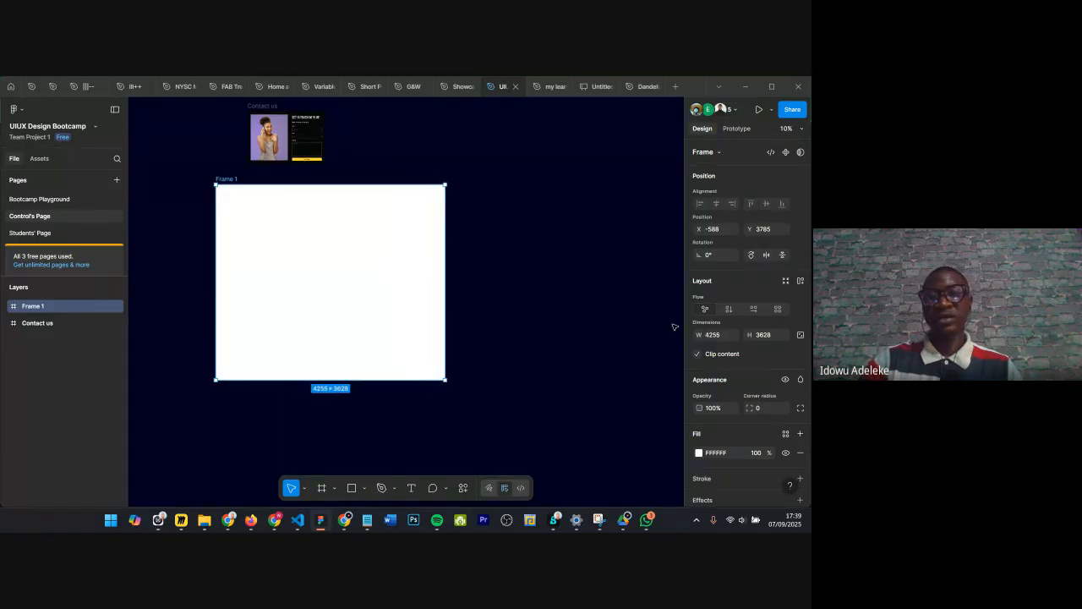
left_click_drag(457, 283, 484, 292)
left_click(722, 339)
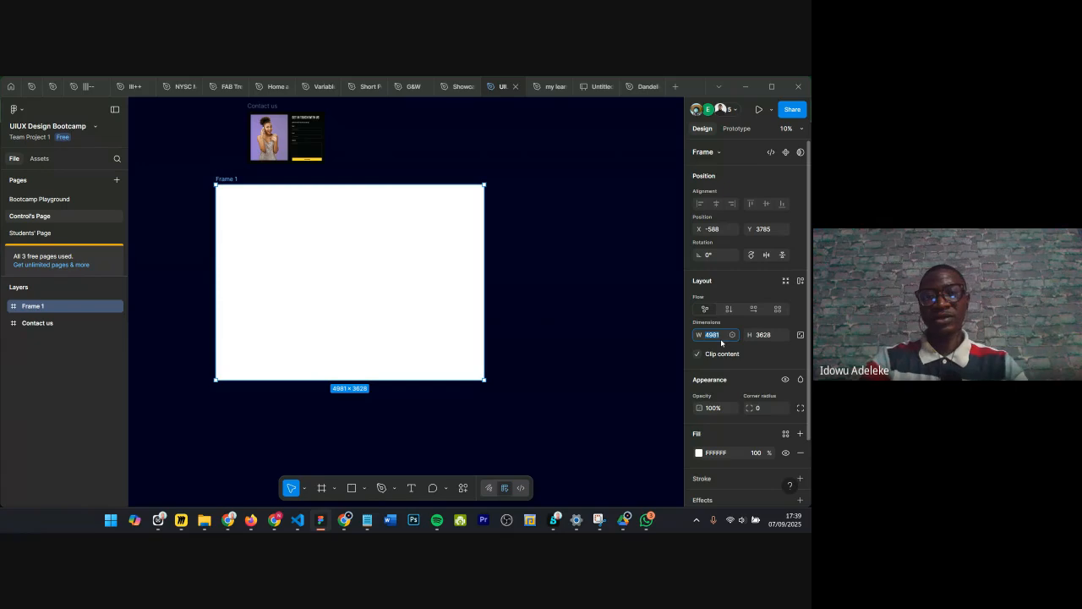
type("400")
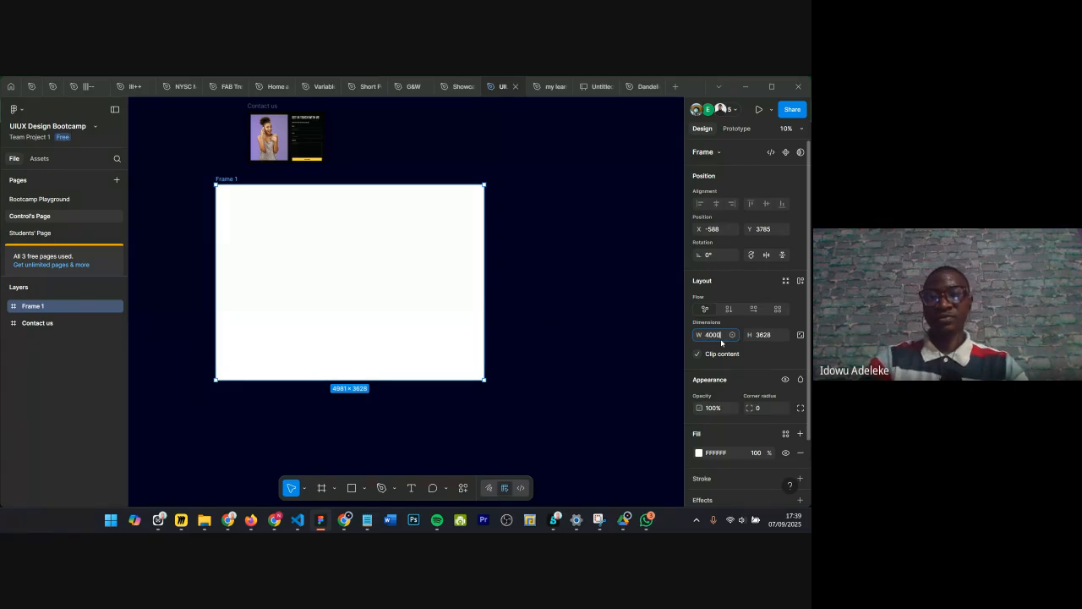
type("0")
key("Return")
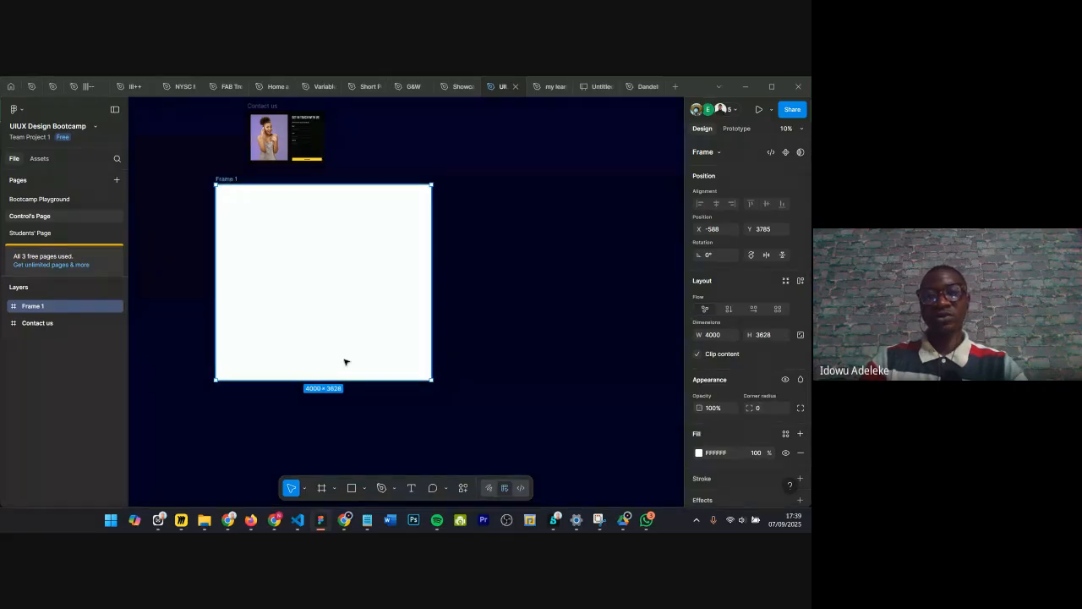
Step: Set Frame 1's height to 2000
left_click_drag(297, 427, 377, 406)
left_click(763, 335)
type("20")
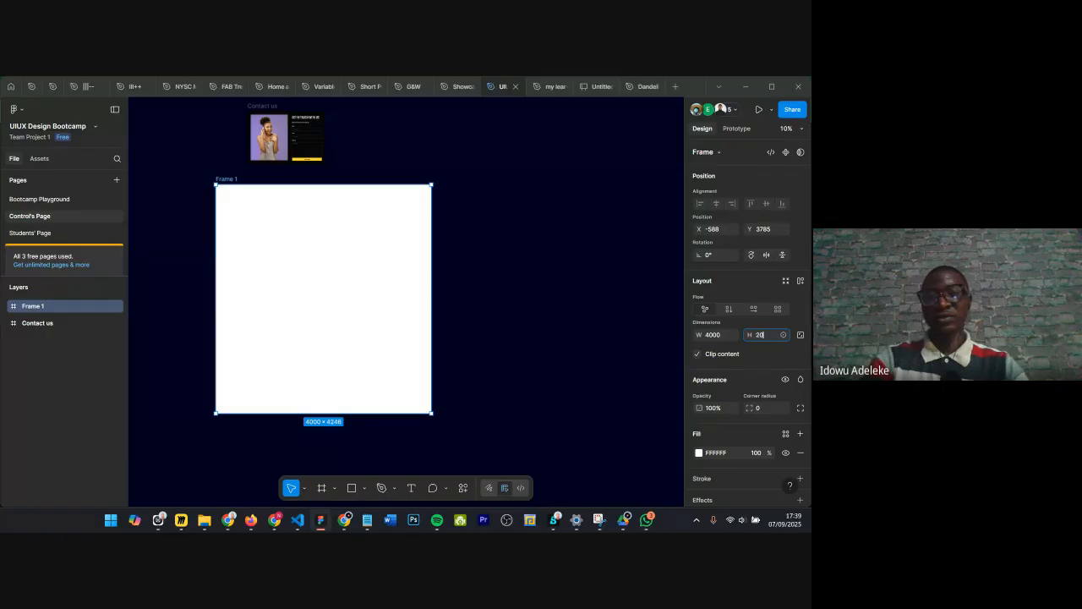
type("00")
key("Return")
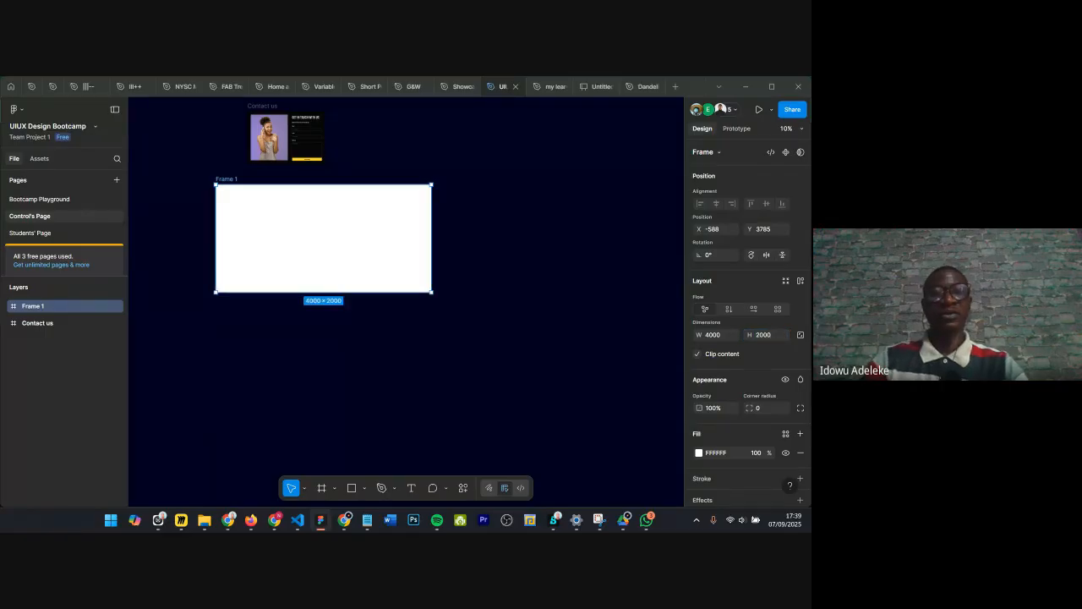
Step: Move Frame 1 down and to the right, below the Contact us frame
scroll(311, 253, "left", 1)
scroll(311, 253, "left", 1)
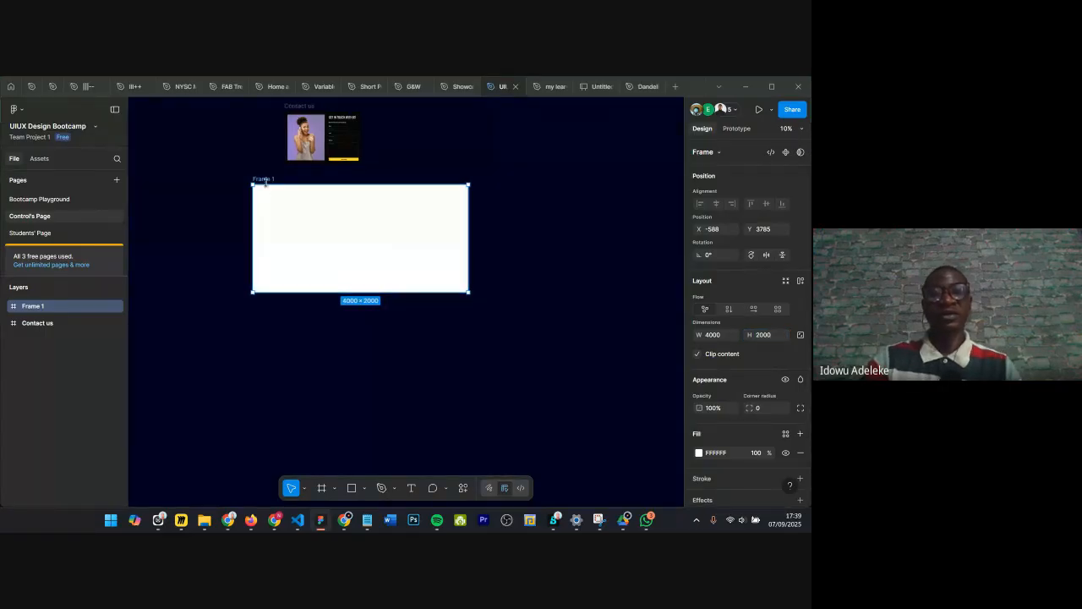
left_click_drag(267, 221, 324, 250)
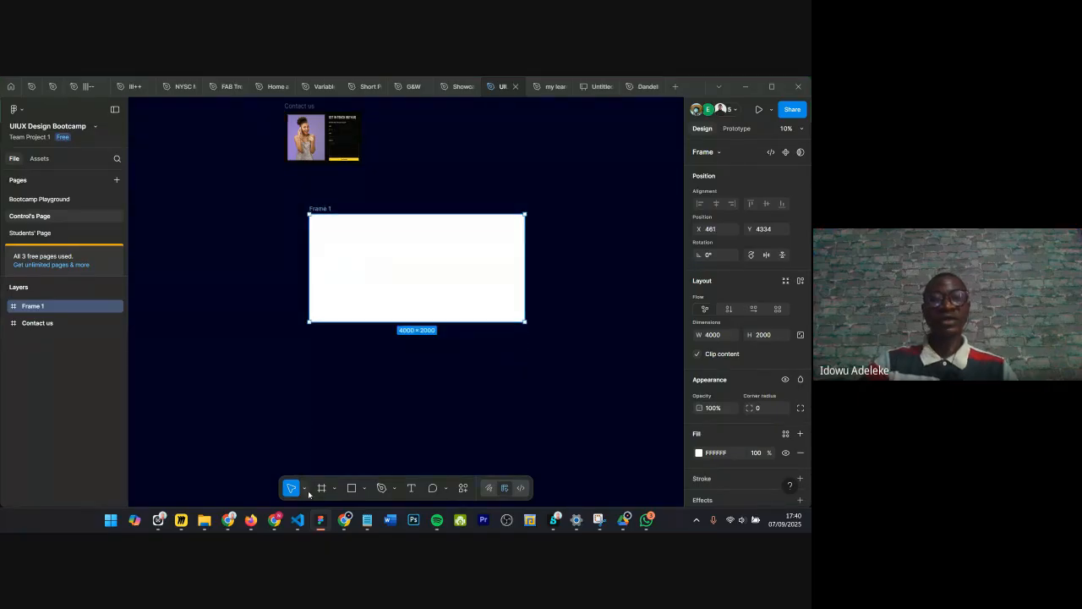
Step: Demonstrate the Hand and Scale tools by panning and zooming around Frame 1
left_click(304, 489)
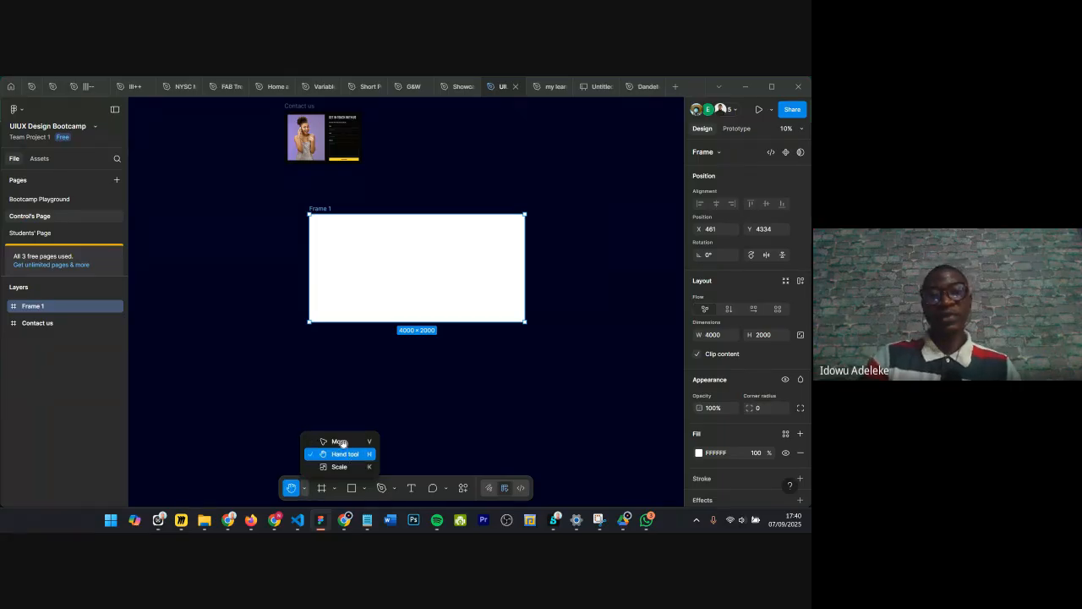
left_click(342, 448)
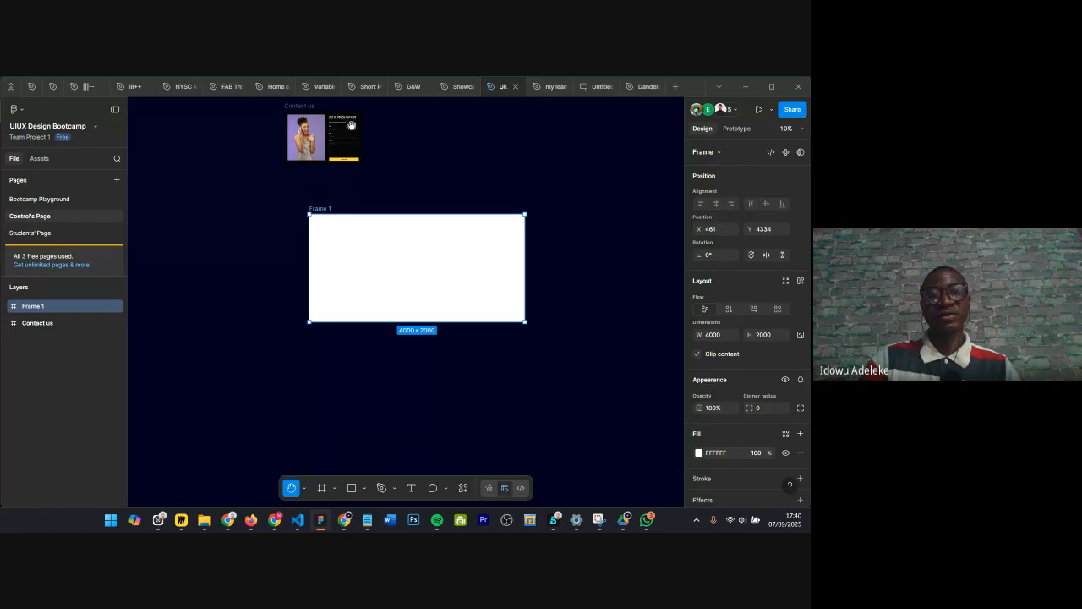
scroll(363, 246, "up", 2)
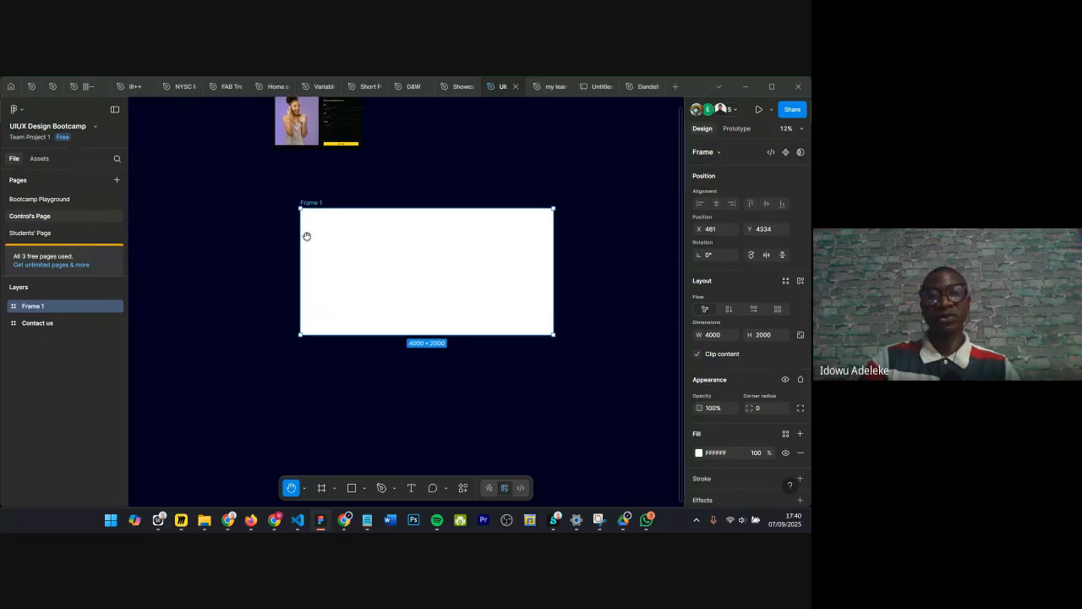
left_click_drag(222, 150, 191, 203)
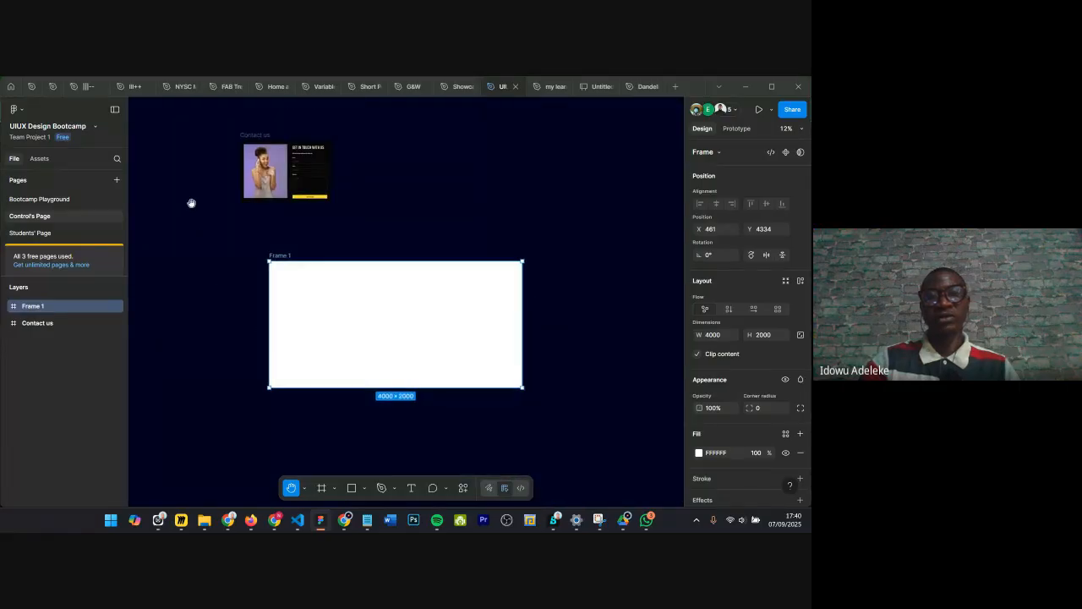
left_click_drag(556, 183, 582, 323)
left_click_drag(302, 210, 428, 290)
left_click_drag(232, 207, 299, 172)
left_click_drag(302, 271, 223, 242)
left_click_drag(469, 246, 439, 276)
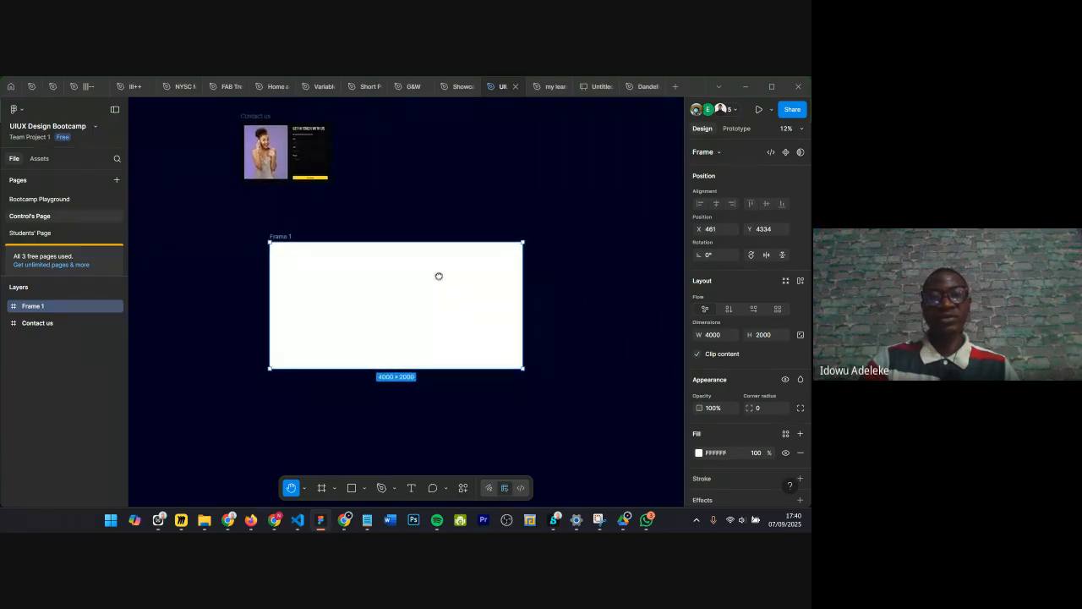
left_click(305, 490)
left_click(338, 467)
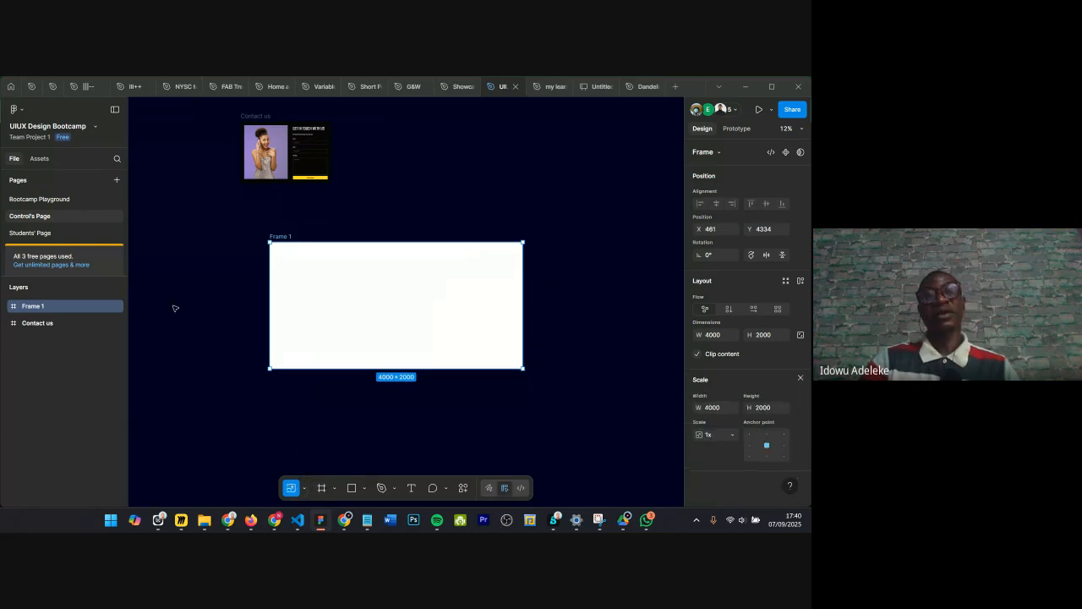
scroll(298, 261, "up", 3)
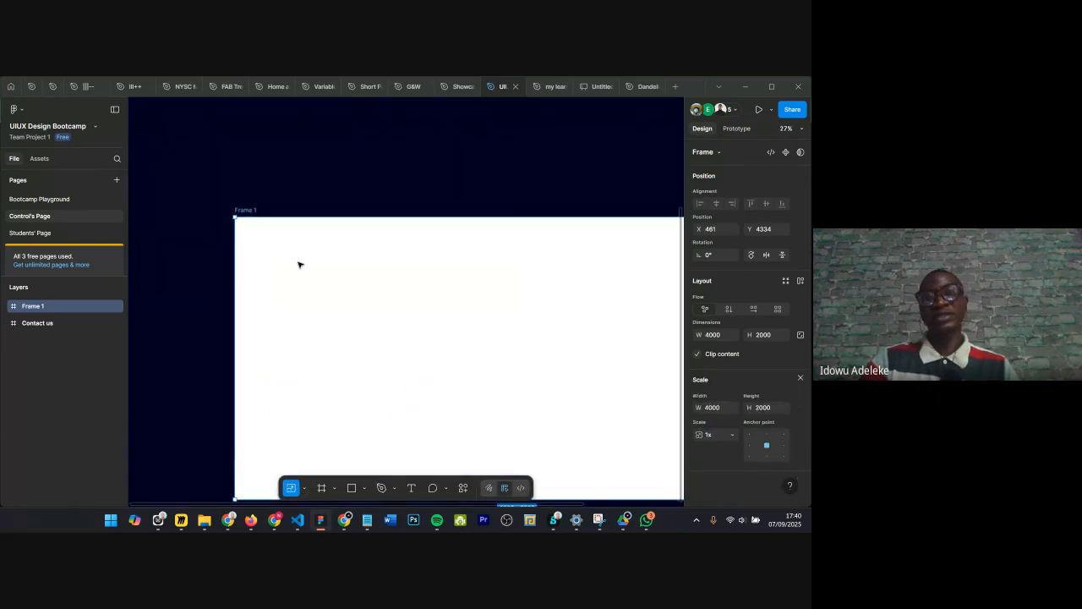
scroll(293, 277, "down", 2)
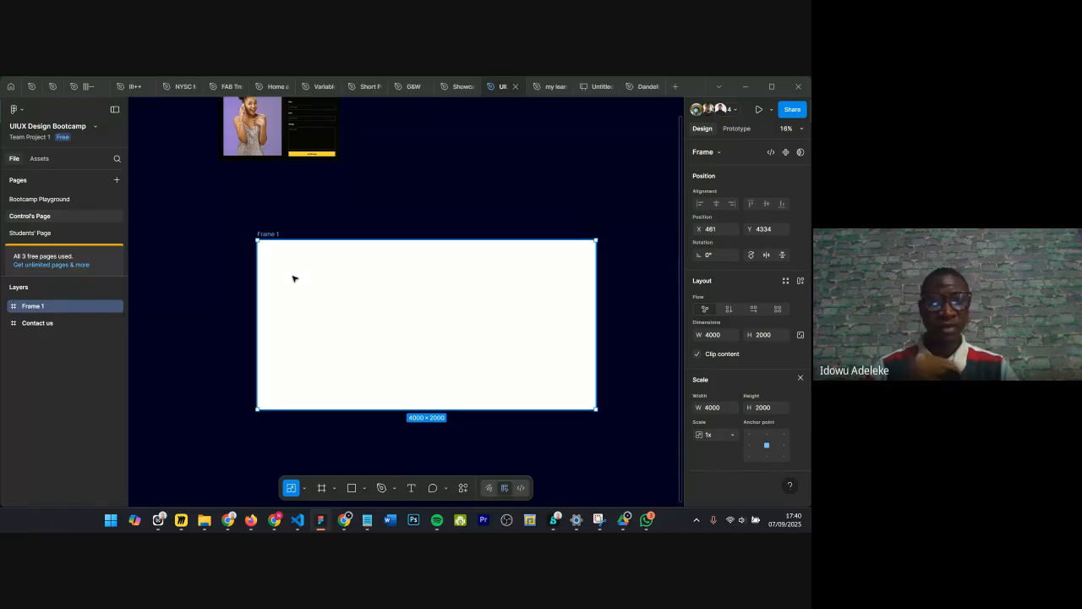
Step: Draw a rectangle about 1206 × 1049 inside Frame 1 and duplicate it into a row of three
key("r")
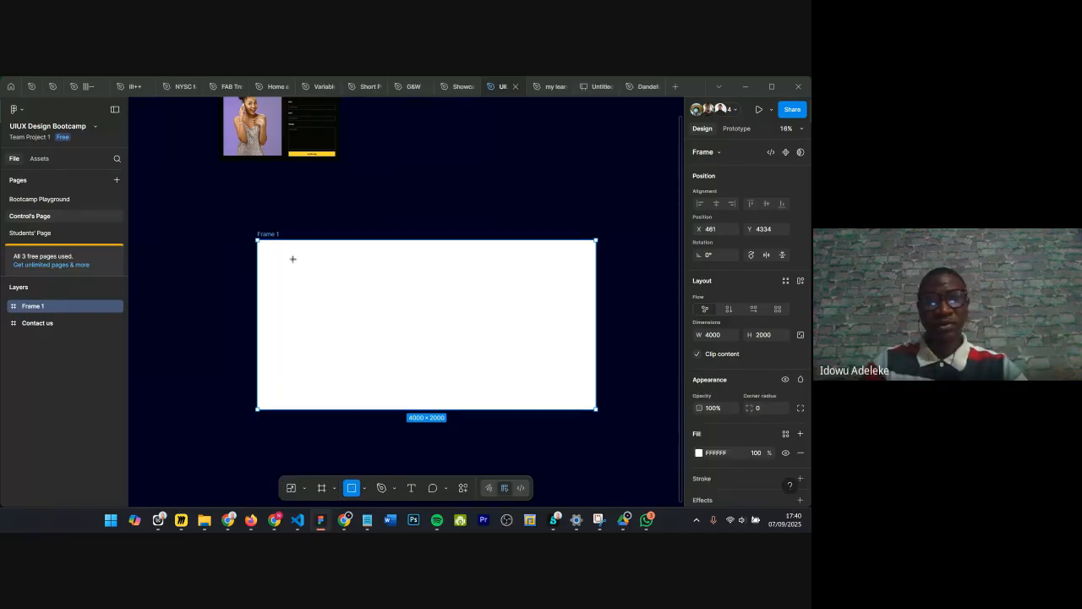
left_click_drag(292, 259, 395, 347)
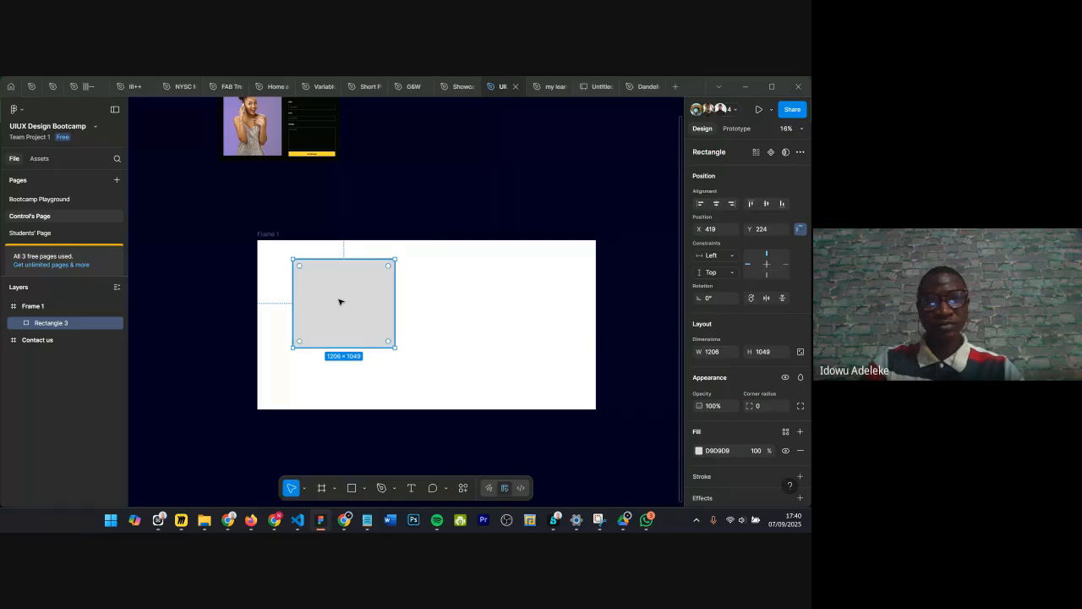
left_click_drag(397, 304, 483, 295)
scroll(373, 306, "right", 1)
left_click(314, 308)
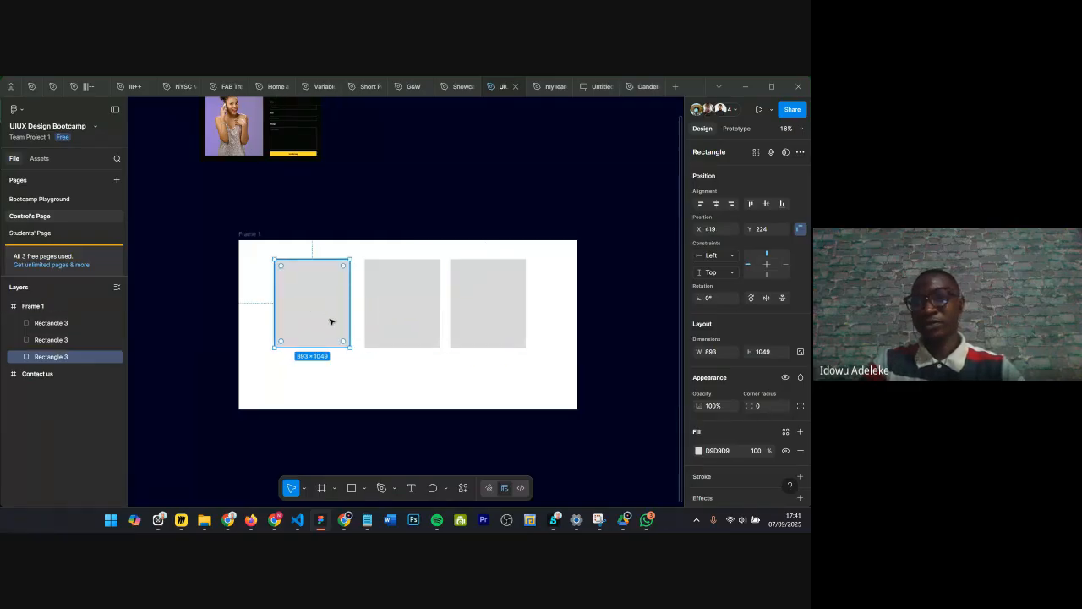
Step: Set the first rectangle's width to 800 and height to 1000
left_click(713, 353)
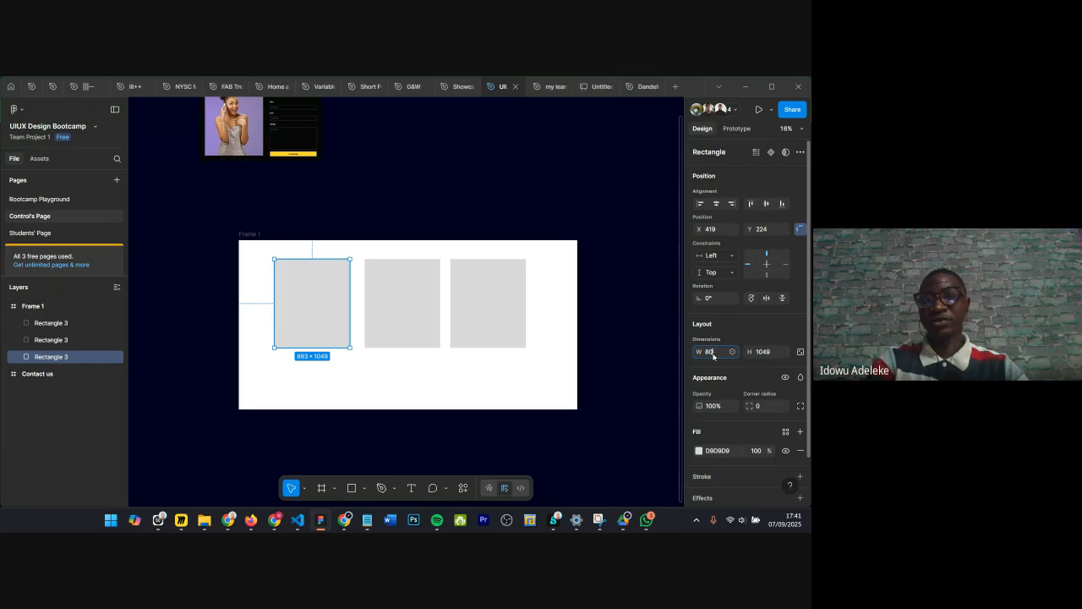
type("800")
key("Return")
left_click(419, 334)
left_click(338, 332)
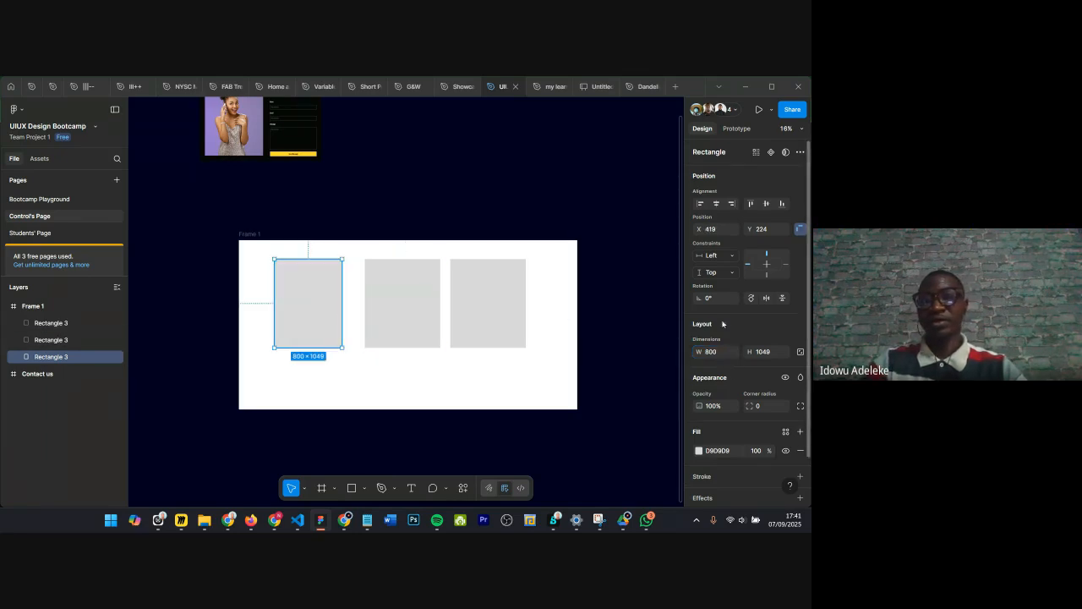
left_click(763, 359)
type("1000")
key("Return")
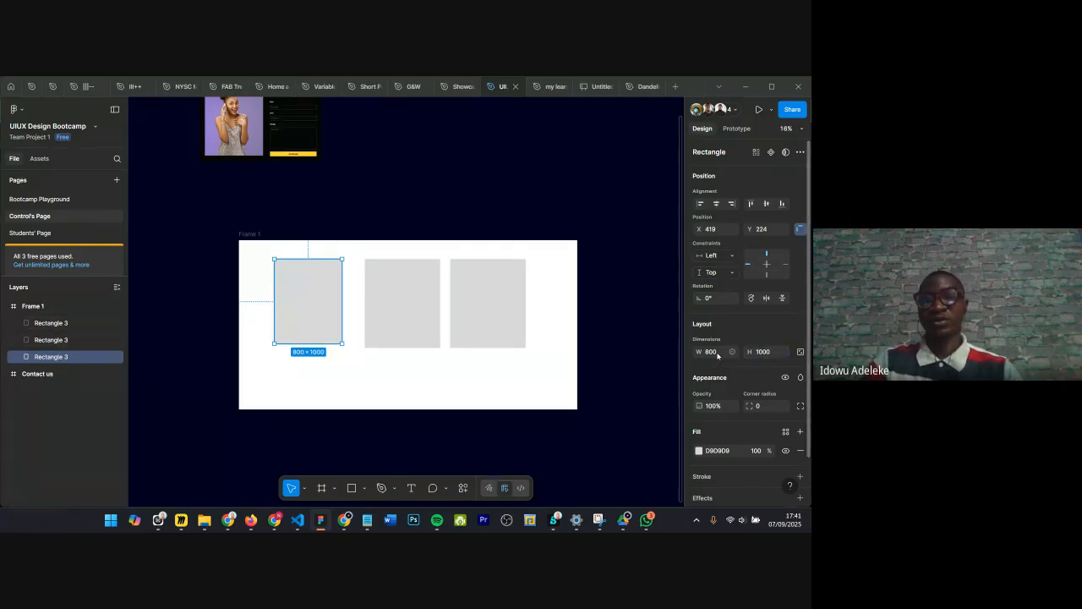
Step: Delete the other two rectangles
left_click_drag(406, 296, 416, 305)
left_click(490, 303, "shift")
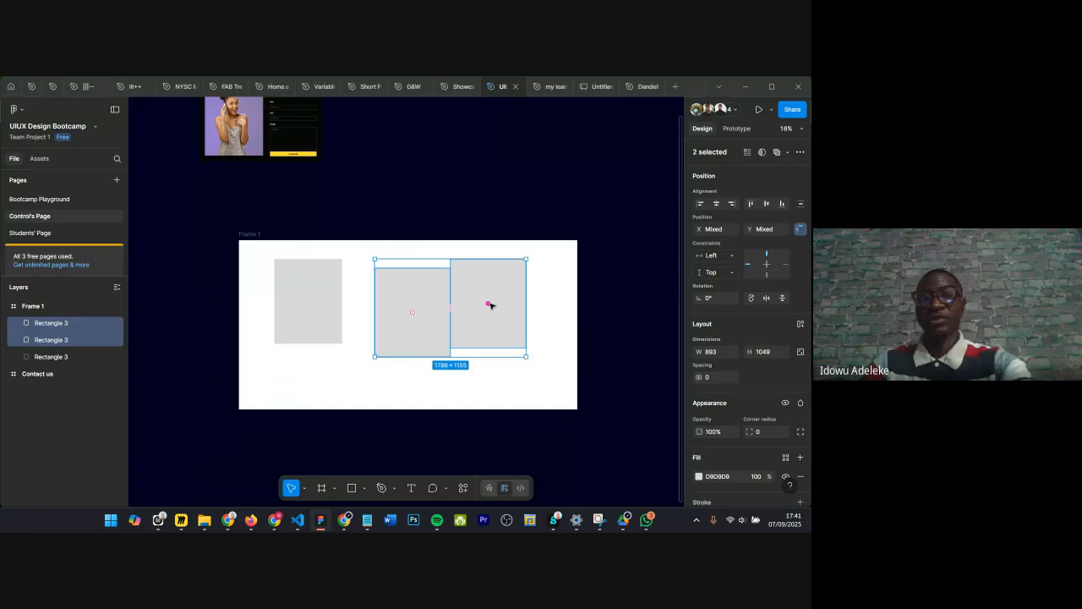
key("Delete")
Step: Change the remaining rectangle's fill to blue 1F75D1 with the colour picker
left_click(336, 297)
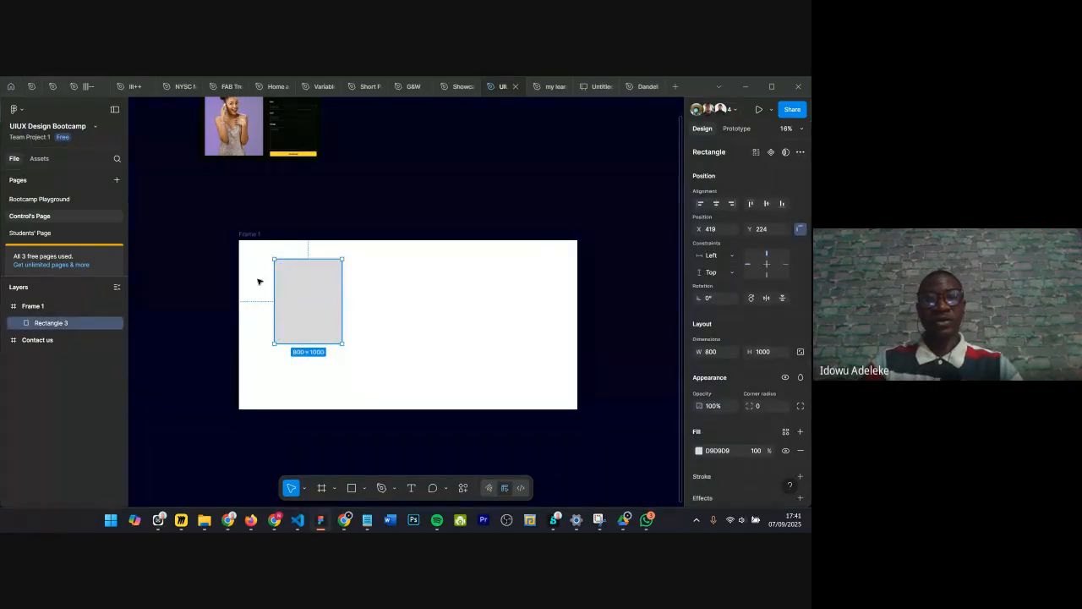
key("Escape")
scroll(318, 276, "up", 2)
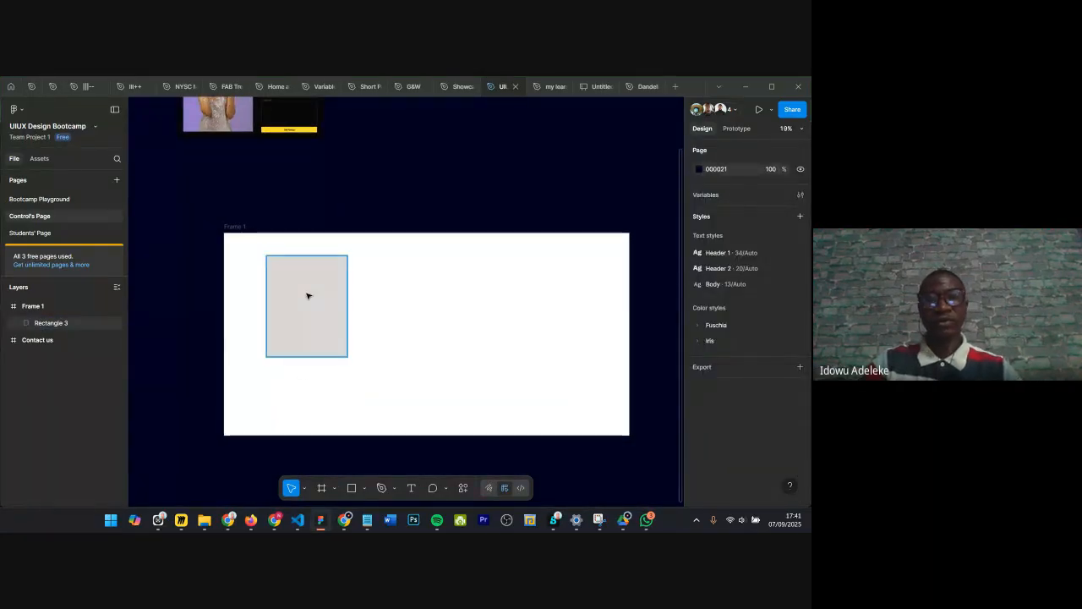
left_click(306, 293)
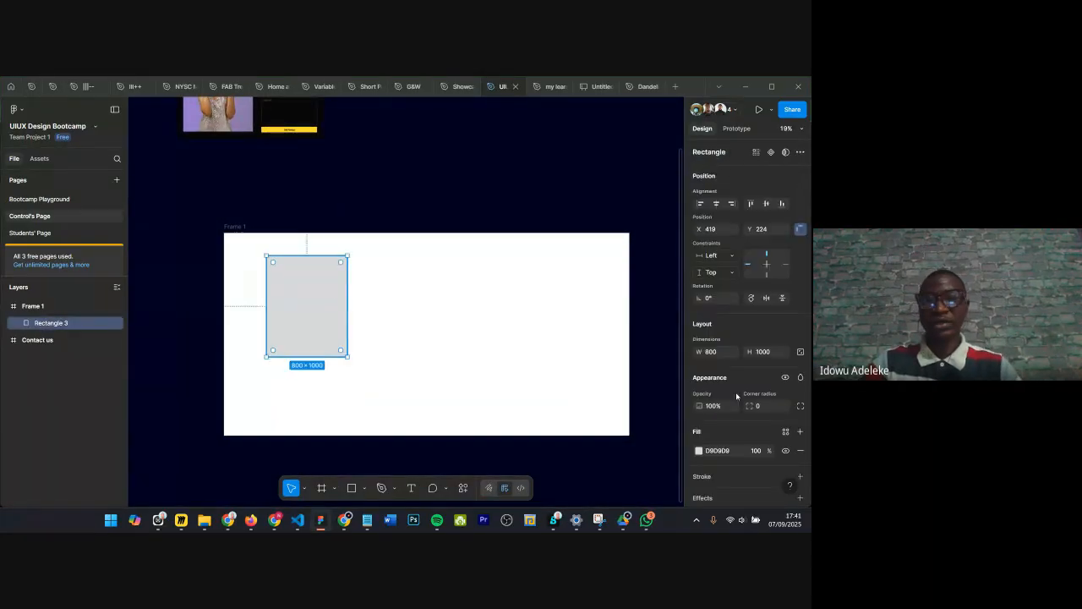
left_click(699, 451)
left_click_drag(620, 348, 660, 310)
left_click(649, 412)
left_click(638, 412)
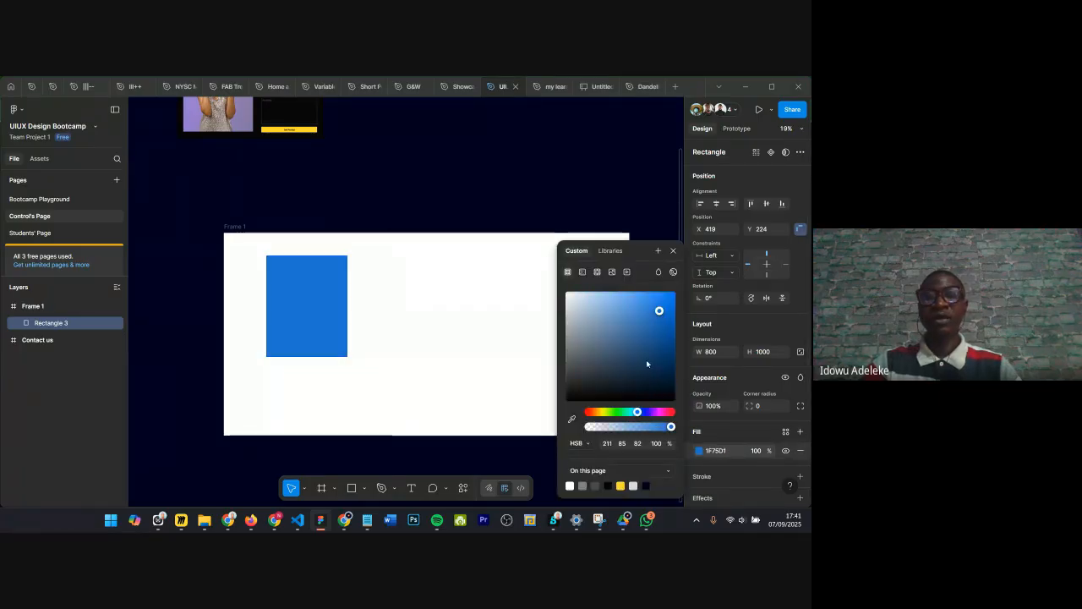
Step: Rename Frame 1 as "Our Frame"
left_click(673, 252)
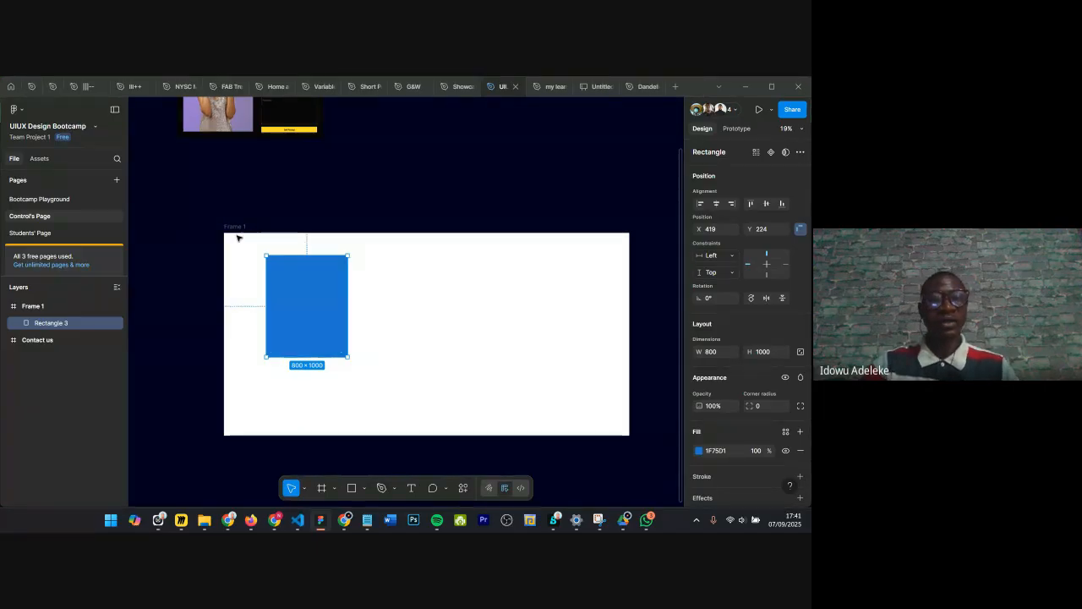
left_click(312, 247)
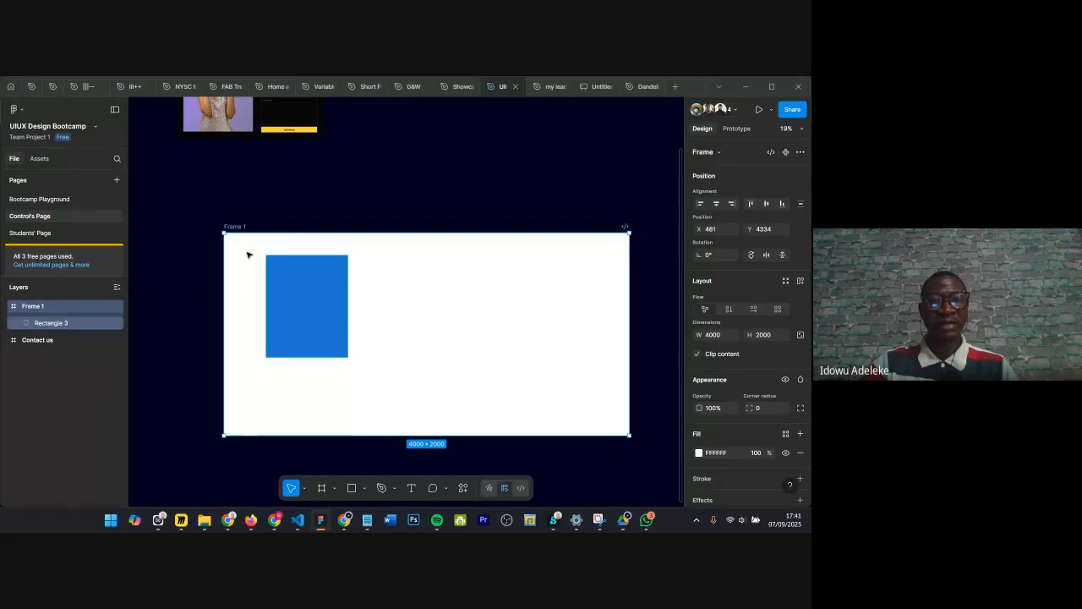
double_click(53, 307)
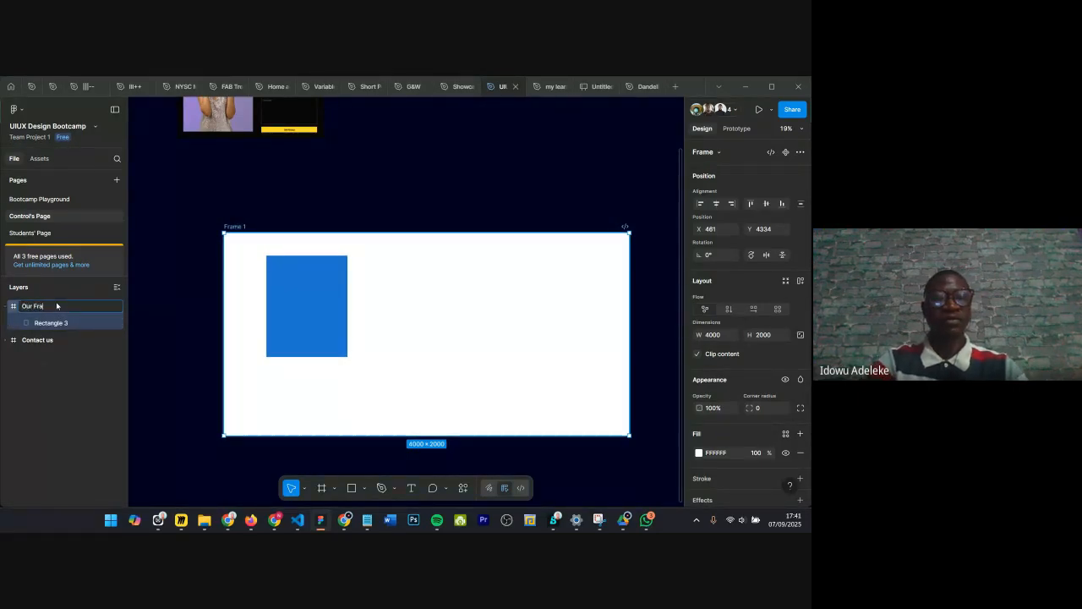
key("Return")
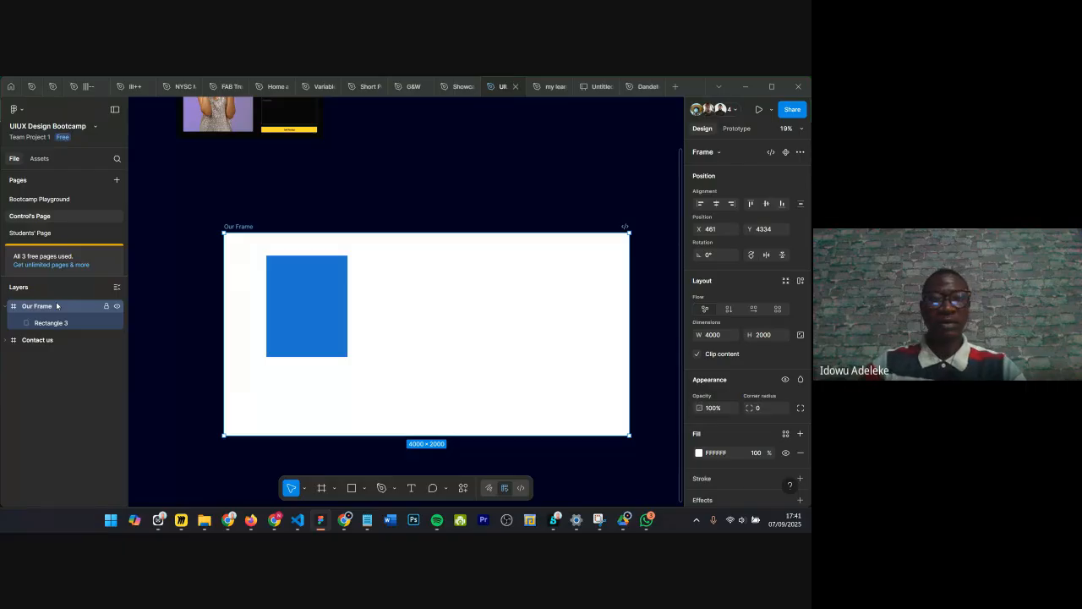
Step: Rename the blue rectangle layer as "Our Rect"
left_click(62, 323)
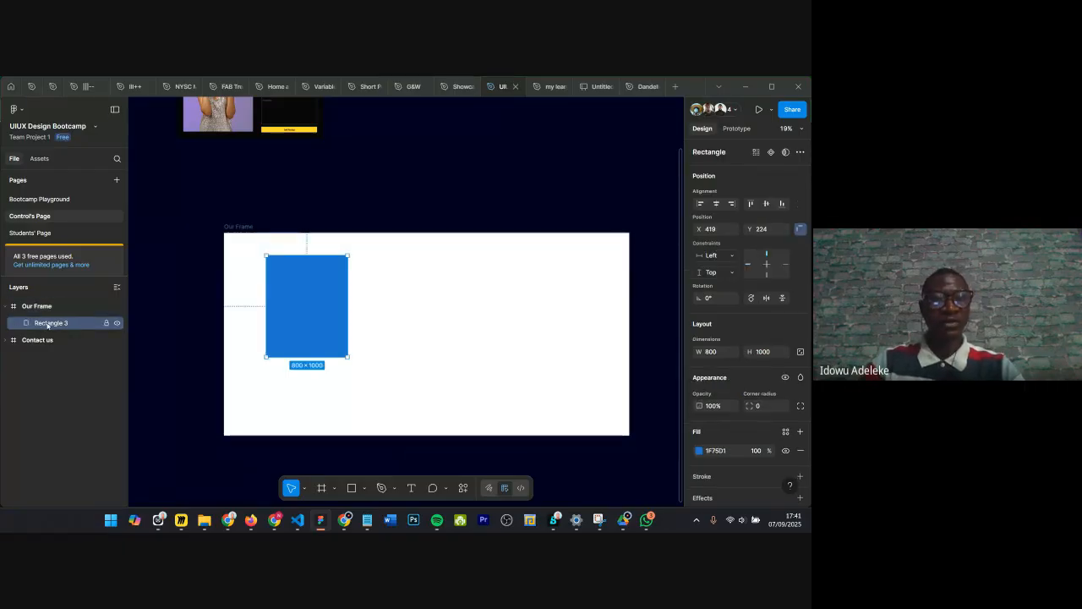
double_click(60, 323)
type("Our Reac")
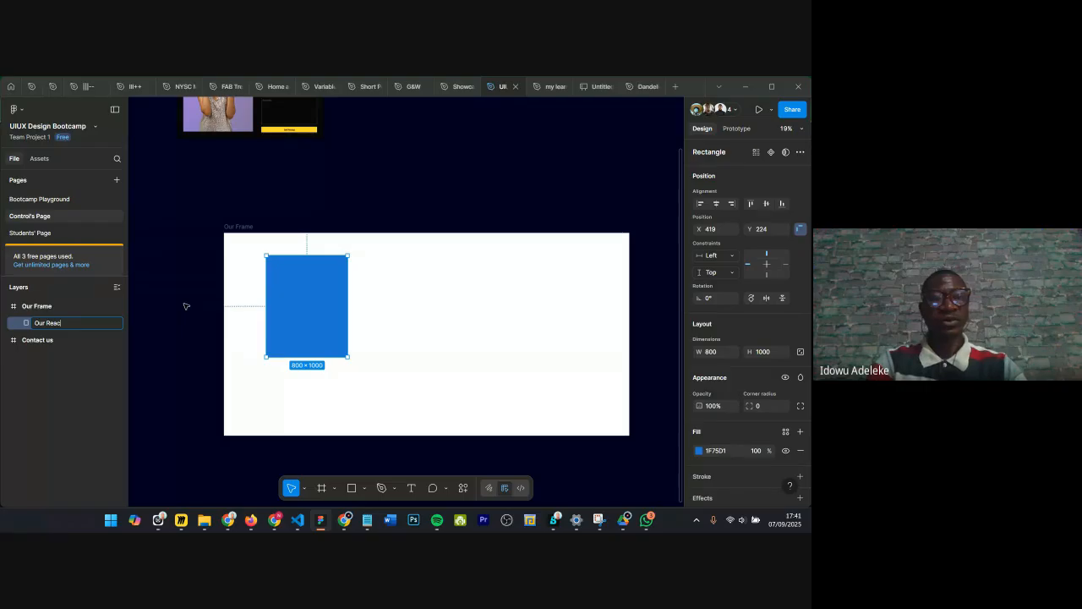
type("ect")
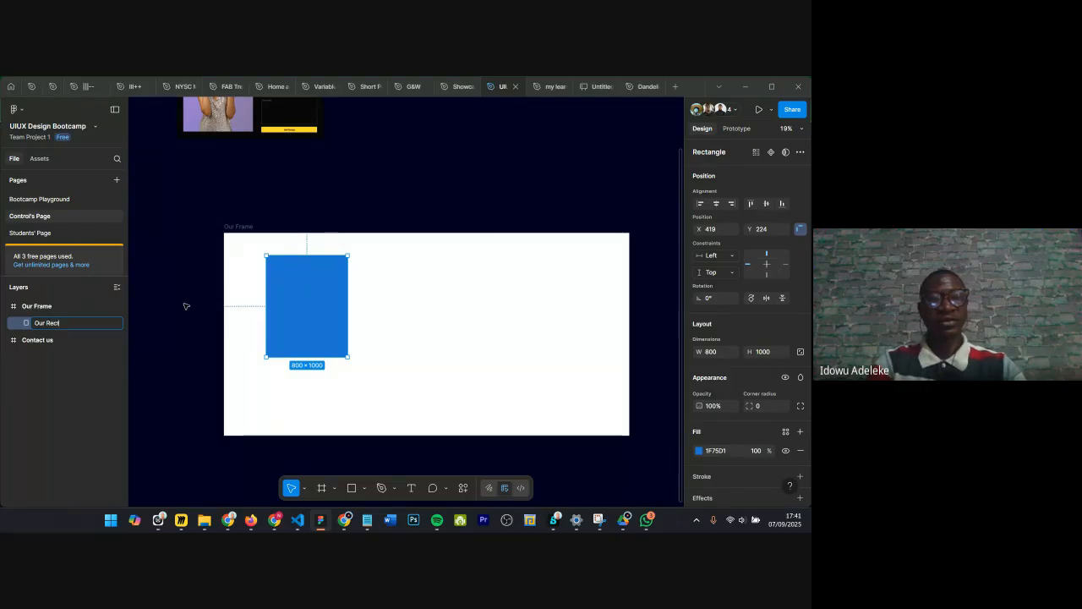
key("Return")
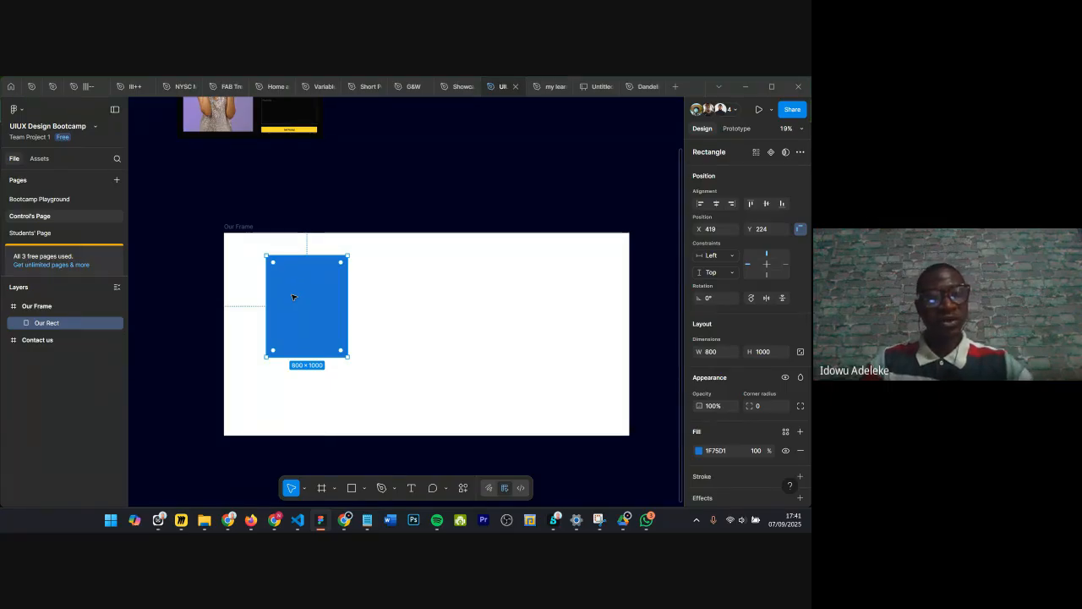
Step: Duplicate the blue rectangle and move the copy to the right of the original inside the frame
key("ctrl+d")
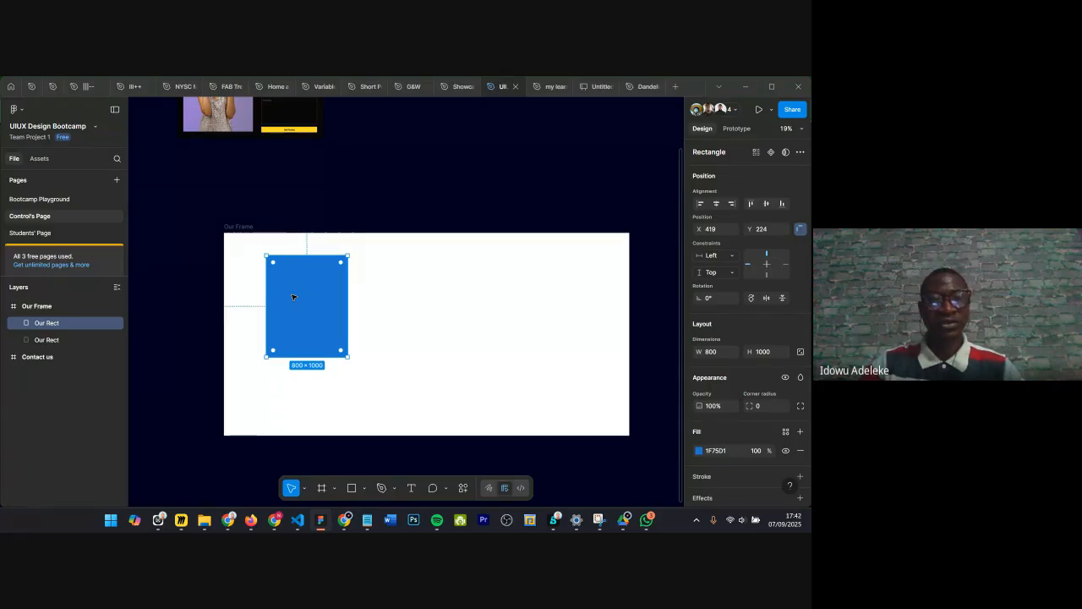
left_click_drag(294, 297, 394, 294)
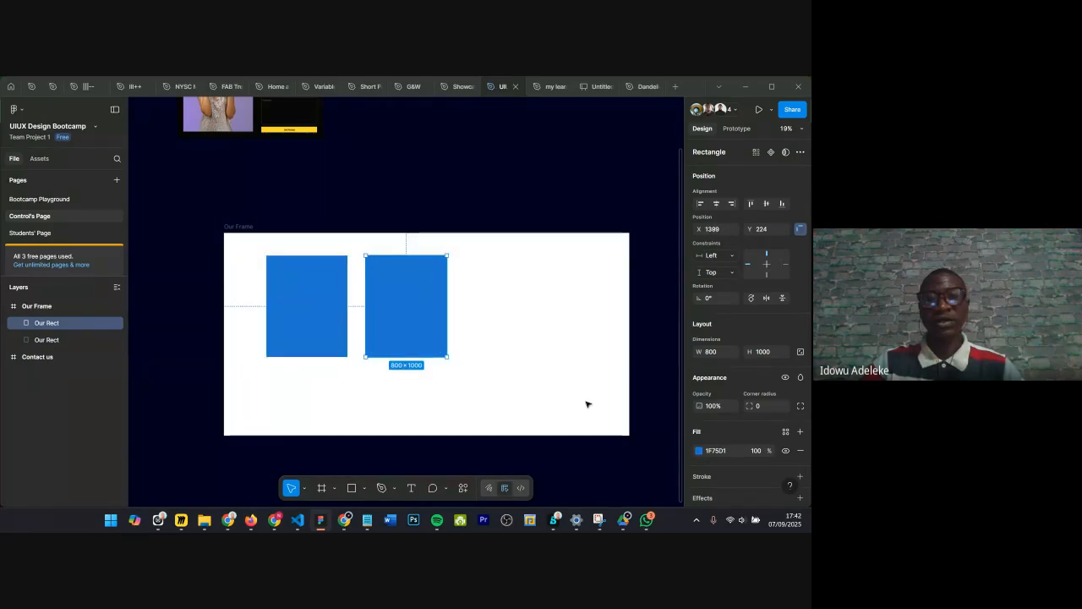
Step: Change the copied rectangle's fill to orange E87019 with the colour picker
left_click(698, 451)
mouse_move(662, 310)
left_mouse_down()
mouse_move(633, 286)
mouse_move(665, 290)
left_mouse_up()
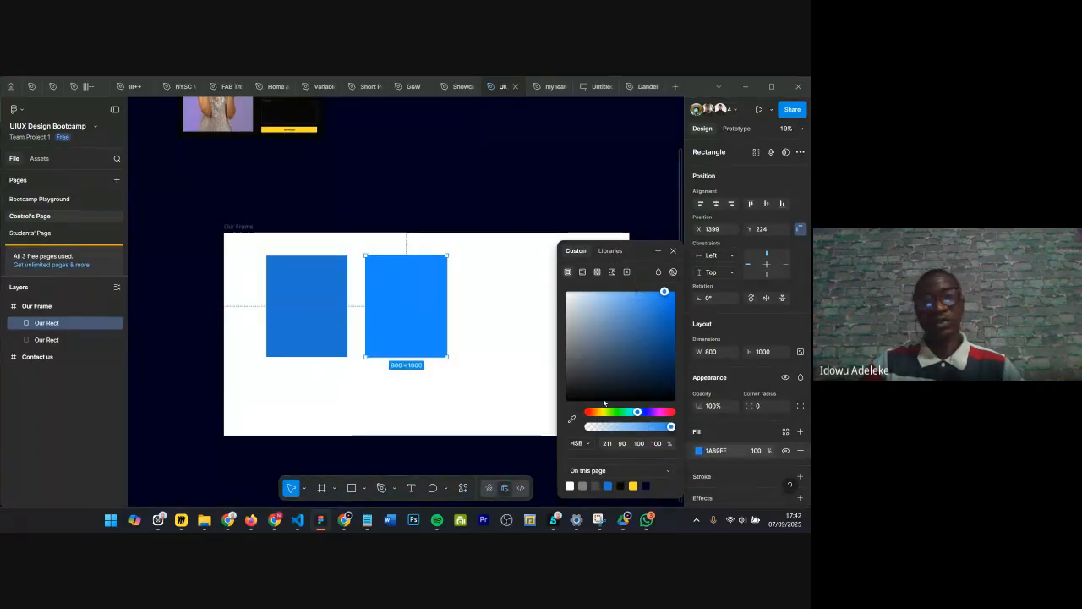
left_click(596, 412)
left_click_drag(661, 333, 664, 300)
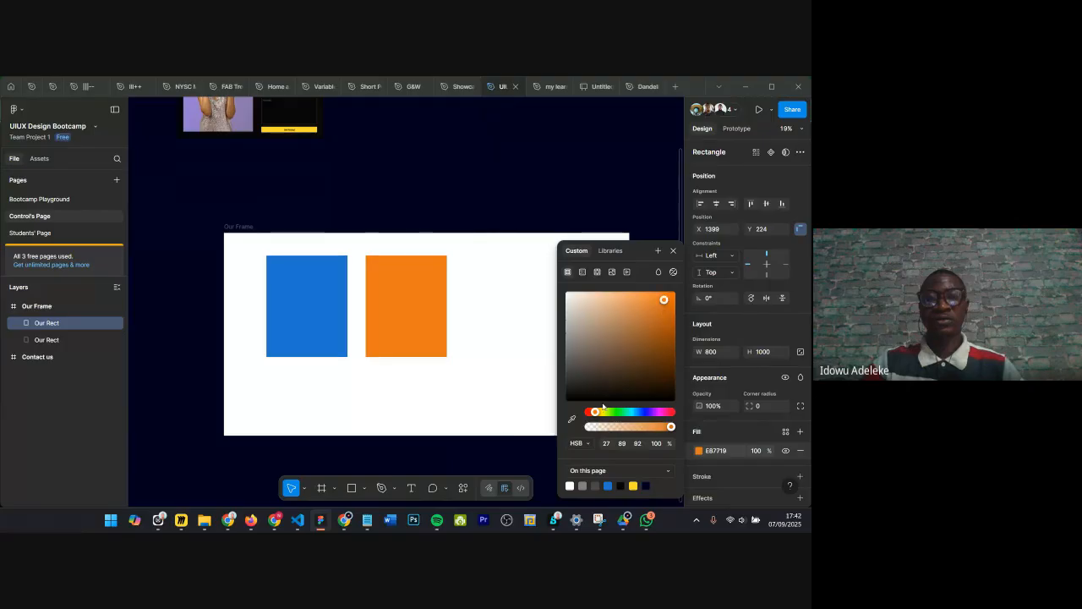
left_click_drag(599, 413, 596, 414)
key("Escape")
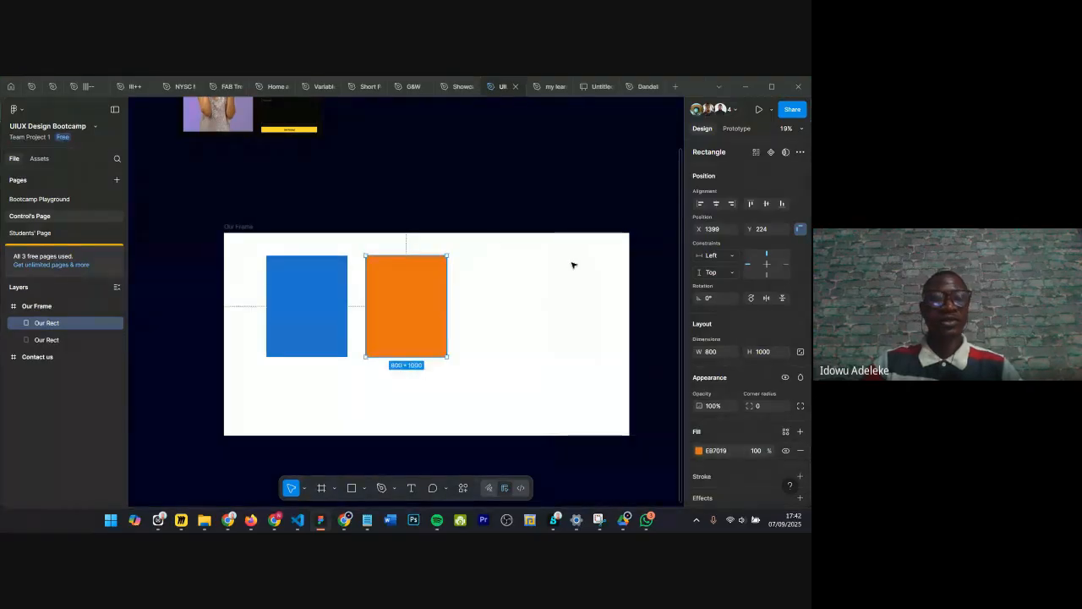
Step: Duplicate the orange rectangle into a third rectangle placed to its right
left_click(474, 205)
left_click(416, 293)
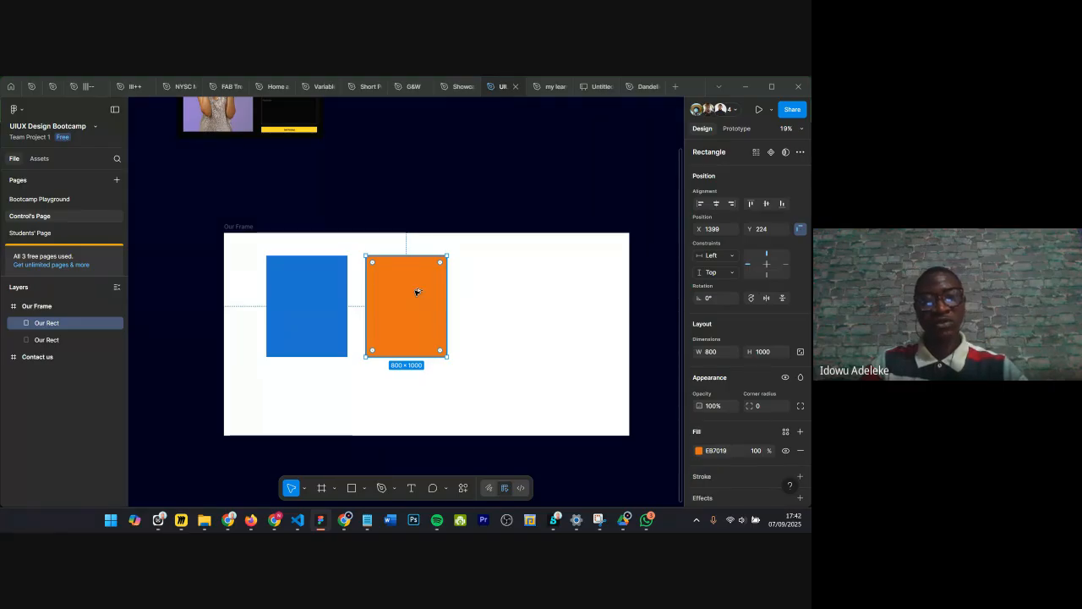
scroll(416, 296, "up", 1)
scroll(417, 298, "up", 5)
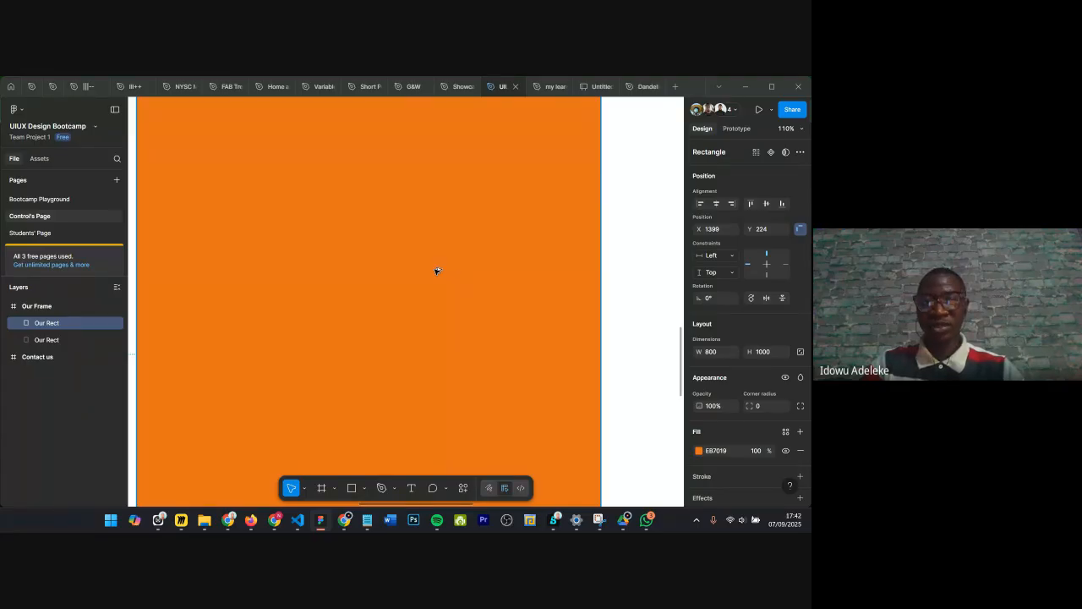
scroll(435, 272, "down", 5)
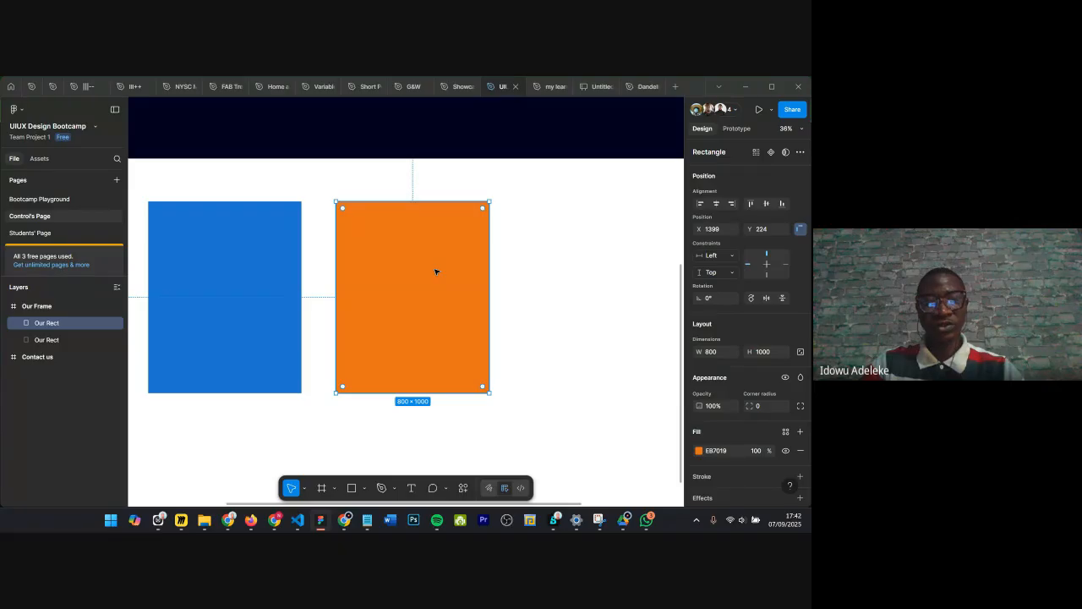
left_click_drag(453, 264, 581, 265)
scroll(466, 311, "down", 4)
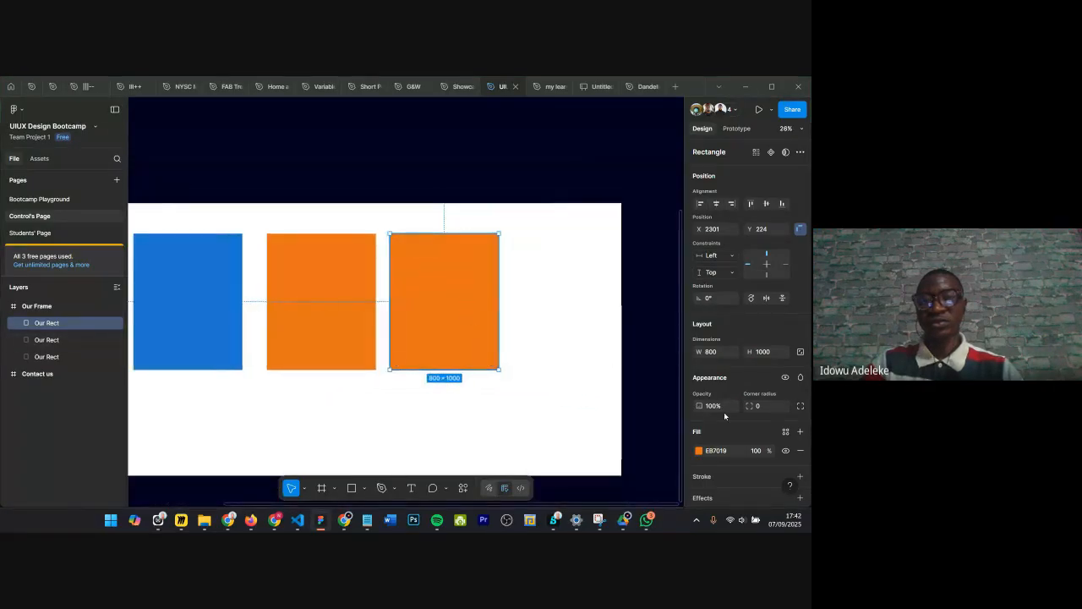
Step: Change the third rectangle's fill to green 179800 with the colour picker
left_click(700, 451)
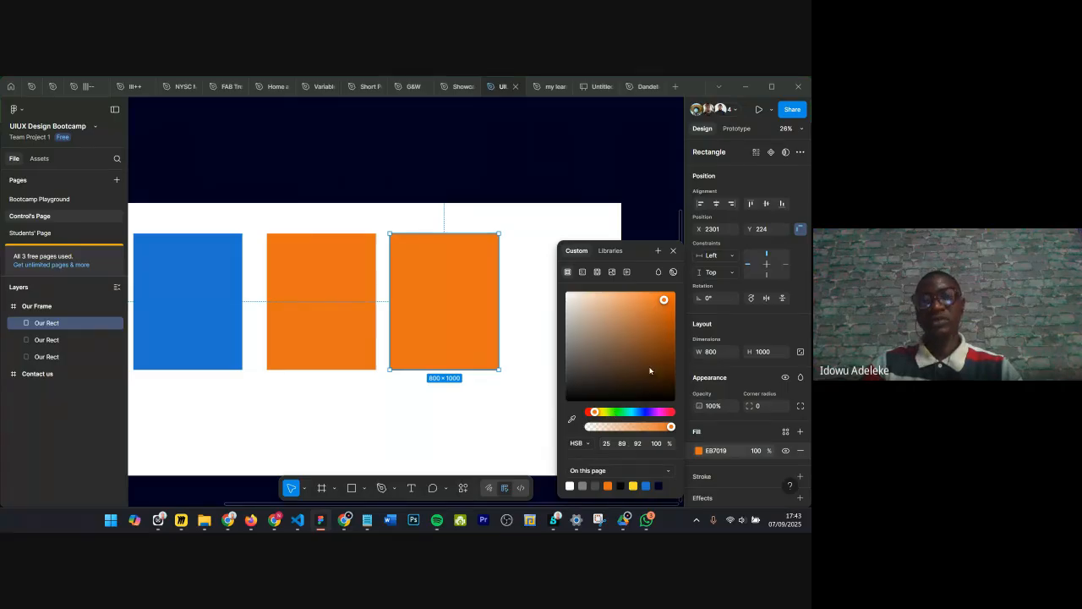
left_click(615, 412)
left_click_drag(666, 320, 689, 342)
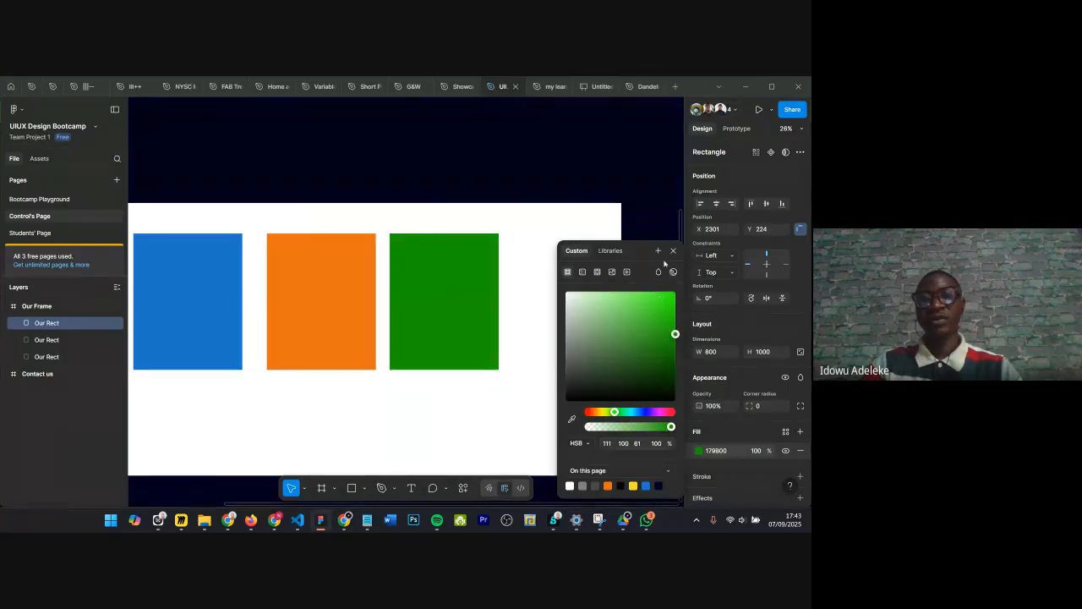
left_click(673, 250)
Step: Select the blue rectangle and lock its aspect ratio
scroll(551, 295, "down", 3)
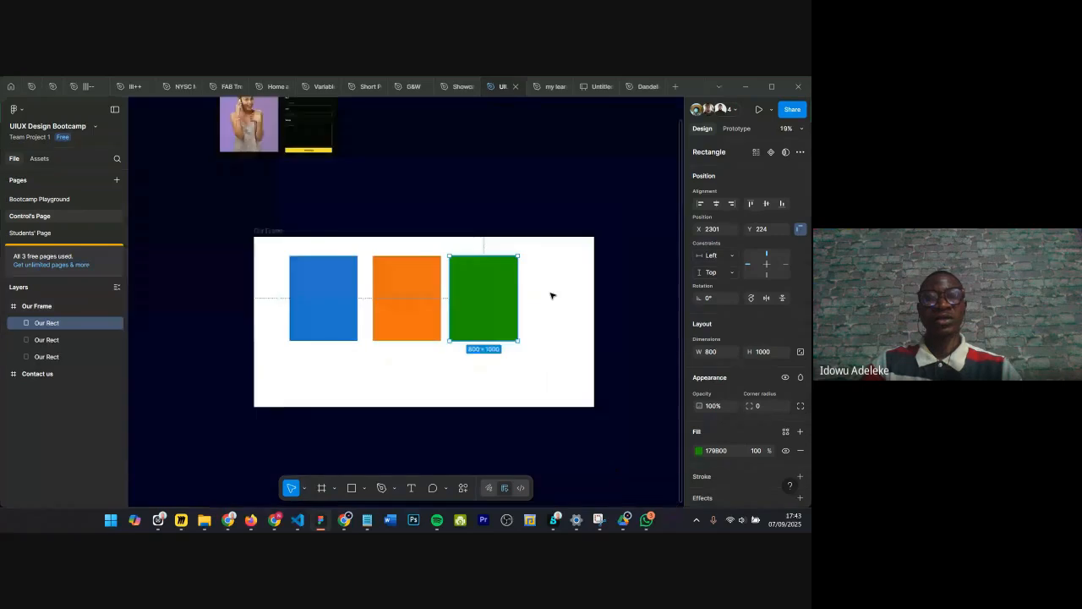
scroll(507, 298, "up", 2)
left_click(339, 317)
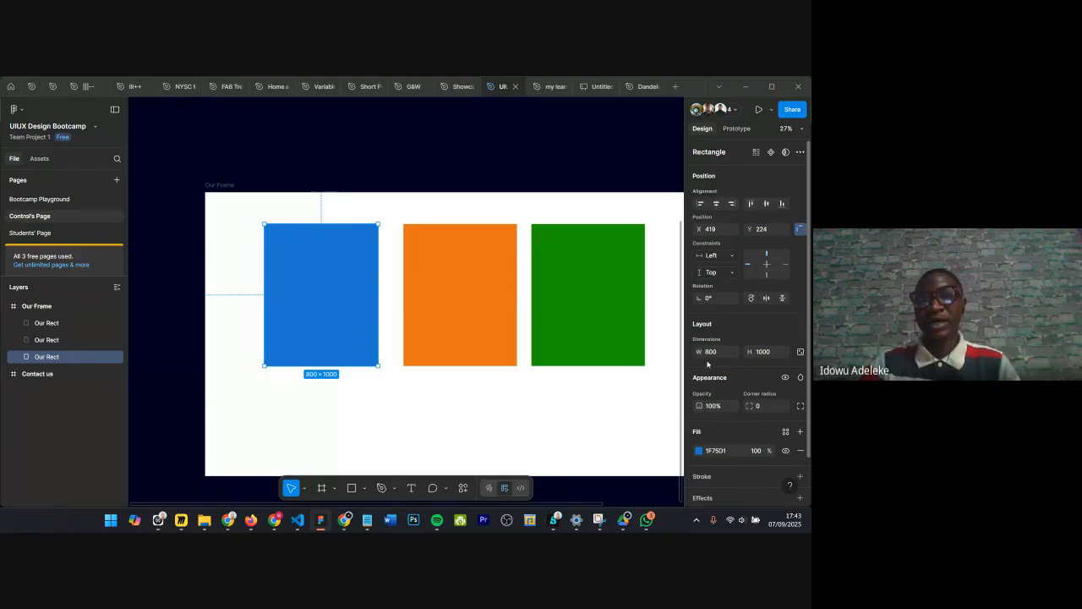
scroll(712, 354, "down", 2)
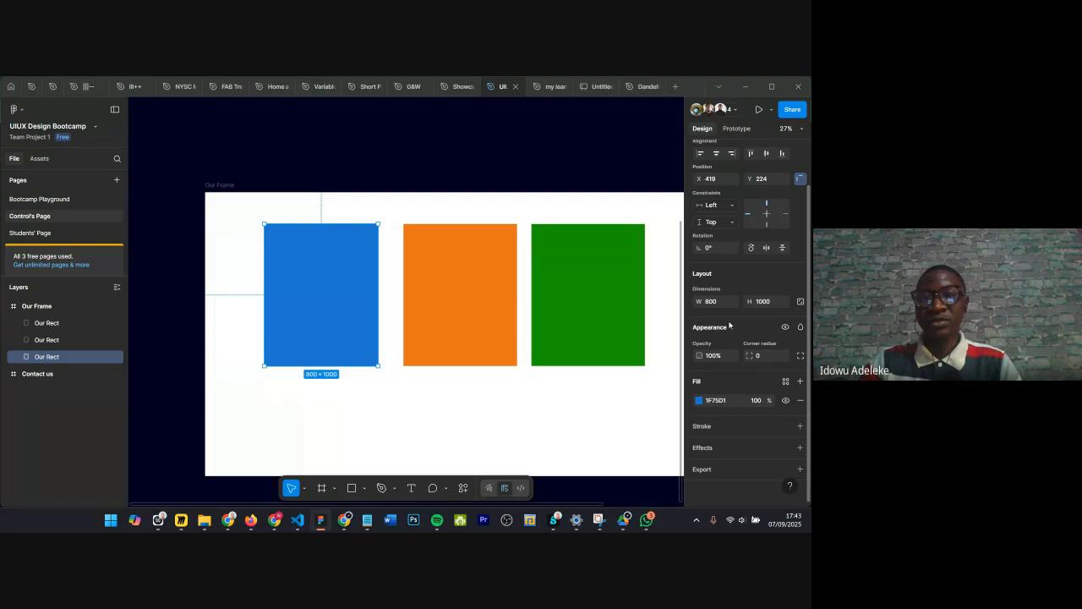
left_click(801, 302)
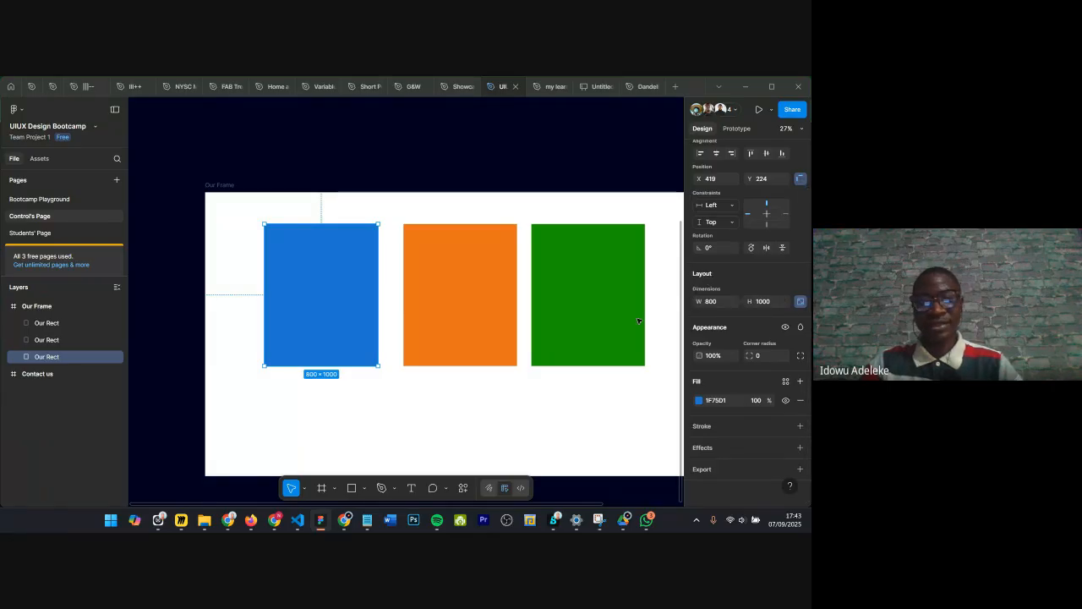
Step: Try resizing the blue rectangle proportionally by scrubbing its height, then undo the resize
scroll(473, 345, "down", 1)
scroll(473, 345, "right", 1)
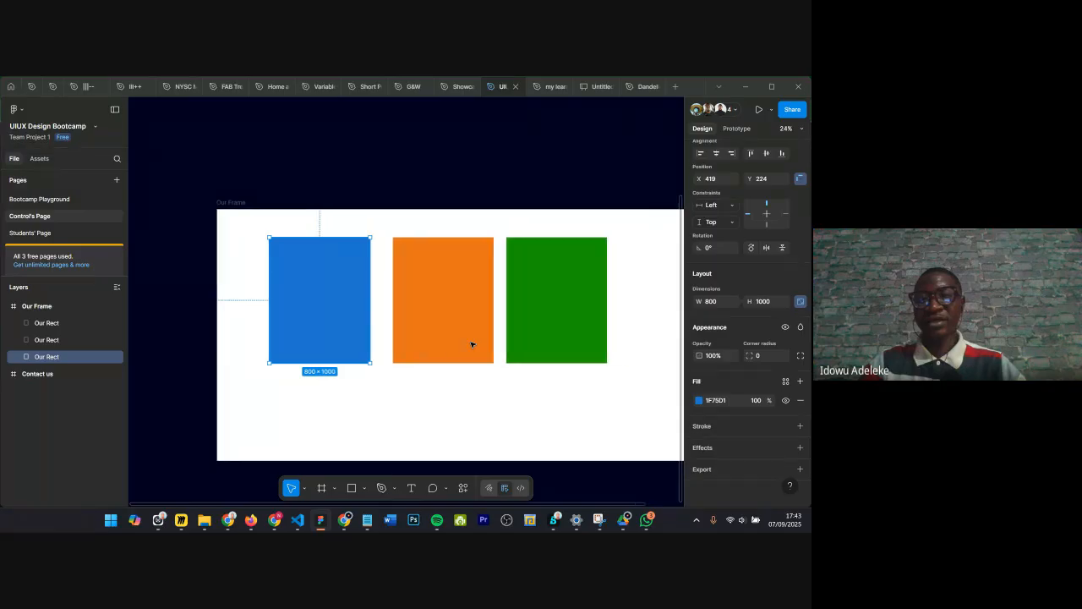
scroll(473, 345, "down", 1)
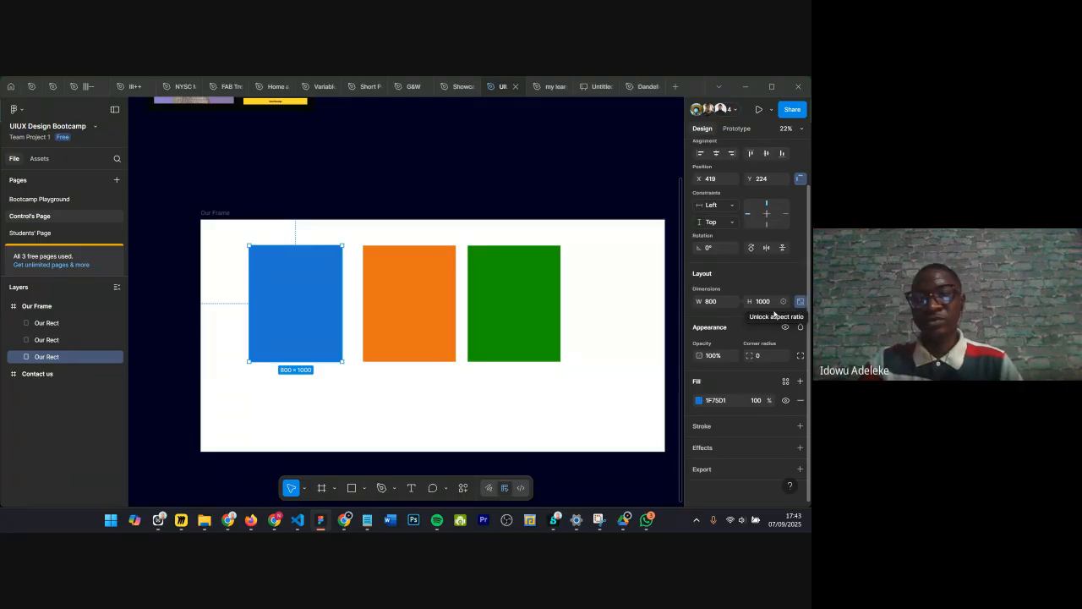
left_click_drag(748, 301, 721, 311)
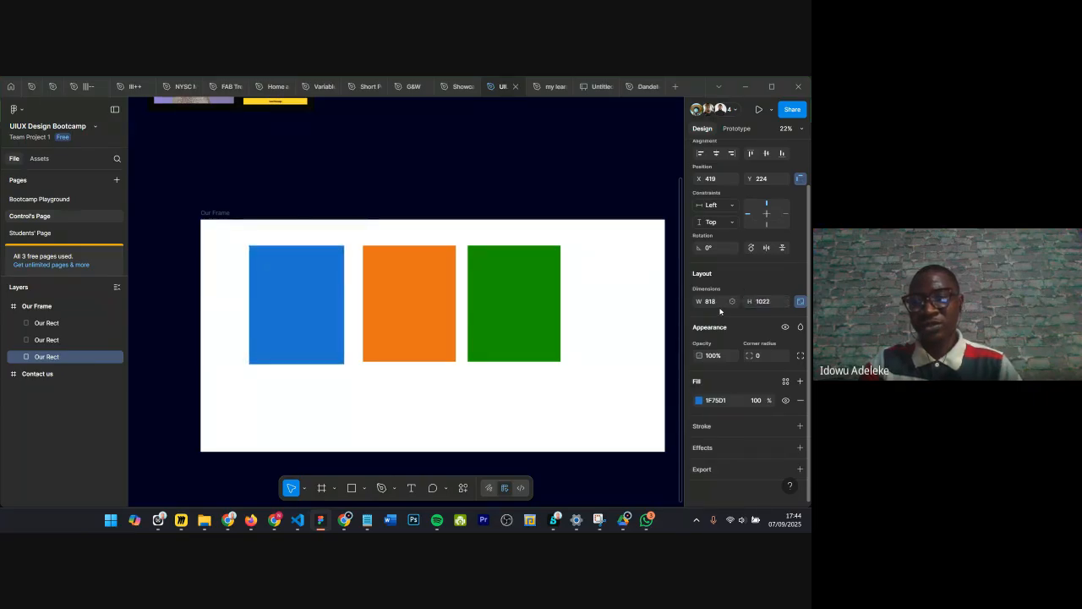
key("ctrl+z")
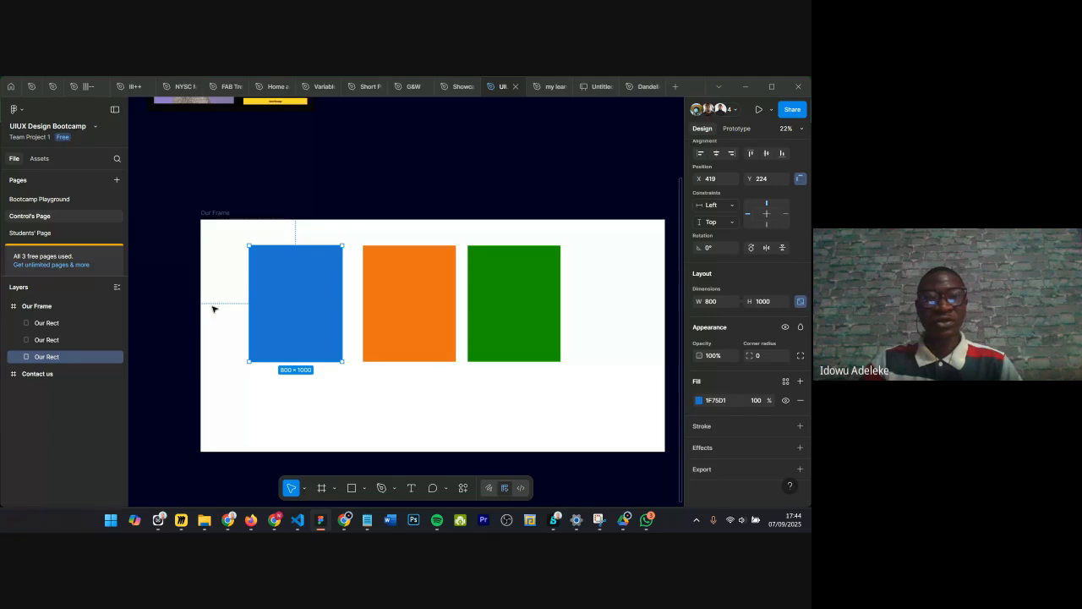
Step: Scale the blue rectangle by 2x with the Scale tool
left_click(304, 488)
left_click(314, 467)
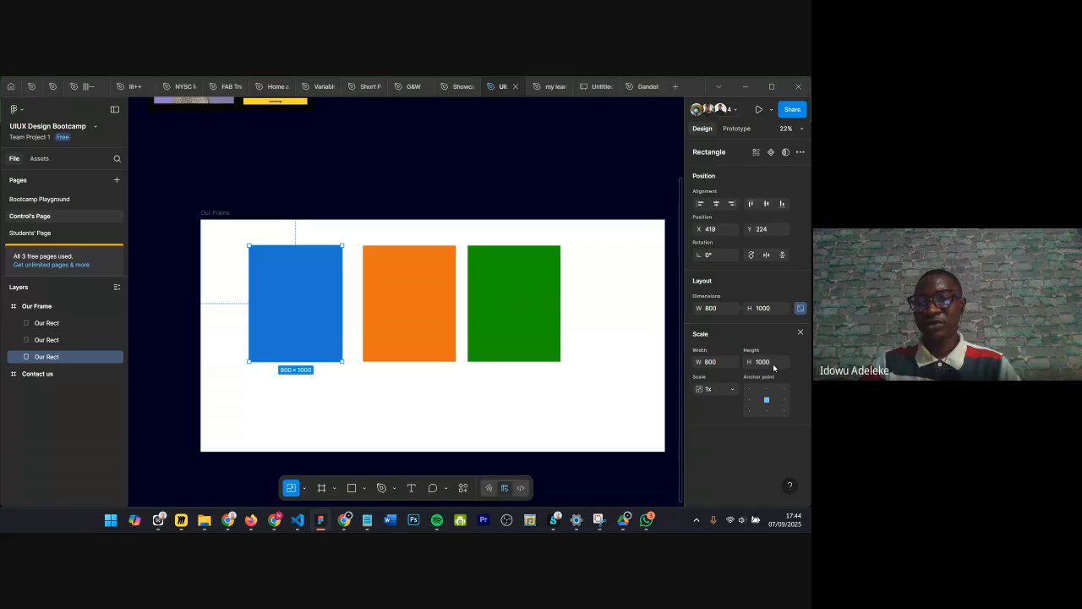
left_click(711, 392)
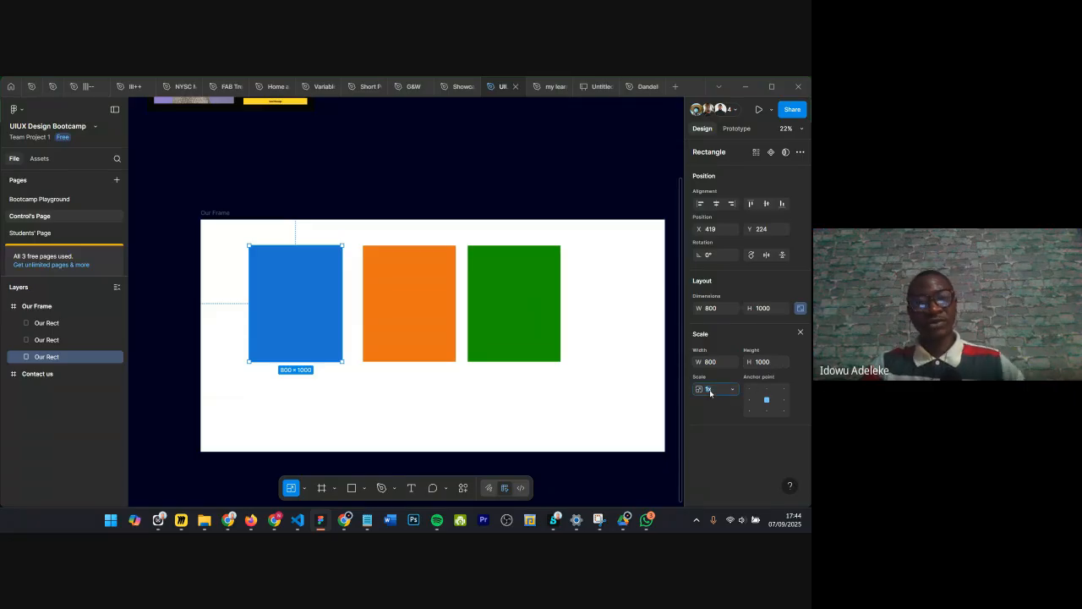
type("2")
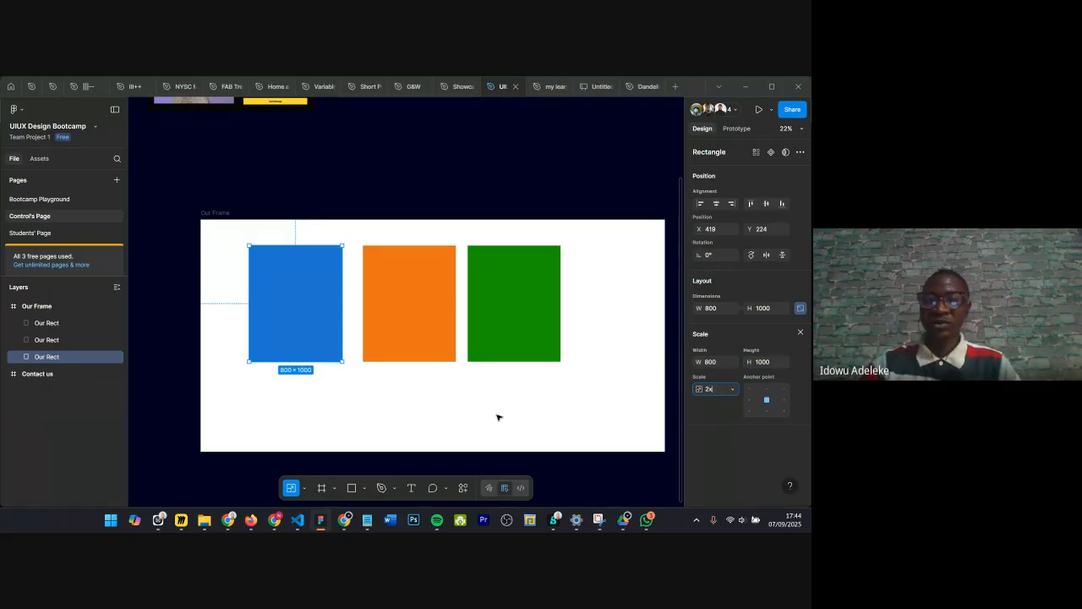
key("Return")
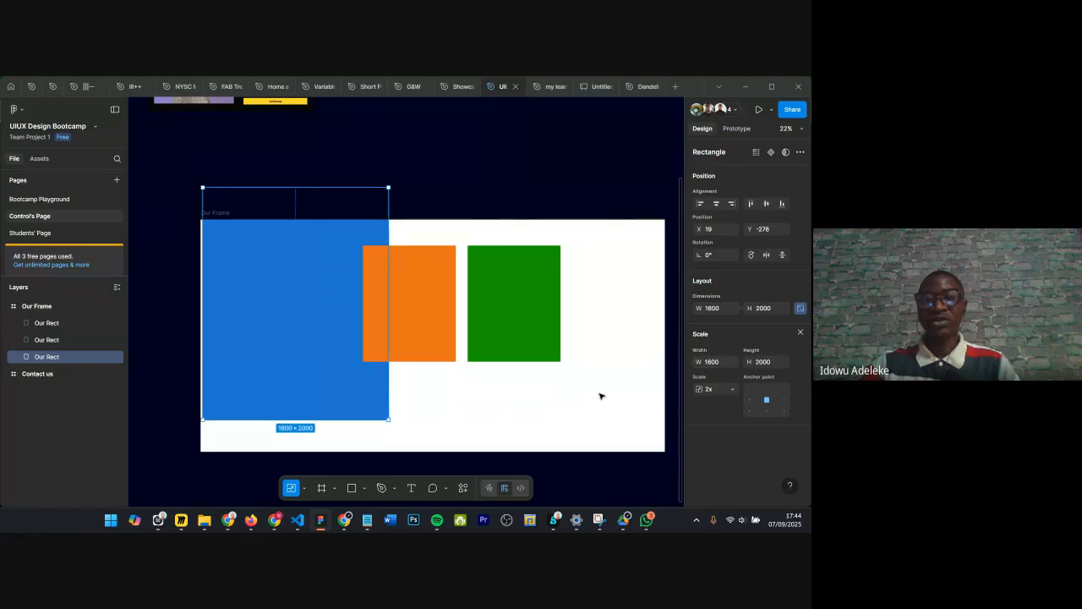
Step: Move the scaled rectangle, then undo both the move and the 2x scaling
mouse_move(249, 256)
left_mouse_down()
mouse_move(254, 299)
mouse_move(251, 288)
left_mouse_up()
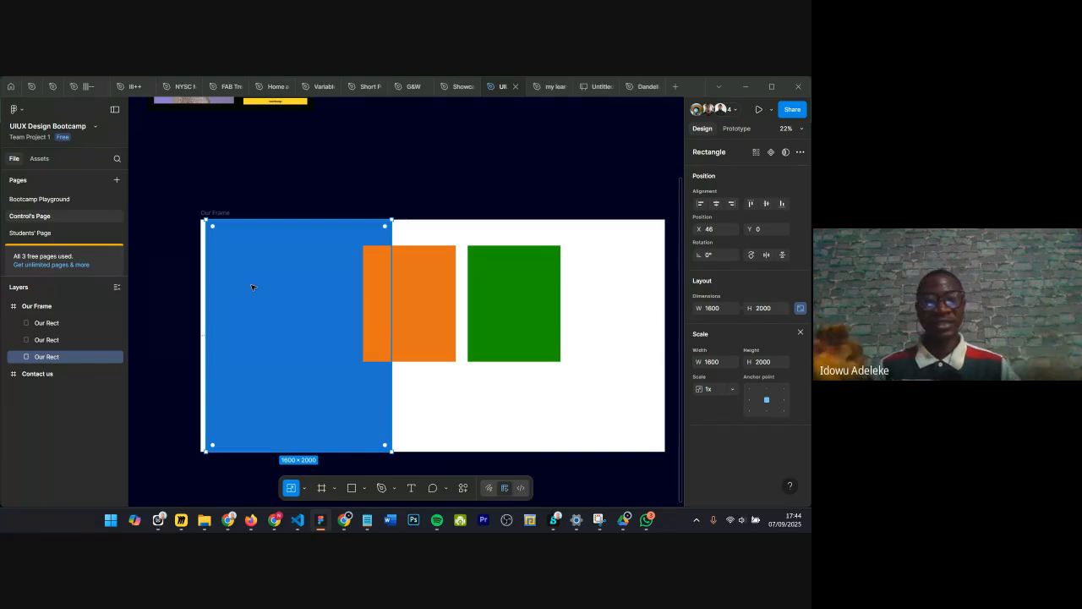
key("ctrl+z")
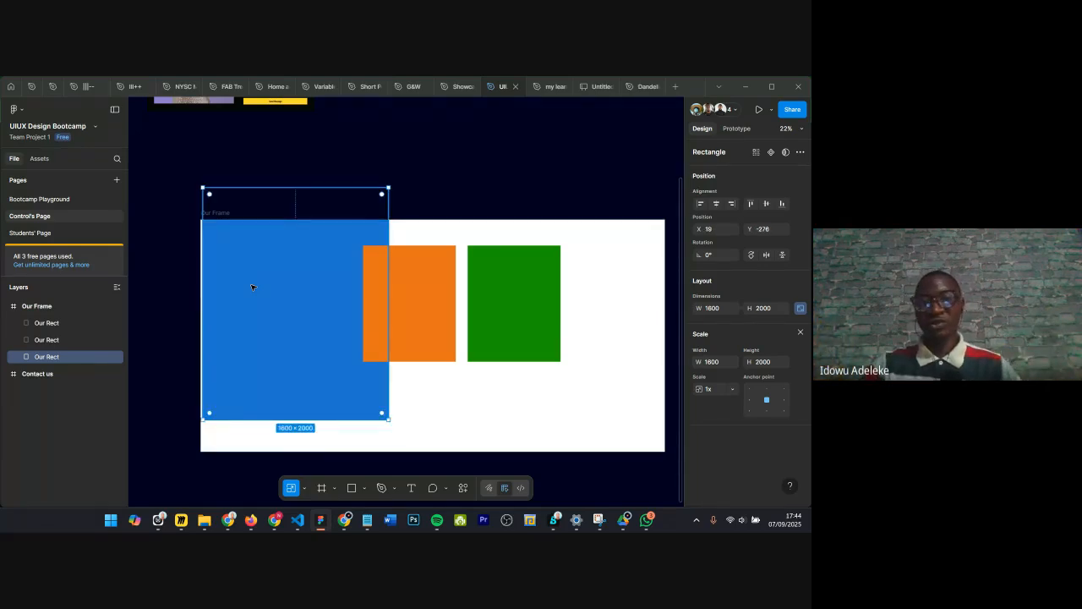
key("ctrl+z")
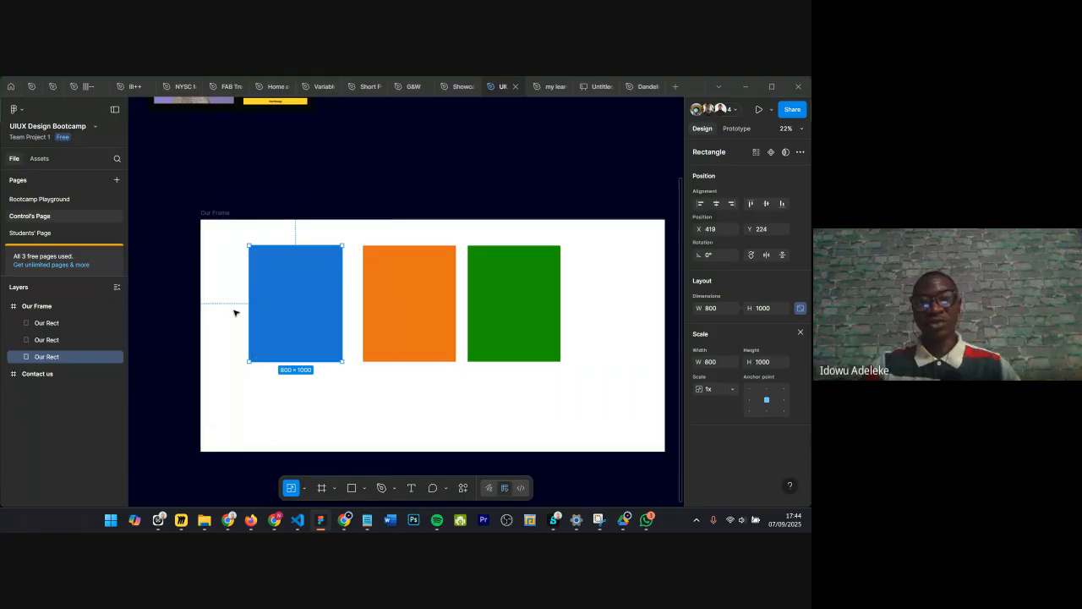
left_click(305, 488)
left_click(330, 440)
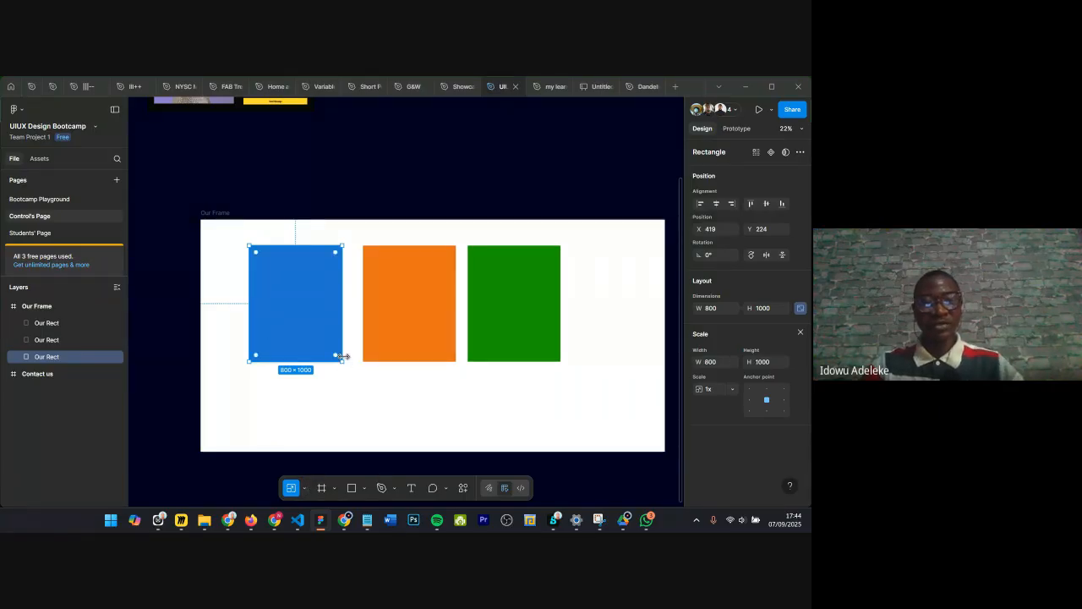
Step: Scale the blue rectangle by dragging its corners with the Scale tool to about 1120 × 1400
left_click_drag(344, 332, 367, 343)
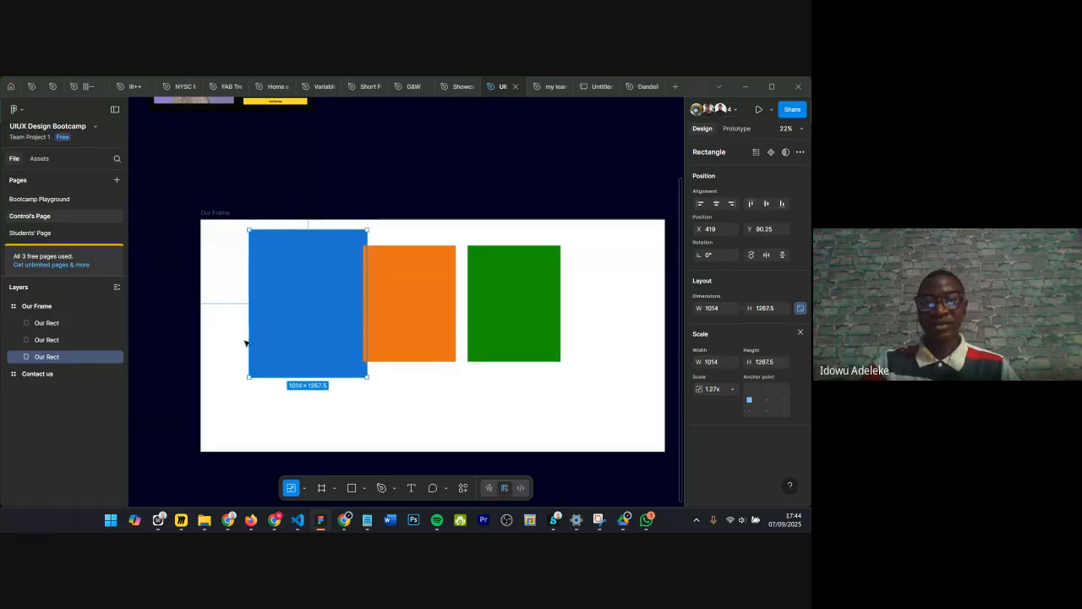
left_click_drag(247, 338, 235, 350)
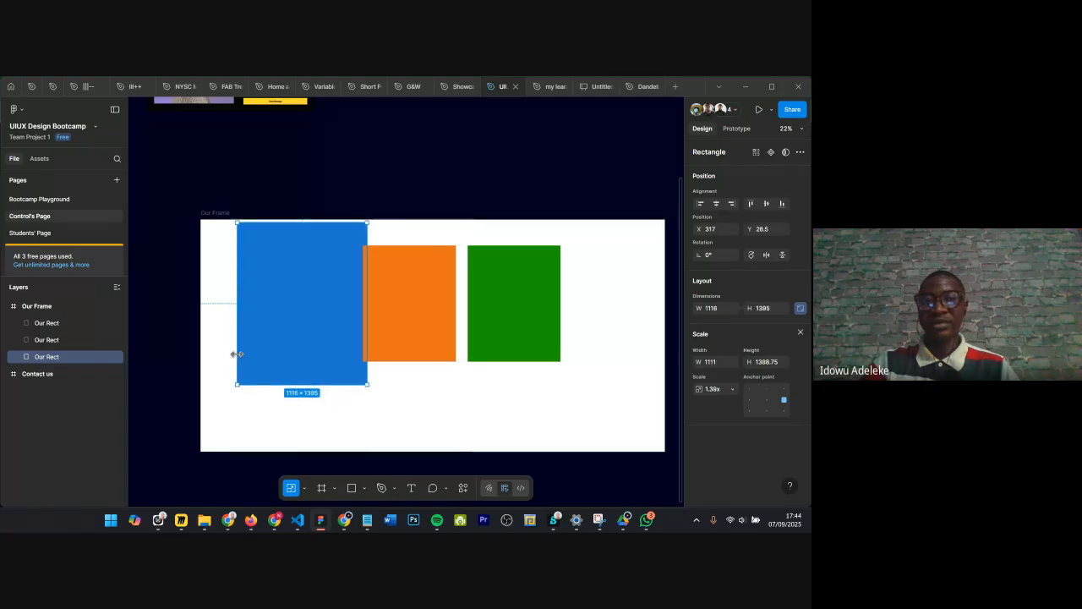
left_click_drag(287, 324, 270, 345)
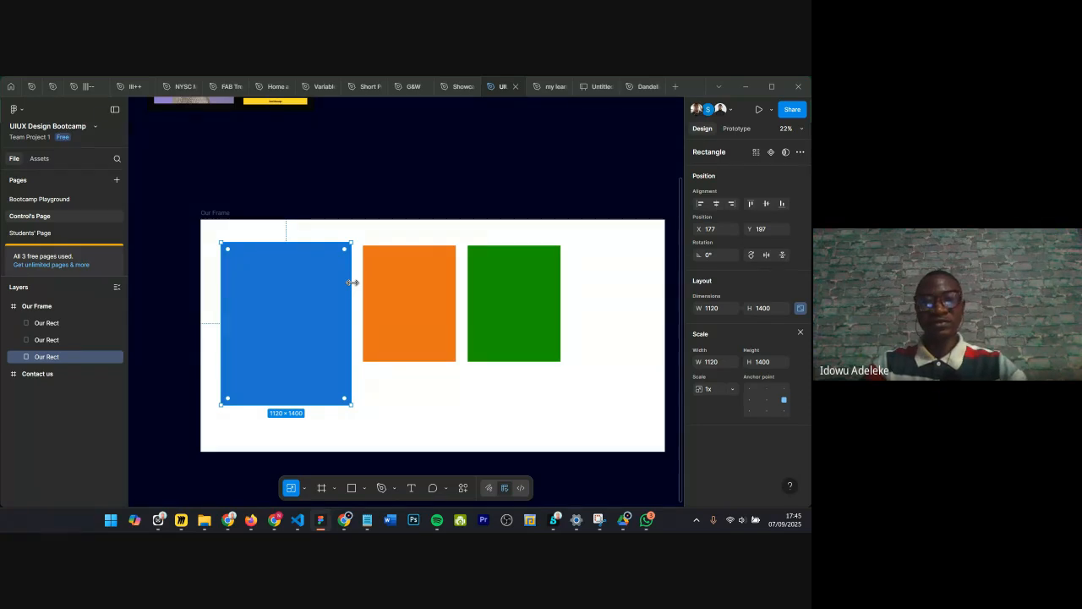
Step: Switch to the Move tool and try widening the blue rectangle, then undo the resize
left_click(304, 488)
left_click(337, 441)
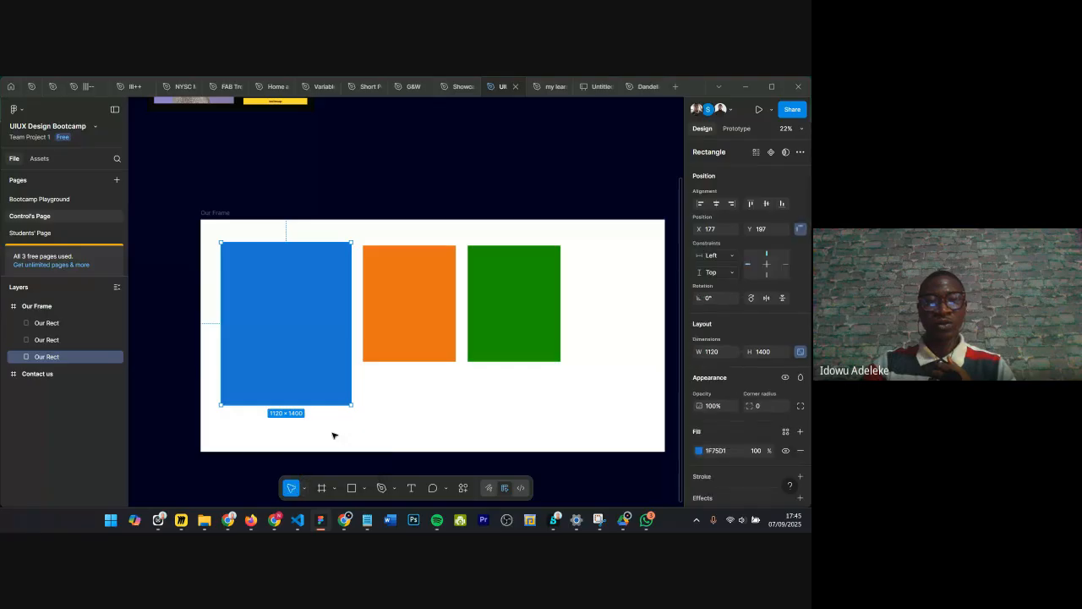
left_click_drag(351, 330, 368, 327)
key("ctrl+z")
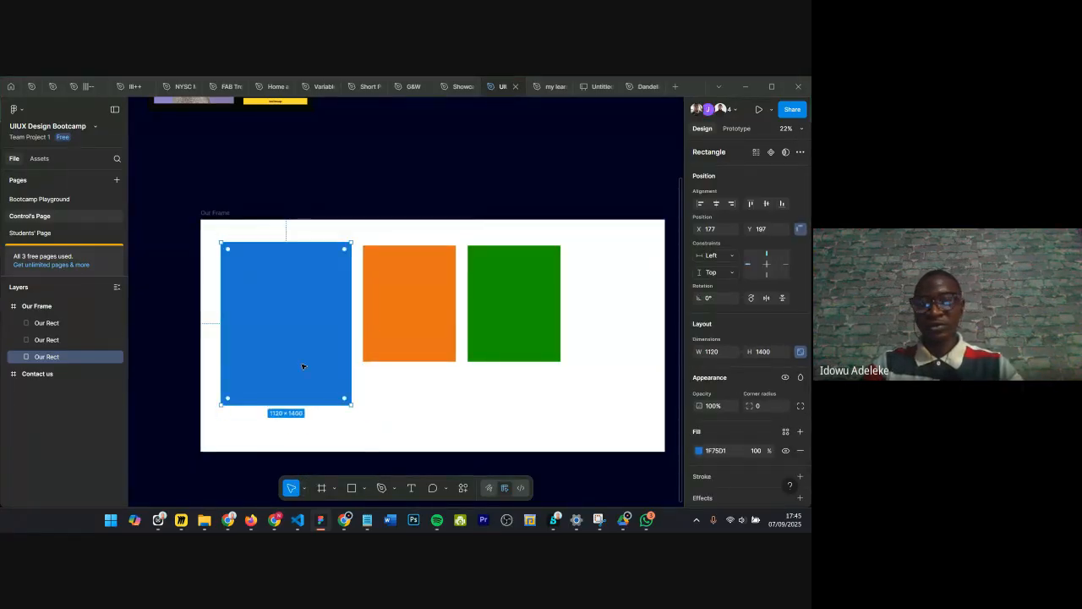
Step: Unlock the blue rectangle's aspect ratio, stretch its width freely, then undo the stretch and deselect
scroll(749, 377, "down", 1)
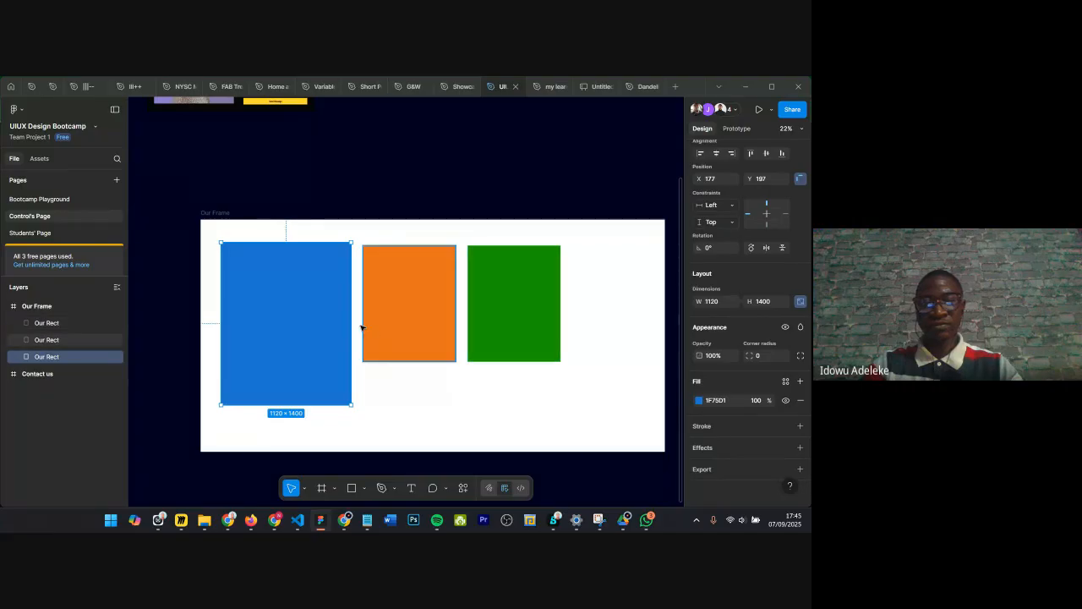
mouse_move(350, 314)
left_mouse_down()
mouse_move(363, 319)
mouse_move(351, 323)
left_mouse_up()
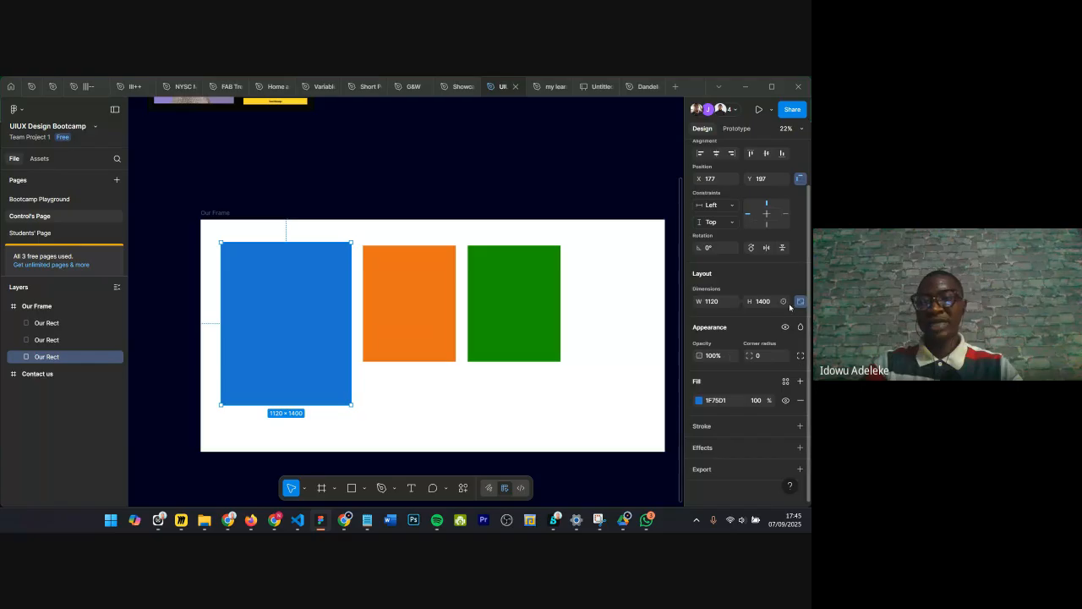
left_click(800, 303)
left_click_drag(352, 311, 364, 309)
key("ctrl+z")
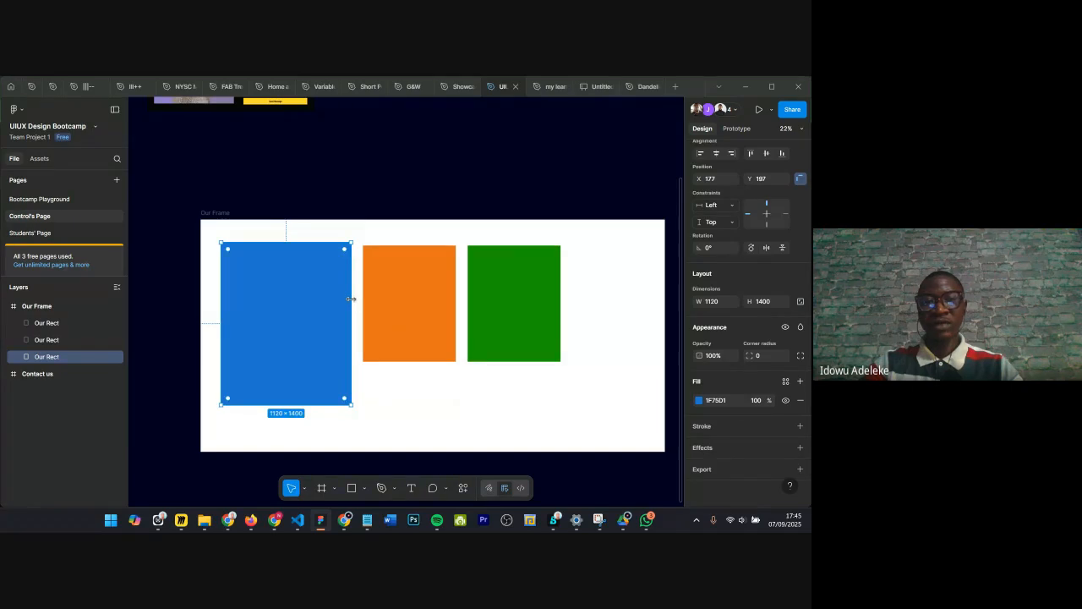
left_click_drag(352, 298, 481, 296)
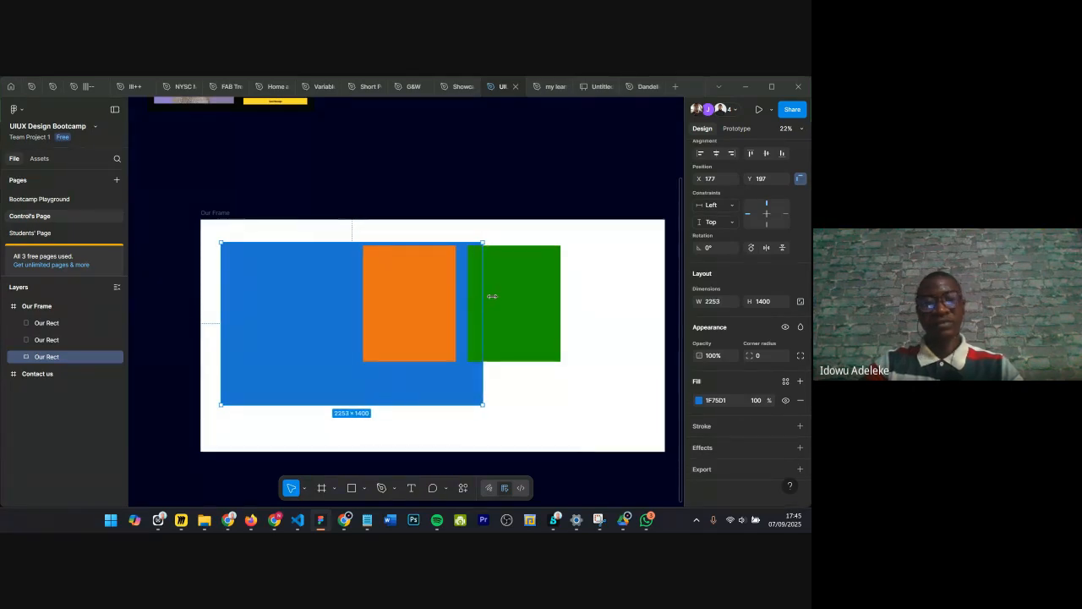
key("ctrl+z")
key("Escape")
scroll(305, 338, "down", 1)
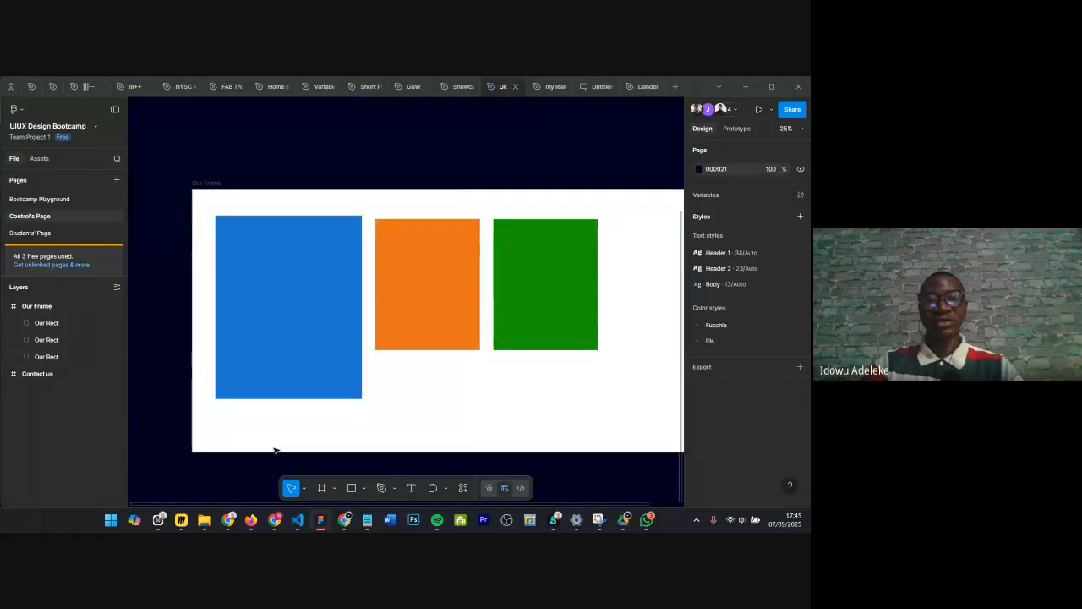
left_click(304, 488)
left_click(322, 468)
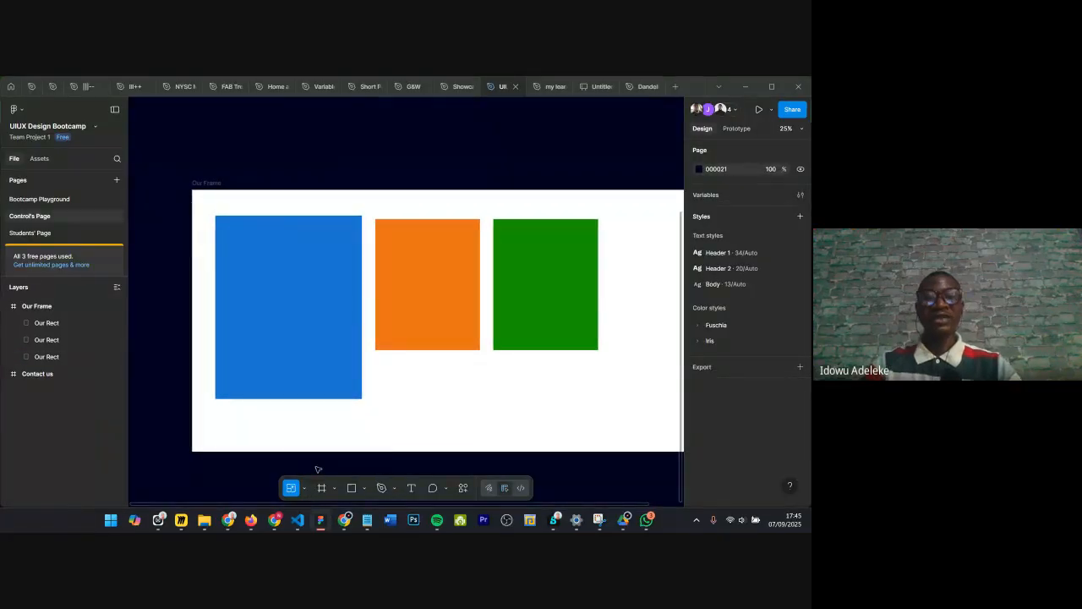
scroll(348, 339, "down", 5)
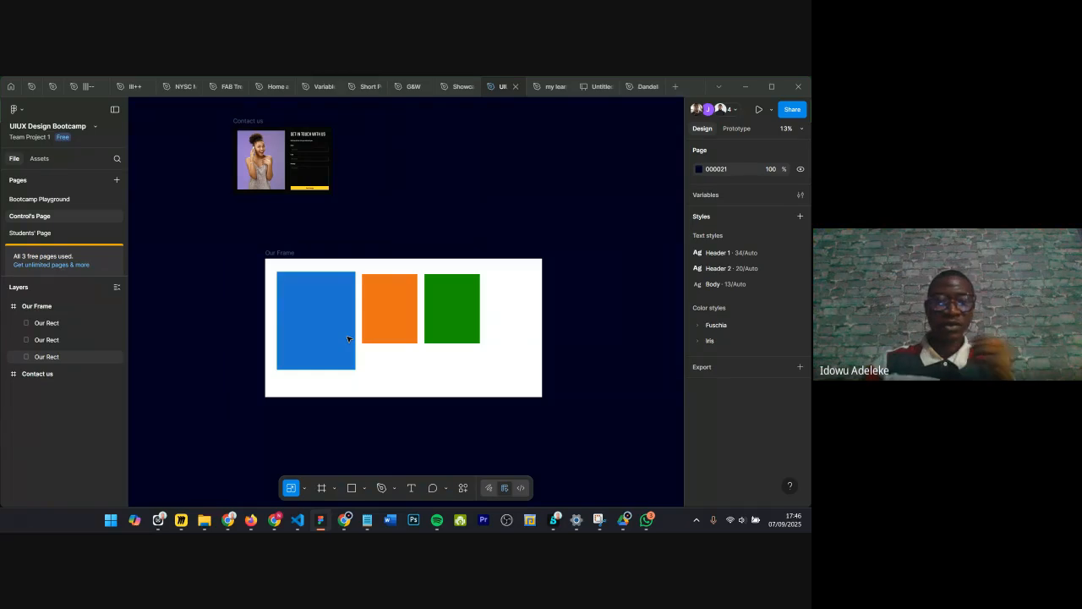
Step: Place a default 4000 × 2000 frame with a single Frame tool click, then delete it
left_click(322, 489)
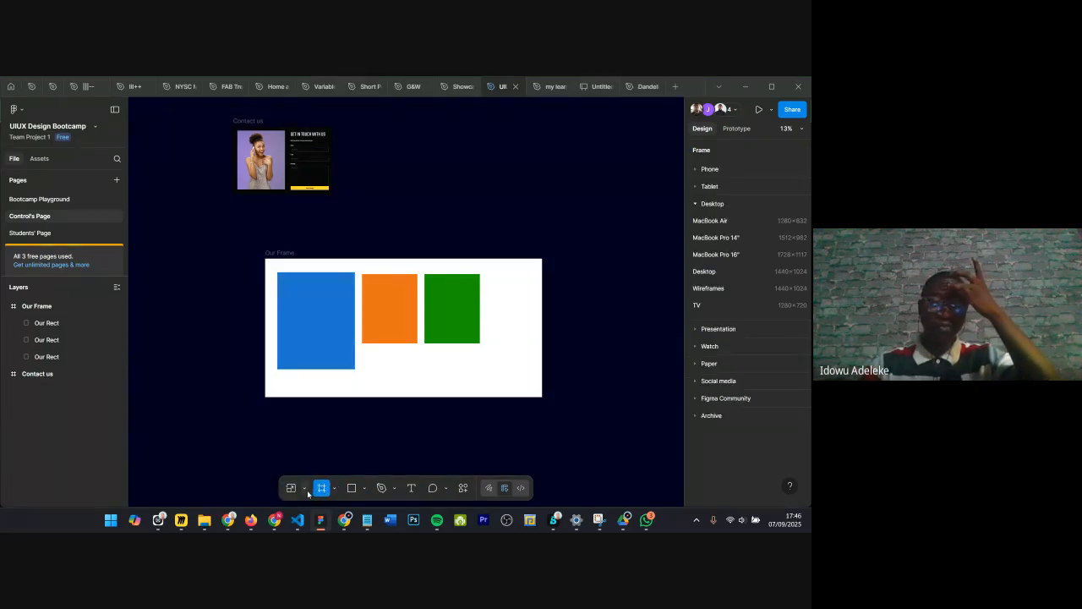
left_click(334, 488)
left_click(329, 488)
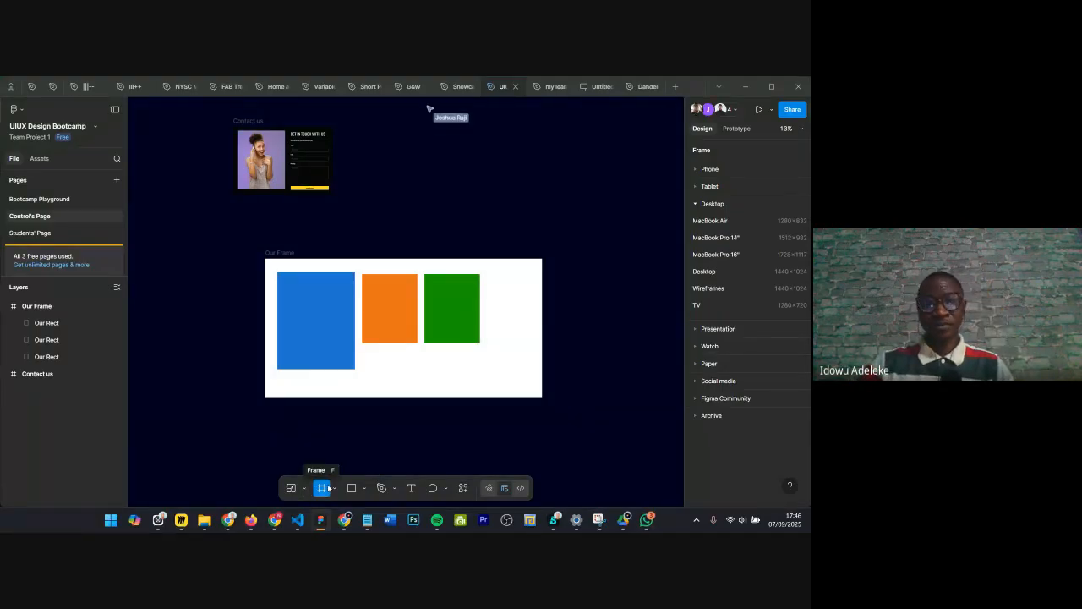
left_click(350, 220)
scroll(266, 358, "down", 1)
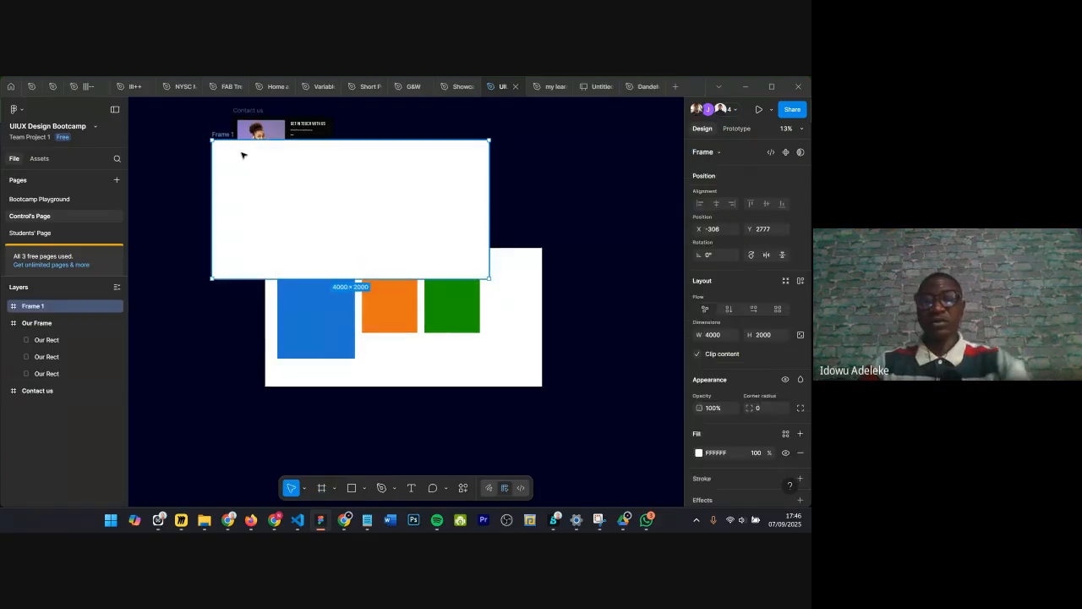
key("Delete")
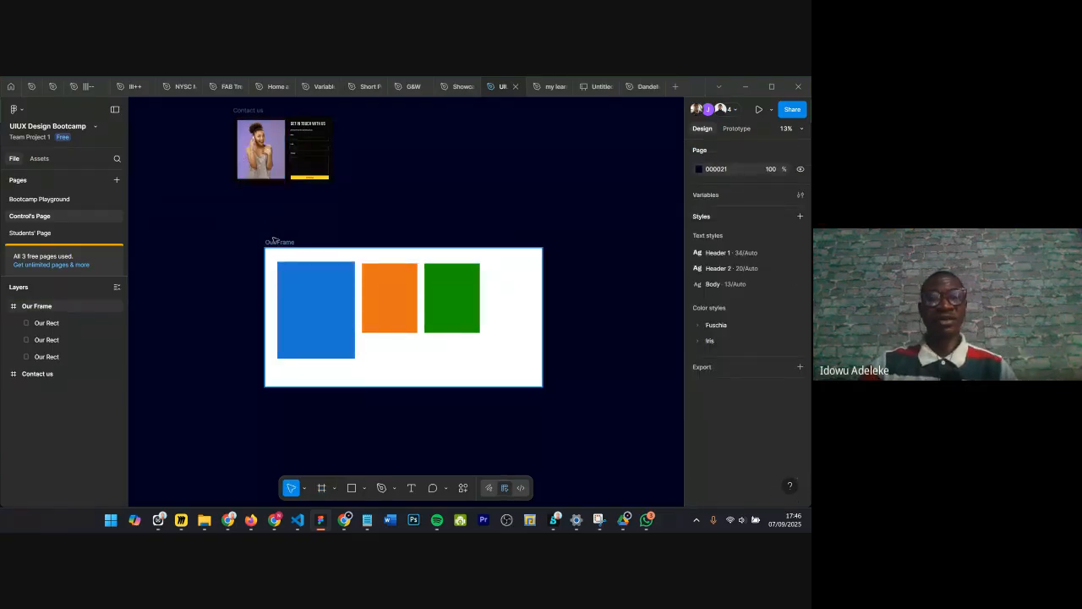
Step: Move Our Frame slightly upward on the canvas and deselect it
left_click_drag(277, 243, 246, 198)
scroll(234, 321, "down", 1)
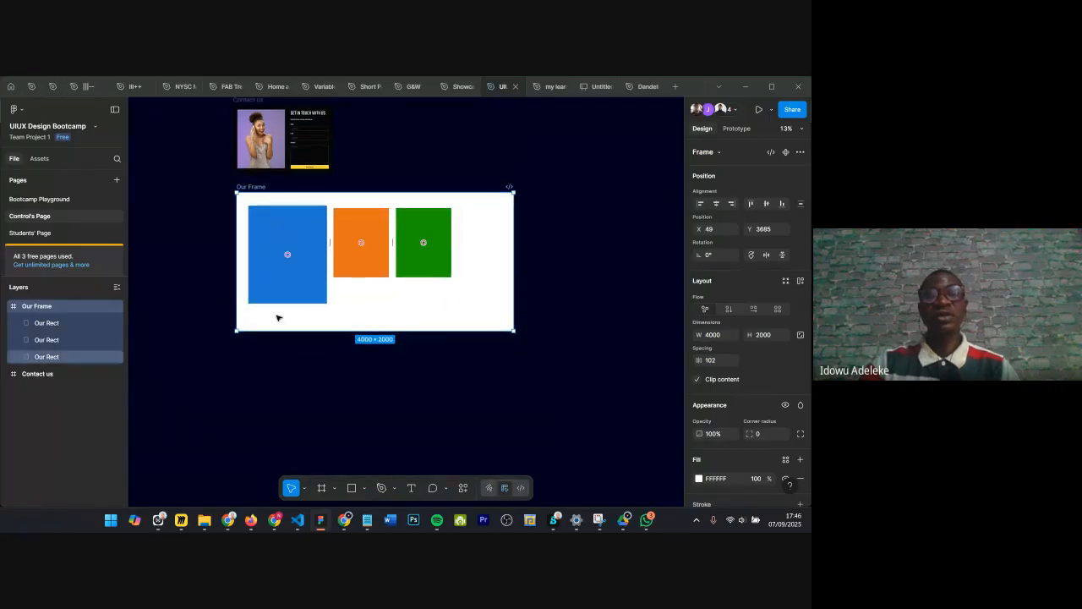
scroll(233, 335, "down", 3)
left_click(273, 372)
scroll(262, 338, "down", 3)
scroll(242, 273, "up", 4)
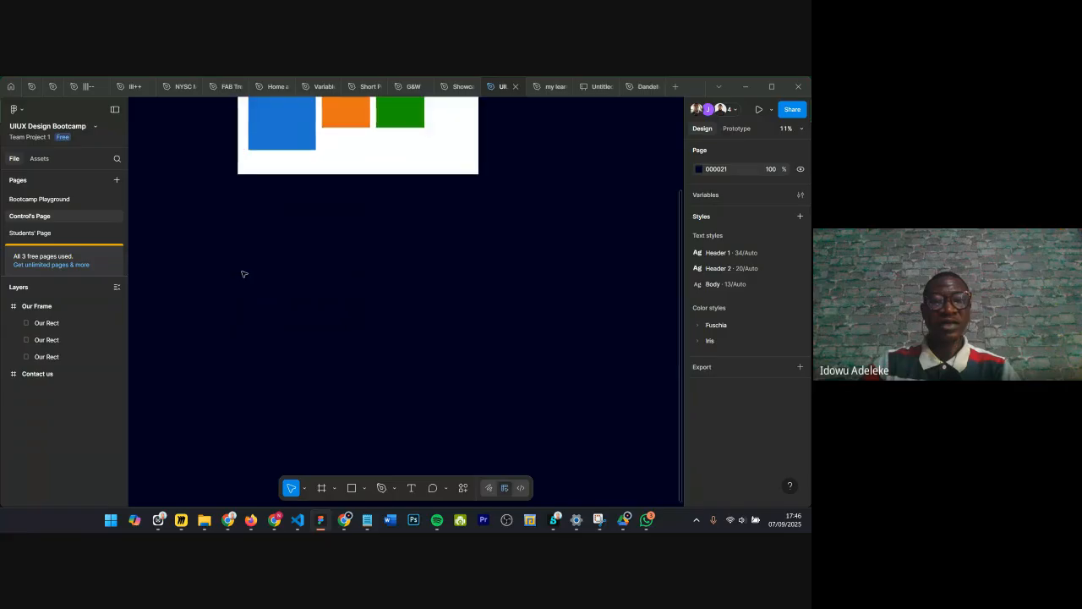
scroll(288, 274, "up", 3)
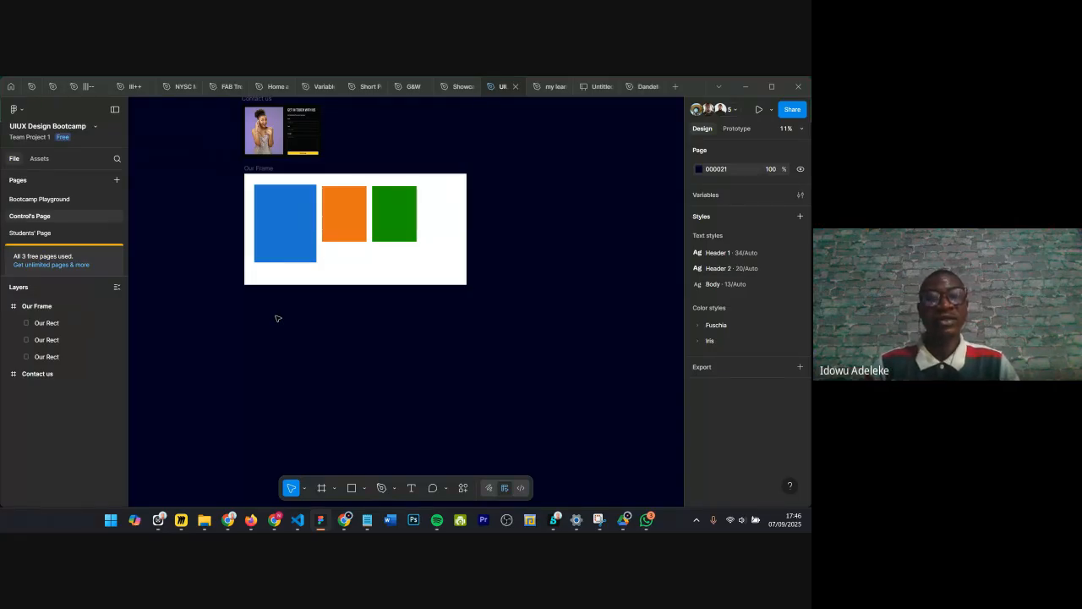
Step: Draw a new frame about 4034 × 3007 below Our Frame with the Frame tool
left_click(321, 486)
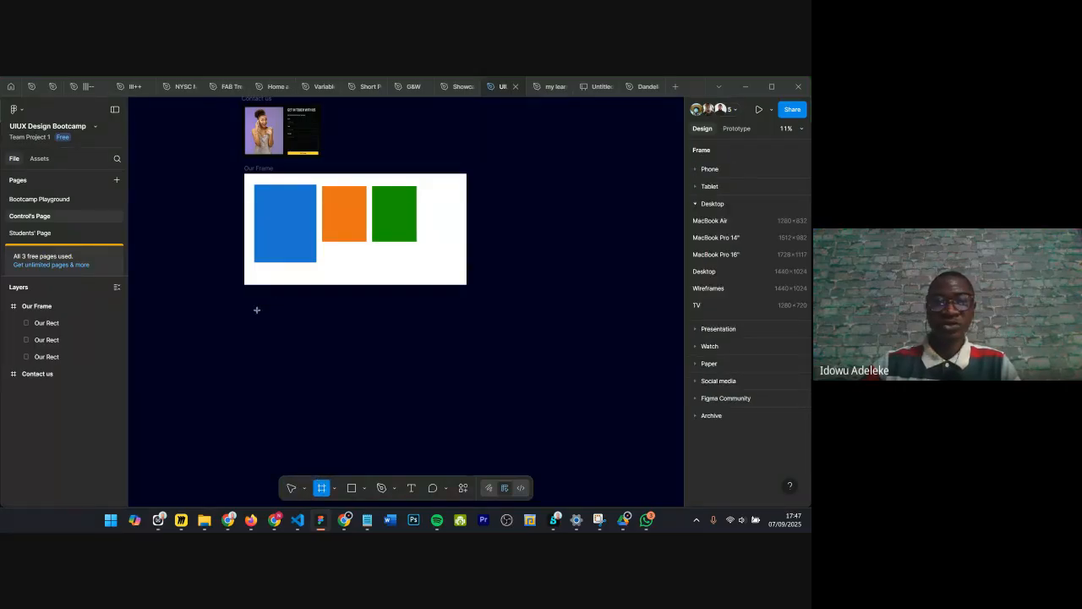
left_click_drag(256, 309, 480, 477)
left_click_drag(355, 404, 344, 400)
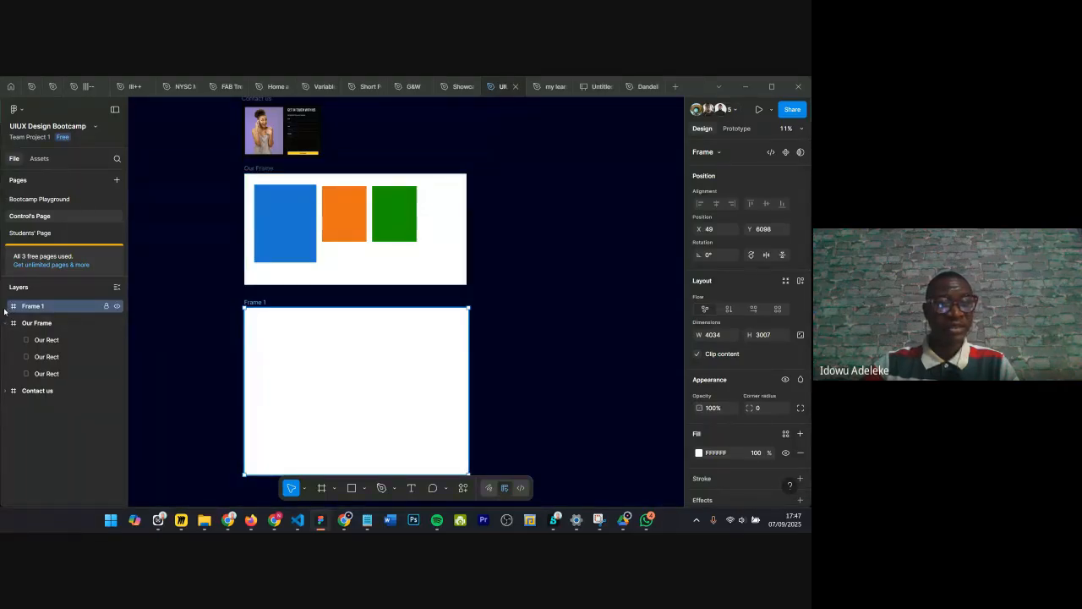
Step: Rename the new frame layer as Nice frame
double_click(59, 309)
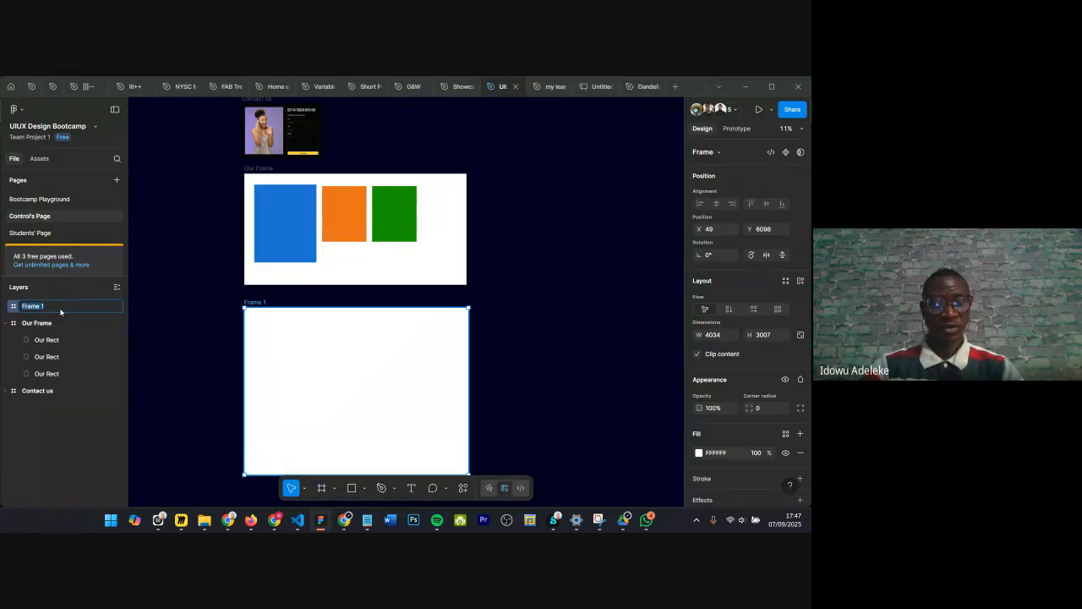
type("Nice frame")
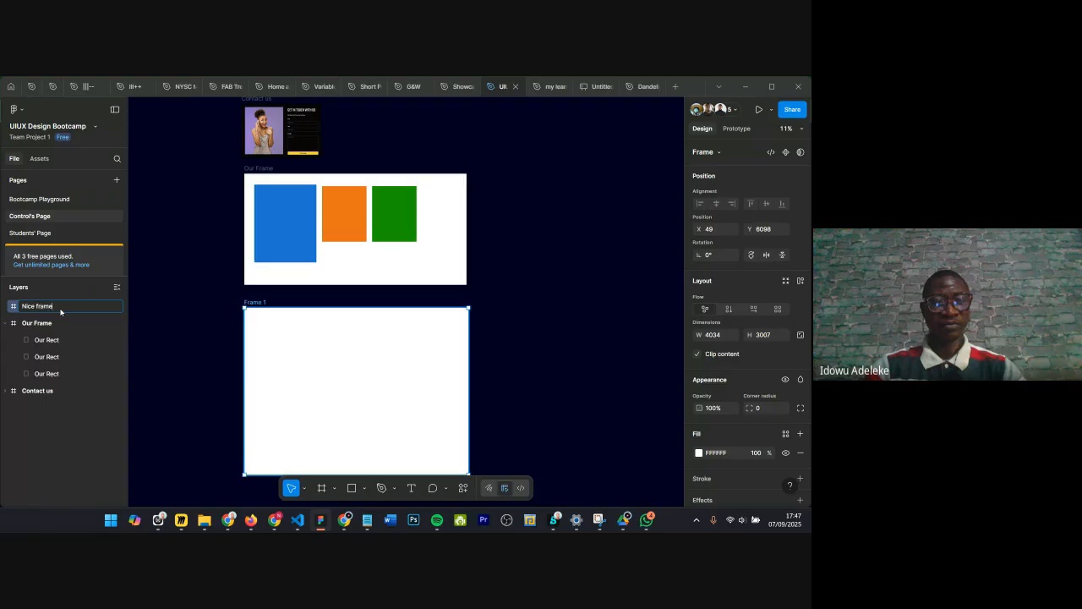
key("Return")
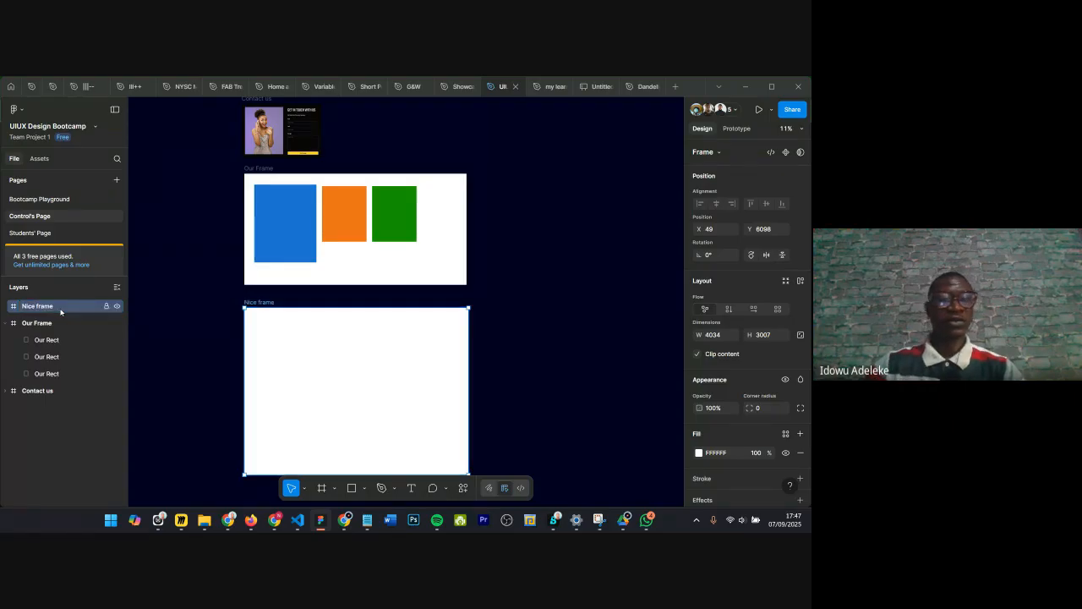
scroll(730, 342, "down", 3)
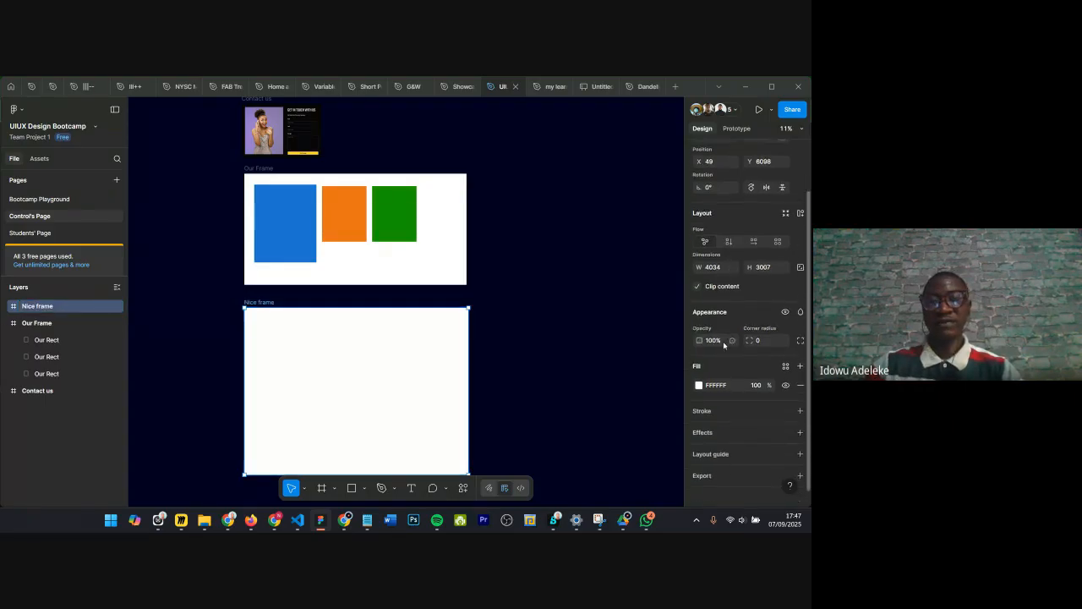
scroll(730, 343, "up", 3)
scroll(758, 258, "down", 1)
scroll(391, 355, "down", 1)
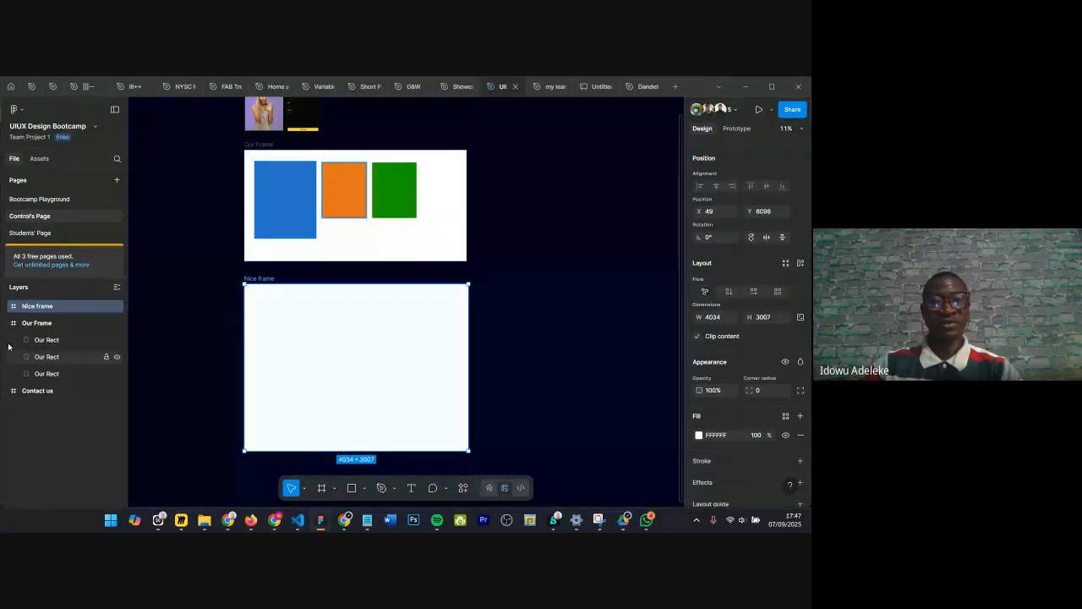
scroll(707, 413, "down", 2)
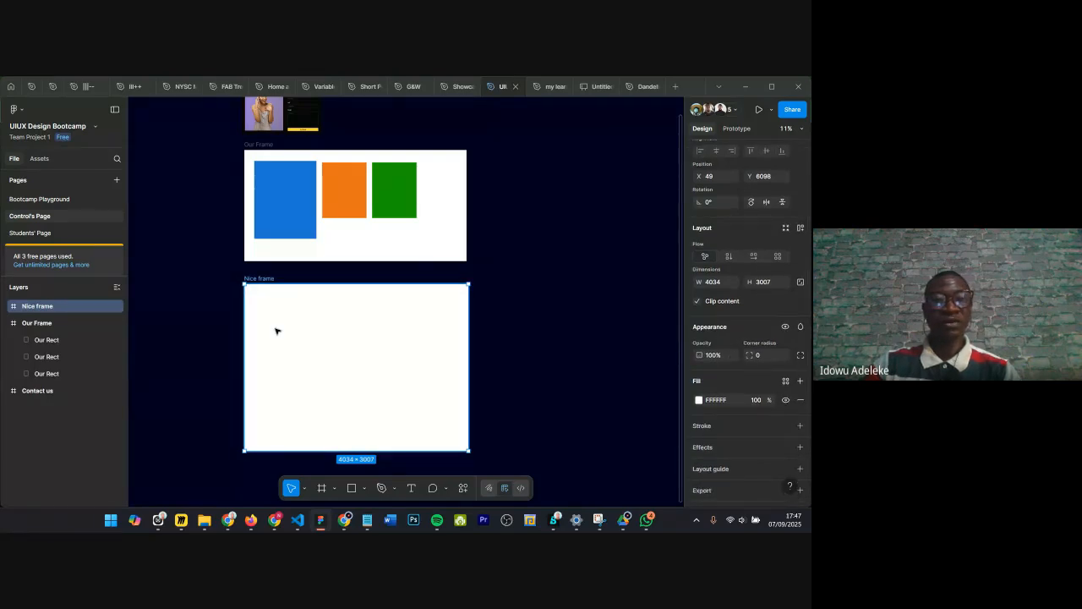
scroll(282, 333, "up", 2)
scroll(276, 331, "down", 3)
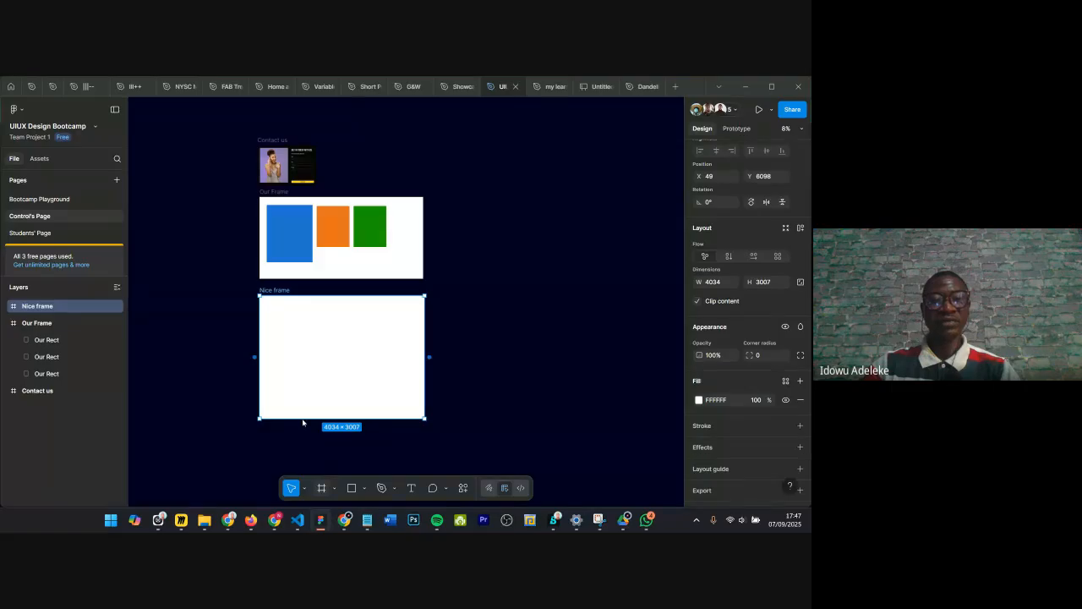
Step: Draw a nested frame about 3385 × 2635 inside Nice frame
key("f")
left_click_drag(267, 300, 407, 409)
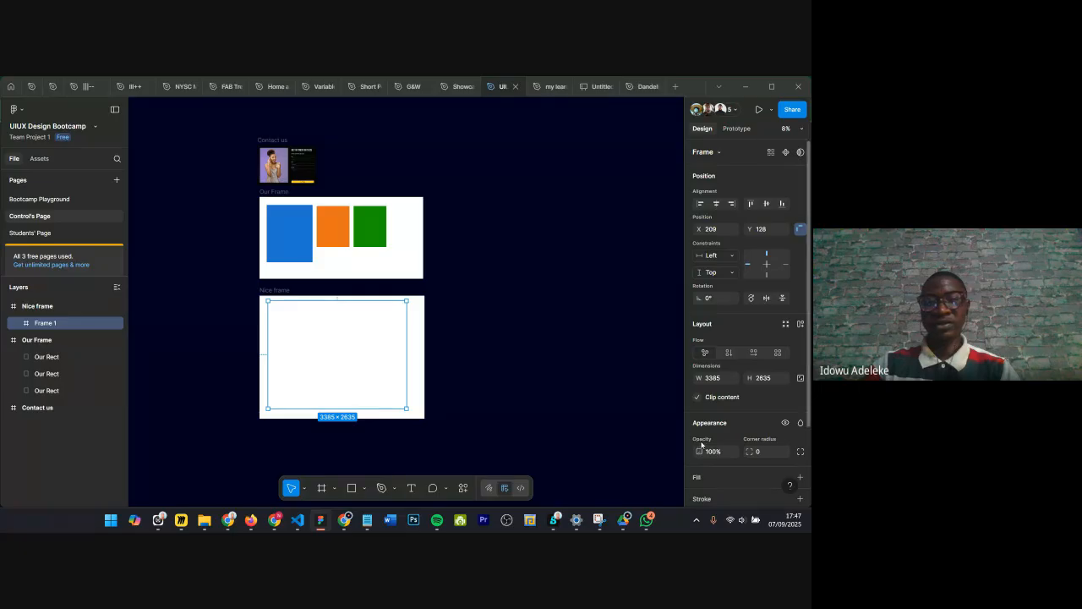
Step: Add a fill to the nested frame and sample the orange rectangle's color with the eyedropper
scroll(702, 446, "down", 3)
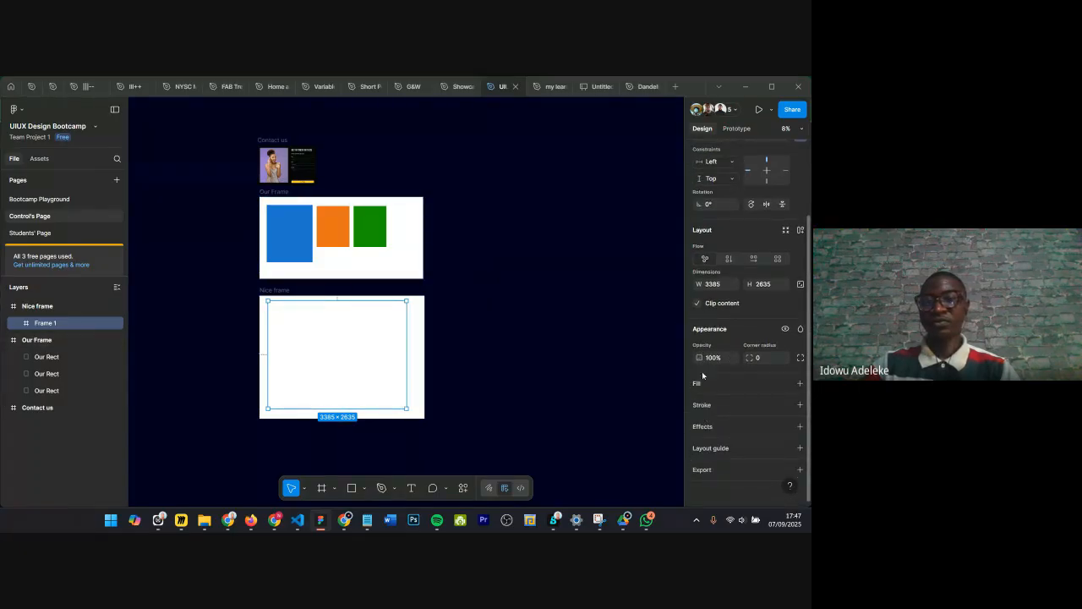
left_click(800, 383)
left_click(698, 402)
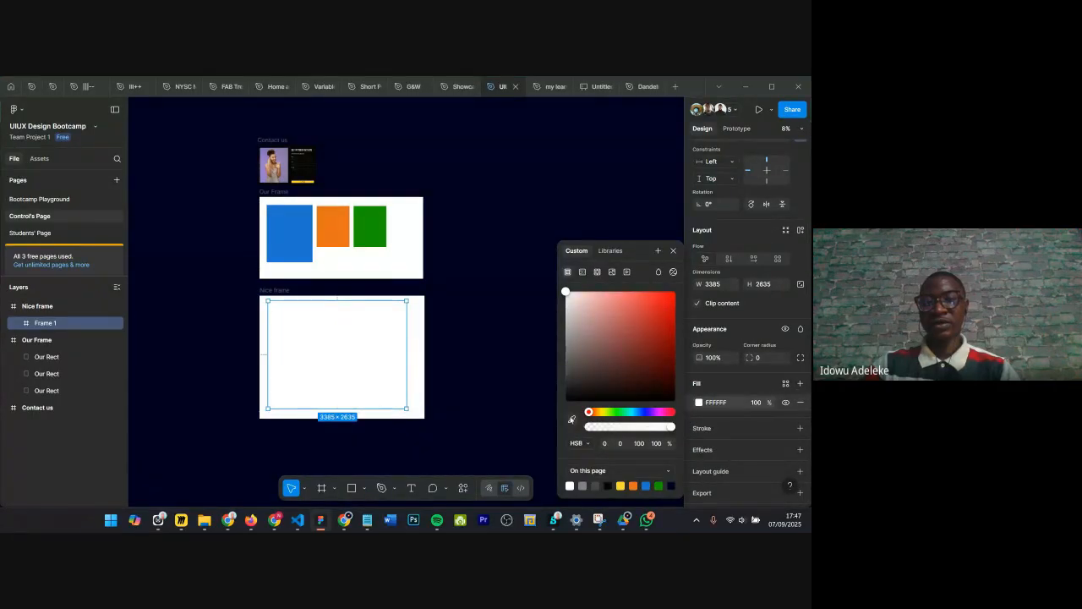
left_click(572, 421)
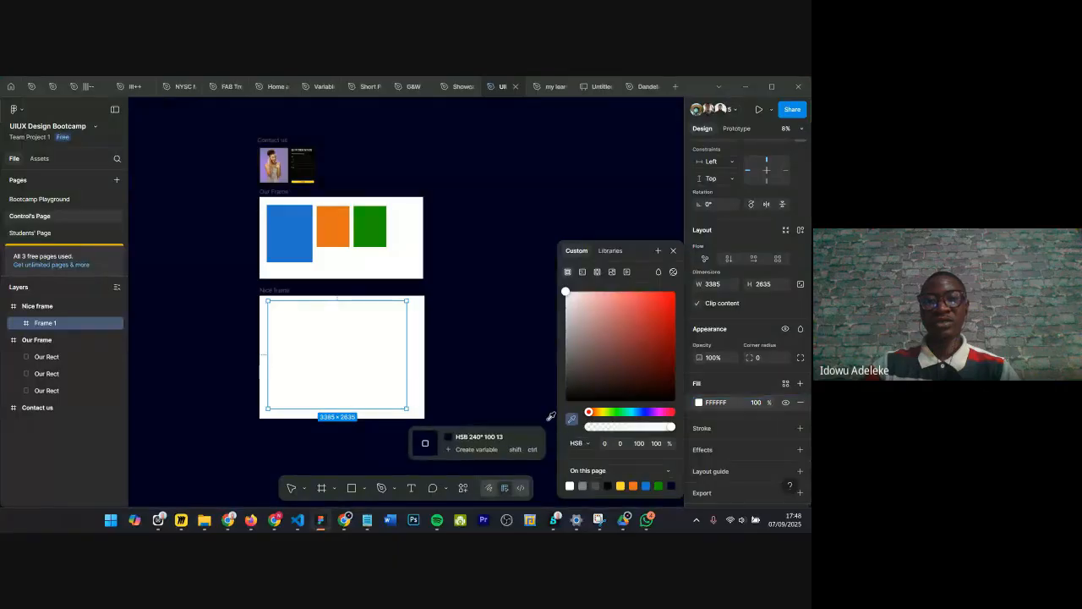
left_click(338, 217)
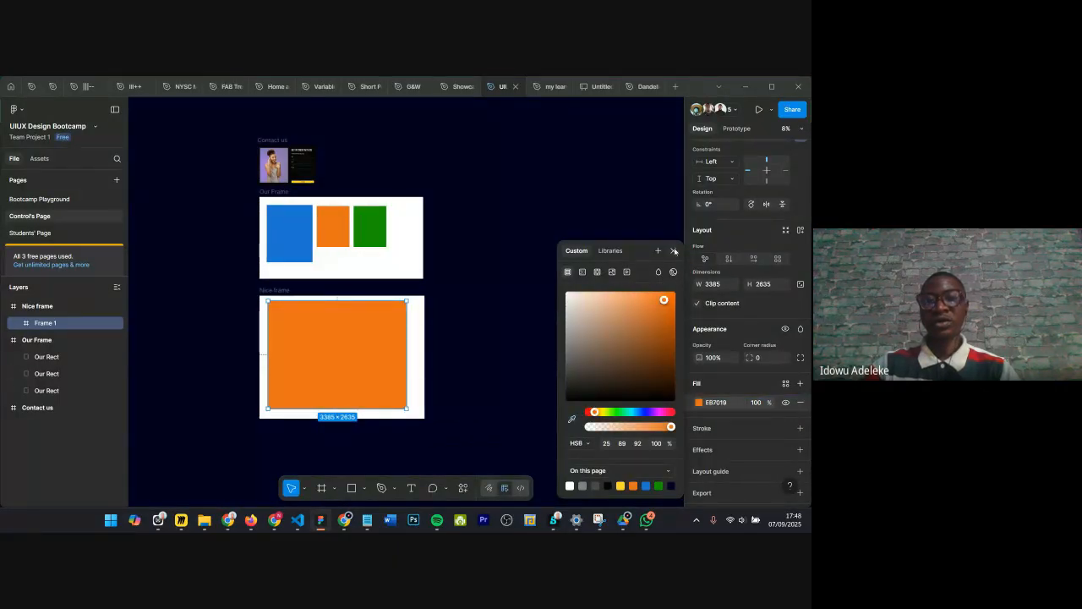
left_click(381, 336)
Step: Rename the Nice frame layer as Parent
scroll(296, 340, "up", 2)
scroll(346, 308, "down", 1)
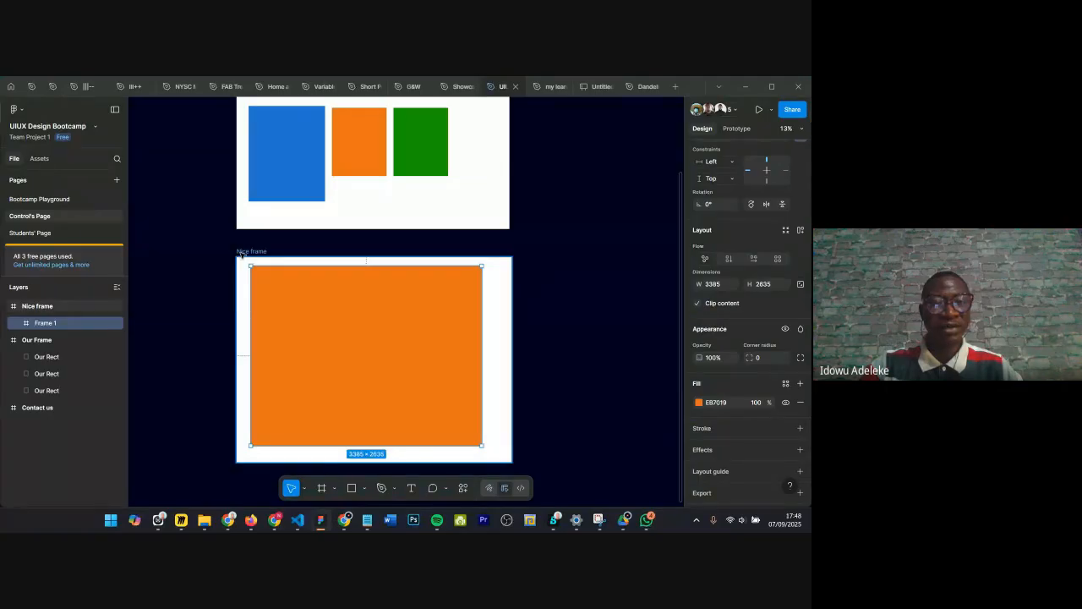
double_click(49, 307)
type("Parent")
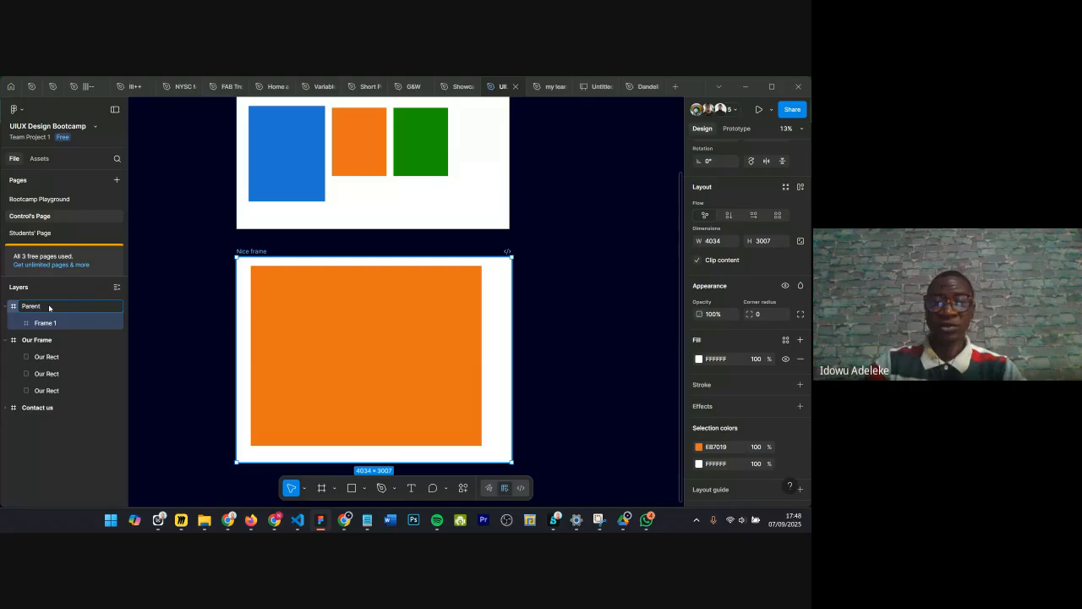
Step: Rename the outer frame layer as Grand parent
key("Return")
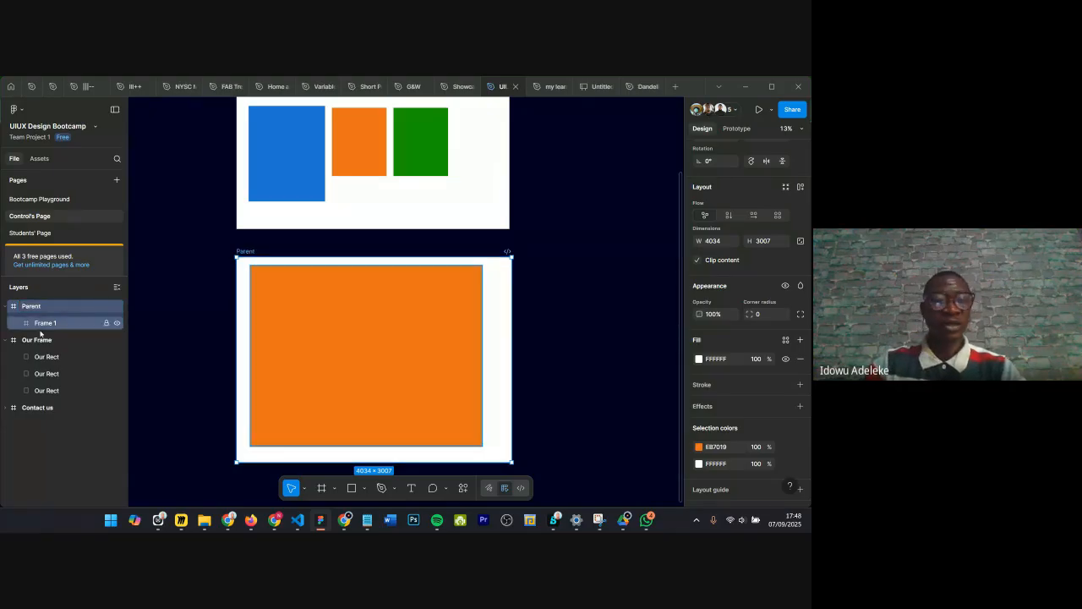
double_click(40, 330)
type("C")
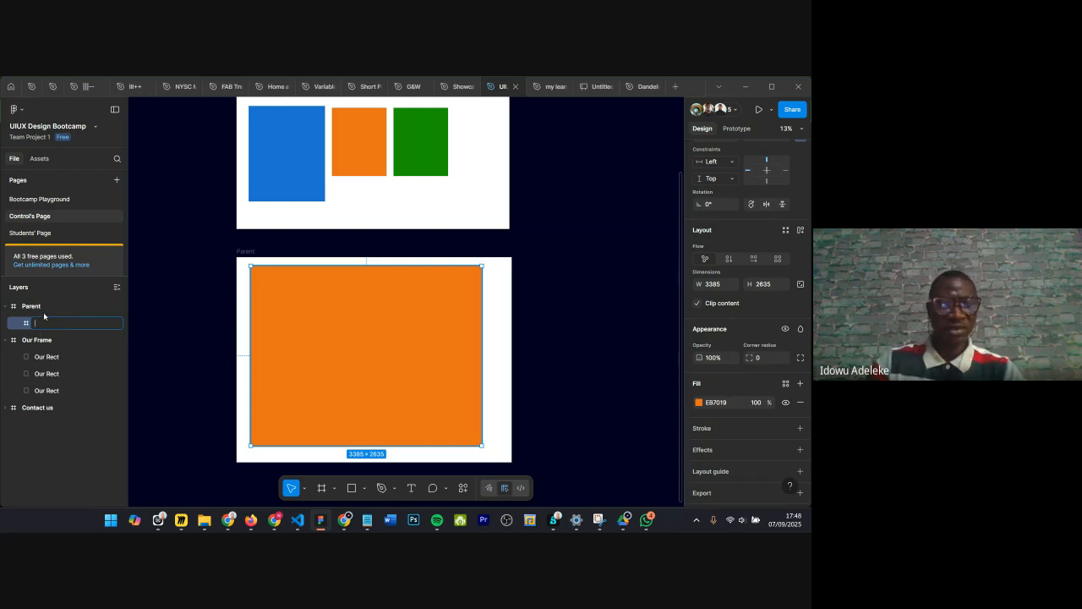
double_click(44, 307)
type("Grand parent")
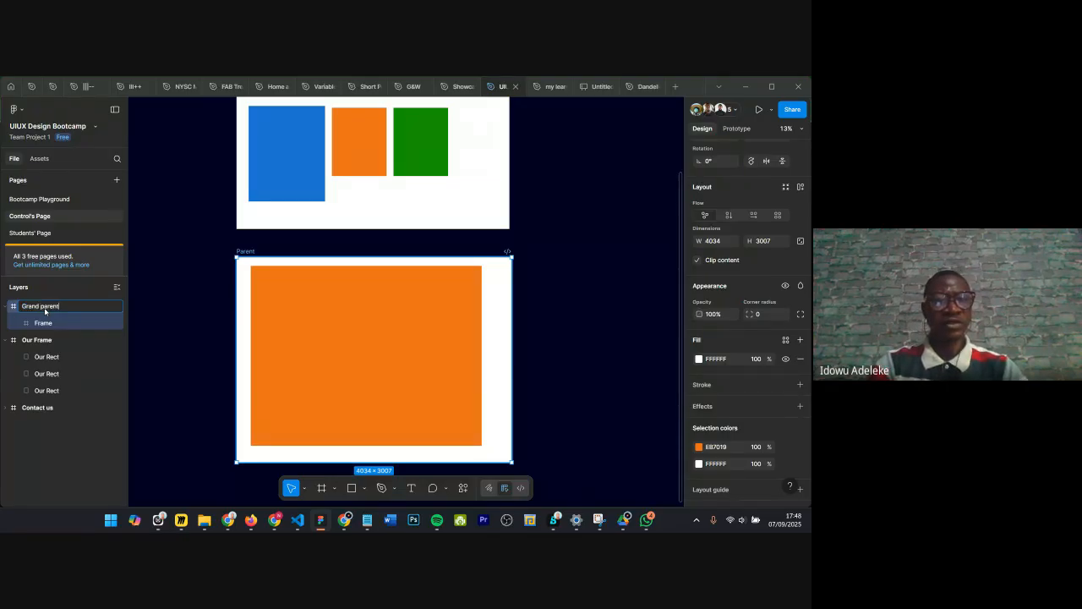
key("Return")
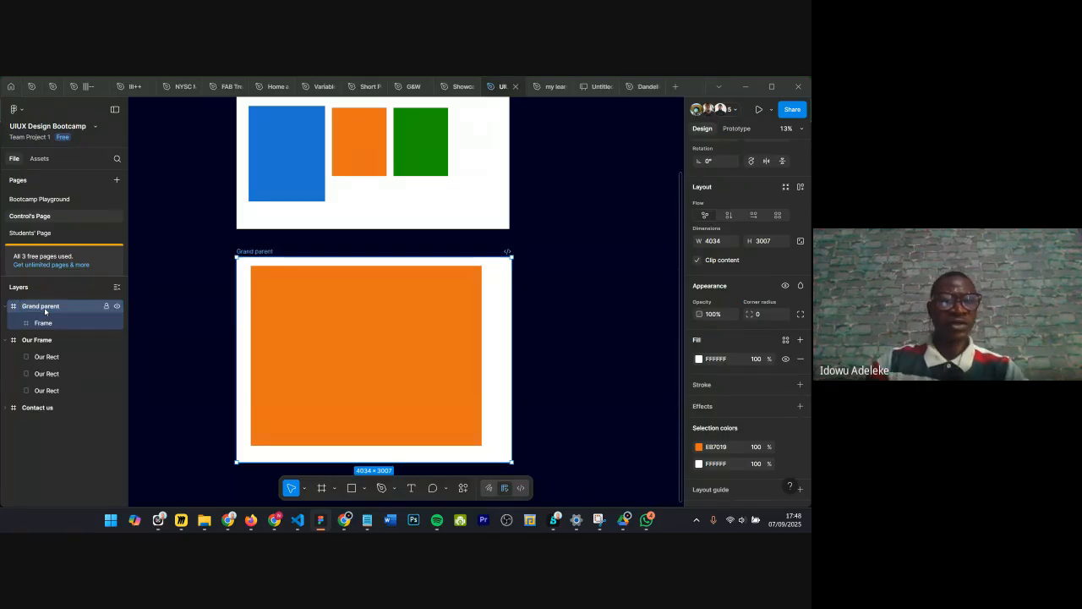
Step: Rename the nested frame layer as Parent
left_click(44, 322)
double_click(44, 322)
type("Parent")
key("Return")
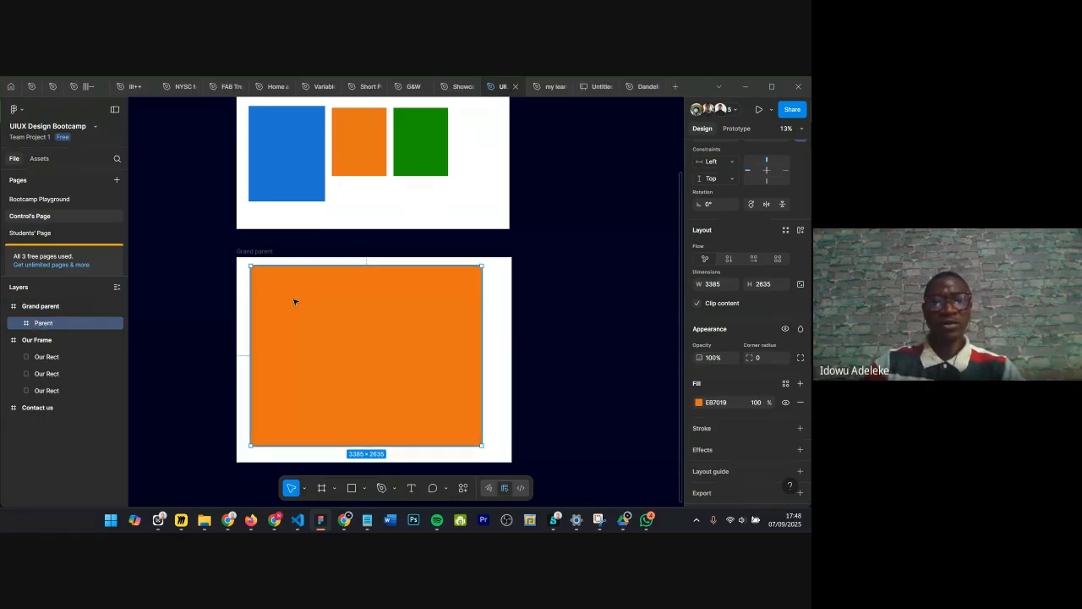
Step: Draw a third frame about 2277 × 1874 nested inside the Parent frame
key("f")
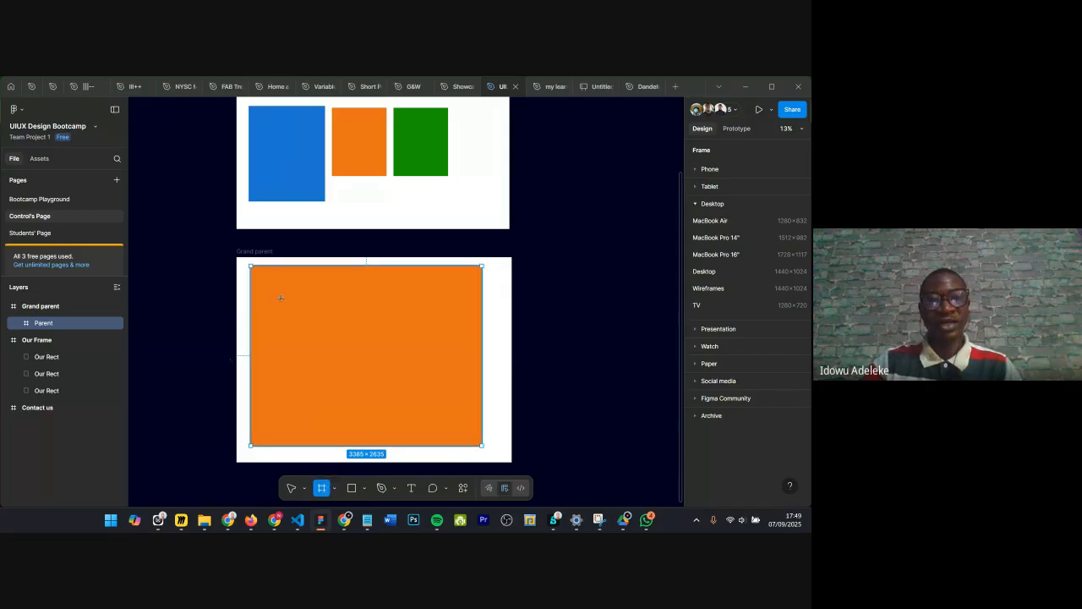
left_click_drag(279, 294, 435, 420)
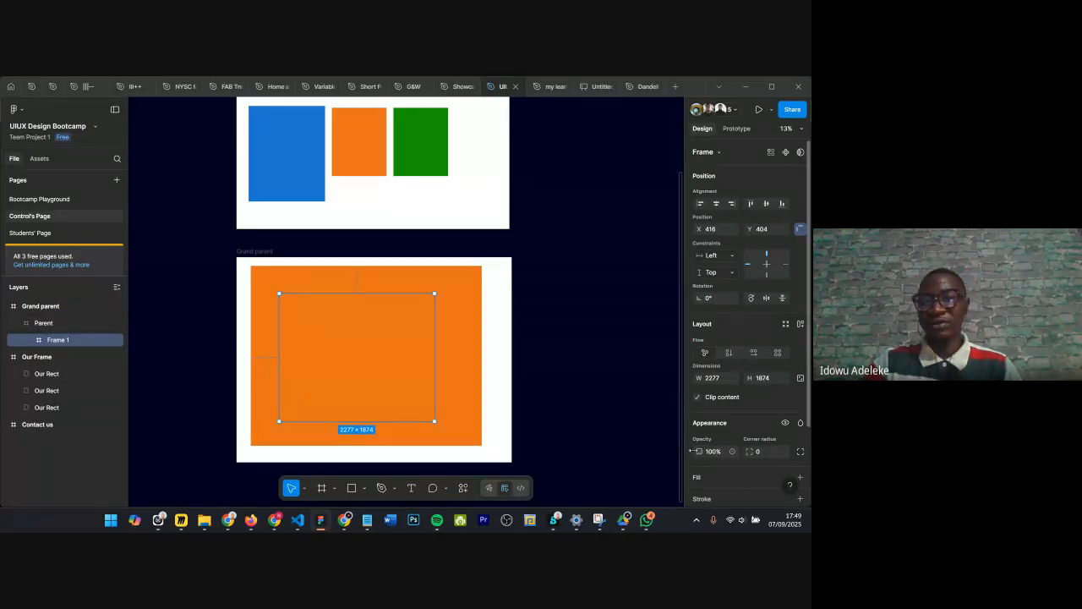
Step: Add a fill to the new innermost frame and sample the blue rectangle's color with the eyedropper
scroll(695, 456, "down", 1)
scroll(695, 456, "down", 1)
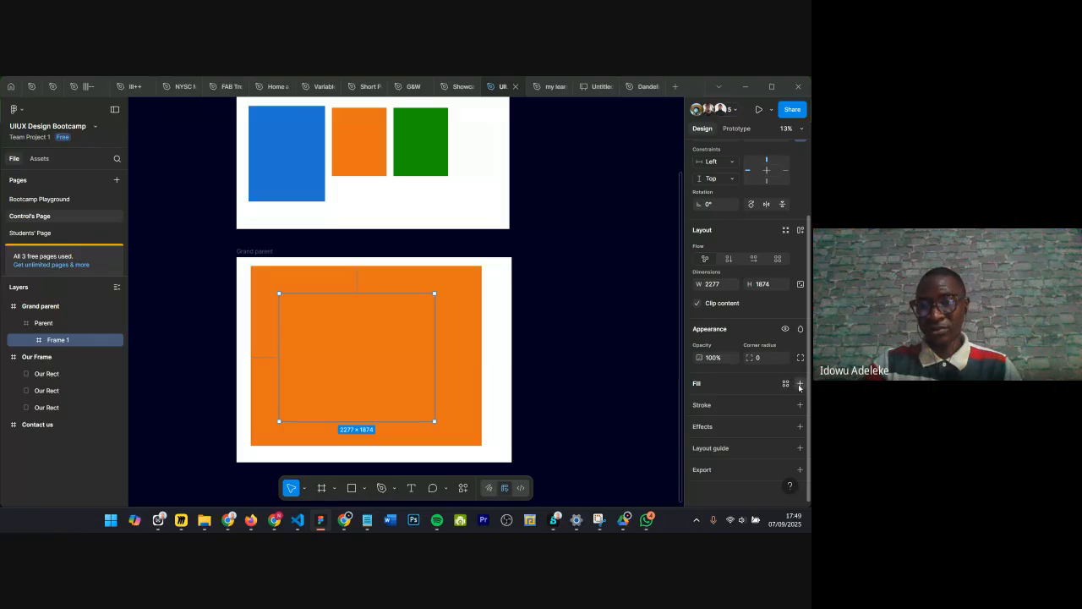
left_click(728, 399)
left_click(572, 418)
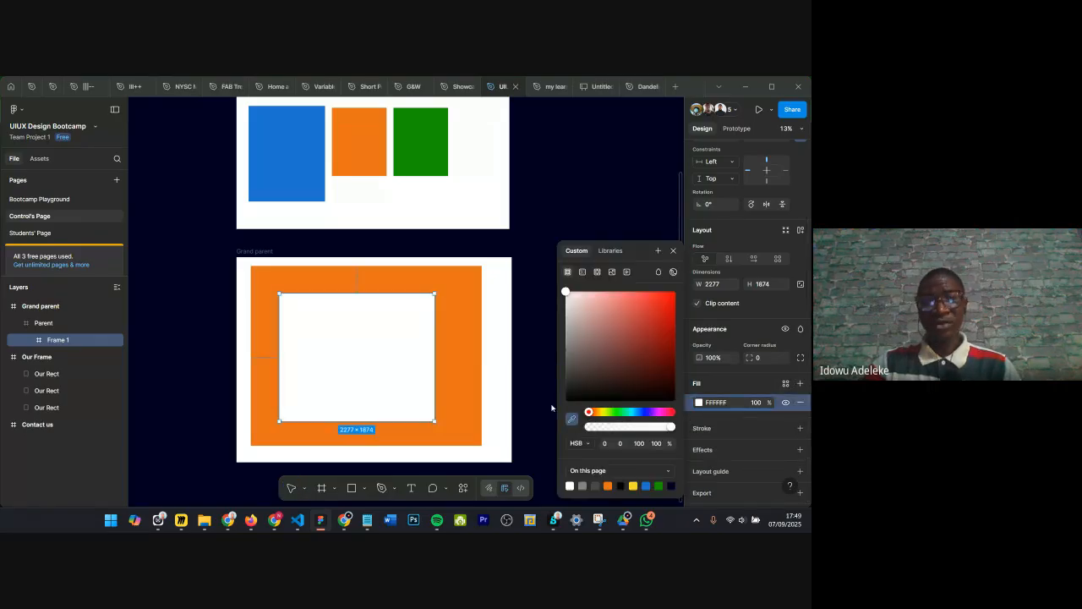
left_click(305, 179)
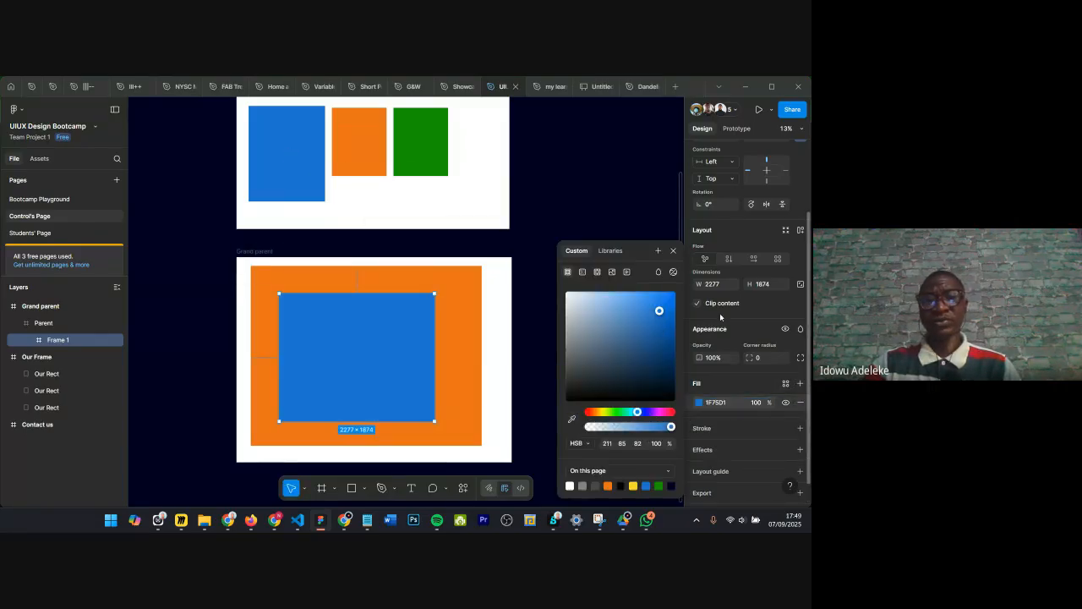
left_click(673, 250)
left_click(558, 242)
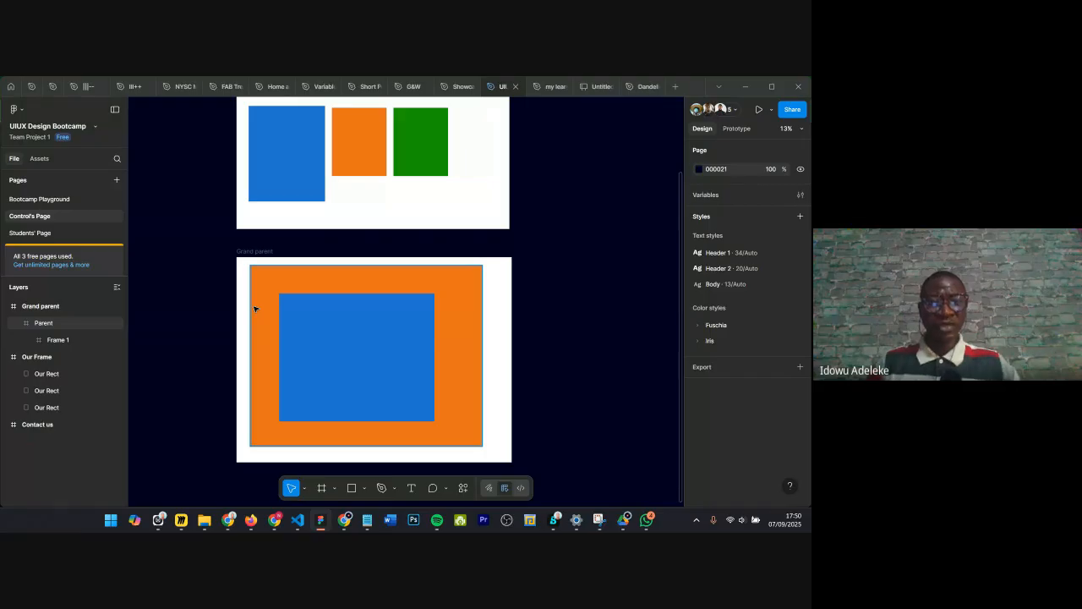
Step: Browse the frame tool's phone size presets
scroll(266, 309, "down", 5)
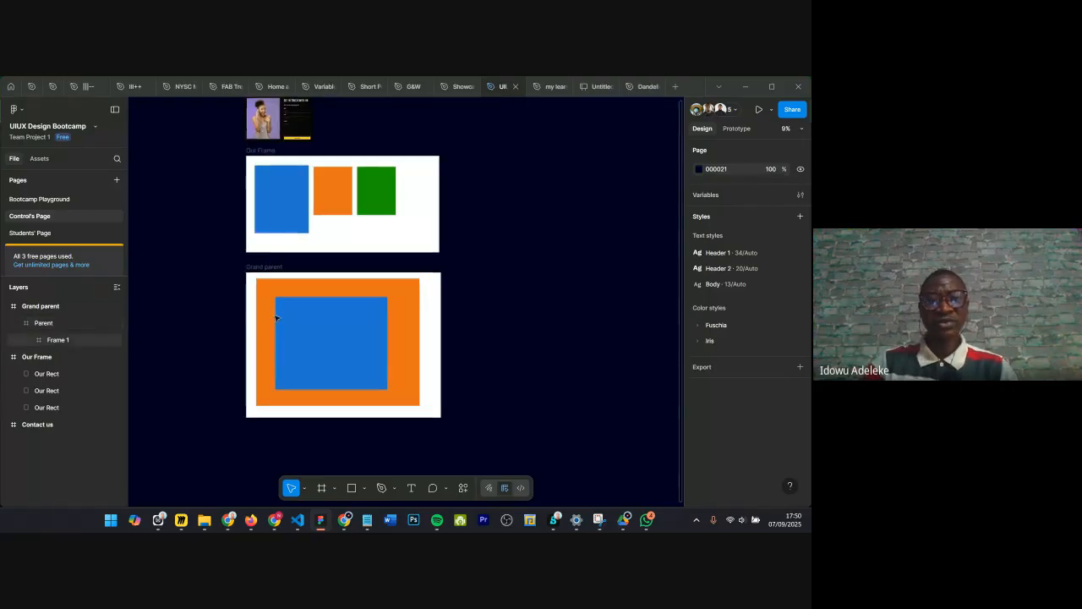
scroll(448, 247, "down", 4)
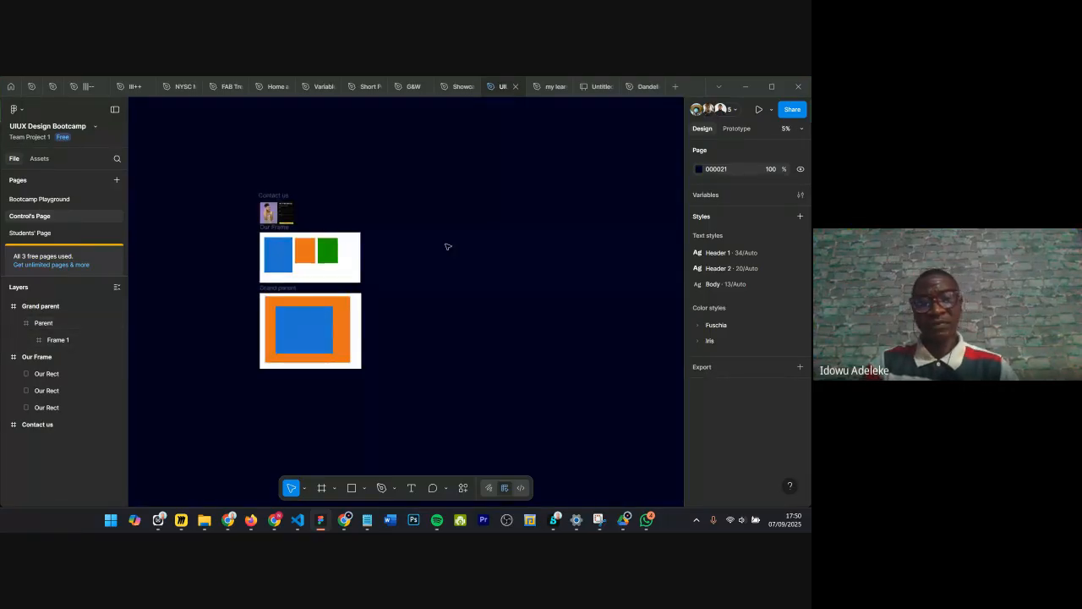
key("f")
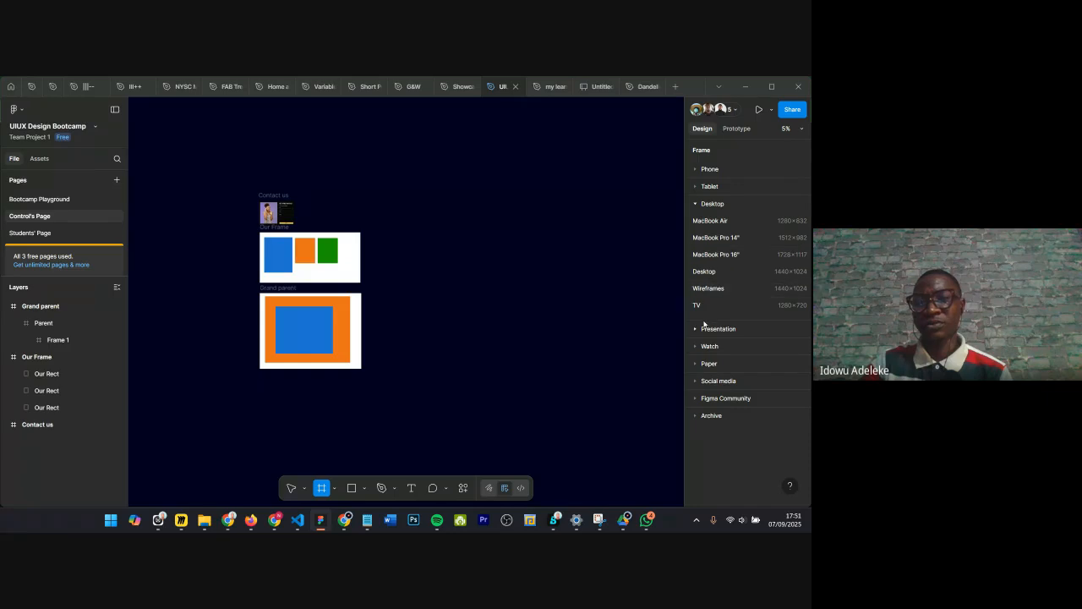
left_click(695, 204)
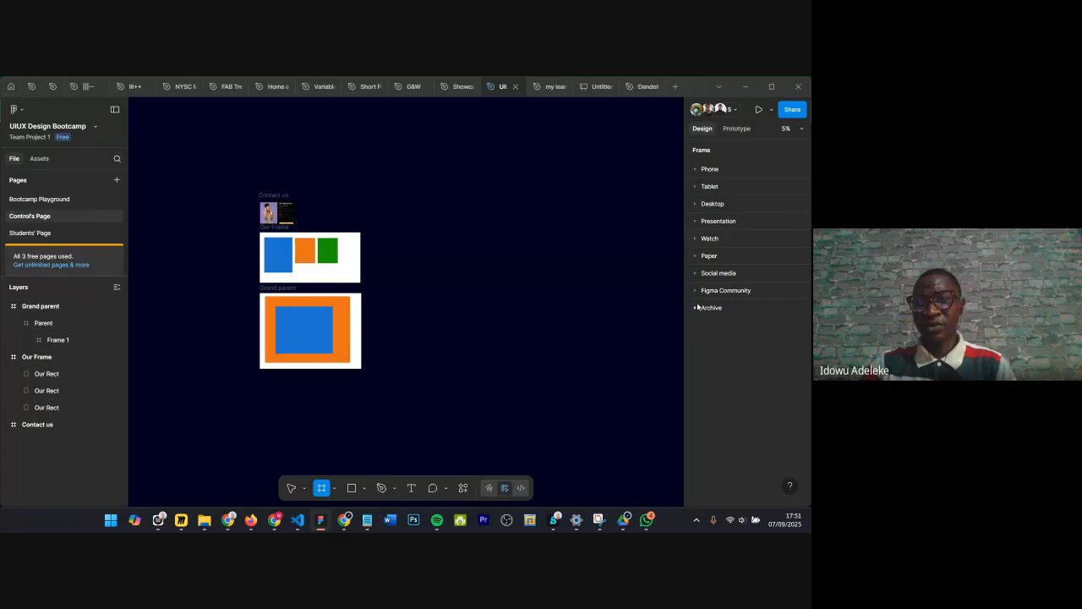
left_click(698, 170)
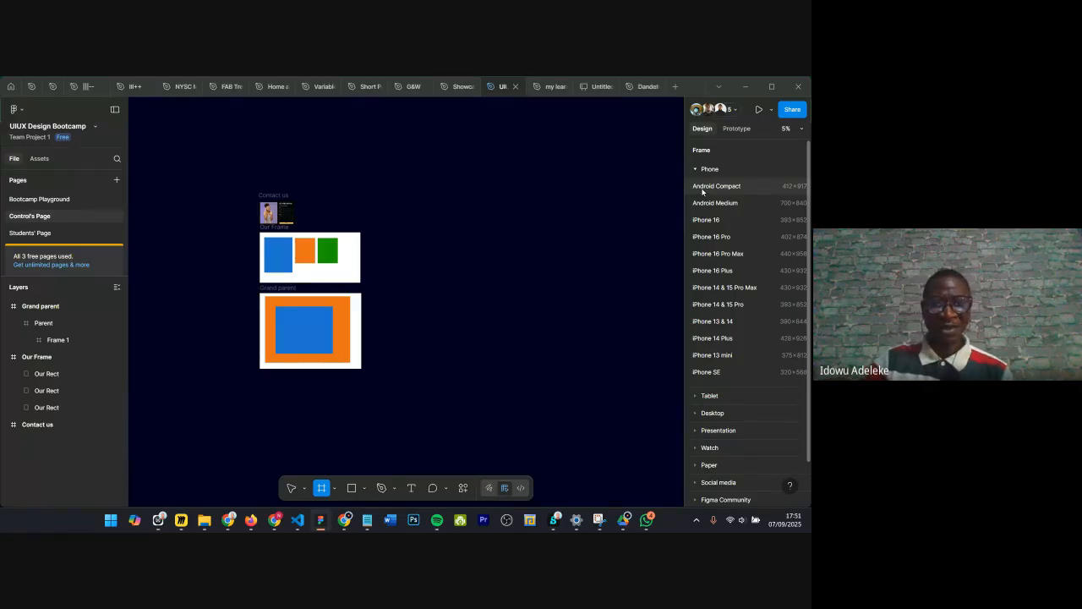
Step: Switch to Google Meet to check the participants list, then return to Figma
mouse_move(343, 526)
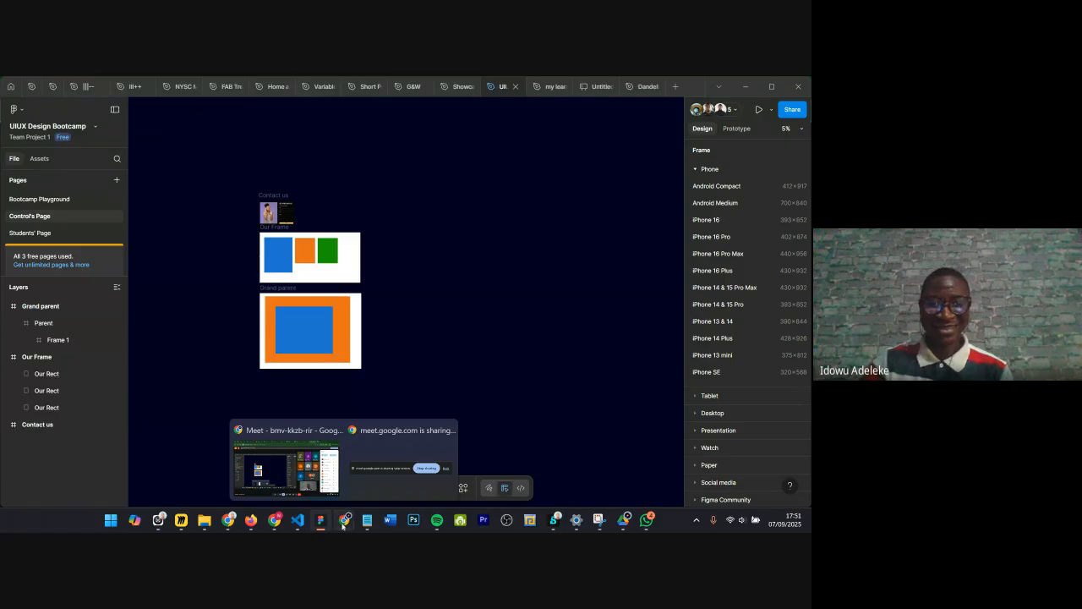
left_click(298, 473)
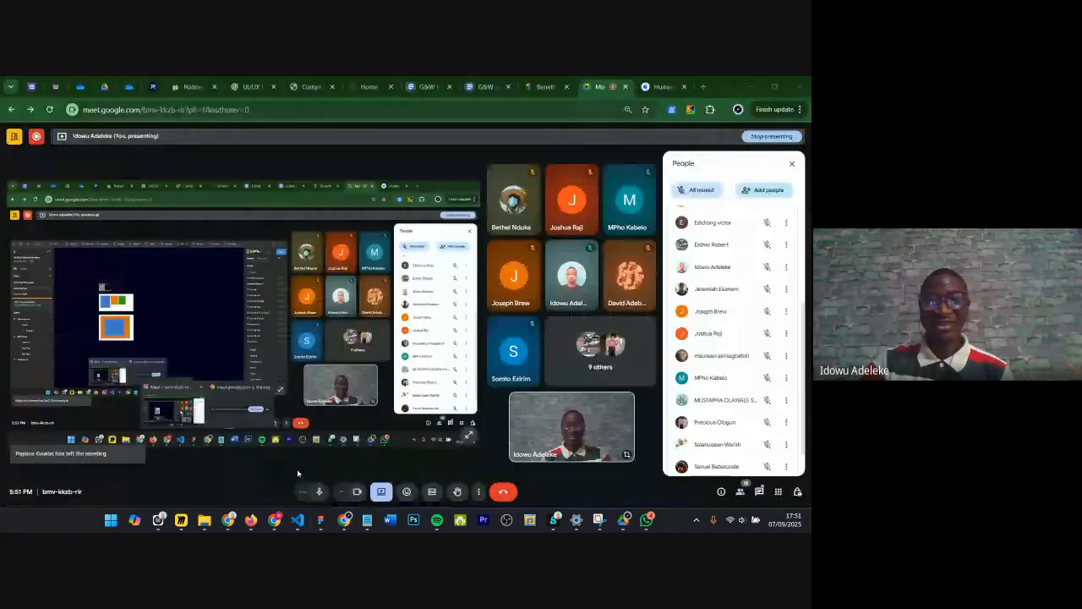
scroll(689, 322, "down", 1)
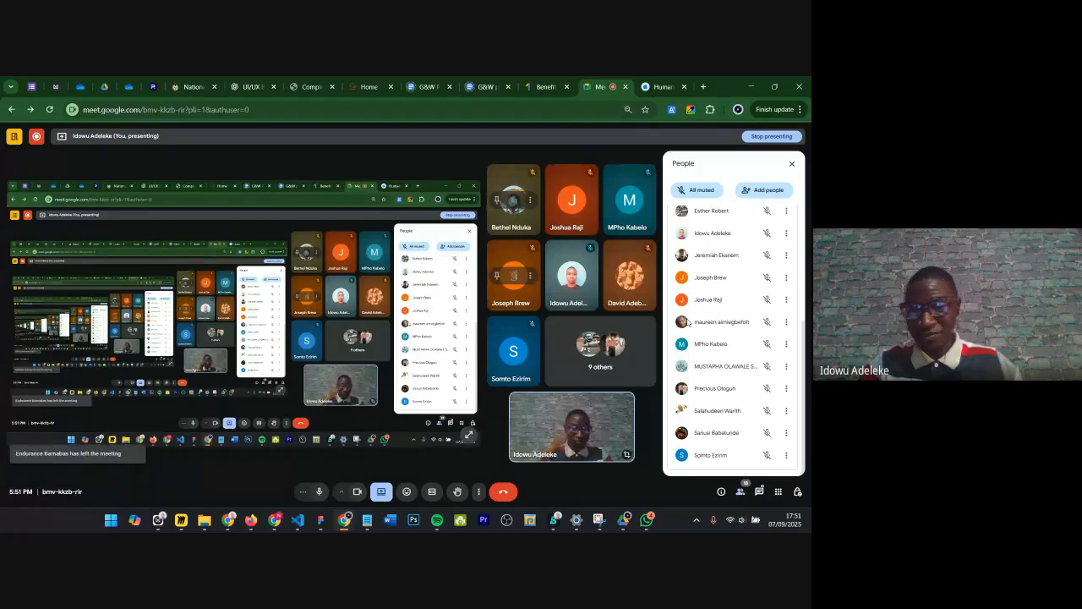
scroll(732, 353, "up", 5)
scroll(723, 313, "down", 4)
scroll(724, 315, "down", 1)
scroll(735, 369, "up", 1)
scroll(732, 355, "up", 4)
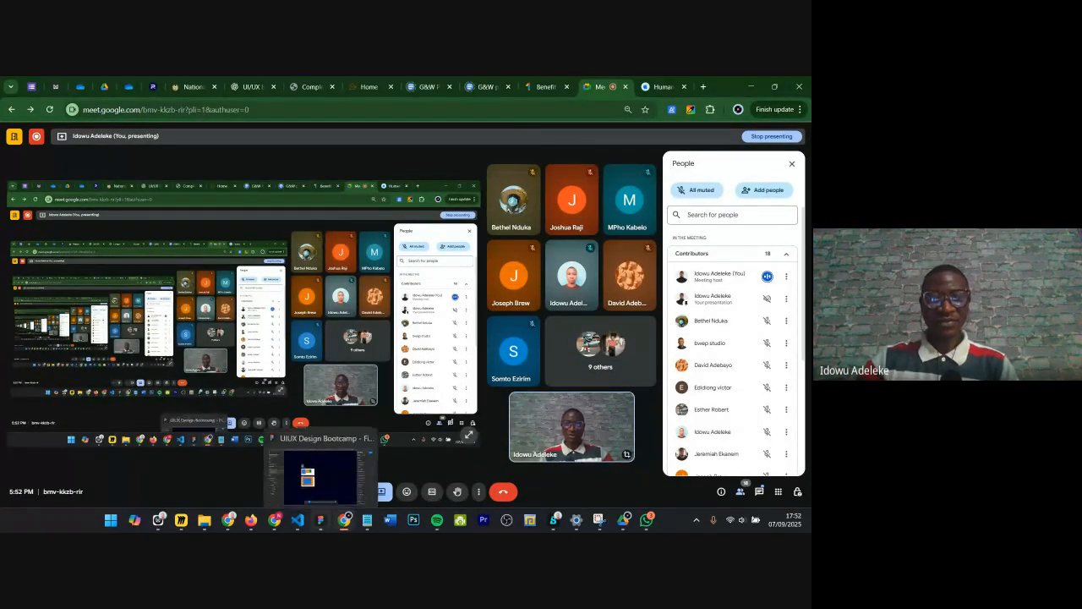
left_click(321, 478)
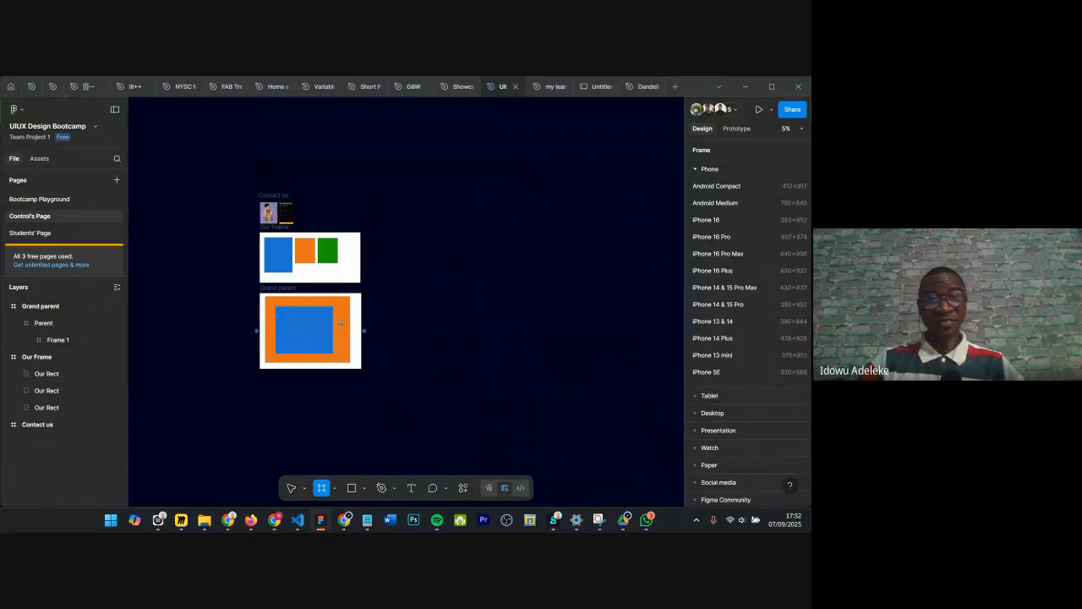
scroll(351, 261, "up", 5)
scroll(454, 281, "down", 1)
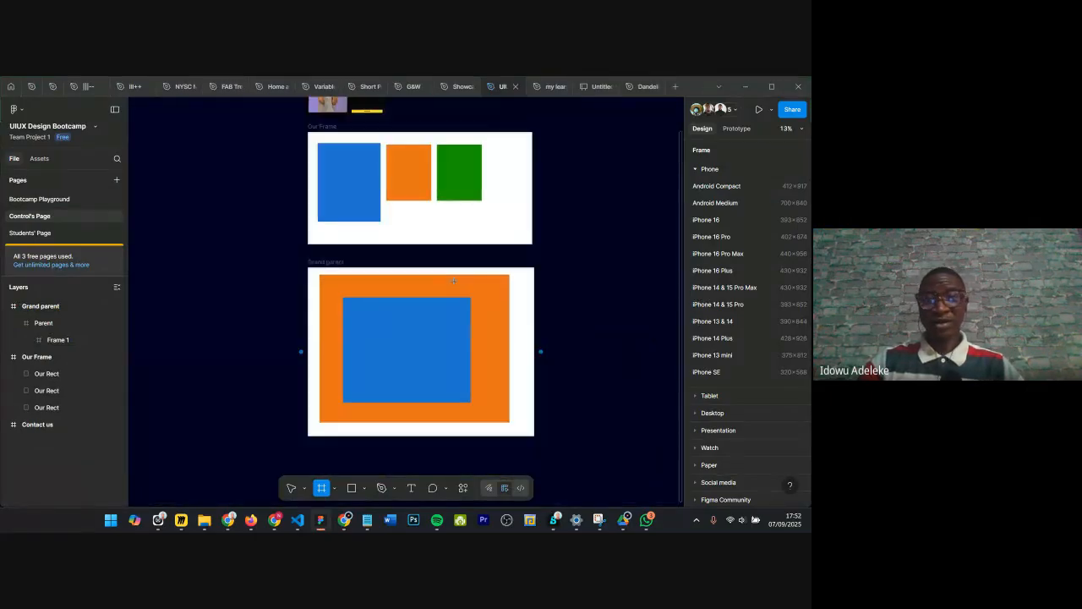
scroll(454, 280, "down", 3)
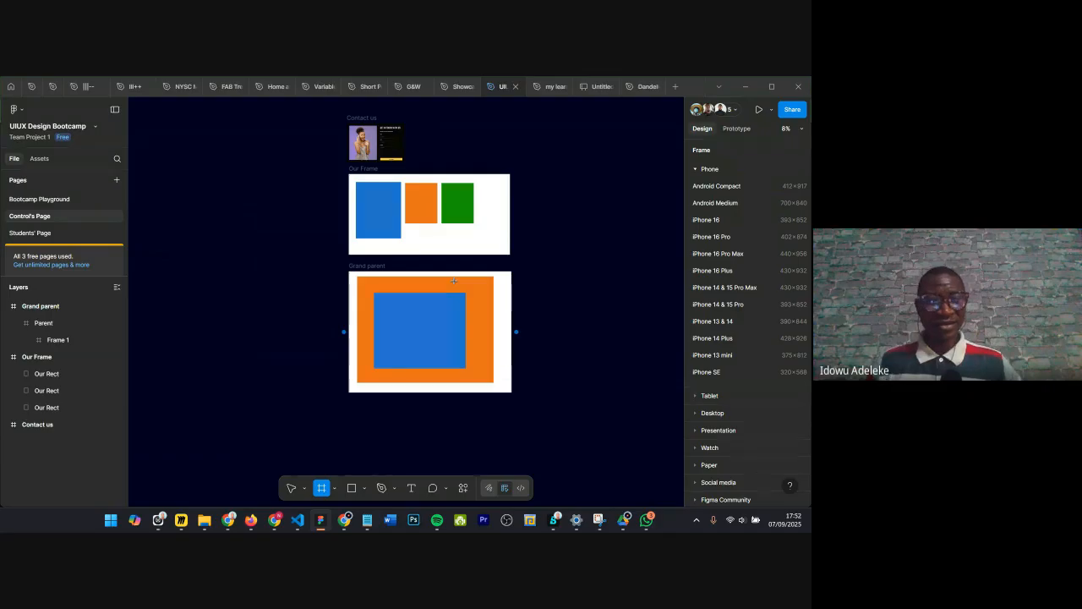
scroll(376, 277, "down", 1)
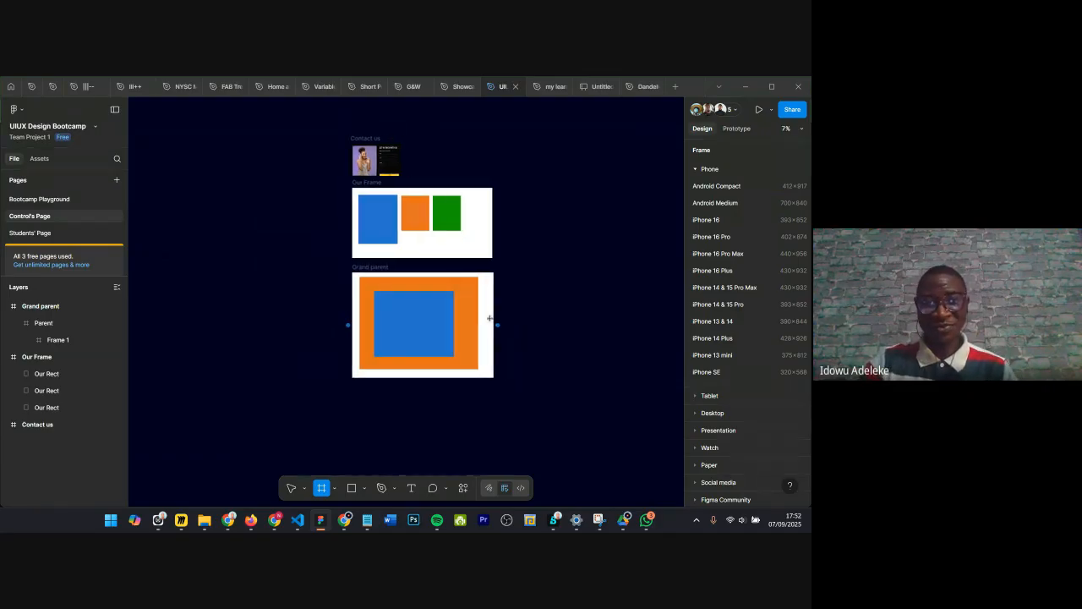
scroll(516, 317, "up", 2)
key("v")
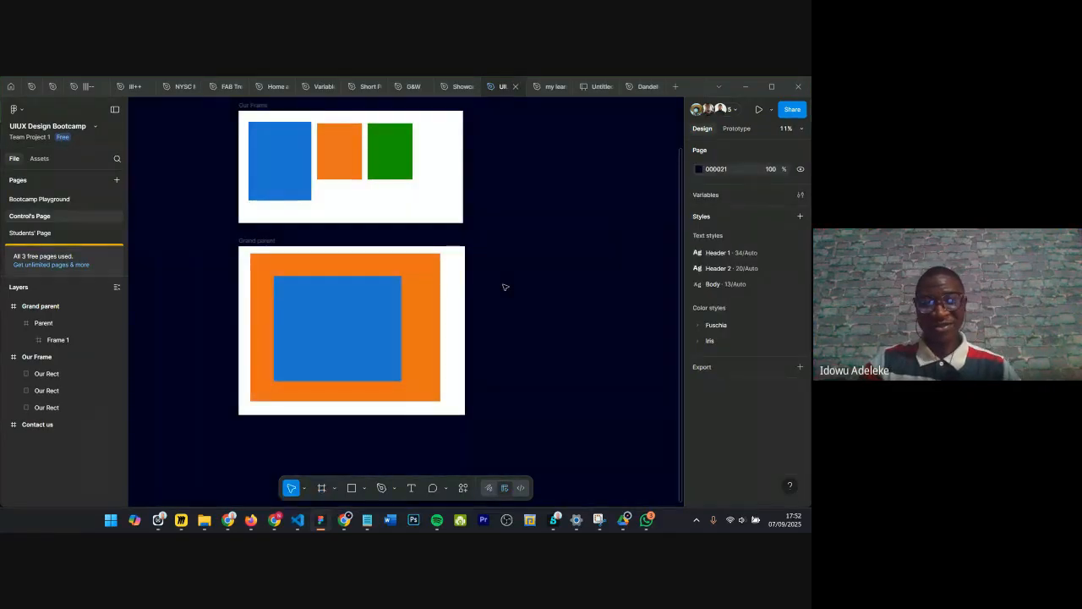
left_click(319, 309)
scroll(322, 310, "down", 2)
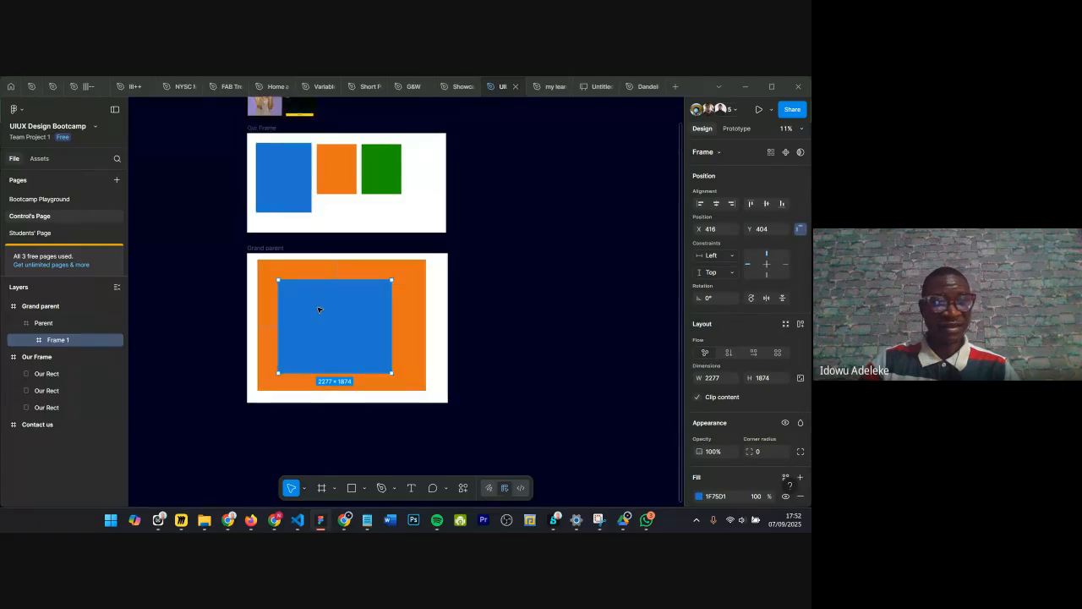
scroll(329, 313, "up", 1)
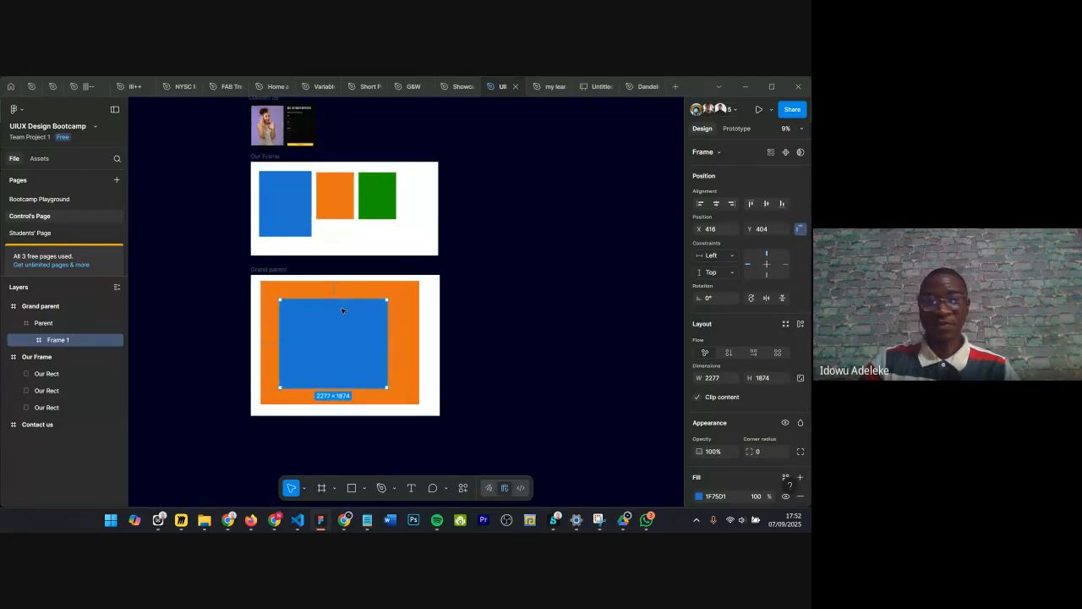
scroll(344, 296, "up", 1)
scroll(425, 268, "down", 1)
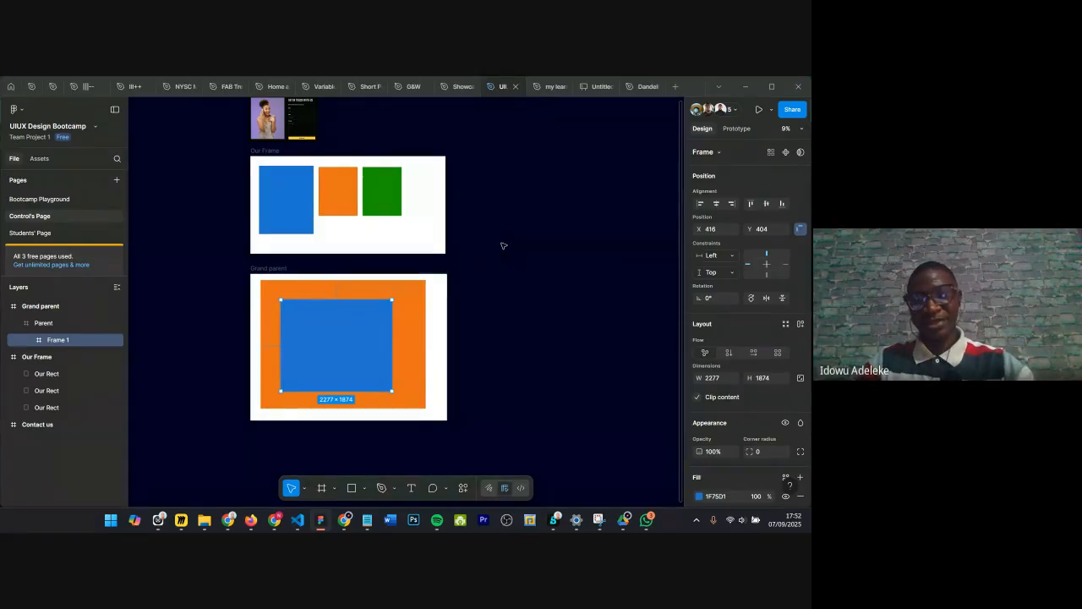
key("f")
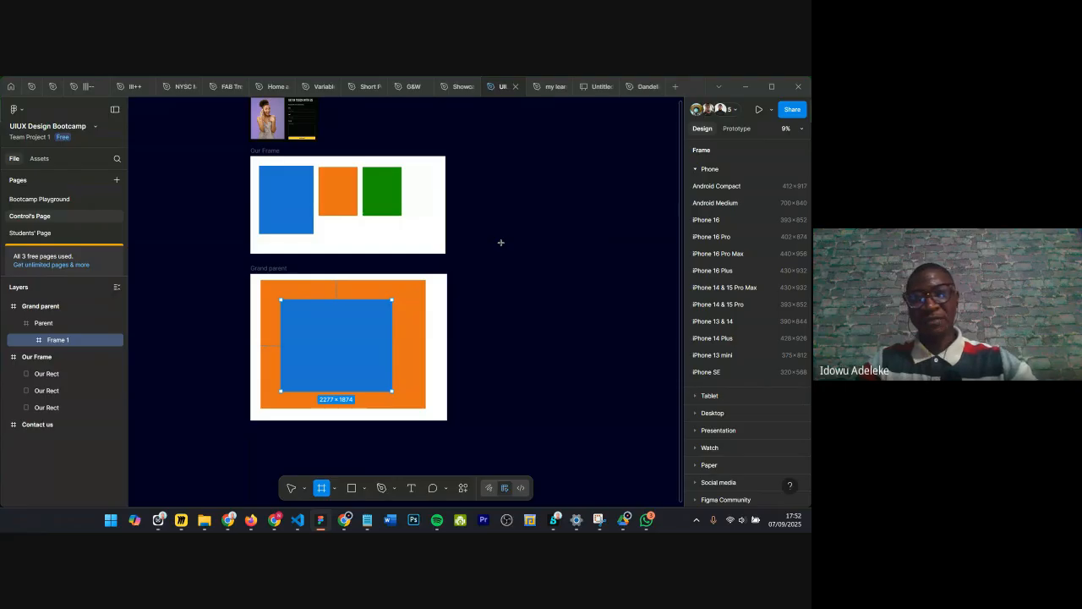
key("v")
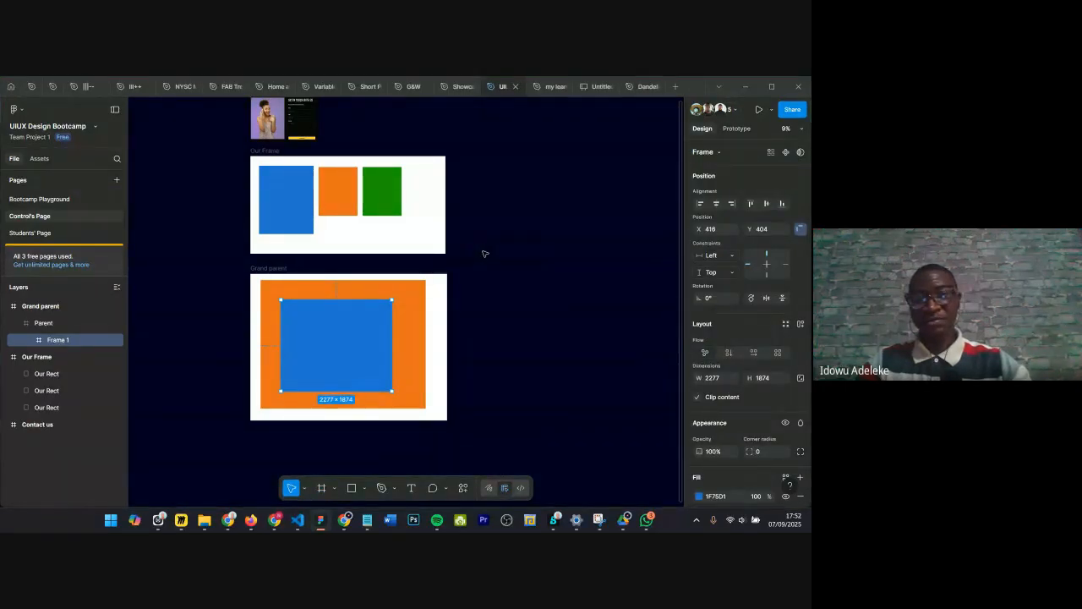
key("f")
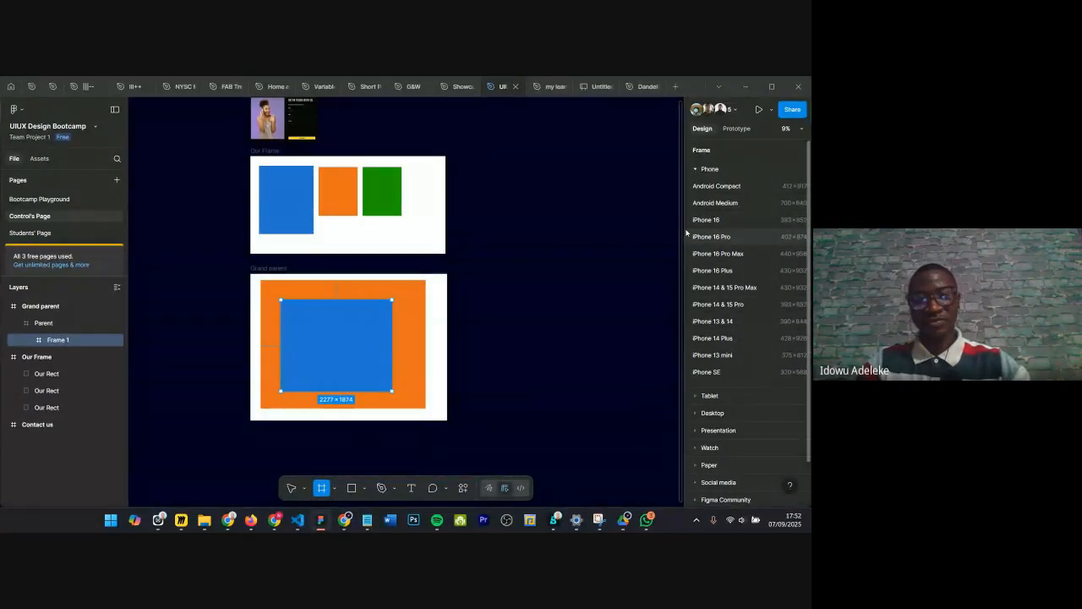
key("v")
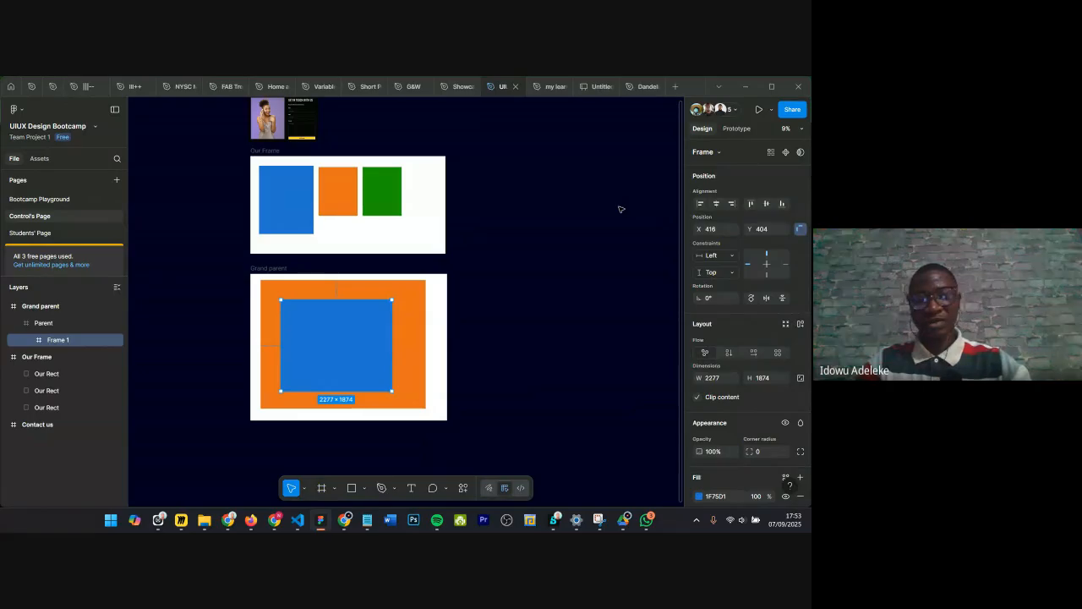
Step: Create an iPhone 16 Pro Max frame beside the Grand parent frame and reposition it
key("f")
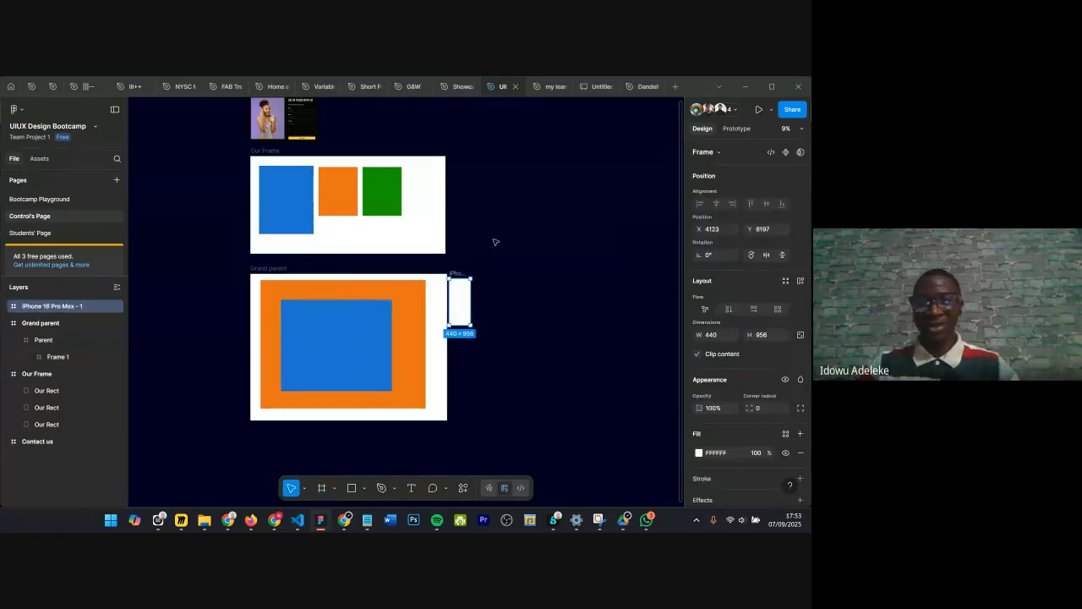
scroll(446, 297, "up", 10)
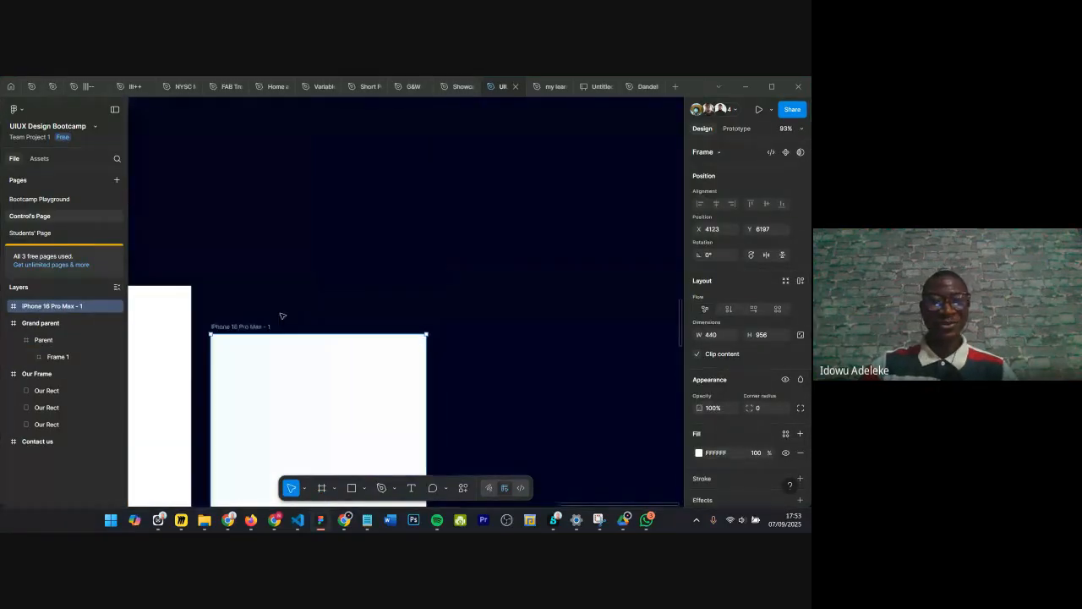
left_click_drag(246, 325, 370, 276)
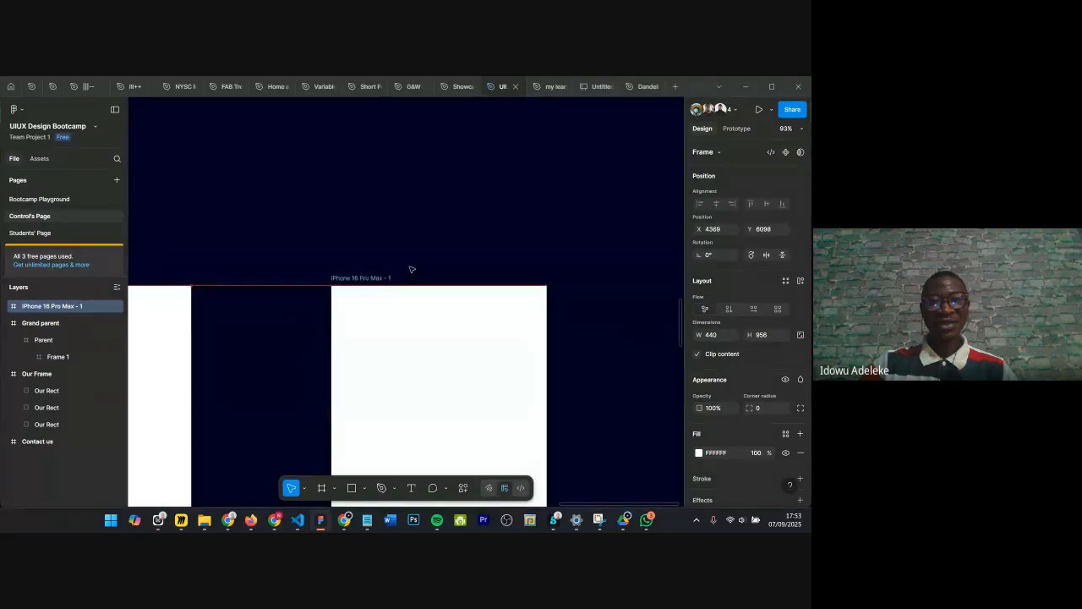
Step: Resize the iPhone 16 Pro Max frame's height to about 913
scroll(441, 260, "down", 2)
scroll(436, 266, "down", 2)
scroll(429, 273, "up", 2)
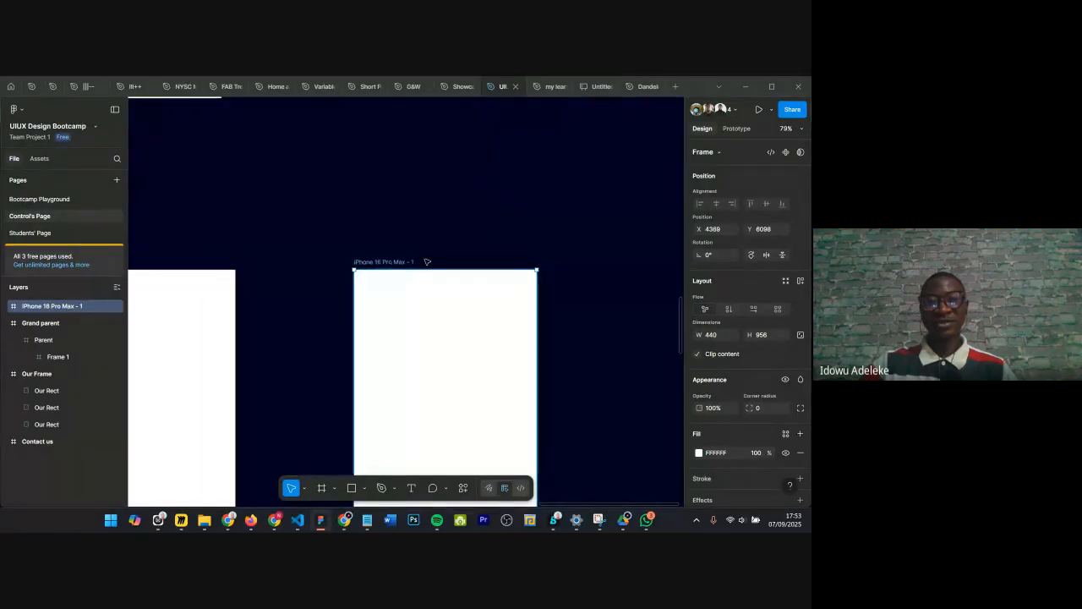
scroll(430, 269, "down", 3)
scroll(427, 264, "down", 2)
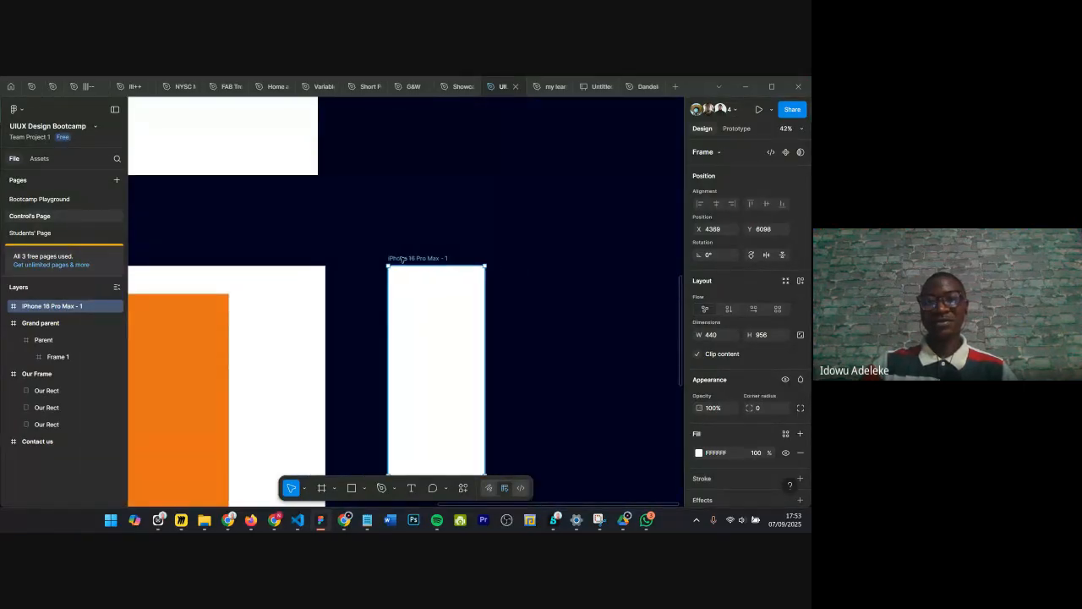
scroll(415, 258, "up", 3)
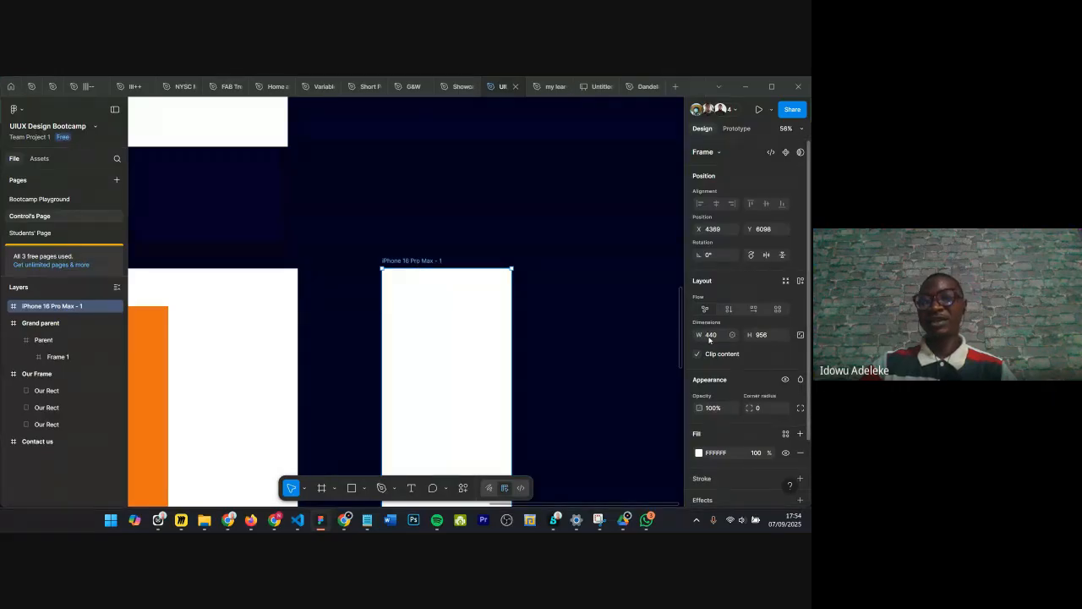
scroll(496, 268, "down", 2)
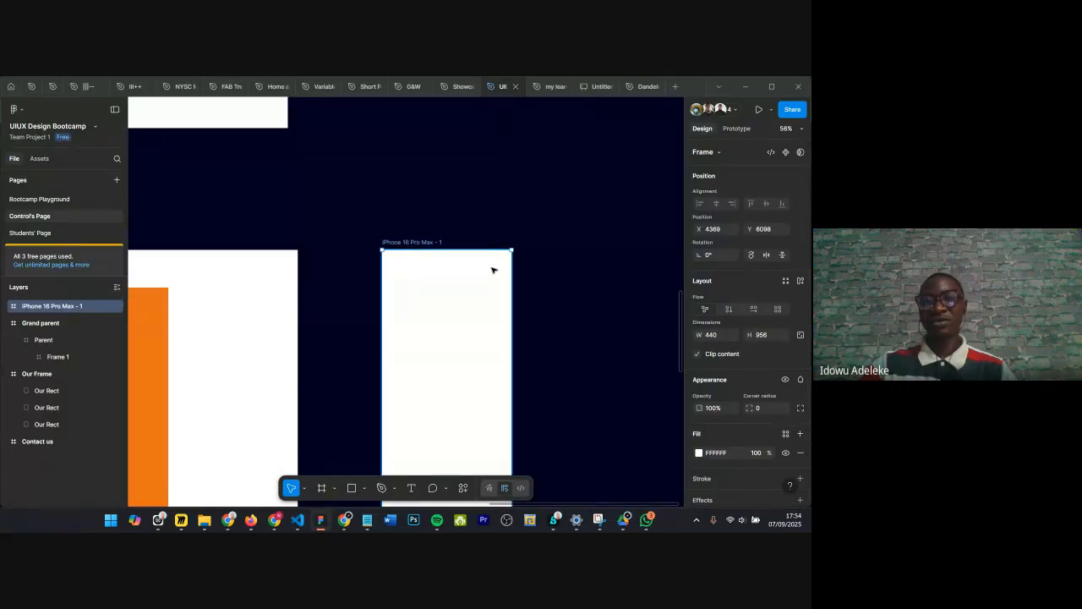
scroll(494, 271, "down", 2)
left_click_drag(479, 430, 433, 422)
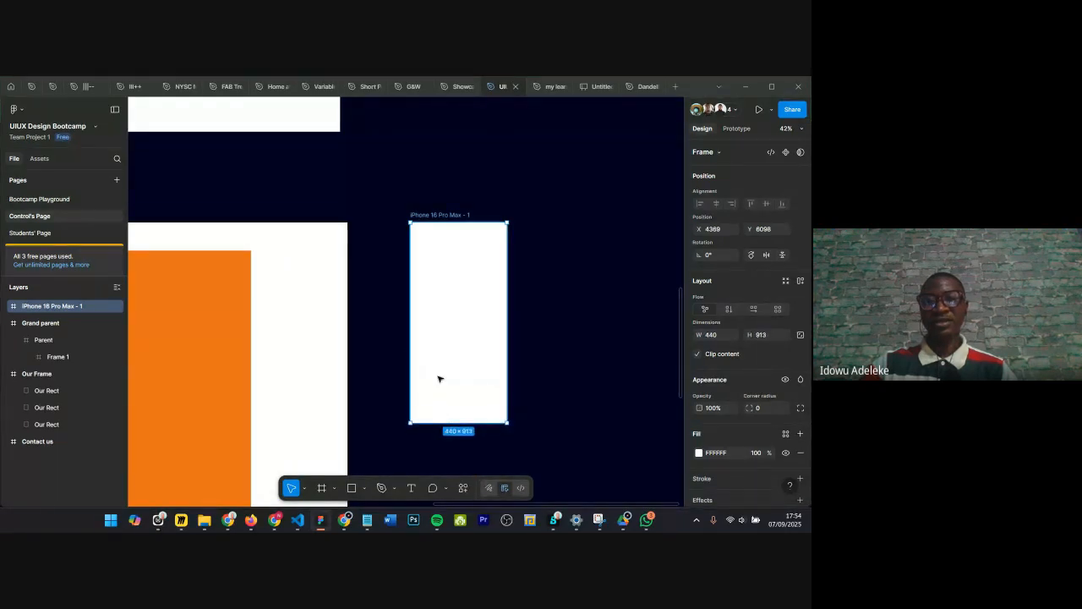
scroll(443, 381, "down", 1)
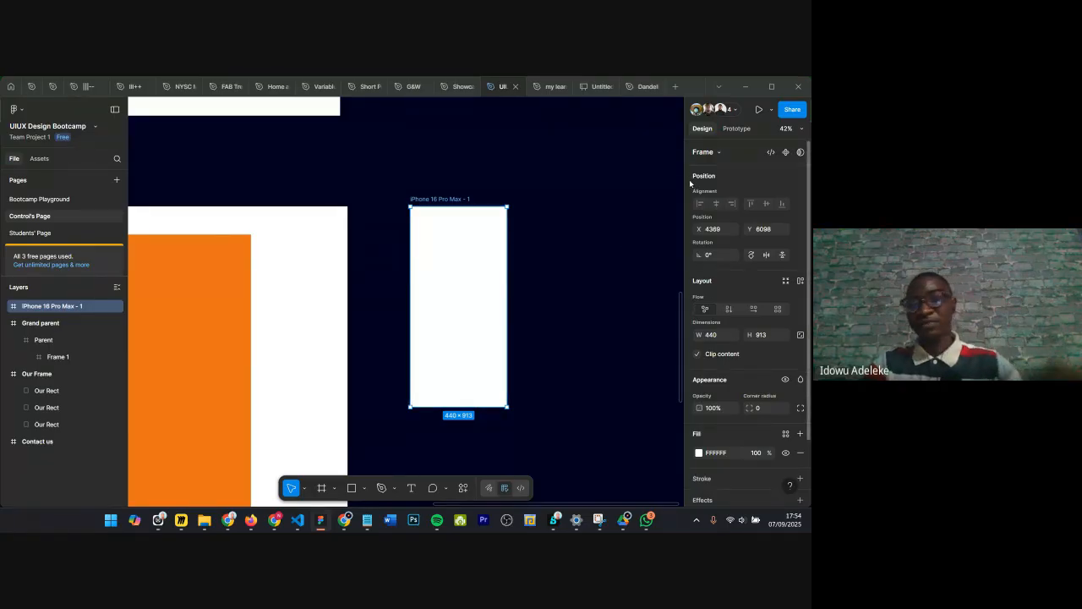
Step: Open the frame tool and browse its preset categories such as Phone and Desktop
key("f")
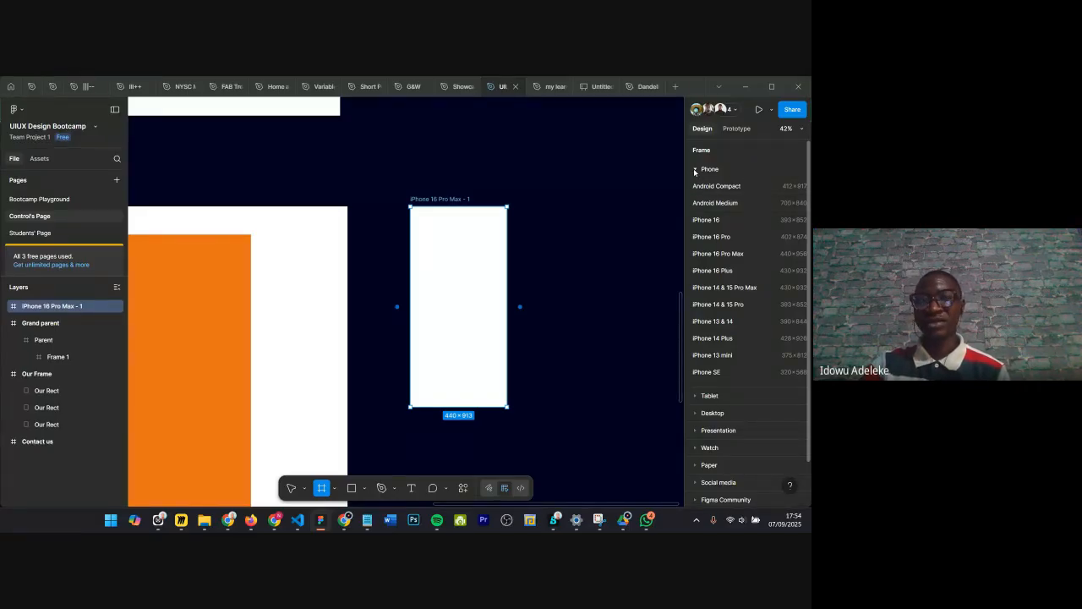
left_click(695, 170)
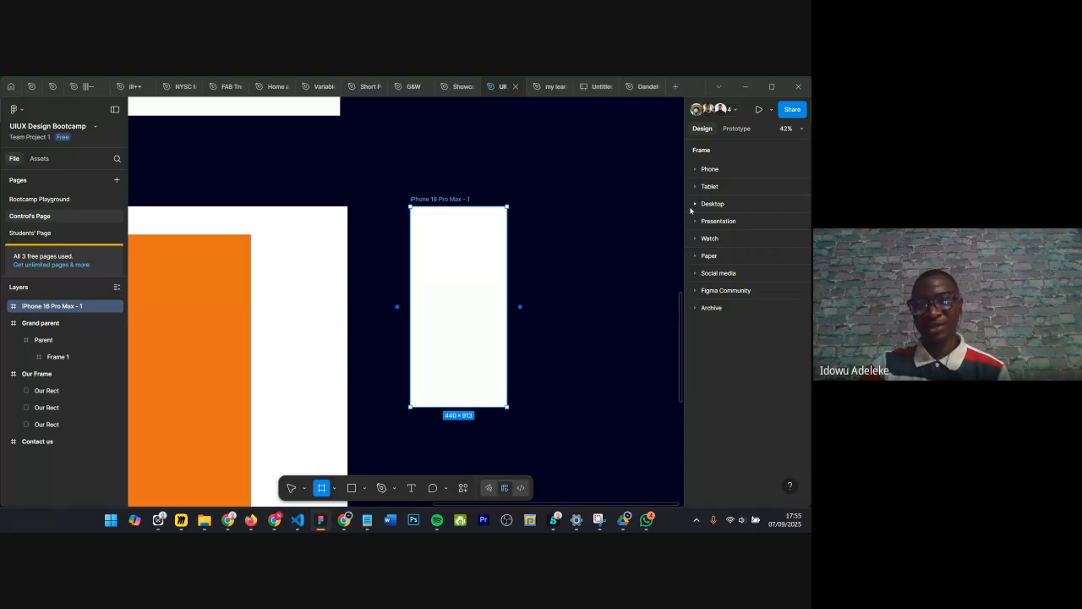
left_click(695, 206)
left_click(695, 206)
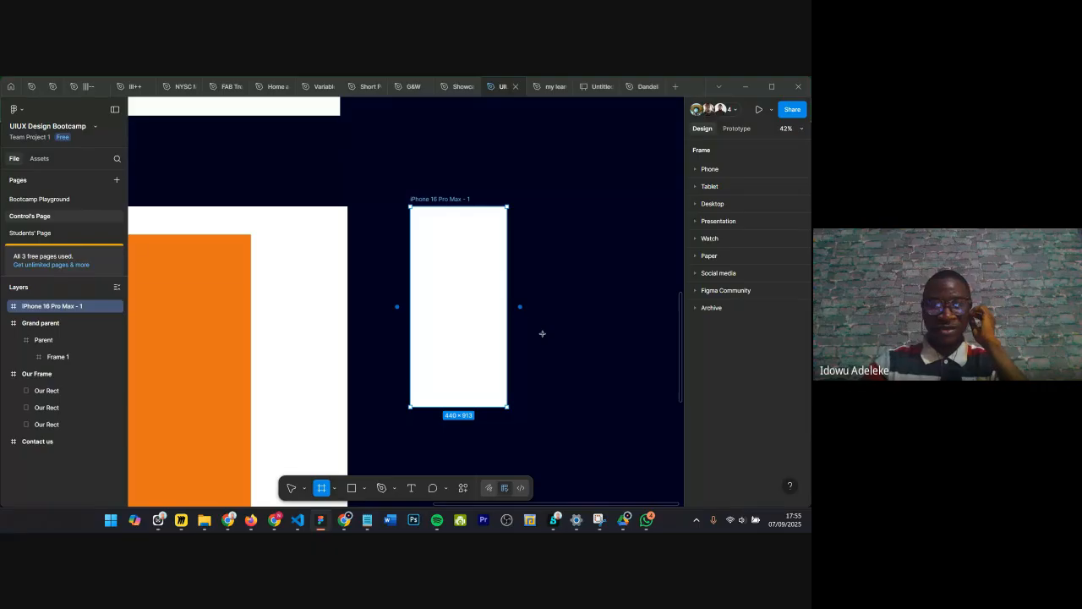
Step: Switch to the Google Meet window
mouse_move(348, 526)
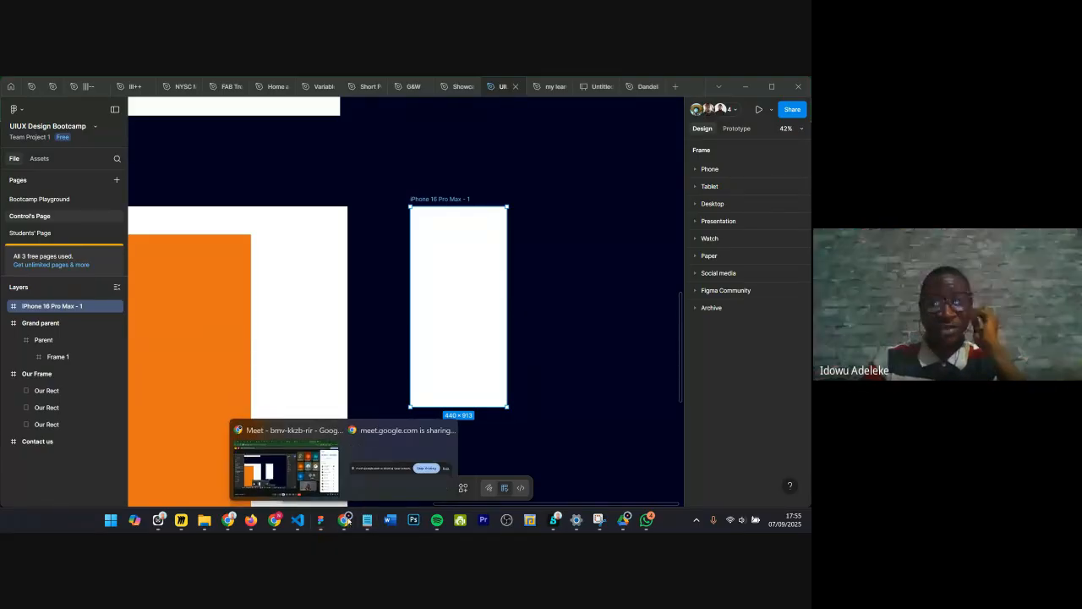
left_click(294, 461)
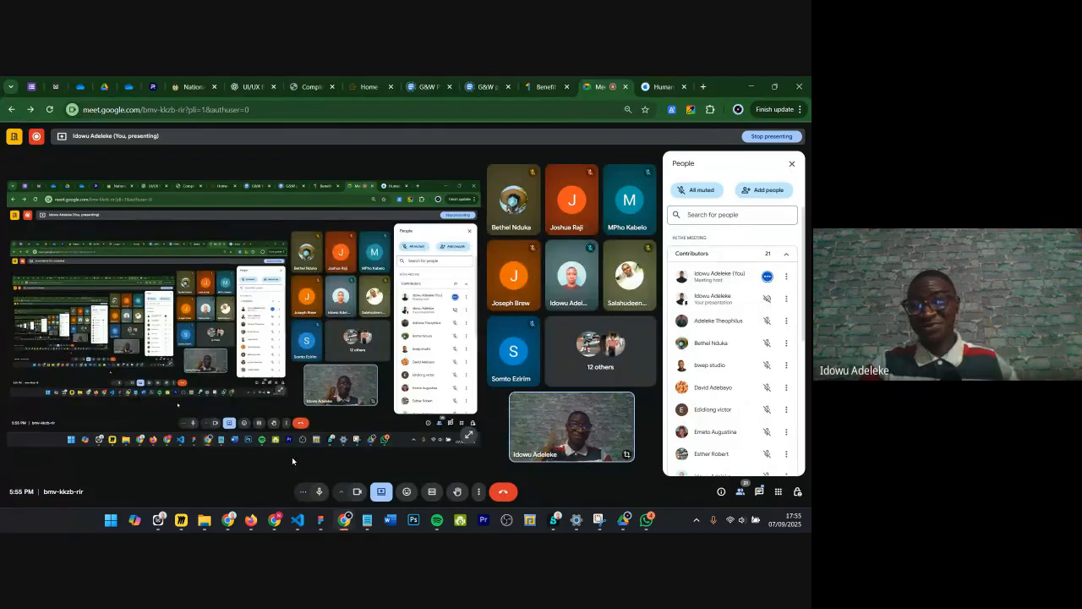
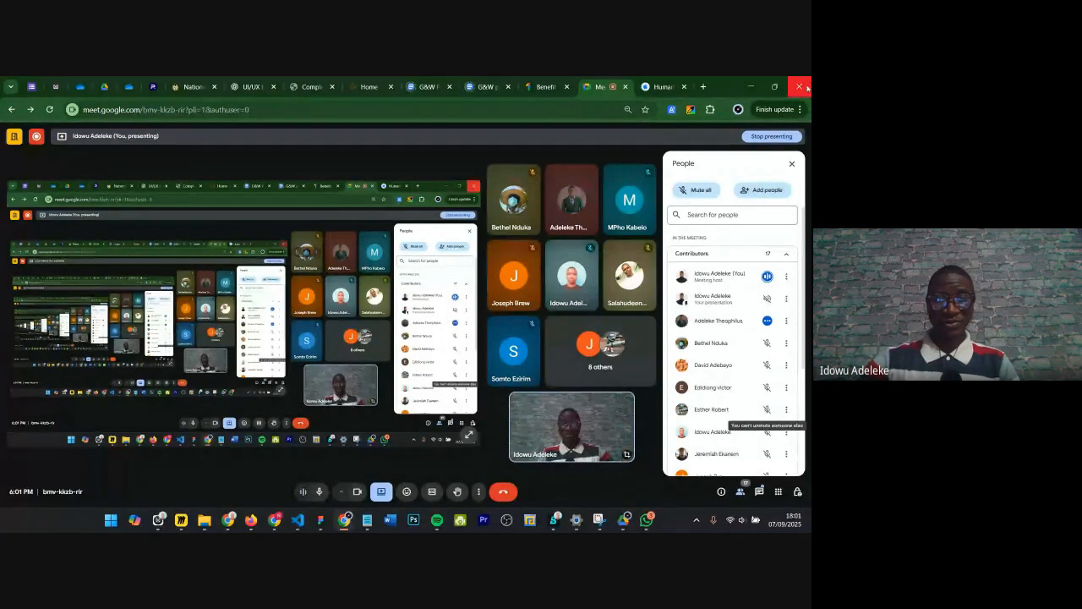
Step: Return to Figma, add a Desktop preset frame and place it left of the iPhone 16 Pro Max frame
left_click(322, 520)
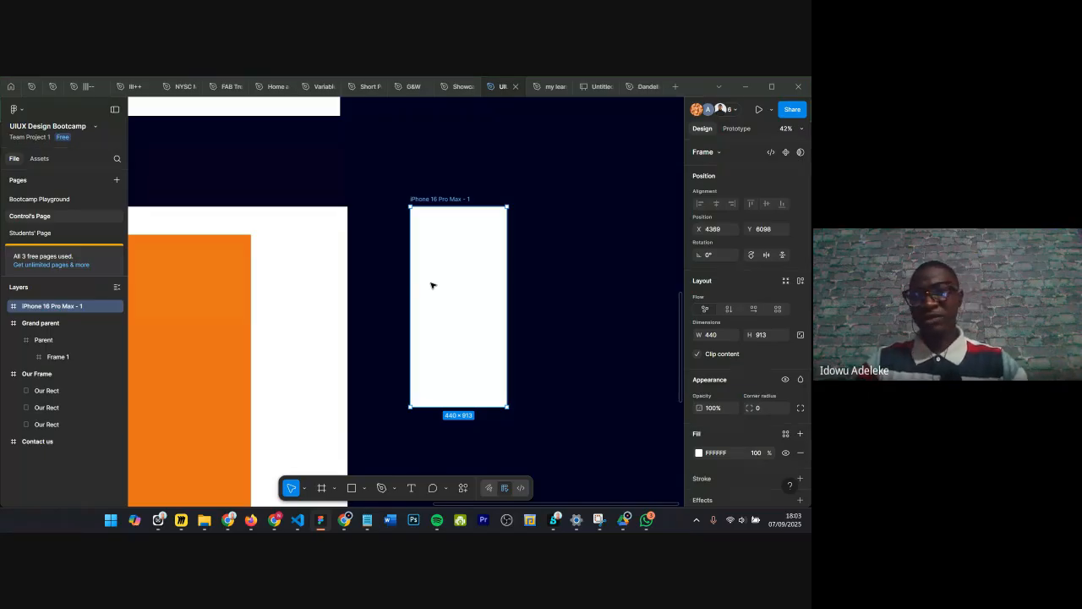
key("f")
left_click(698, 204)
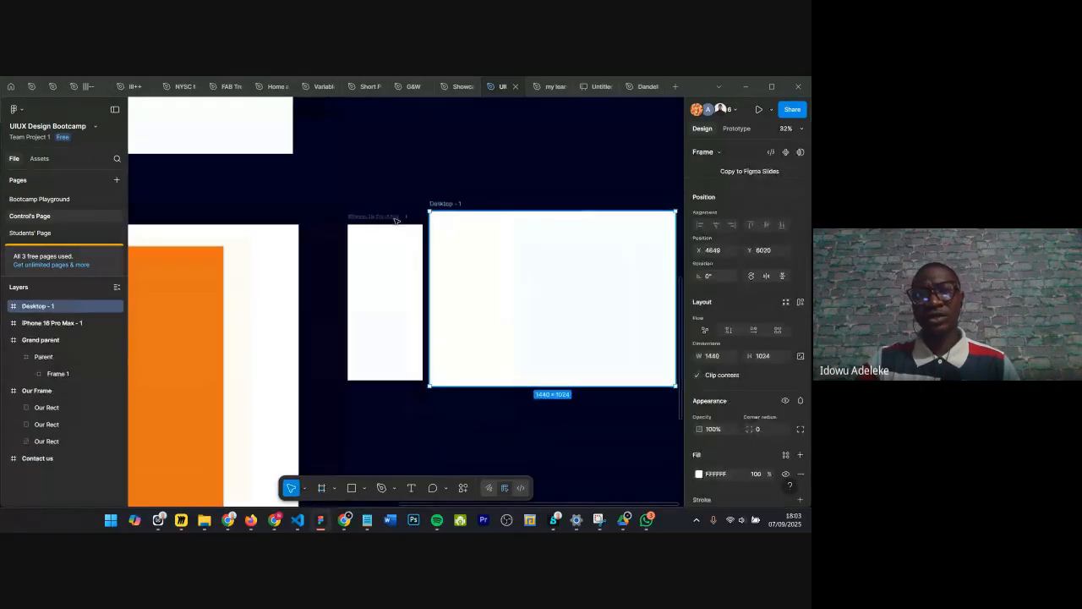
left_click_drag(482, 209, 608, 234)
left_click_drag(539, 219, 543, 211)
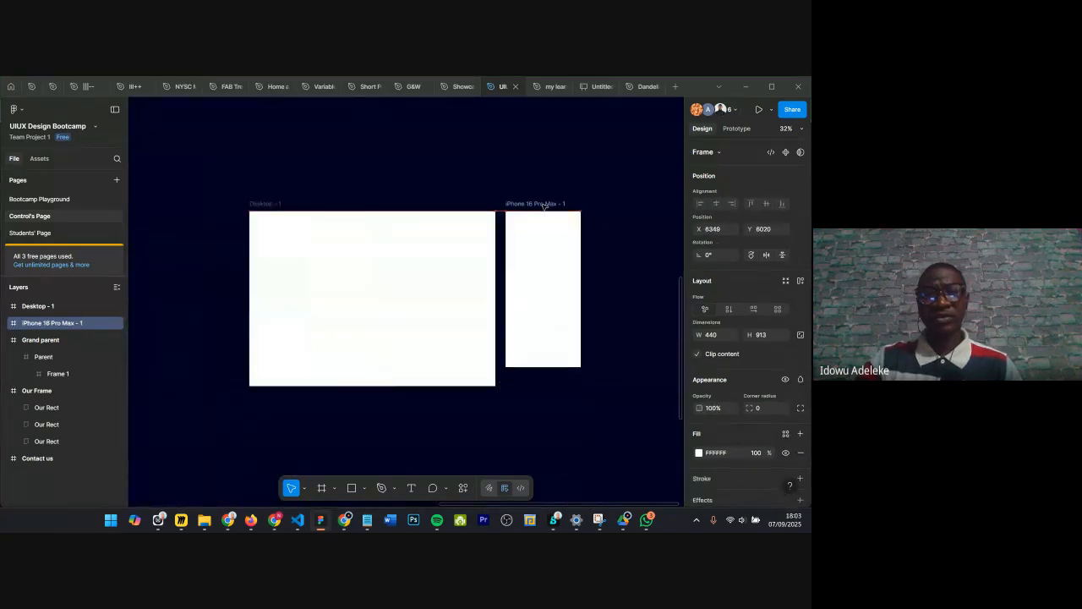
Step: Change the Desktop frame's height, then undo the change
left_click(265, 201)
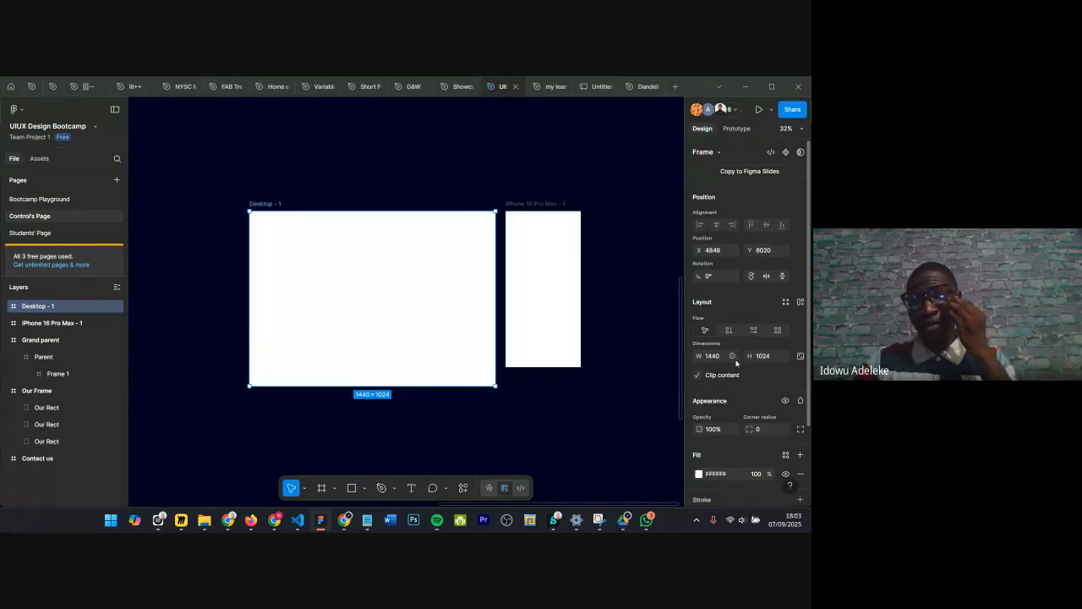
left_click_drag(749, 356, 772, 356)
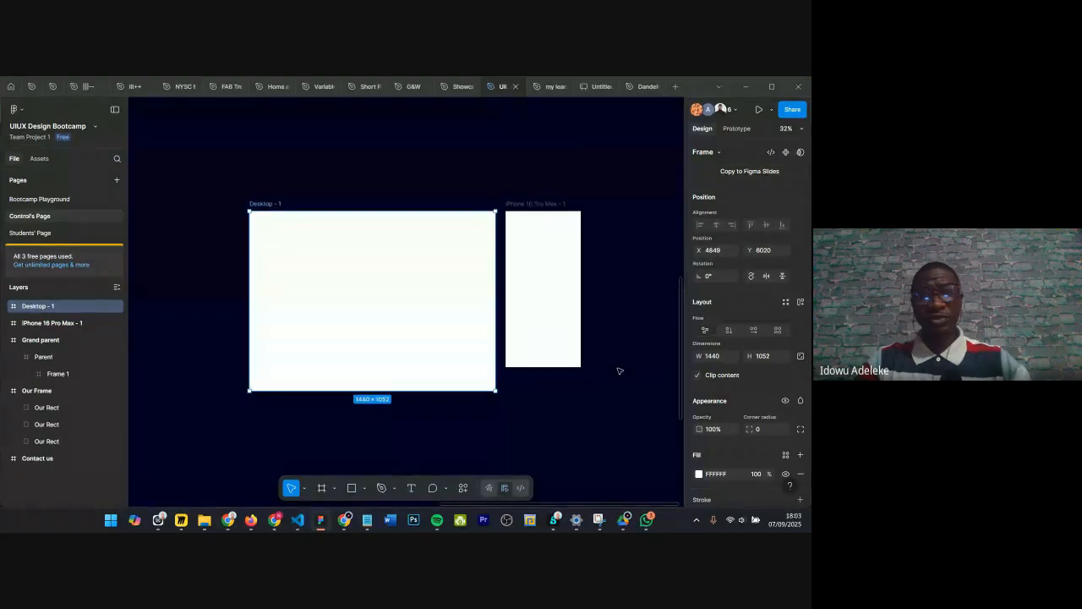
key("ctrl+z")
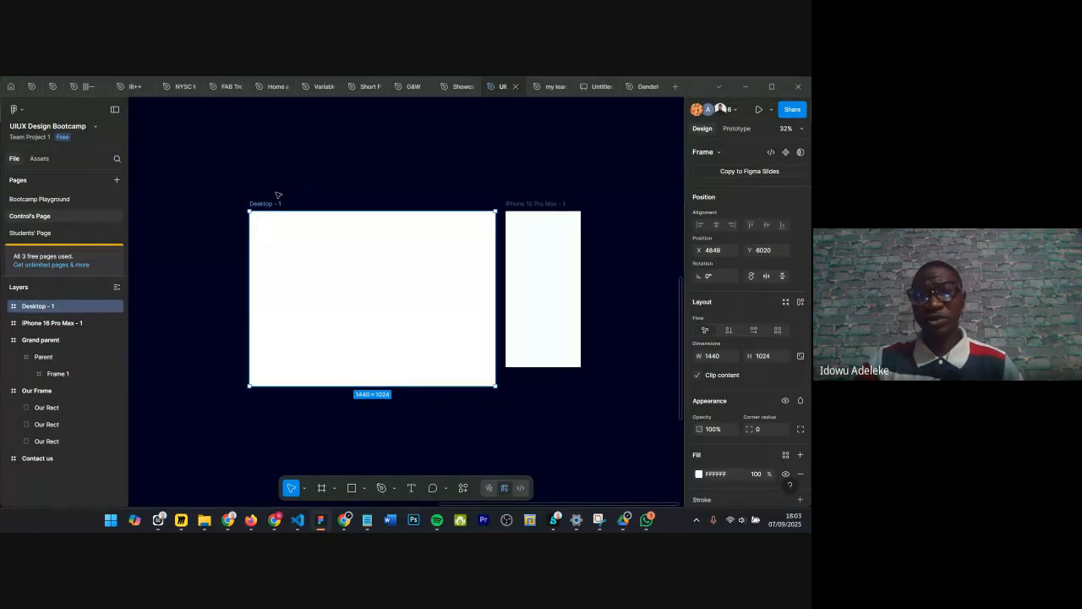
Step: Shift the Desktop frame slightly left of its position and reselect it
mouse_move(259, 209)
left_mouse_down()
mouse_move(216, 206)
mouse_move(253, 206)
left_mouse_up()
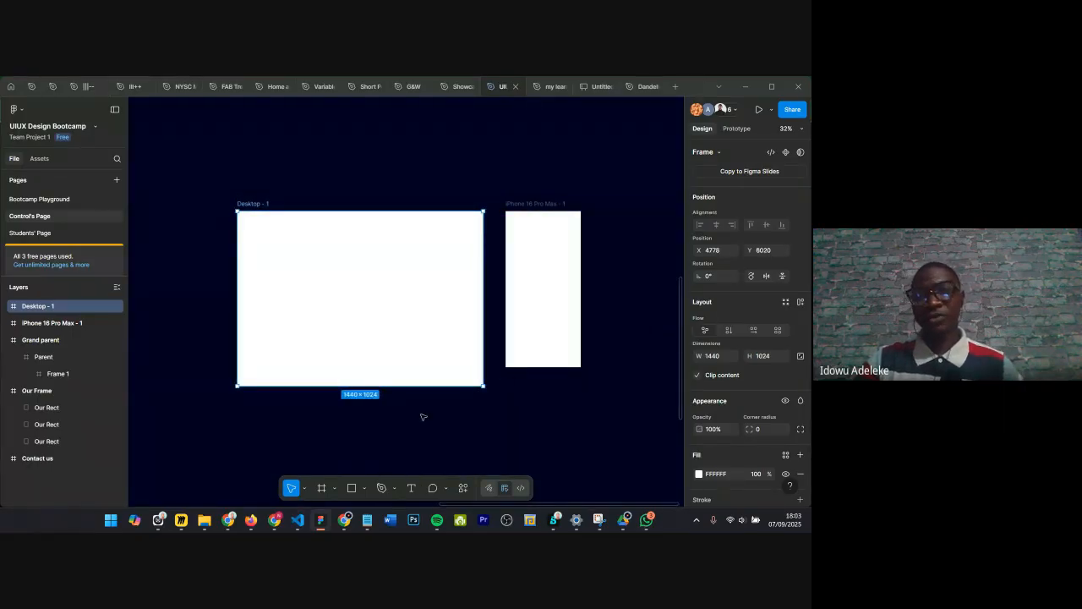
left_click(526, 205)
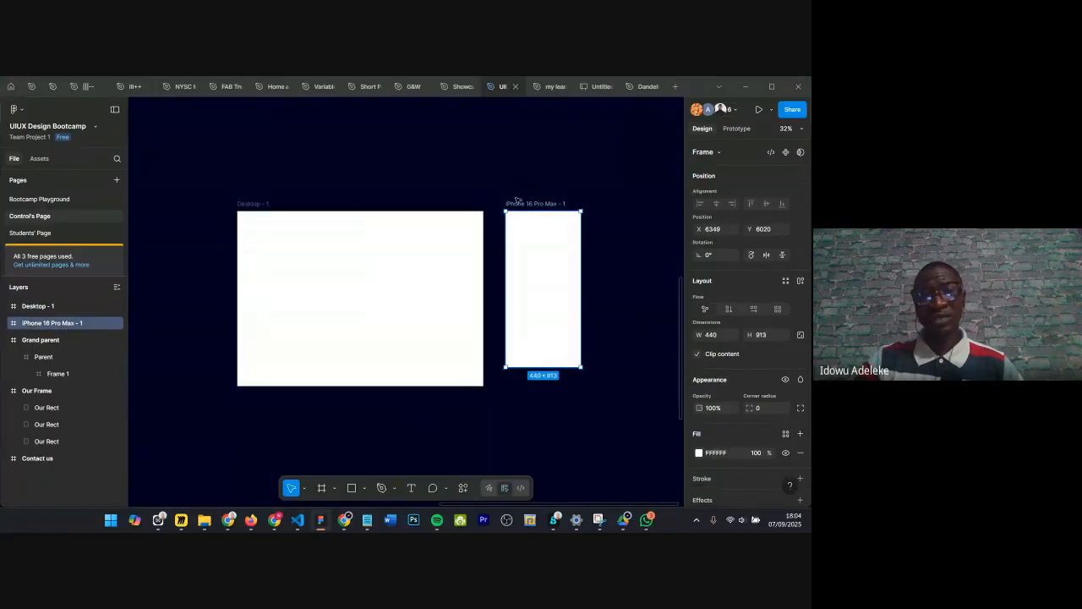
left_click(265, 192)
left_click(261, 208)
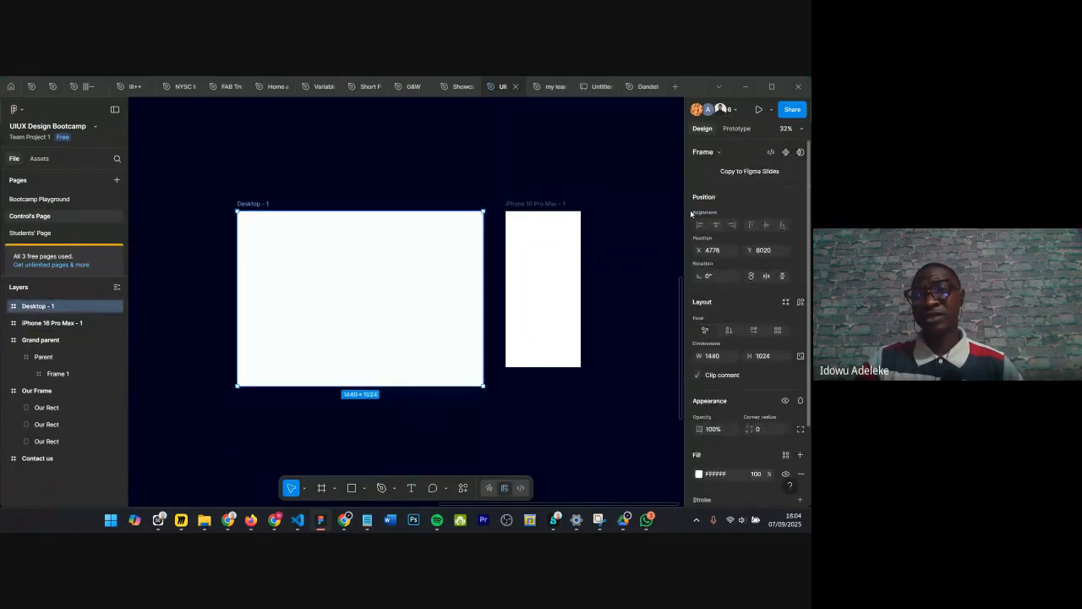
Step: Add an iPad Pro 11" frame from the Tablet presets of the frame tool
key("f")
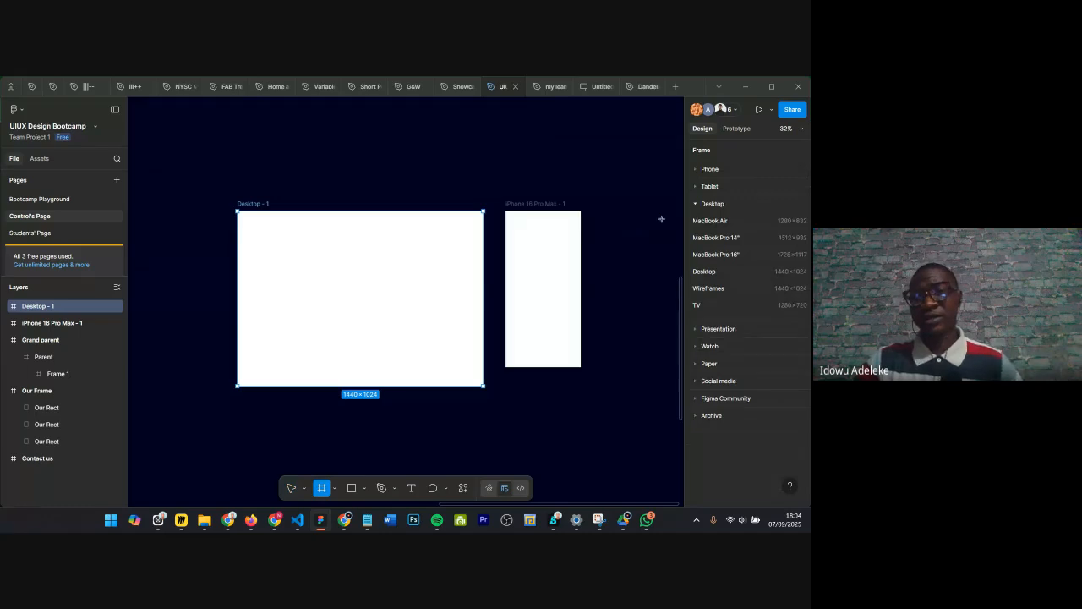
left_click(695, 187)
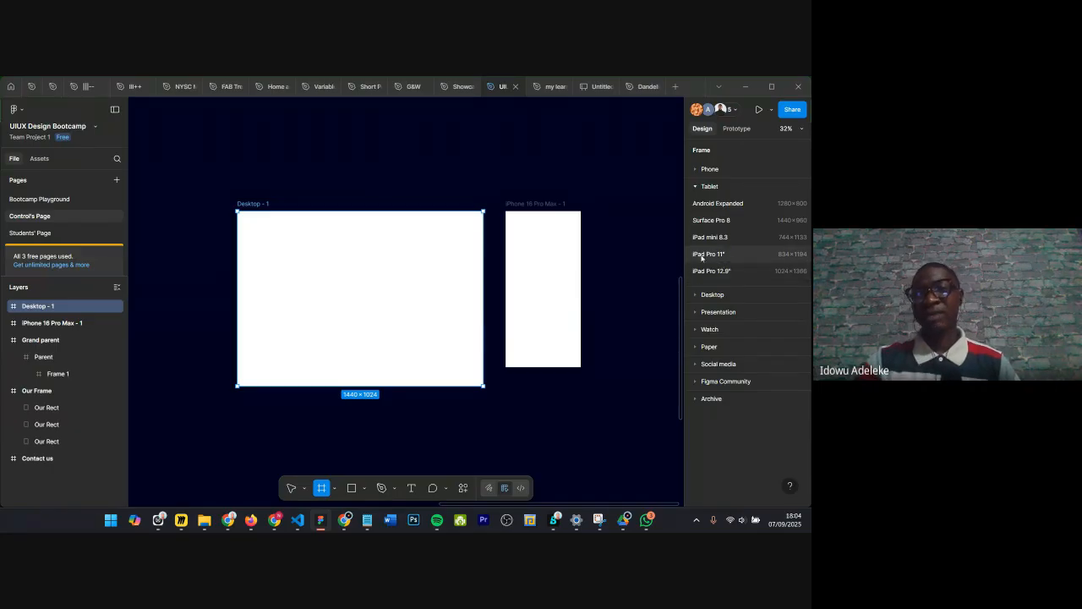
left_click(701, 255)
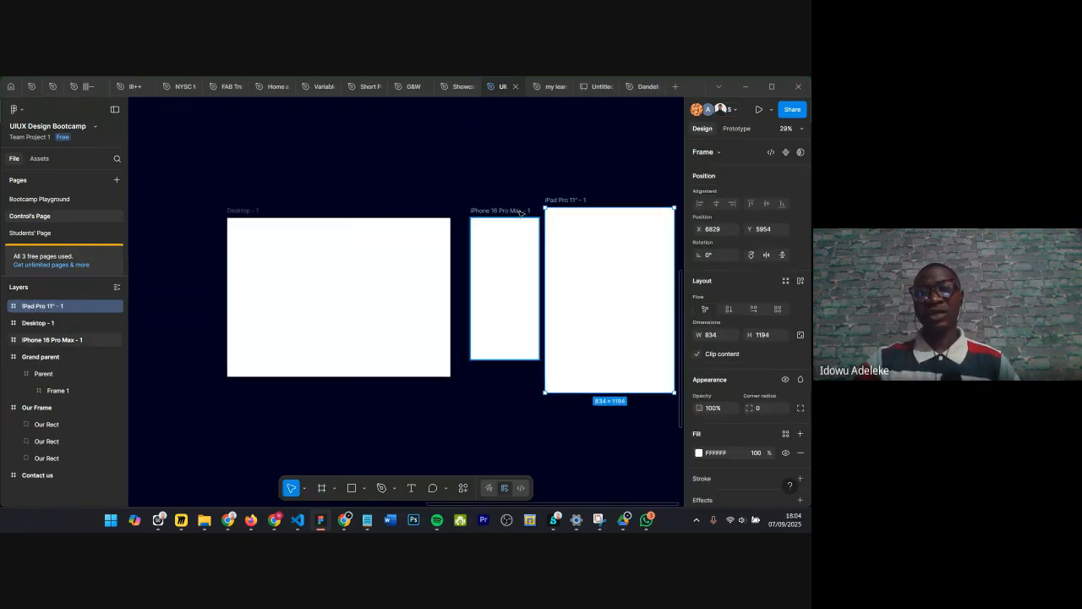
Step: Rearrange the frames so the iPad Pro 11" sits between the Desktop and iPhone 16 Pro Max frames
left_click_drag(507, 212, 597, 205)
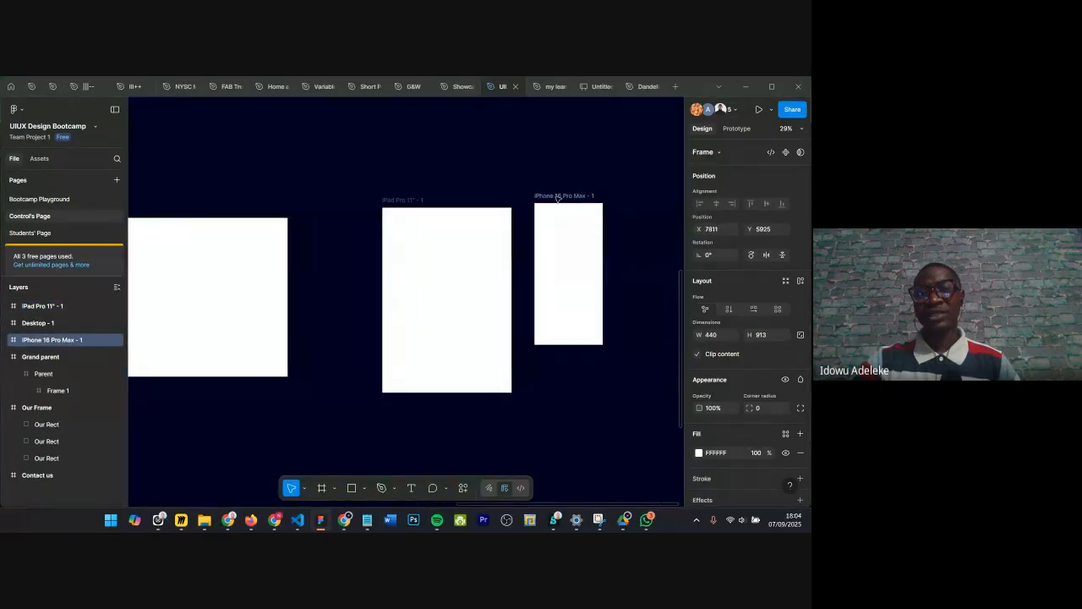
left_click_drag(396, 199, 330, 210)
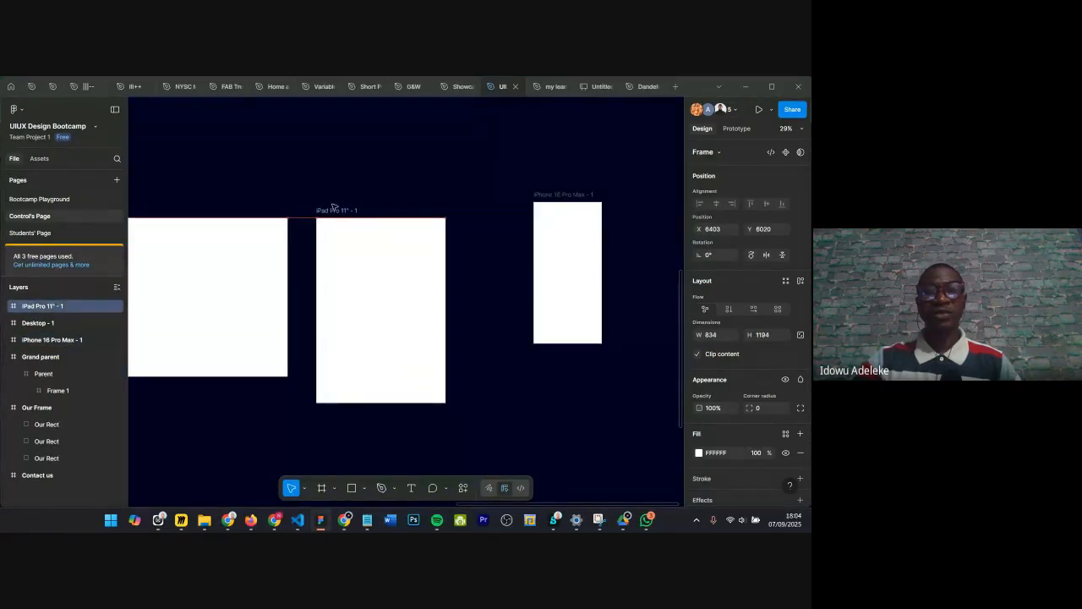
left_click(539, 206)
left_click_drag(545, 197, 481, 215)
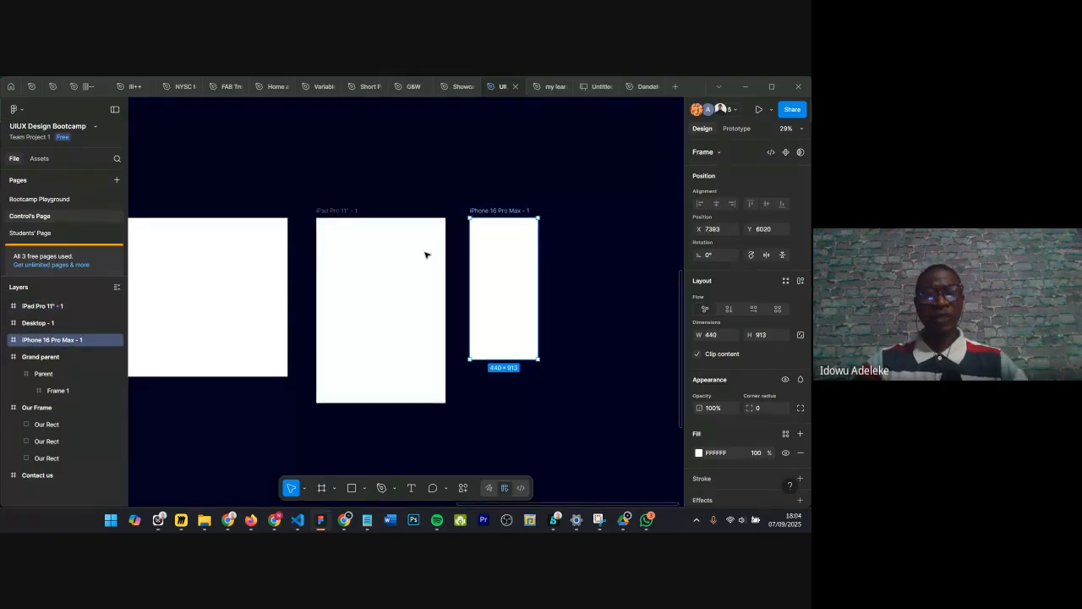
Step: Review the Desktop, iPad and iPhone frames laid out side by side
scroll(329, 222, "left", 3)
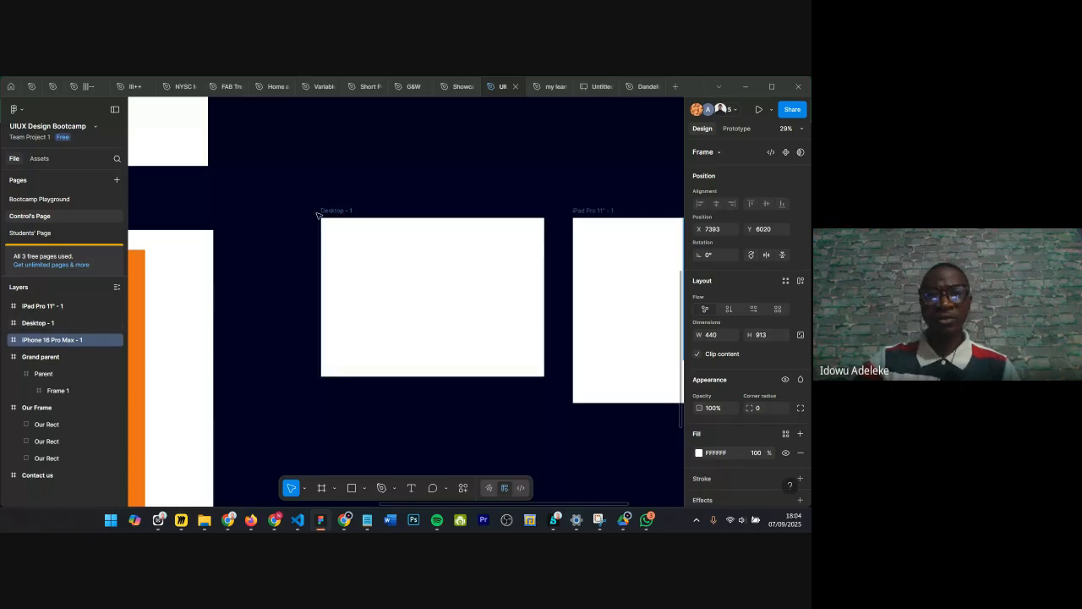
left_click(323, 213)
scroll(323, 213, "right", 2)
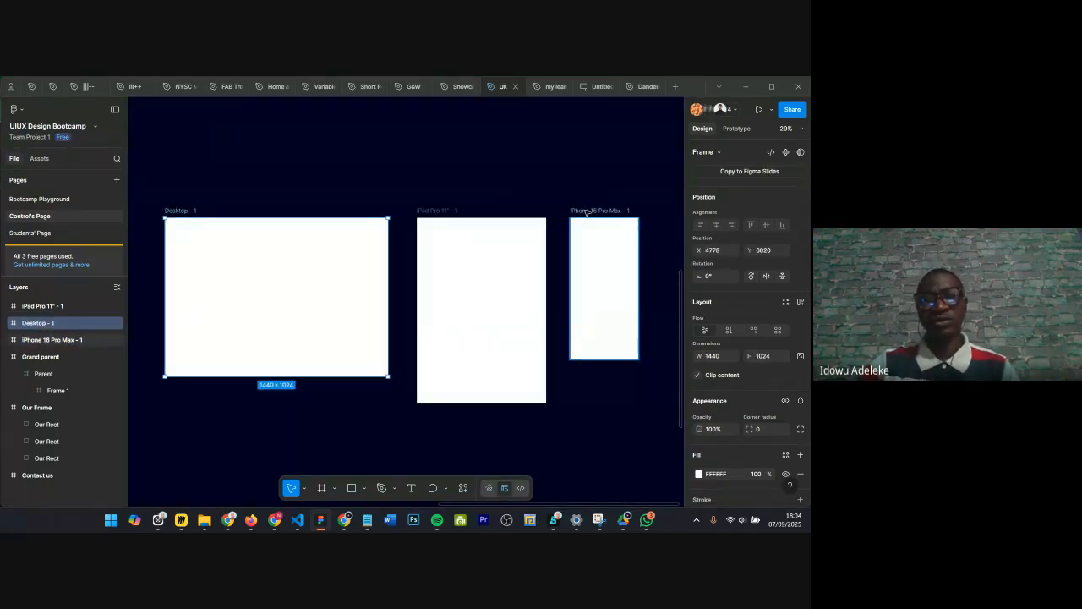
scroll(437, 185, "down", 2)
scroll(242, 218, "up", 3)
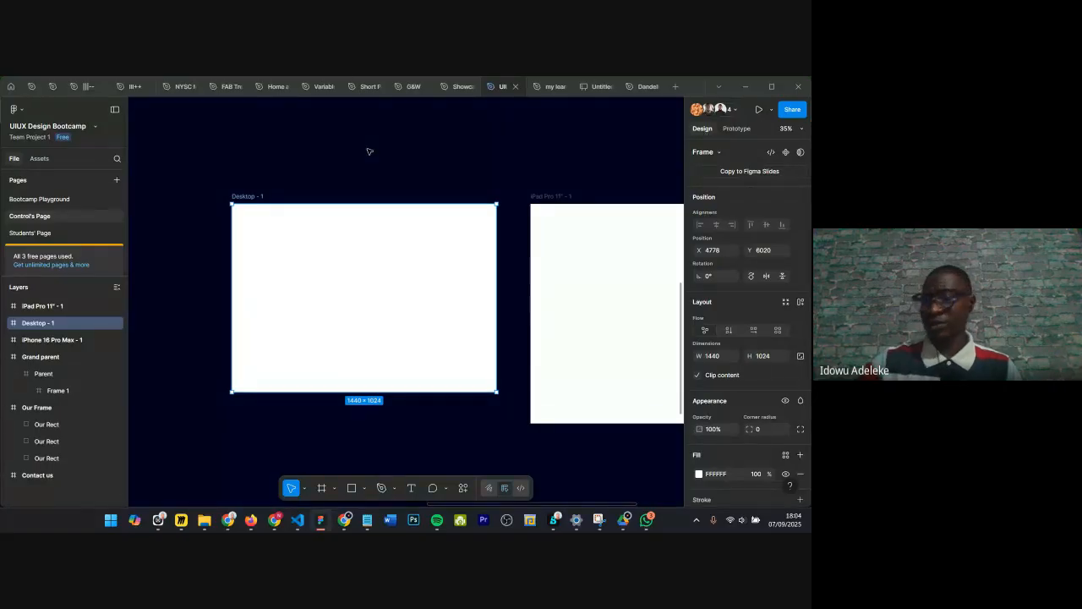
Step: Switch to the Dandelion Website file, open its Design page and zoom into the home page design
left_click(643, 86)
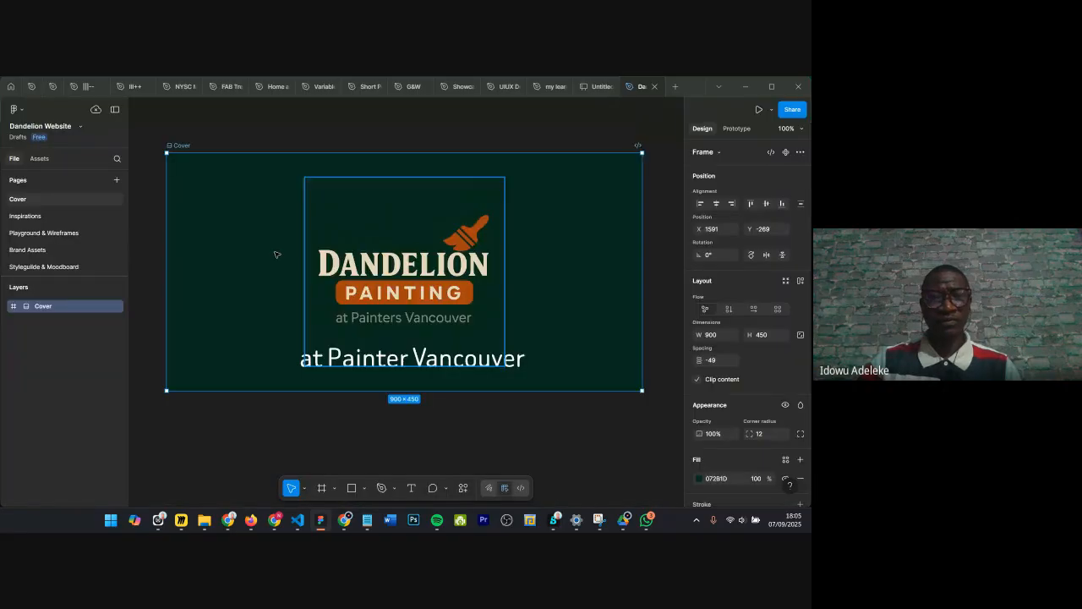
scroll(83, 235, "down", 3)
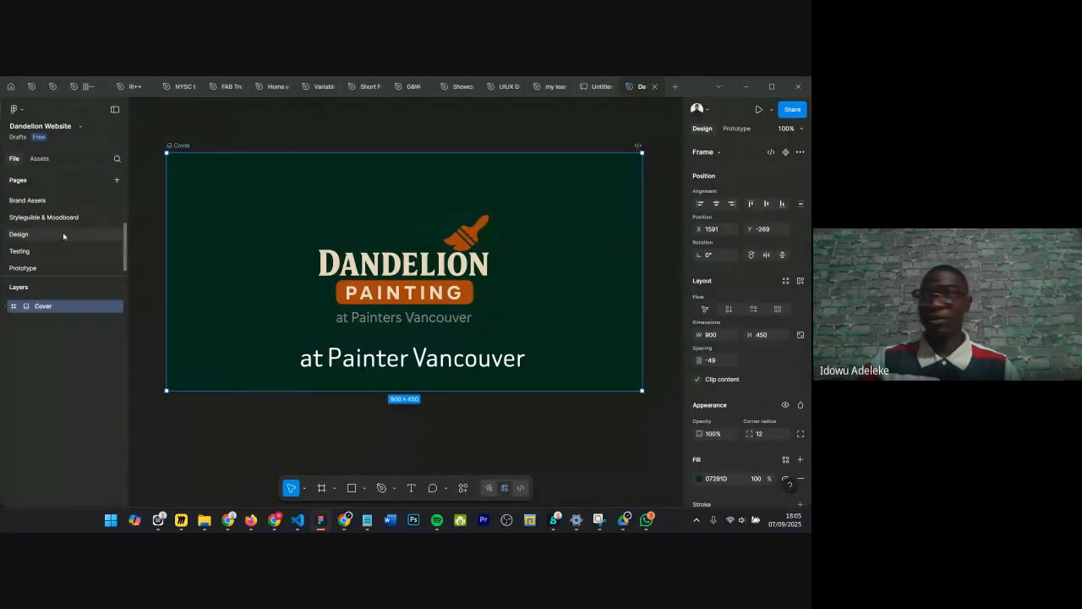
left_click(73, 227)
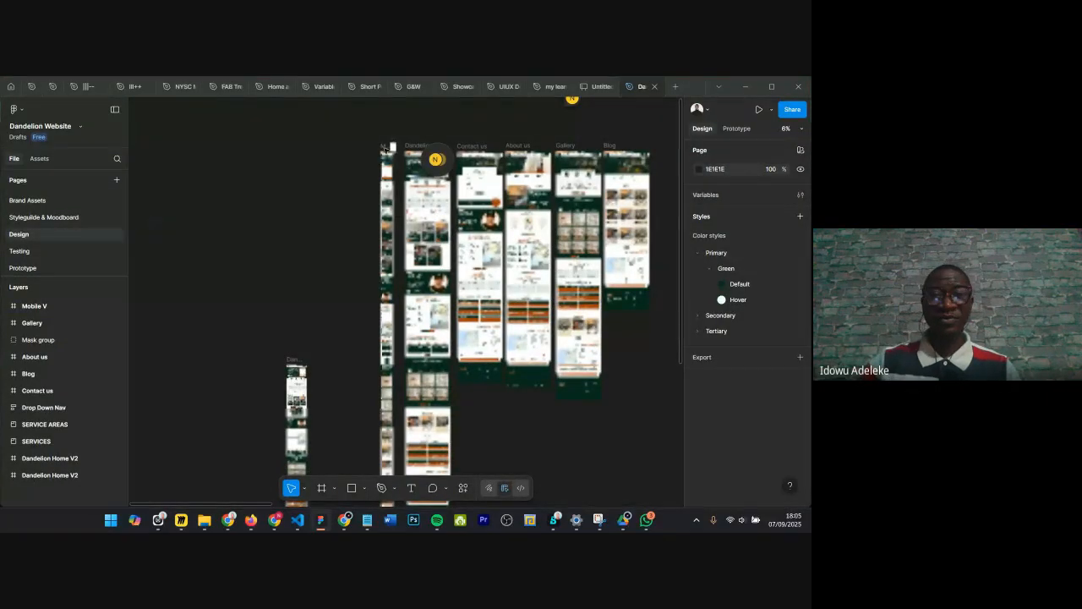
scroll(418, 120, "up", 2)
scroll(391, 137, "up", 5)
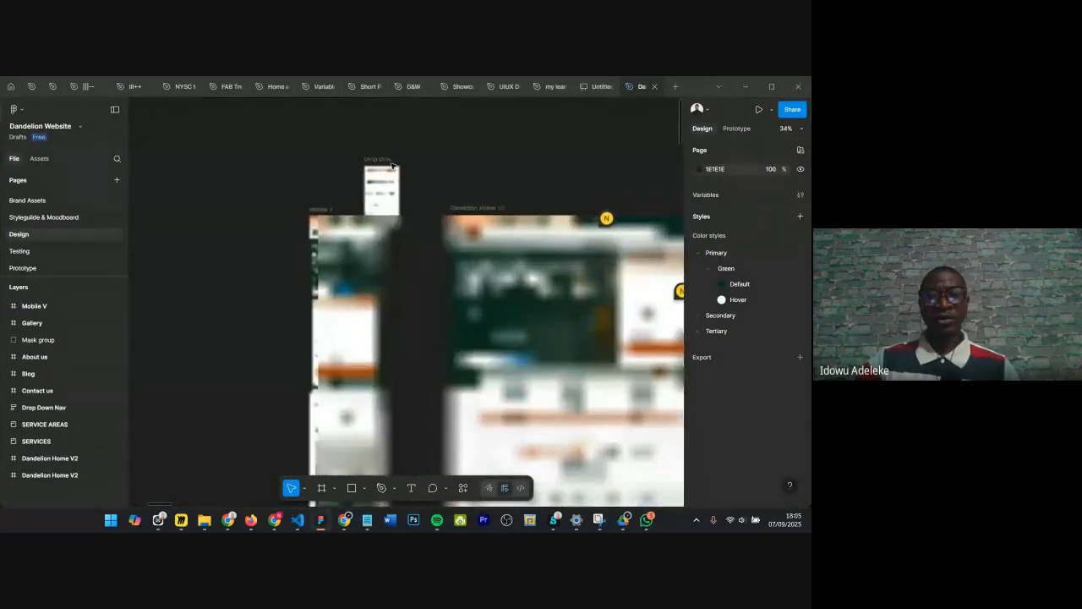
scroll(465, 188, "up", 3)
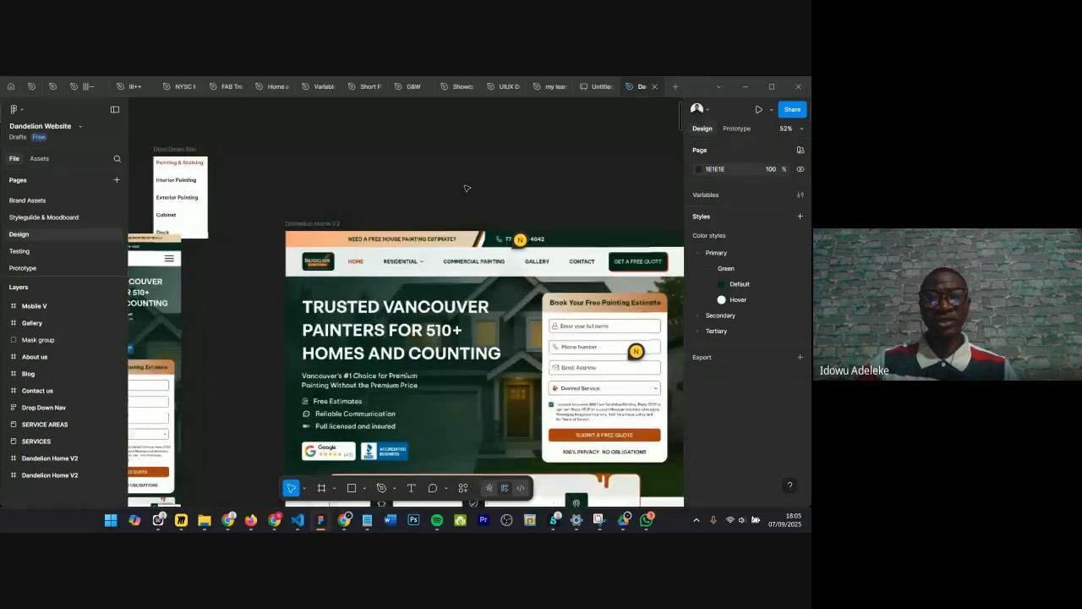
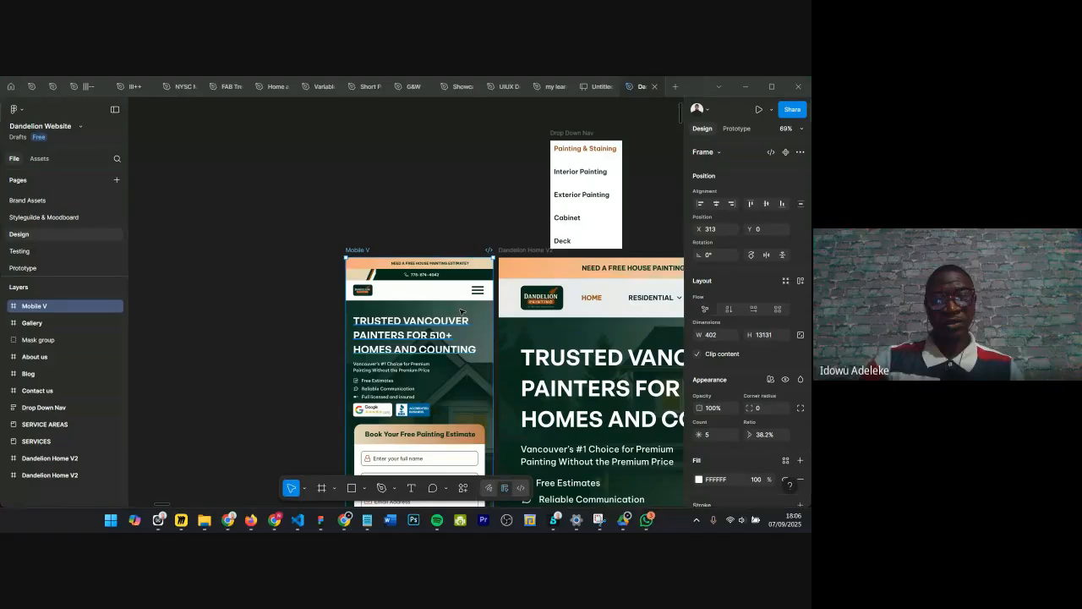
Step: Zoom in and out across the mobile and desktop home page headers and hero sections to examine them
scroll(476, 267, "up", 3)
scroll(476, 267, "down", 1)
scroll(474, 254, "up", 2)
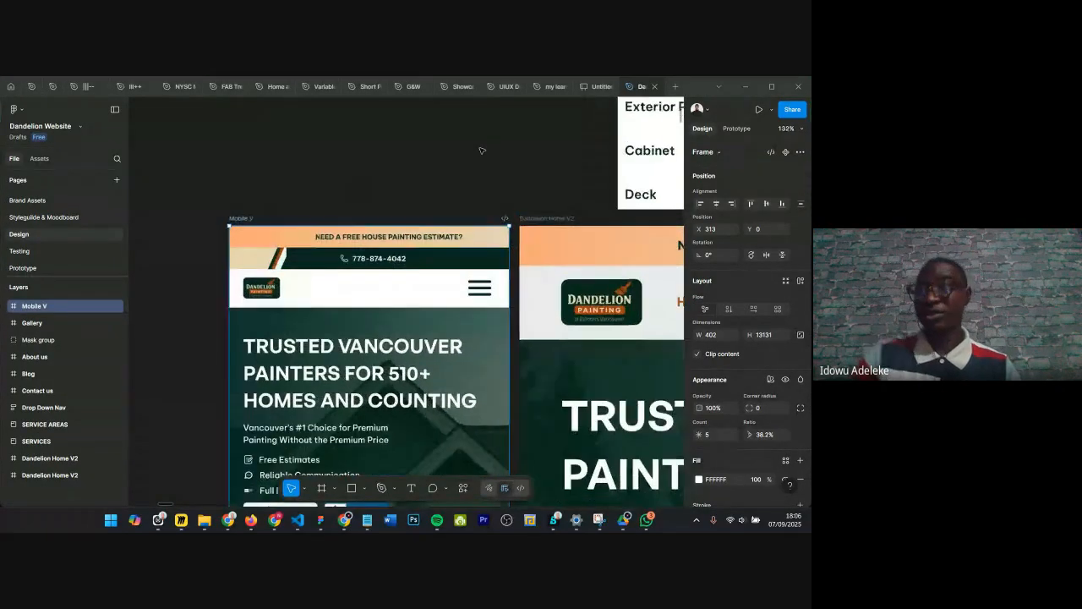
scroll(313, 203, "down", 1)
scroll(259, 172, "up", 3)
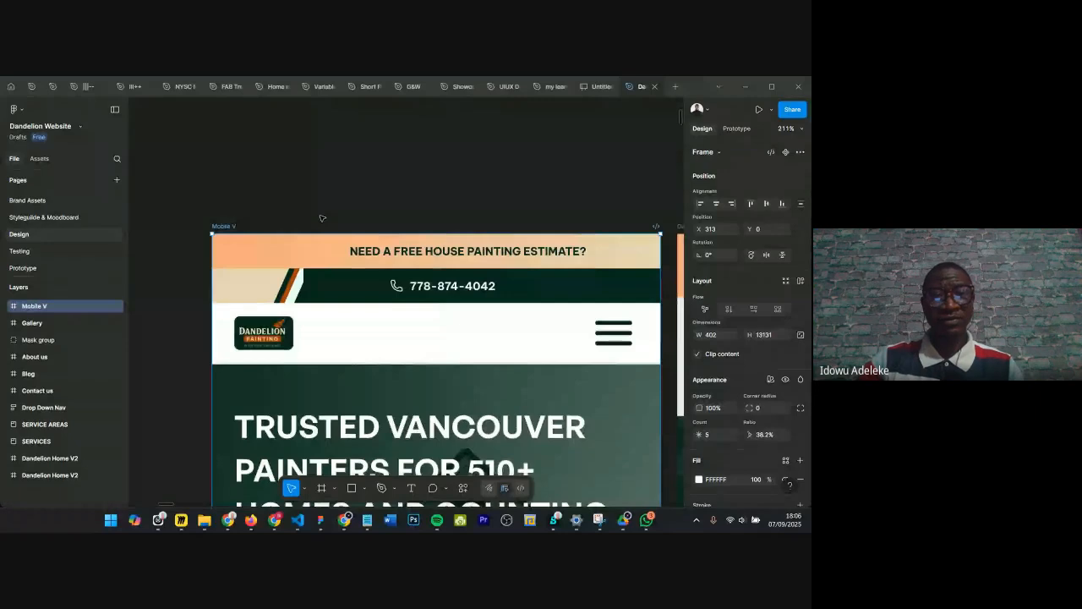
scroll(321, 219, "down", 1)
scroll(323, 222, "up", 2)
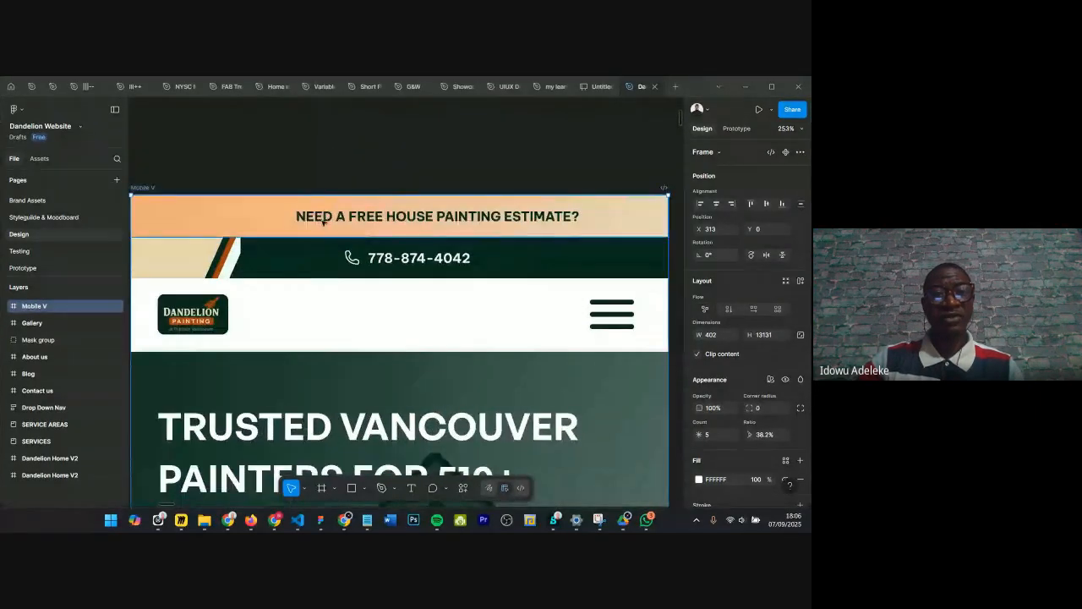
scroll(322, 221, "left", 1)
scroll(323, 219, "down", 4)
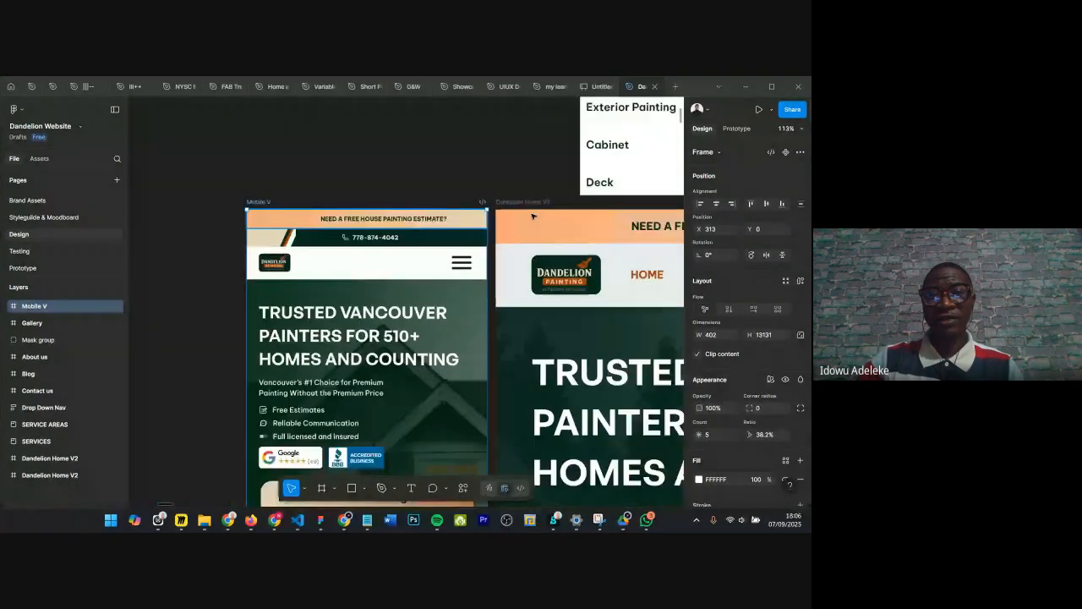
scroll(533, 217, "right", 3)
scroll(544, 280, "right", 4)
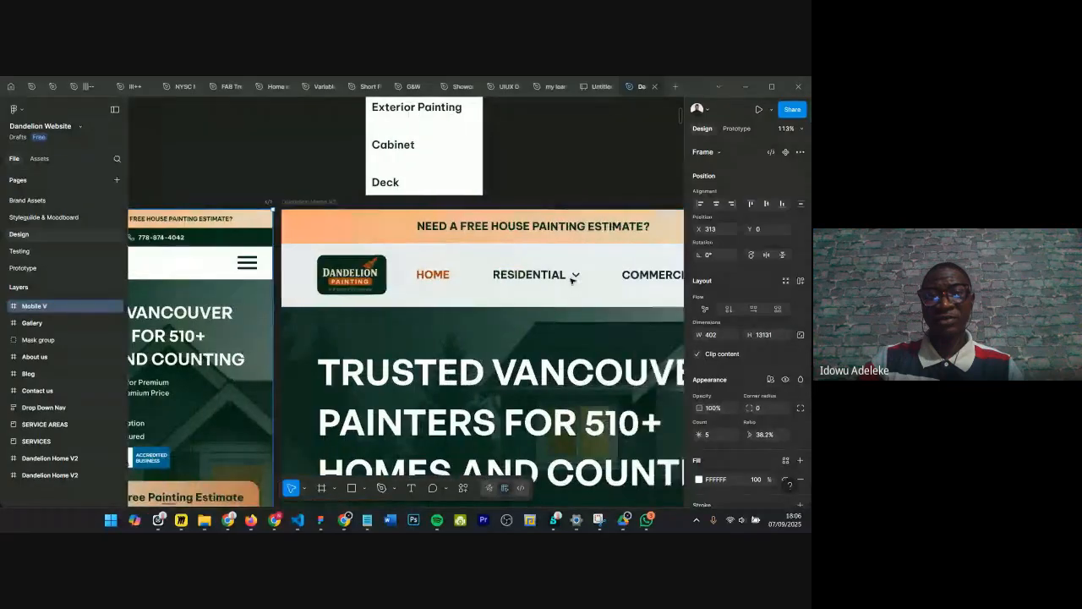
scroll(626, 277, "right", 1)
scroll(423, 271, "left", 10)
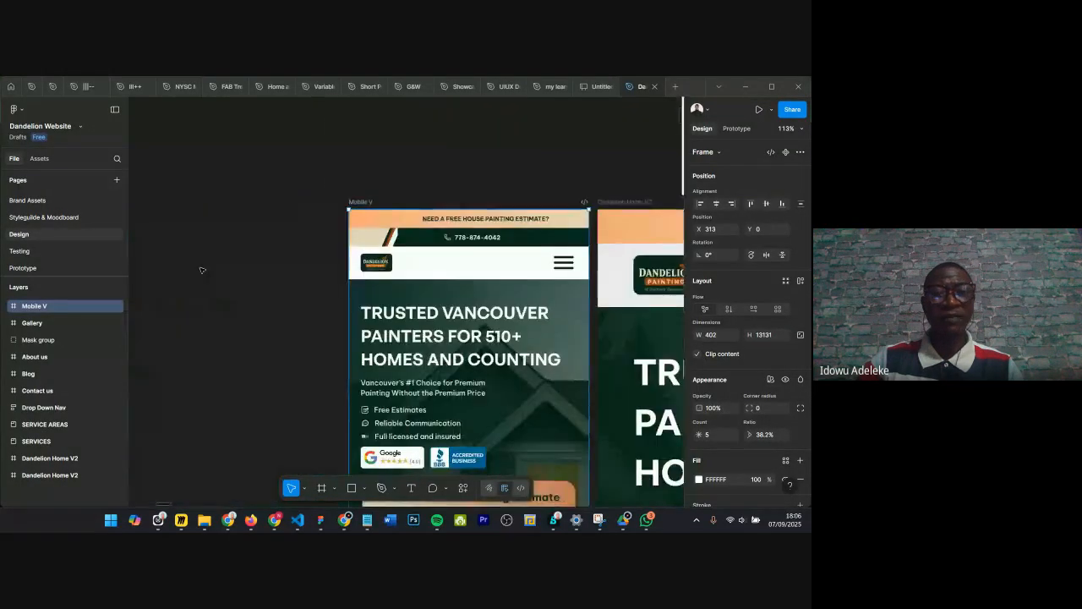
scroll(237, 261, "right", 6)
scroll(382, 264, "up", 5)
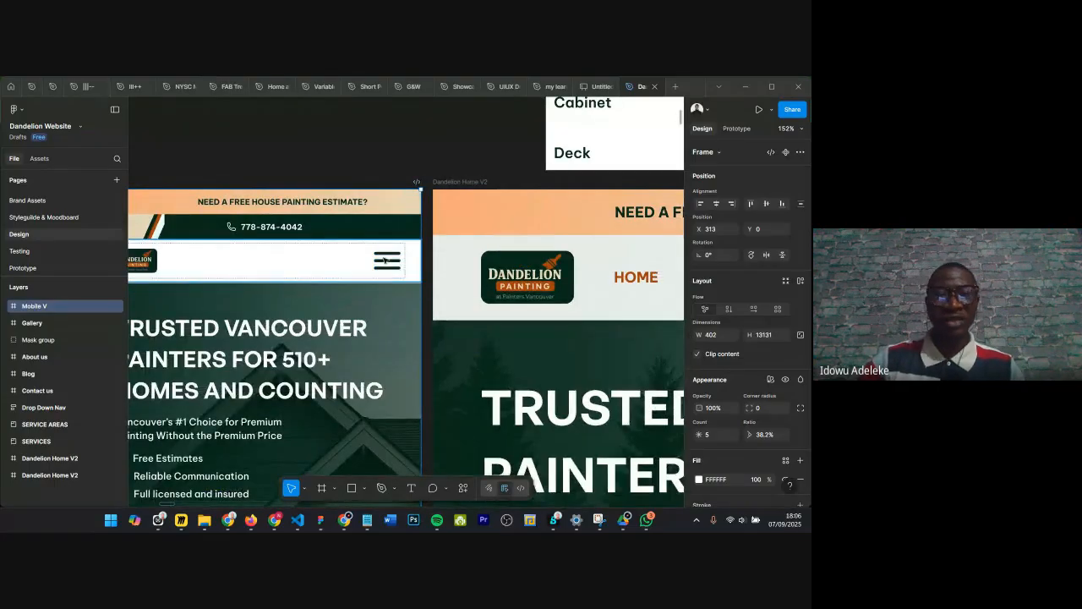
scroll(387, 260, "down", 4)
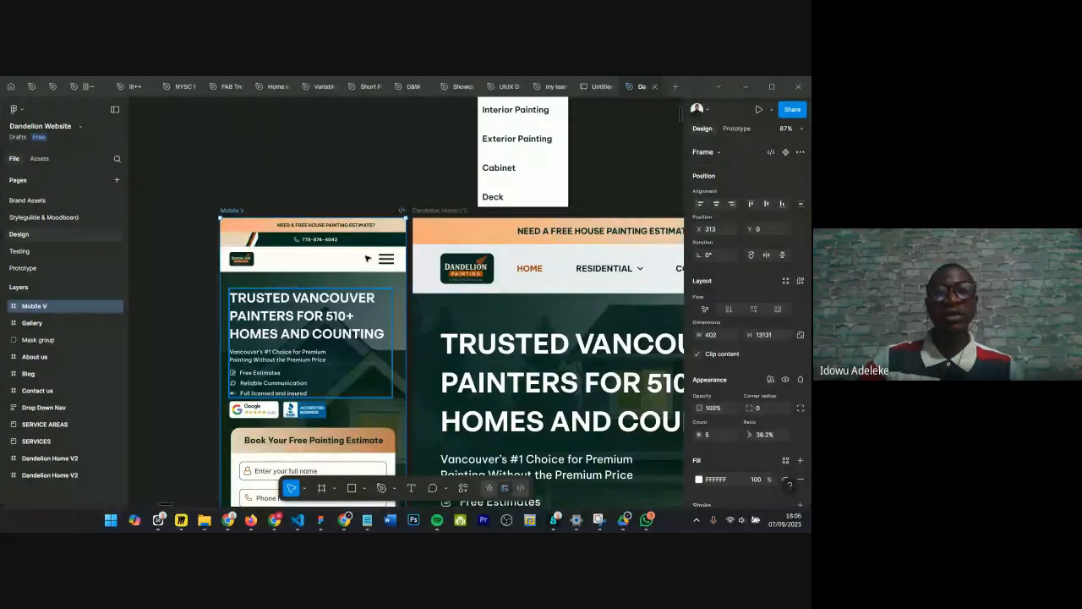
scroll(355, 245, "right", 4)
scroll(338, 232, "left", 4)
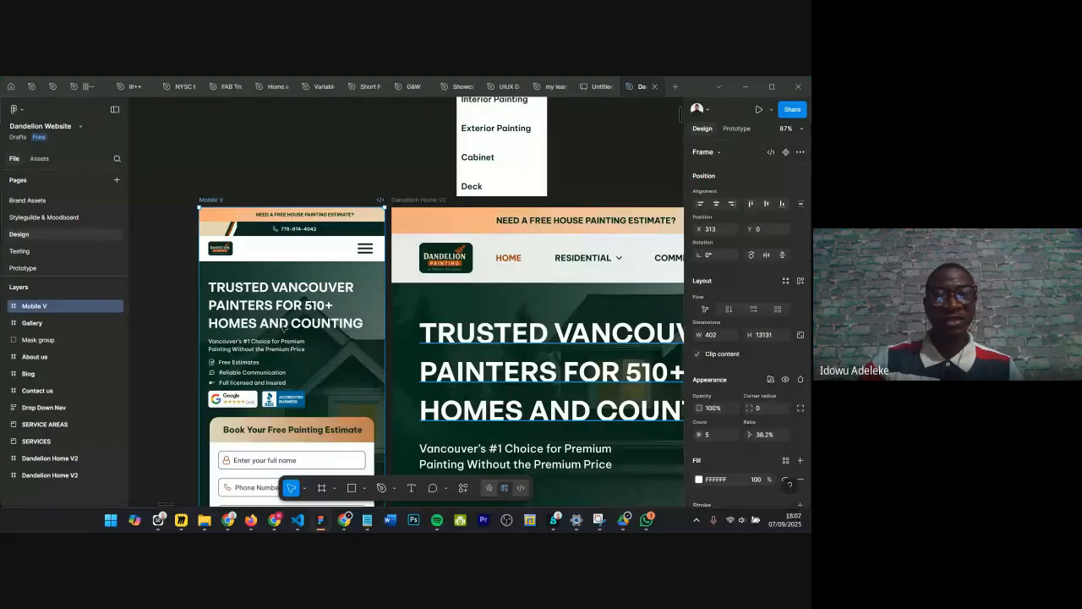
Step: Scroll down through the Dandelion Home V2 desktop and mobile designs to review each page section
left_click(458, 326, "ctrl")
scroll(460, 308, "down", 5)
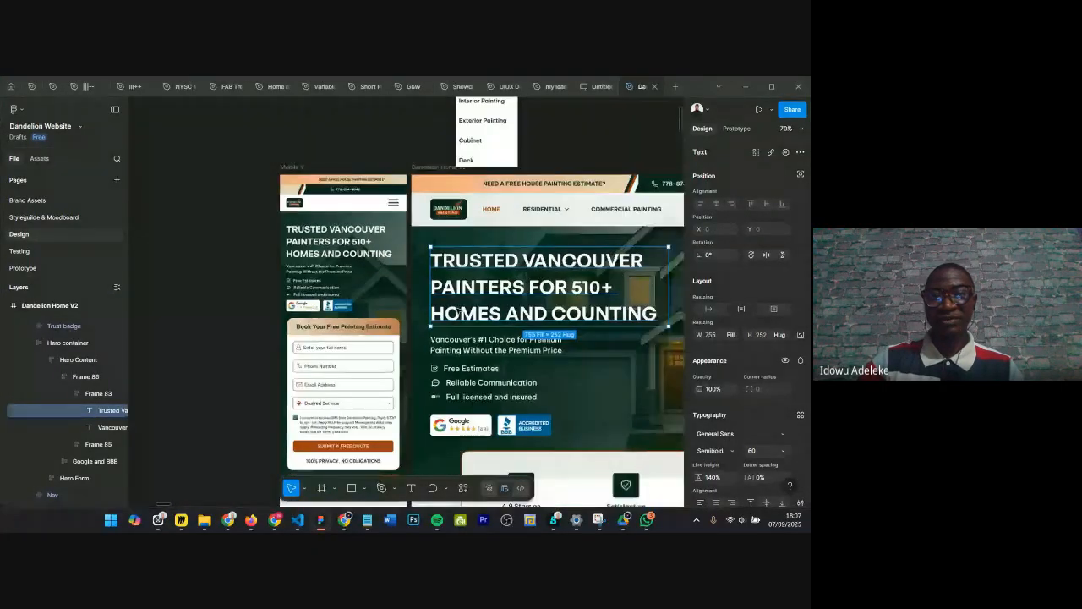
scroll(461, 307, "down", 3)
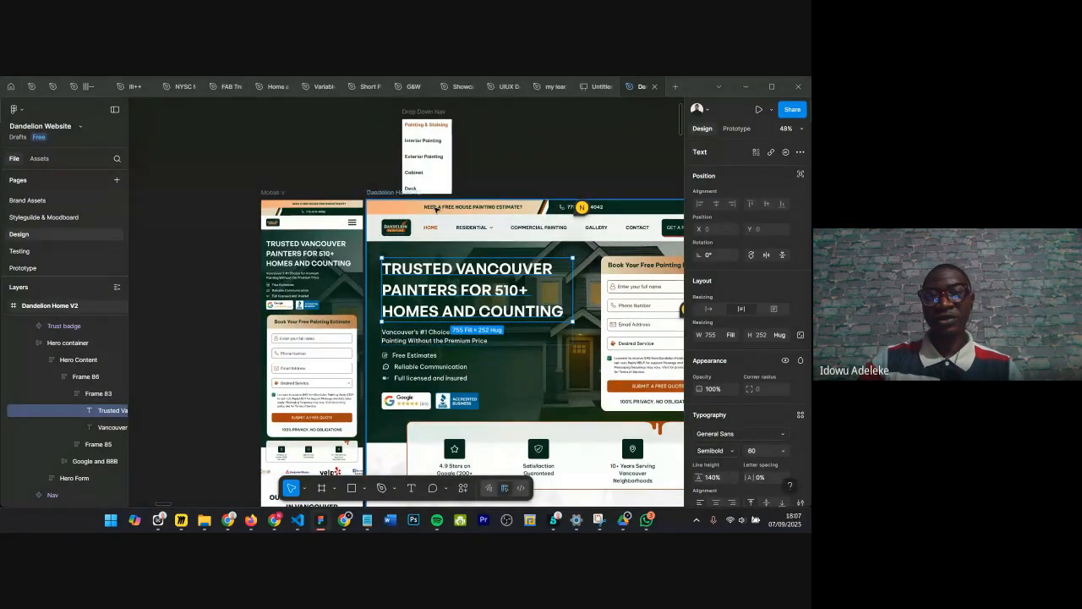
left_click(442, 279)
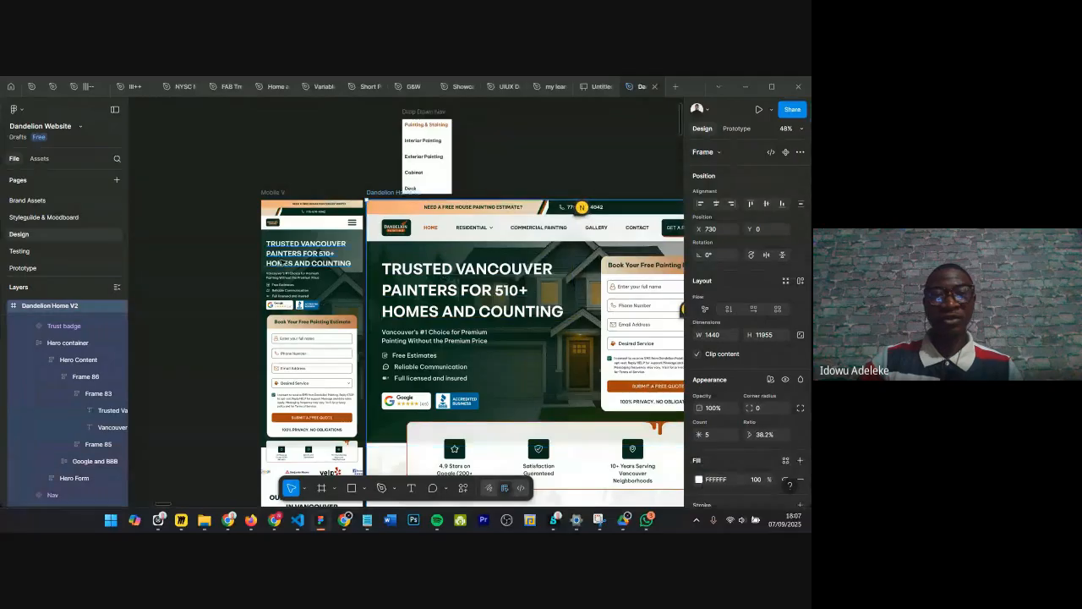
scroll(279, 260, "up", 2)
scroll(279, 261, "up", 3)
scroll(281, 261, "up", 2)
scroll(281, 261, "down", 2)
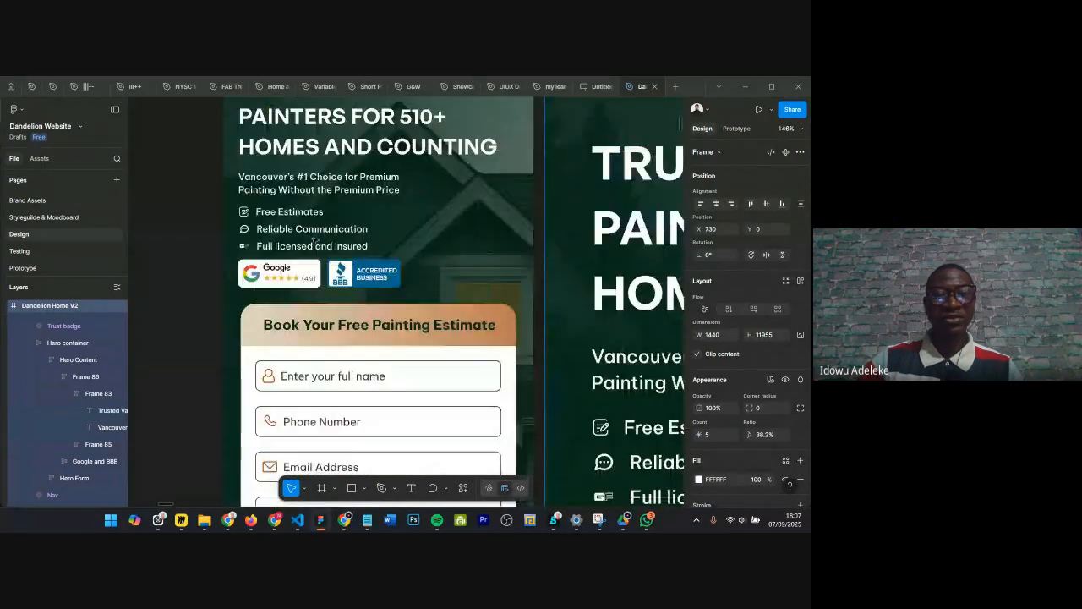
scroll(313, 241, "down", 2)
scroll(314, 241, "down", 3)
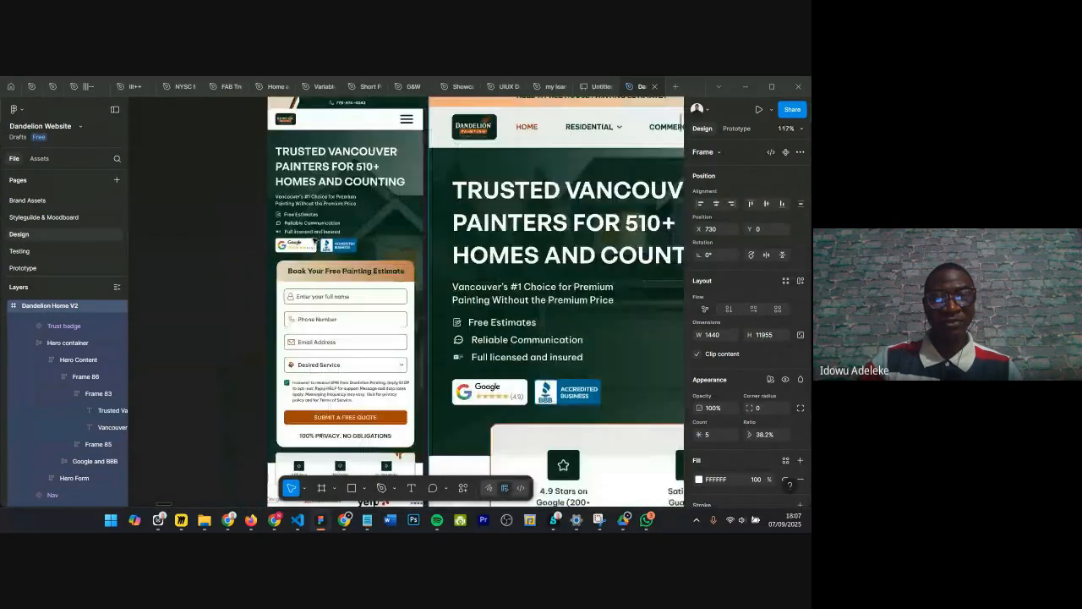
scroll(314, 241, "down", 3)
scroll(314, 241, "down", 4)
scroll(314, 241, "down", 3)
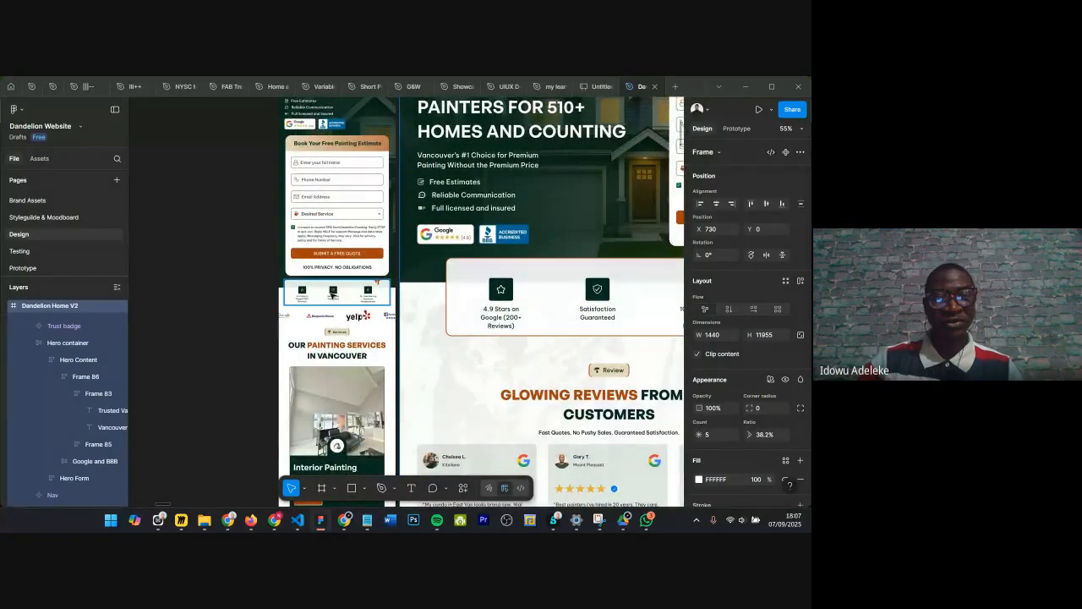
scroll(333, 294, "up", 5)
scroll(331, 296, "down", 2)
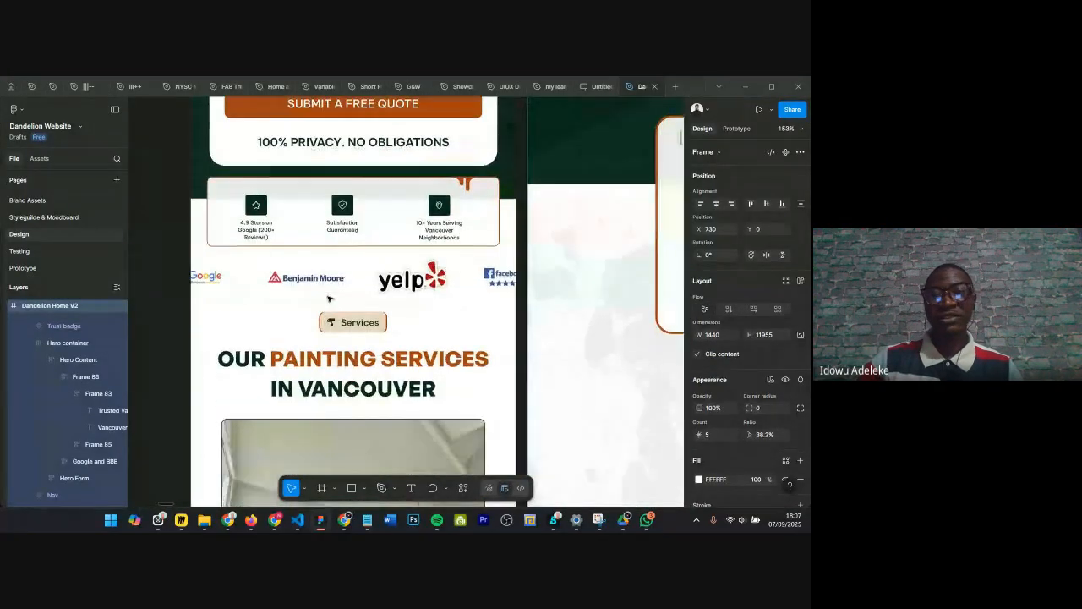
scroll(329, 297, "down", 4)
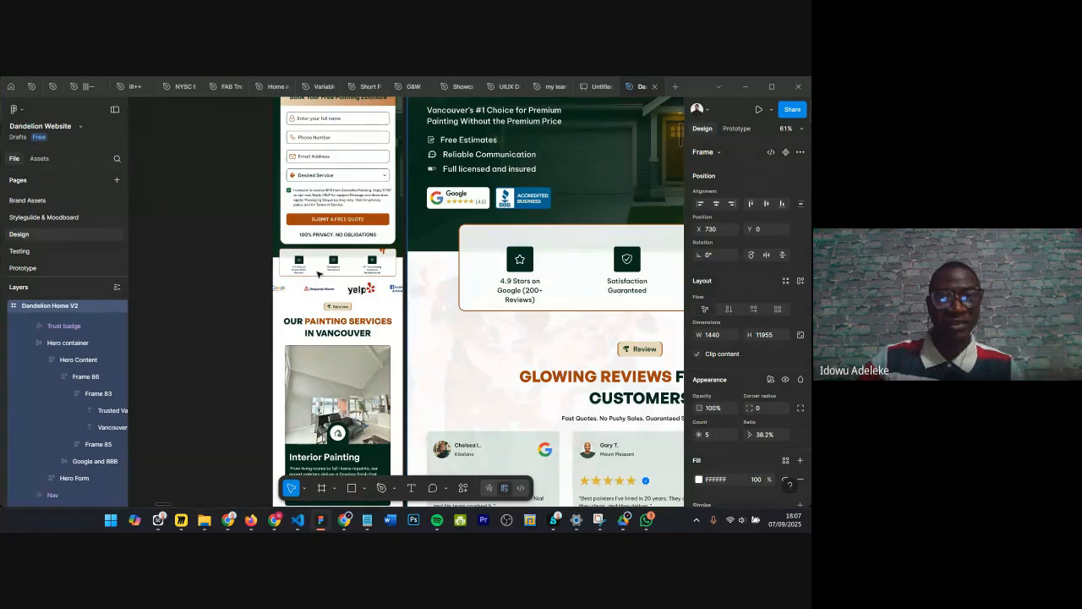
scroll(319, 264, "up", 2)
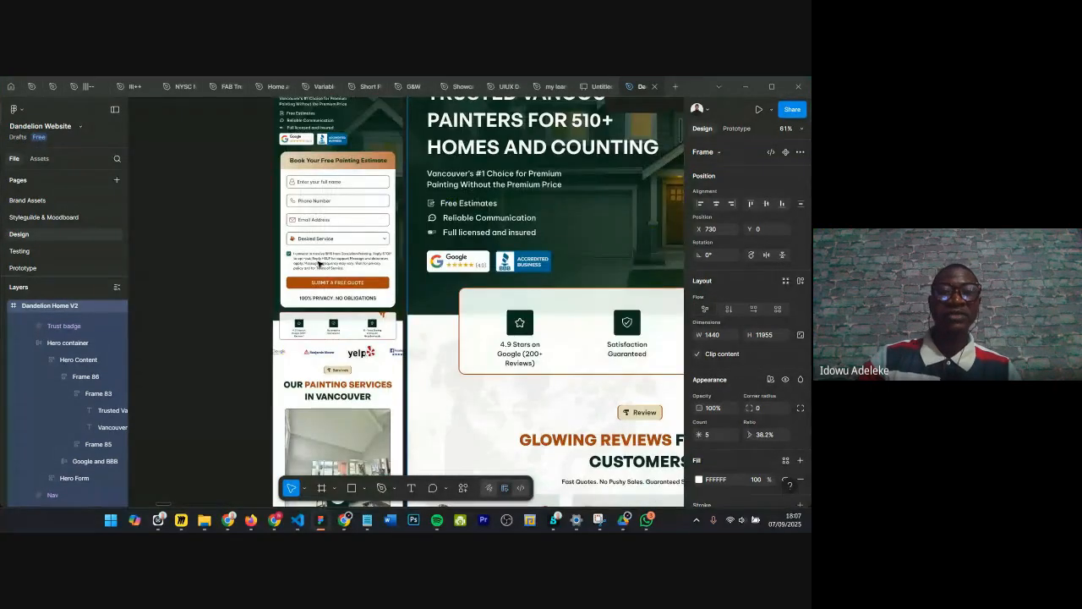
scroll(319, 264, "up", 2)
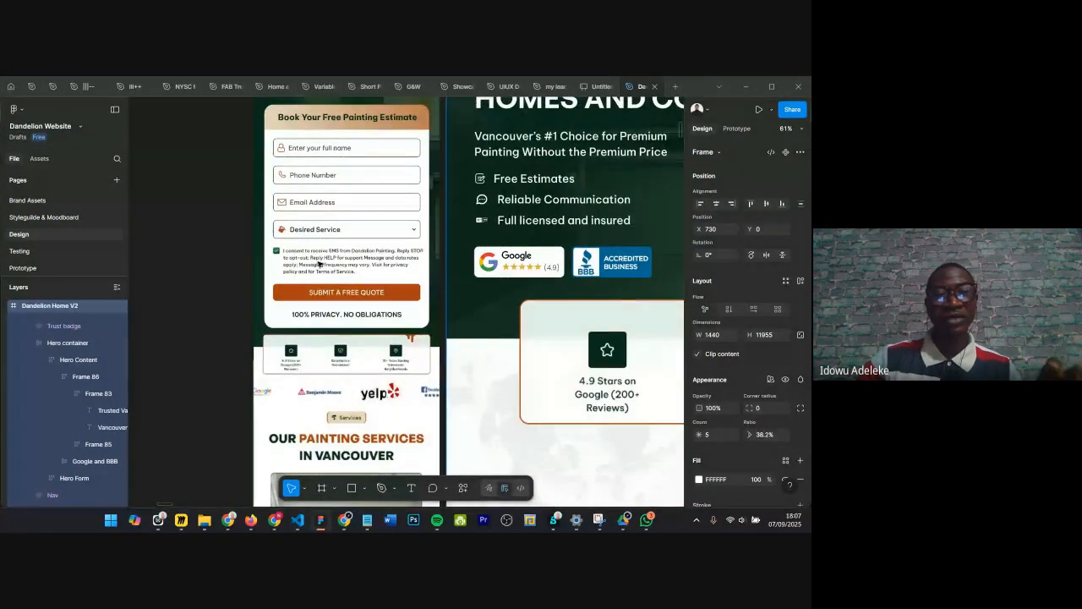
scroll(319, 263, "down", 1)
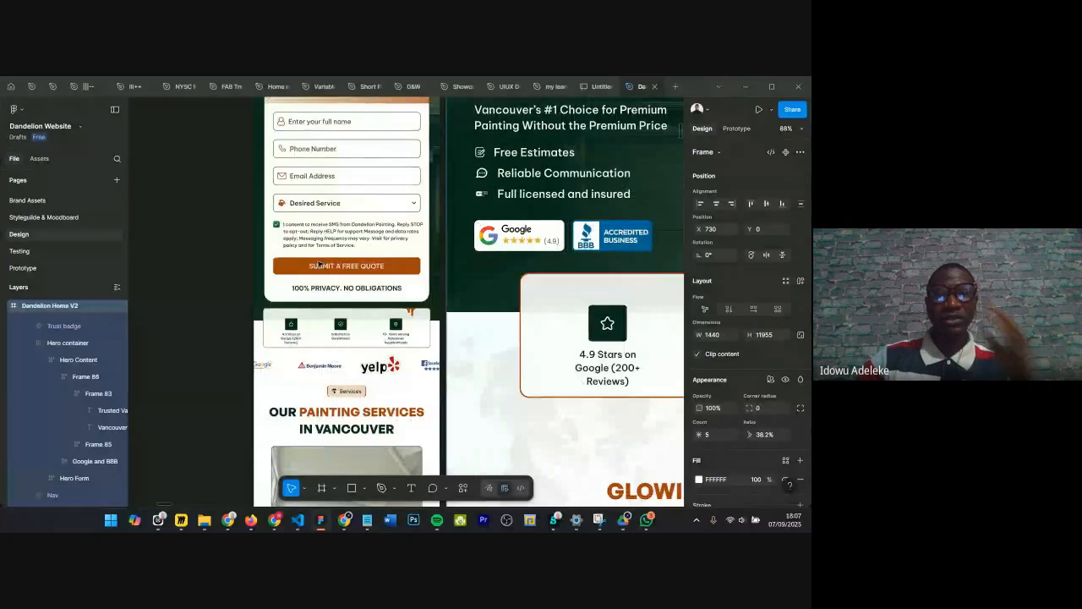
scroll(319, 264, "down", 3)
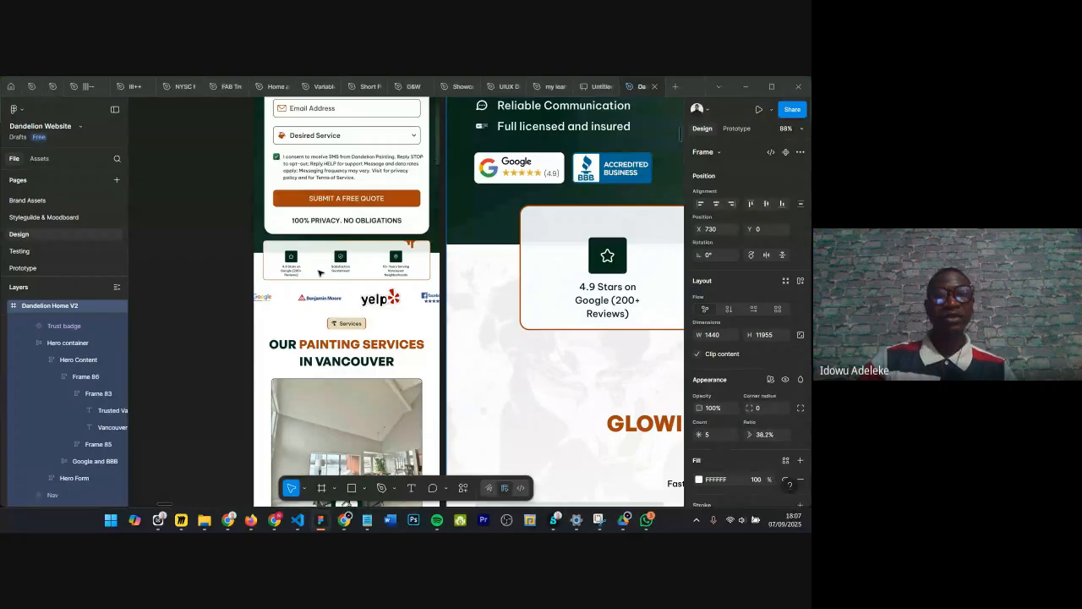
scroll(319, 272, "down", 5)
scroll(330, 219, "down", 5)
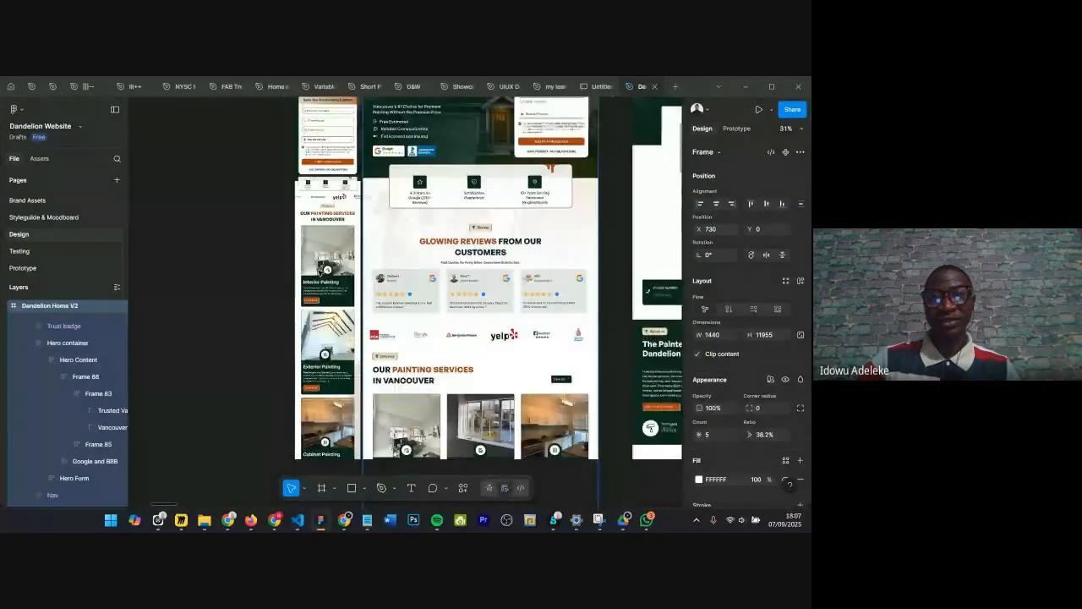
scroll(386, 276, "down", 5)
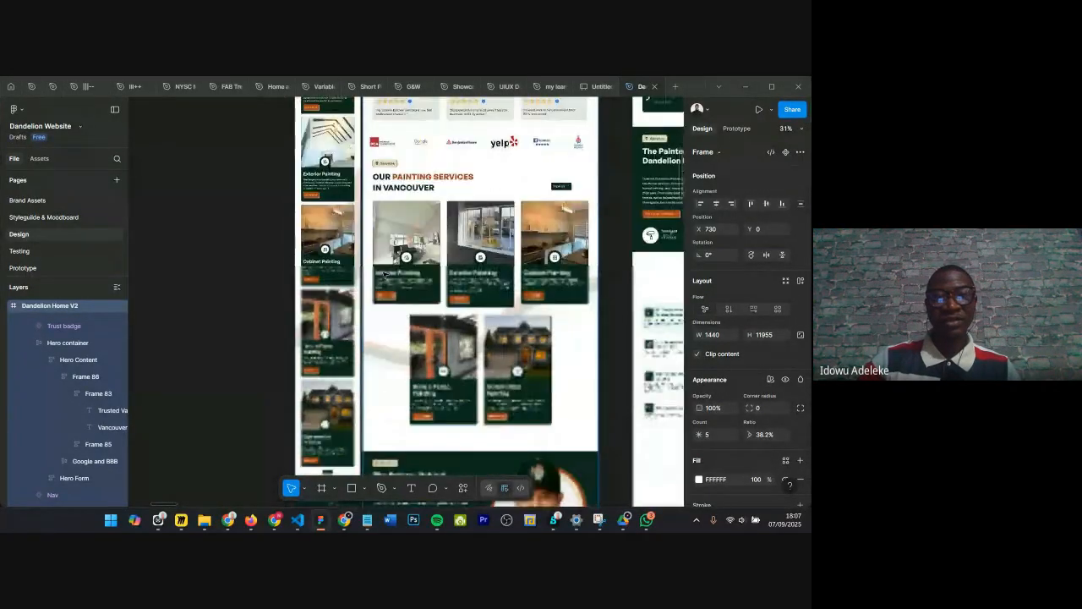
scroll(385, 274, "up", 3)
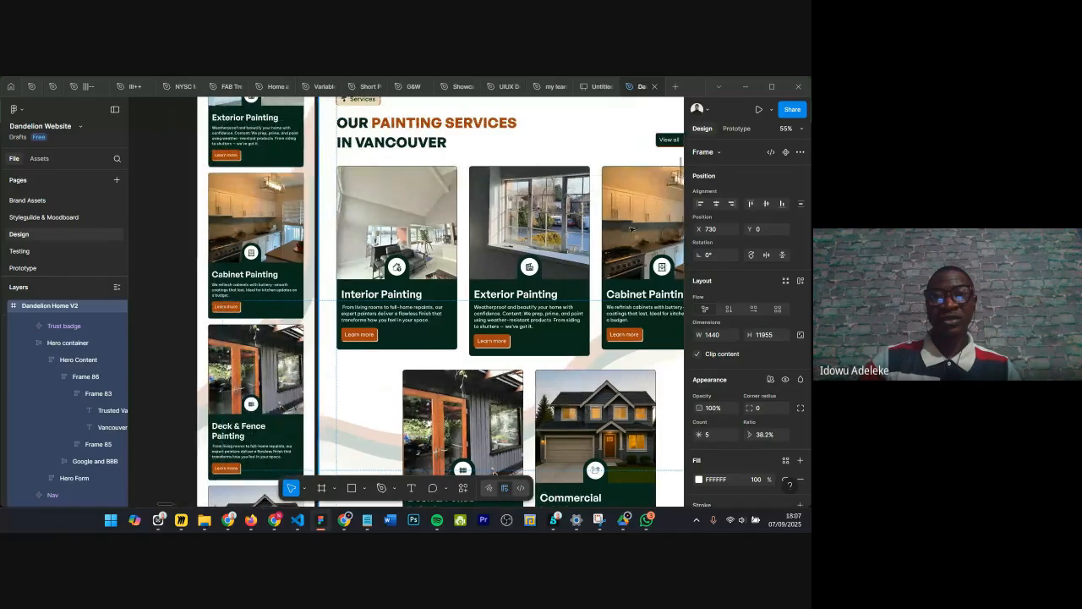
scroll(630, 229, "down", 10)
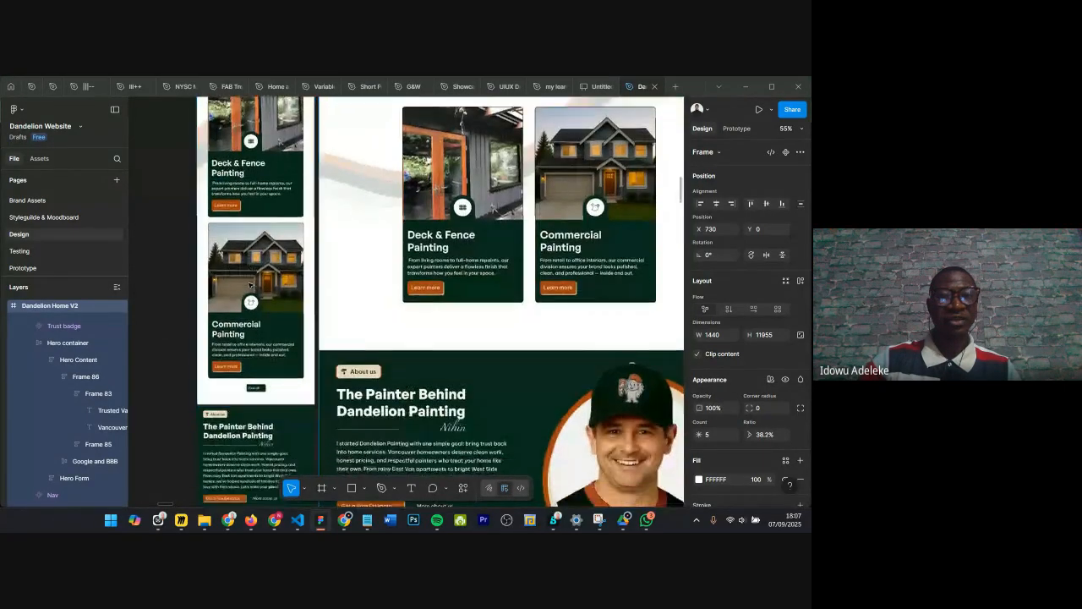
scroll(250, 285, "down", 3)
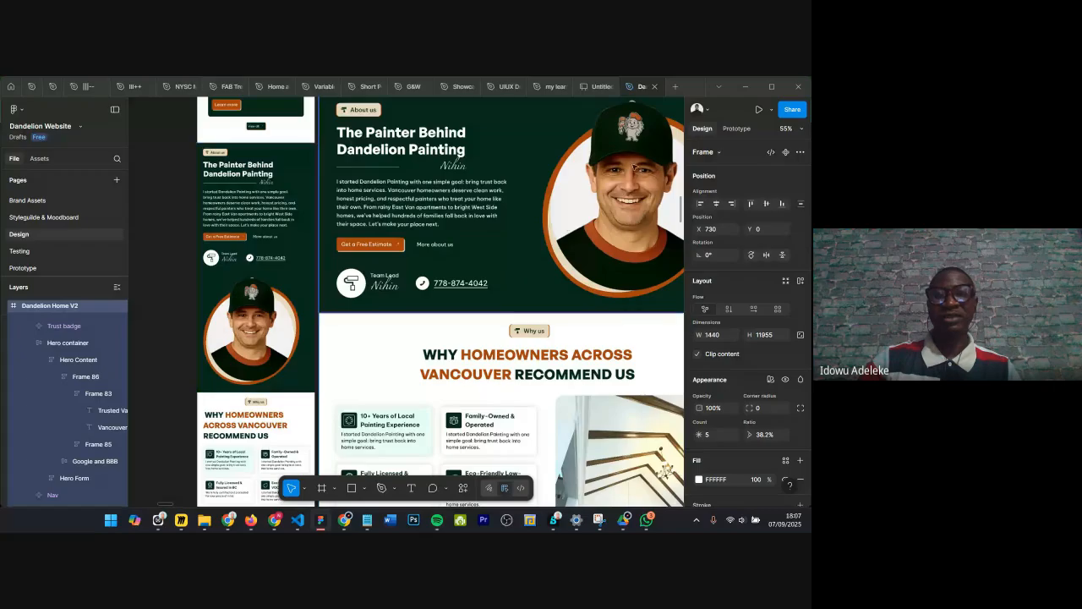
scroll(252, 279, "down", 10)
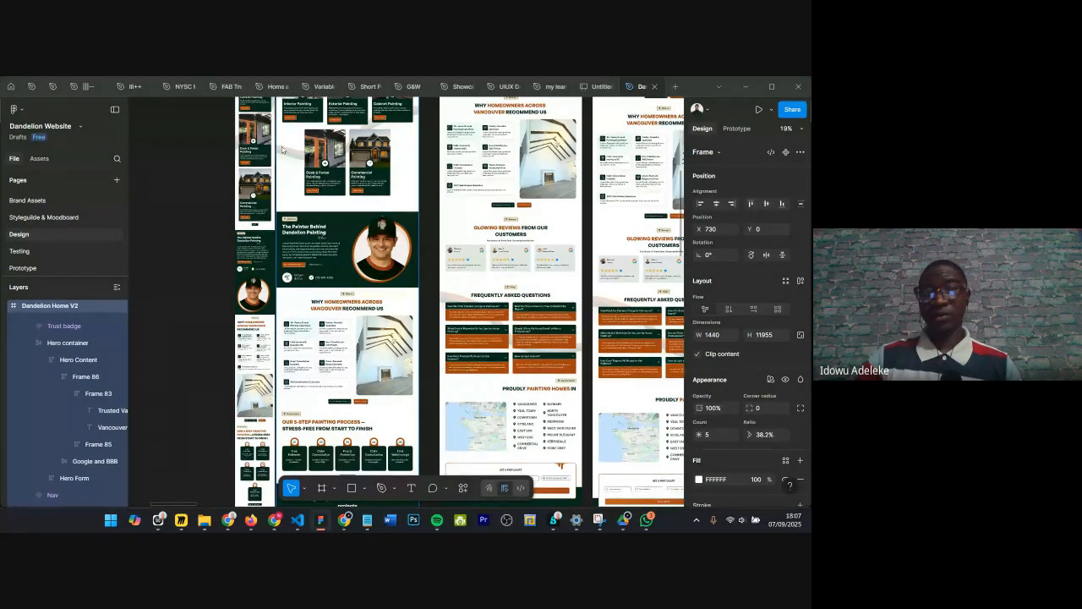
Step: Switch to the UIUX Design Bootcamp file and delete the Grand parent frame
left_click(487, 88)
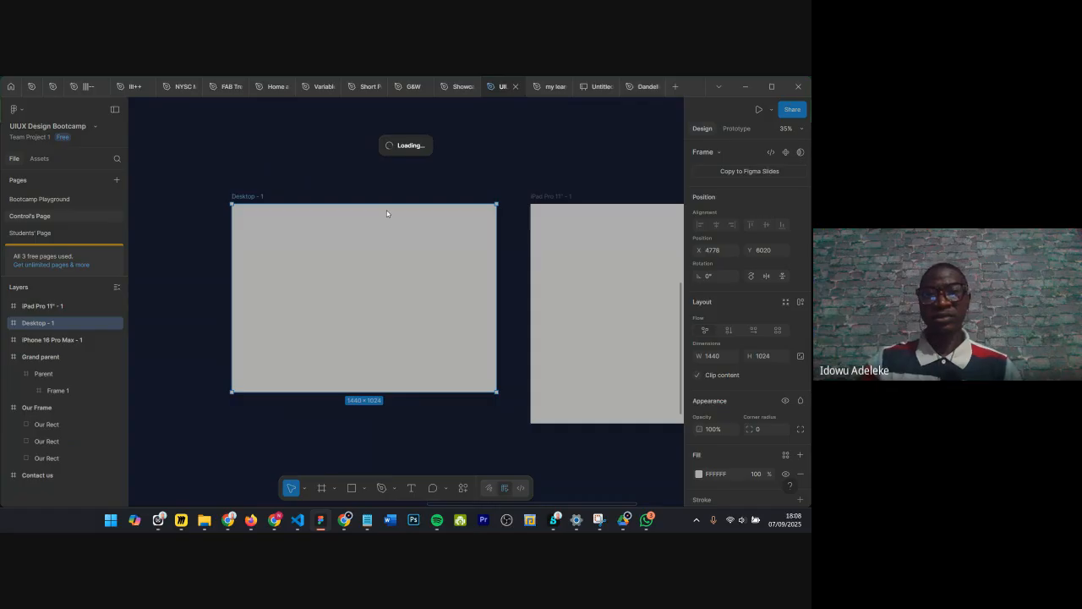
scroll(387, 214, "down", 2)
scroll(436, 187, "down", 2)
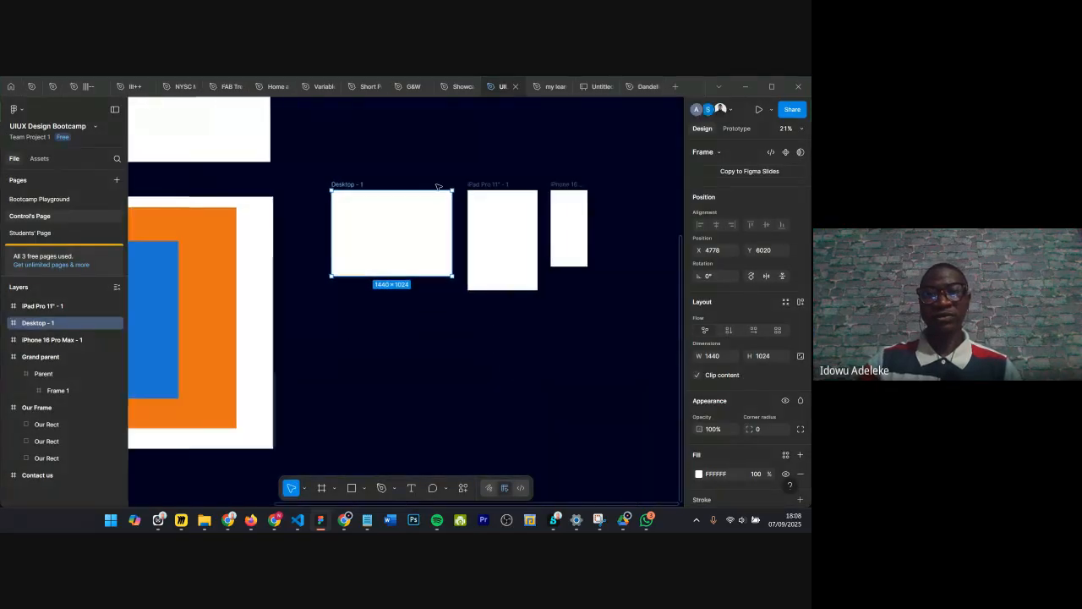
scroll(438, 187, "down", 3)
scroll(300, 179, "up", 1)
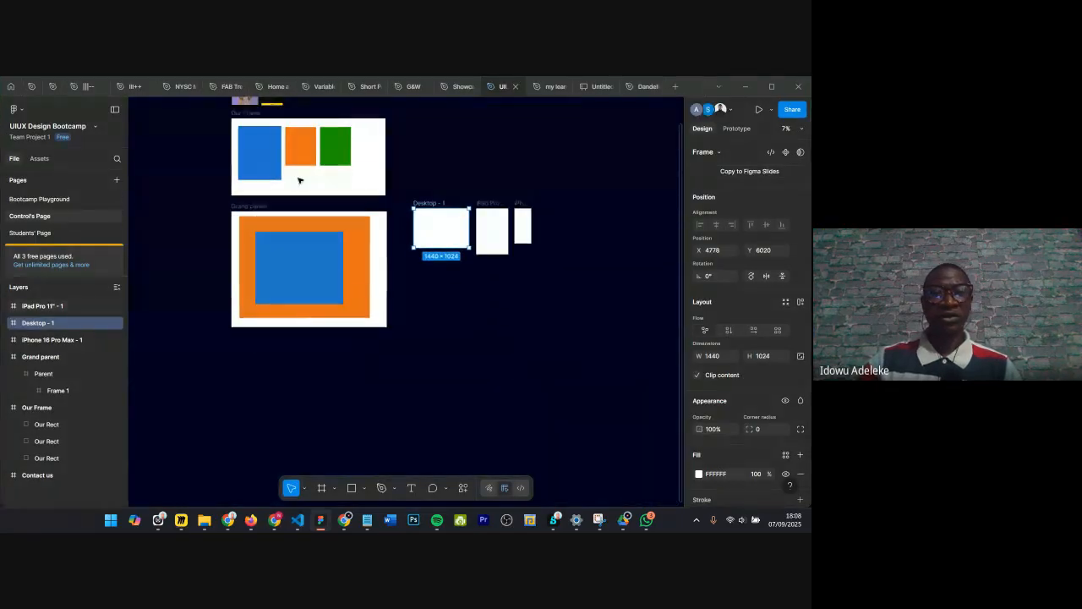
left_click(245, 209)
key("Delete")
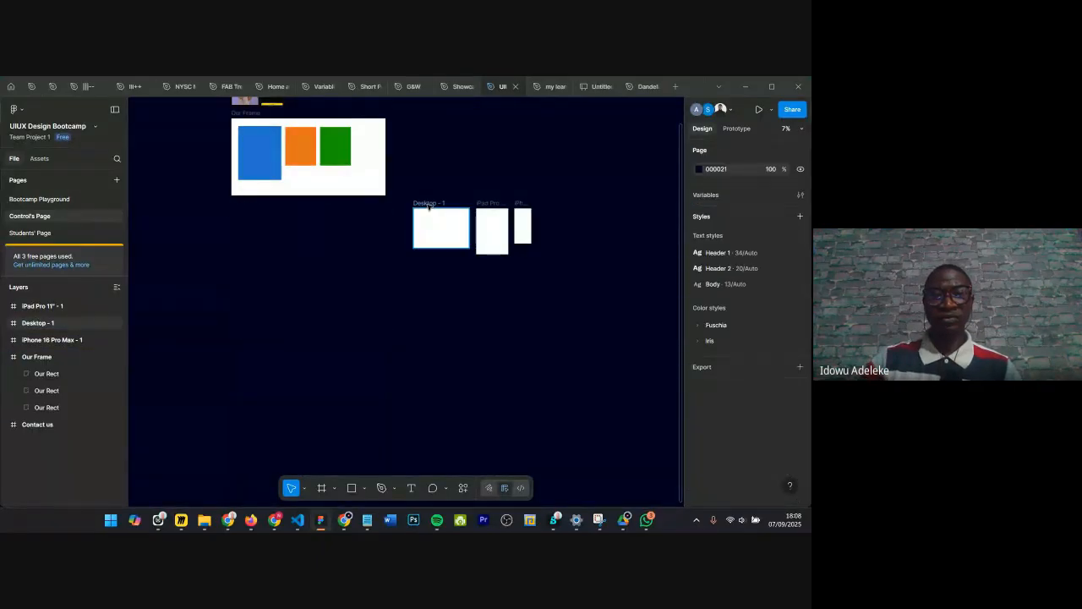
Step: Delete the Desktop, iPad Pro 11" and iPhone 16 Pro Max frames together
left_click(429, 204)
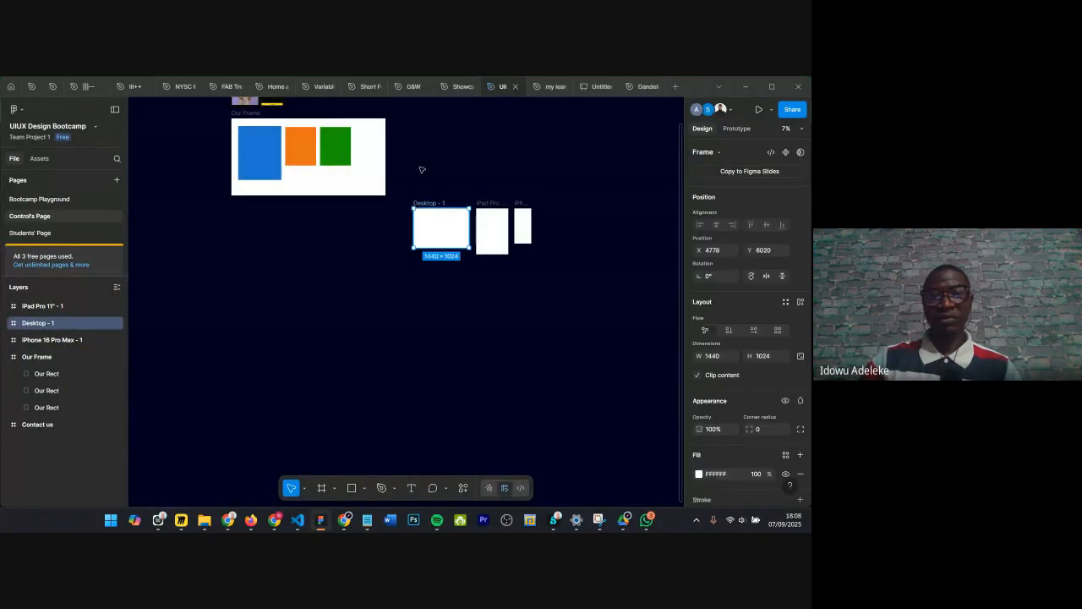
left_click(560, 279)
left_click_drag(418, 167, 577, 286)
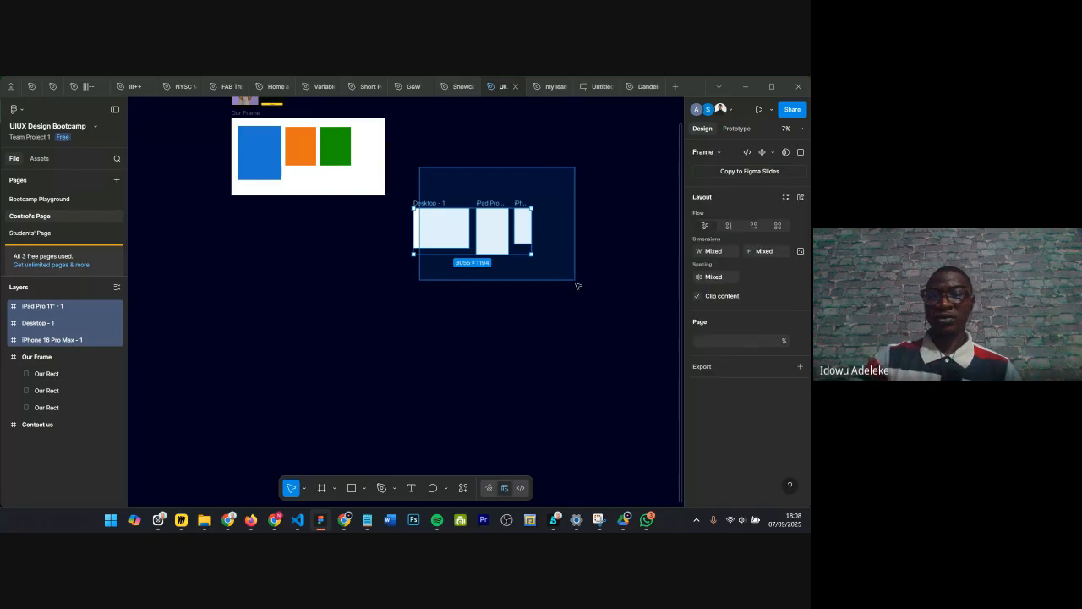
key("Delete")
Step: Start the Frame tool and browse the Phone, Tablet and Desktop frame presets
scroll(314, 240, "up", 3)
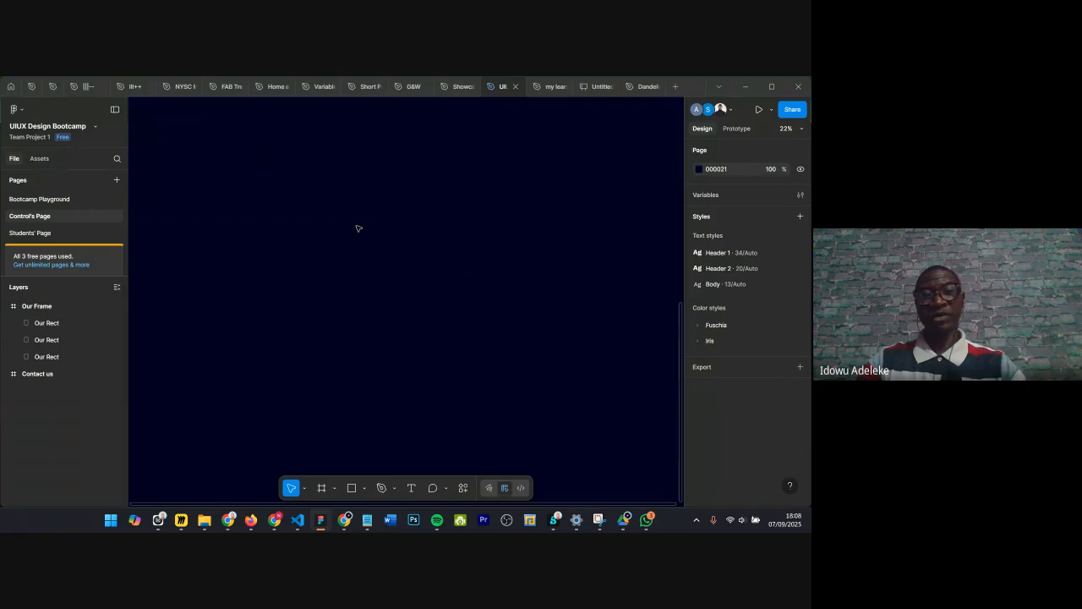
key("f")
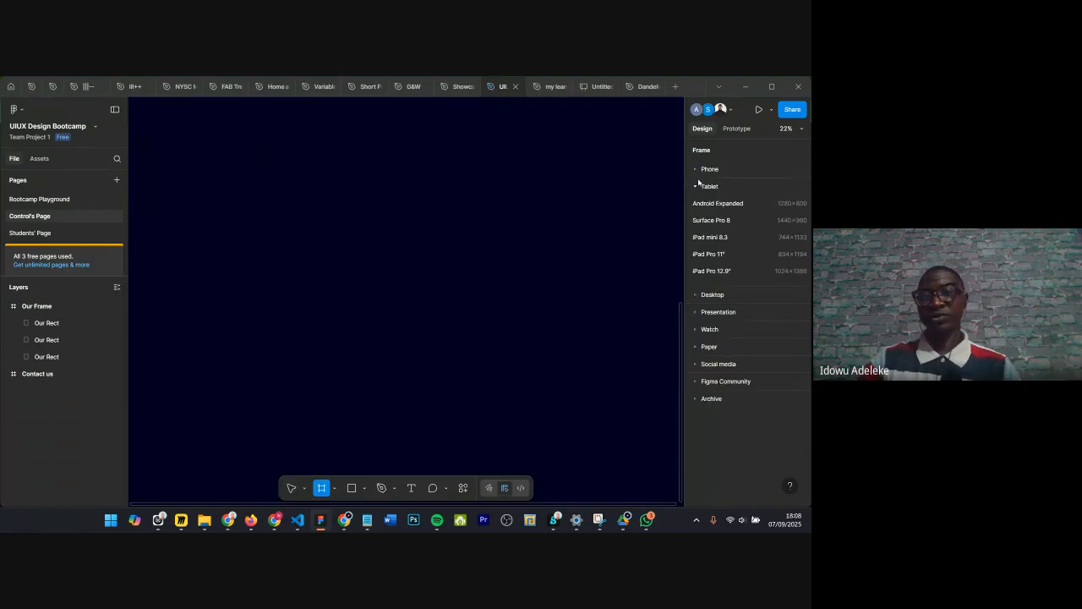
left_click(697, 170)
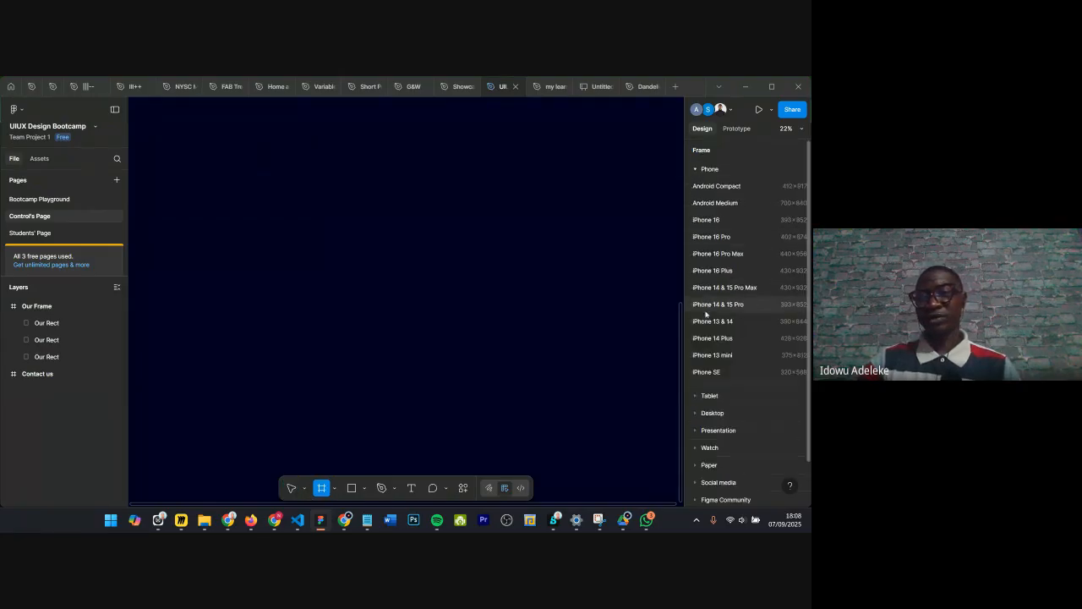
left_click(706, 169)
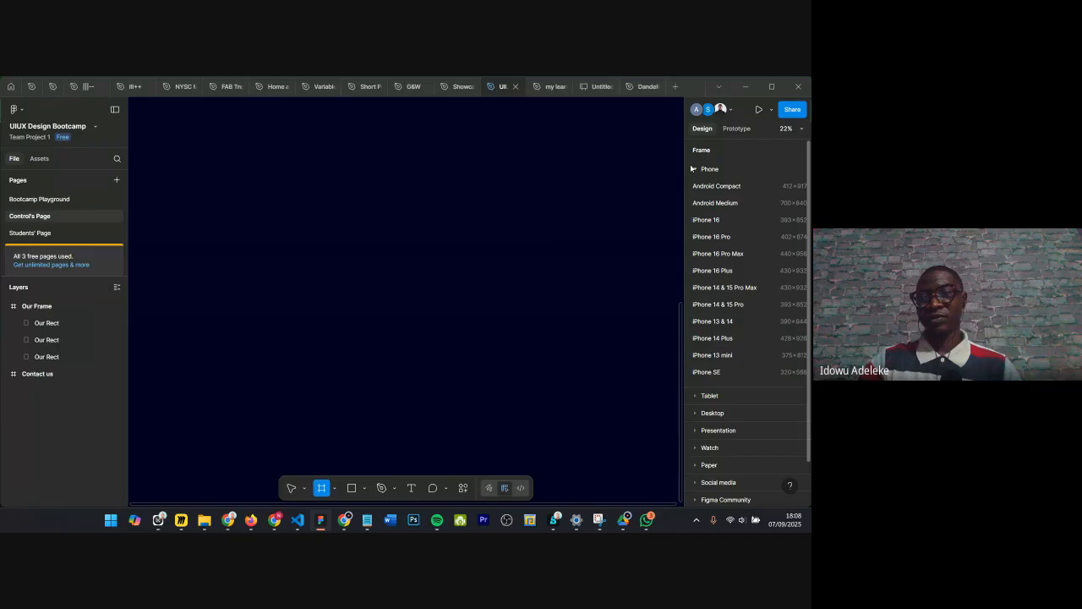
left_click(710, 204)
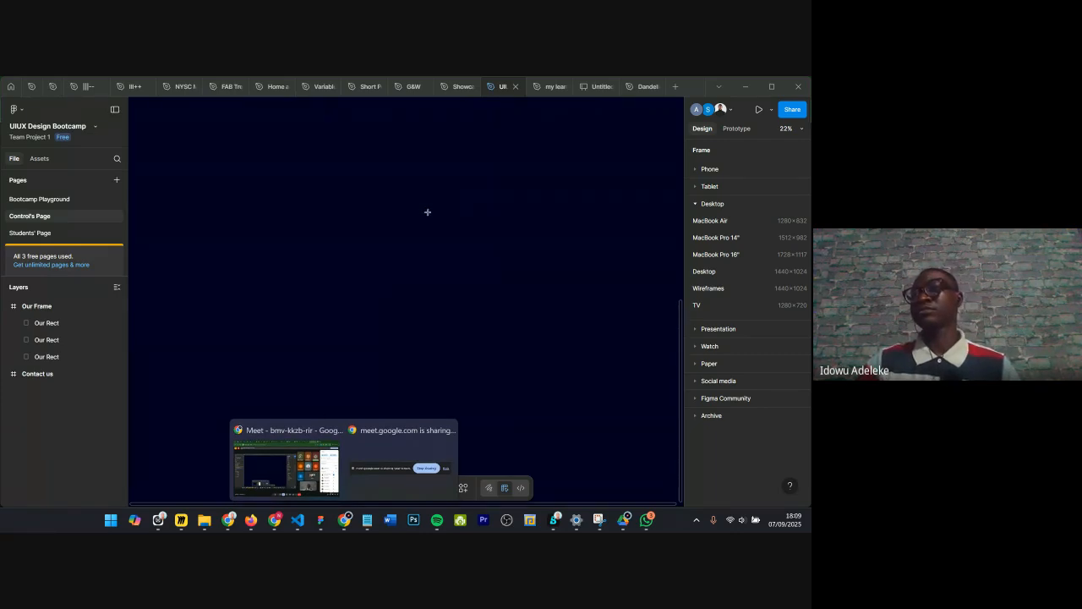
left_click(287, 465)
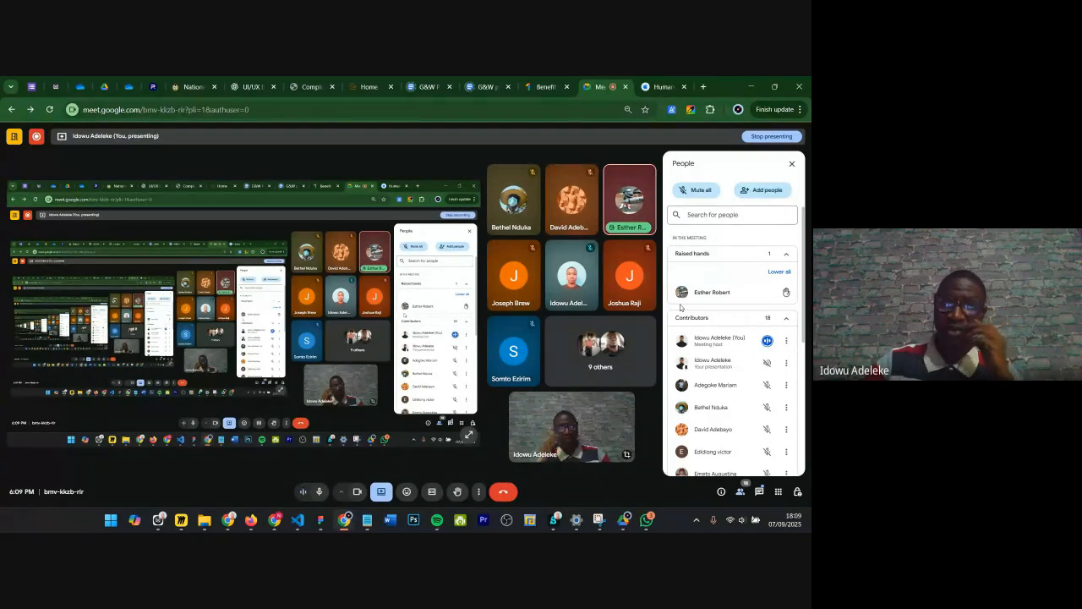
left_click(319, 520)
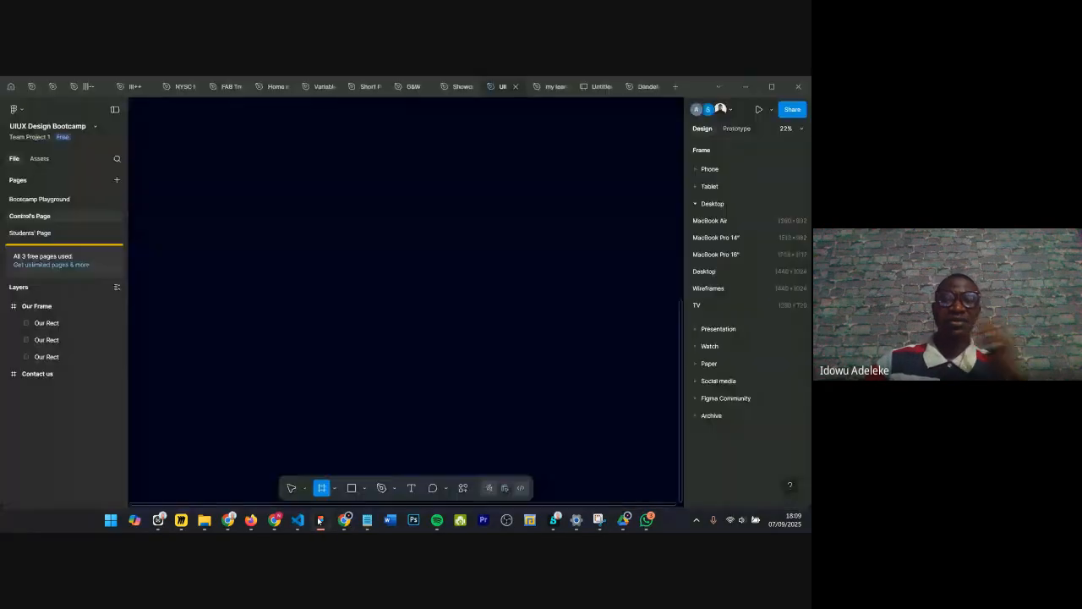
Step: Switch to the Dandelion Website file and move the Drop Down Nav frame up and to the left above the mobile design
scroll(401, 276, "down", 5)
scroll(402, 276, "down", 3)
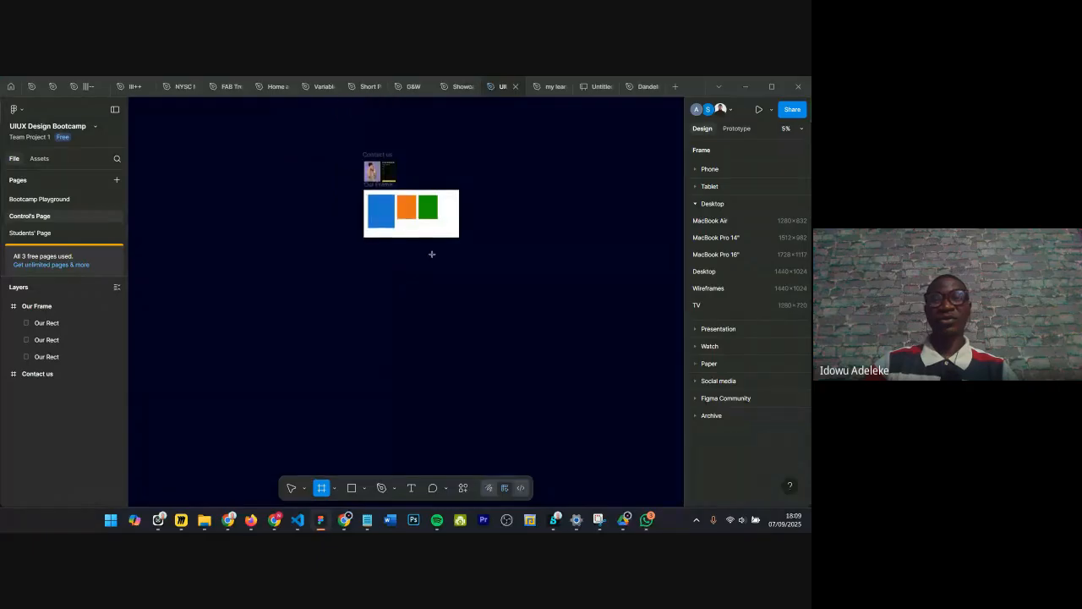
left_click(635, 89)
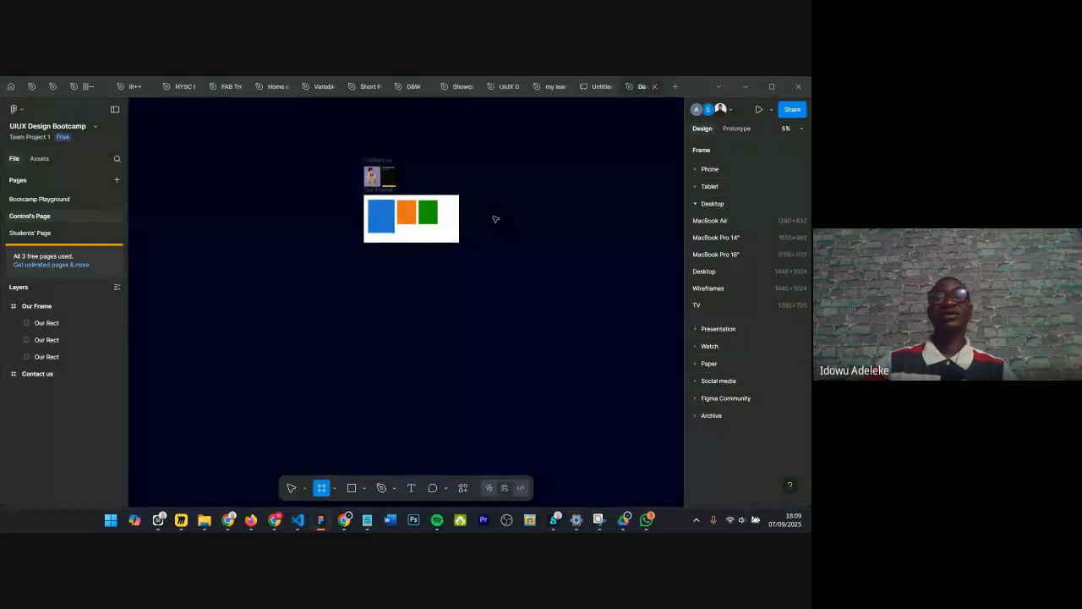
scroll(394, 212, "up", 1)
scroll(394, 212, "up", 10)
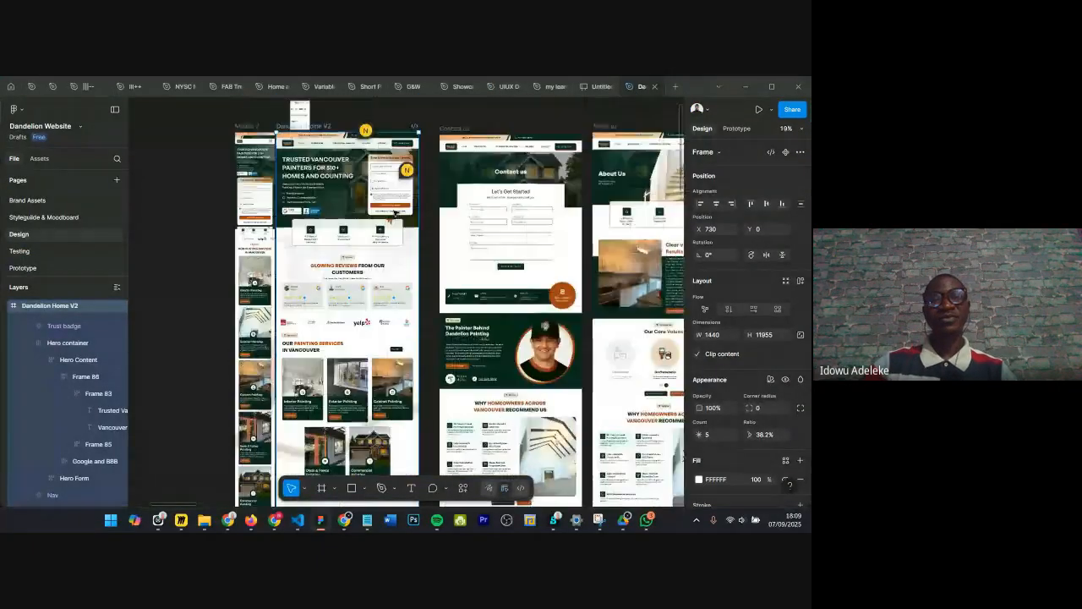
scroll(318, 238, "up", 4)
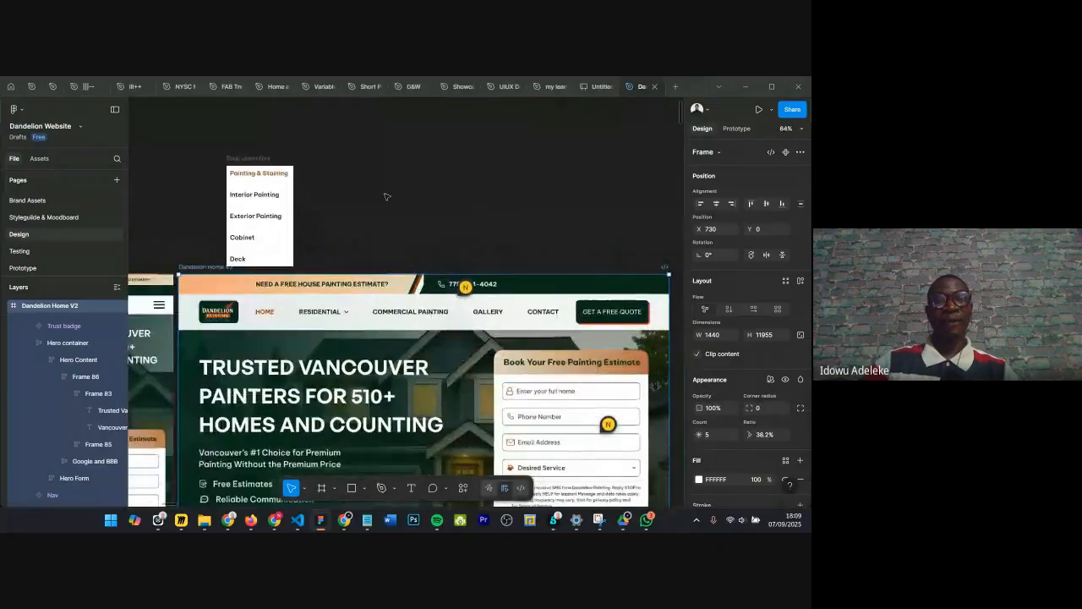
scroll(381, 186, "up", 3)
left_click(380, 186)
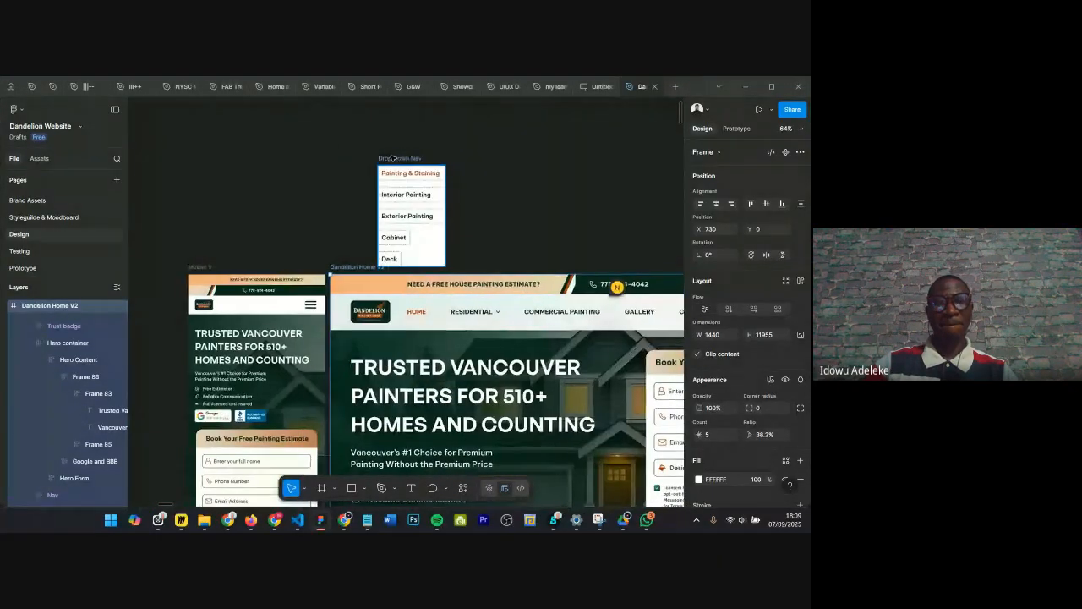
left_click_drag(387, 158, 265, 131)
Step: Pan and zoom around the Dandelion Home V2 header and hero section to examine them
scroll(406, 206, "down", 1)
scroll(407, 206, "down", 2)
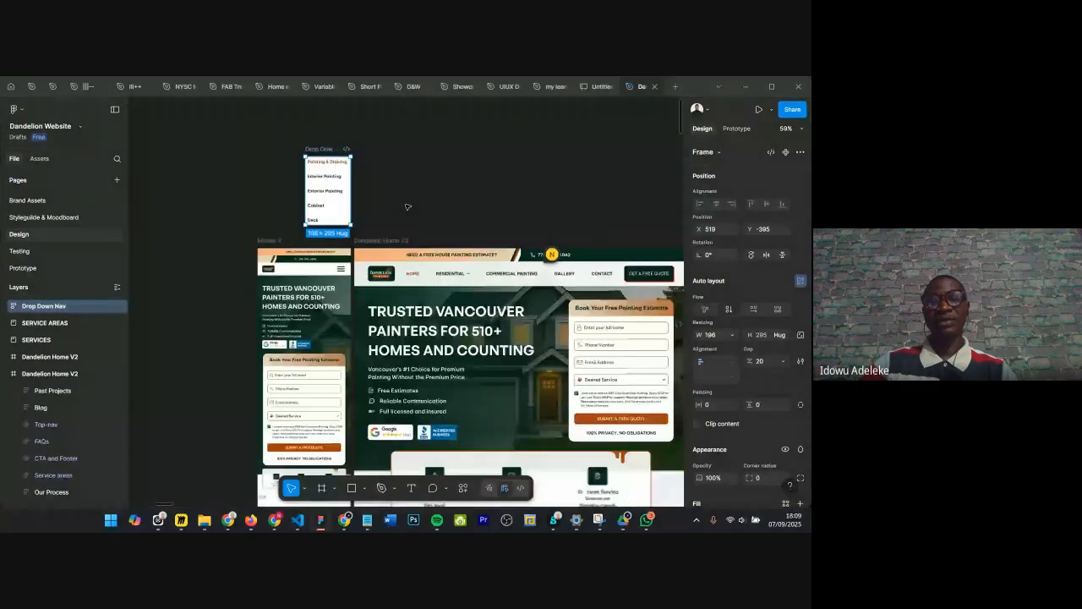
scroll(464, 223, "right", 2)
scroll(464, 224, "up", 3)
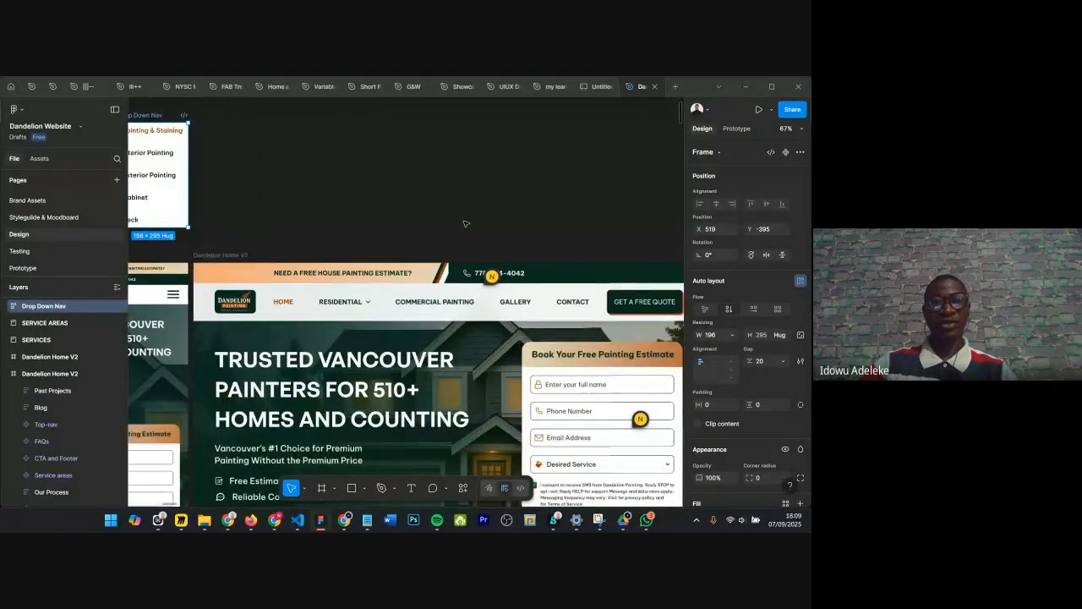
scroll(464, 223, "down", 1)
scroll(465, 223, "up", 1)
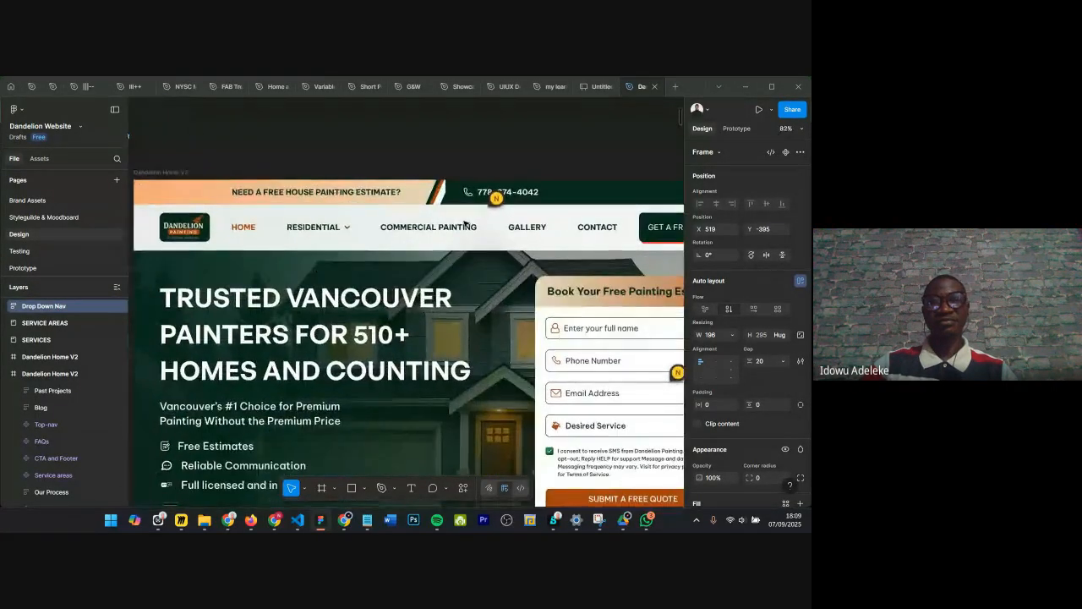
scroll(464, 223, "down", 2)
scroll(464, 223, "right", 1)
scroll(465, 223, "right", 2)
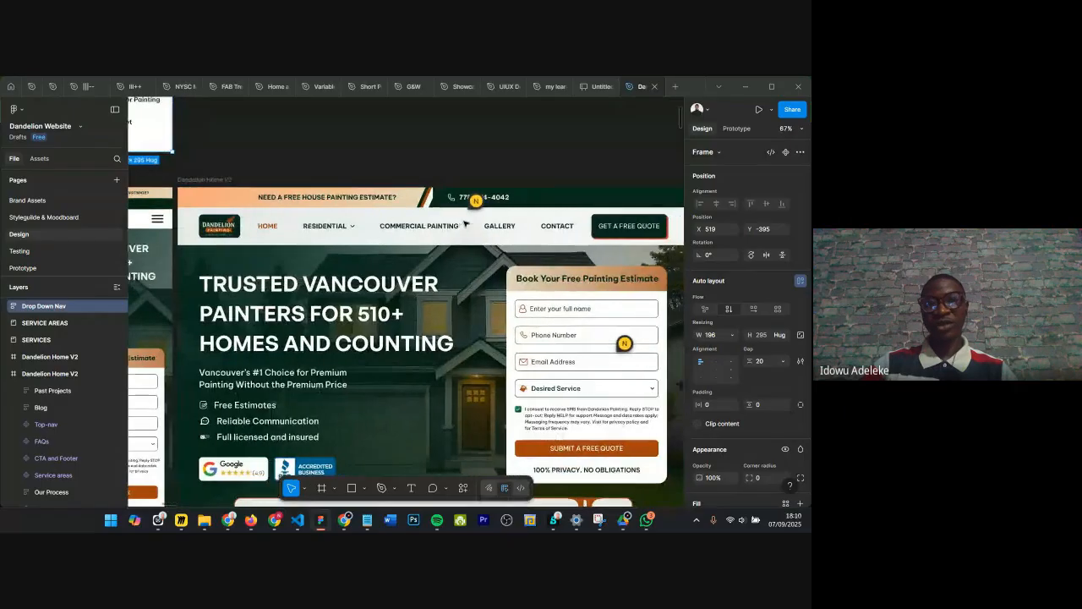
scroll(464, 223, "right", 1)
scroll(464, 224, "down", 1)
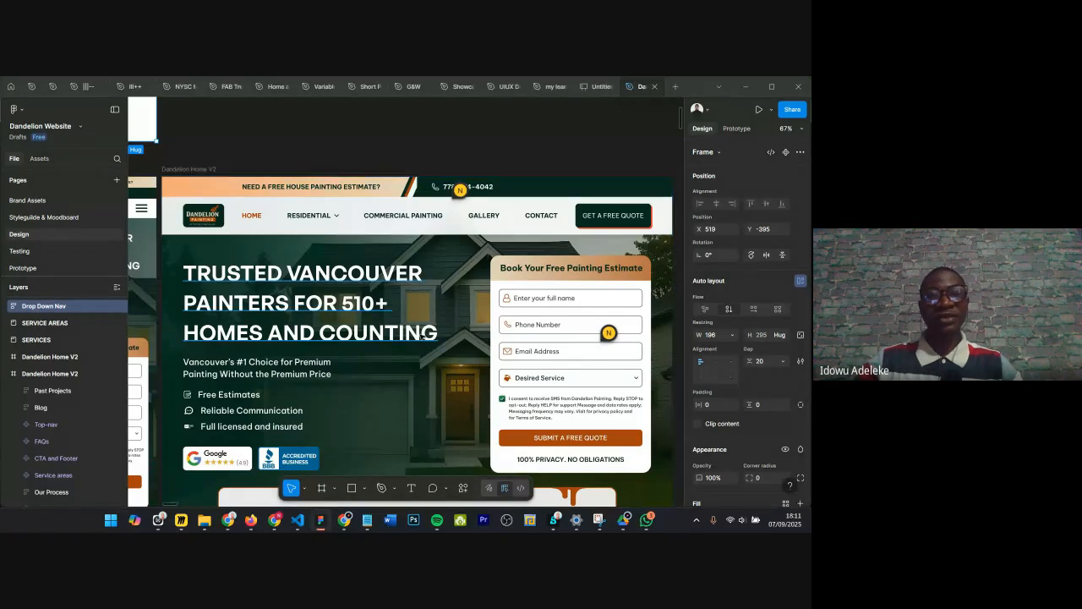
scroll(418, 335, "up", 3)
scroll(404, 150, "left", 1)
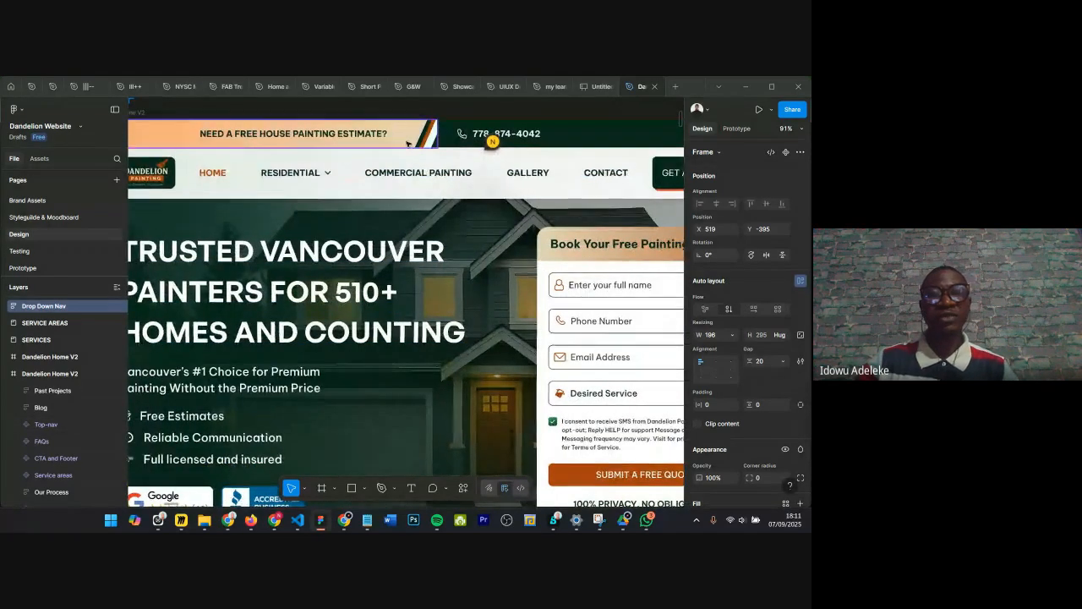
scroll(403, 150, "down", 3)
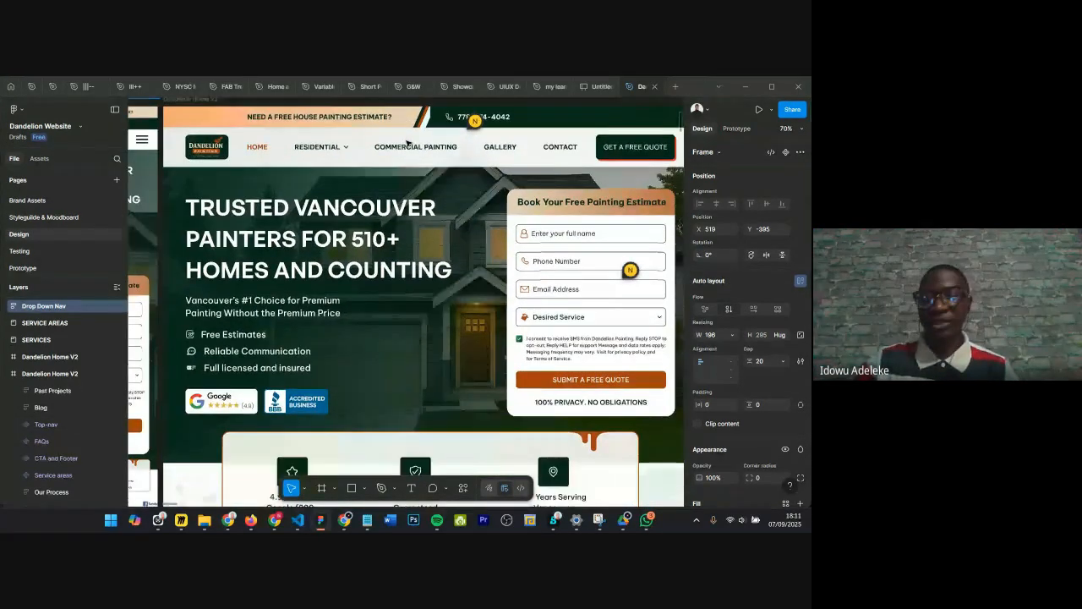
scroll(409, 143, "up", 1)
Step: Hide the interface and examine the desktop and mobile hero sections at close zoom
key("ctrl+backslash")
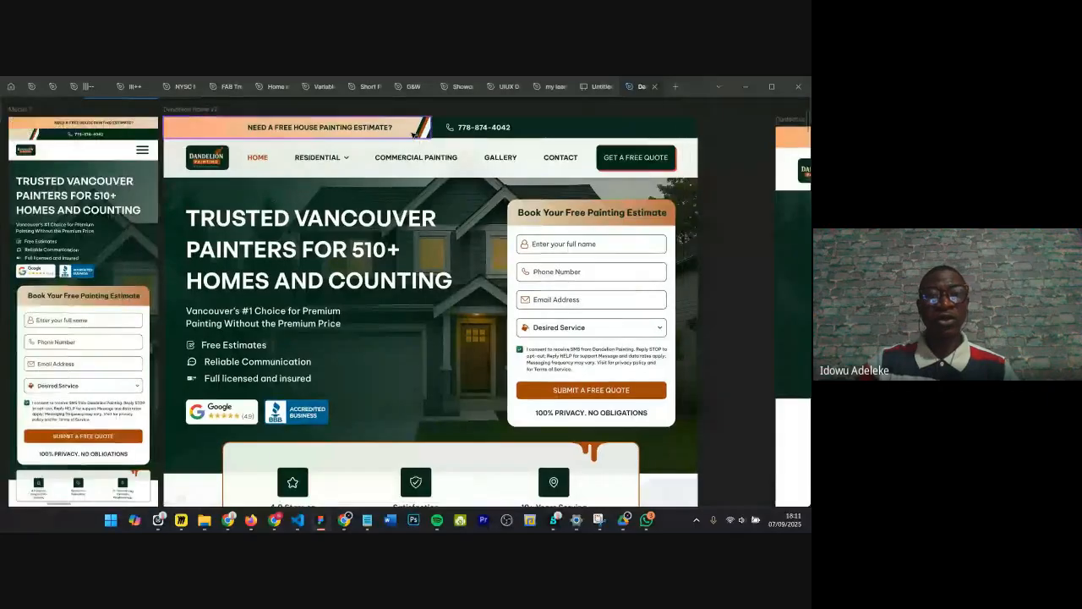
scroll(414, 135, "up", 1)
scroll(413, 135, "up", 1)
scroll(415, 131, "up", 1)
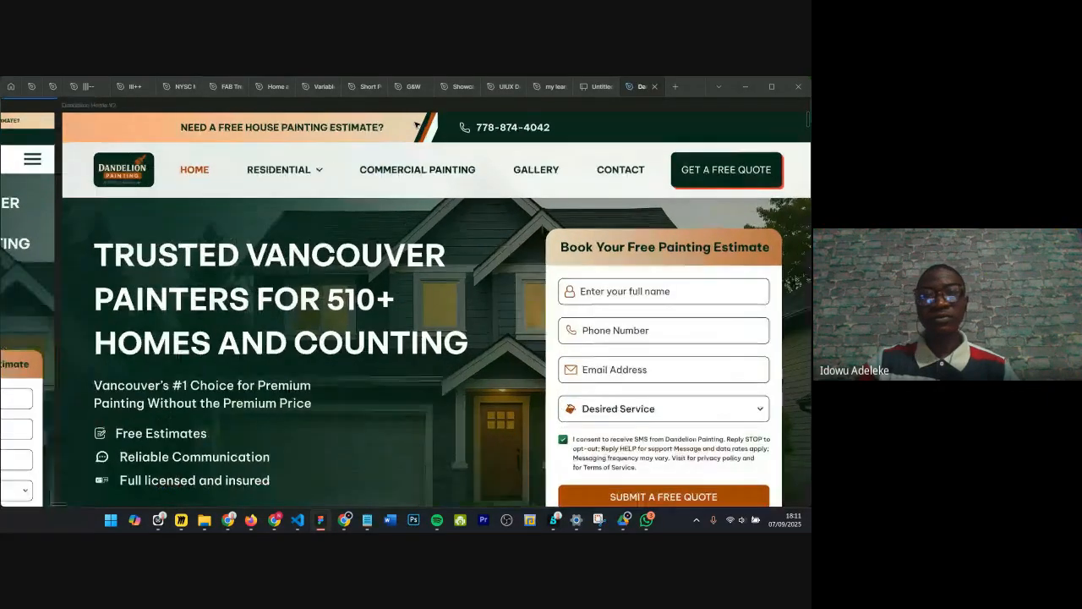
scroll(416, 124, "up", 1)
scroll(417, 124, "right", 1)
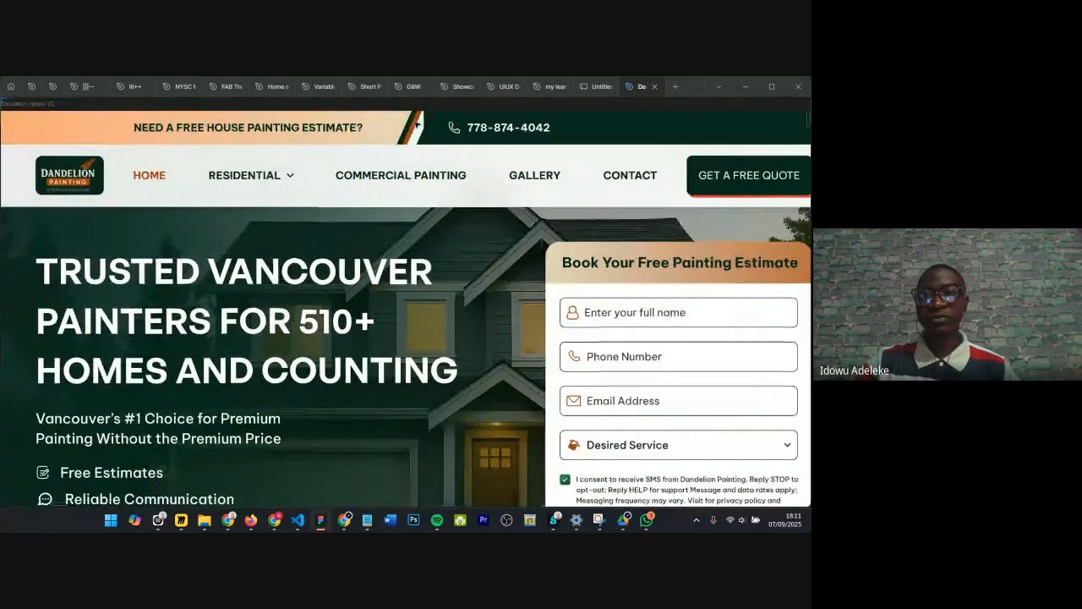
scroll(416, 124, "right", 1)
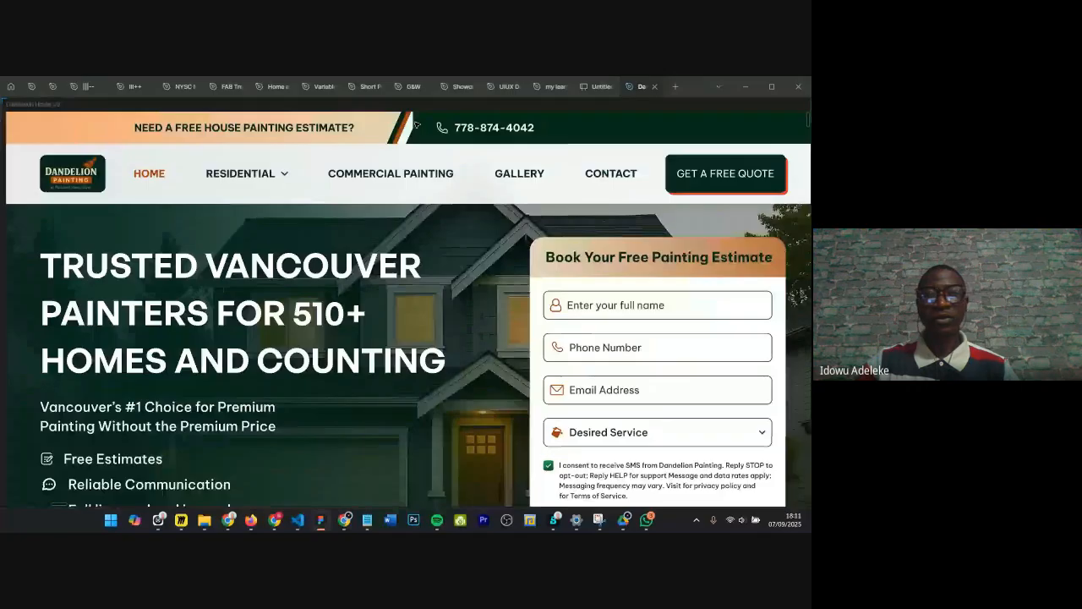
scroll(416, 125, "down", 2)
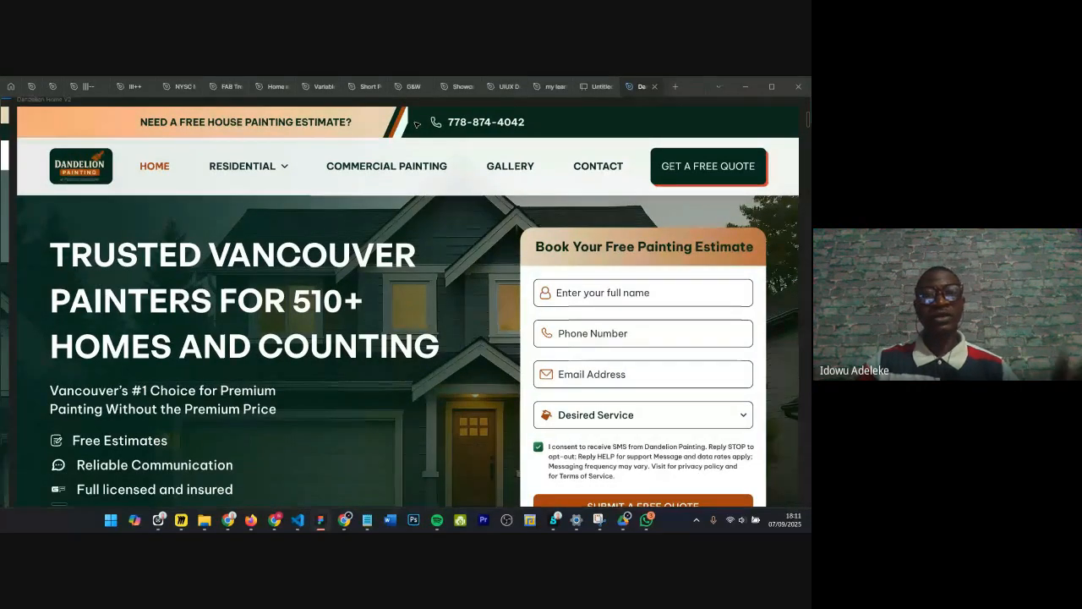
scroll(416, 124, "up", 2)
scroll(414, 125, "down", 1)
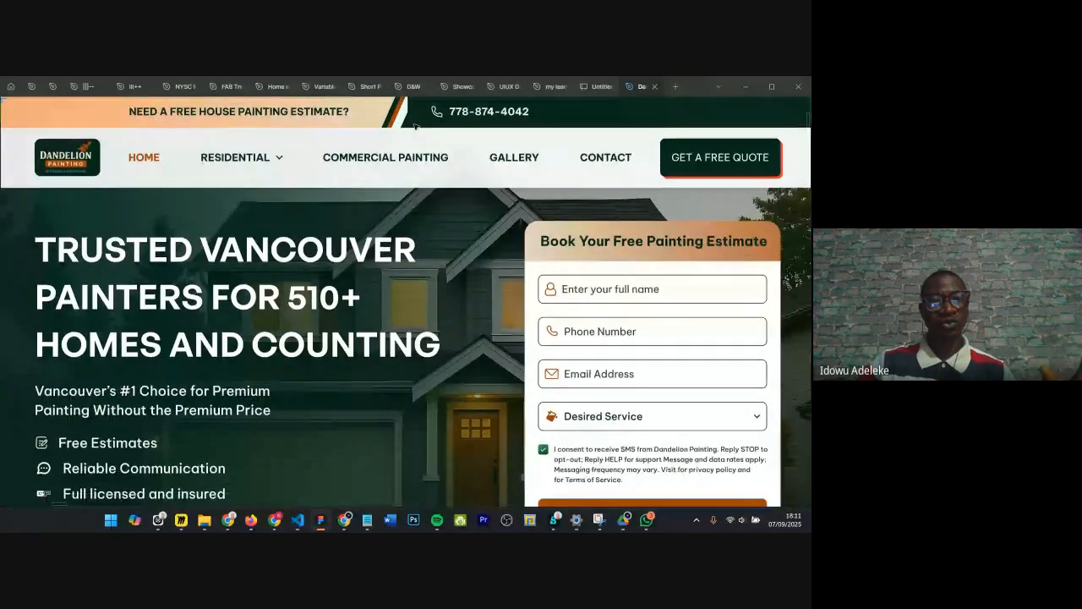
scroll(414, 125, "up", 1)
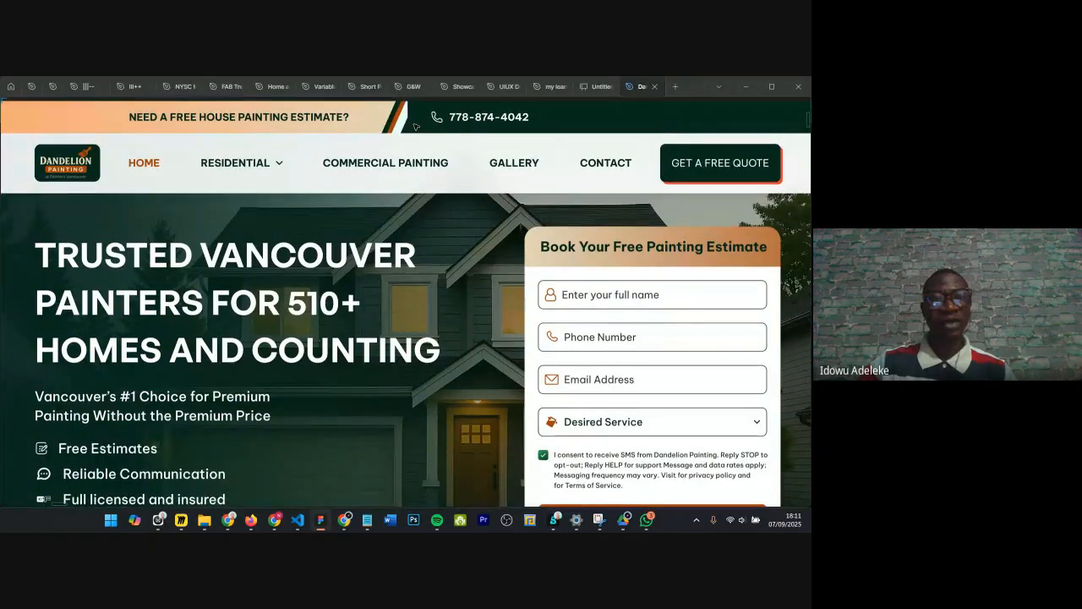
scroll(415, 126, "down", 5)
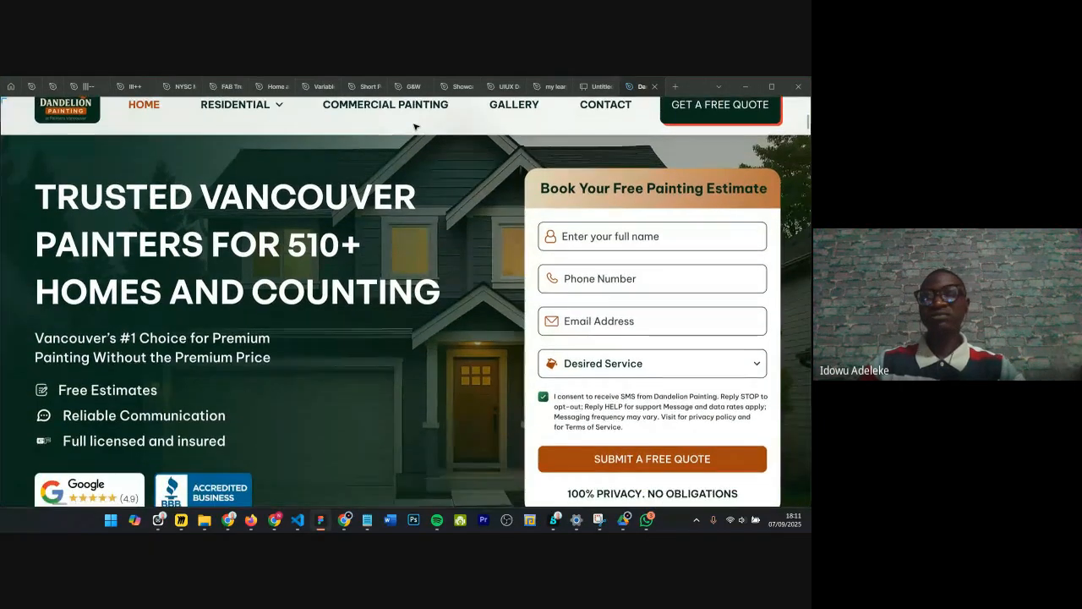
scroll(416, 126, "down", 3)
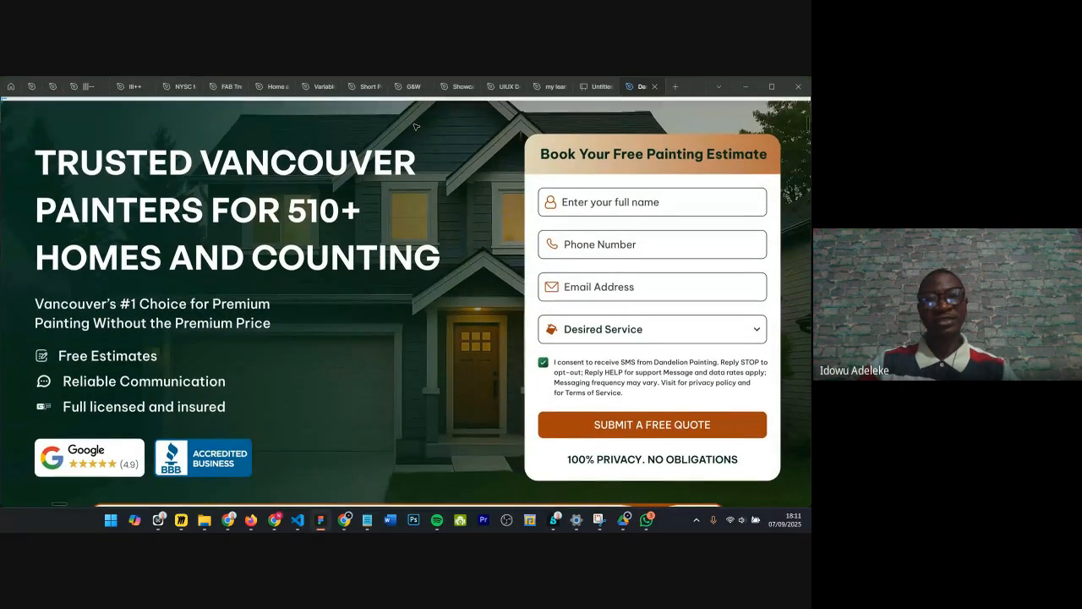
scroll(415, 126, "down", 4)
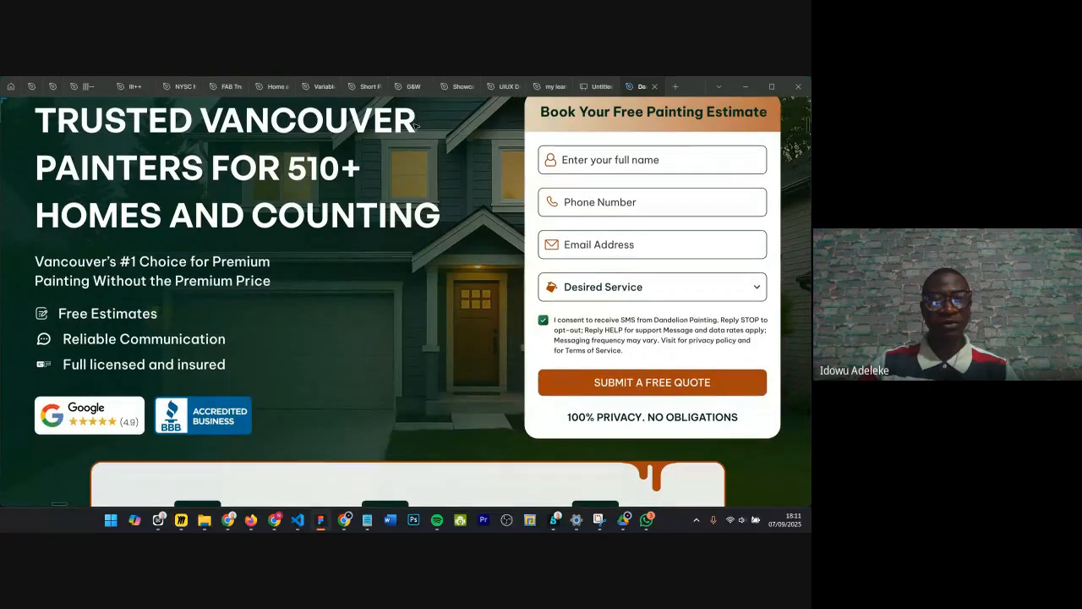
scroll(415, 126, "down", 2)
scroll(313, 187, "up", 5)
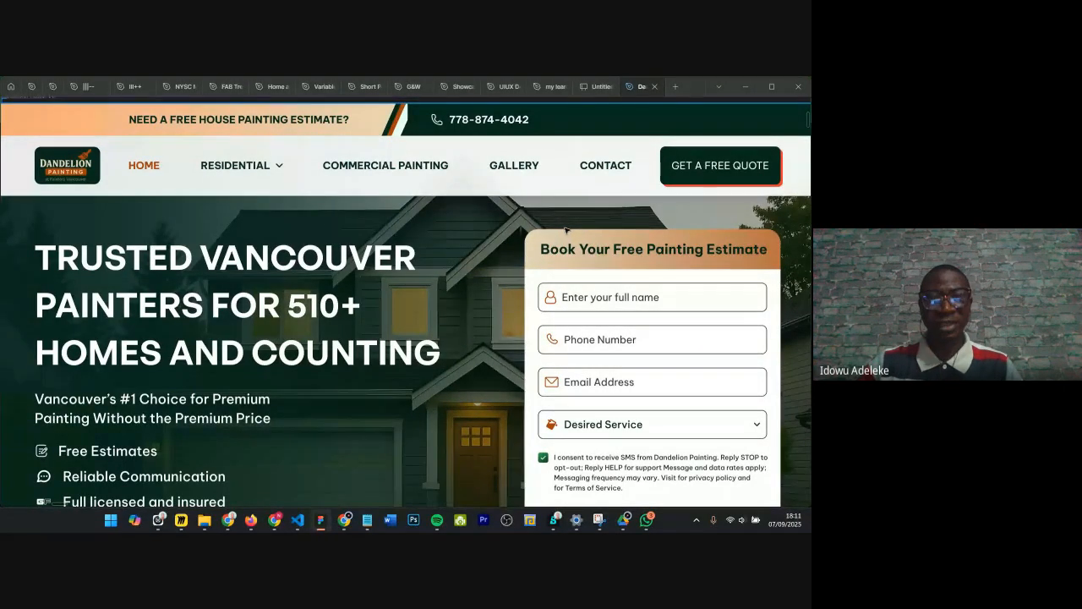
scroll(575, 223, "down", 3)
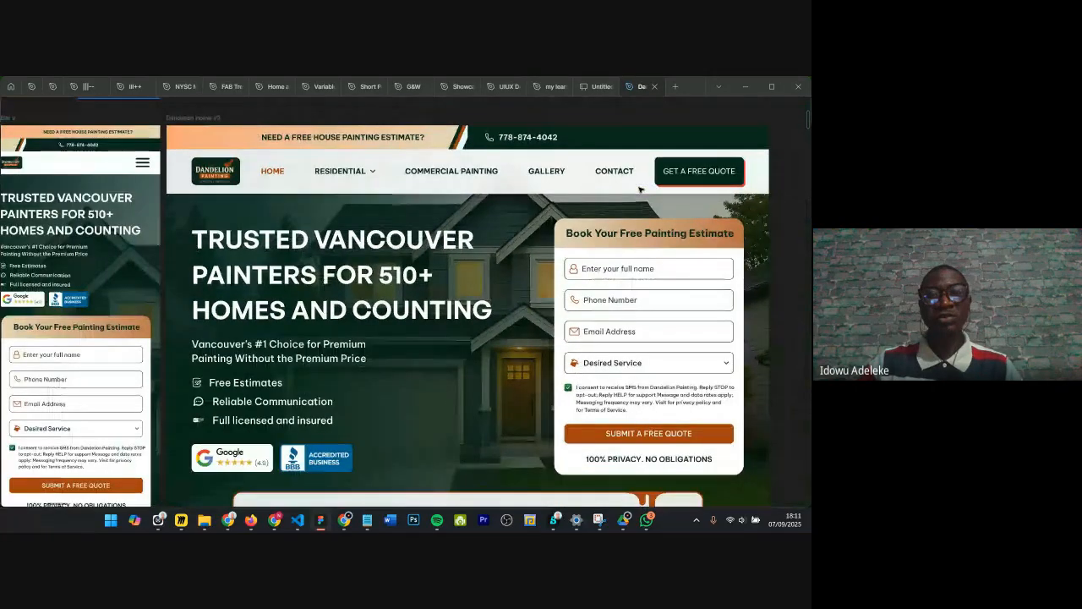
scroll(572, 227, "left", 2)
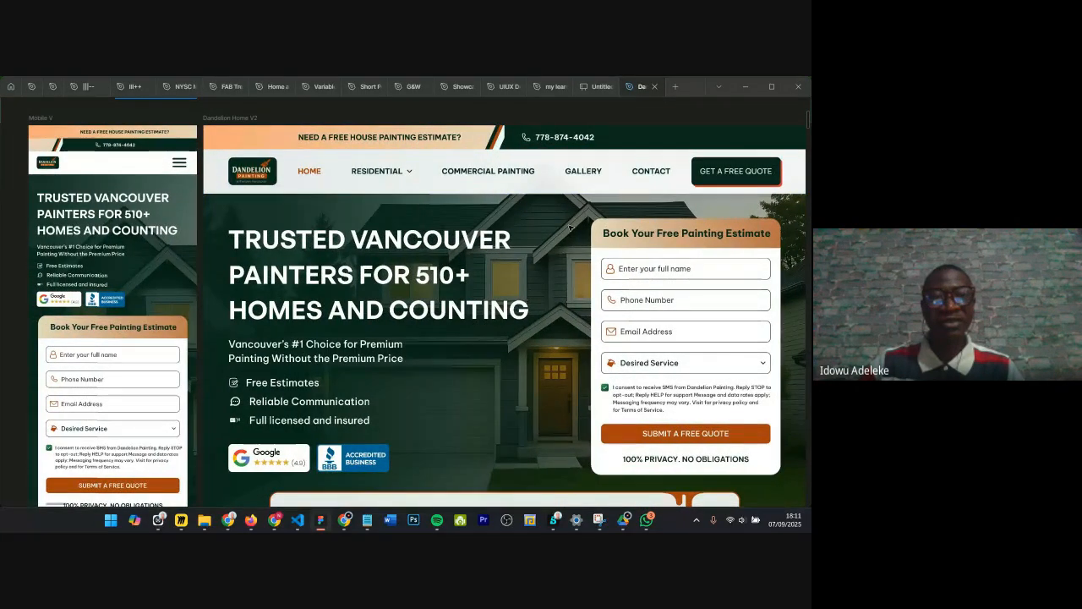
scroll(144, 125, "up", 2)
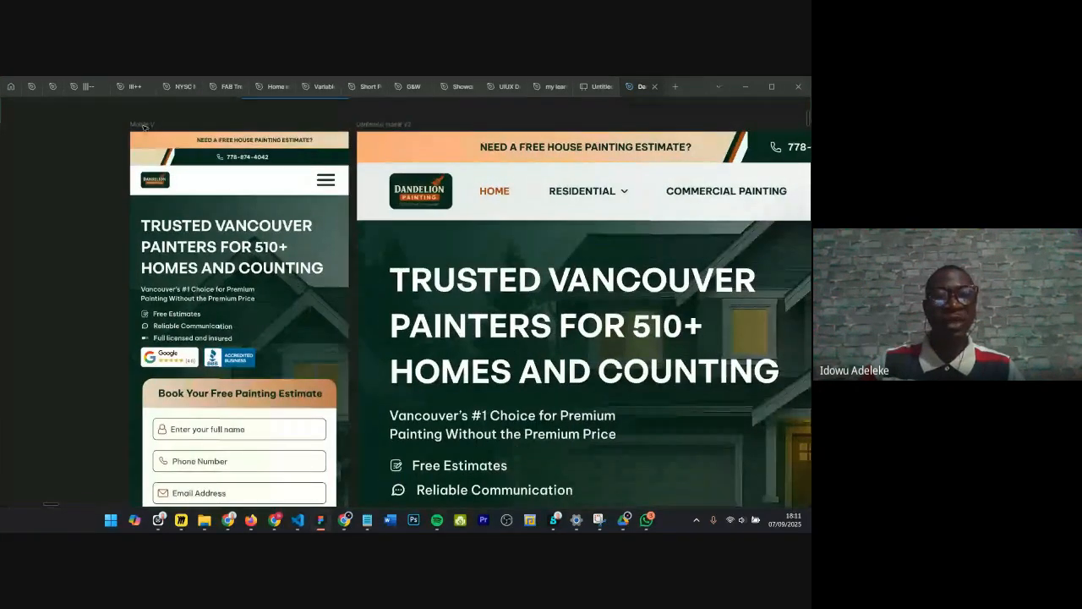
scroll(144, 125, "up", 3)
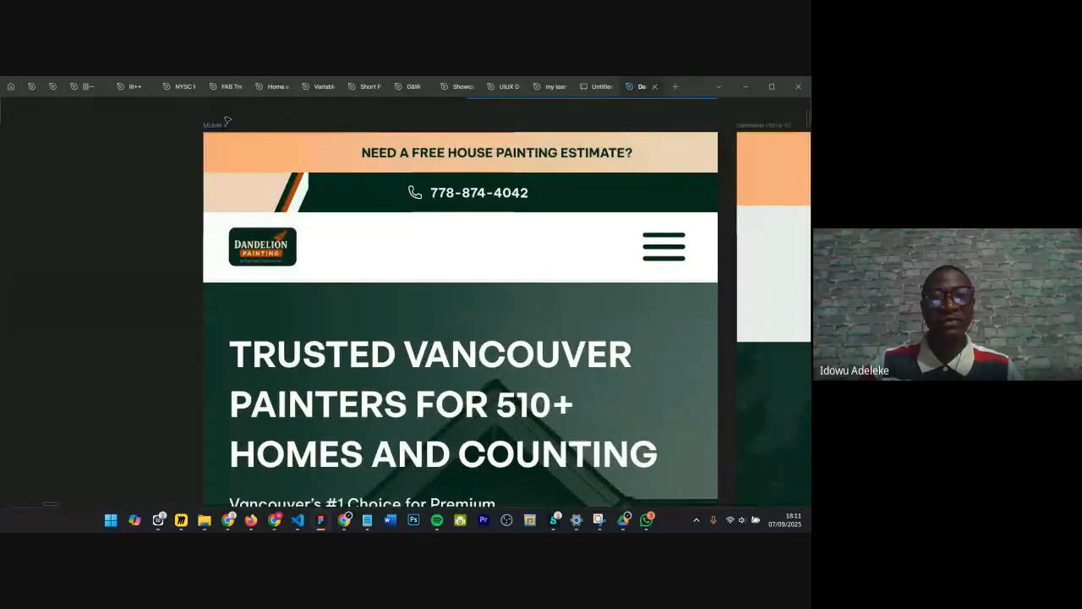
scroll(341, 177, "down", 3)
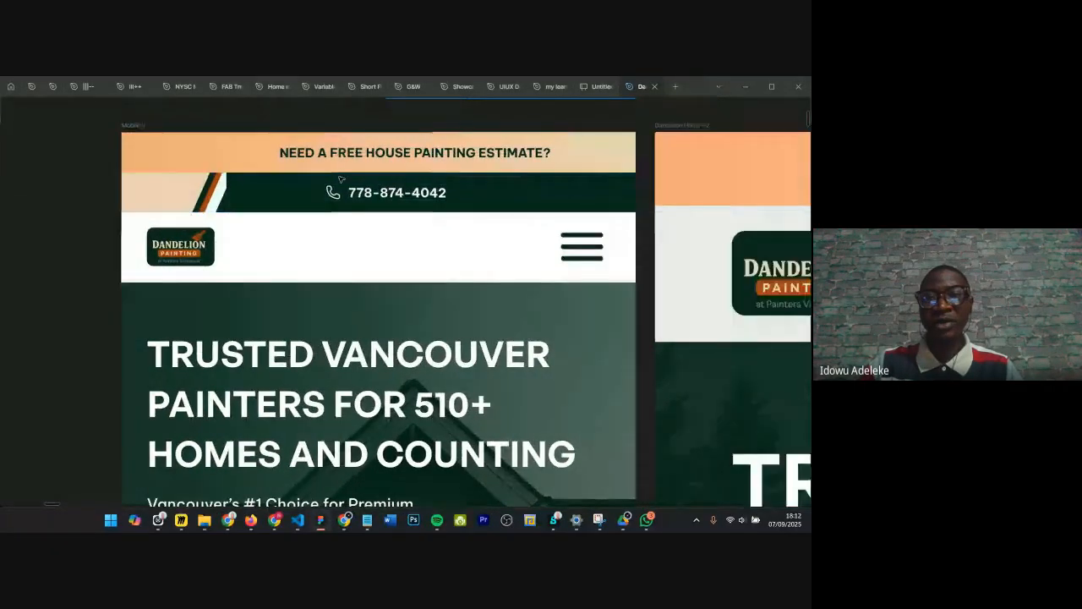
Step: Pan and zoom across the Mobile V and Dandelion Home V2 frames to compare the two hero layouts
scroll(341, 178, "down", 3)
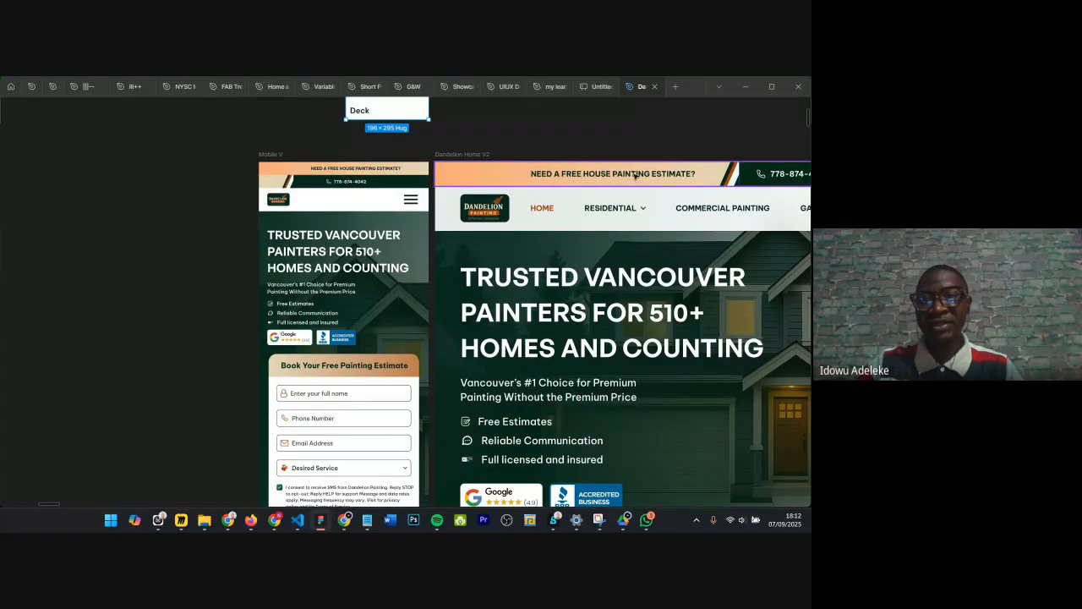
scroll(403, 151, "up", 1)
scroll(403, 152, "up", 3)
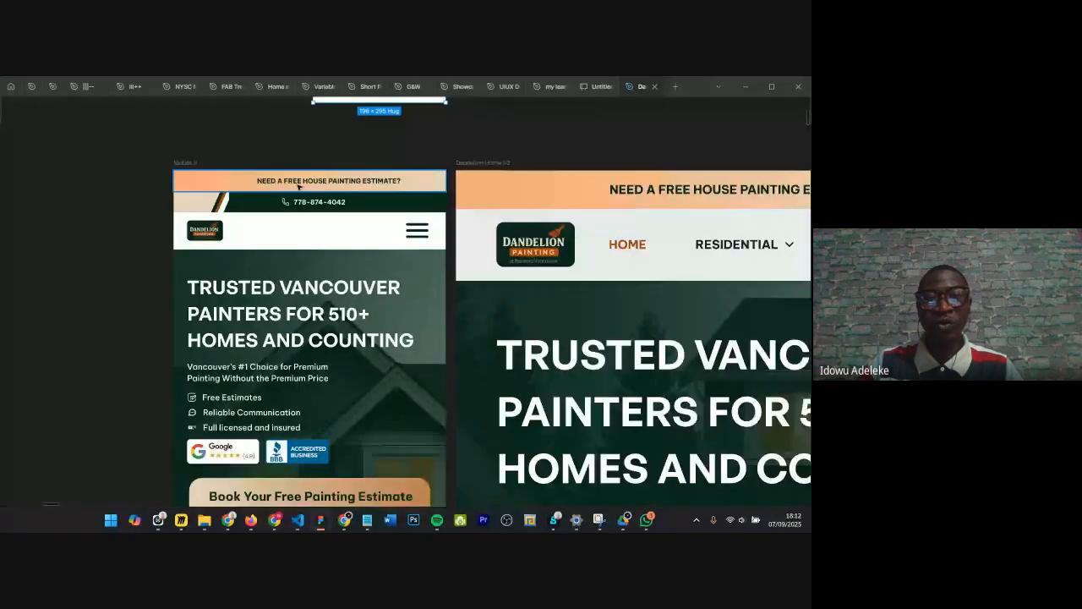
scroll(577, 136, "right", 1)
scroll(522, 166, "down", 3)
scroll(567, 166, "right", 4)
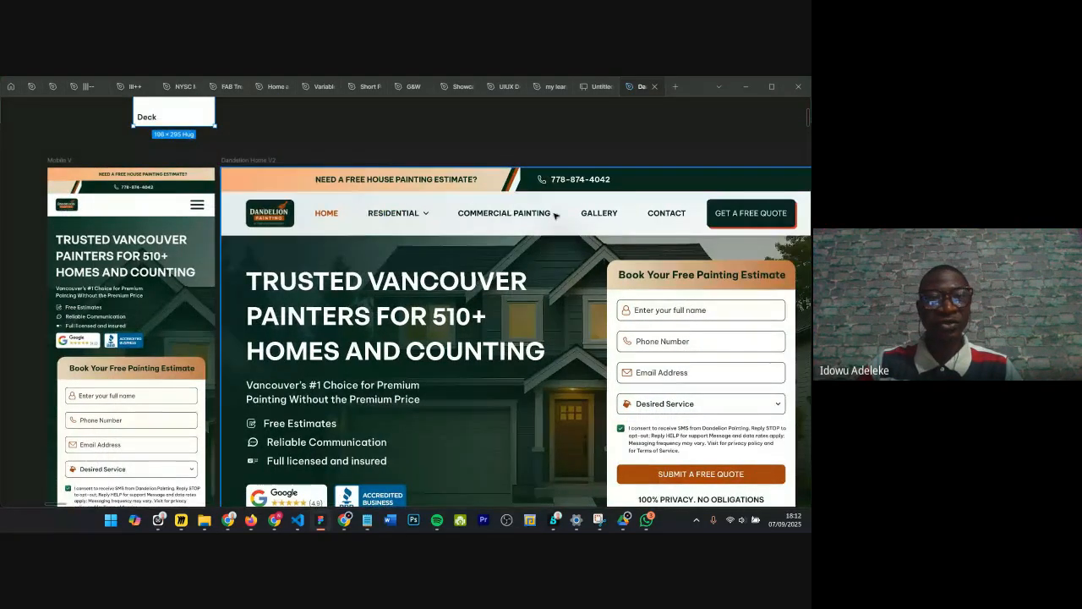
scroll(87, 157, "left", 1)
scroll(87, 157, "up", 2)
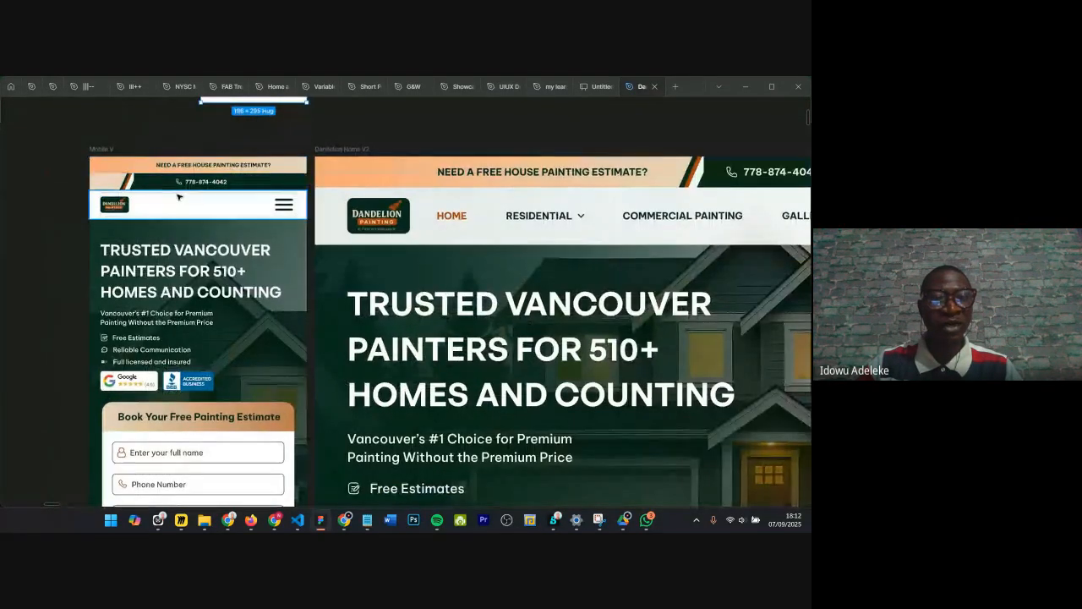
scroll(463, 223, "down", 1)
scroll(463, 223, "down", 1)
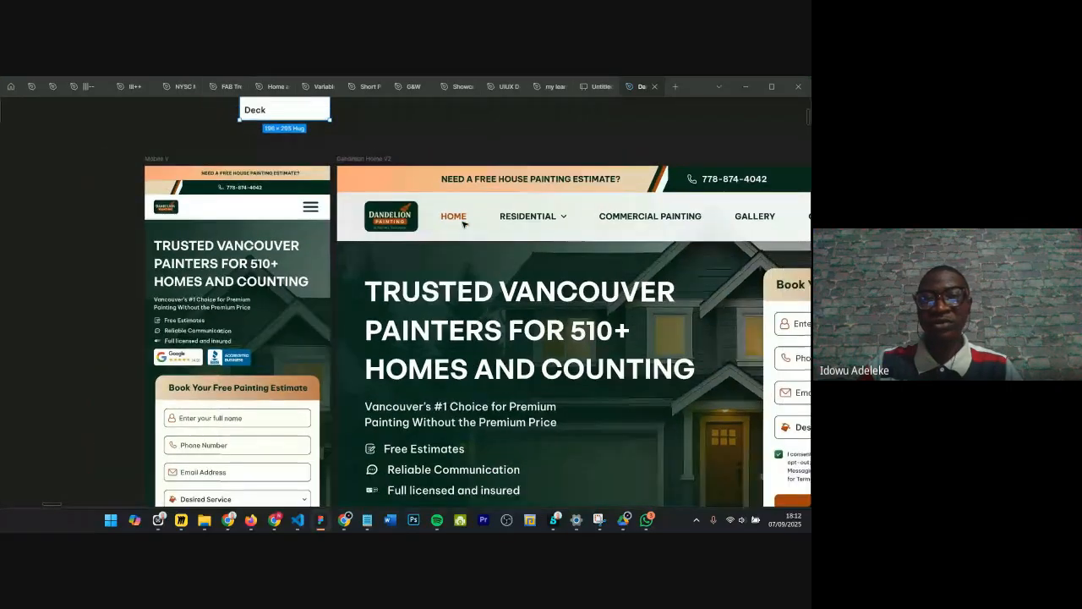
scroll(661, 212, "right", 2)
scroll(168, 230, "left", 1)
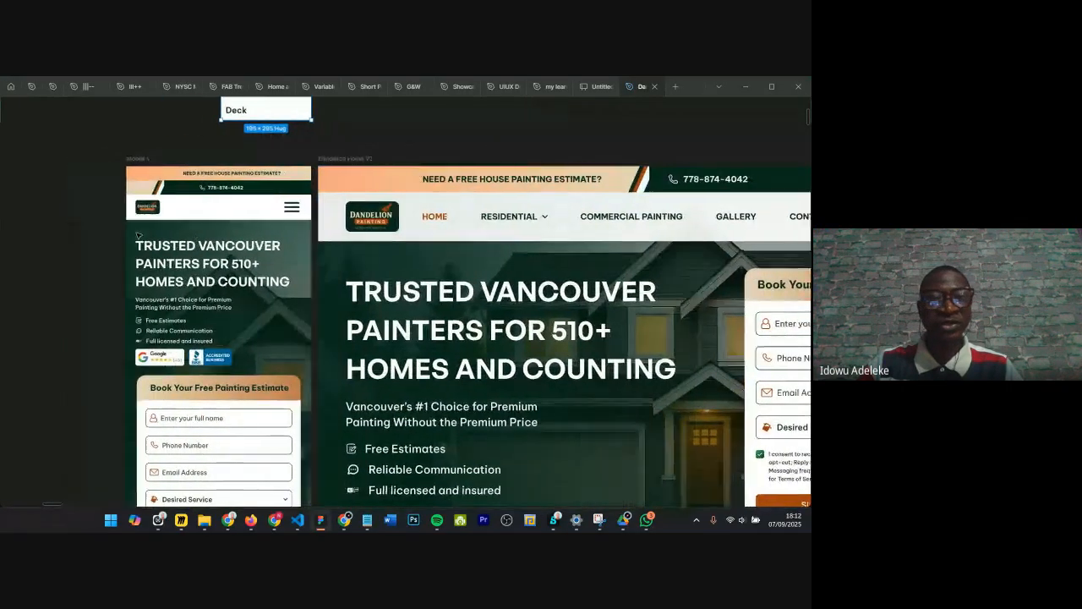
scroll(159, 213, "up", 1)
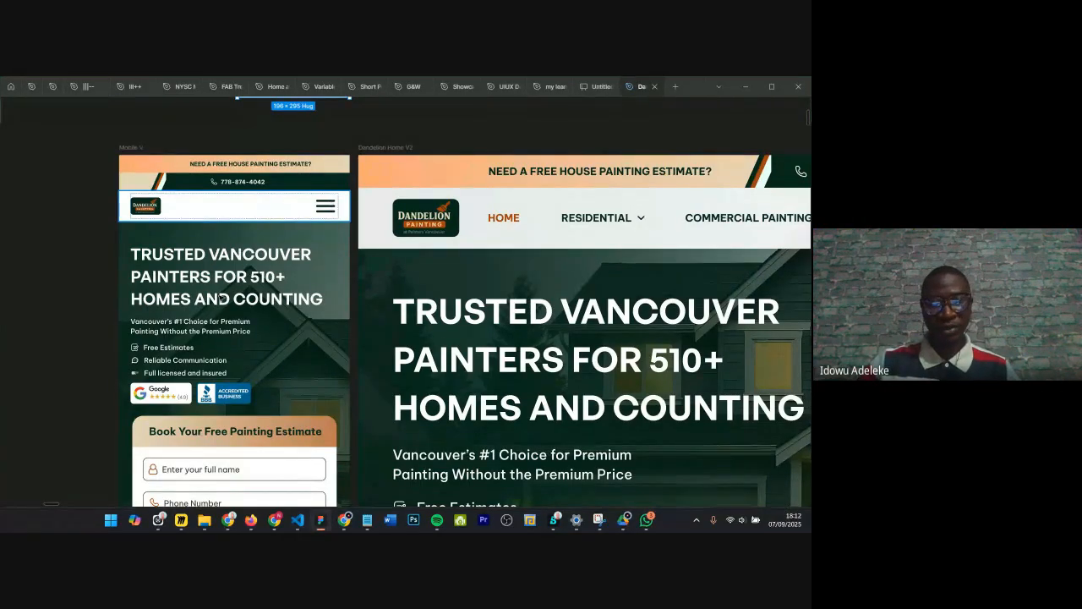
Step: Switch to the browser, open a new tab and go to the All In Painting website via the address suggestions
mouse_move(348, 525)
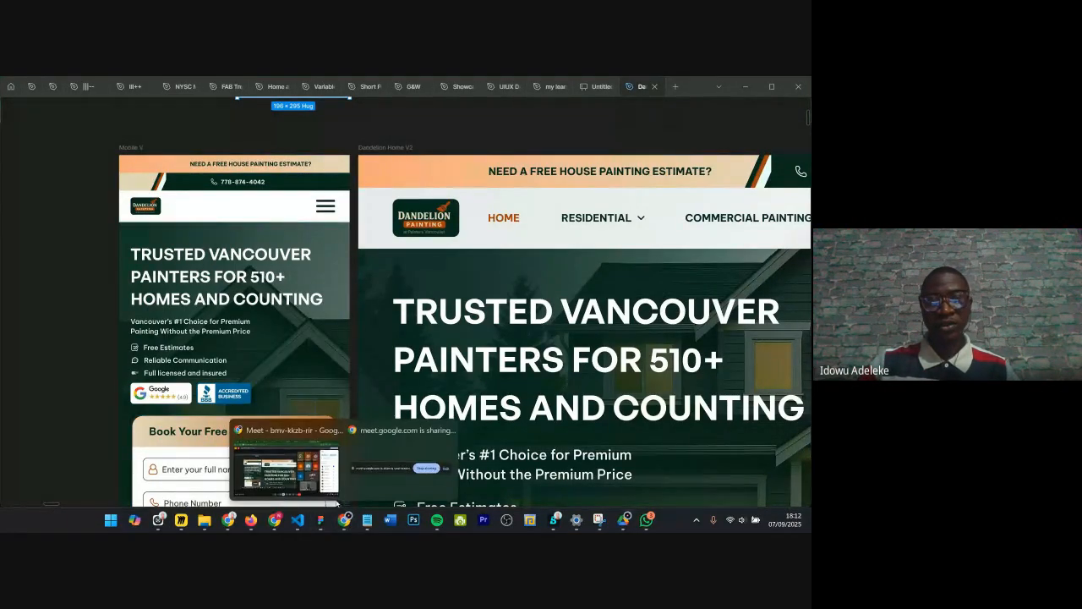
left_click(292, 467)
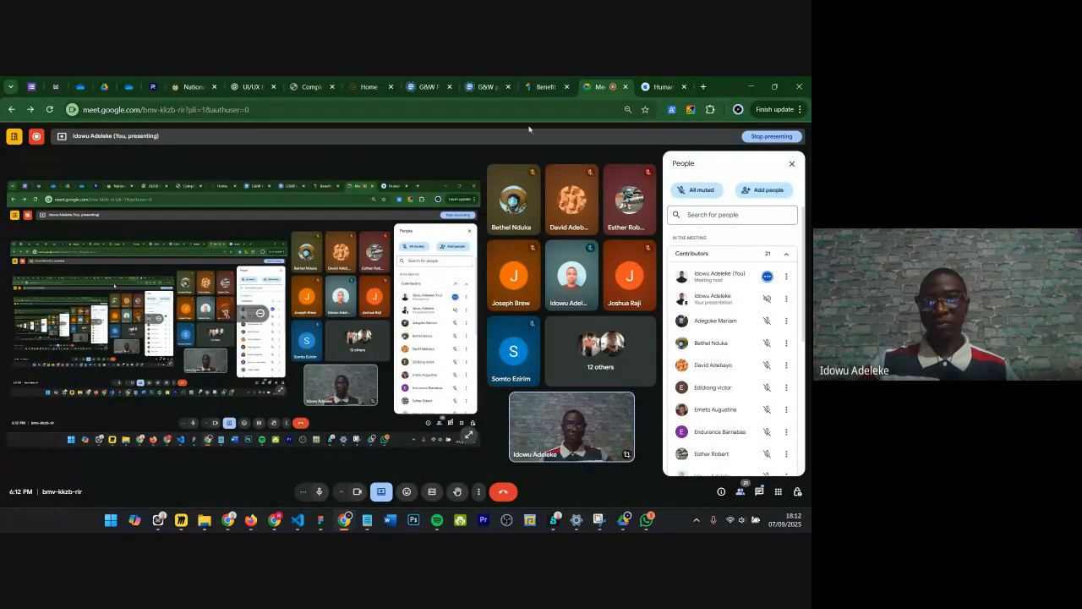
left_click(704, 87)
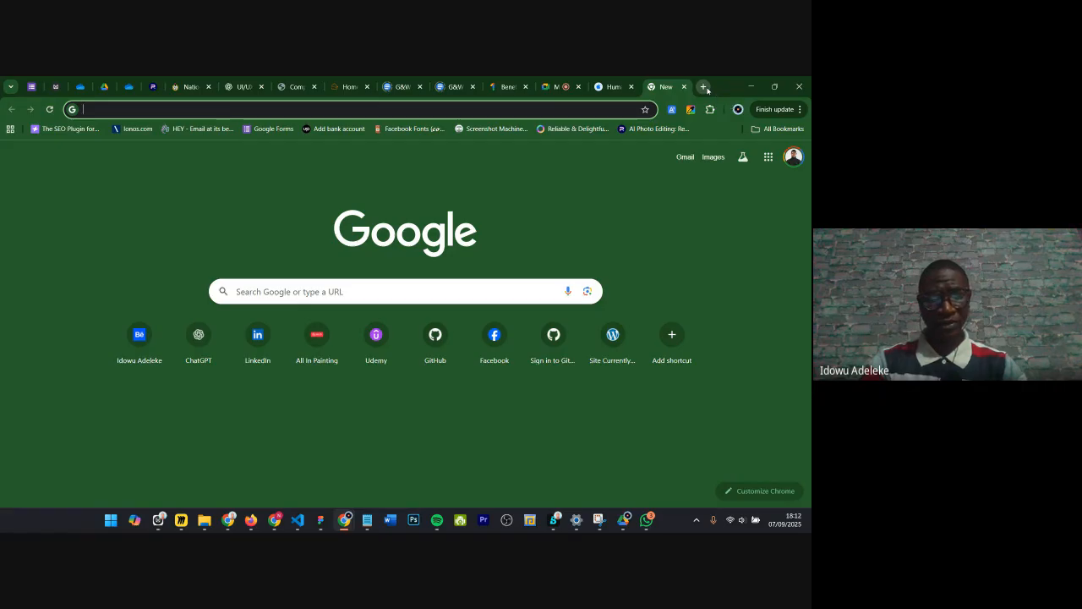
type("allin")
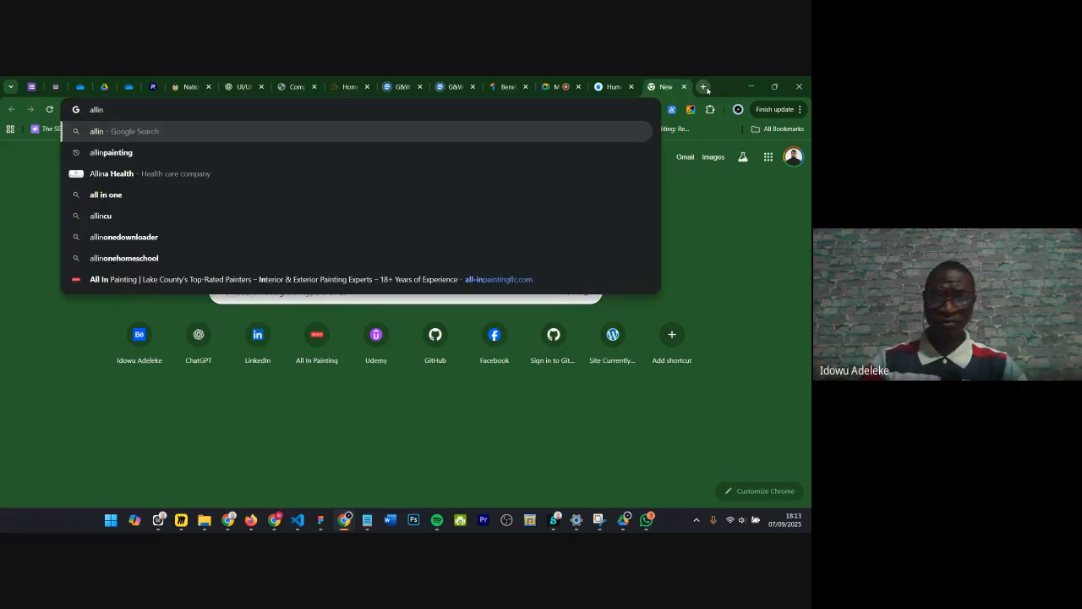
key("Down")
key("Down")
key("Down")
key("Down")
key("Down")
key("Down")
key("Down")
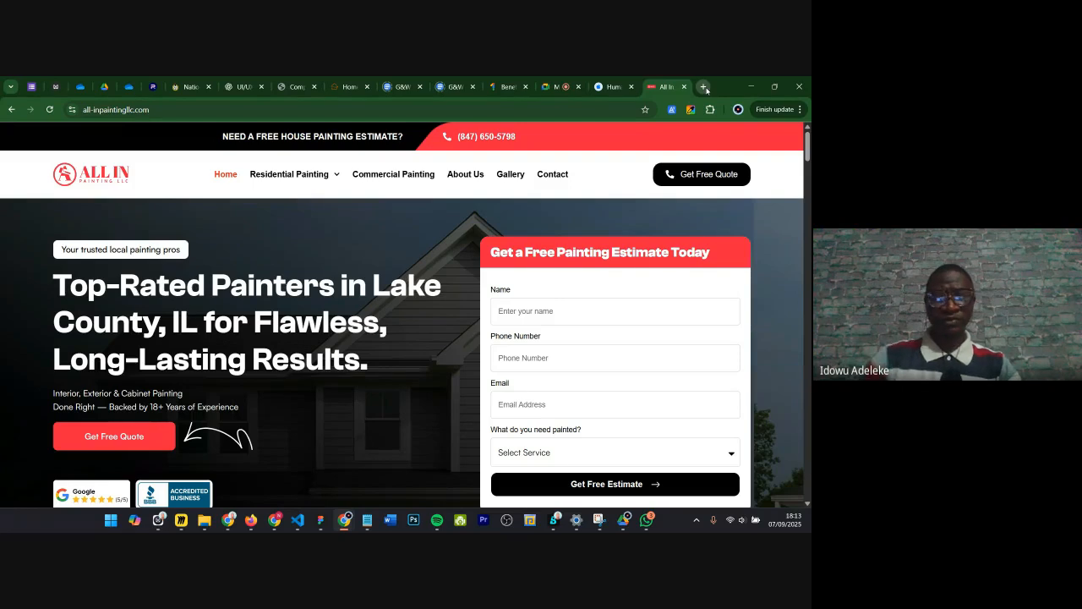
Step: Open developer tools in device mode and preview the site as iPhone 14 Pro Max, scrolling through it
key("ctrl+shift+i")
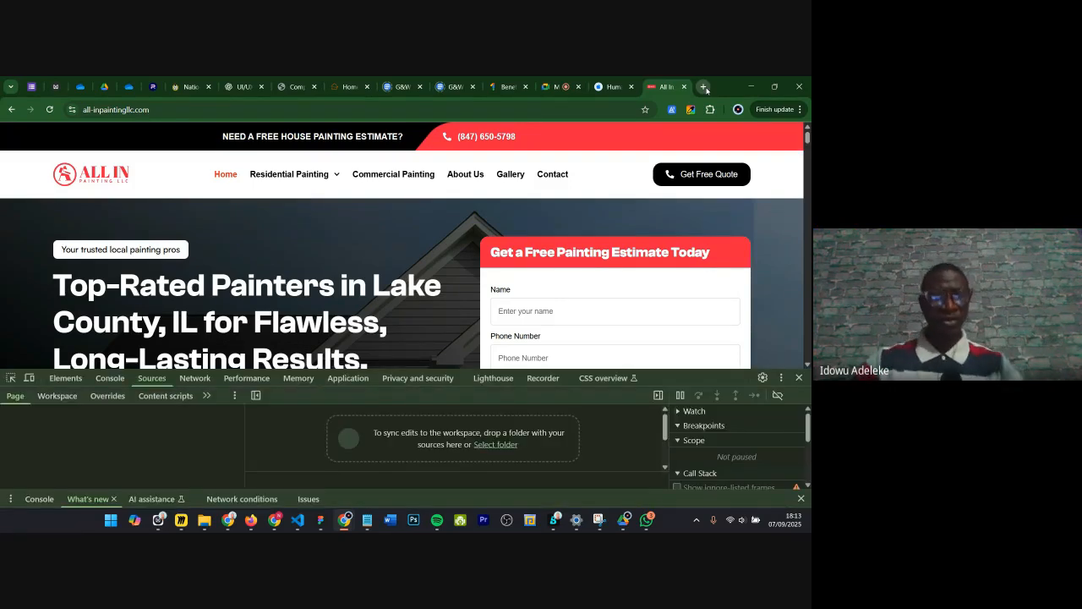
left_click(26, 379)
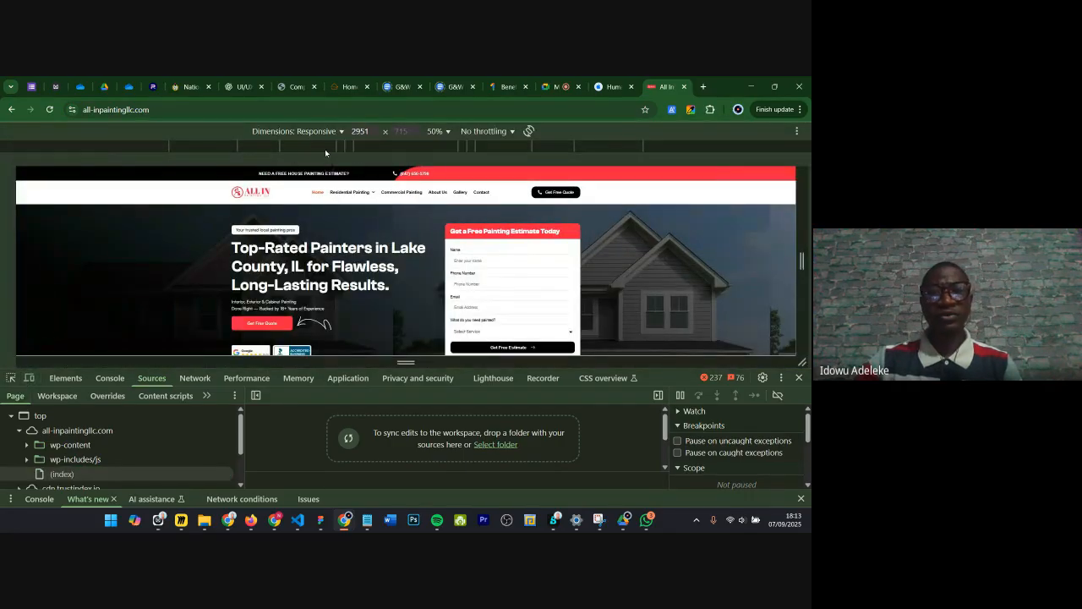
left_click(296, 131)
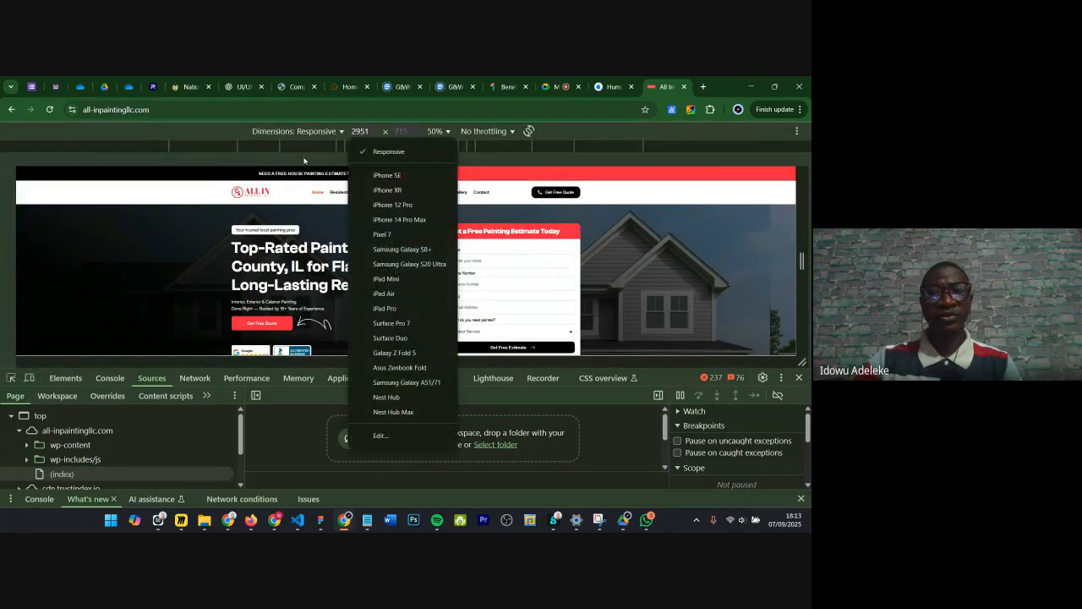
left_click(391, 219)
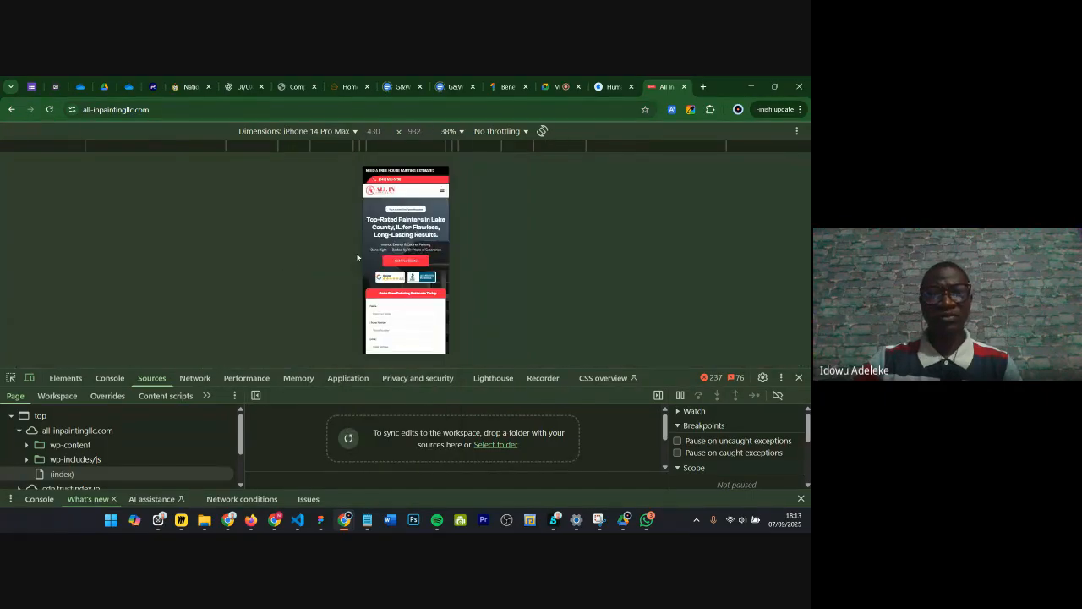
scroll(417, 236, "down", 2)
scroll(419, 230, "up", 2)
scroll(420, 230, "down", 2)
scroll(420, 230, "up", 2)
scroll(440, 208, "down", 2)
scroll(440, 208, "up", 2)
Step: Return to Responsive dimensions and resize the viewport narrower and wider to see the layout adapt
left_click(351, 132)
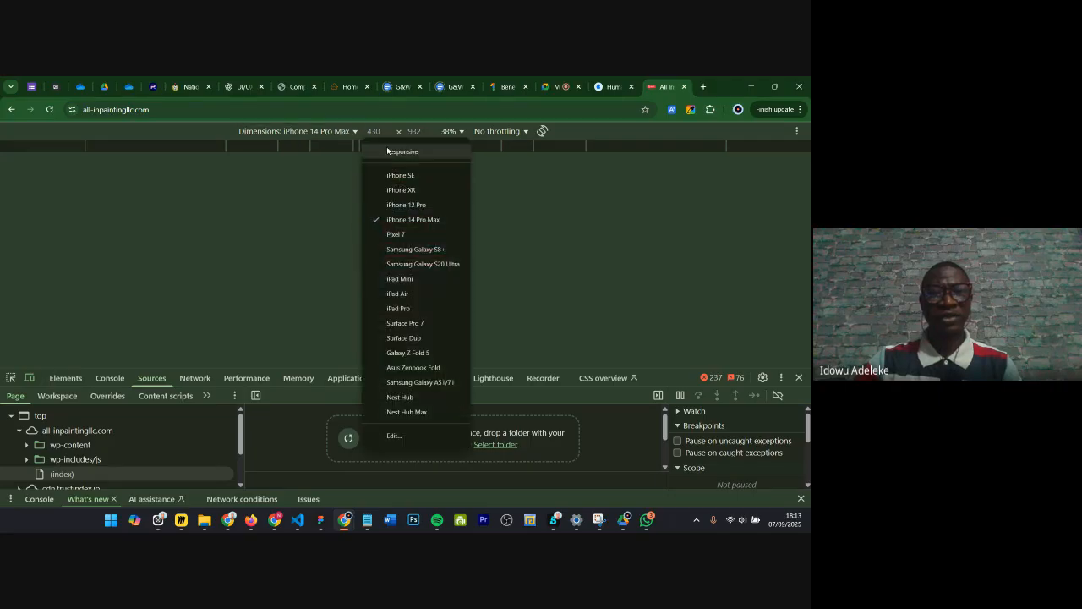
left_click(392, 153)
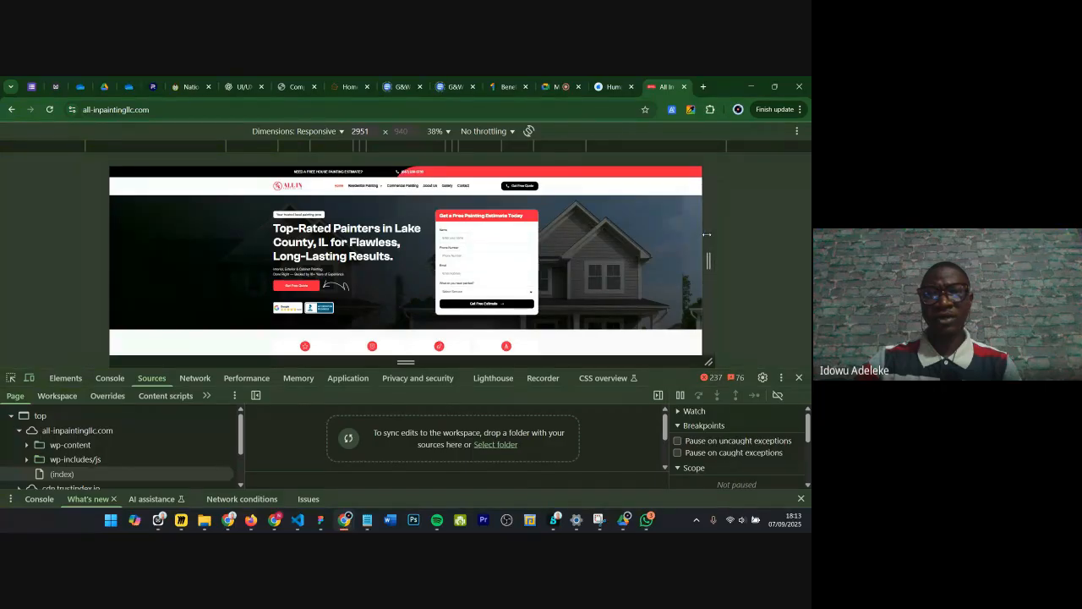
left_click_drag(707, 235, 492, 261)
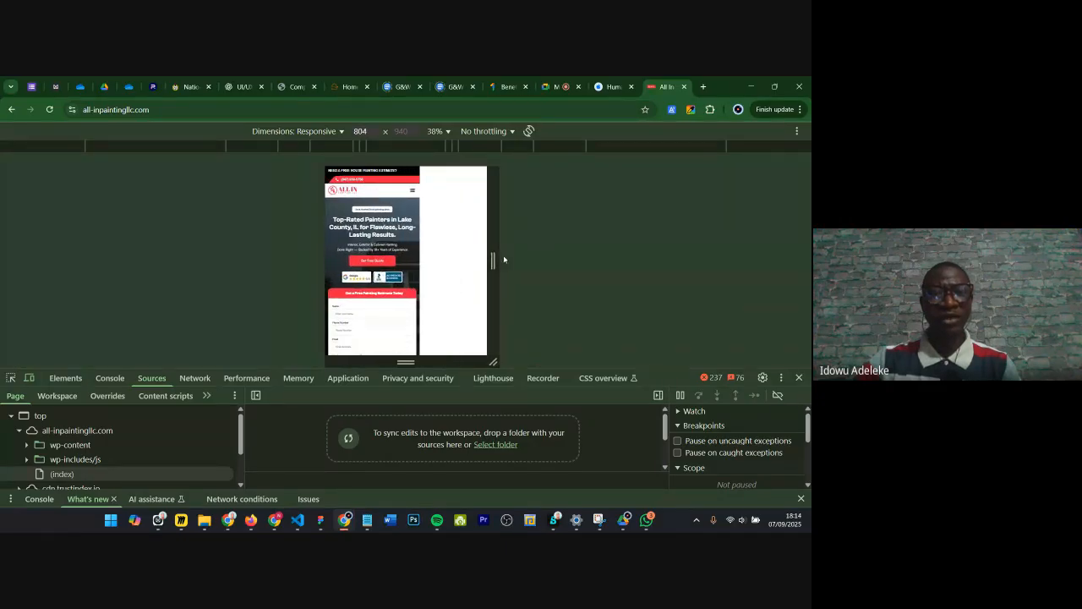
left_click_drag(492, 239, 689, 234)
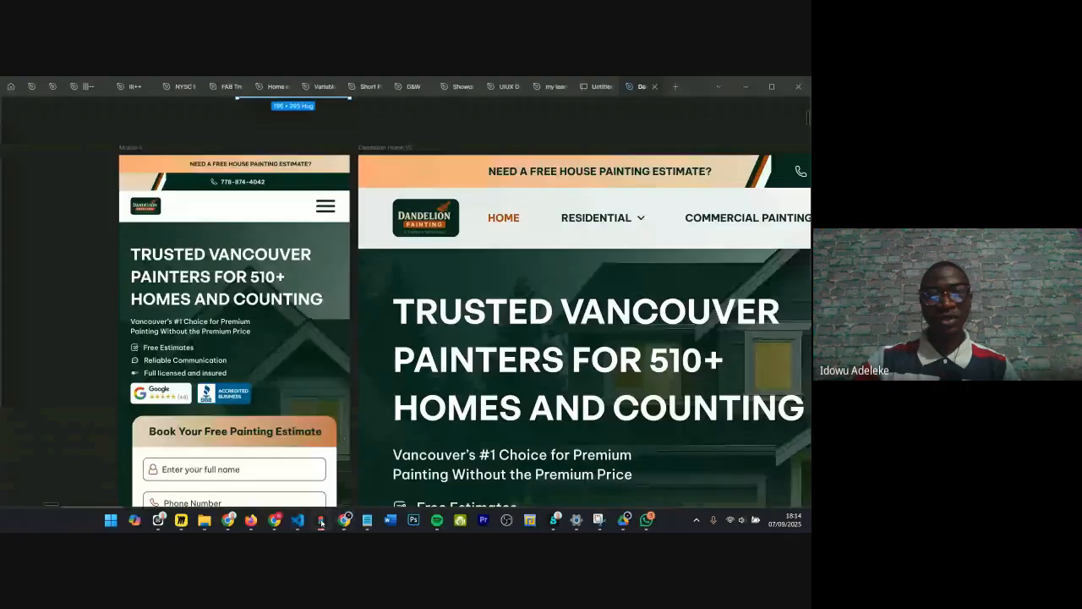
Step: Return to the Dandelion Website file in Figma and pan across the mobile and desktop home designs
left_click(320, 519)
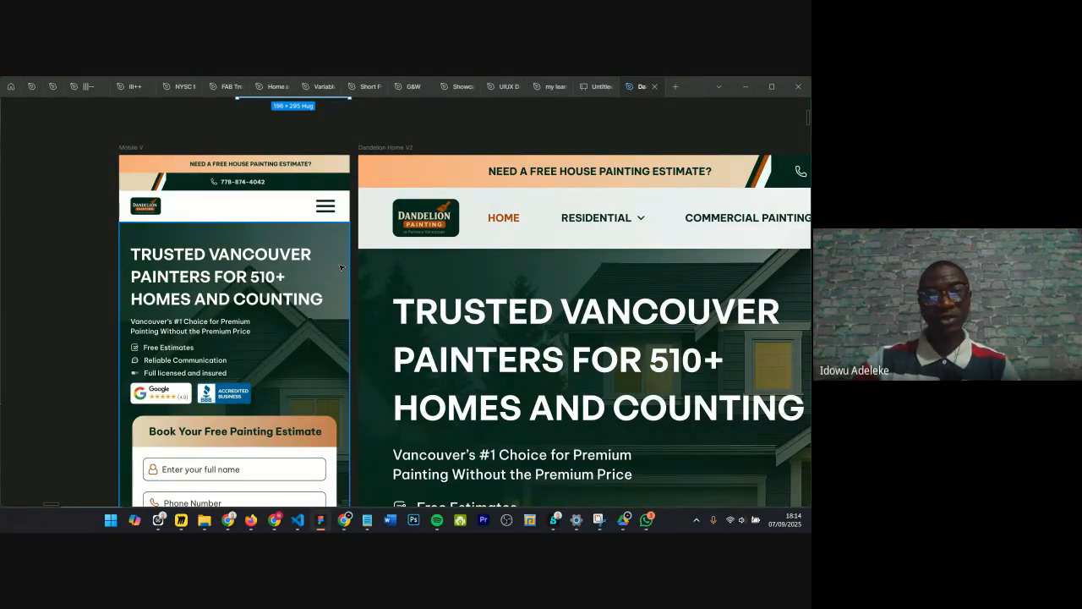
scroll(350, 225, "down", 3)
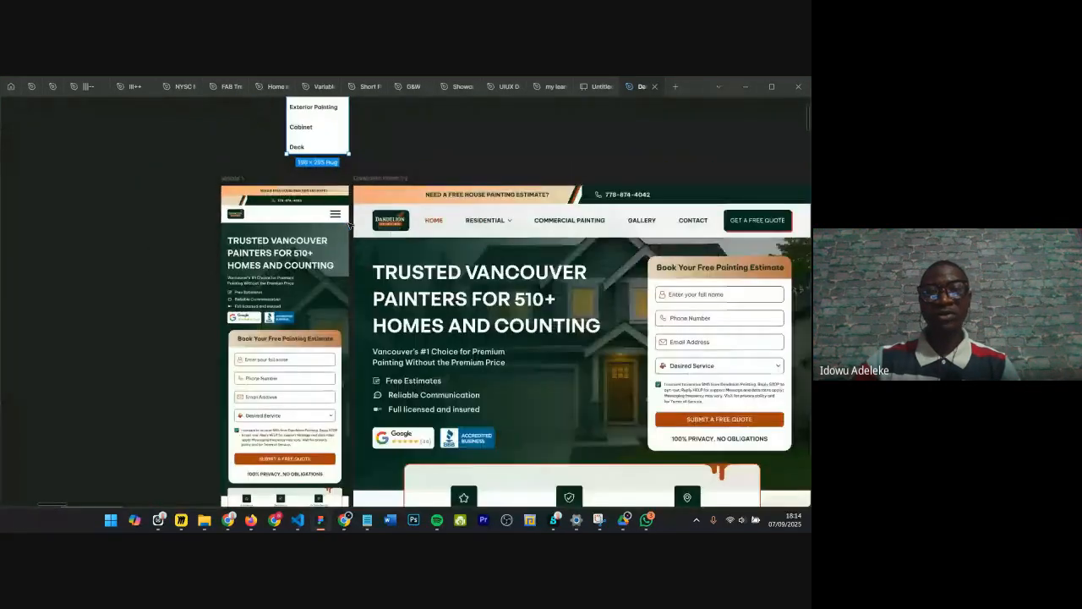
scroll(358, 223, "right", 5)
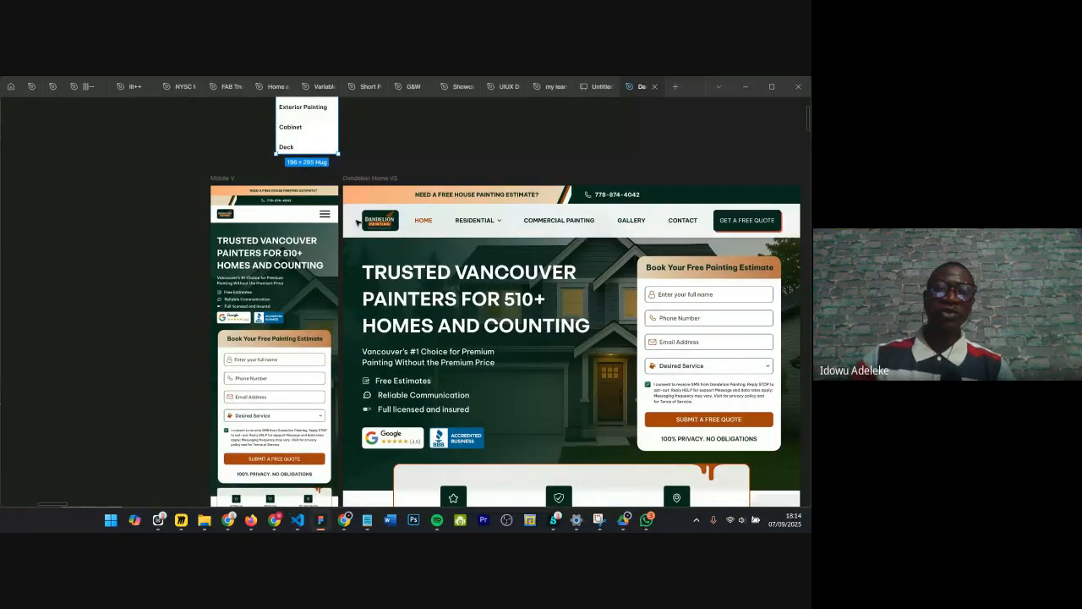
scroll(358, 222, "right", 2)
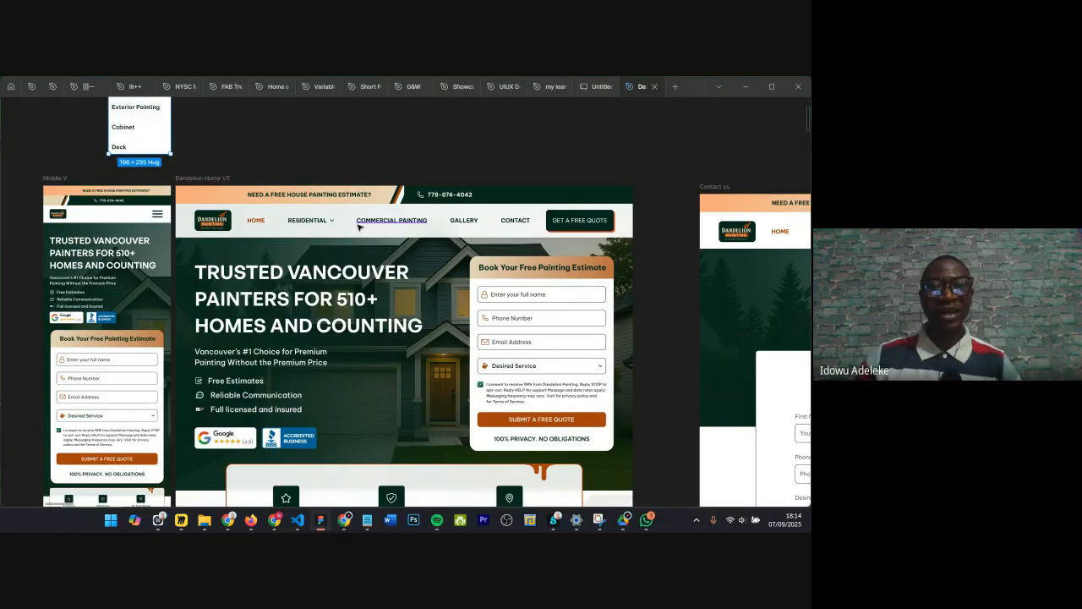
scroll(357, 227, "up", 2)
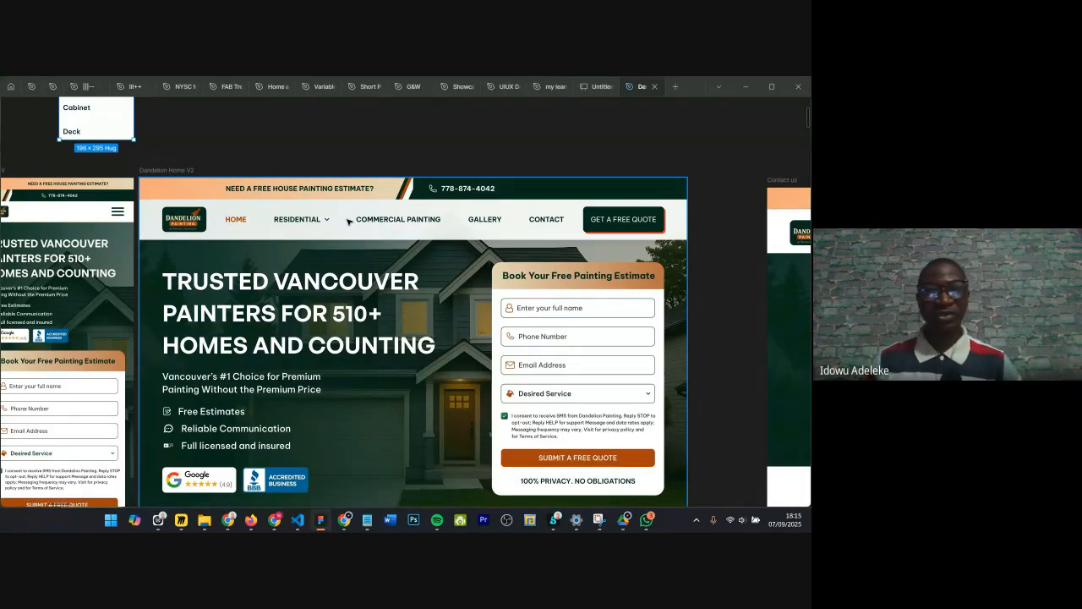
scroll(355, 217, "left", 5)
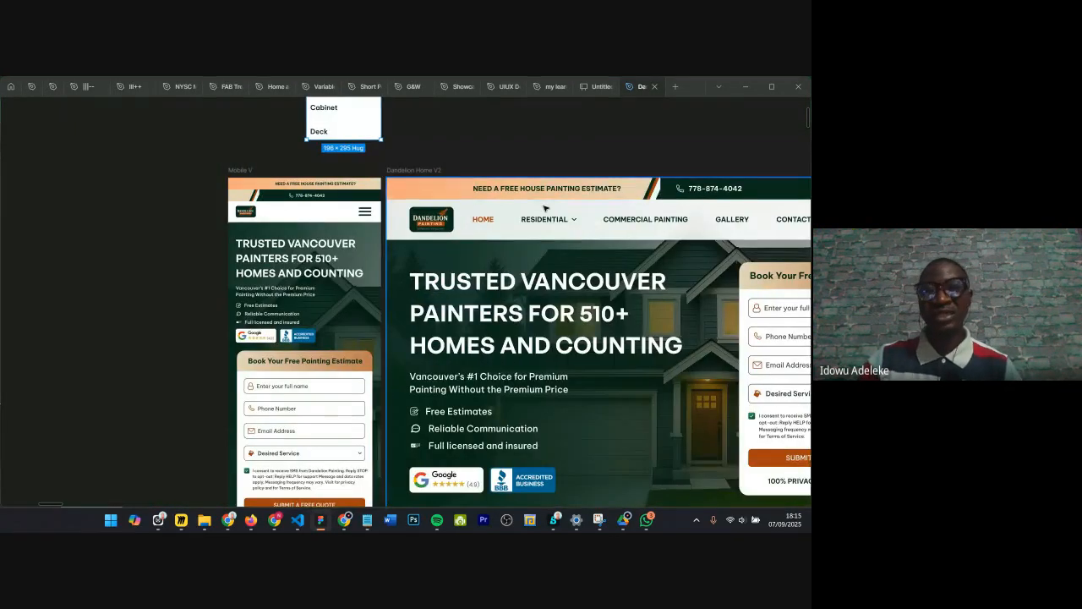
scroll(542, 218, "right", 1)
scroll(360, 223, "right", 1)
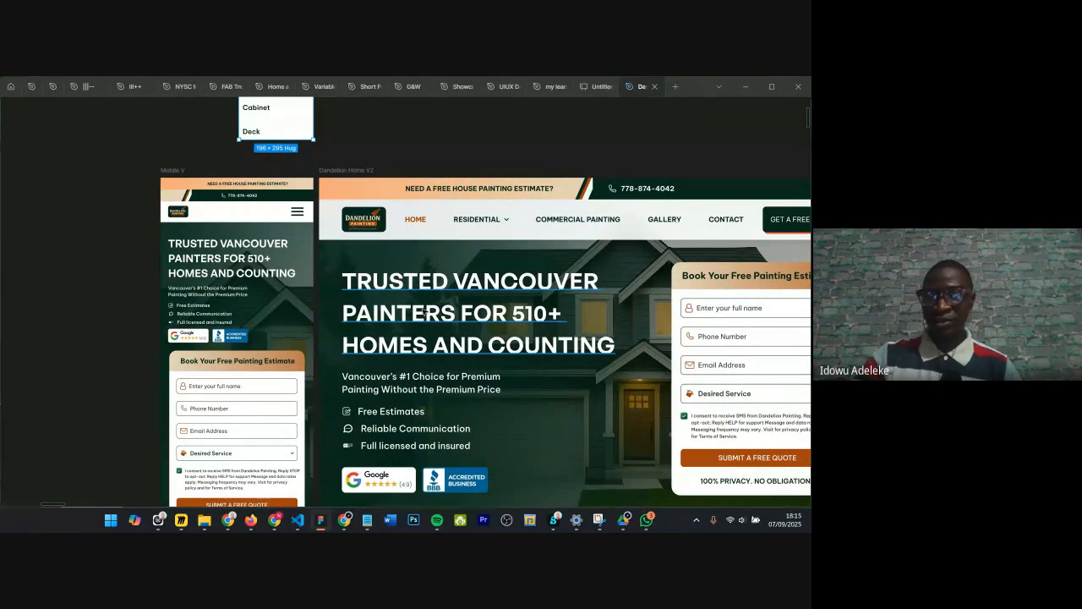
Step: Show the interface and select the desktop and mobile hero headlines to compare their typography settings
left_click(589, 270)
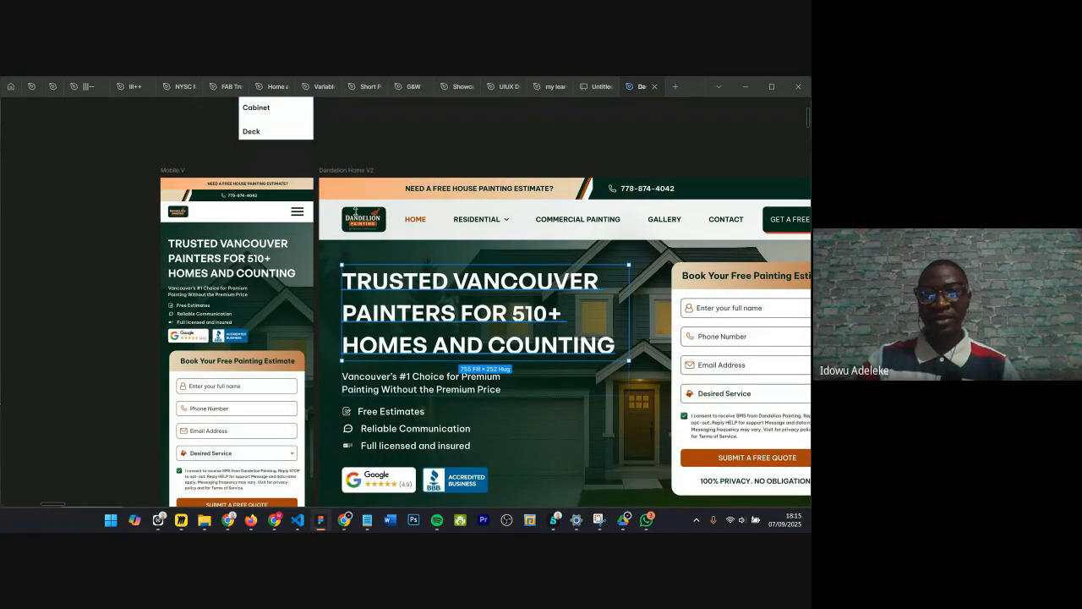
key("ctrl+backslash")
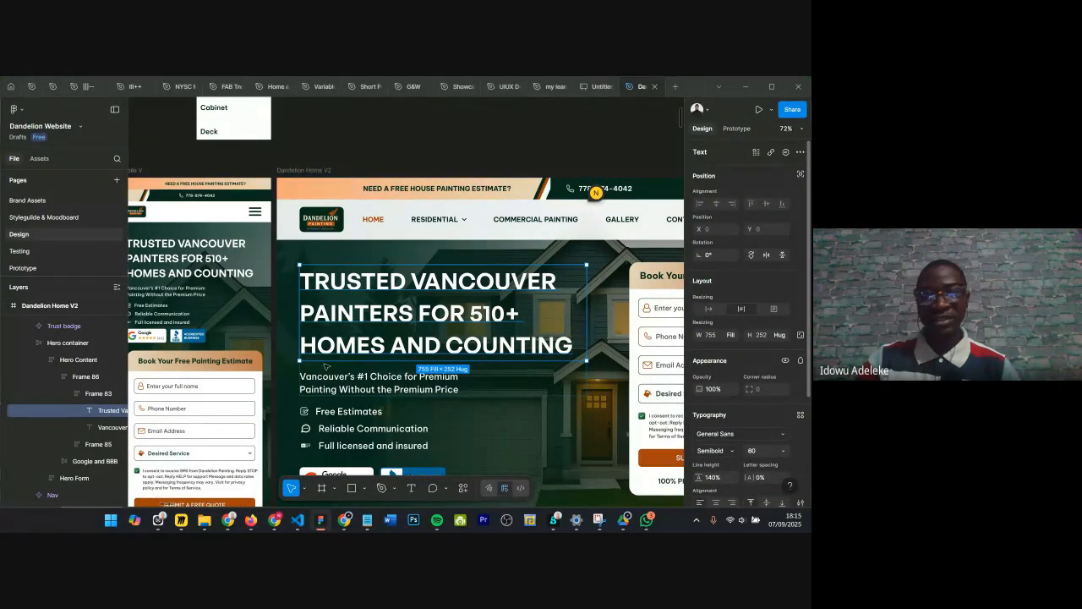
scroll(380, 390, "left", 4)
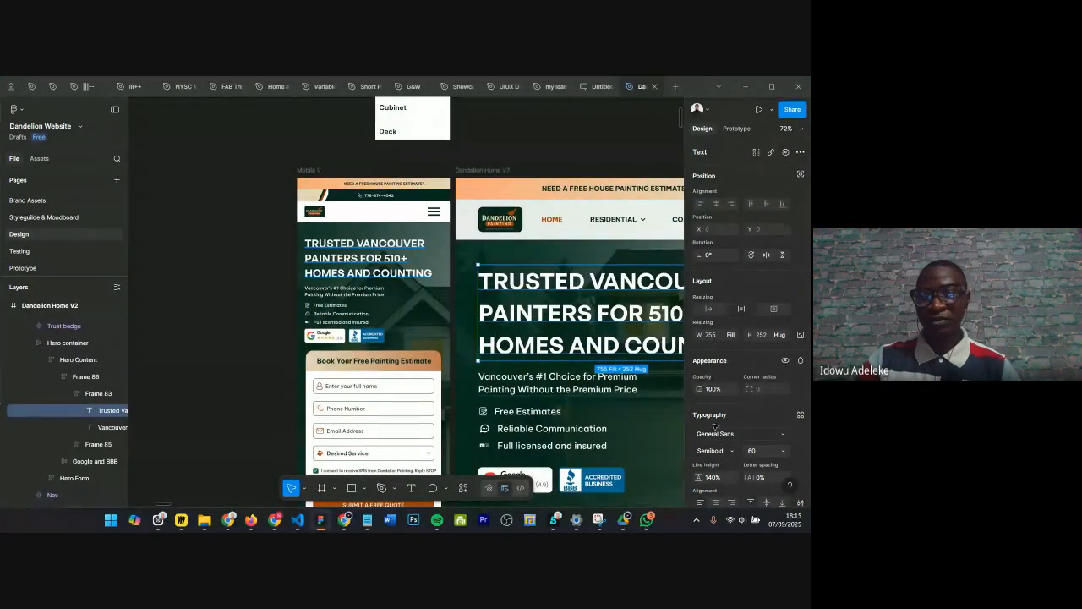
left_click(369, 259)
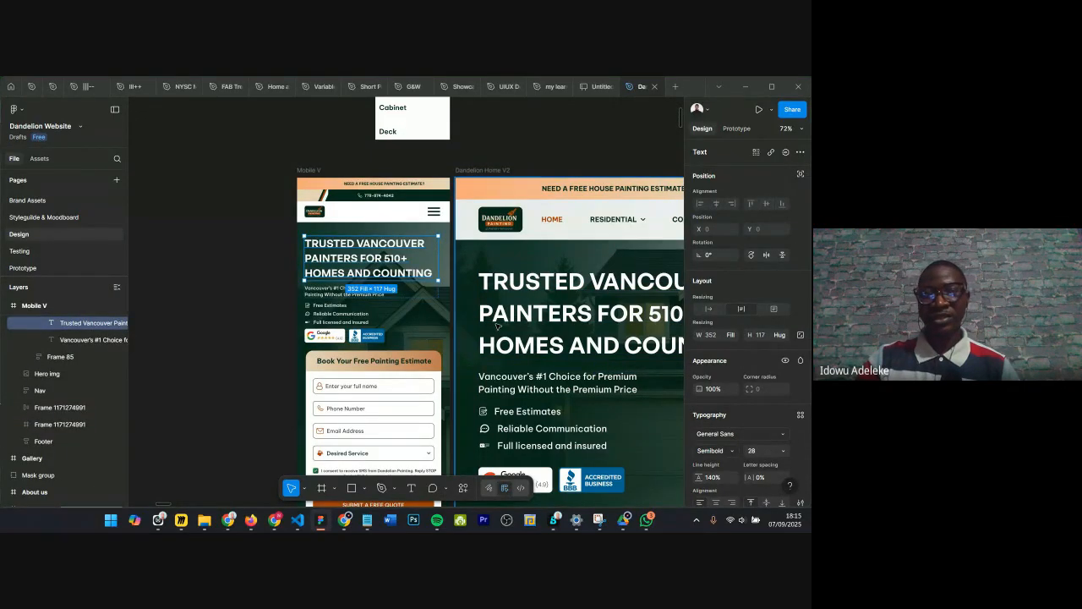
Step: Pan and zoom out over the mobile and desktop home designs
scroll(382, 264, "right", 1)
scroll(382, 265, "right", 2)
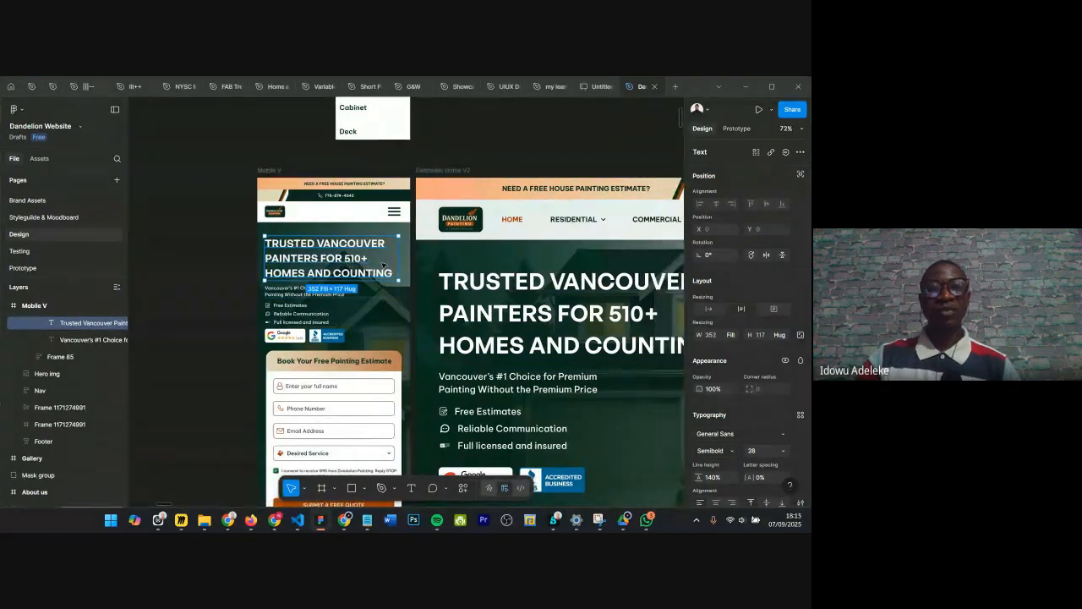
scroll(382, 267, "down", 3)
scroll(385, 270, "right", 4)
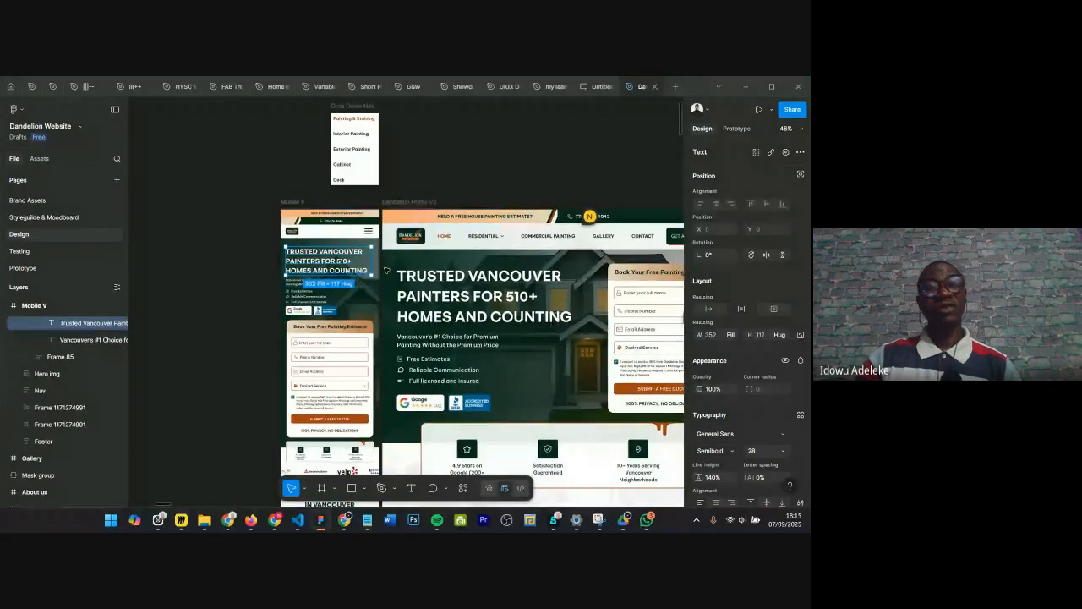
scroll(387, 269, "right", 4)
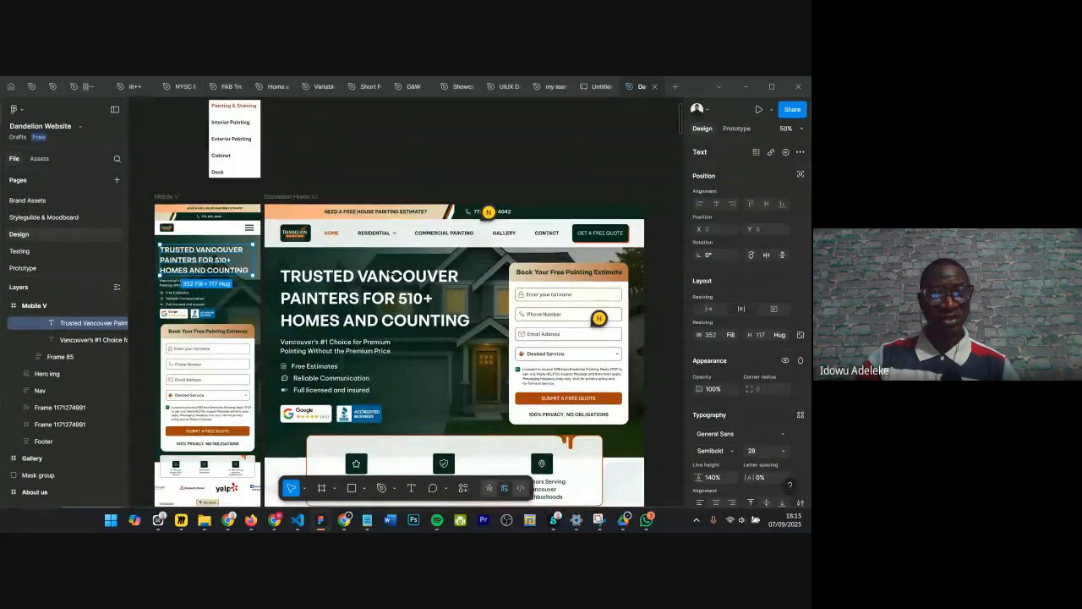
scroll(391, 276, "down", 2)
scroll(392, 275, "down", 2)
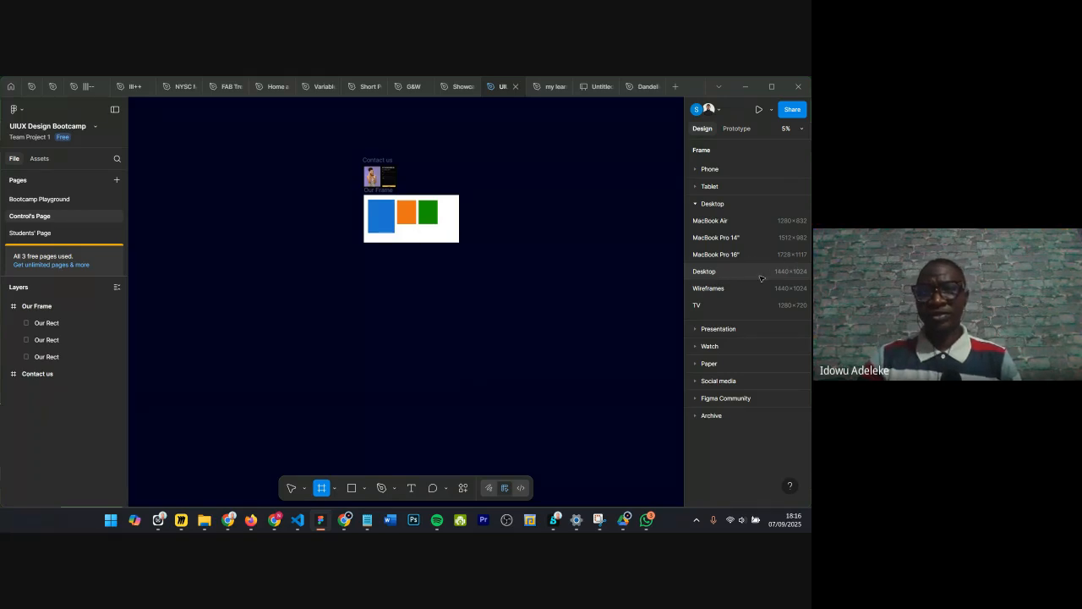
Step: Create a Desktop preset frame of 1440×1024 on the page
left_click(786, 275)
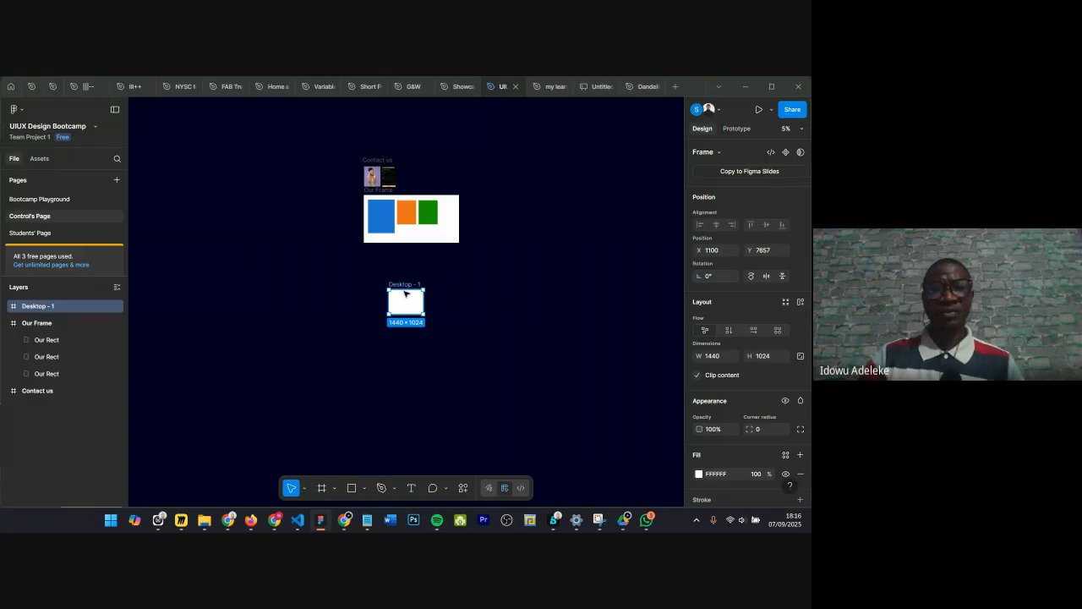
scroll(410, 290, "up", 5)
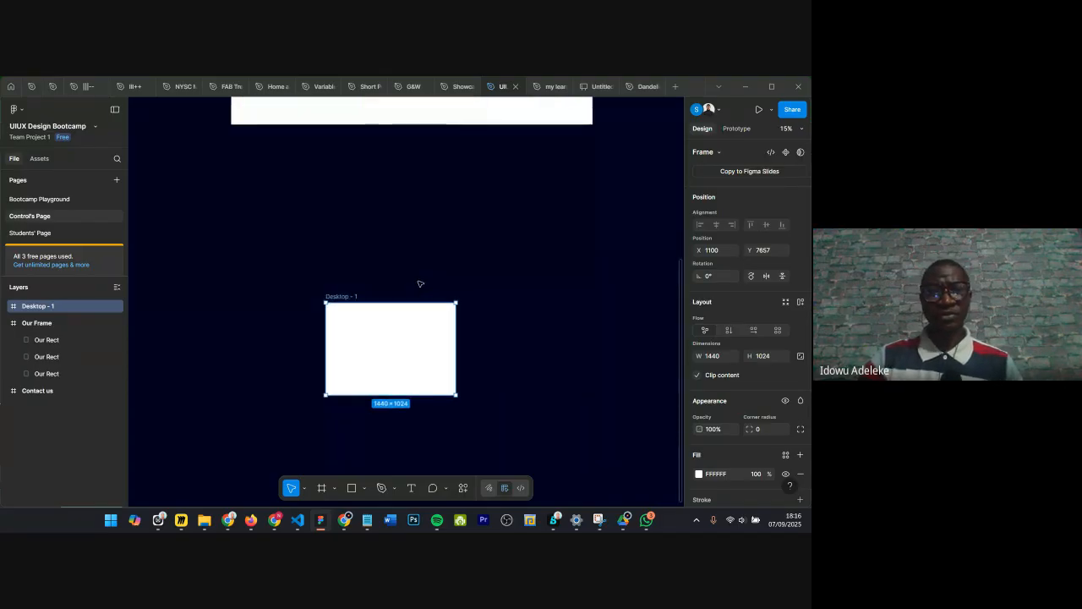
scroll(419, 285, "up", 3)
scroll(469, 255, "down", 3)
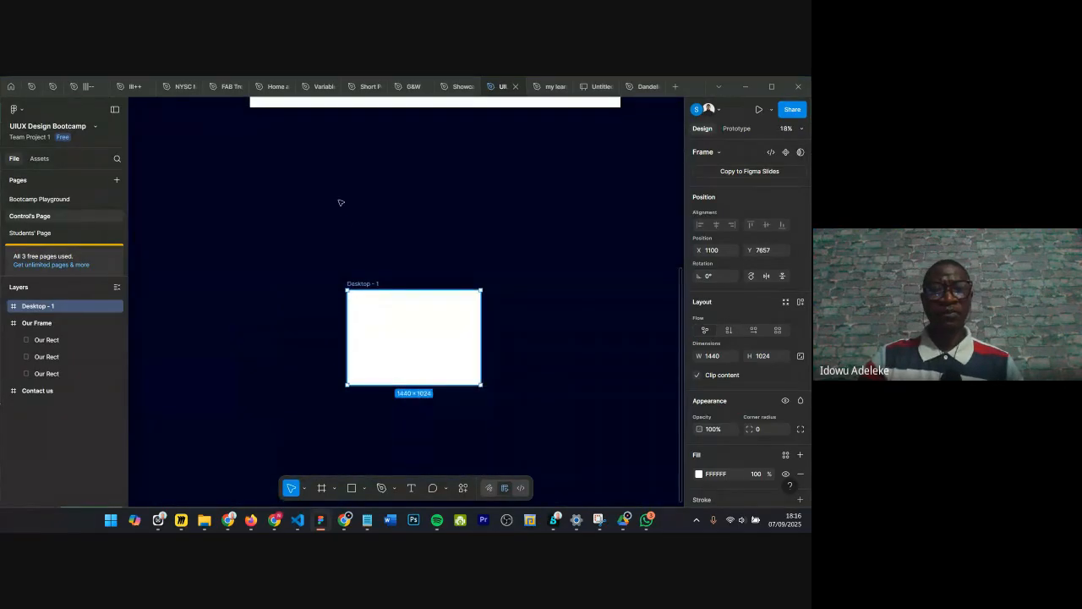
scroll(338, 198, "down", 3)
scroll(333, 169, "up", 4)
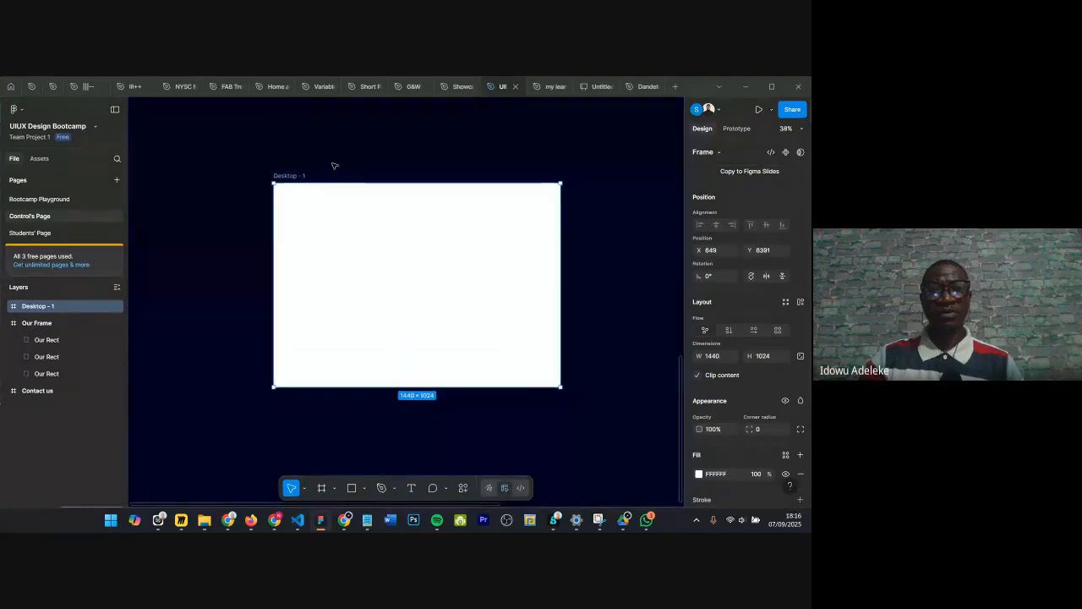
scroll(332, 166, "up", 3)
scroll(333, 164, "down", 2)
scroll(333, 164, "down", 3)
scroll(332, 167, "up", 4)
scroll(329, 178, "right", 5)
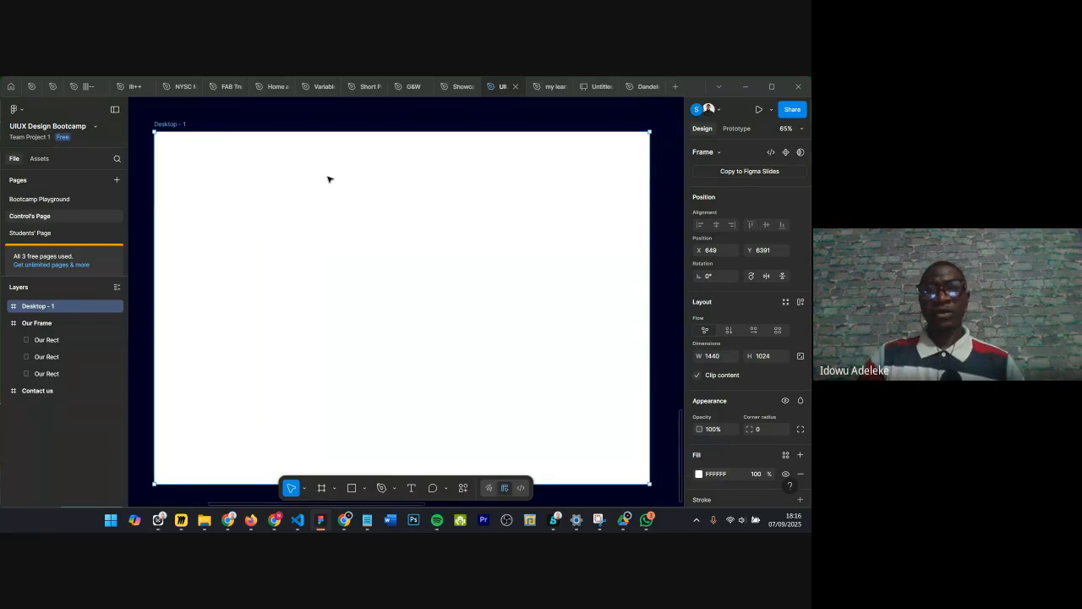
scroll(329, 178, "up", 1)
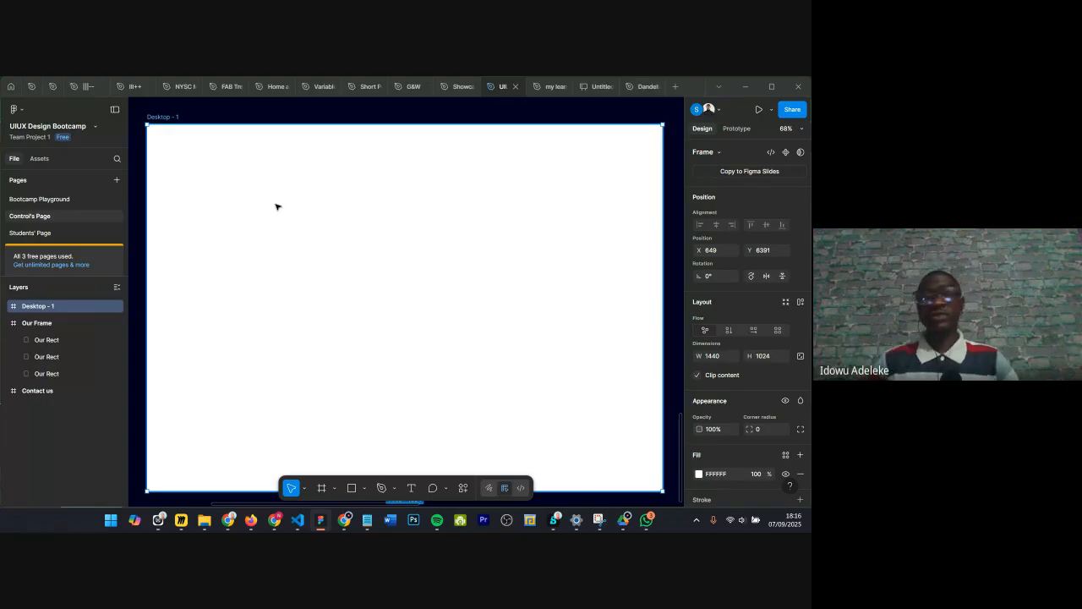
Step: Rename the new desktop frame Playground
double_click(161, 117)
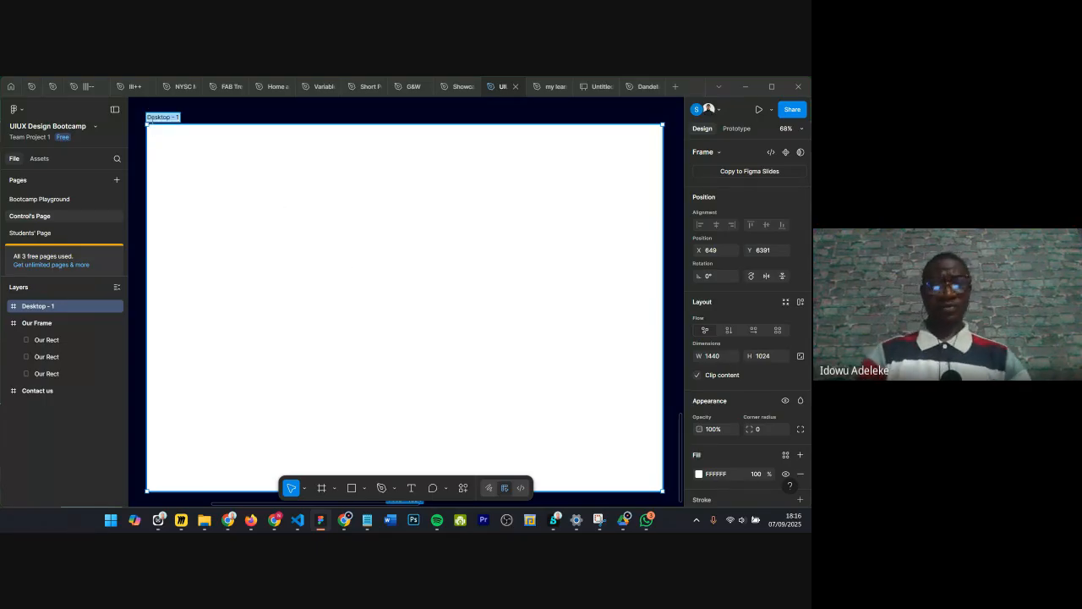
type("Playg")
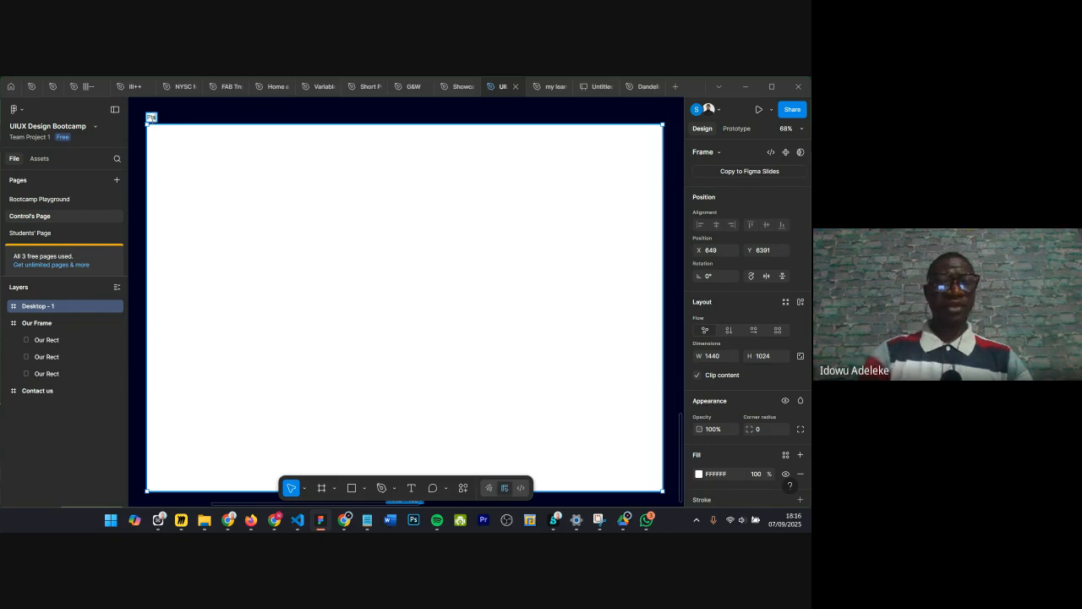
type("round")
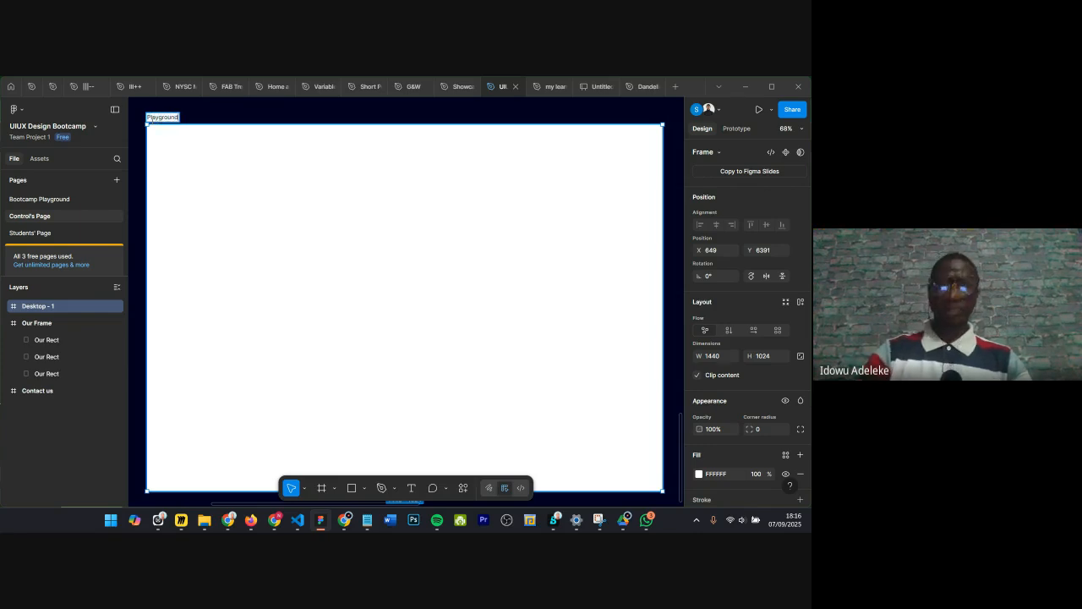
key("Return")
key("f")
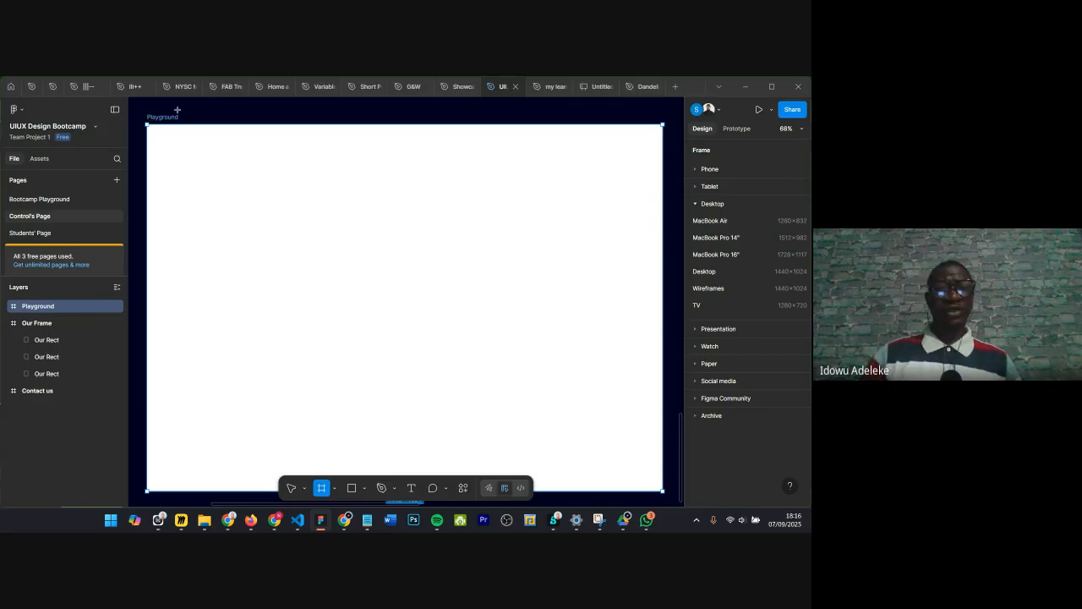
left_click(177, 110)
key("Delete")
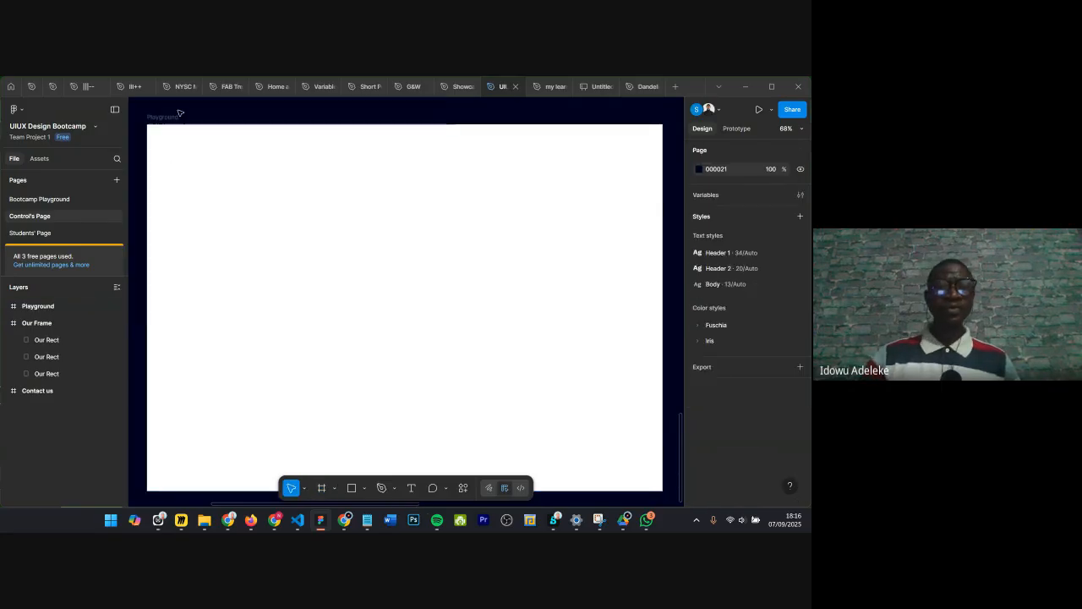
Step: Examine the frame tool's options and the Playground frame's type and device preset list
left_click(318, 236)
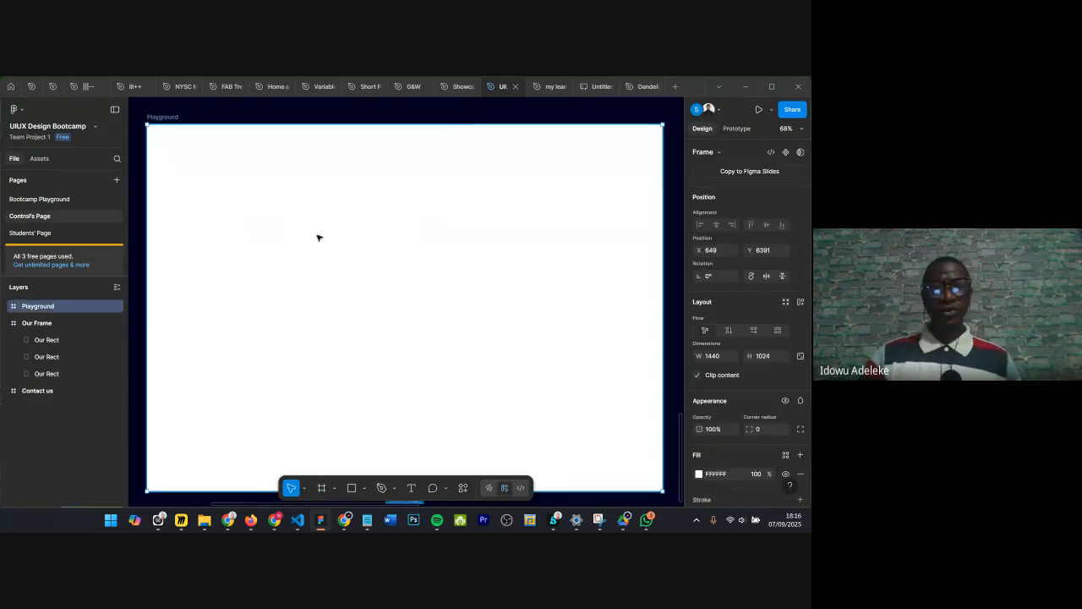
left_click(334, 489)
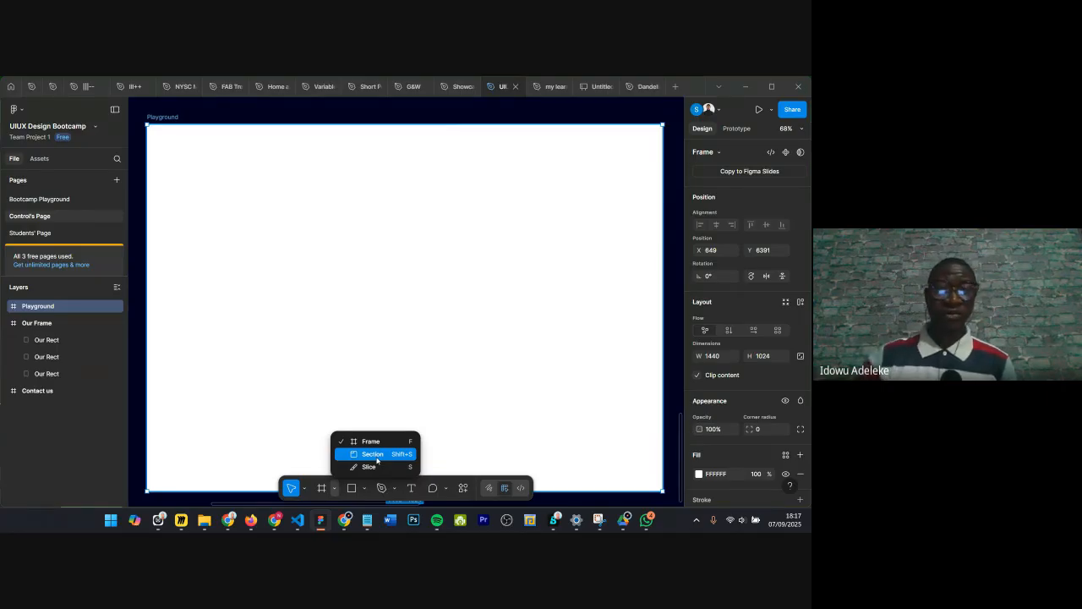
left_click(155, 117)
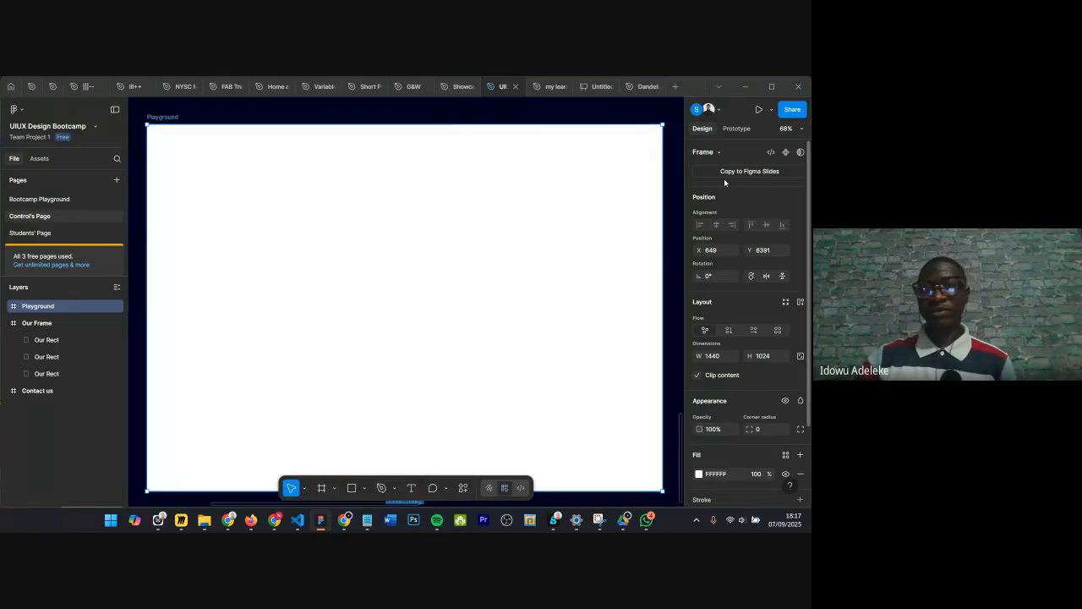
left_click(713, 155)
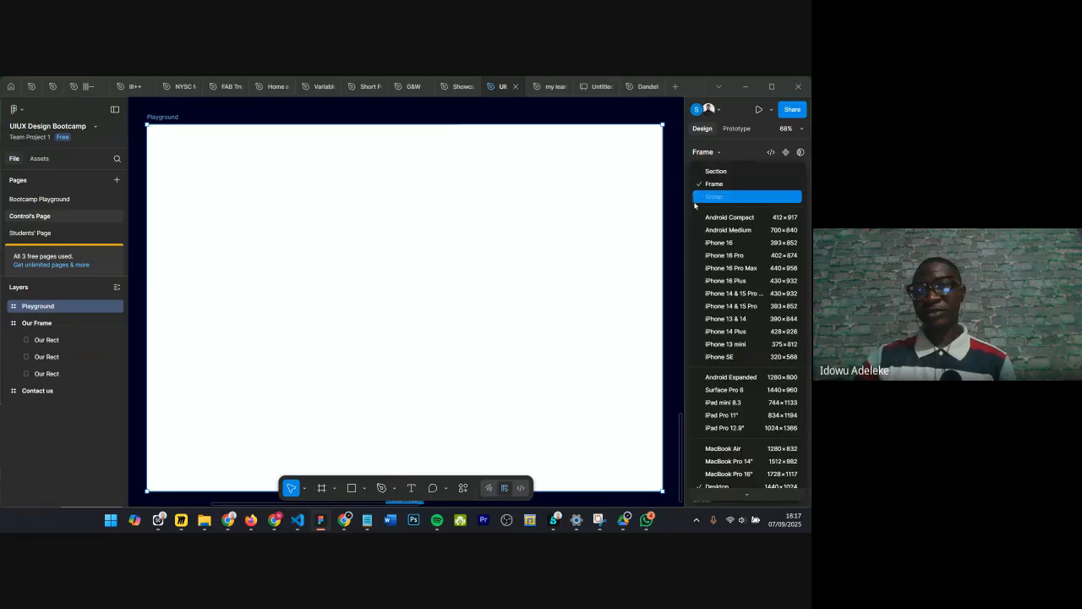
left_click(505, 218)
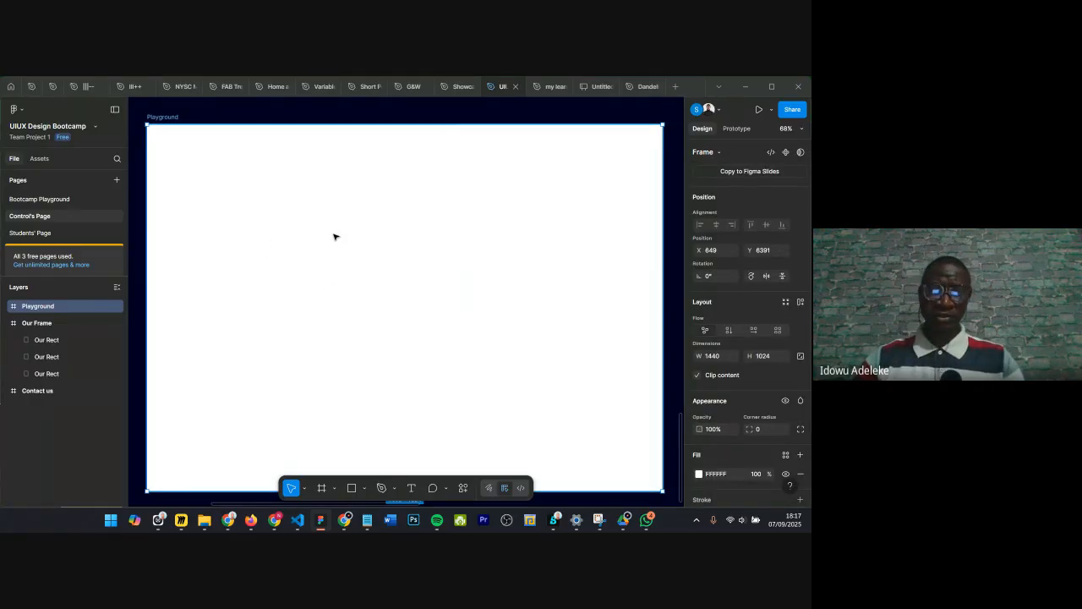
scroll(341, 229, "down", 2, "ctrl")
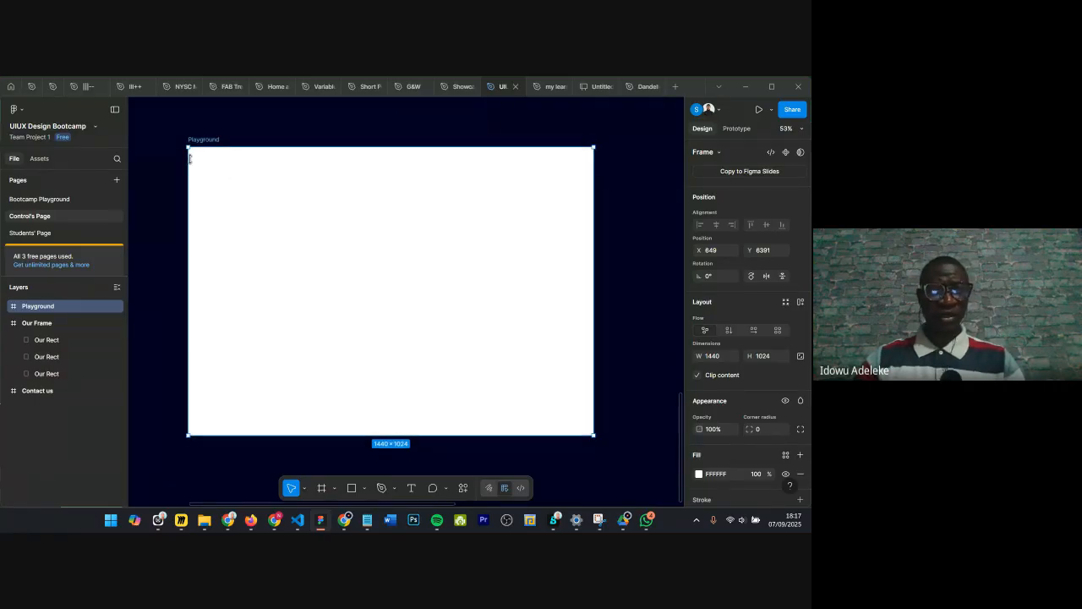
Step: Draw a frame about 1045×792 inside Playground and fill it magenta D90EDC
left_click(321, 488)
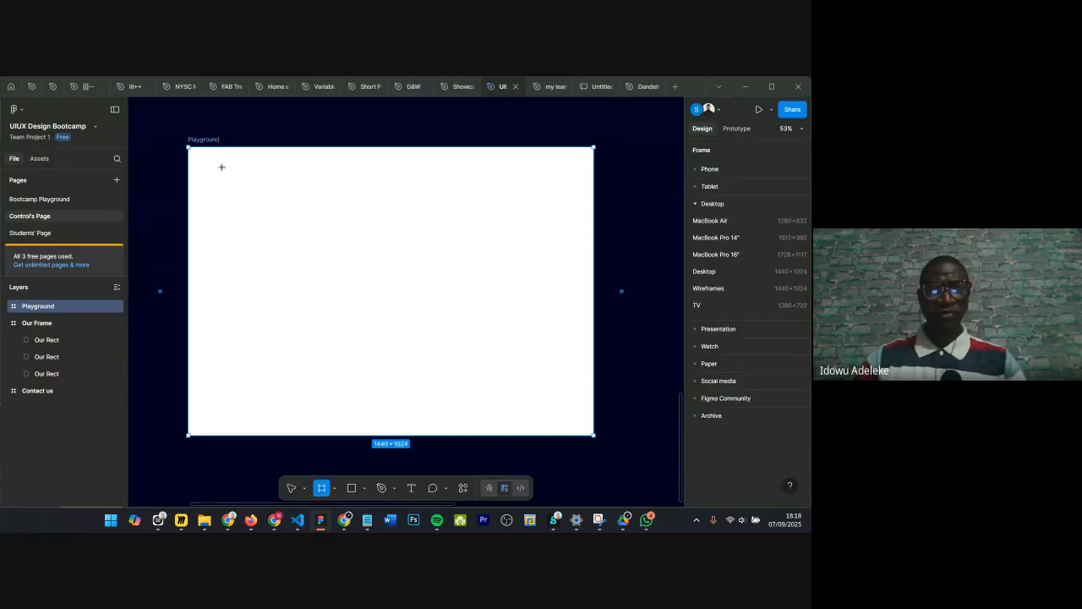
left_click_drag(221, 167, 517, 390)
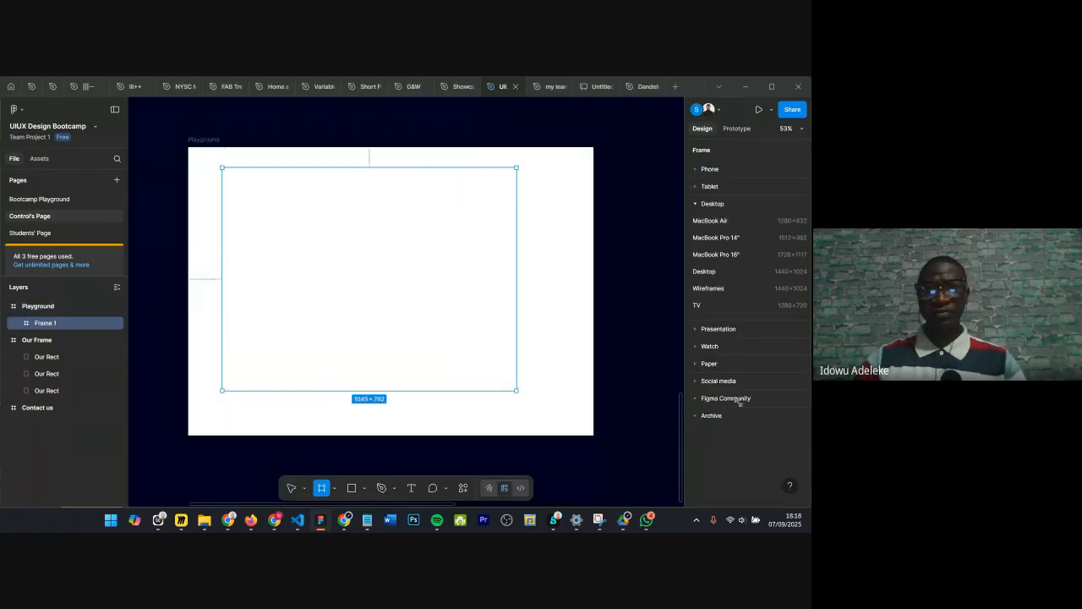
scroll(697, 492, "down", 2)
scroll(697, 492, "down", 2)
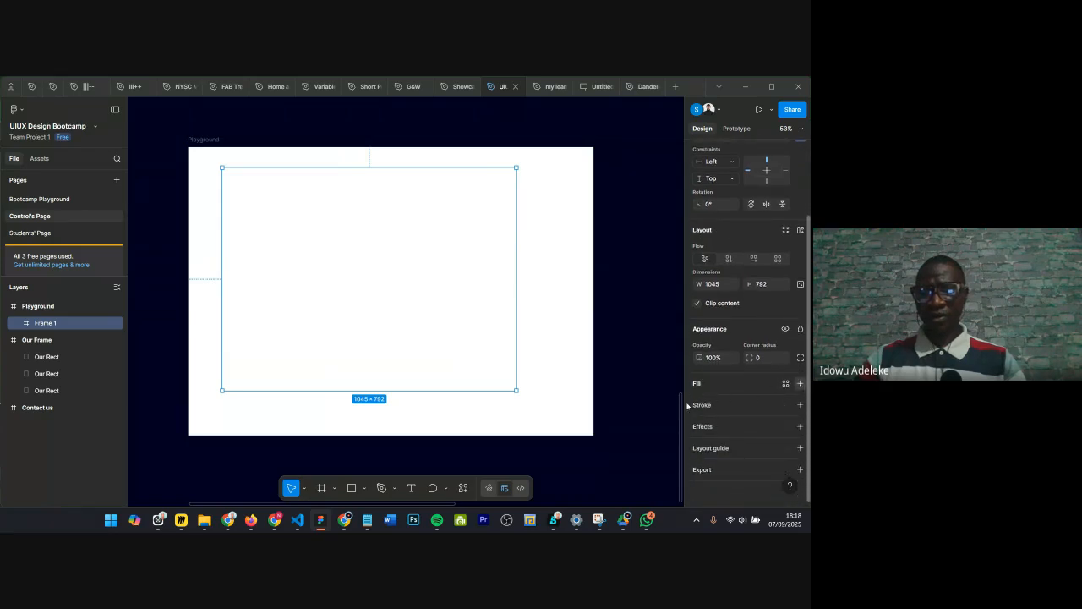
left_click(800, 385)
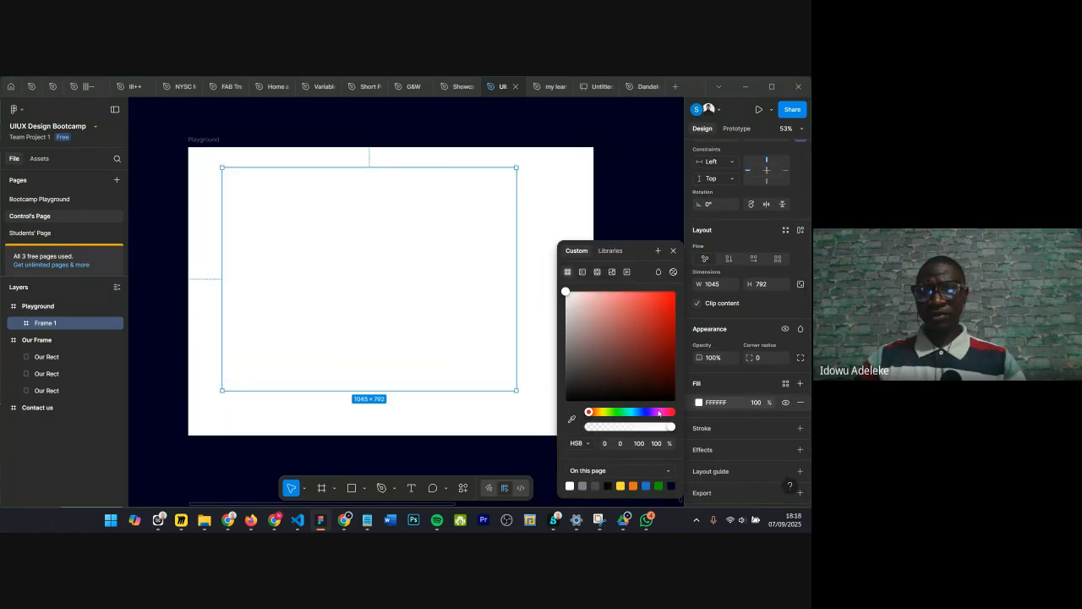
left_click(657, 412)
left_click_drag(654, 351, 669, 306)
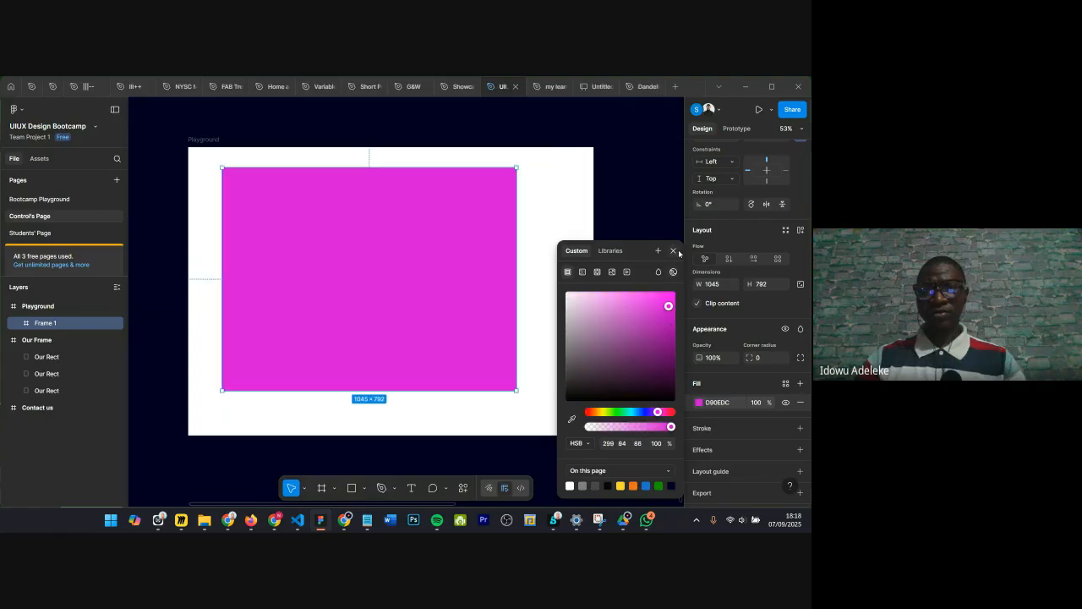
left_click(675, 252)
Step: Move the magenta frame down and right within Playground, then delete it
left_click_drag(413, 238, 446, 256)
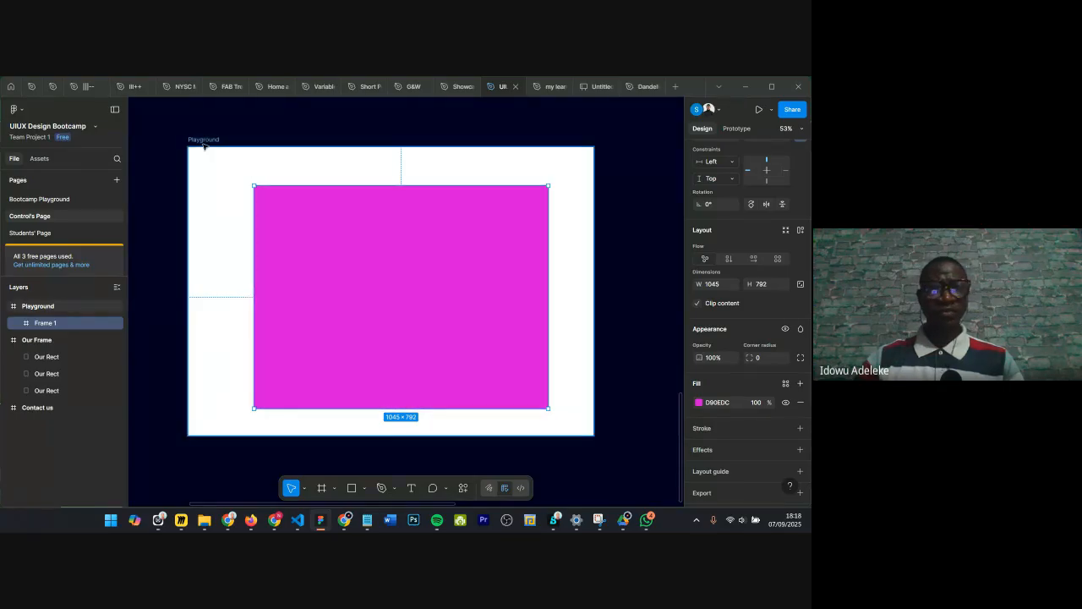
scroll(730, 194, "up", 2)
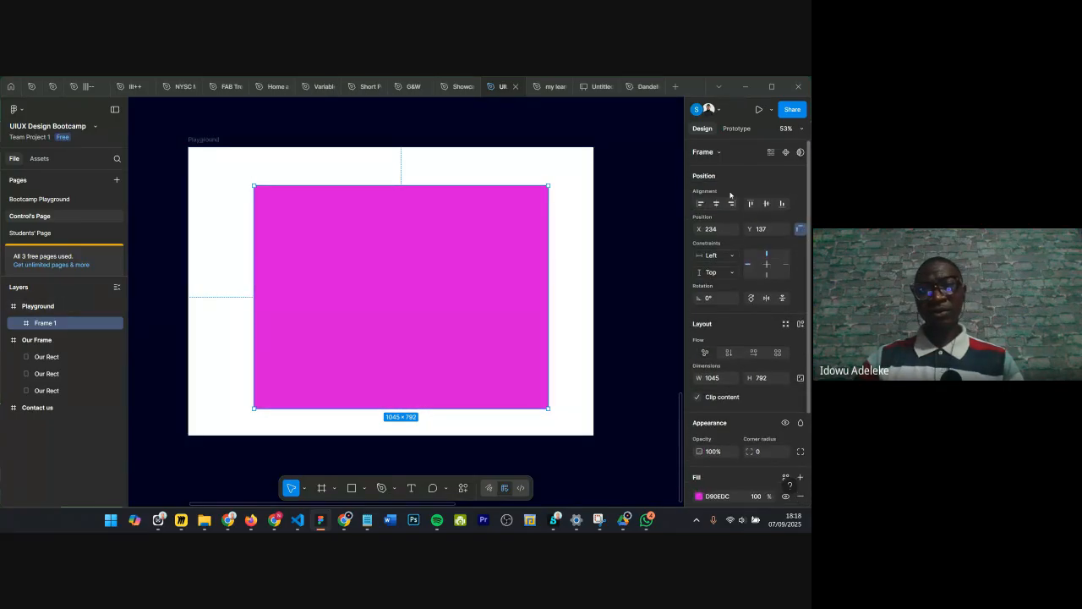
left_click(717, 152)
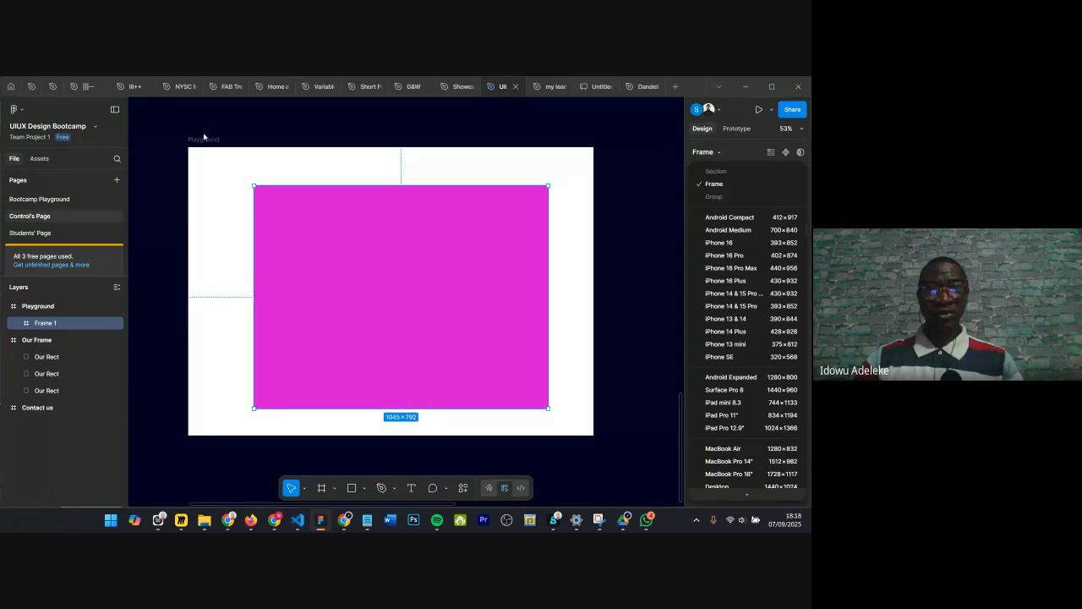
left_click(321, 249)
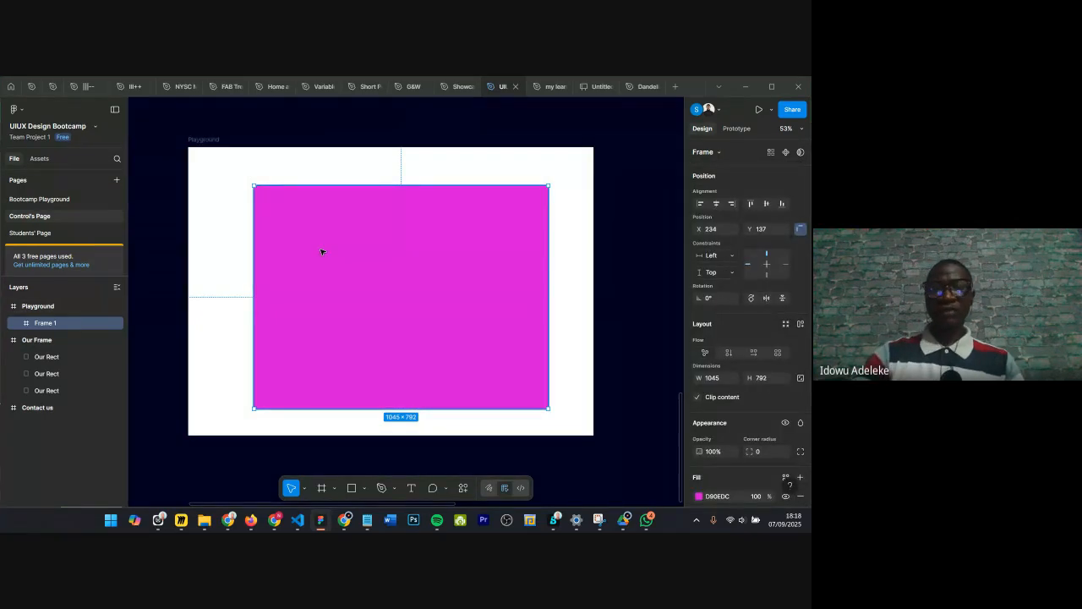
key("Delete")
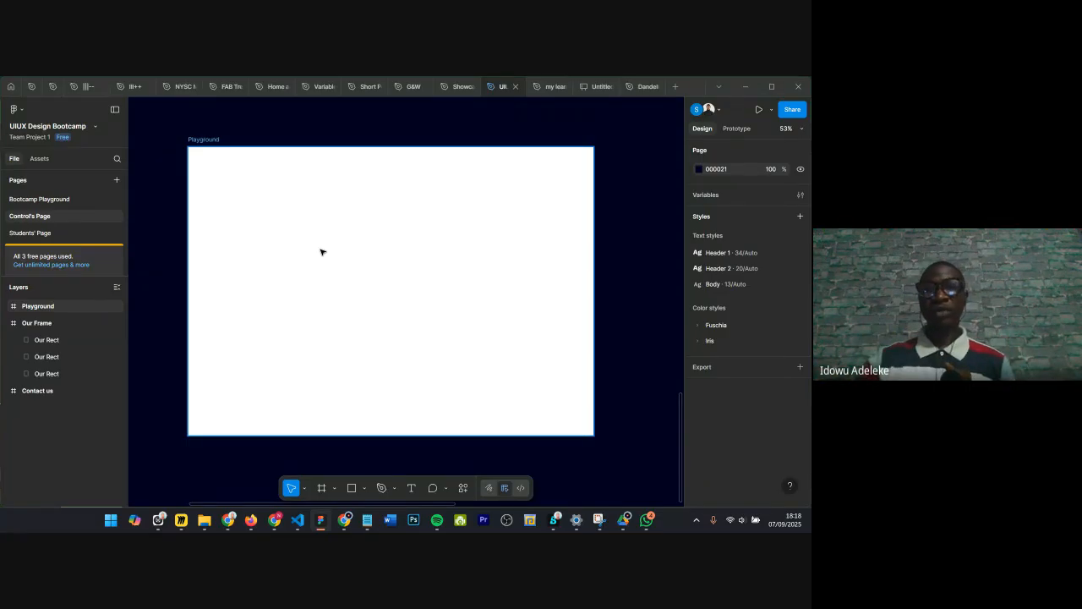
Step: Switch to the Dandelion Website file and pan across its page designs
left_click(643, 86)
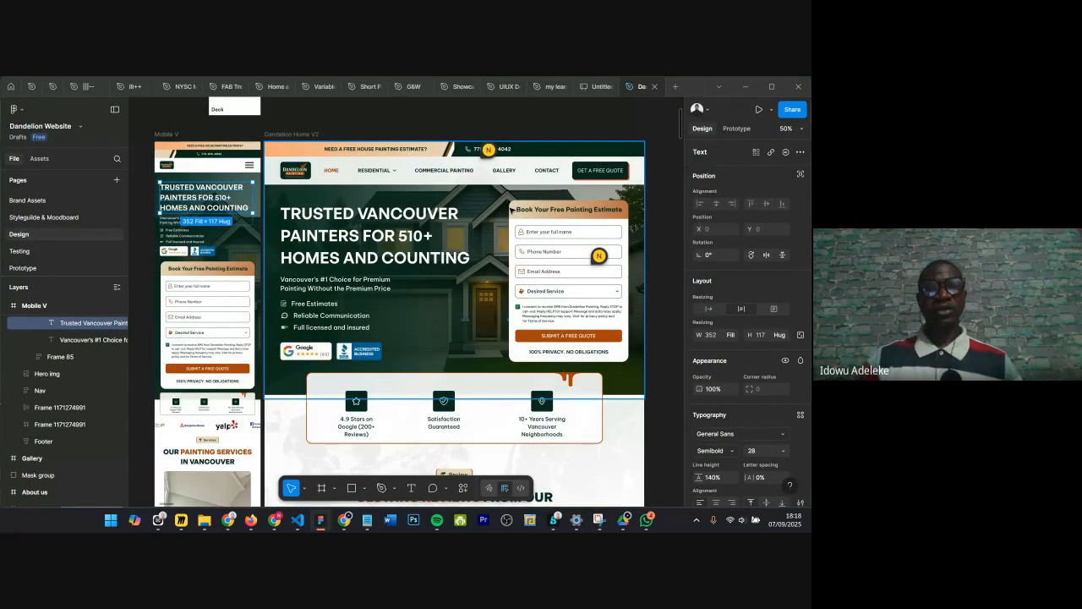
scroll(321, 162, "down", 5)
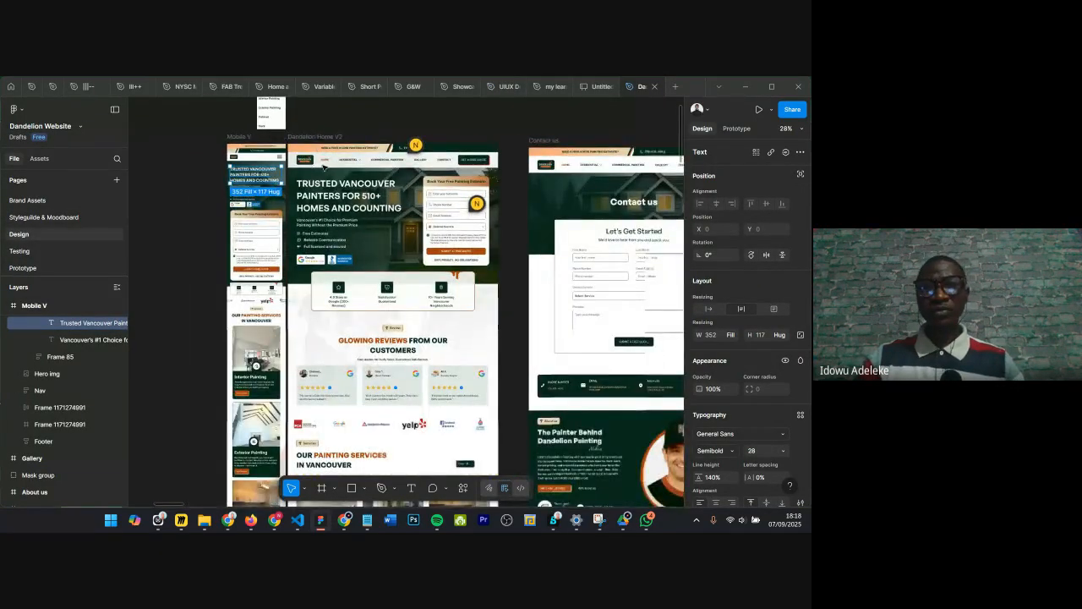
scroll(324, 166, "right", 6)
scroll(318, 138, "down", 2)
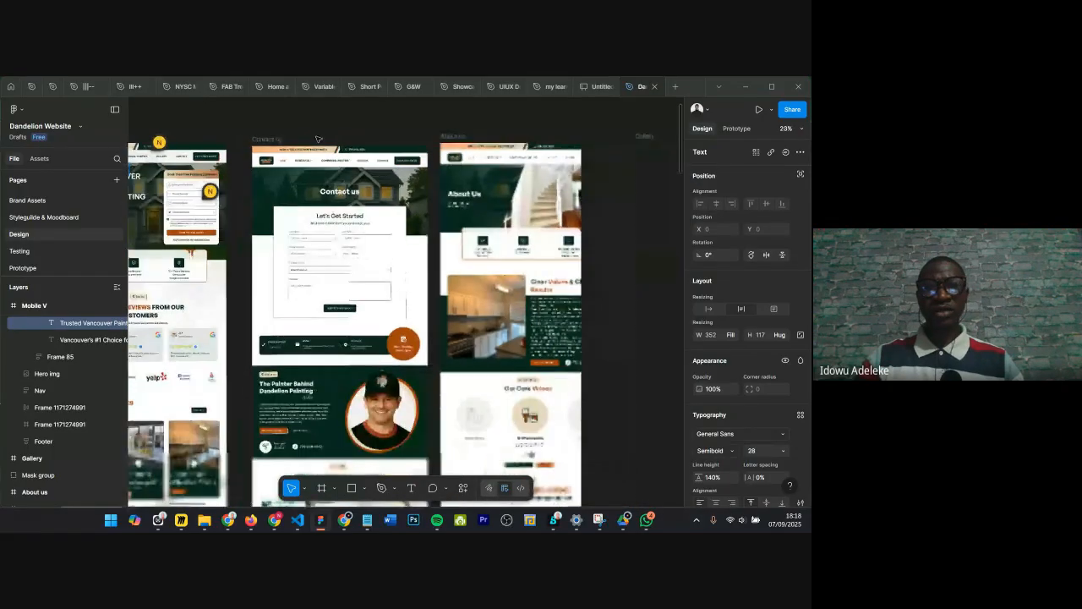
scroll(461, 114, "right", 8)
scroll(466, 119, "right", 5)
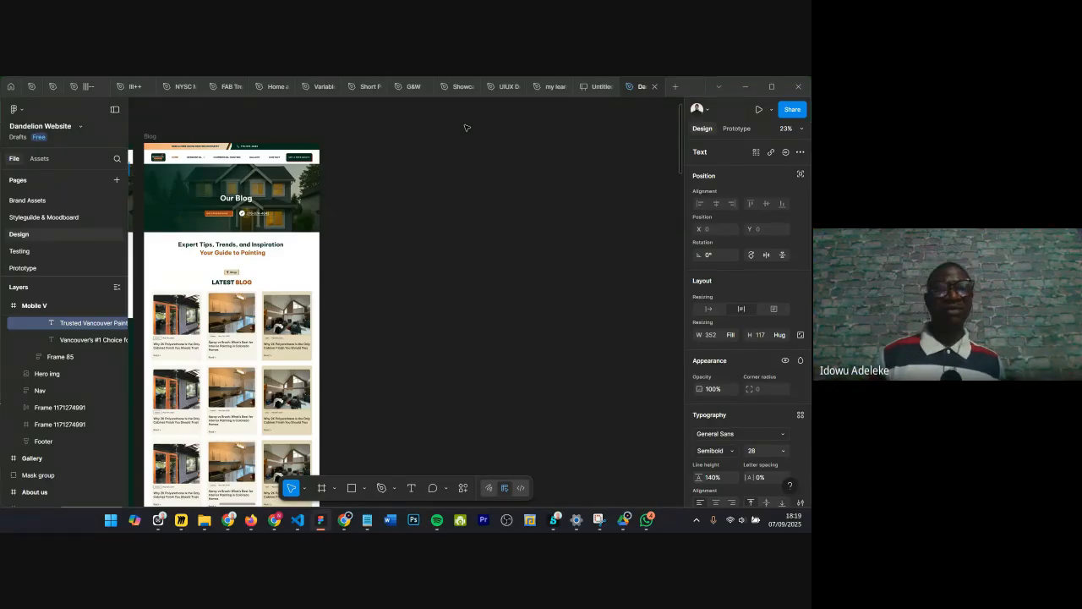
scroll(465, 129, "down", 1)
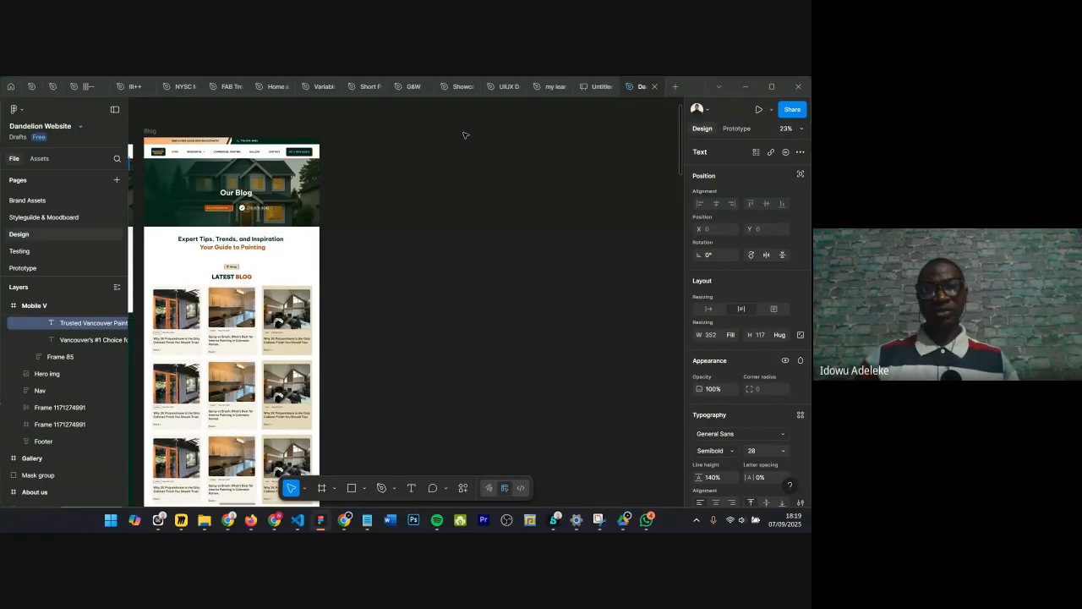
scroll(466, 152, "down", 5)
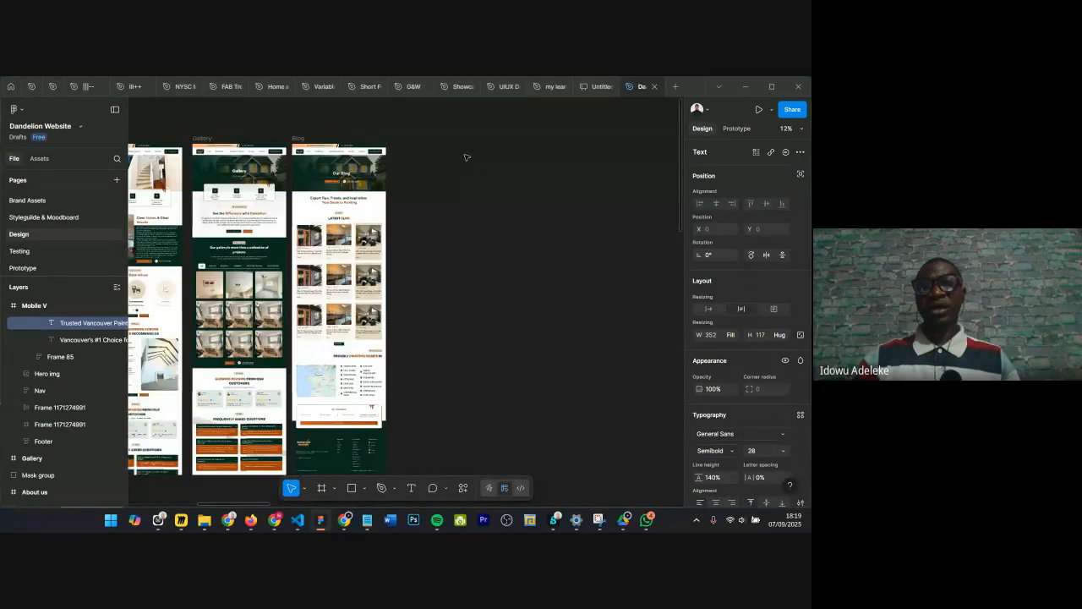
scroll(467, 157, "down", 5)
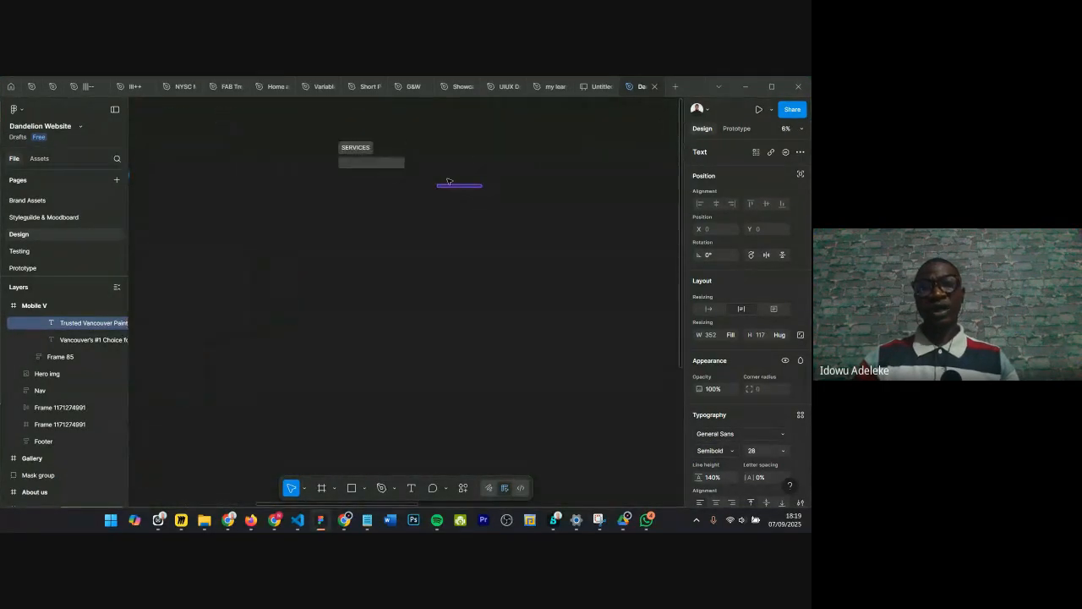
scroll(377, 143, "up", 3)
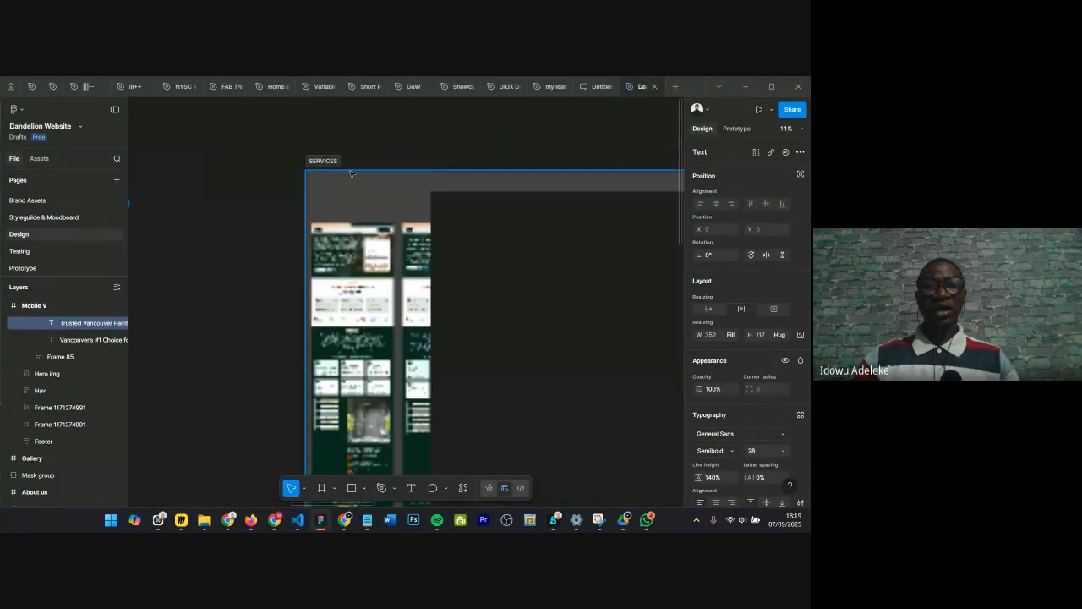
Step: Select the SERVICES section and pan and zoom across its Interior, Exterior, Cabinet, Strata, Deck and Fence and Commercial page designs
left_click(330, 163)
scroll(398, 168, "down", 2)
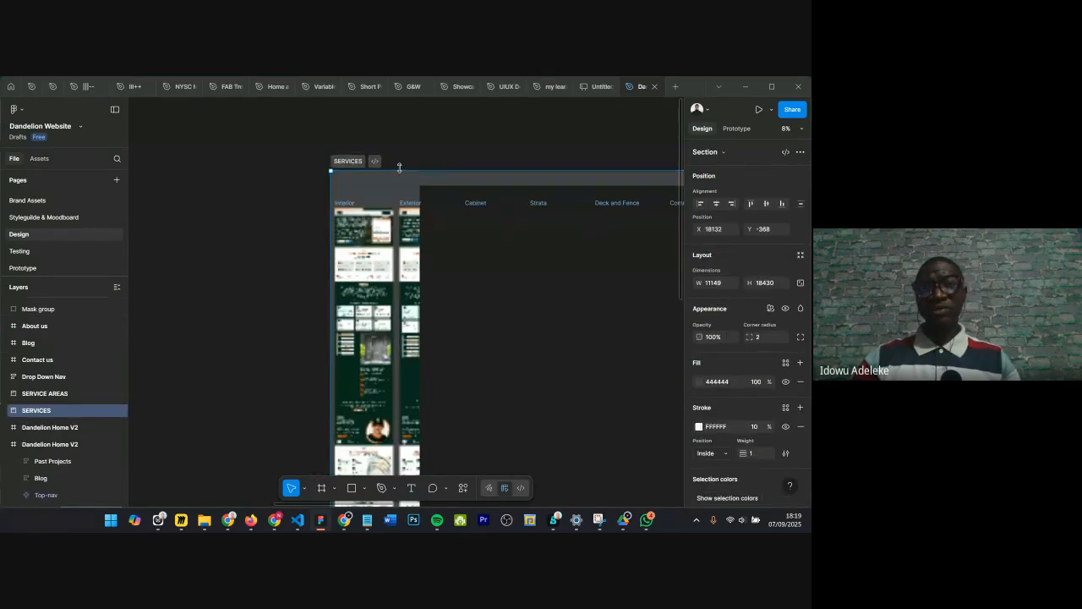
scroll(399, 167, "right", 2)
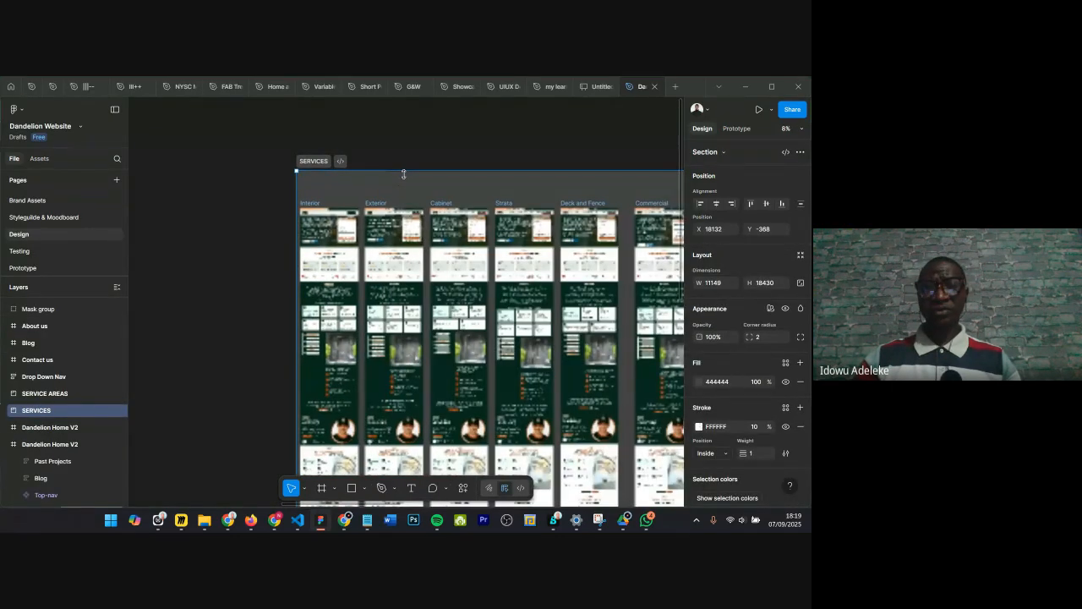
scroll(404, 174, "right", 2)
scroll(339, 219, "up", 5)
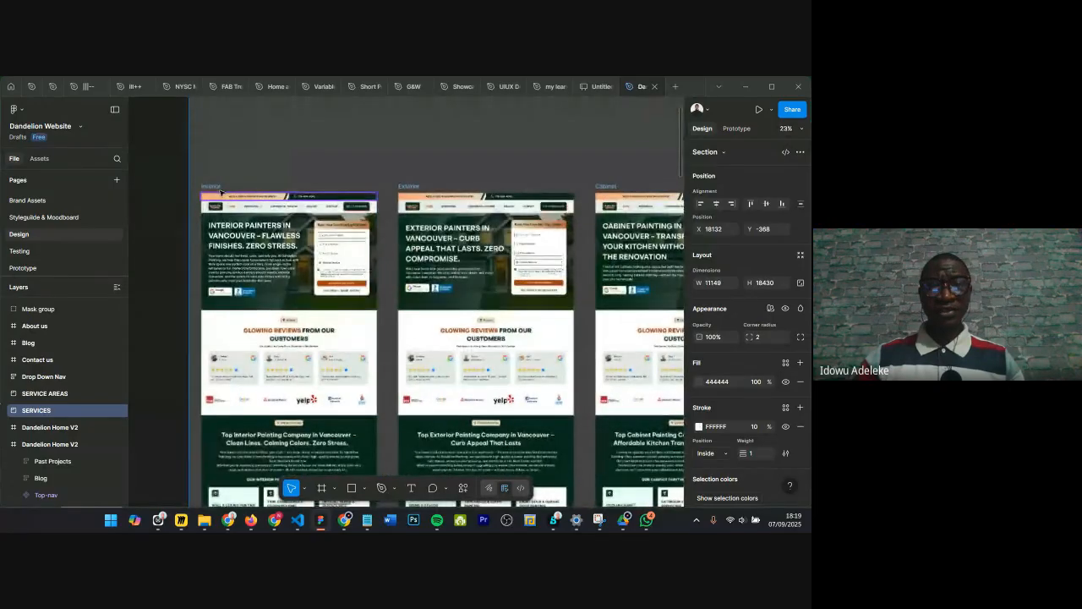
scroll(309, 189, "right", 3)
scroll(308, 190, "right", 3)
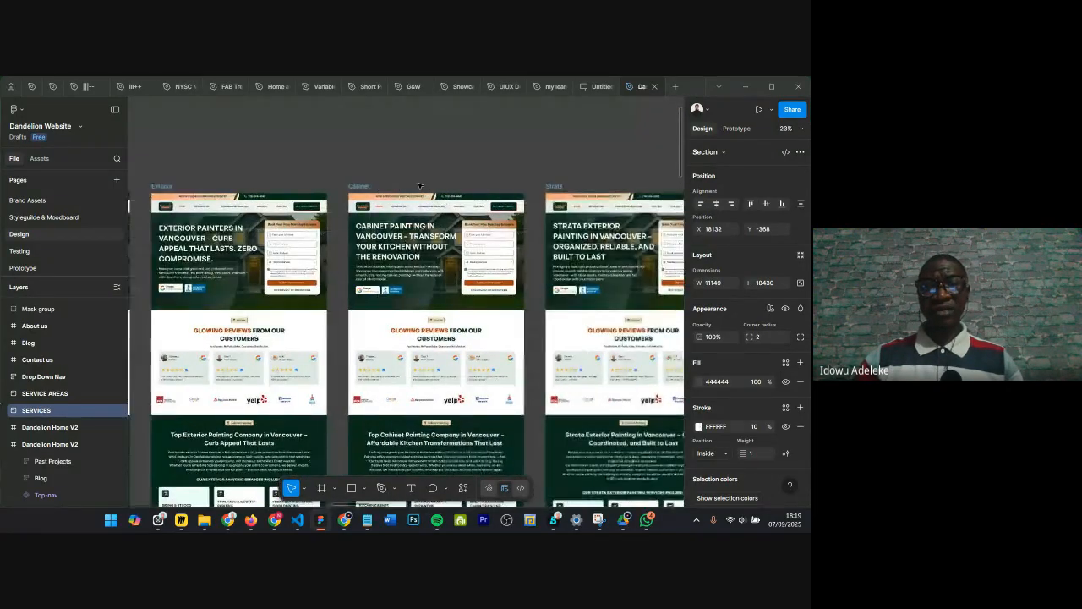
scroll(420, 186, "down", 3)
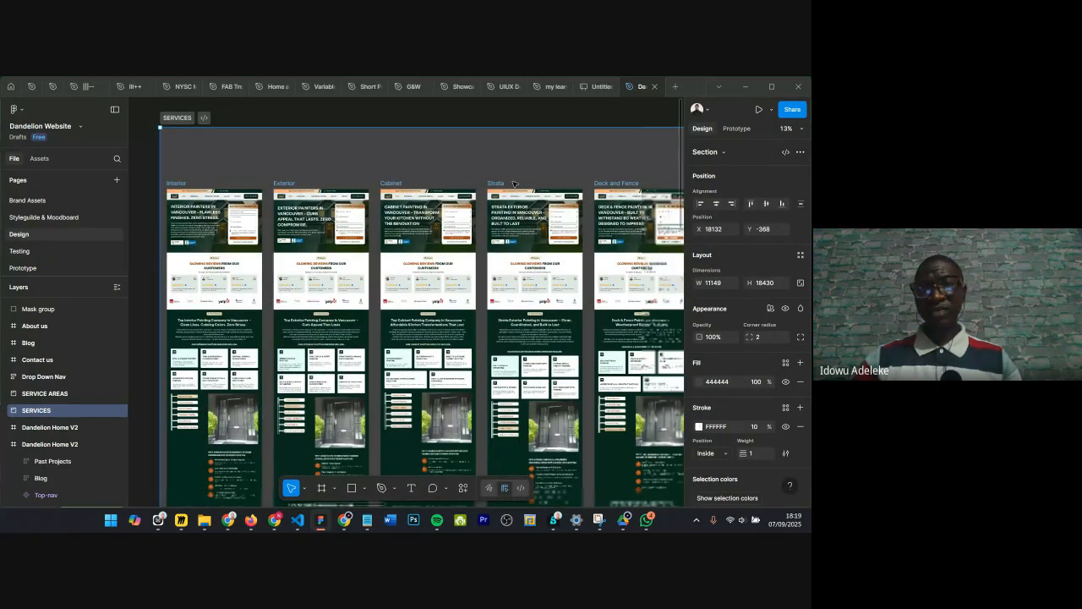
scroll(515, 183, "up", 3)
scroll(532, 187, "right", 2)
scroll(550, 194, "down", 2)
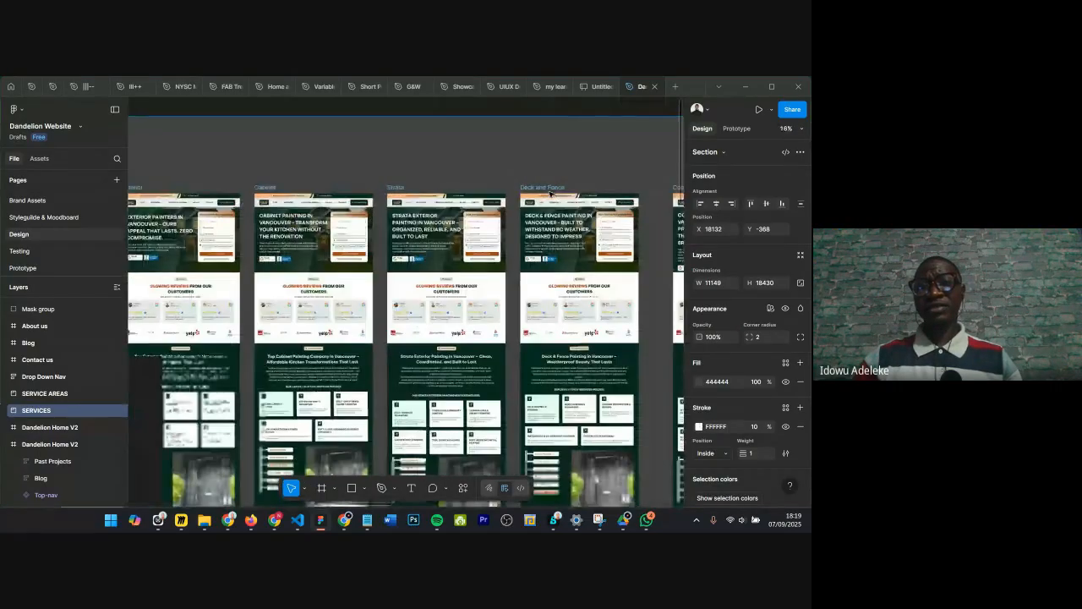
scroll(550, 194, "down", 3)
scroll(507, 207, "up", 1)
scroll(473, 216, "down", 3)
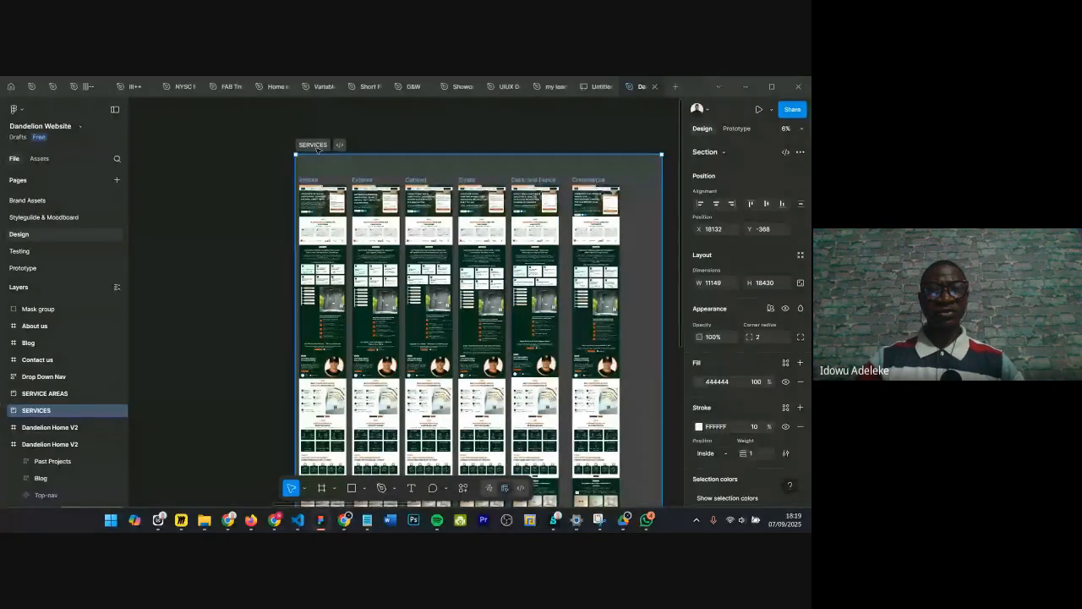
scroll(331, 148, "up", 3, "ctrl")
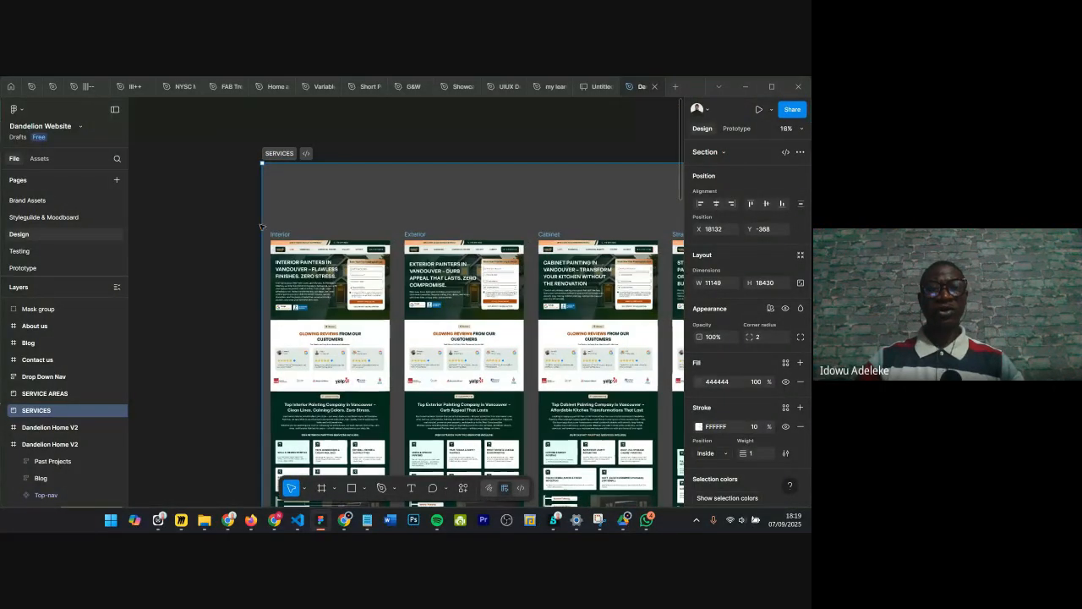
scroll(364, 241, "down", 3, "ctrl")
scroll(534, 267, "right", 2)
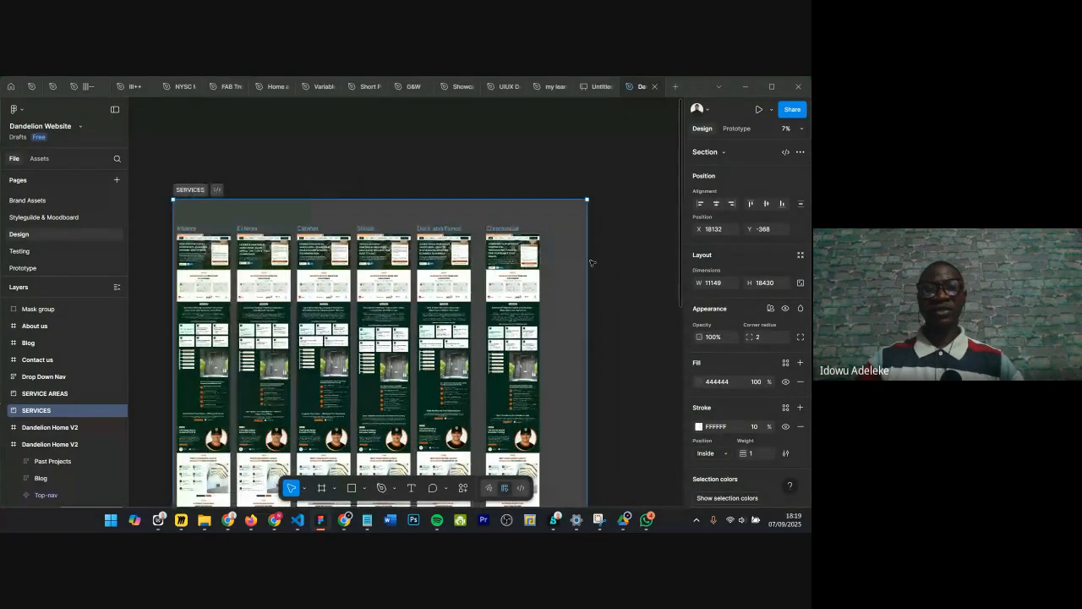
scroll(592, 262, "left", 3)
scroll(379, 203, "down", 2, "ctrl")
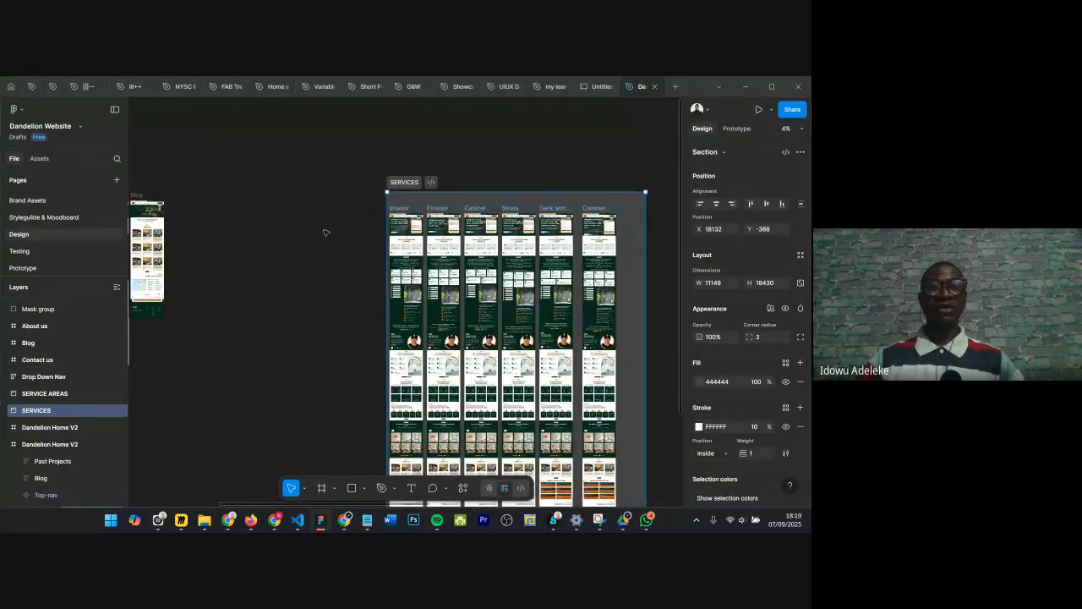
scroll(351, 209, "up", 4, "ctrl")
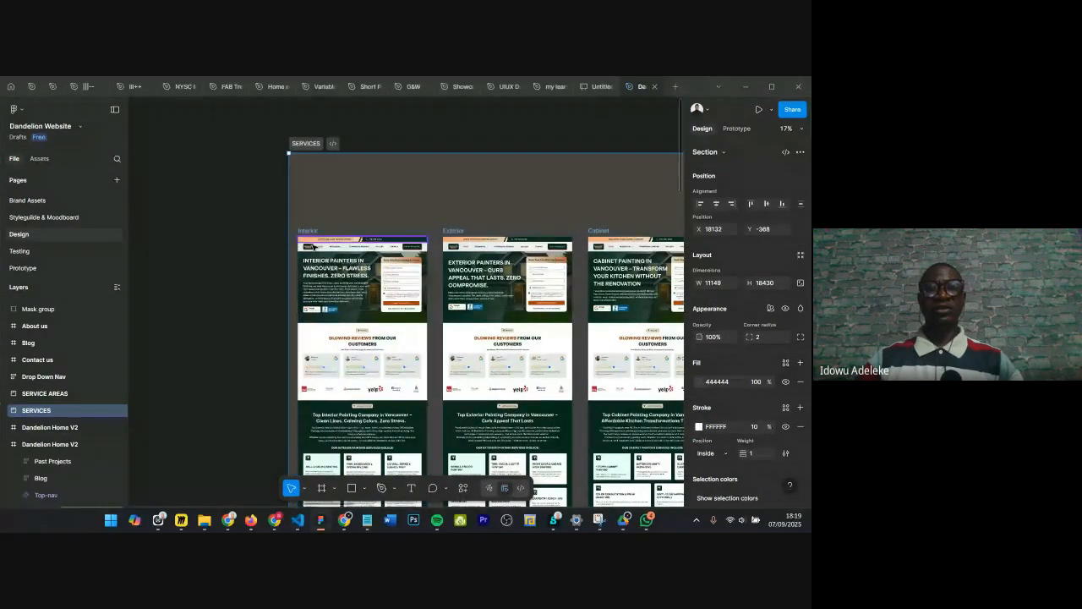
scroll(333, 221, "down", 5)
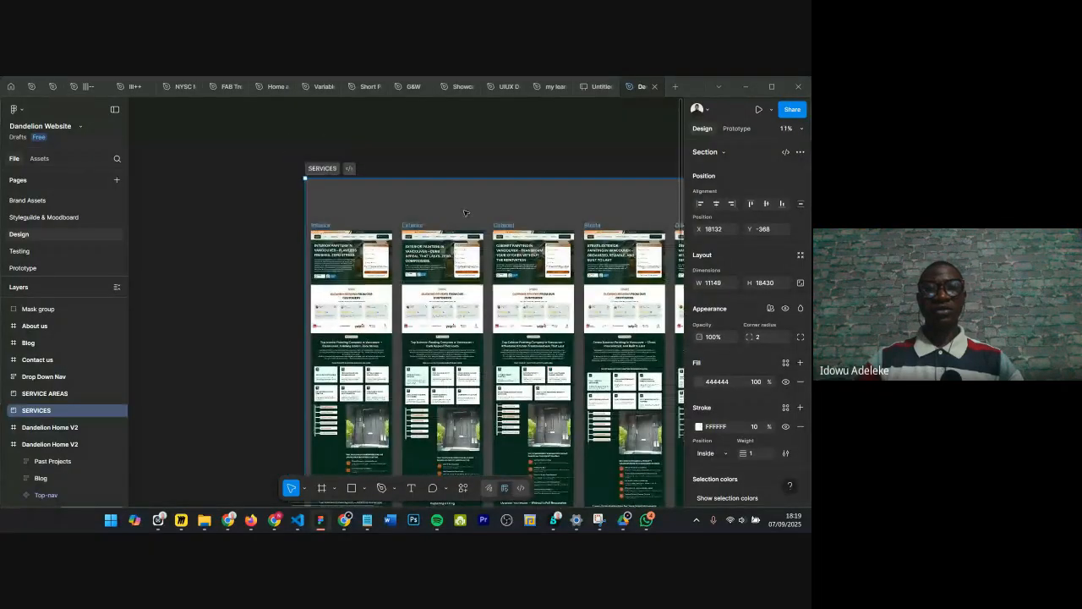
scroll(382, 227, "down", 2)
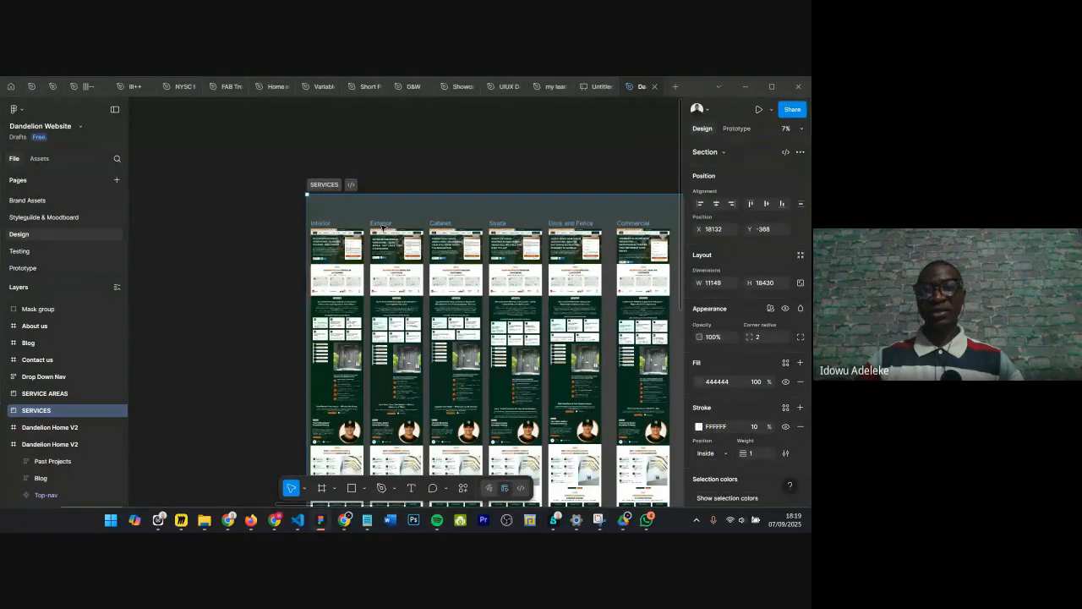
scroll(382, 226, "right", 5)
scroll(420, 218, "up", 2)
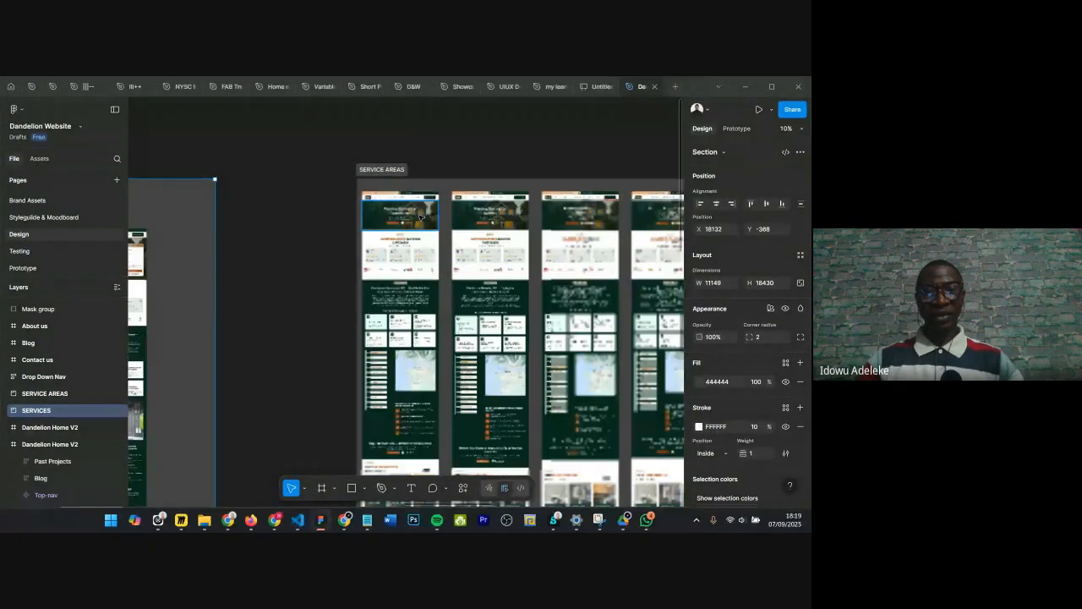
Step: Examine the SERVICE AREAS section's city page designs such as Vancouver, Burnaby and Yaletown
scroll(420, 218, "up", 8)
scroll(345, 225, "up", 1)
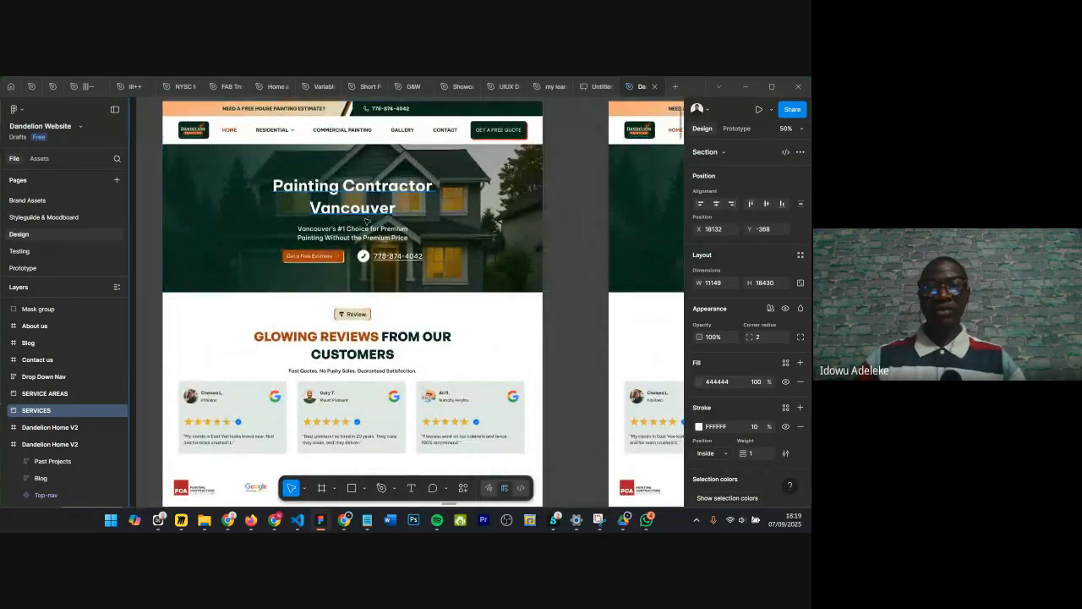
scroll(363, 215, "down", 5)
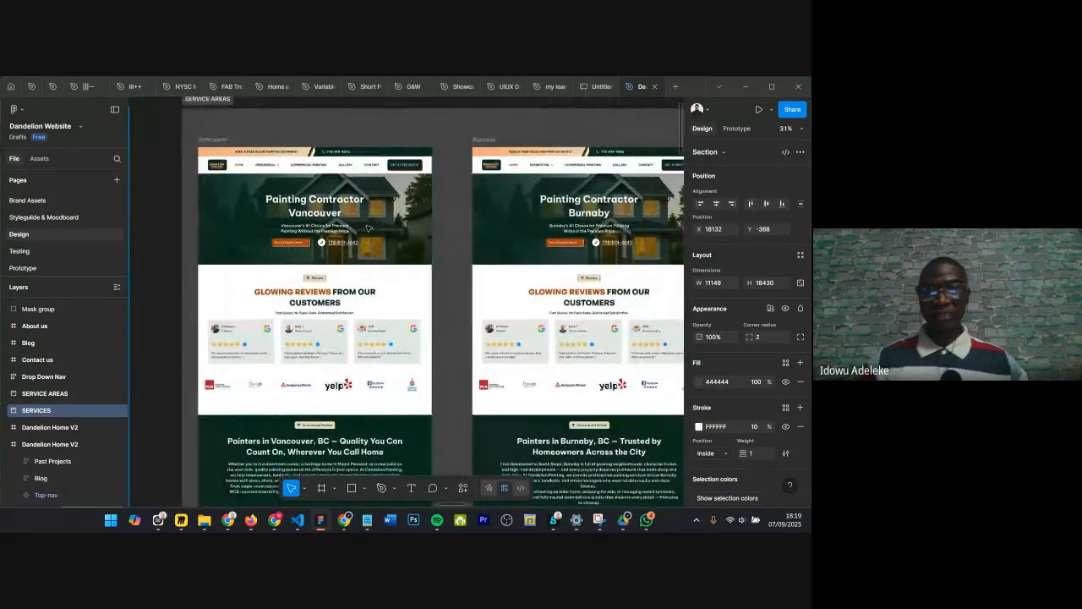
scroll(368, 228, "right", 5)
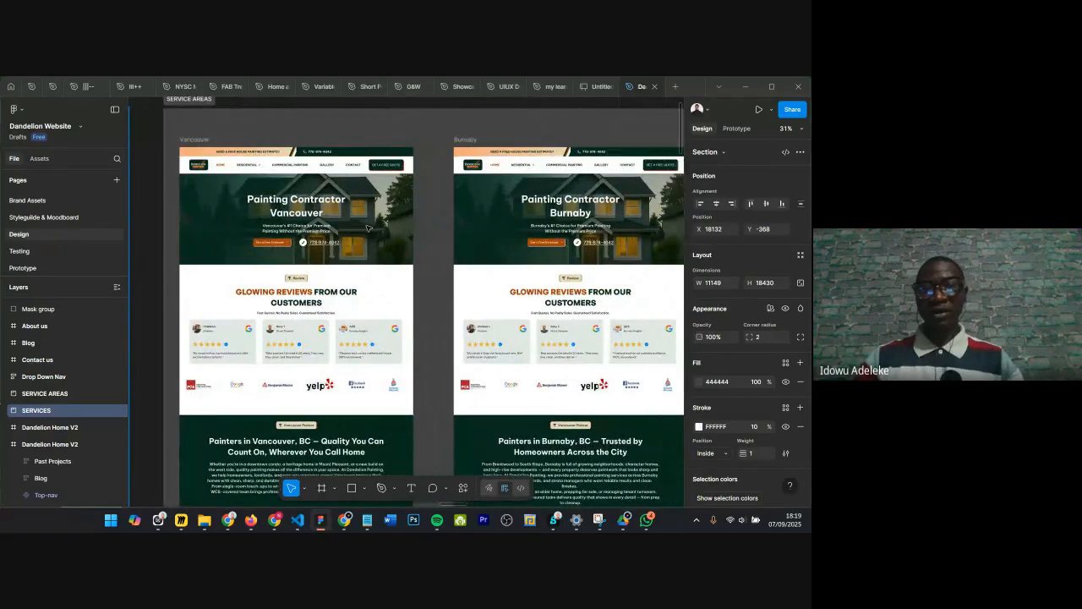
scroll(413, 218, "right", 5)
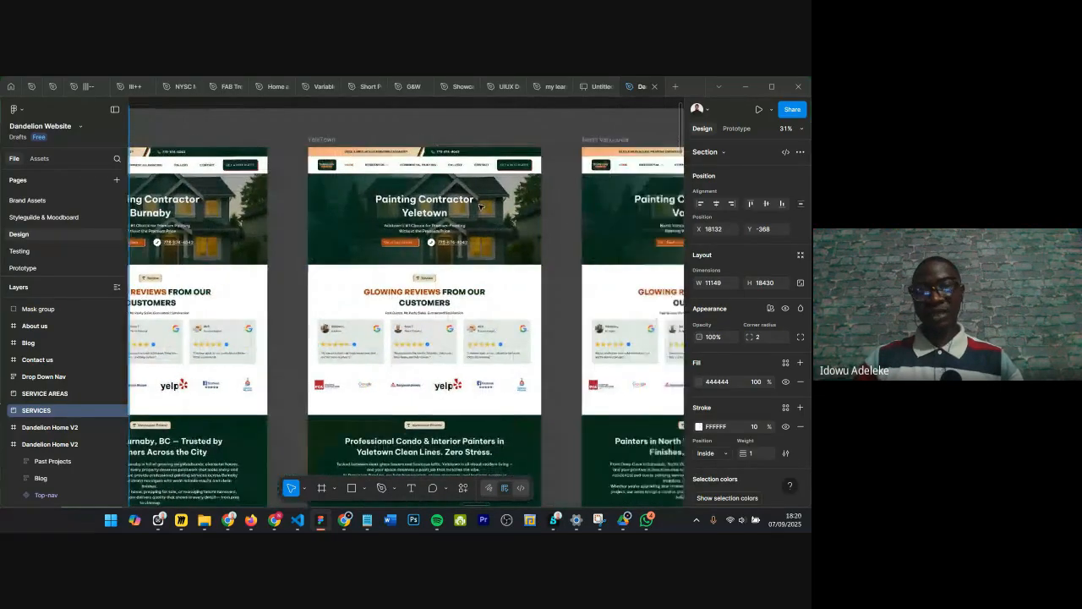
scroll(481, 207, "down", 5)
scroll(306, 200, "up", 5)
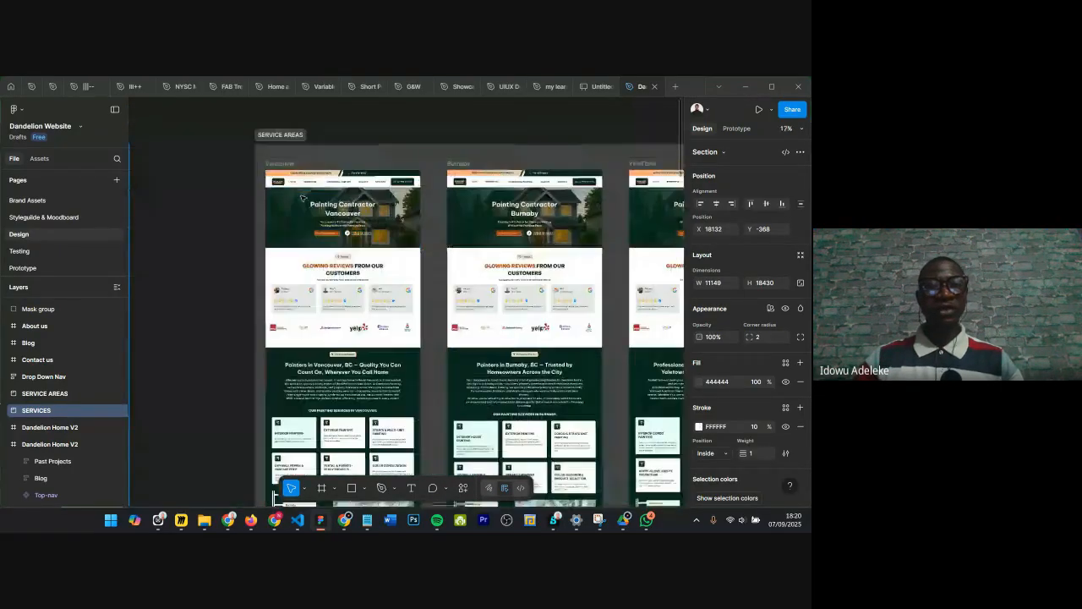
scroll(305, 199, "down", 3)
scroll(303, 198, "down", 3)
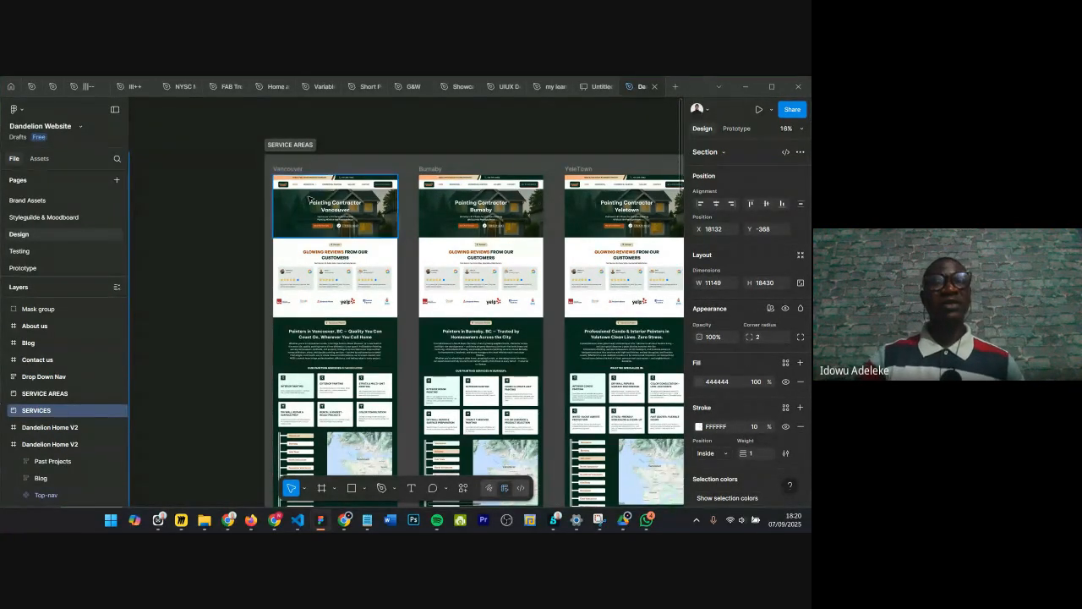
scroll(367, 155, "down", 5)
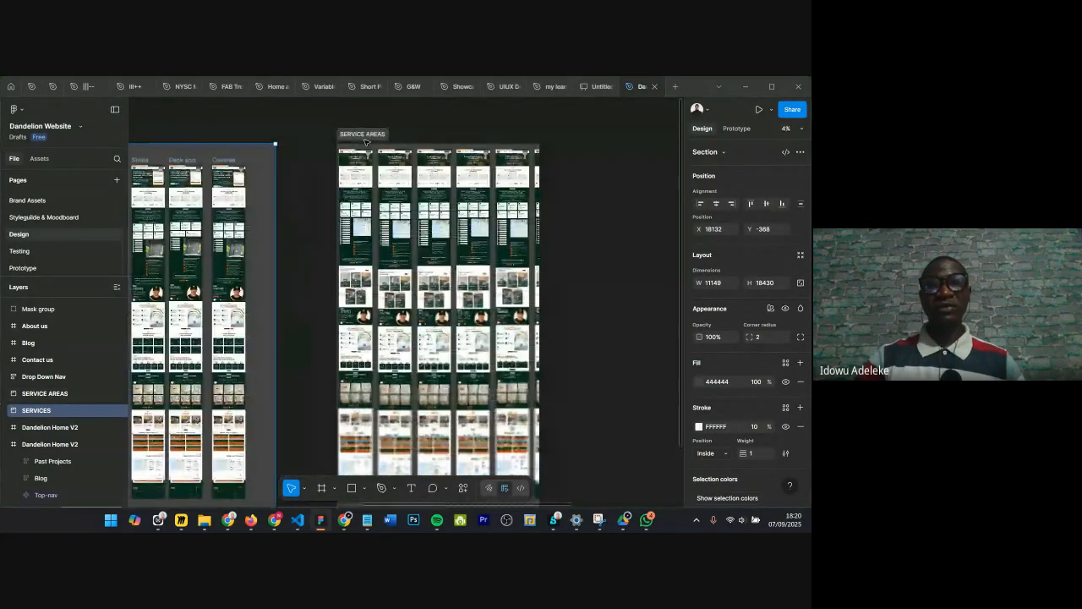
scroll(383, 165, "right", 2)
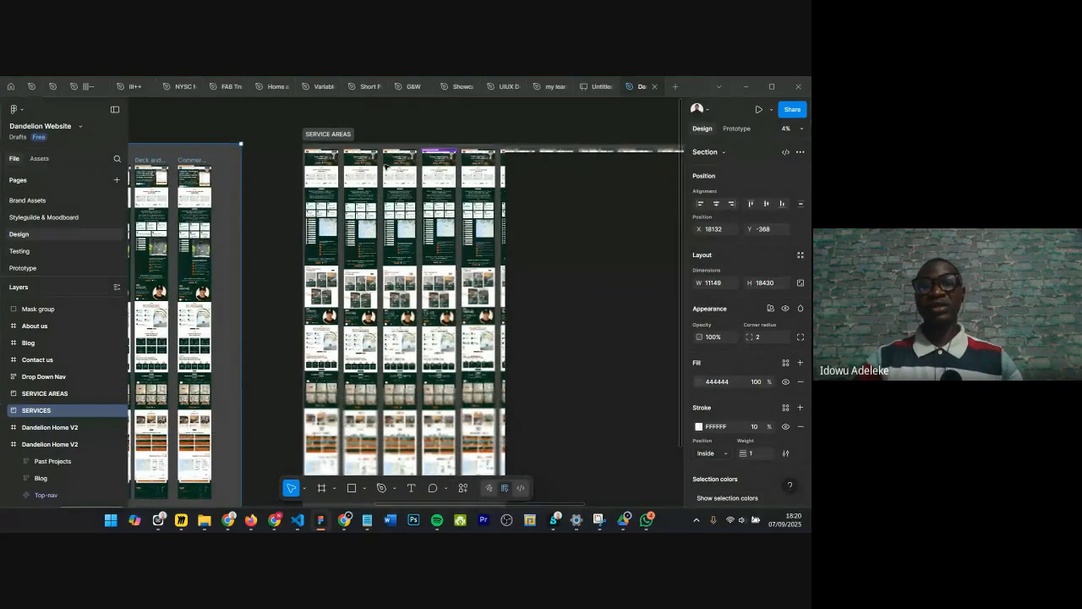
scroll(398, 175, "left", 10)
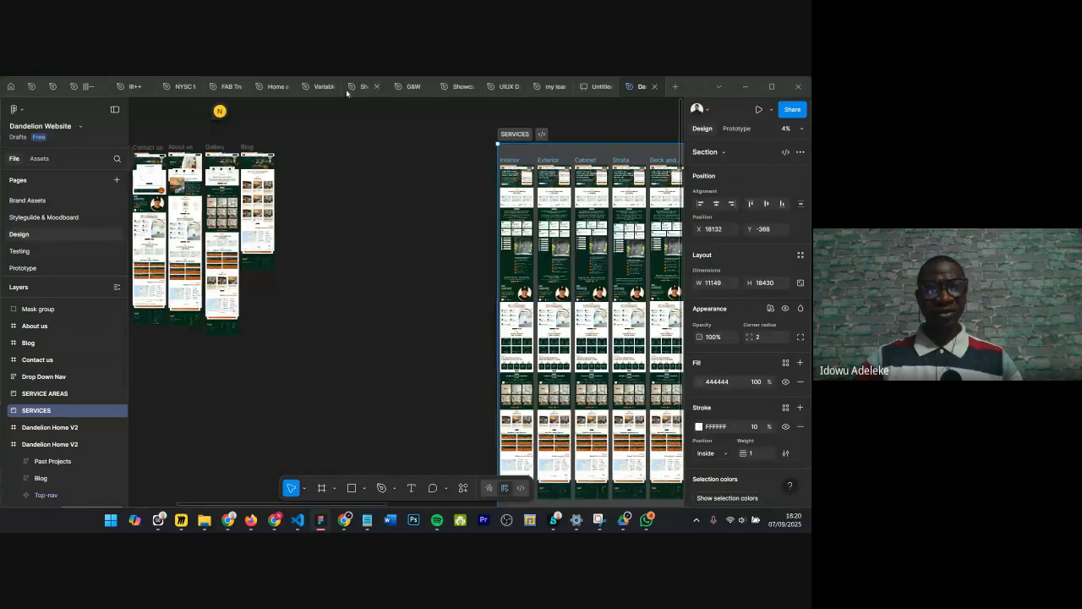
Step: Switch to the Home and About Template file and examine the Week 3 template sections, selecting 5 Templates 62-66
left_click(271, 86)
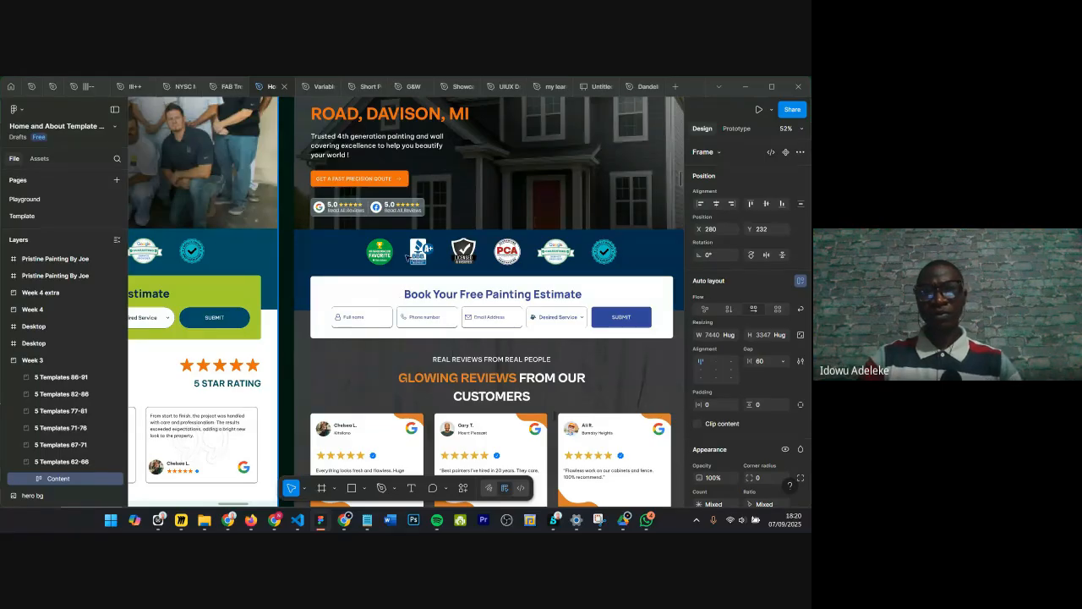
scroll(498, 236, "down", 5)
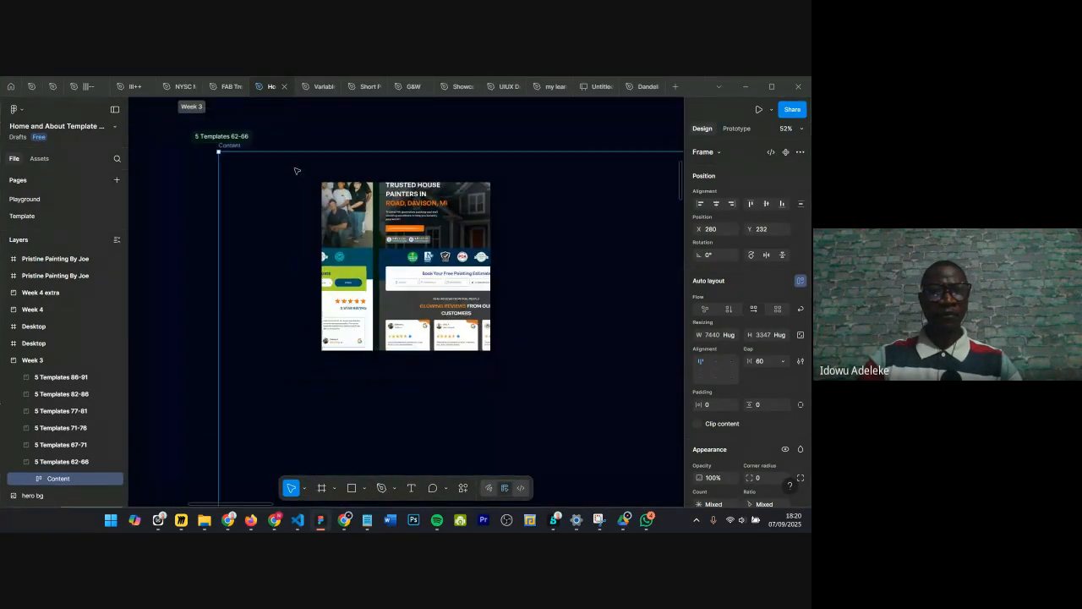
scroll(269, 149, "up", 2)
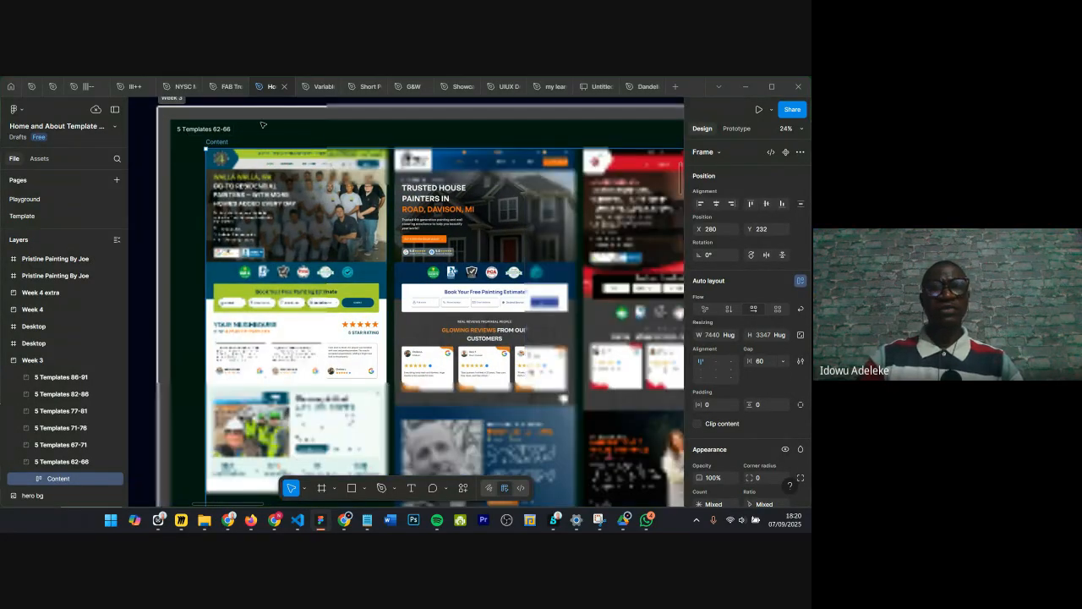
scroll(269, 128, "down", 2)
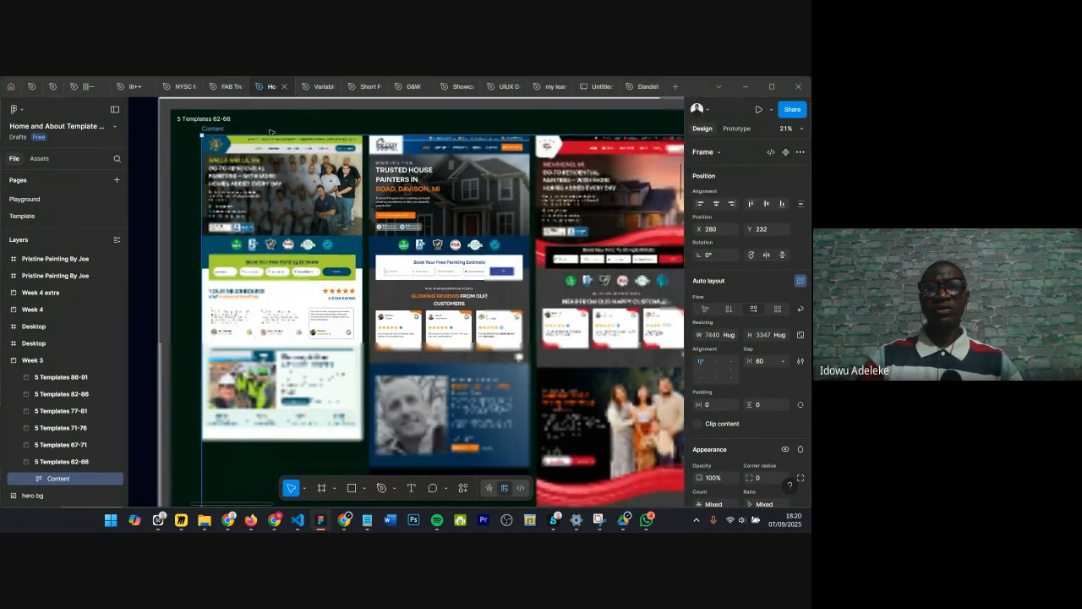
scroll(271, 132, "down", 1)
scroll(271, 133, "down", 2)
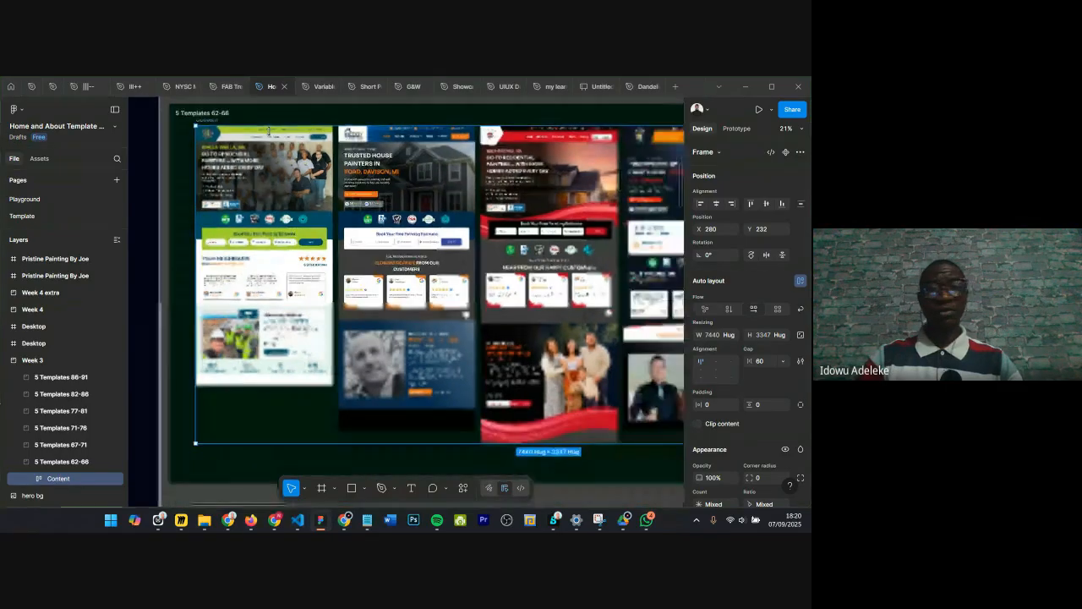
scroll(273, 161, "down", 2)
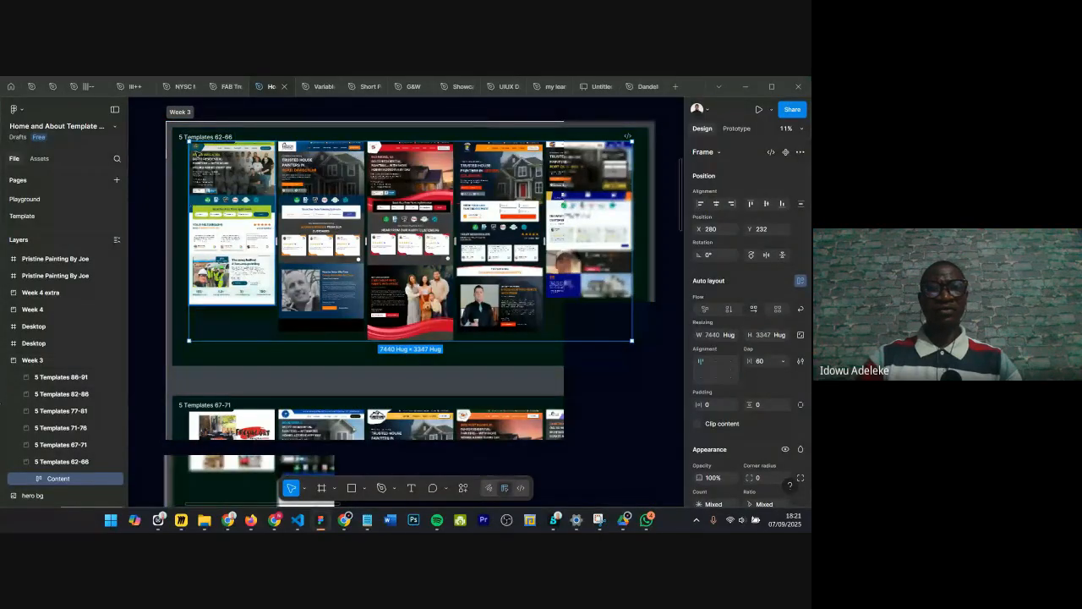
left_click(182, 136)
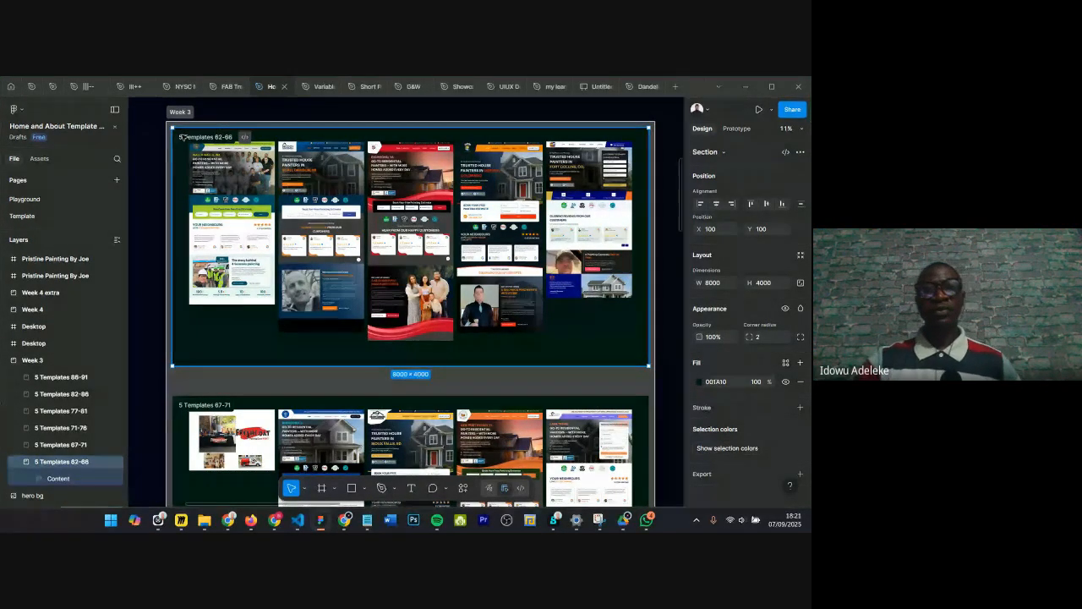
Step: Switch to the UIUX Design Bootcamp file, draw a slice about 542×895 inside Playground, and add an export setting
left_click(487, 88)
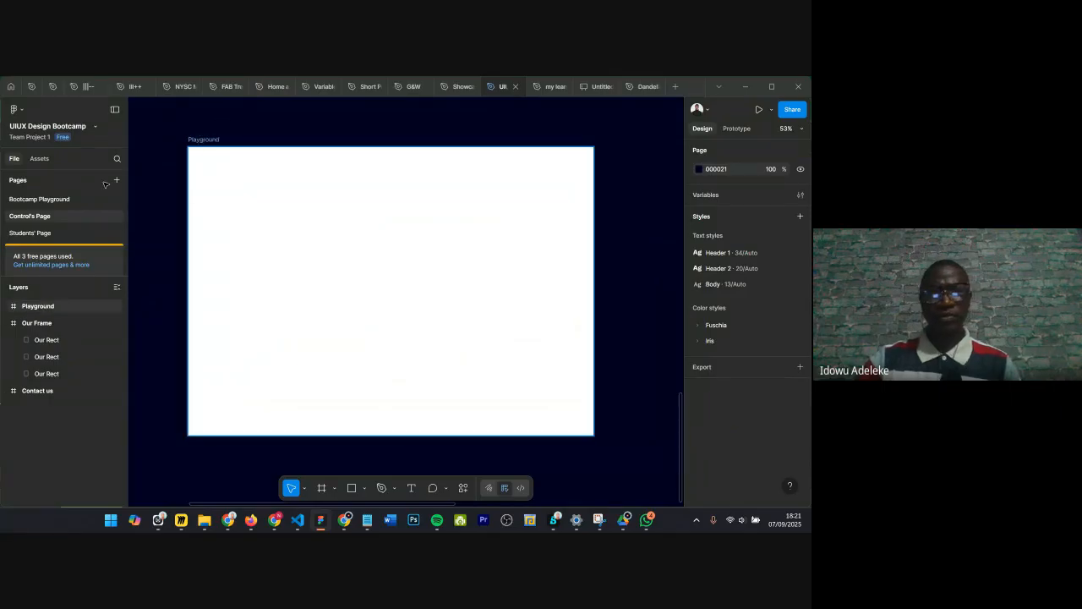
left_click(335, 489)
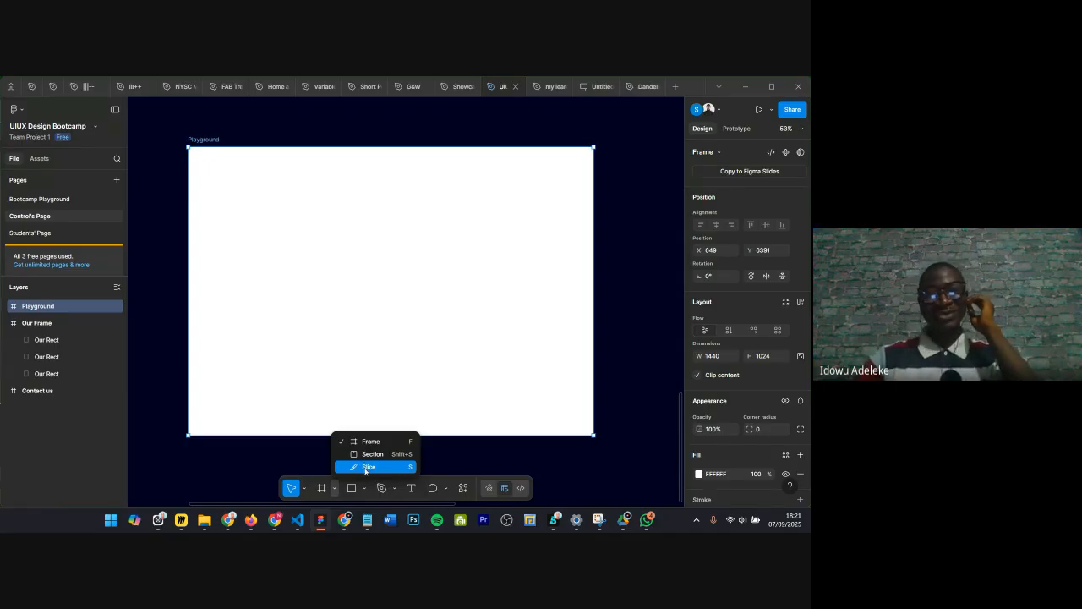
left_click(366, 467)
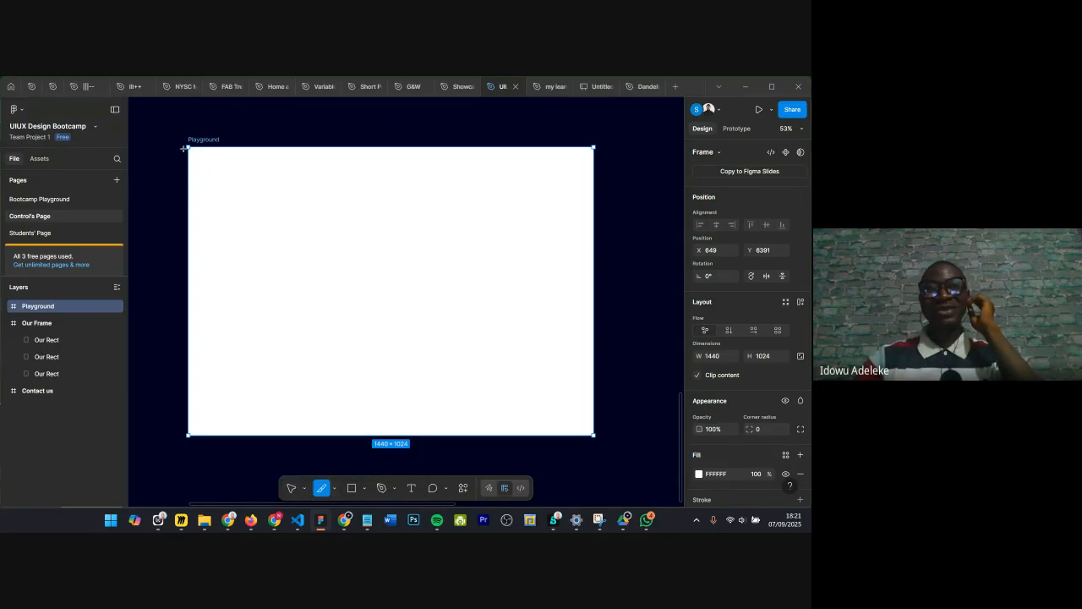
left_click_drag(580, 153, 428, 406)
left_click_drag(492, 184, 468, 192)
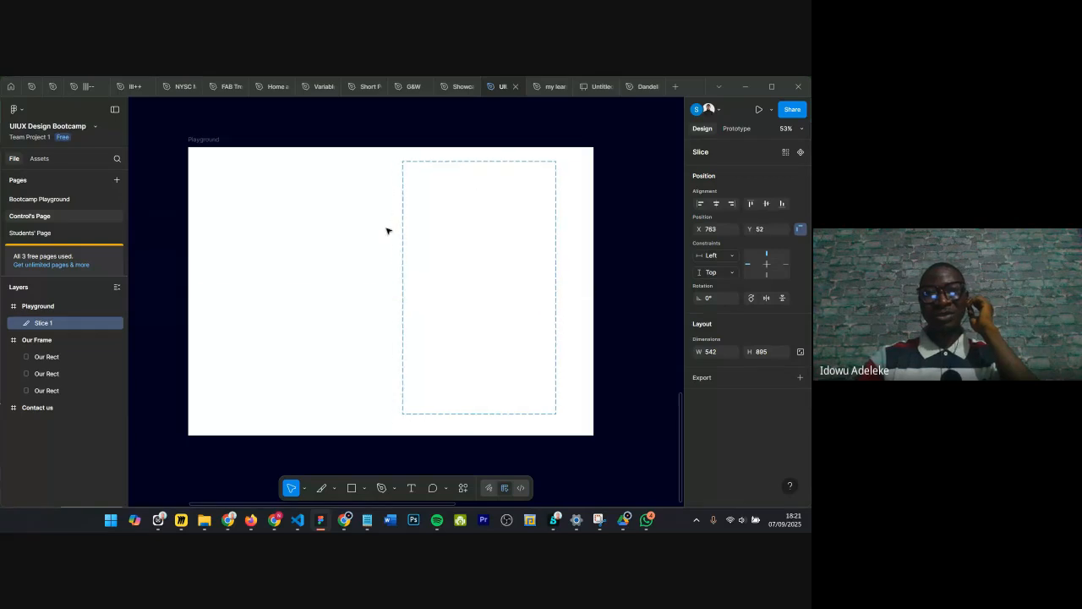
left_click(800, 377)
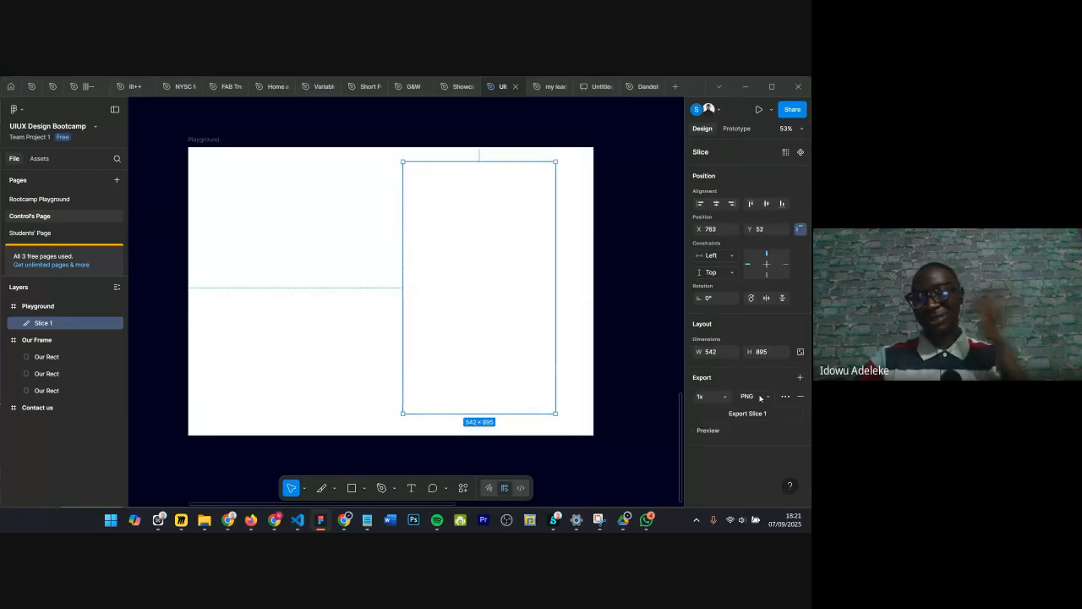
Step: Preview the slice's export image, then delete the slice
left_click(694, 431)
scroll(749, 406, "down", 2)
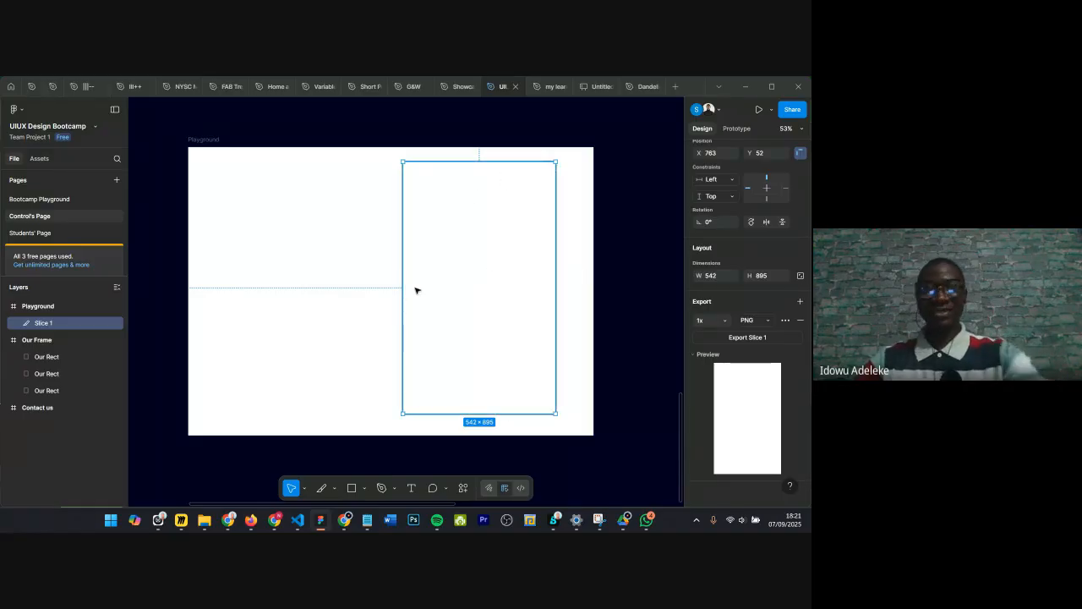
key("Delete")
left_click(646, 140)
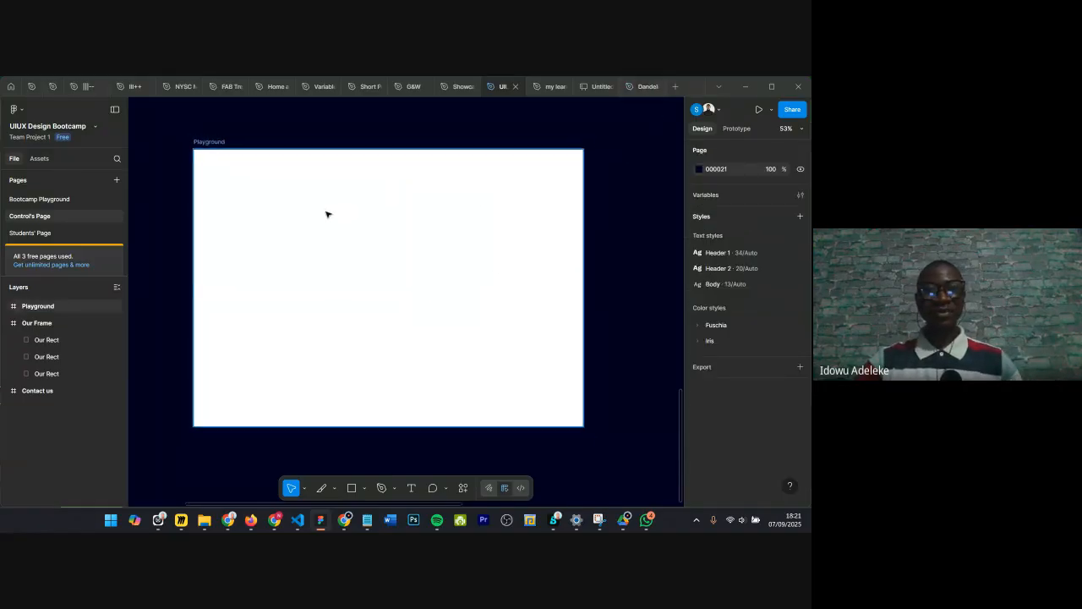
Step: Give the Playground frame a diagonal linear gradient fill with stops at 0%, 34% and 96%
scroll(326, 212, "down", 3)
left_click(261, 188)
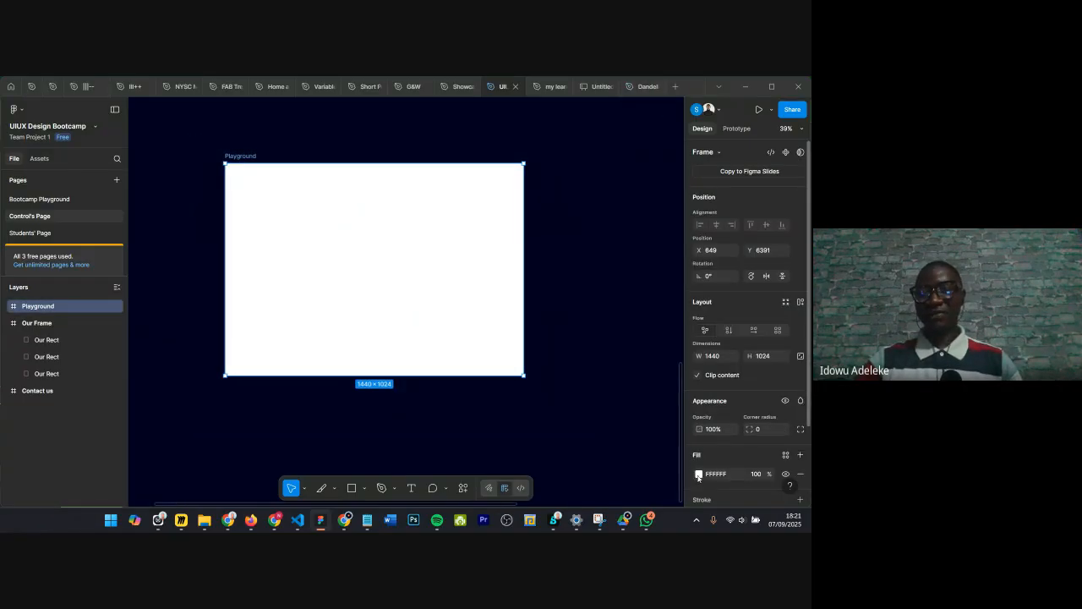
left_click(699, 475)
left_click(583, 272)
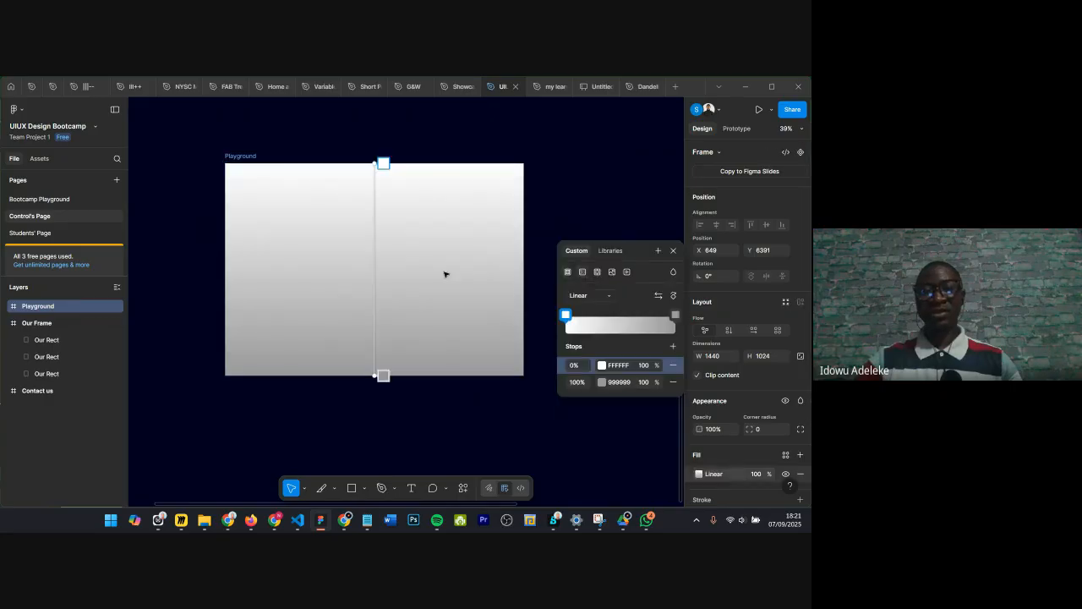
left_click_drag(382, 163, 213, 157)
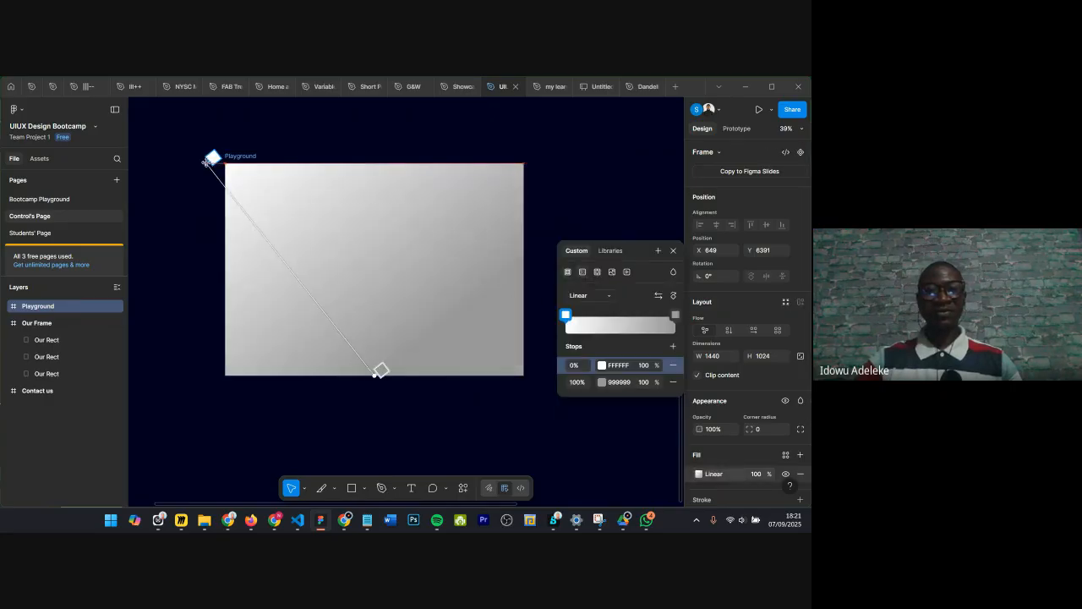
left_click_drag(373, 383, 317, 230)
left_click_drag(643, 314, 672, 314)
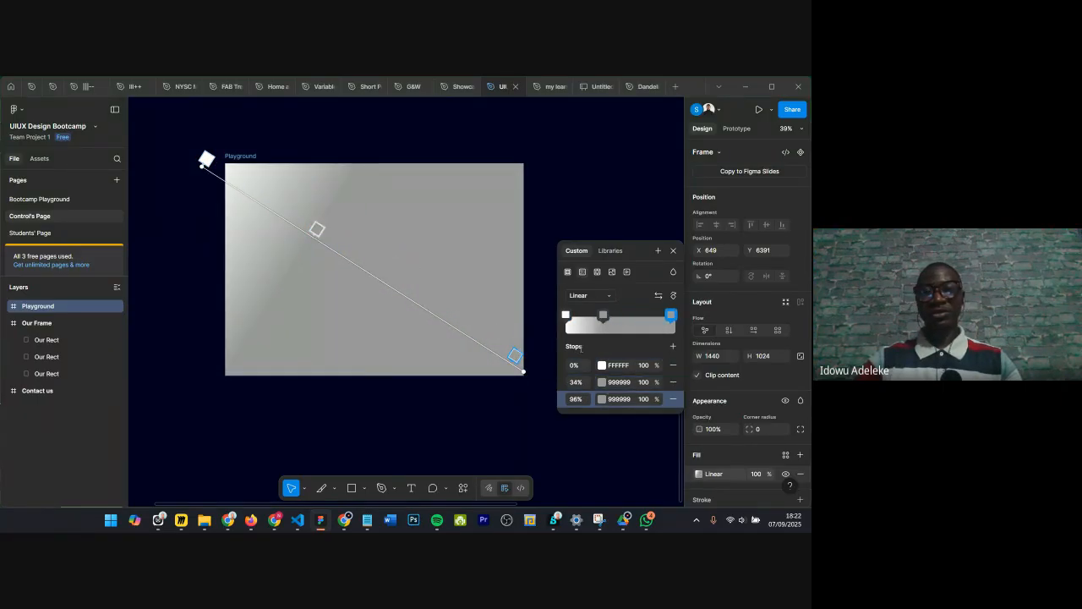
Step: Set the 34% gradient stop's colour to green 47A864
left_click(602, 382)
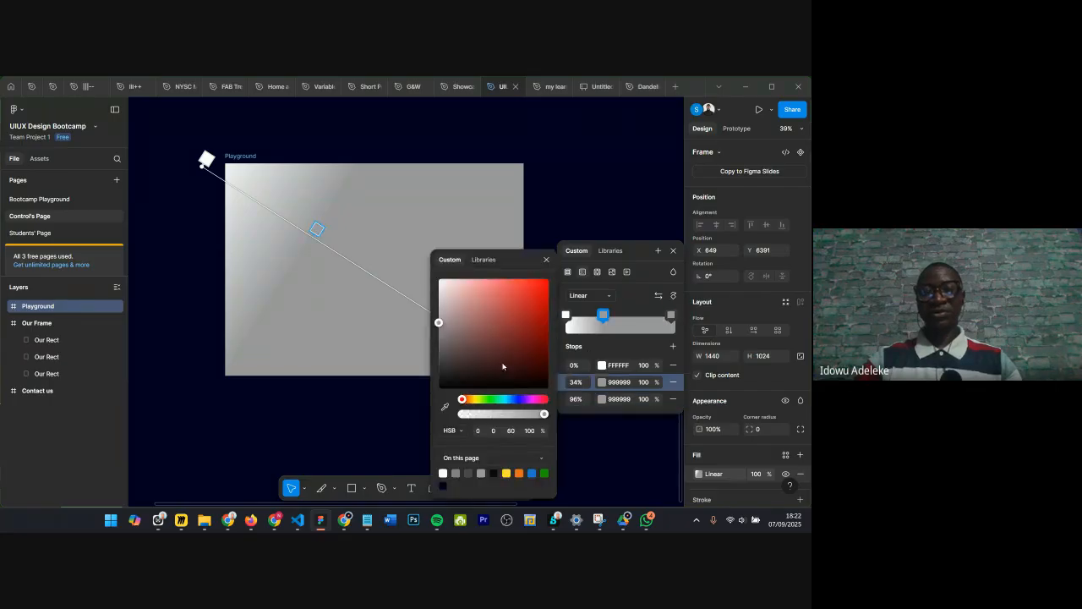
left_click(493, 399)
left_click_drag(503, 323, 503, 315)
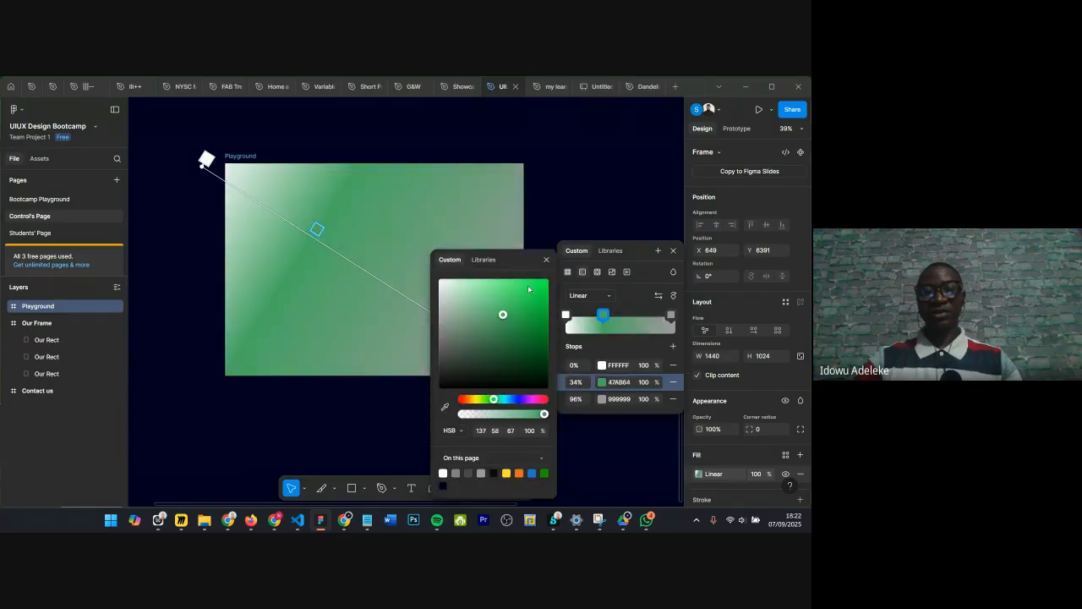
left_click(545, 260)
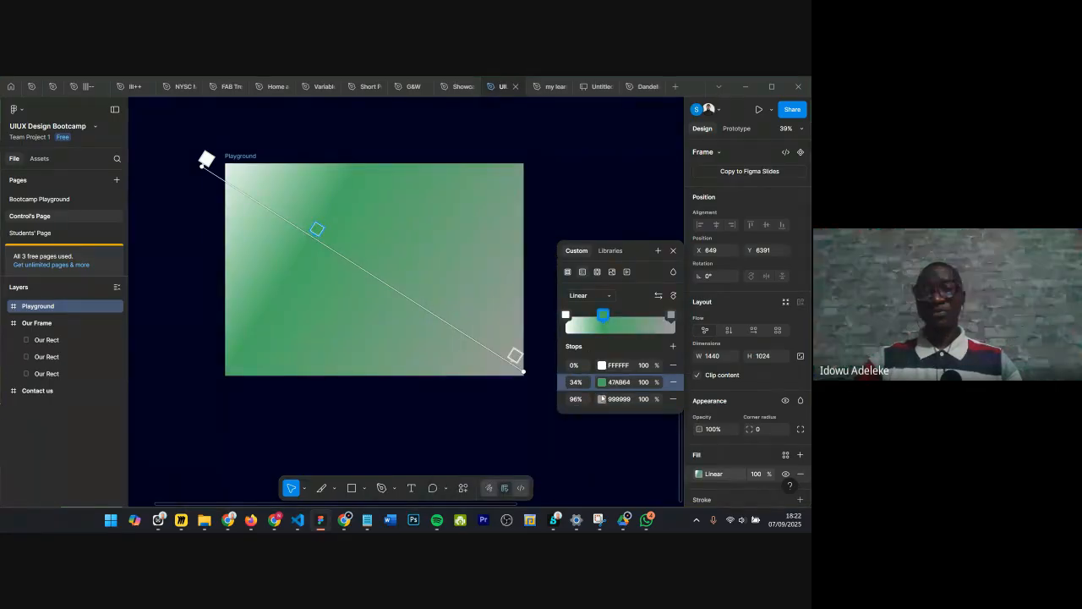
Step: Set the 96% gradient stop's colour to teal 04A688
left_click(602, 398)
left_click(532, 399)
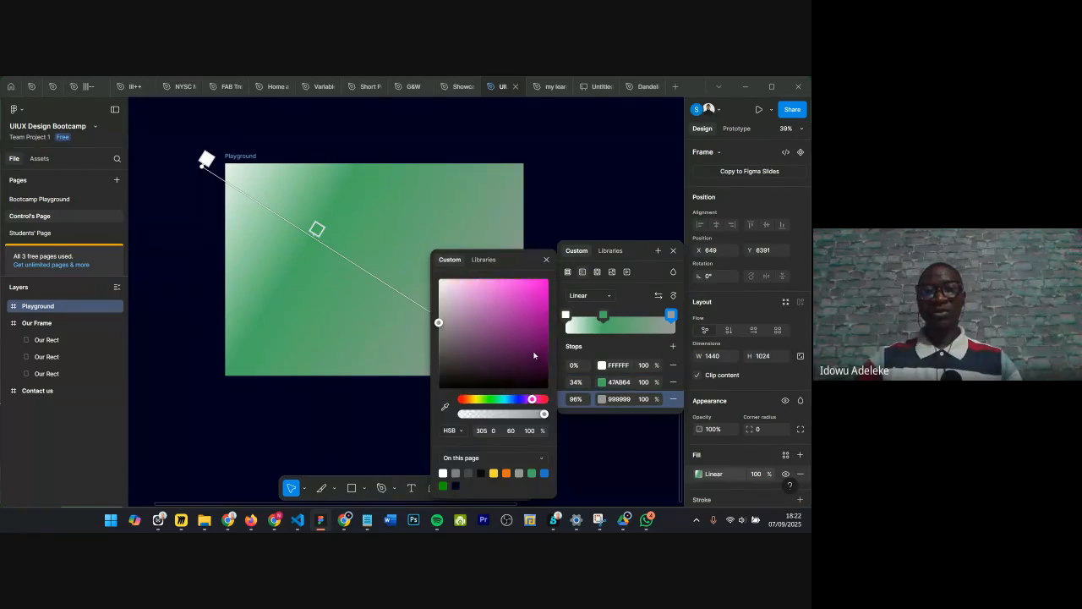
left_click(534, 347)
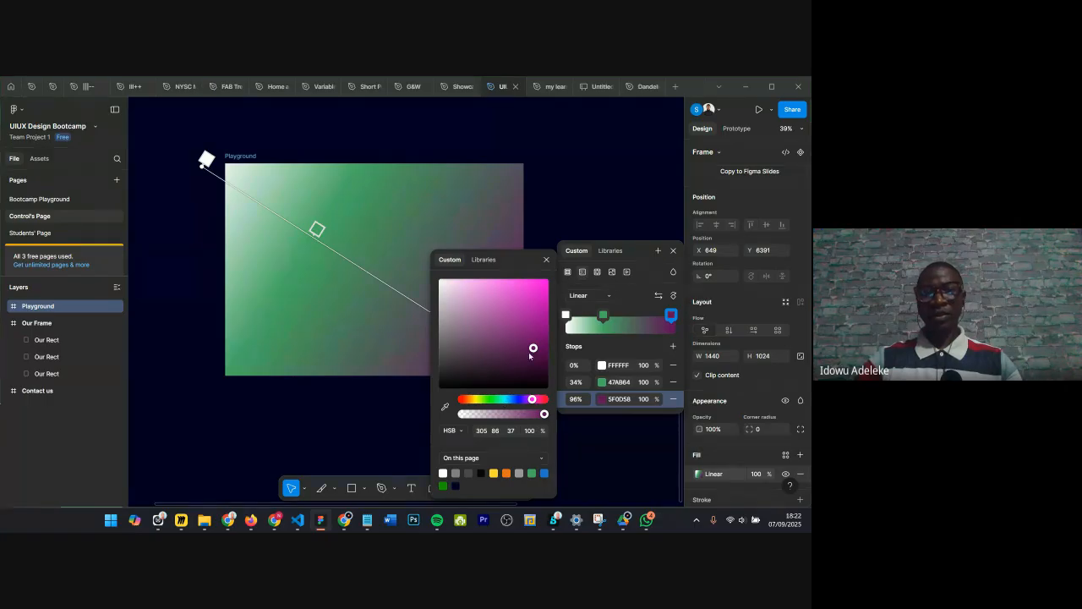
left_click(501, 399)
left_click(546, 316)
left_click(546, 259)
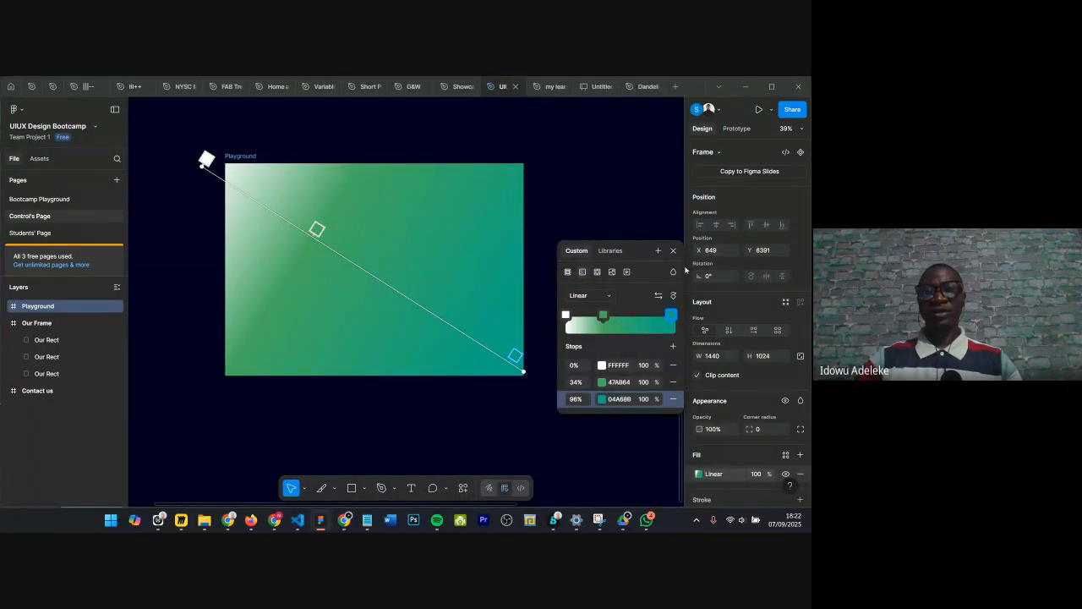
key("Escape")
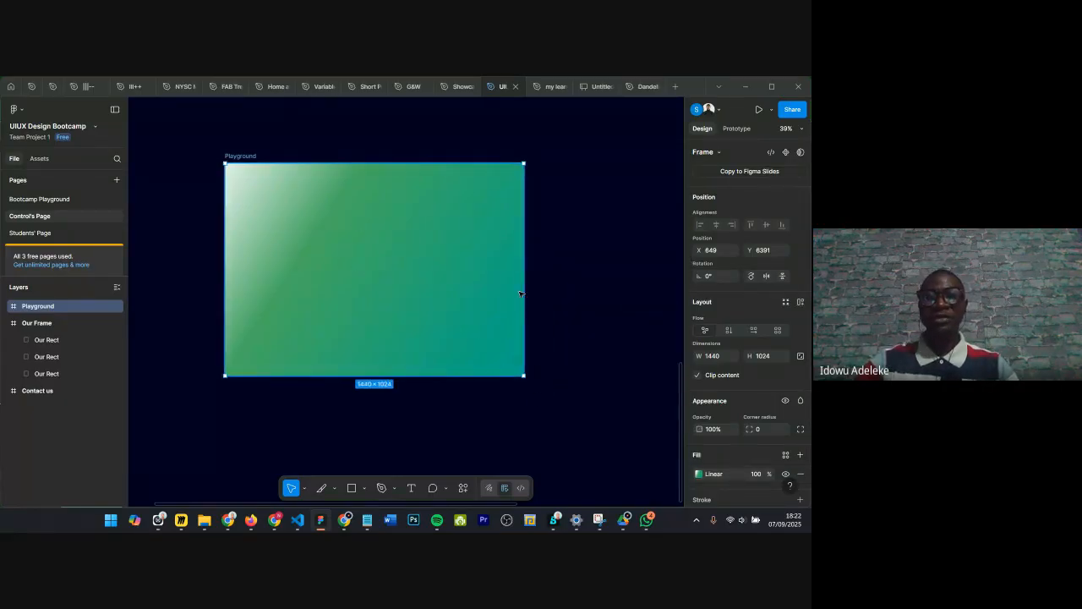
Step: Draw a slice about 494×800 over the gradient frame, add an export setting, then delete it
left_click(321, 488)
left_click(336, 489)
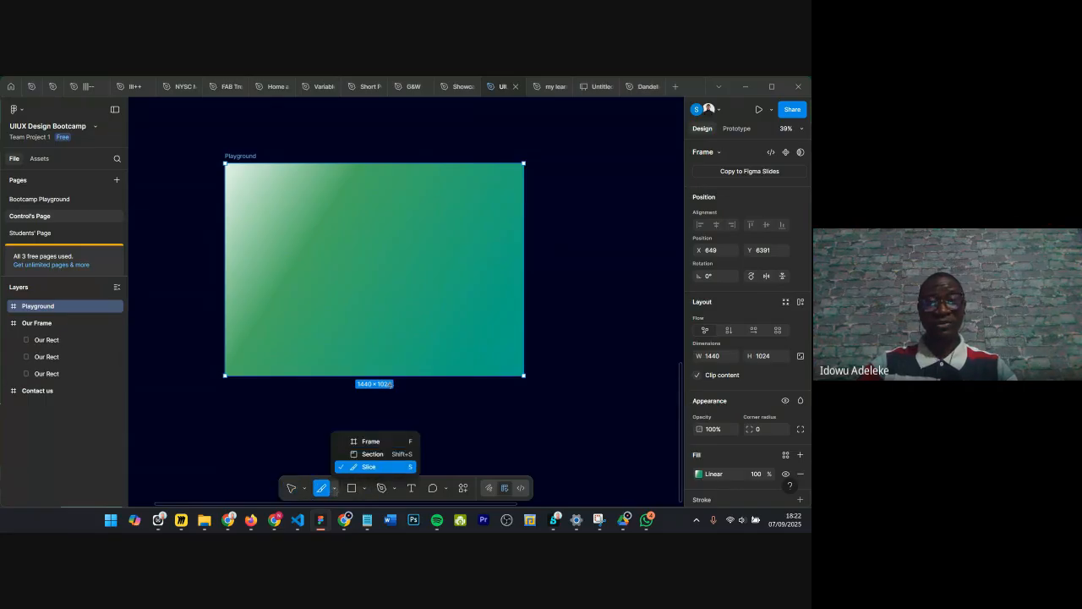
left_click(385, 470)
left_click_drag(409, 187, 509, 354)
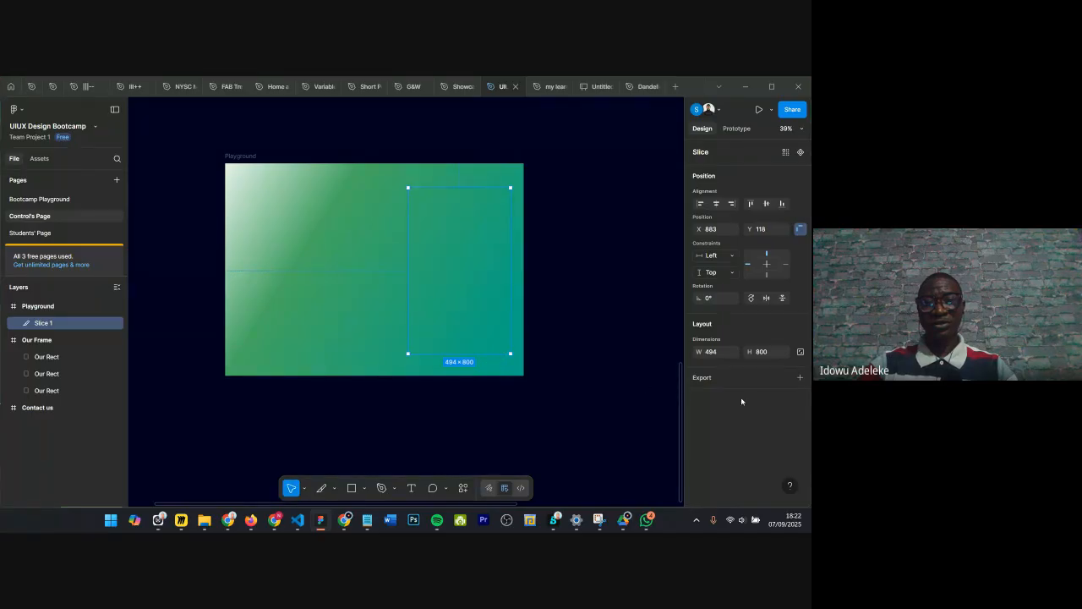
left_click(780, 378)
scroll(781, 457, "down", 2)
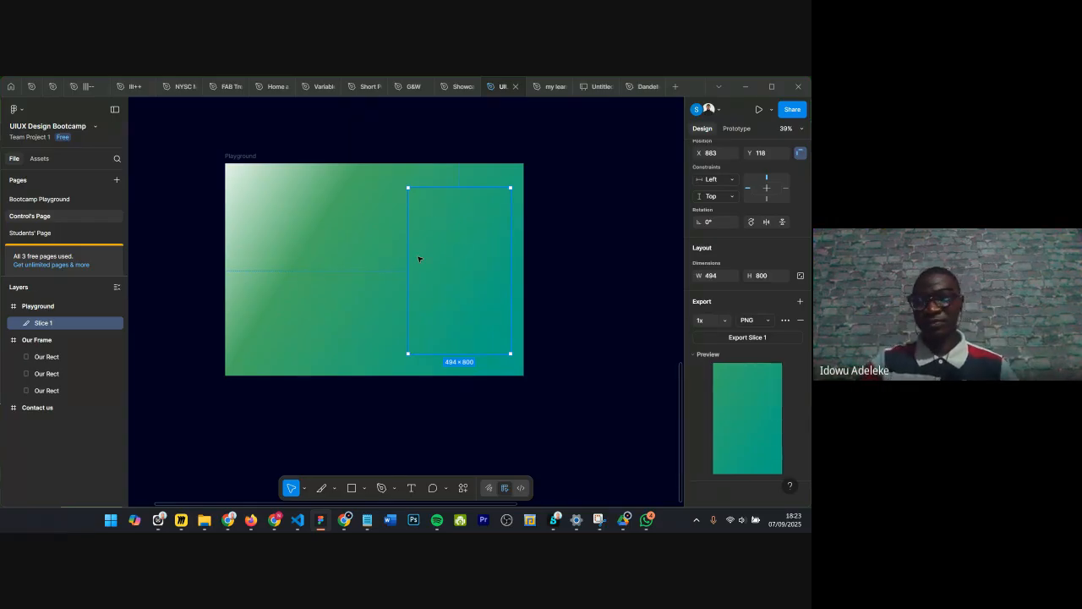
key("Delete")
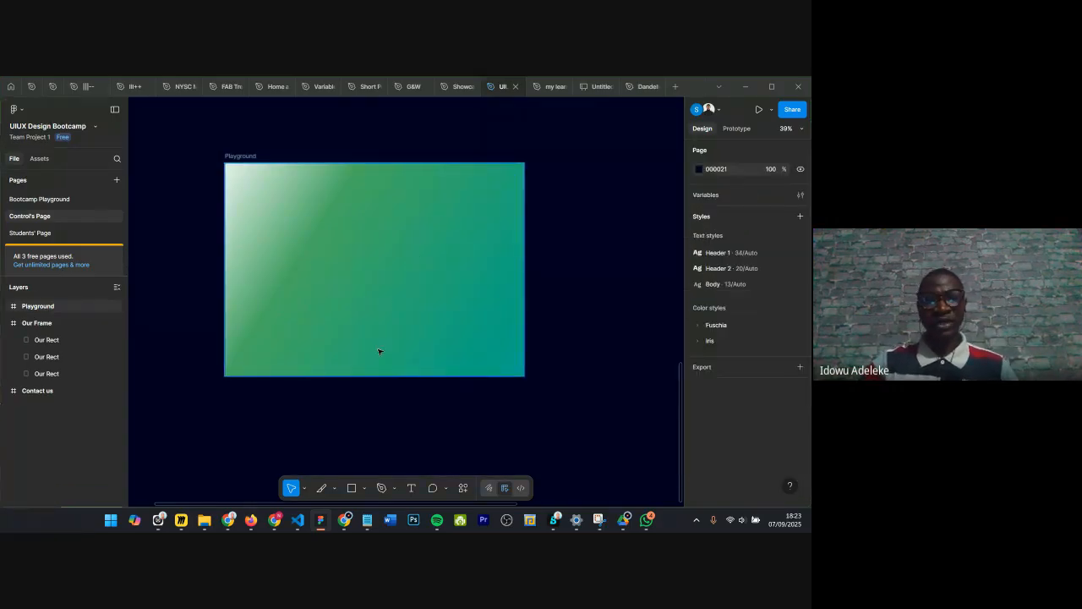
left_click(365, 494)
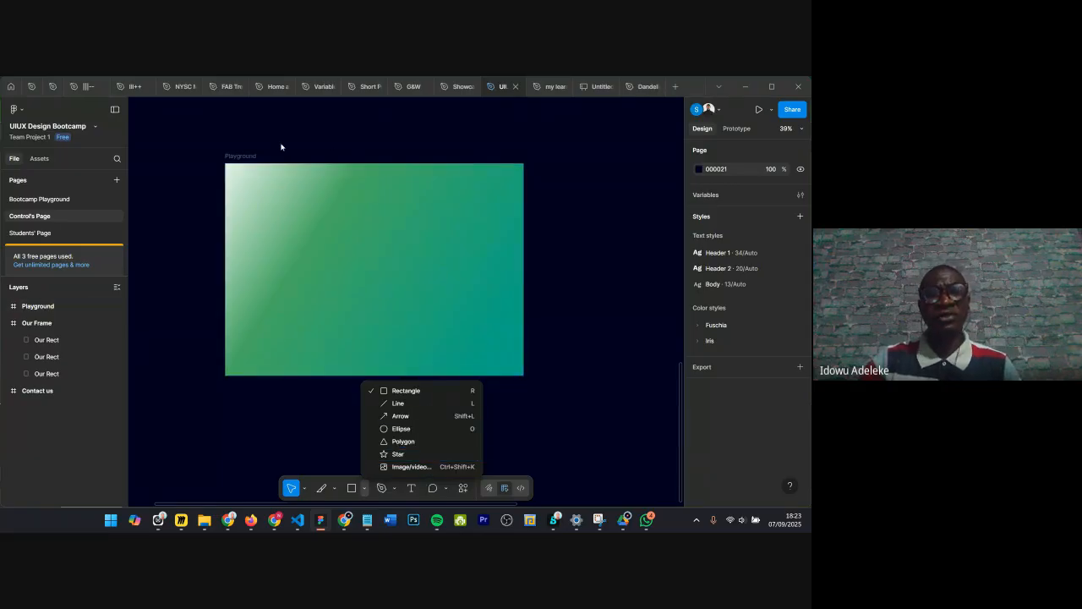
left_click(344, 250)
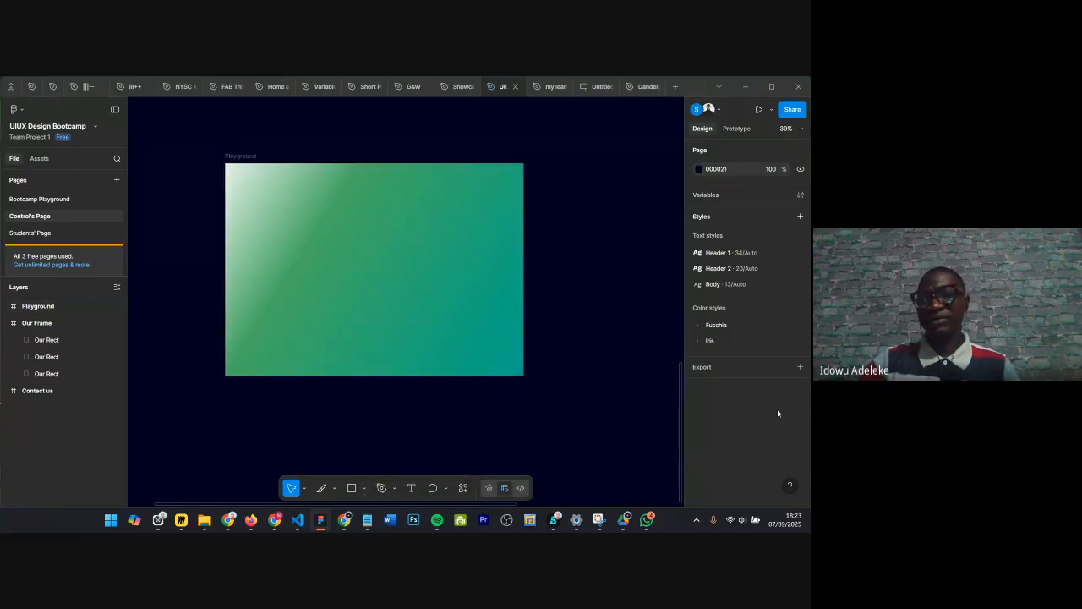
Step: Remove the Playground frame's gradient fill and add a plain white FFFFFF fill instead
left_click(229, 157)
scroll(761, 406, "down", 3)
left_click(800, 384)
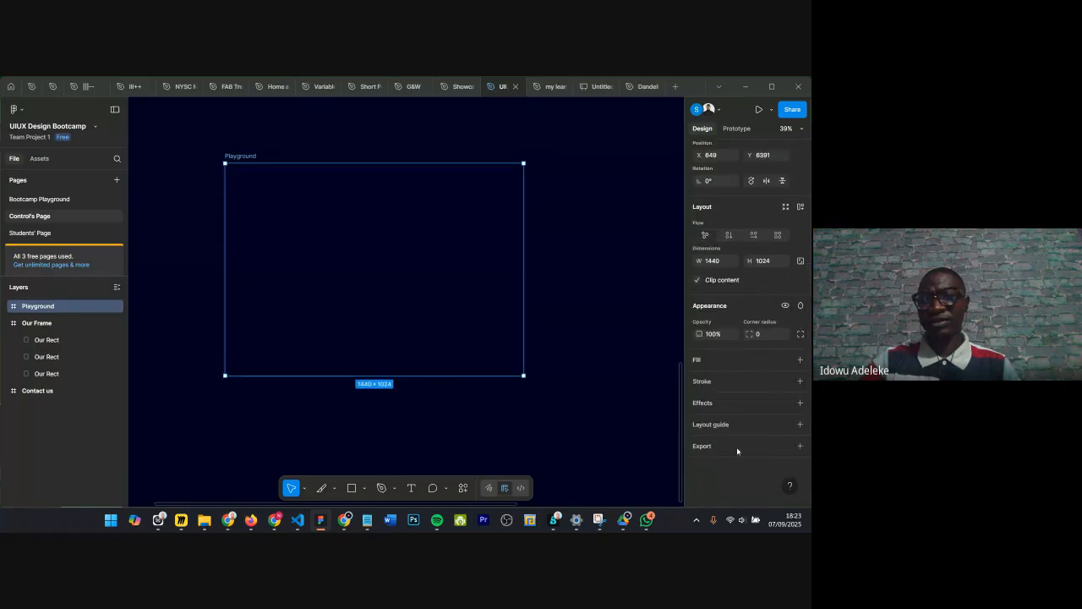
left_click(800, 360)
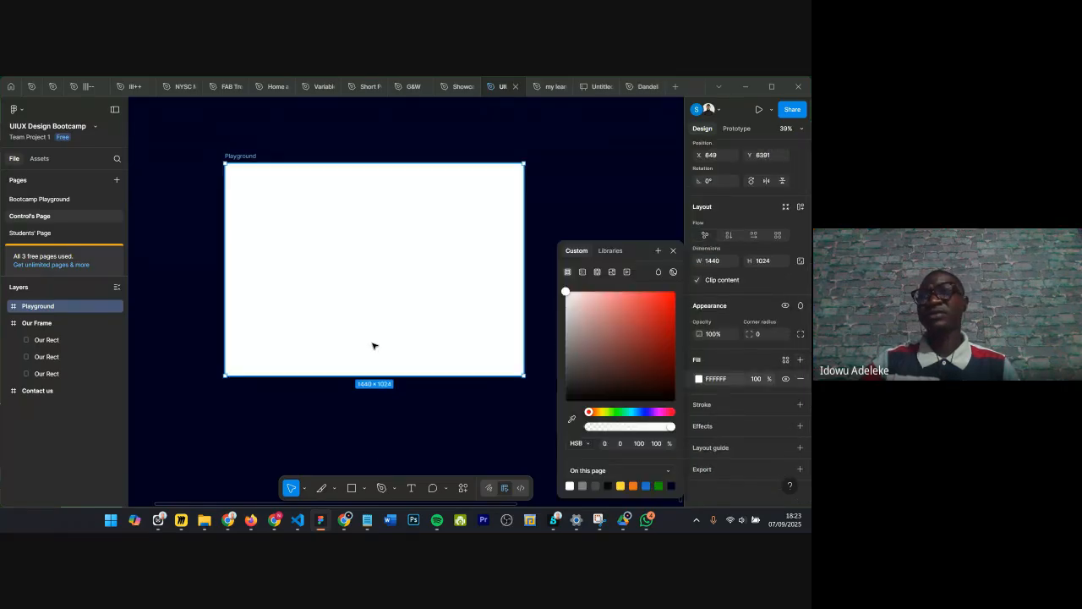
scroll(259, 160, "up", 5)
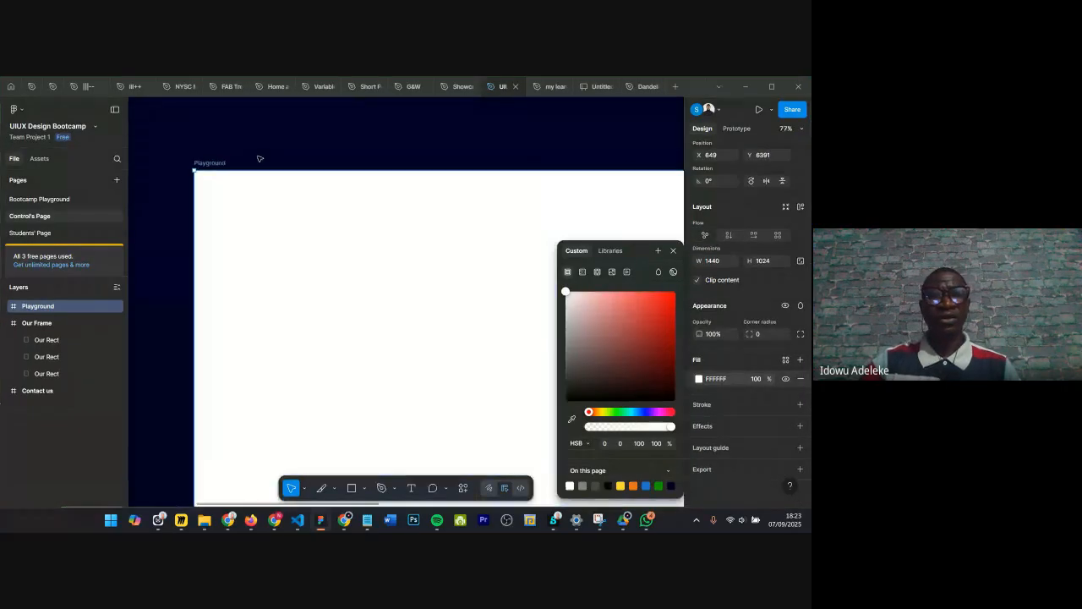
scroll(267, 151, "down", 3)
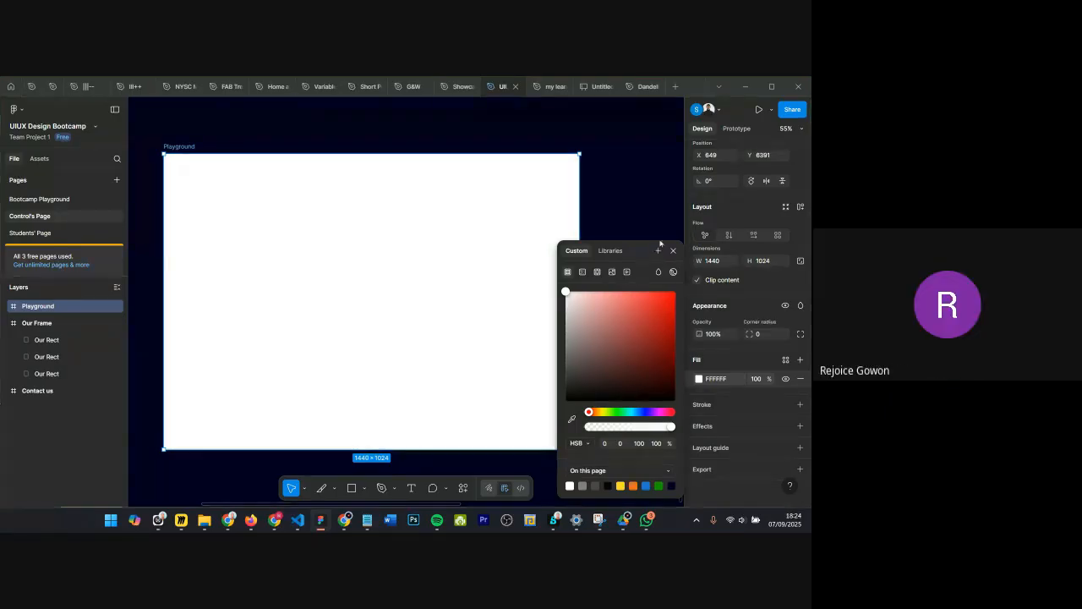
left_click(674, 251)
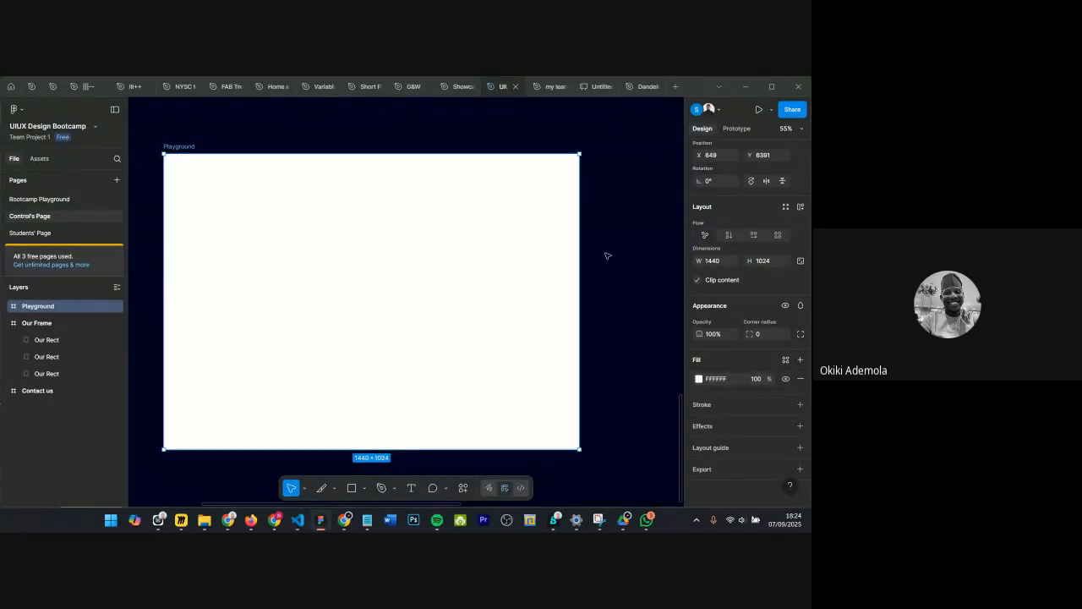
Step: Draw a wide rectangle across the upper part of the Playground frame
scroll(286, 158, "left", 1)
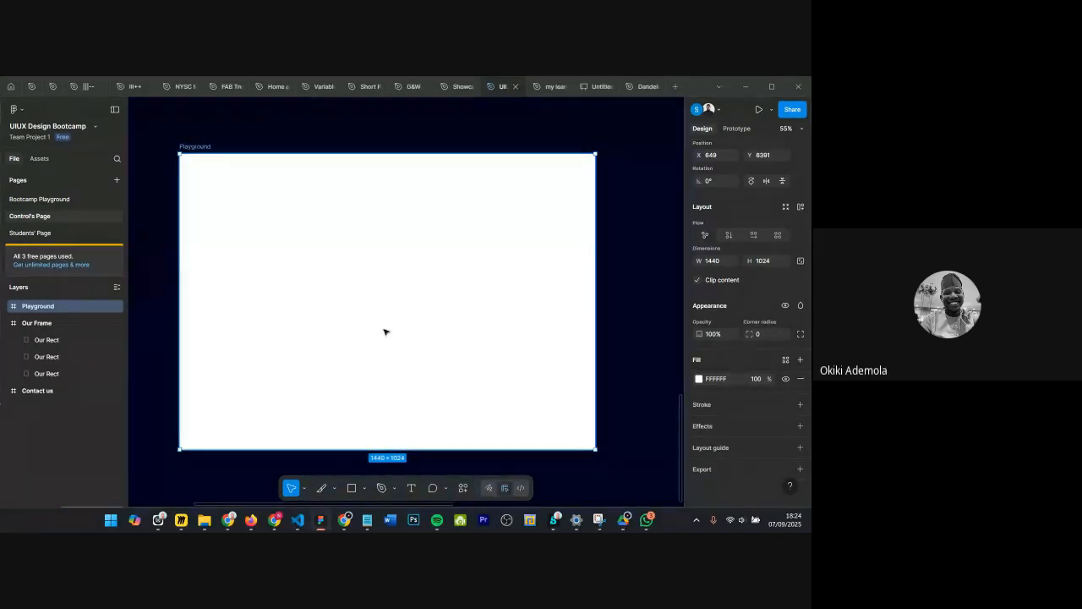
left_click(364, 488)
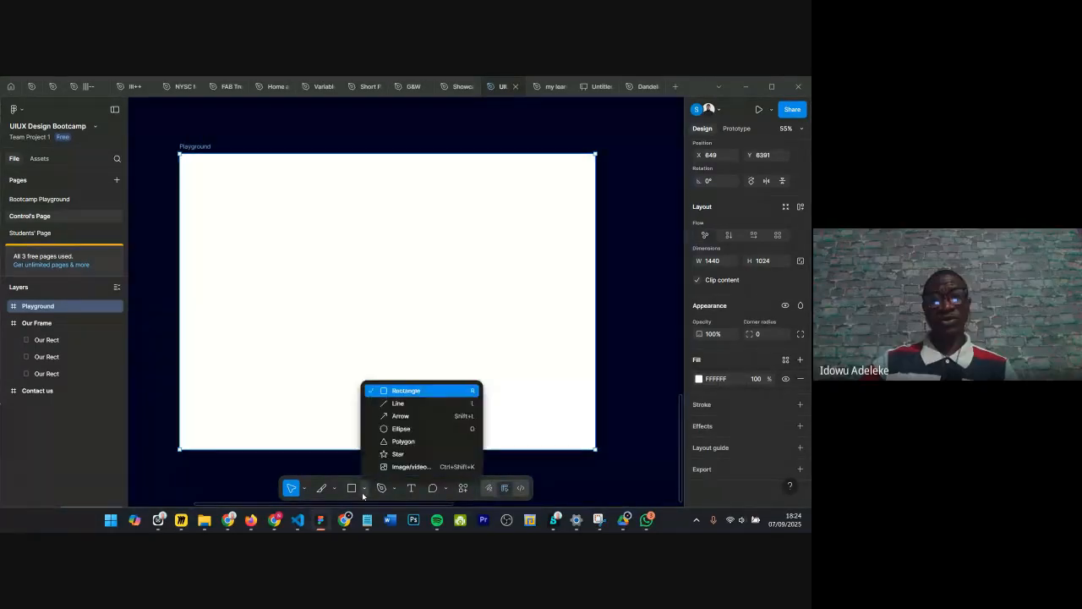
left_click(392, 395)
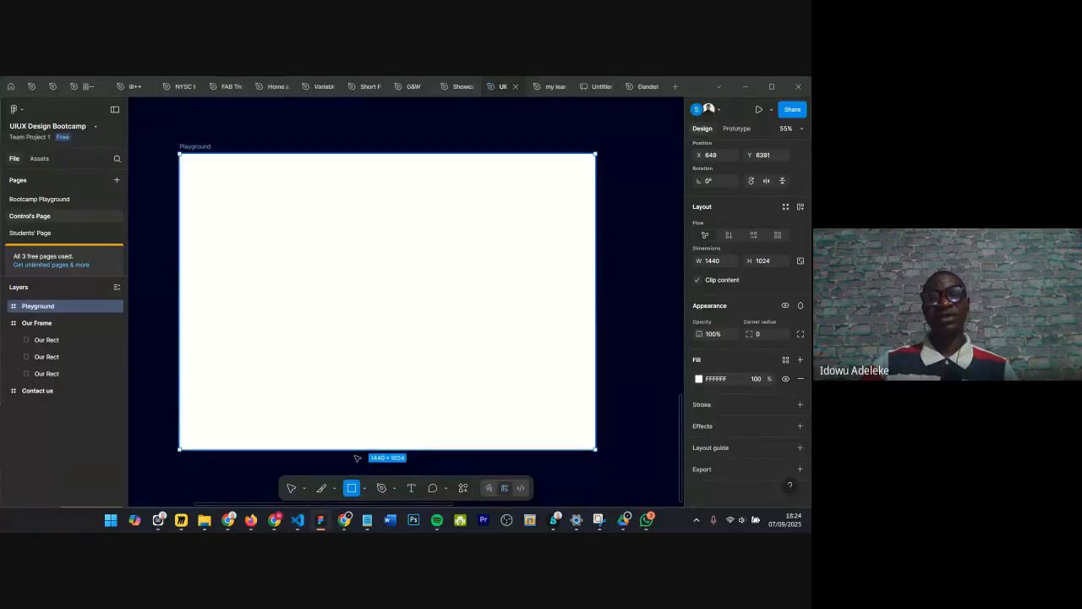
key("Return")
key("Delete")
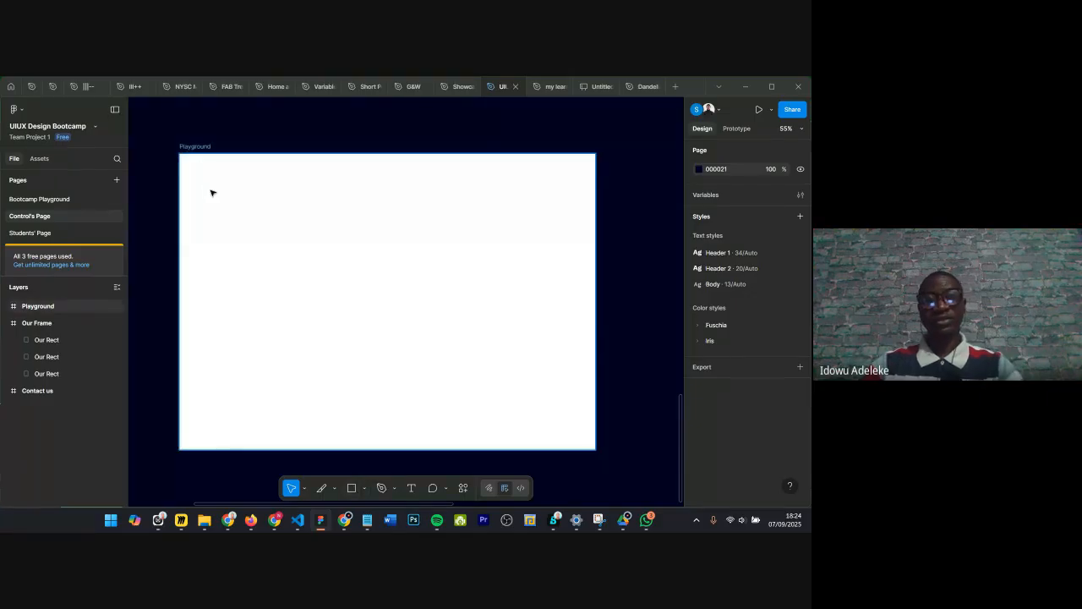
key("r")
mouse_move(205, 173)
left_mouse_down()
mouse_move(434, 259)
mouse_move(460, 310)
mouse_move(561, 380)
mouse_move(476, 268)
mouse_move(539, 293)
mouse_move(537, 302)
left_mouse_up()
left_click(372, 445)
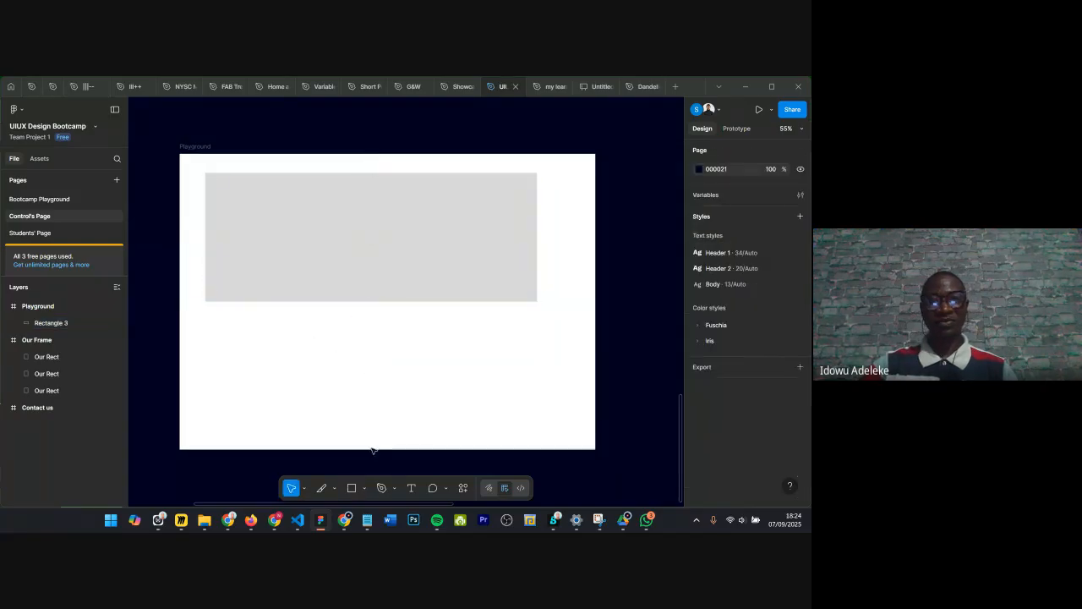
Step: Draw a square rectangle about 302×302 below the wide rectangle
left_click(363, 489)
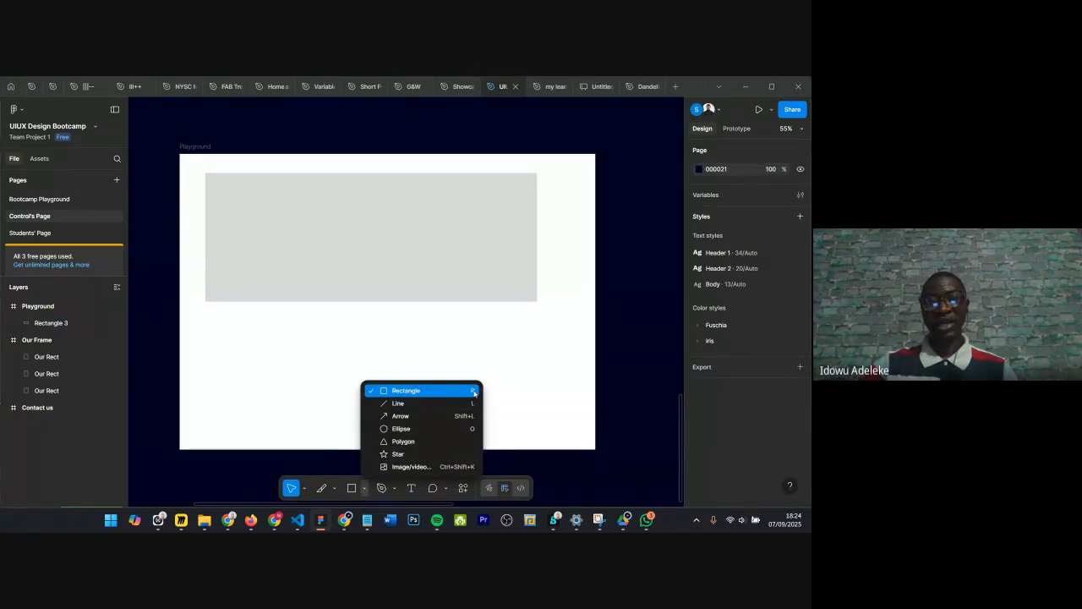
left_click(366, 488)
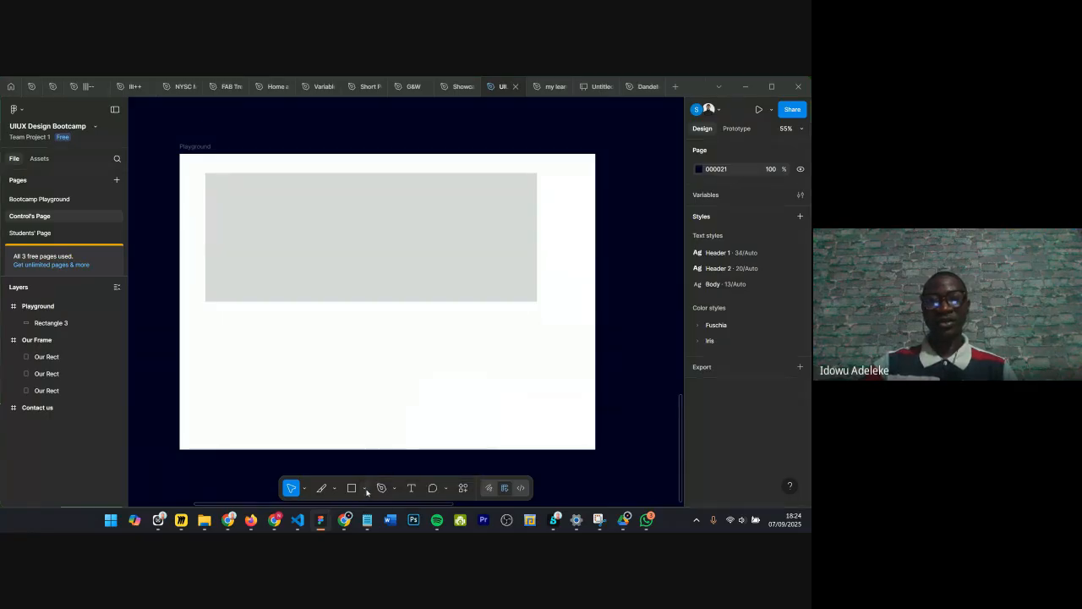
left_click(367, 488)
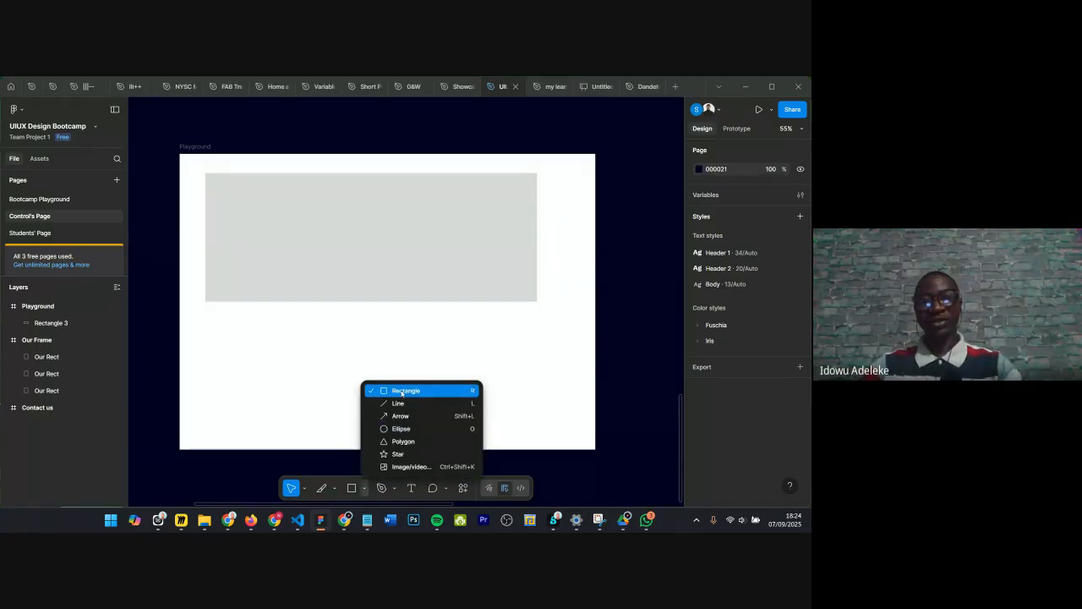
left_click(402, 392)
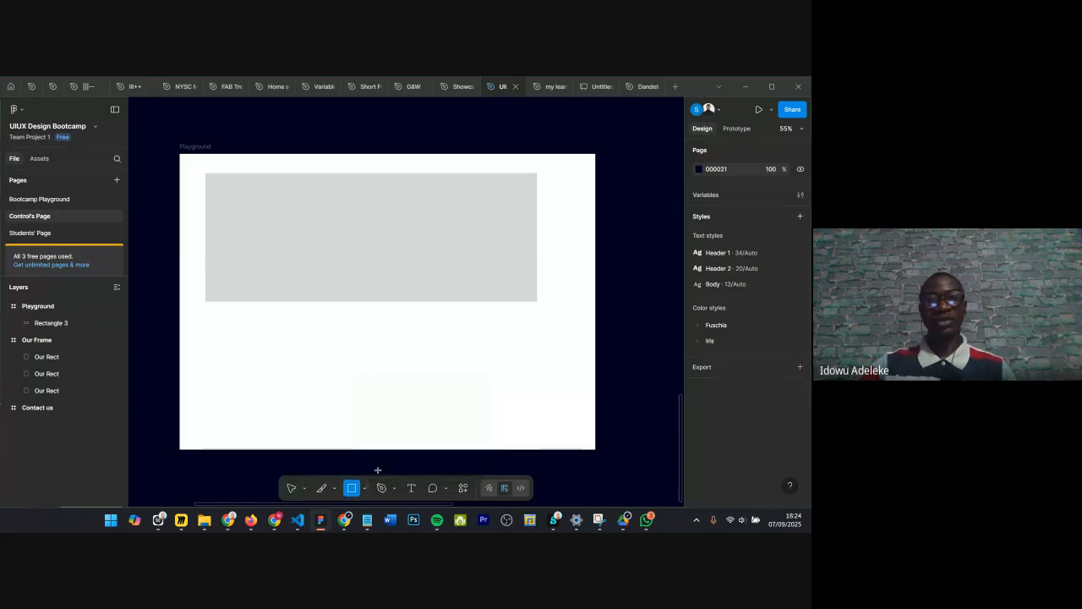
mouse_move(268, 314)
left_mouse_down()
mouse_move(401, 391)
mouse_move(494, 424)
mouse_move(473, 418)
mouse_move(413, 346)
mouse_move(350, 314)
mouse_move(375, 319)
mouse_move(354, 319)
mouse_move(411, 356)
mouse_move(346, 326)
left_mouse_up()
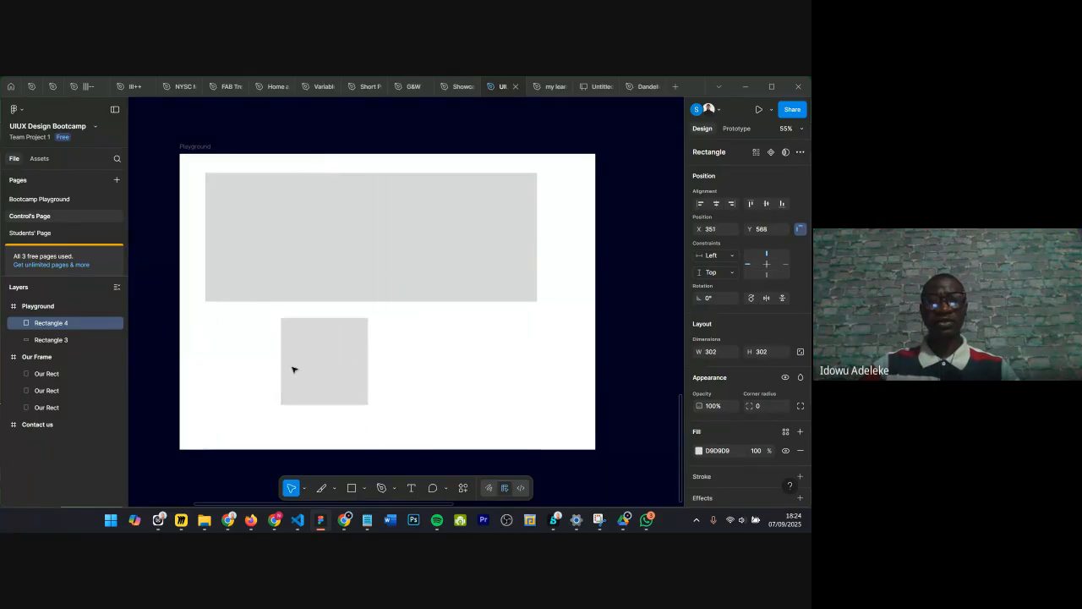
Step: Set the square's fill colour to 5F7F7C
left_click(700, 451)
left_click_drag(674, 342, 593, 333)
left_click_drag(603, 401, 630, 400)
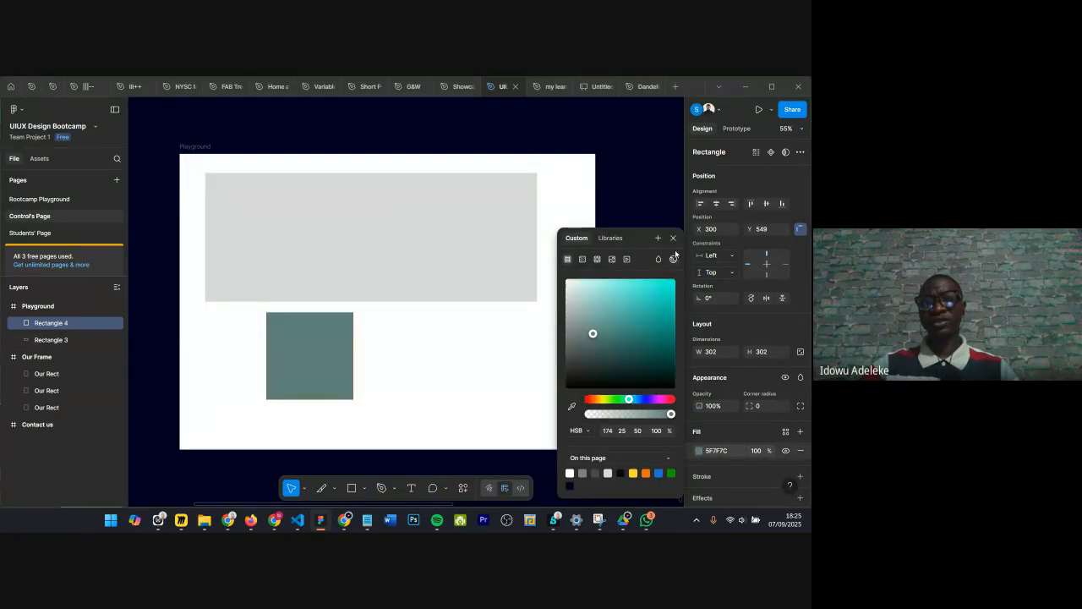
Step: Reshape the square by moving its top-right vertex in vector edit mode, then delete the square
left_click(673, 237)
scroll(306, 380, "up", 2)
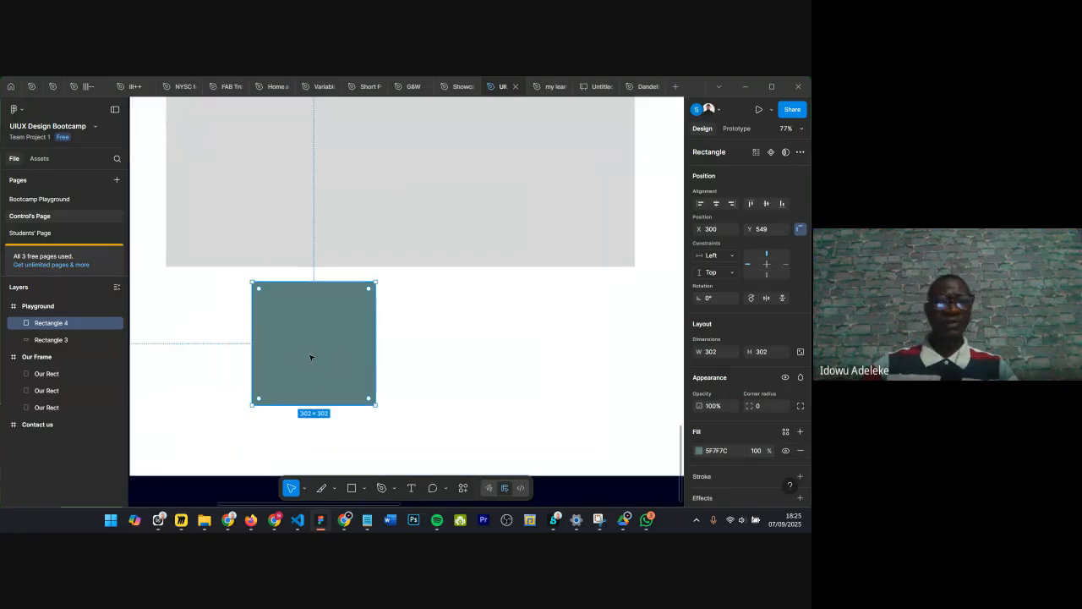
double_click(310, 358)
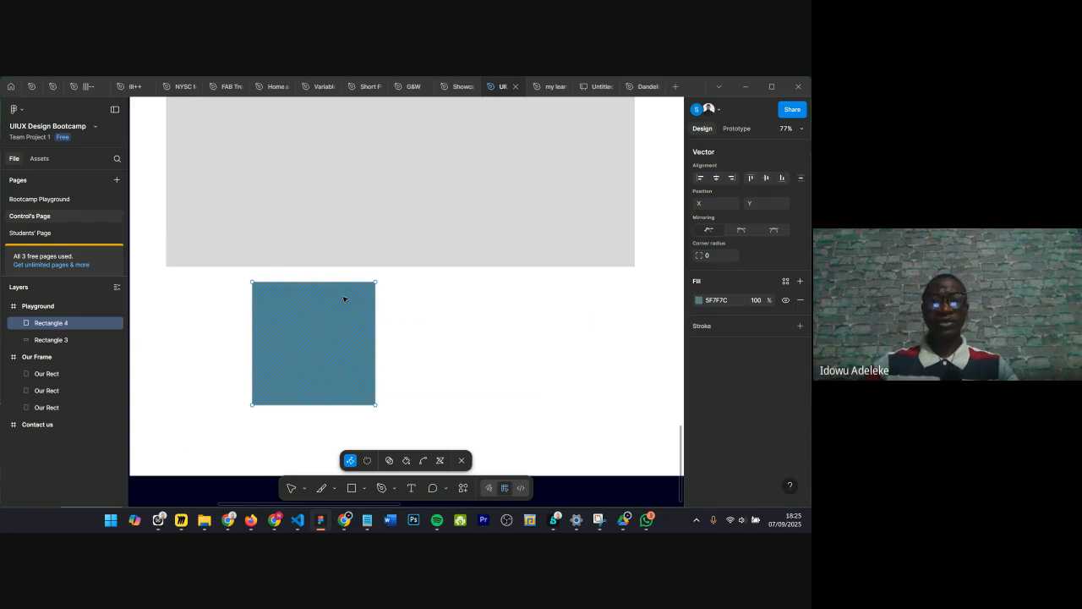
left_click_drag(376, 283, 455, 292)
left_click_drag(556, 376, 388, 292)
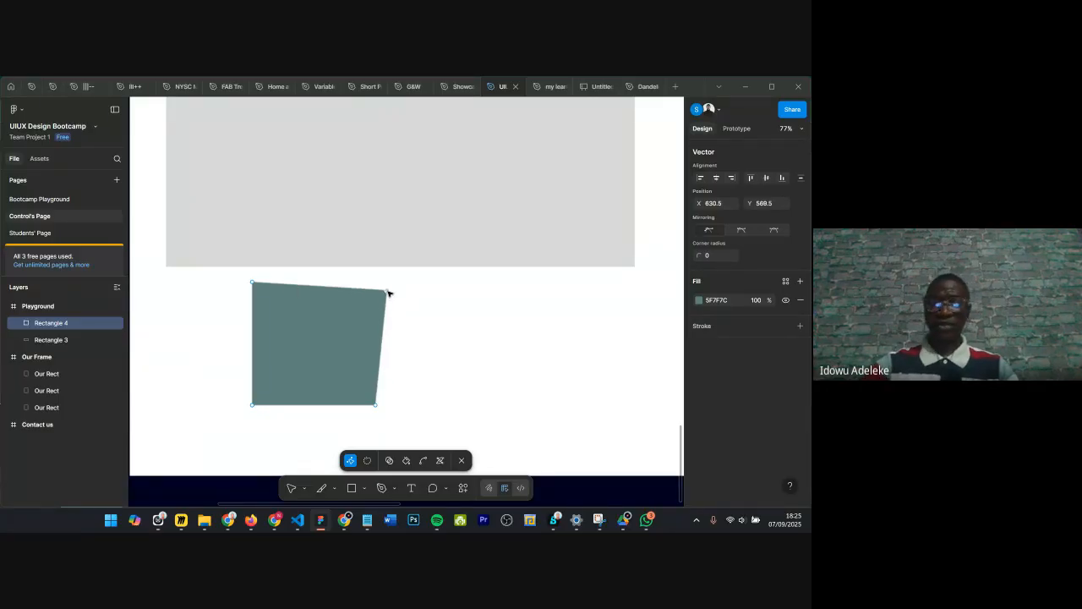
key("Escape")
key("Delete")
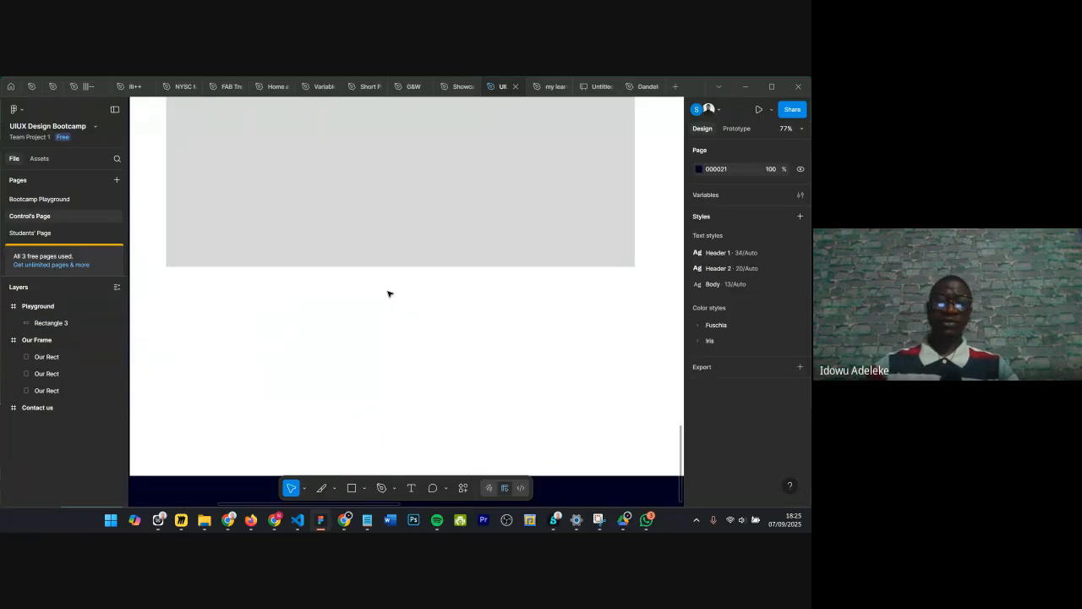
Step: Enlarge the wide rectangle to about 1149×616 and shift it slightly down and right inside the Playground frame
key("shift+1")
left_click(422, 260)
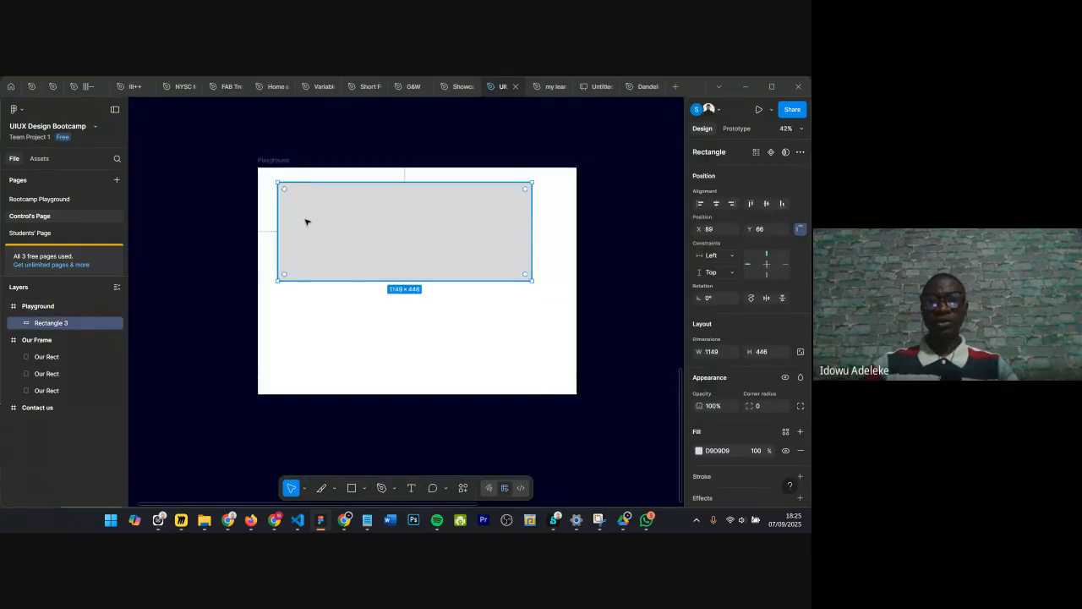
scroll(308, 223, "up", 1, "ctrl")
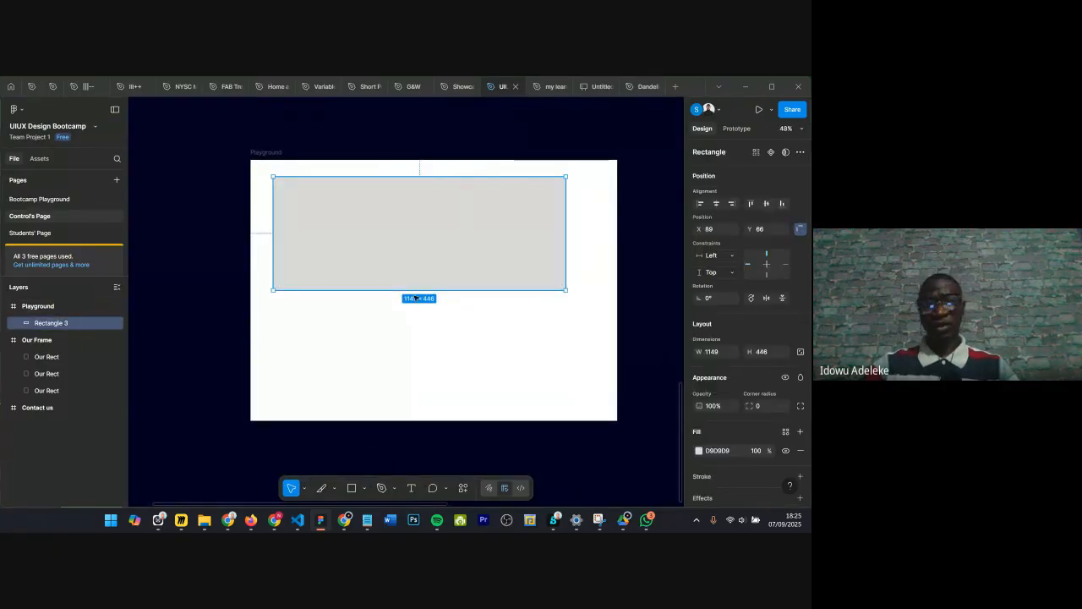
left_click_drag(399, 262, 383, 360)
mouse_move(396, 307)
left_mouse_down()
mouse_move(398, 288)
mouse_move(410, 291)
left_mouse_up()
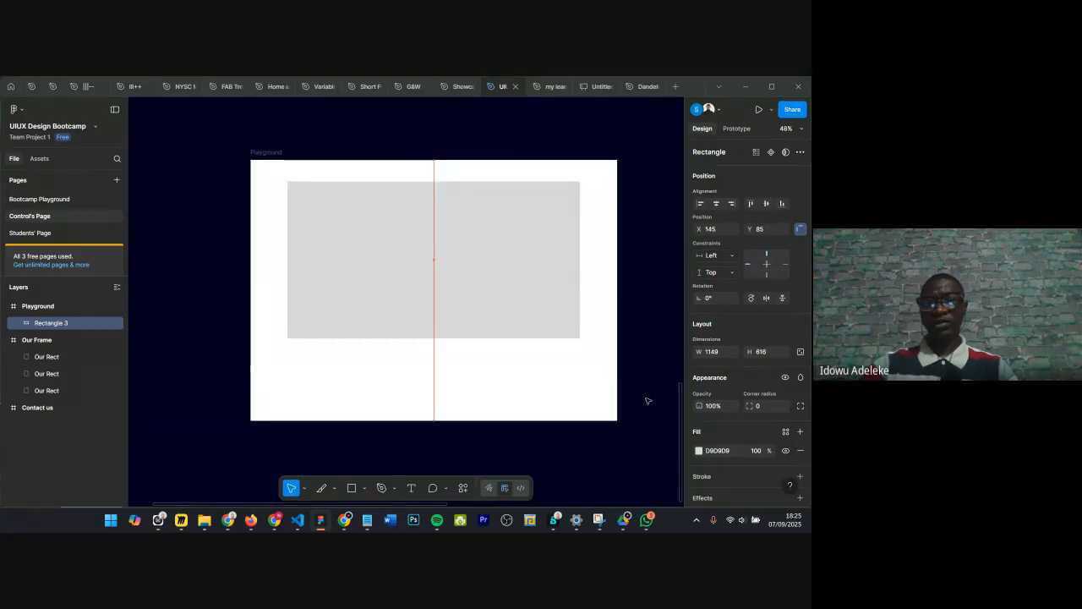
Step: Change the wide rectangle's fill colour to green 13C67F using the colour picker
left_click(698, 450)
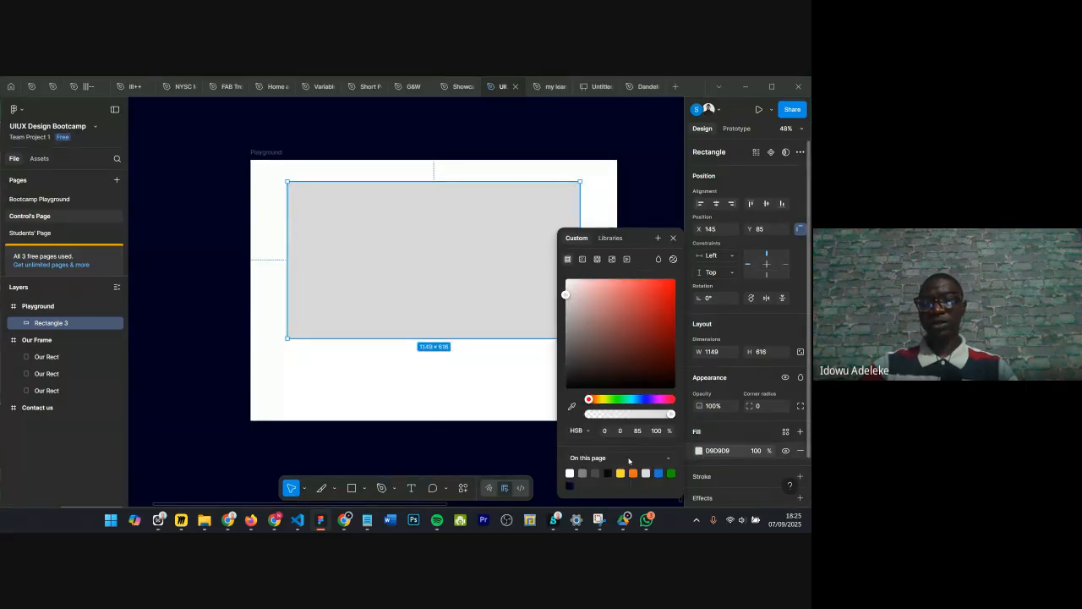
left_click(626, 399)
left_click_drag(649, 327, 665, 302)
key("Escape")
scroll(365, 150, "up", 5)
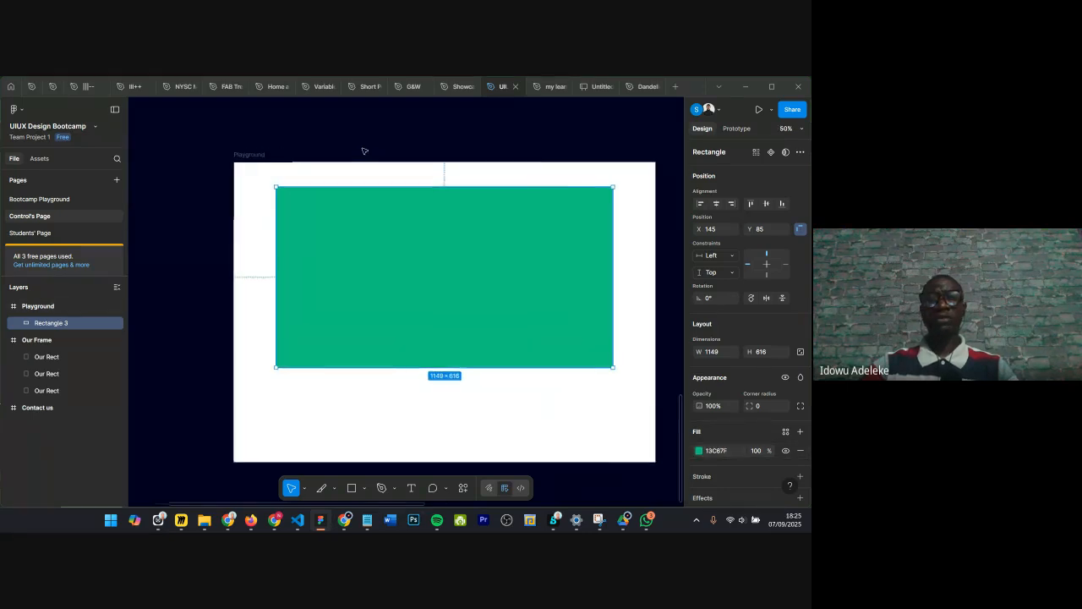
Step: Set the rectangle's dimensions to width 1000 and height 800
scroll(367, 150, "right", 1)
scroll(367, 150, "down", 1)
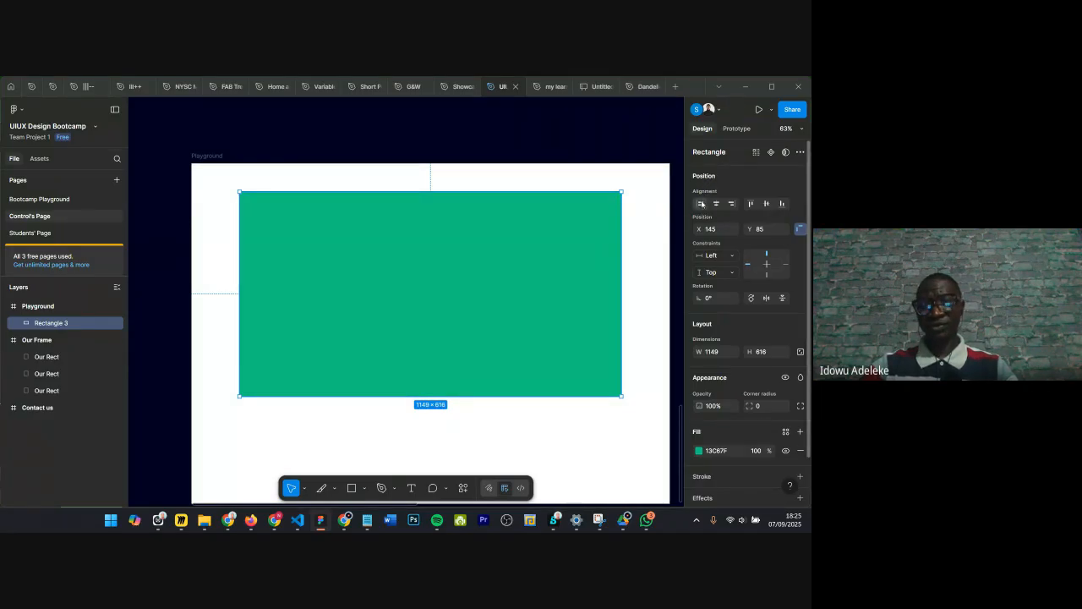
scroll(235, 209, "down", 1)
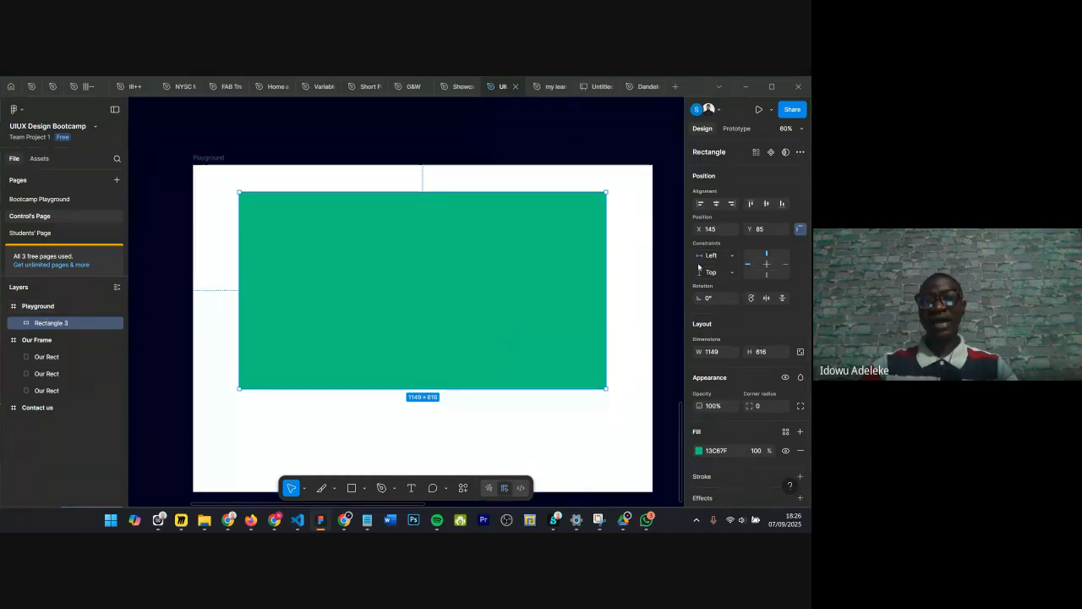
left_click(714, 351)
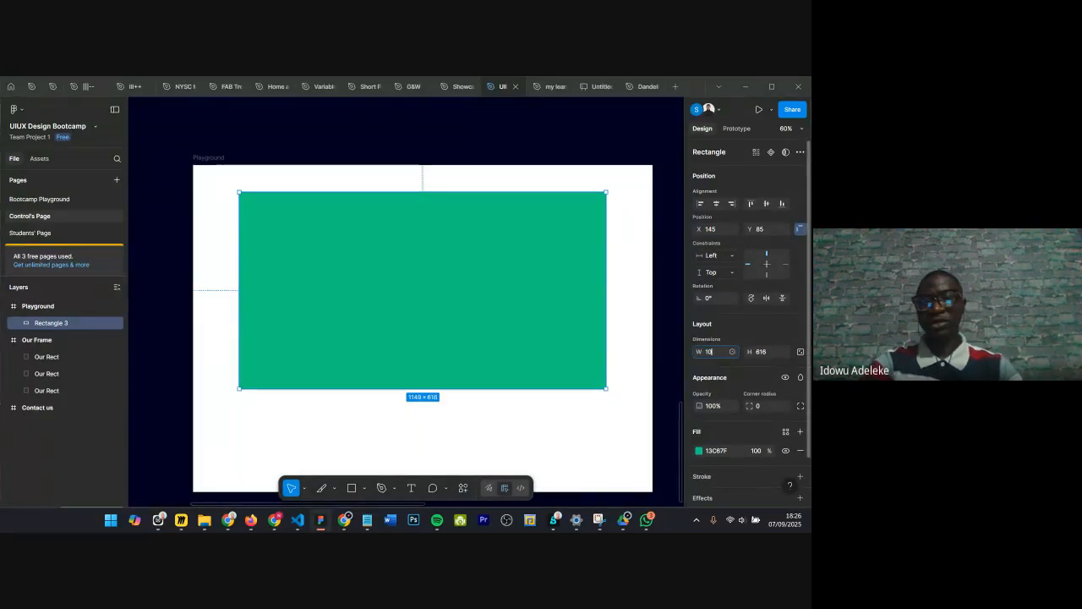
key("Return")
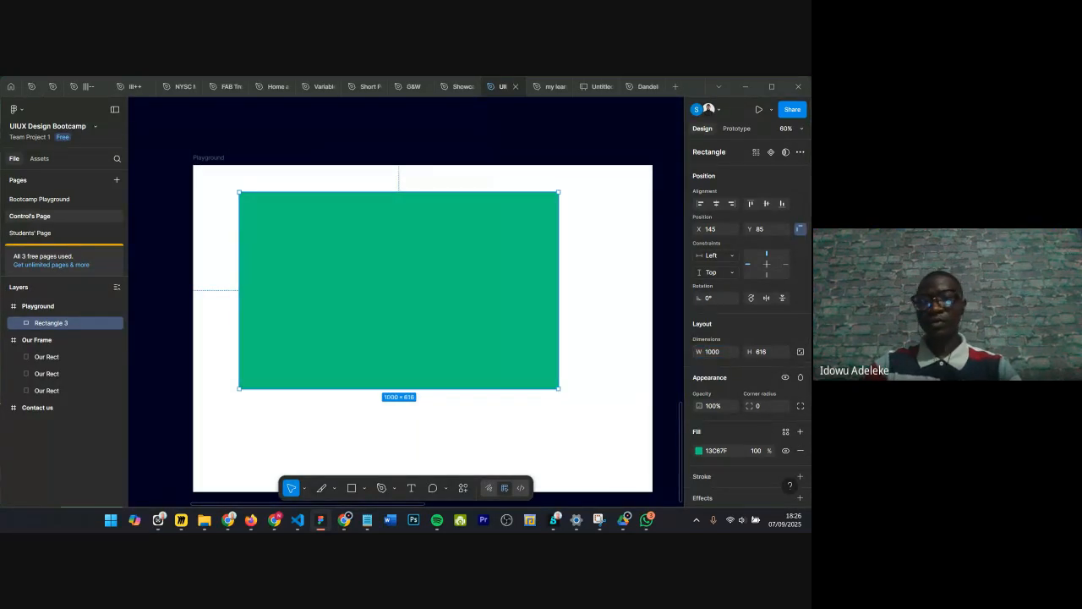
left_click(759, 352)
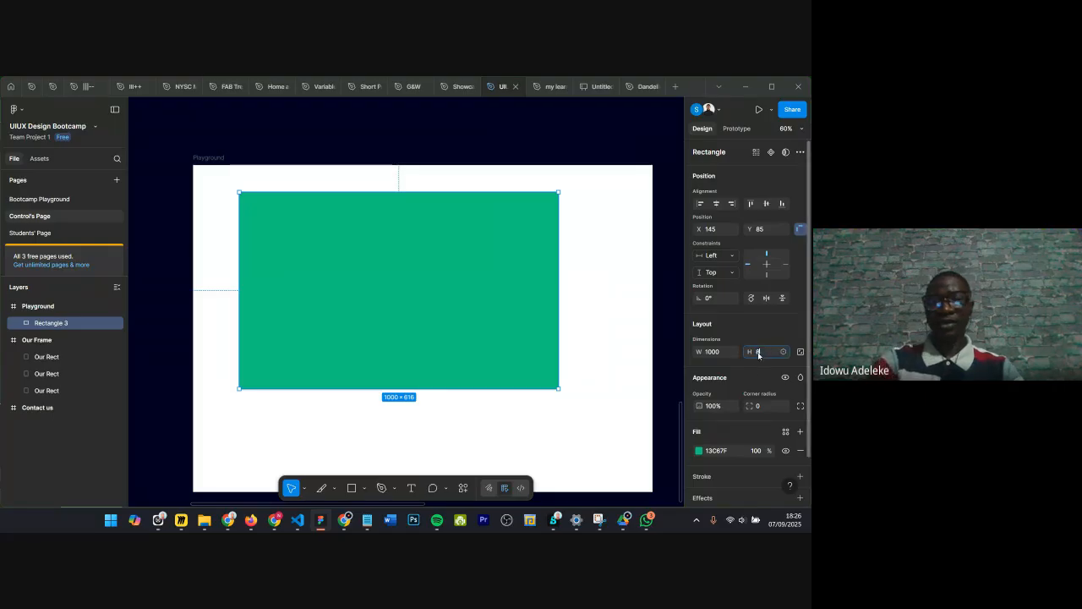
type("800")
key("Return")
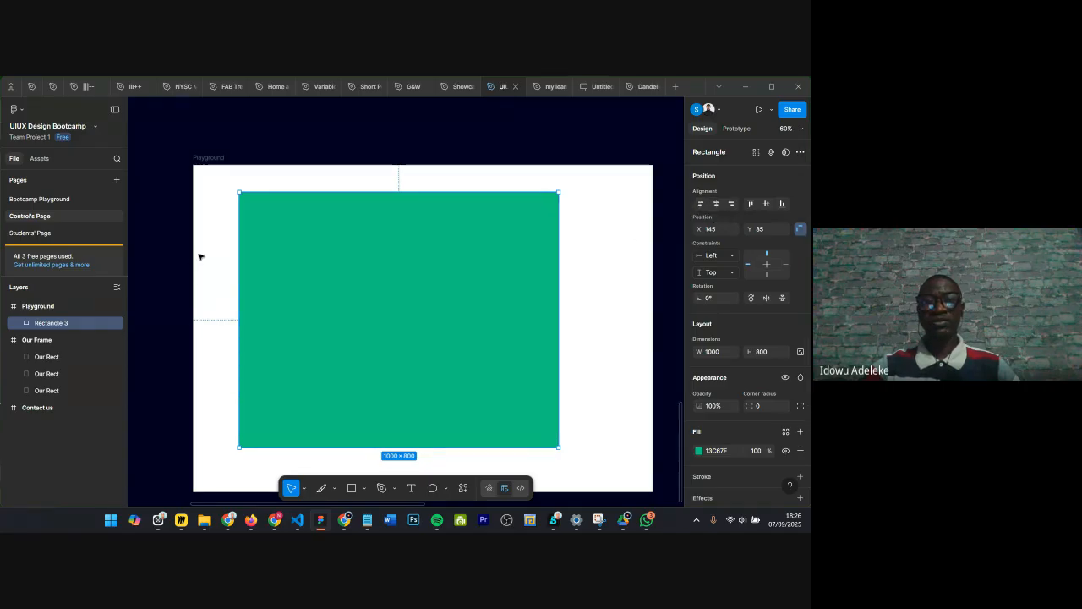
Step: Align the rectangle to the frame's left edge, then to its right edge
left_click(701, 203)
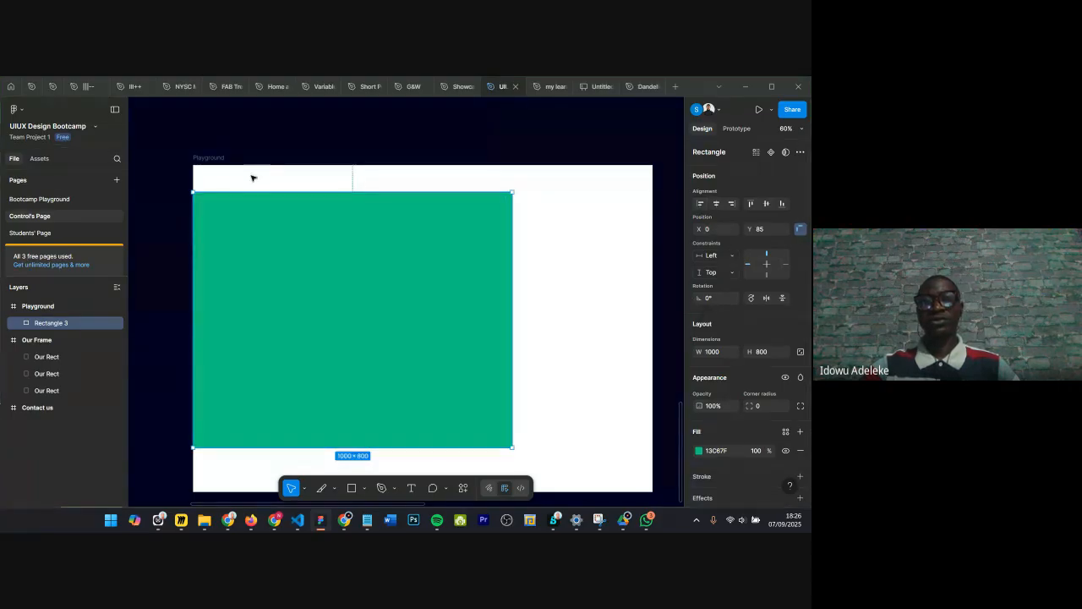
left_click(734, 204)
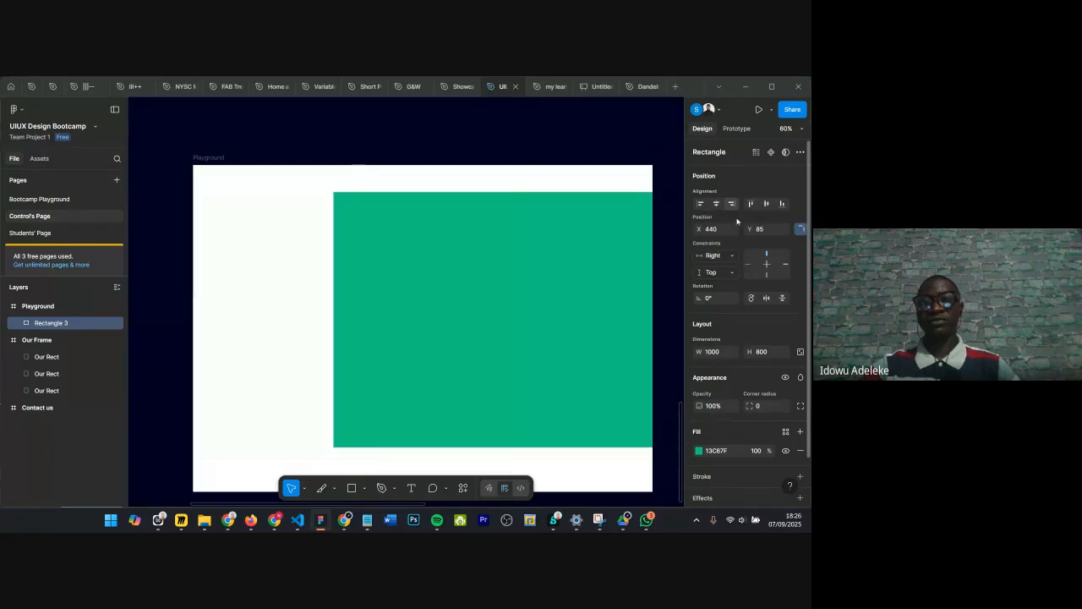
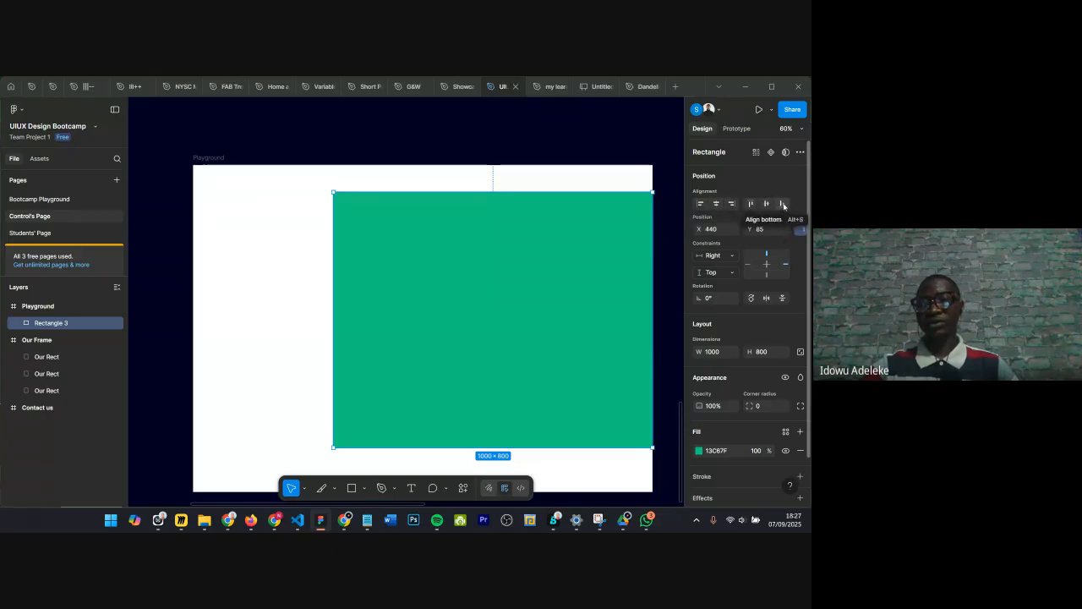
Step: Try the rectangle's bottom, left, right, top and bottom alignment options within the Playground frame
left_click(784, 205)
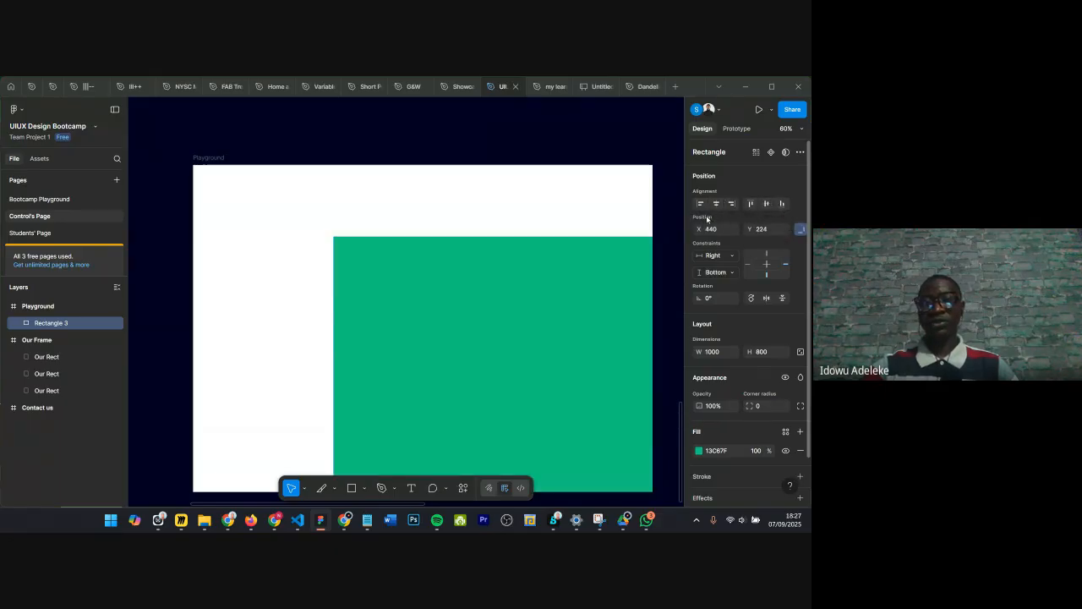
left_click(701, 204)
left_click(731, 204)
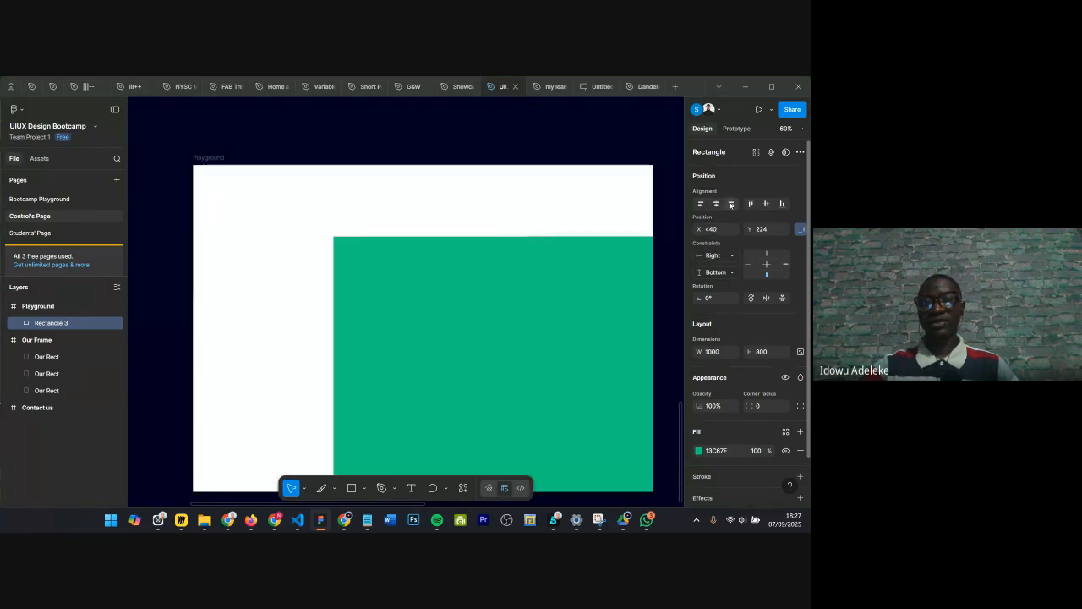
left_click(750, 204)
left_click(784, 204)
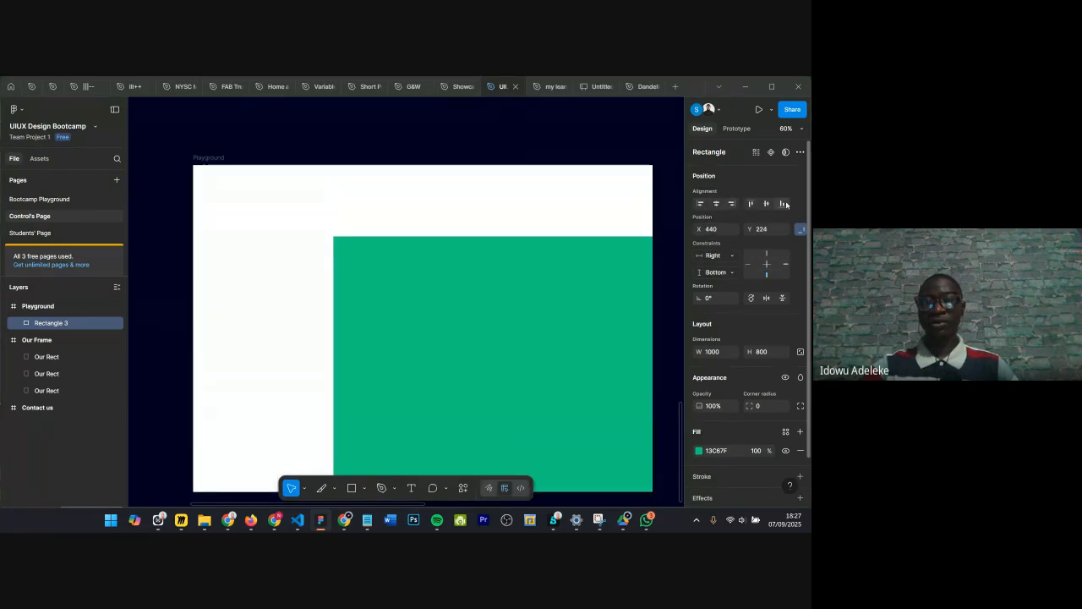
scroll(405, 239, "down", 2)
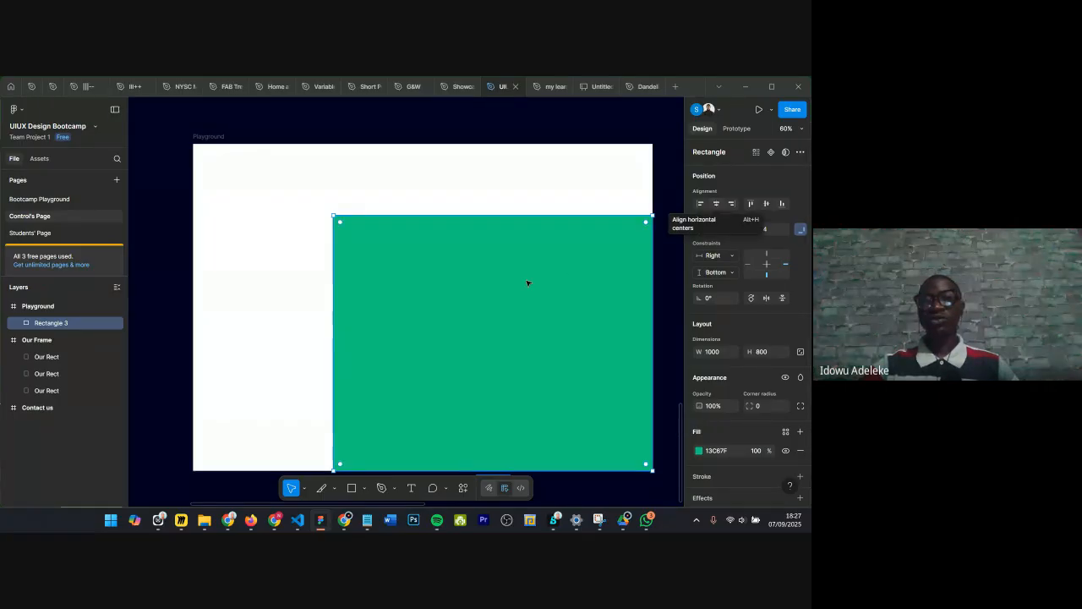
left_click_drag(544, 293, 492, 294)
key("ctrl+z")
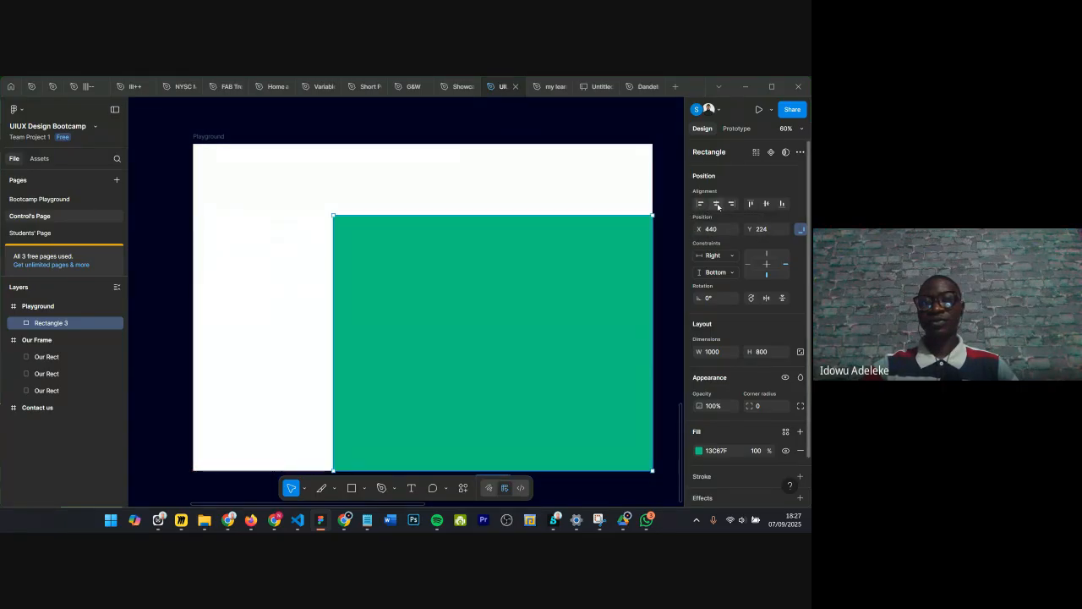
Step: Centre the rectangle horizontally and vertically in the frame
left_click(716, 203)
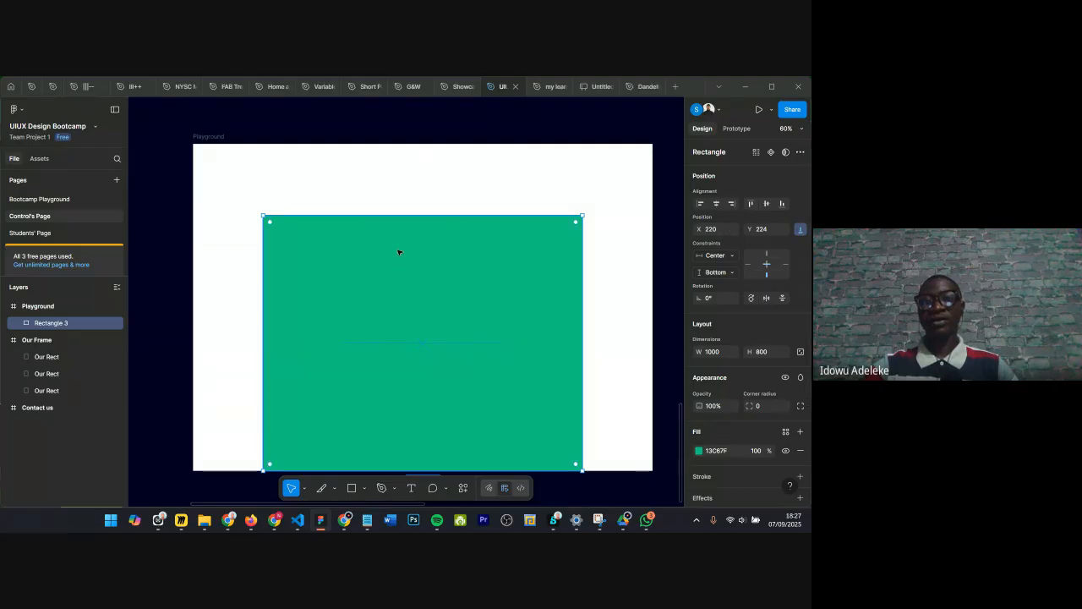
left_click(766, 204)
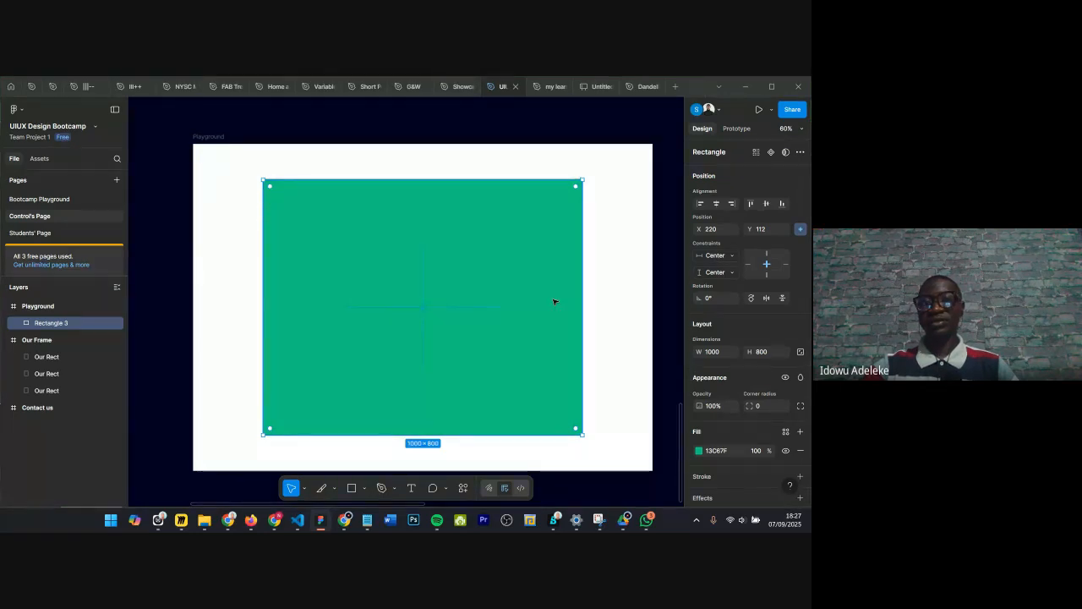
Step: Resize the rectangle by its edges to about 621×570 and move it to about X 426, Y 218
left_click_drag(328, 433, 328, 393)
left_click_drag(263, 273, 352, 272)
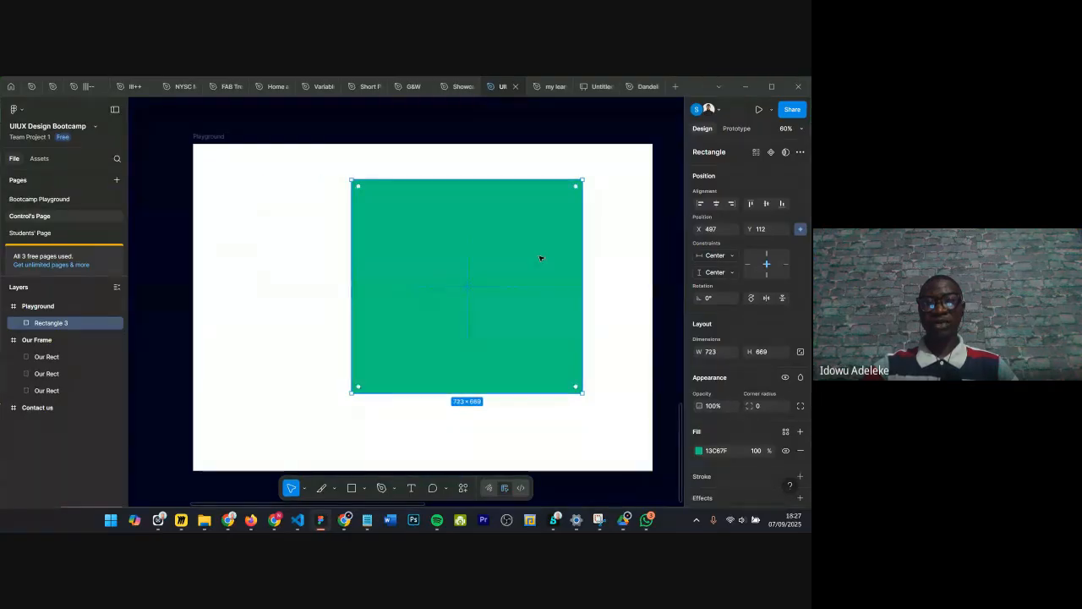
left_click_drag(578, 253, 551, 253)
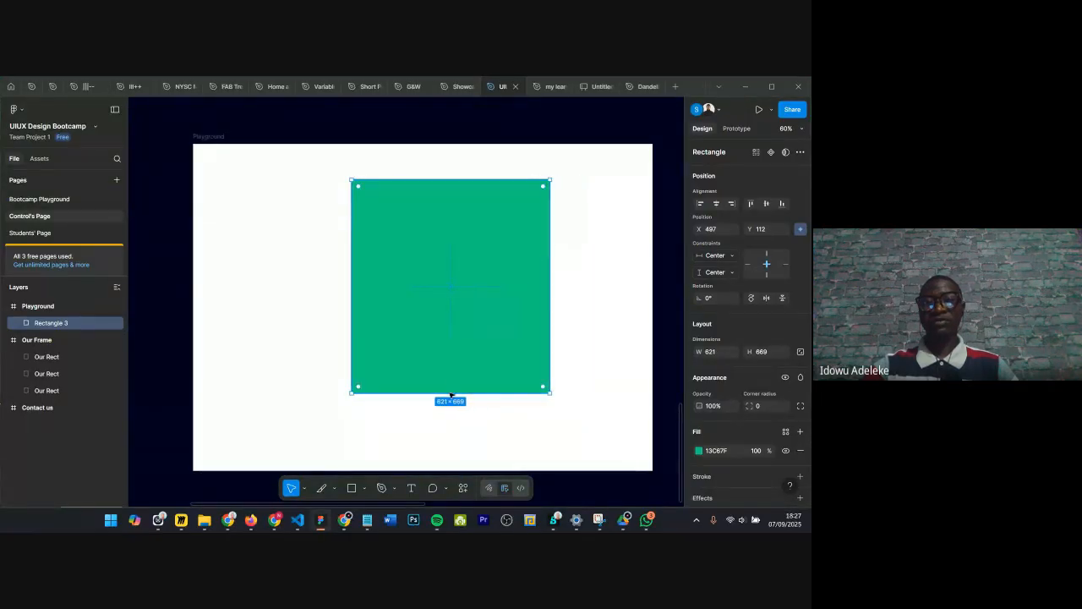
left_click_drag(449, 400, 449, 369)
left_click_drag(439, 302, 418, 331)
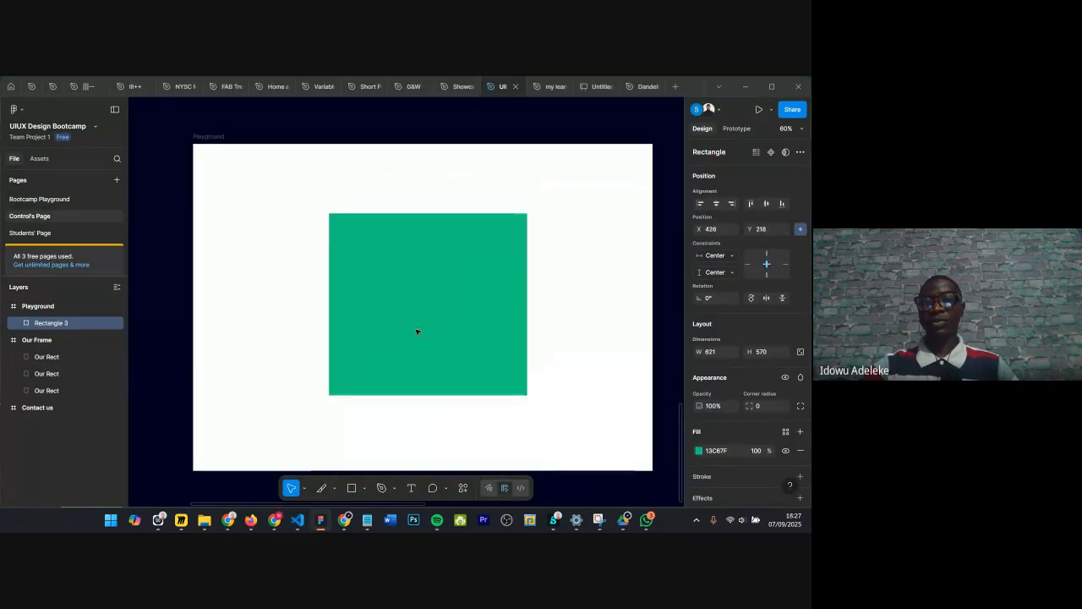
Step: Align the rectangle left, centre and bottom, then drag it to about X 426, Y 227
left_click(700, 204)
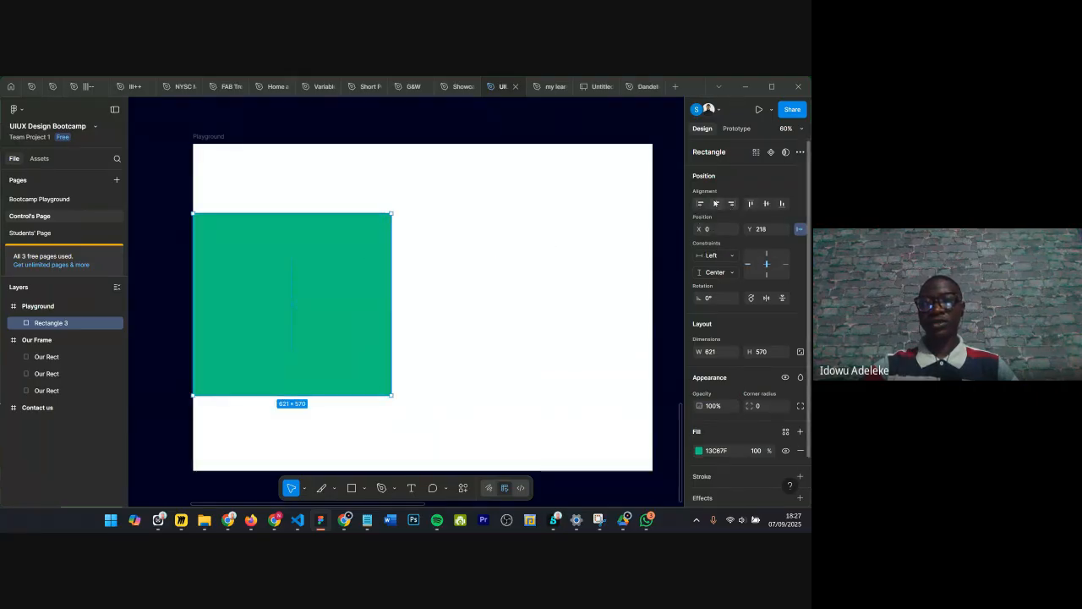
left_click(718, 203)
left_click_drag(439, 289, 472, 254)
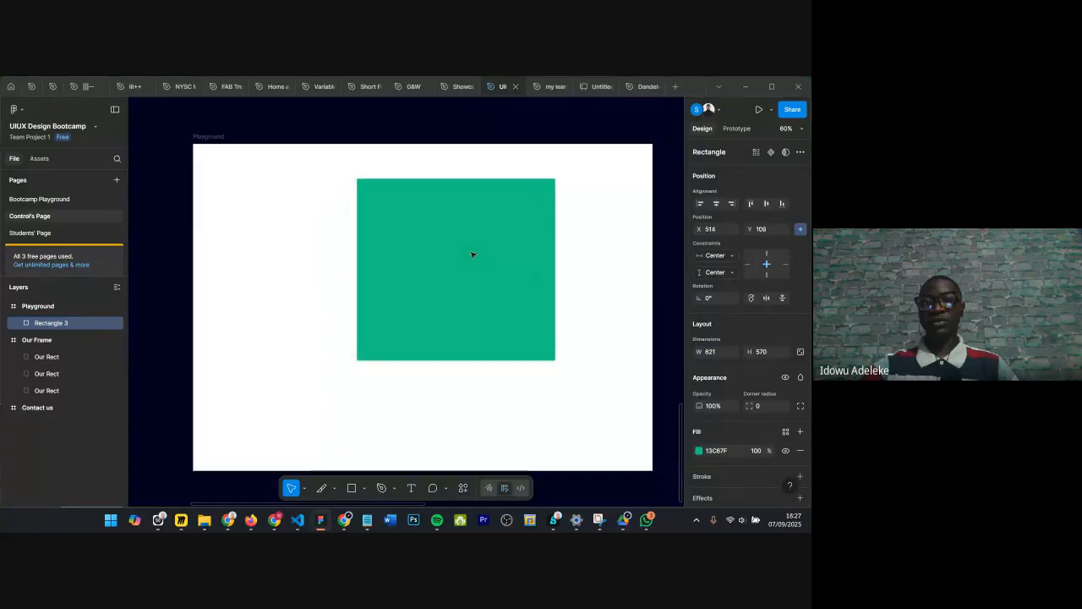
left_click(783, 203)
left_click_drag(460, 333, 437, 280)
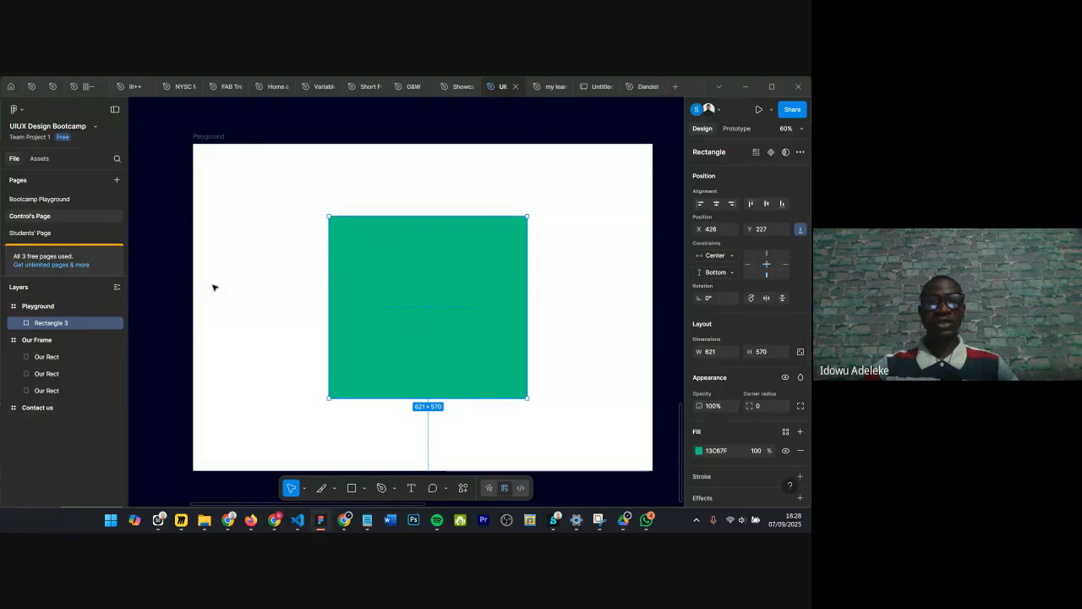
Step: Inspect the rectangle's distances to the frame edges while zooming in and out
key("alt")
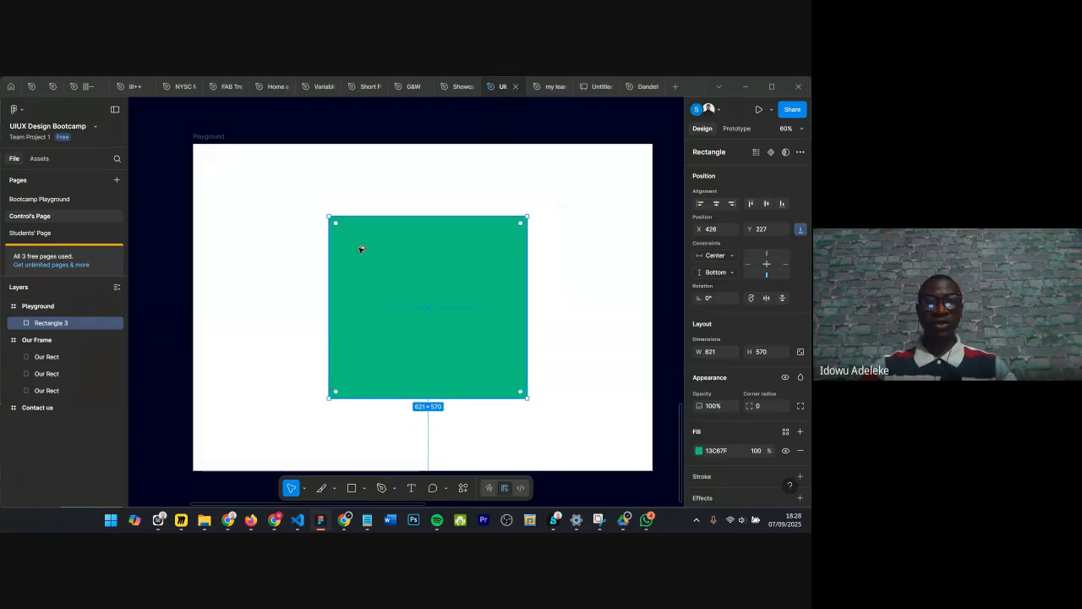
scroll(360, 250, "up", 5)
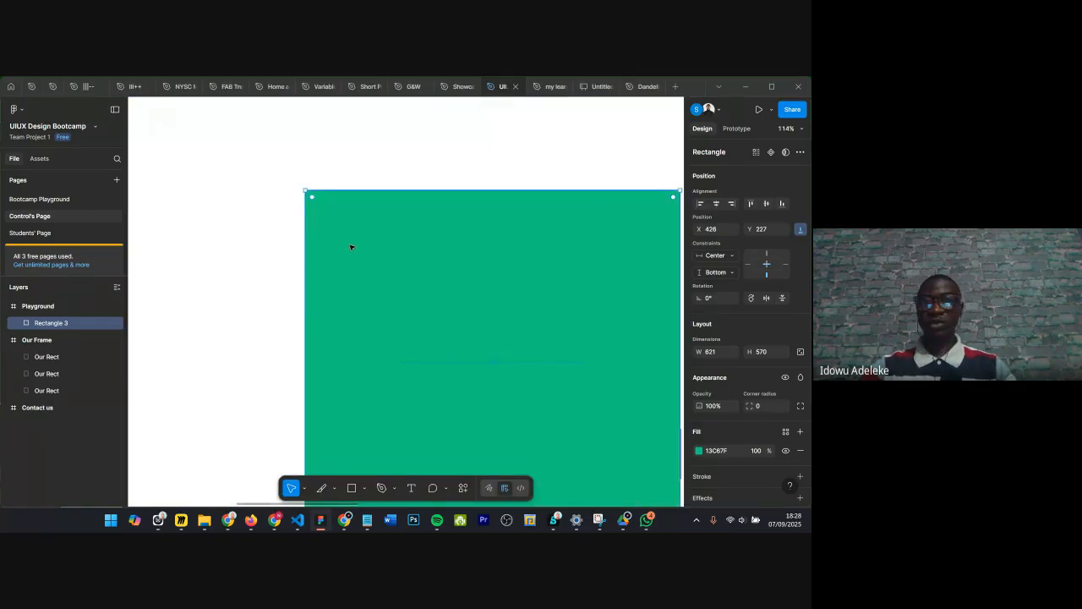
scroll(350, 247, "down", 1)
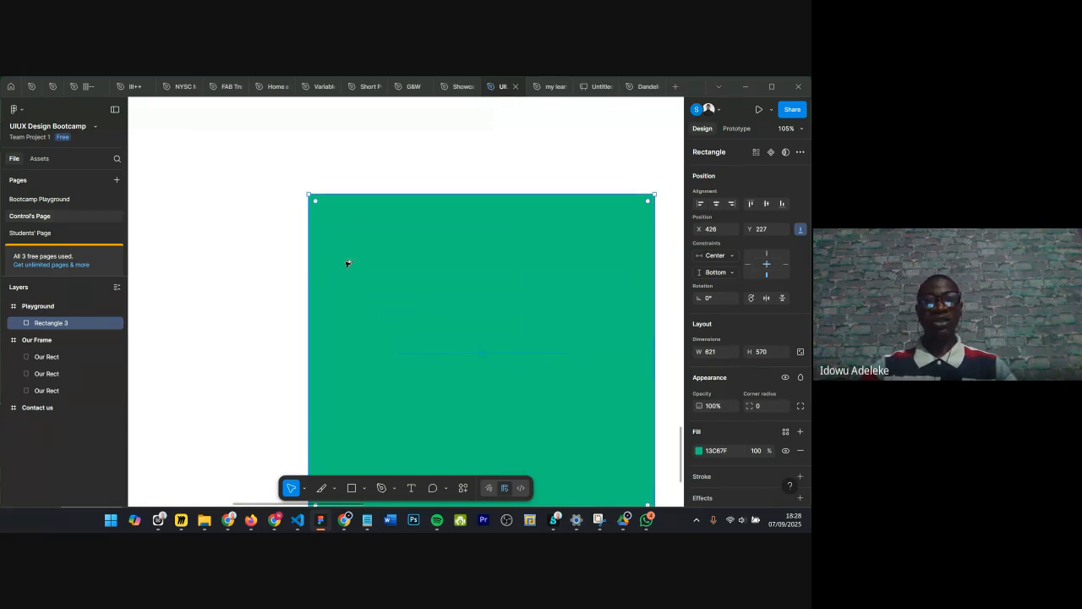
scroll(347, 263, "down", 1)
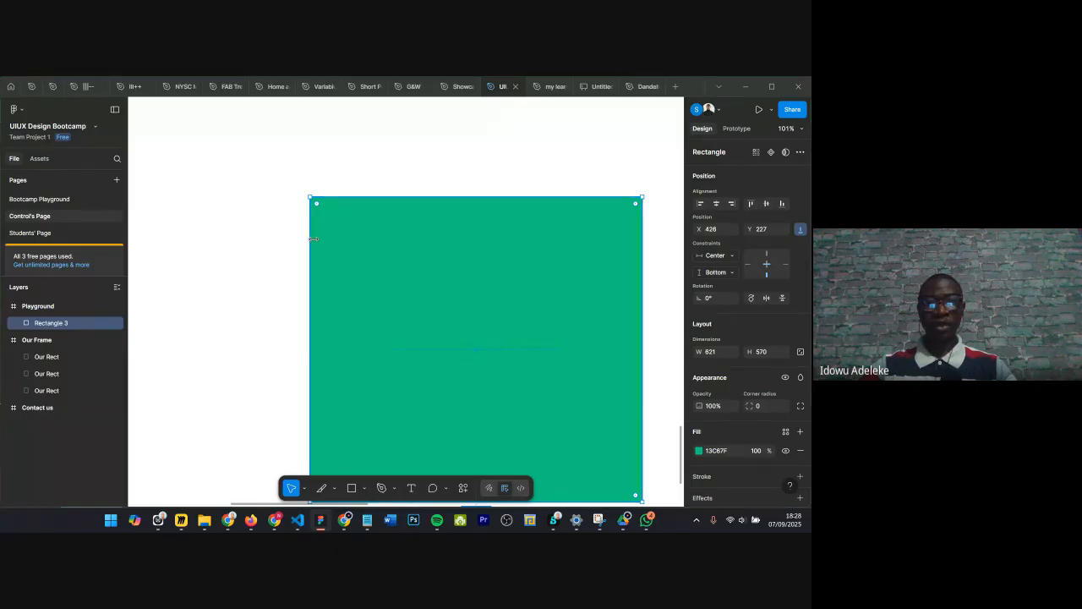
key("alt")
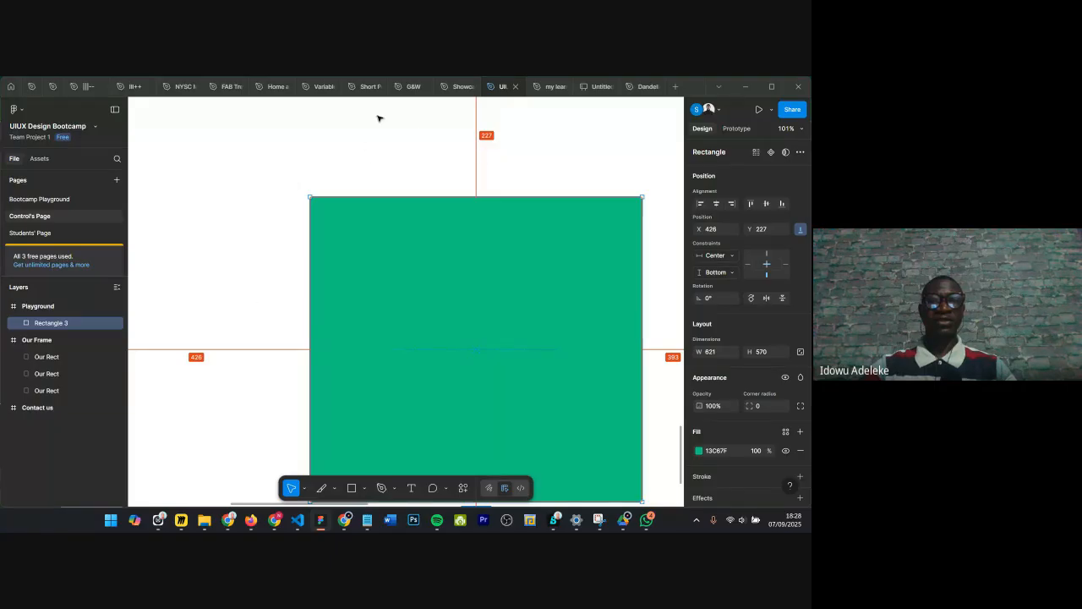
scroll(490, 181, "down", 5)
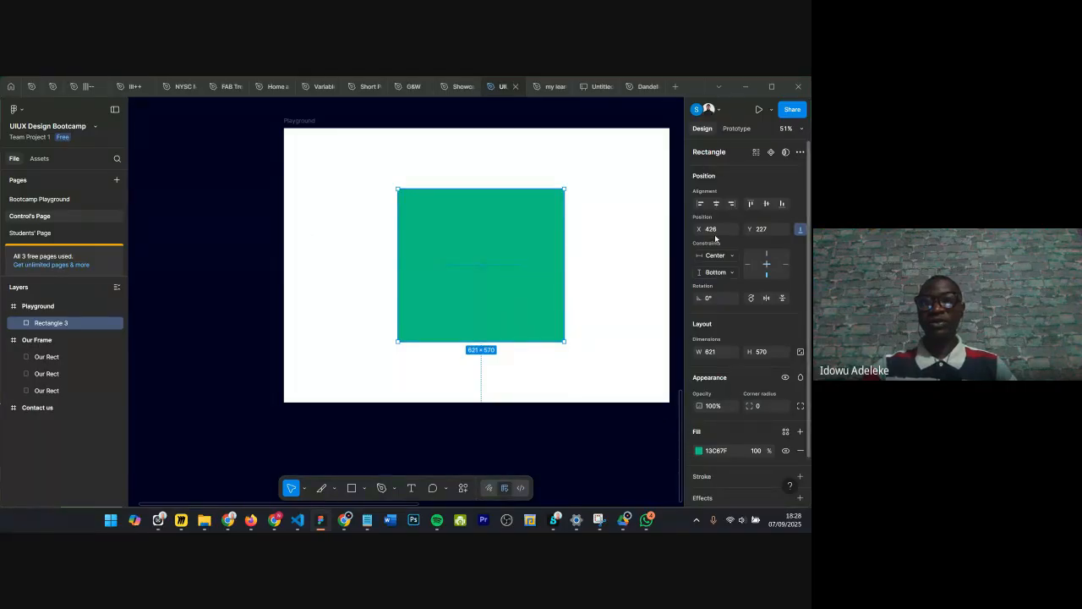
Step: Set the rectangle's position to X 0 and Y 0
type("0")
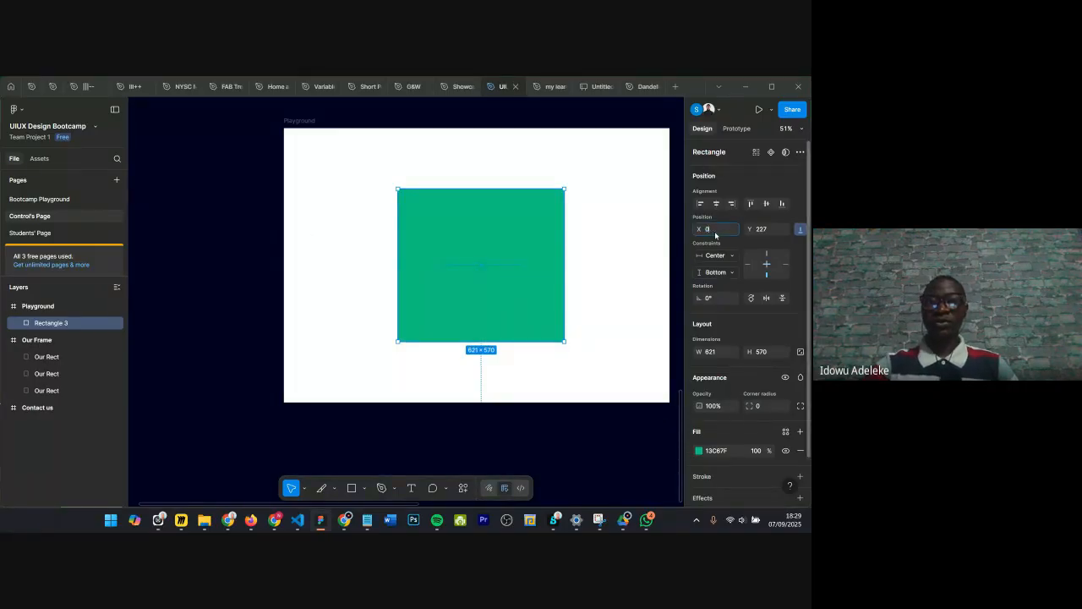
key("Return")
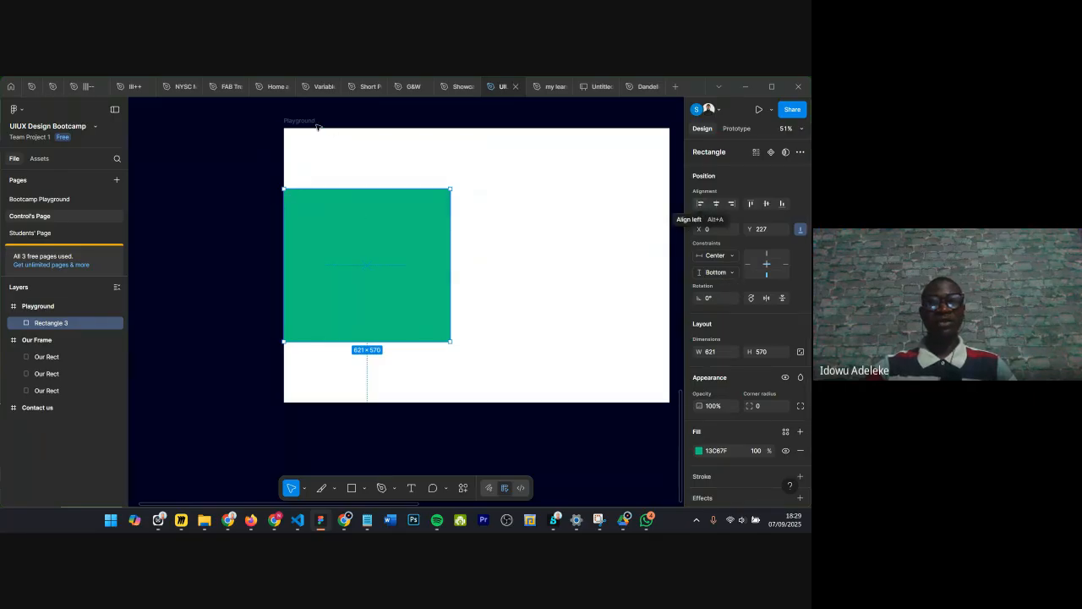
left_click(758, 230)
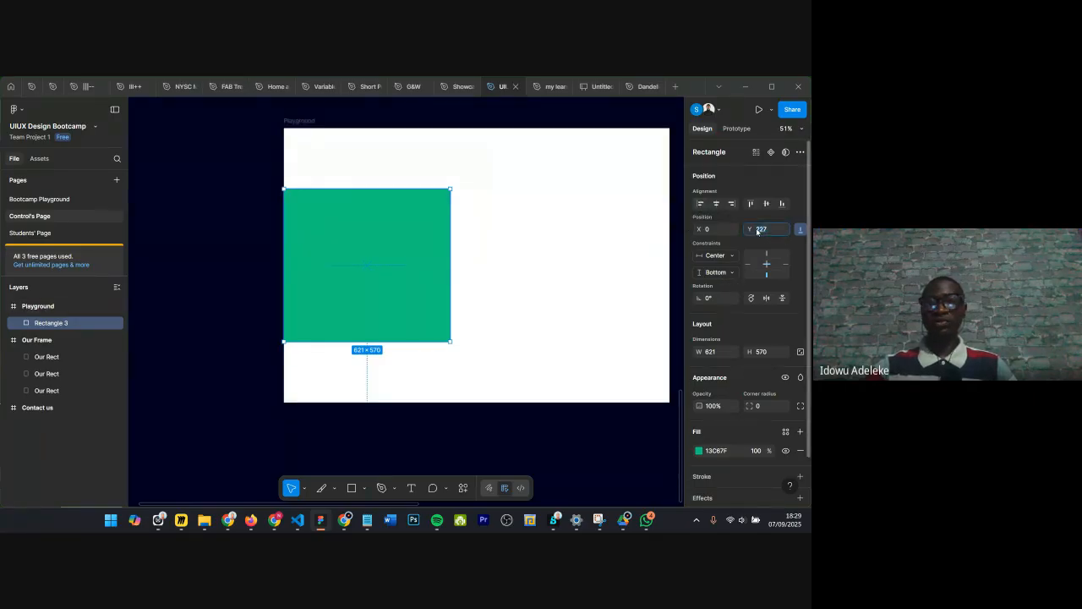
type("0")
key("Return")
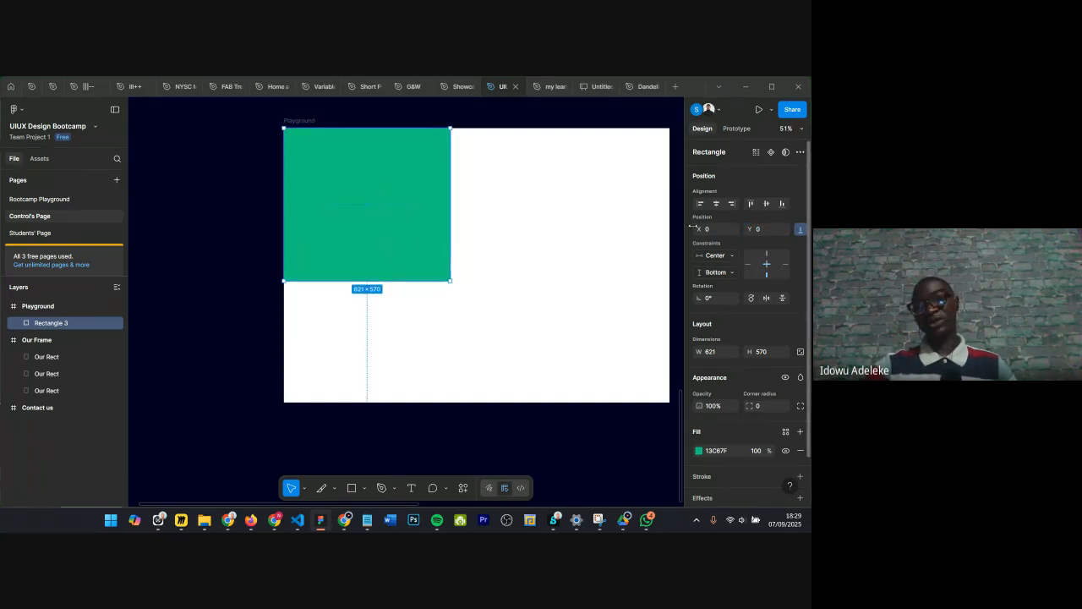
Step: Drag the rectangle back to about X 391, Y 182 inside the frame
left_click_drag(372, 177, 472, 224)
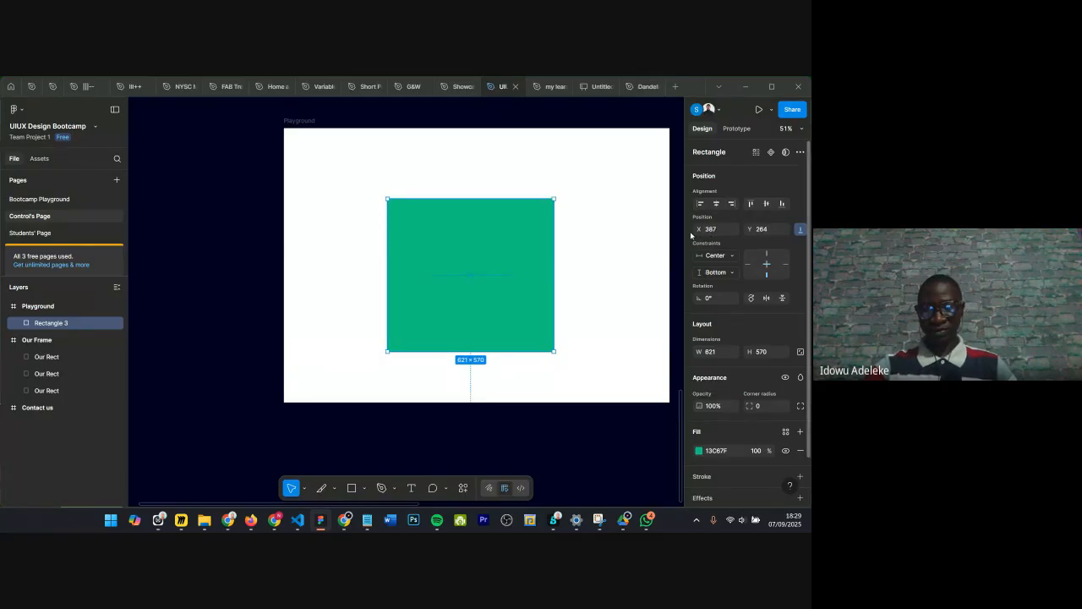
left_click_drag(470, 265, 467, 247)
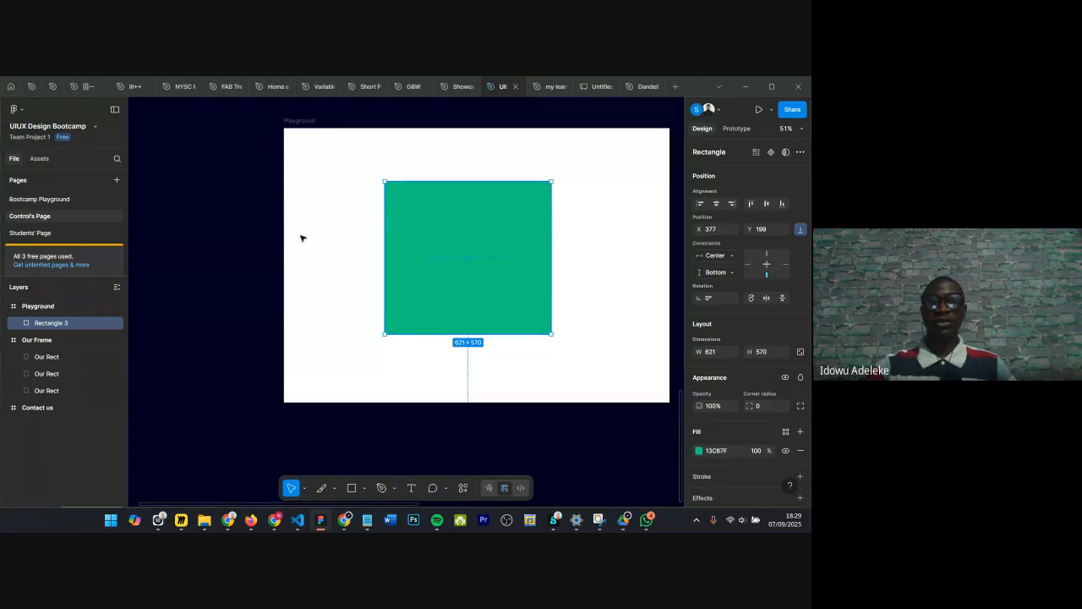
left_click_drag(475, 251, 425, 249)
Step: Set the rectangle's constraints to Center horizontally and Center vertically
scroll(421, 259, "down", 1)
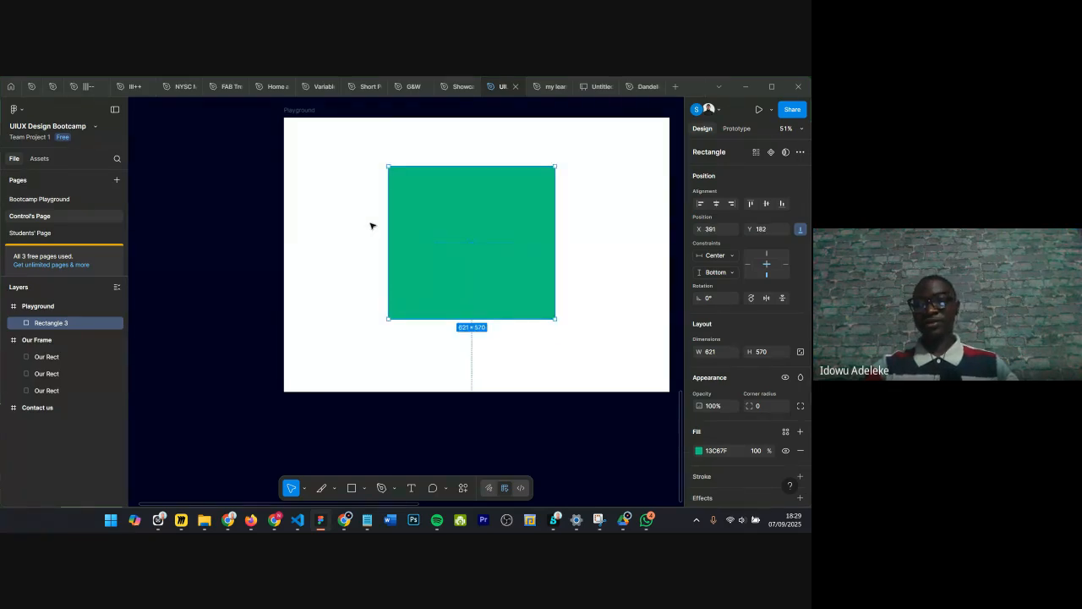
scroll(369, 225, "right", 2)
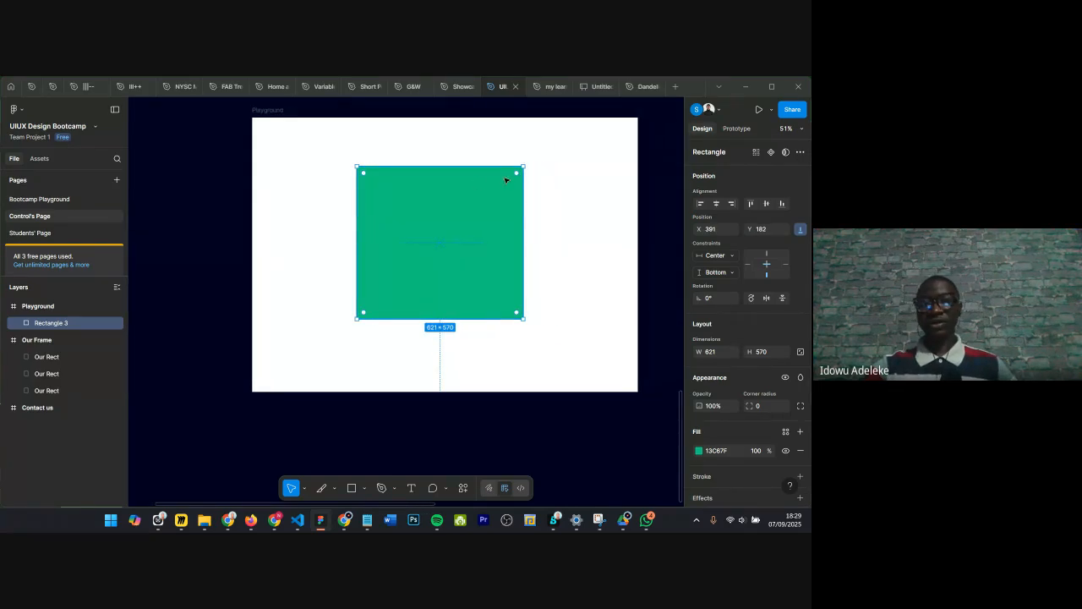
scroll(516, 173, "up", 5)
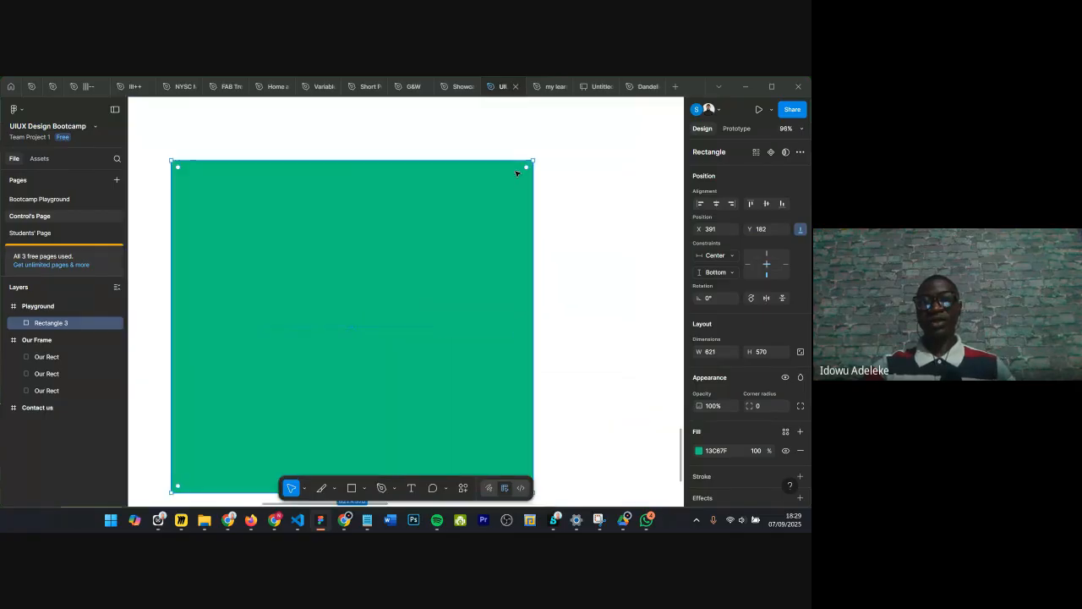
scroll(531, 167, "down", 4)
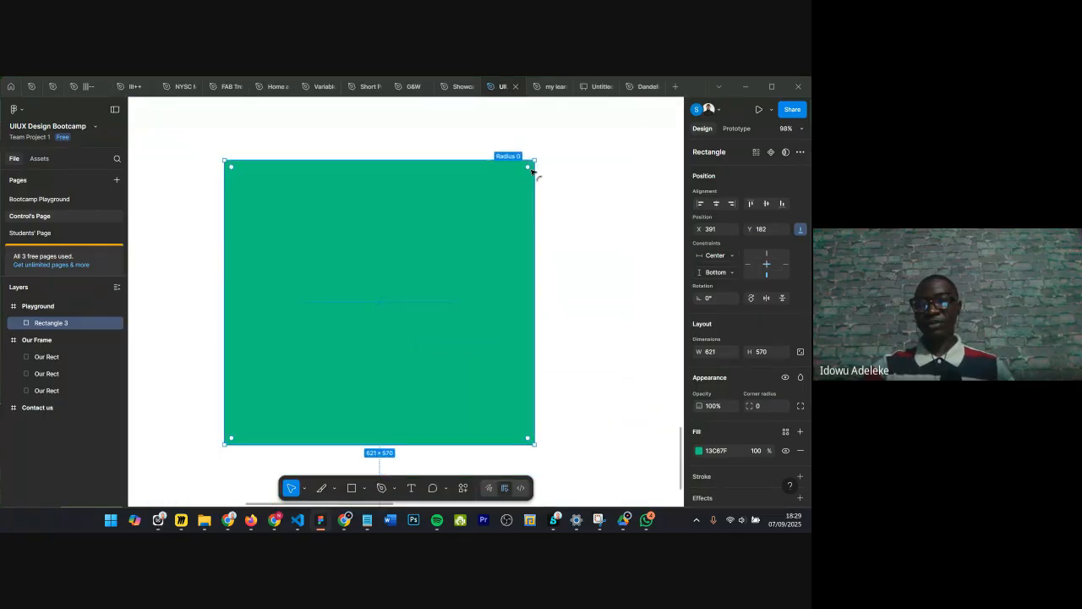
left_click(767, 263)
left_click(768, 269)
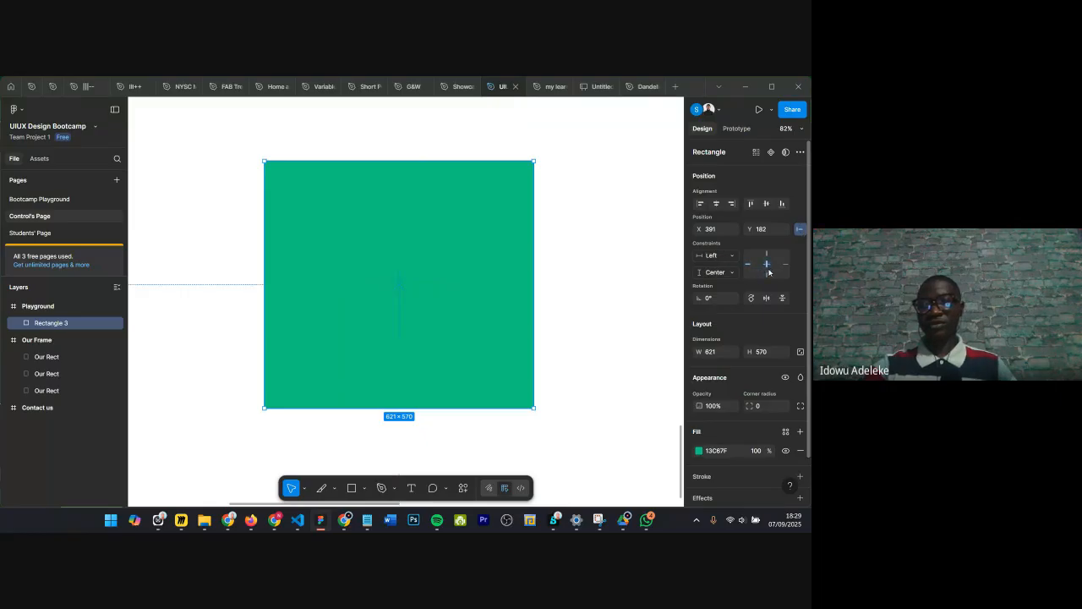
left_click(773, 266)
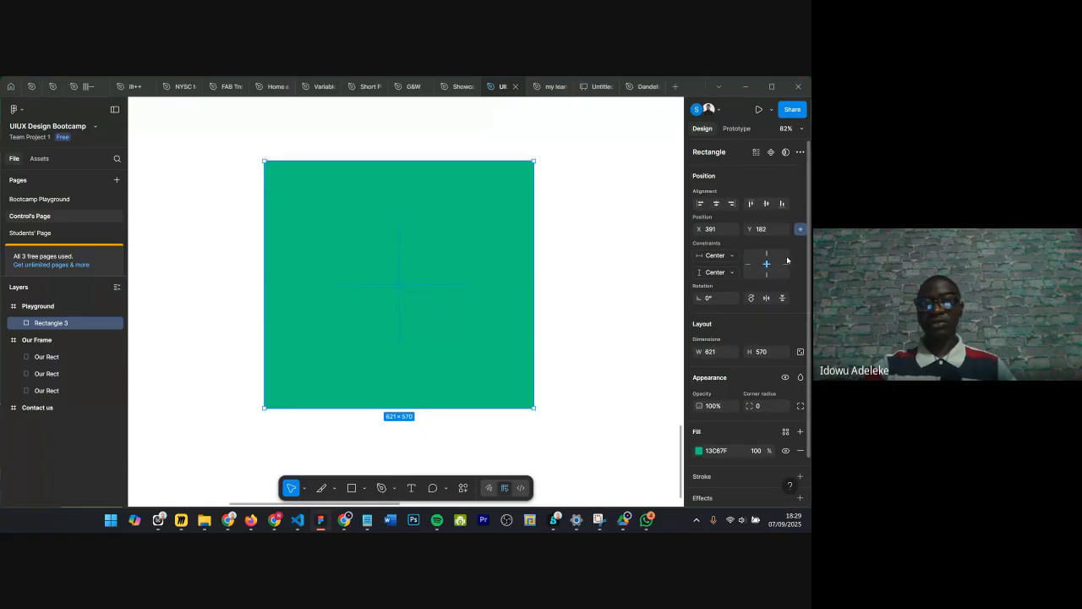
scroll(452, 302, "down", 5, "ctrl")
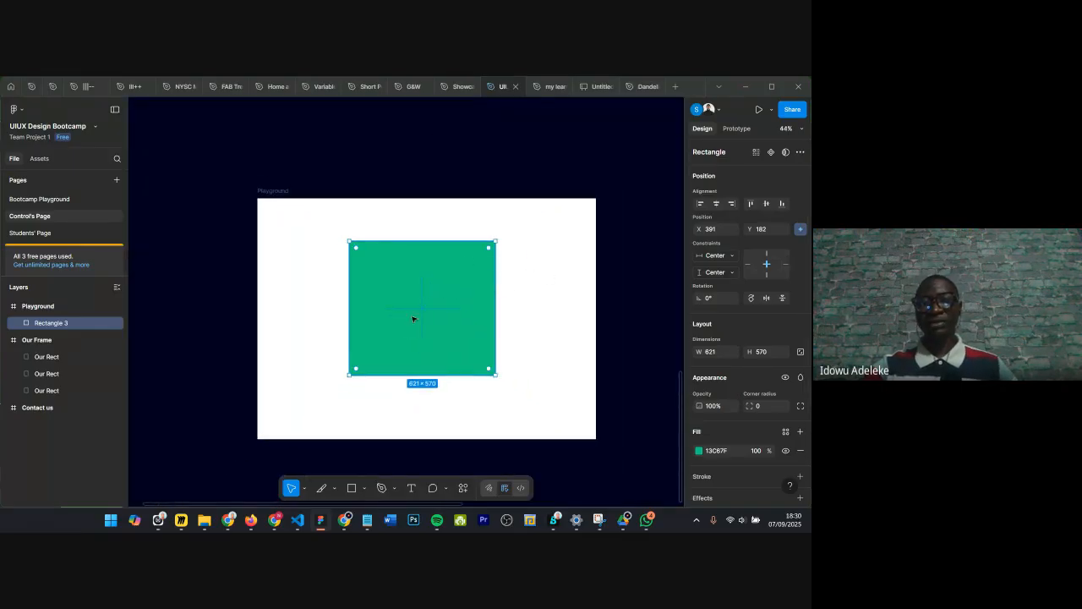
scroll(439, 309, "up", 2, "ctrl")
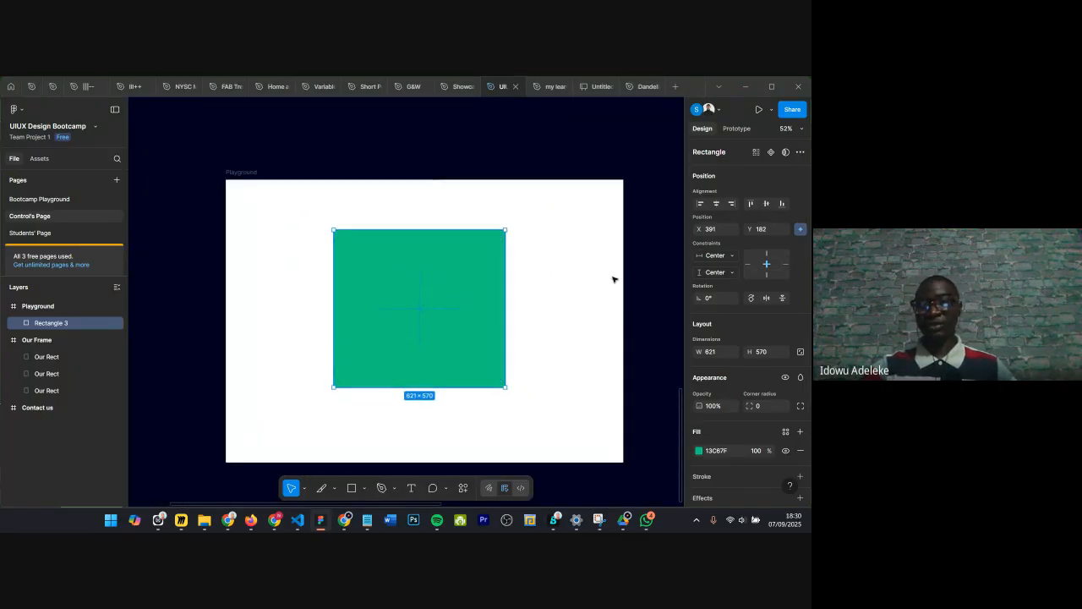
scroll(445, 284, "down", 1)
scroll(445, 284, "down", 1)
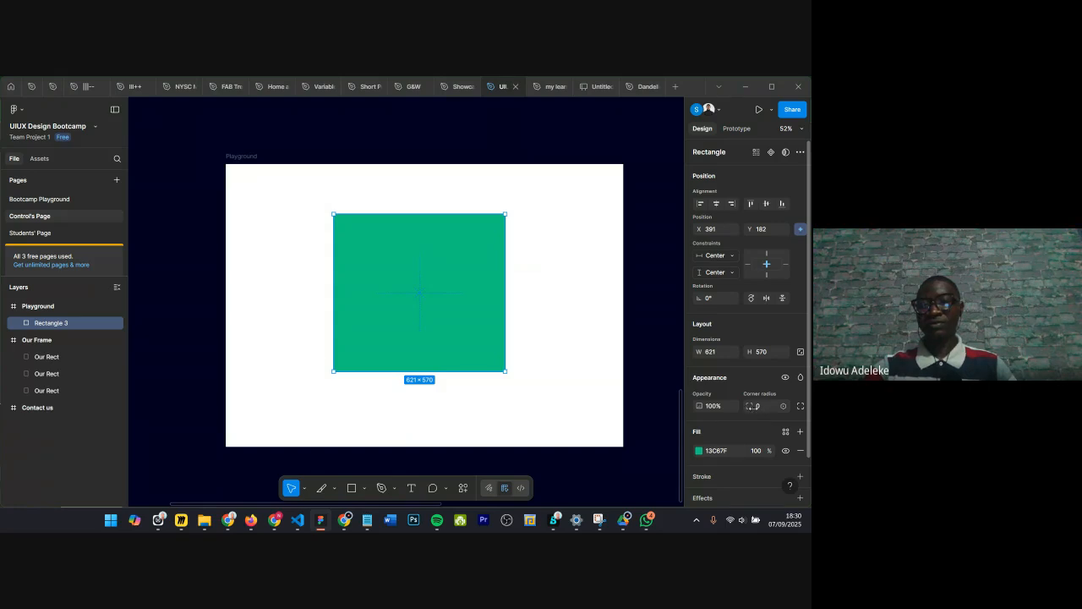
scroll(444, 332, "down", 1)
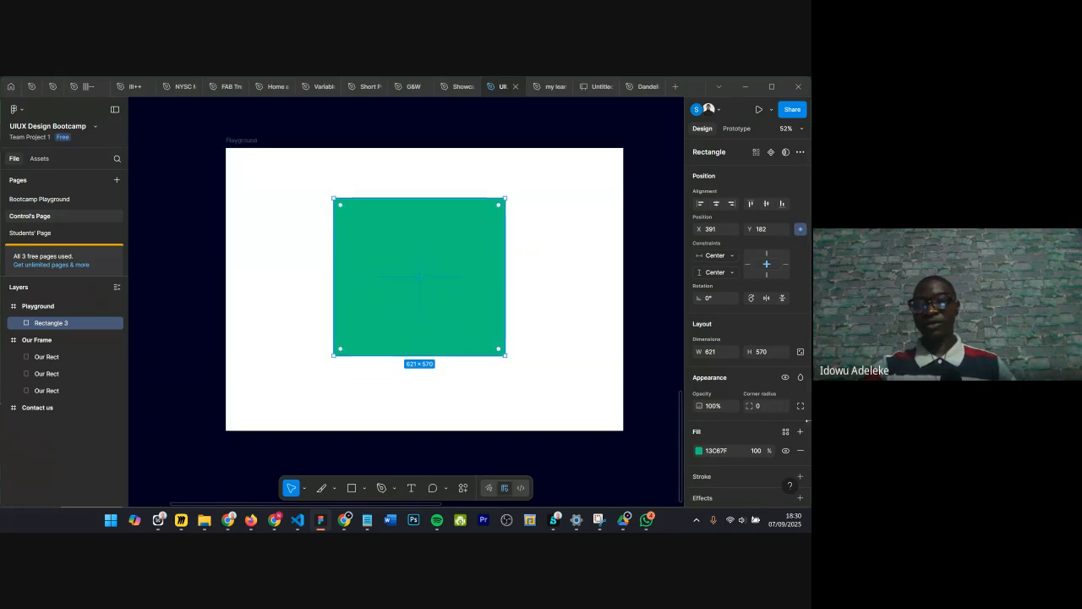
Step: Select the rectangle and set its corner radius to 32
left_click(520, 191)
scroll(519, 192, "up", 2)
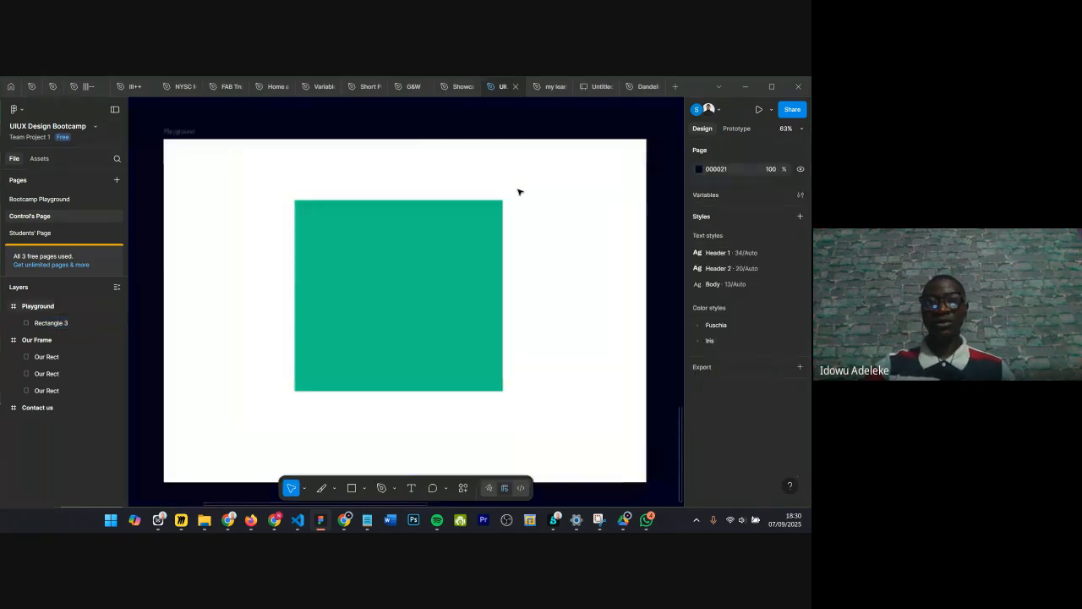
scroll(518, 191, "up", 5)
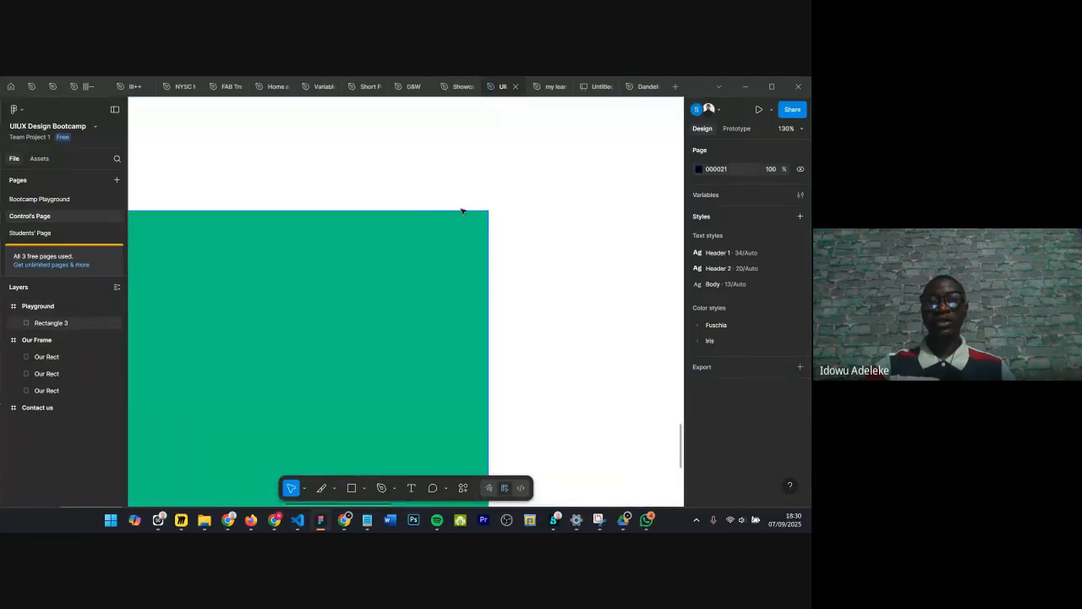
scroll(474, 213, "up", 5)
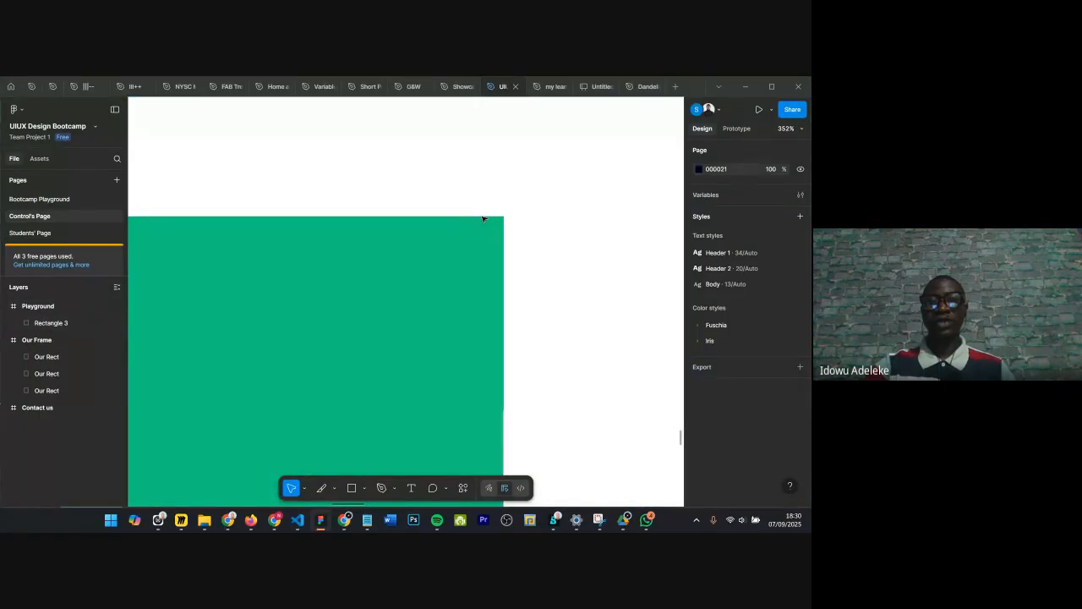
scroll(483, 218, "up", 2)
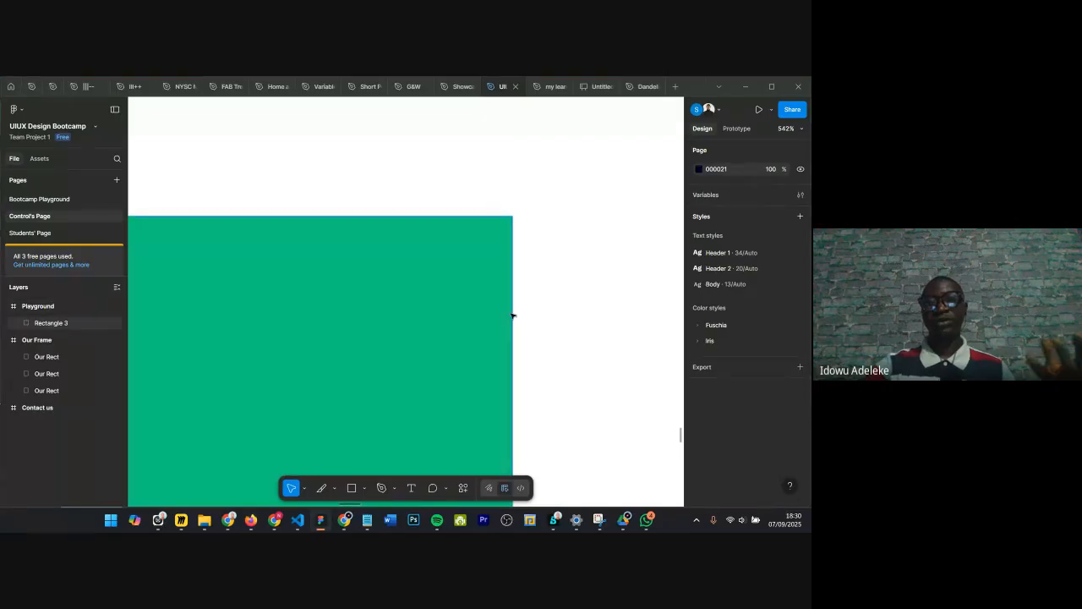
left_click(405, 335)
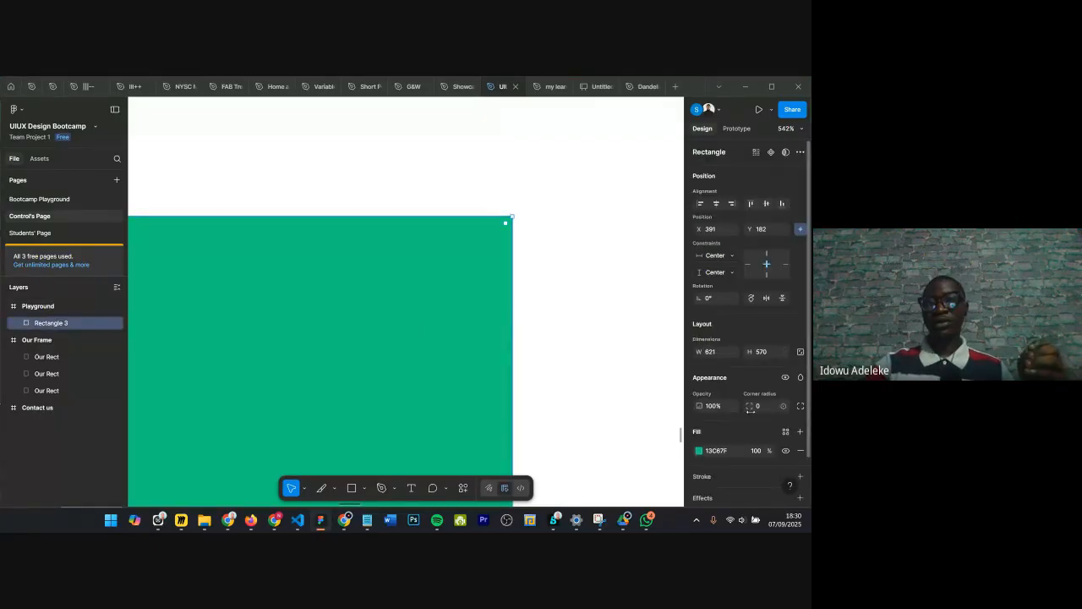
left_click_drag(749, 406, 279, 370)
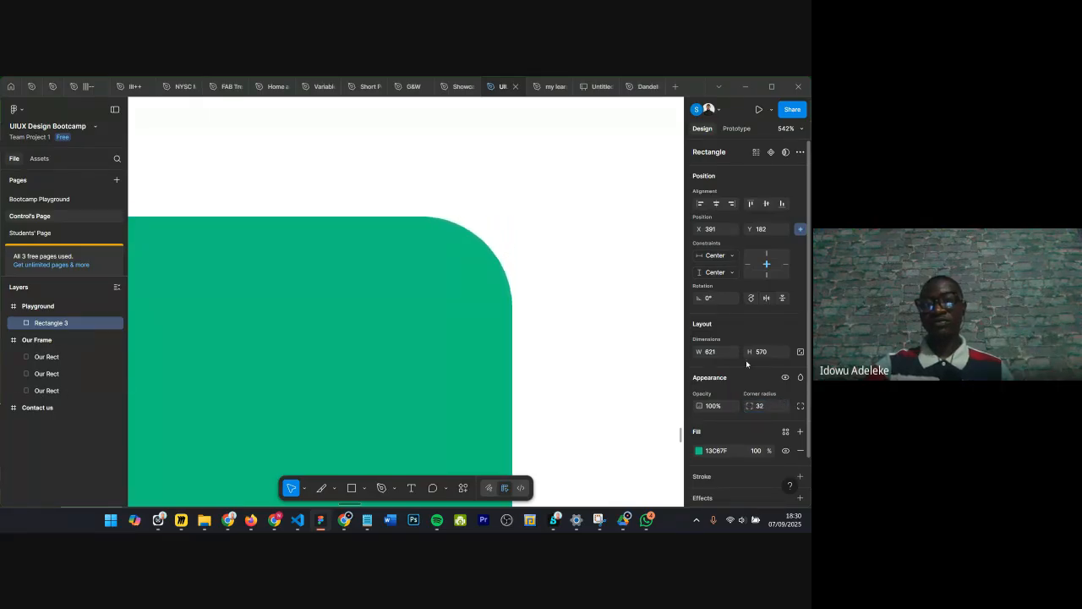
Step: Adjust the rectangle's corner radius to 31
scroll(595, 322, "down", 10, "ctrl")
scroll(595, 324, "down", 3, "ctrl")
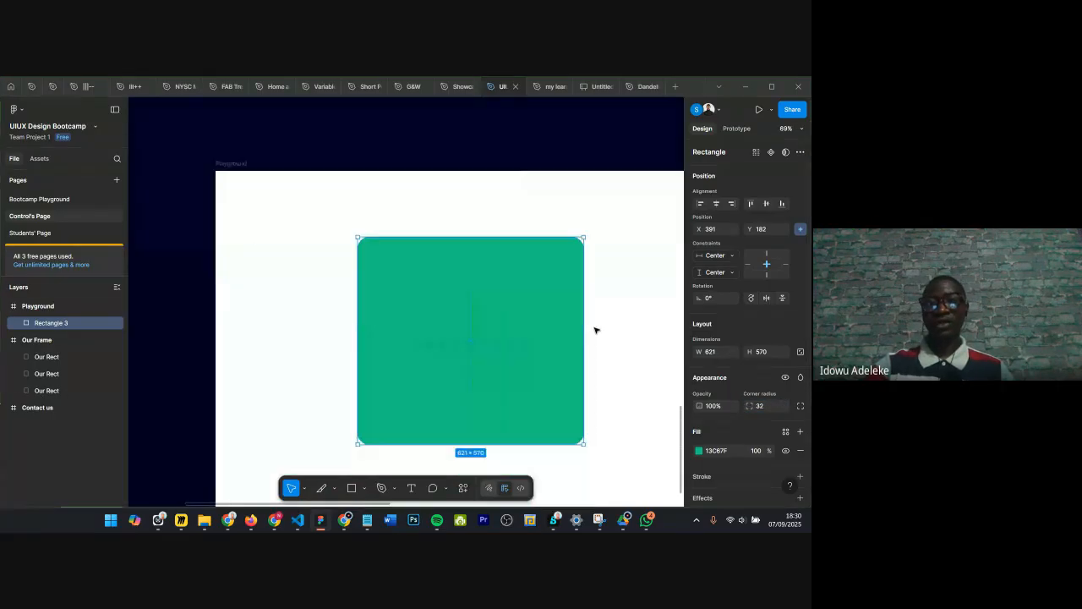
mouse_move(751, 406)
left_mouse_down()
mouse_move(795, 405)
mouse_move(4, 395)
mouse_move(759, 395)
left_mouse_up()
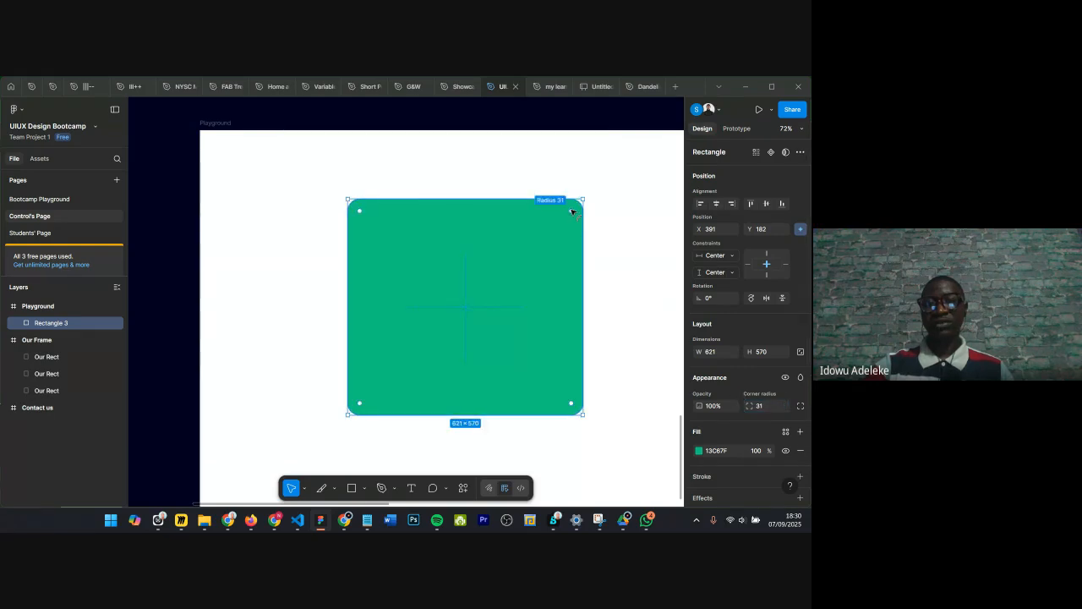
Step: Reset the rectangle's corner radius to 0 using its on-canvas radius handle
scroll(568, 217, "up", 5)
scroll(579, 227, "down", 5)
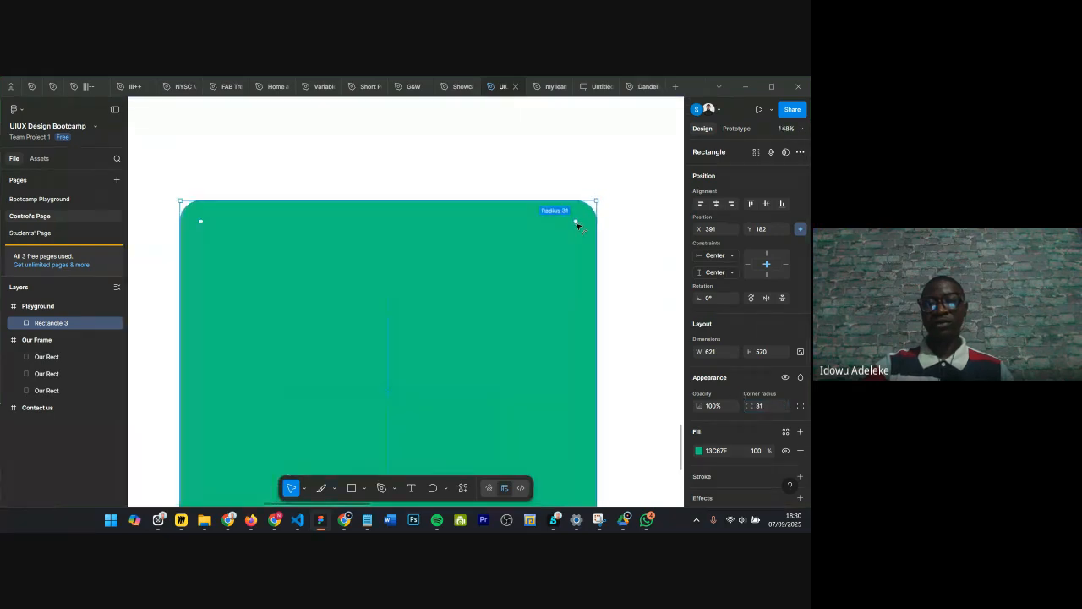
mouse_move(579, 225)
left_click_drag(578, 225, 597, 208)
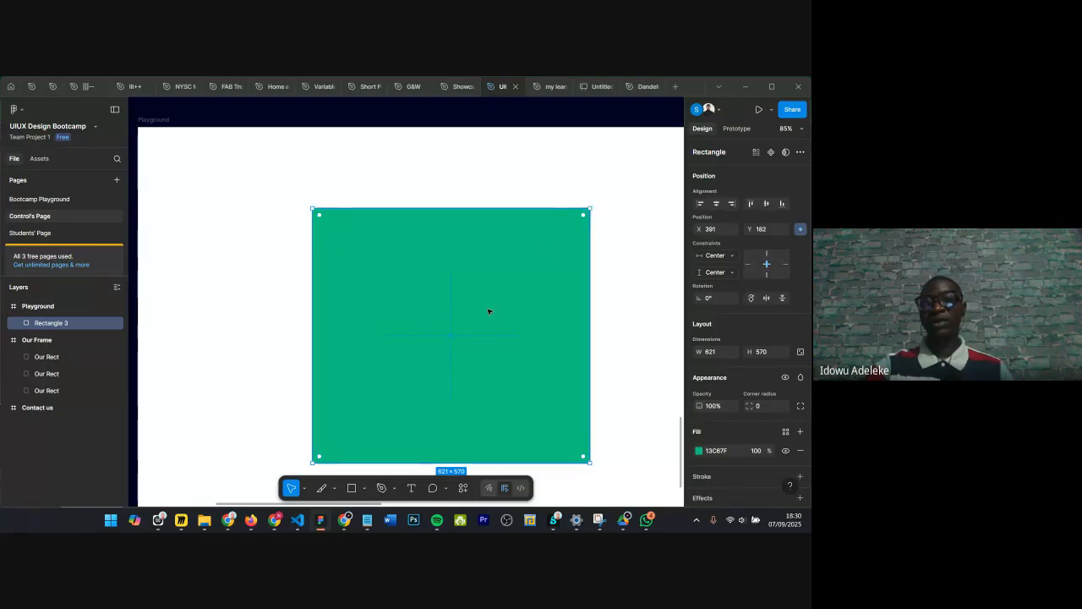
Step: Switch to individual corners and set the top-left and bottom-right corner radii to 300, forming a leaf shape
left_click(800, 407)
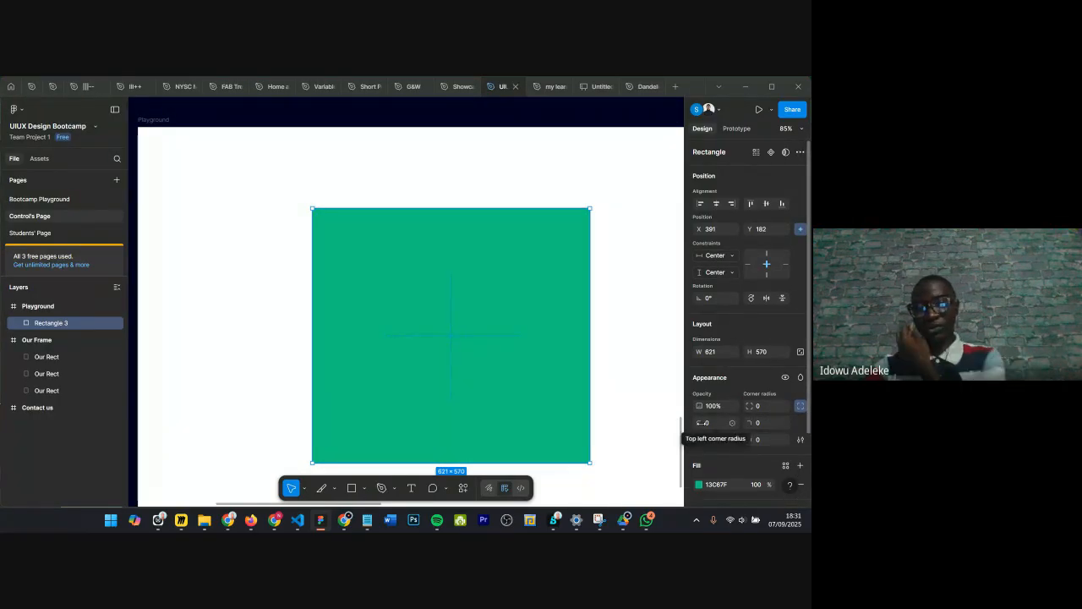
left_click_drag(701, 423, 218, 393)
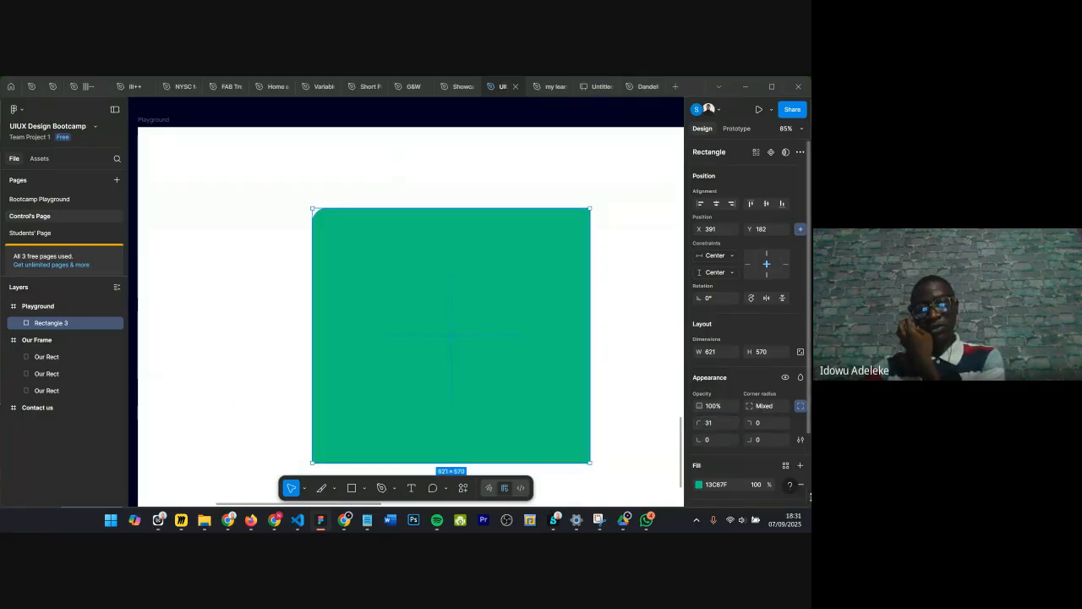
mouse_move(701, 423)
left_mouse_down()
mouse_move(761, 421)
mouse_move(155, 418)
mouse_move(744, 395)
mouse_move(713, 428)
left_mouse_up()
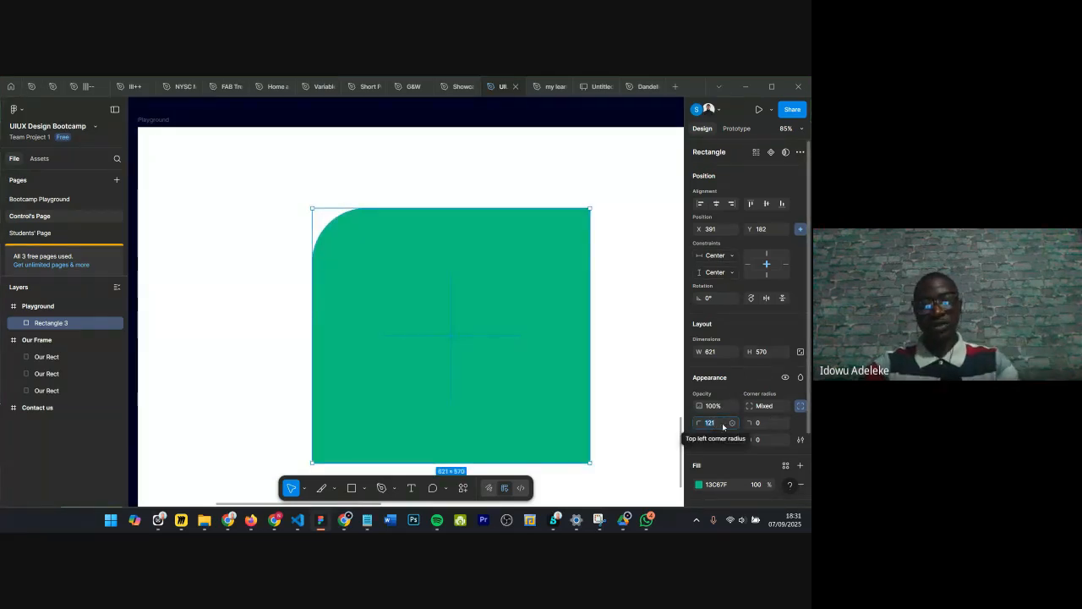
type("30")
key("Return")
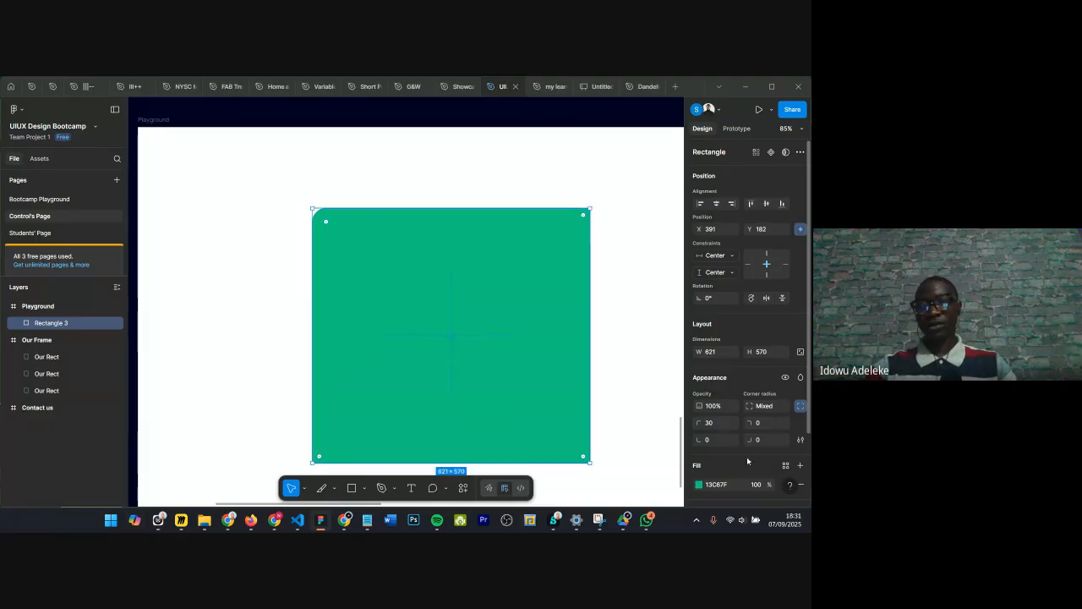
left_click(723, 426)
type("300")
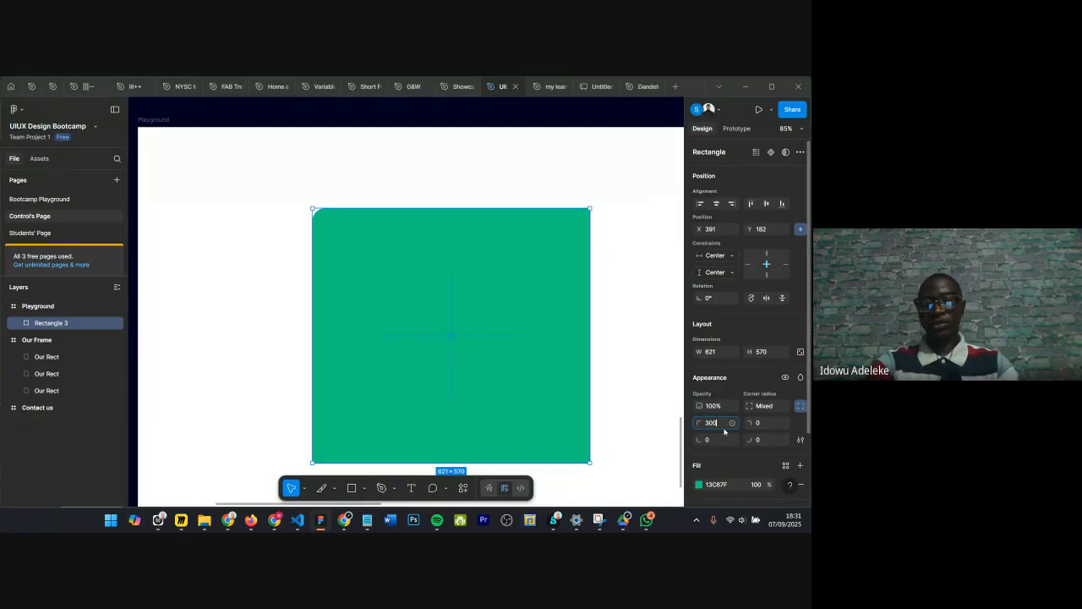
key("Return")
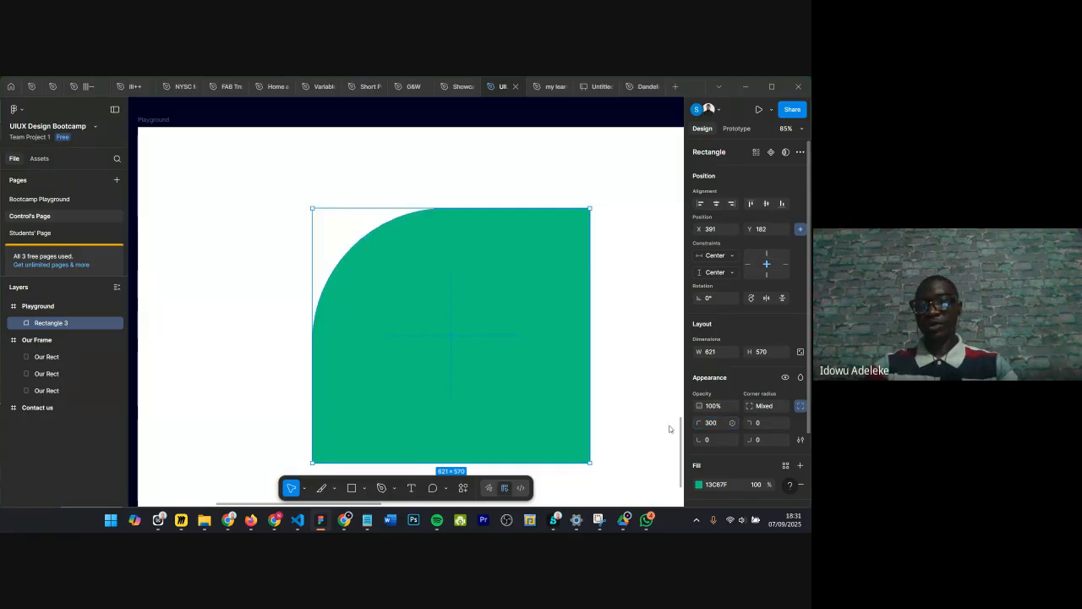
left_click(768, 440)
type("300")
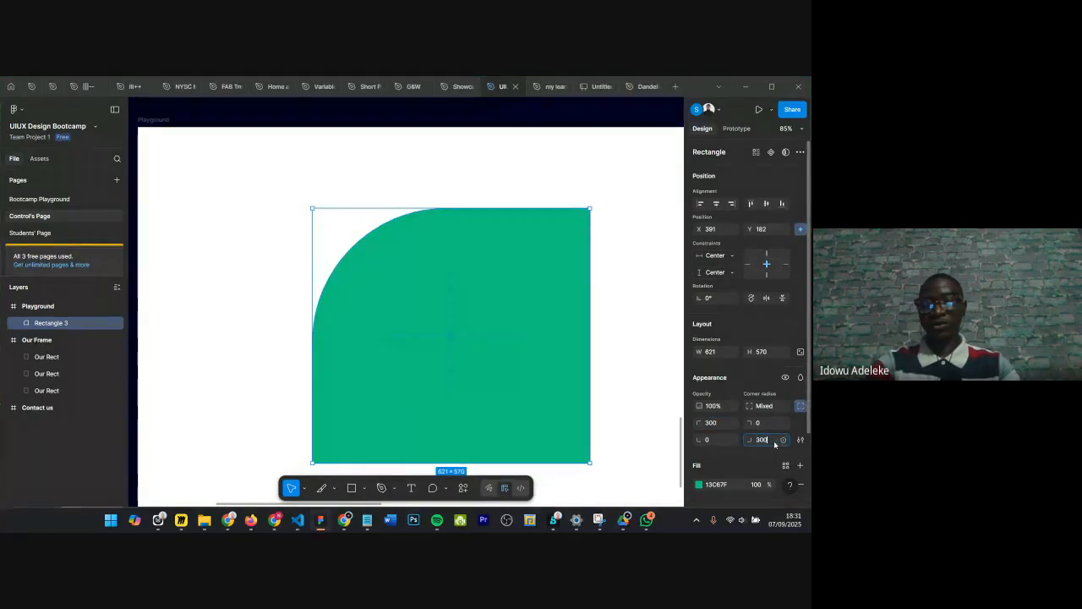
key("Return")
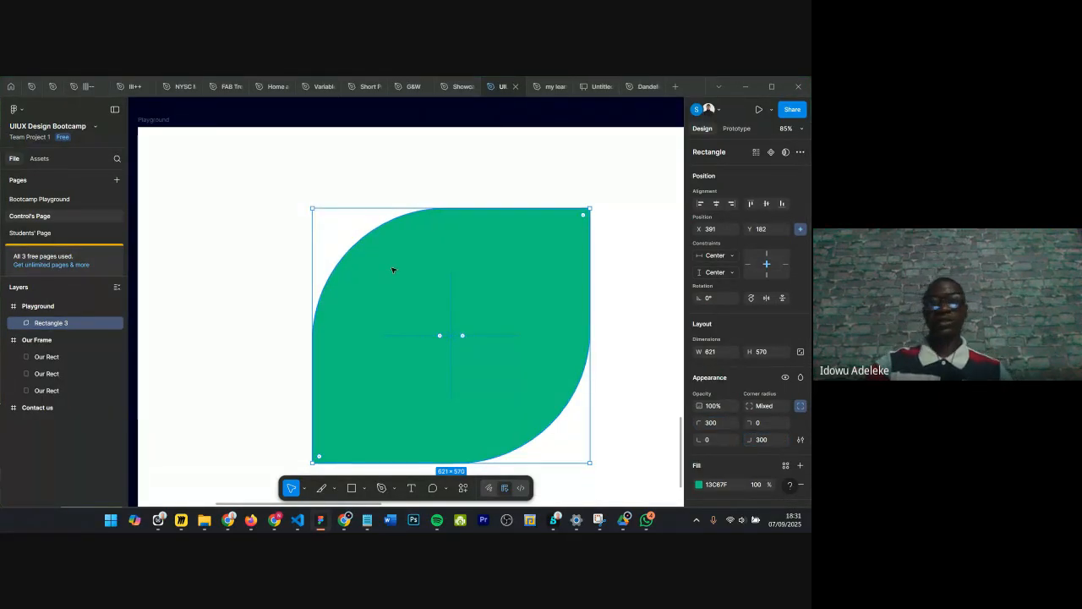
scroll(422, 228, "down", 3)
left_click(583, 259)
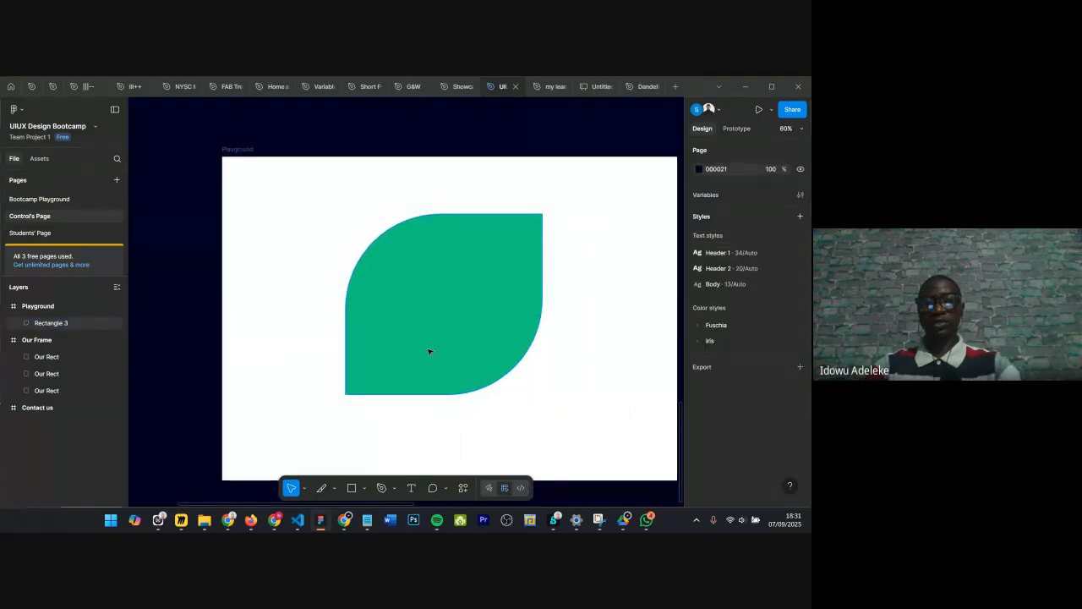
left_click(362, 489)
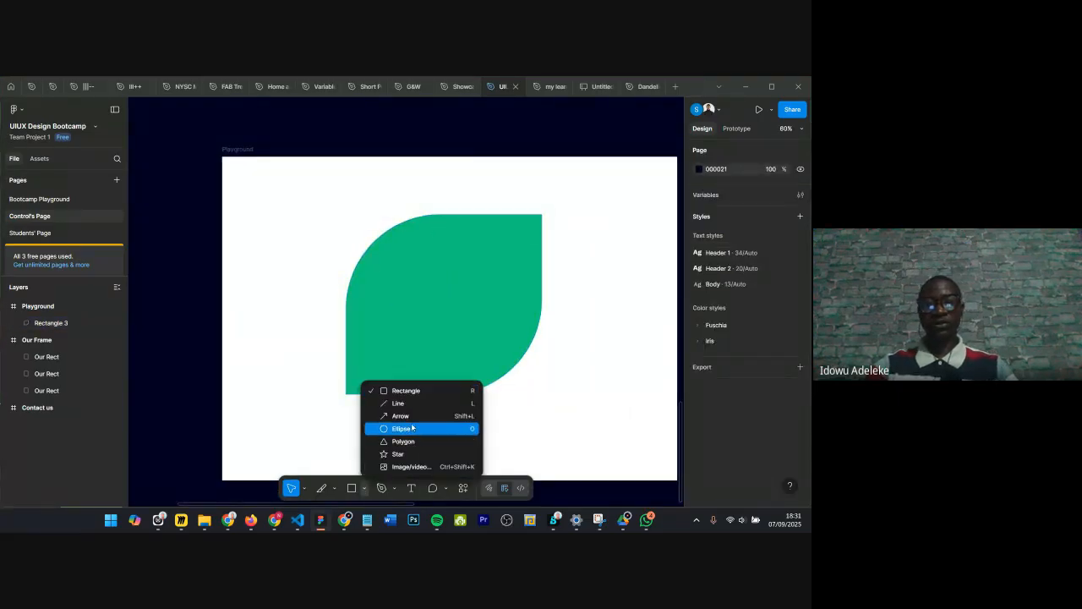
key("o")
mouse_move(394, 267)
left_mouse_down()
mouse_move(514, 351)
mouse_move(435, 316)
mouse_move(464, 316)
left_mouse_up()
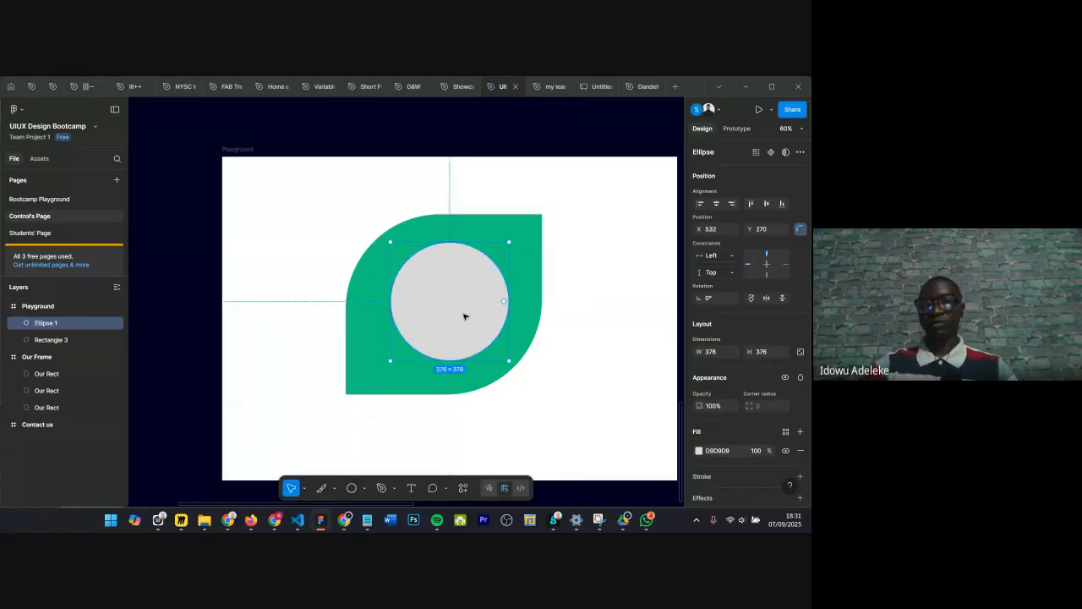
key("Delete")
Step: Duplicate the leaf shape and shrink the copy to about 505 × 464 inside it
left_click(524, 316)
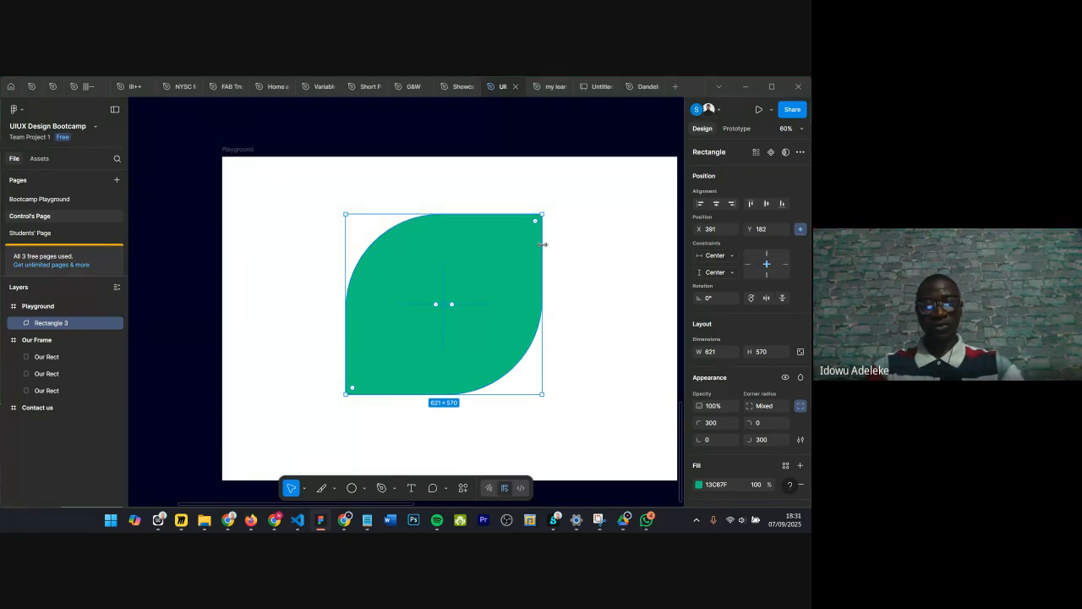
key("ctrl+d")
left_click_drag(543, 245, 524, 273)
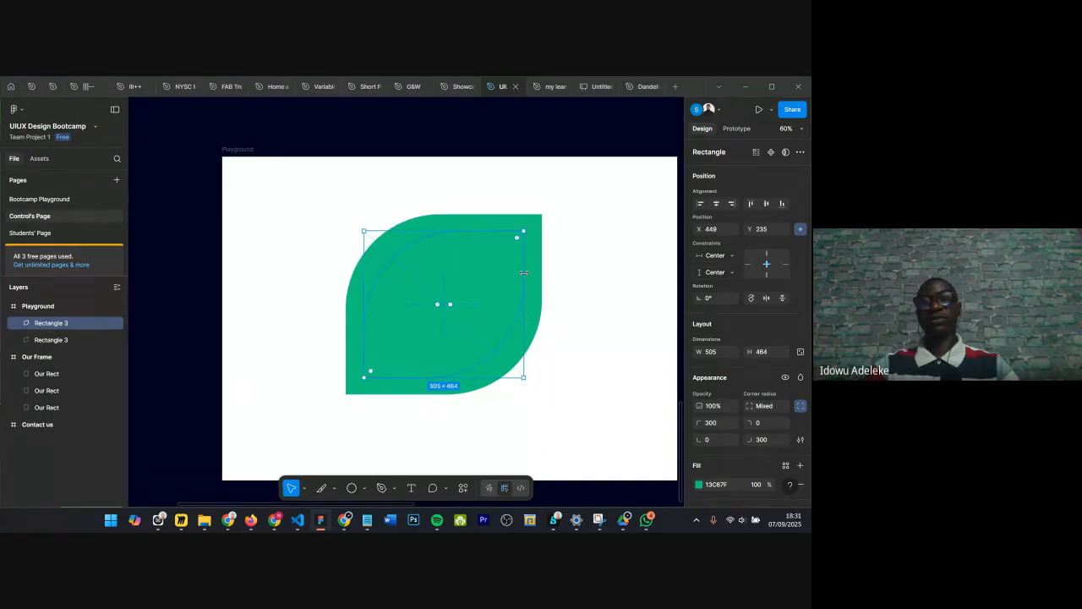
Step: Fill the inner copy white, then delete it
scroll(774, 465, "down", 2)
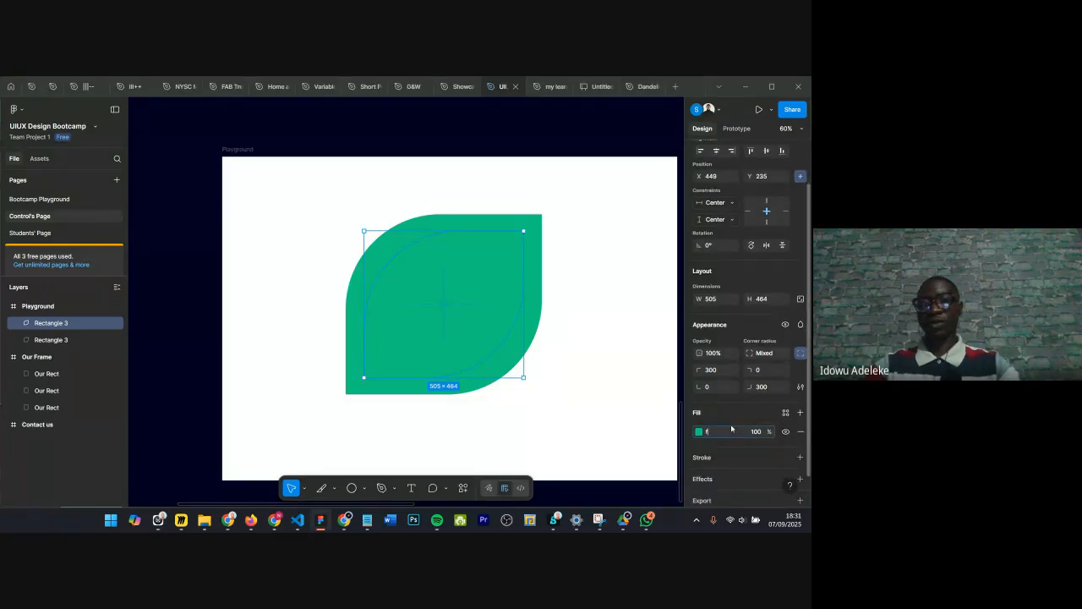
key("Return")
left_click(598, 330)
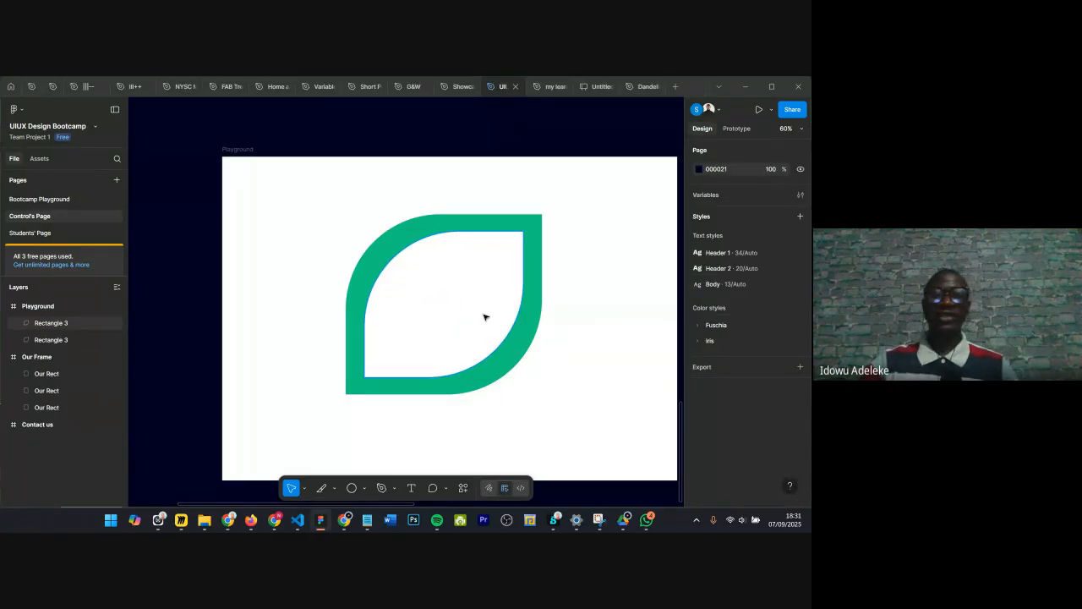
left_click(410, 273)
key("Delete")
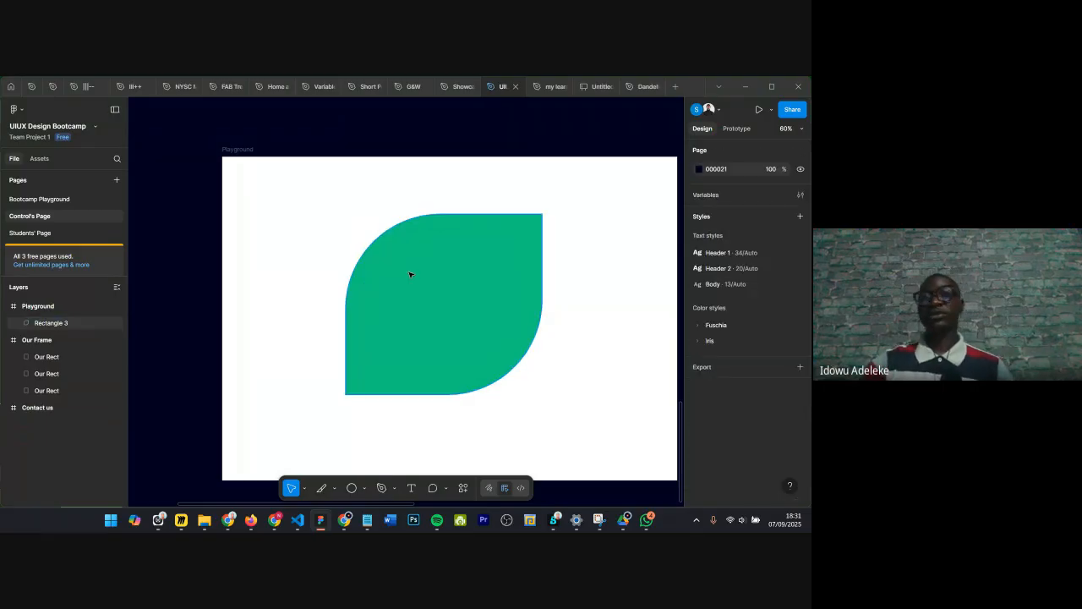
Step: Delete the leaf-shaped rectangle from the Playground frame
scroll(403, 254, "right", 3)
scroll(396, 240, "up", 1)
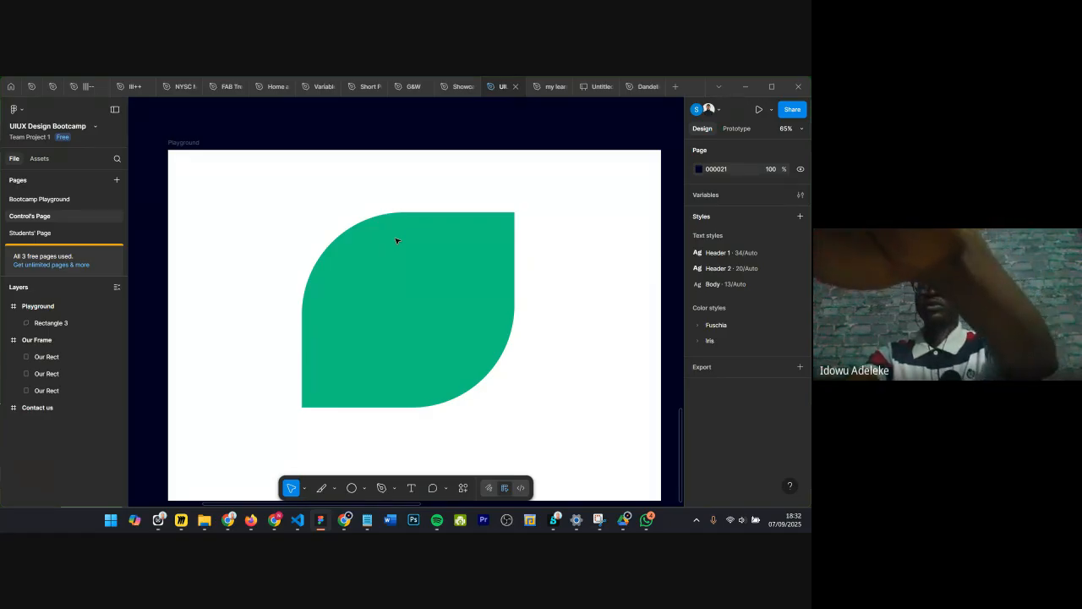
left_click(388, 279)
key("Delete")
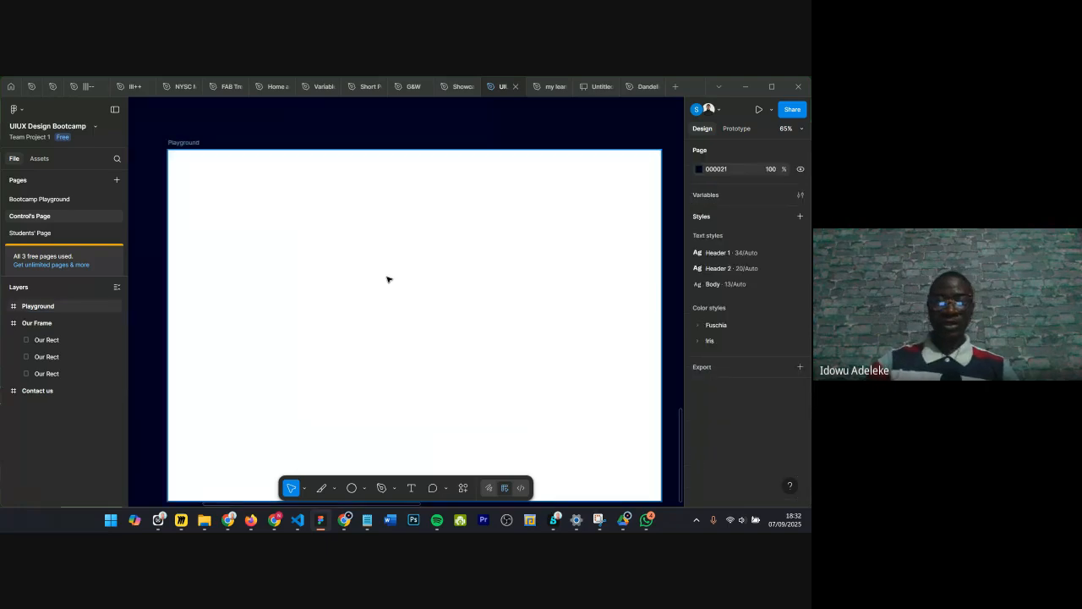
Step: Browse the page's frames and select the Contact us frame
left_click(364, 488)
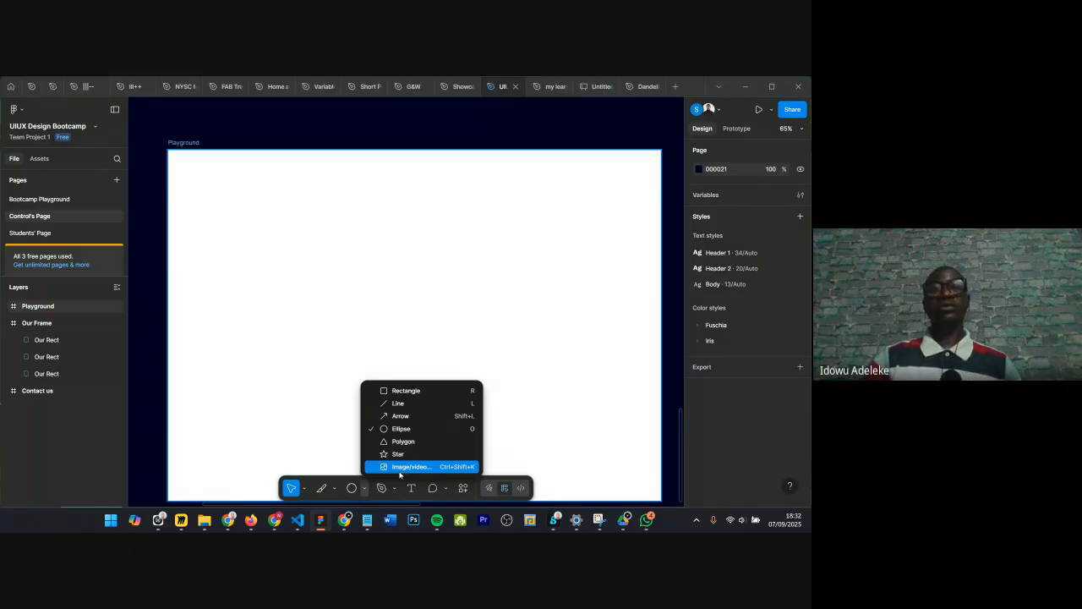
scroll(375, 344, "down", 3)
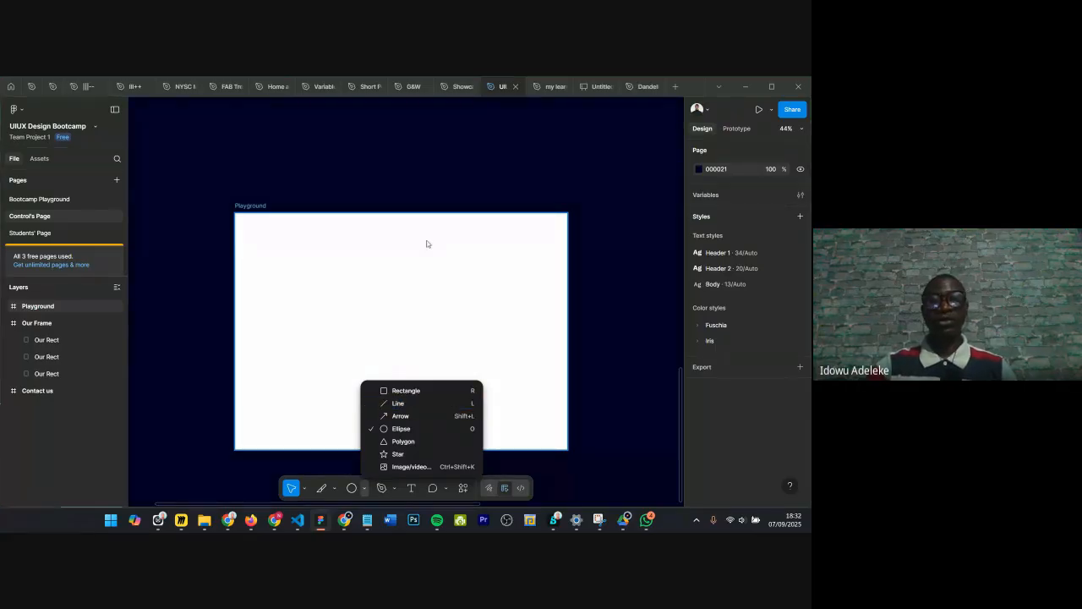
scroll(391, 295, "down", 1)
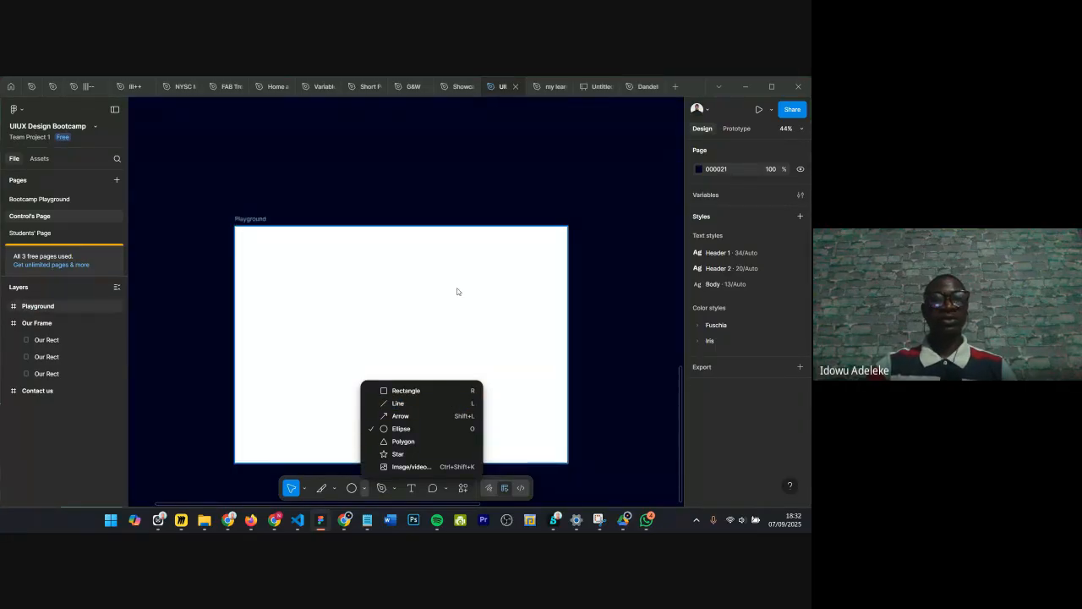
scroll(457, 287, "down", 6)
scroll(464, 283, "up", 3)
scroll(464, 284, "up", 5)
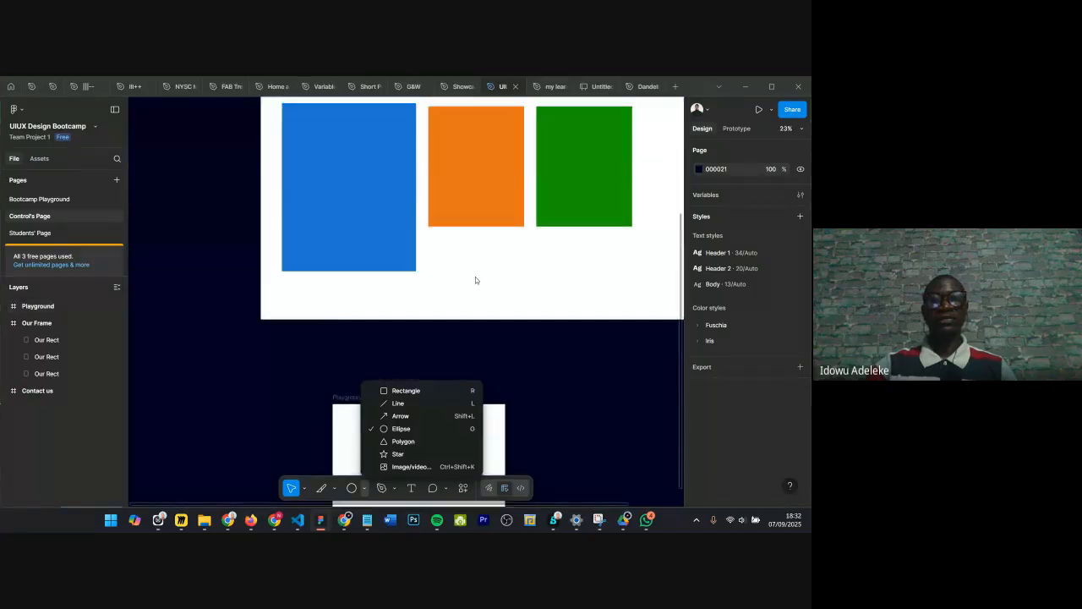
scroll(473, 280, "up", 5)
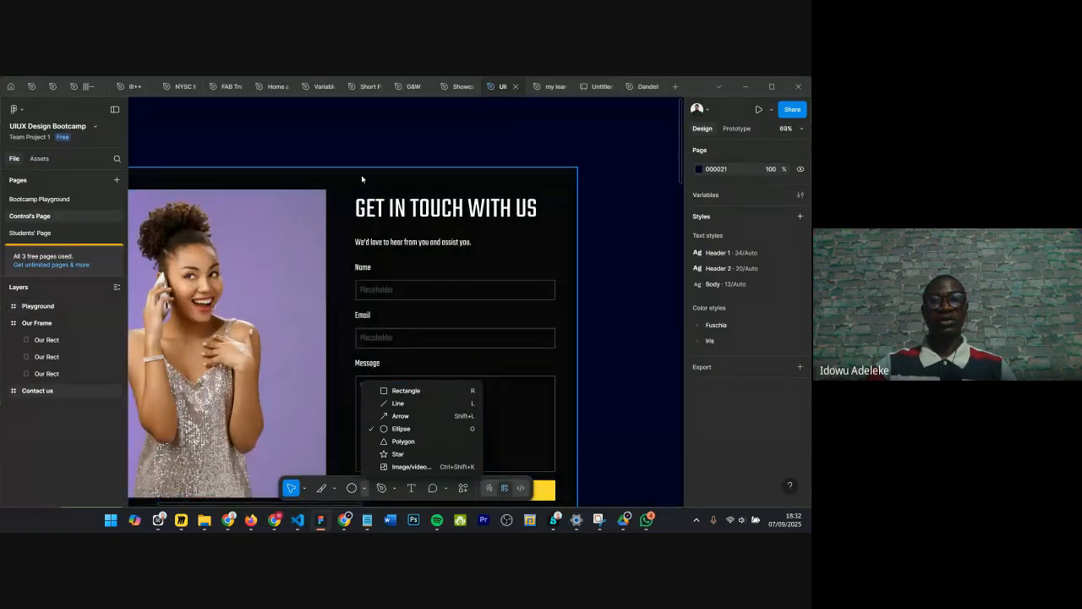
scroll(357, 222, "down", 5)
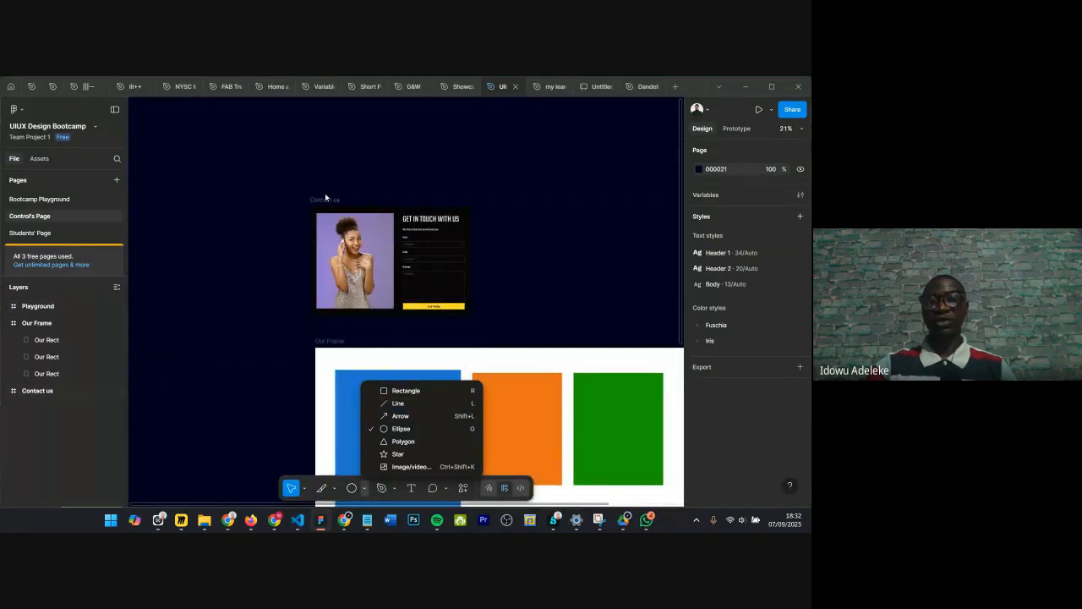
scroll(353, 205, "up", 2)
scroll(353, 205, "down", 3)
left_click(263, 410)
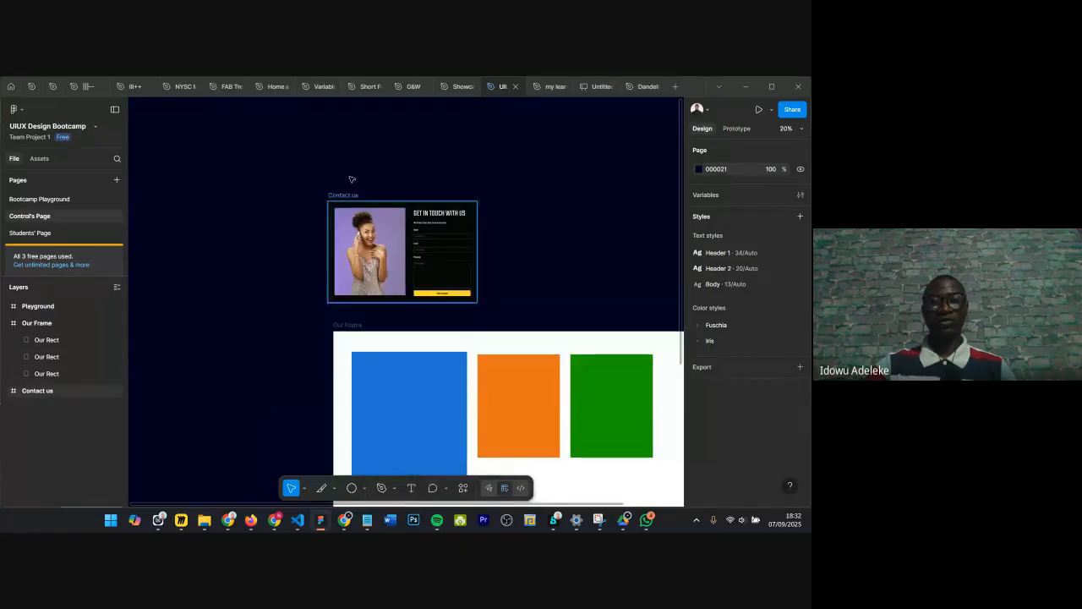
Step: Move the Contact us frame to a new position on the canvas
left_click_drag(416, 198, 523, 330)
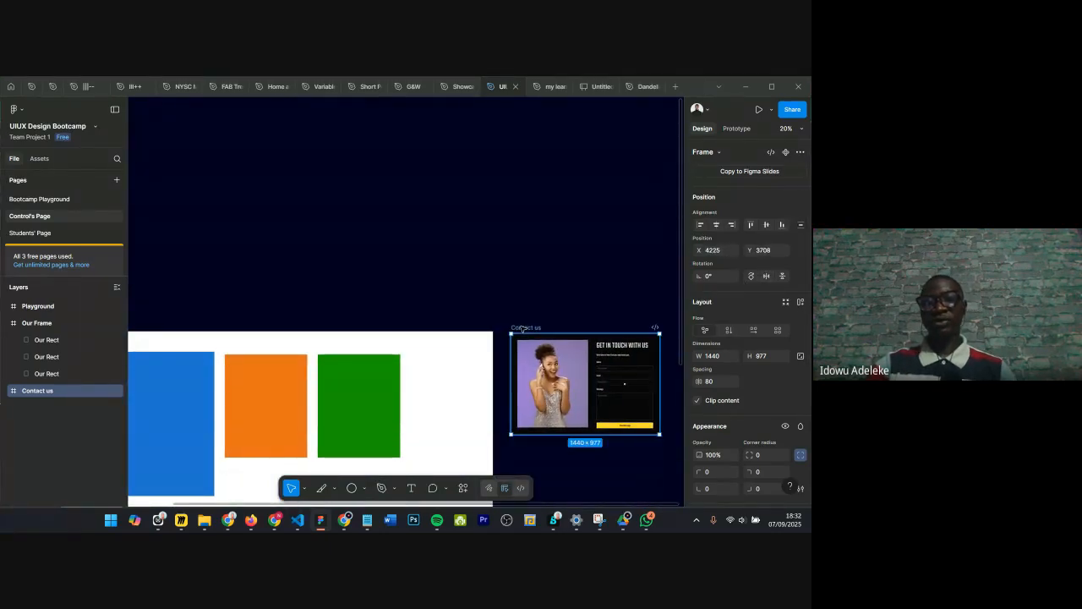
scroll(406, 501, "right", 5)
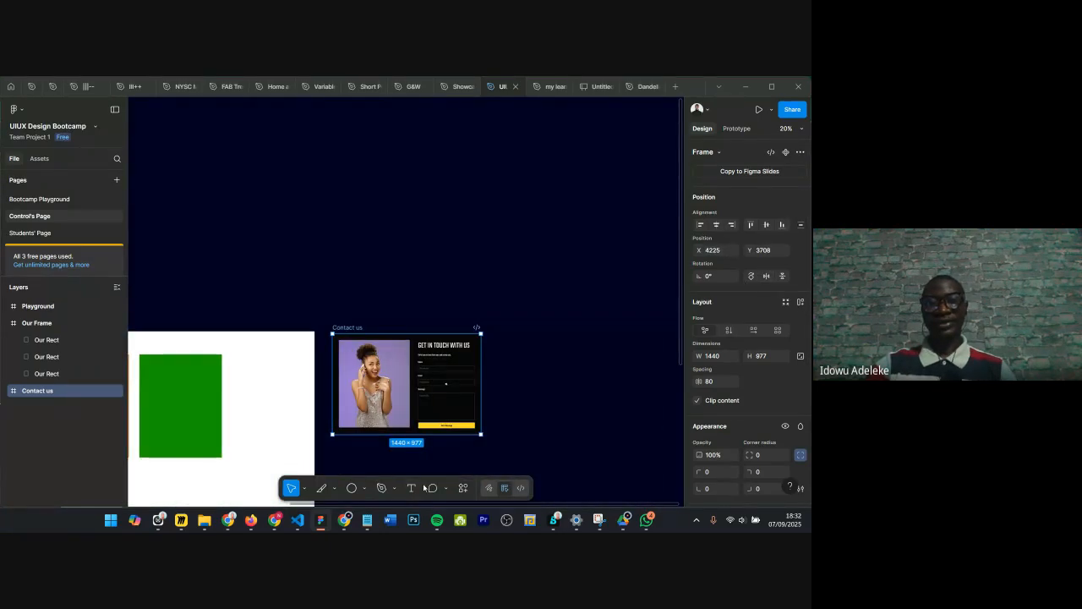
key("shift+2")
scroll(392, 342, "down", 5)
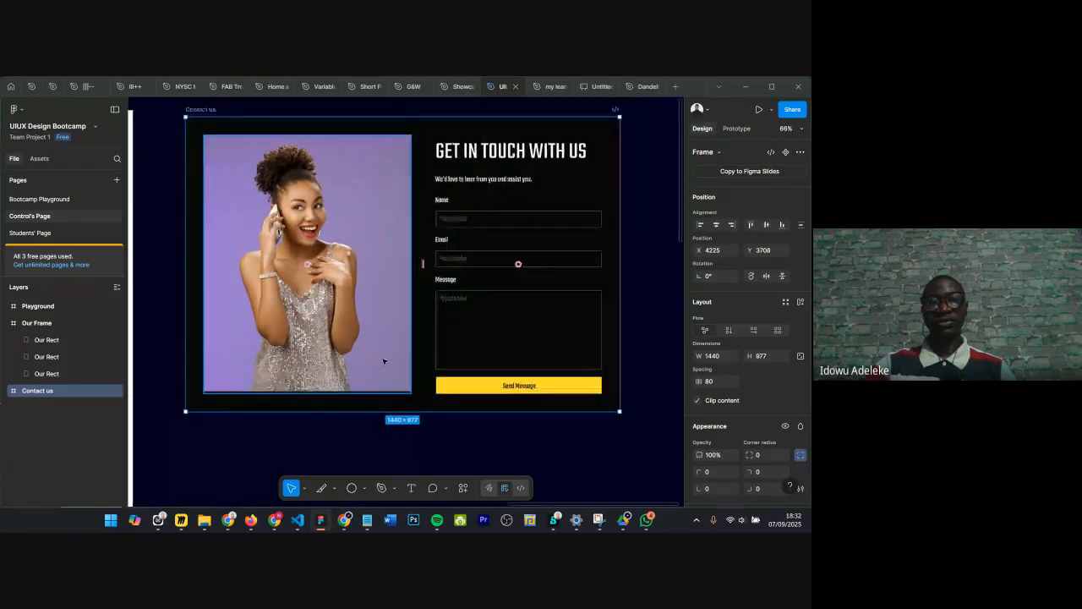
left_click_drag(284, 218, 295, 187)
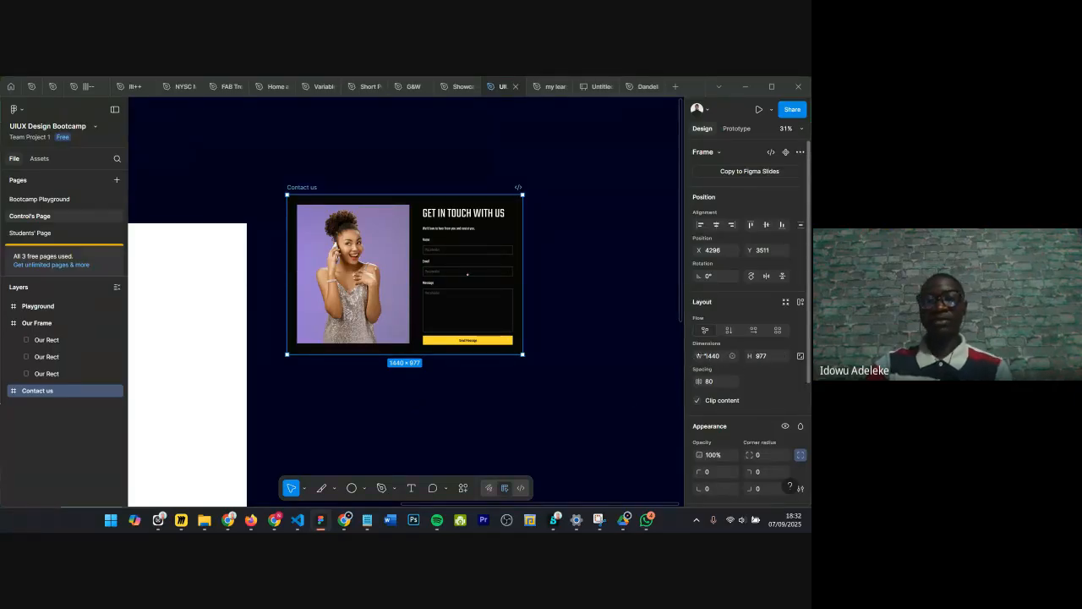
left_click(350, 423)
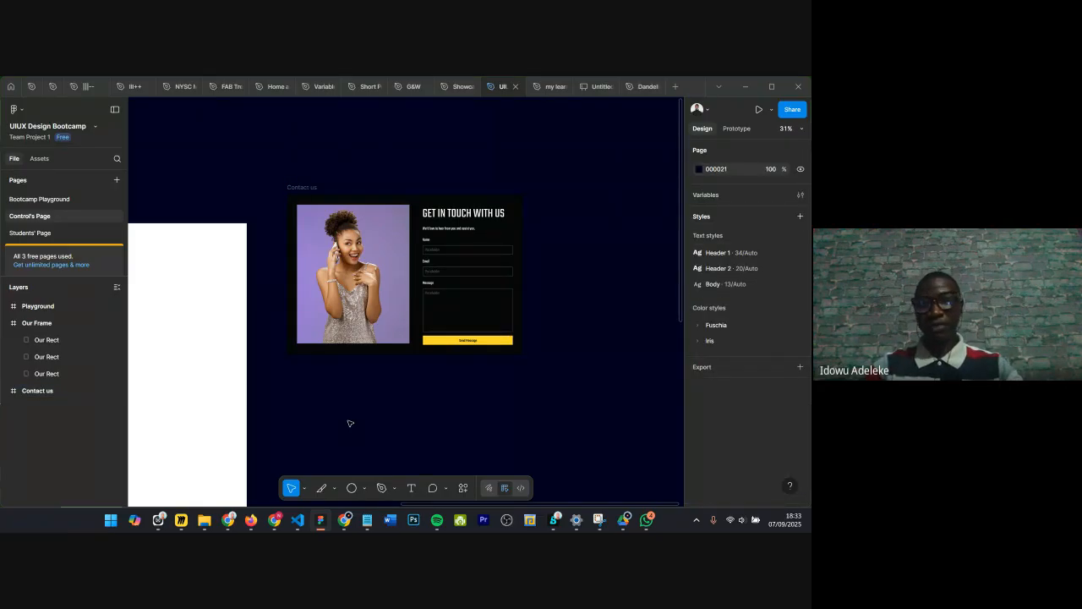
Step: Add a Desktop 1440 × 1024 frame and move it below the Contact us frame
key("f")
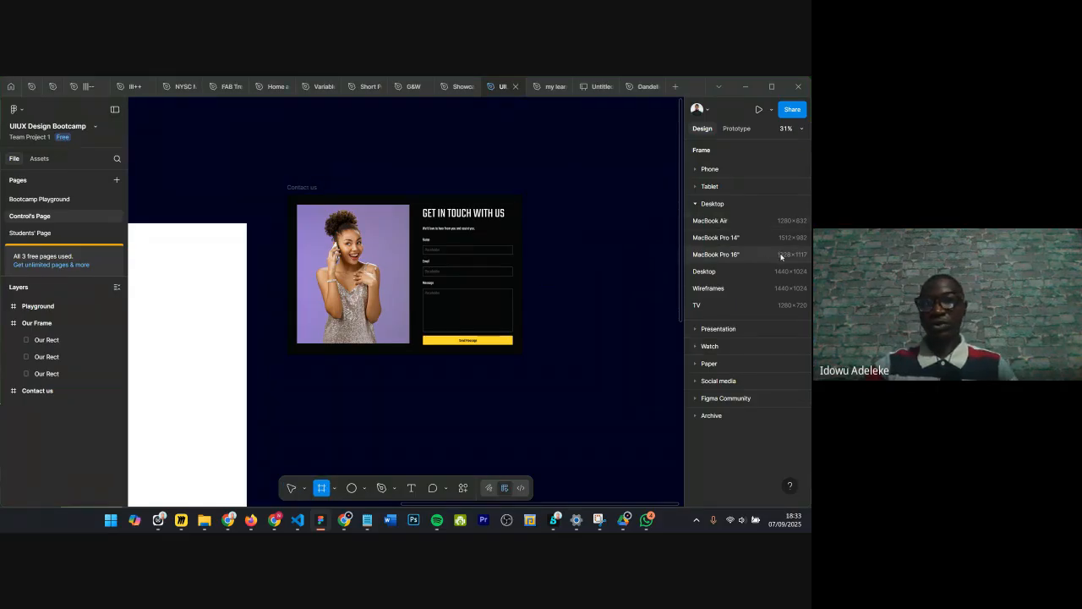
left_click(725, 276)
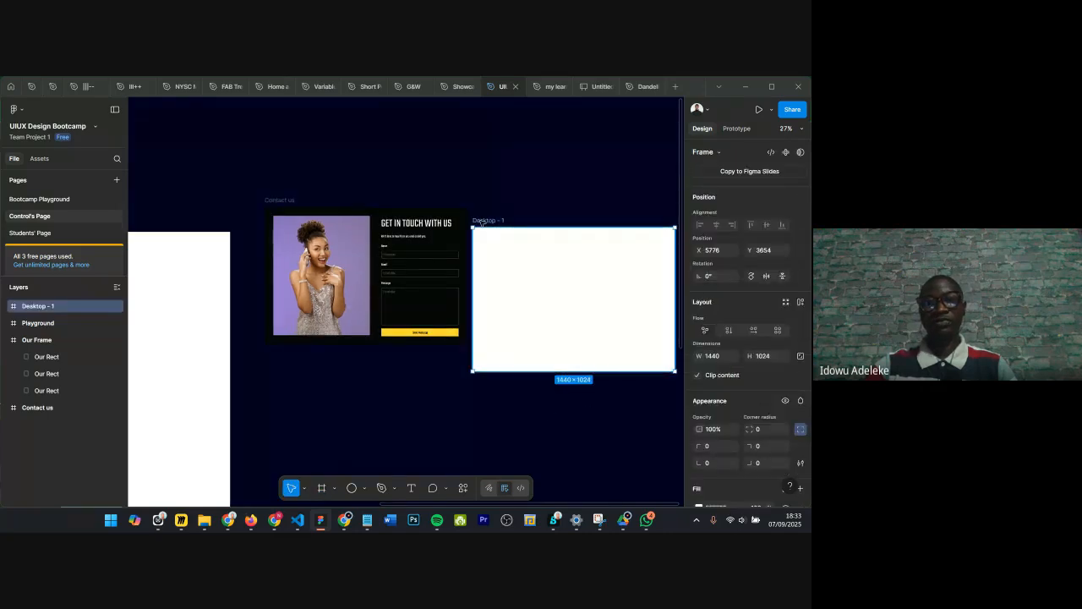
left_click_drag(481, 223, 288, 357)
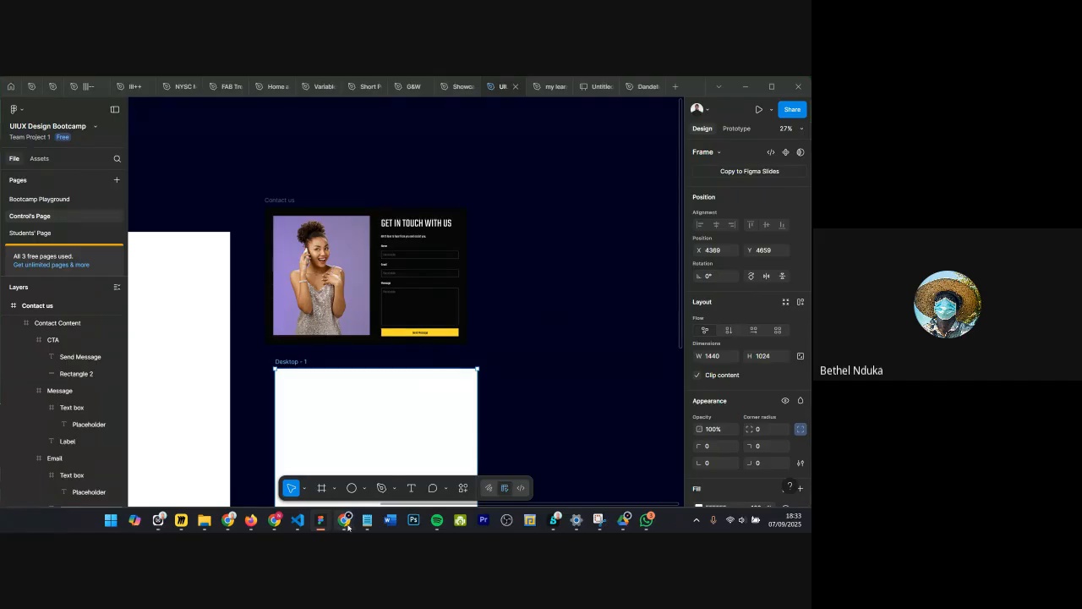
mouse_move(347, 526)
left_click(285, 461)
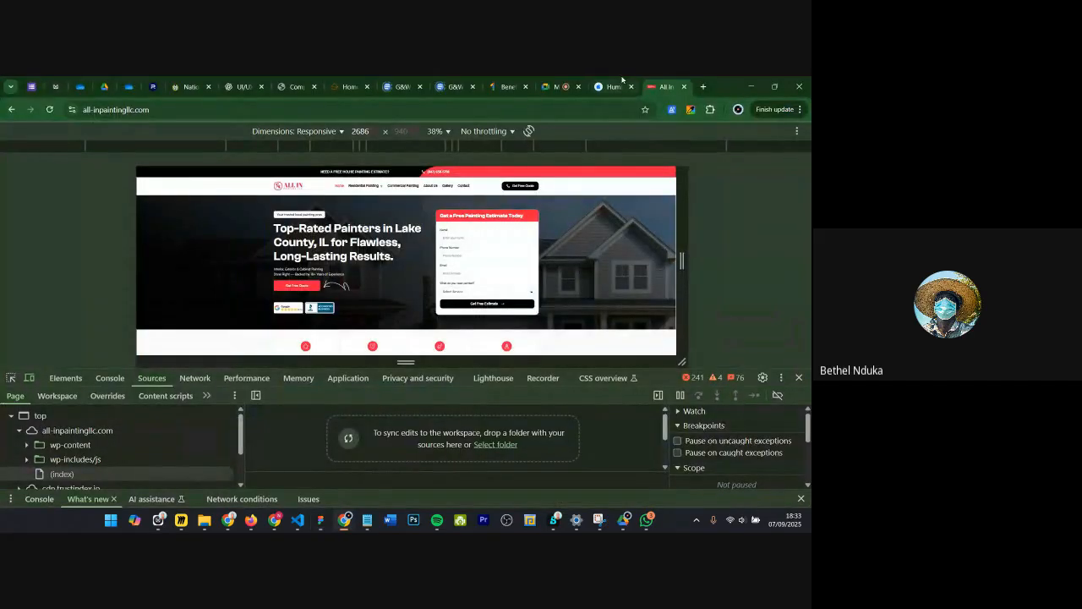
left_click(553, 87)
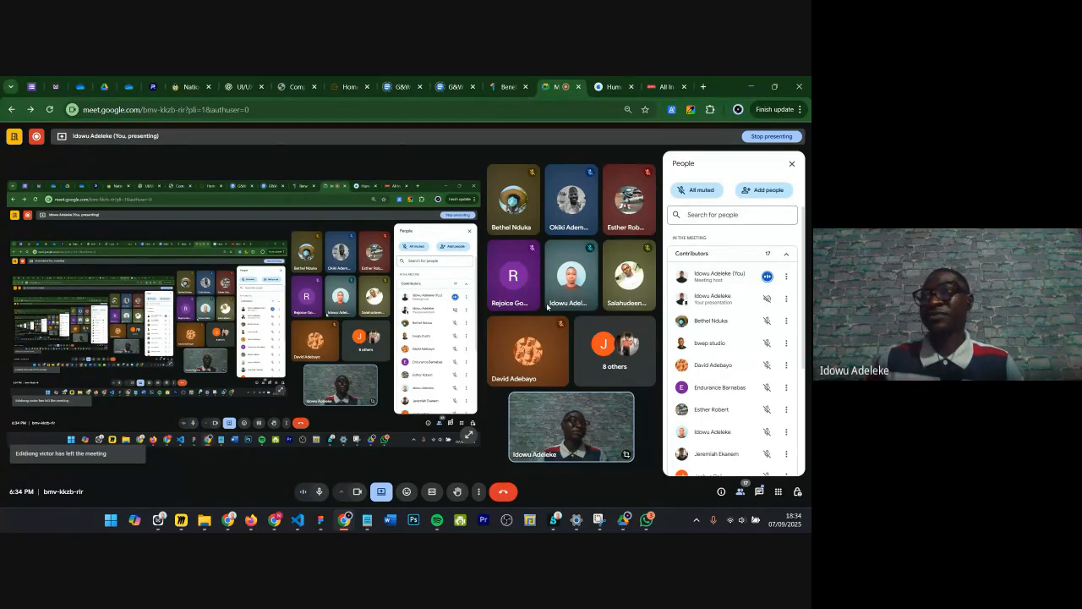
left_click(323, 519)
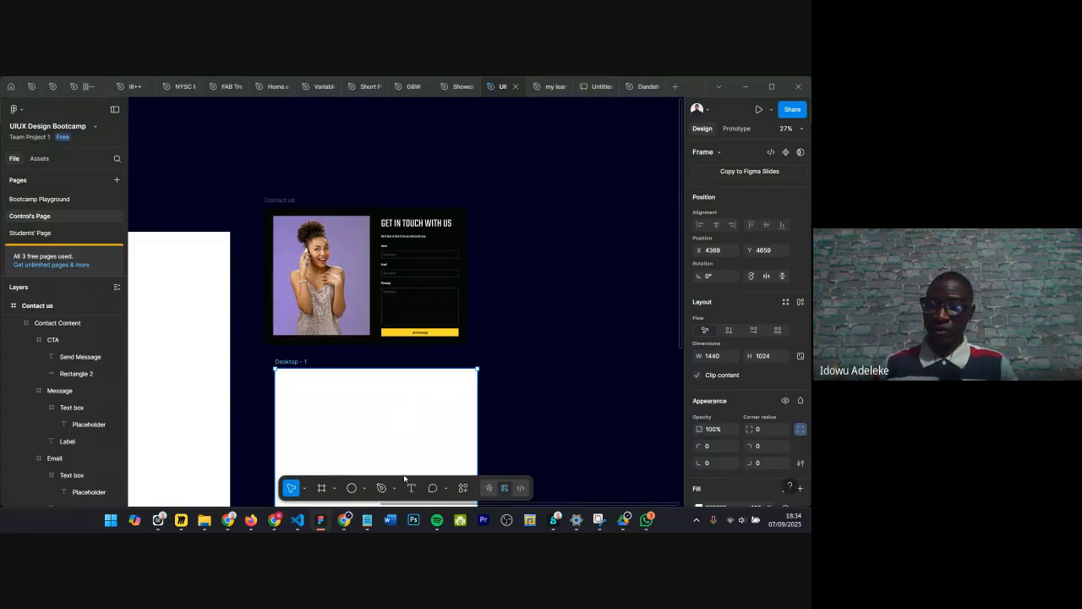
Step: Delete the newly added Desktop frame
scroll(466, 382, "down", 2)
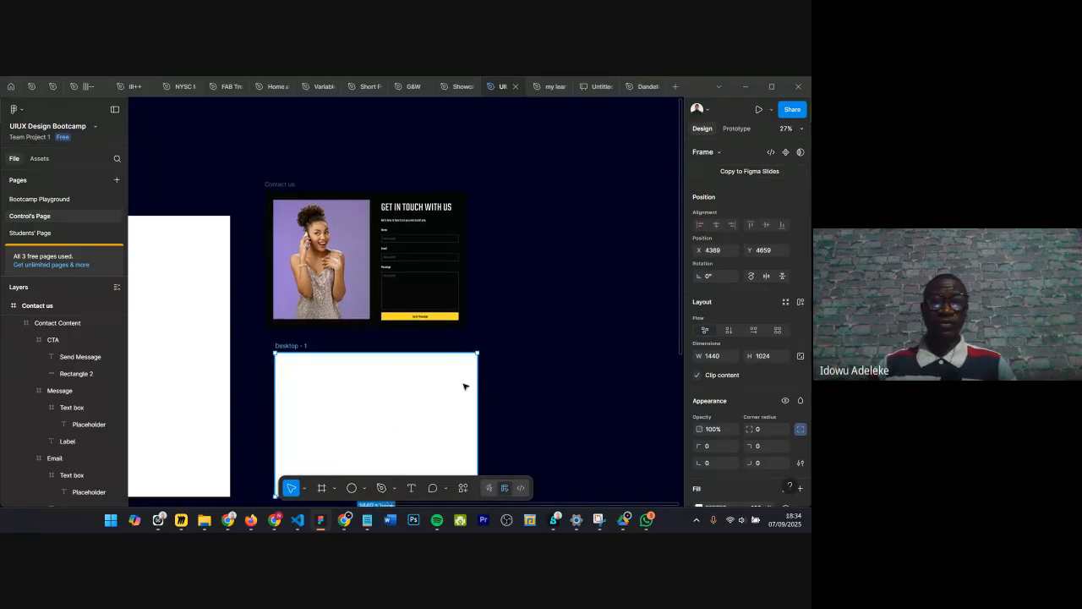
scroll(463, 383, "down", 2)
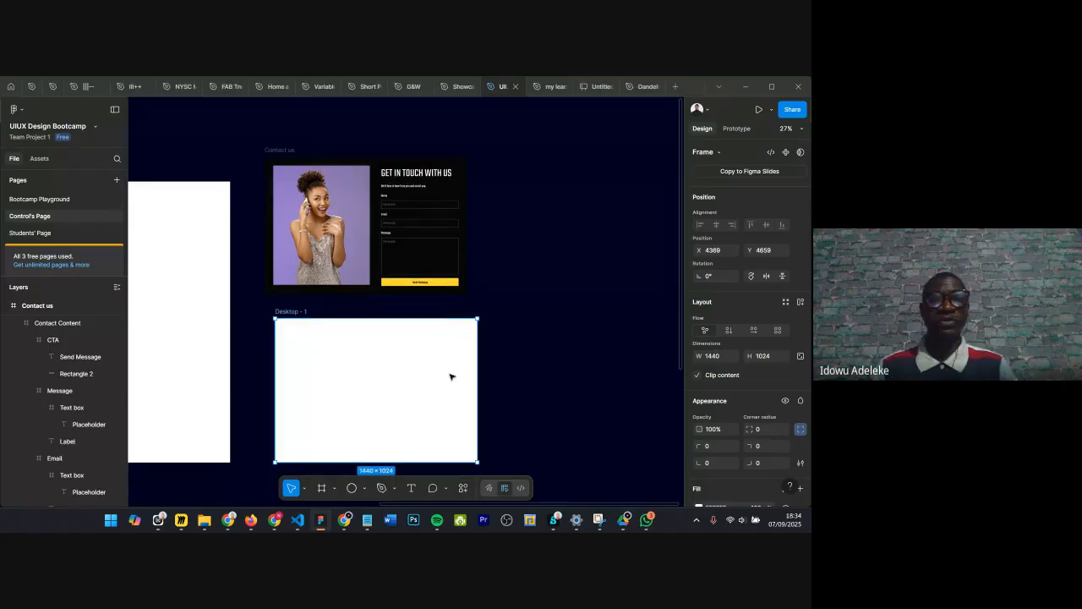
left_click(284, 153)
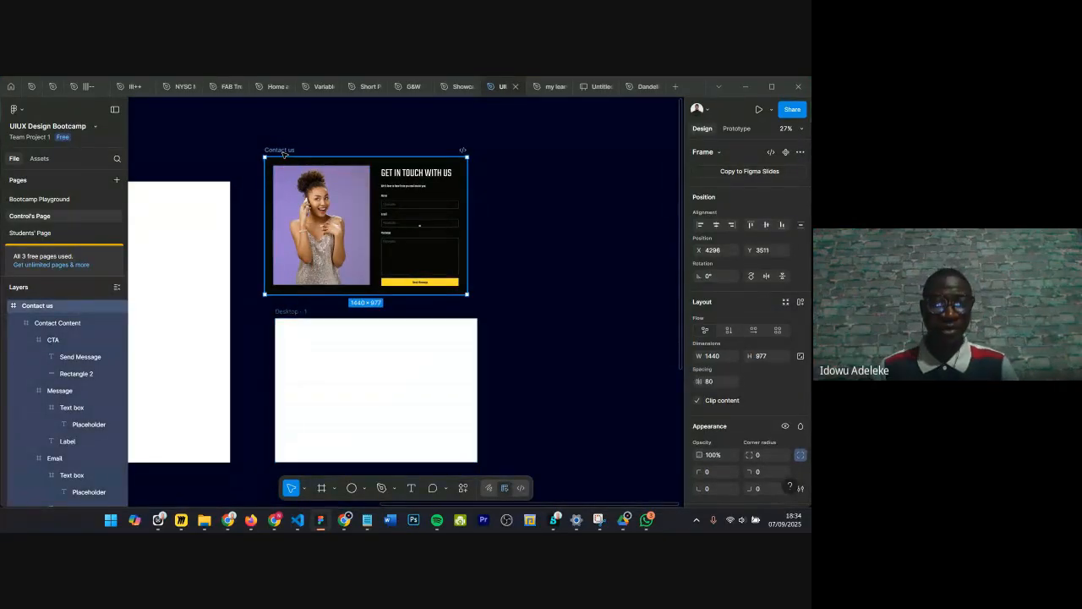
left_click(531, 263)
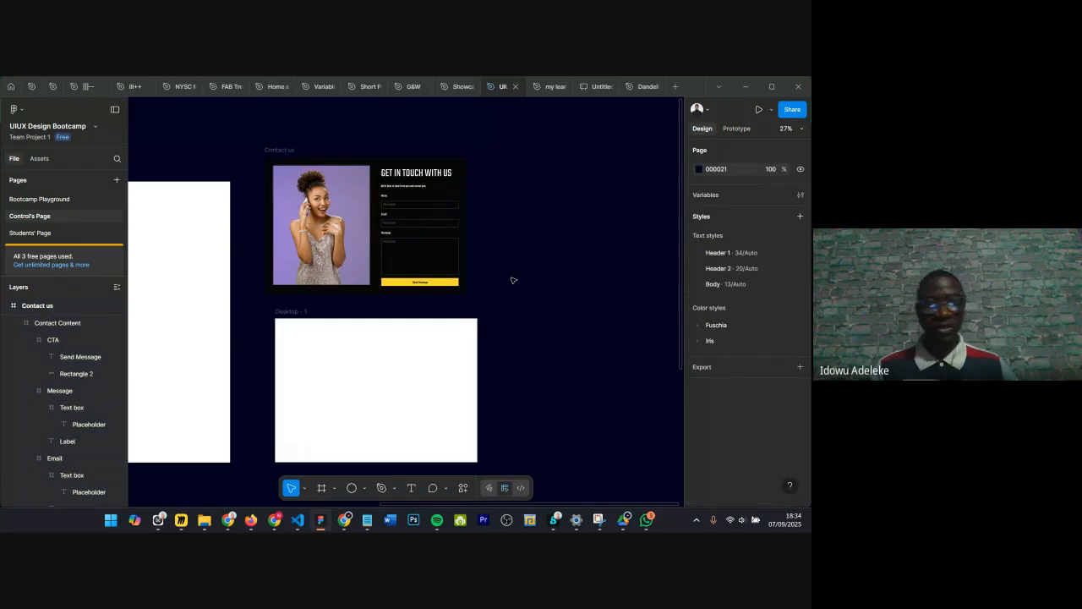
left_click(294, 312)
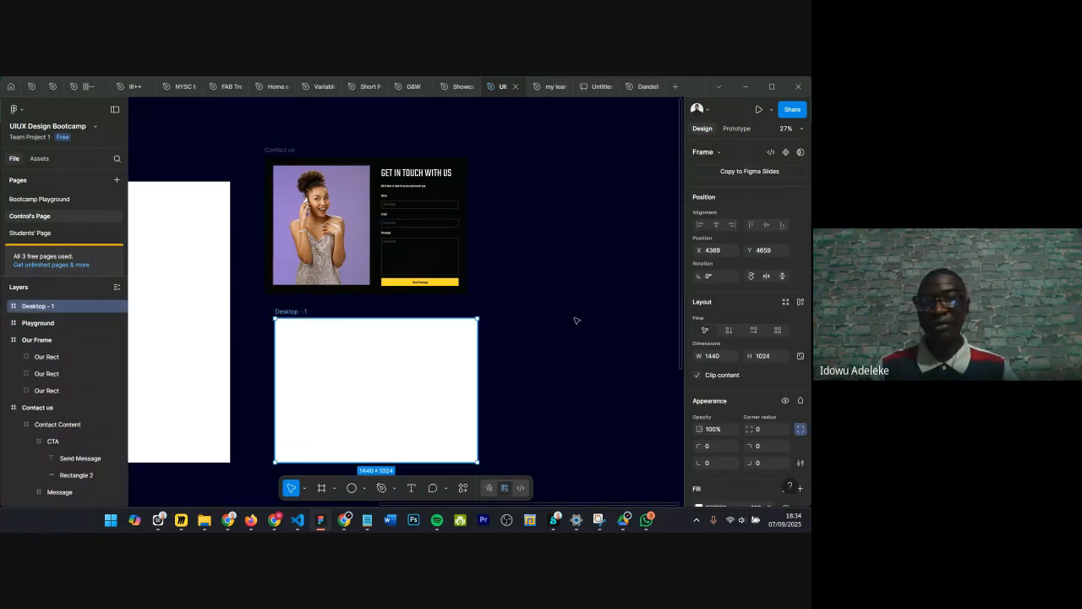
key("Delete")
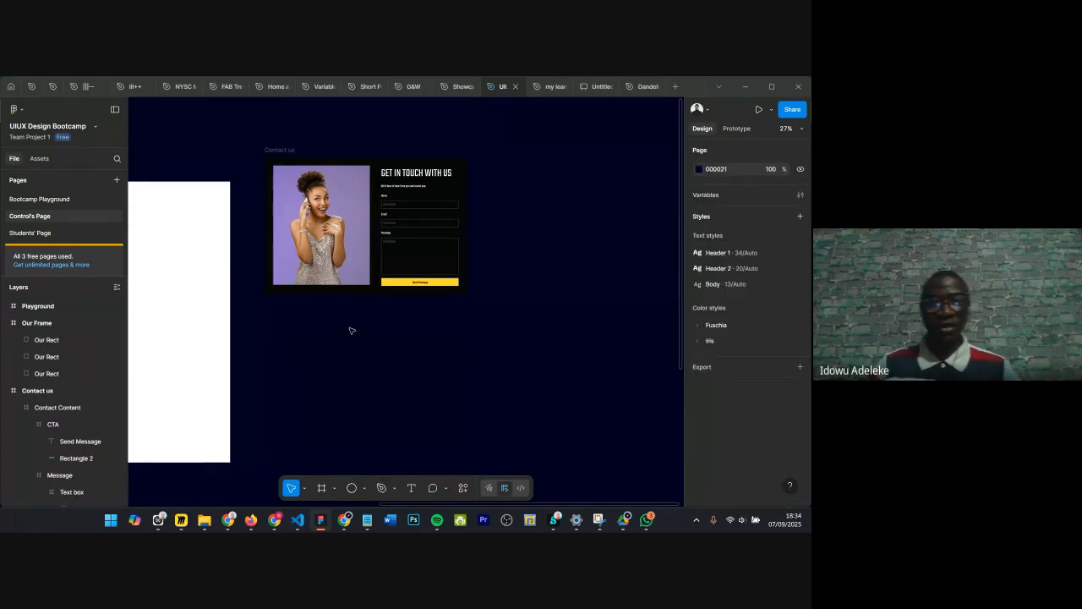
Step: Create a fresh Desktop 1440 × 1024 frame and place it under the Contact us design
key("f")
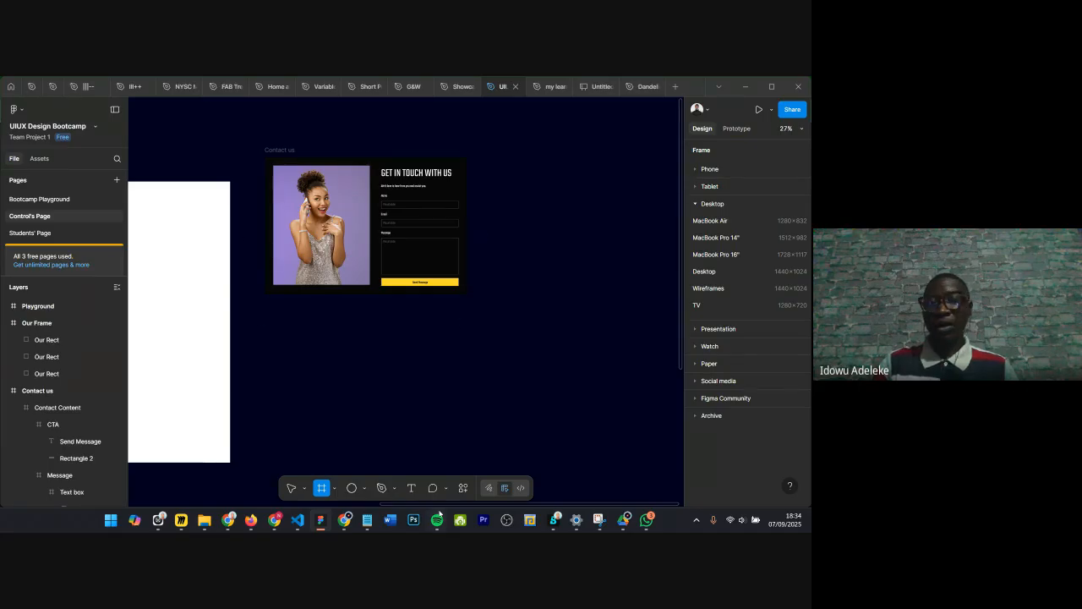
left_click(727, 271)
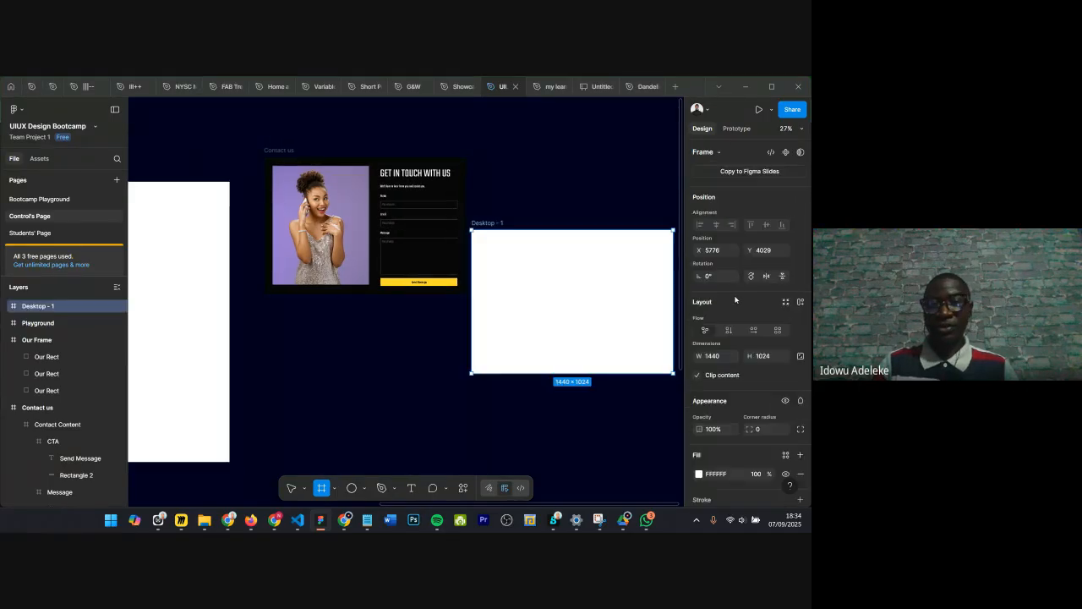
left_click_drag(499, 223, 298, 308)
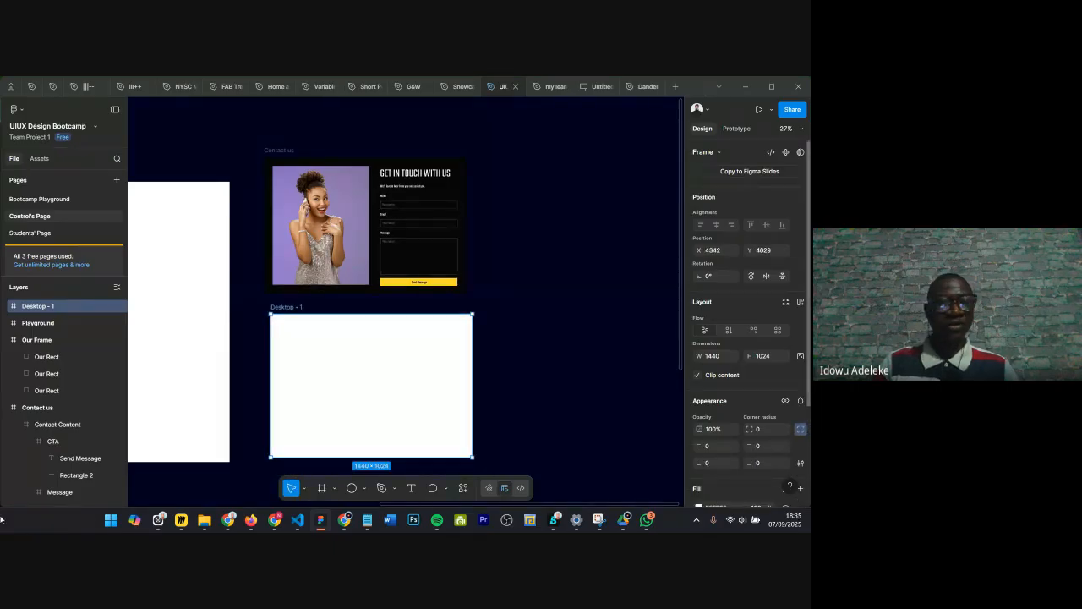
Step: Rename the new Desktop frame to Contact us
double_click(27, 306)
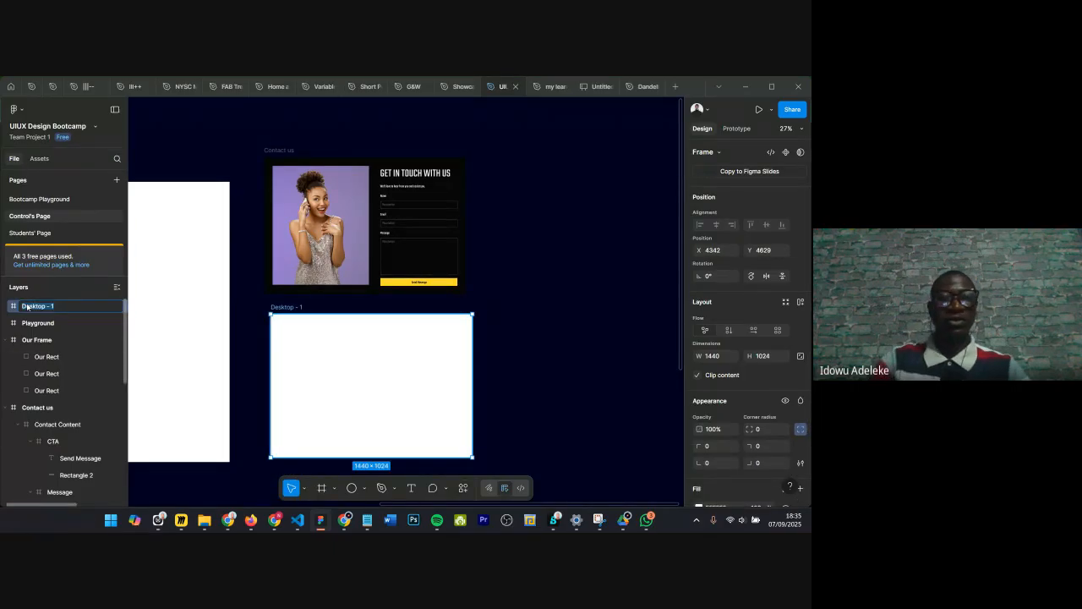
key("Escape")
key("c")
key("h")
double_click(55, 308)
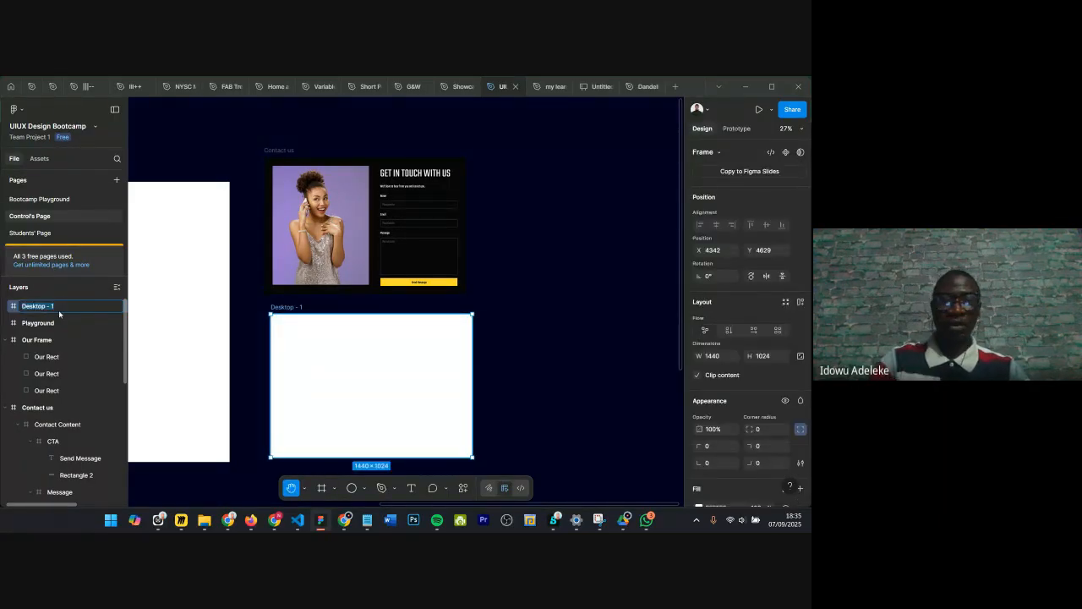
type("Contact us")
key("Return")
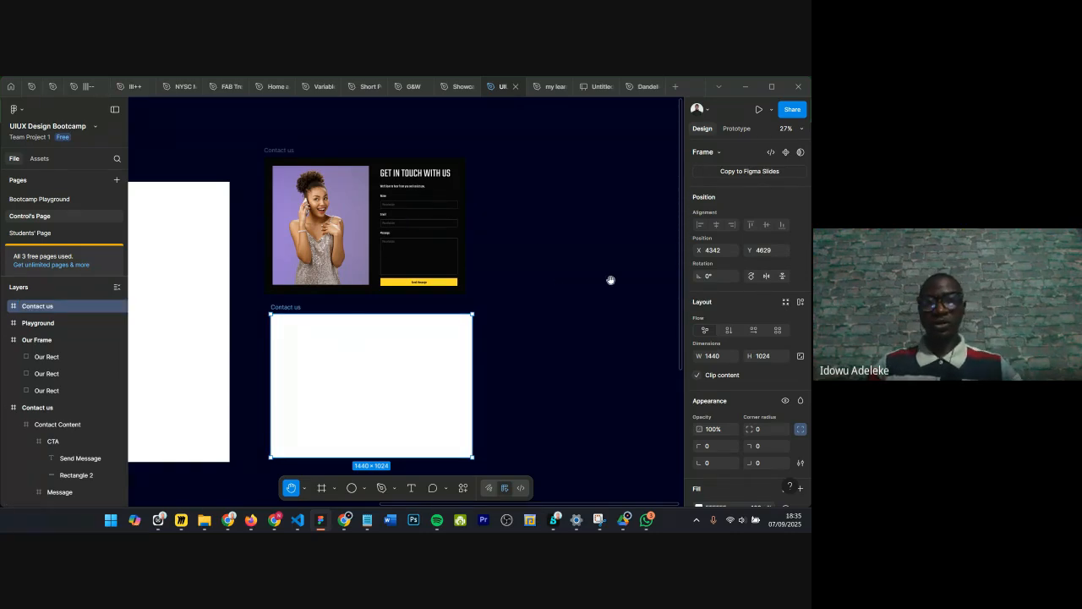
Step: Select the photo in the original Contact us design to check its dimensions
key("v")
scroll(474, 302, "down", 1)
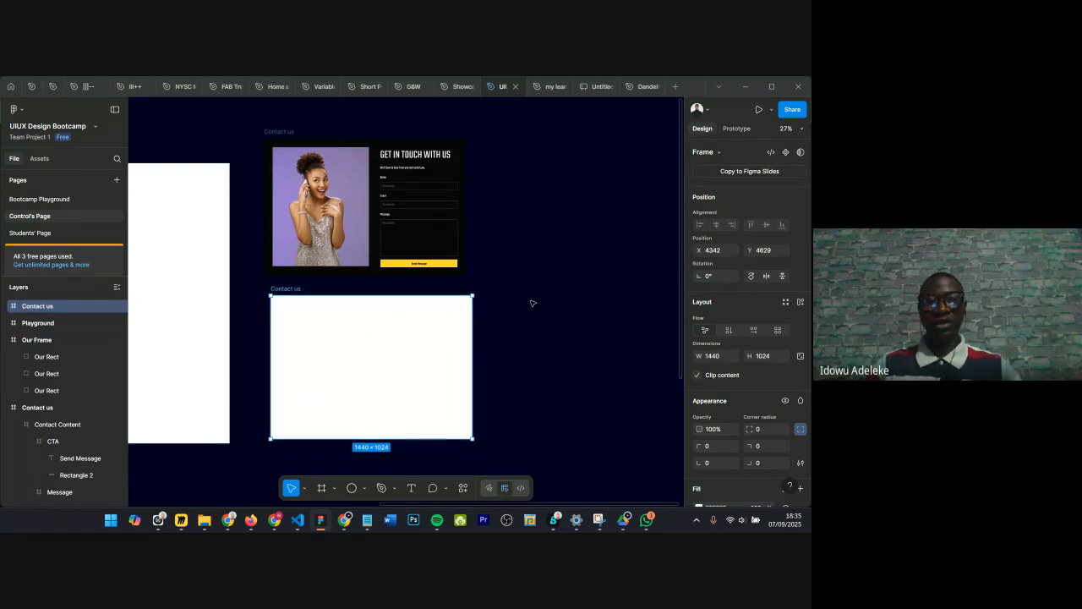
scroll(592, 298, "left", 1)
scroll(665, 293, "down", 3)
scroll(711, 370, "down", 1)
scroll(564, 330, "up", 3)
scroll(744, 381, "down", 3)
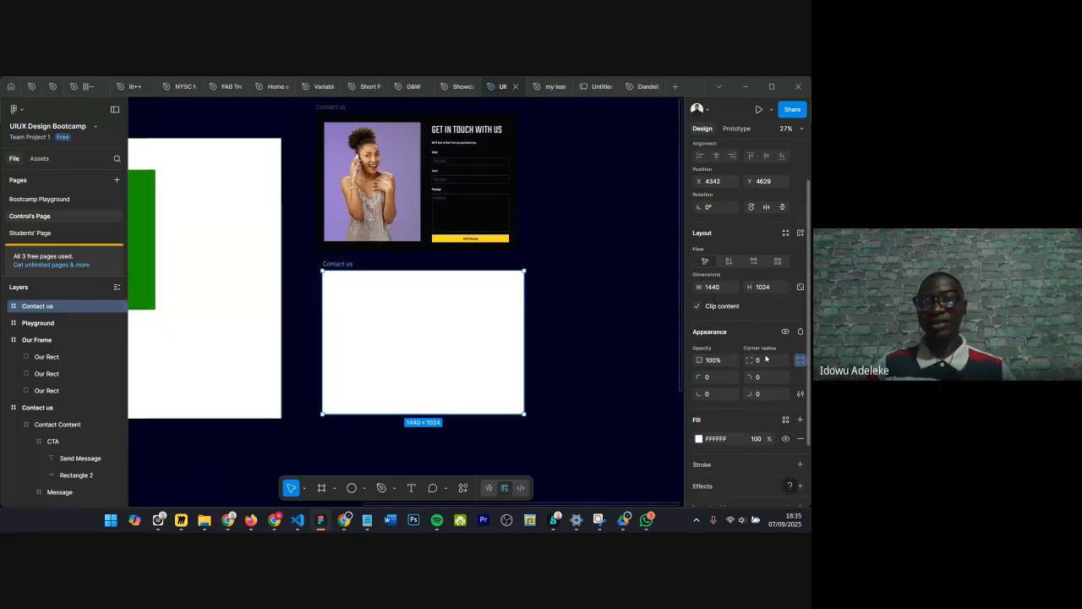
scroll(380, 241, "up", 1)
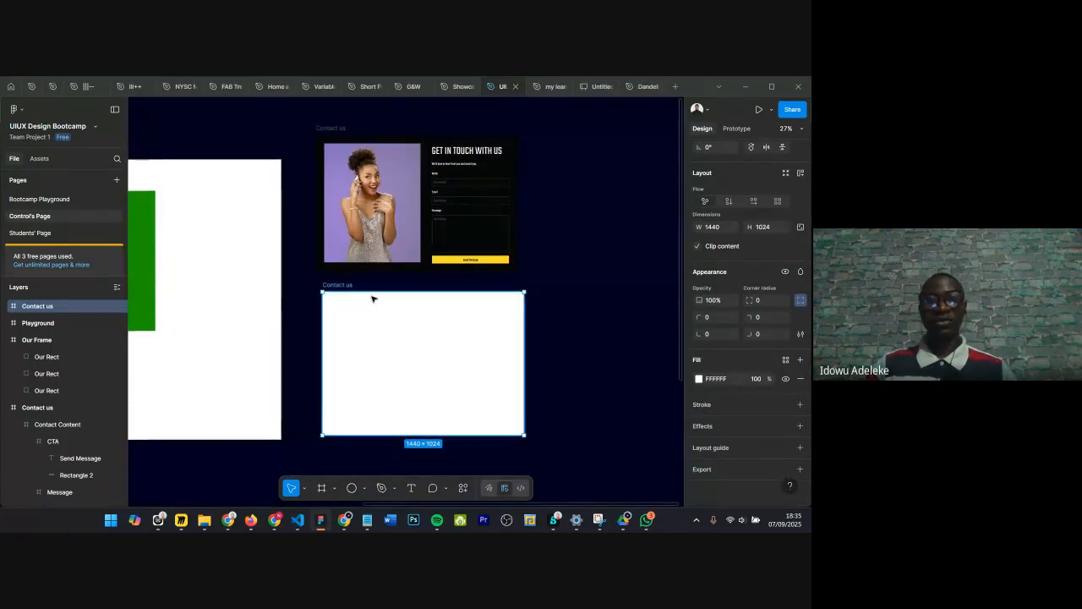
scroll(380, 240, "up", 3)
scroll(381, 221, "right", 1)
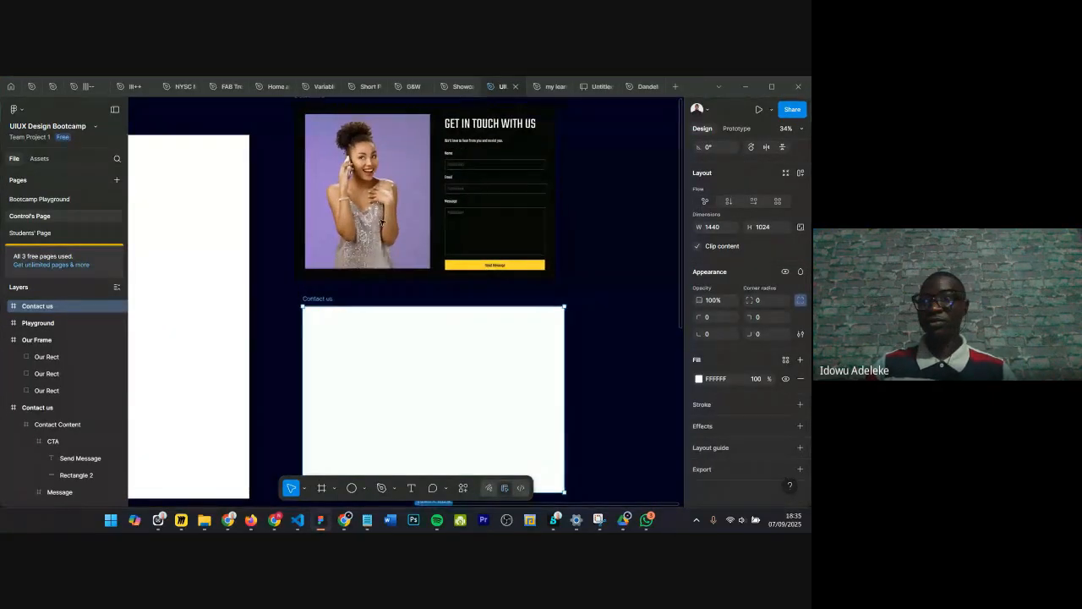
scroll(381, 222, "down", 3)
scroll(380, 230, "up", 1)
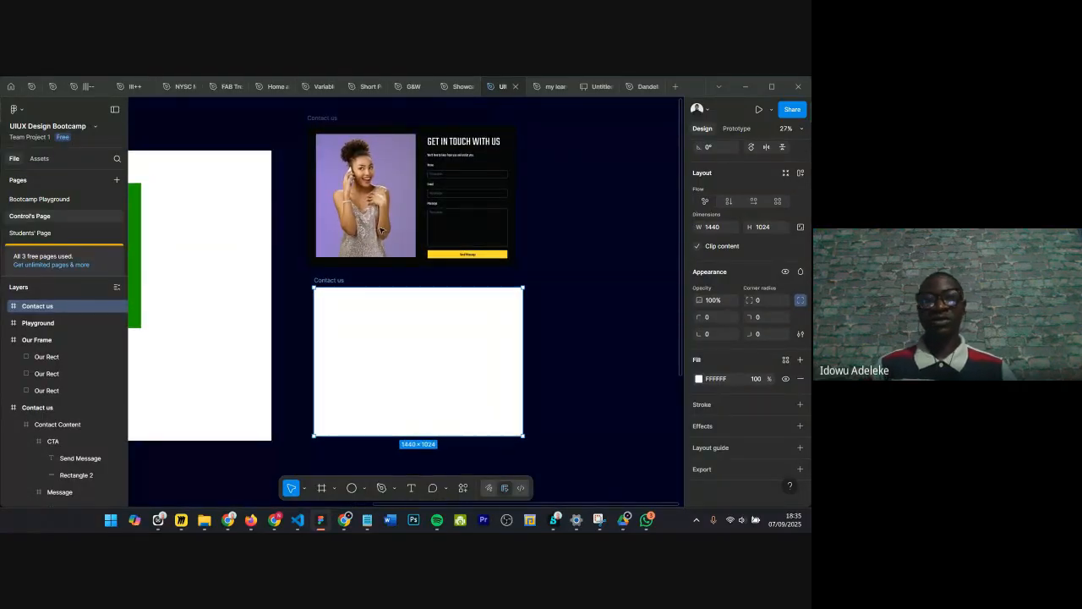
scroll(413, 277, "up", 1)
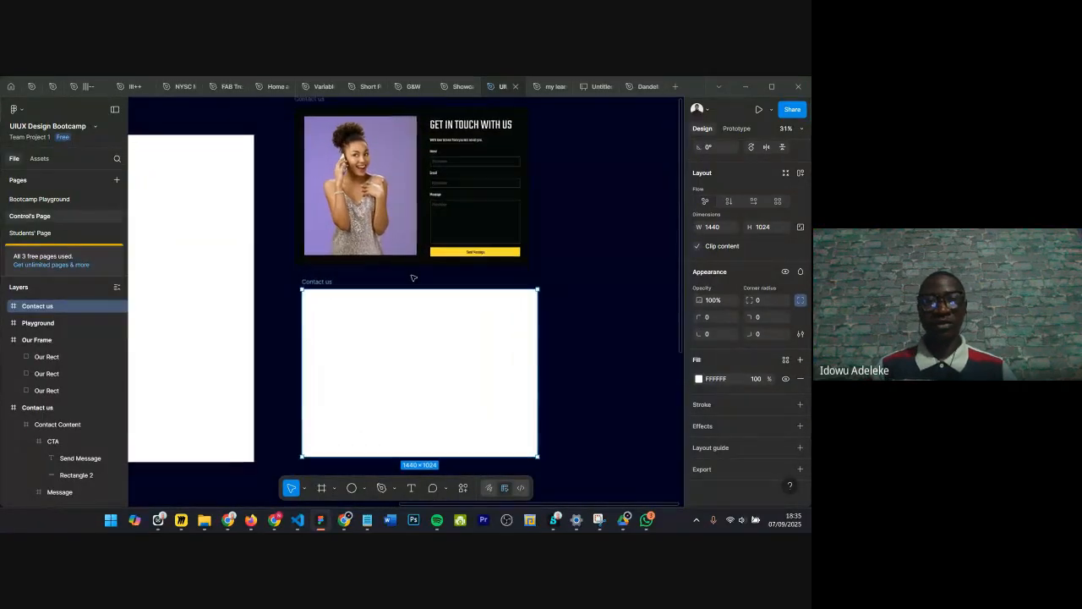
scroll(502, 151, "up", 1)
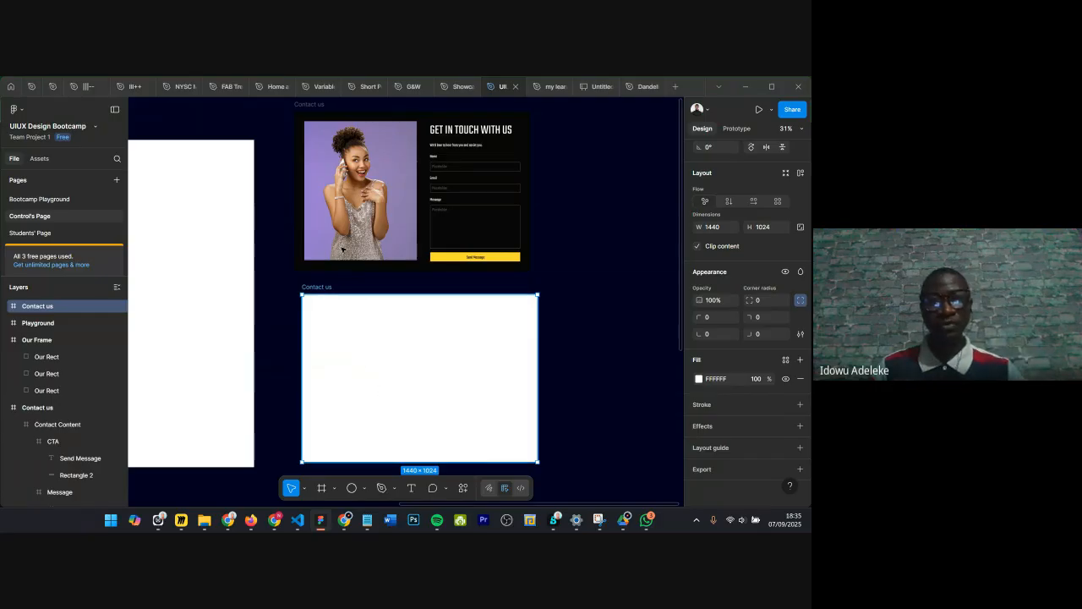
left_click(368, 255)
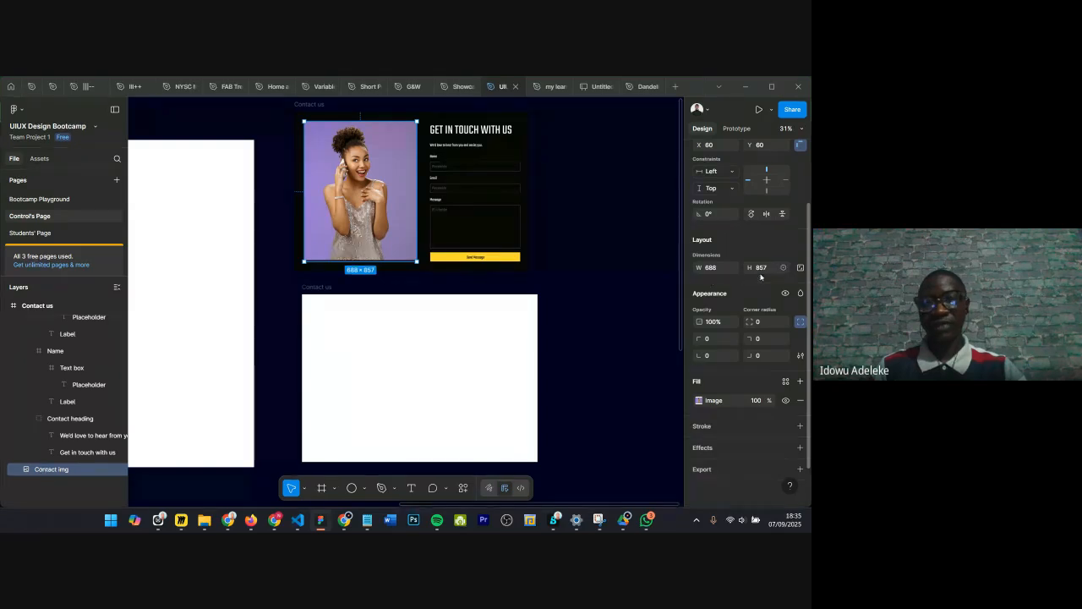
Step: Draw a frame about 588 × 785 inside the new Contact us frame as the image placeholder
key("f")
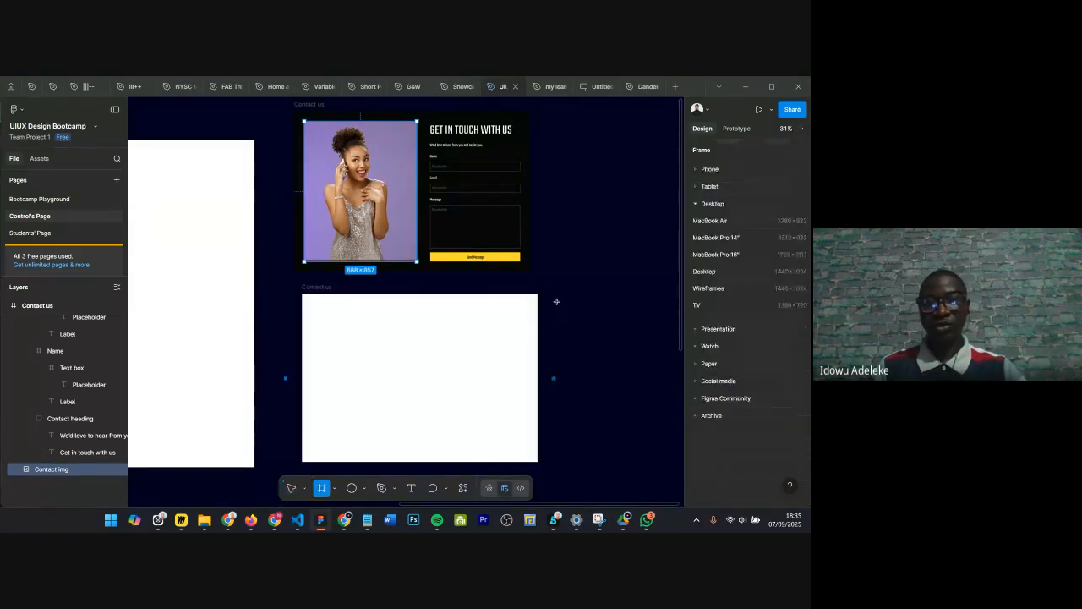
left_click_drag(323, 309, 420, 437)
left_click_drag(362, 360, 352, 365)
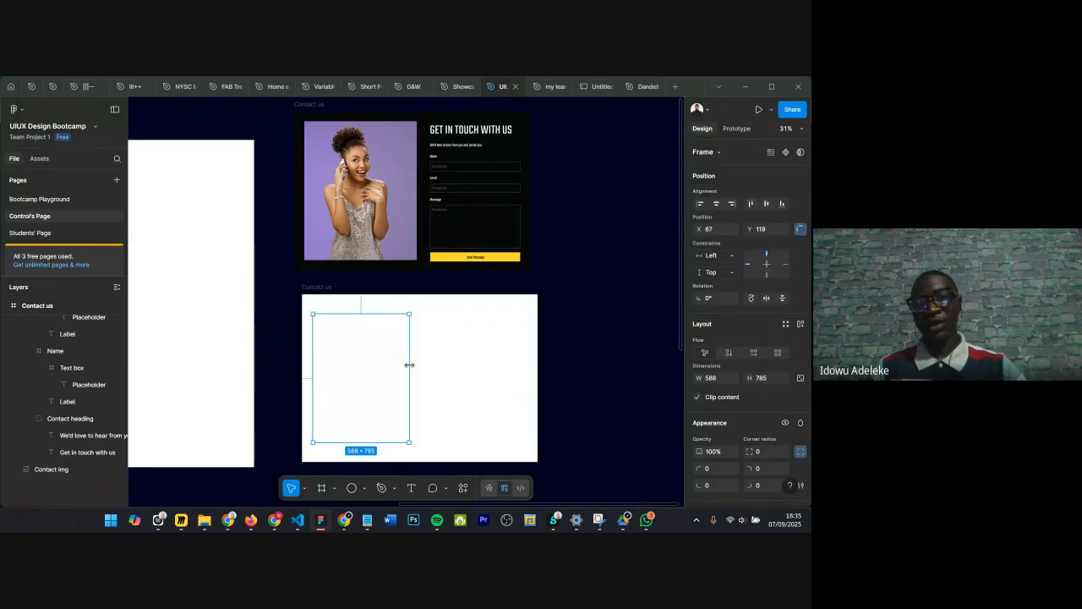
Step: Add a fill to the placeholder frame, sampling the photo's purple background with the eyedropper
scroll(709, 386, "down", 3)
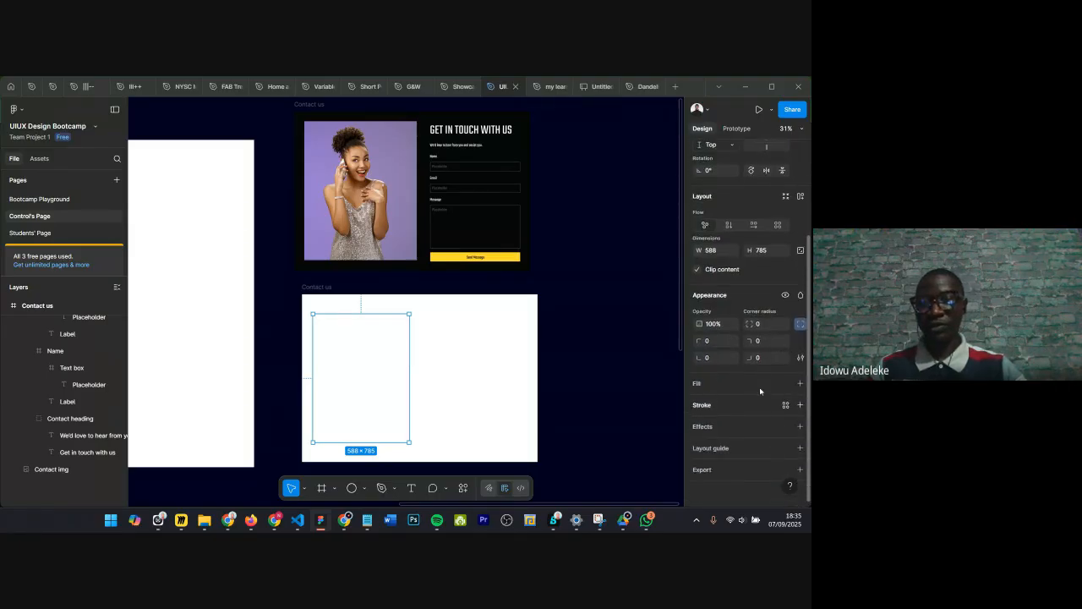
left_click(801, 384)
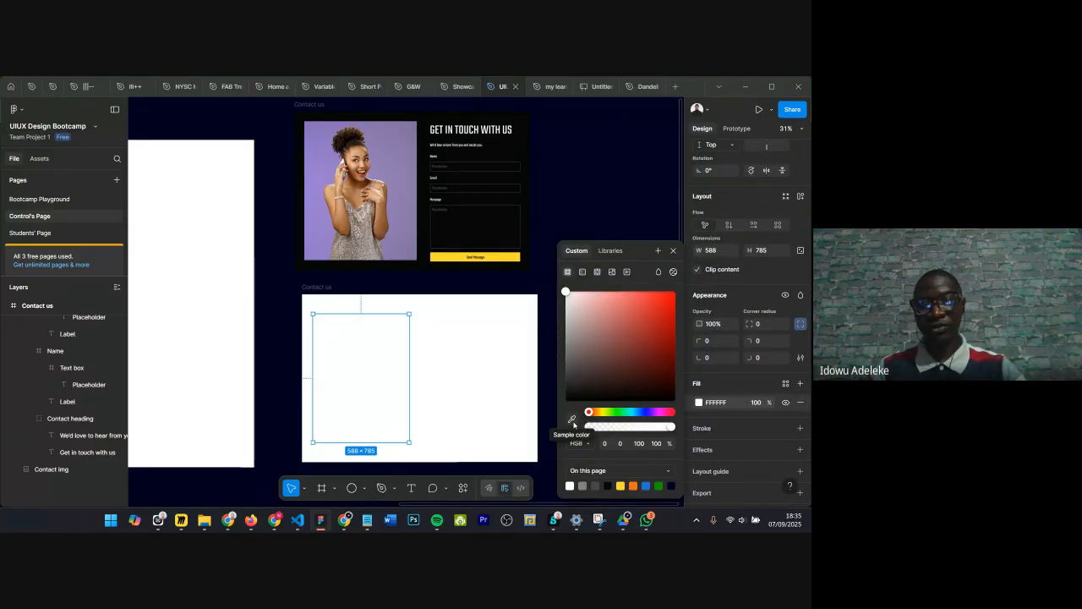
left_click(573, 420)
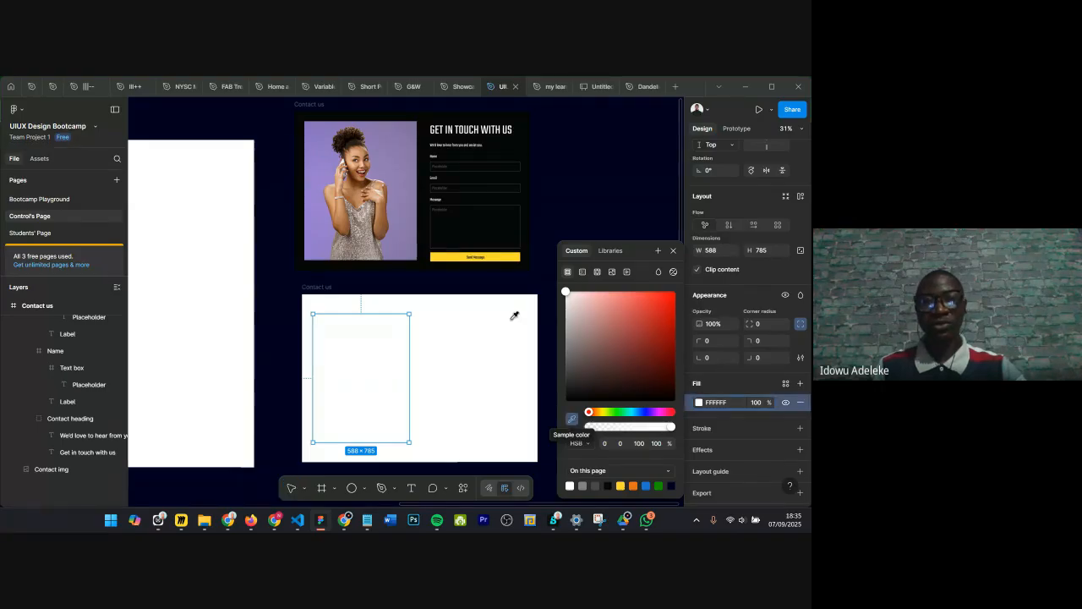
left_click(411, 139)
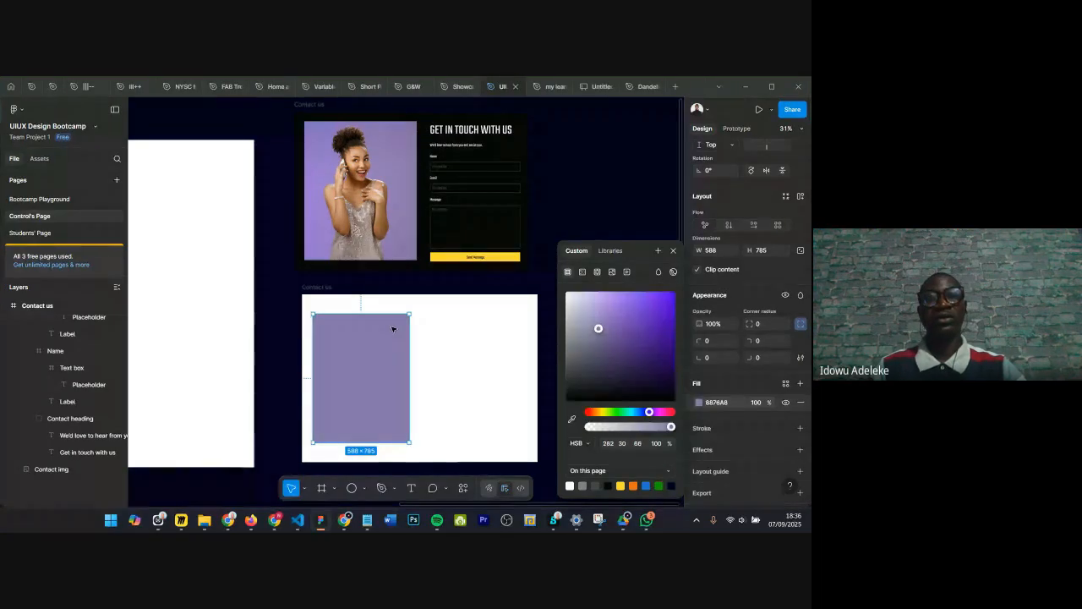
Step: Resample the placeholder's fill from the yellow button, then from the original design's near-black background
left_click(571, 419)
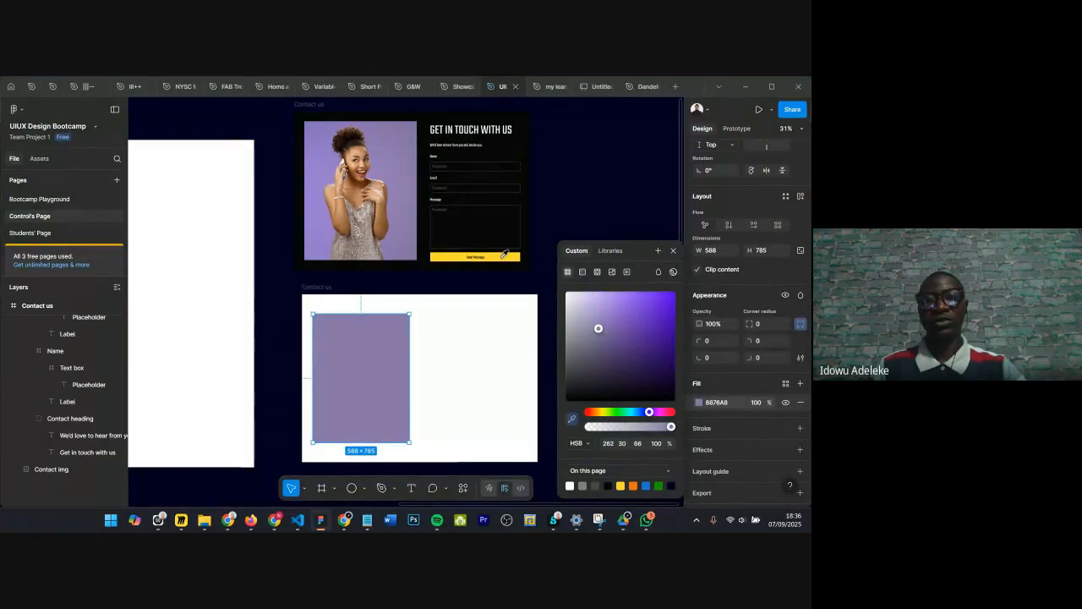
left_click(502, 255)
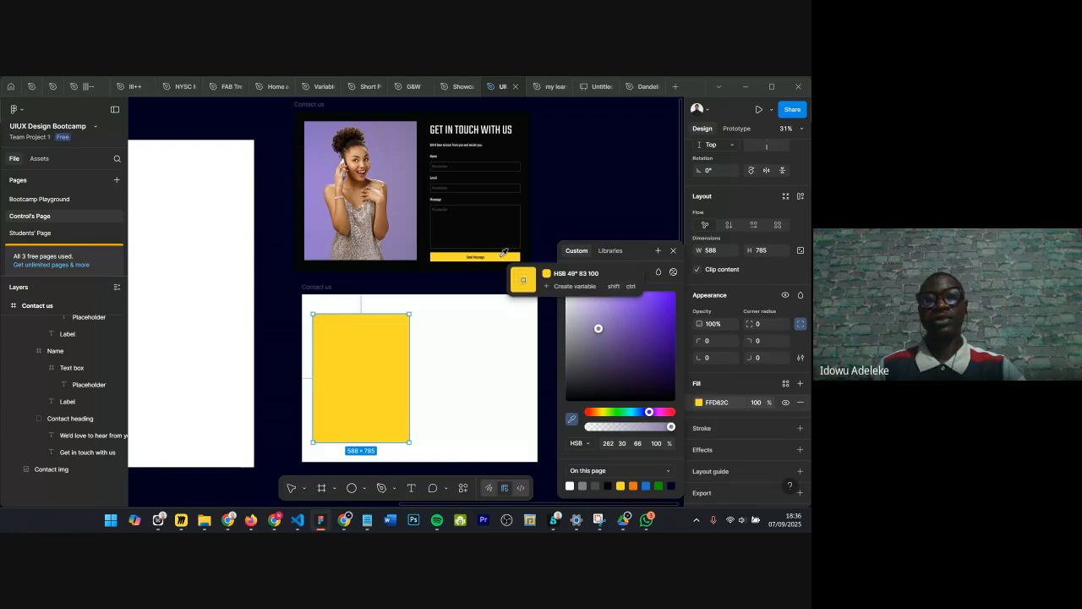
left_click(672, 251)
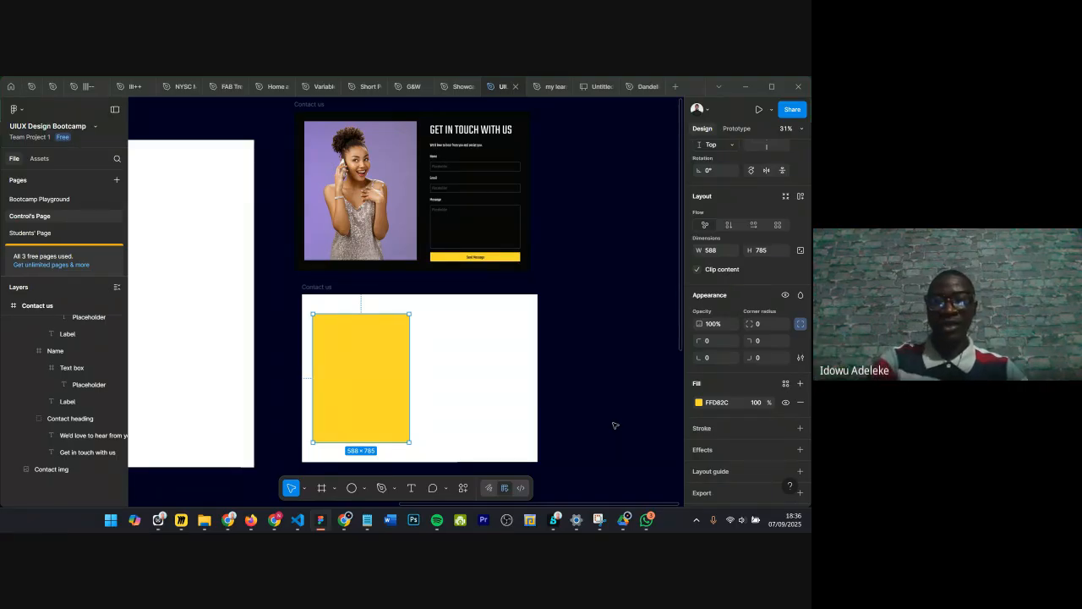
key("i")
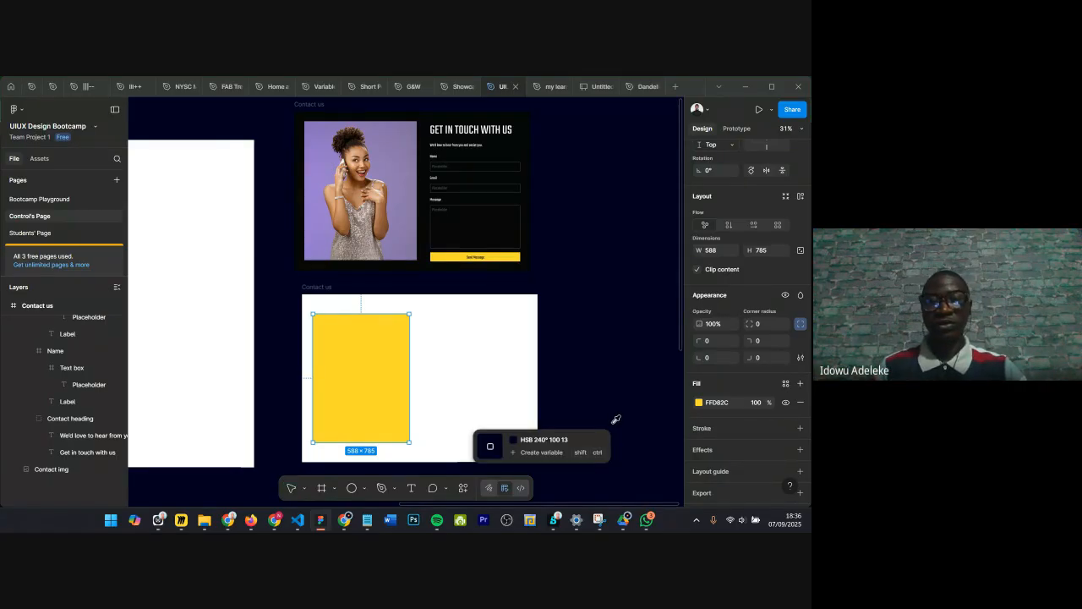
left_click(427, 268)
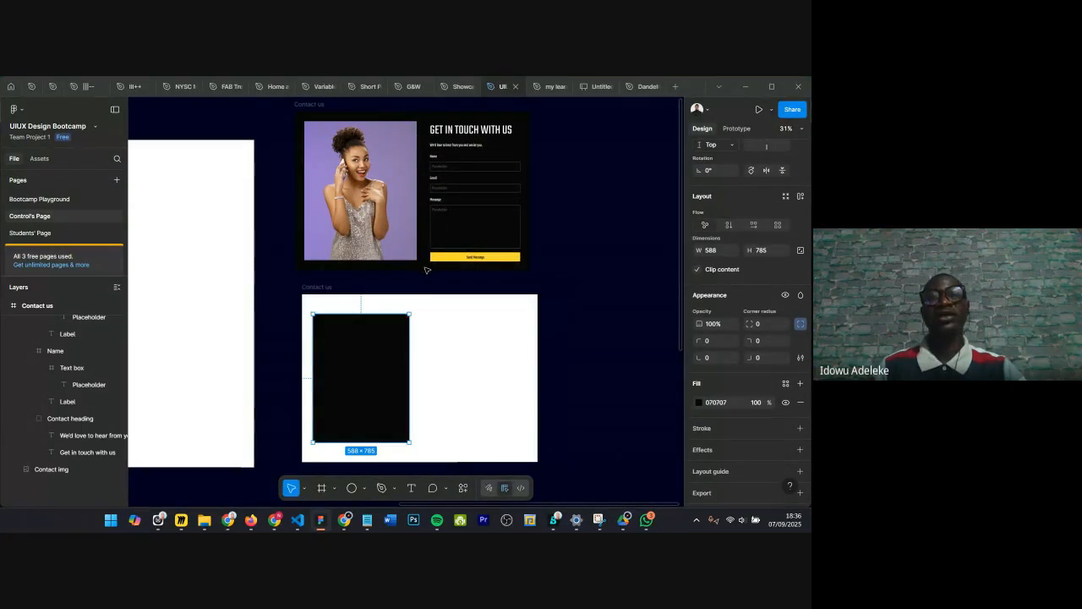
Step: Set the new Contact us frame's height to 977 to match the original design
scroll(304, 158, "up", 1)
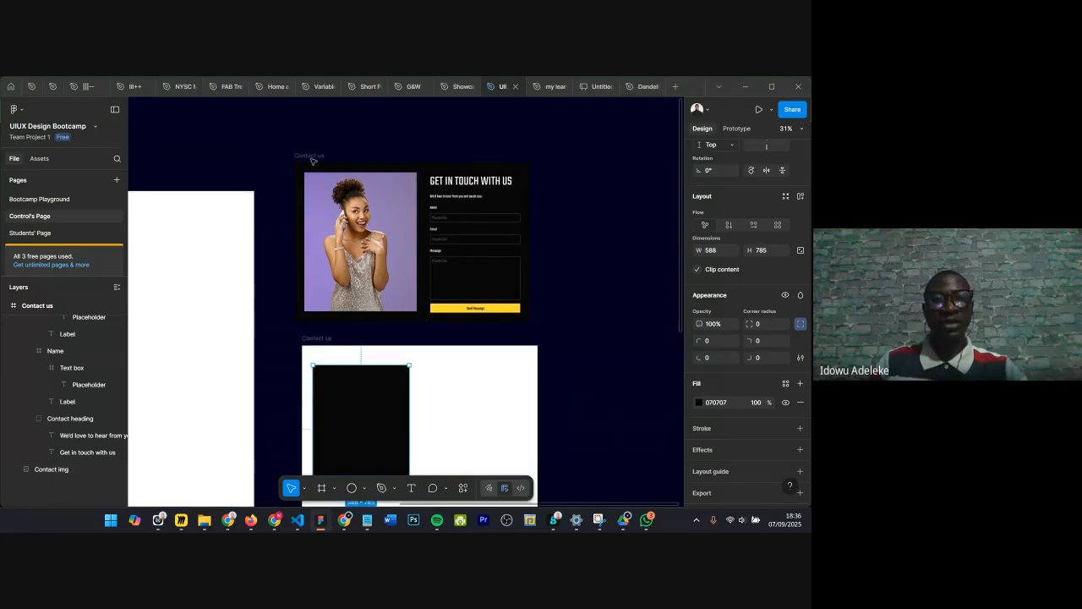
left_click(310, 154)
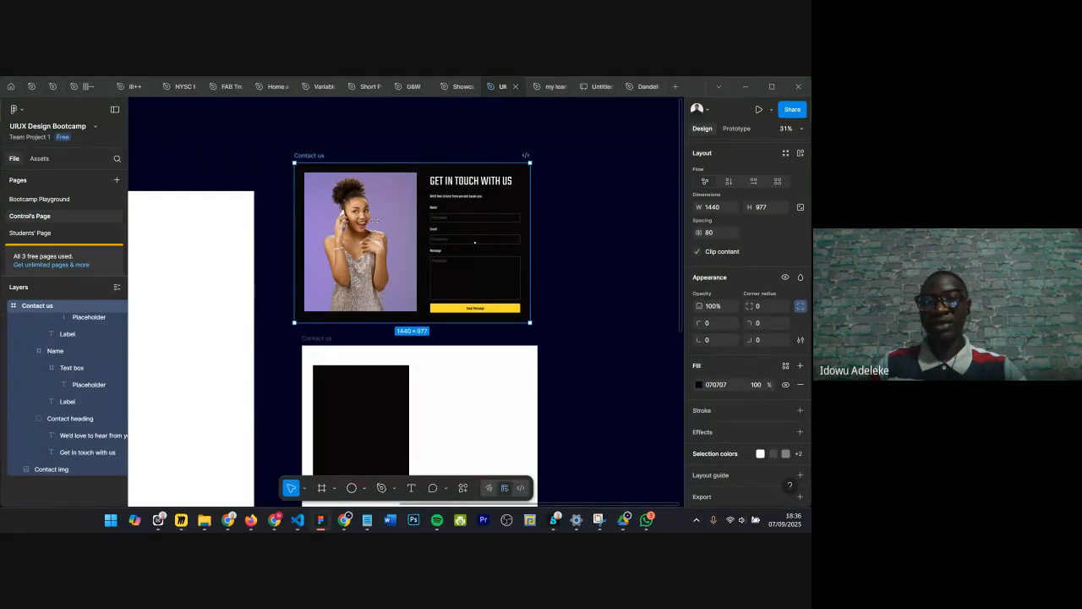
scroll(313, 323, "down", 1)
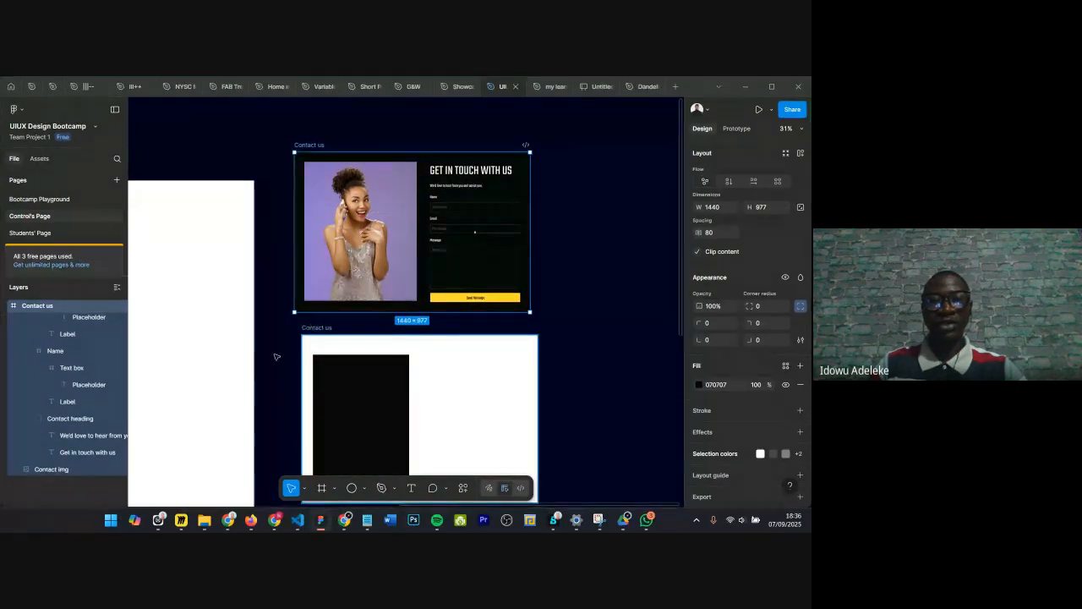
left_click(318, 327)
left_click(764, 209)
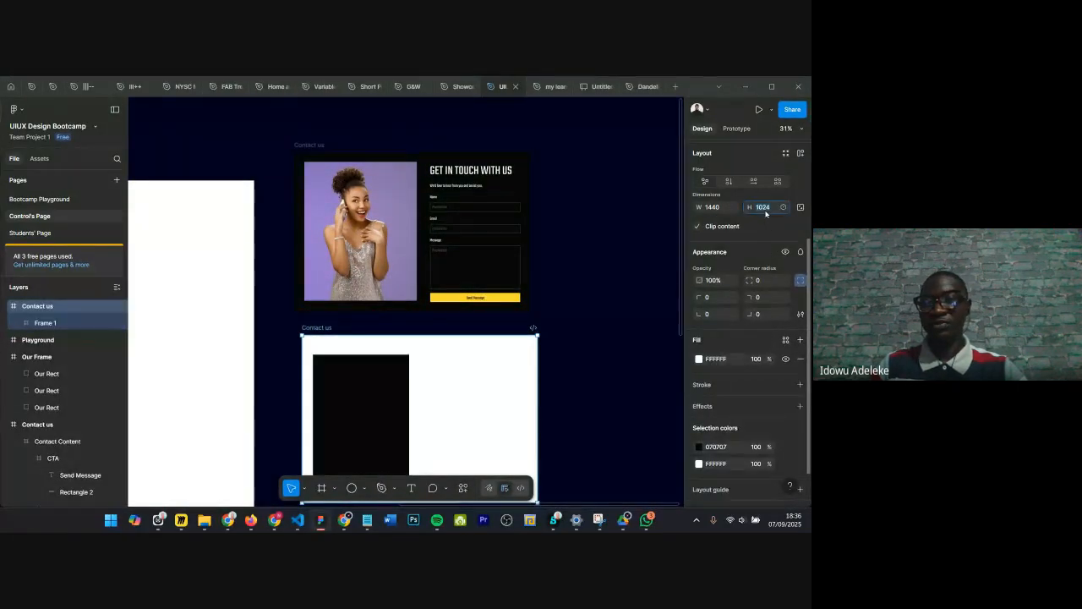
type("977")
key("Return")
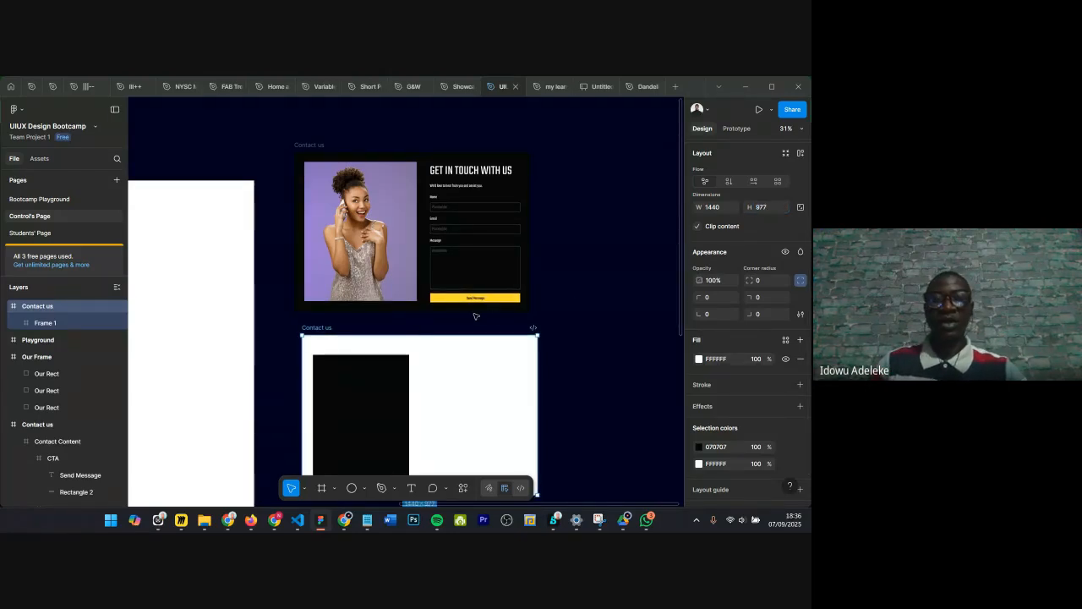
Step: Set the new Contact us frame's fill to 000000 at 100% opacity
scroll(475, 315, "down", 1)
scroll(736, 369, "down", 1)
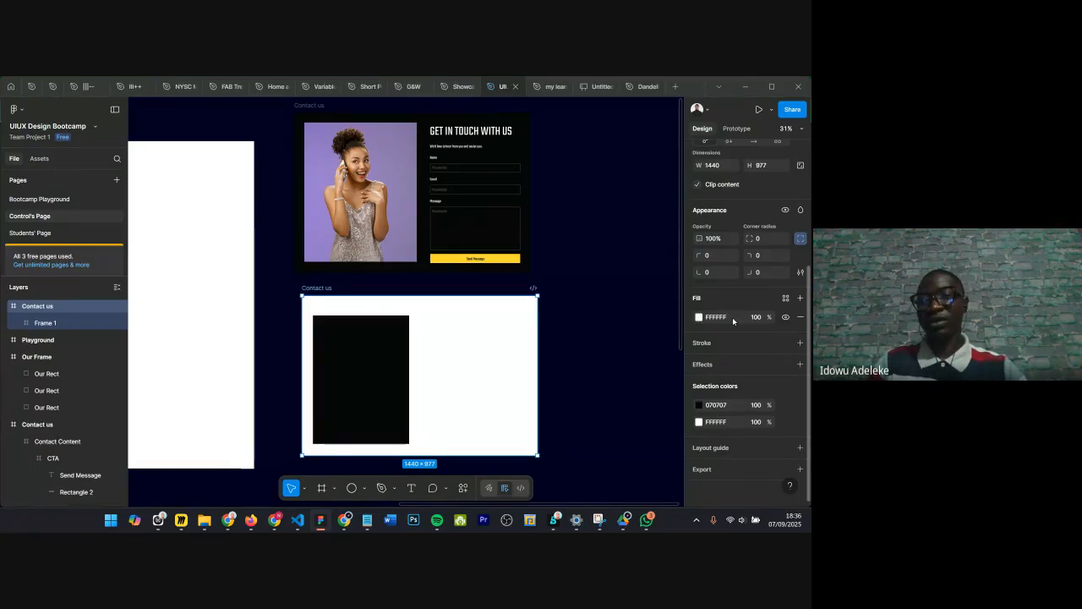
left_click(717, 317)
type("0")
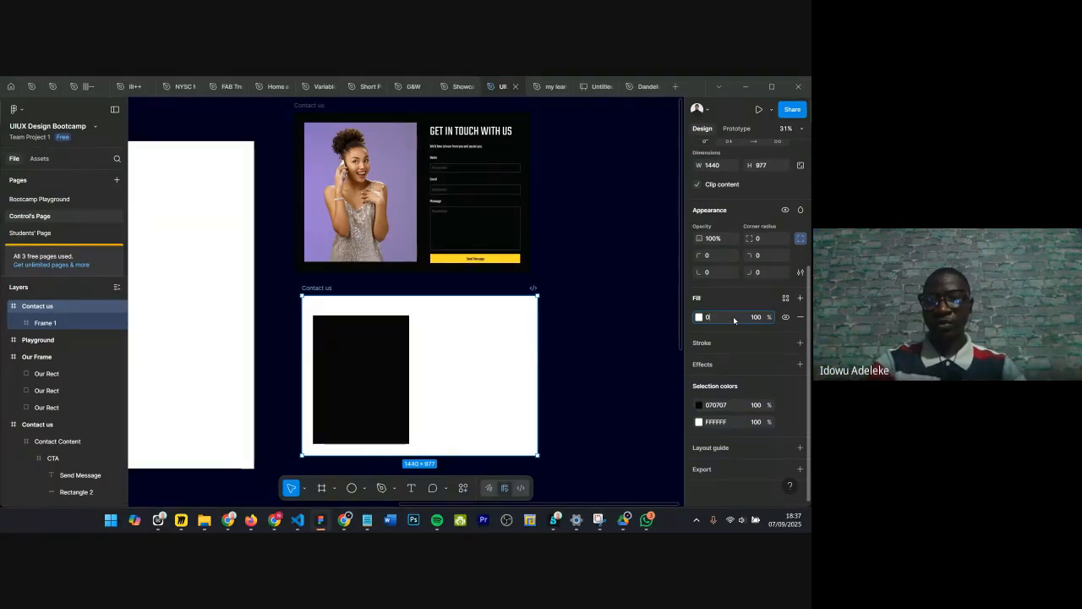
type("000000")
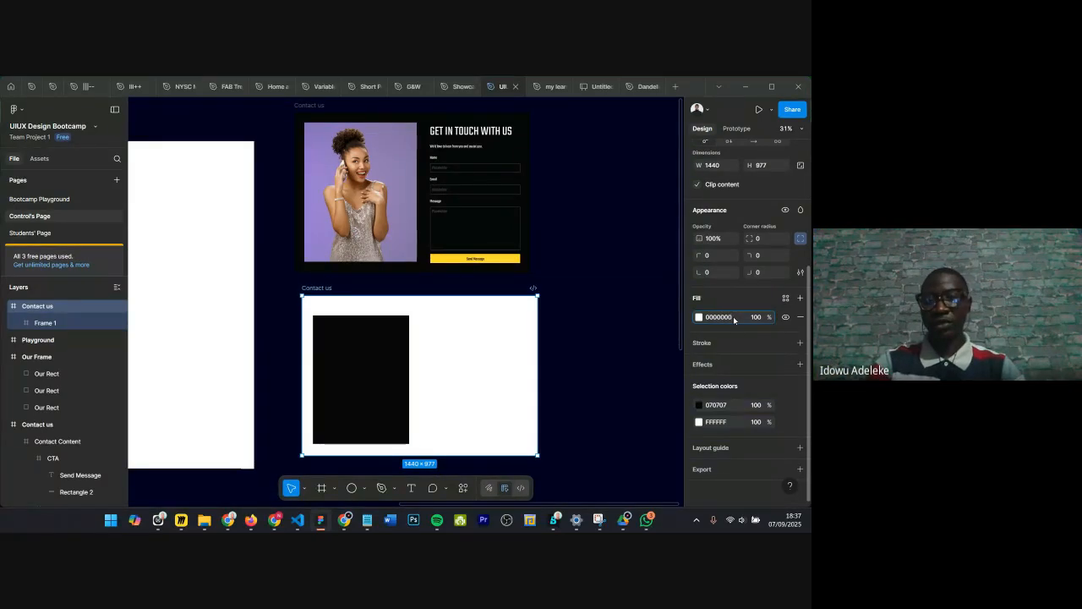
key("Return")
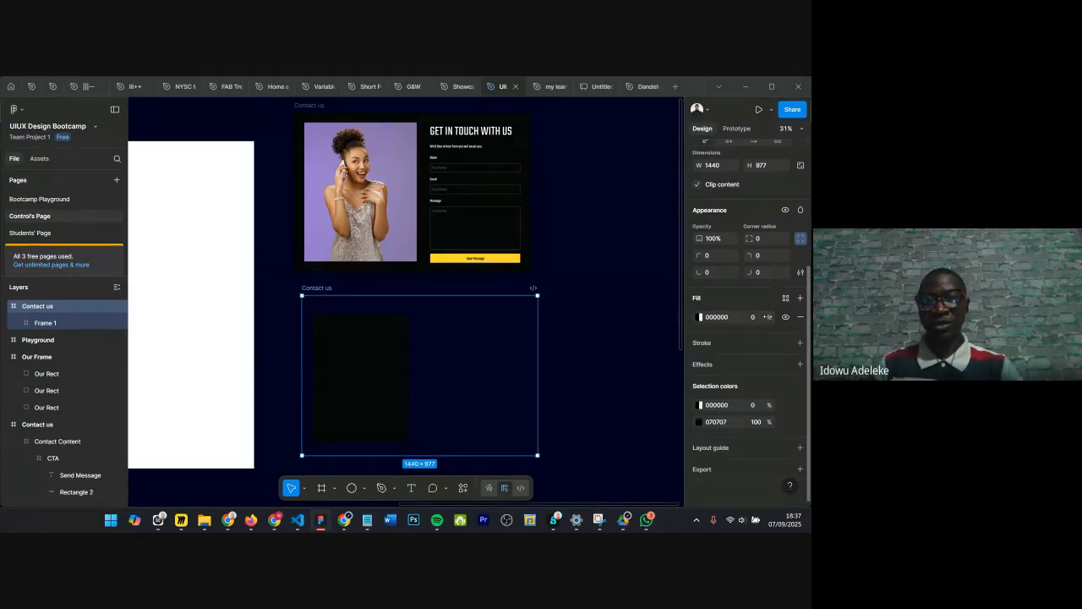
left_click_drag(756, 321, 757, 325)
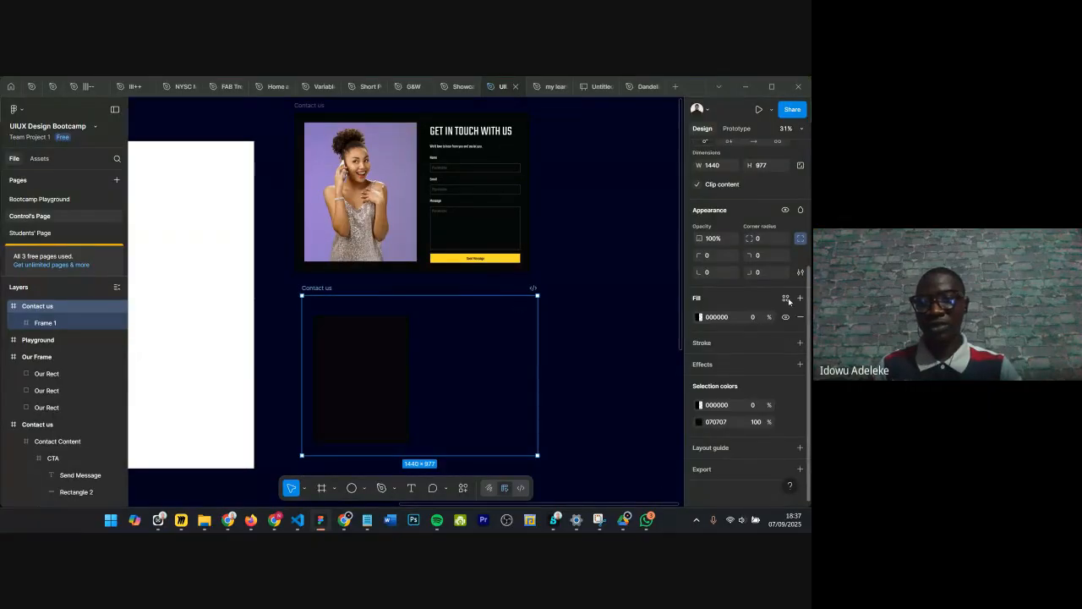
left_click(758, 322)
type("100")
key("Return")
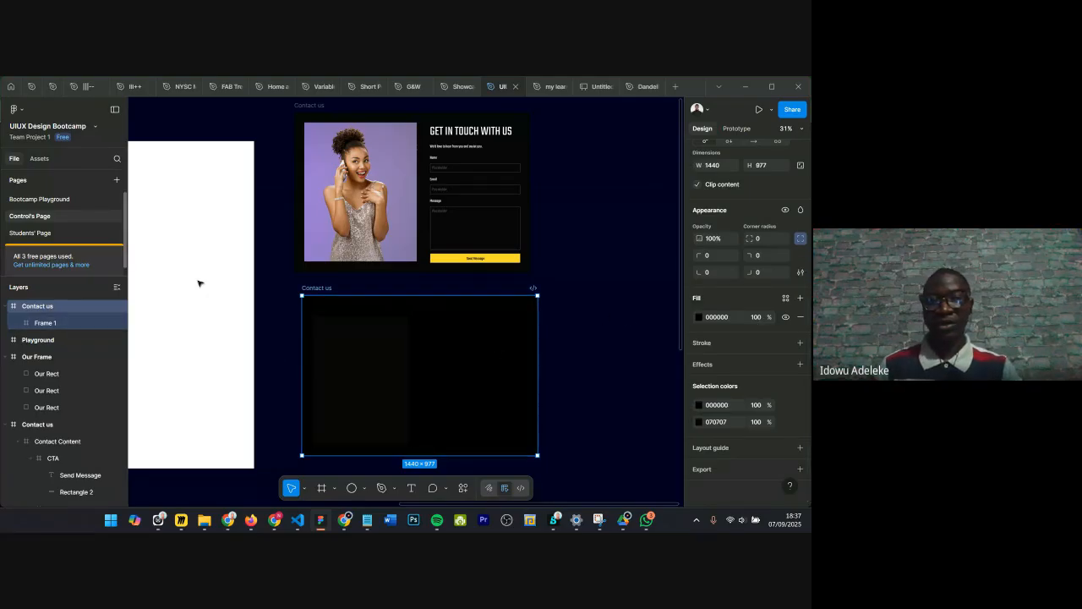
Step: Set the placeholder frame's fill to white, fff
left_click(408, 339)
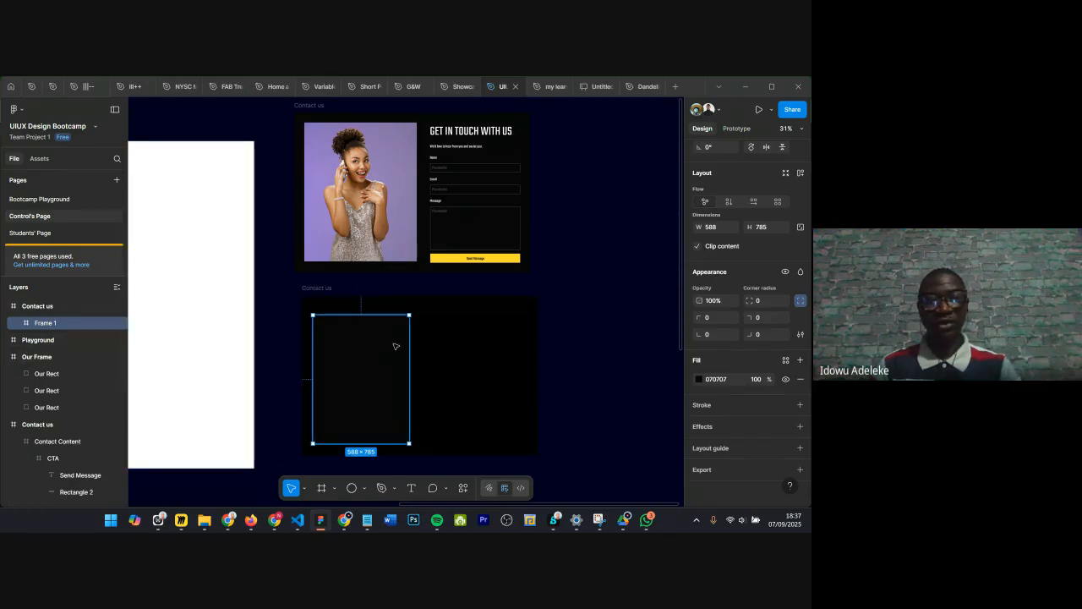
left_click(725, 379)
type("fff")
key("Return")
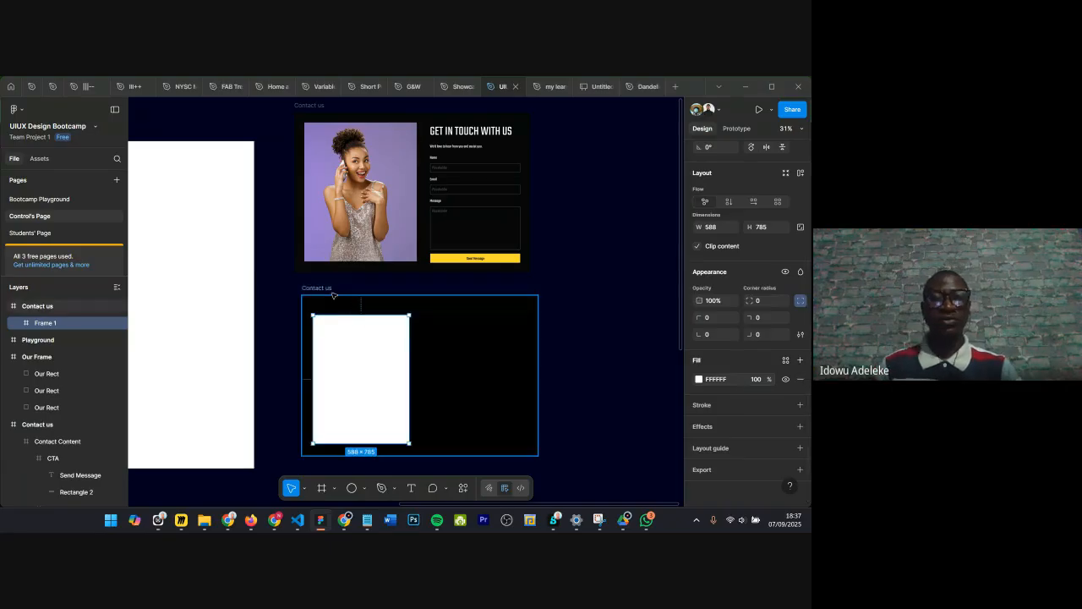
Step: Open the placeholder's fill picker, tint the fill to EEEEEE and switch the colour model to Hex
left_click(91, 308)
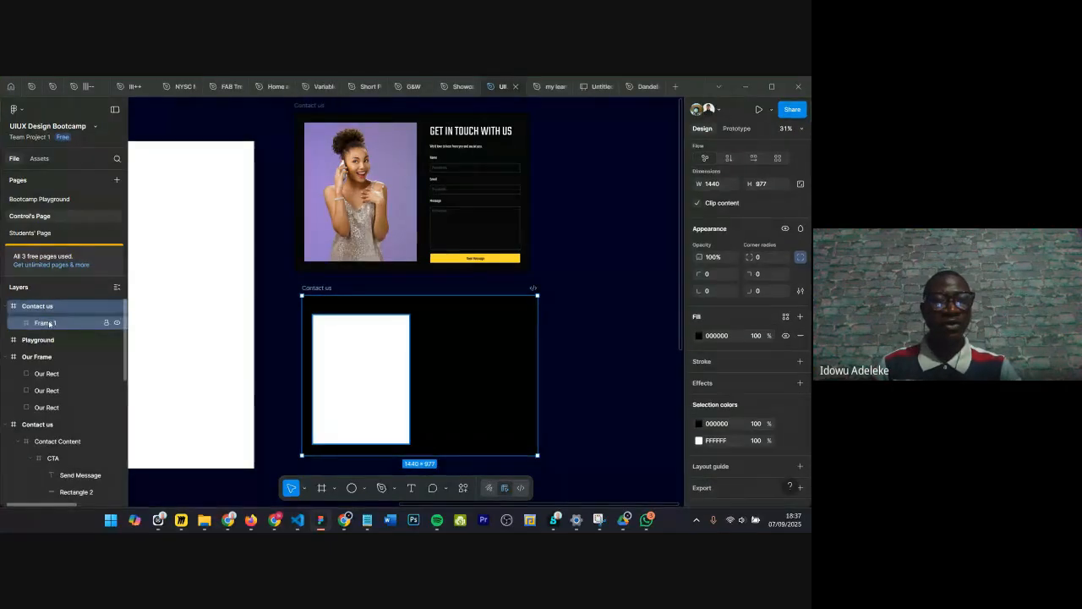
left_click(93, 322)
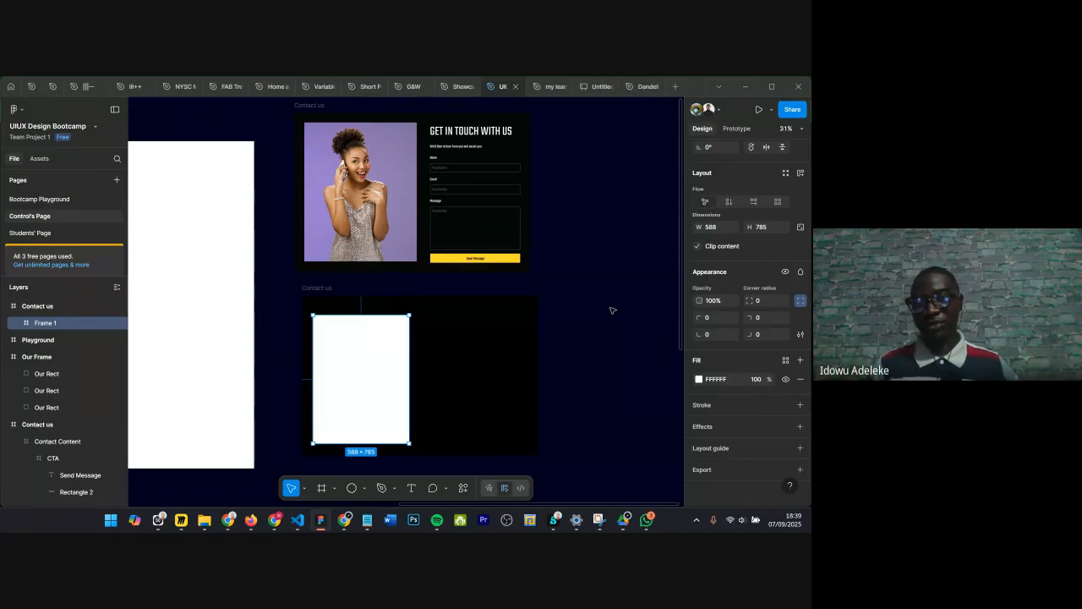
left_click(700, 380)
left_click_drag(567, 282, 546, 252)
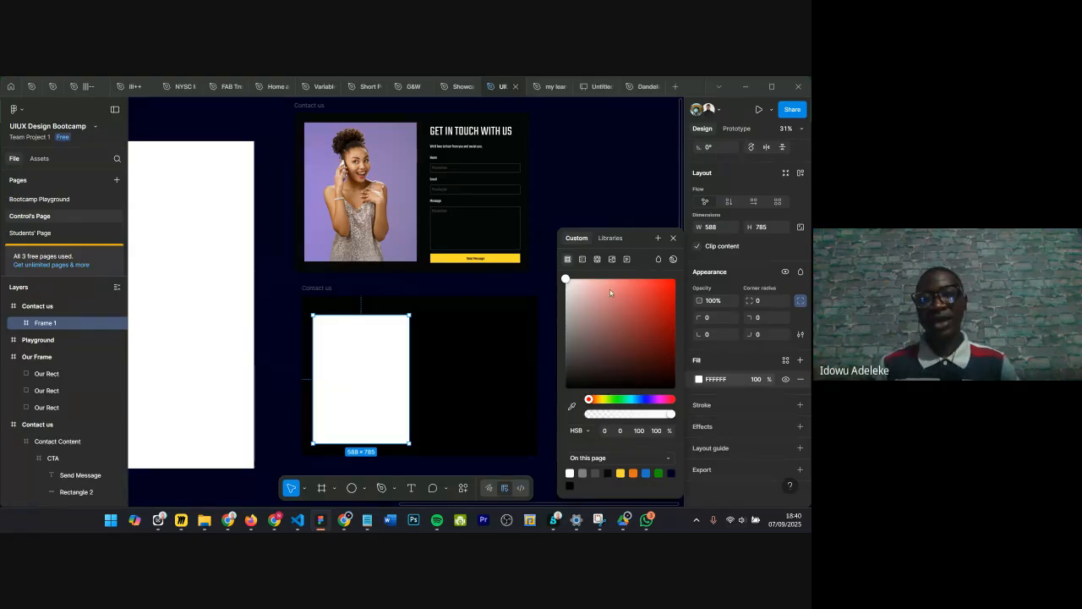
left_click_drag(570, 282, 547, 291)
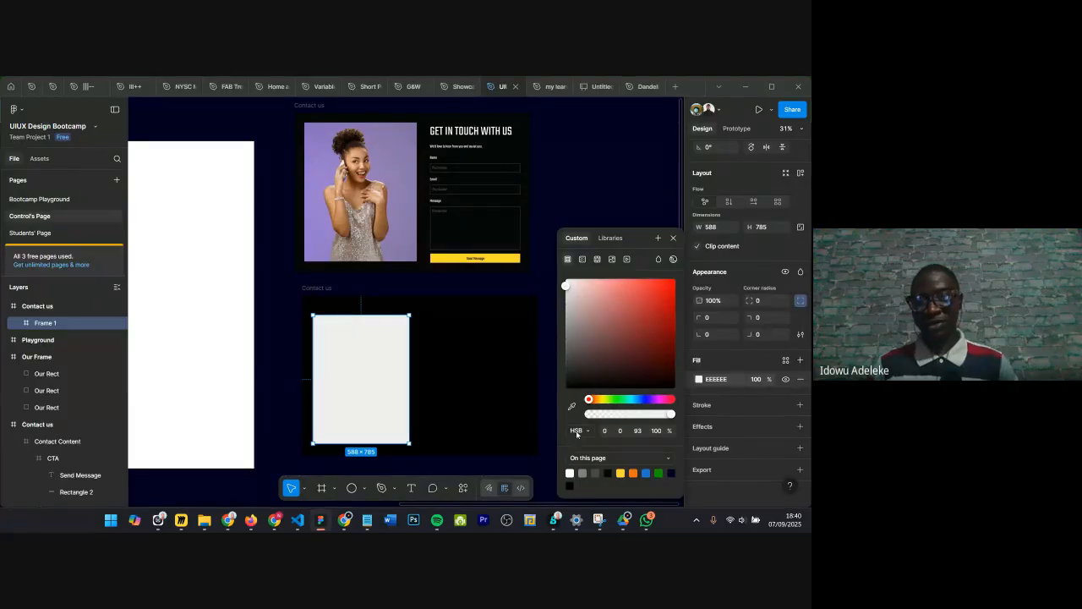
left_click(576, 432)
left_click(579, 381)
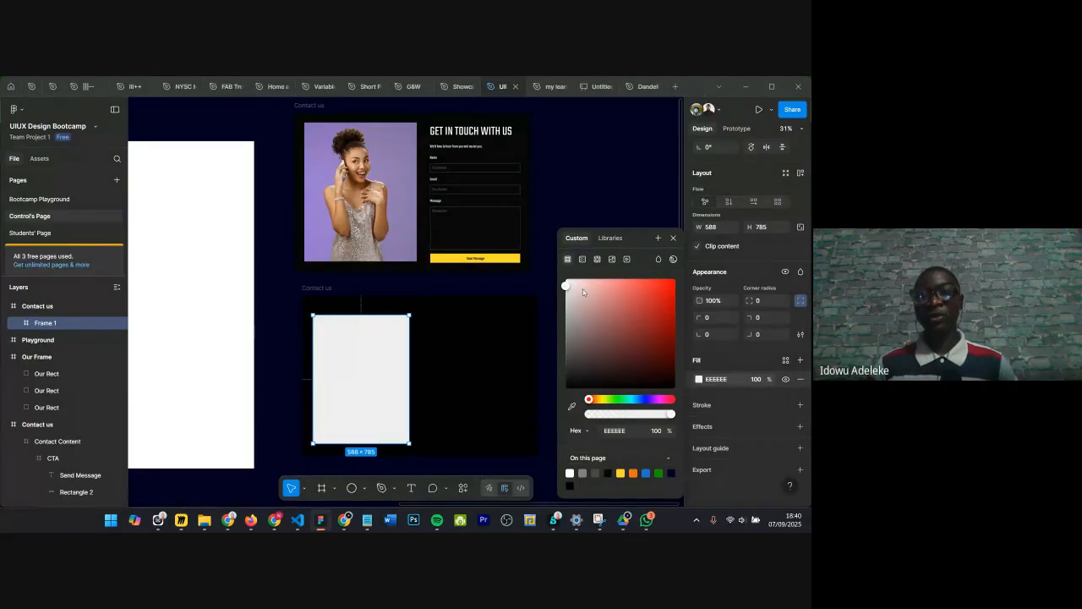
Step: Drag across the colour area to set the placeholder's fill to pure red FF0000
left_click_drag(566, 287, 566, 280)
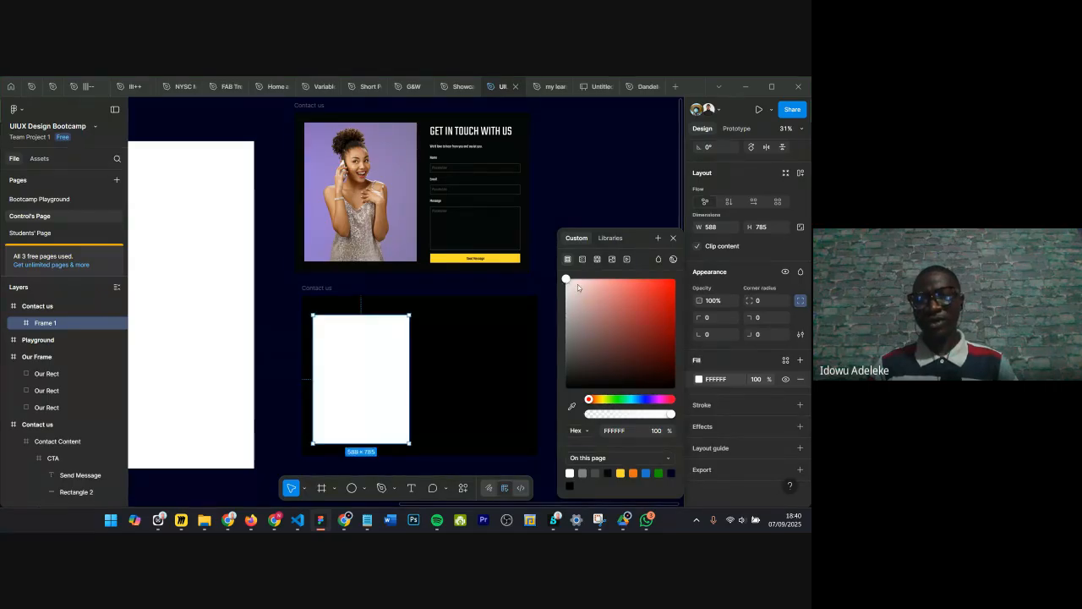
left_click_drag(577, 284, 675, 278)
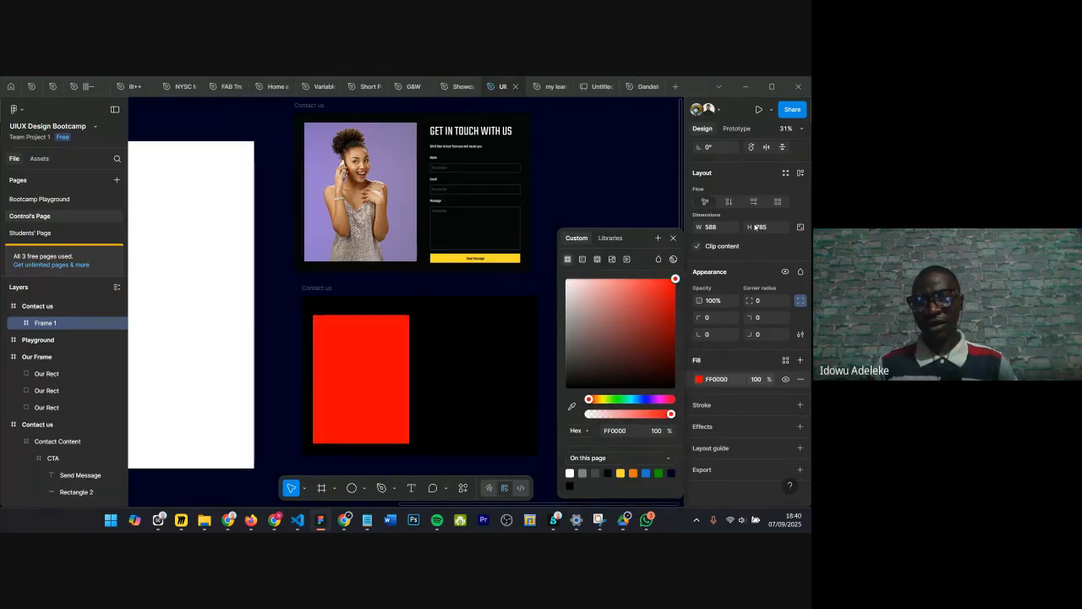
left_click(630, 431)
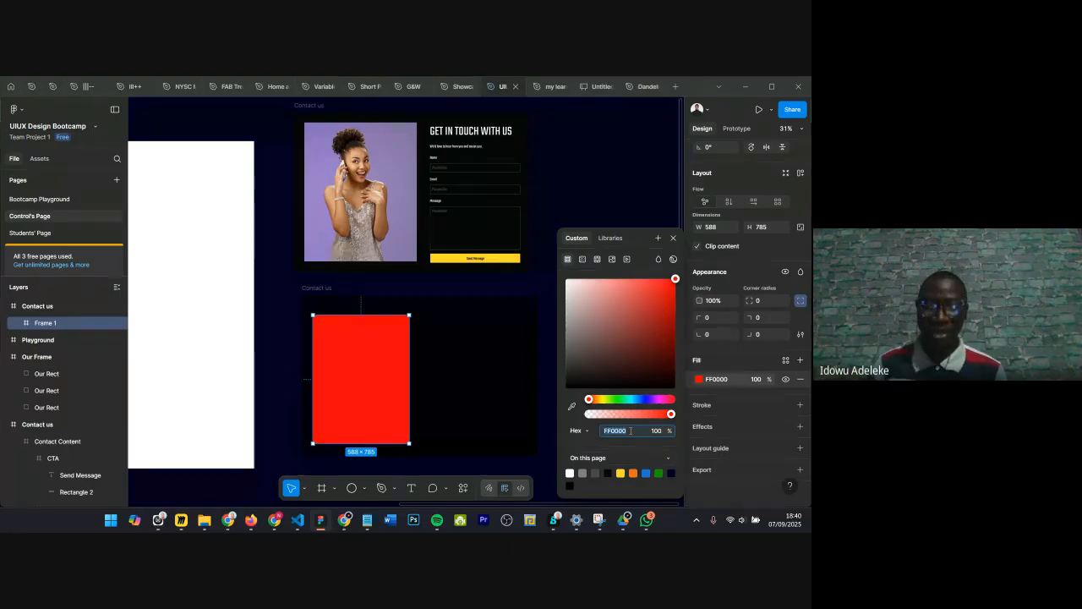
Step: Sweep the hue slider to change the placeholder's fill to blue 001EFF
left_click(630, 400)
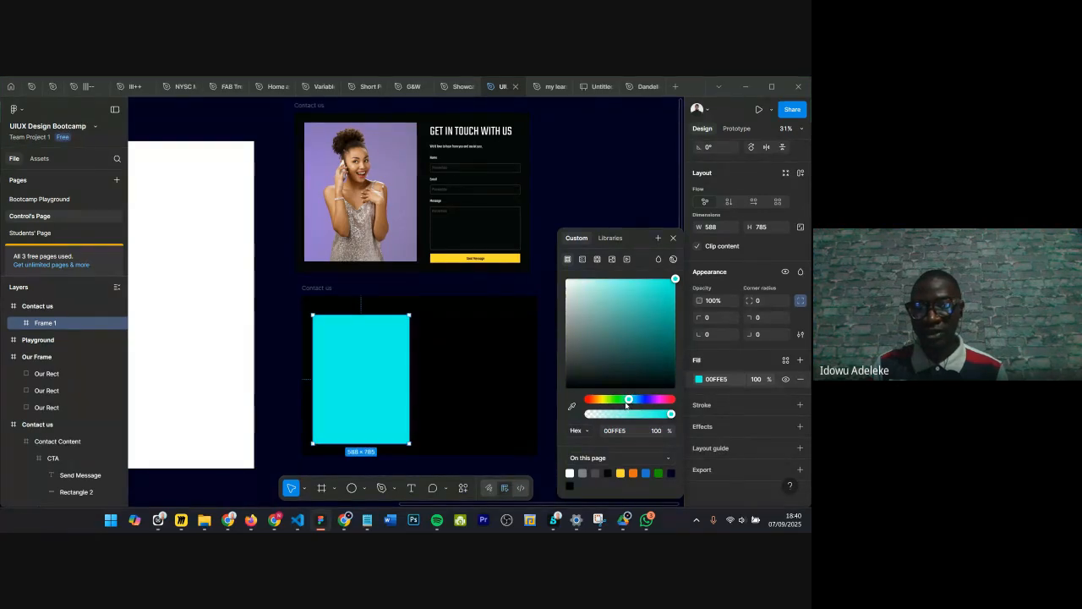
left_click_drag(627, 401, 620, 400)
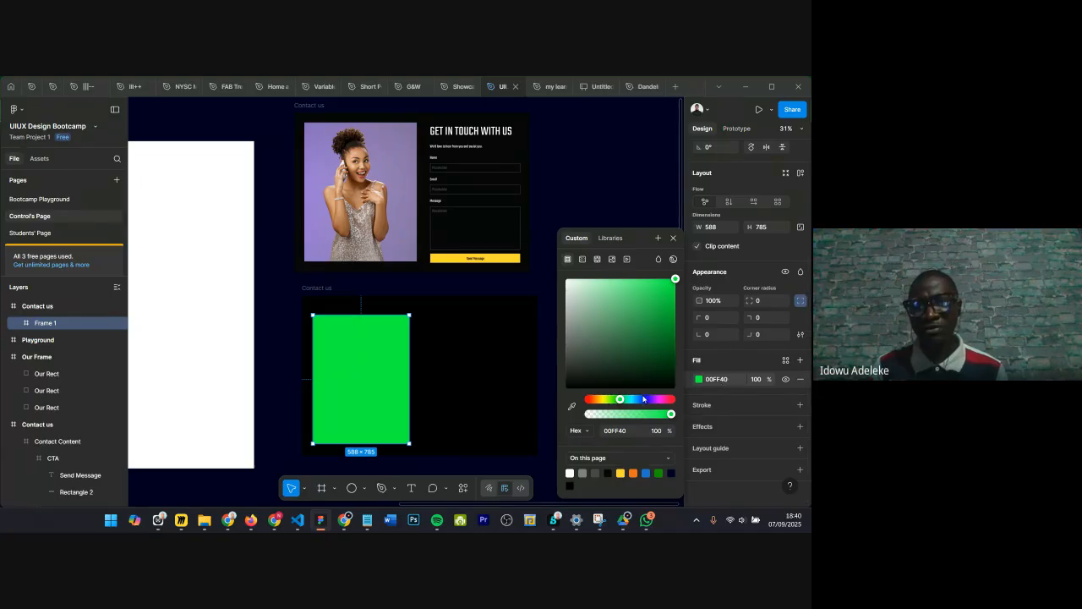
left_click_drag(643, 399, 642, 332)
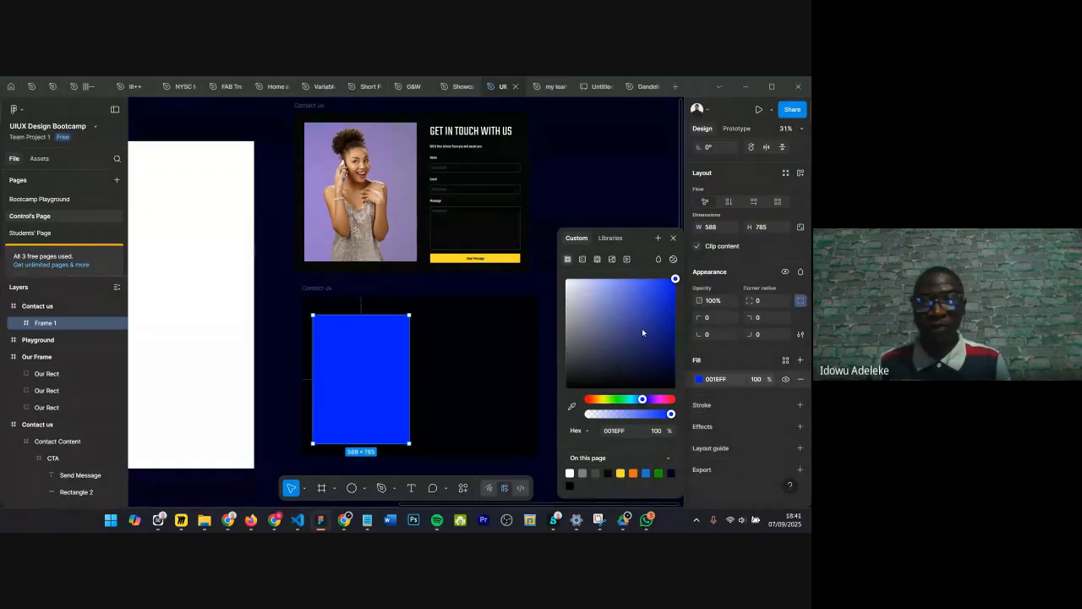
Step: Close the colour picker and set the placeholder's fill to yellow by entering the colour name yellow
left_click(591, 432)
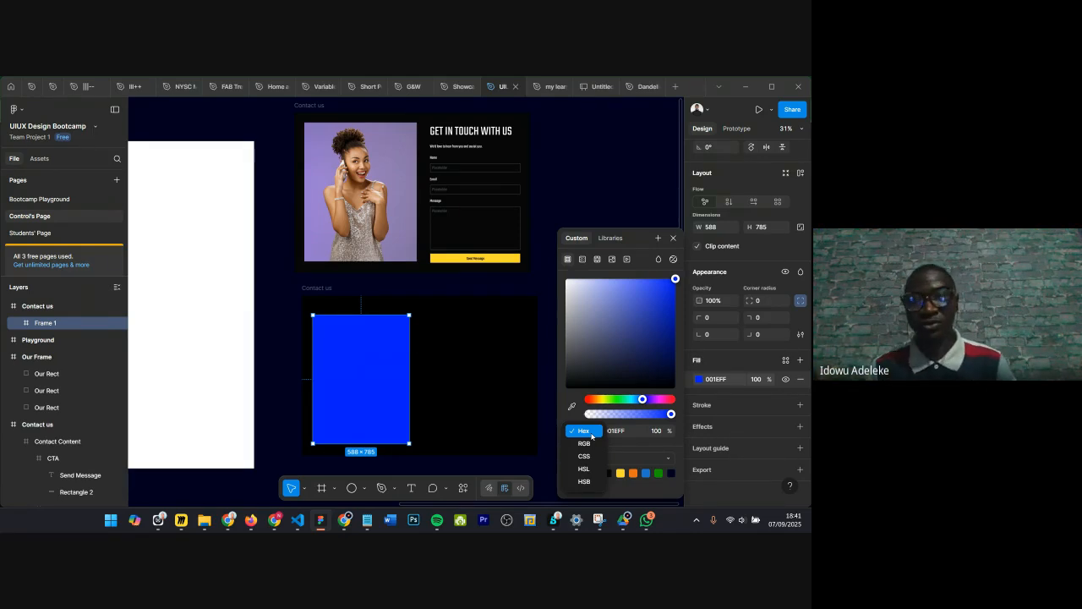
left_click(676, 242)
left_click(728, 379)
type("FFFF00")
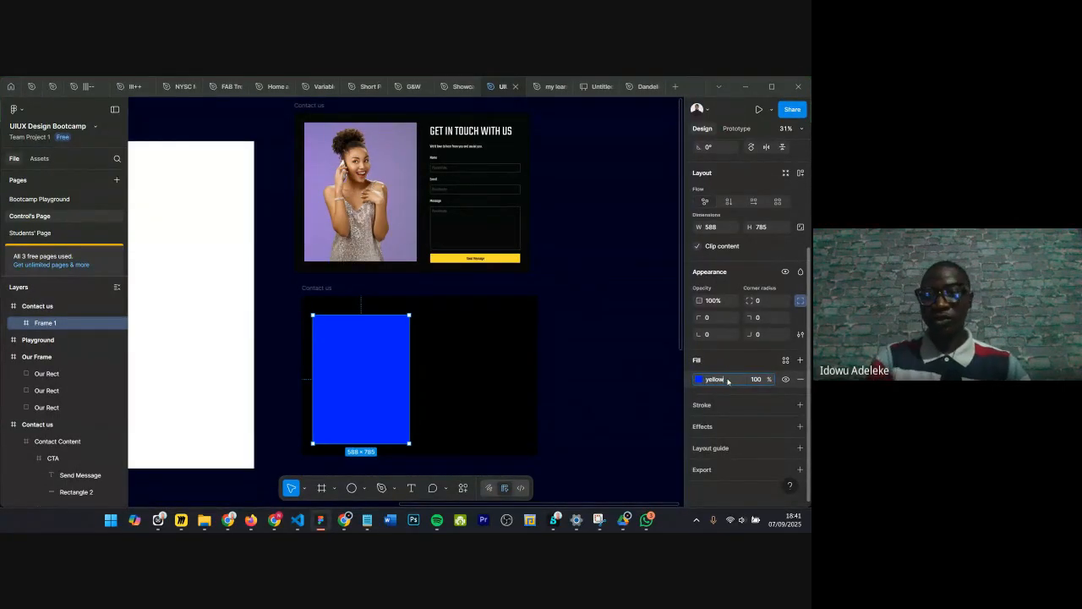
key("Return")
Step: Set the placeholder's fill to black by name, then to white by entering the colour name white
left_click(728, 380)
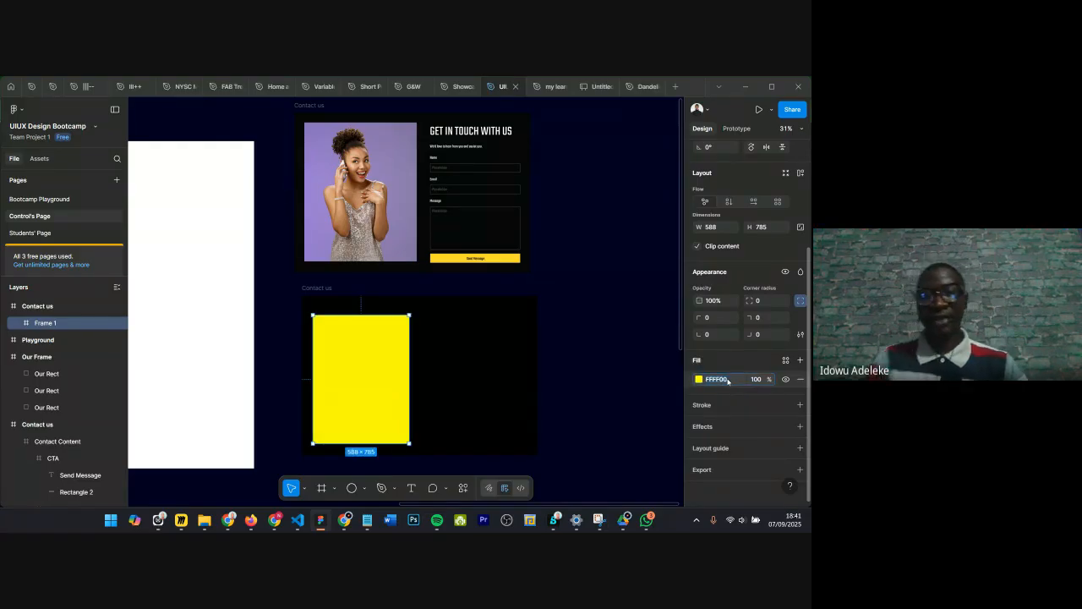
type("black")
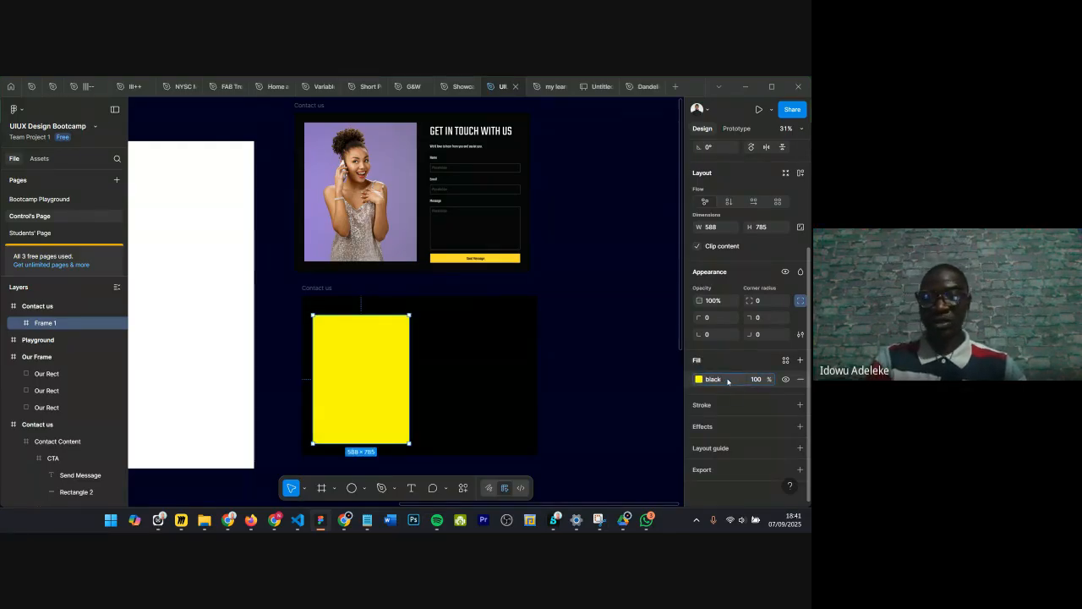
key("Return")
left_click(723, 378)
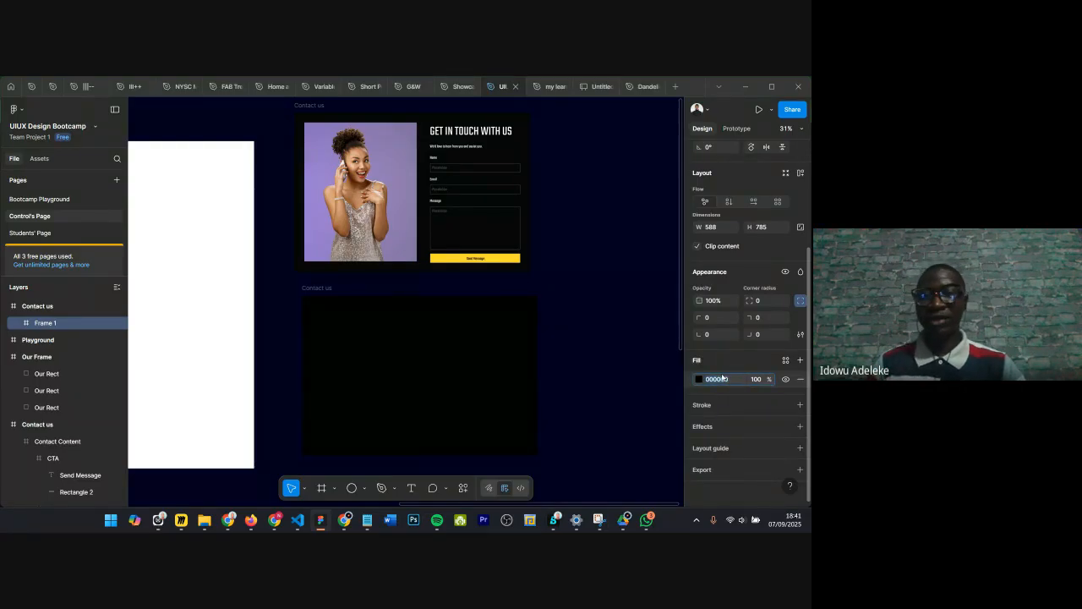
type("w")
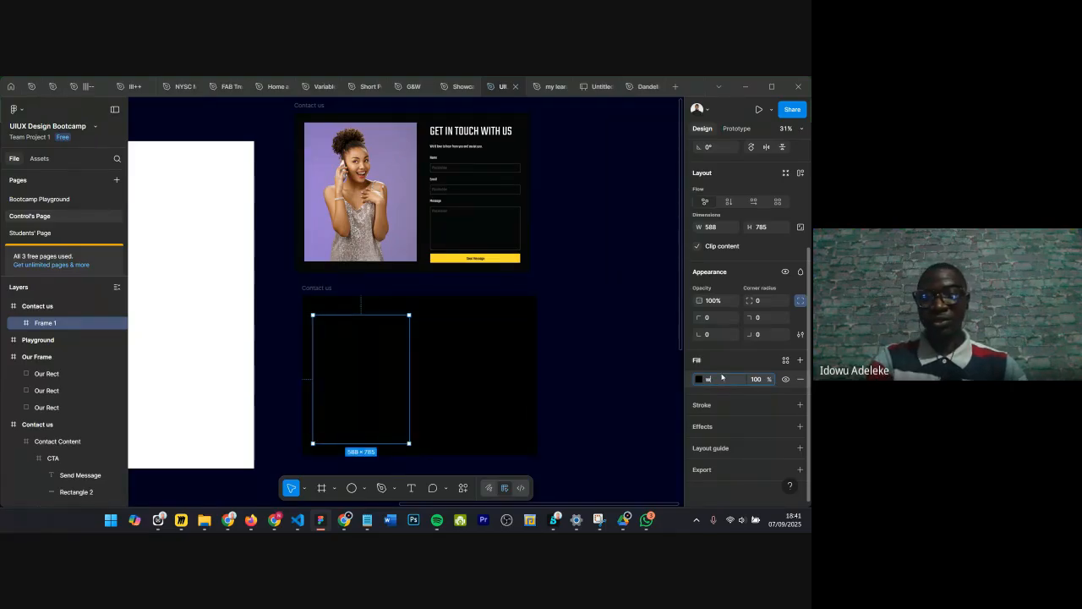
type("hite")
key("Return")
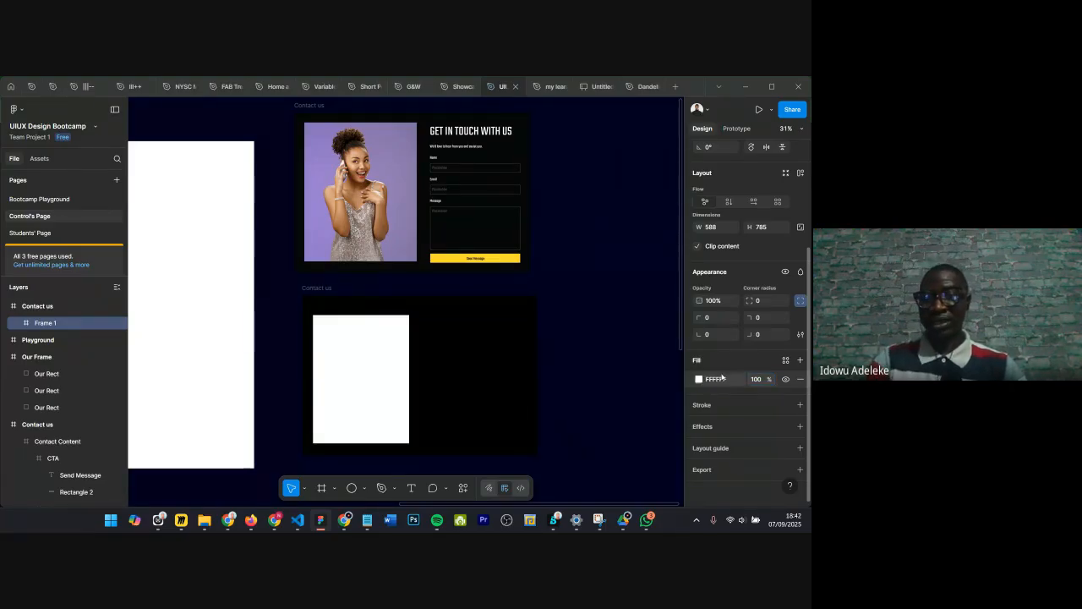
Step: Set the placeholder's fill to orange by name and switch the picker's colour model to HSB
type("orange")
key("Return")
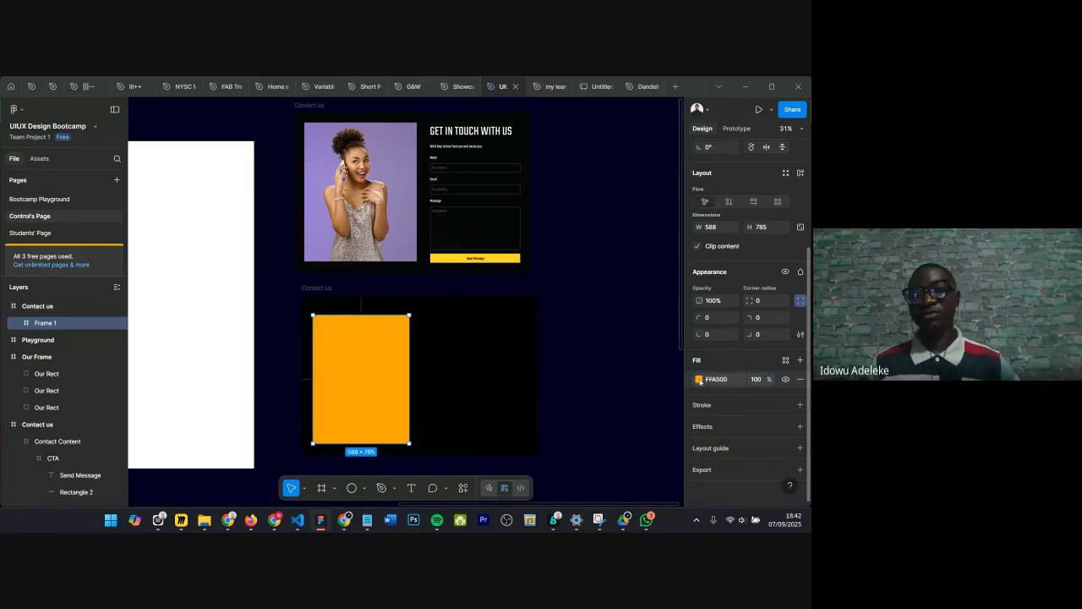
left_click(699, 379)
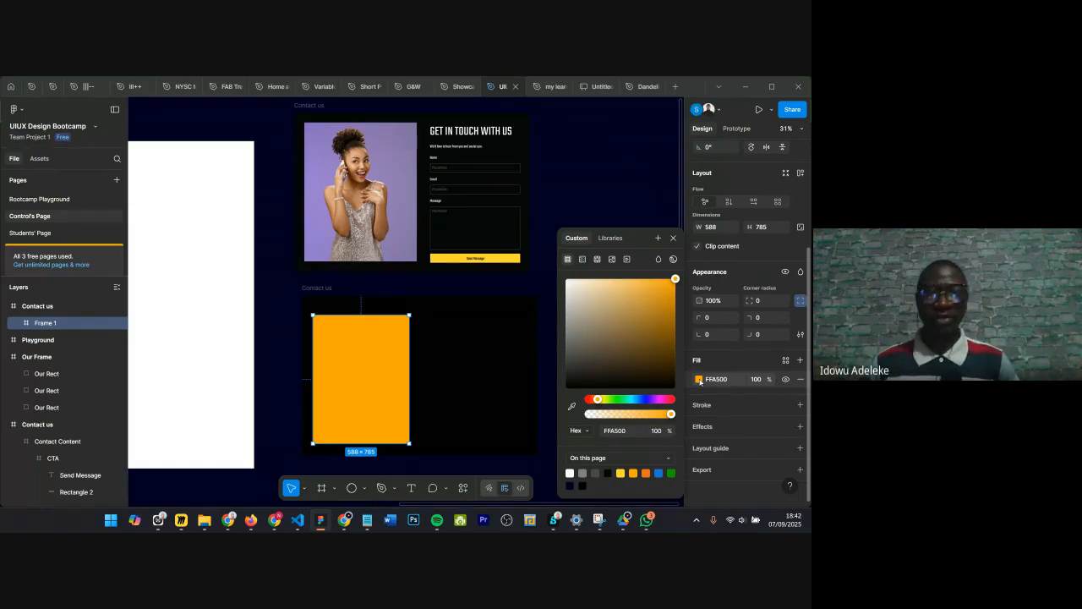
left_click(587, 431)
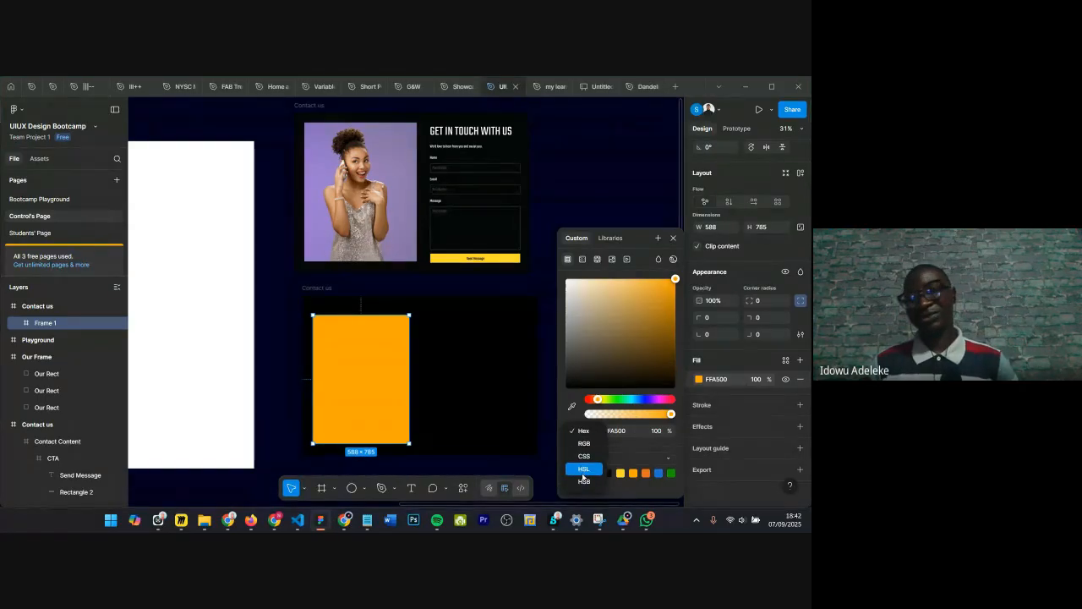
left_click(581, 484)
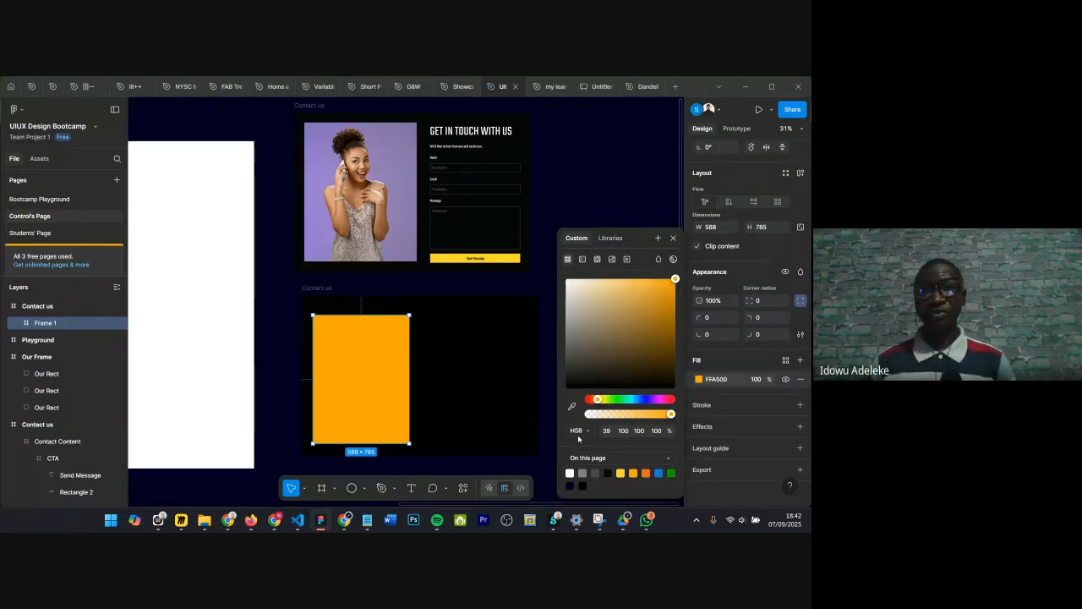
Step: Close the colour picker and set the placeholder's fill to white FFFFFF
left_click(674, 238)
left_click(728, 384)
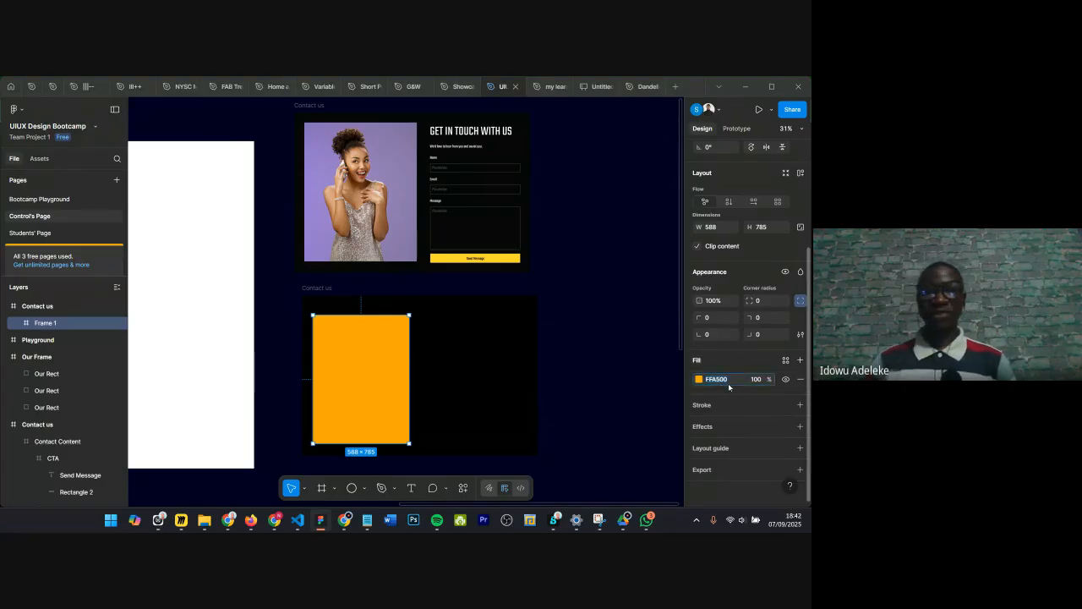
key("Return")
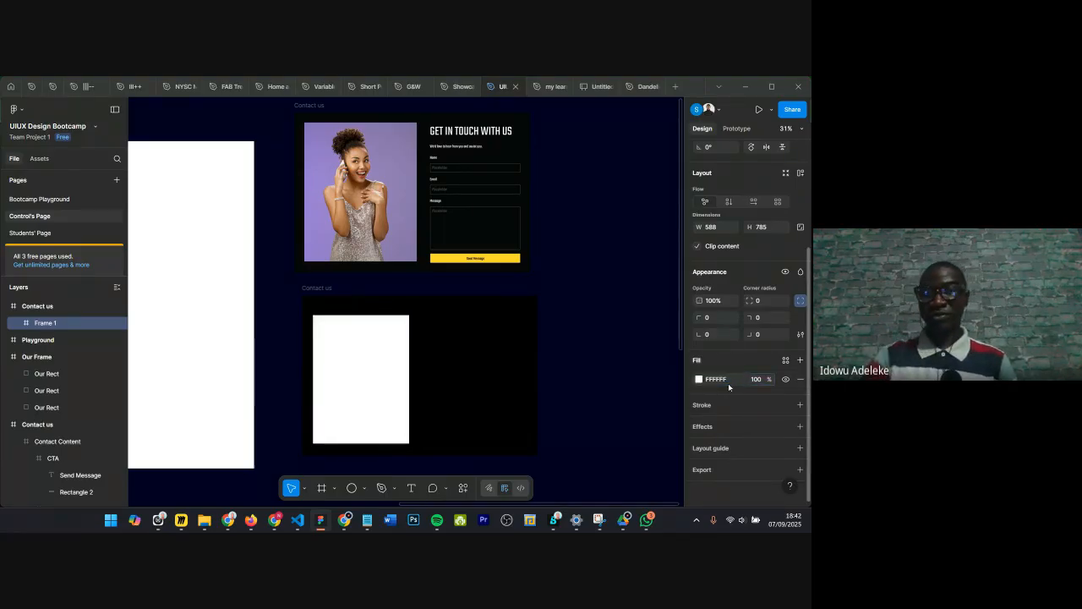
Step: Try the shorthand hex entries 0000 and f for the fill and drag the fill opacity to 100%
type("0000")
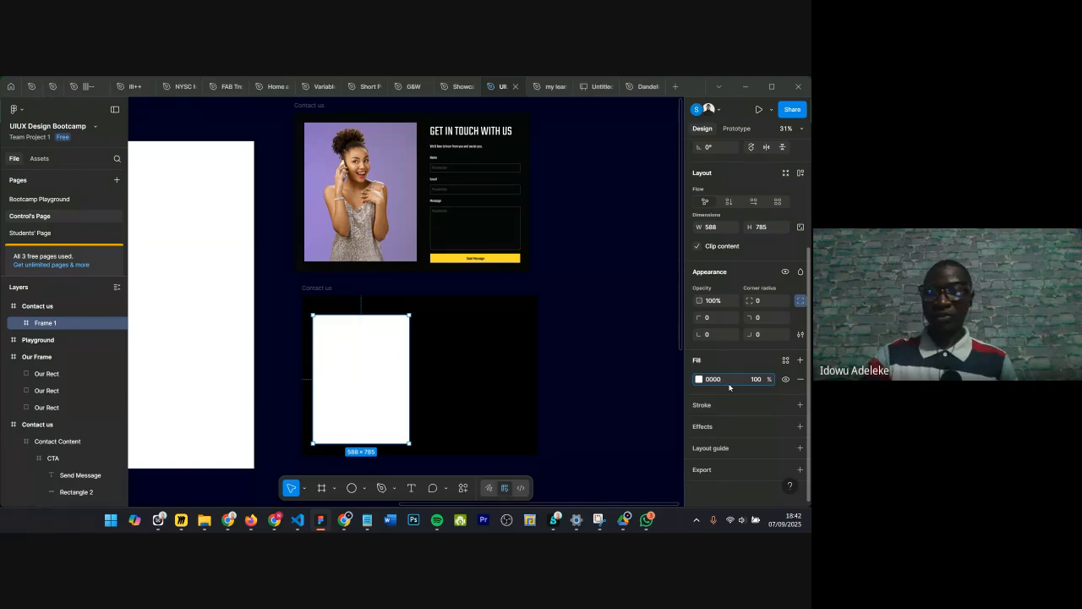
key("Return")
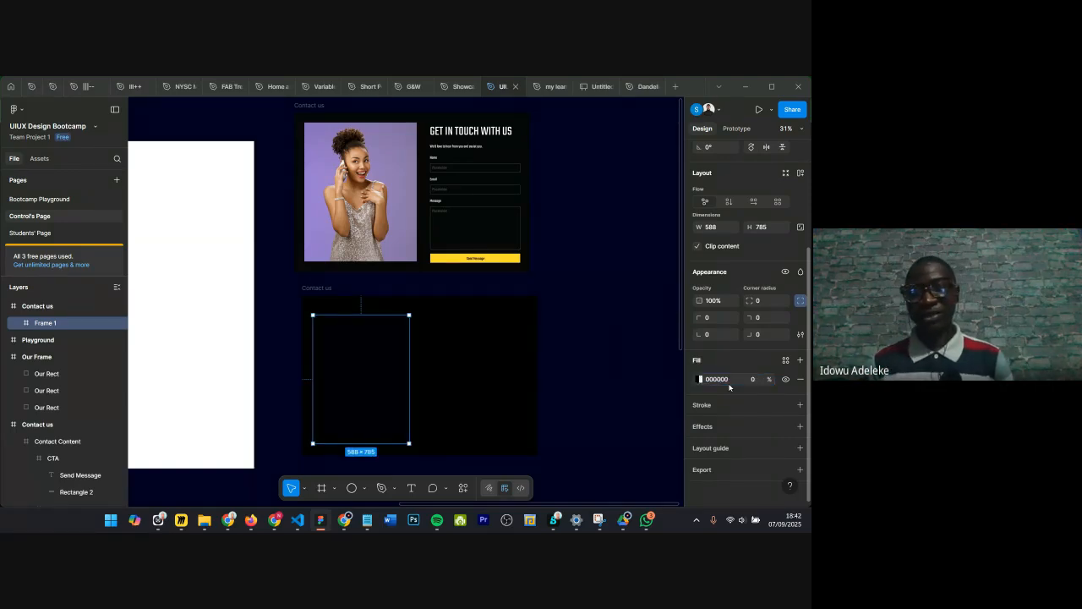
left_click(727, 381)
type("fff")
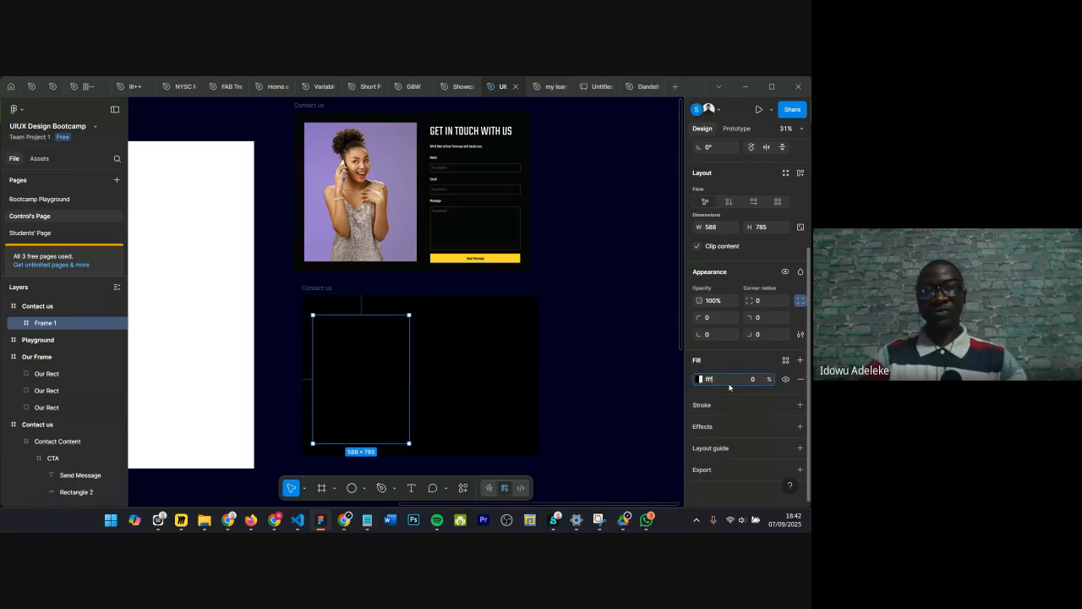
key("Return")
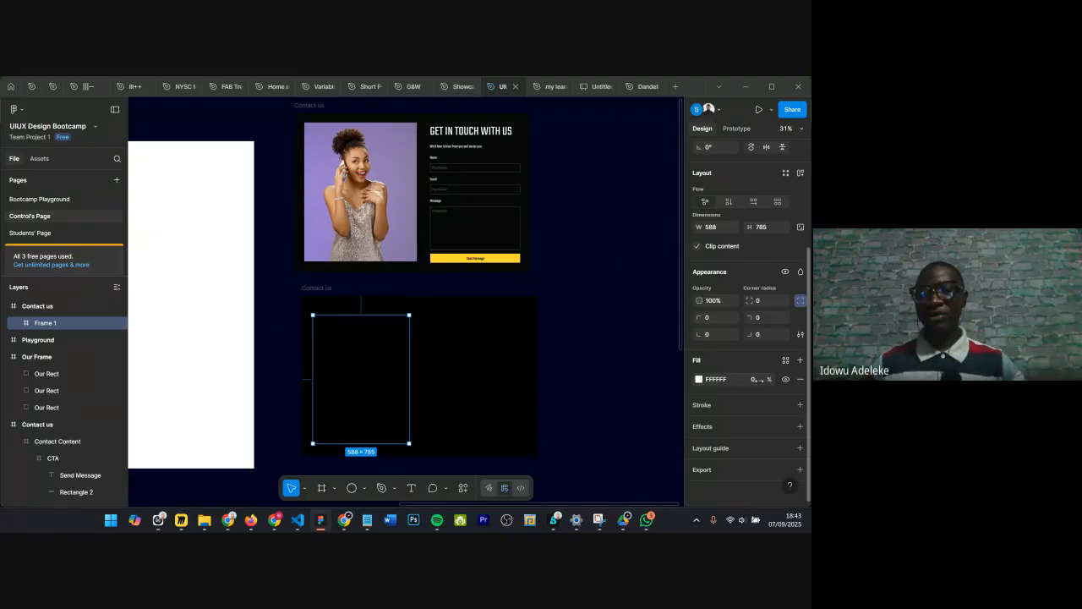
left_click_drag(760, 381, 804, 382)
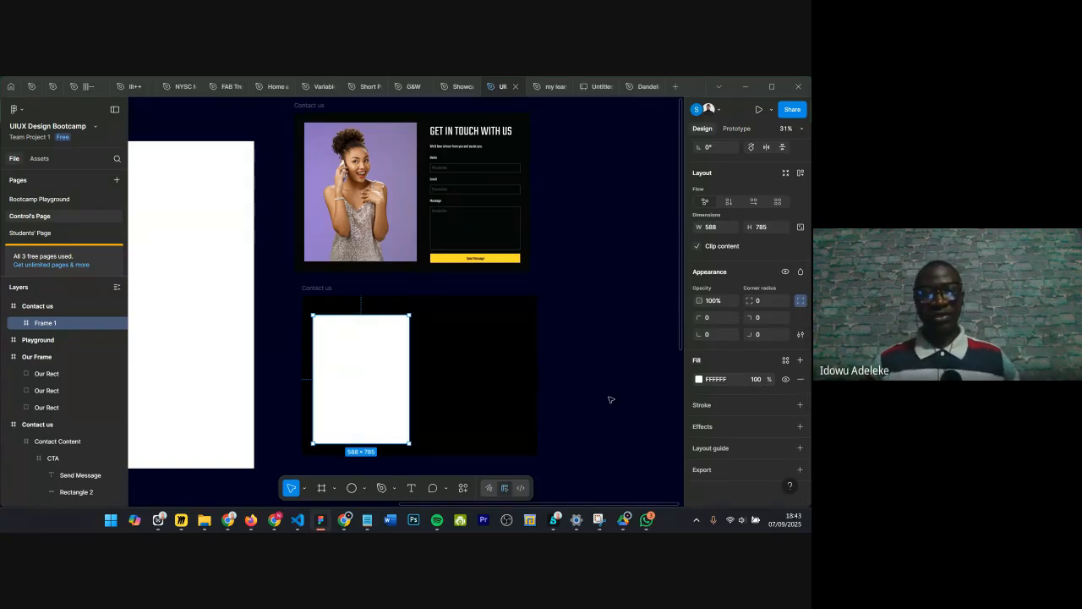
Step: Select the contact image in the original design to check its dimensions
scroll(341, 307, "up", 3)
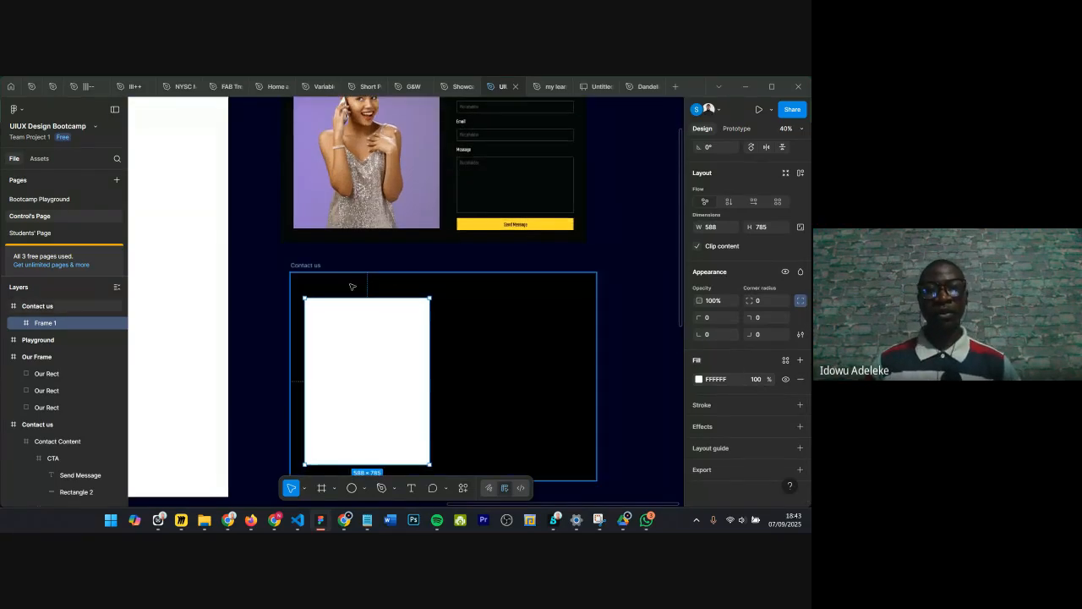
scroll(350, 285, "up", 3)
scroll(350, 180, "down", 3)
scroll(351, 179, "up", 3)
scroll(330, 267, "down", 1)
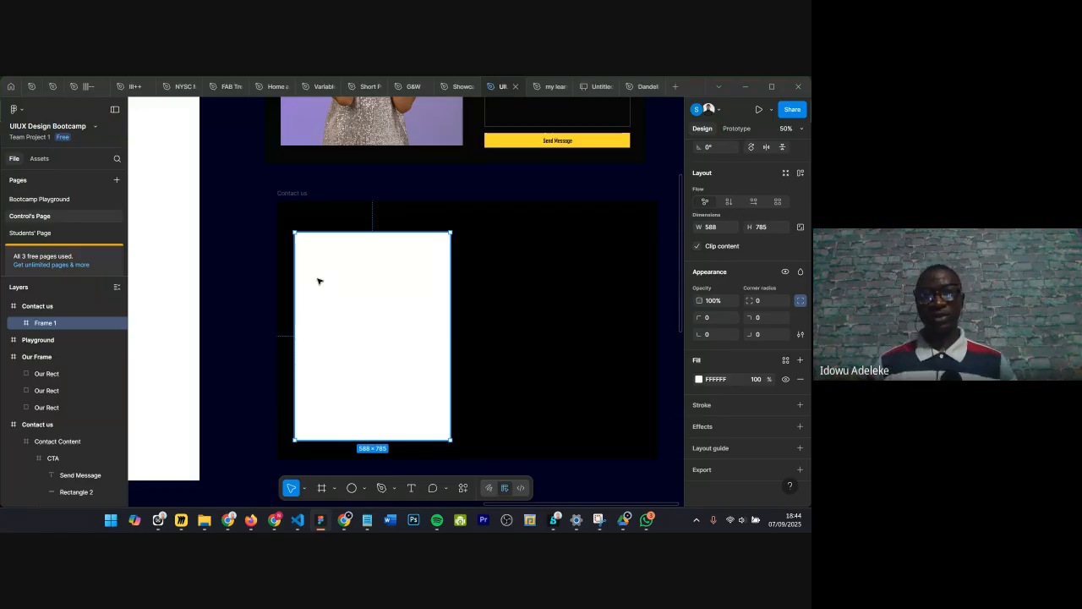
scroll(343, 209, "down", 5)
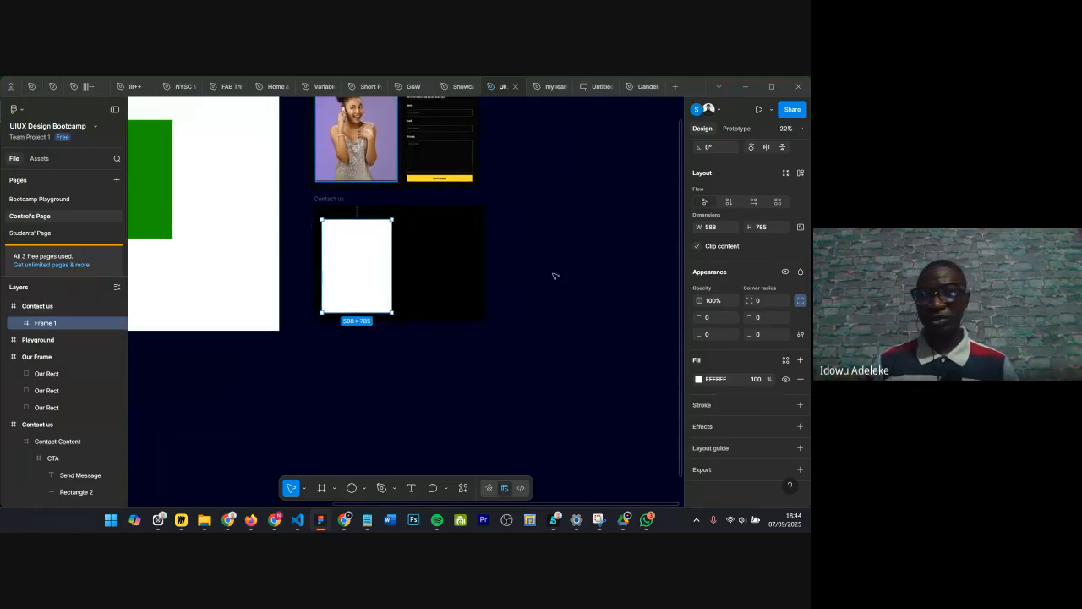
left_click(359, 148)
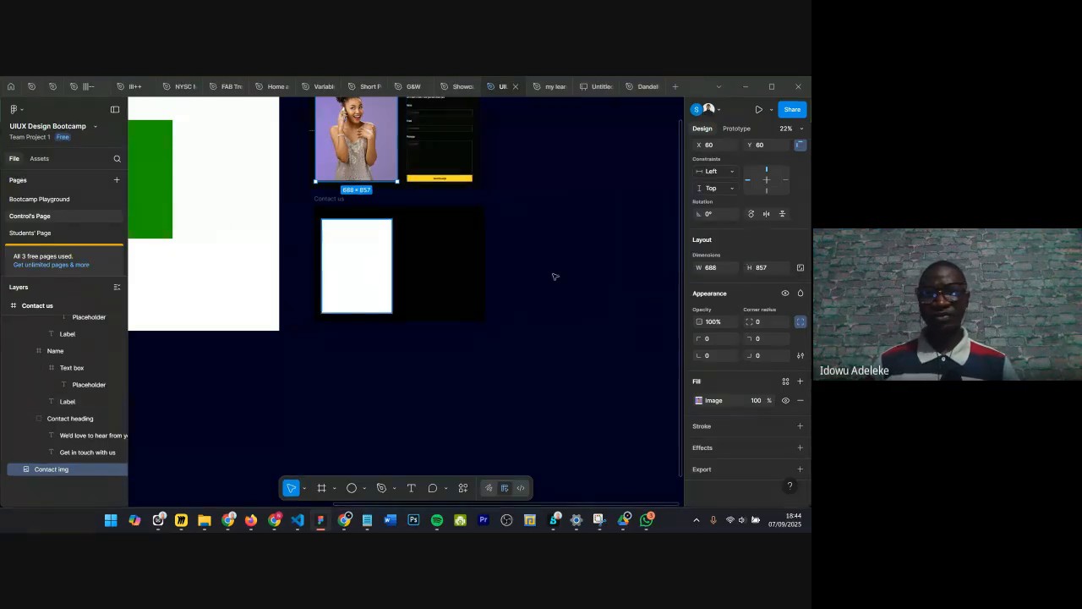
Step: Resize the placeholder frame to 688 wide by 857 high
left_click(373, 270)
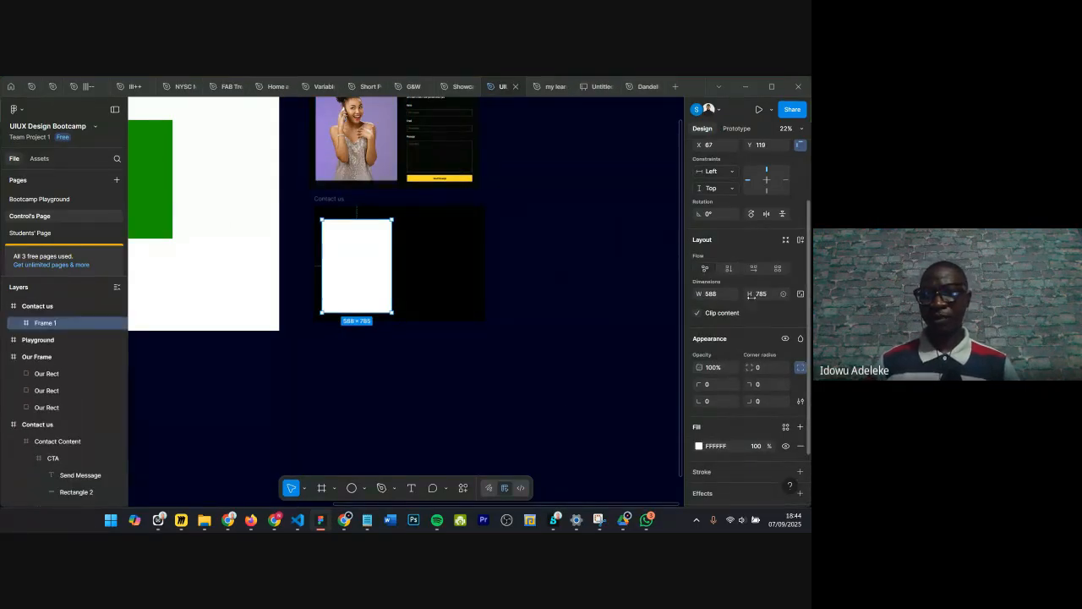
left_click(722, 296)
type("688")
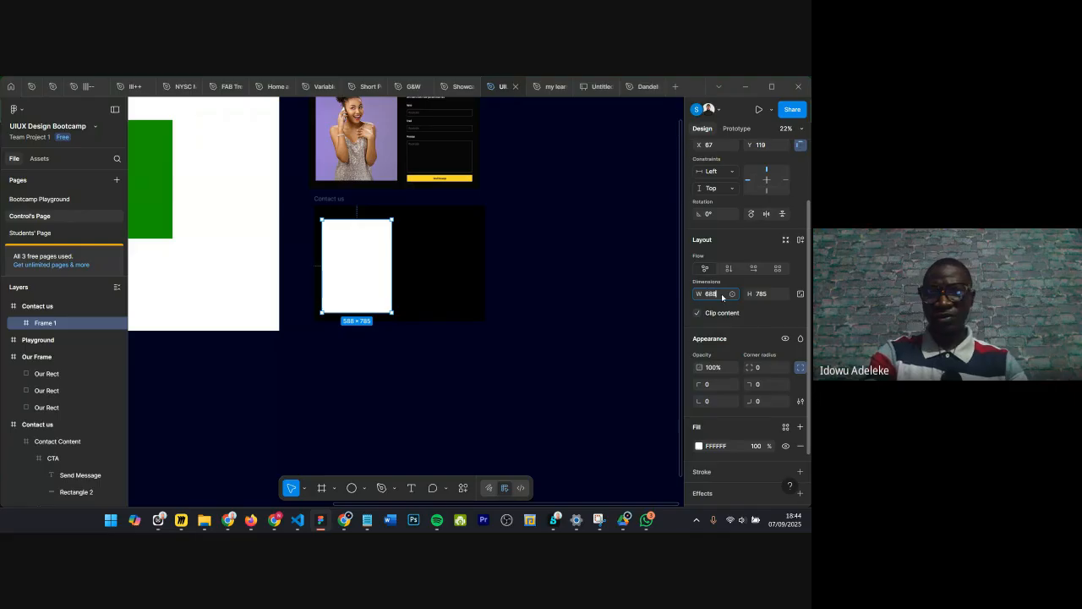
key("Return")
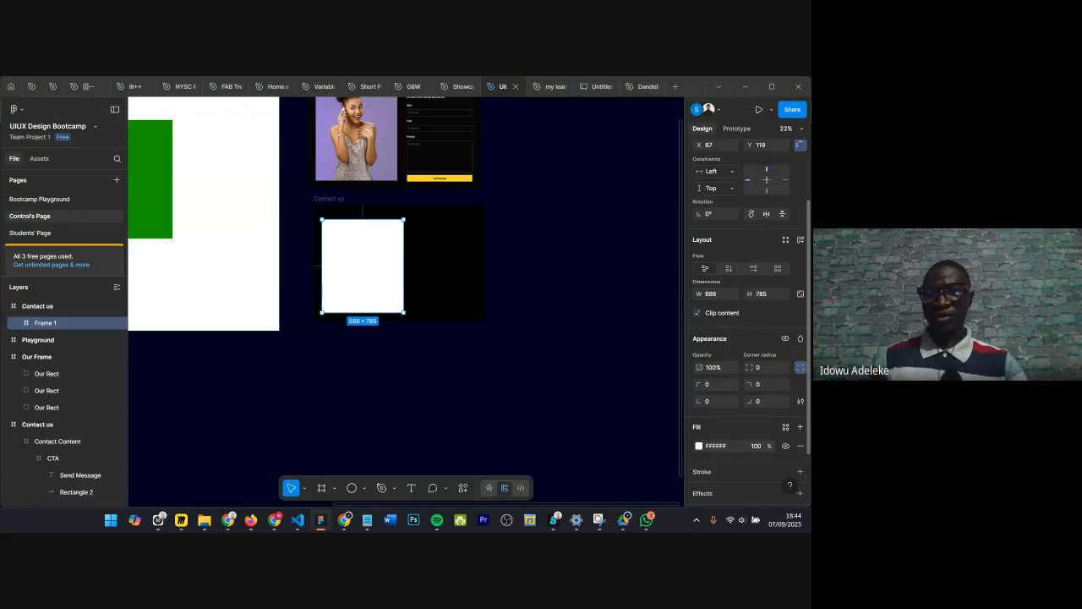
left_click(772, 296)
type("8")
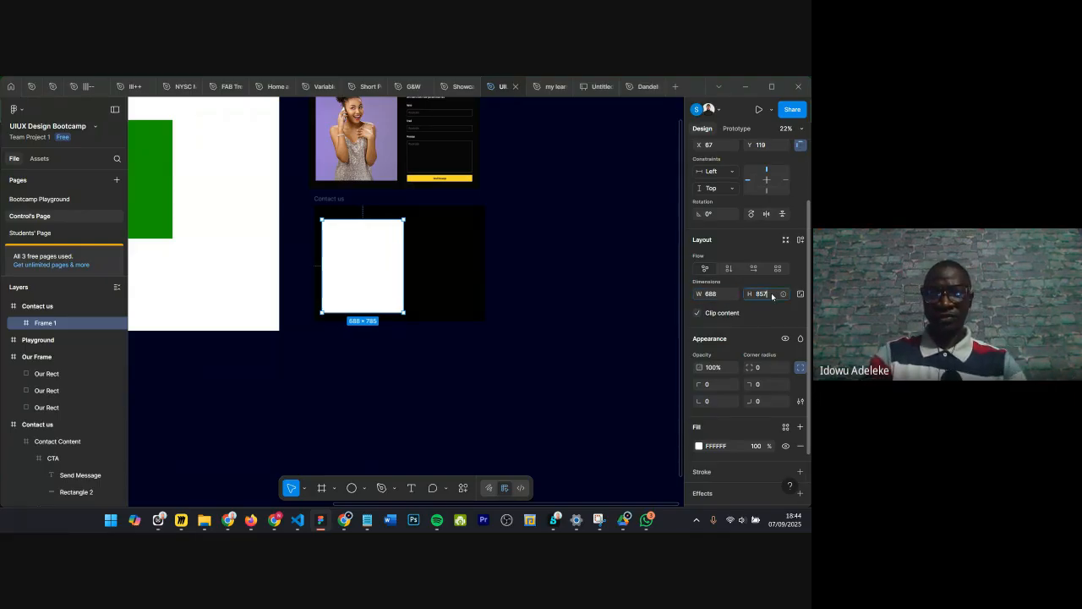
type("57")
key("Return")
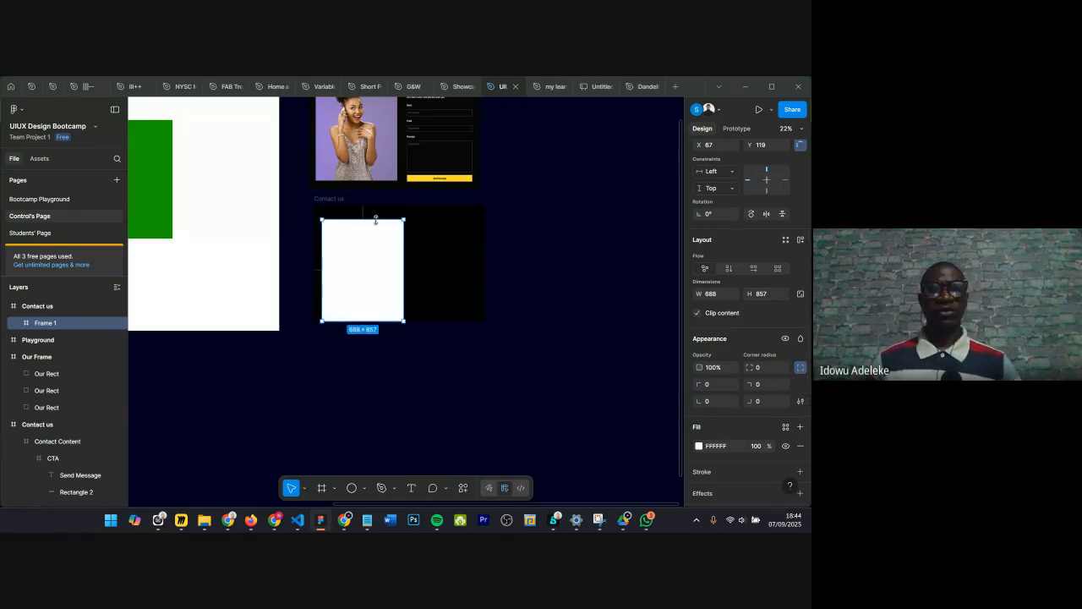
Step: Rename the placeholder frame layer to Contact img
scroll(377, 218, "up", 3)
double_click(45, 323)
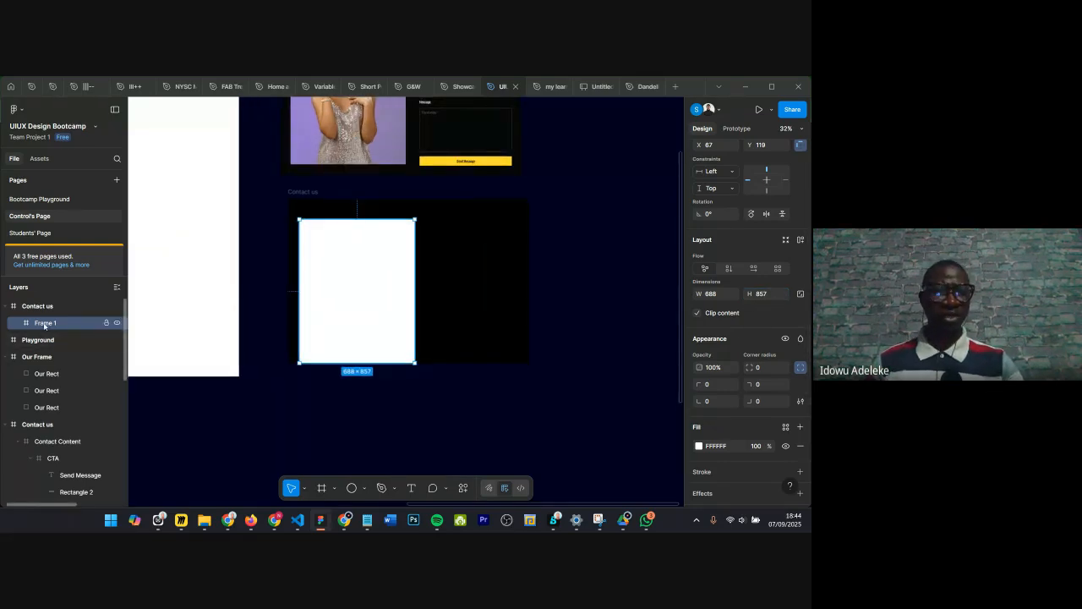
type("Profile")
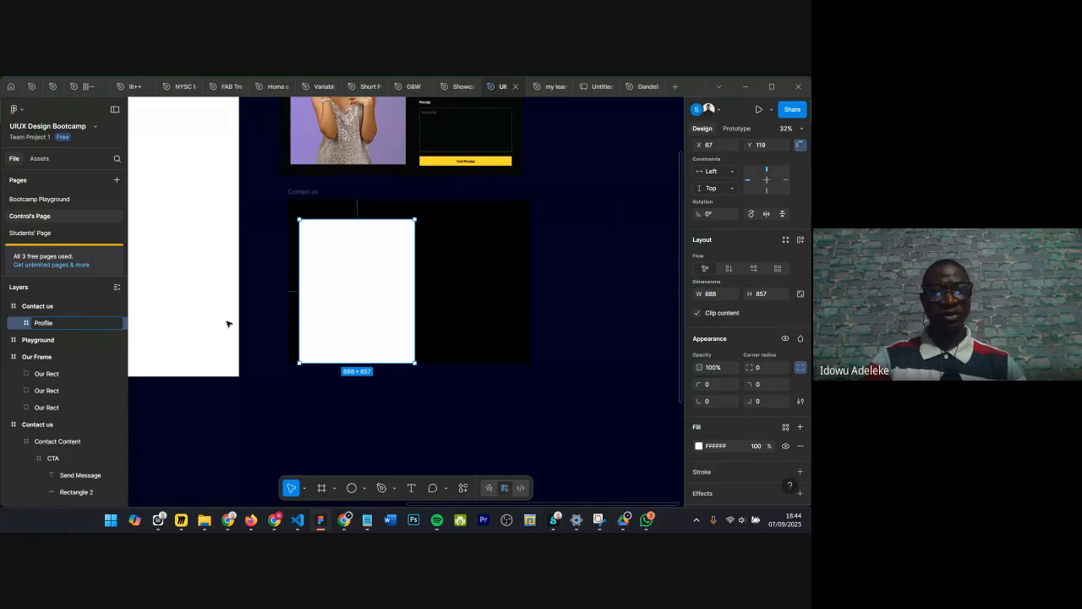
key("BackSpace")
key("BackSpace")
key("BackSpace")
key("BackSpace")
key("BackSpace")
key("BackSpace")
key("BackSpace")
key("BackSpace")
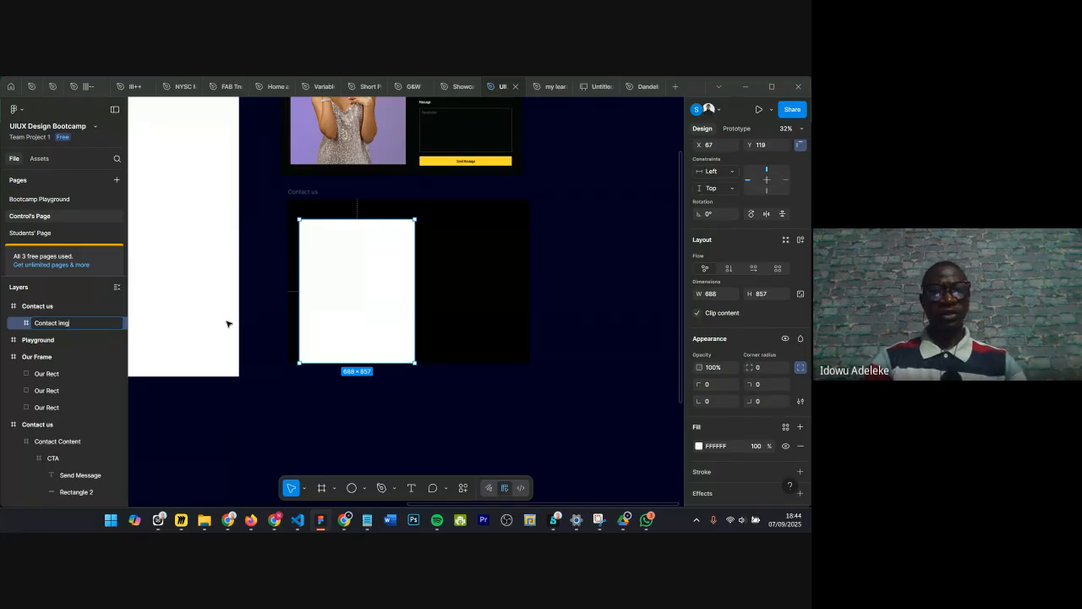
key("Return")
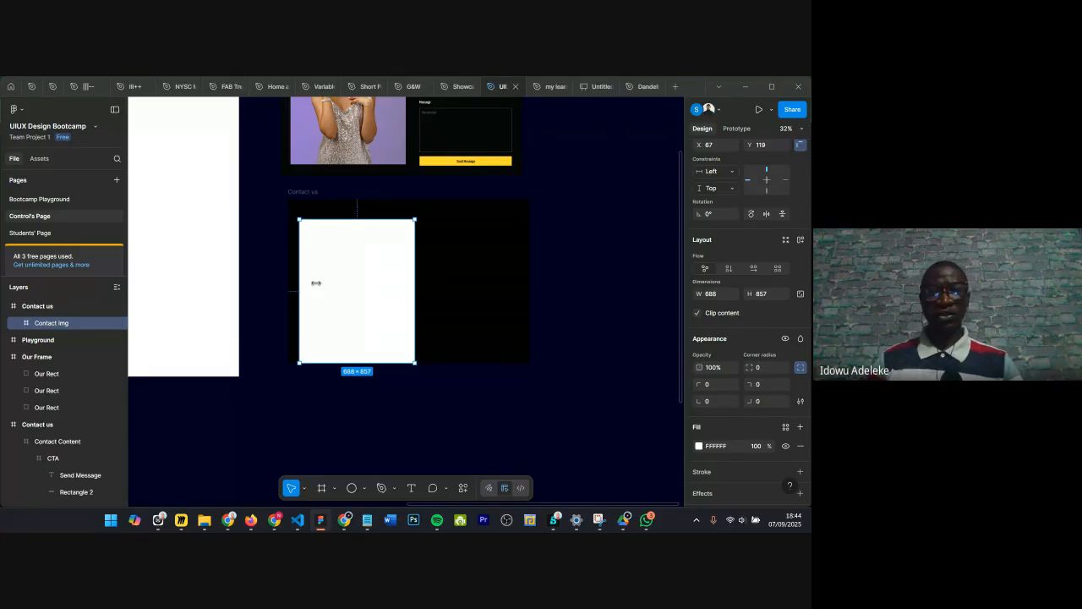
Step: Nudge the Contact img frame upward inside the Contact us frame to Y 41
scroll(362, 214, "up", 2)
scroll(362, 214, "down", 1)
key("alt")
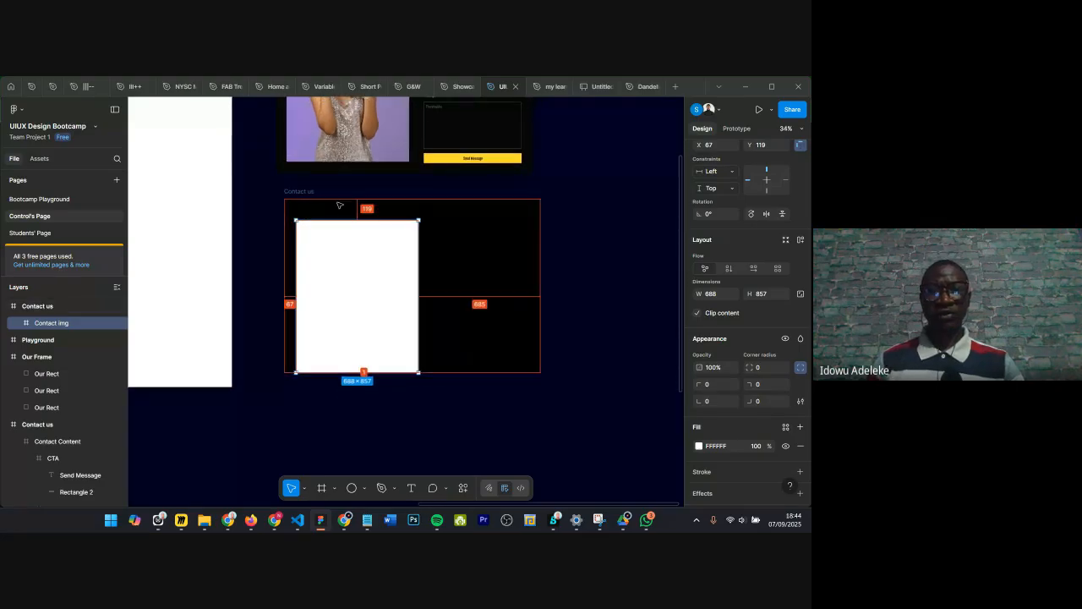
key("shift+Up")
key("shift+Up")
key("shift+Up")
key("shift+Up")
key("shift+Up")
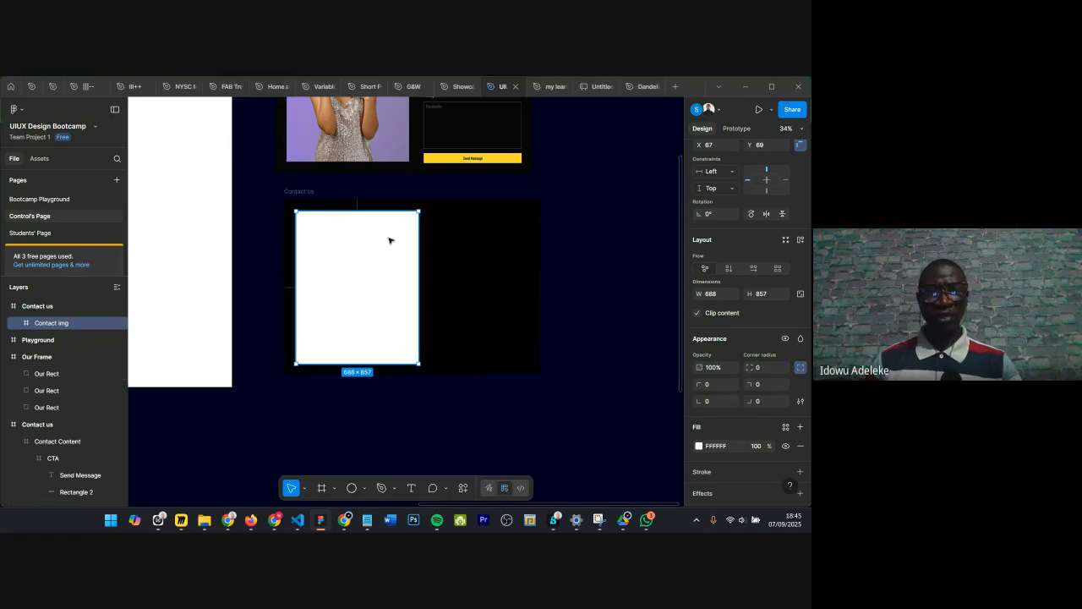
key("Up")
key("Up")
key("Up")
key("Up")
key("Up")
key("Up")
key("Up")
key("Up")
key("Up")
key("Up")
key("Up")
key("Up")
key("Up")
key("Up")
key("Up")
key("Up")
key("Up")
key("Up")
key("Up")
key("Up")
key("Up")
key("Up")
key("Up")
key("Up")
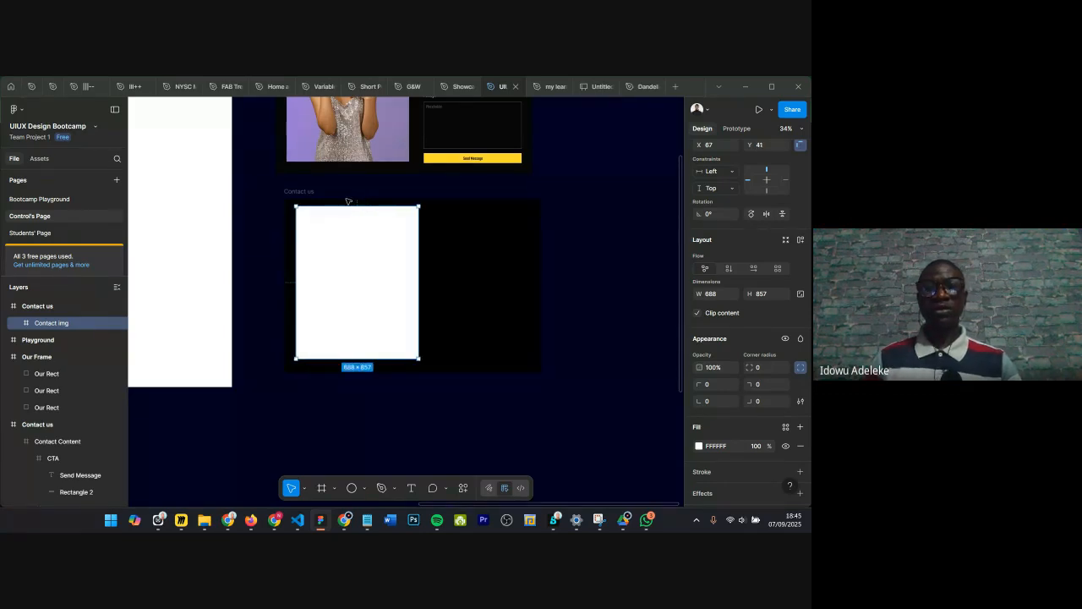
scroll(348, 201, "up", 3)
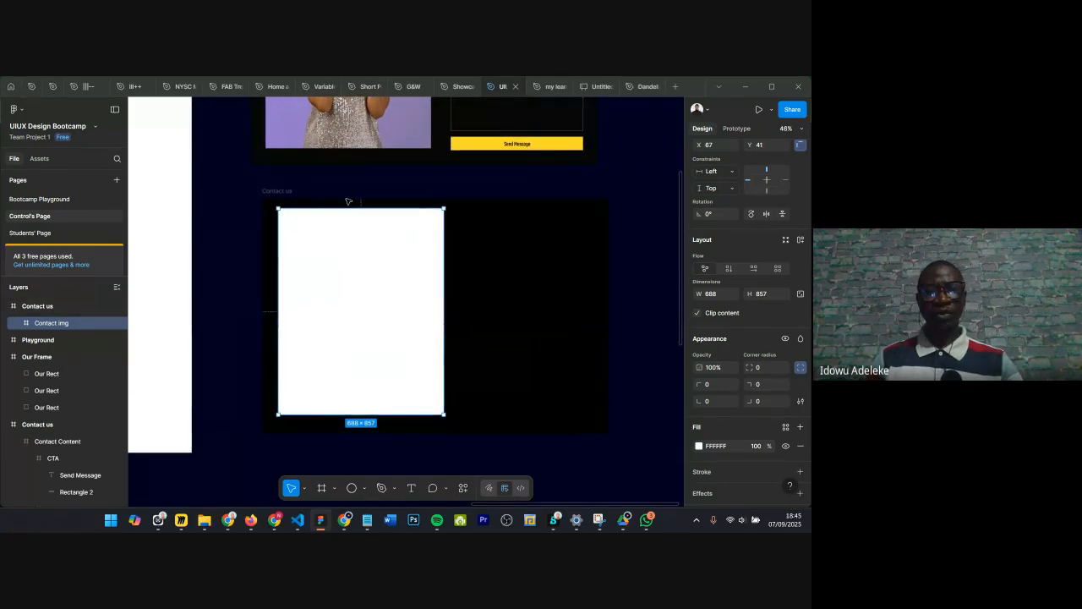
Step: Nudge the Contact img frame down and left to position X 60, Y 60 inside the Contact us frame
key("alt")
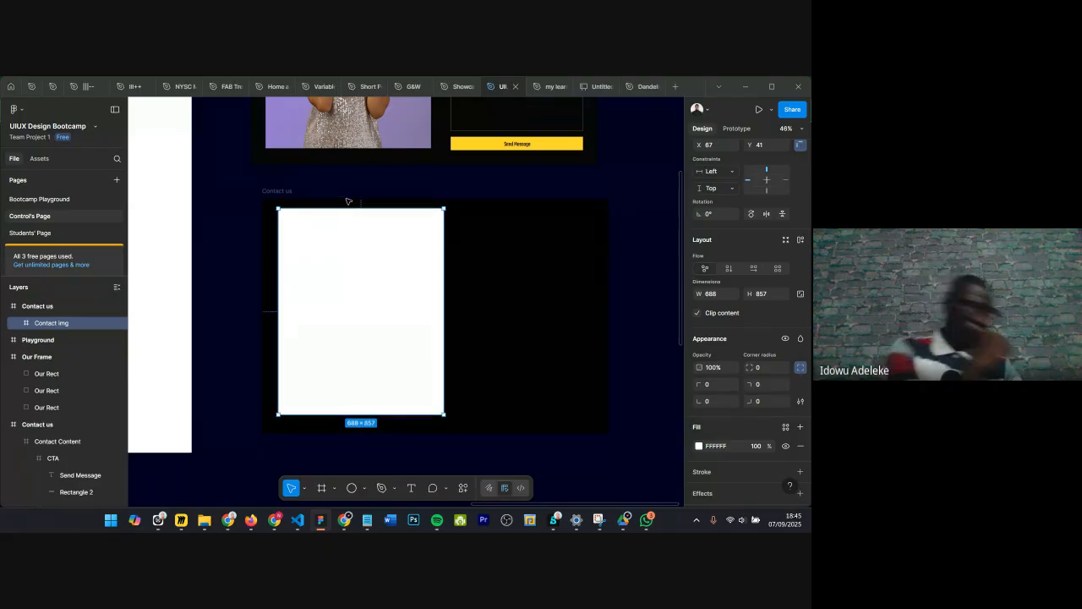
key("alt")
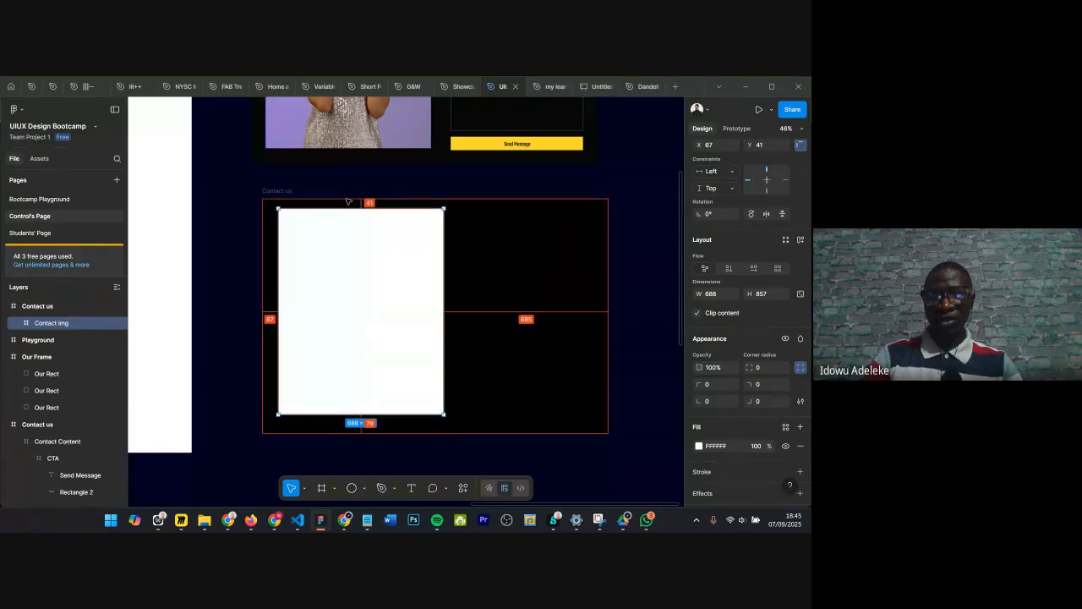
key("Down")
key("Down")
key("Down")
key("Down")
key("Down")
key("Down")
key("Down")
key("Down")
key("Down")
key("Down")
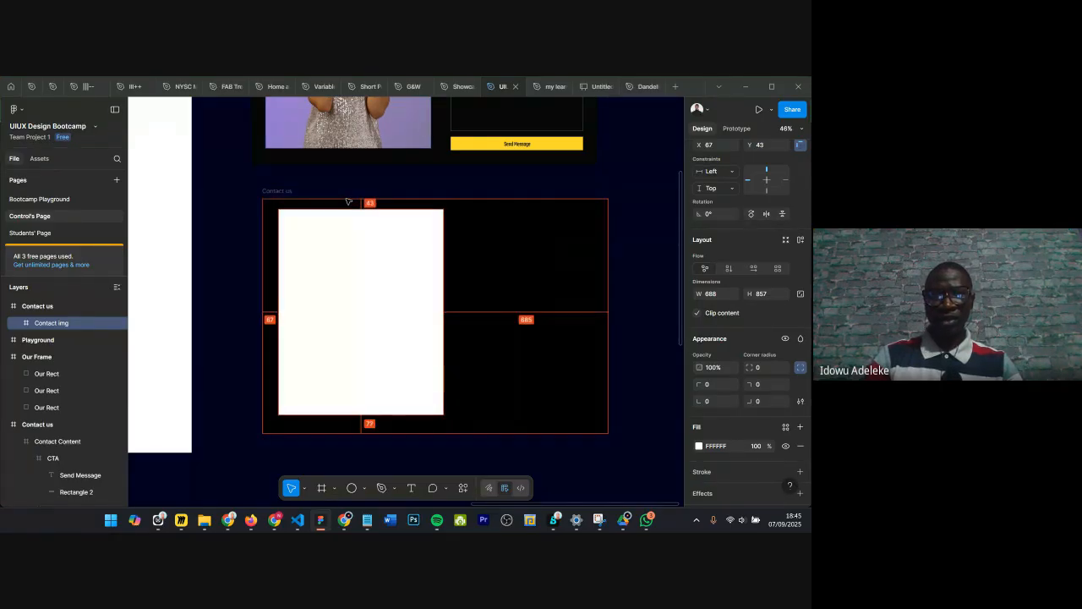
key("Down")
key("Down")
key("Down")
key("Down")
key("Down")
key("Down")
key("Down")
key("Down")
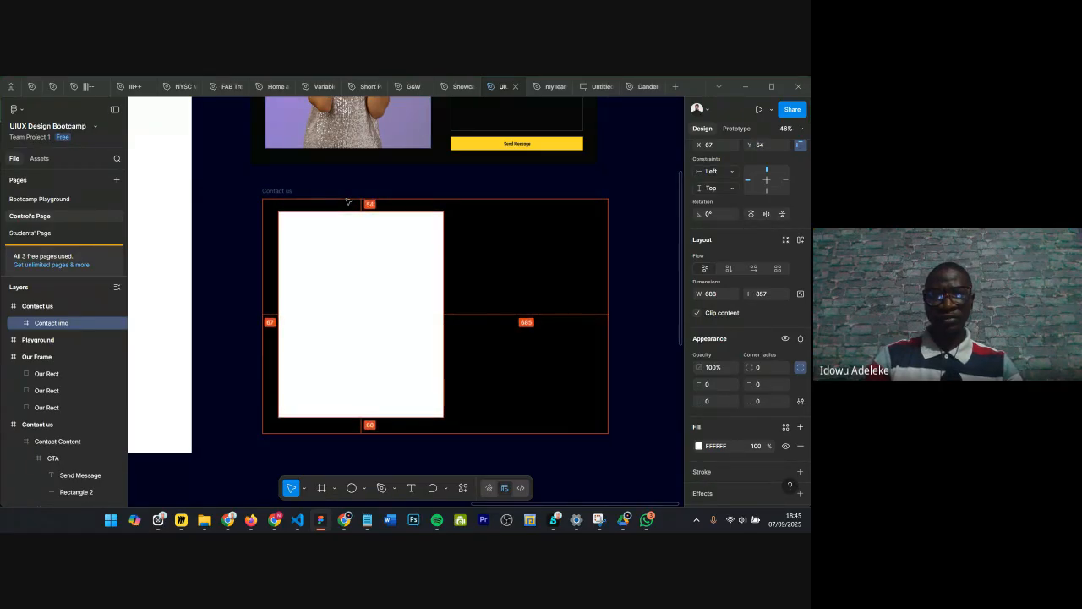
key("Down")
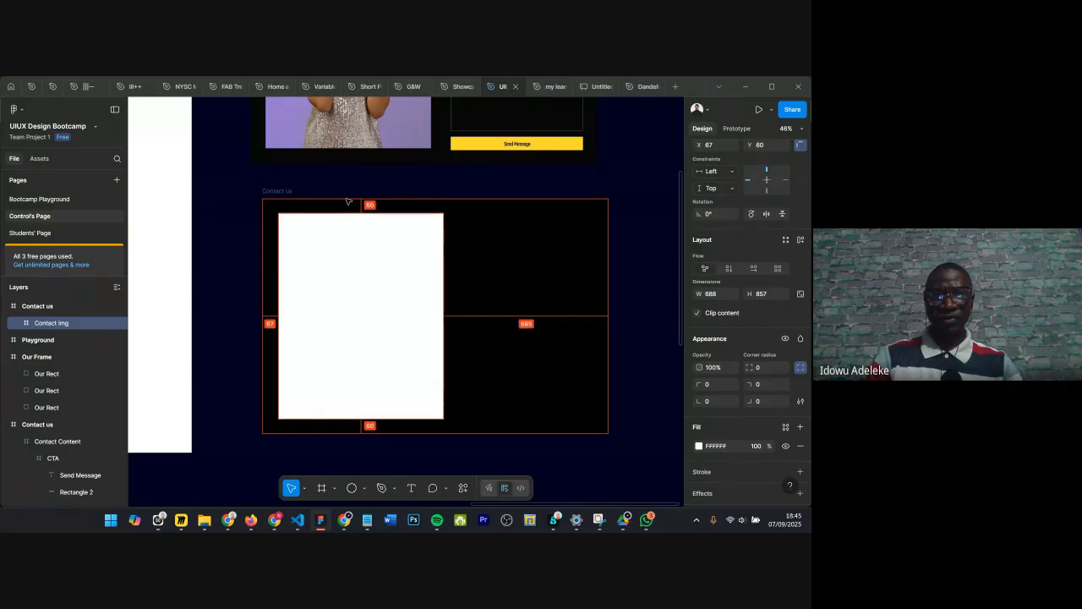
key("Left")
key("Left")
key("Left")
key("Left")
key("Left")
key("Left")
key("Left")
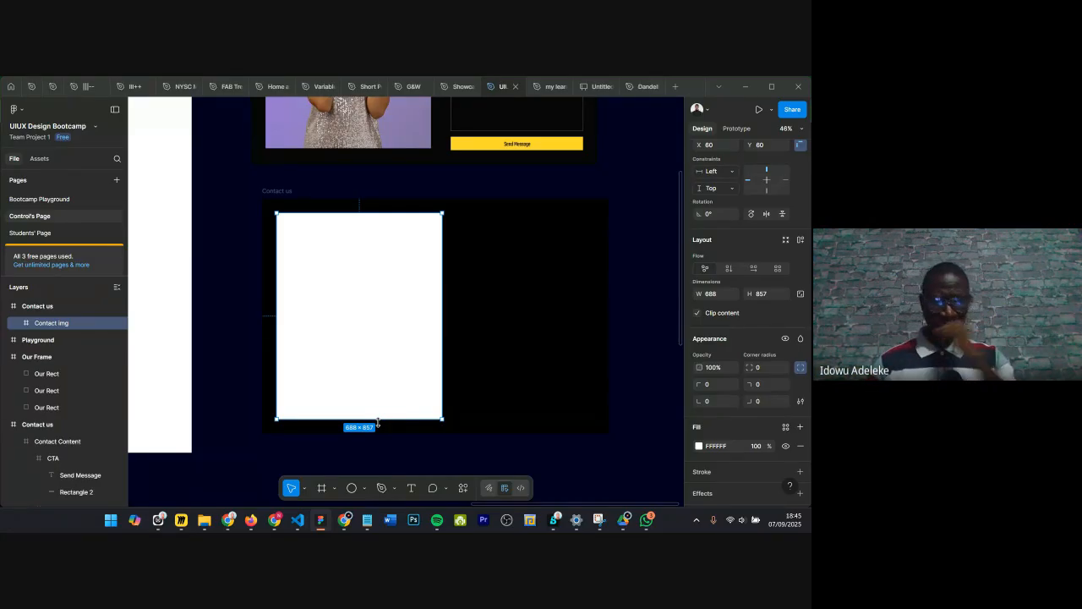
Step: Add a text layer reading Get in touch with us beside the Contact img frame
scroll(413, 385, "down", 5)
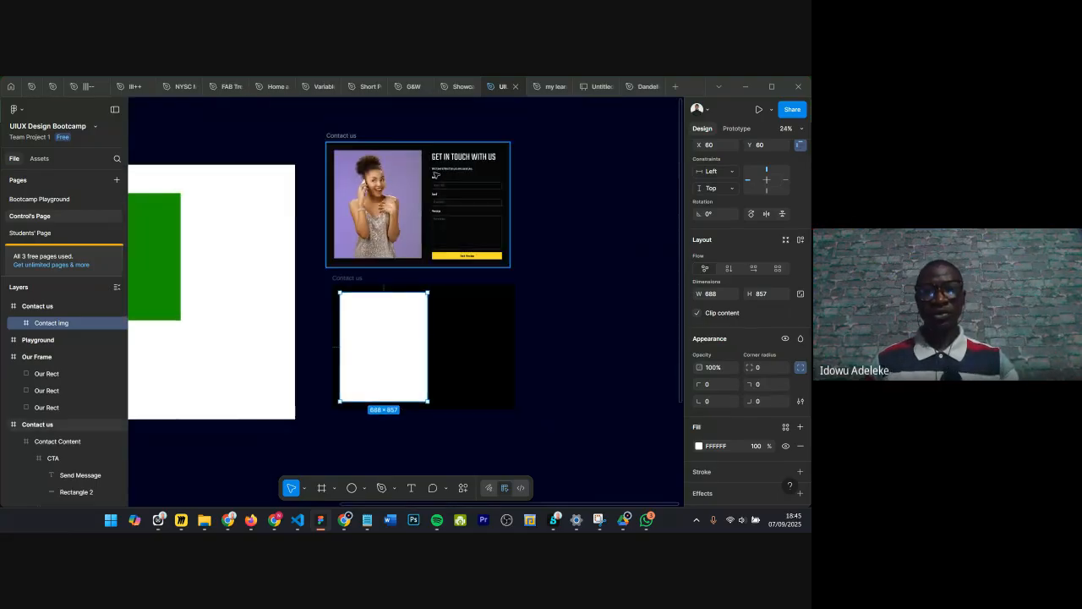
scroll(438, 167, "up", 6)
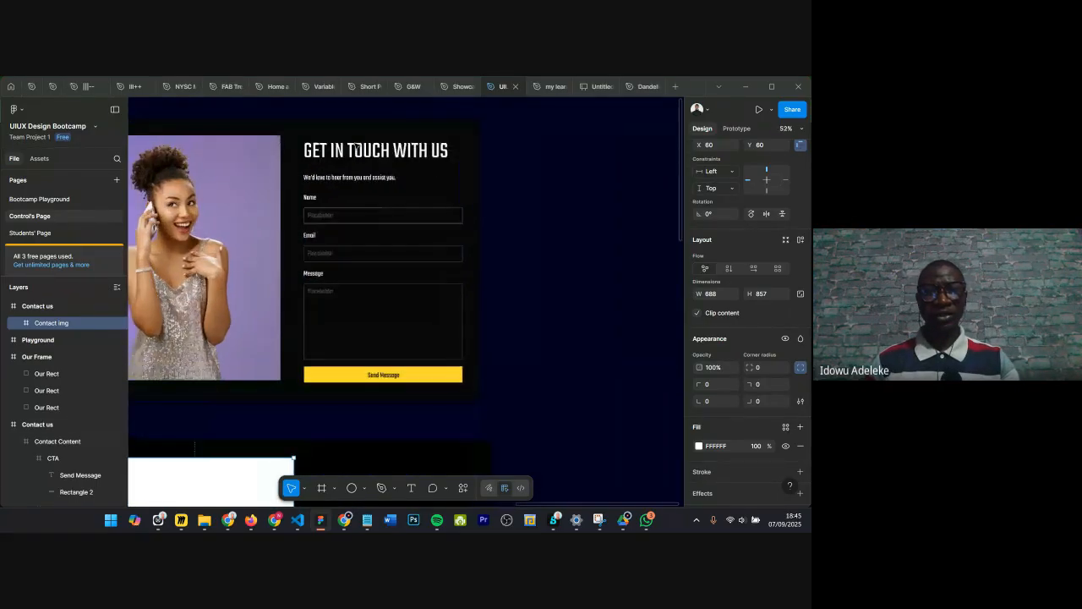
scroll(415, 203, "down", 3)
scroll(386, 363, "down", 2)
scroll(387, 363, "up", 2)
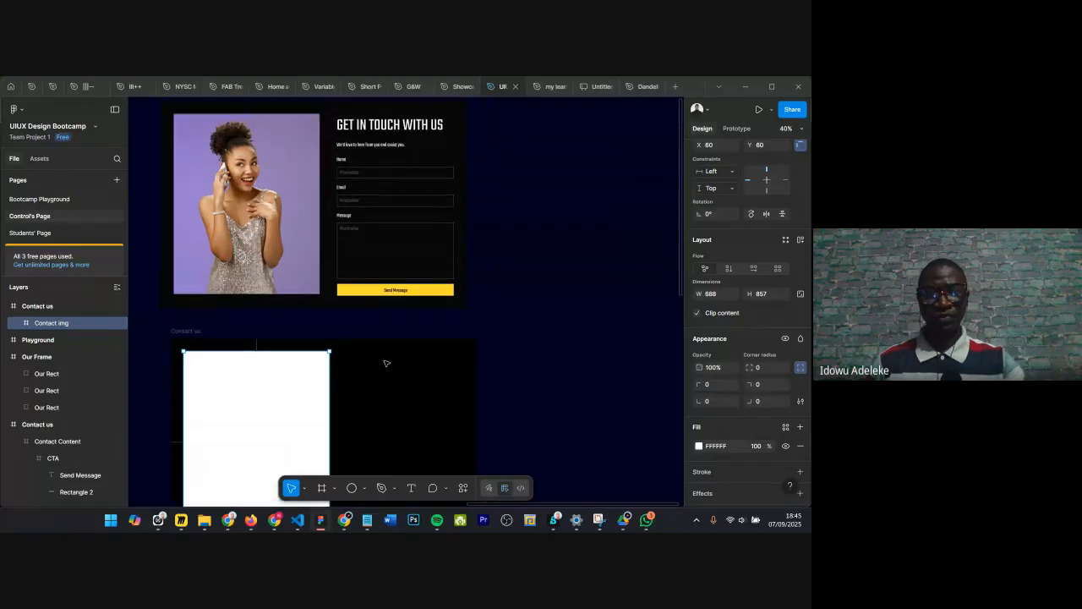
left_click(411, 489)
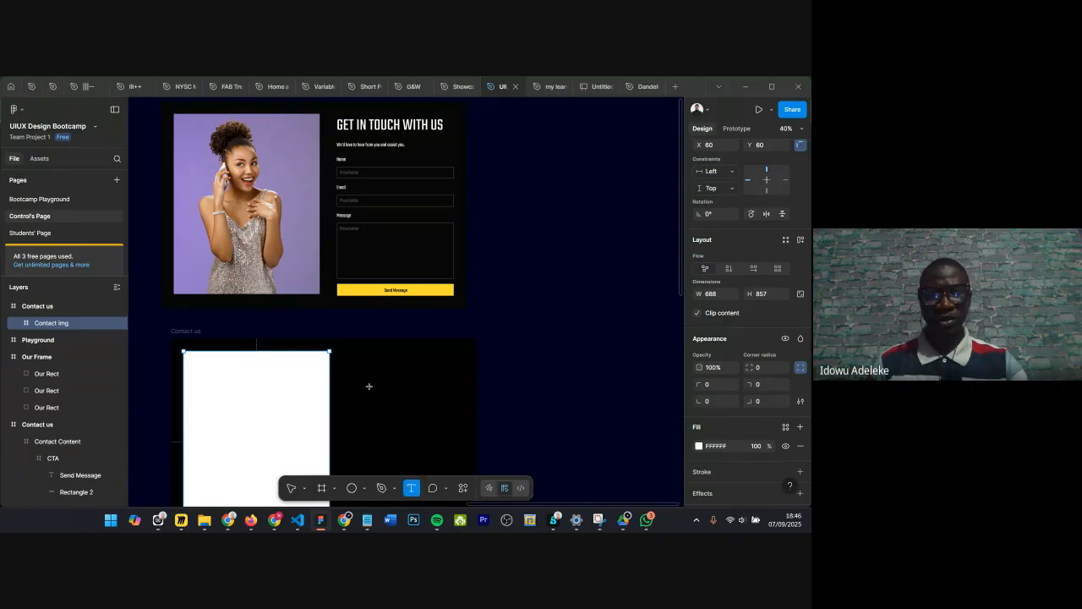
left_click(514, 408)
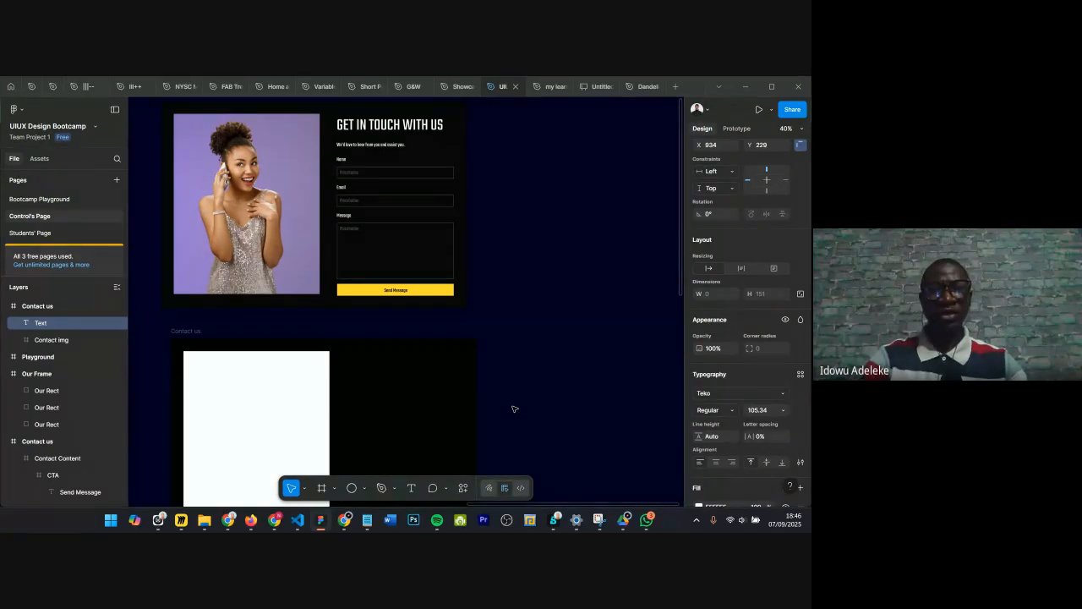
type("g")
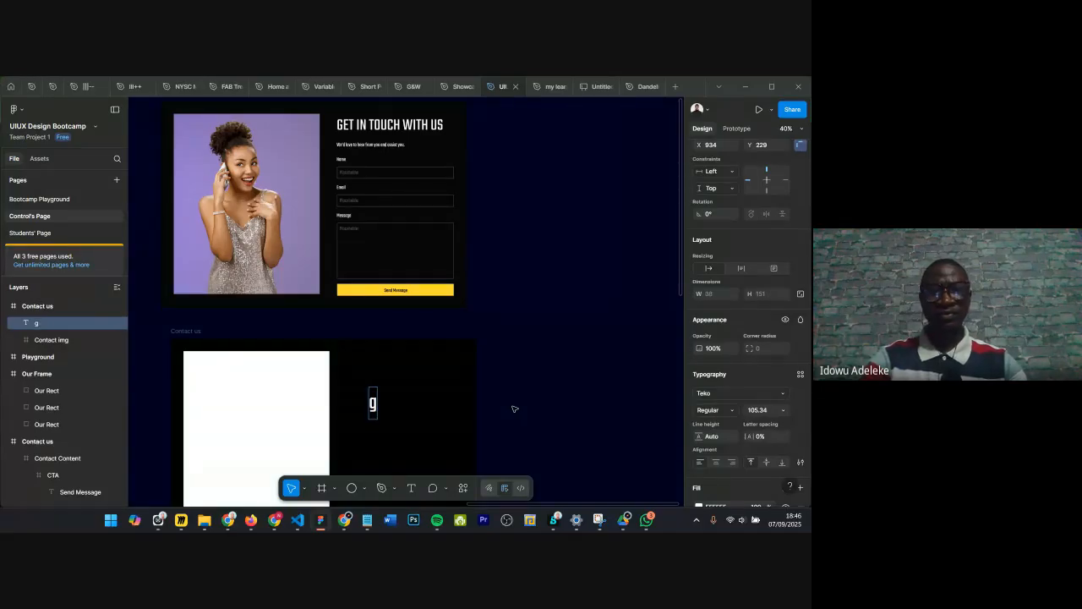
key("BackSpace")
type("G")
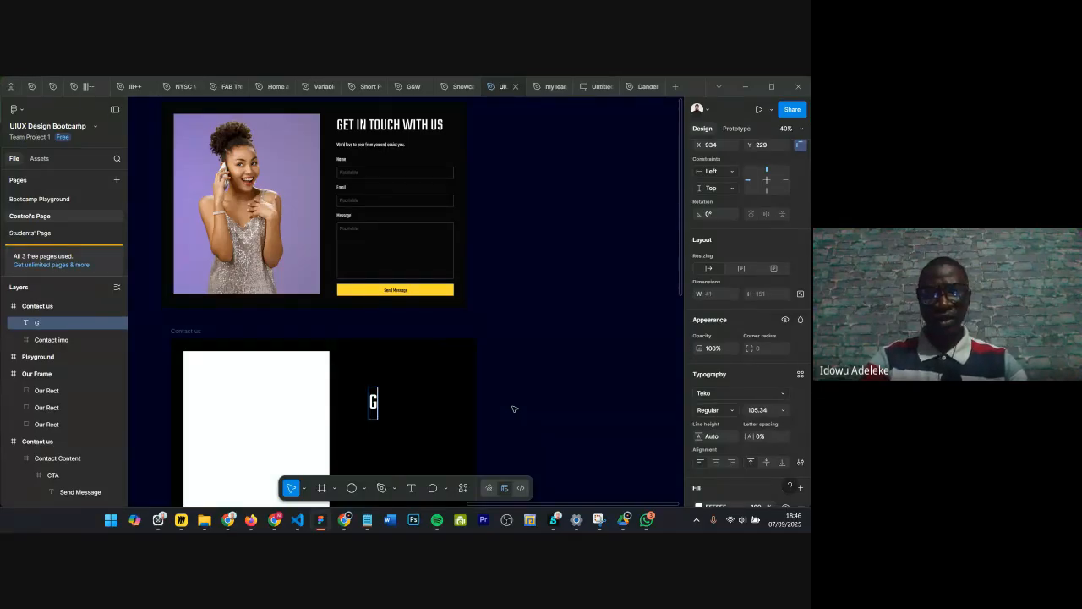
type("et in")
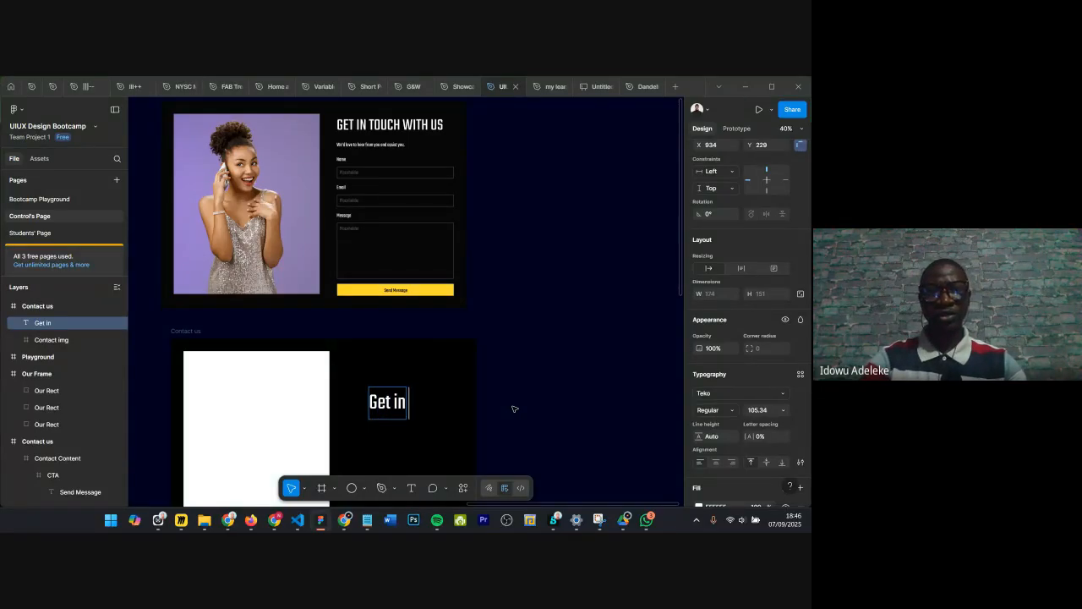
type(" touch with u")
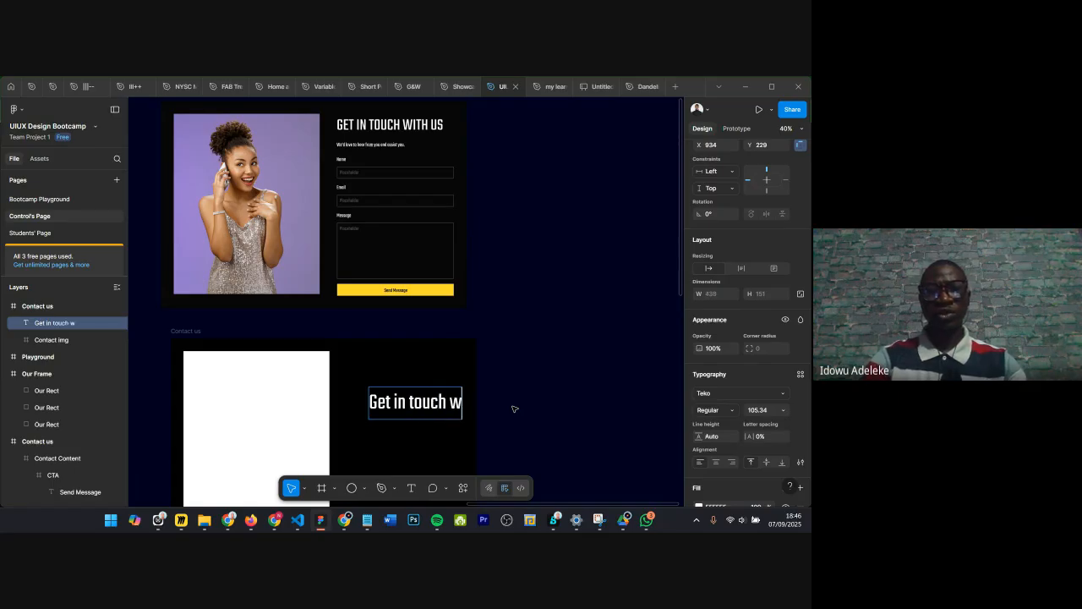
key("Escape")
scroll(406, 412, "down", 1)
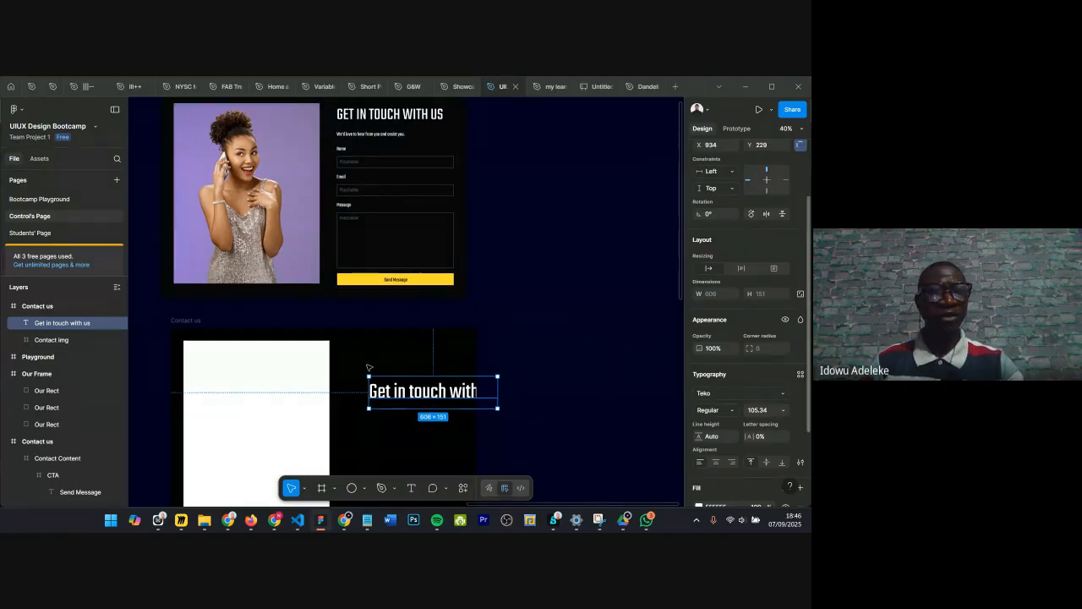
Step: Change the heading text's case to Uppercase and review its typography details
left_click(18, 111)
mouse_move(35, 153)
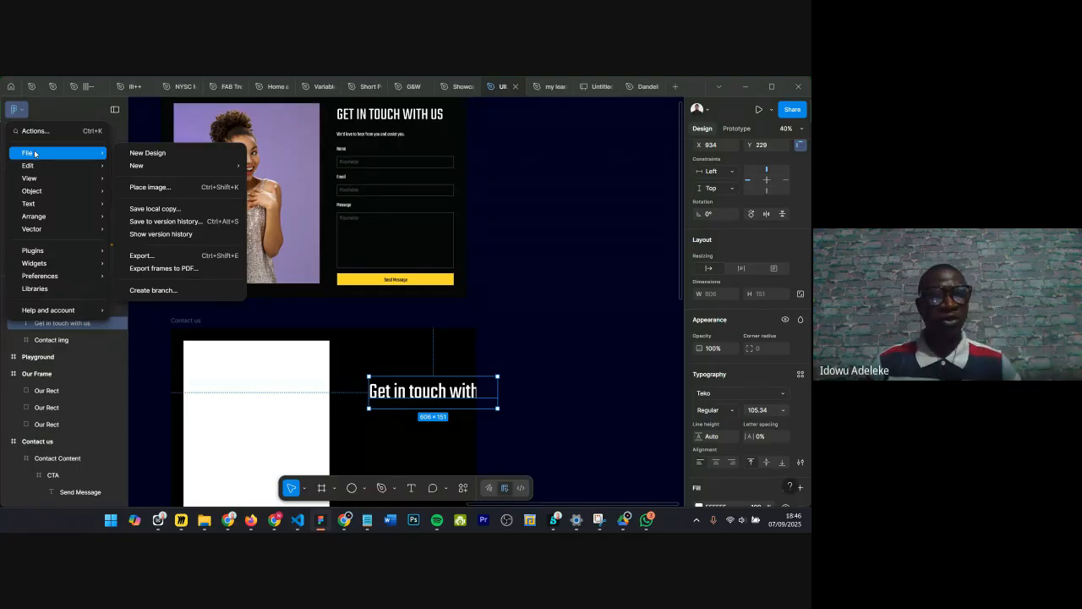
mouse_move(47, 205)
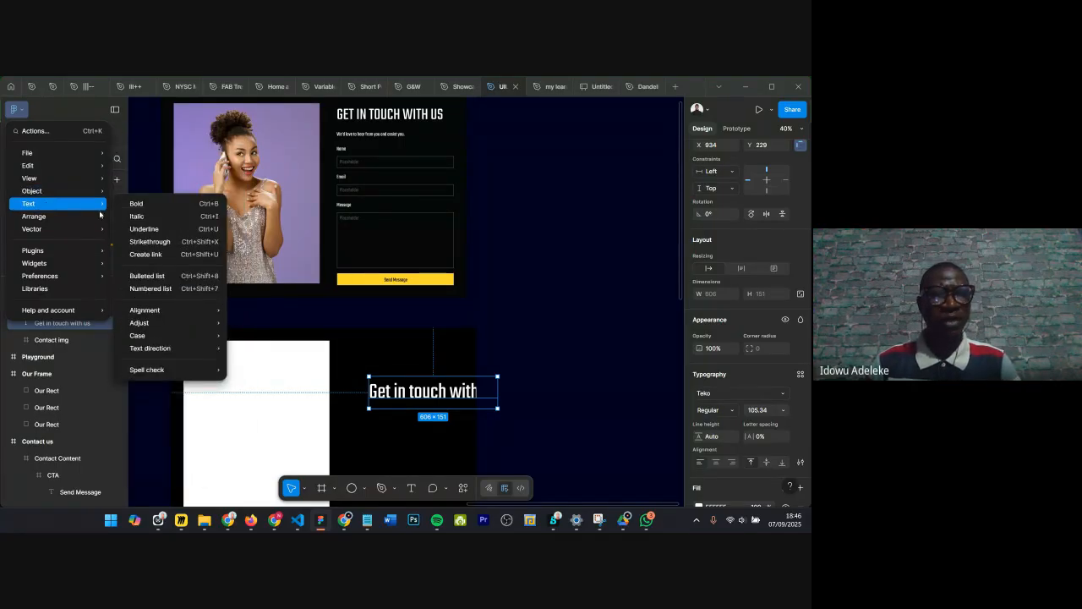
mouse_move(175, 327)
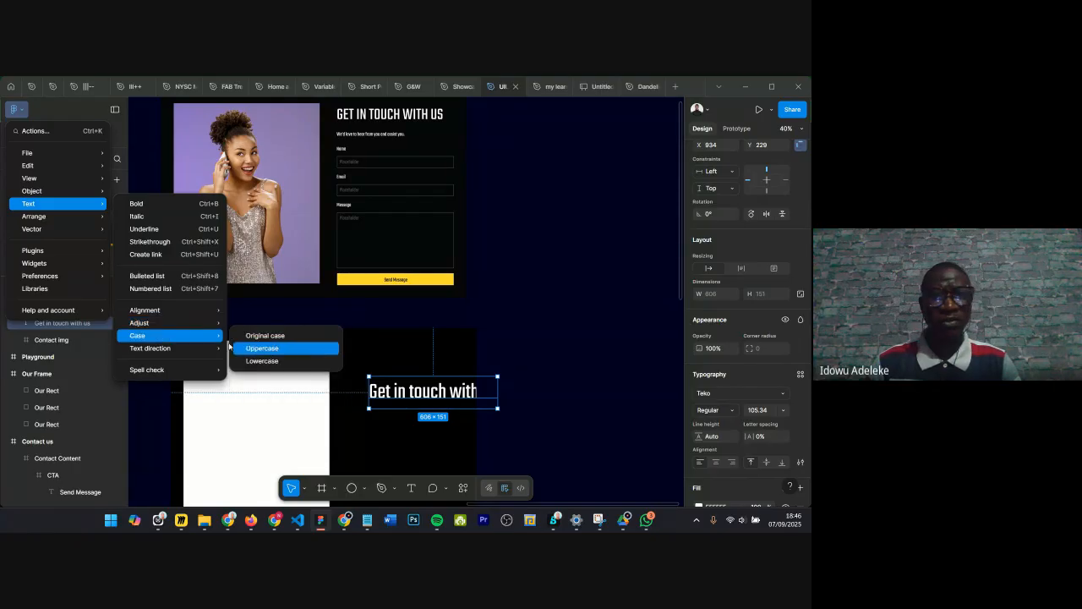
left_click(257, 348)
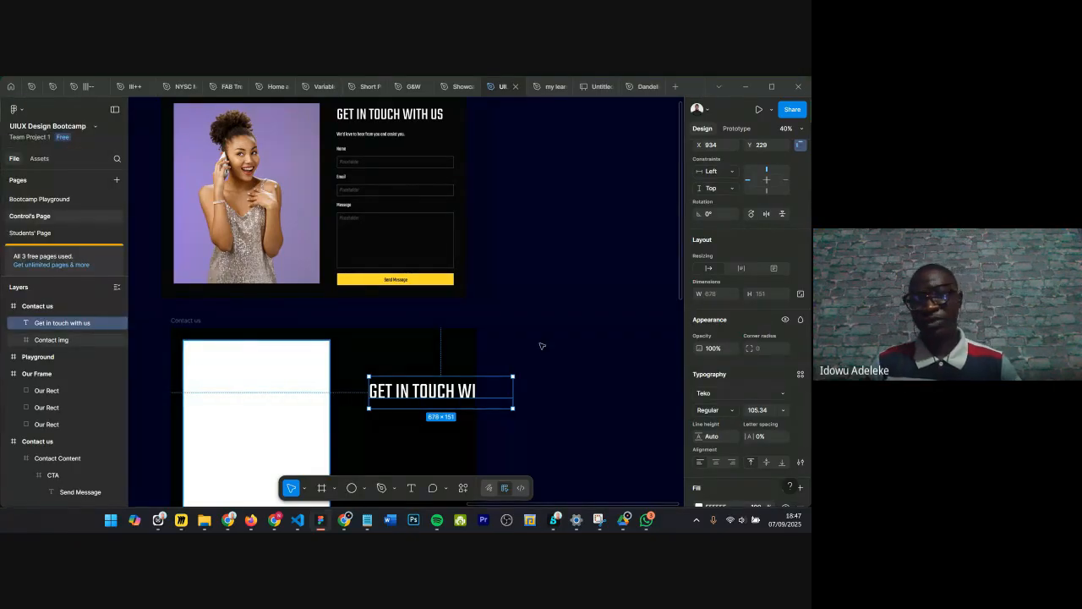
scroll(718, 431, "down", 3)
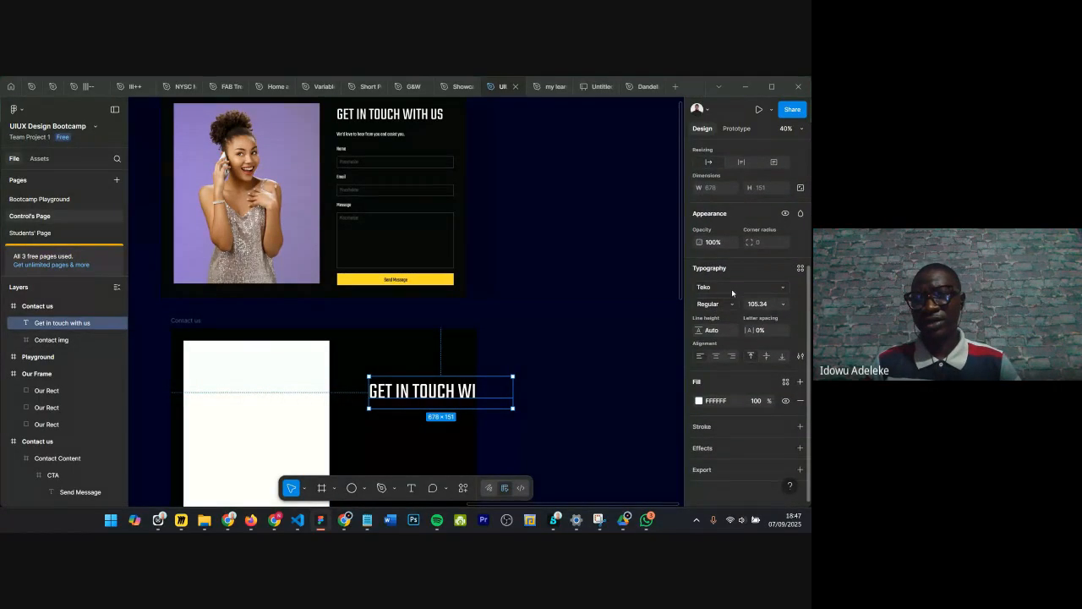
left_click(801, 356)
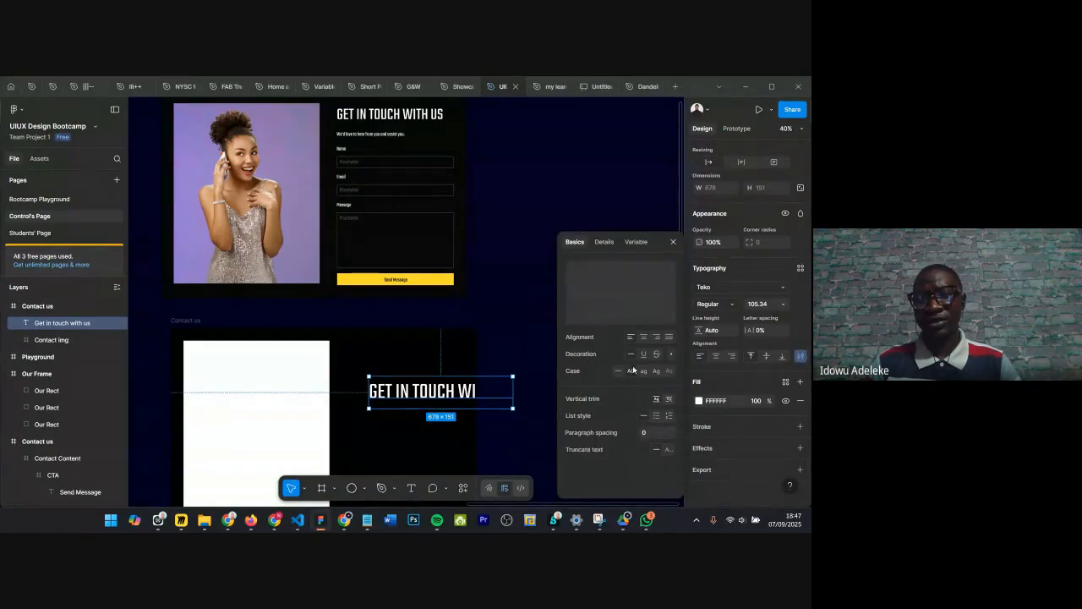
left_click(674, 243)
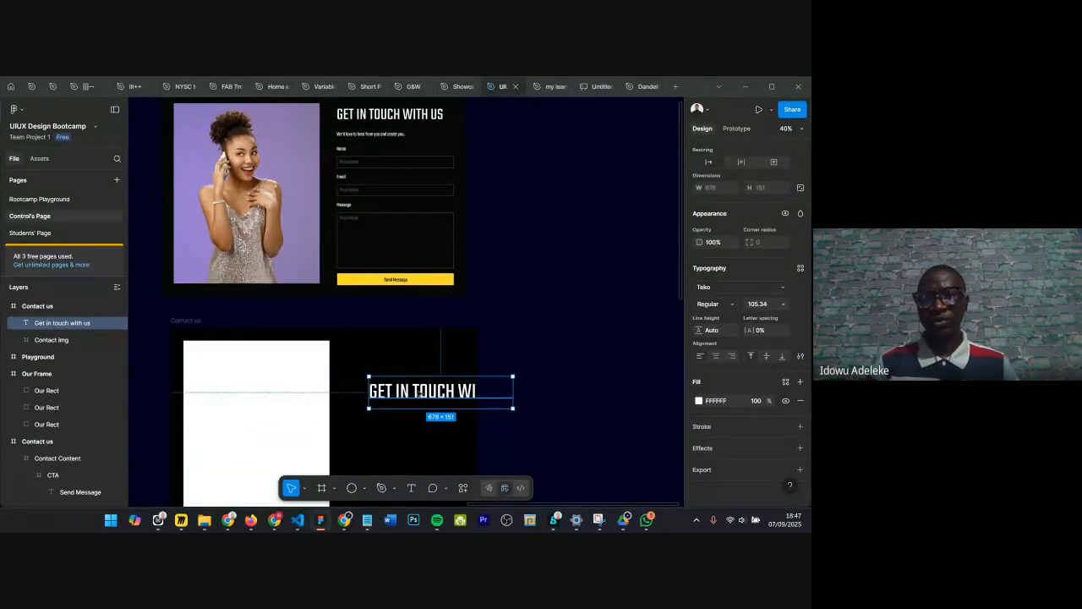
Step: Move the heading up to the top of the frame and set its font size to 70
left_click_drag(396, 390, 377, 366)
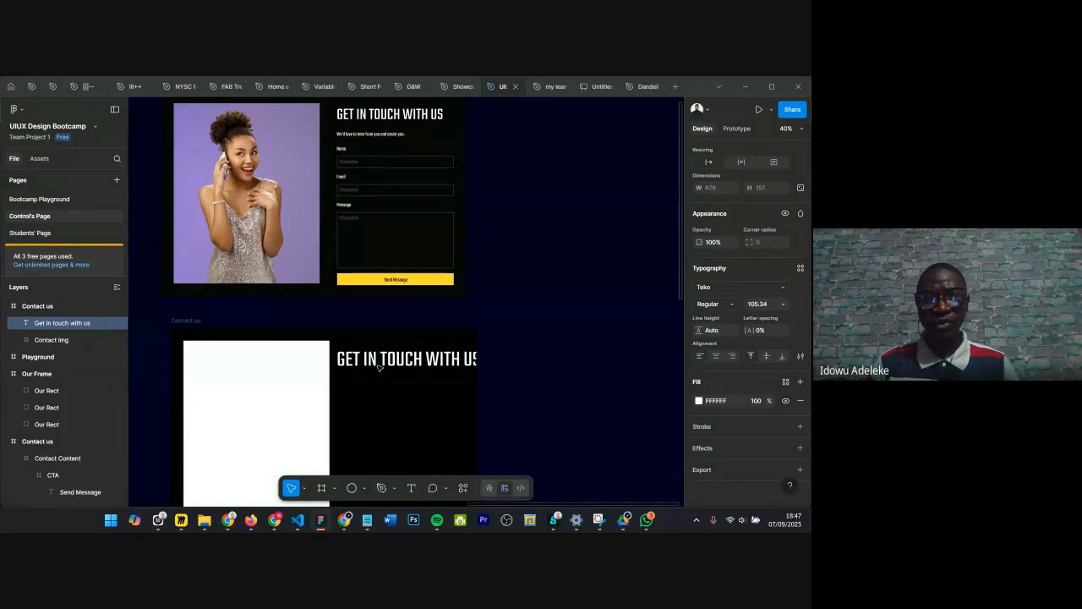
left_click(758, 308)
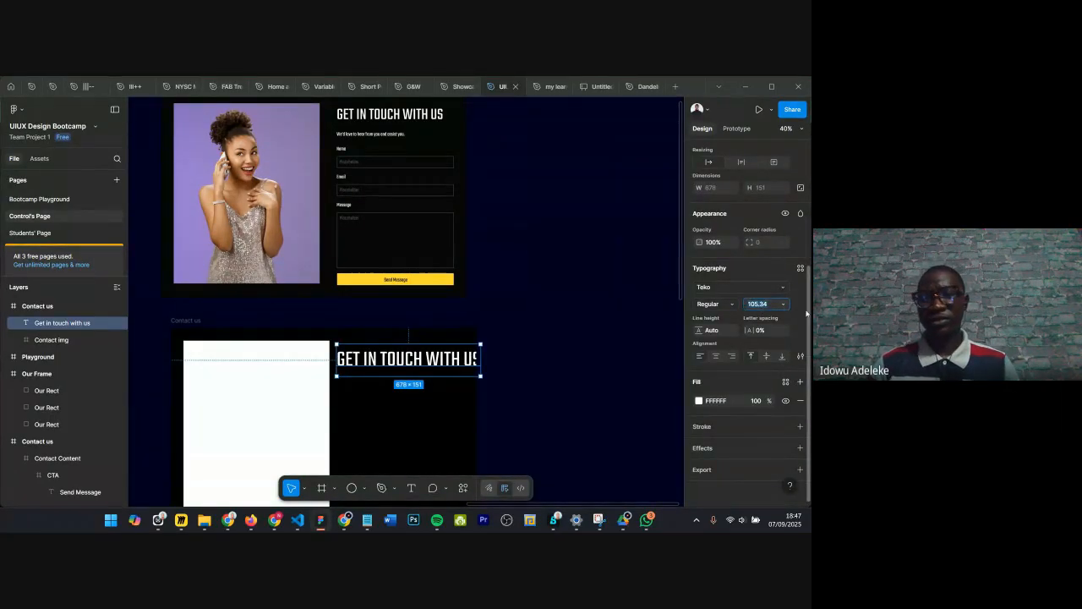
type("70")
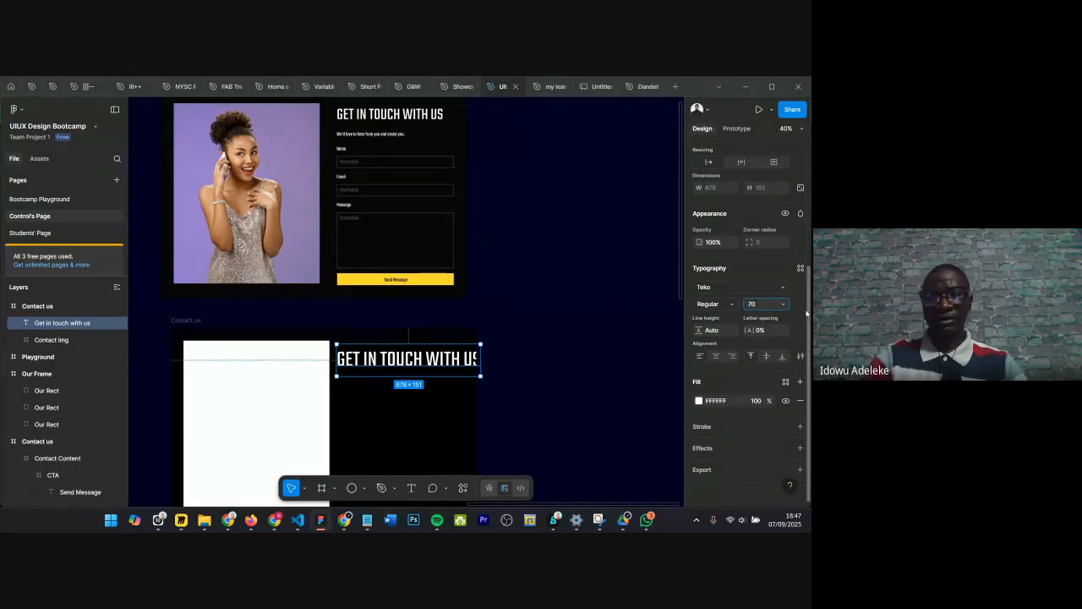
key("Return")
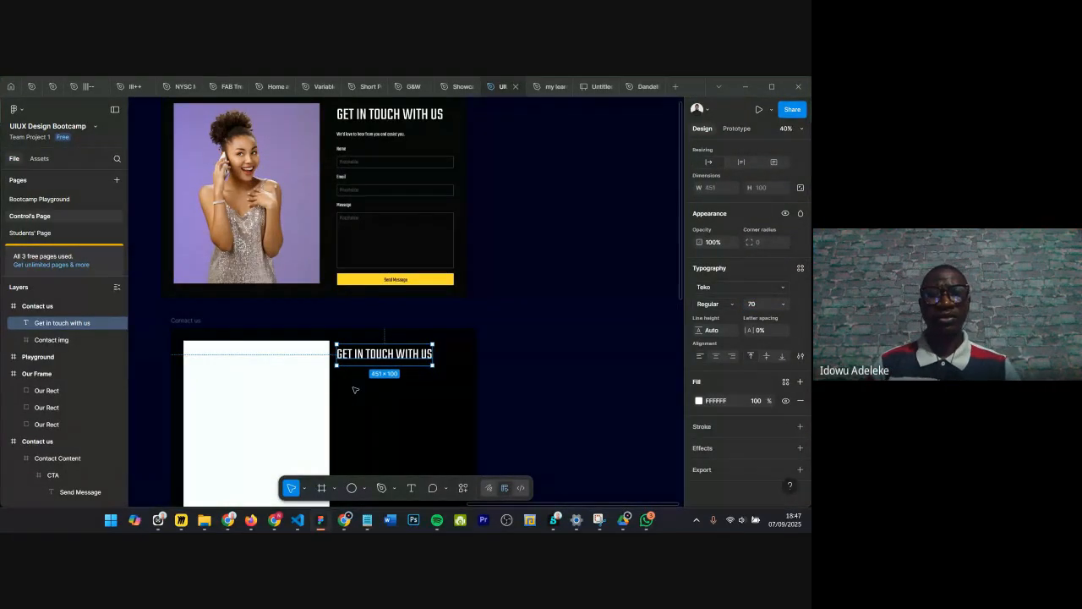
Step: Nudge the heading rightward to add spacing between it and the Contact img frame
scroll(353, 379, "up", 3)
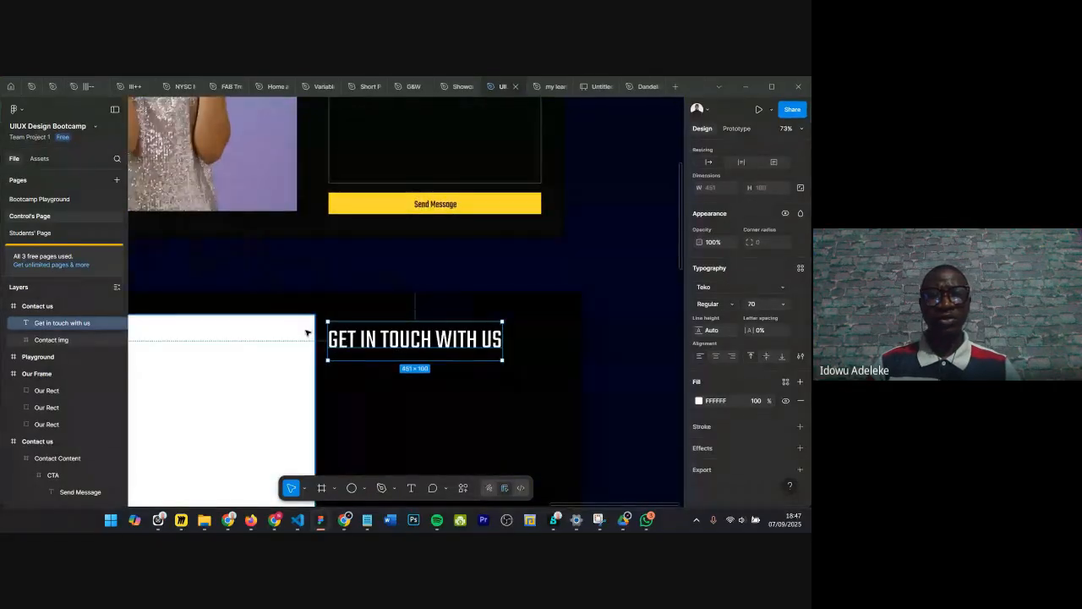
key("alt")
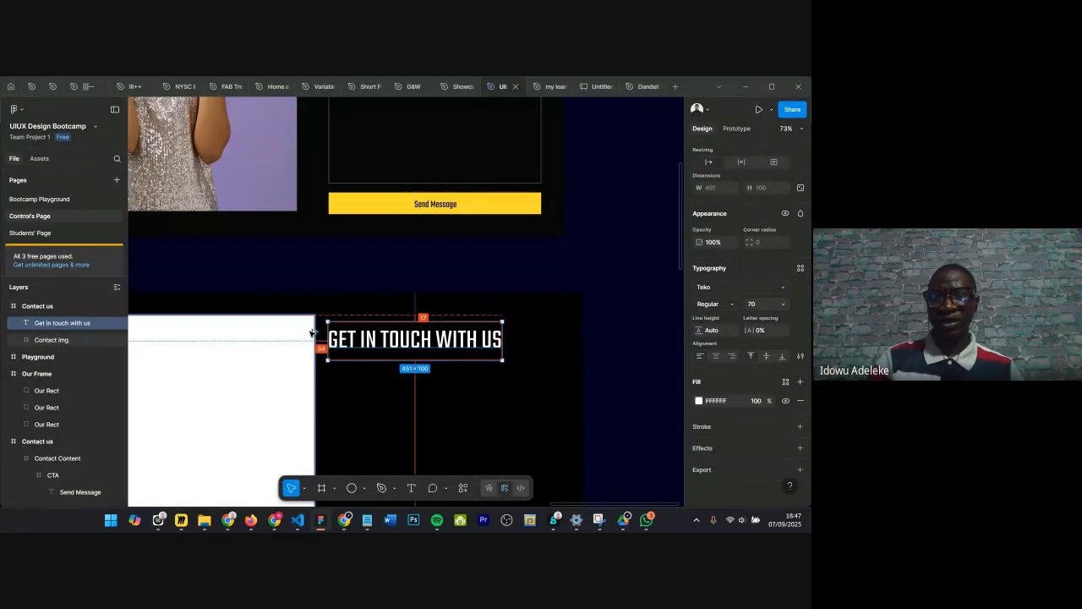
key("Right")
key("Right")
key("Right")
key("Right")
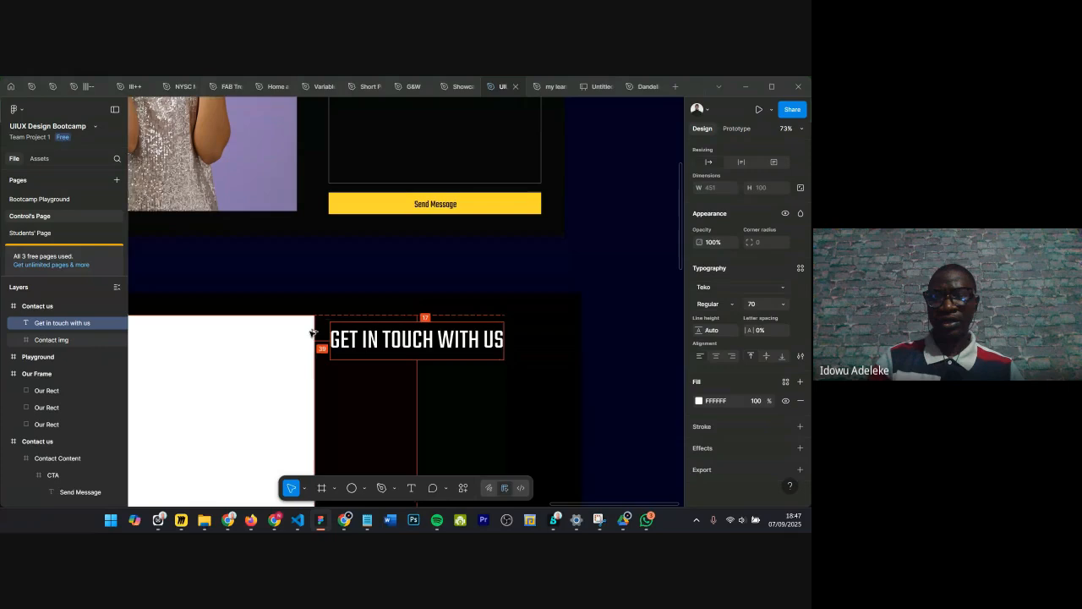
key("Right")
key("Right")
key("Right")
key("Right")
key("Right")
key("Right")
key("Right")
key("Right")
key("Right")
key("Right")
key("Right")
key("Right")
key("Right")
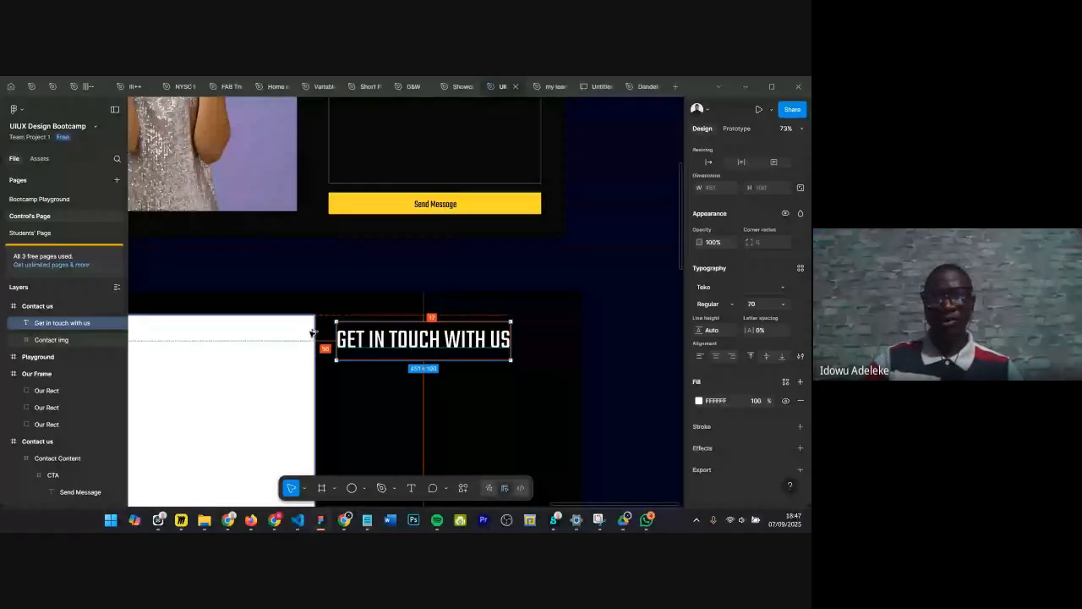
key("Right")
key("Right")
key("Right")
key("Right")
key("Right")
key("Right")
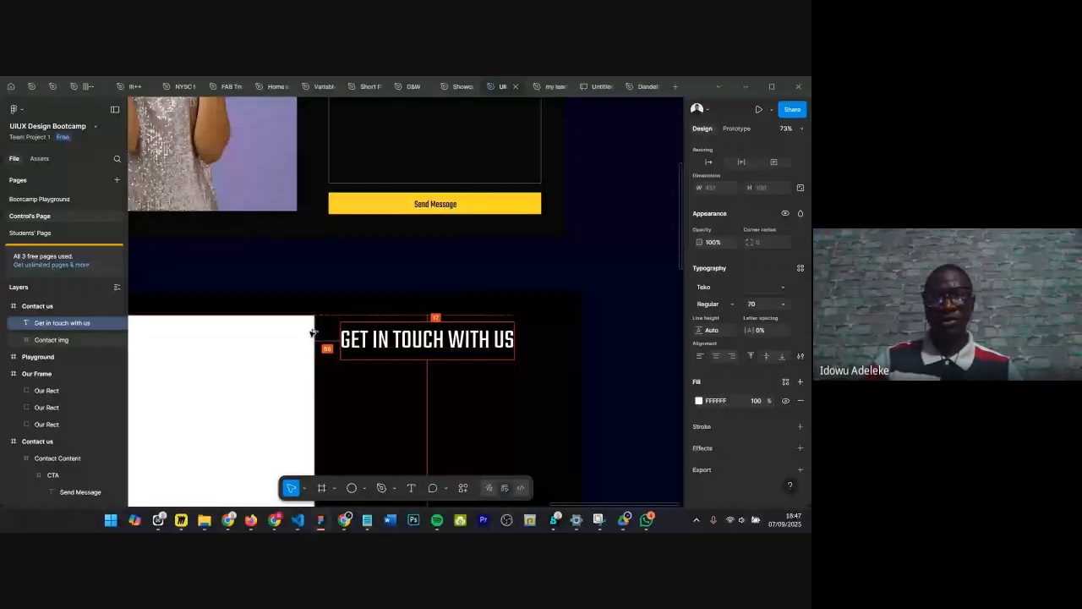
key("Right")
key("Right")
key("Right")
key("Right")
key("Right")
key("Right")
key("Right")
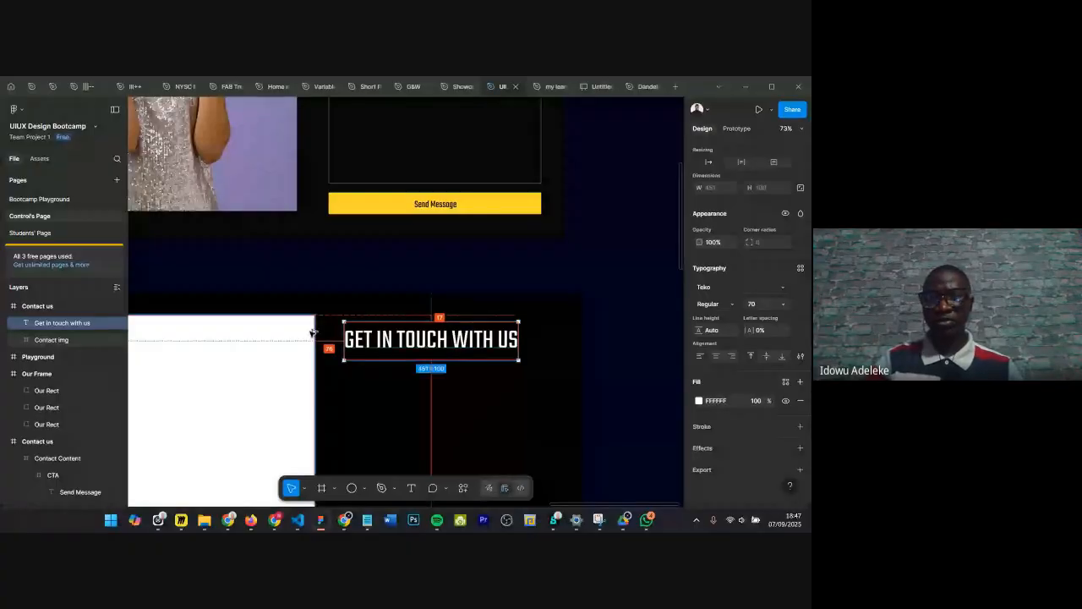
key("Right")
key("Right")
key("Right")
key("Right")
key("Right")
key("Right")
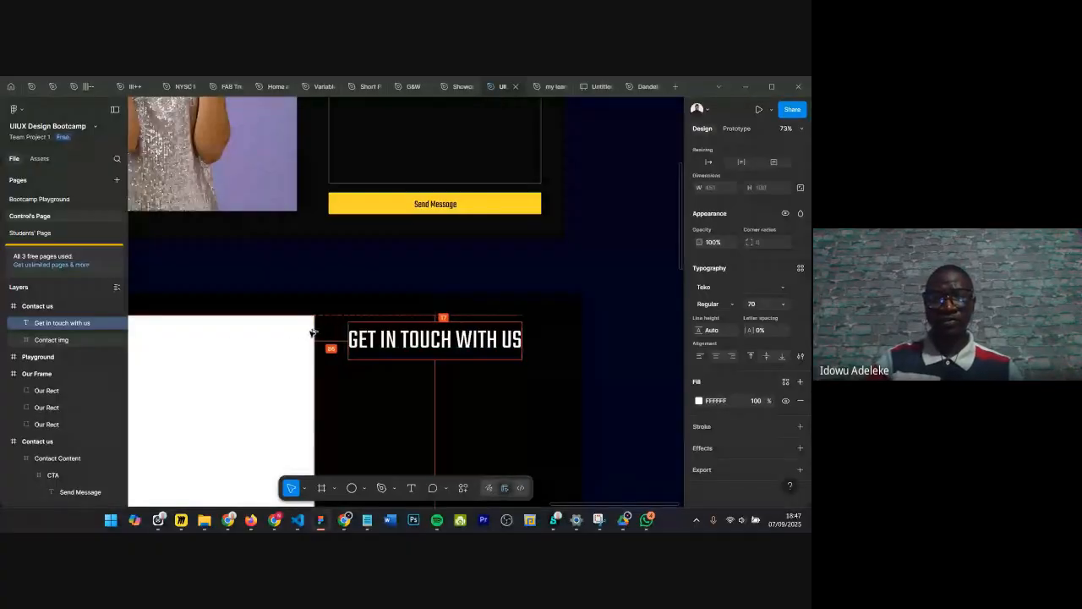
key("Left")
key("Left")
key("Left")
key("Left")
key("Left")
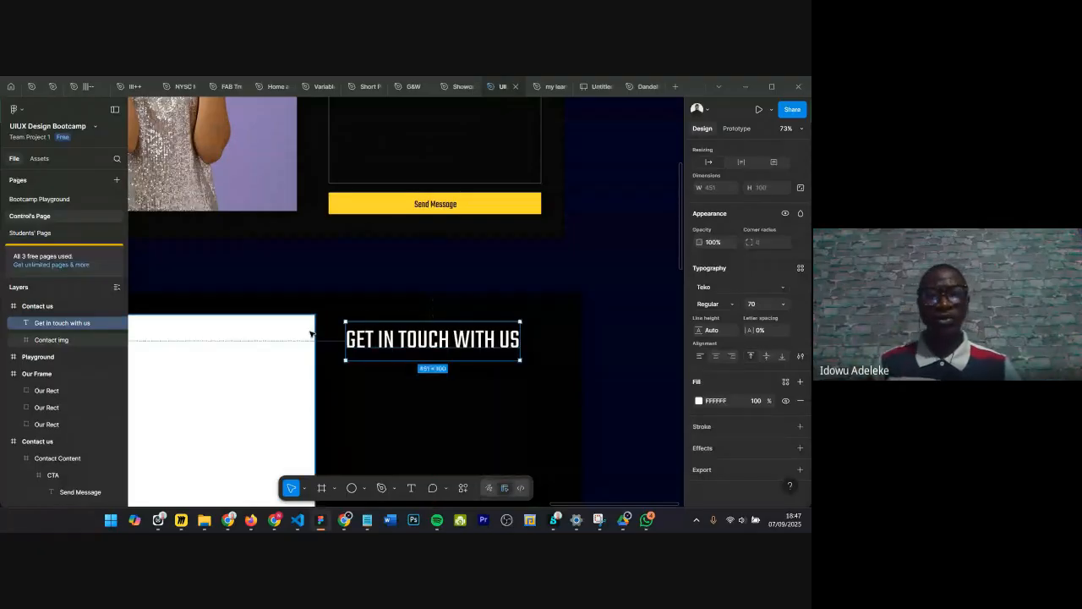
Step: Align the Get in touch heading and the Contact img frame to their top edges
key("alt")
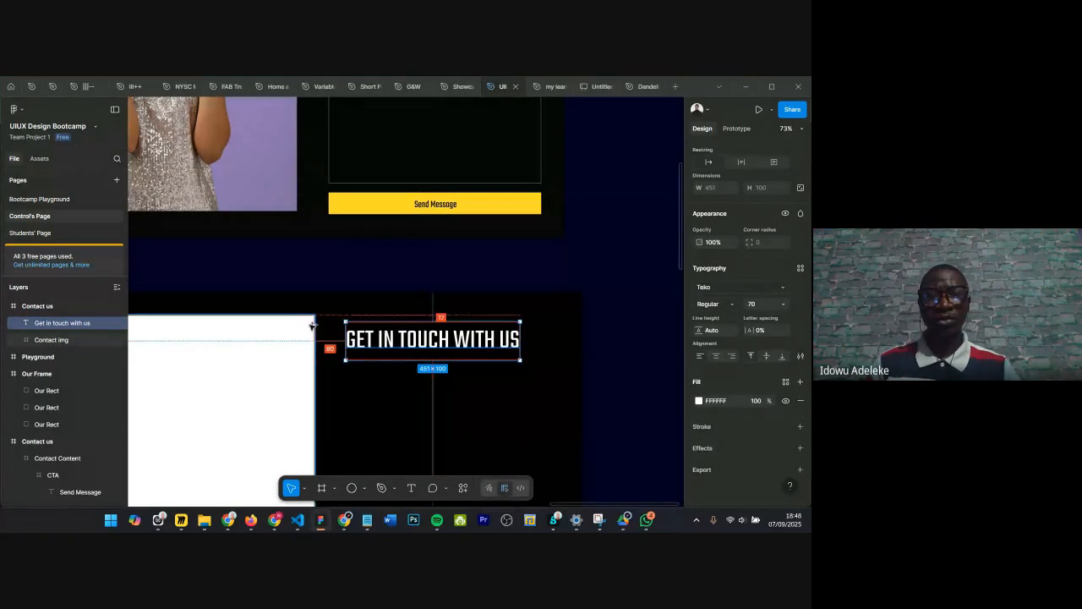
scroll(279, 337, "left", 1)
scroll(371, 315, "down", 2)
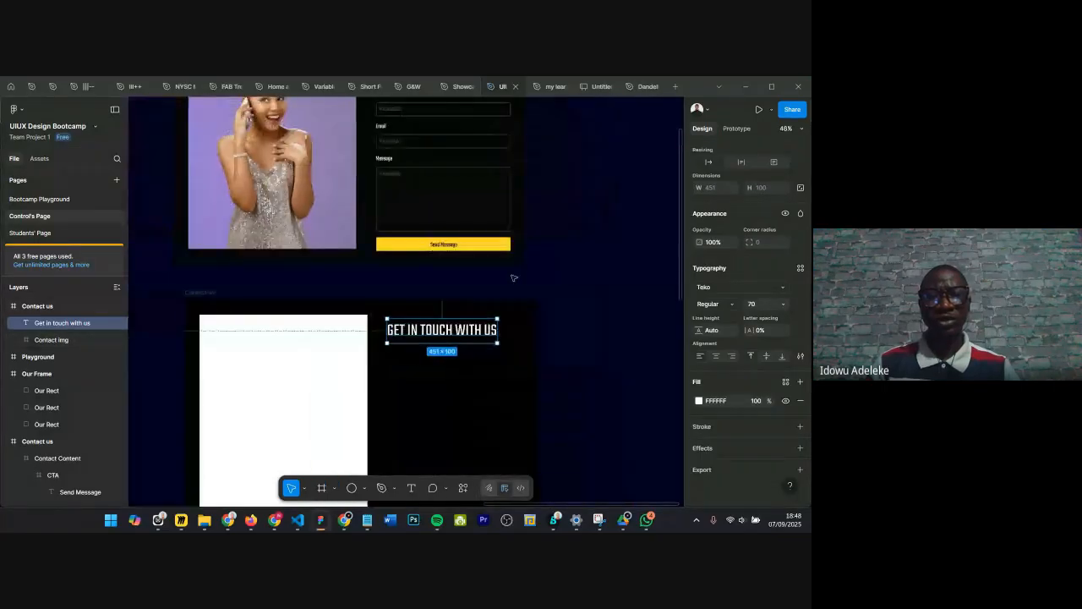
left_click(410, 341)
scroll(410, 343, "up", 2)
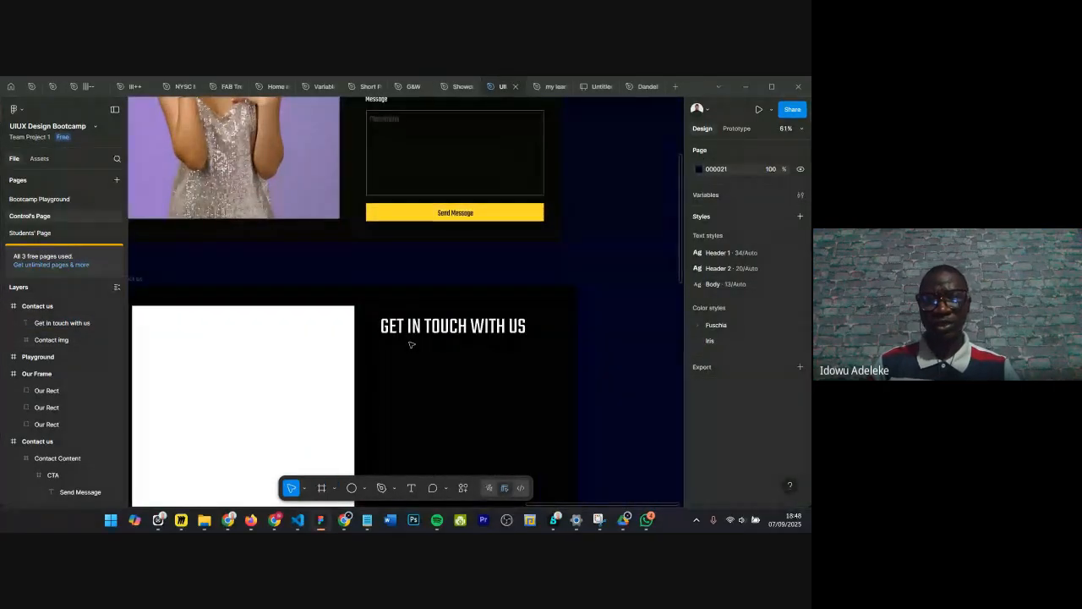
left_click(416, 328)
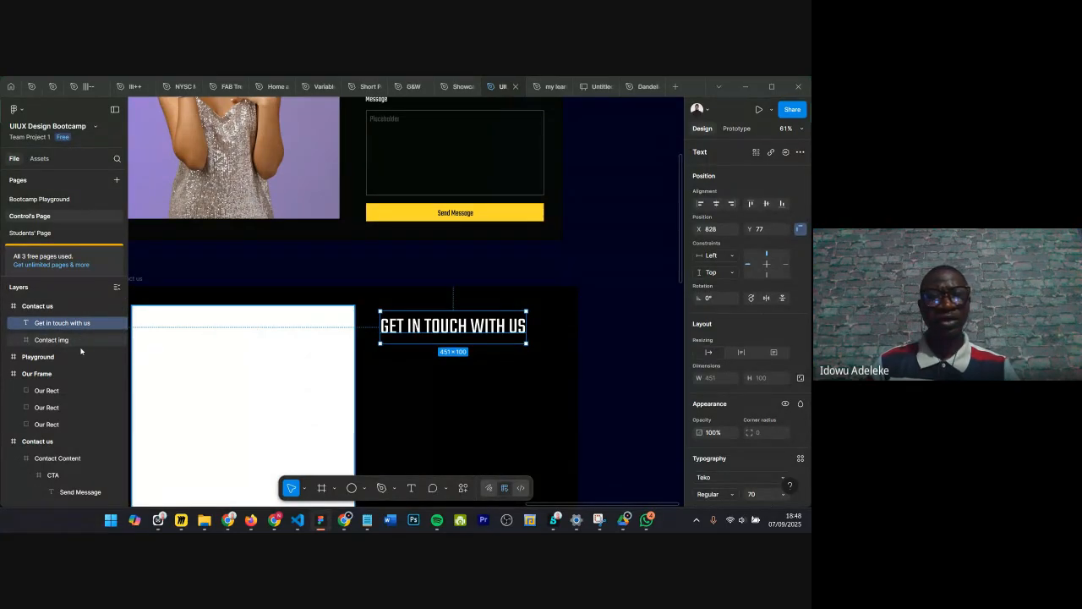
left_click(253, 336, "shift")
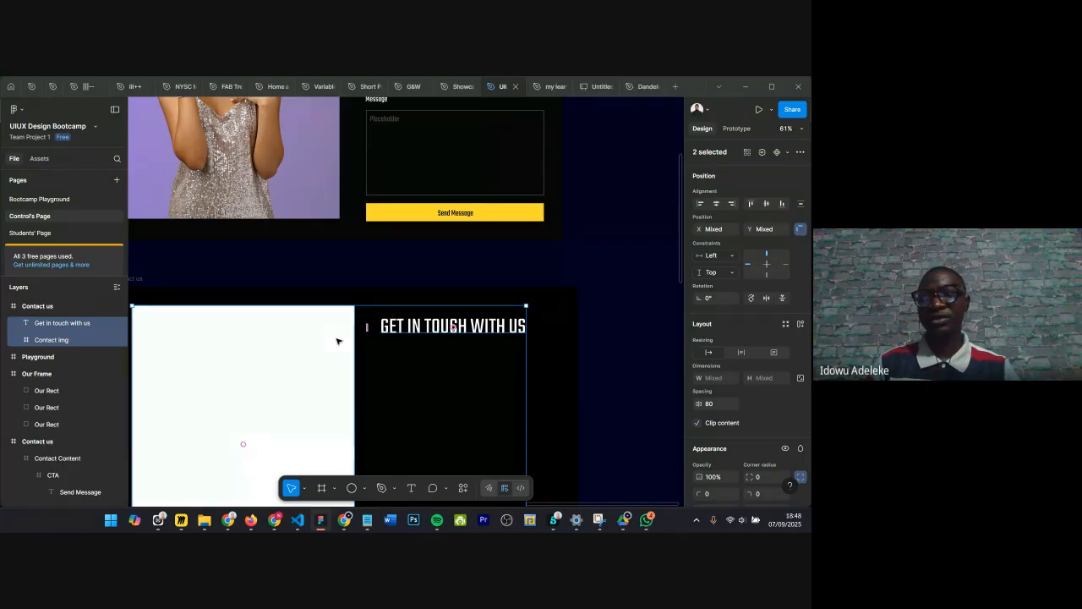
scroll(393, 348, "down", 1)
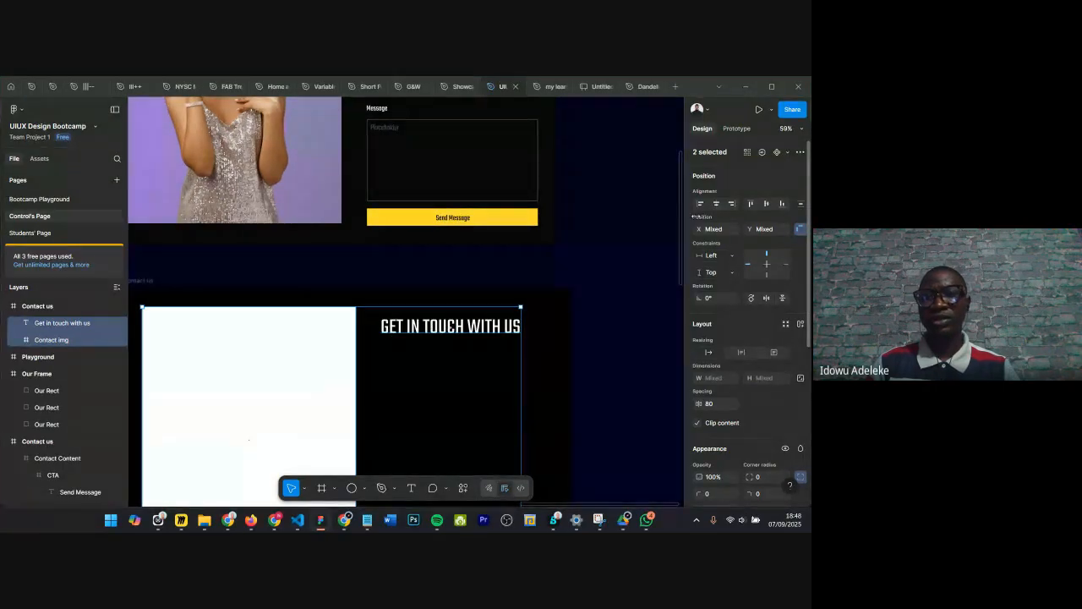
left_click(751, 204)
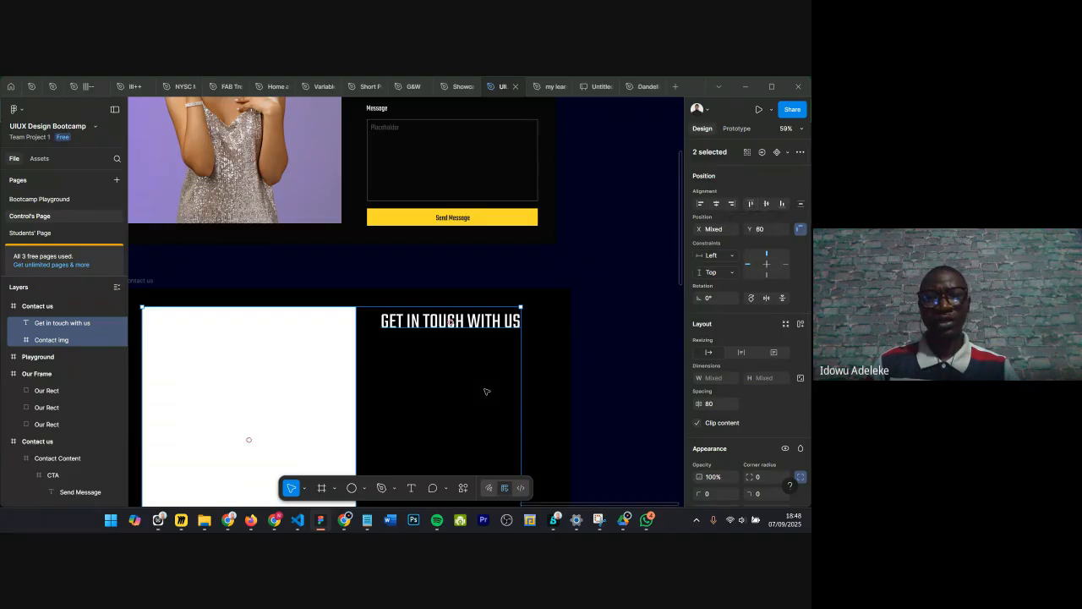
left_click(512, 385)
scroll(424, 310, "down", 2, "ctrl")
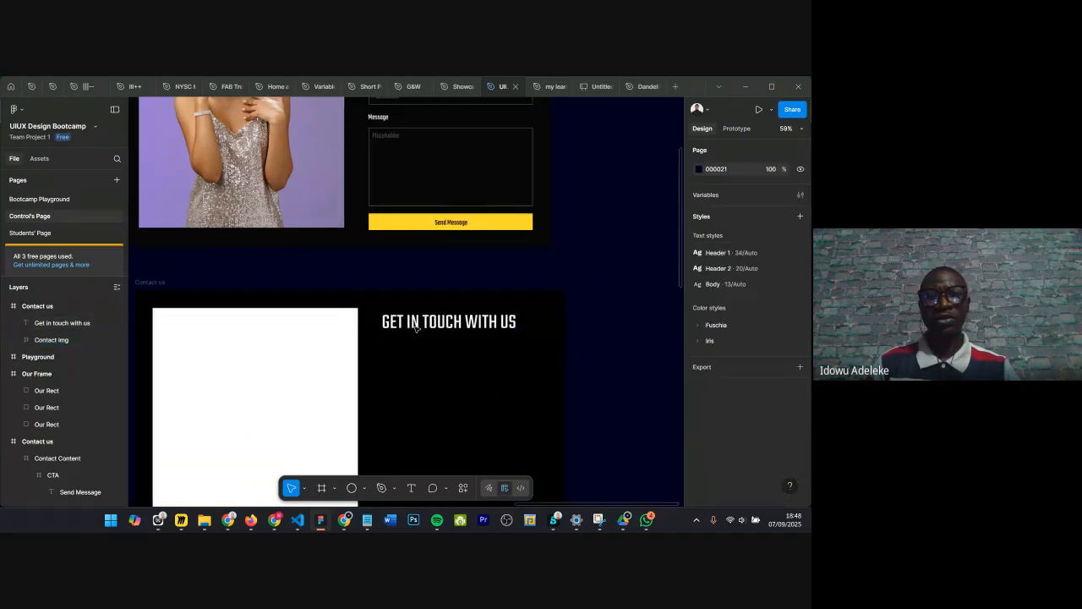
scroll(425, 309, "up", 2, "ctrl")
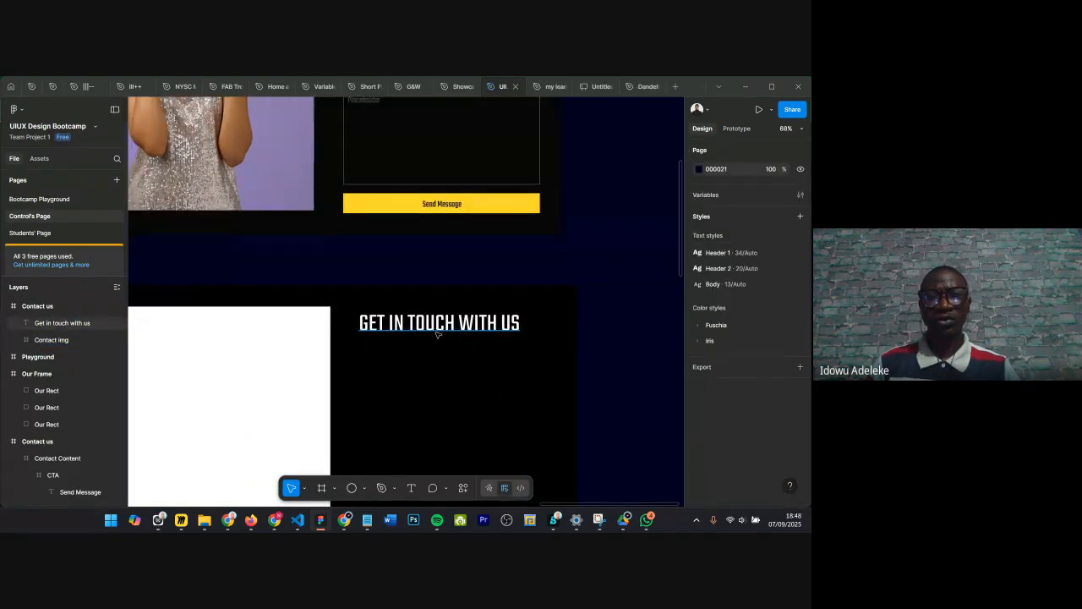
left_click(437, 334)
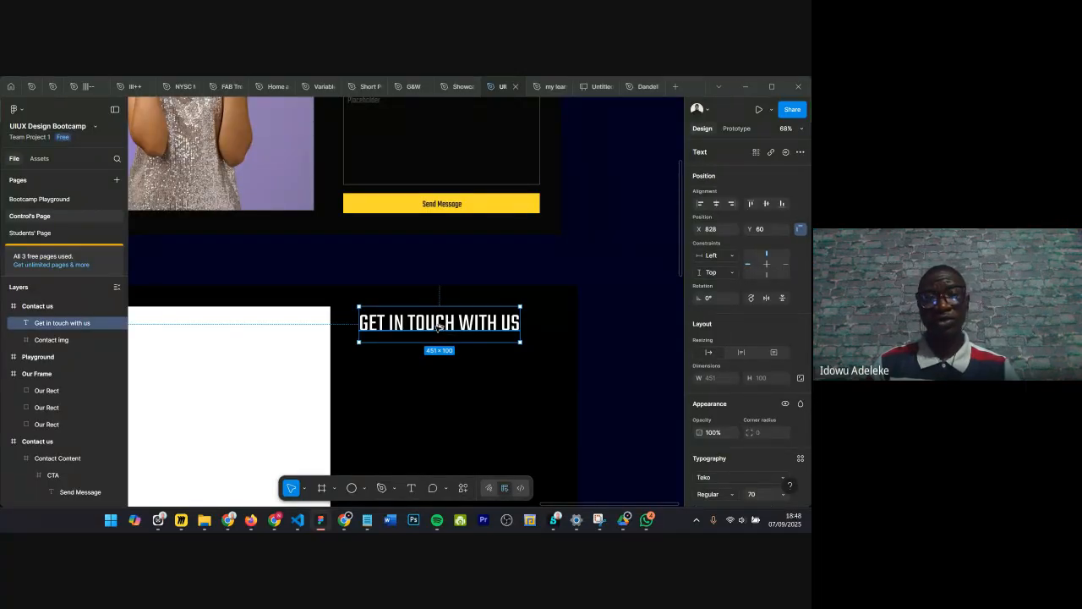
left_click_drag(438, 326, 439, 366, "alt")
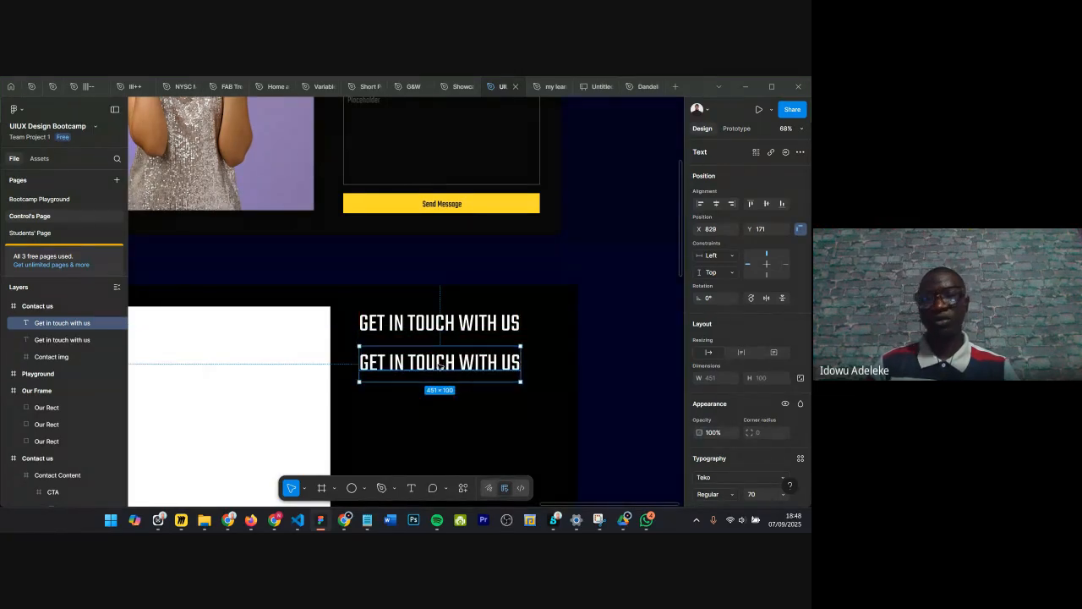
key("Delete")
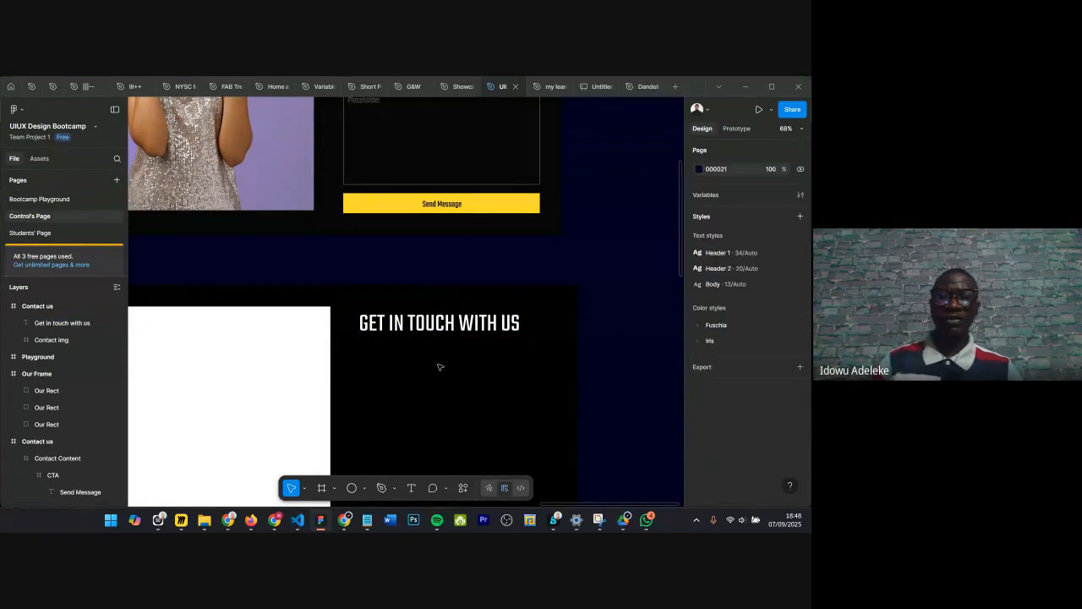
Step: Duplicate the heading and move the copy just below it
left_click(382, 327)
key("ctrl+d")
left_click_drag(395, 336, 392, 358)
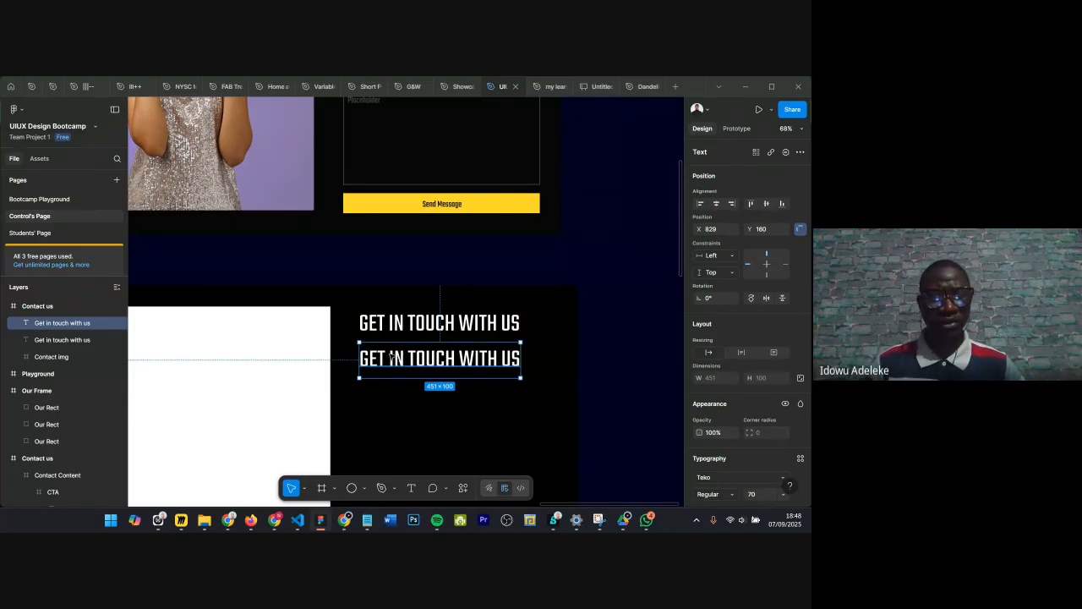
scroll(392, 359, "up", 5)
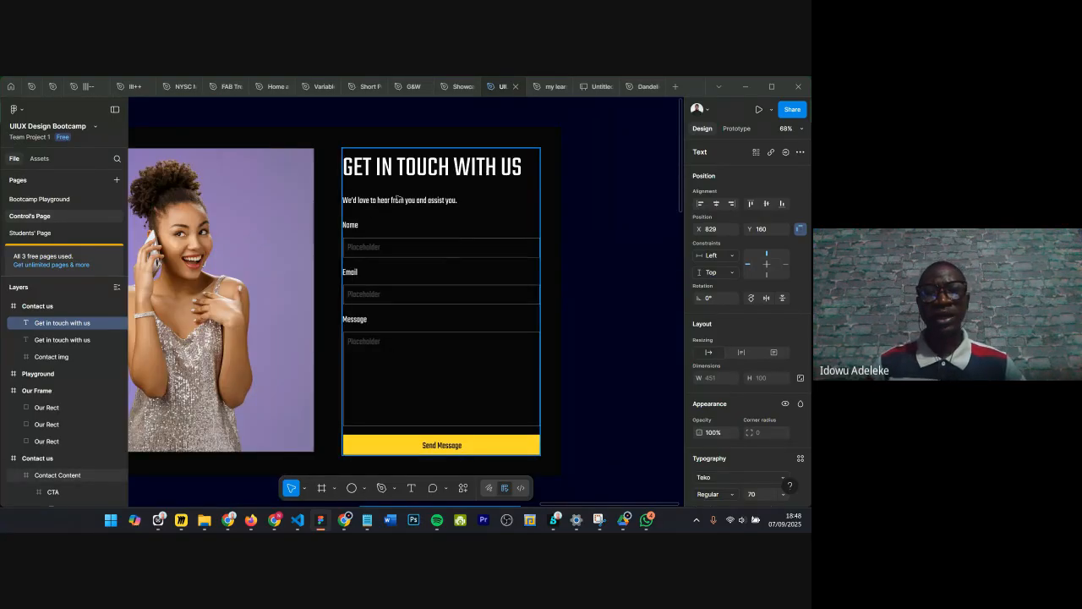
scroll(421, 395, "down", 5)
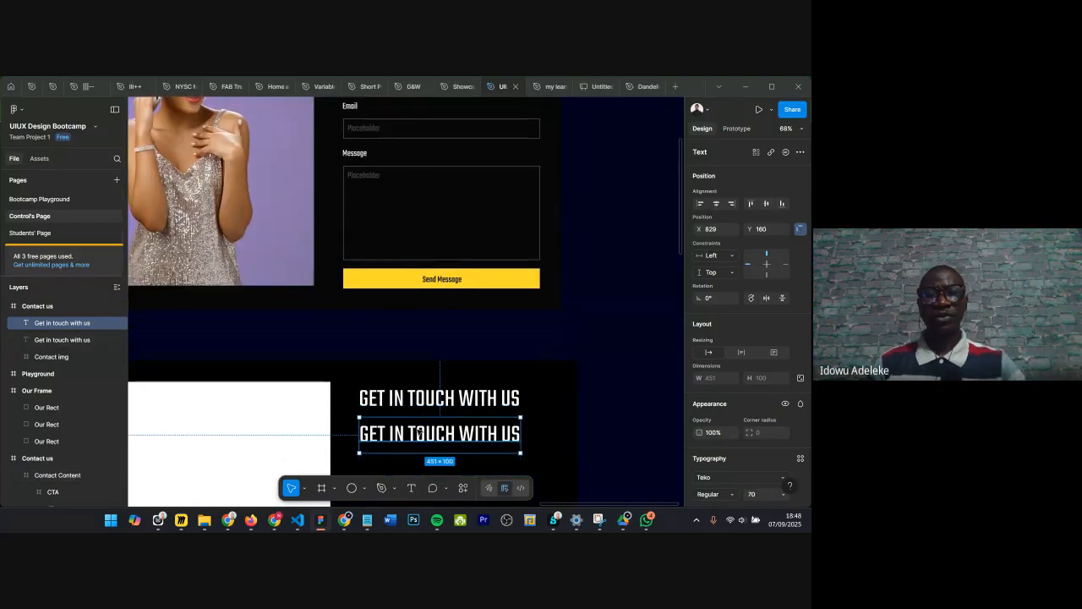
Step: Replace the copy's text with We'd like to hear from you and assit you
double_click(419, 432)
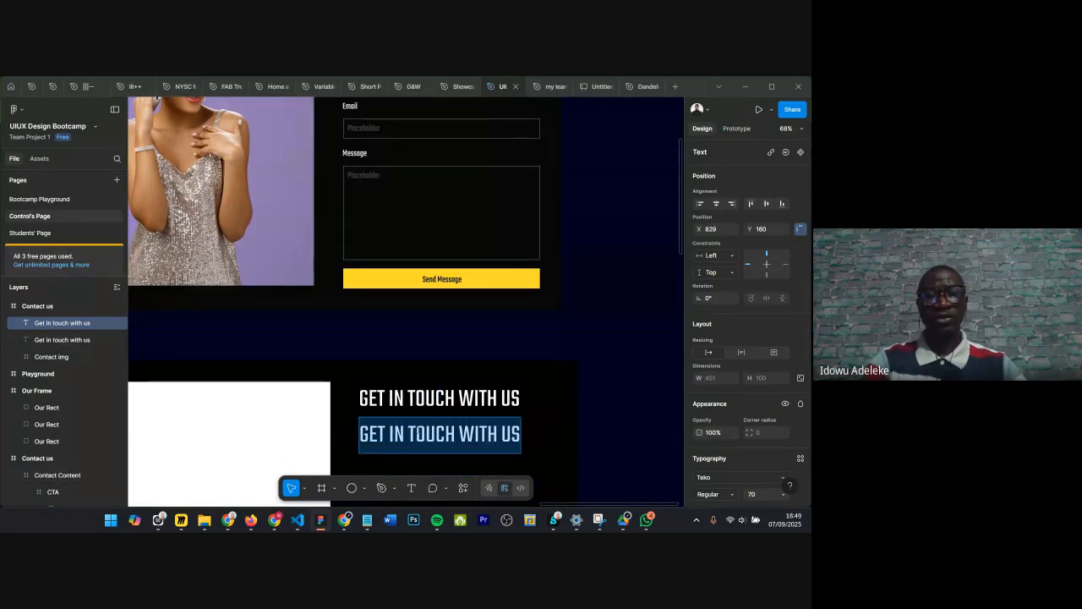
type("W")
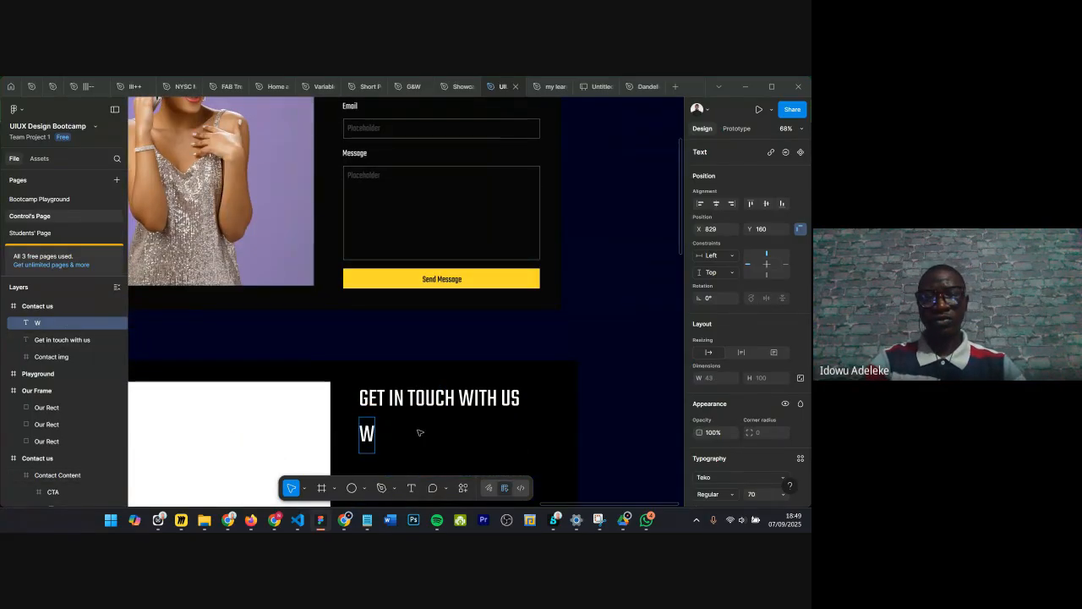
type("e'd like to")
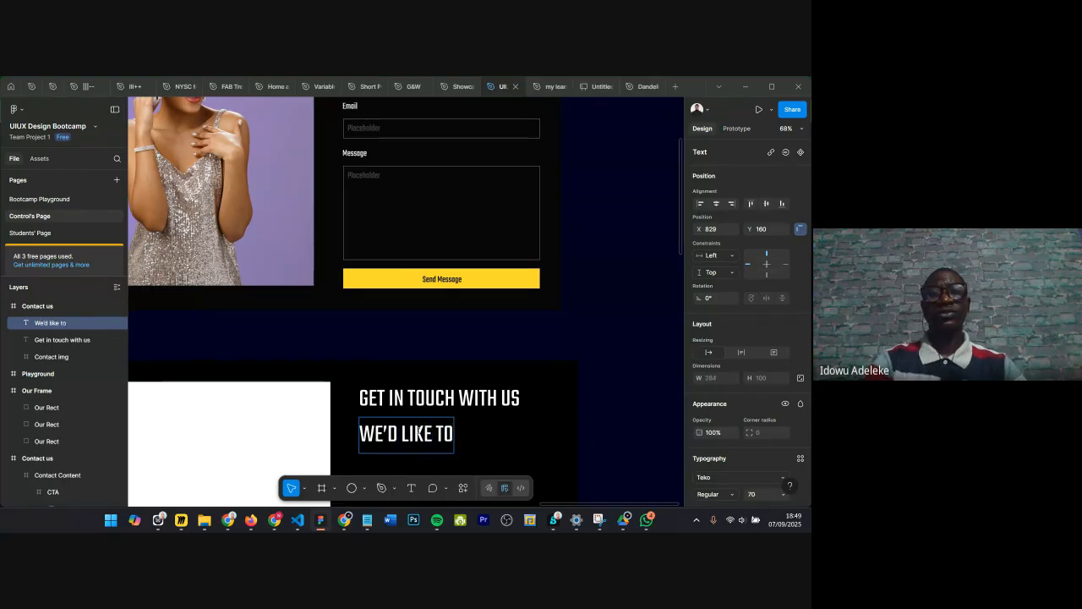
type(" hear f")
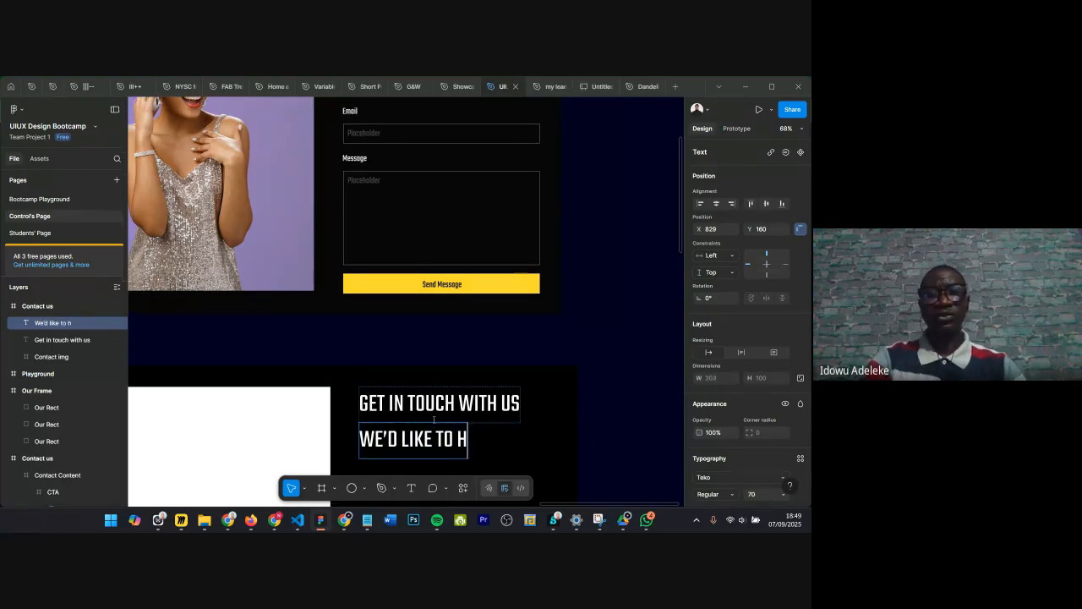
type("rom you and")
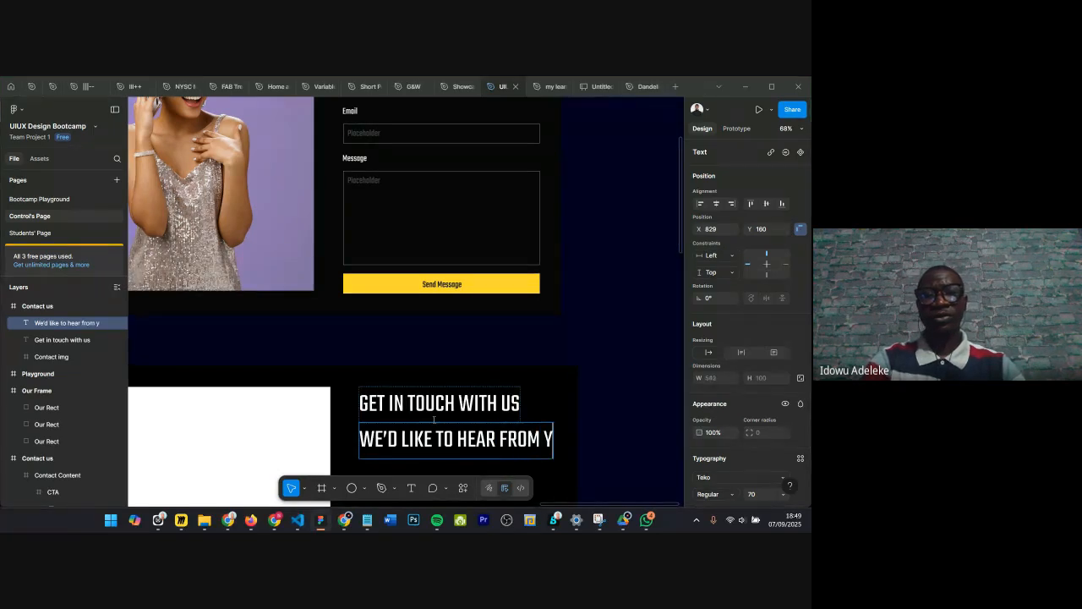
type(" as")
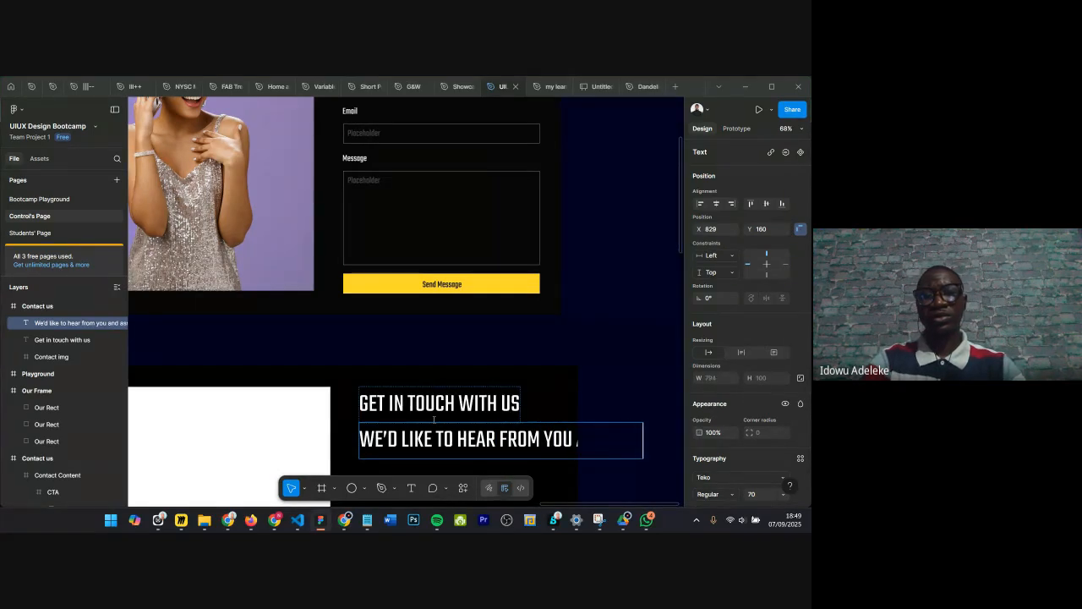
type("ou")
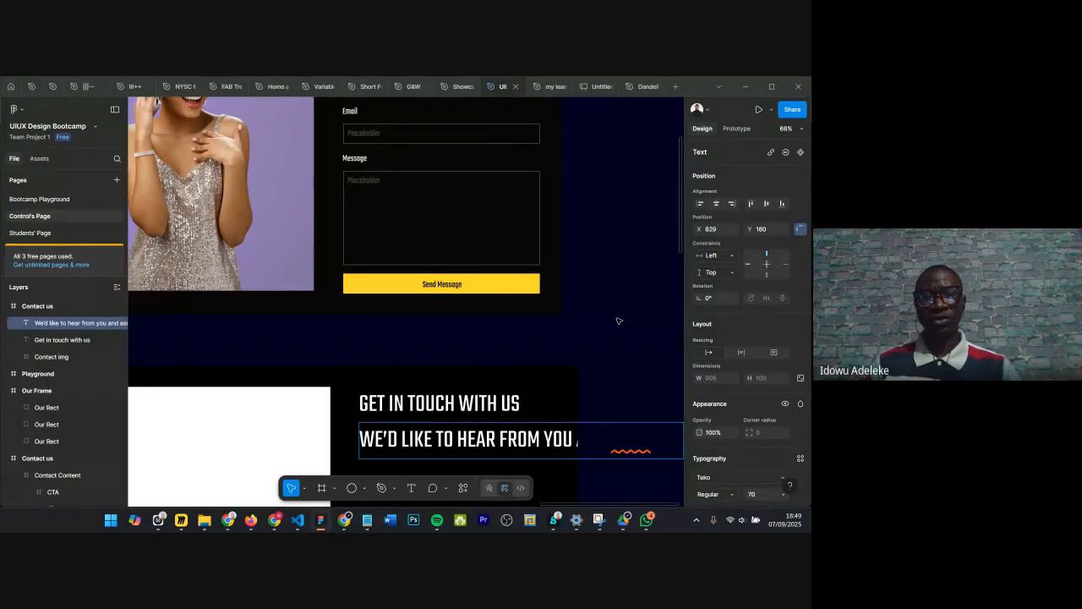
scroll(615, 317, "down", 1)
key("Escape")
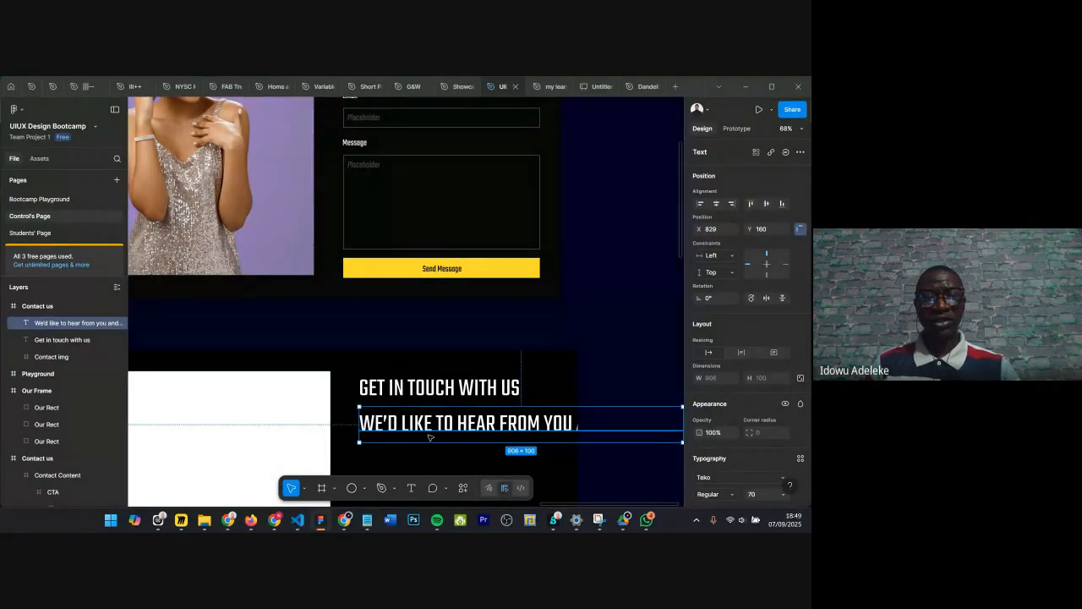
Step: Set the subtext's font size to 26
scroll(748, 406, "down", 2)
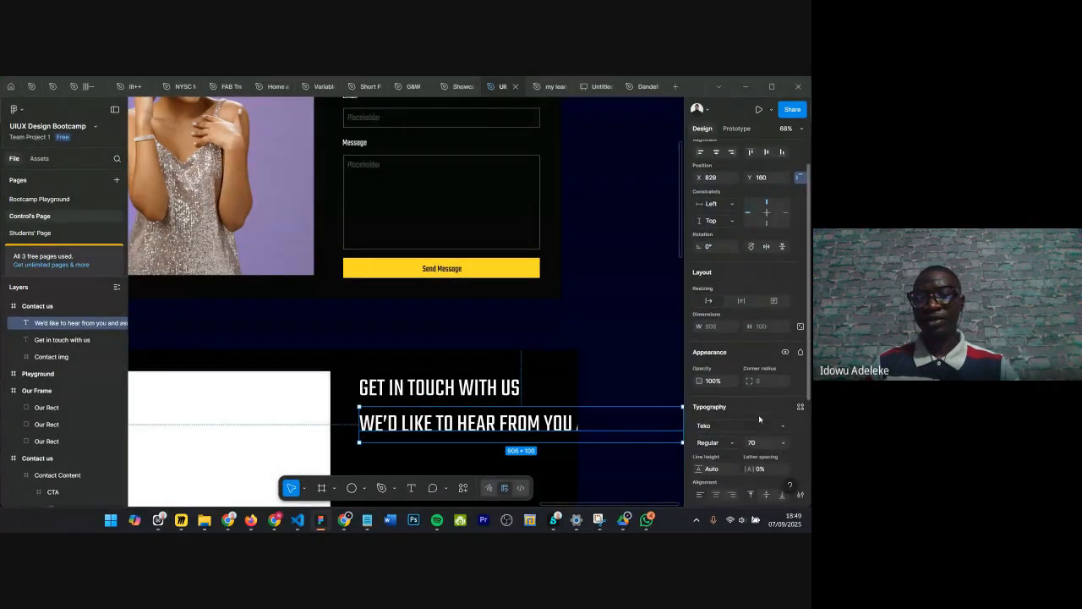
left_click(759, 426)
type("26")
key("Return")
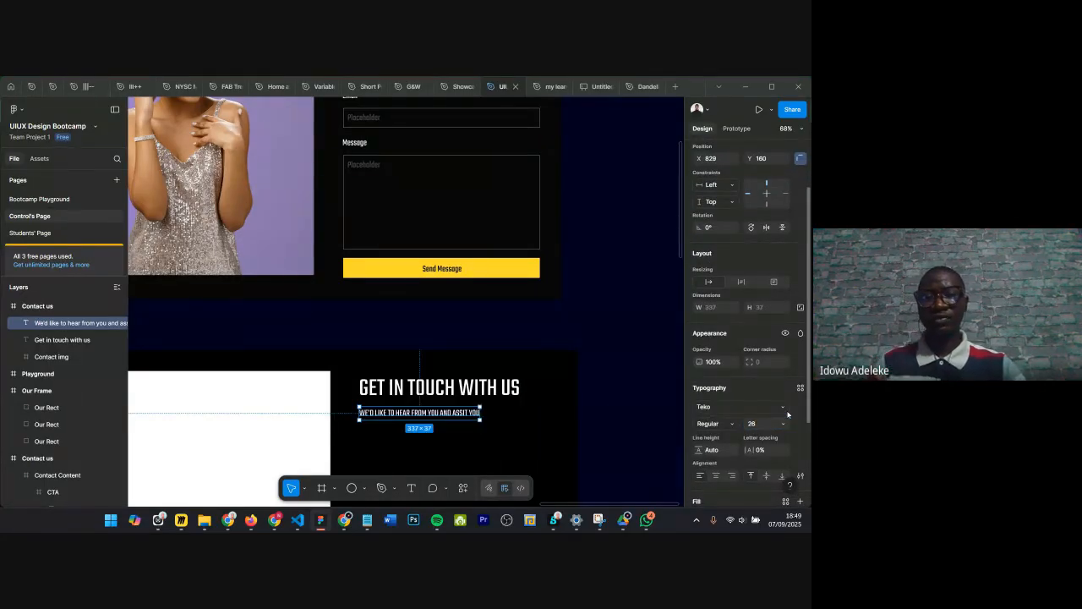
scroll(389, 429, "down", 1)
scroll(389, 429, "down", 3)
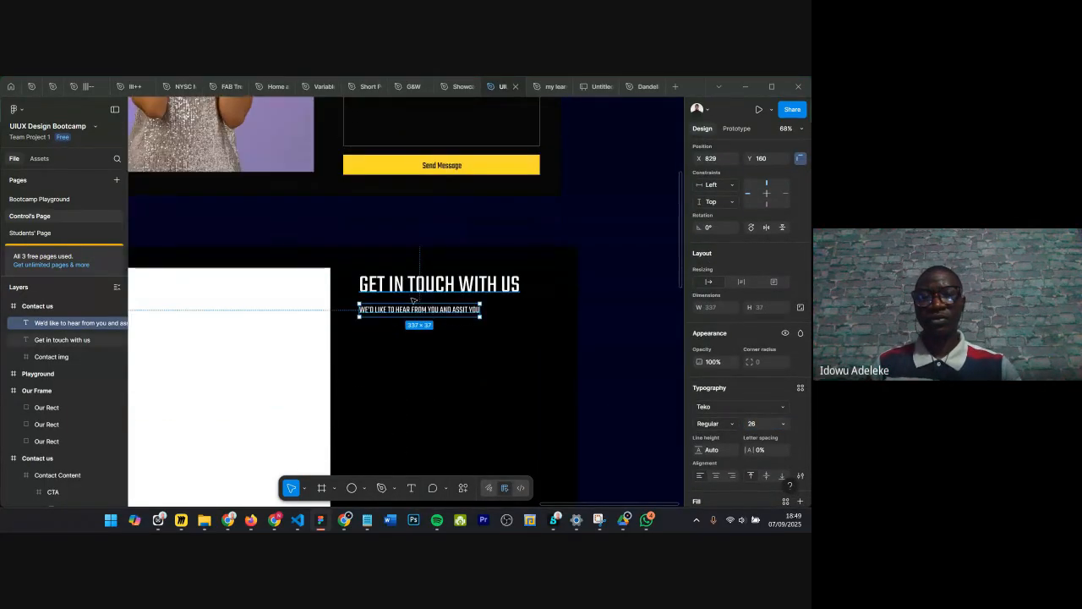
scroll(413, 311, "up", 3)
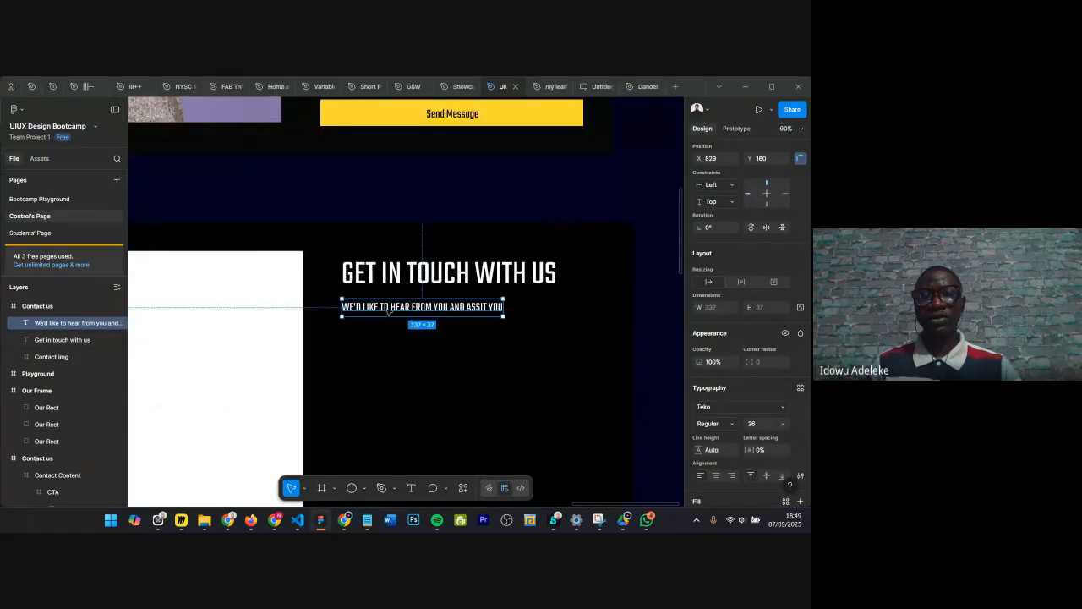
scroll(388, 313, "up", 2)
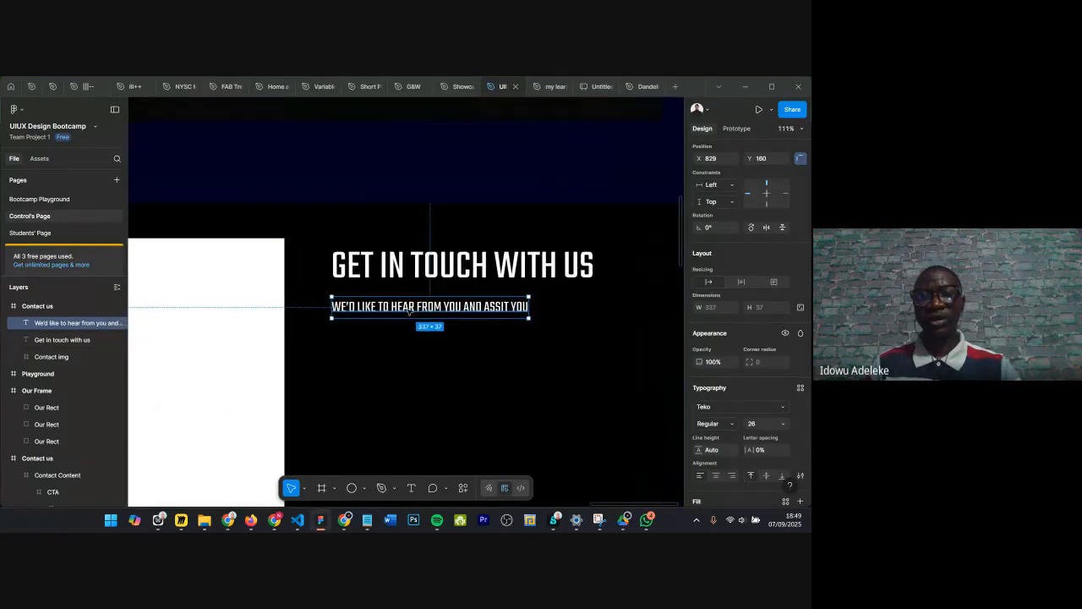
scroll(410, 312, "down", 2)
key("Escape")
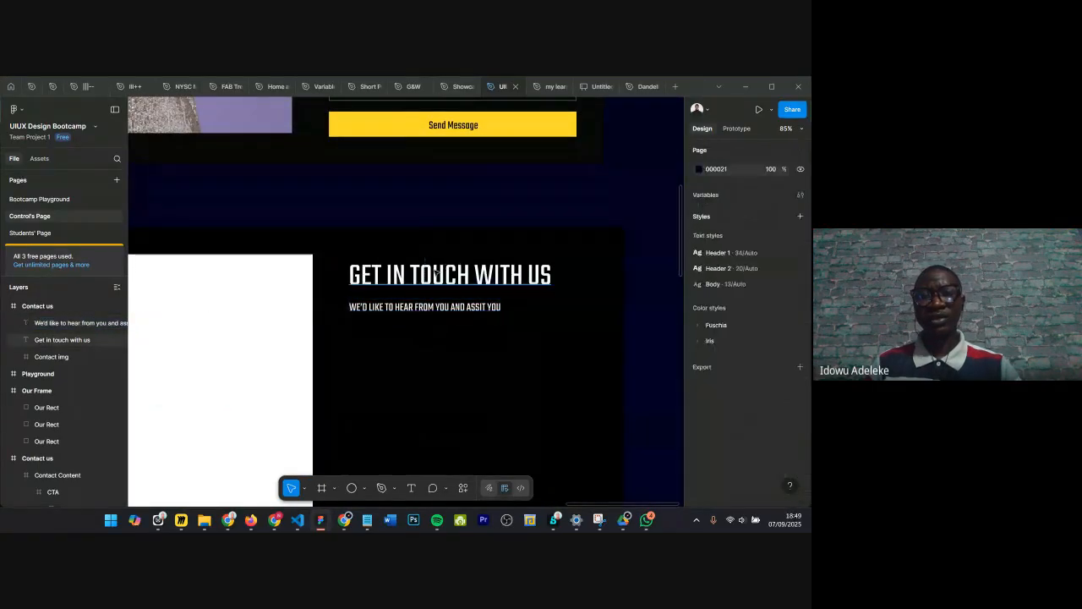
Step: Try the Manrope font on the heading and undo the change
left_click(436, 272)
scroll(696, 416, "down", 1)
left_click(711, 443)
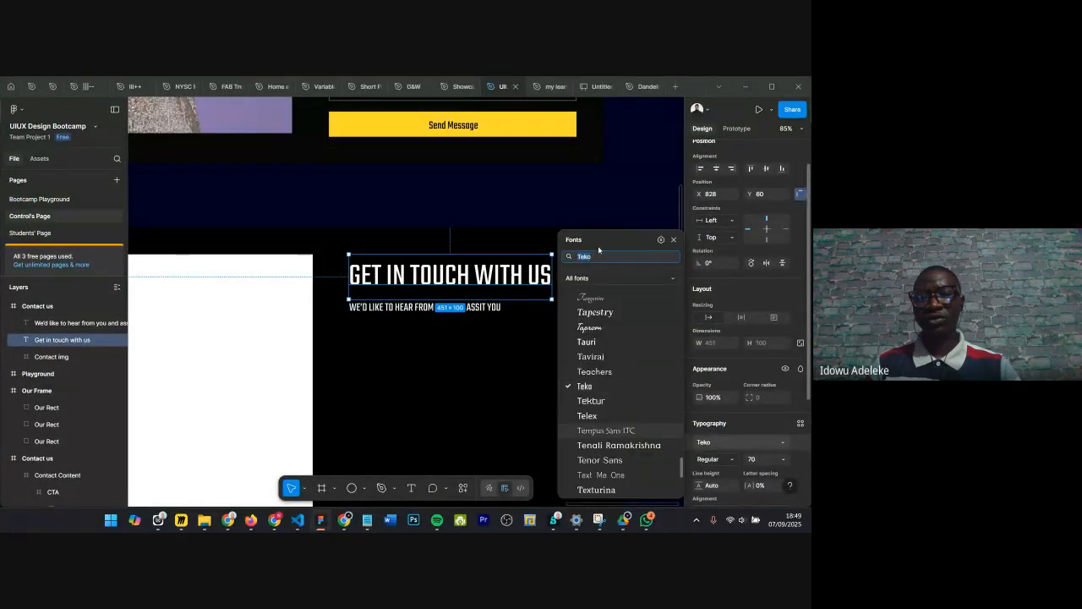
type("manr")
key("Return")
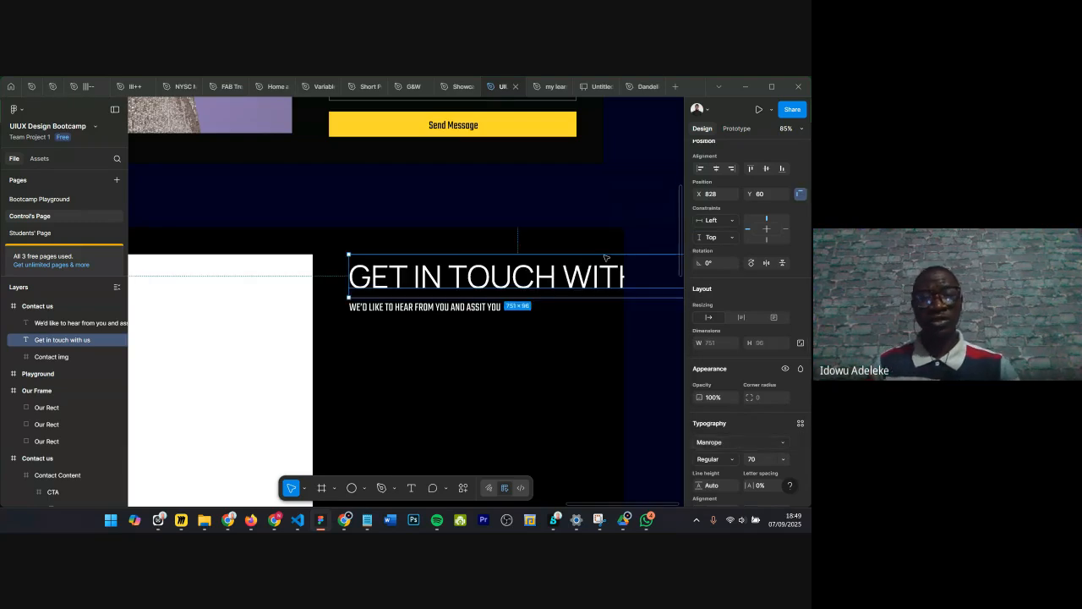
key("ctrl+z")
Step: Try the Inter font on the heading and undo the change
left_click(714, 441)
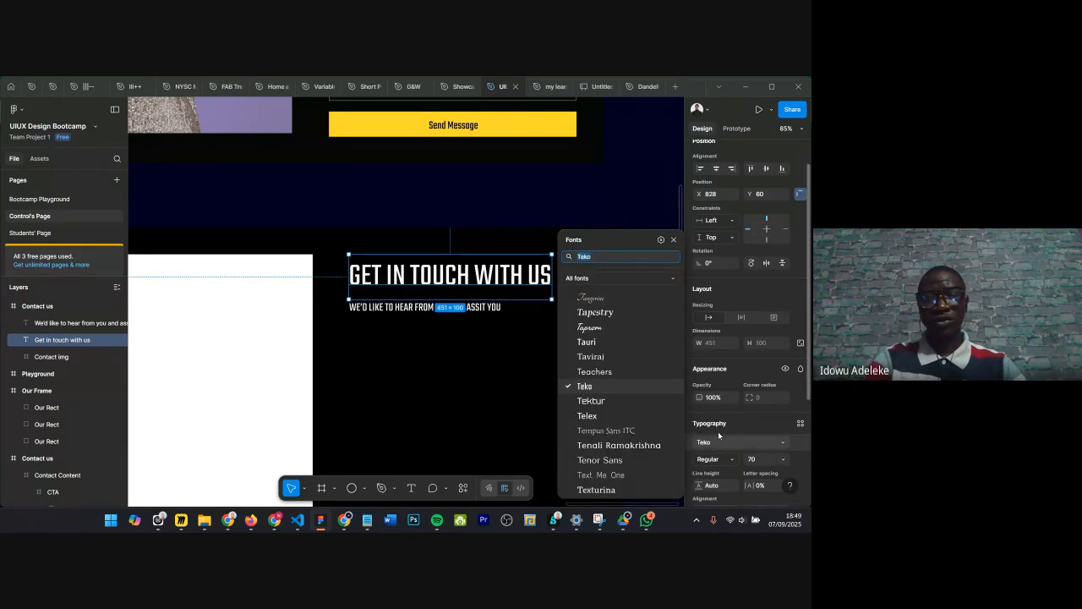
type("inter")
key("Return")
key("ctrl+z")
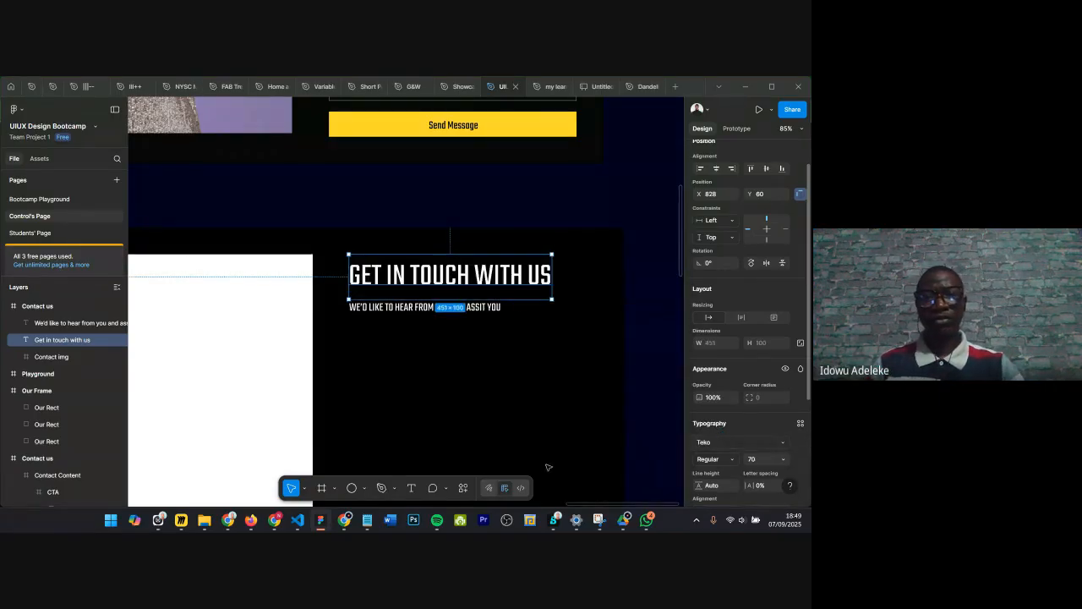
Step: Correct the subtext's typo by changing assit to assist
left_click(400, 309)
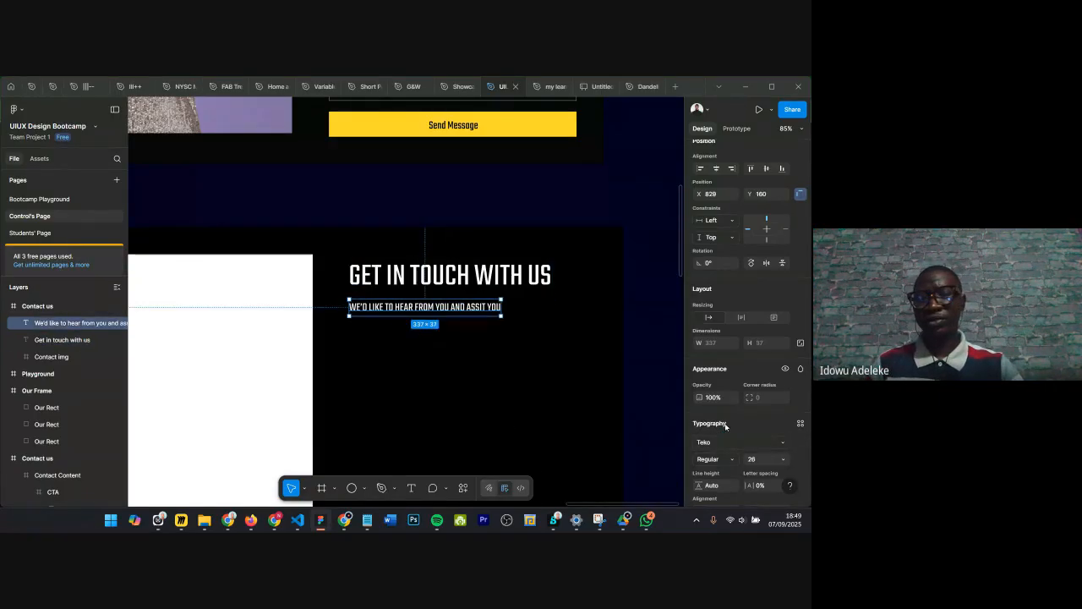
scroll(461, 345, "down", 1)
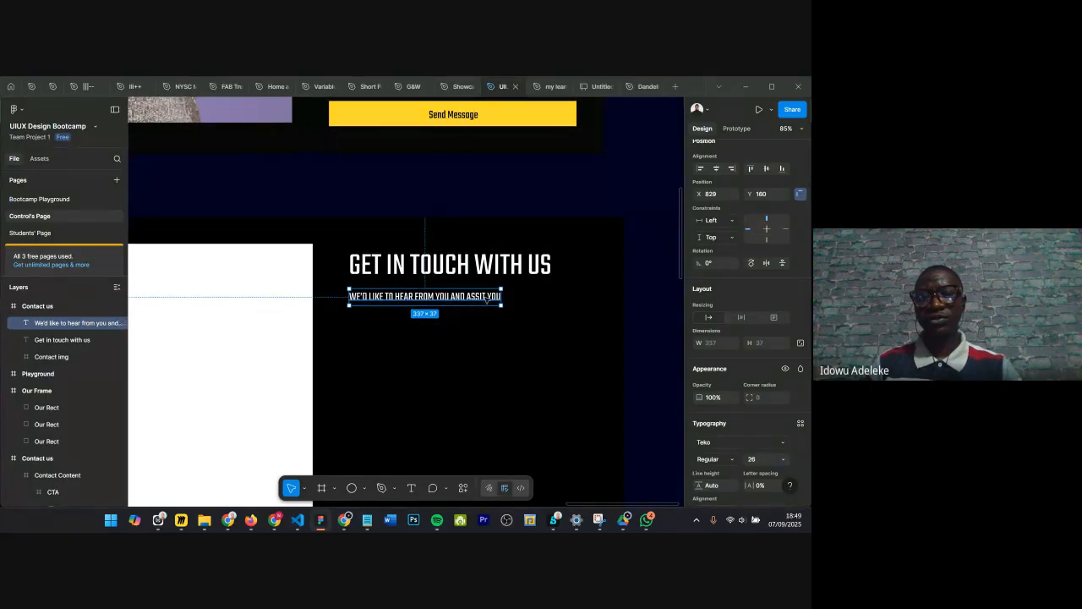
scroll(486, 302, "up", 5)
key("Return")
left_click(478, 300)
type("S")
key("Escape")
Step: Set the subtext's letter case to Original case
scroll(541, 317, "down", 3)
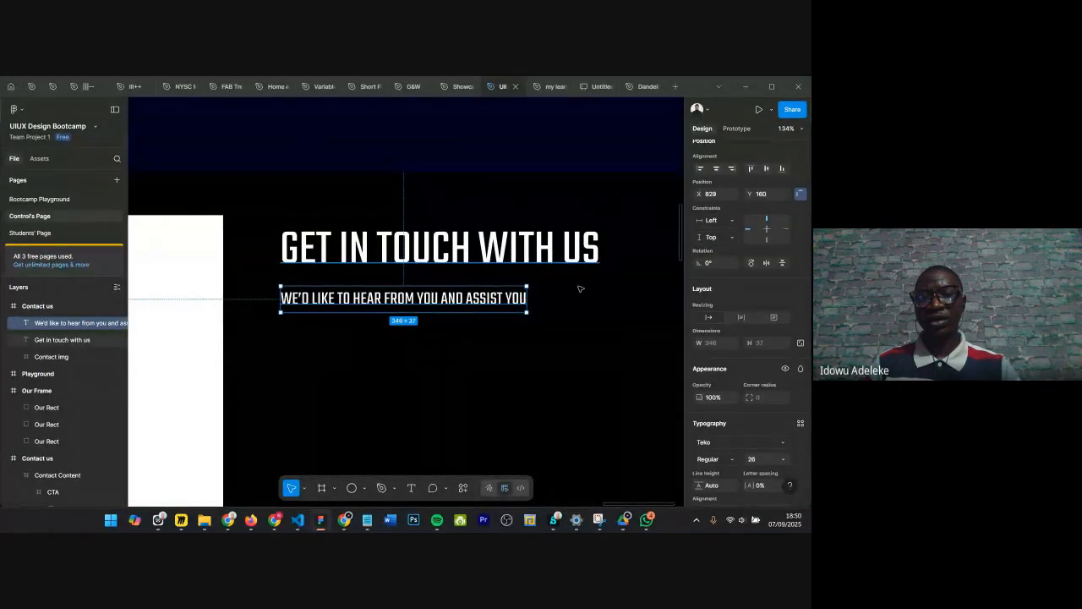
scroll(789, 388, "down", 2)
scroll(786, 391, "down", 1)
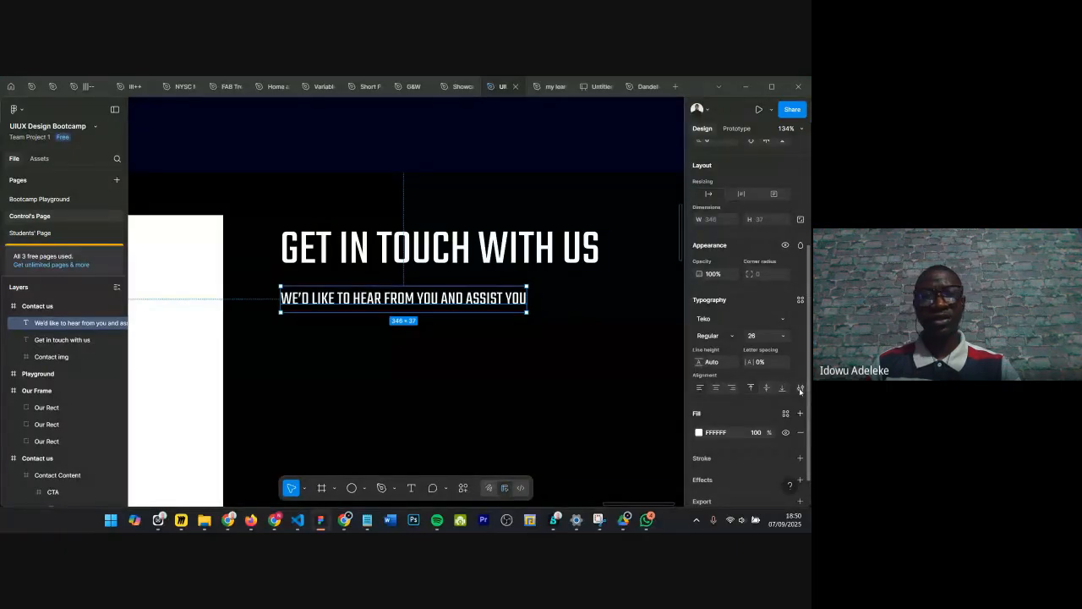
left_click(20, 110)
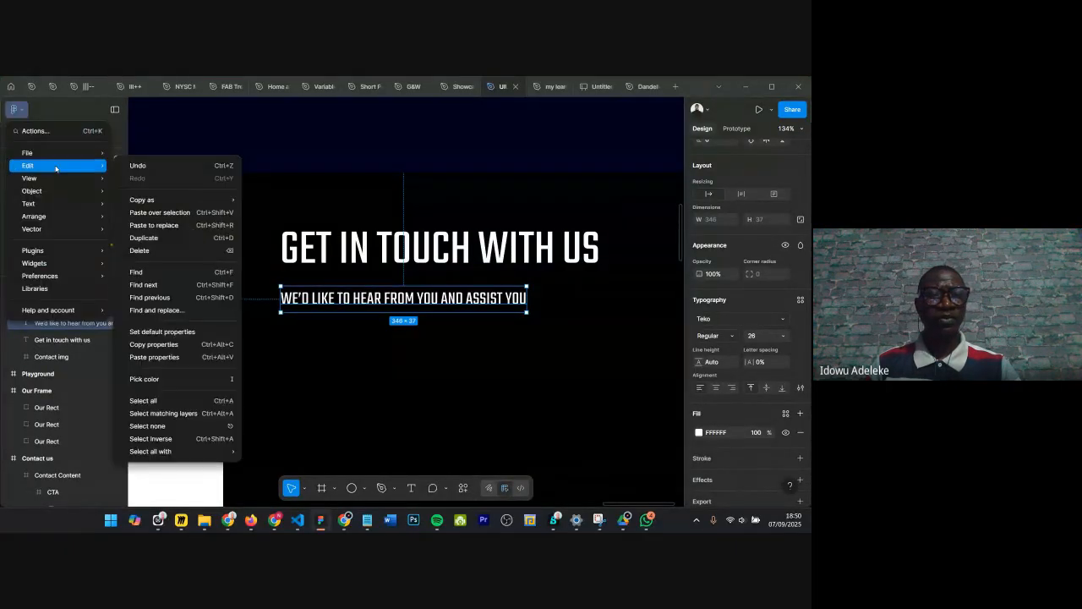
mouse_move(51, 204)
mouse_move(140, 337)
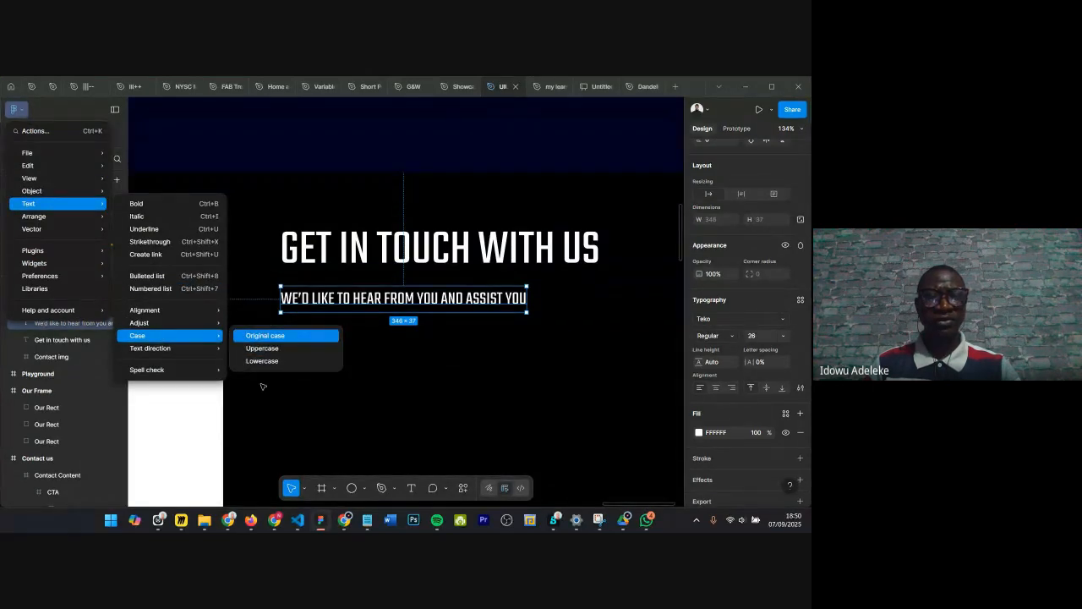
left_click(265, 336)
left_click(412, 325)
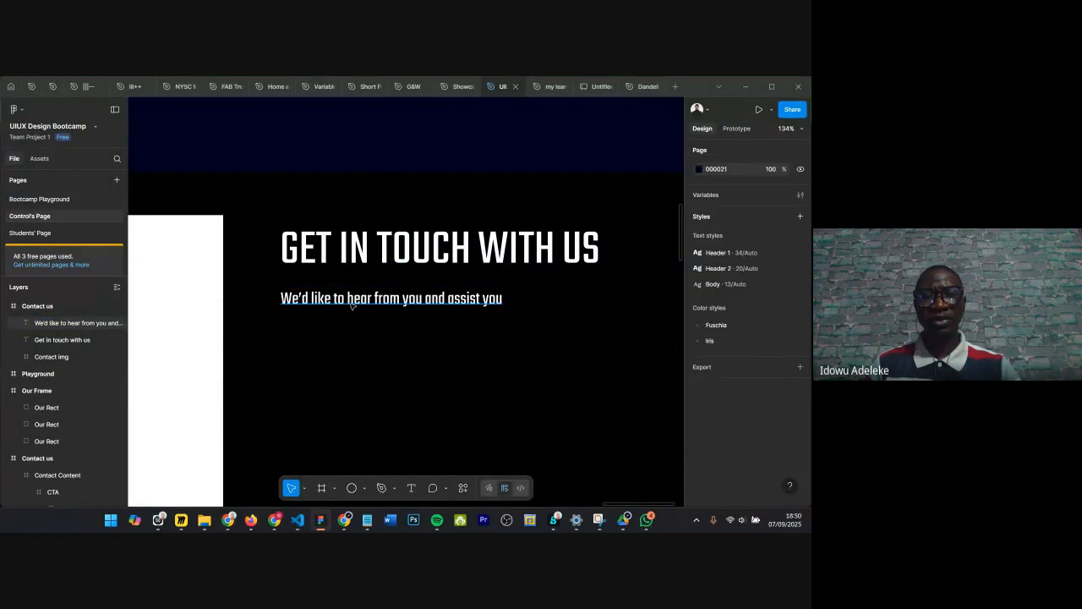
Step: Nudge the subtext down to Y 176, leaving a 16 px gap below the heading
left_click(353, 305)
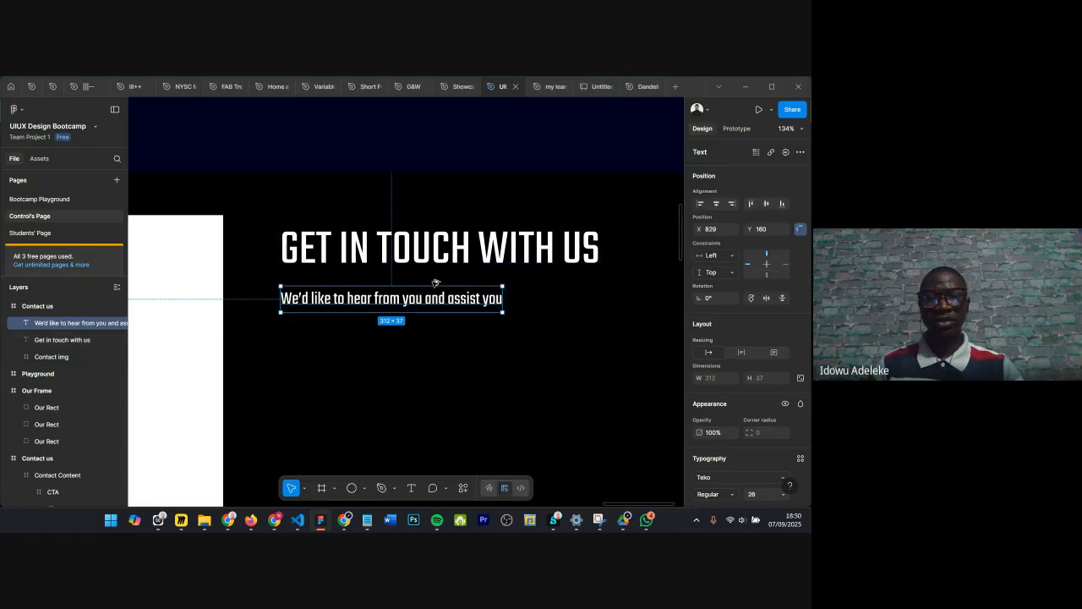
key("Down")
key("Down")
key("Down")
key("Down")
key("Down")
key("Down")
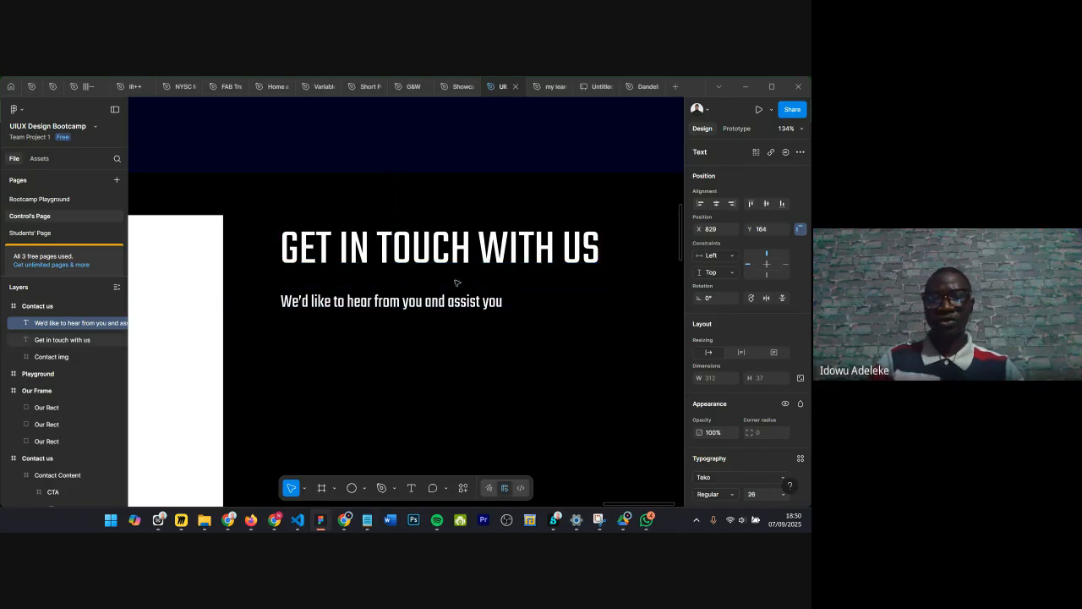
key("Down")
key("Down")
key("Down")
key("Down")
key("Down")
key("Down")
key("Down")
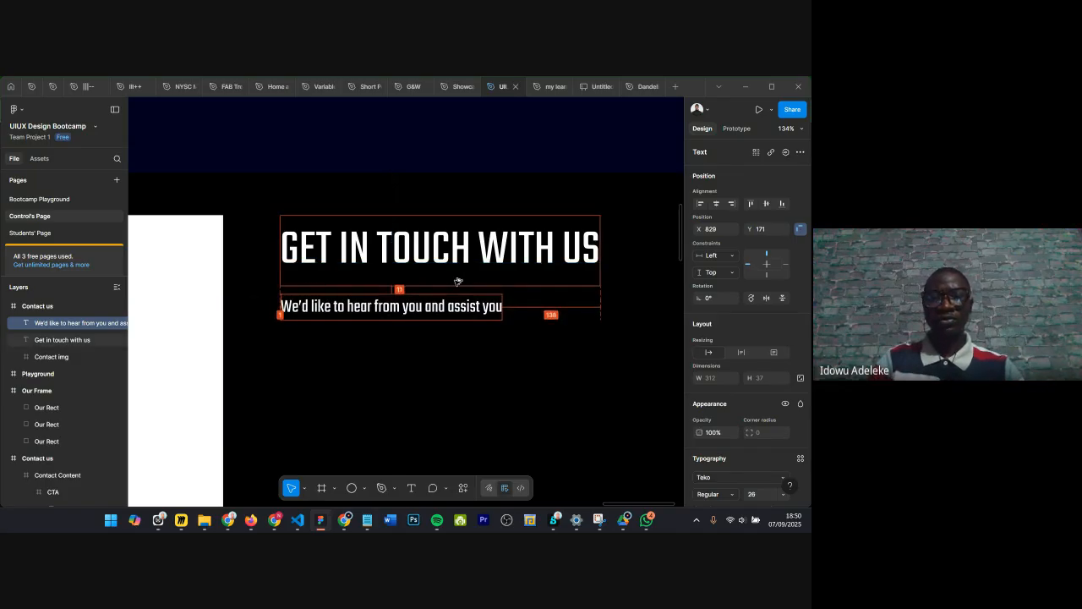
key("Down")
key("Down")
key("Down")
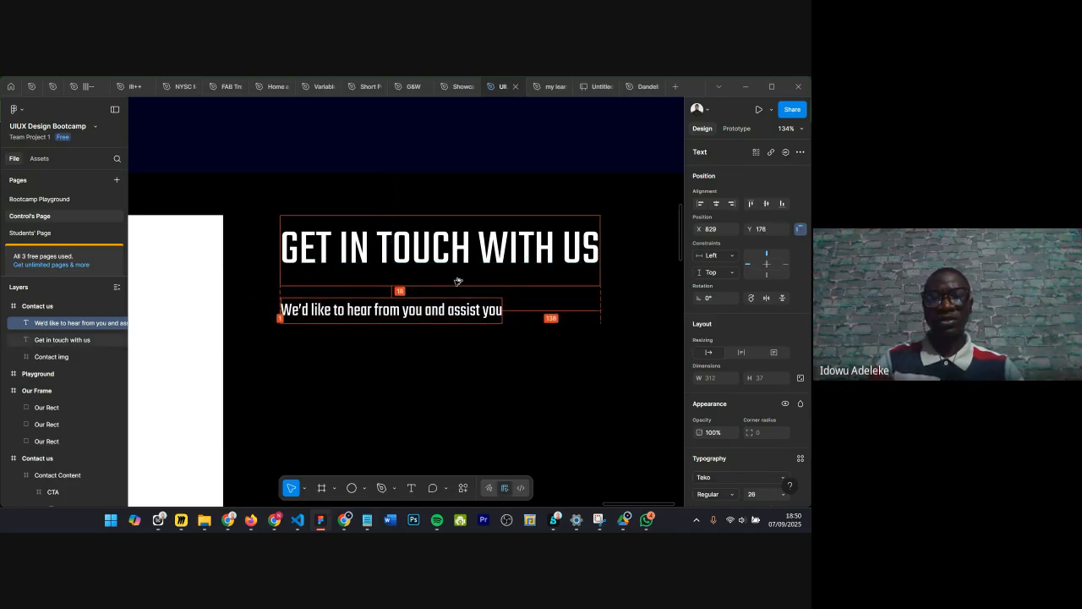
Step: Group the Get in touch heading and the subtext together
scroll(457, 280, "down", 5, "ctrl")
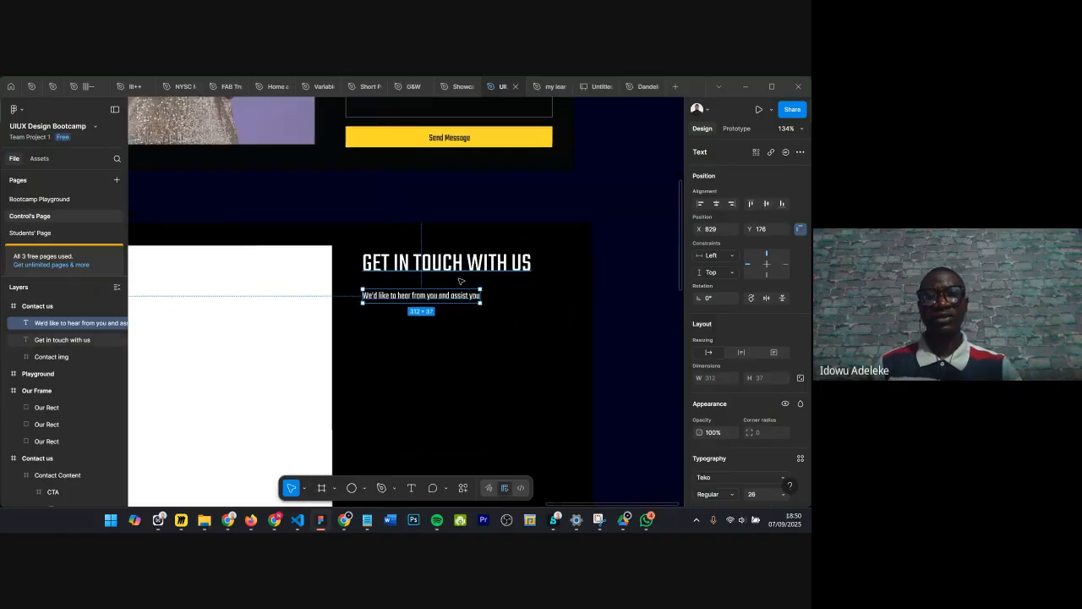
scroll(508, 250, "up", 5, "ctrl")
left_click(505, 257)
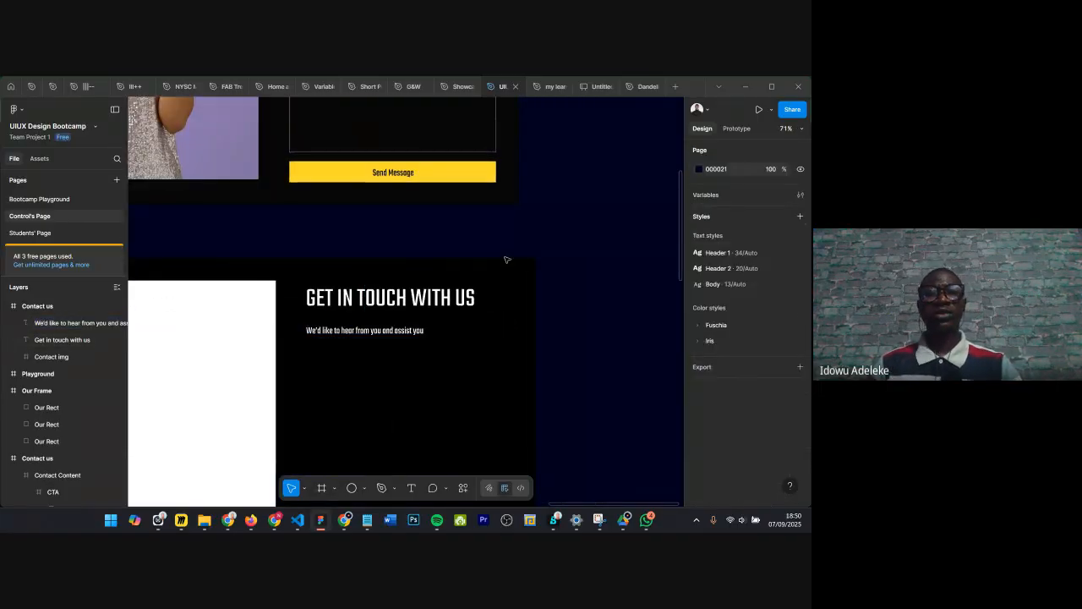
left_click(342, 334)
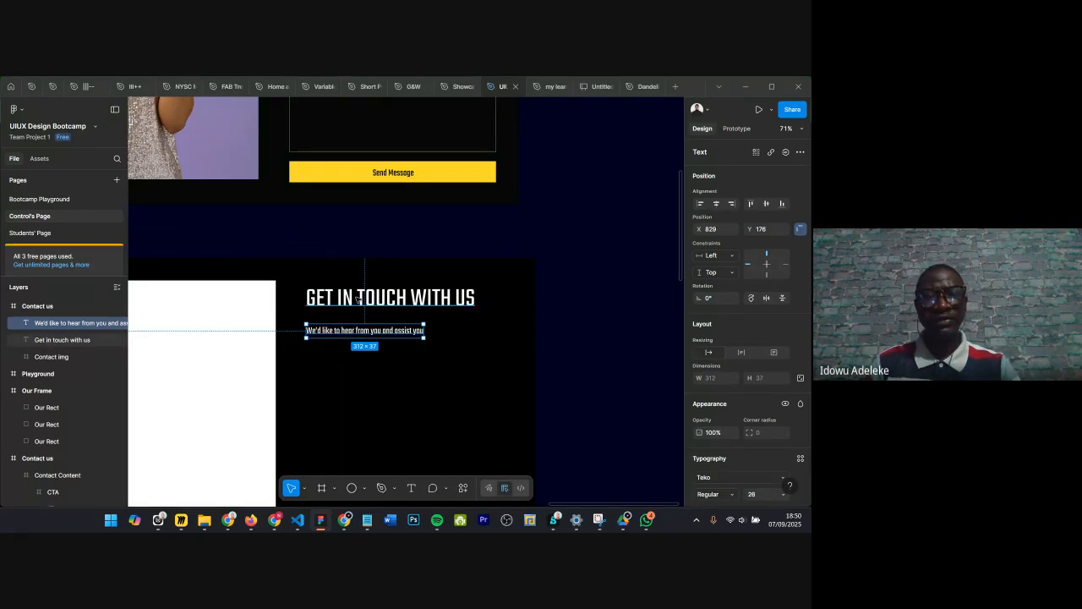
left_click(359, 298, "shift")
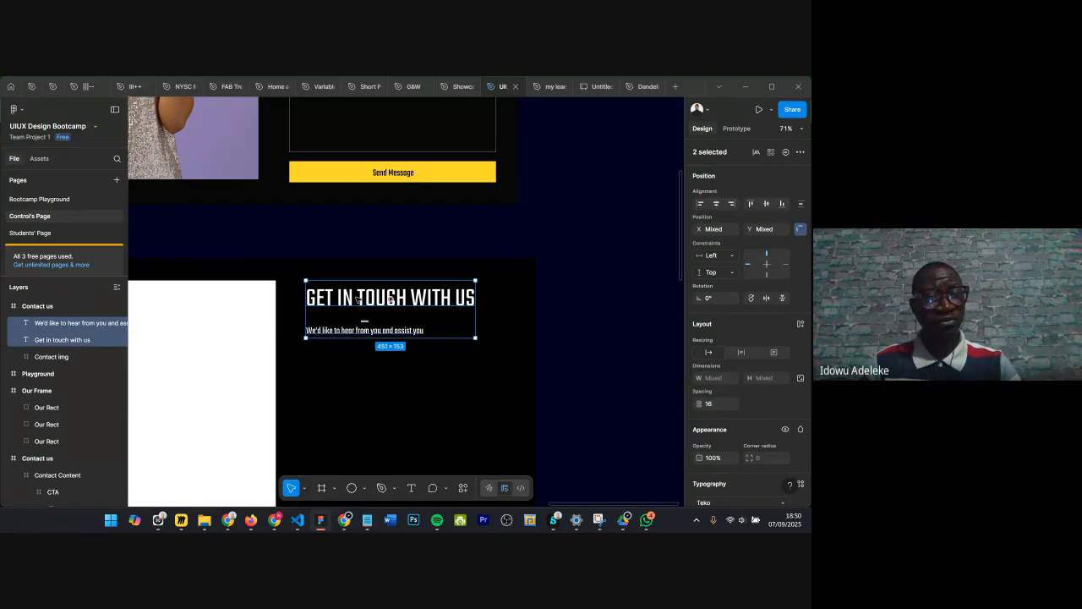
right_click(357, 299)
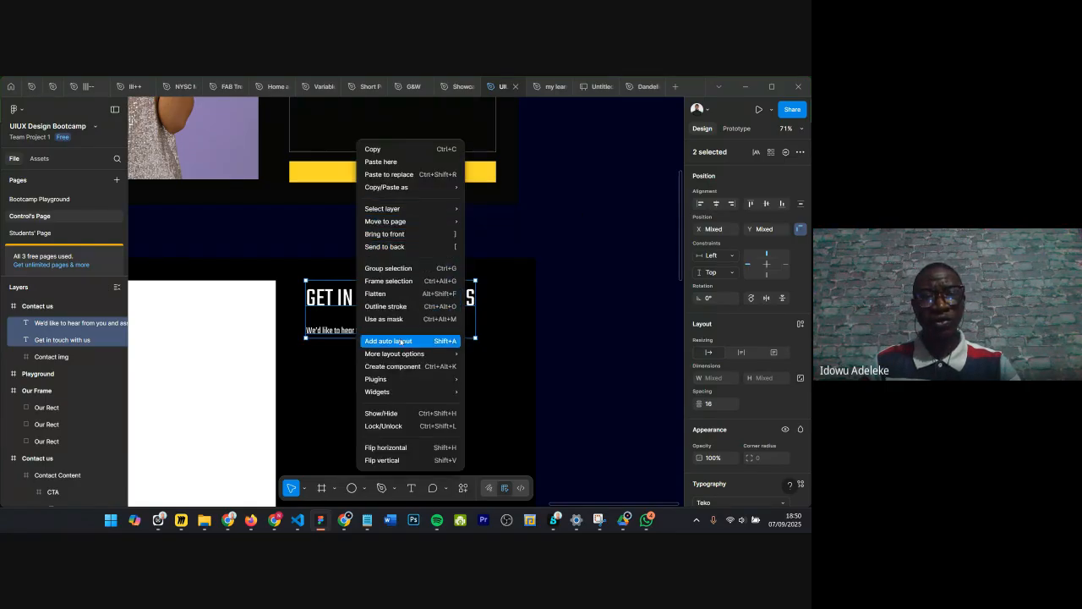
left_click(403, 271)
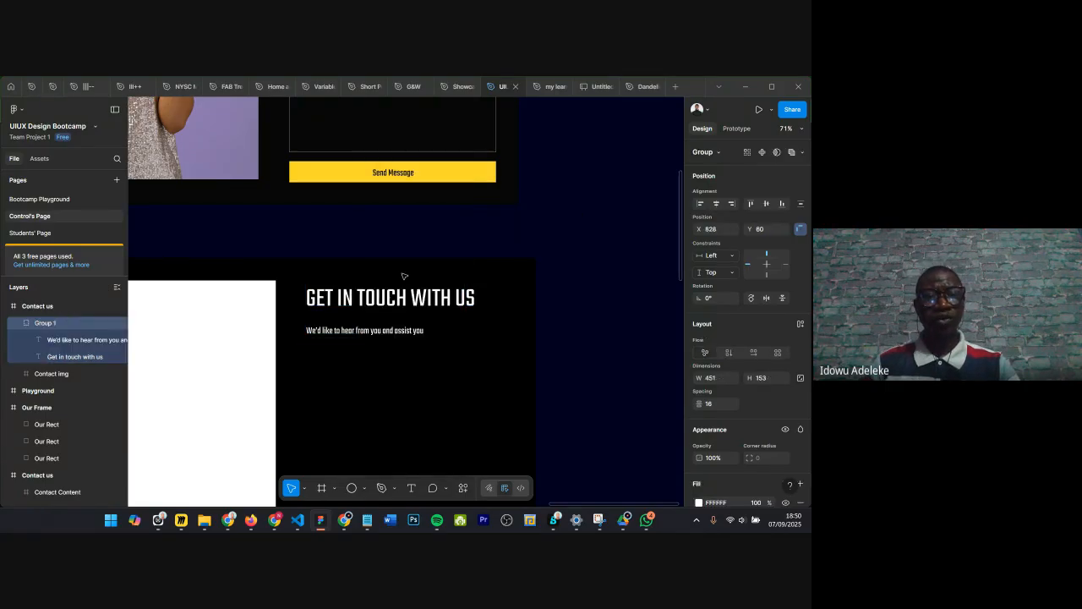
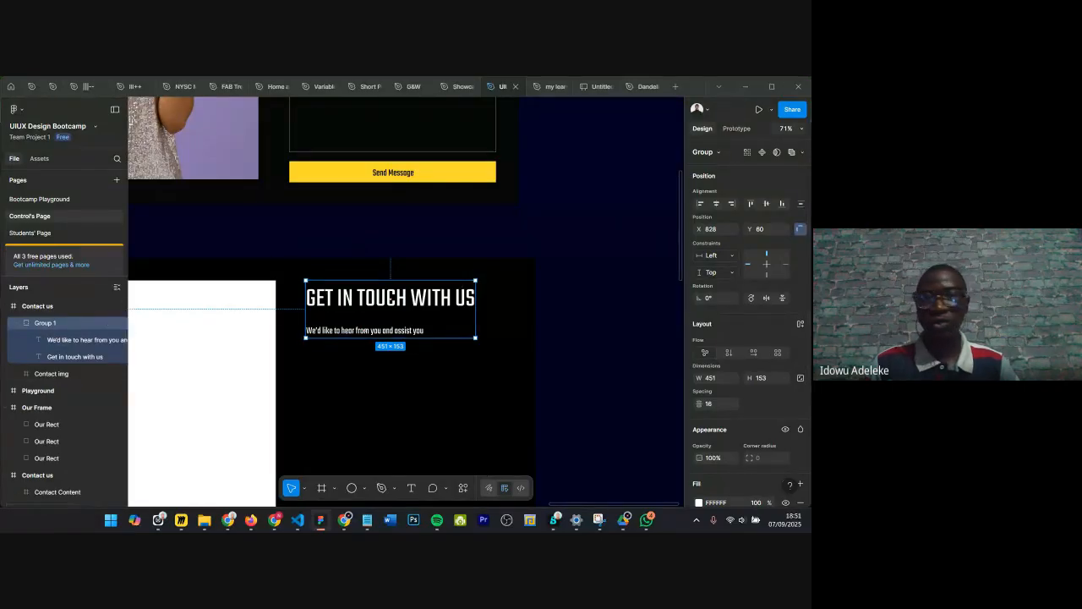
Step: Convert the heading and subtitle group into a frame and rename it Contact header
left_click(704, 152)
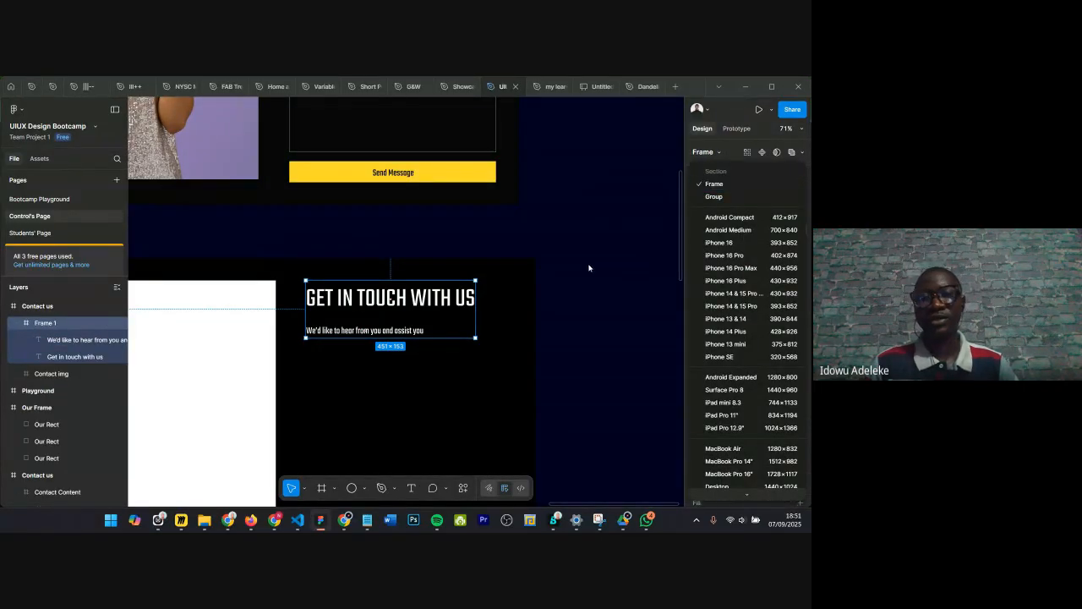
key("Return")
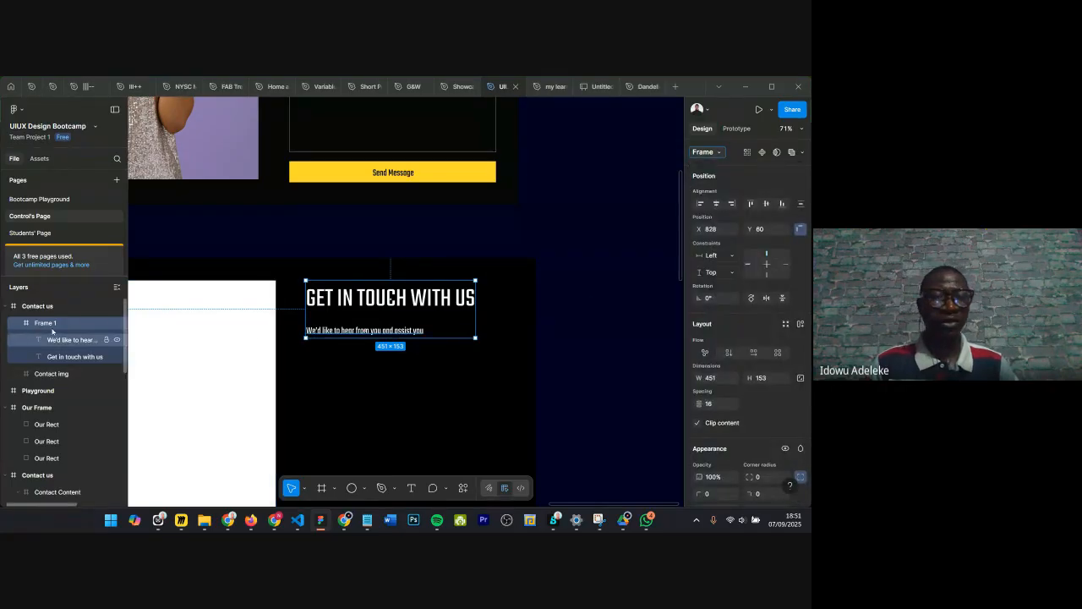
double_click(120, 319)
type("Contact head")
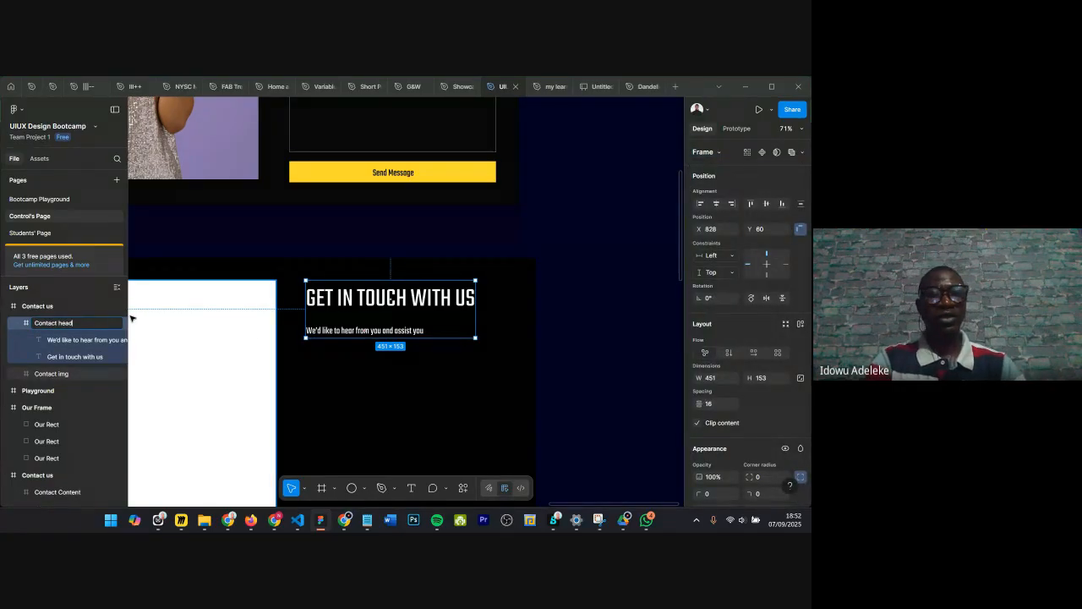
type("er")
key("Return")
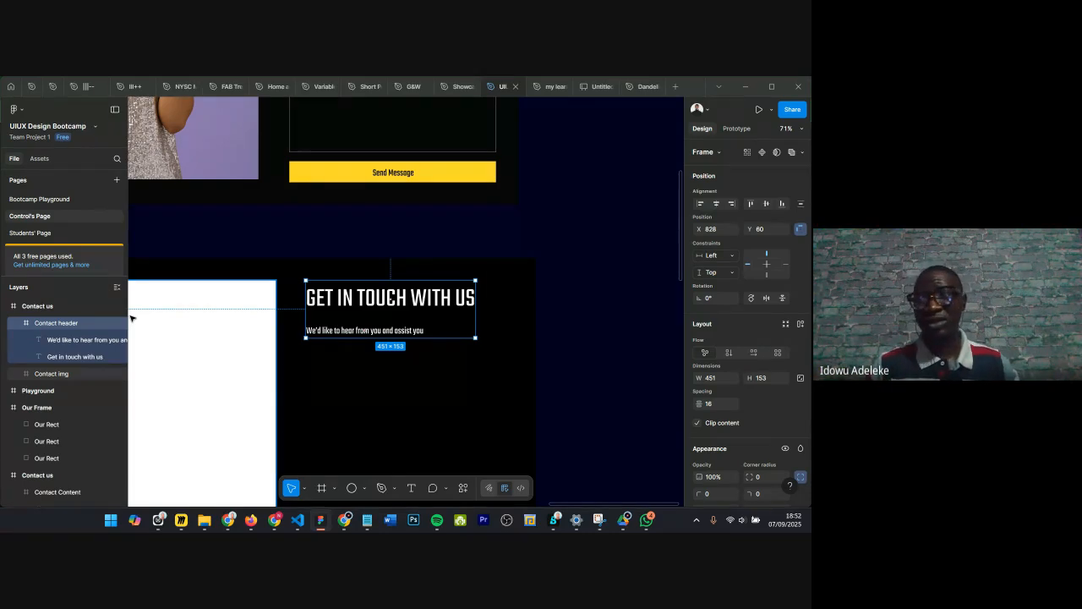
Step: Add a text label reading Name below the subtitle
scroll(350, 301, "down", 5)
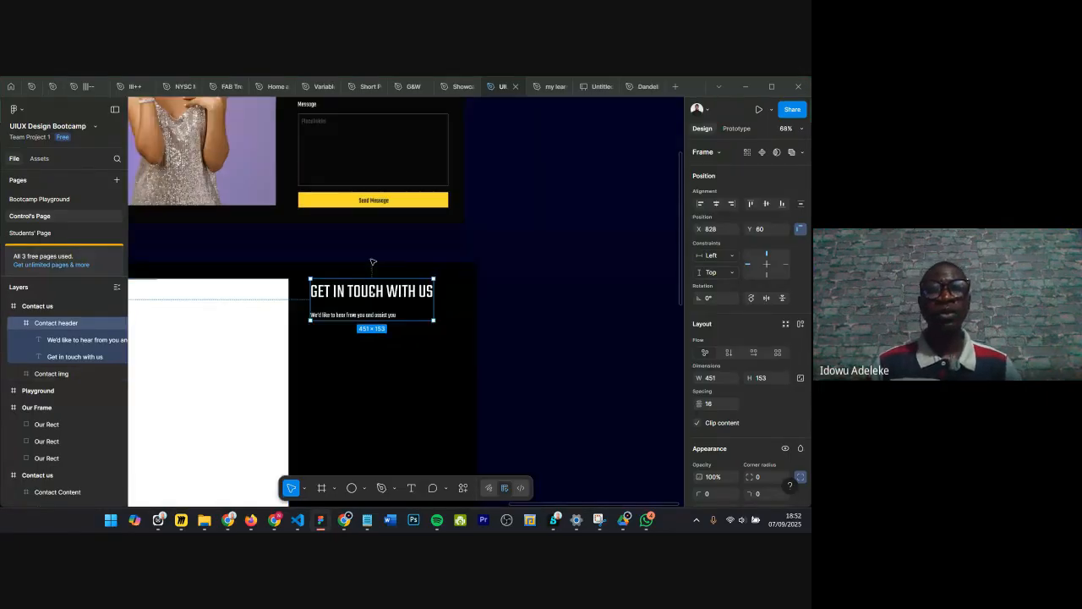
scroll(376, 164, "up", 4)
scroll(315, 281, "up", 5)
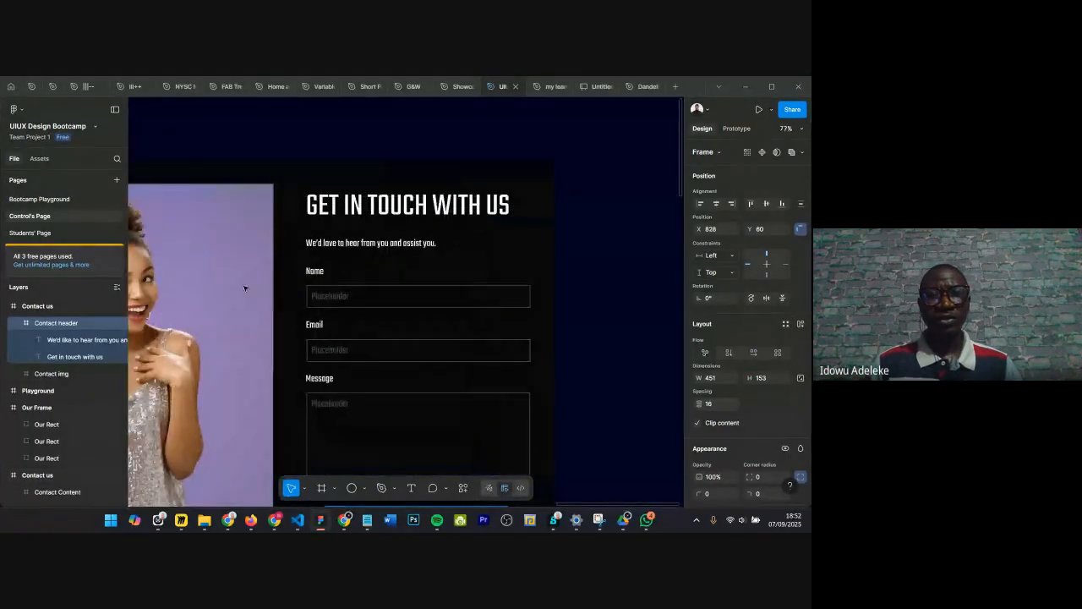
scroll(339, 253, "down", 3)
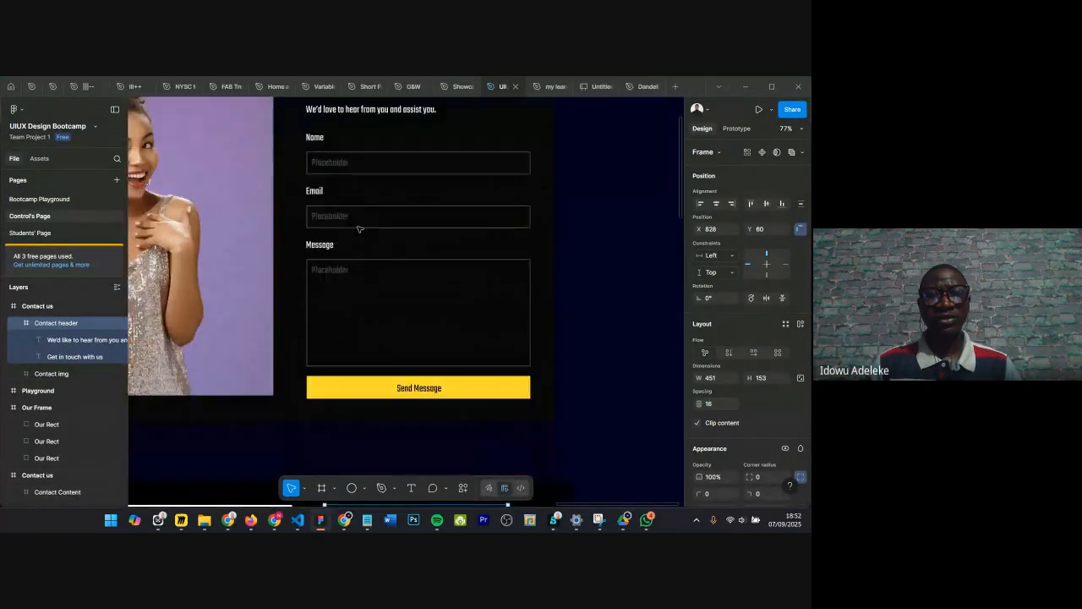
scroll(334, 160, "up", 3)
scroll(333, 160, "down", 5)
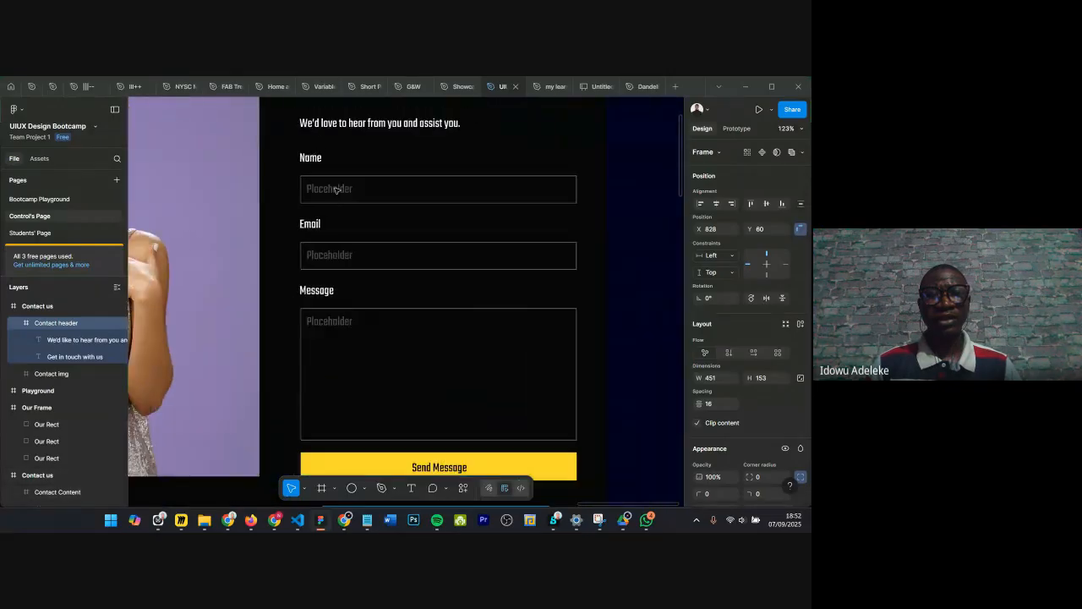
scroll(419, 212, "down", 3)
scroll(410, 280, "down", 2)
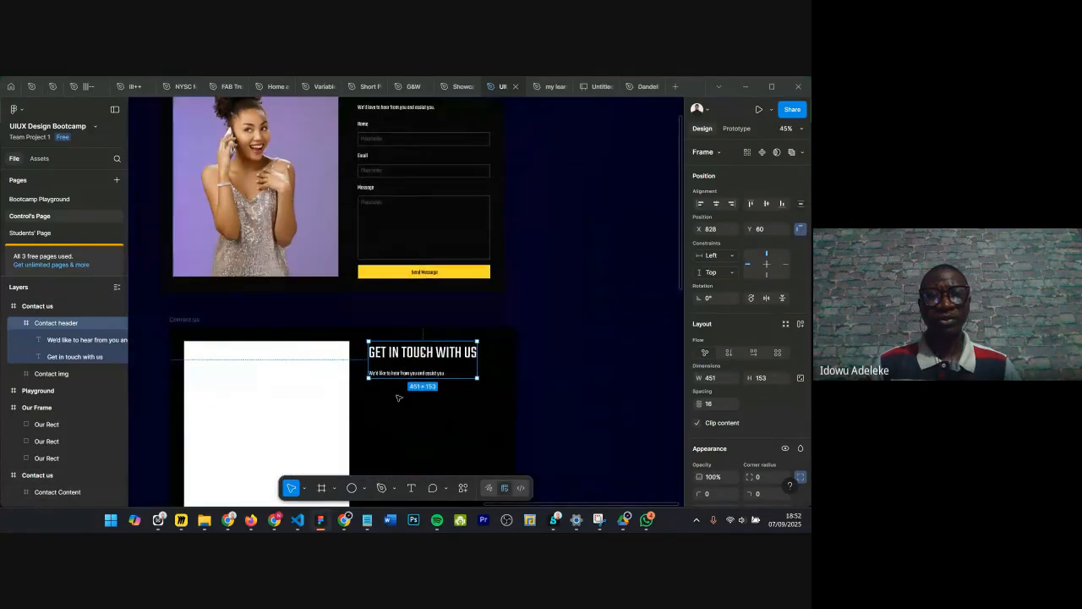
scroll(362, 409, "up", 5)
scroll(372, 389, "down", 2)
left_click(410, 472)
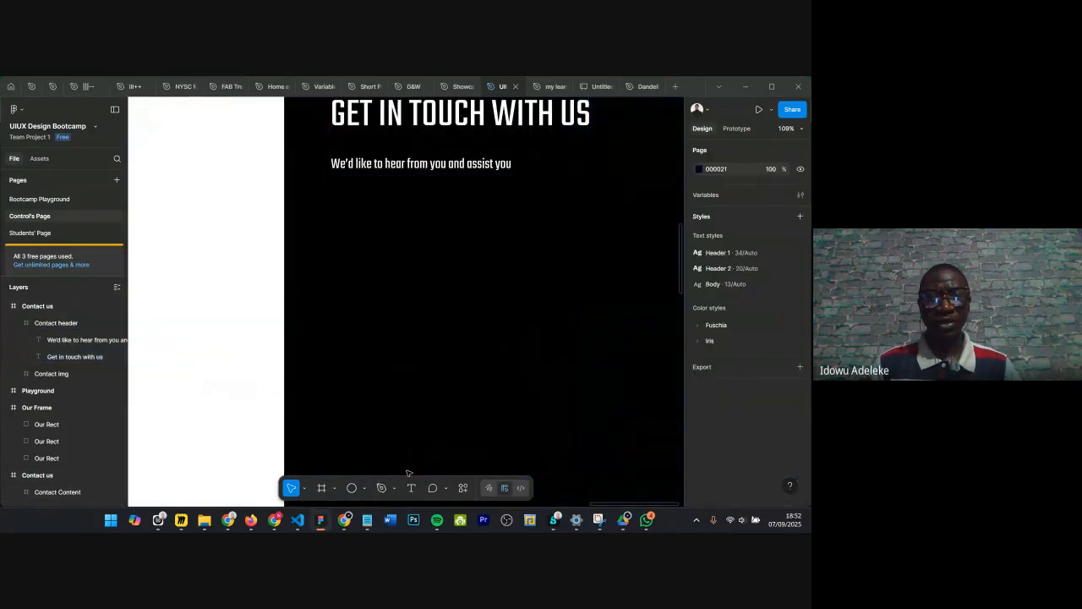
left_click(410, 488)
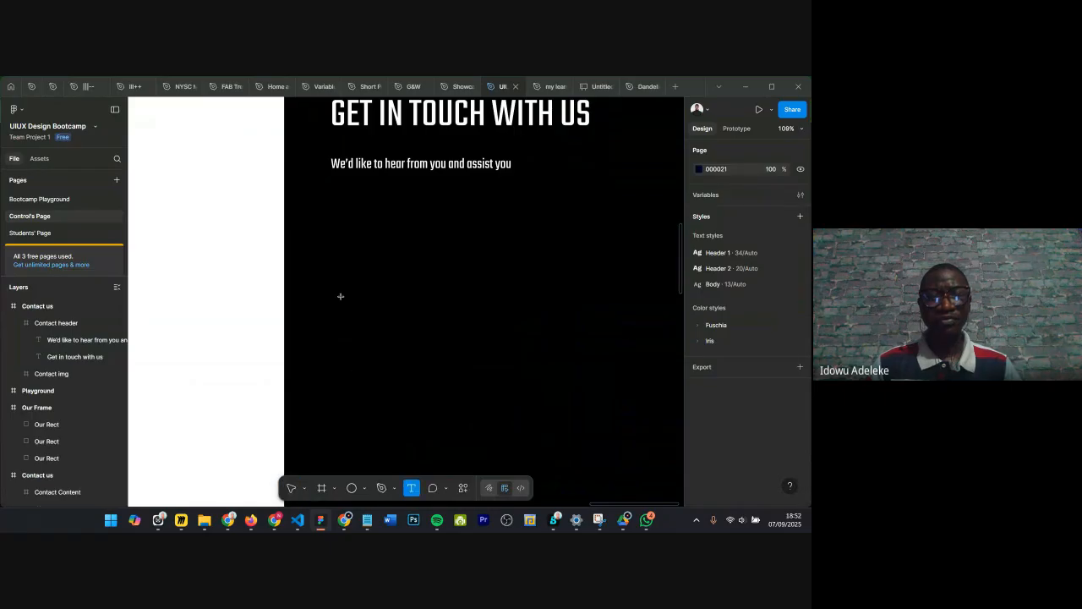
left_click(333, 206)
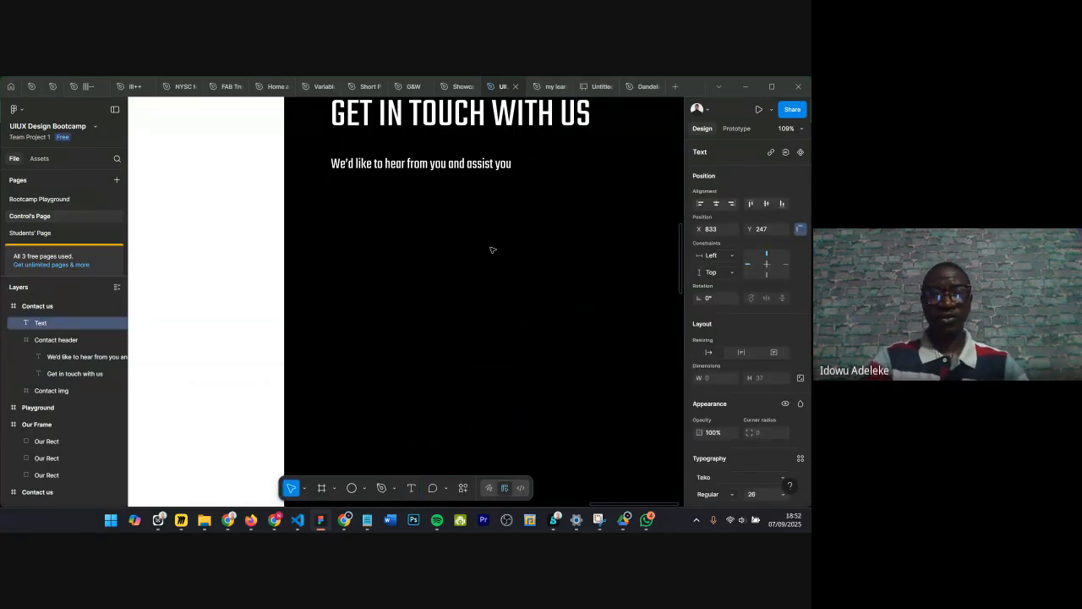
type("Name")
key("Escape")
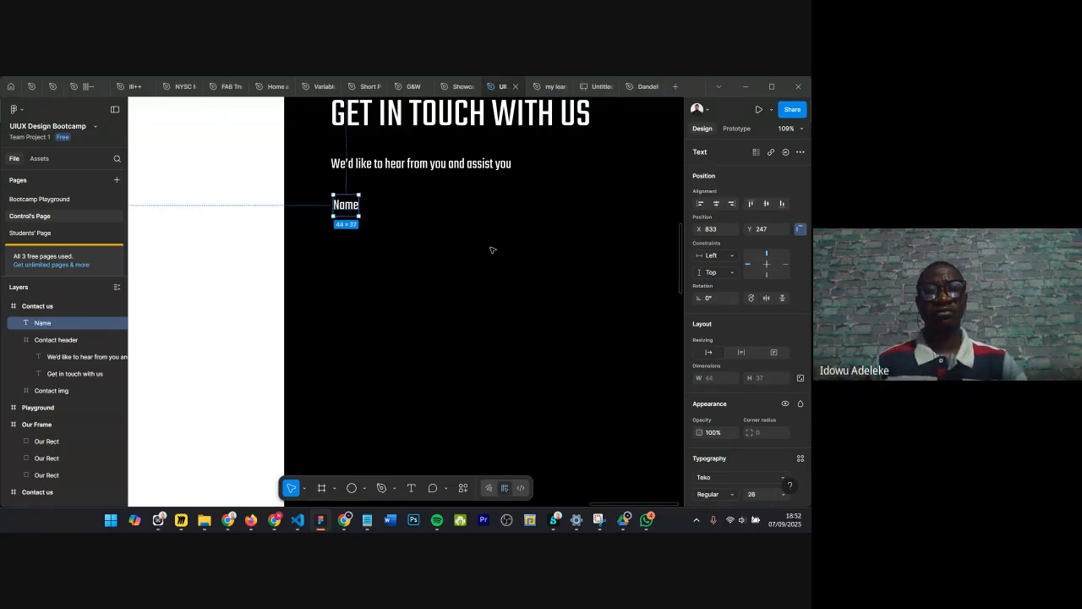
Step: Draw a frame about 535 × 52 just below the Name label as the input box
left_click(406, 211)
scroll(354, 212, "up", 5)
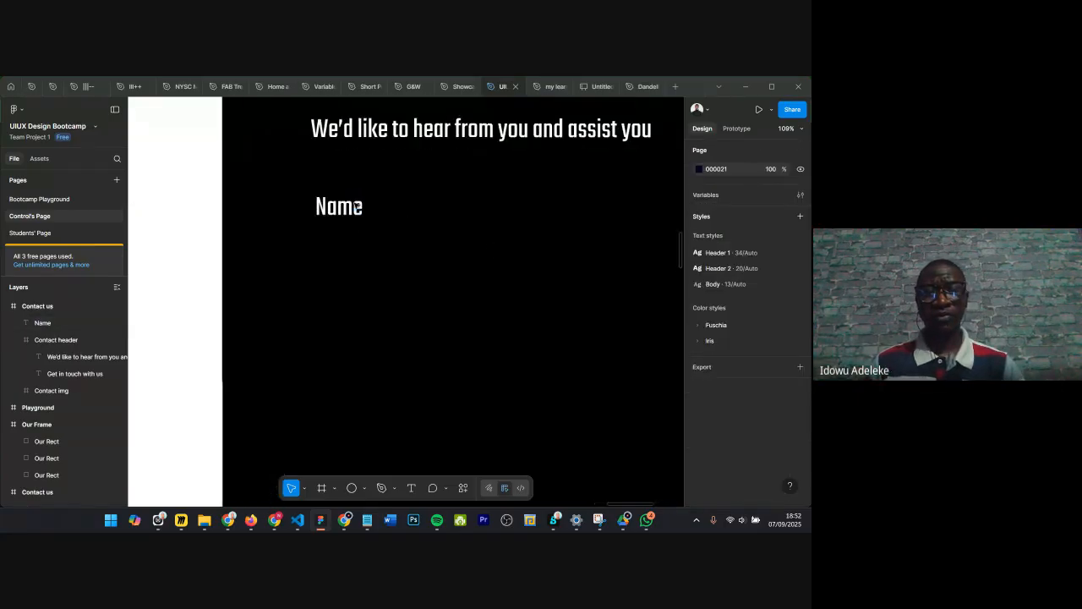
left_click(338, 213)
scroll(422, 208, "down", 3)
key("Escape")
scroll(423, 211, "down", 4)
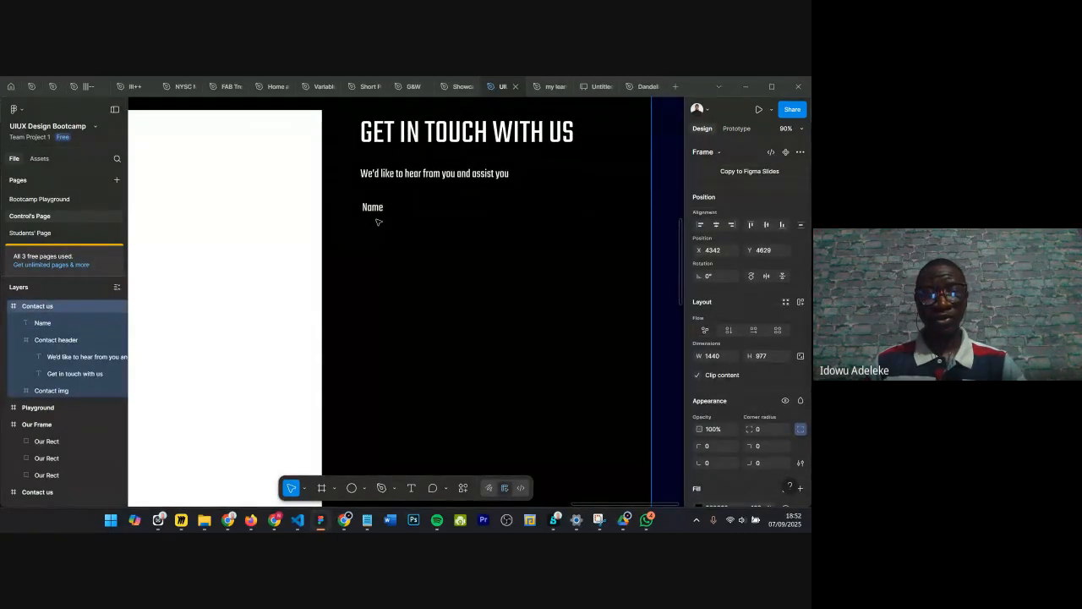
key("f")
left_click_drag(361, 219, 615, 243)
Step: Inspect the Name text box in the reference contact form above
scroll(411, 248, "up", 1)
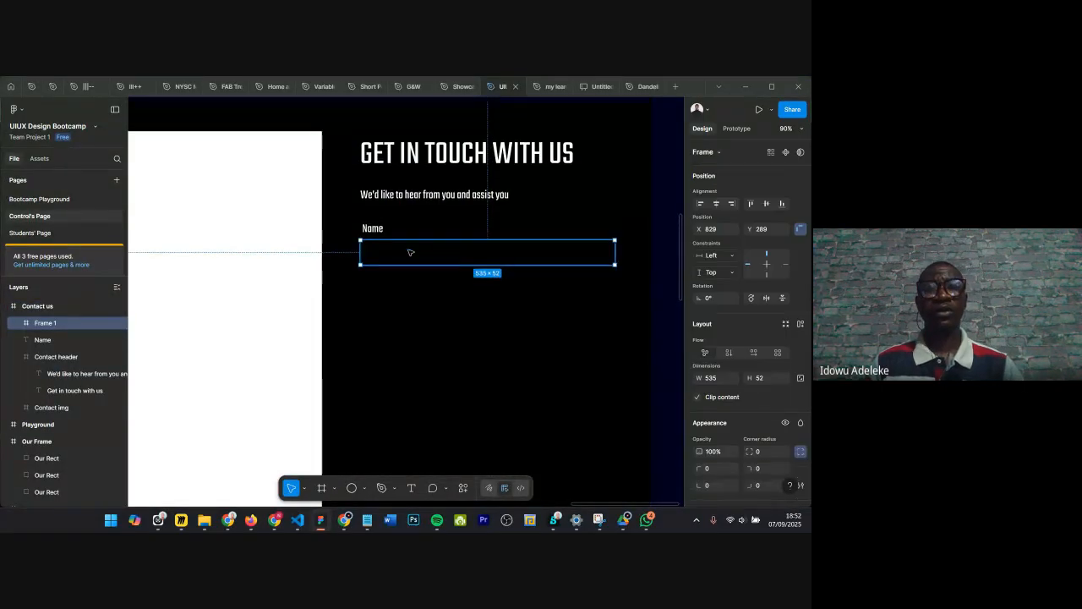
scroll(411, 250, "down", 2)
scroll(411, 253, "down", 3)
scroll(408, 251, "up", 5)
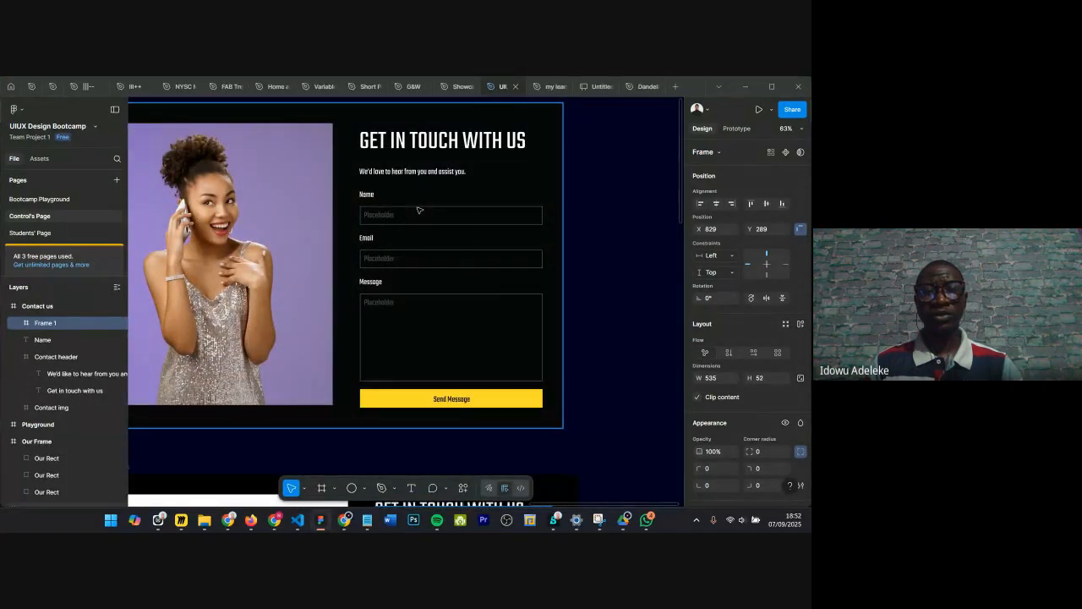
left_click(418, 210)
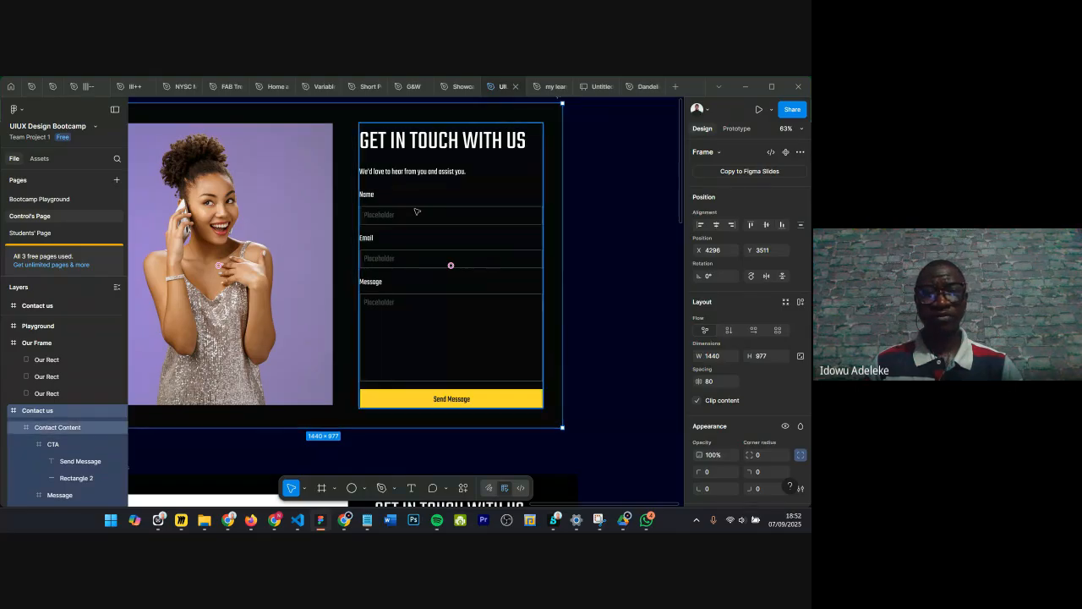
left_click(416, 211, "ctrl")
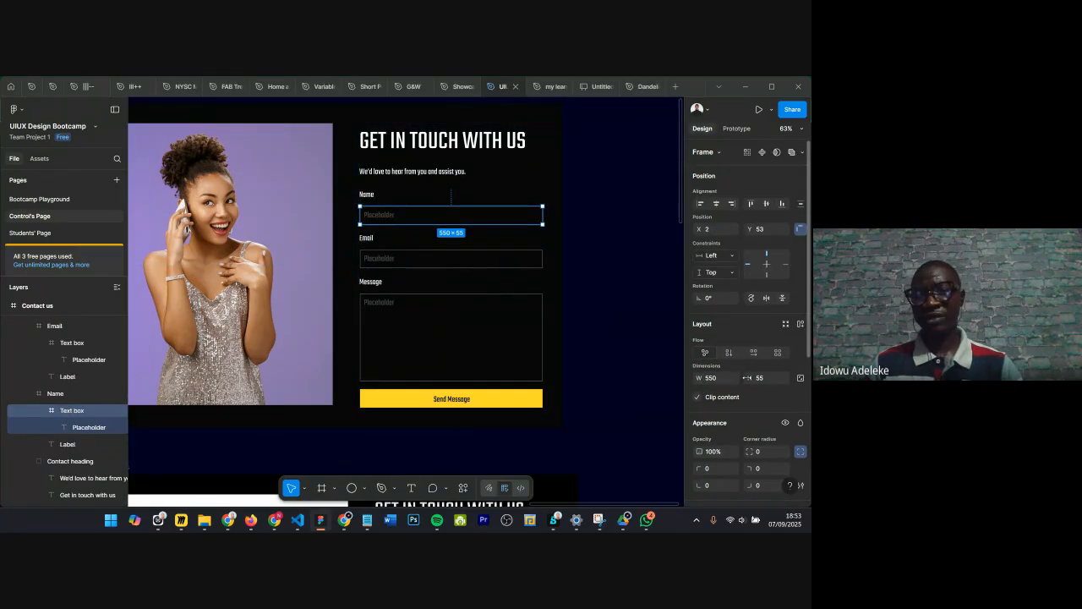
scroll(276, 409, "down", 1)
scroll(324, 385, "down", 3)
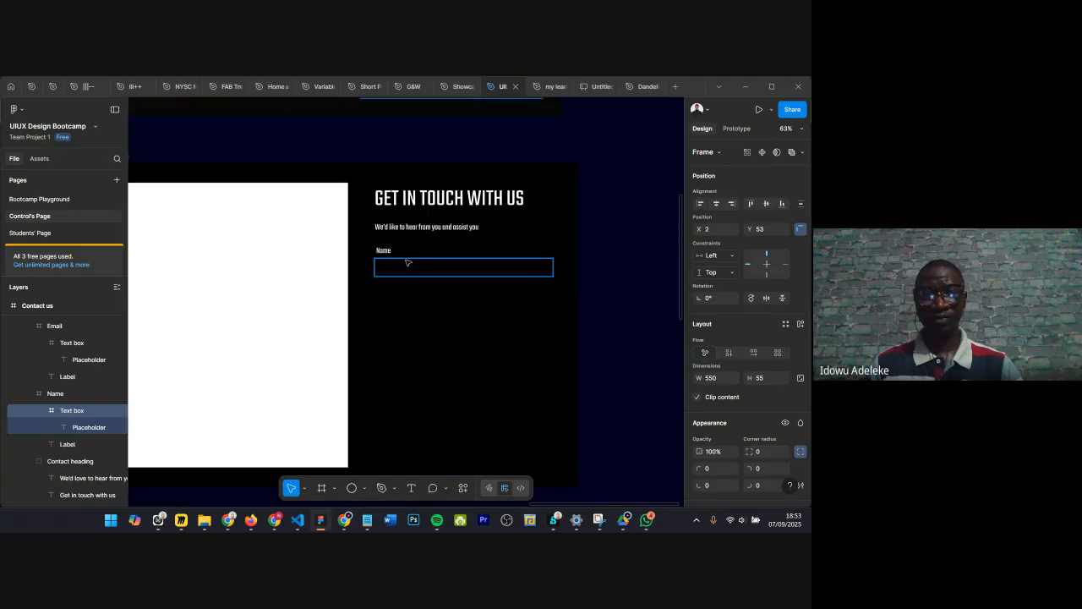
Step: Set the input frame's size to 550 × 55
left_click(403, 267)
left_click(720, 378)
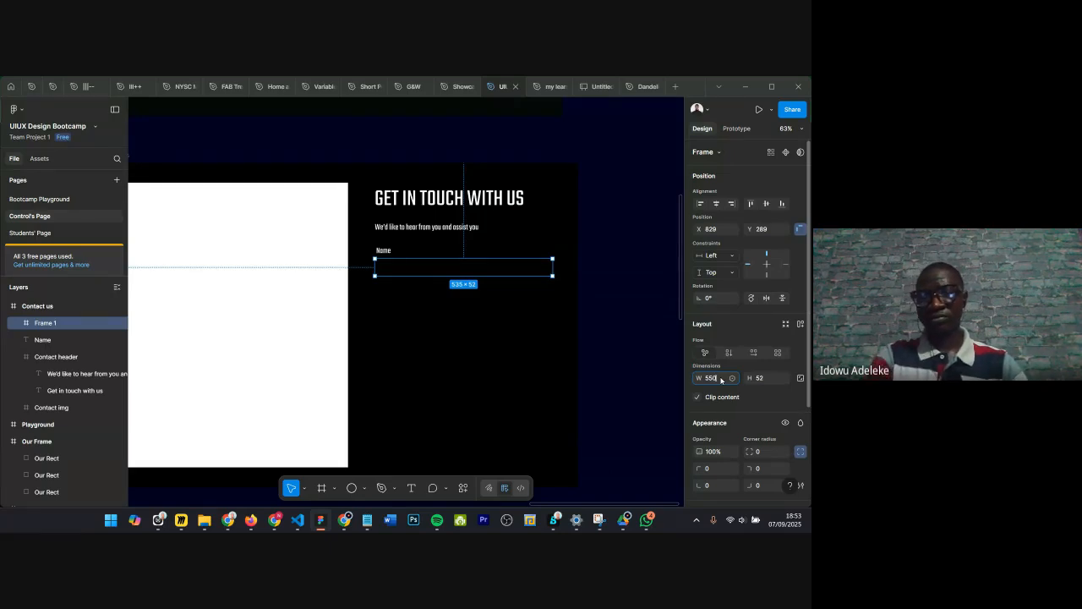
key("Return")
left_click(765, 380)
type("55")
key("Return")
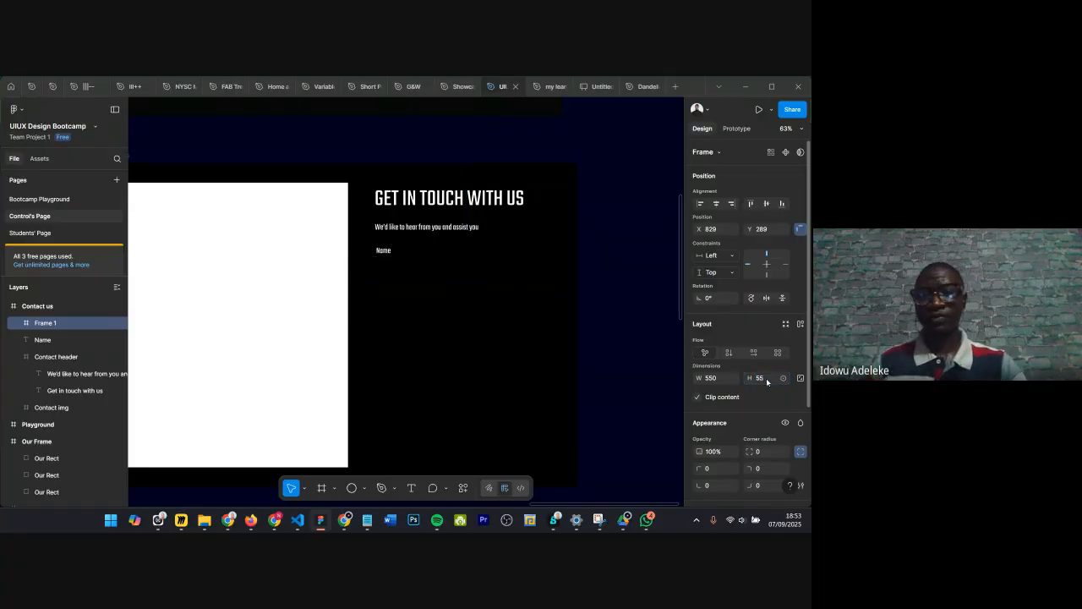
Step: Add a stroke to the input frame and remove its fill
scroll(768, 382, "down", 3)
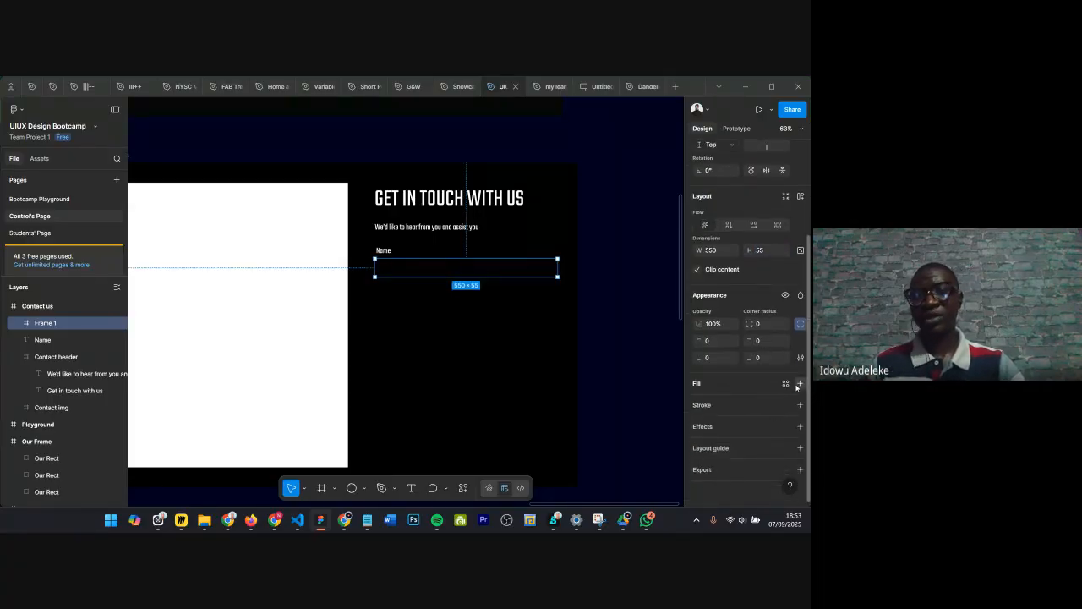
left_click(800, 383)
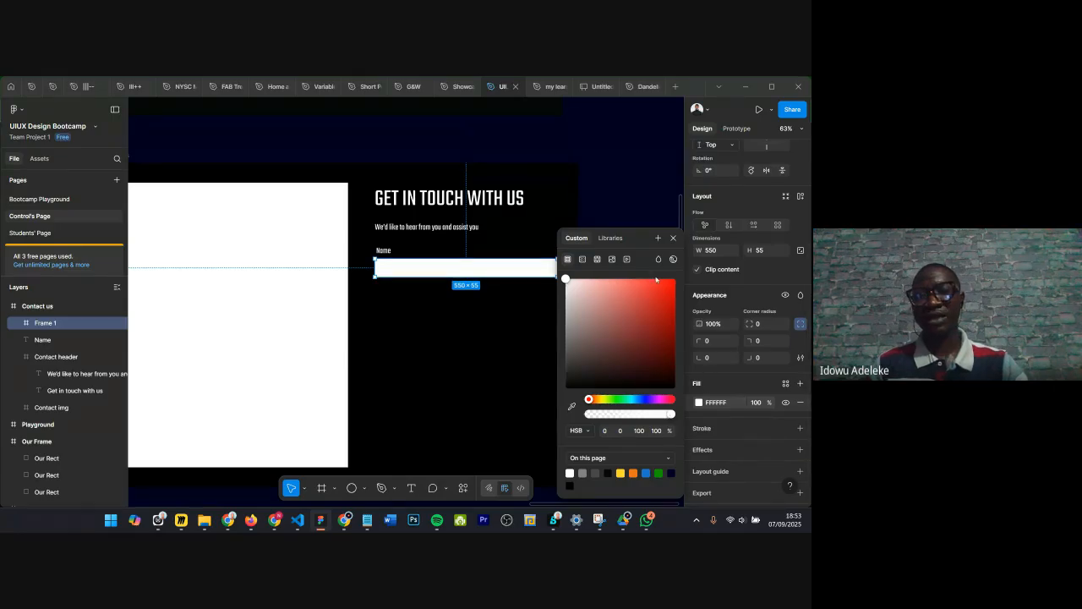
left_click(674, 238)
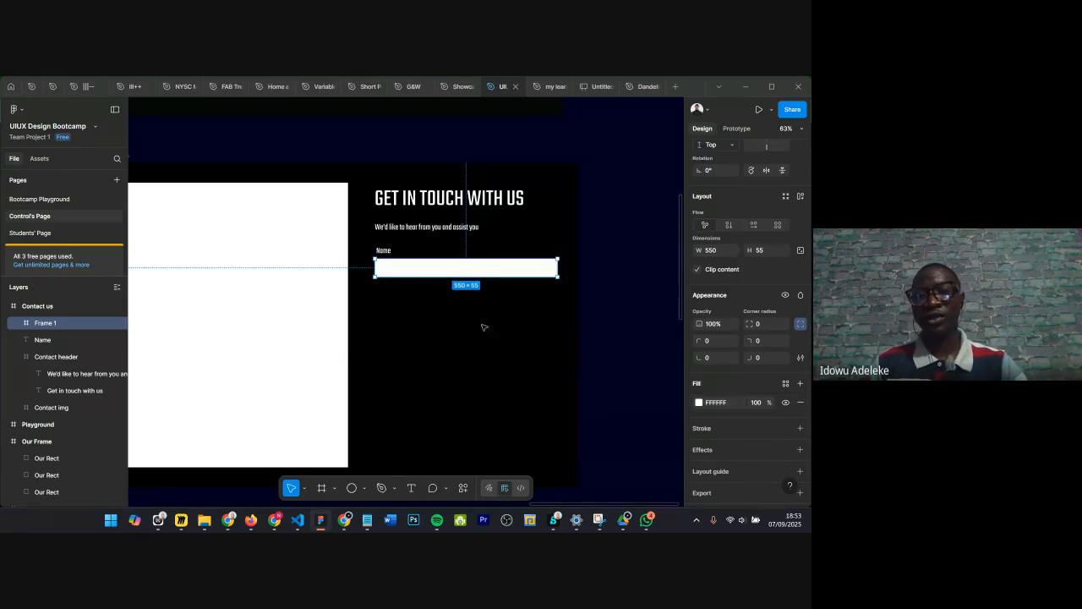
scroll(718, 396, "down", 1)
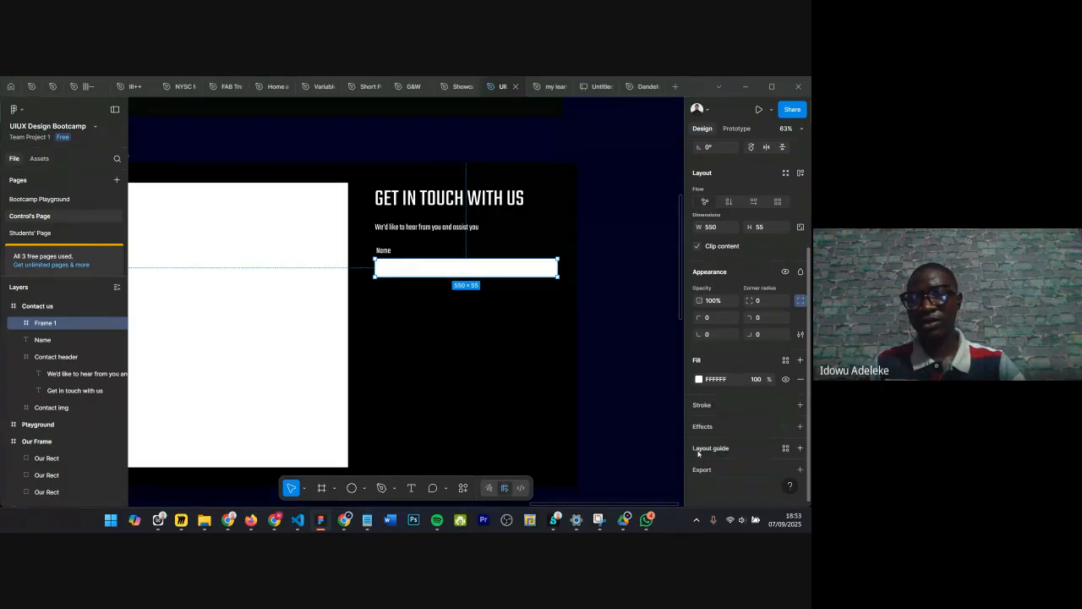
left_click(797, 408)
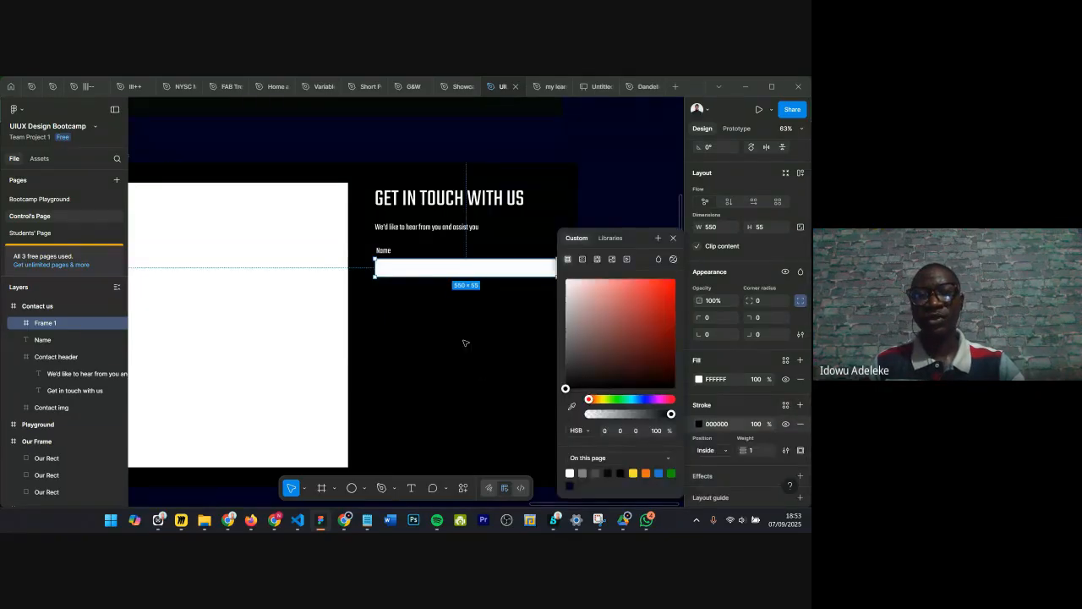
left_click(673, 238)
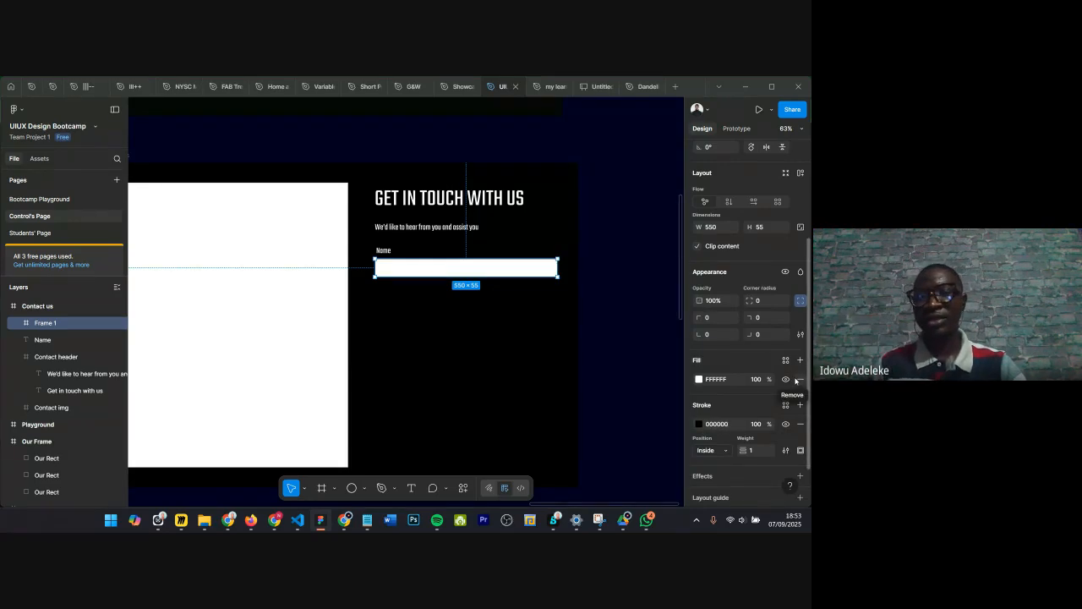
left_click(795, 380)
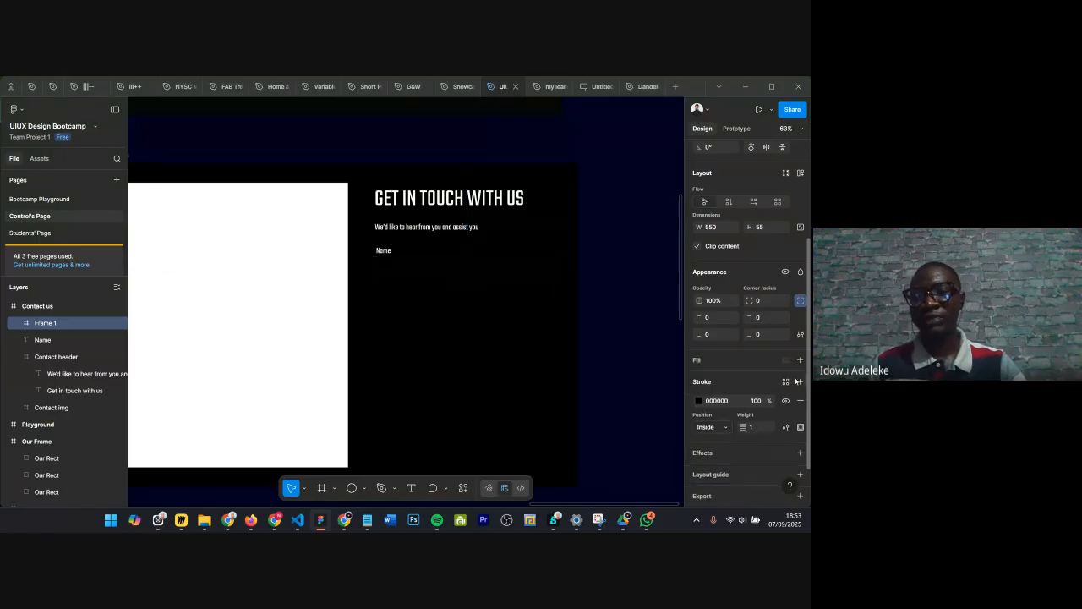
Step: Set the frame's stroke colour to FFFFFF
left_click(725, 404)
type("f")
key("Return")
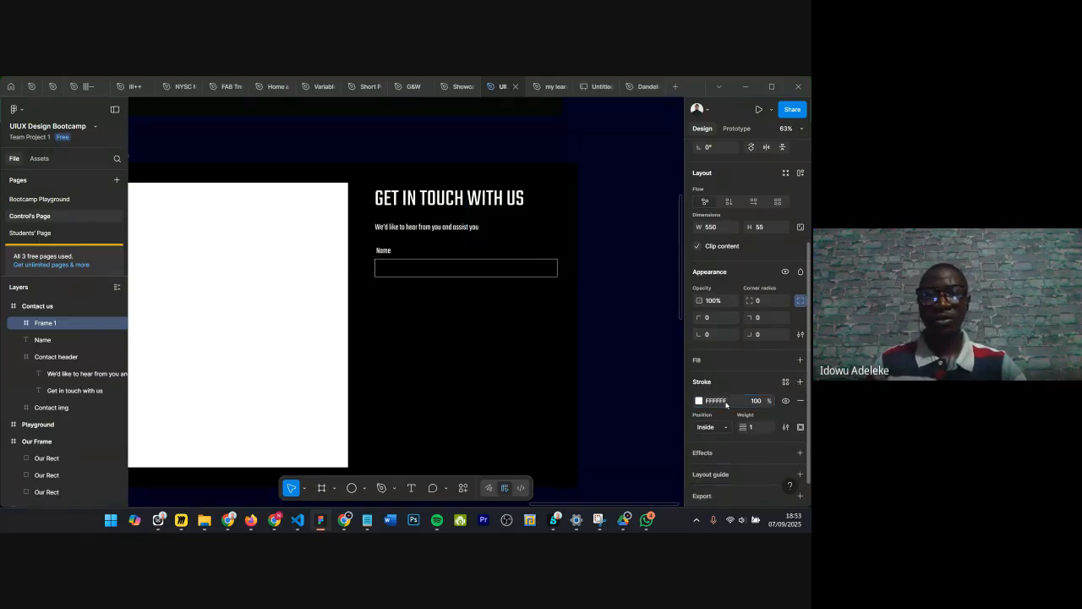
Step: Change the input frame's stroke colour to a mid grey, 737373
left_click(419, 262)
scroll(397, 262, "up", 5)
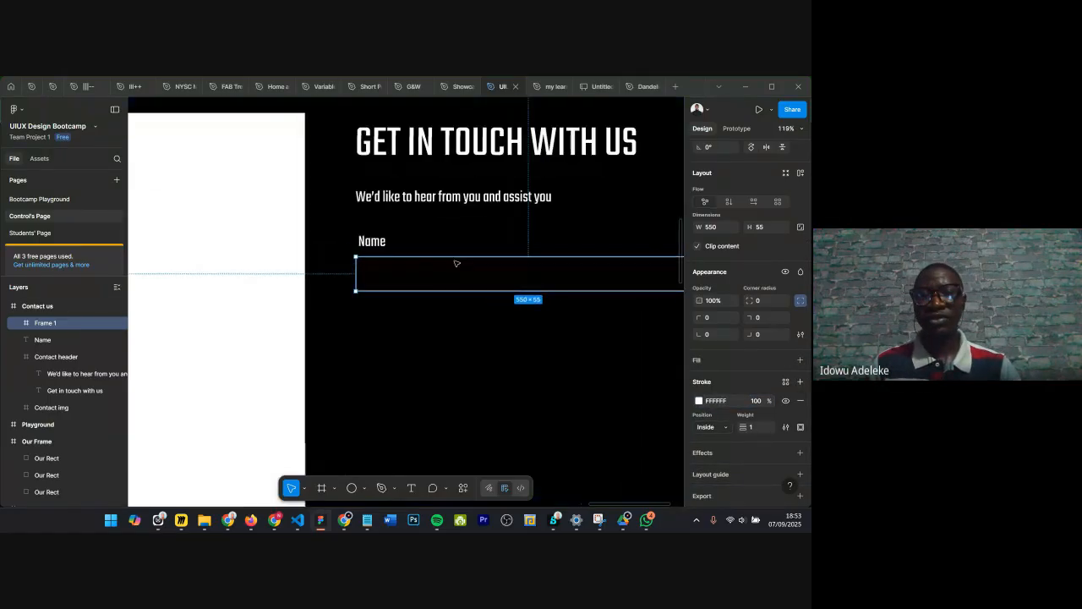
scroll(457, 263, "down", 4)
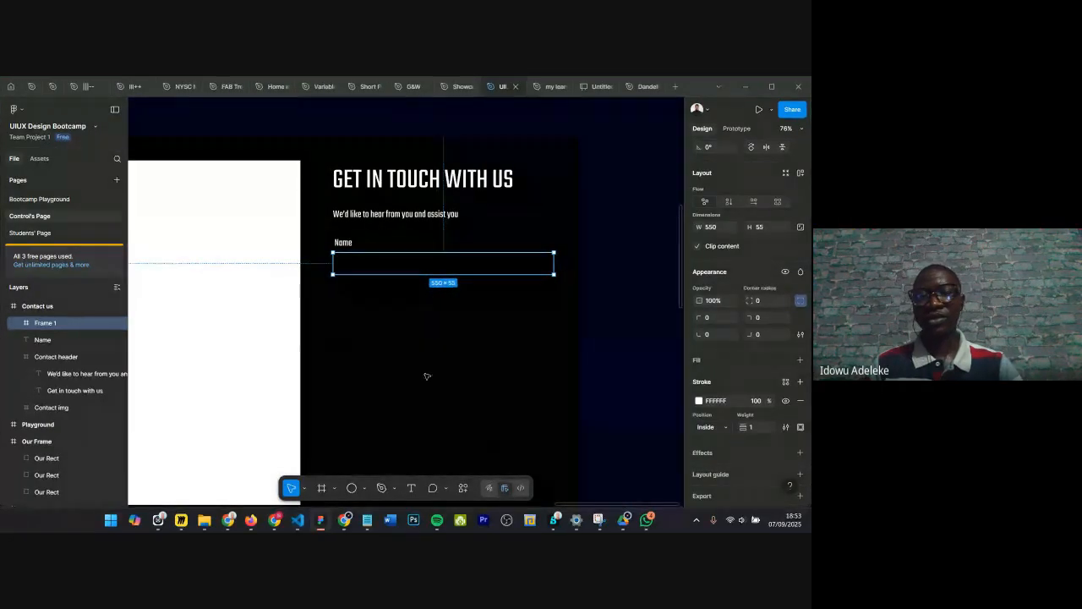
scroll(415, 279, "up", 6)
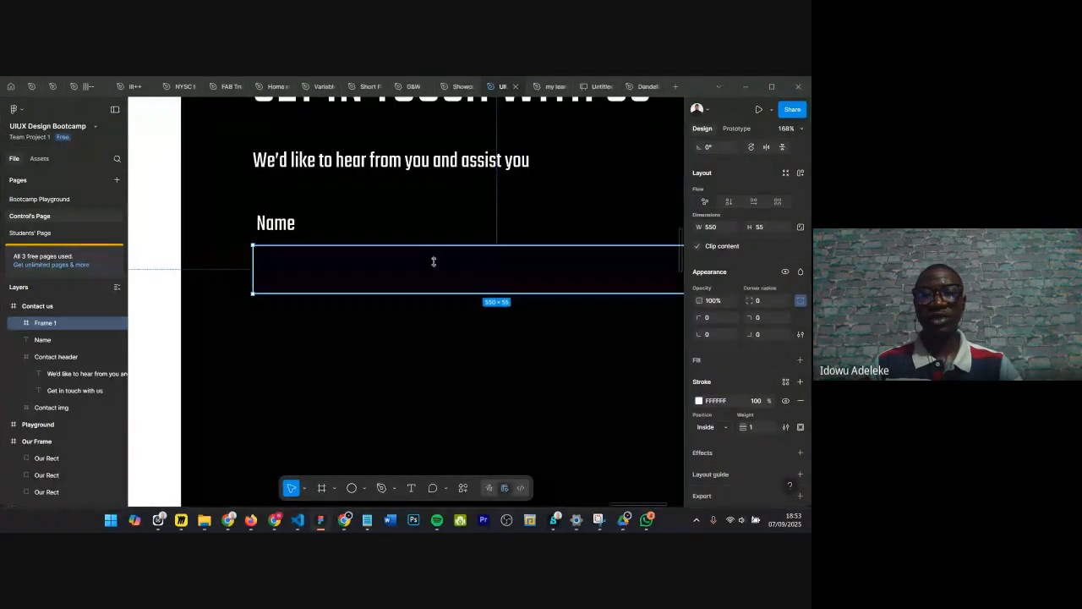
left_click(698, 400)
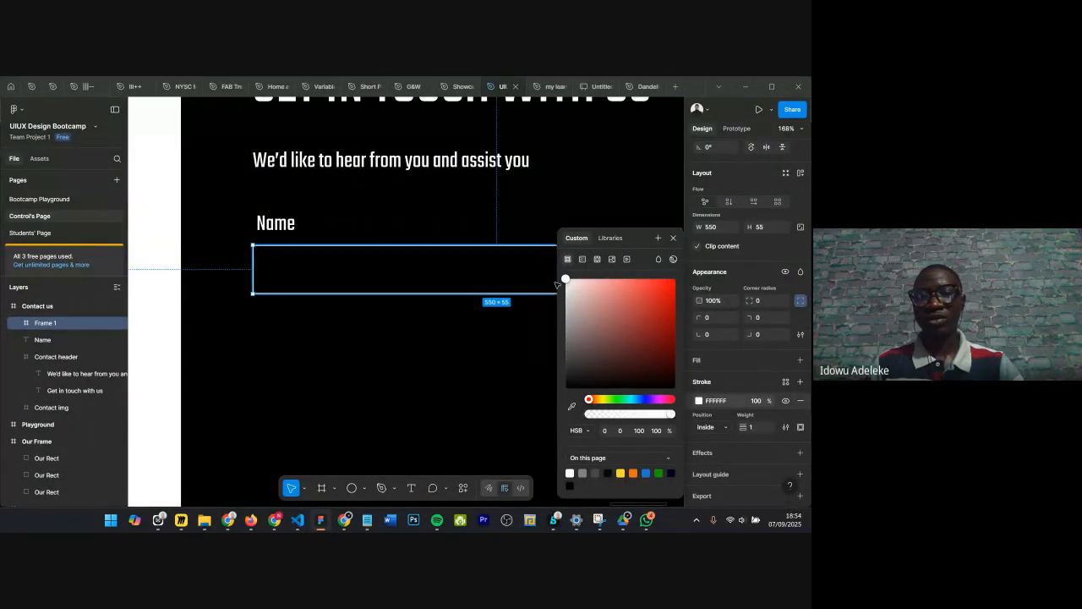
left_click_drag(566, 279, 542, 340)
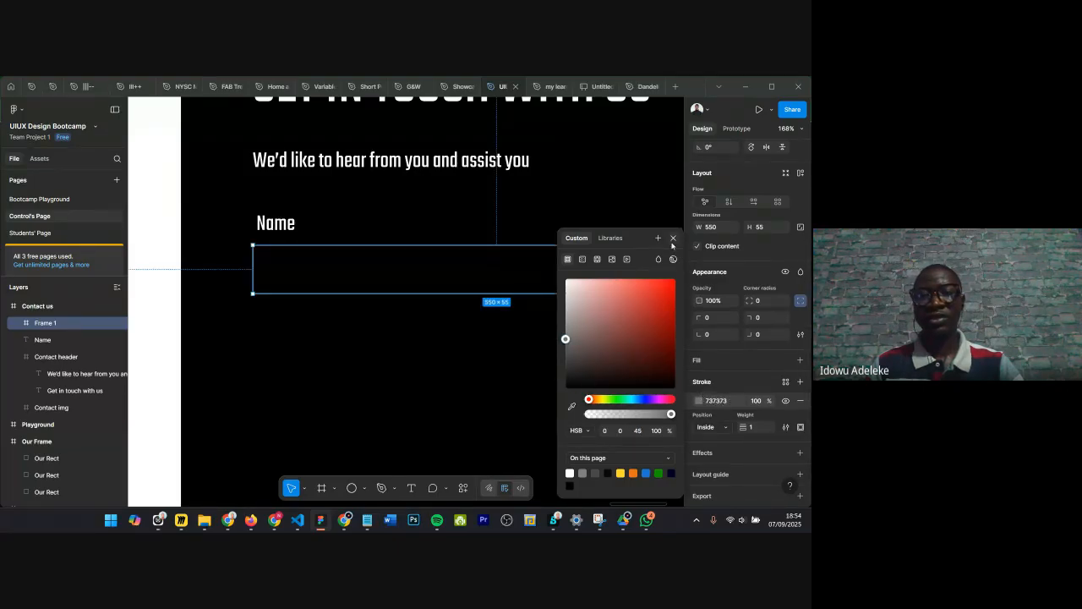
Step: Inspect the positions of the Name label, Contact header and input frame
left_click(467, 404)
left_click(451, 411)
scroll(447, 389, "down", 5)
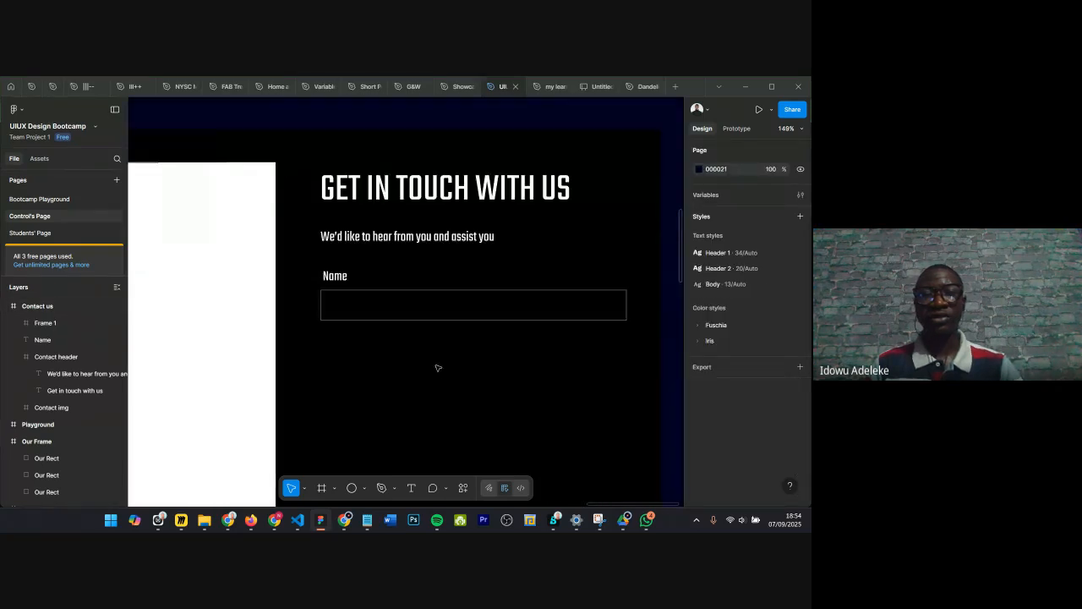
left_click(360, 303)
scroll(361, 293, "up", 5)
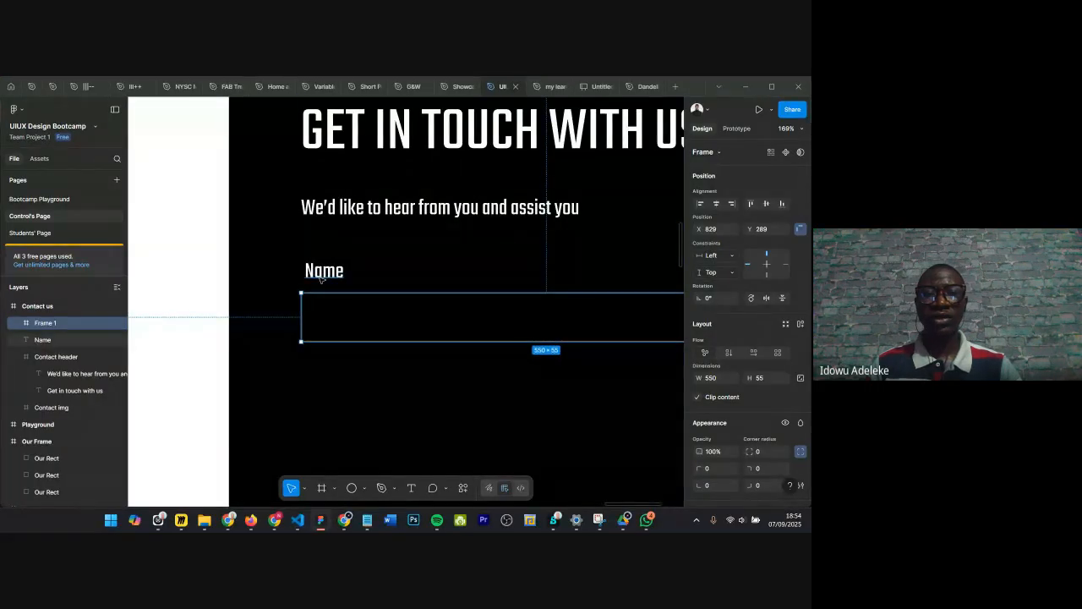
left_click(323, 273)
left_click(338, 120)
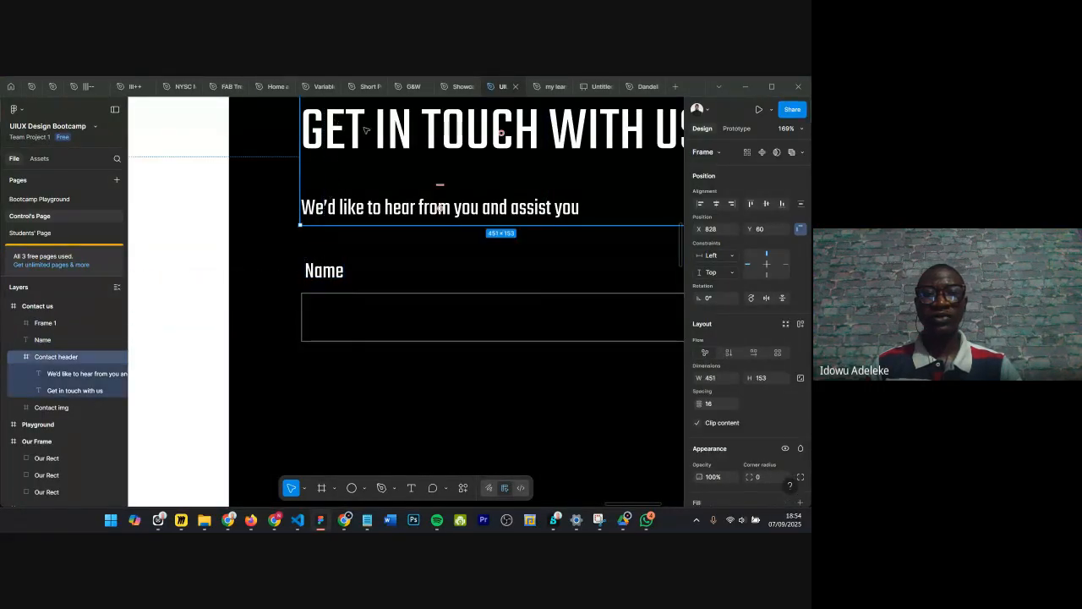
left_click(321, 319)
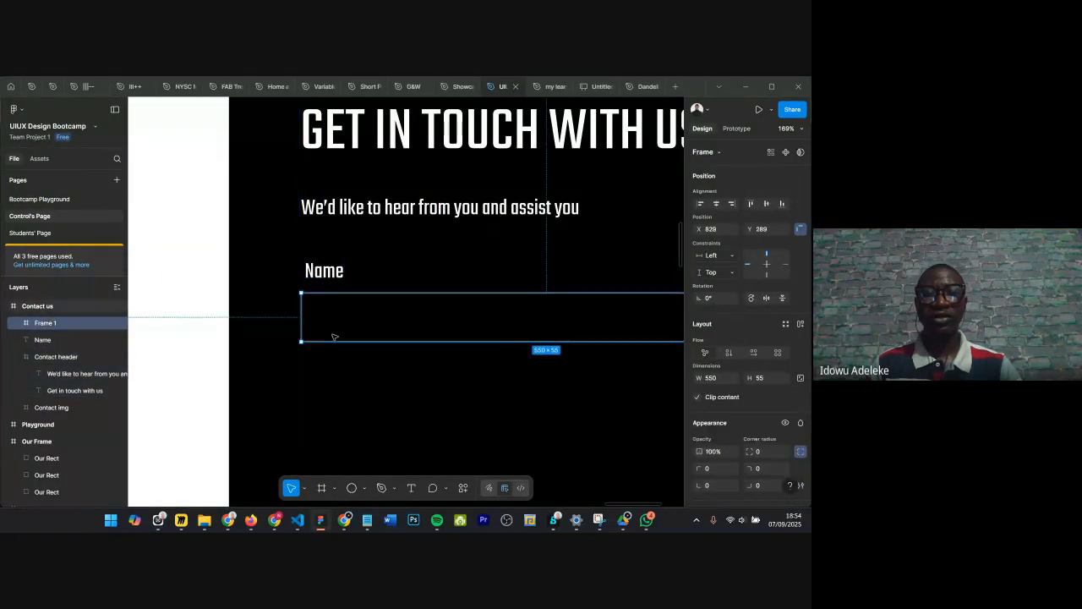
Step: Align the input frame's left edge with the Contact header group
scroll(325, 321, "down", 3)
left_click_drag(347, 312, 370, 317)
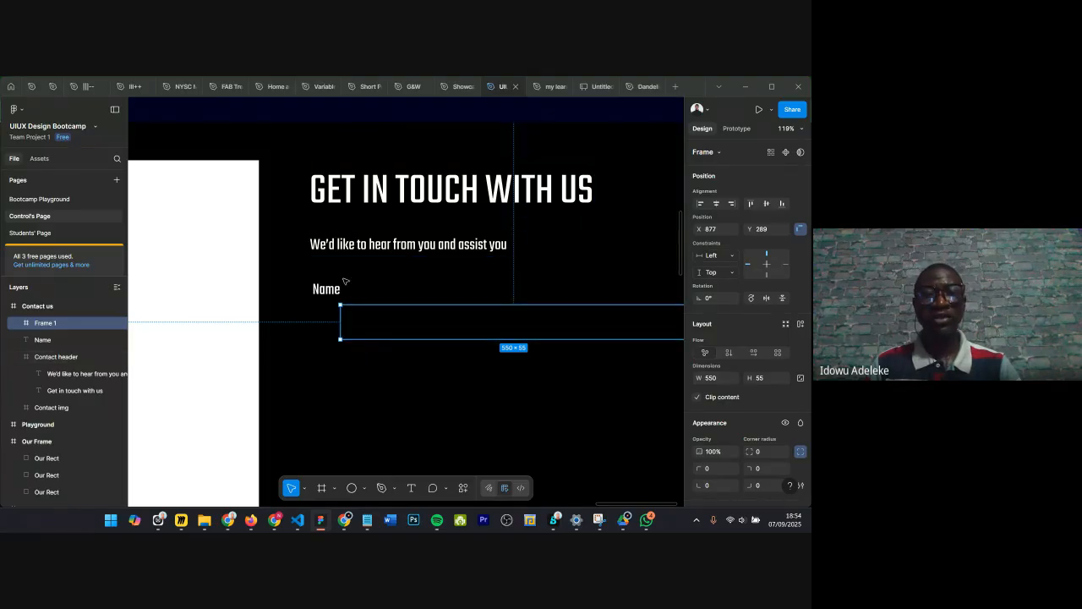
left_click(336, 238, "shift")
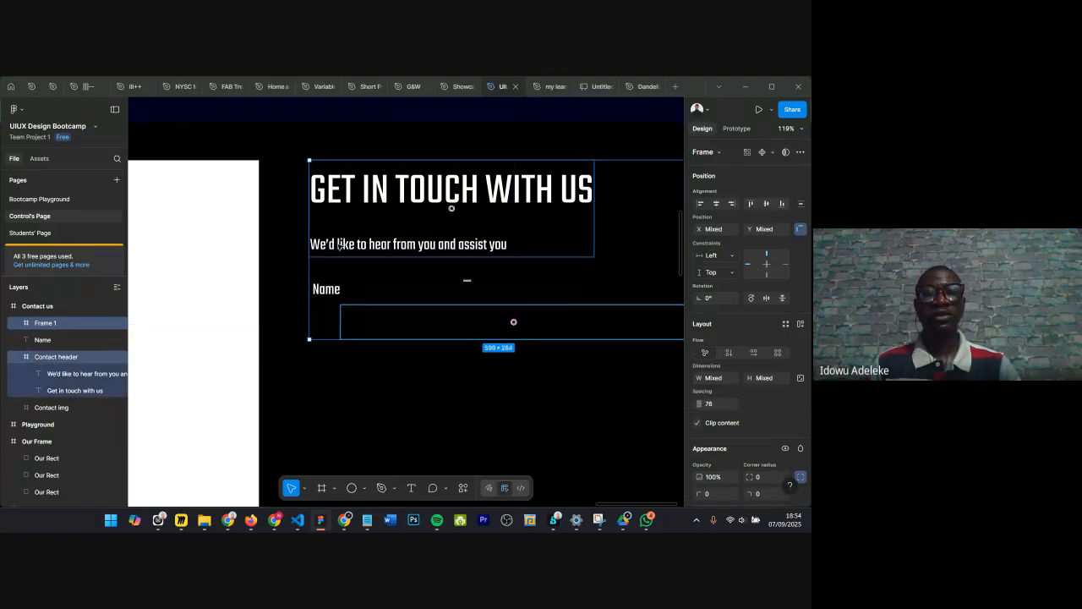
left_click(700, 204)
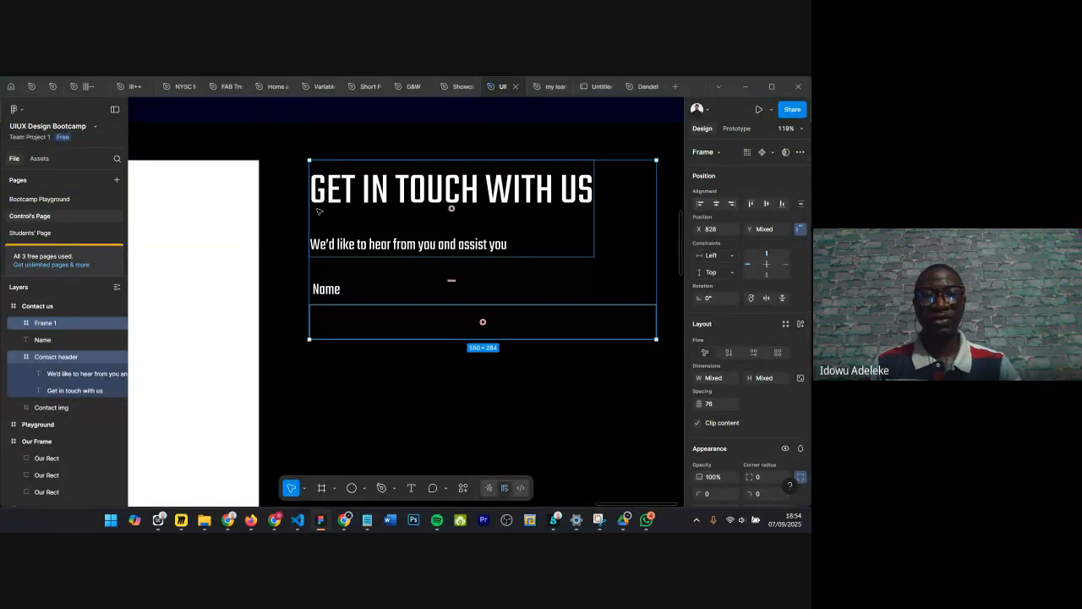
left_click(324, 335)
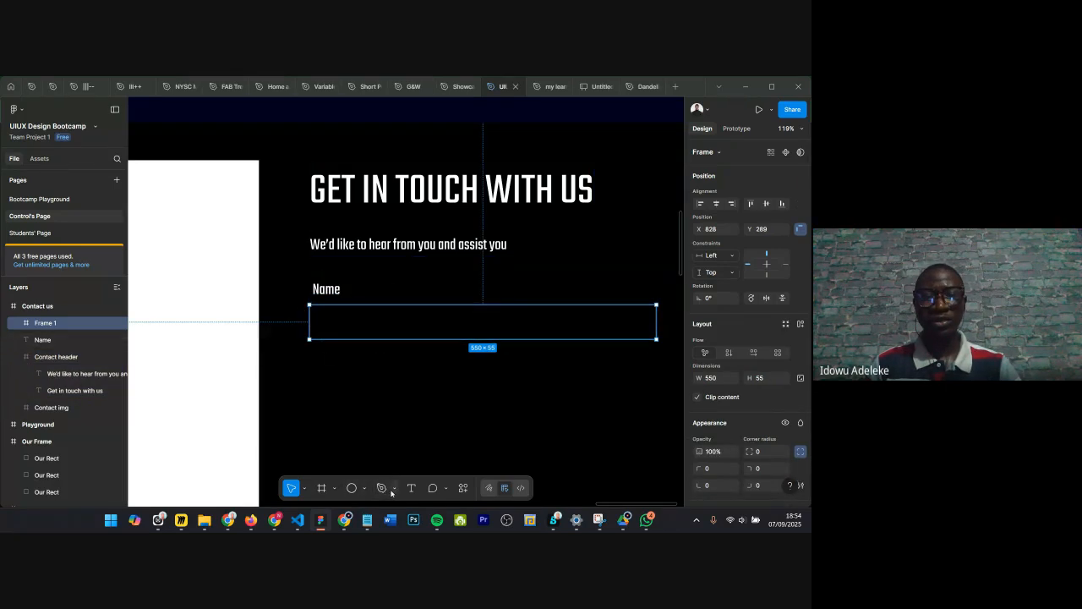
left_click(365, 489)
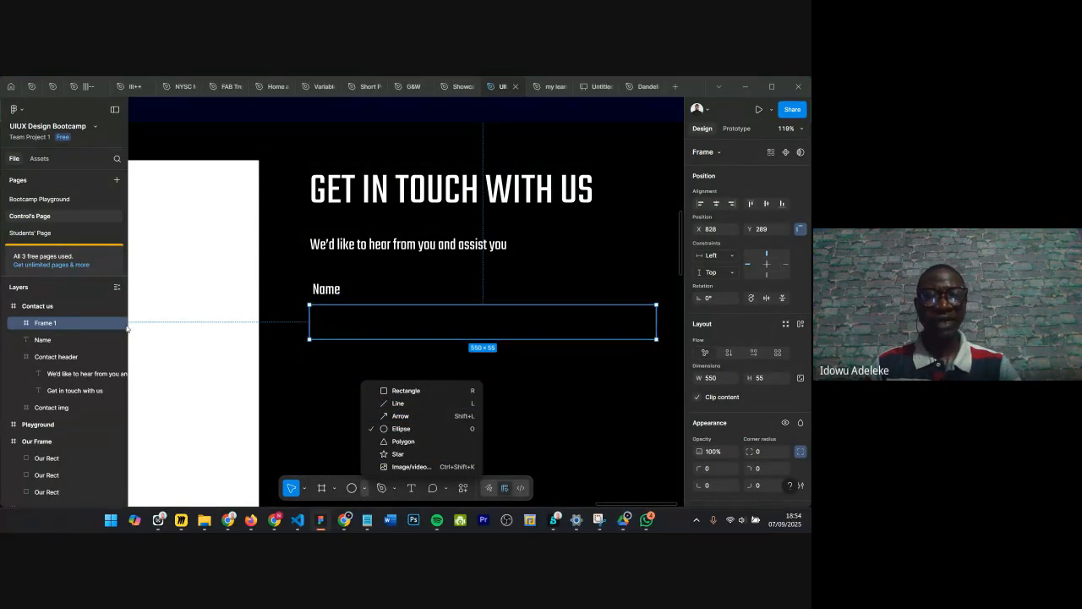
left_click(334, 367)
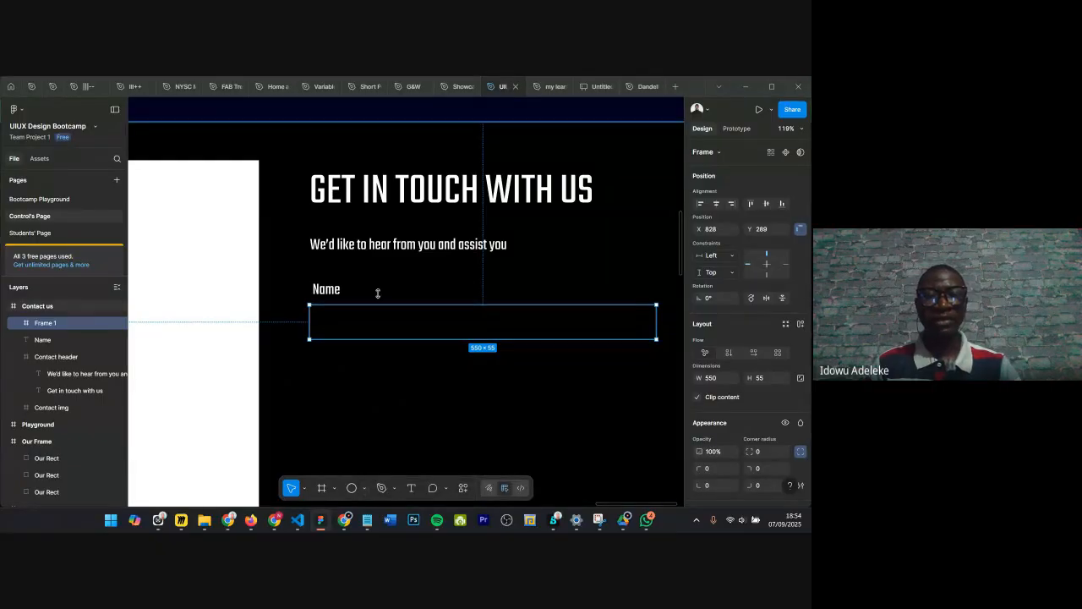
scroll(362, 285, "up", 3)
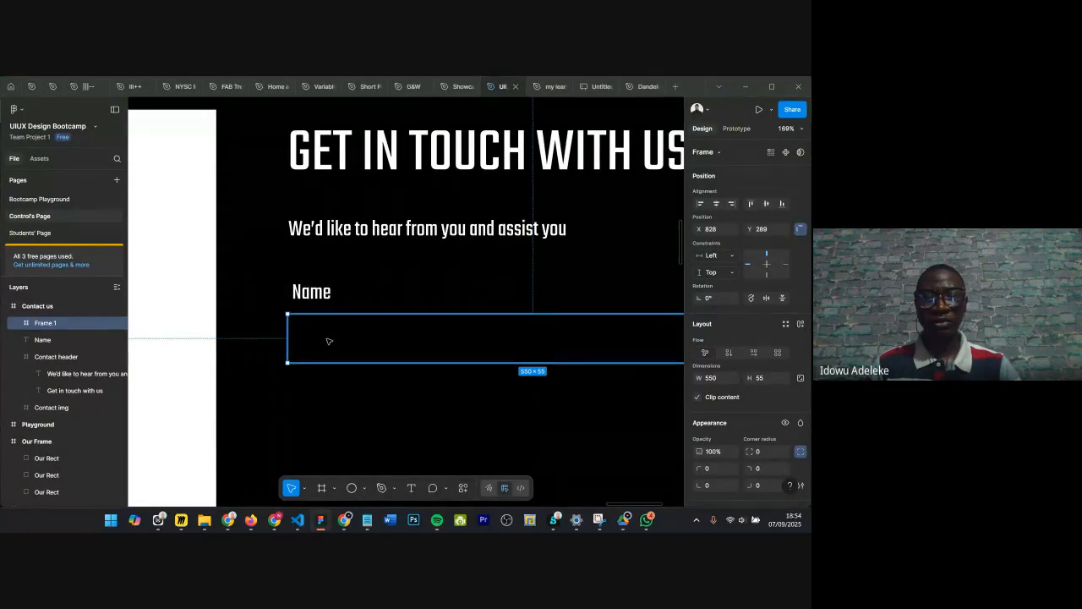
scroll(329, 341, "up", 1)
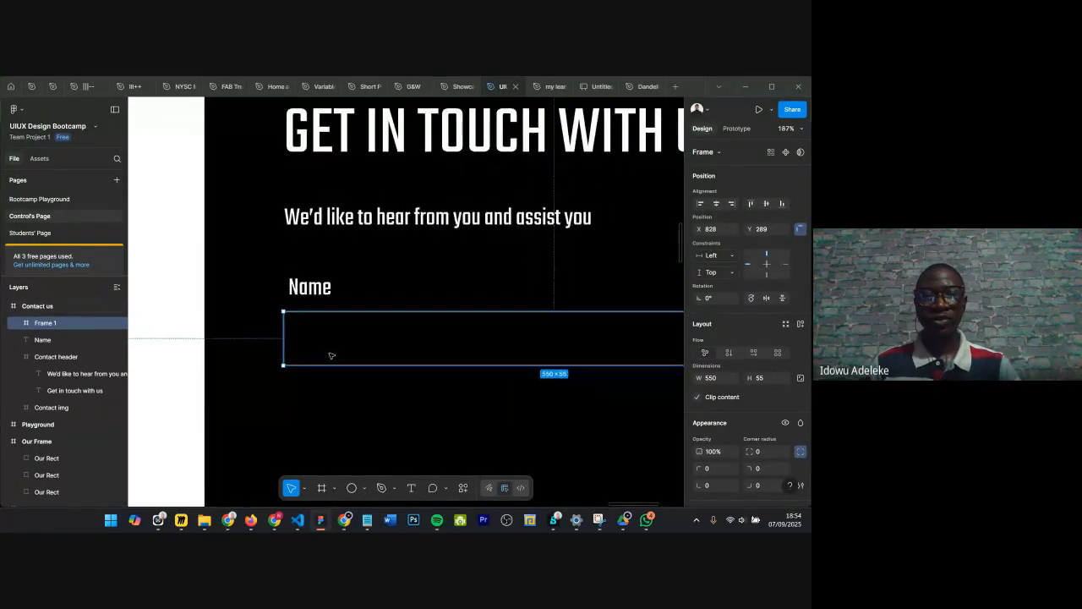
Step: Add a text layer reading Placeholder inside the input frame
left_click(313, 401)
key("t")
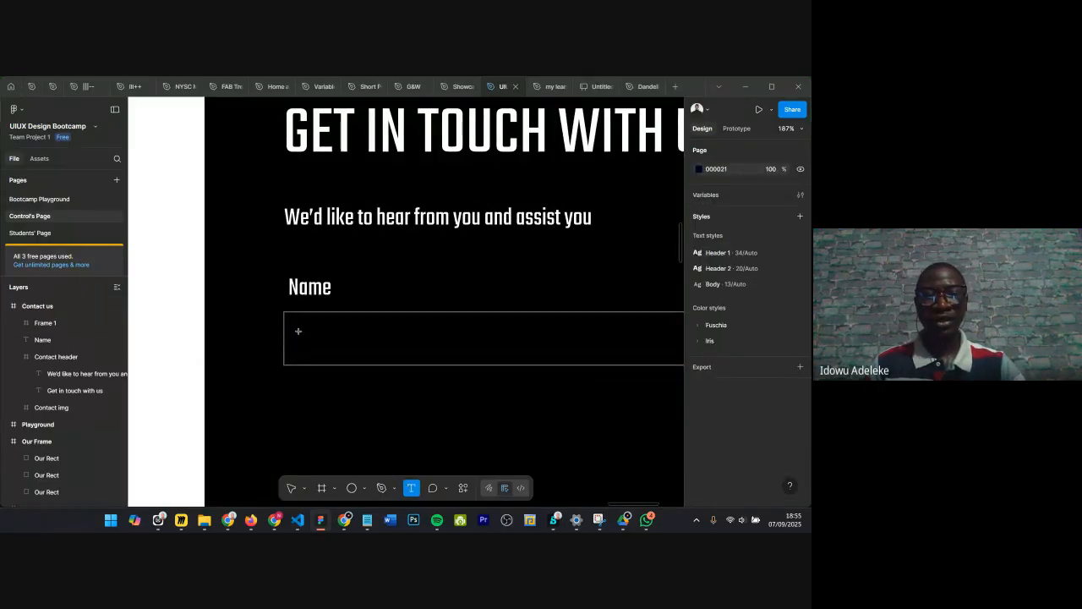
left_click(298, 331)
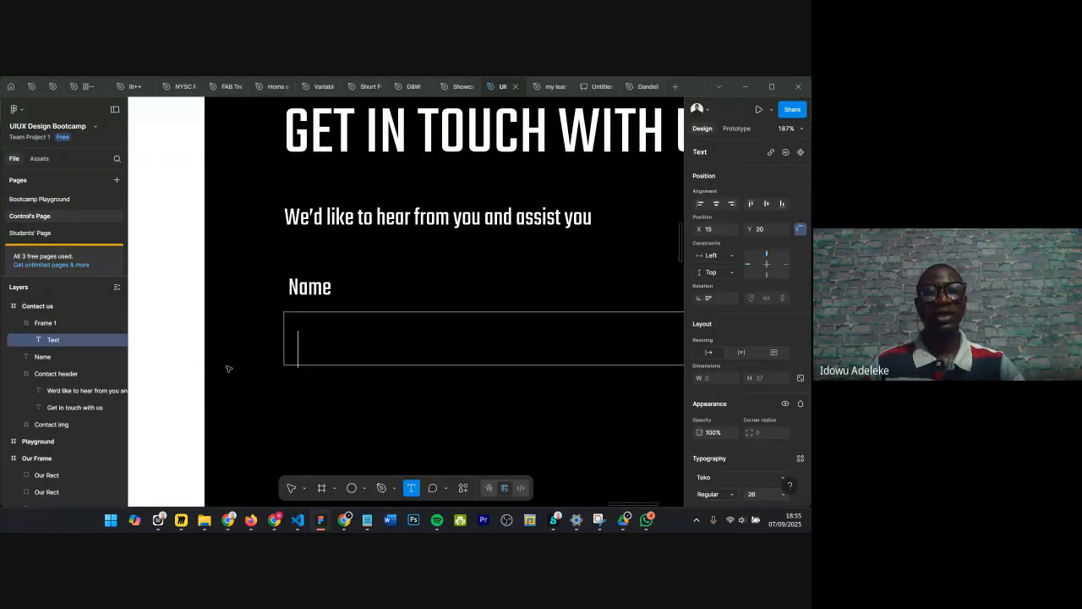
type("Placeholder")
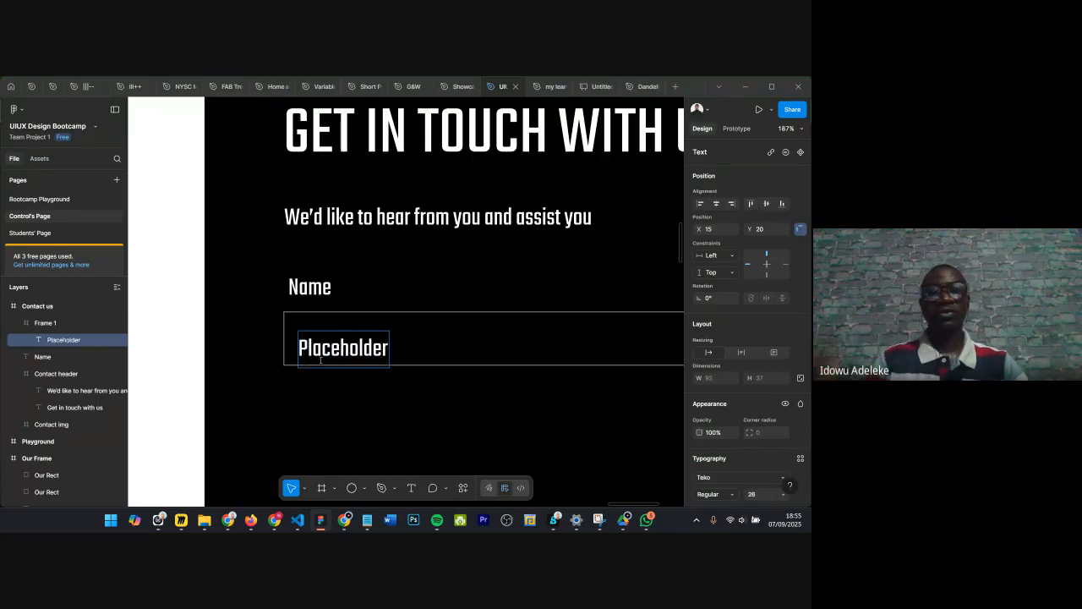
Step: Position the Placeholder text at X 12, Y 9 inside the input frame
key("Escape")
left_click_drag(318, 346, 316, 336)
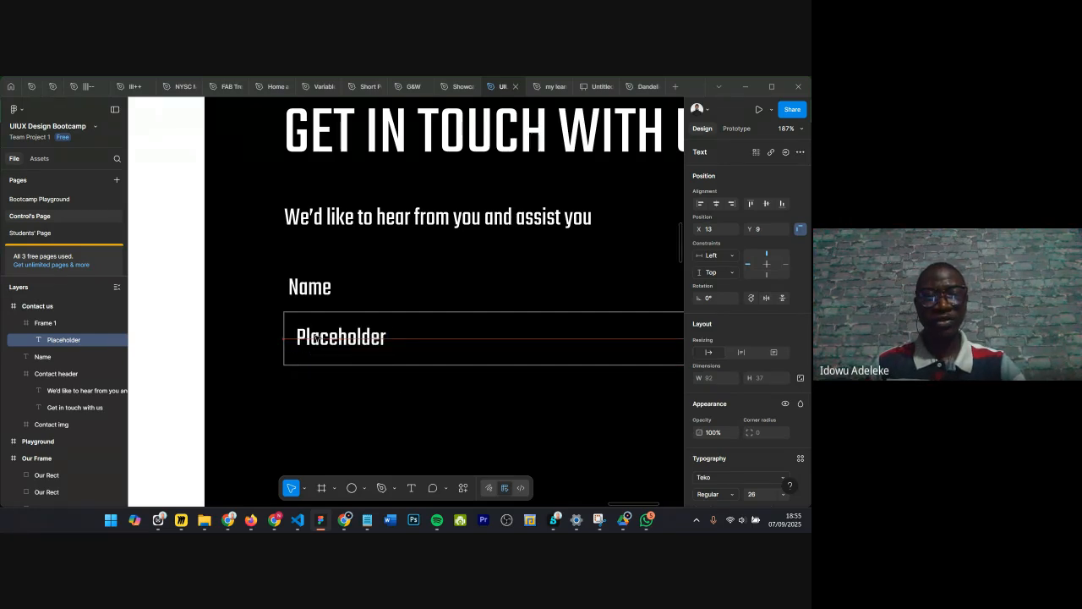
scroll(301, 322, "up", 2)
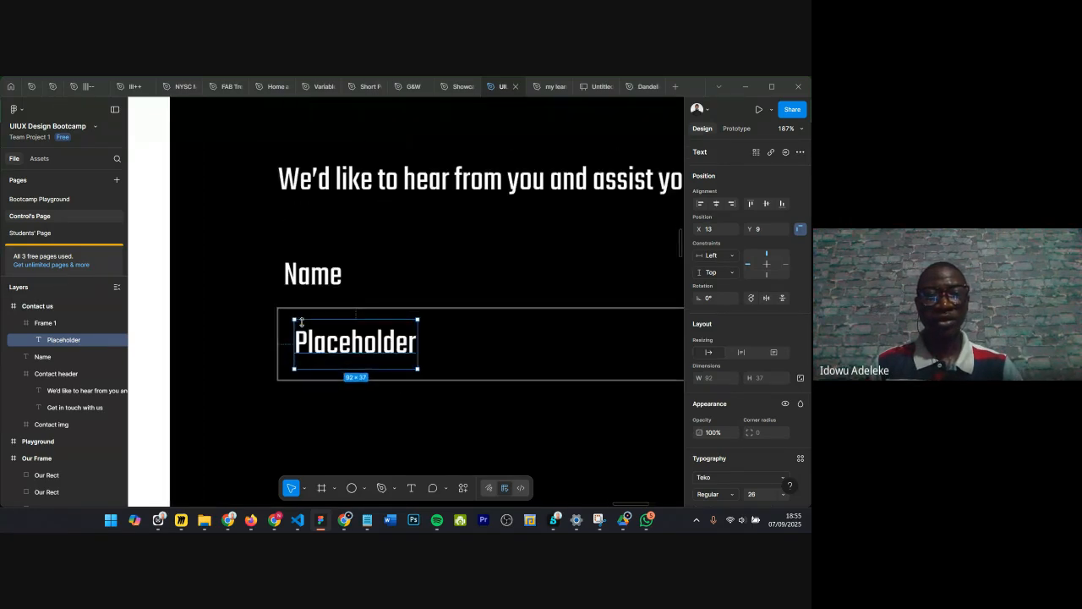
scroll(301, 321, "up", 3)
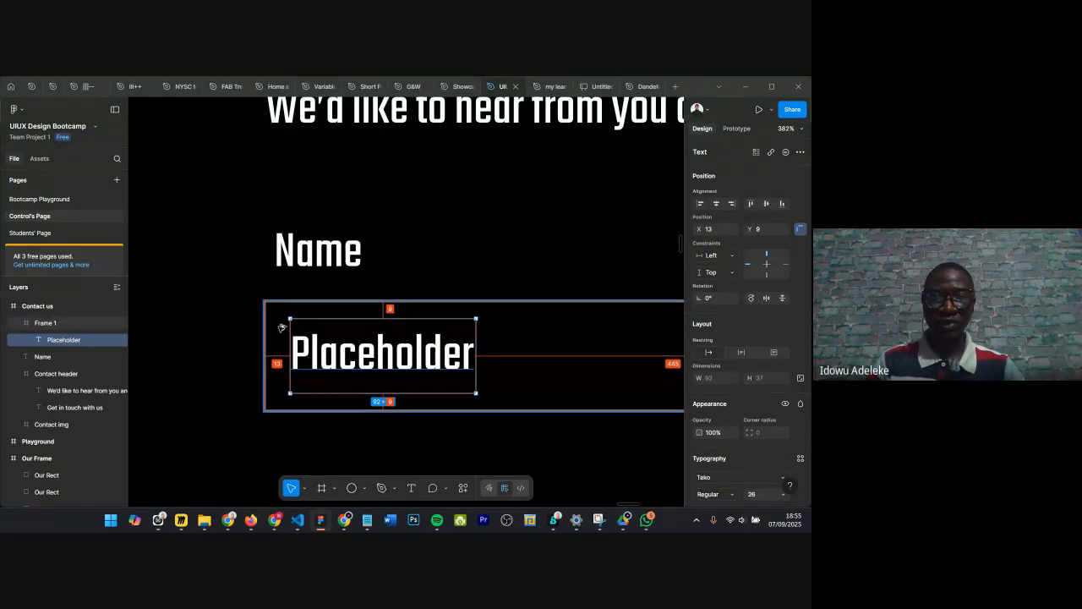
key("Left")
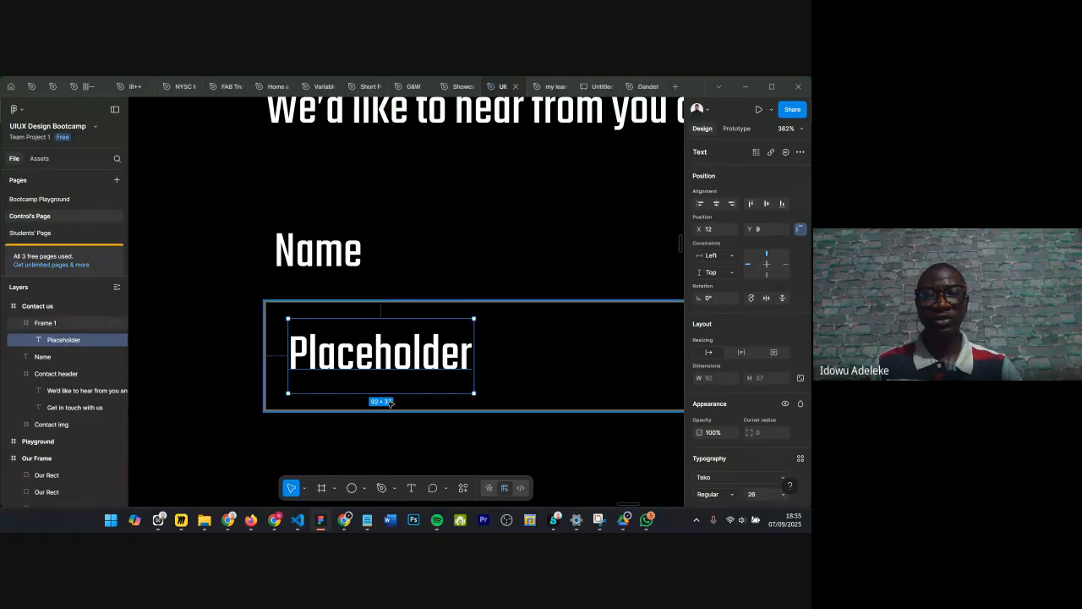
Step: Copy the frame's stroke colour and apply 737373 as the Placeholder text's fill colour
scroll(391, 402, "down", 5, "ctrl")
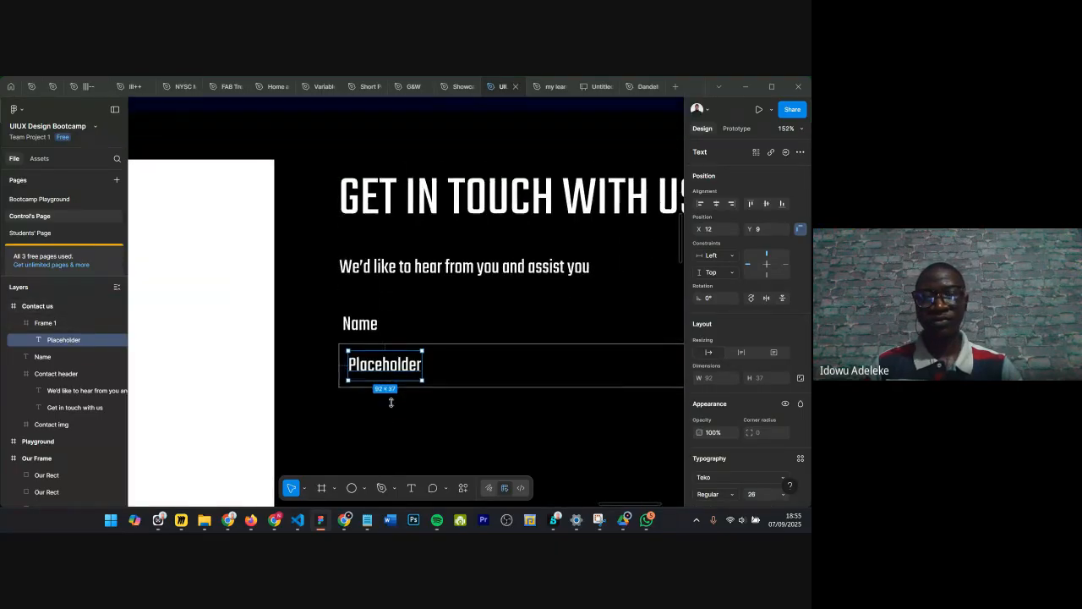
scroll(391, 403, "down", 1)
scroll(410, 347, "up", 1, "ctrl")
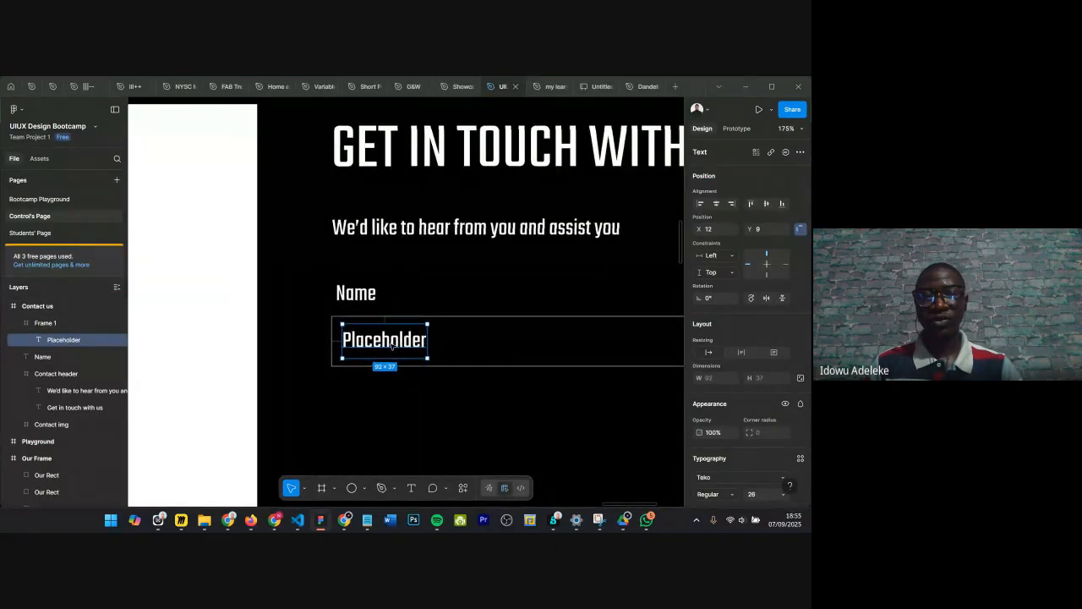
key("Escape")
left_click(433, 317)
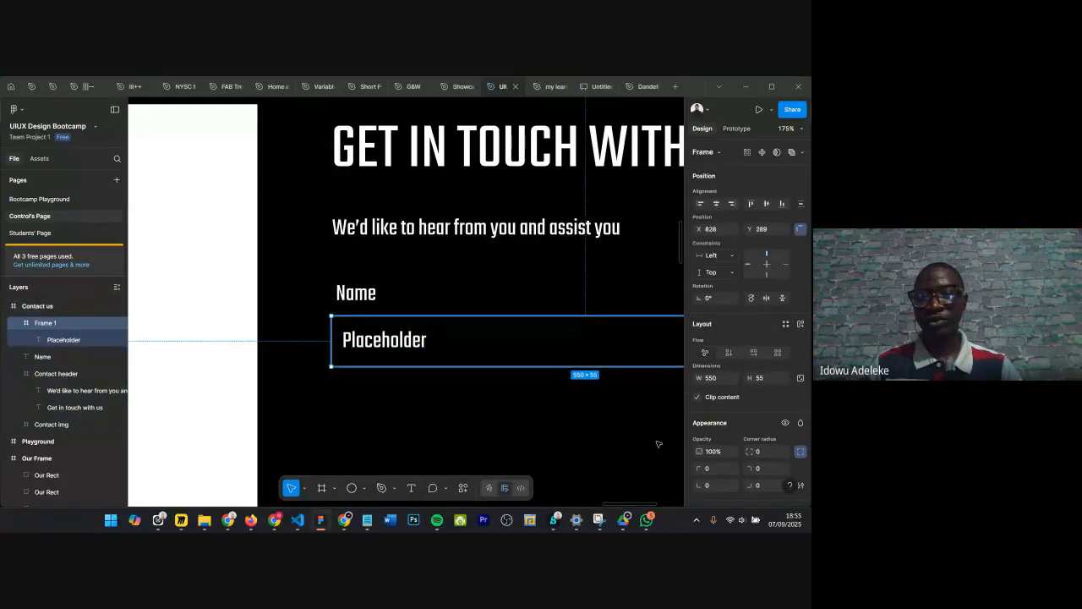
scroll(720, 358, "down", 4)
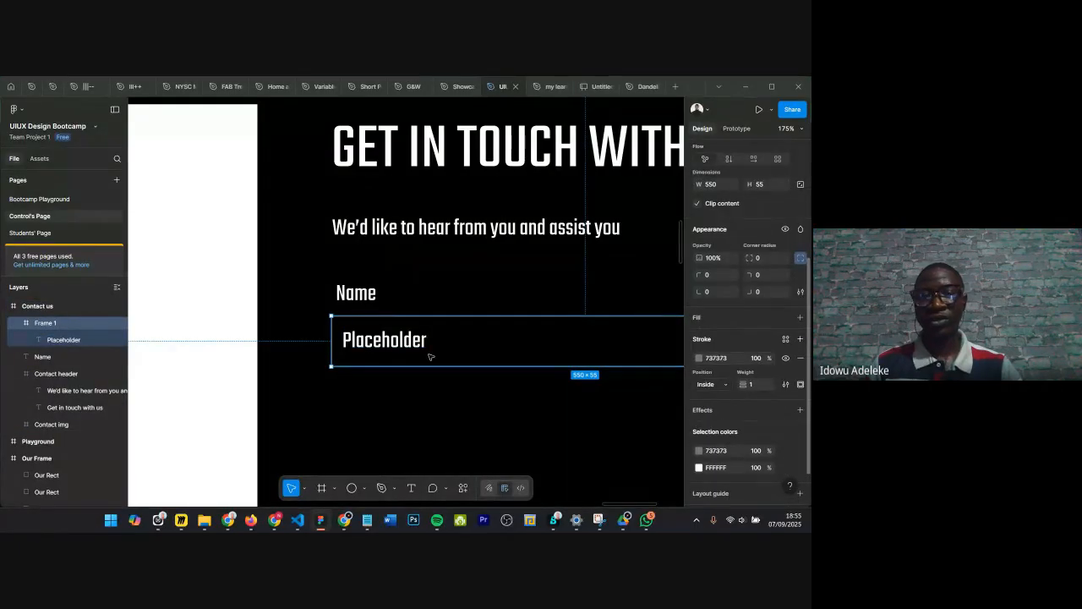
left_click(715, 359)
key("ctrl+c")
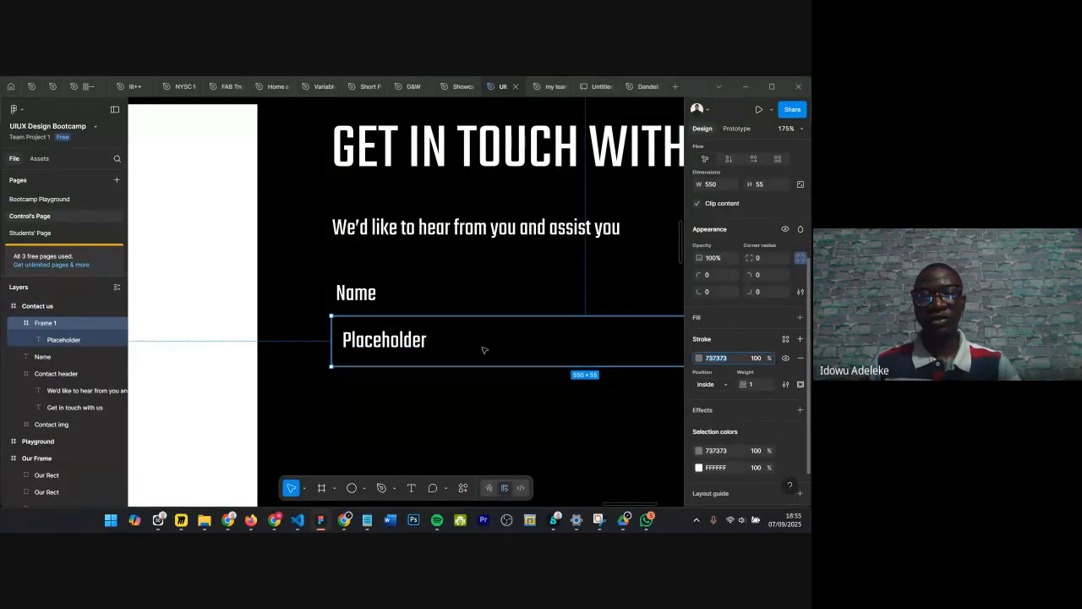
left_click(63, 340)
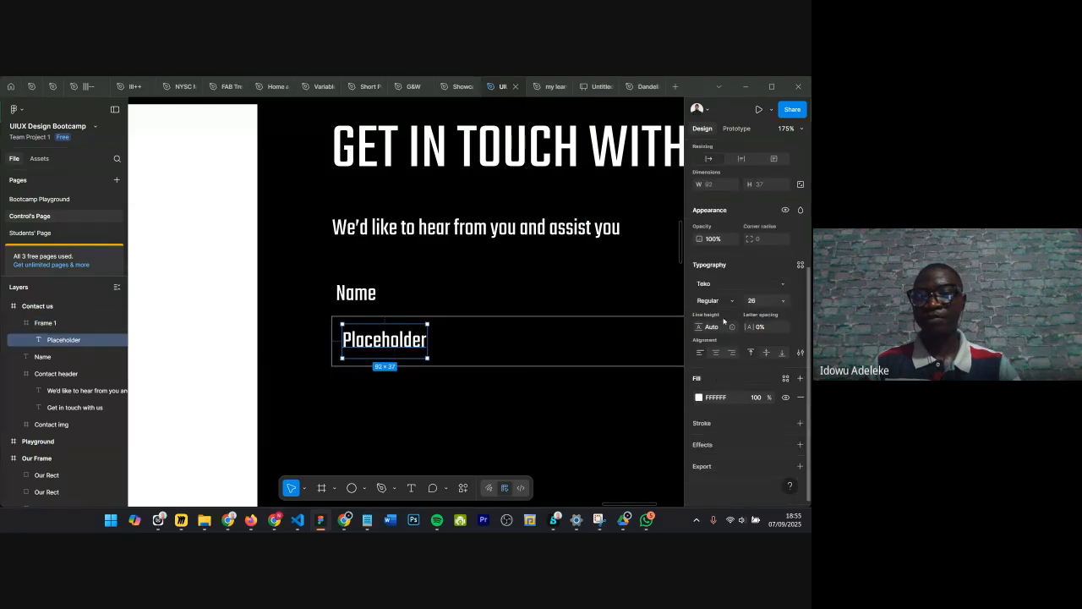
left_click(717, 398)
key("ctrl+v")
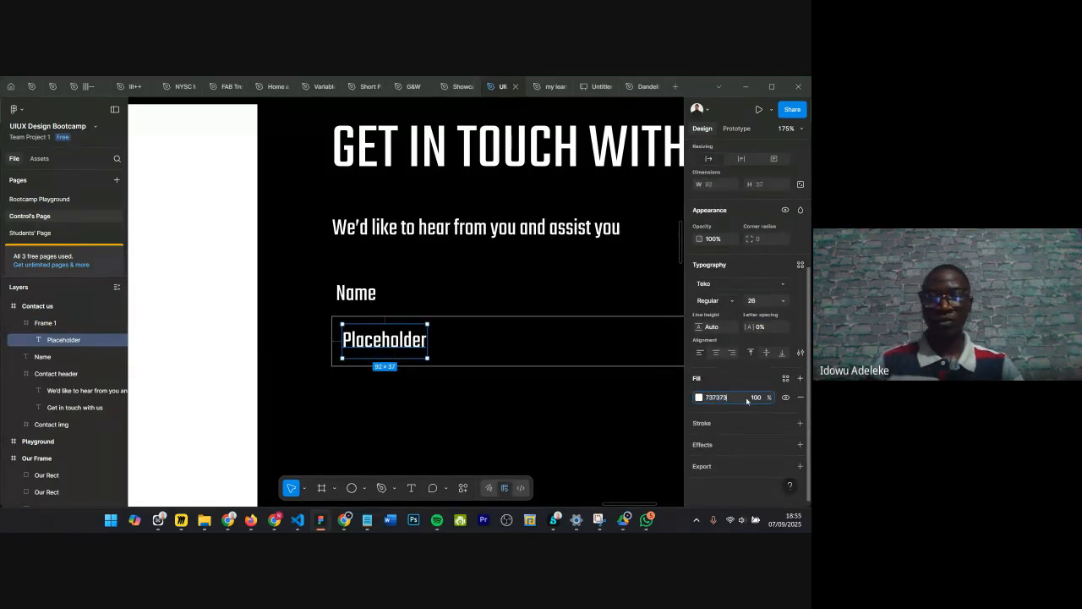
key("Return")
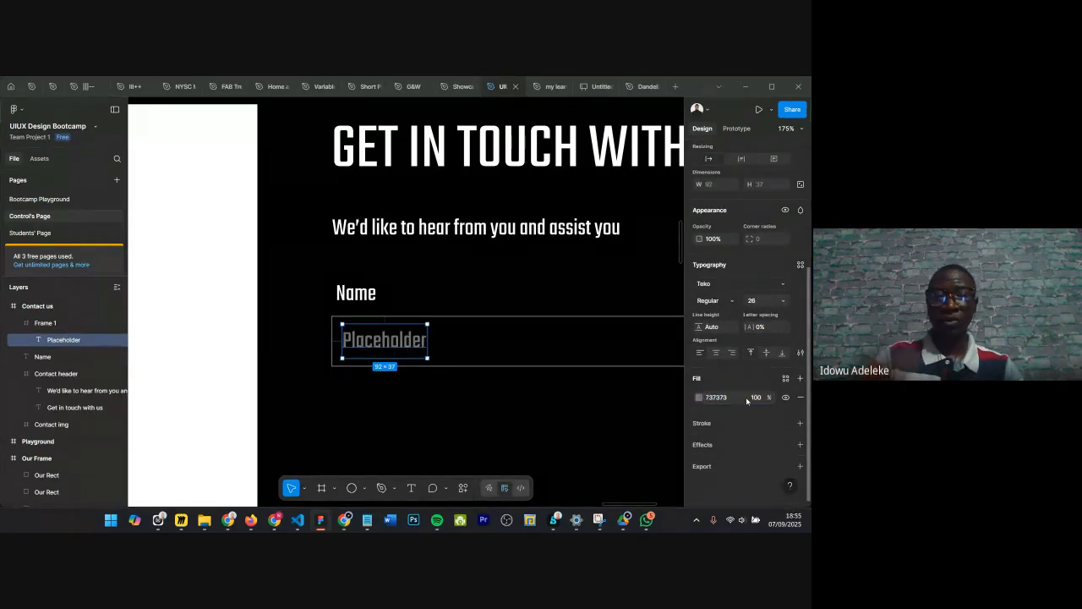
Step: Rename the input frame as Input box
left_click(442, 390)
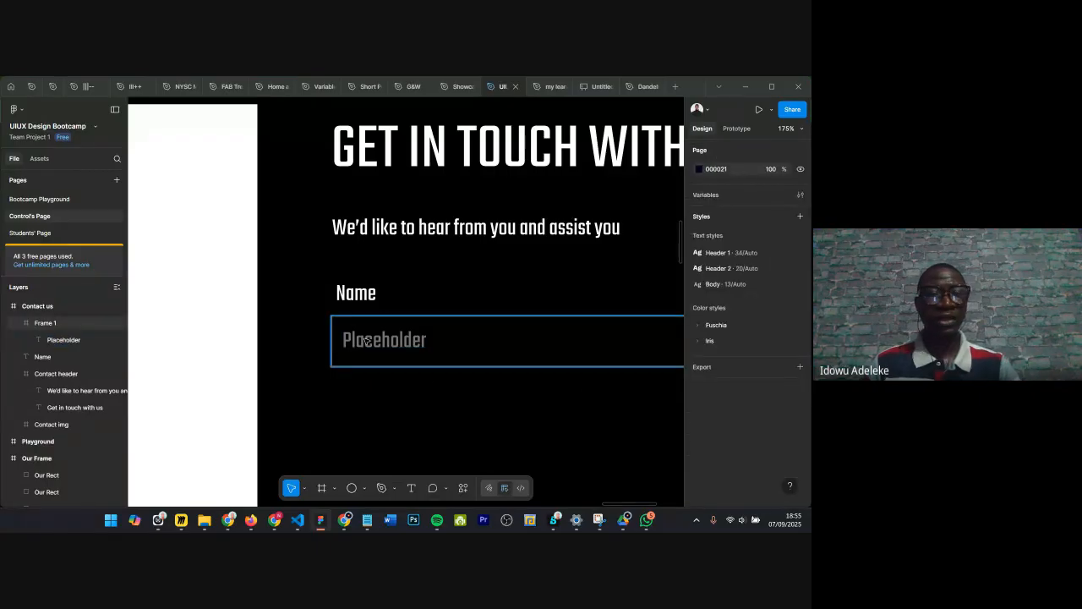
left_click(366, 339)
double_click(44, 328)
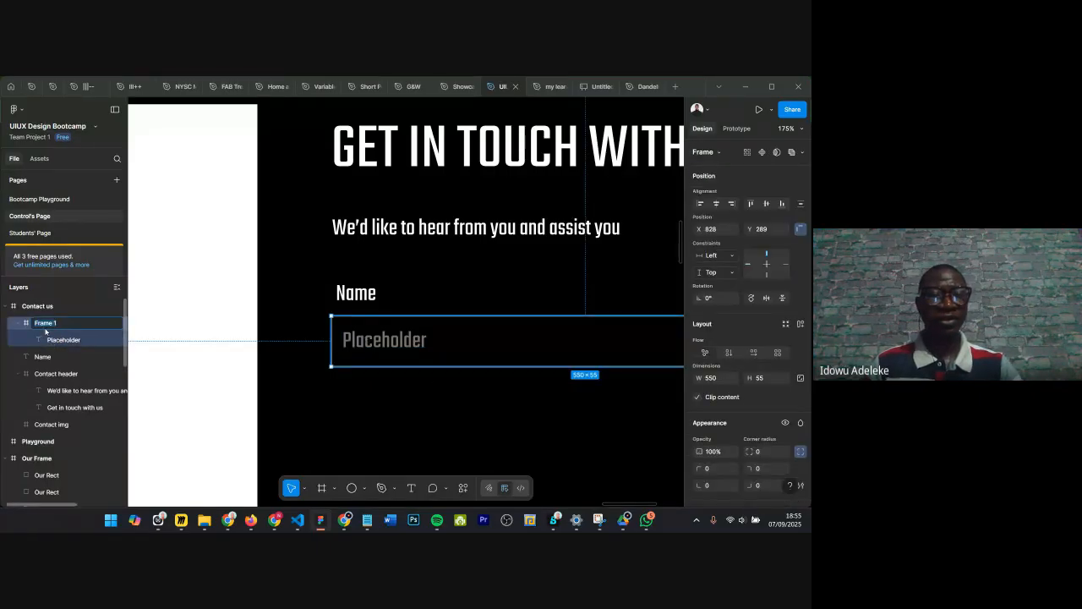
type("Input box")
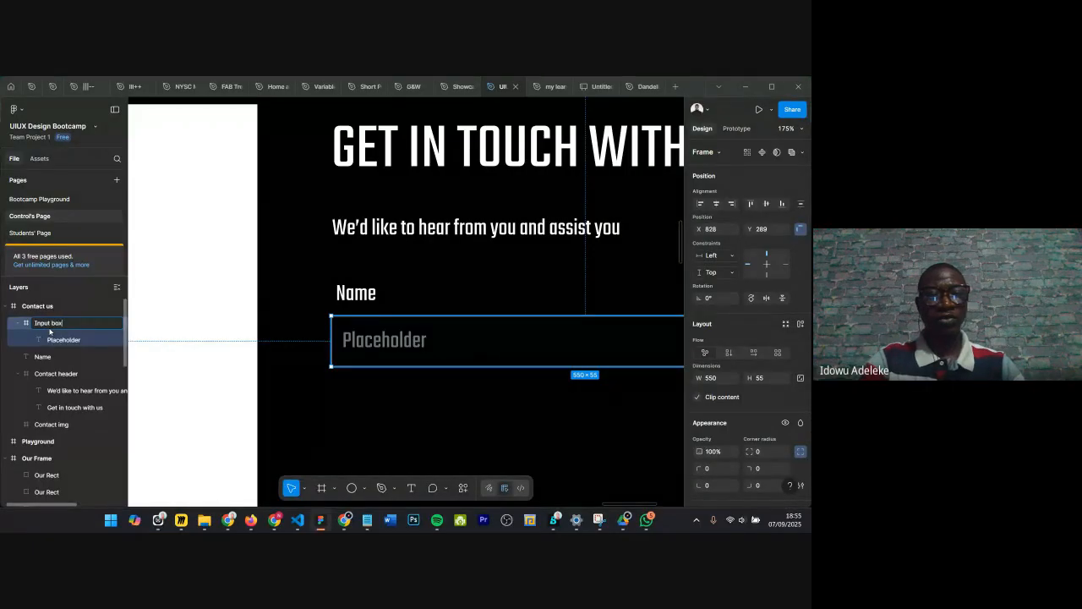
key("Return")
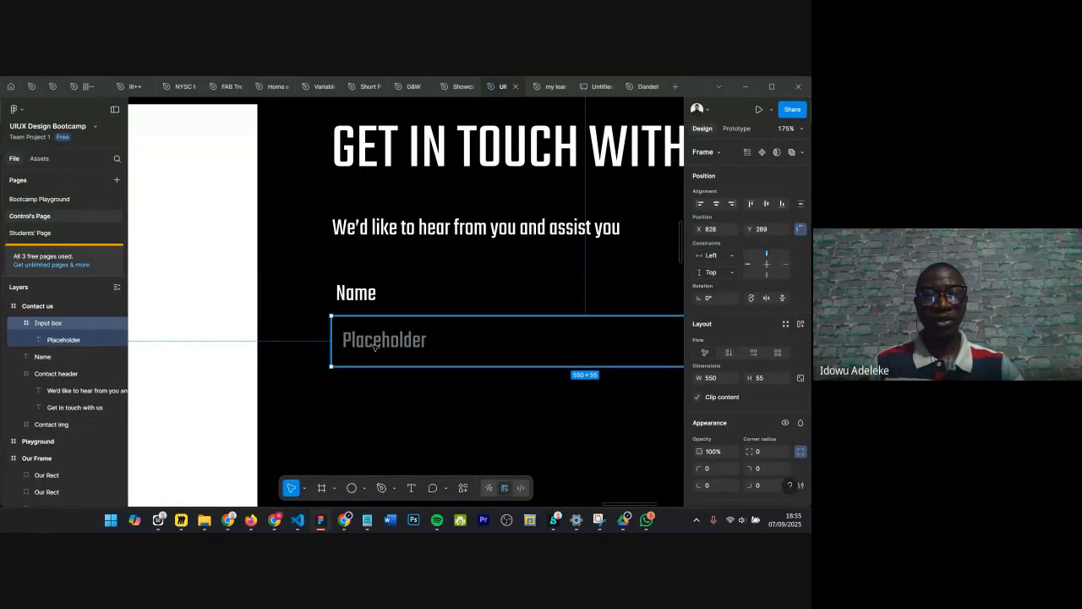
Step: Left-align the Name label with the input box and set the spacing between them to 16
left_click(363, 294, "shift")
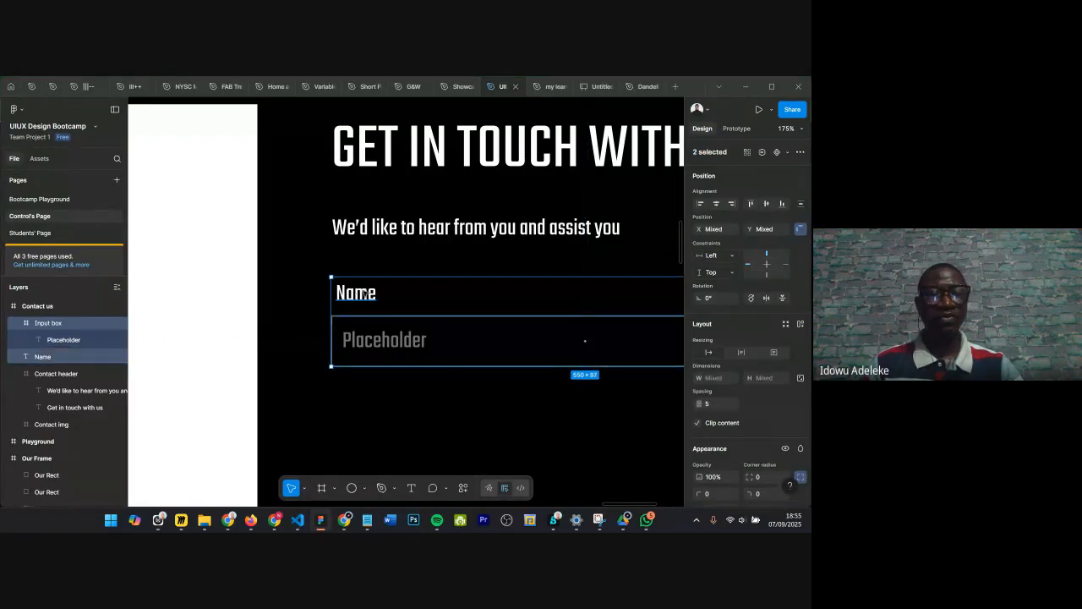
left_click(698, 205)
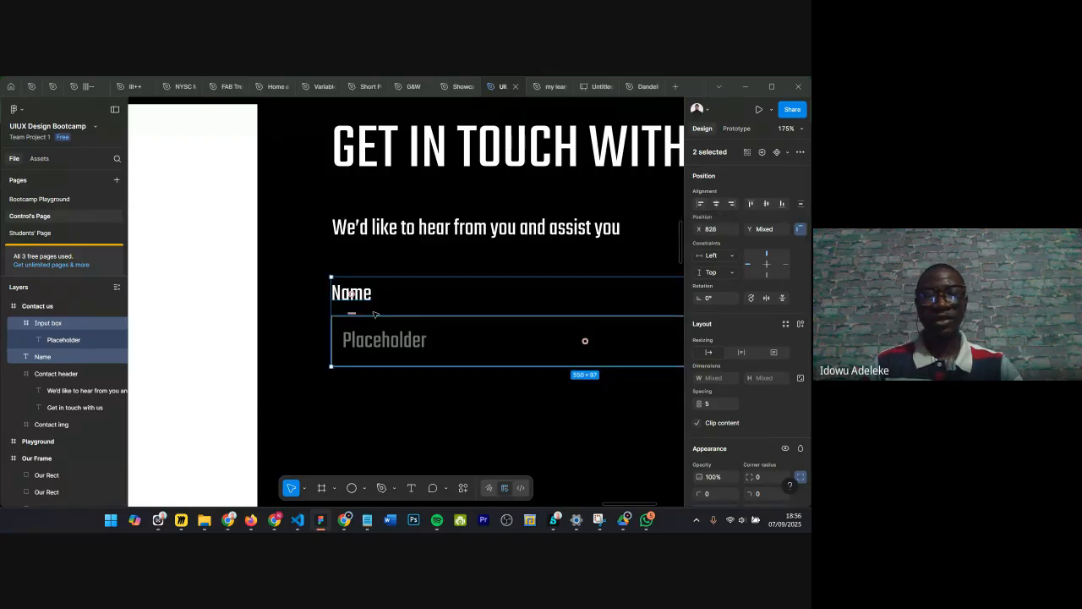
scroll(701, 407, "down", 2)
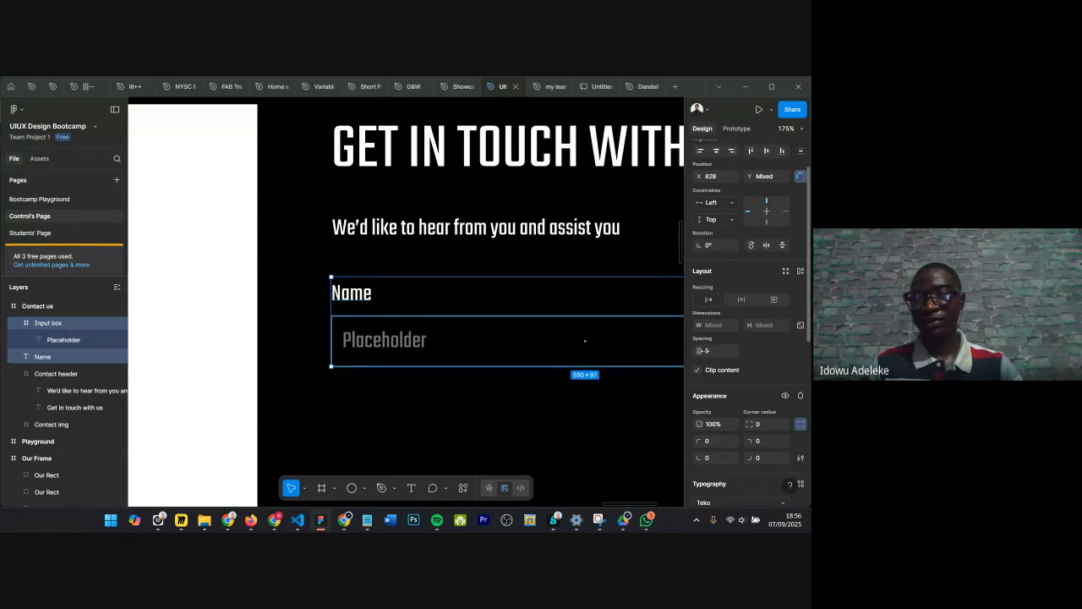
left_click(713, 351)
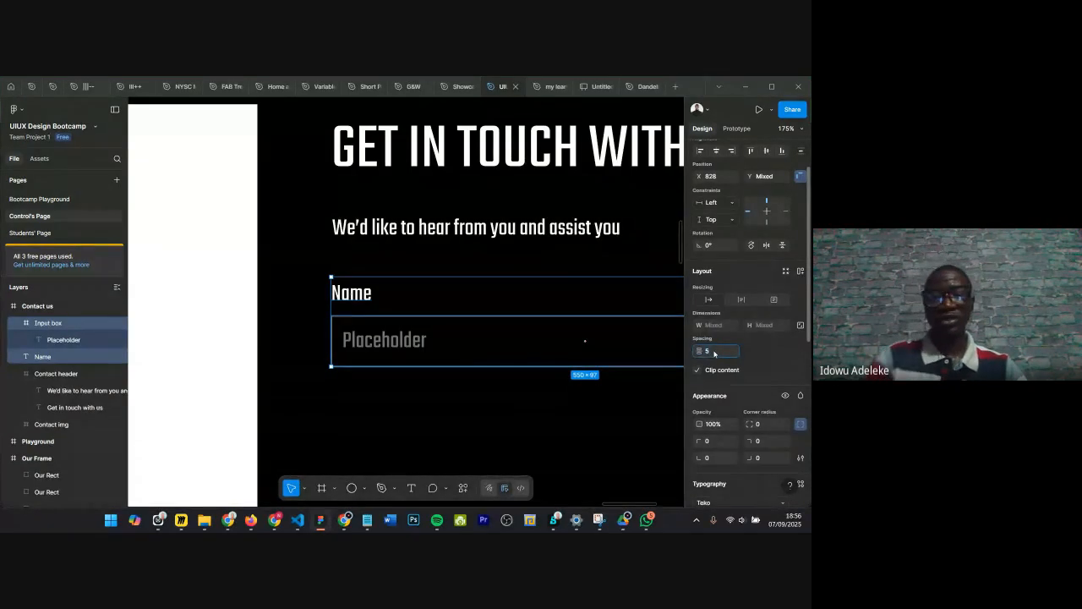
type("16")
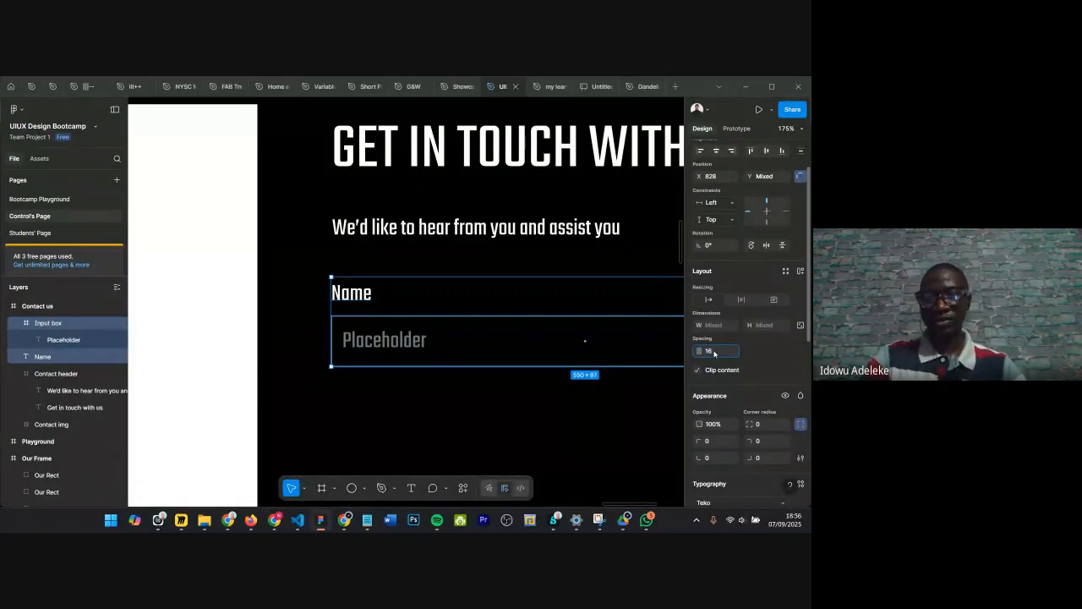
key("Return")
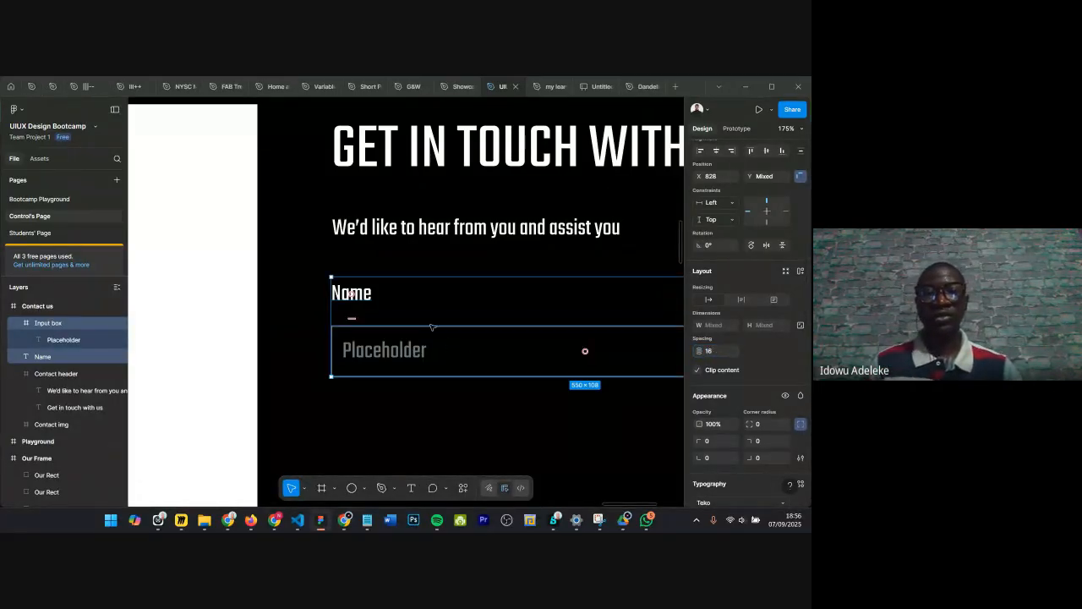
Step: Wrap the Name label and input box together in a new frame
scroll(432, 327, "down", 2)
scroll(432, 327, "down", 2)
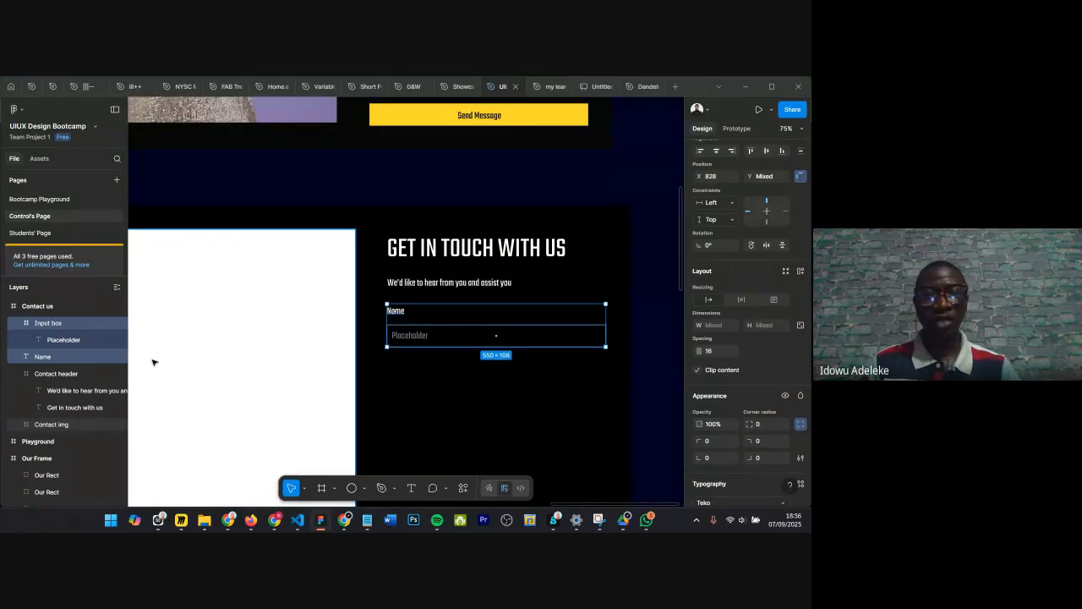
scroll(523, 295, "up", 5)
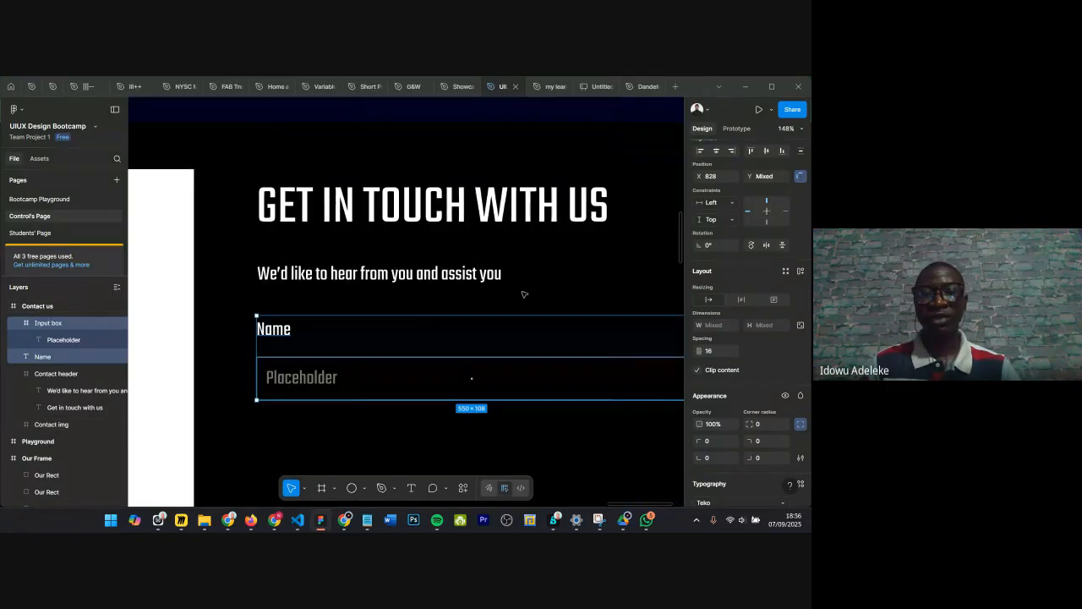
scroll(524, 294, "right", 2)
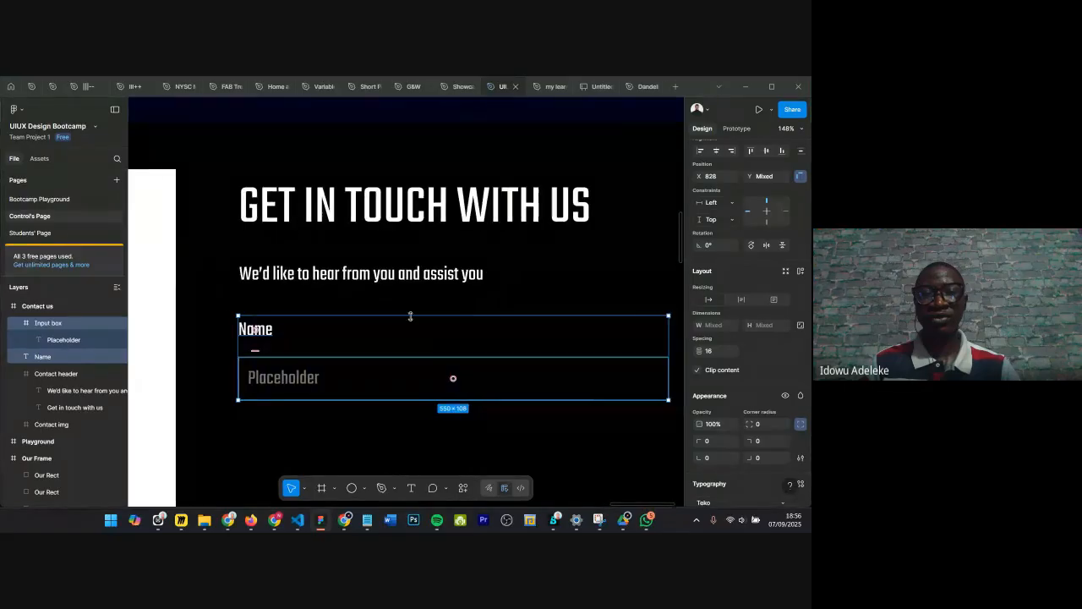
scroll(408, 313, "down", 3)
right_click(411, 323)
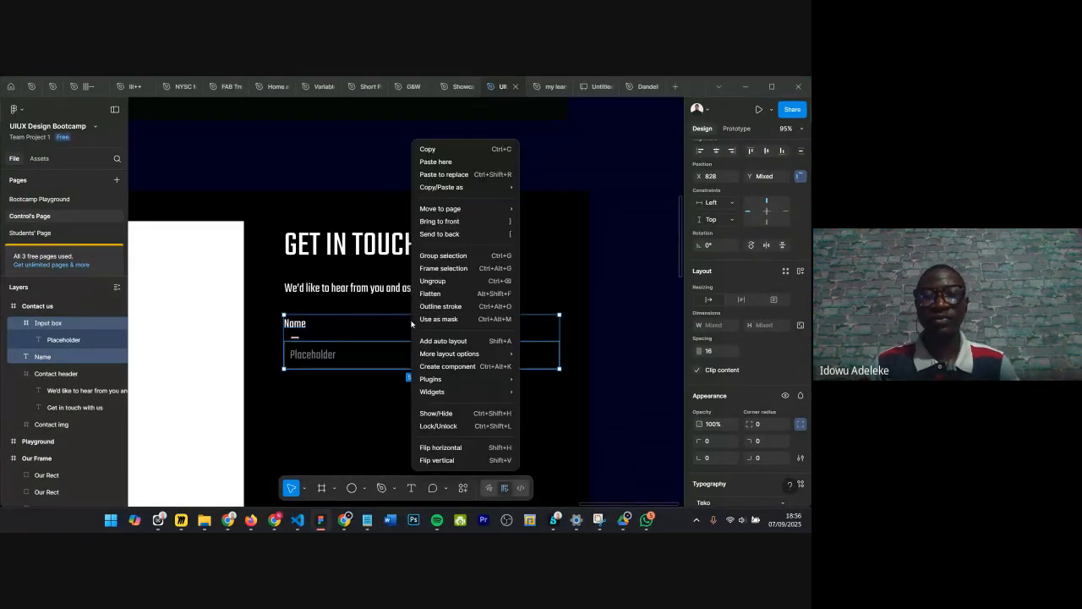
left_click(471, 270)
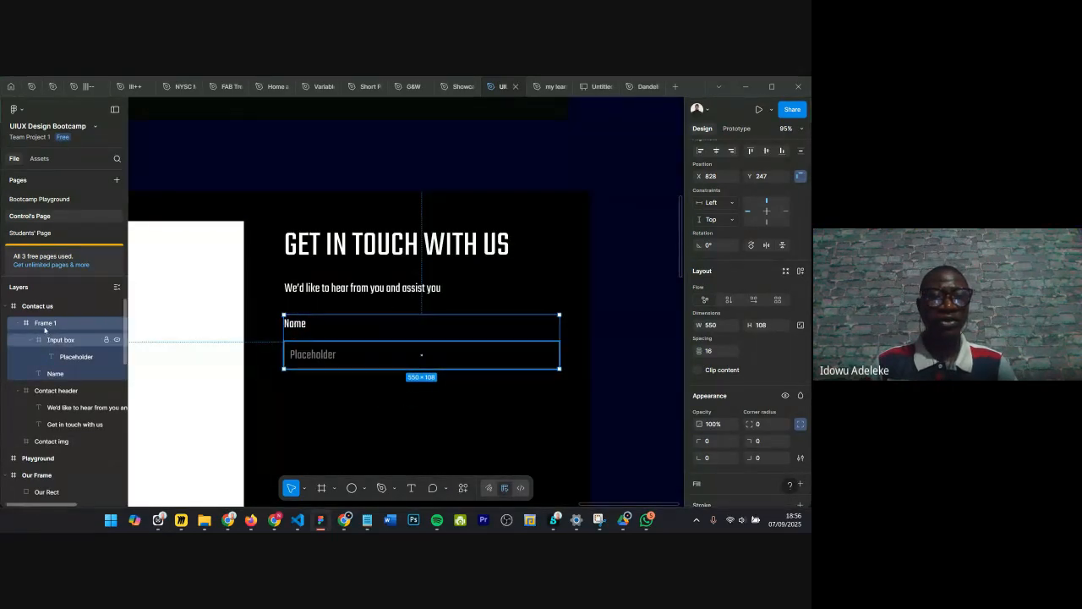
Step: Rename the new wrapper frame as Name
double_click(45, 322)
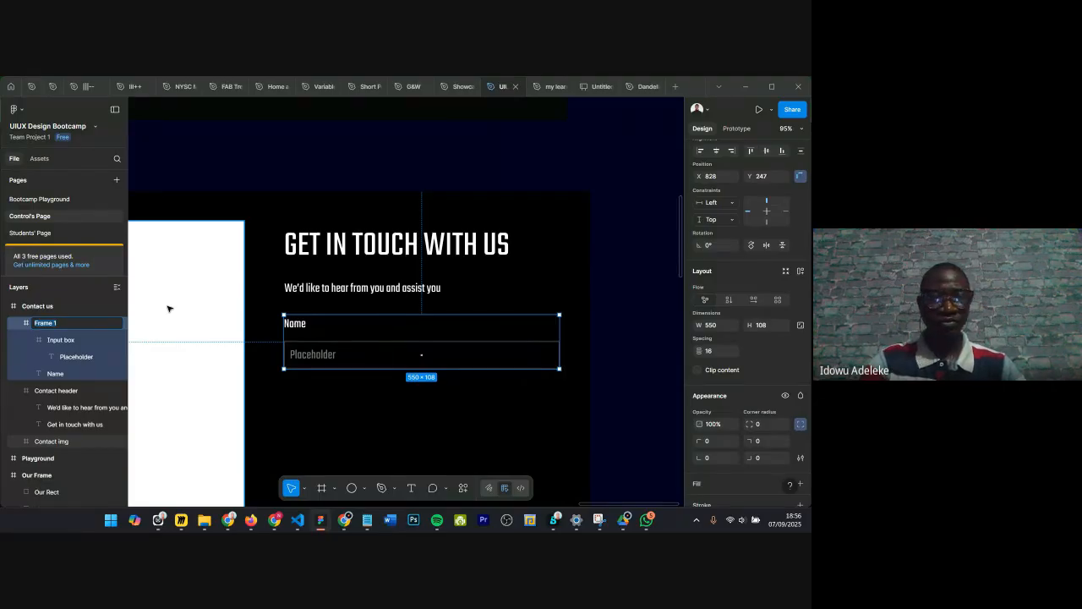
type("Input wrapper")
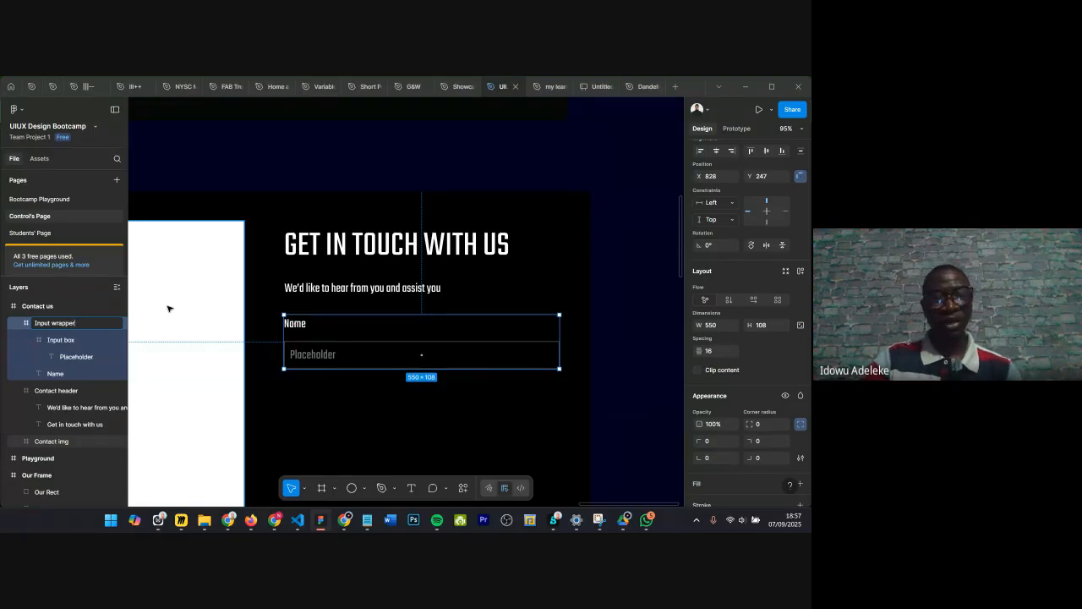
key("ctrl+a")
type("bi")
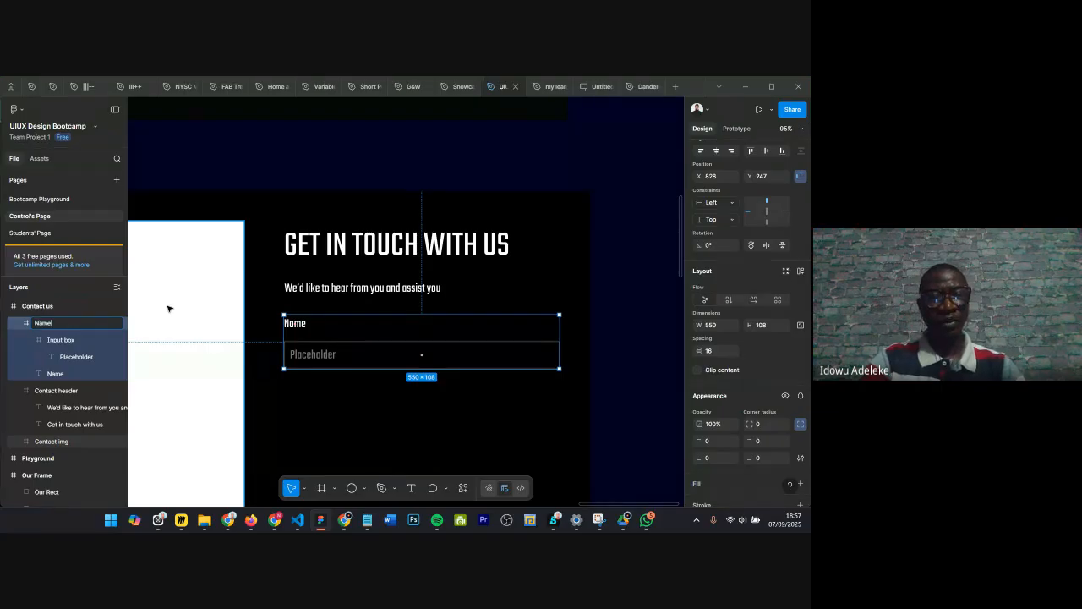
key("Return")
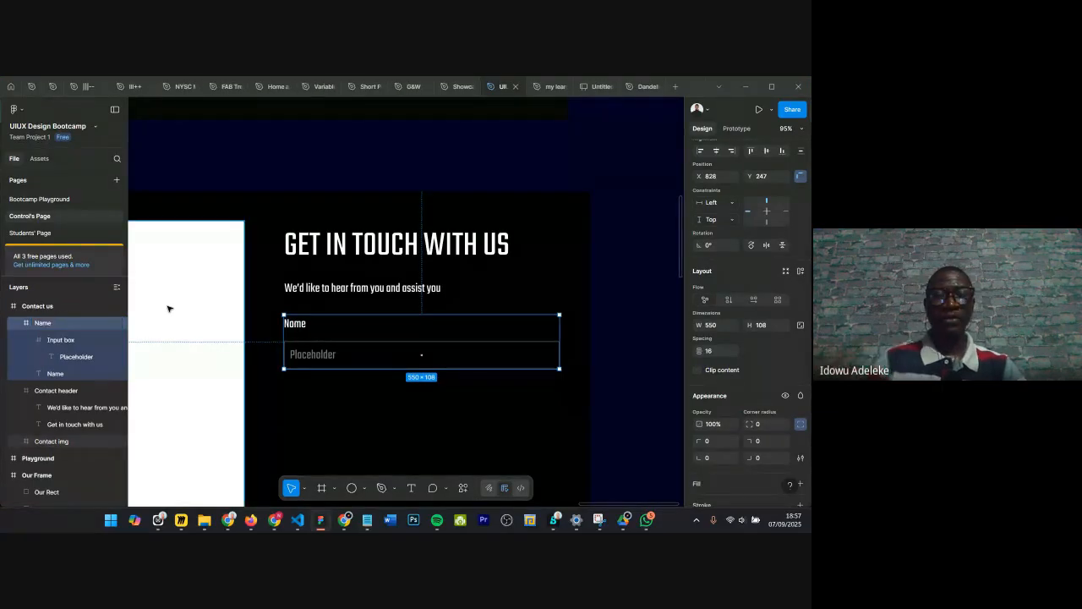
Step: Change the placeholder text inside the input box to Enter your name
scroll(320, 363, "up", 5, "ctrl")
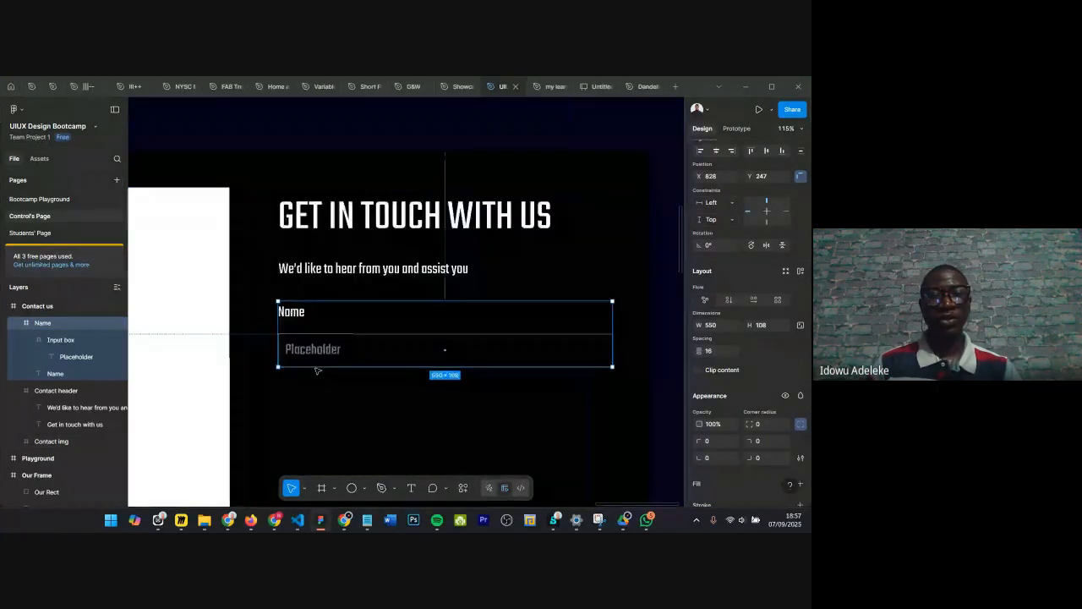
double_click(330, 341)
double_click(330, 341)
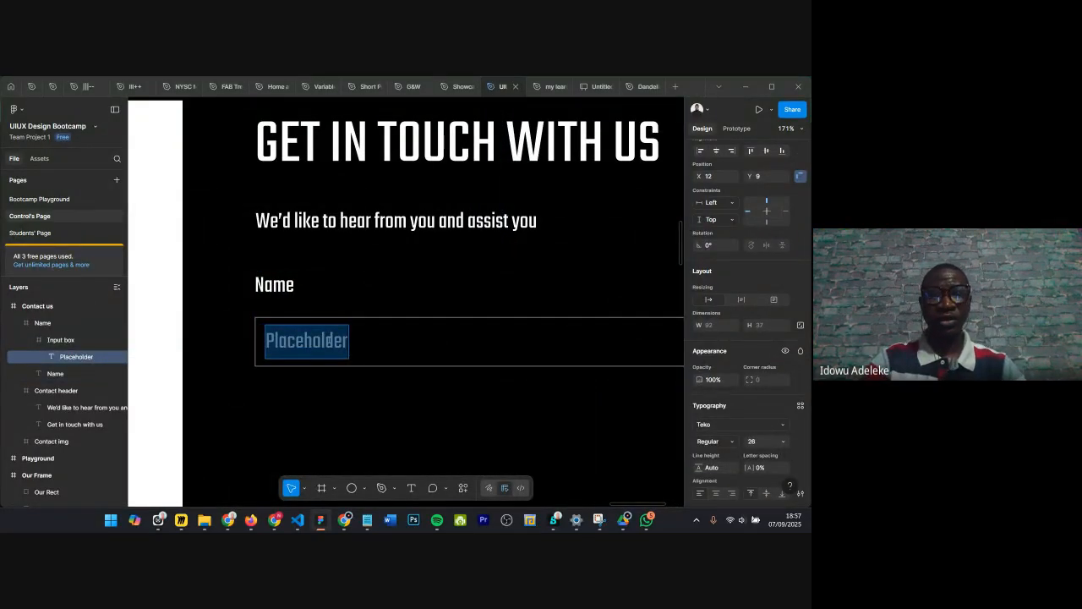
type("Enter your name")
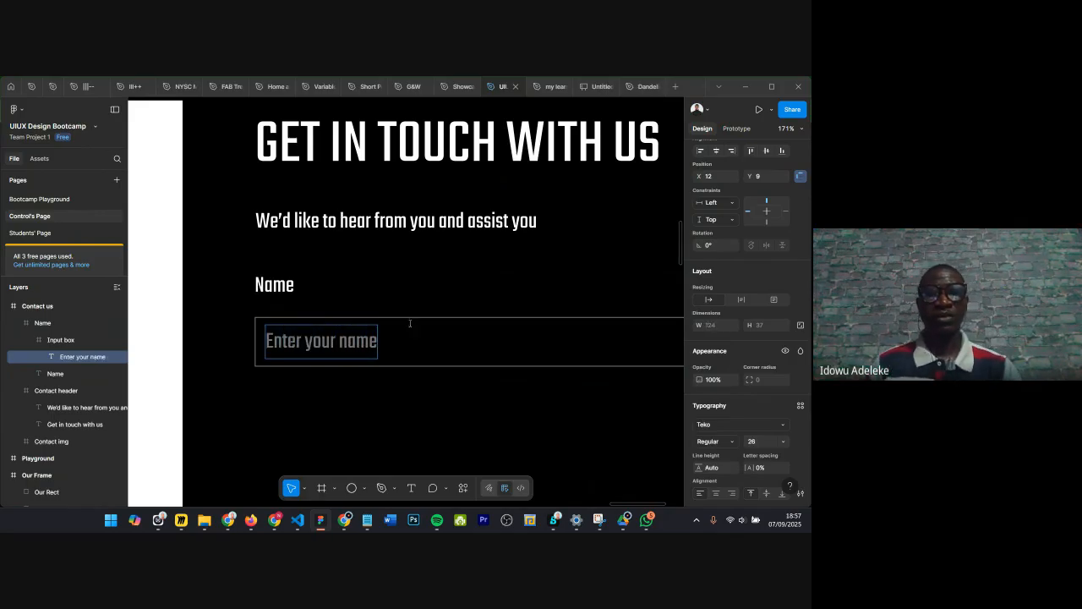
scroll(417, 317, "down", 5)
key("Escape")
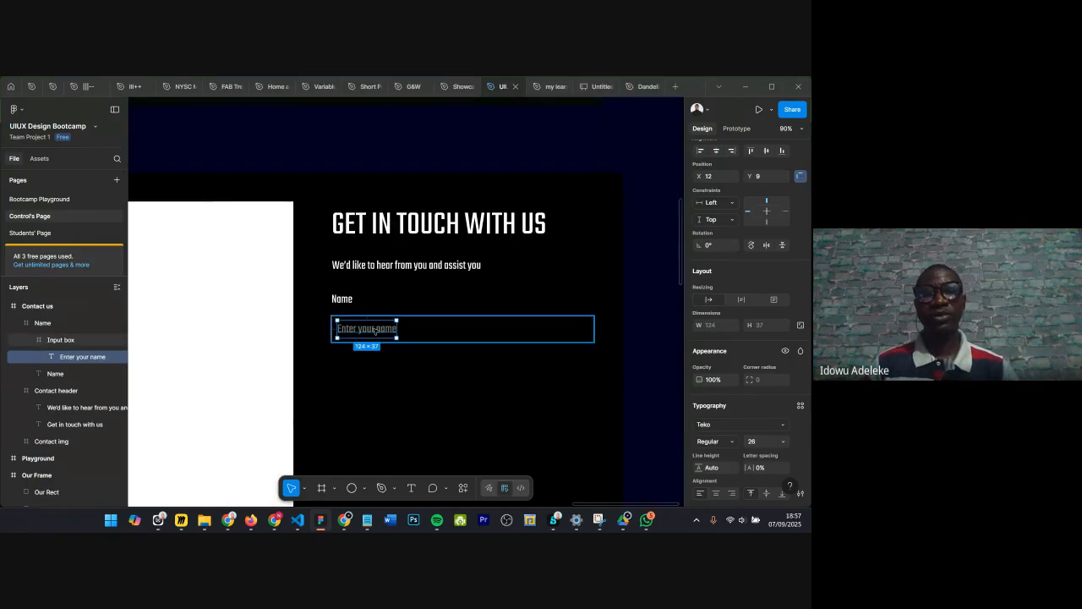
Step: Change the label text above the input box to Fullname
scroll(374, 330, "up", 5)
scroll(376, 306, "down", 5)
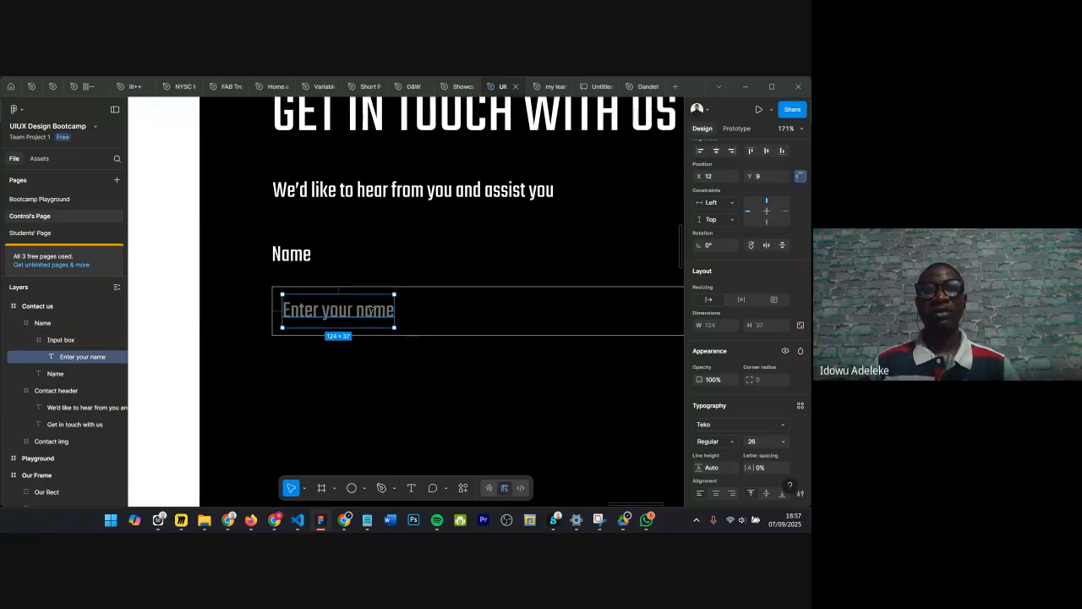
double_click(324, 284)
type("Ful")
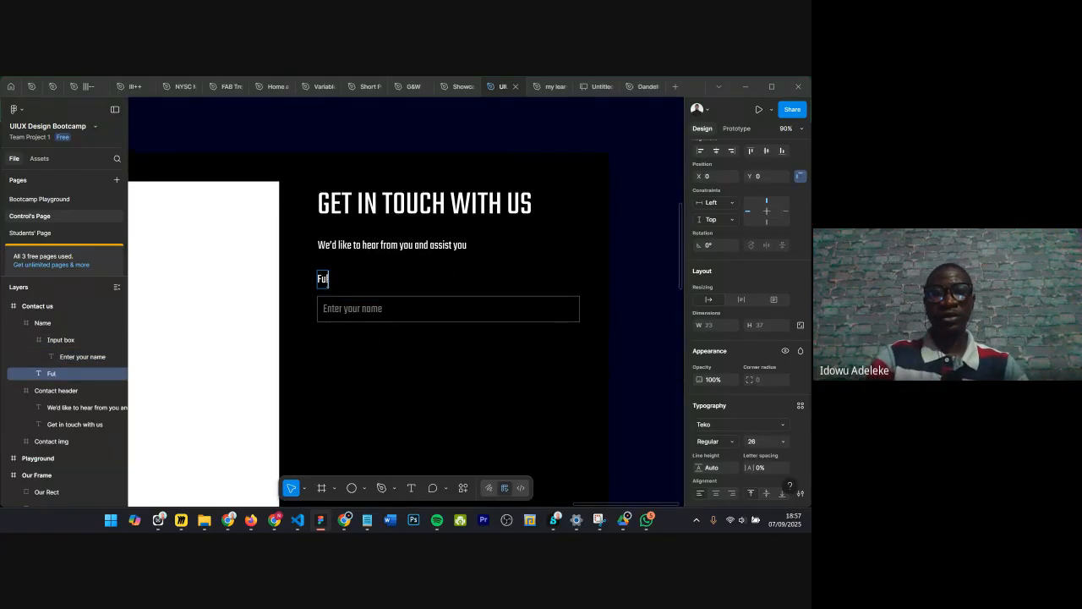
type("lname")
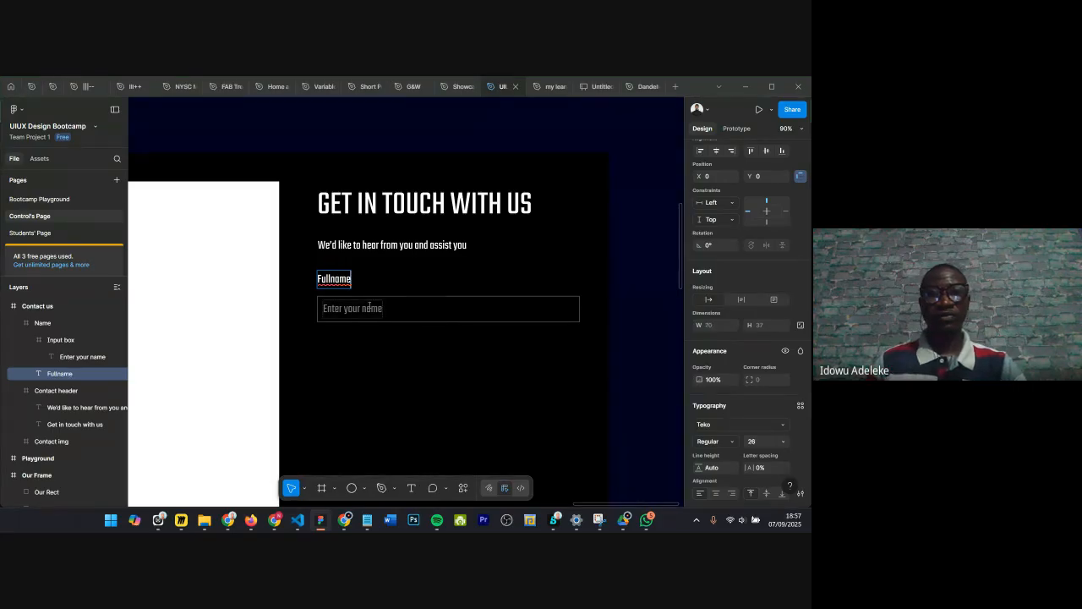
Step: Edit the placeholder text to read Enter your Fullname
double_click(370, 308)
type("Ful")
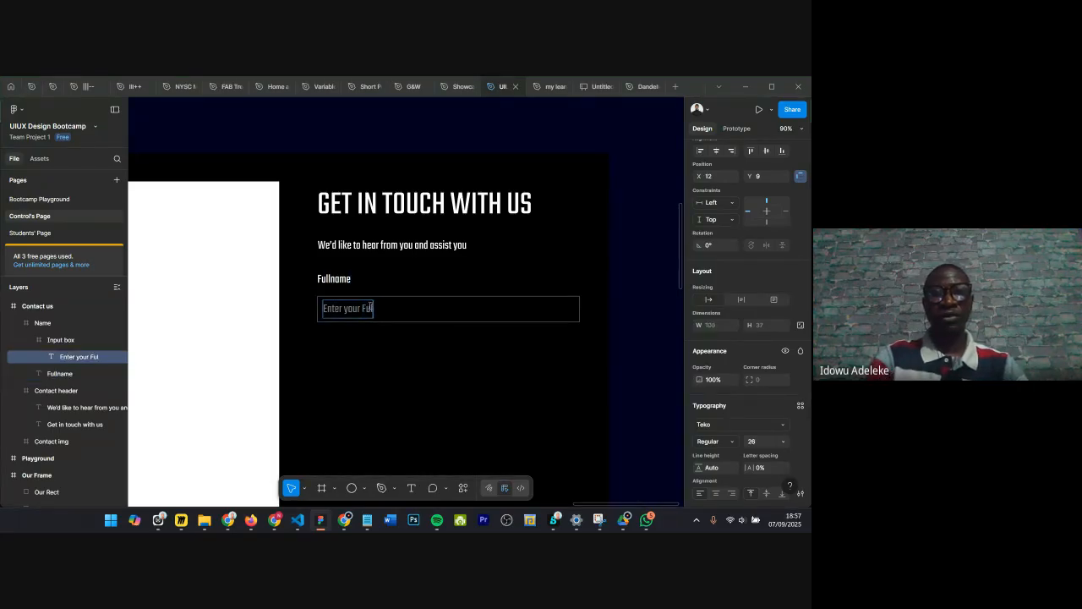
type("lname")
key("Escape")
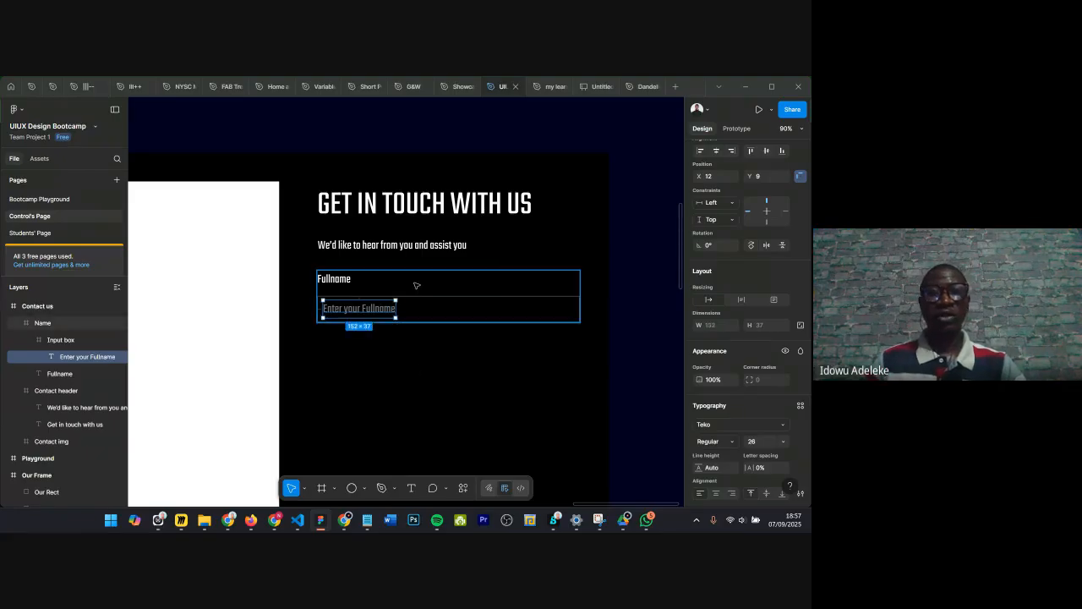
Step: Duplicate the Name field frame and place the copy below the original
left_click(415, 286)
scroll(415, 286, "down", 5)
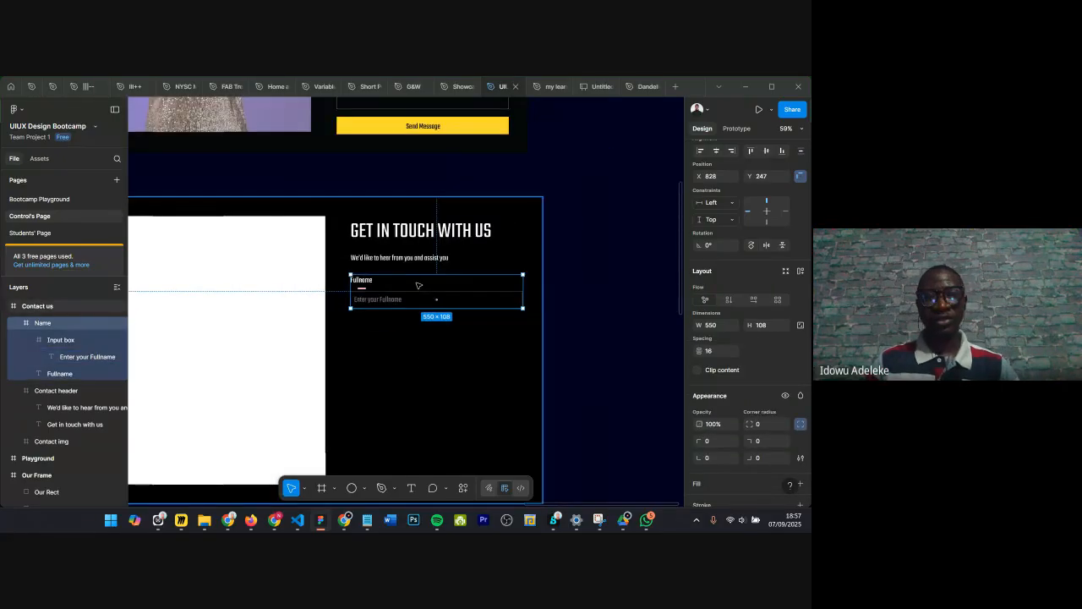
left_click_drag(418, 307, 416, 320, "alt")
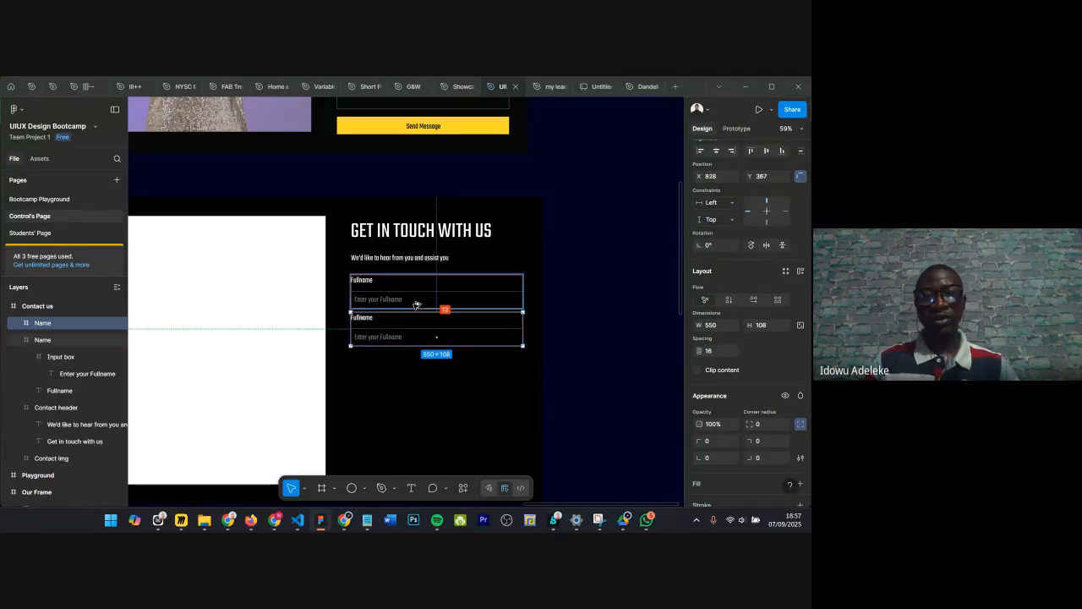
key("Down")
key("Down")
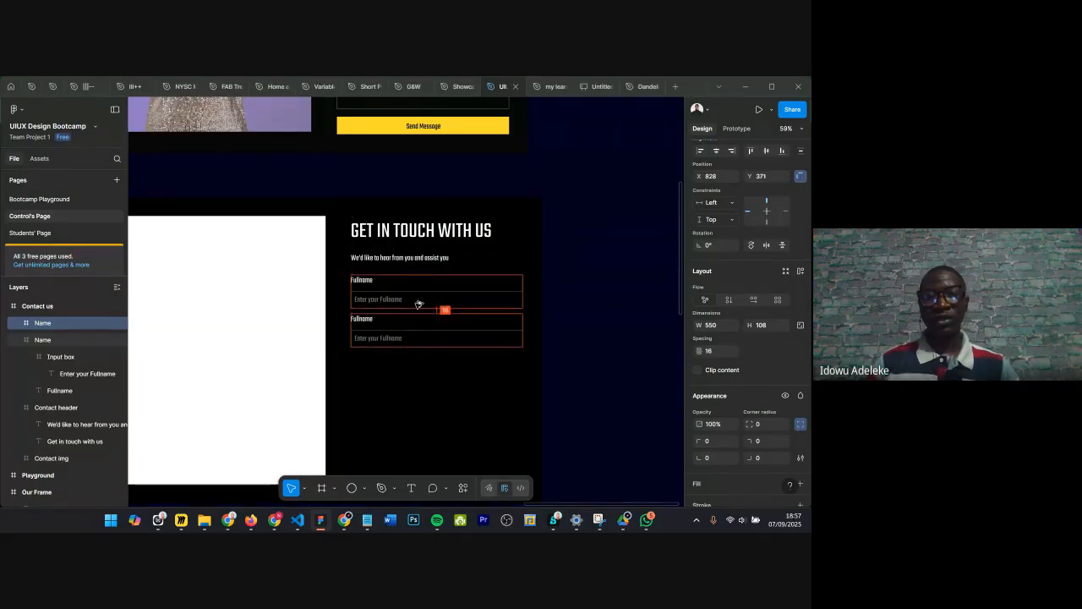
left_click_drag(414, 313, 407, 337)
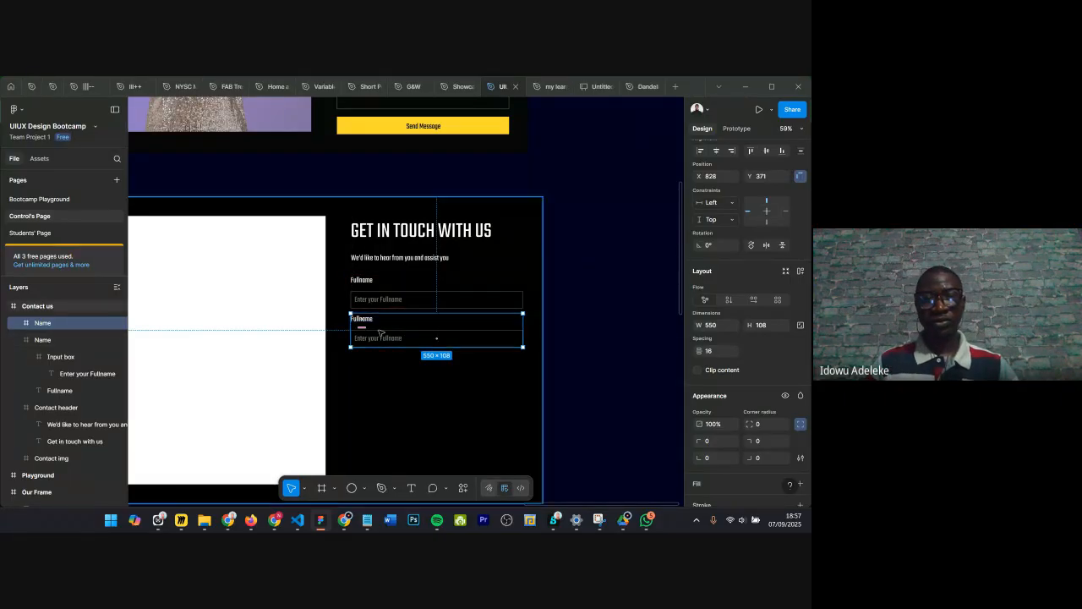
Step: Change the copied field's label text to Email
scroll(404, 326, "up", 5)
double_click(345, 297)
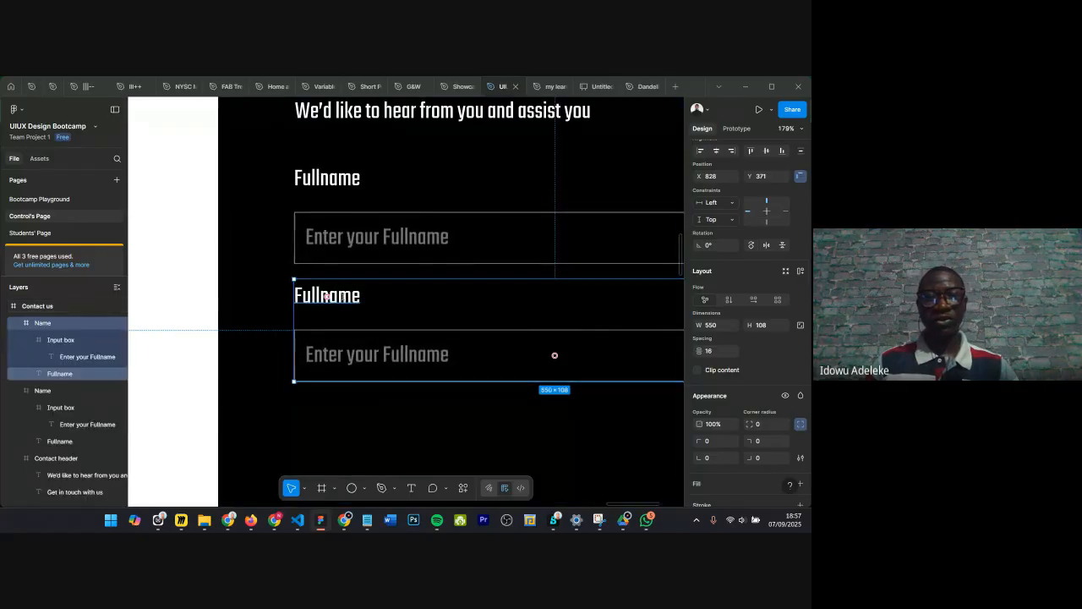
double_click(345, 298)
scroll(389, 299, "down", 5)
scroll(392, 298, "up", 5)
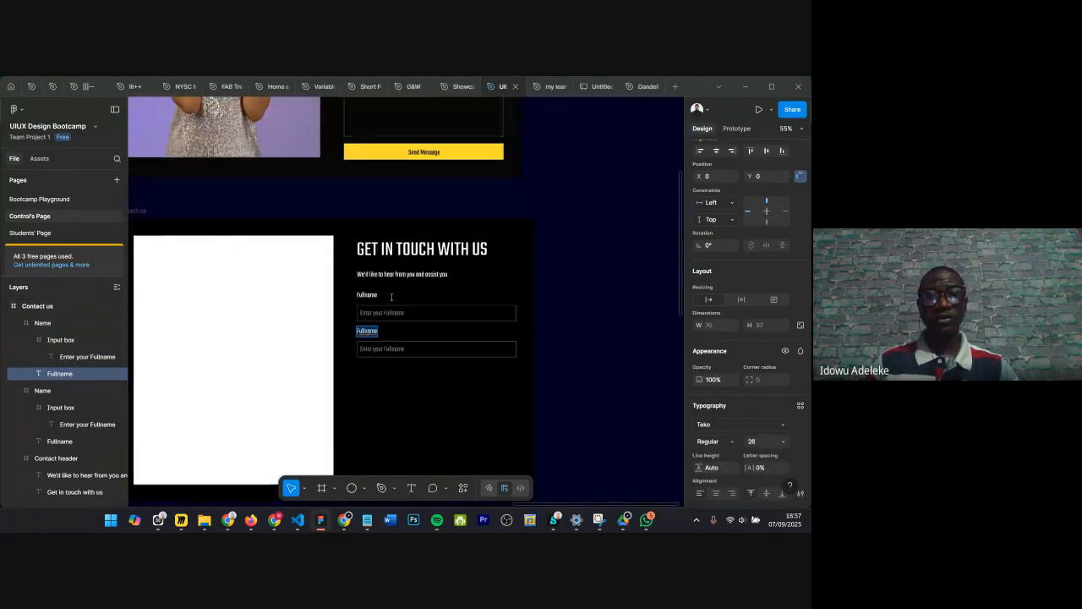
scroll(392, 298, "down", 6)
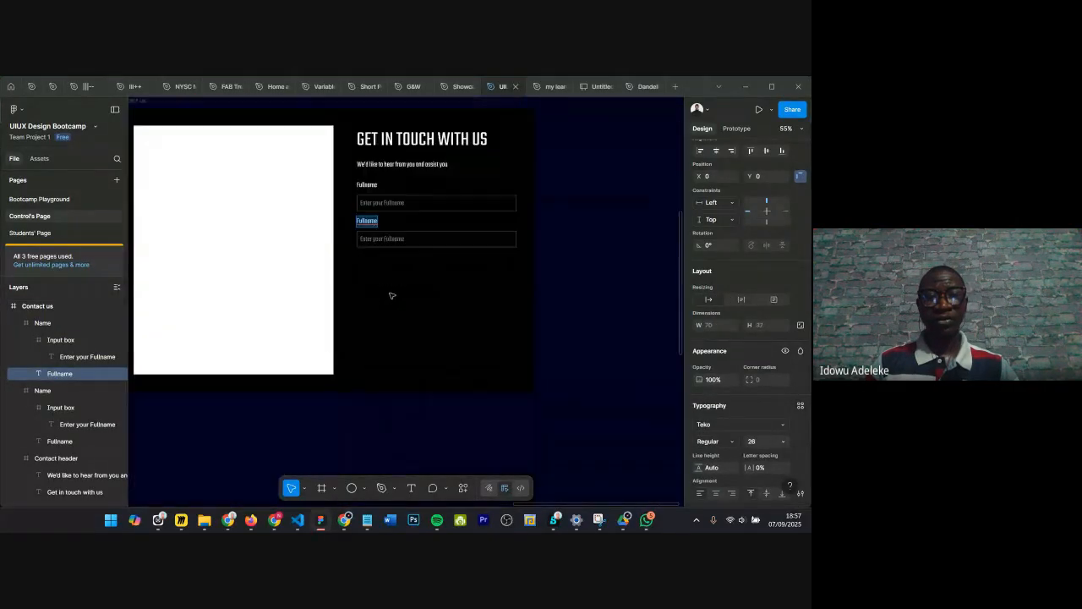
scroll(381, 246, "up", 4)
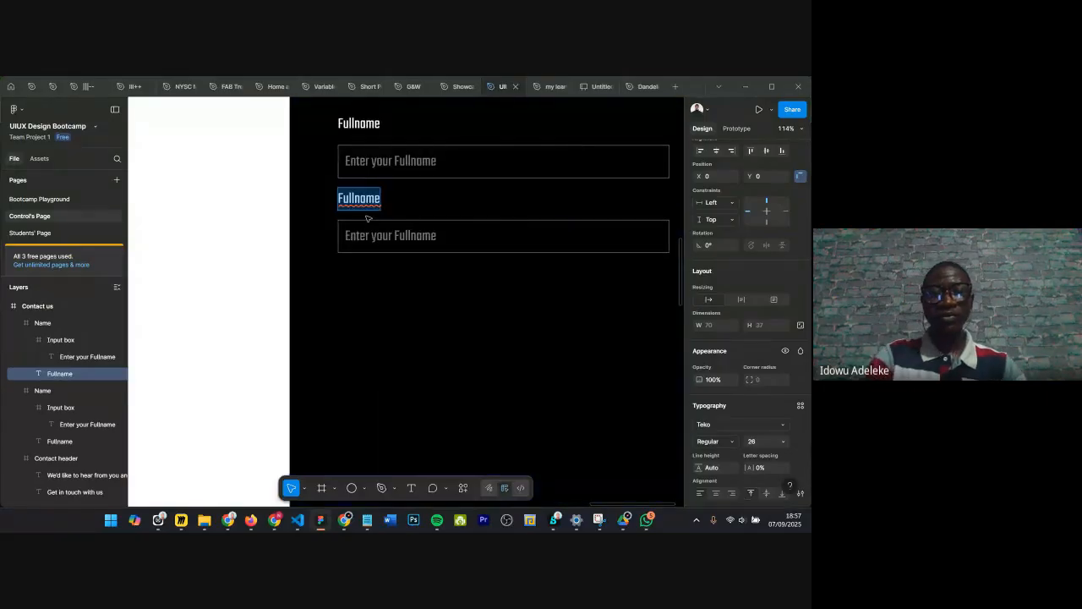
type("Email")
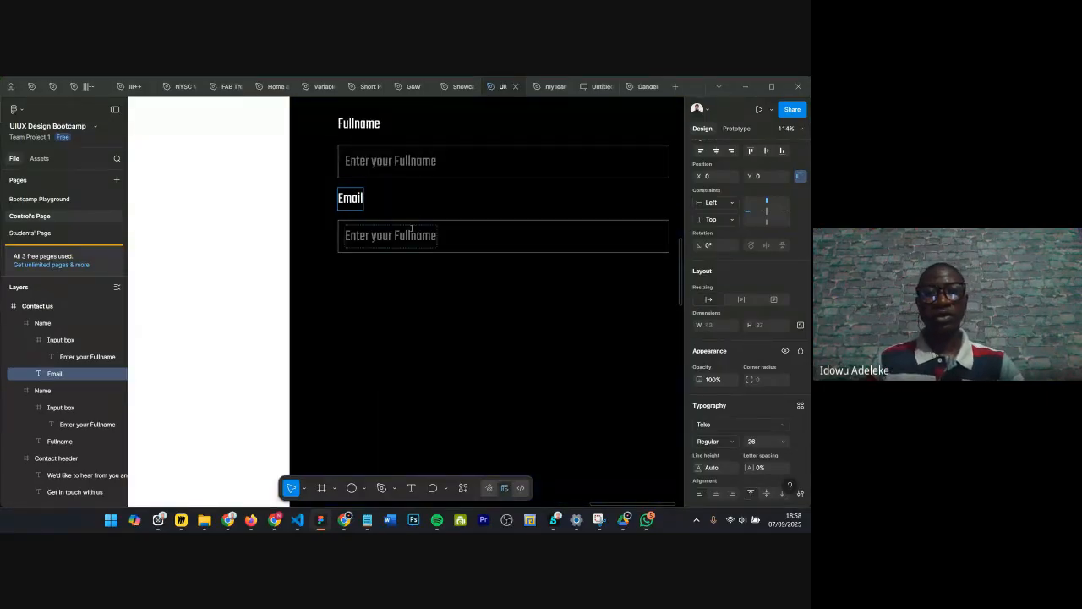
Step: Edit the copied field's placeholder text to read Enter your Emaill Address
double_click(420, 236)
key("BackSpace")
type("Email")
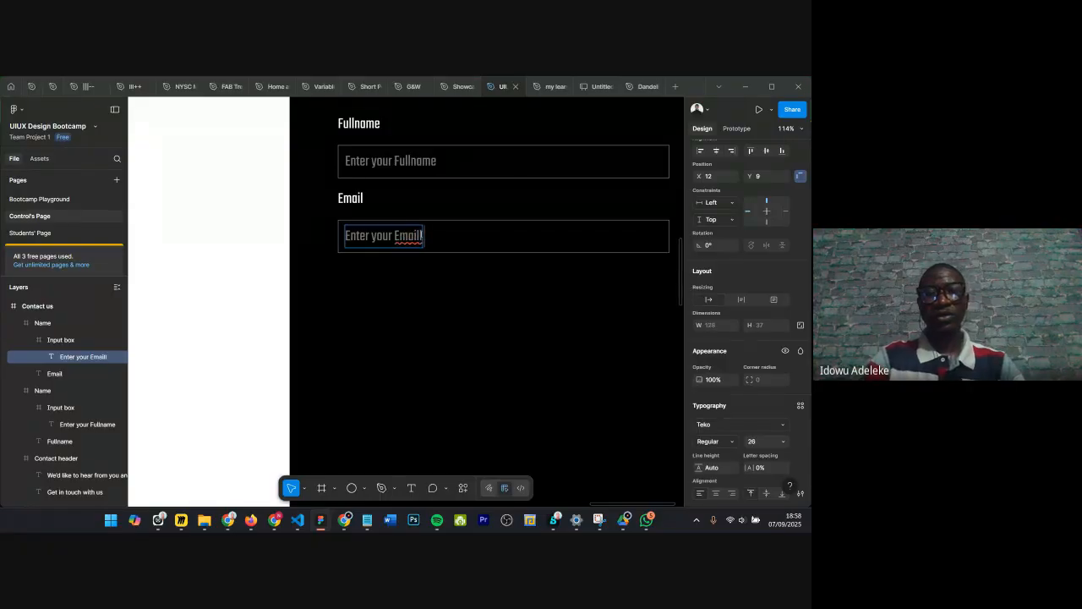
type("l Address")
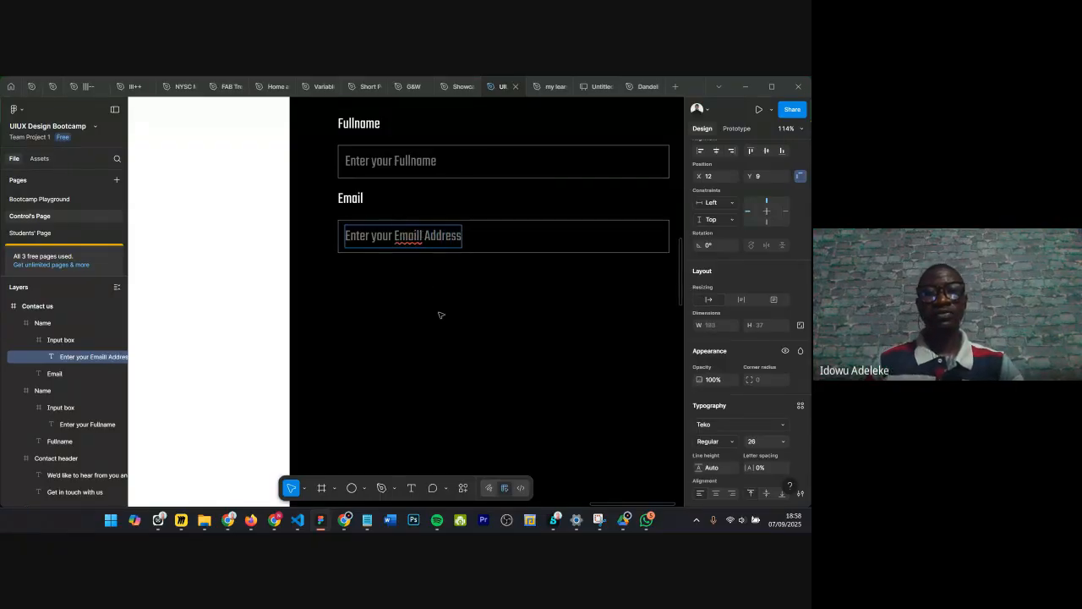
Step: Duplicate the Email field frame and place the copy below it
key("Escape")
left_click(424, 219)
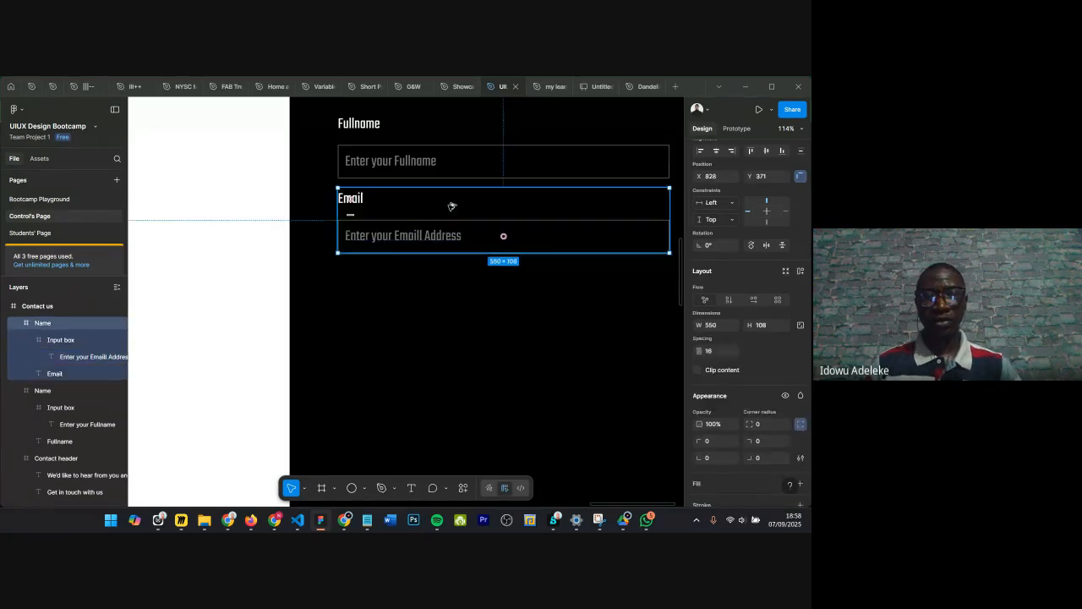
left_click_drag(451, 204, 448, 278)
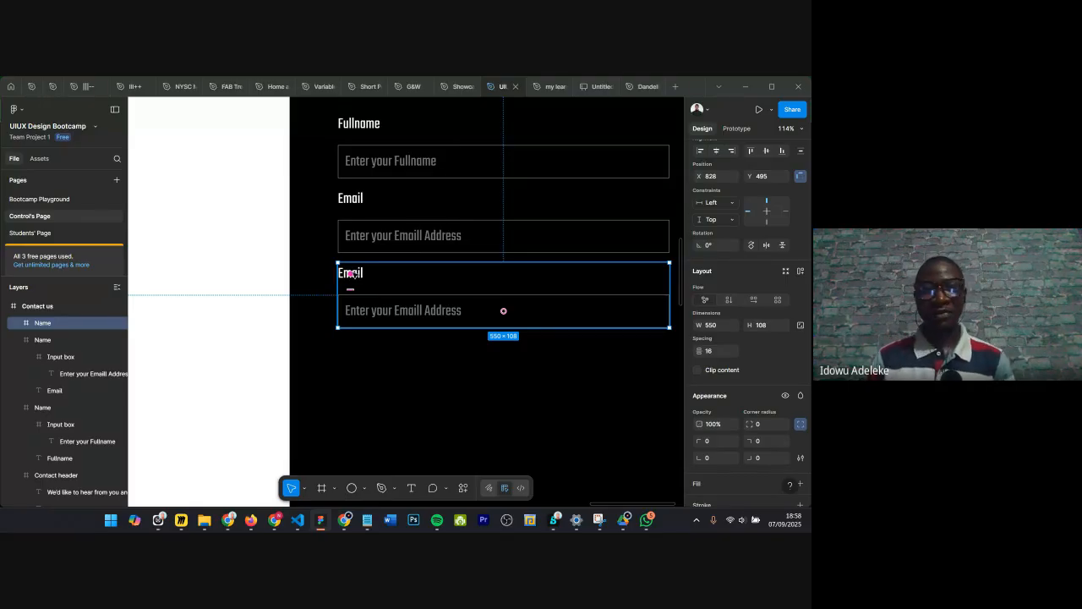
Step: Change the third field's label text to Message
double_click(353, 274)
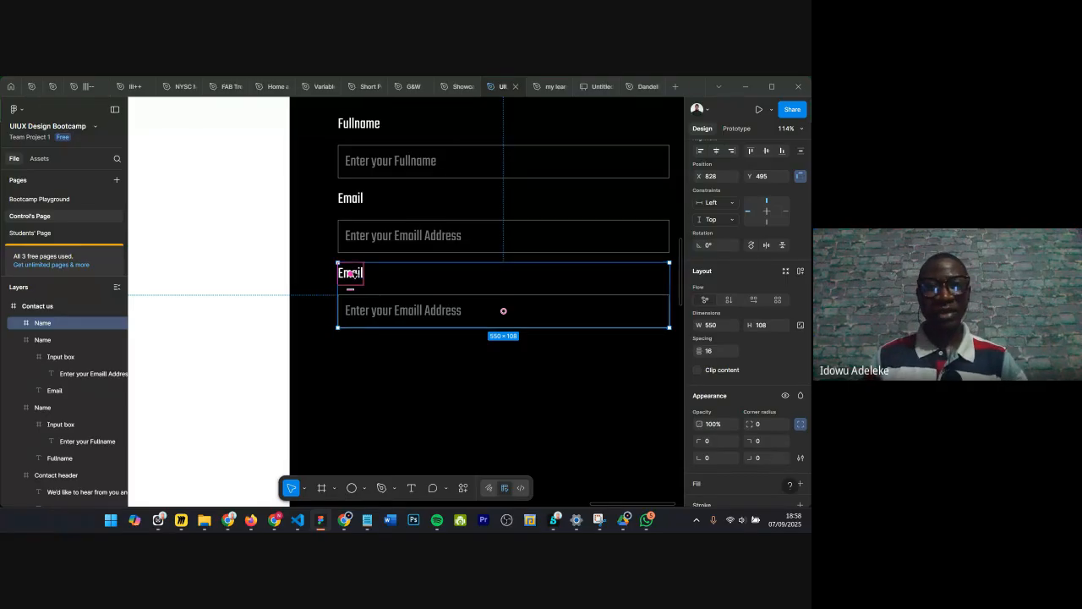
scroll(351, 273, "down", 3)
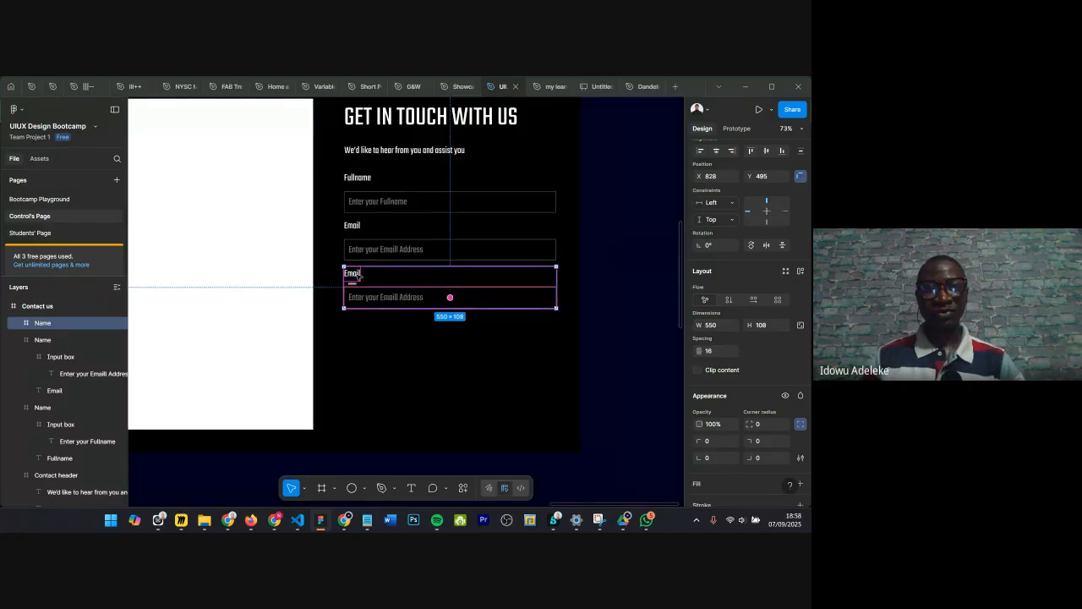
left_click(353, 274)
scroll(354, 273, "down", 2)
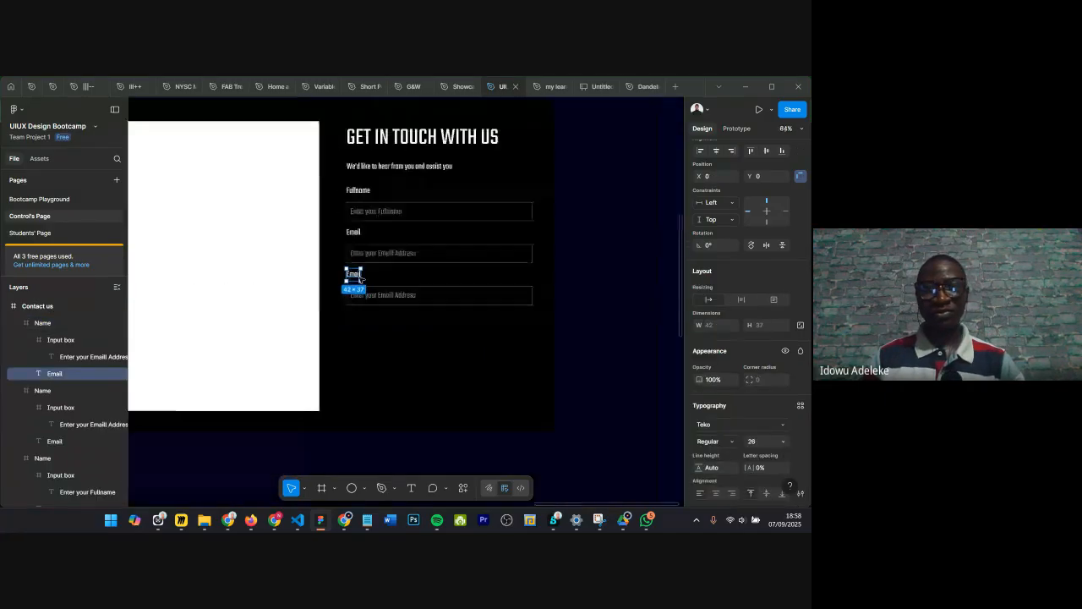
scroll(359, 280, "up", 5)
scroll(359, 280, "up", 1)
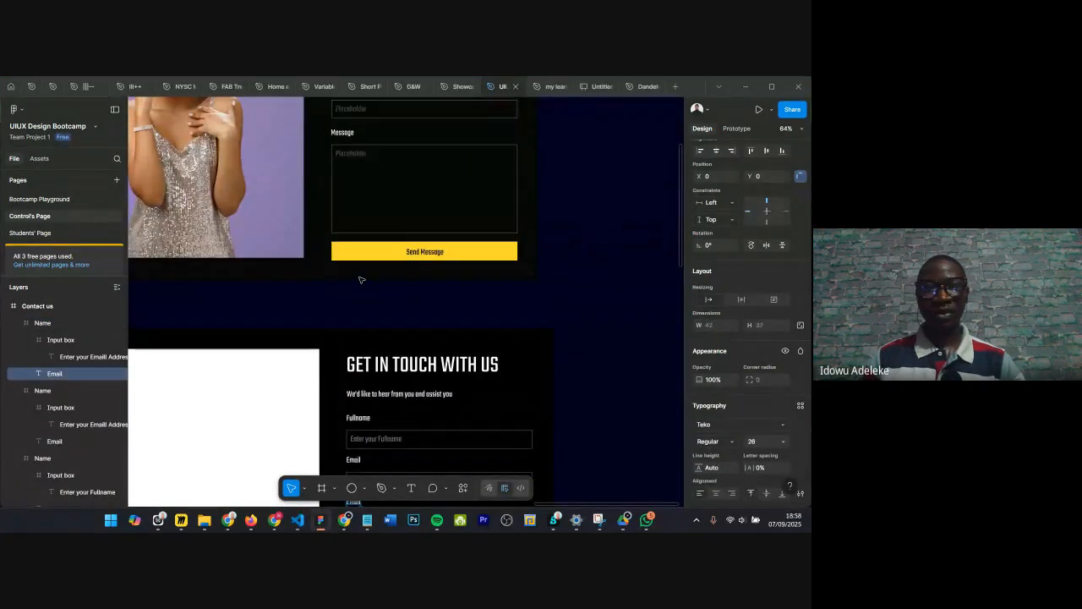
scroll(362, 213, "down", 8)
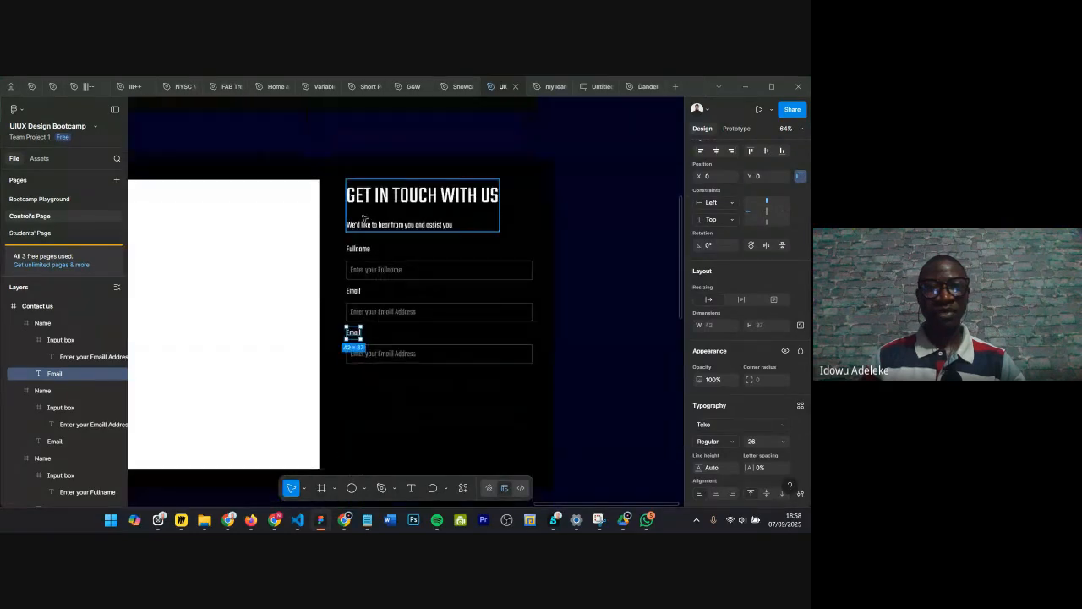
scroll(368, 218, "up", 1)
scroll(368, 218, "up", 5)
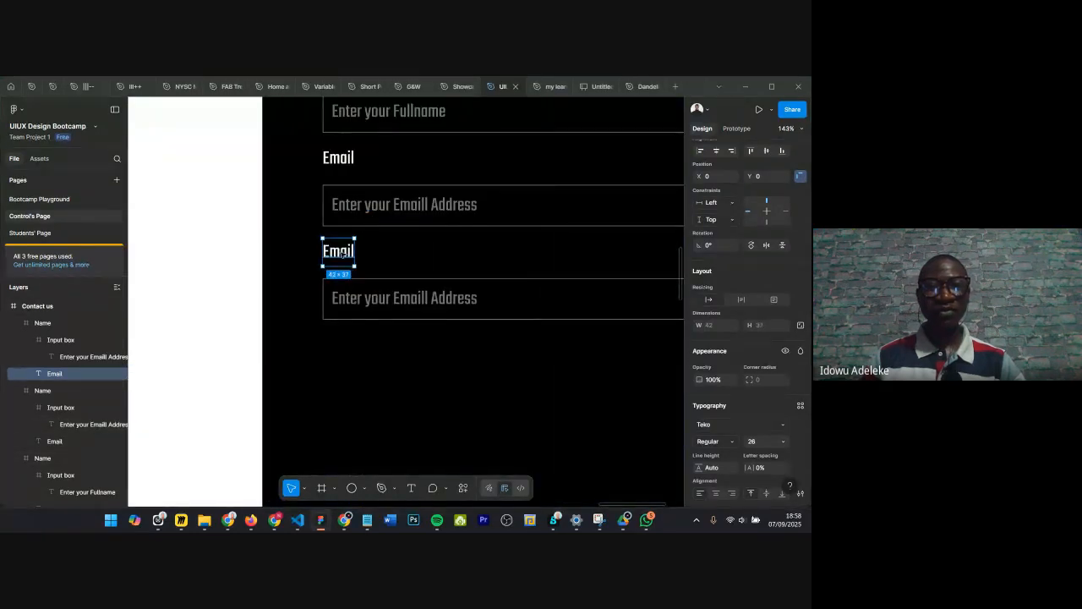
key("Return")
type("Message")
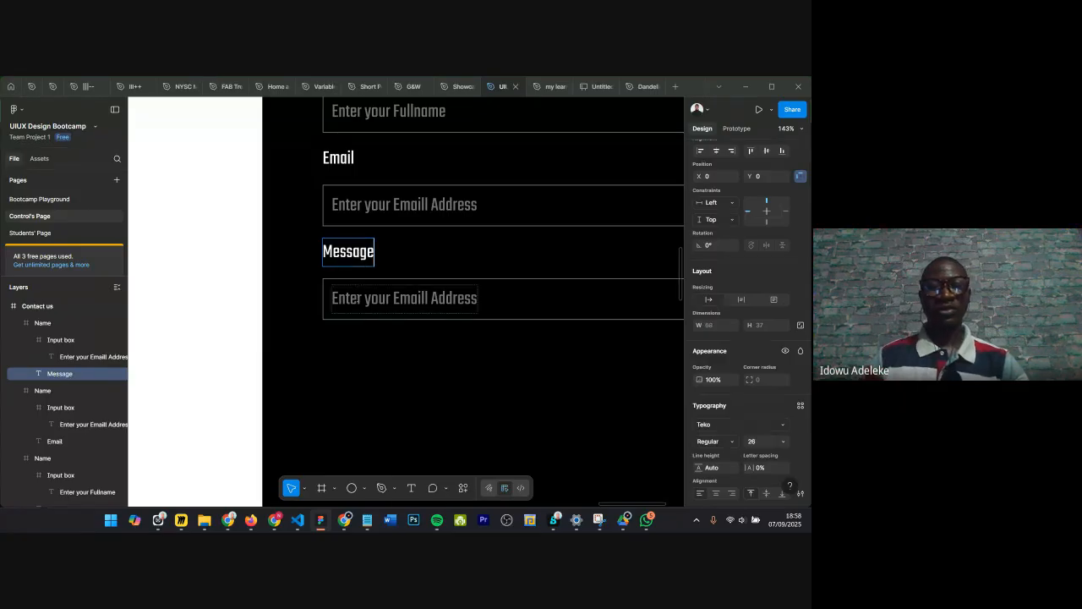
Step: Replace the third field's placeholder text with Type your message
double_click(358, 299)
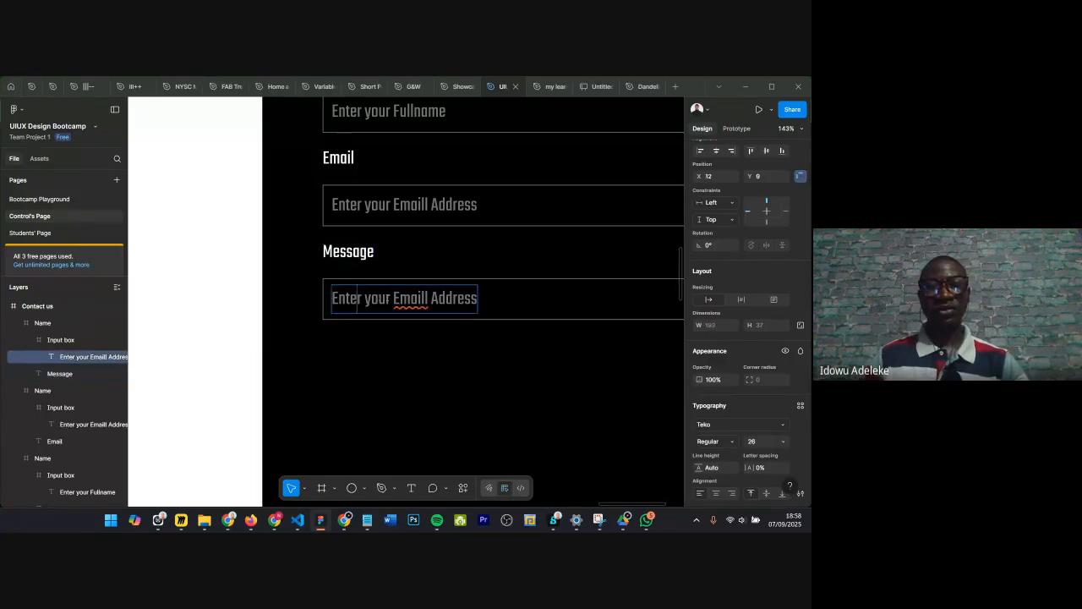
key("ctrl+a")
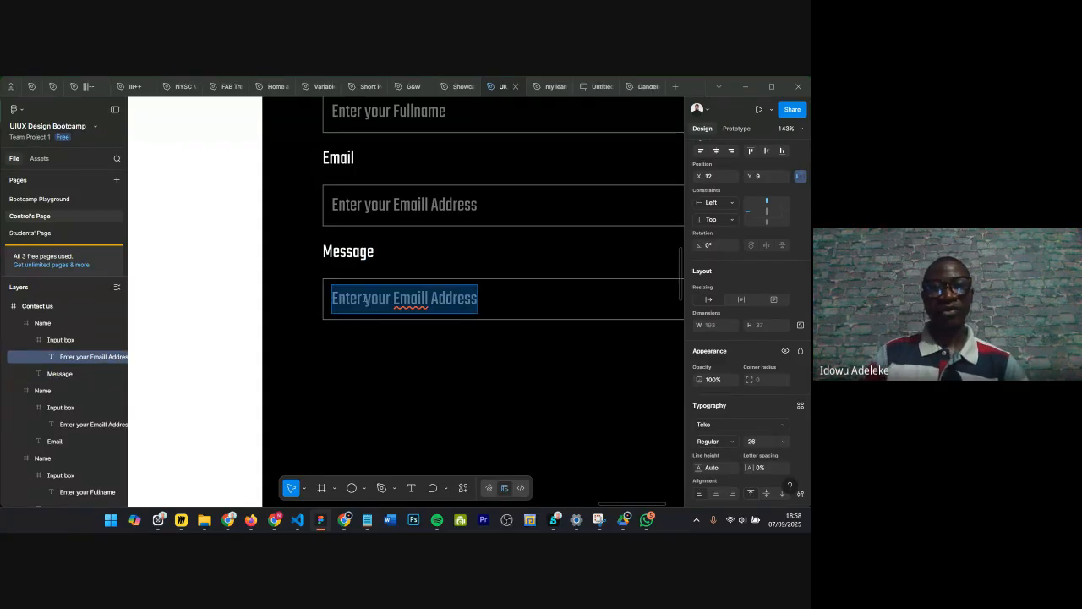
key("BackSpace")
type("Type your")
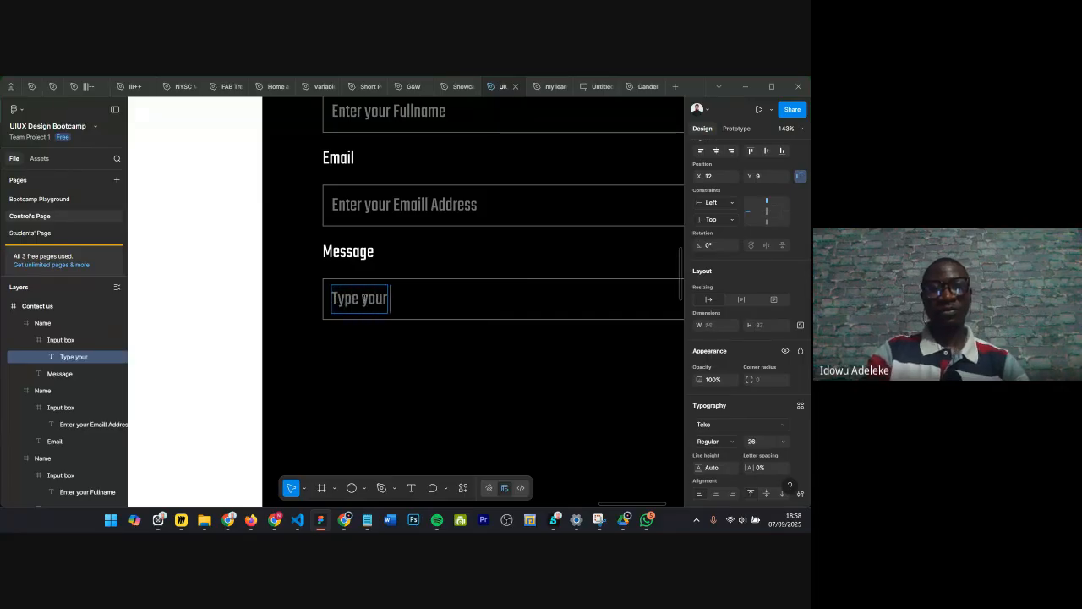
type(" message")
key("Escape")
Step: Draw a rectangle about 549 × 70 below the form fields and bottom-align it with the contact image
scroll(413, 351, "down", 1)
scroll(413, 351, "down", 6)
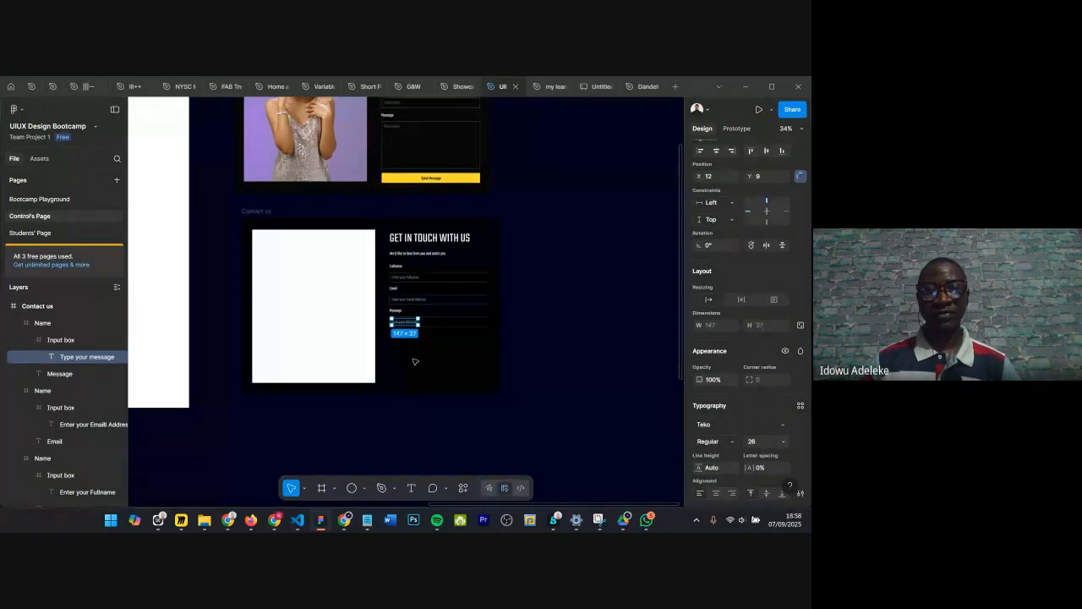
scroll(413, 357, "up", 3)
scroll(410, 348, "up", 1)
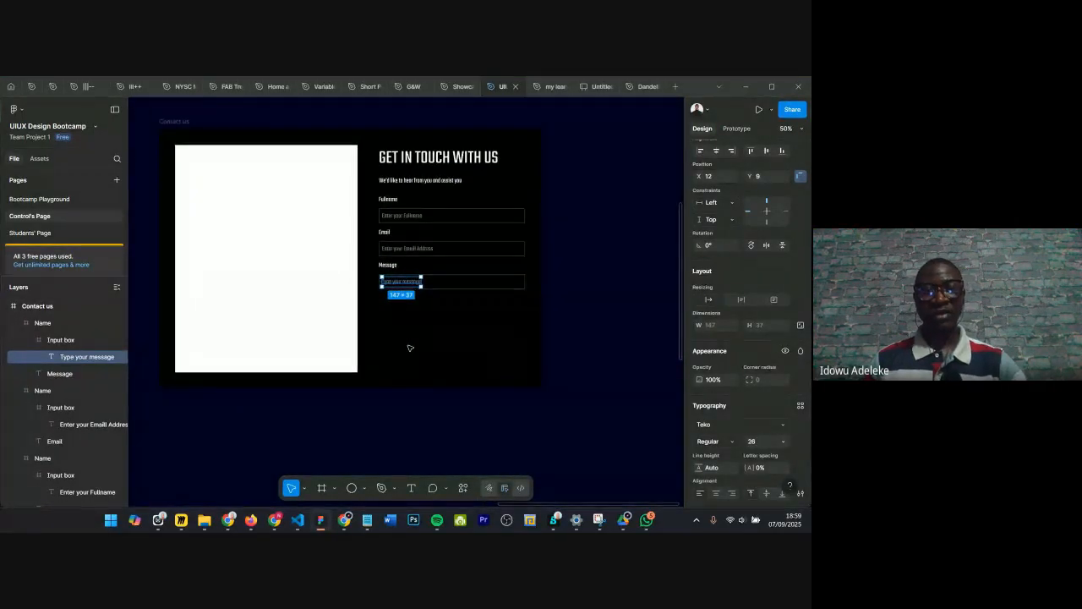
left_click(410, 347)
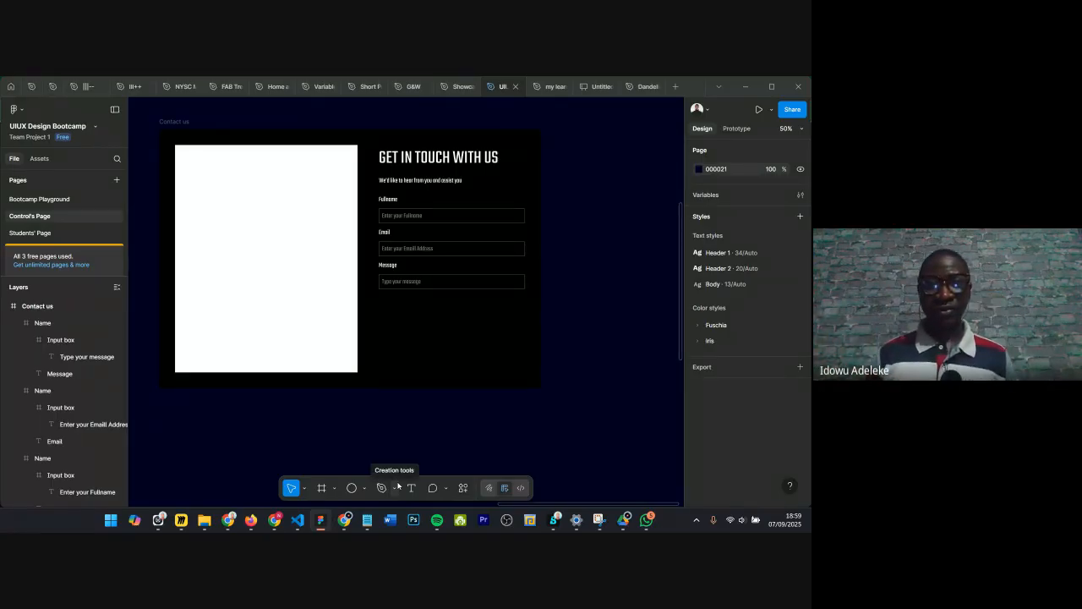
left_click(365, 488)
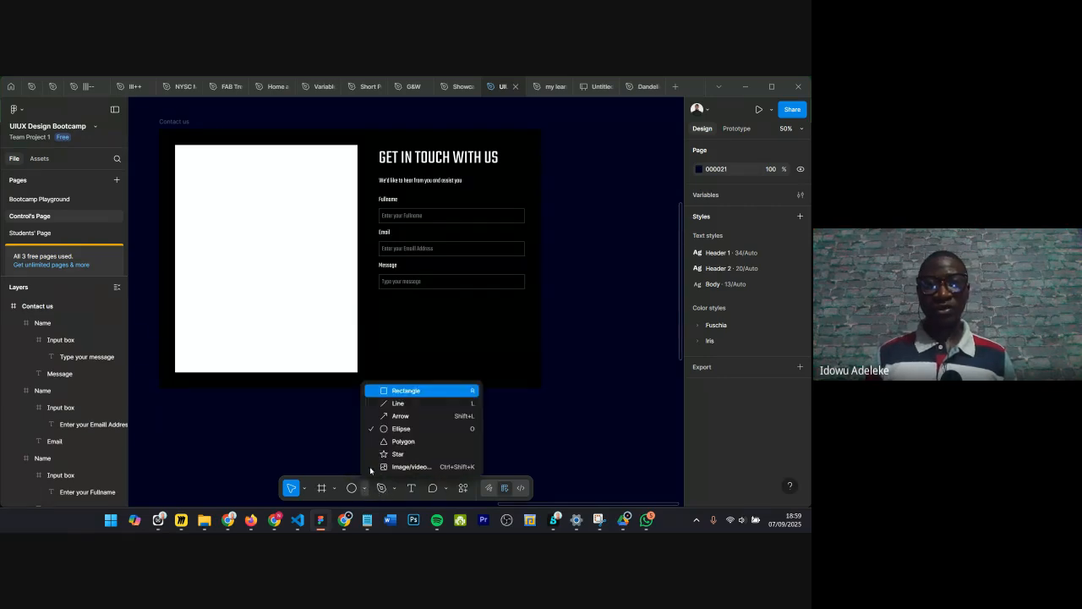
left_click(395, 391)
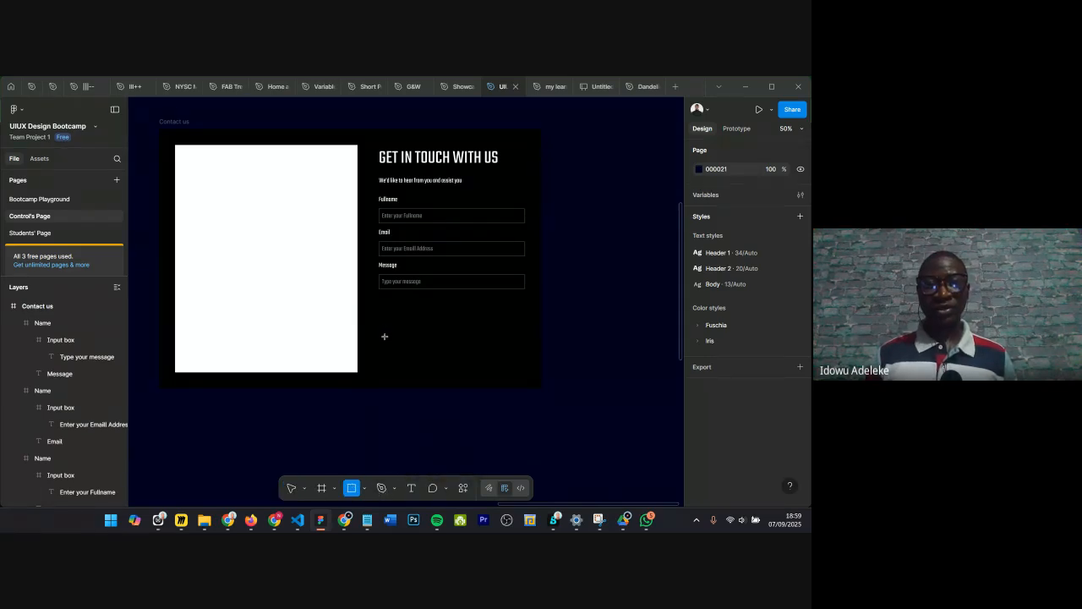
left_click_drag(385, 337, 525, 357)
left_click_drag(381, 351, 428, 359)
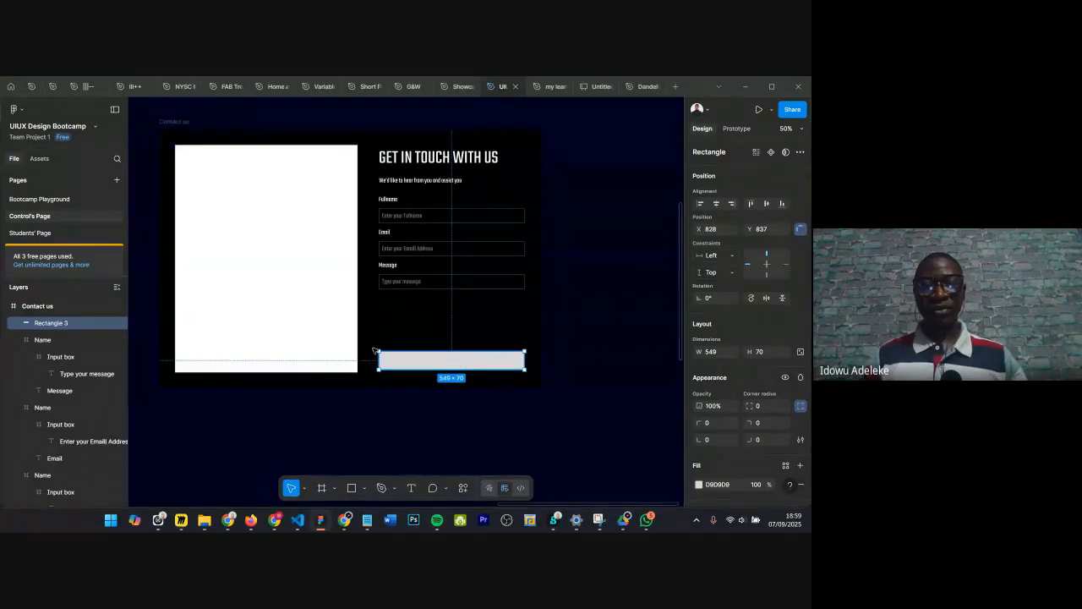
left_click(334, 331, "shift")
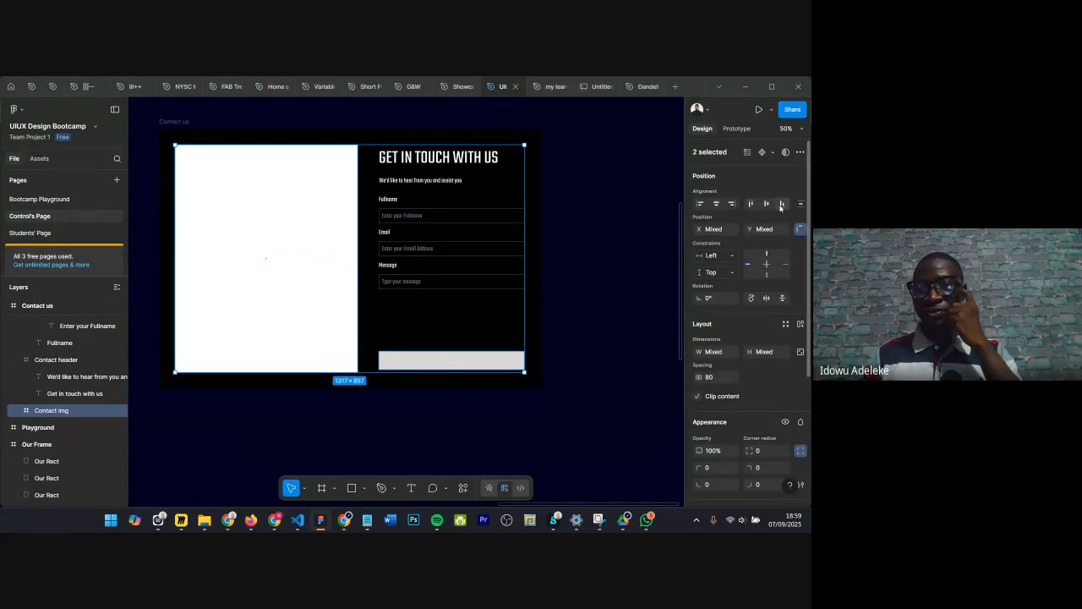
left_click(782, 204)
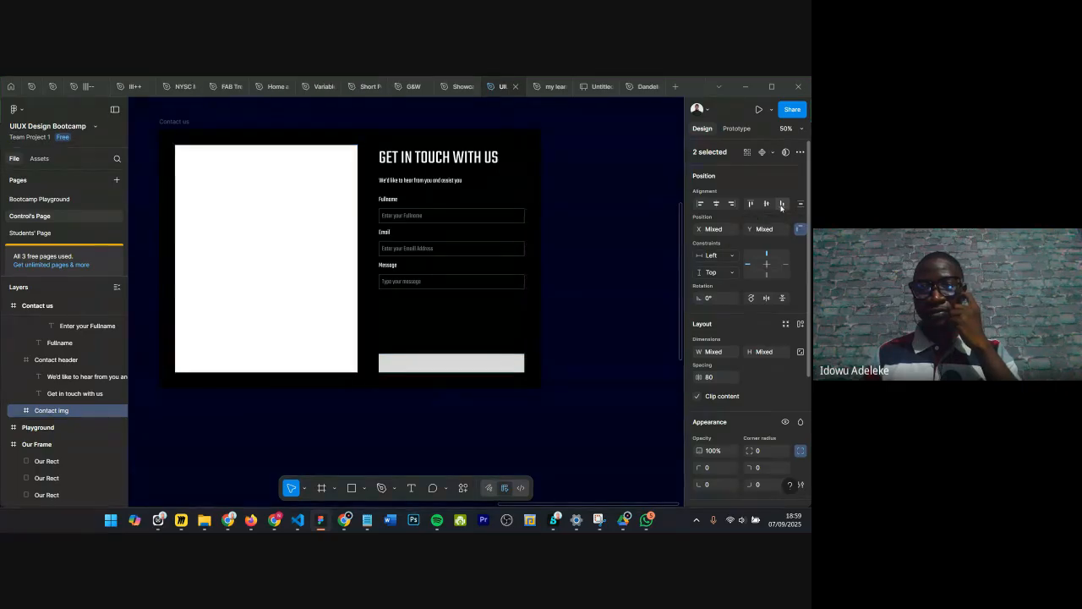
Step: Check the reference Send Message button's size and resize the new rectangle to 550 by 56
scroll(409, 327, "up", 3)
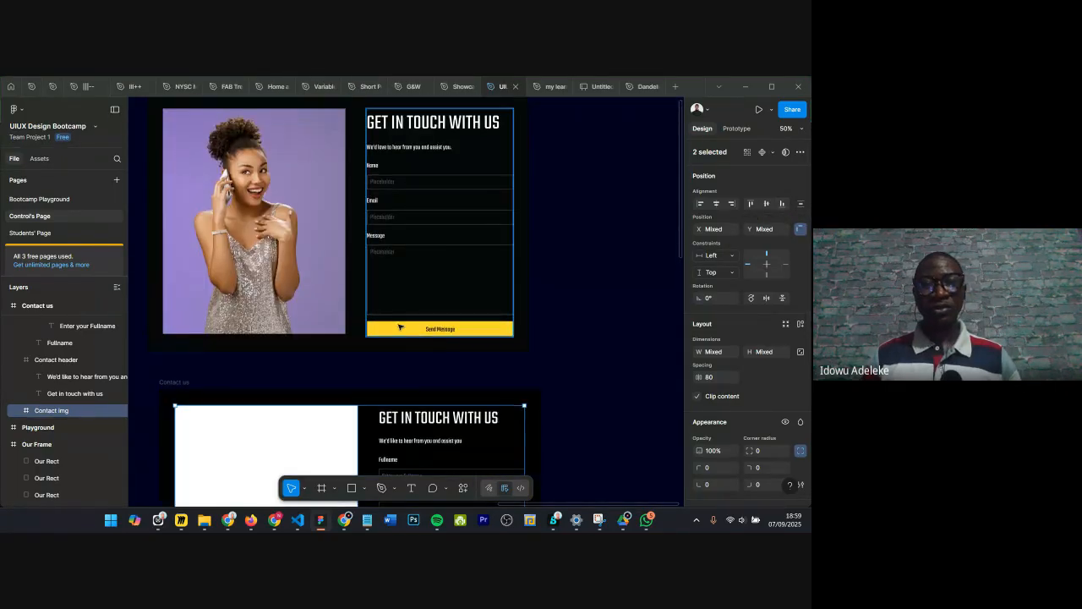
left_click(394, 331)
left_click(393, 331)
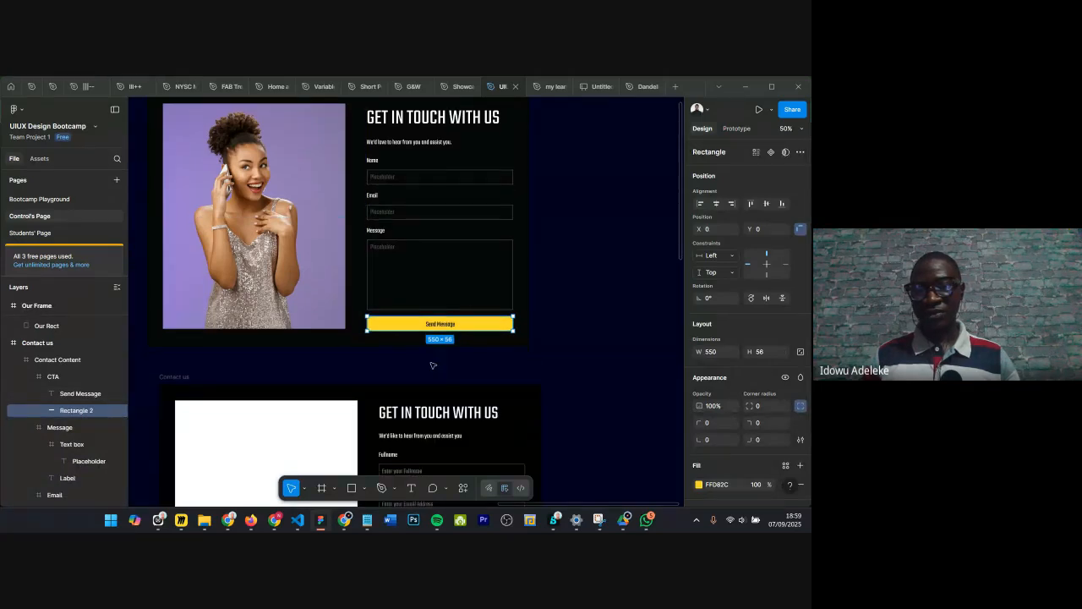
scroll(433, 363, "down", 3)
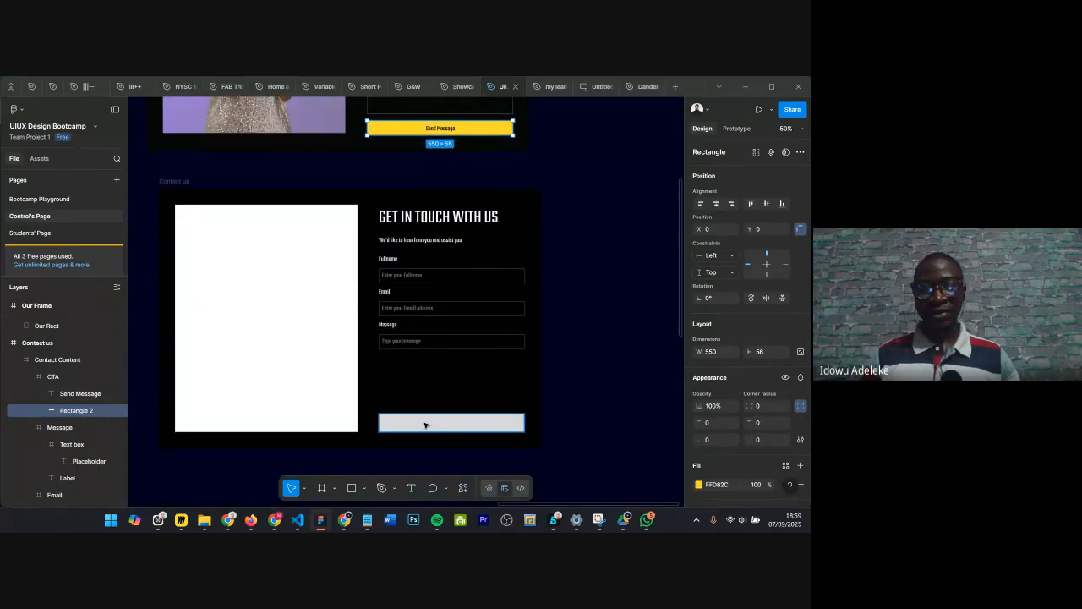
left_click(425, 423)
left_click(710, 355)
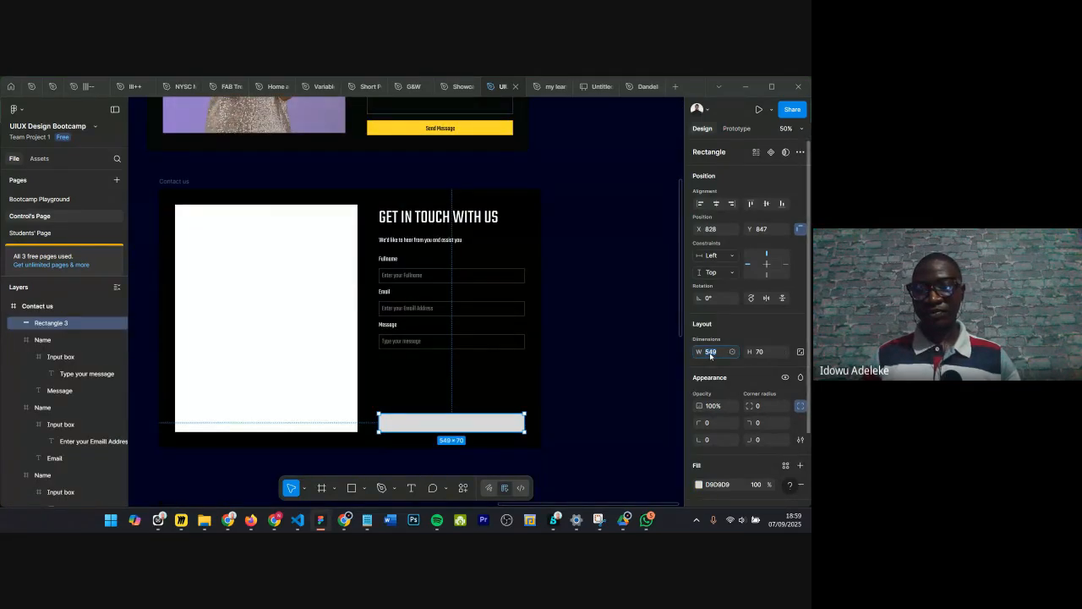
type("550")
key("Return")
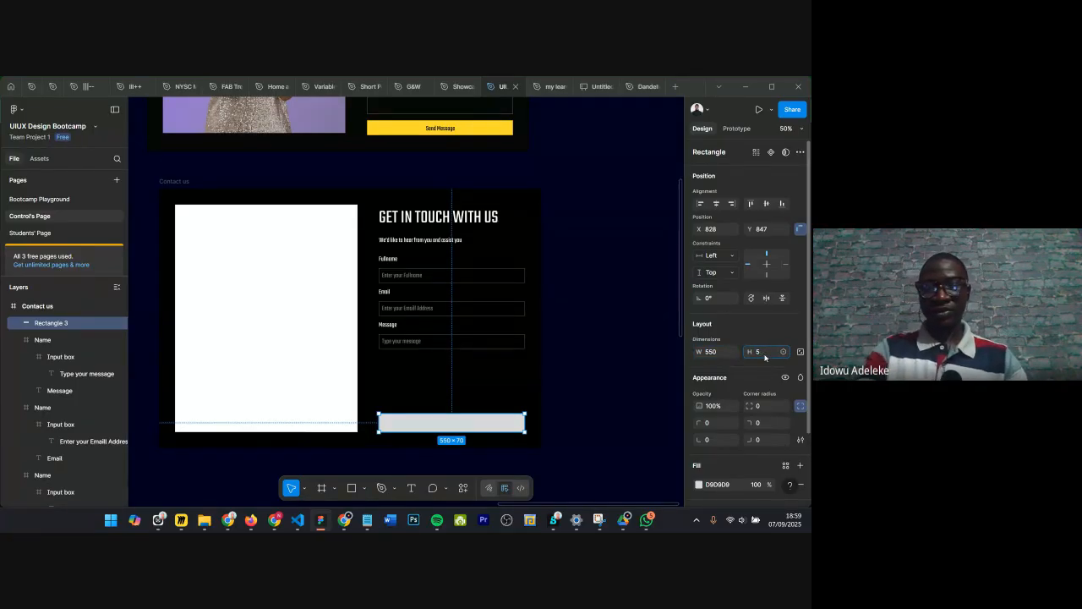
left_click(766, 353)
type("56")
key("Return")
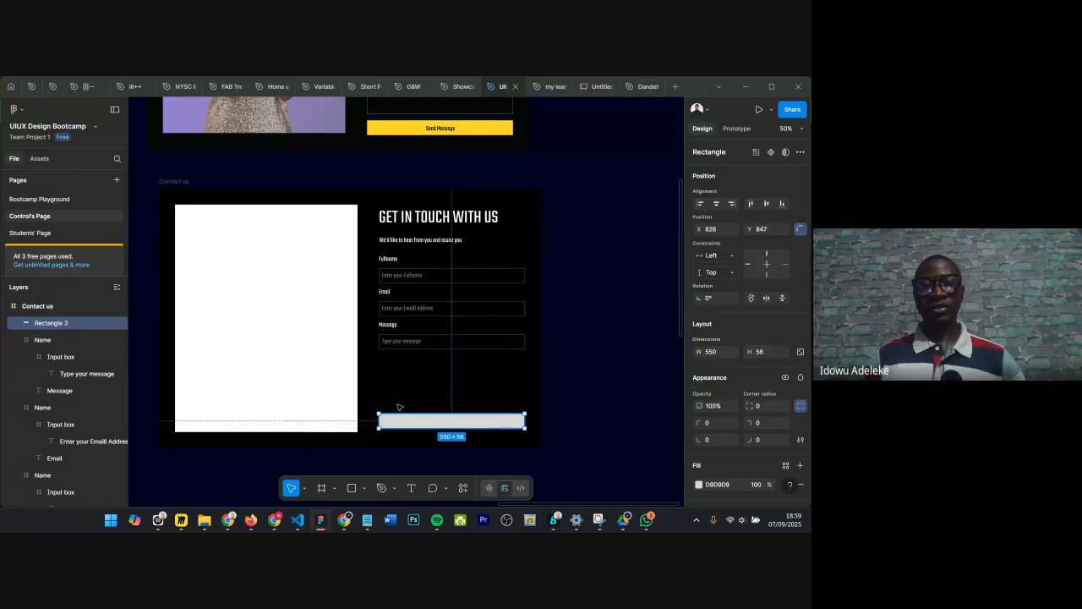
Step: Create a Send Message text label and move it onto the button rectangle
scroll(393, 405, "down", 1)
scroll(425, 412, "down", 1)
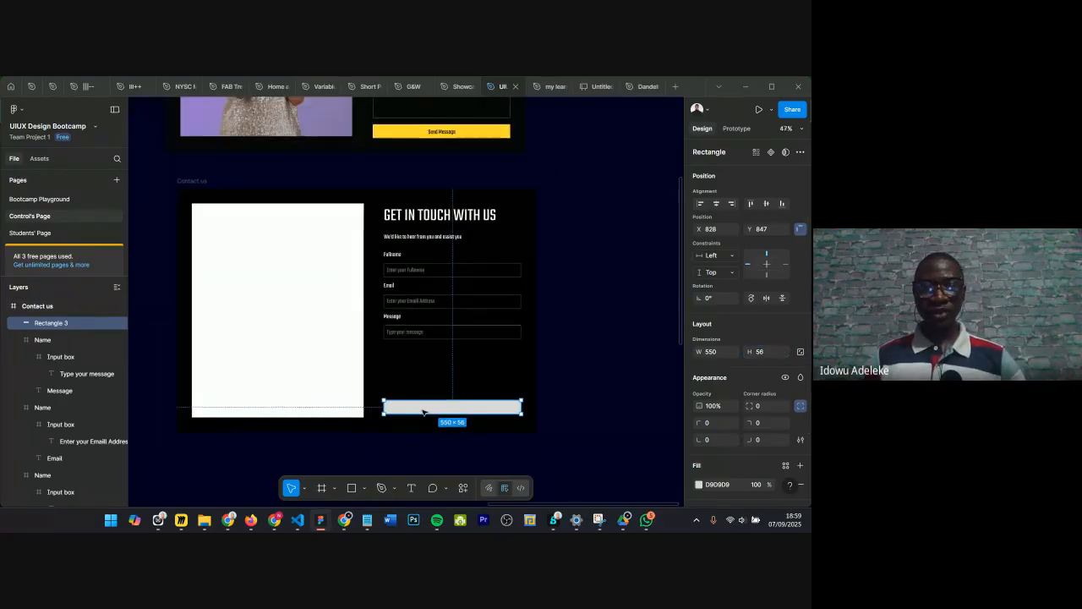
key("Escape")
key("t")
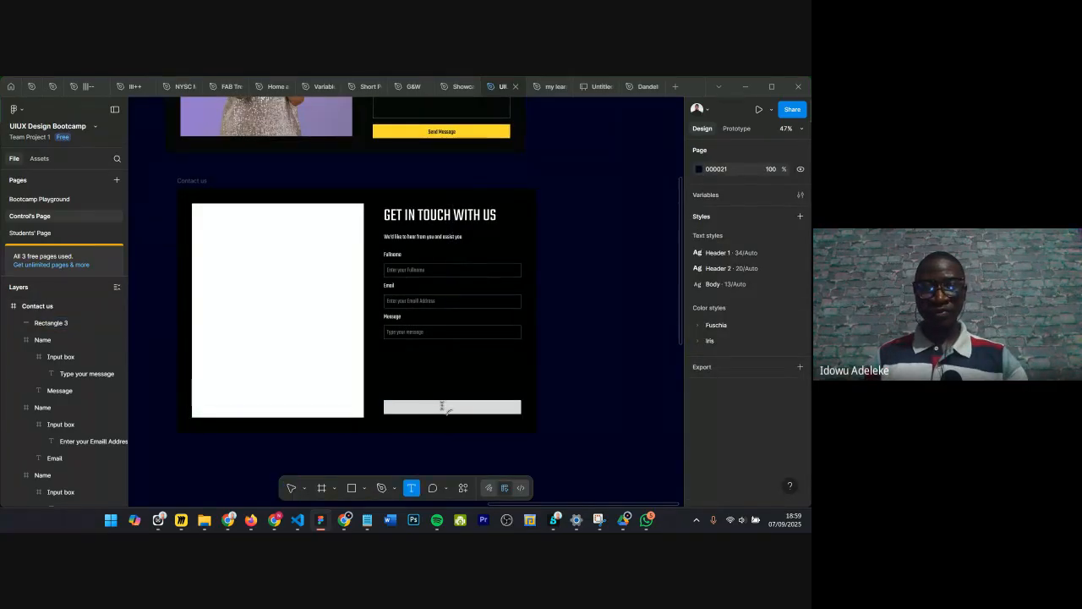
left_click(438, 401)
key("Escape")
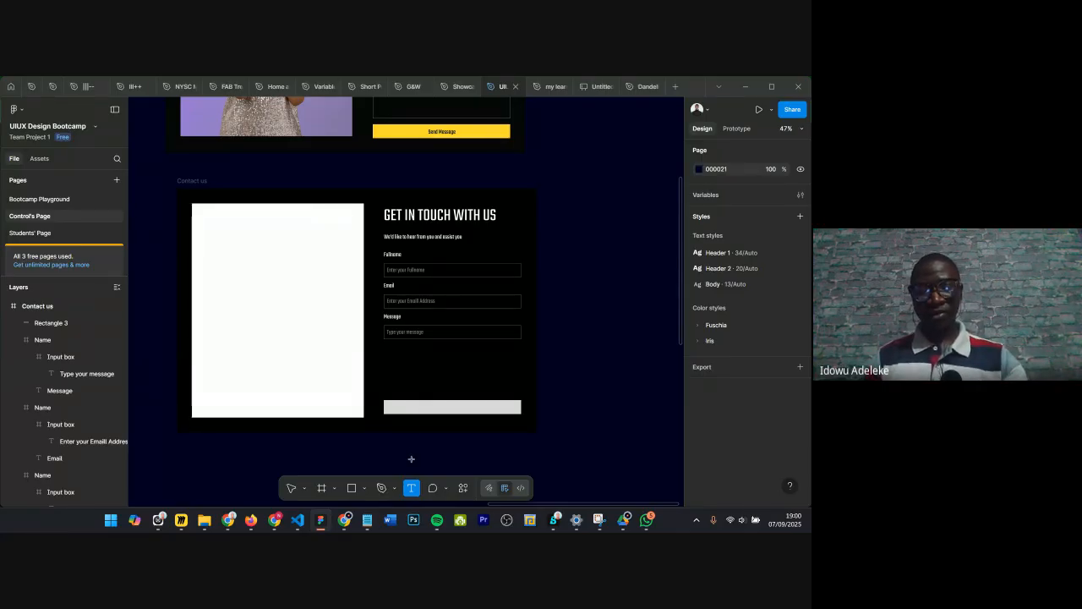
left_click(414, 433)
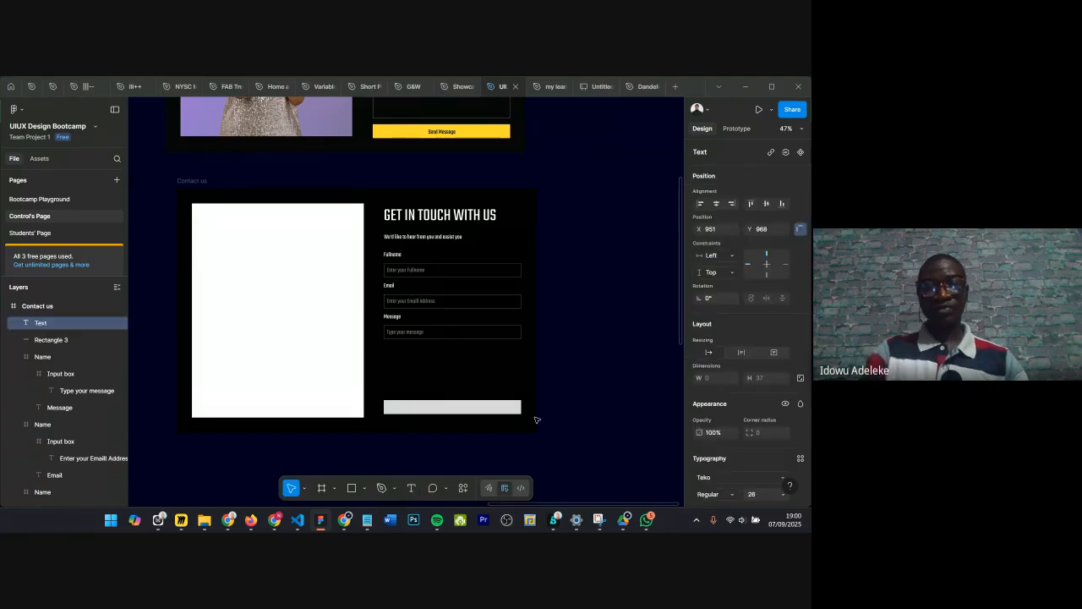
type("Send")
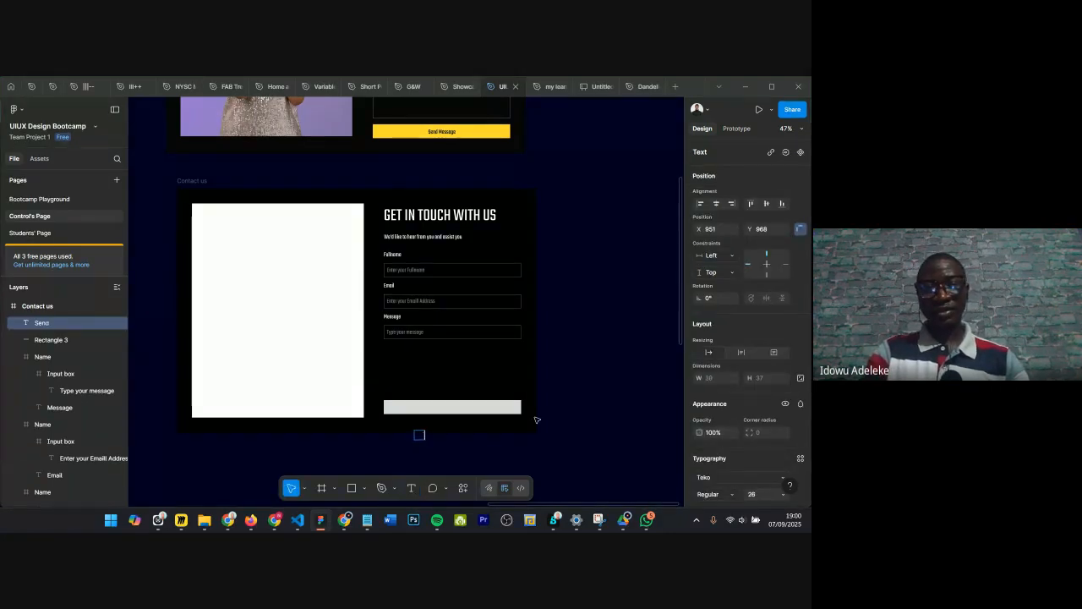
type(" Message")
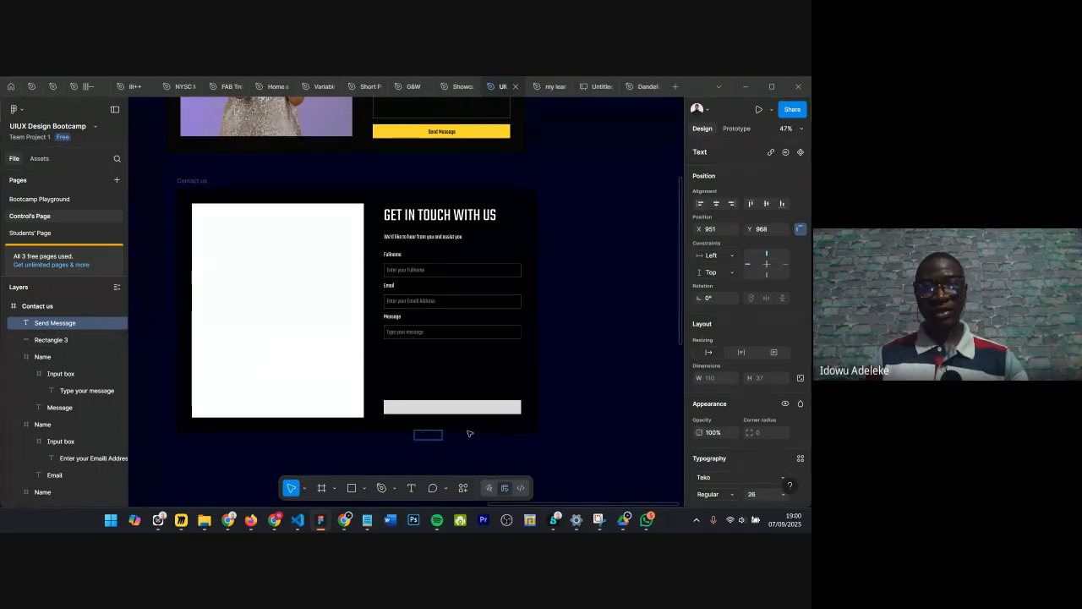
left_click(426, 438)
left_click_drag(425, 433, 441, 409)
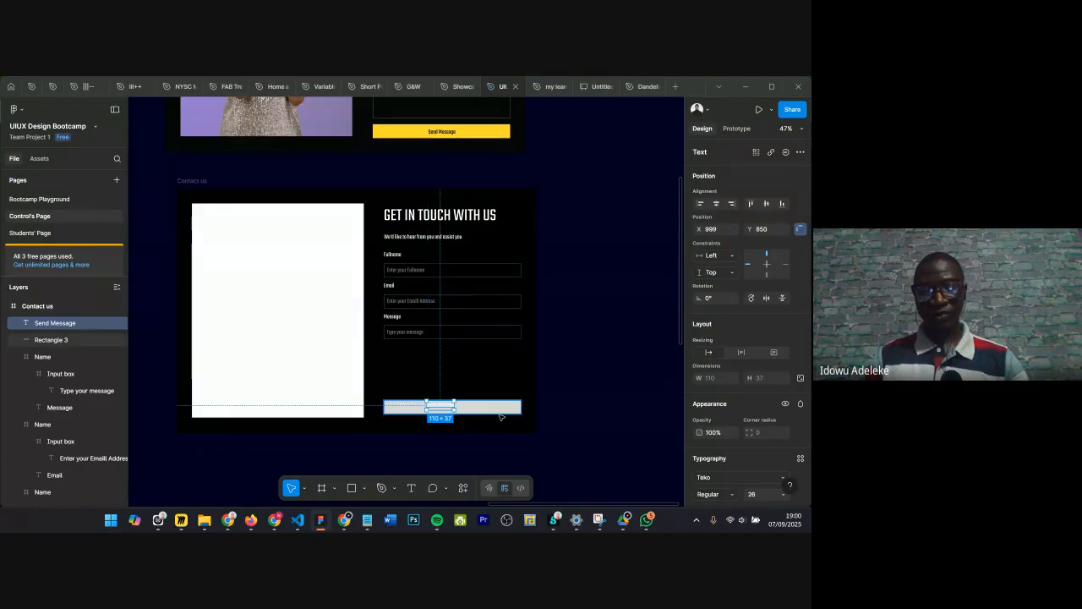
Step: Copy the reference button's yellow fill onto the new button rectangle with the eyedropper
left_click(508, 410)
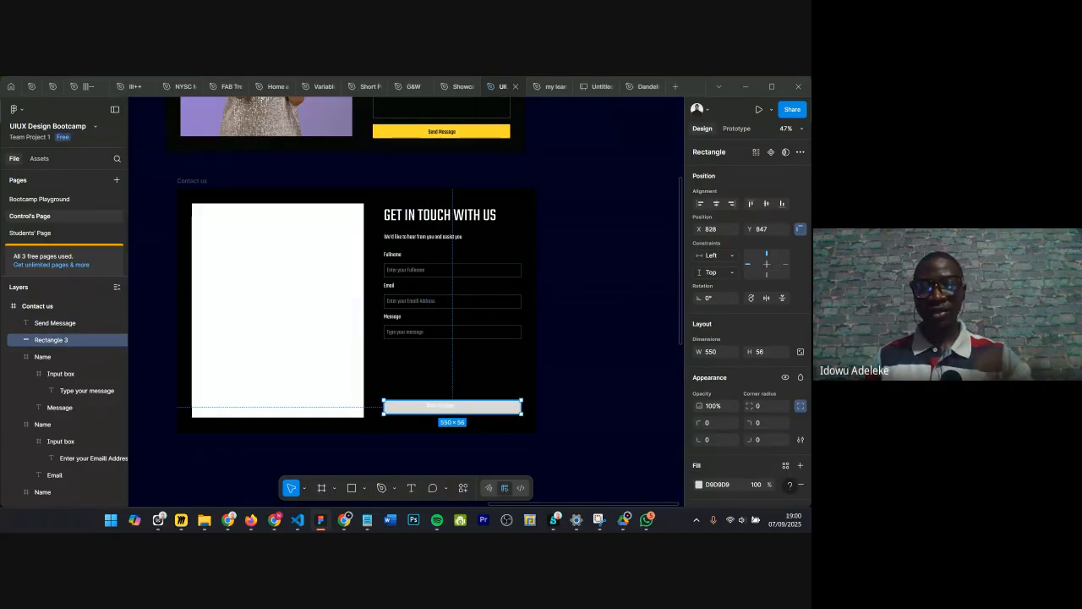
key("i")
left_click(459, 135)
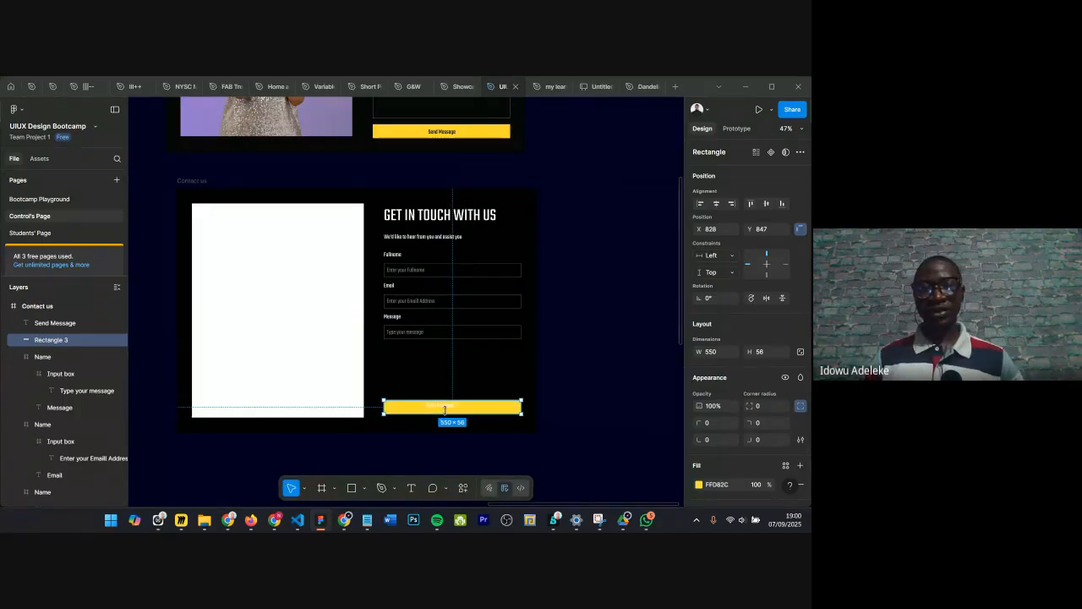
Step: Move the Send Message label toward the centre of the yellow button rectangle
scroll(433, 410, "up", 5)
left_click(435, 402)
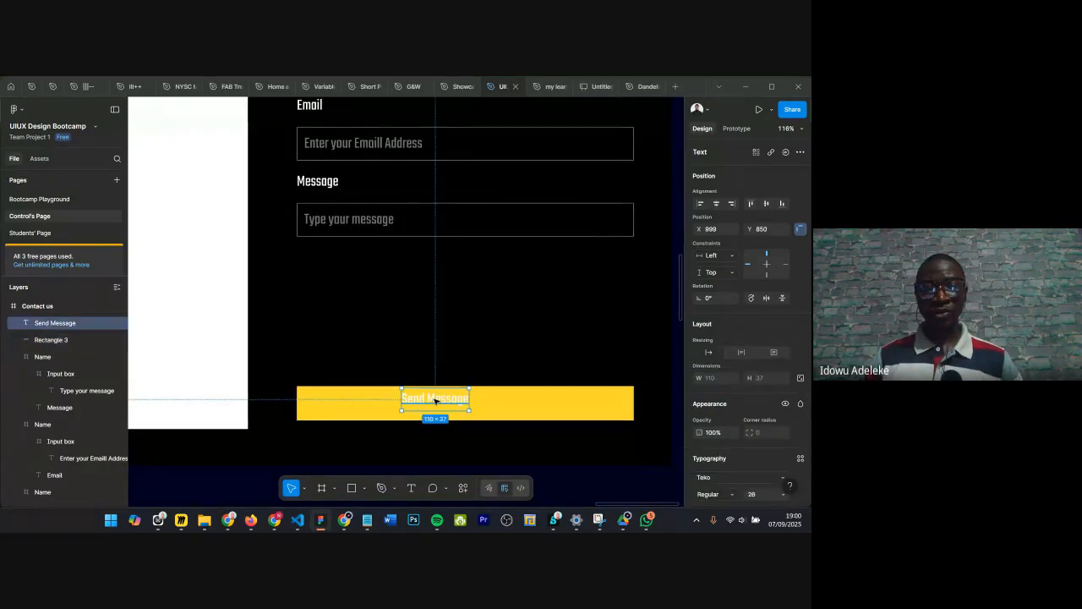
left_click_drag(442, 407, 462, 406)
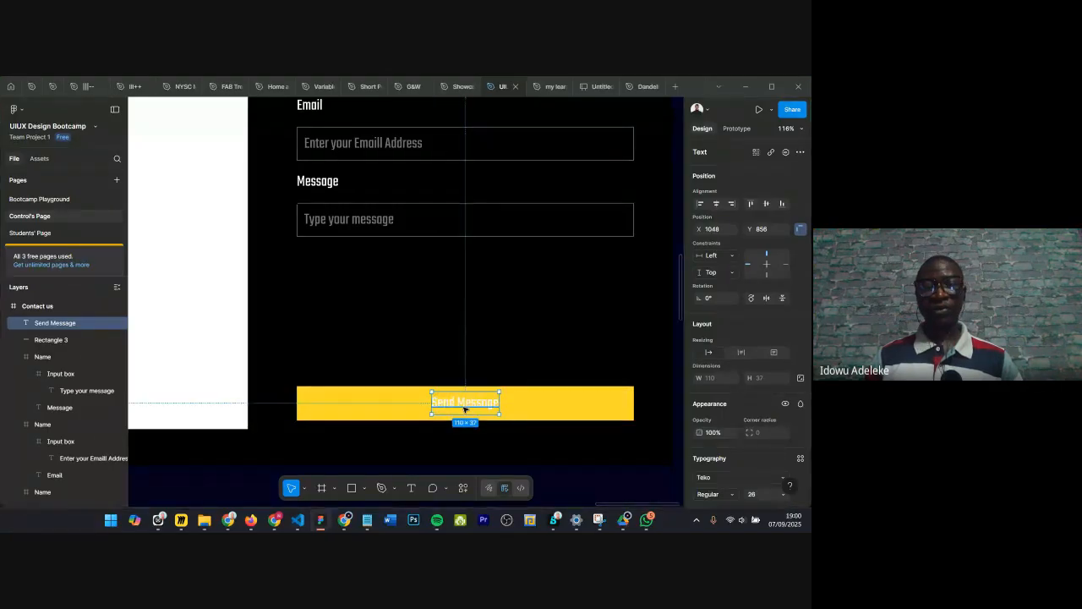
scroll(463, 407, "down", 5)
scroll(510, 402, "up", 2)
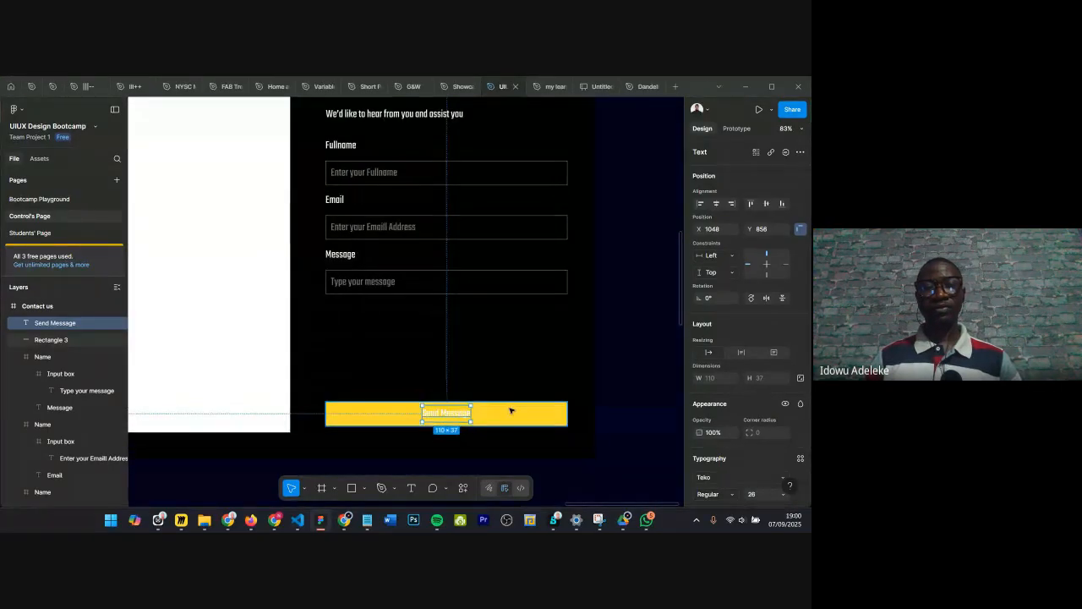
Step: Recolor the Send Message label black by sampling the dark background with the eyedropper
left_click(510, 411)
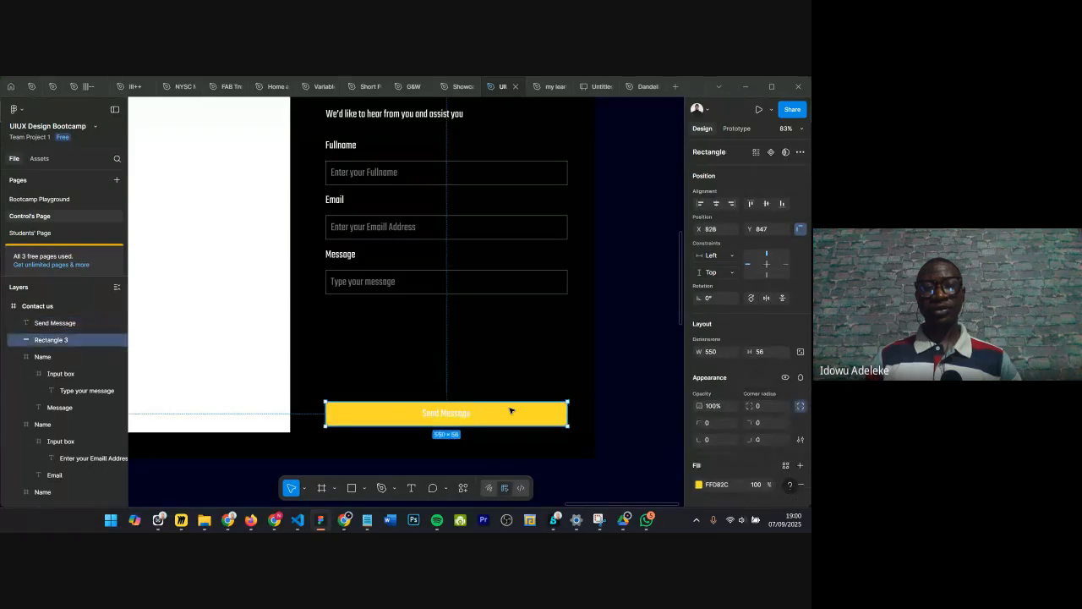
left_click(466, 414)
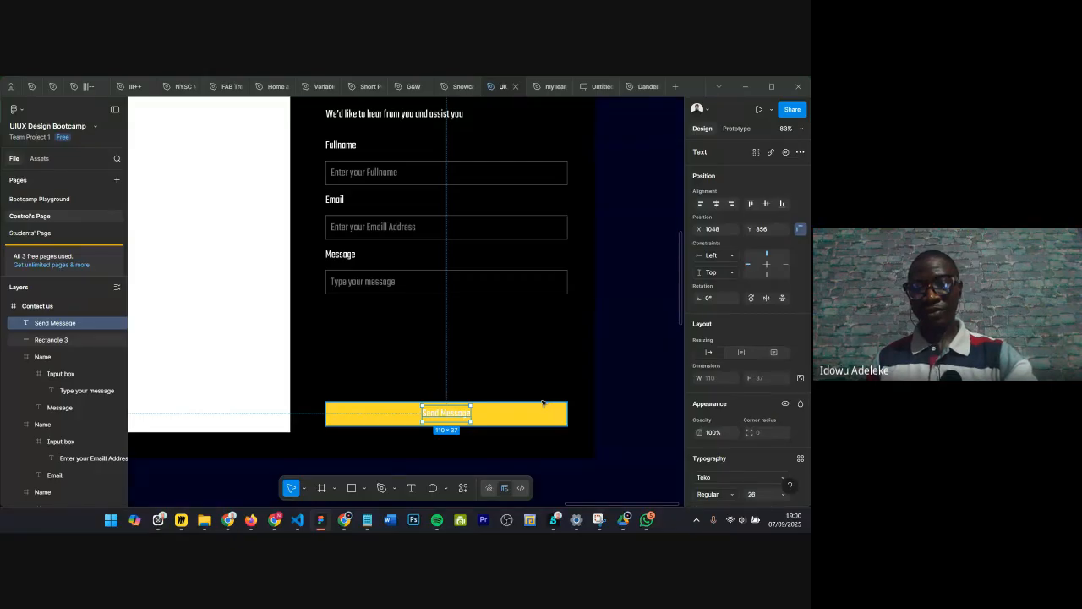
key("i")
left_click(535, 363)
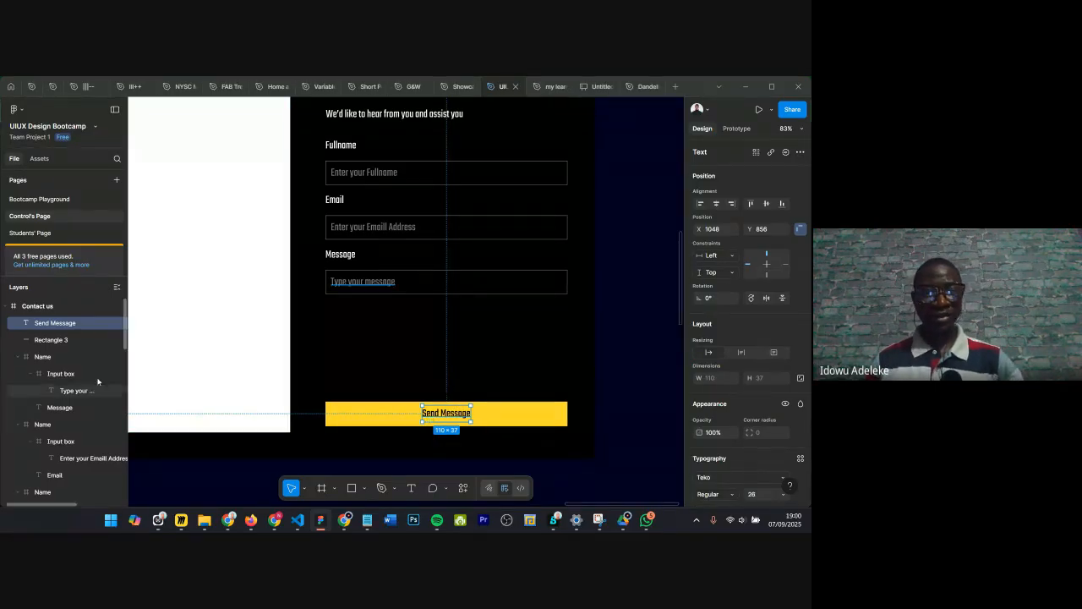
Step: Select the label together with the button rectangle and align their horizontal centres
left_click(62, 340, "shift")
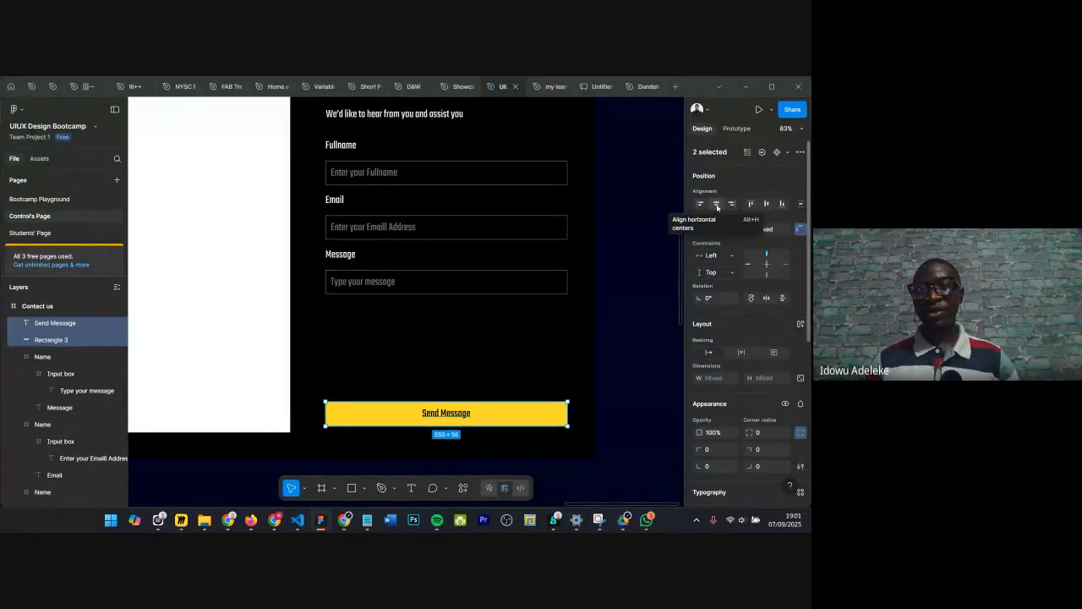
left_click(765, 203)
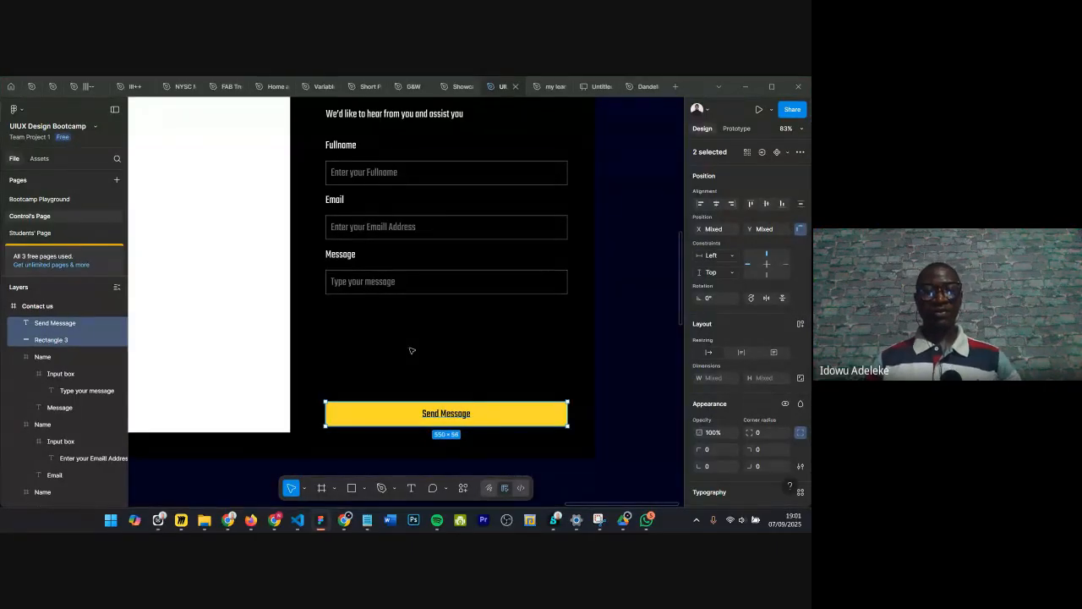
scroll(411, 350, "down", 3)
left_click(383, 319)
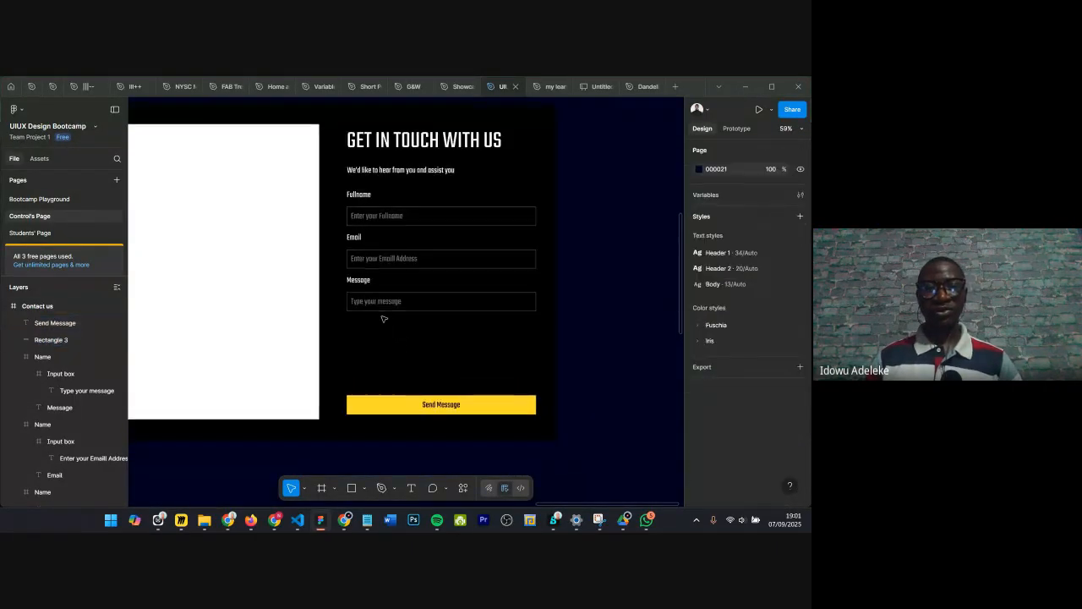
Step: Select the Fullname, Email and Message field groups and nudge them up 2 pixels
scroll(415, 312, "up", 2)
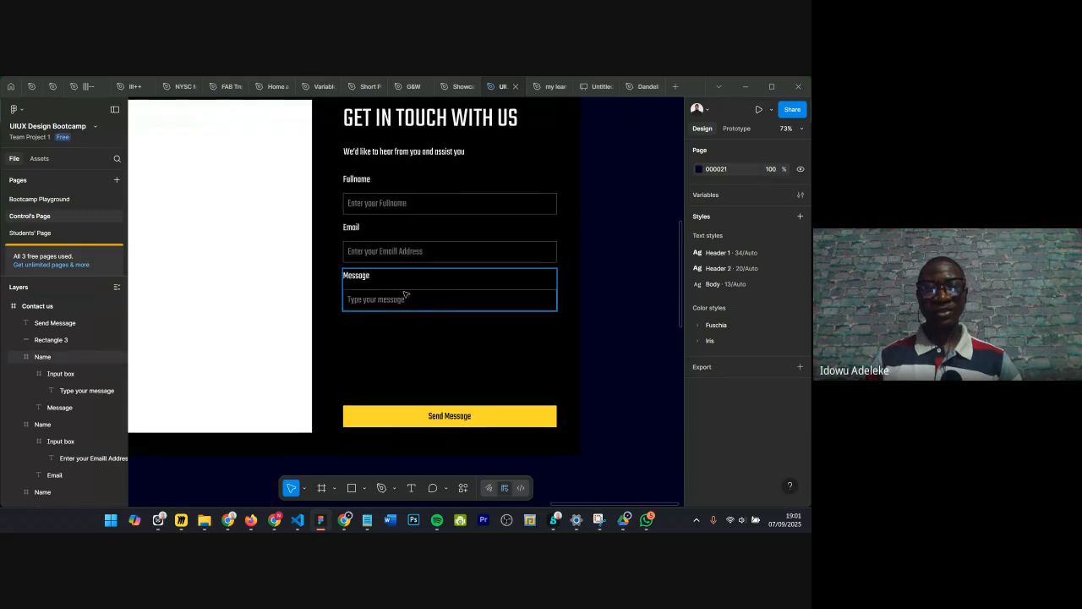
left_click(412, 293)
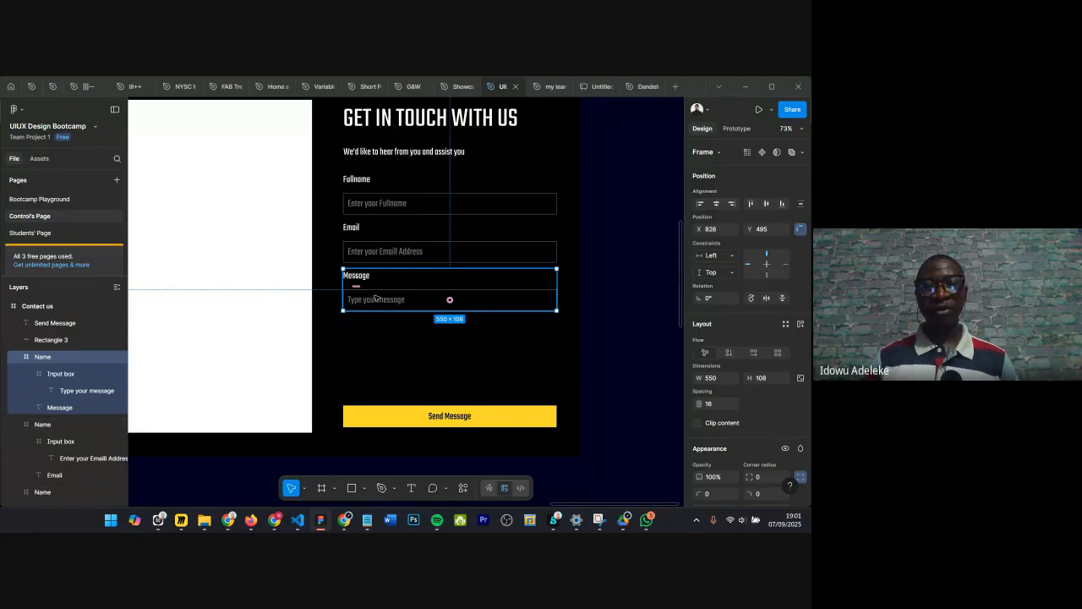
left_click(369, 182)
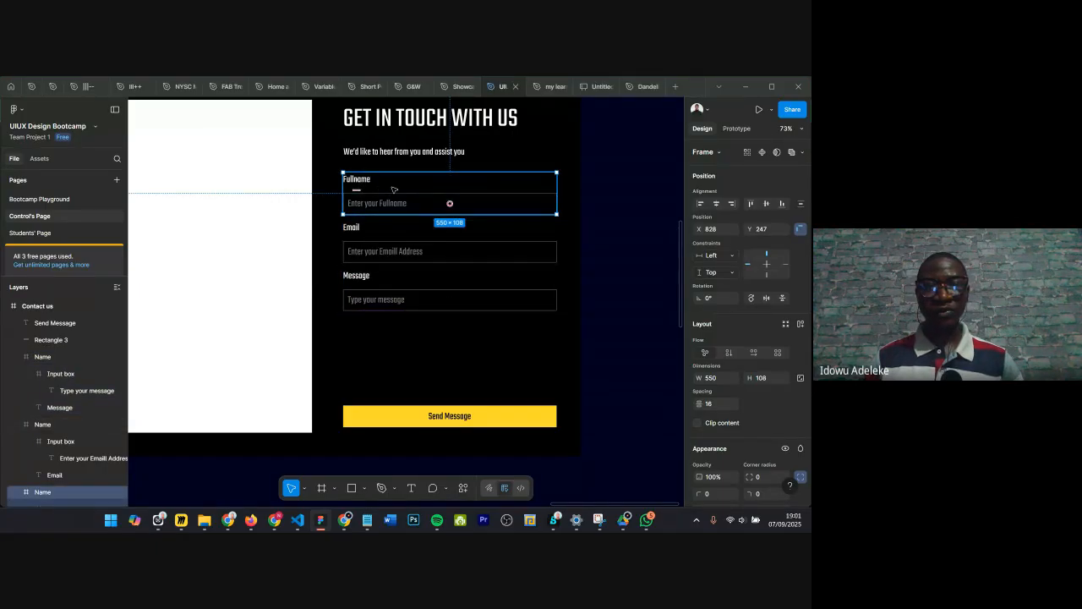
left_click(385, 241, "shift")
left_click(378, 294, "shift")
left_click(378, 294, "shift")
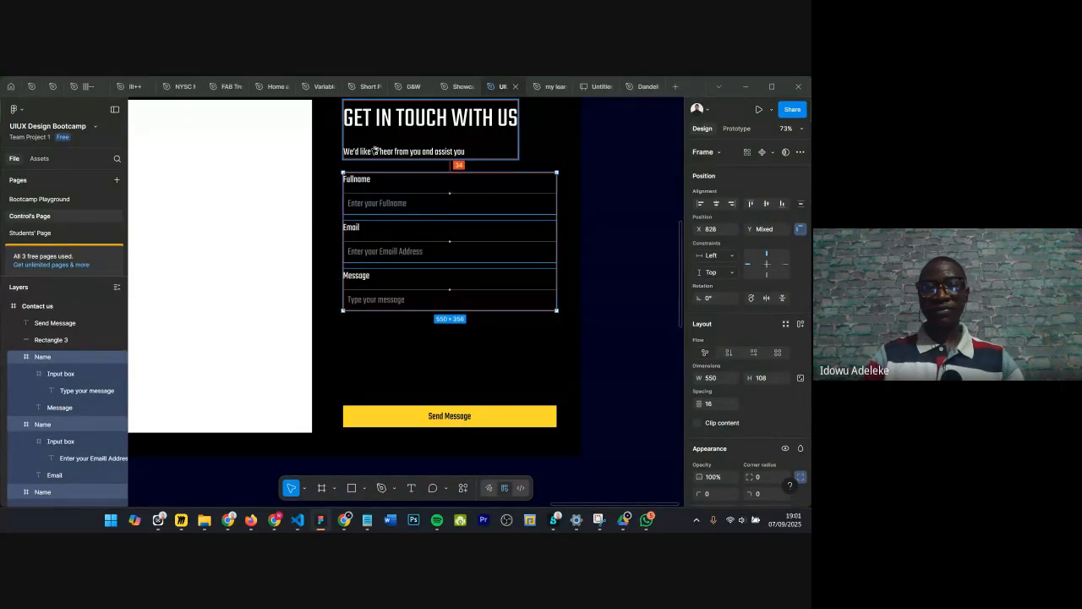
key("shift+Up")
key("shift+Down")
key("Up")
key("Up")
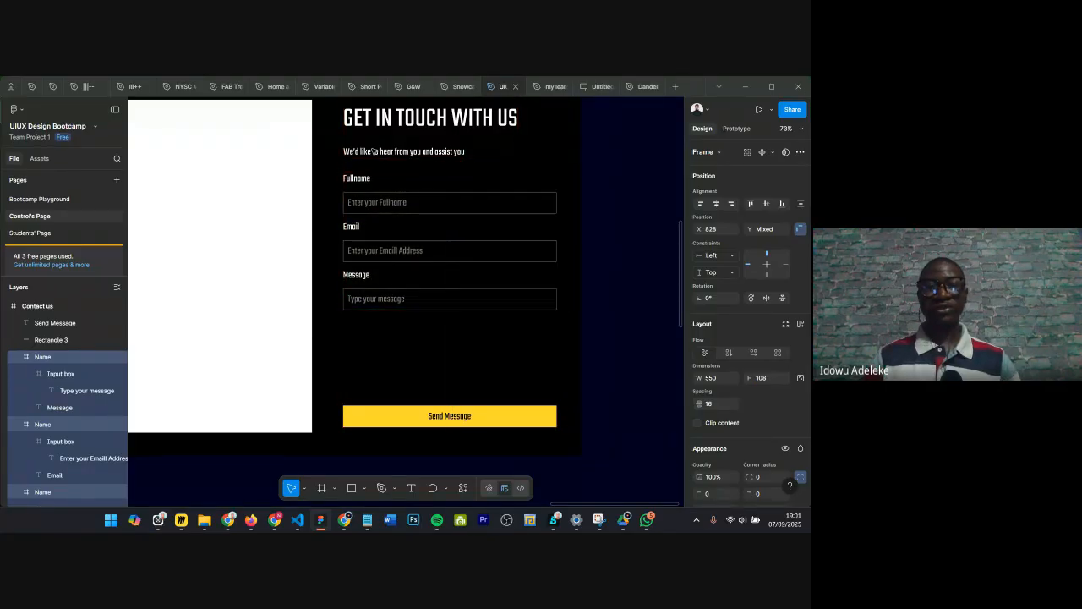
key("Escape")
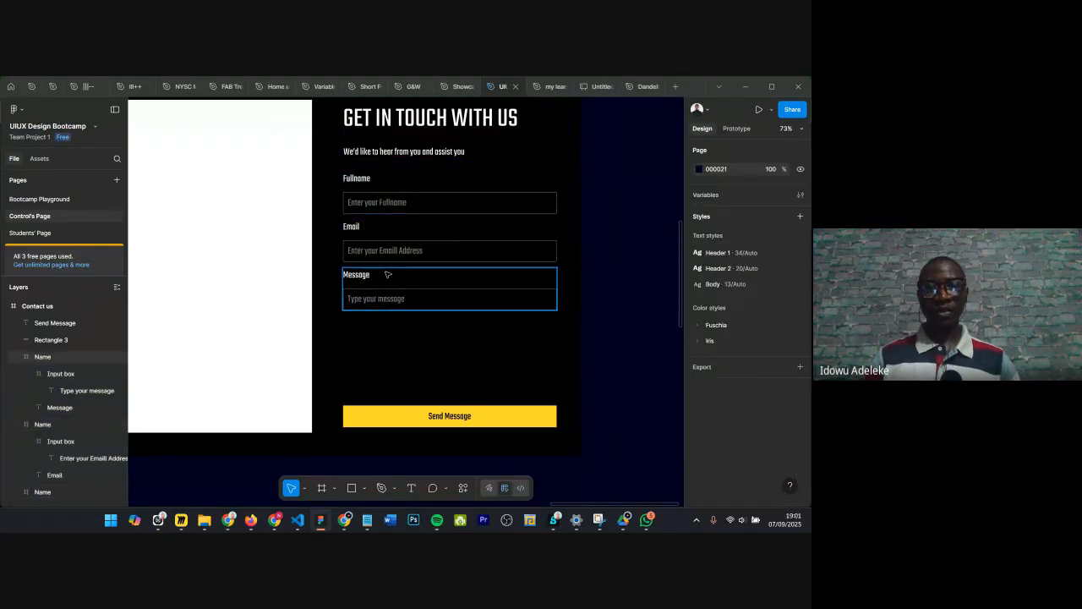
Step: Stretch the Message input box downward to about 279 px tall, reaching the Send Message button
left_click(380, 297)
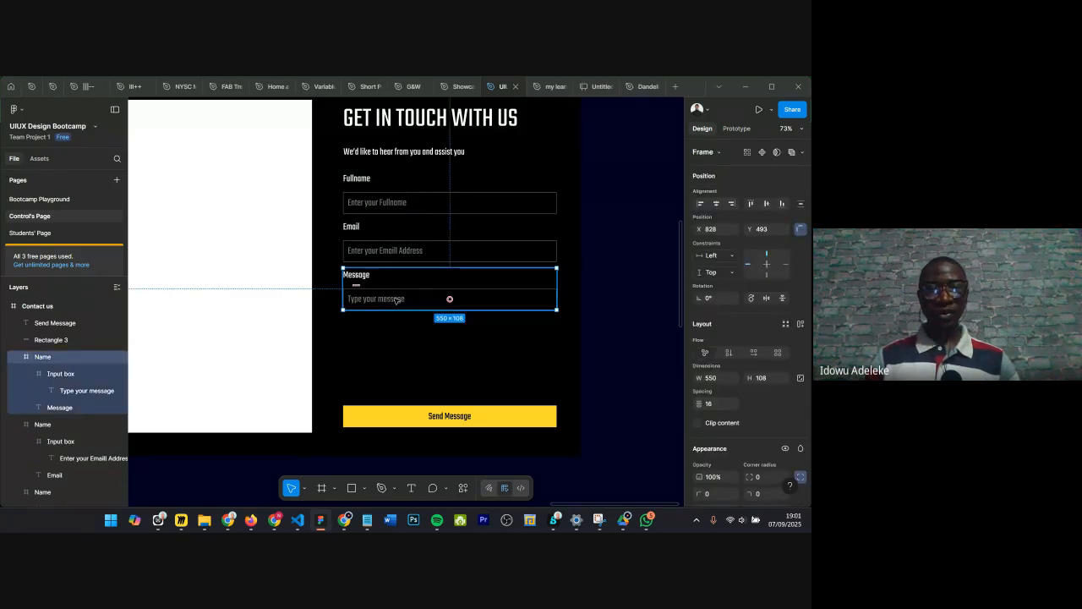
left_click(396, 300)
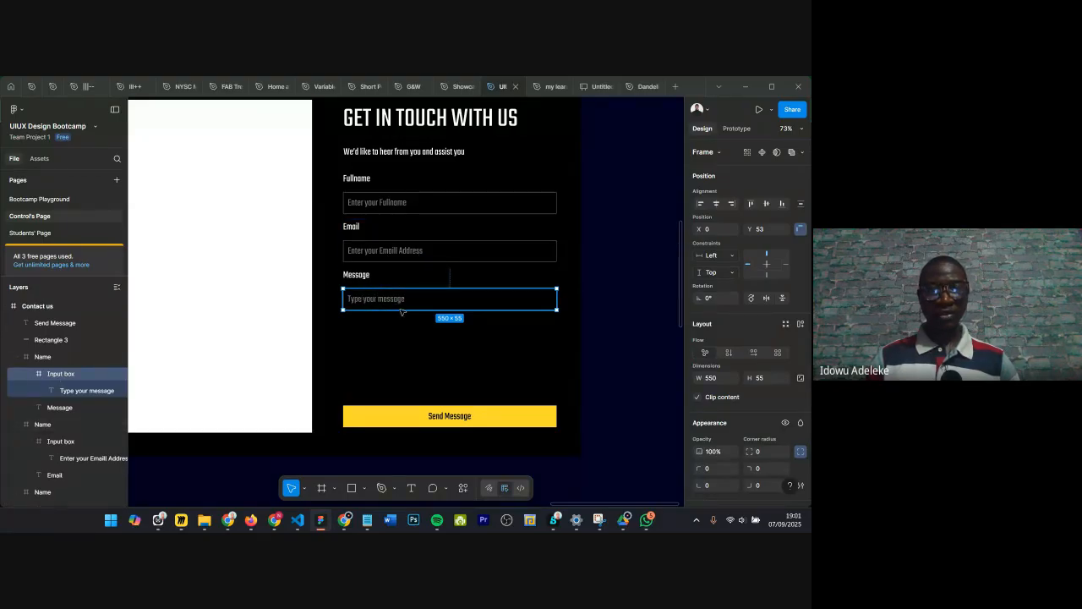
left_click_drag(402, 309, 407, 389)
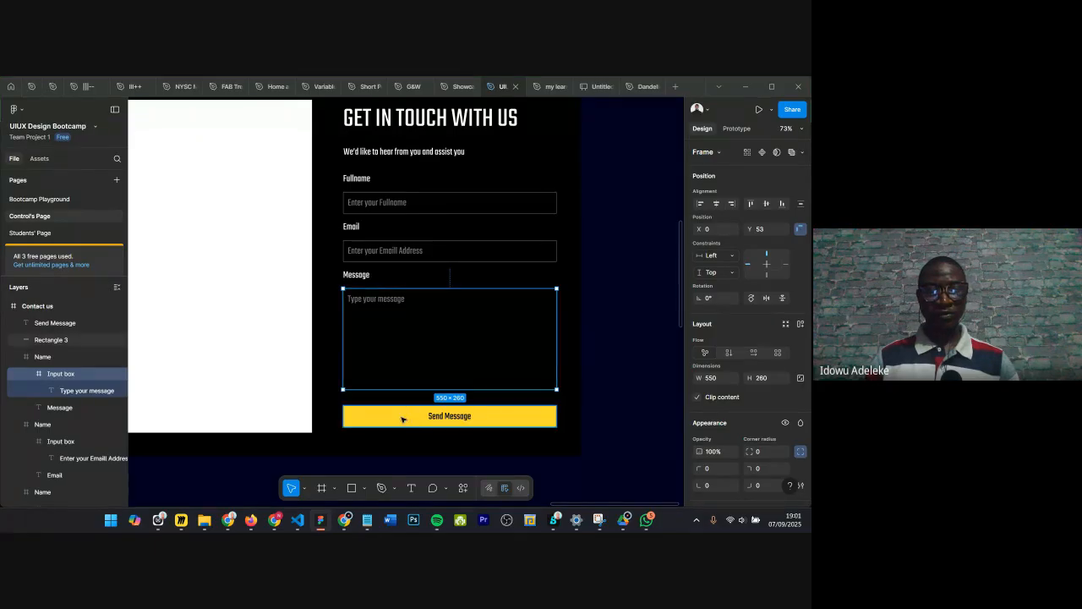
key("alt")
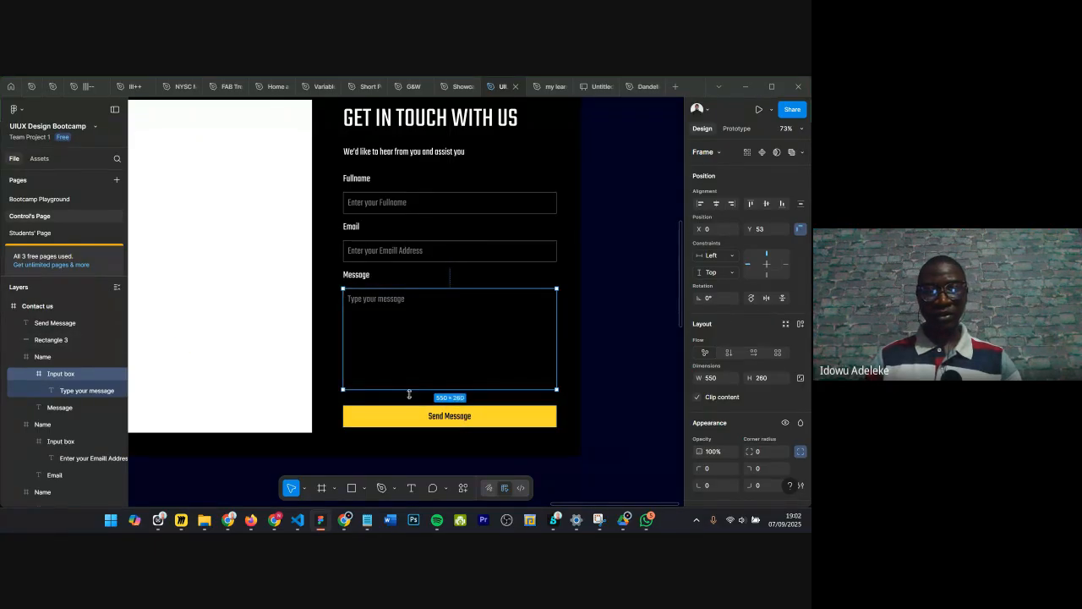
left_click_drag(407, 390, 410, 394)
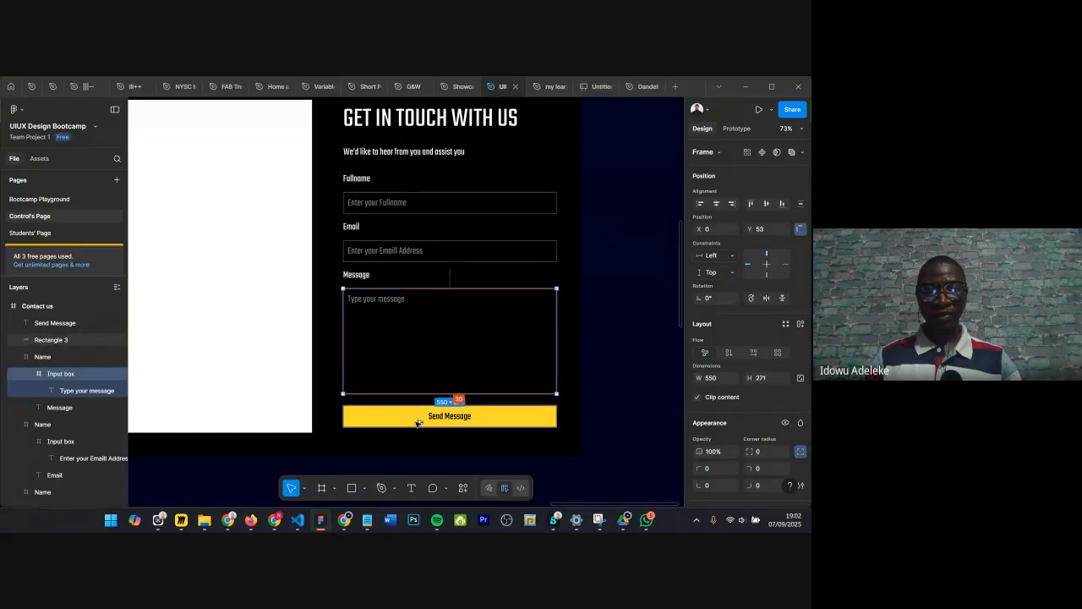
left_click_drag(415, 394, 416, 389)
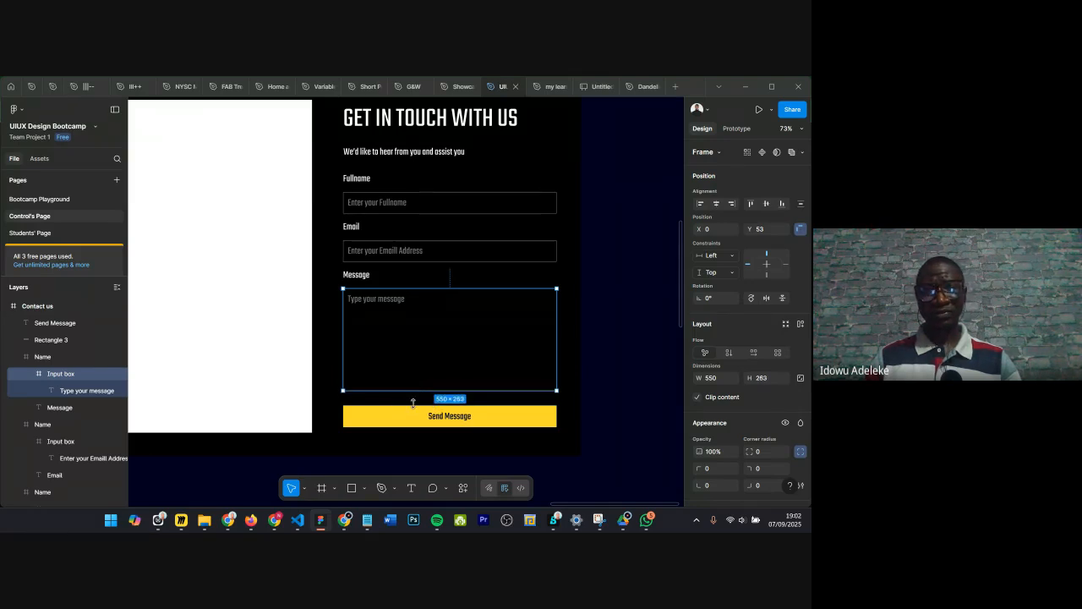
left_click_drag(412, 392, 403, 416)
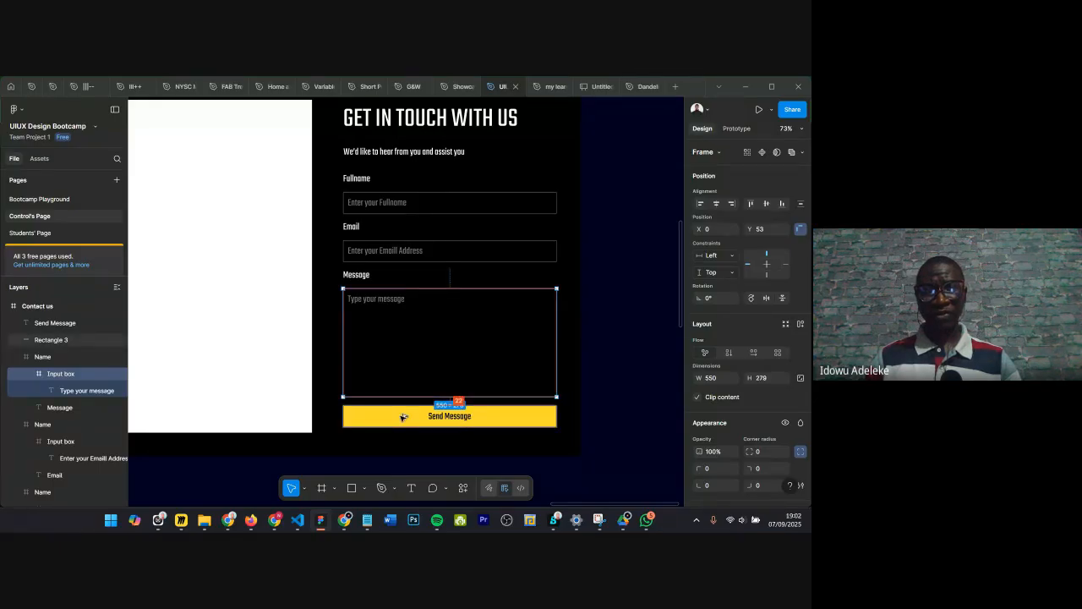
Step: Move the Email field group down to Y 377 and the Message field group down to Y 509
left_click(374, 242)
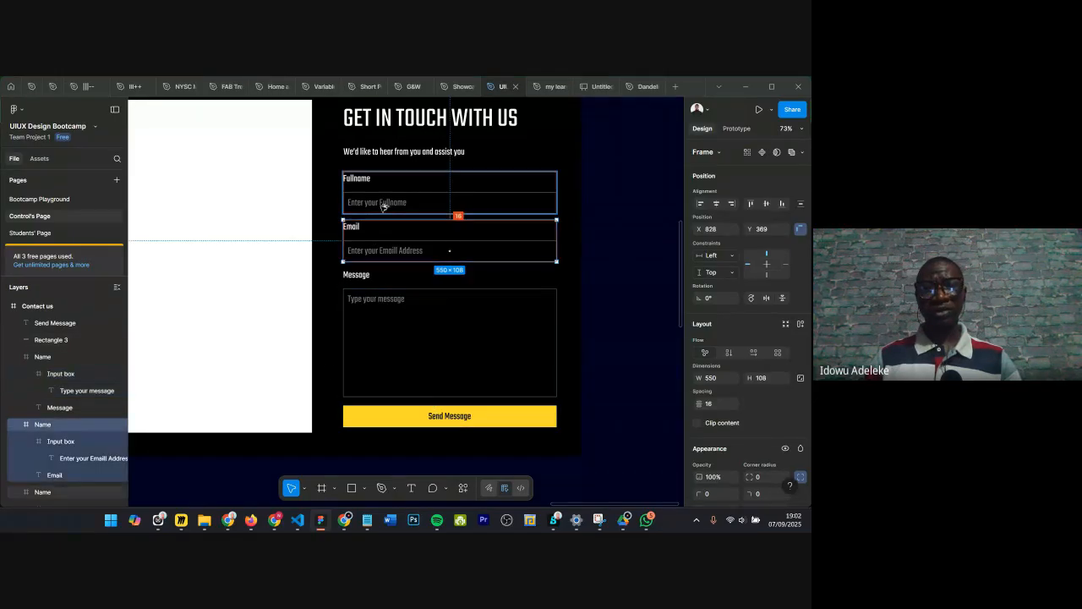
key("Down")
key("Down")
key("Down")
key("Down")
key("Down")
key("Down")
key("Down")
key("Down")
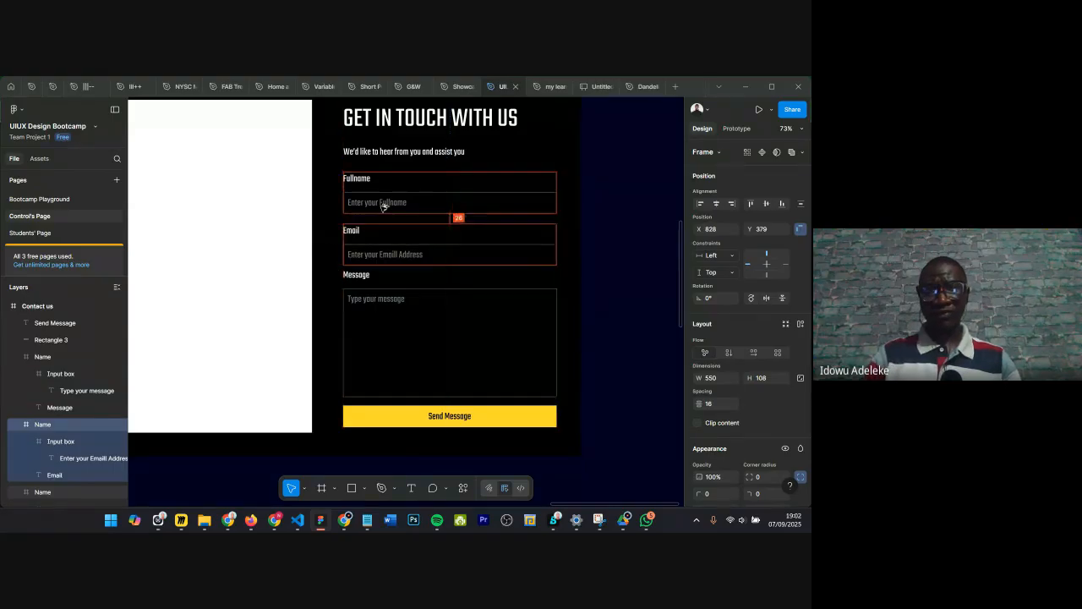
left_click(399, 276)
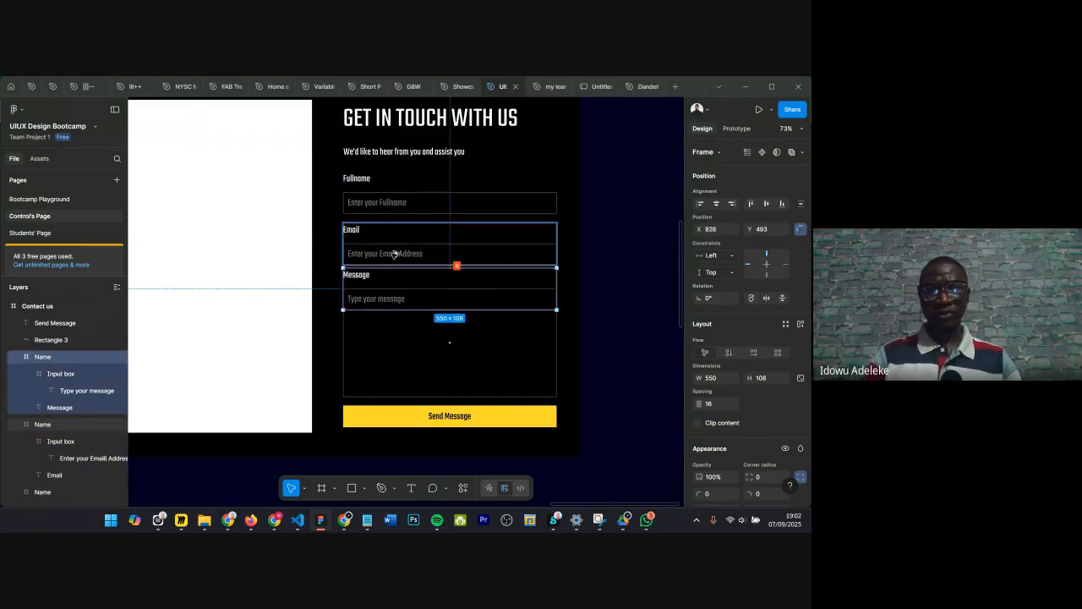
key("shift+Down")
key("shift+Down")
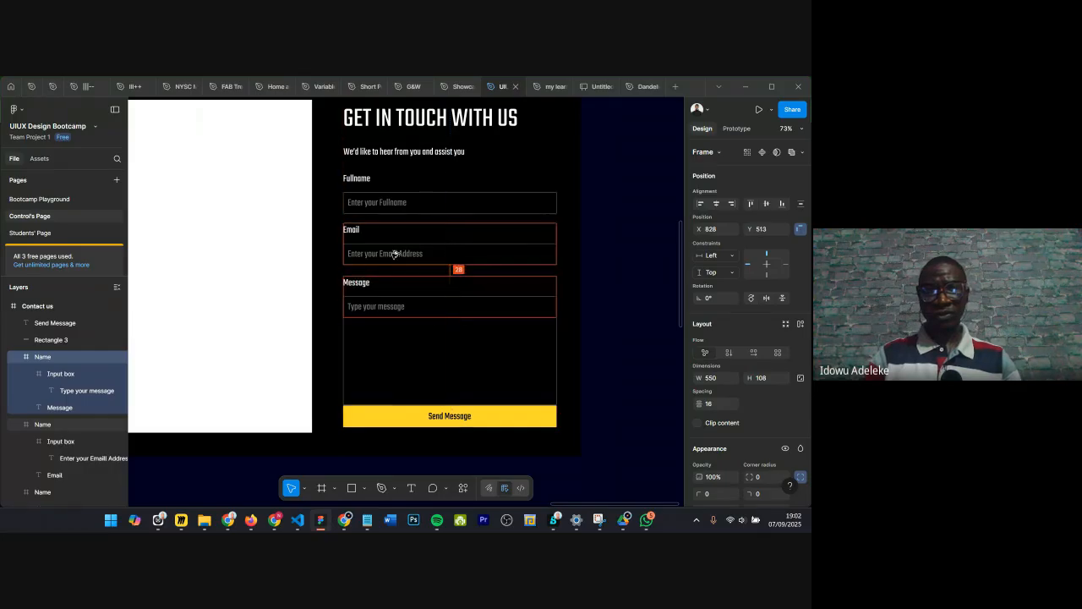
key("Up")
key("Up")
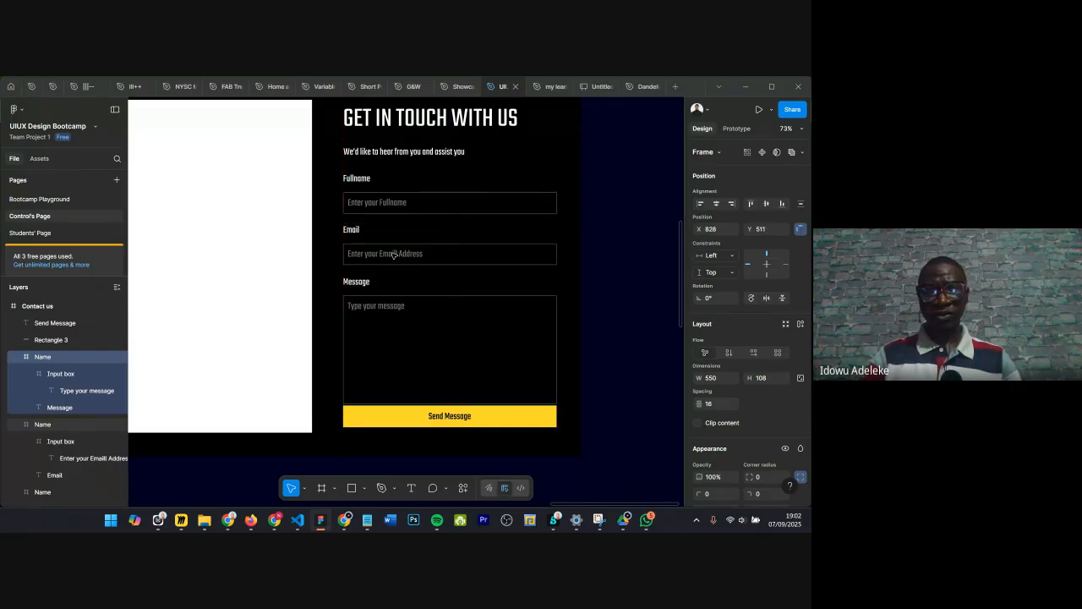
key("Up")
key("Up")
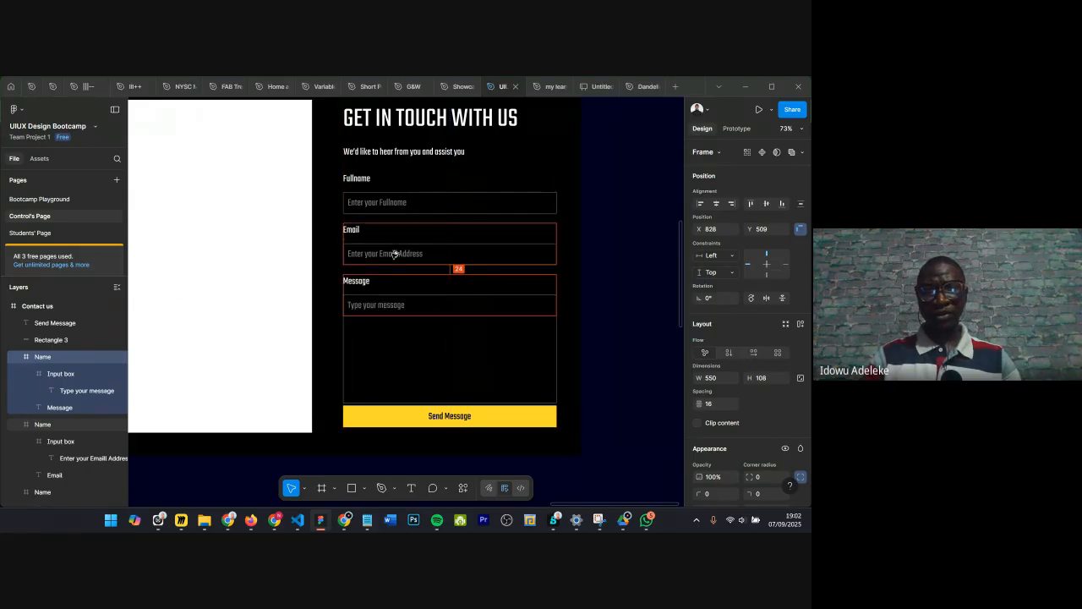
Step: Set the Message input box height to 261
left_click(448, 346)
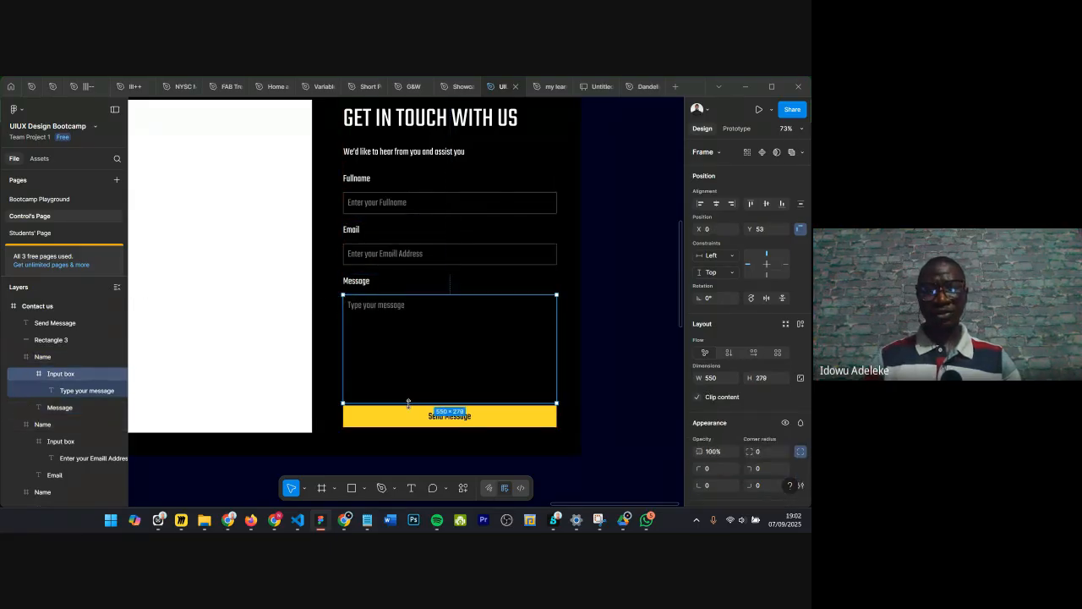
left_click_drag(406, 398, 405, 396)
key("alt")
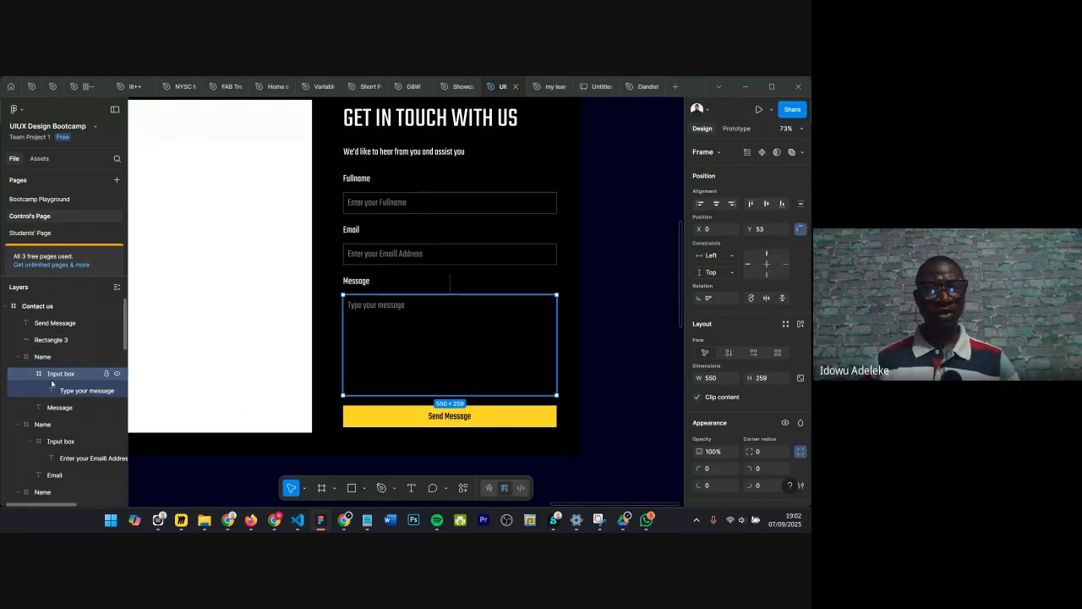
left_click(763, 378)
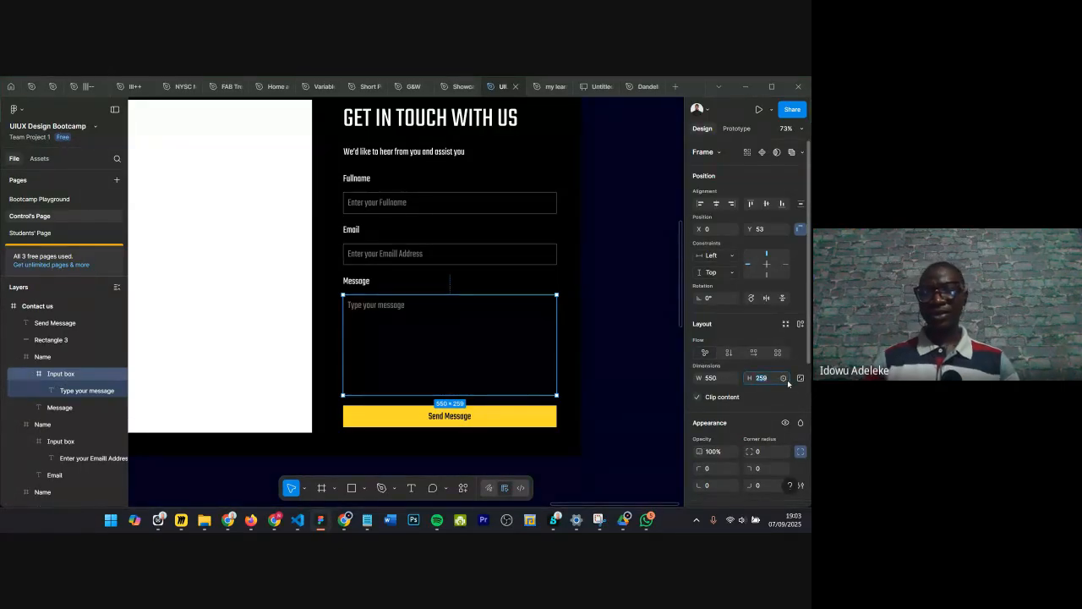
key("Right")
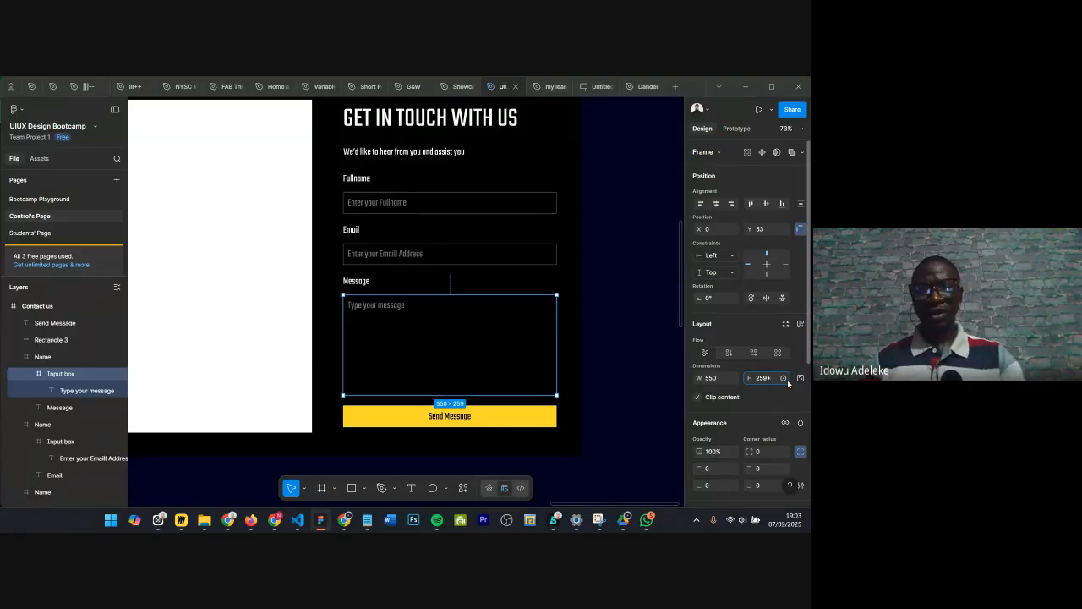
key("Return")
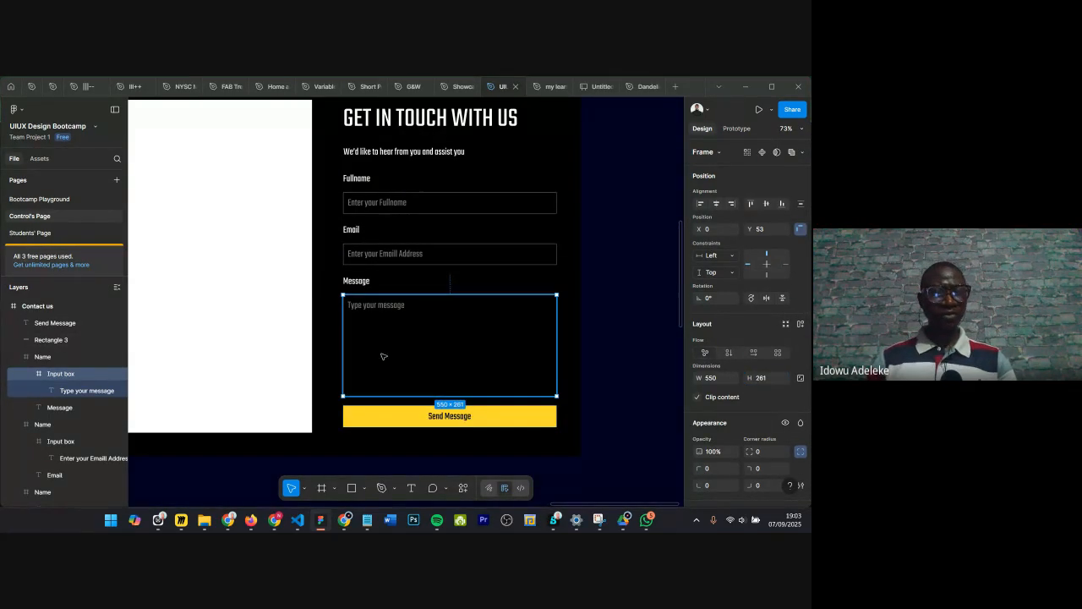
Step: Inspect the Message field group's layers and the spacing between the header and the Fullname, Email and Message groups
left_click(81, 392)
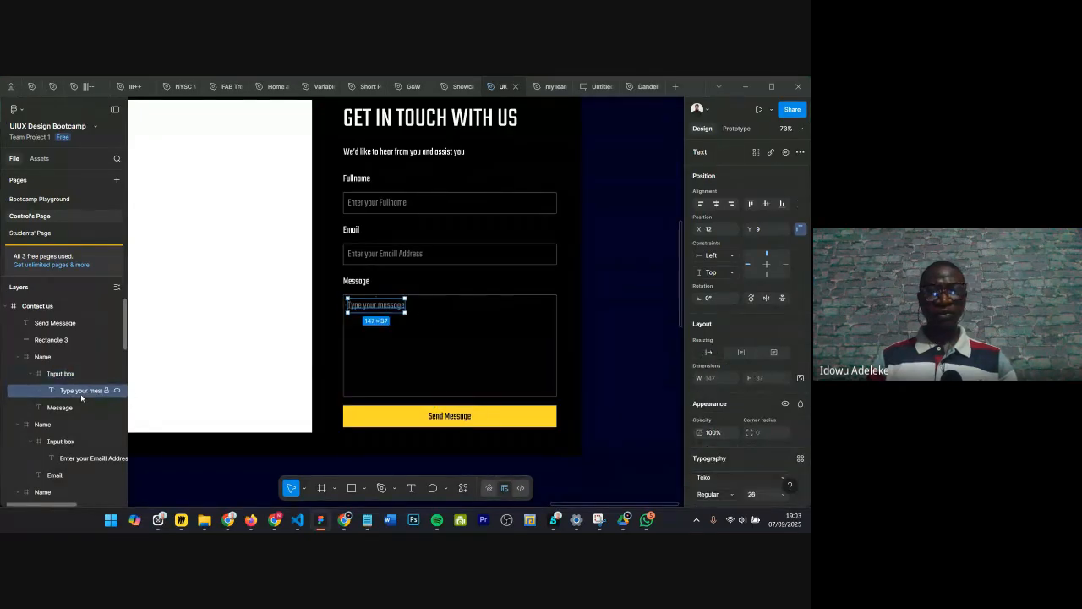
left_click(366, 283)
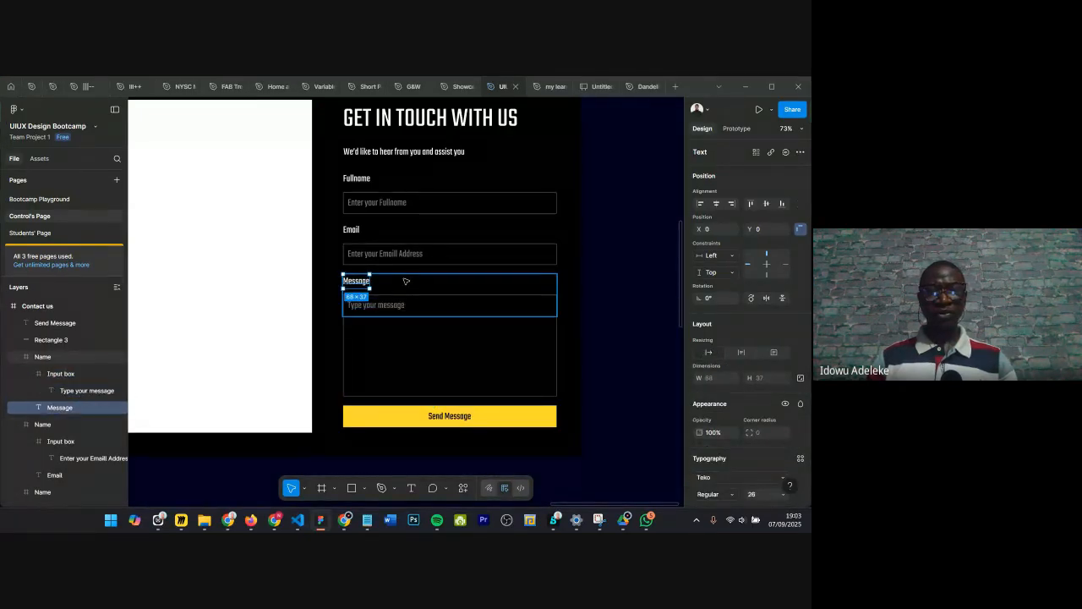
left_click(405, 280)
left_click_drag(389, 312, 399, 395)
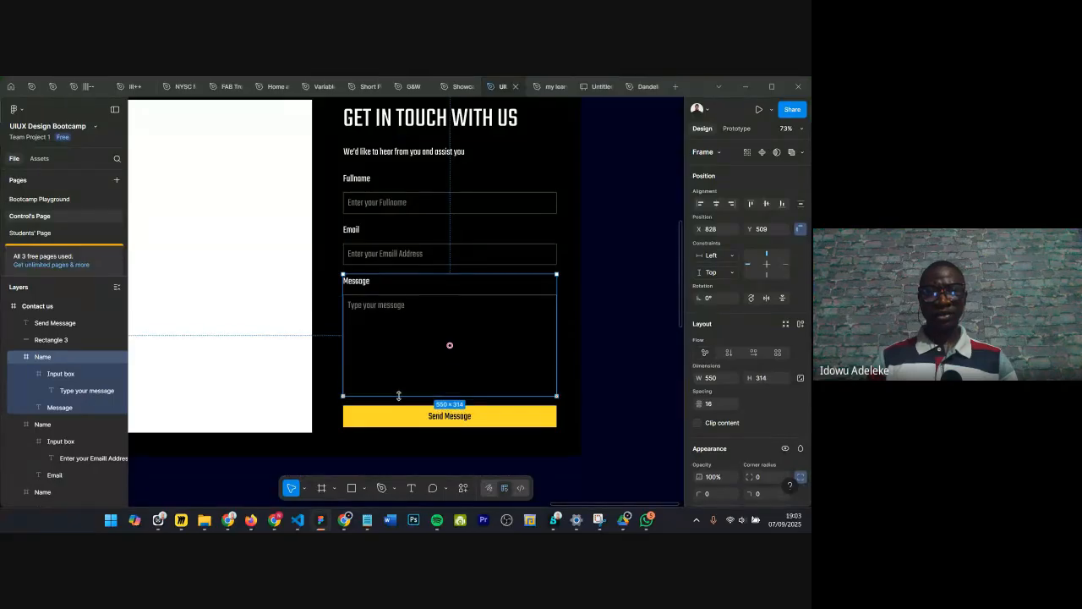
left_click(631, 297)
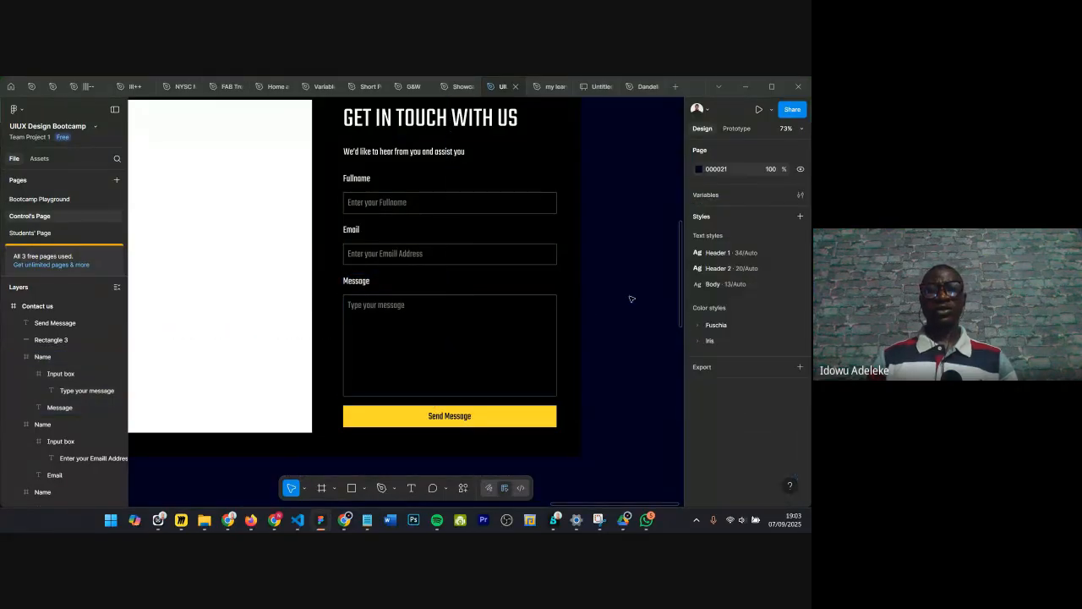
scroll(631, 298, "down", 1)
scroll(631, 298, "down", 3)
left_click(556, 284)
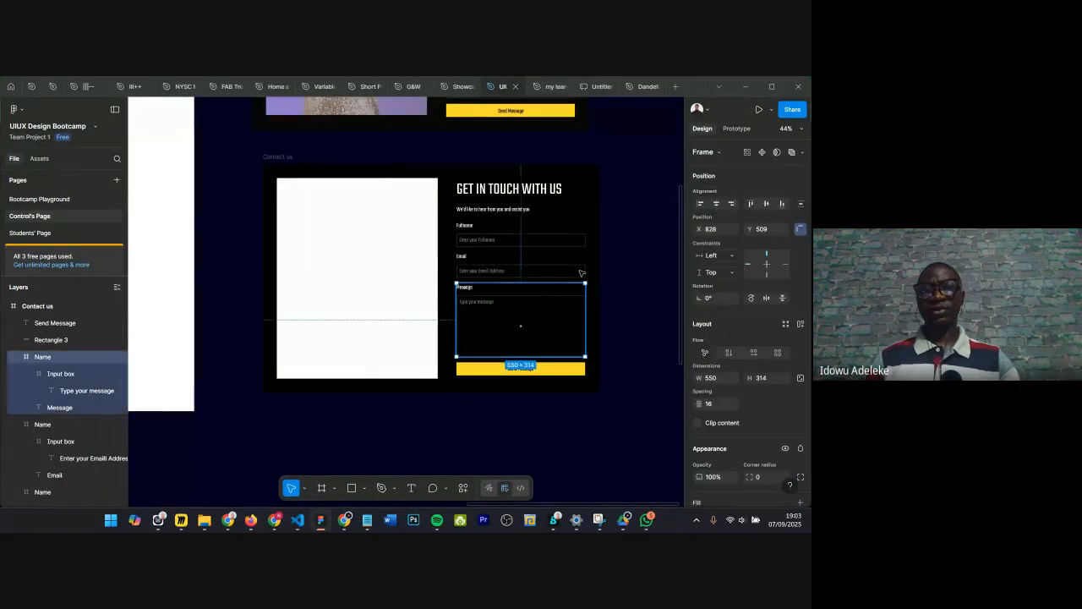
key("alt")
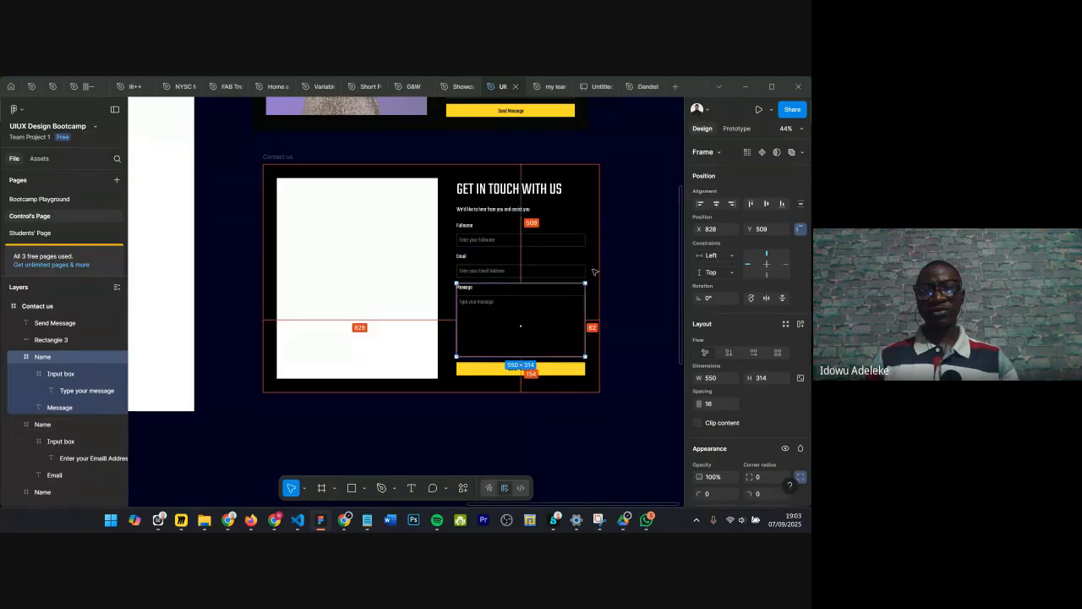
left_click(495, 194)
scroll(495, 194, "up", 3)
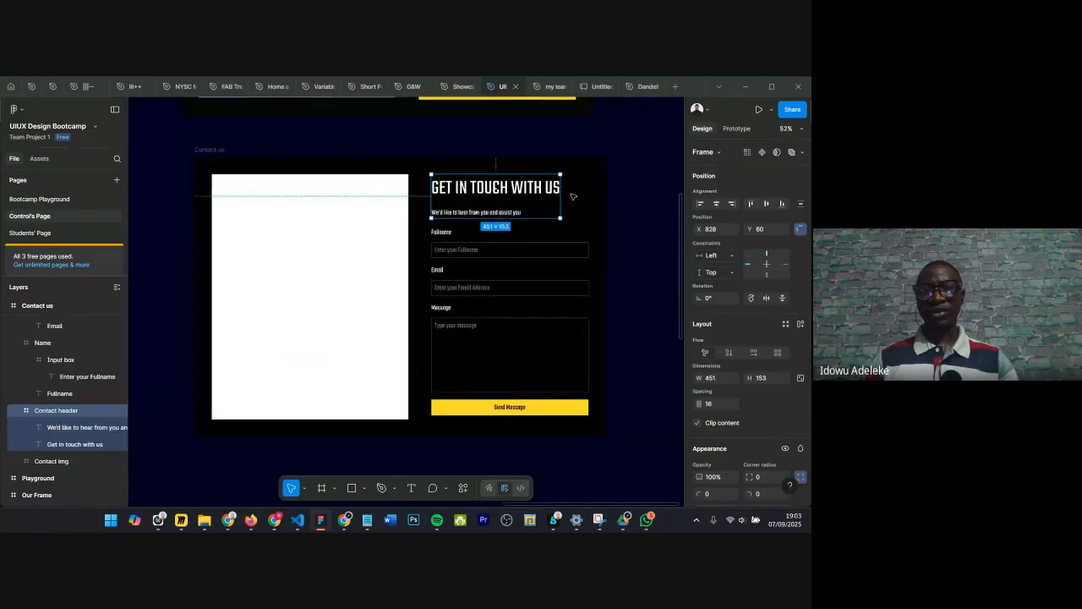
left_click(443, 252)
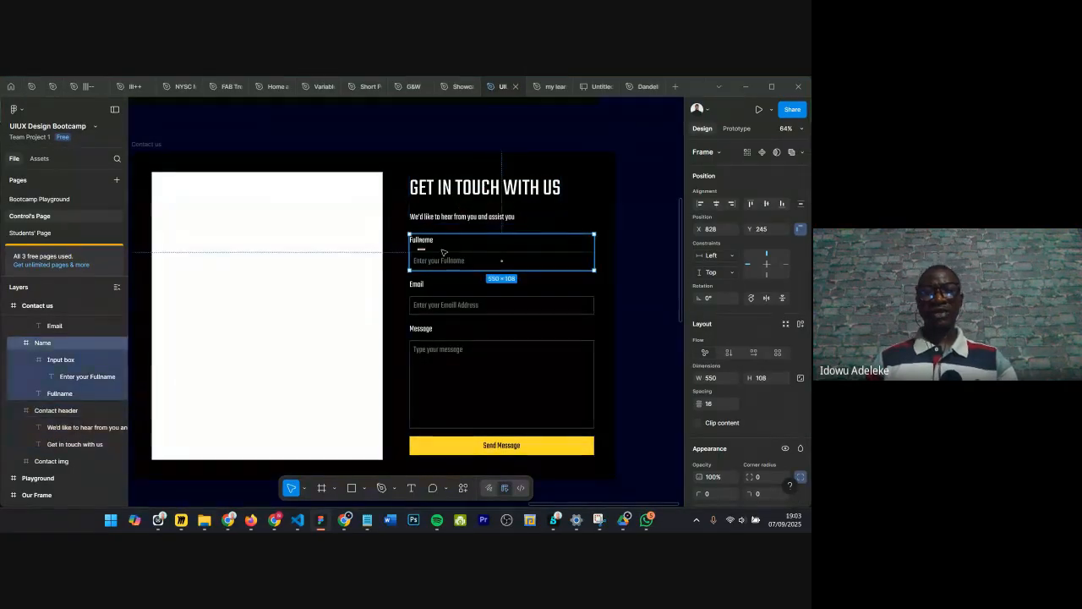
left_click(433, 293, "shift")
left_click(433, 398, "shift")
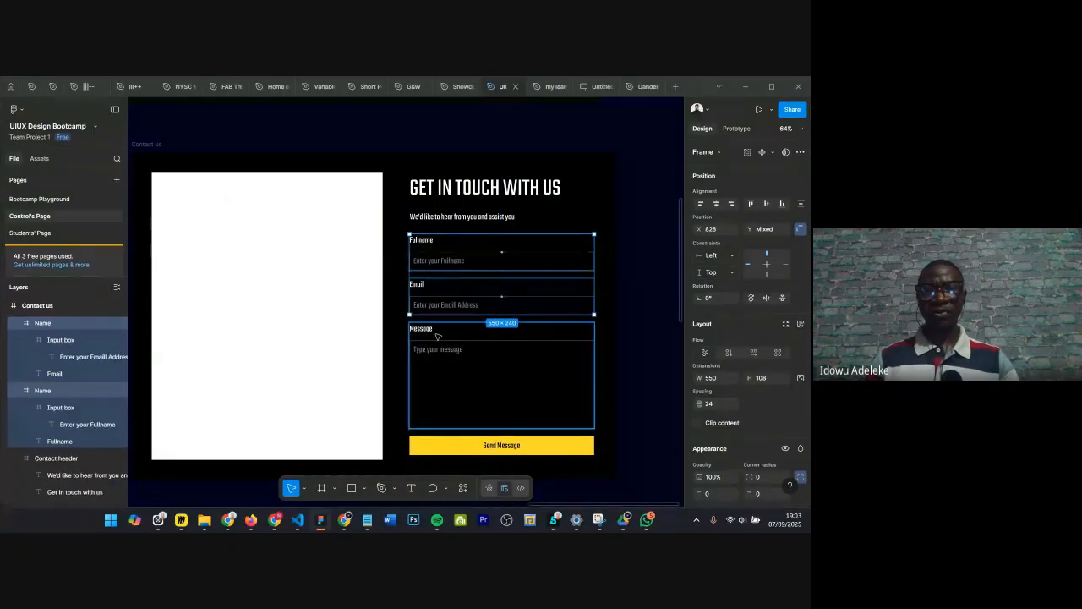
left_click(441, 252)
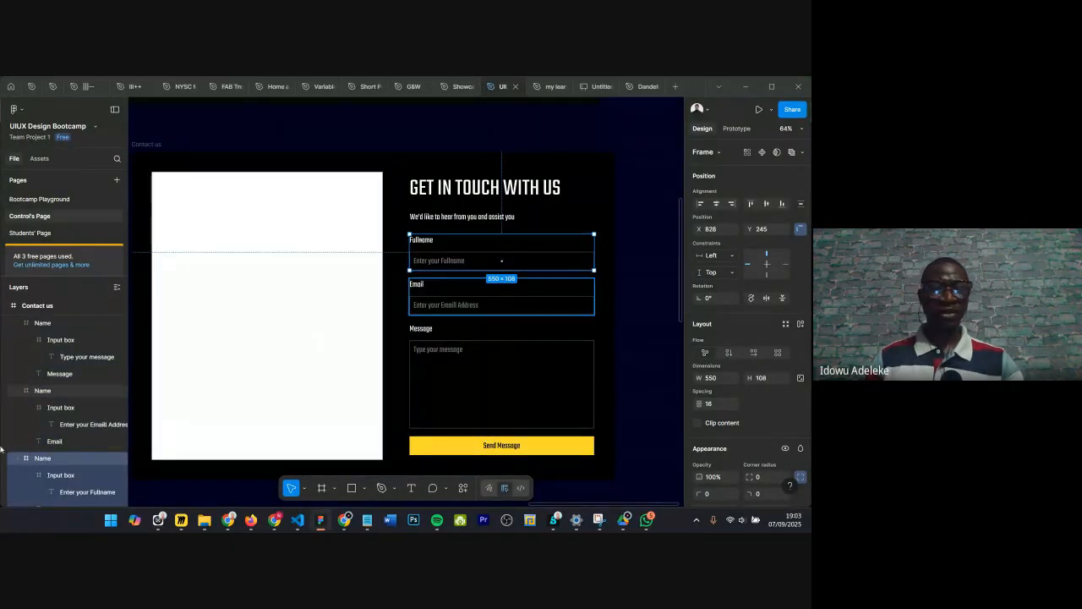
Step: Rename the Email field group layer as Email
left_click(47, 393)
double_click(46, 394)
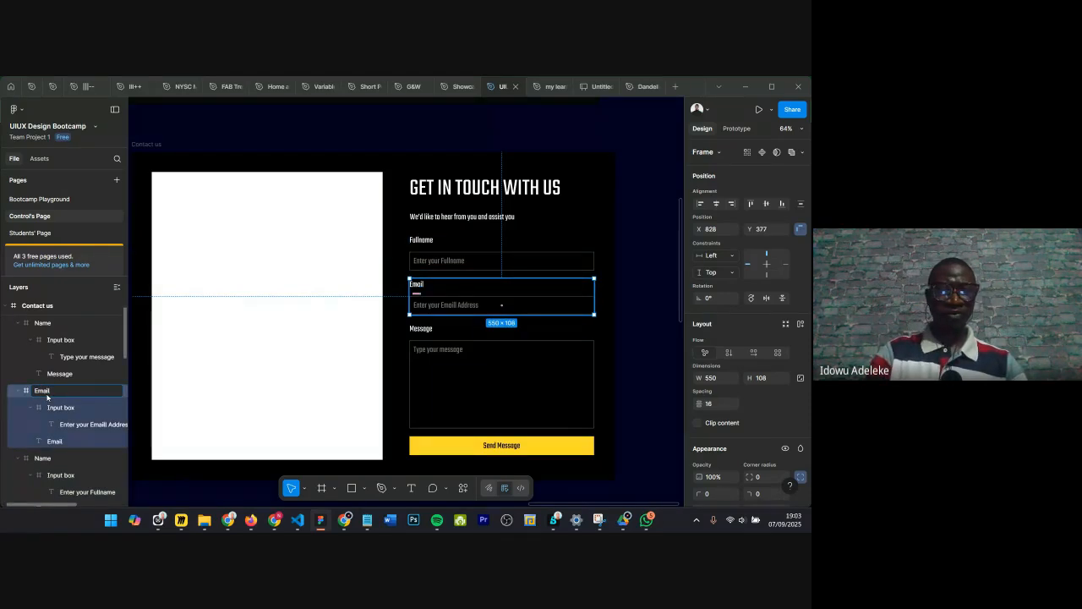
type("Email")
key("Return")
Step: Rename the Message field group layer as Message
left_click(51, 325)
double_click(50, 328)
type("Messa")
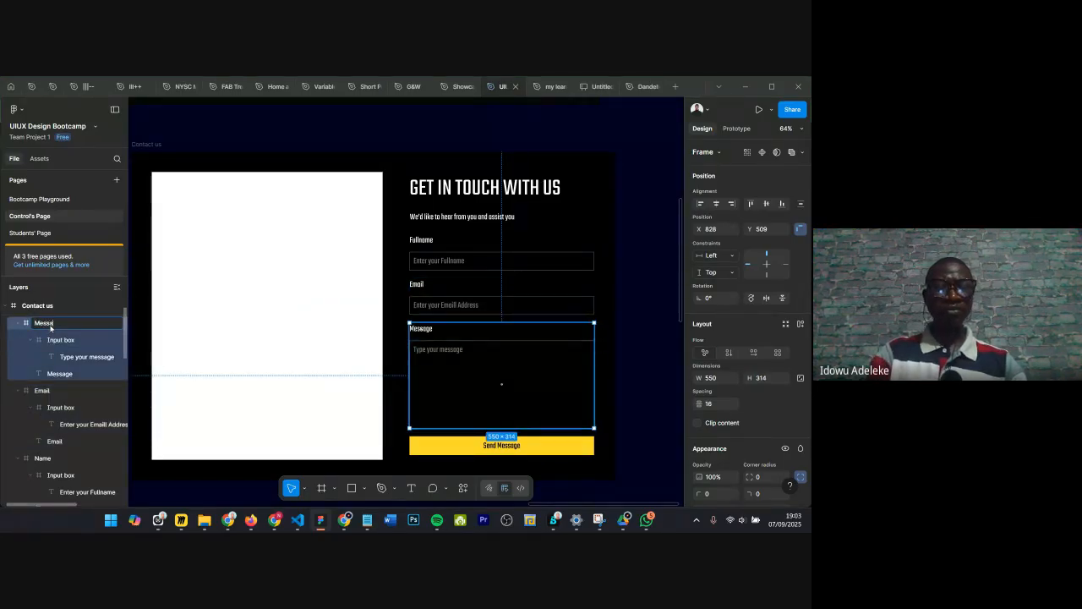
type("ge")
key("Return")
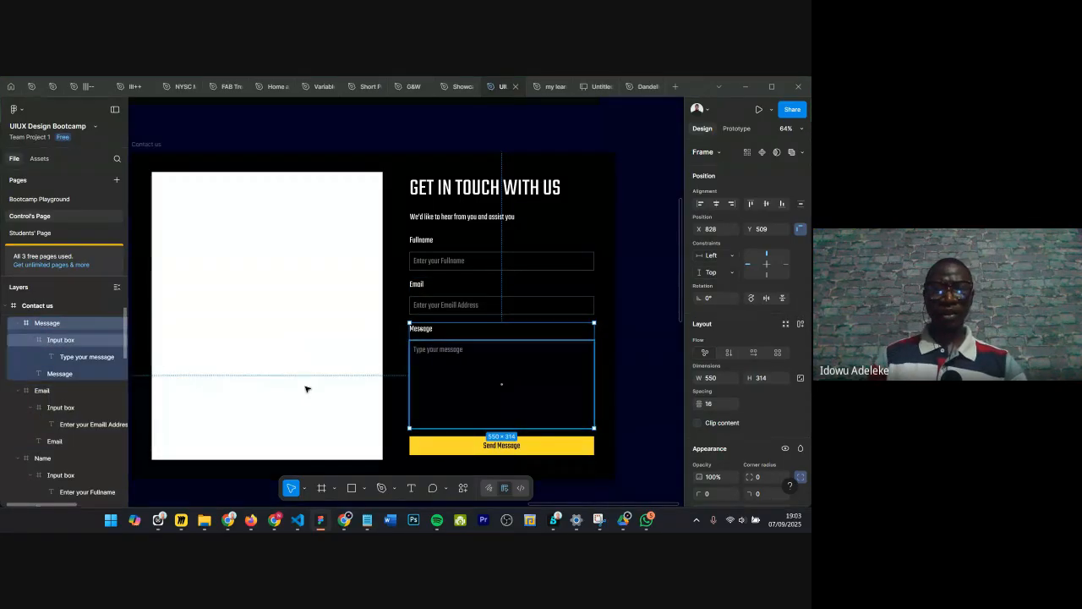
Step: Wrap the Send Message text and its yellow rectangle together in a new frame
left_click(432, 444)
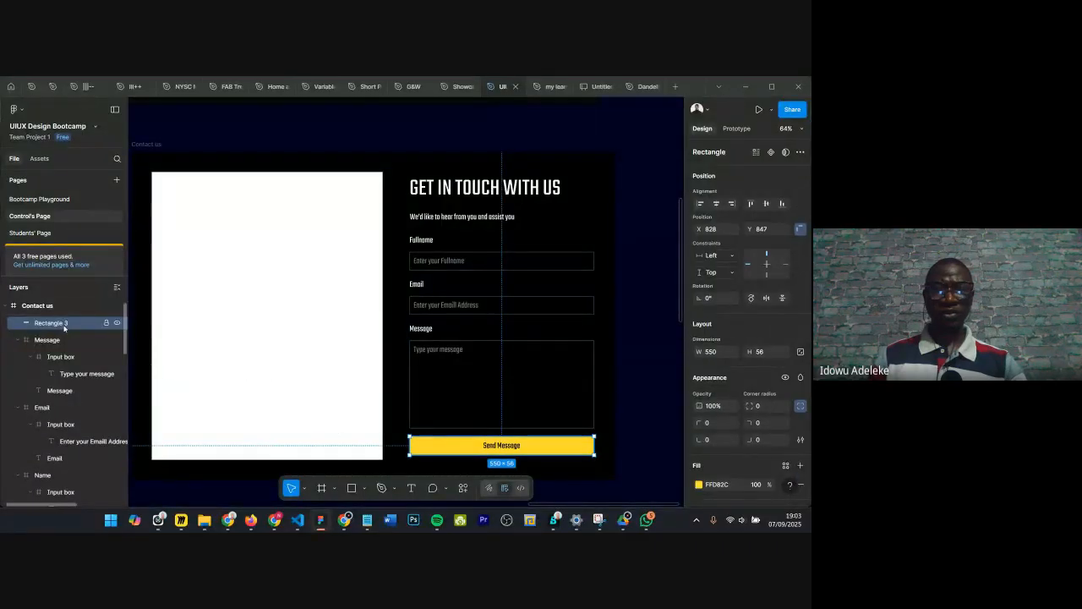
scroll(48, 343, "up", 1)
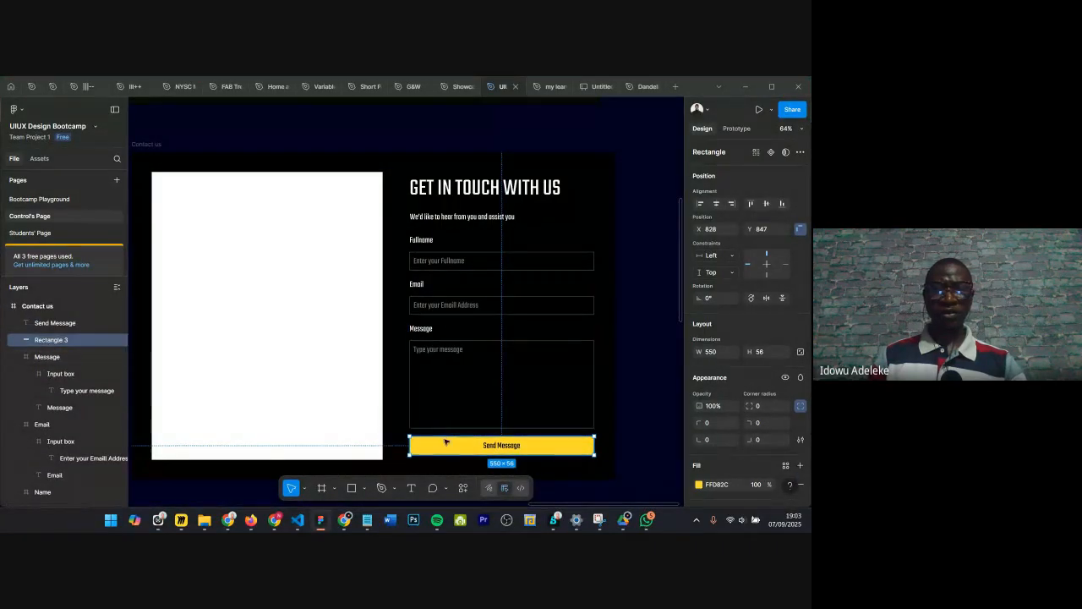
left_click(48, 324, "shift")
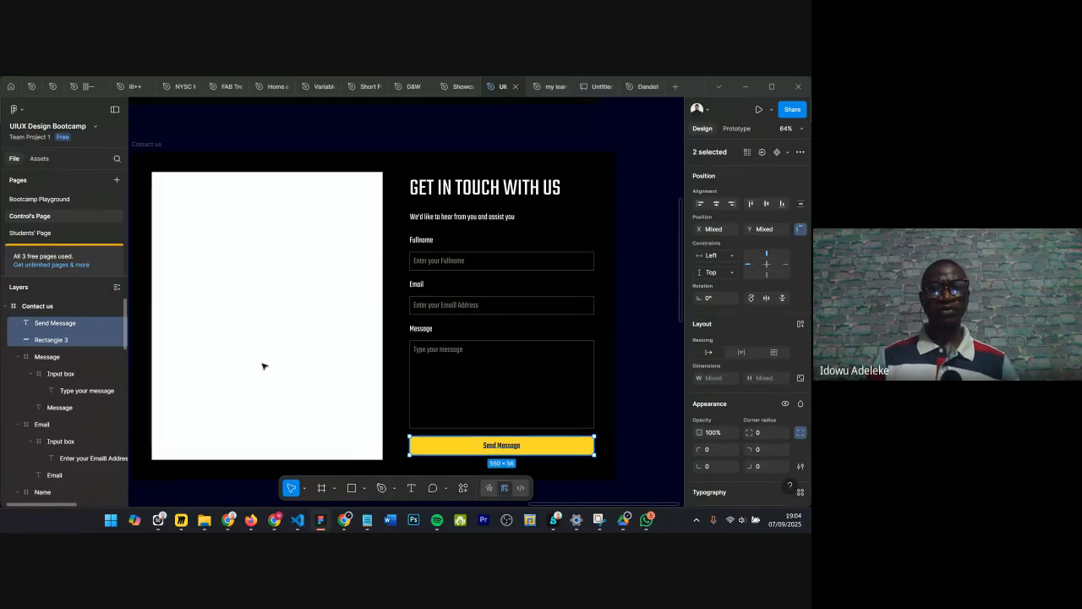
right_click(462, 444)
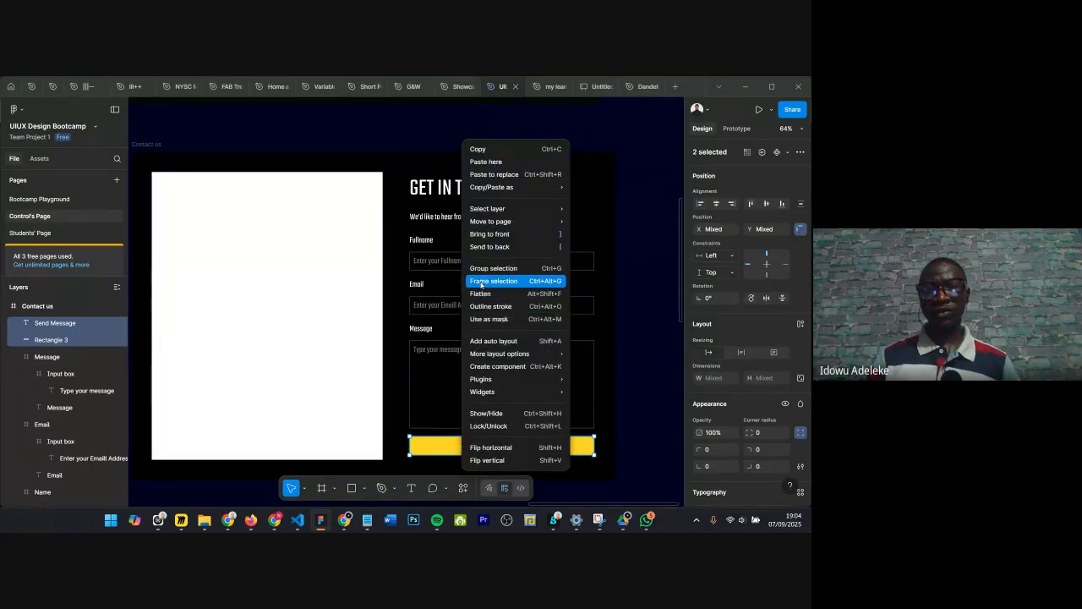
left_click(480, 285)
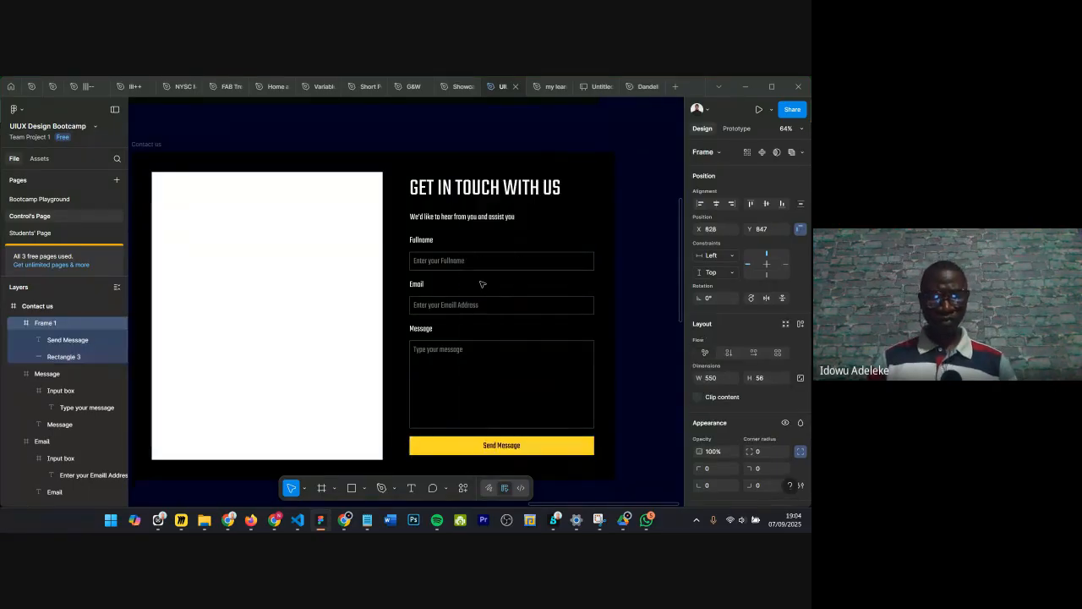
Step: Rename the new button frame as Submit button
double_click(48, 328)
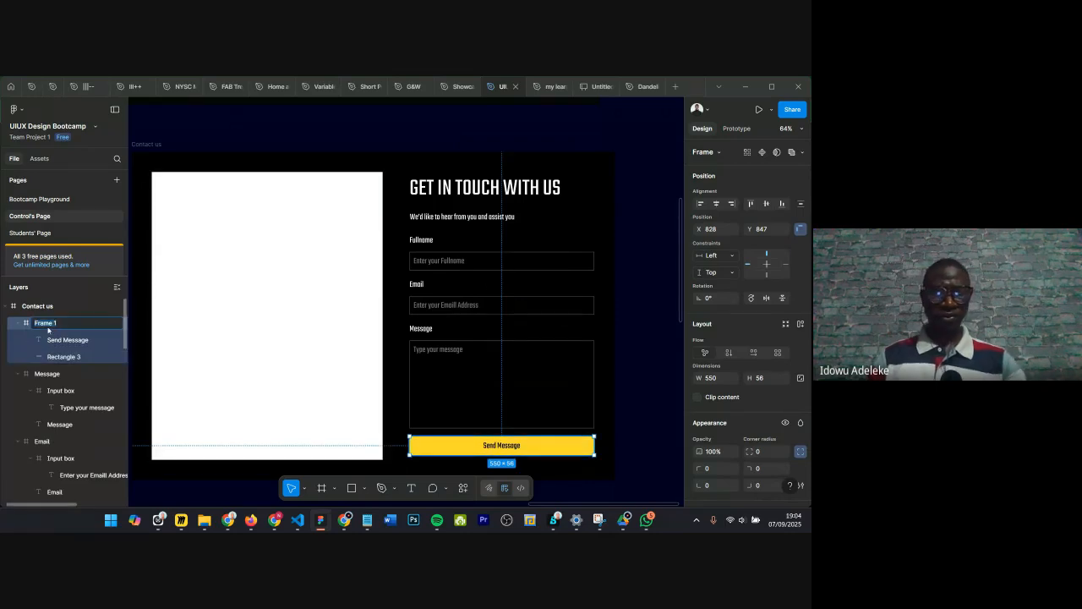
type("C")
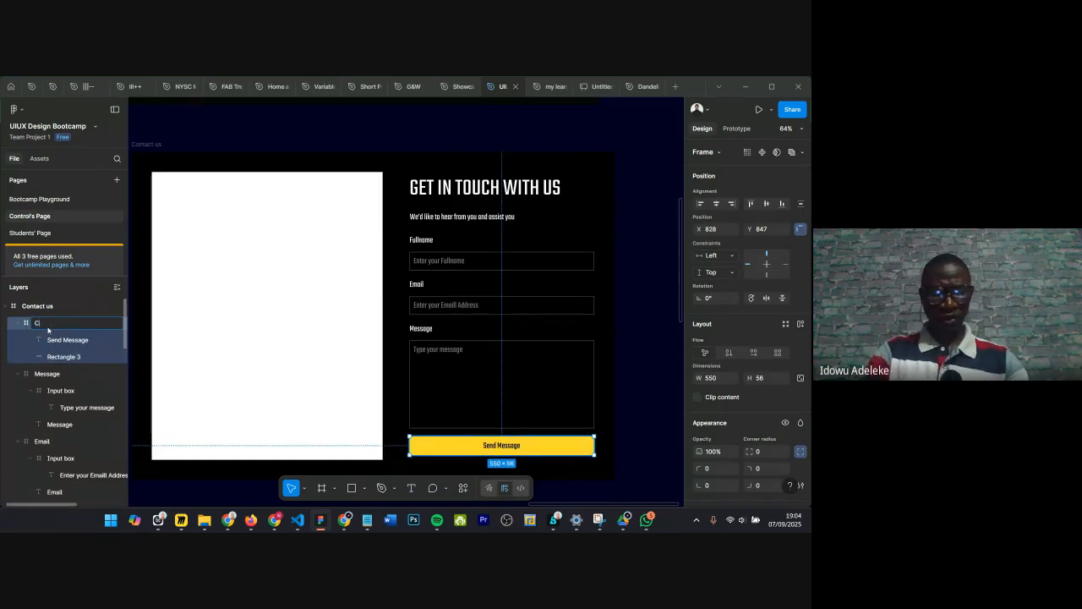
type("l")
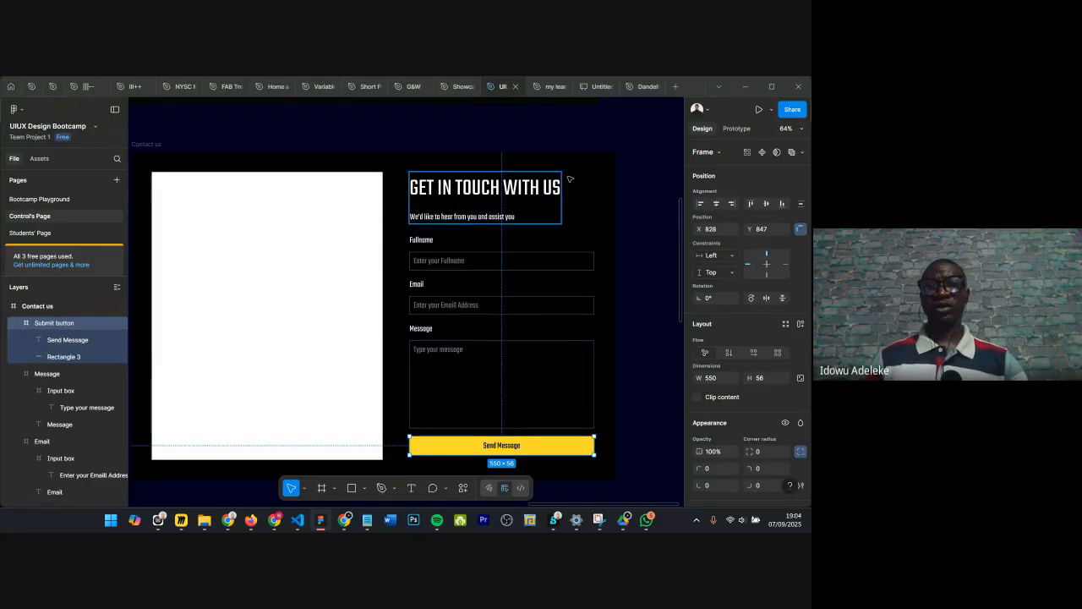
Step: Frame the header, Fullname, Email, Message and Submit button groups together into a frame named Contact content
scroll(574, 171, "right", 1)
scroll(573, 171, "down", 2)
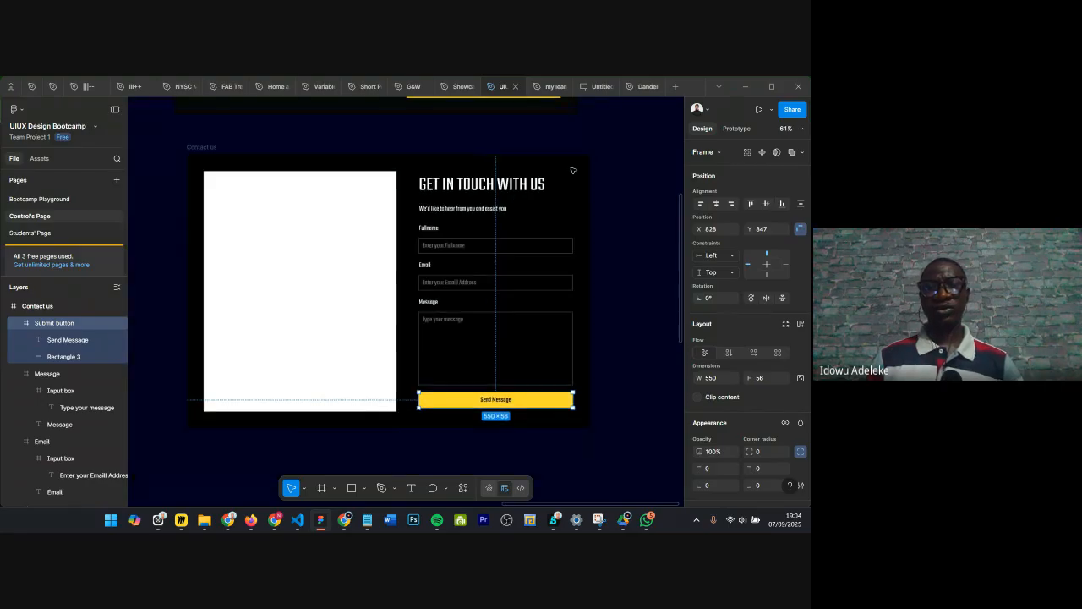
left_click(450, 241)
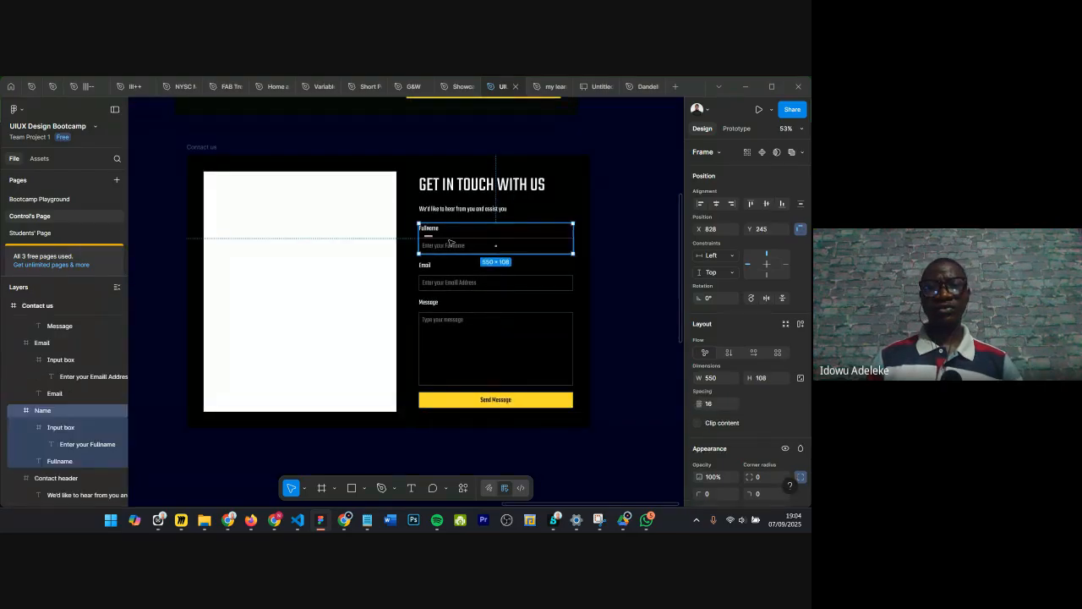
left_click(444, 273, "shift")
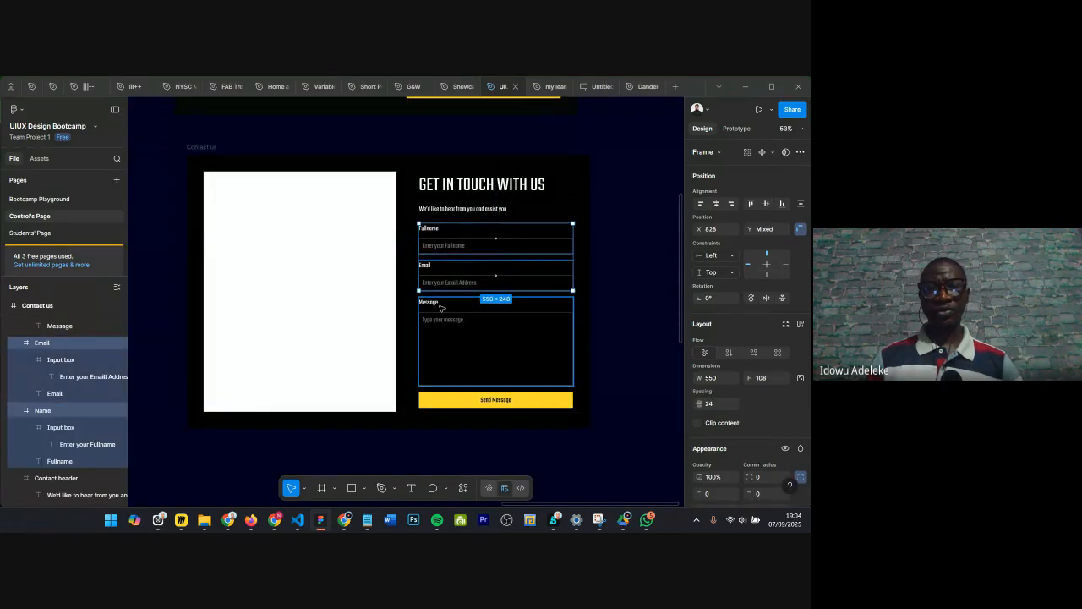
left_click(440, 309, "shift")
left_click(451, 206, "shift")
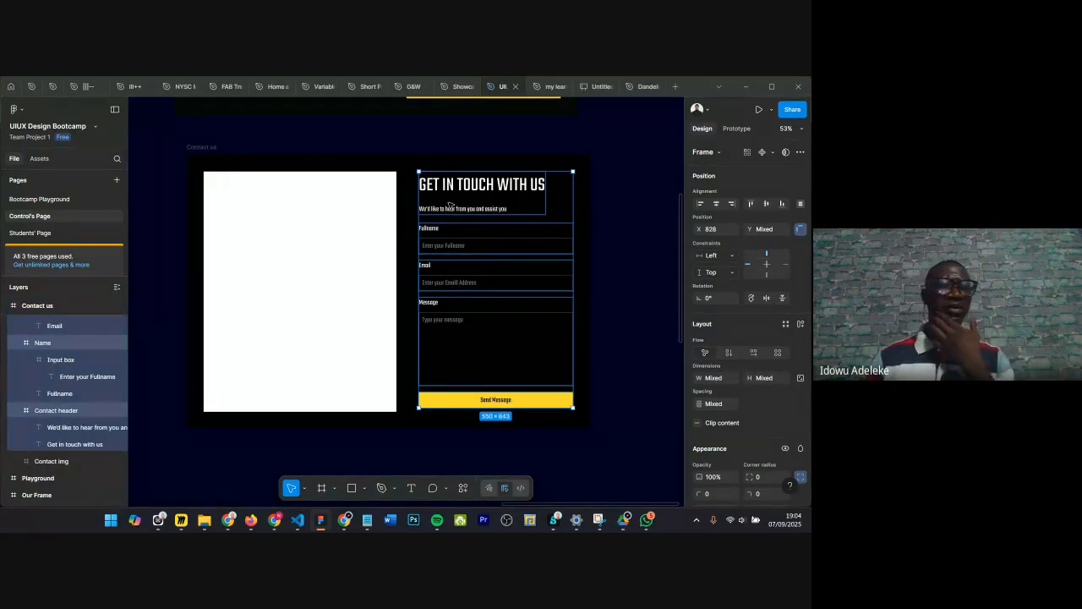
scroll(43, 390, "up", 3)
scroll(43, 389, "up", 2)
scroll(43, 390, "up", 2)
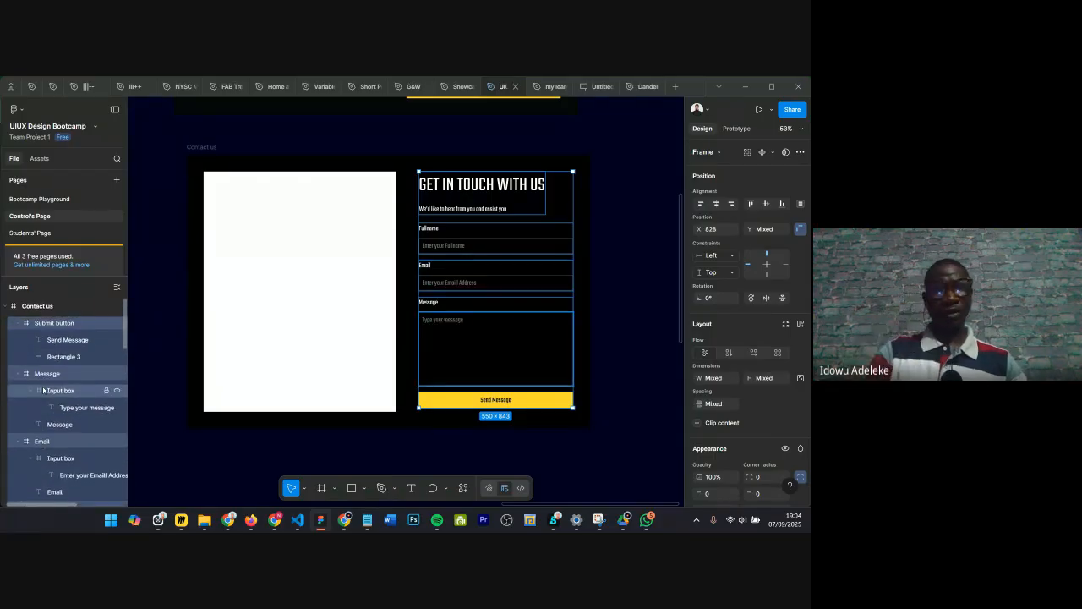
right_click(490, 197)
mouse_move(506, 214)
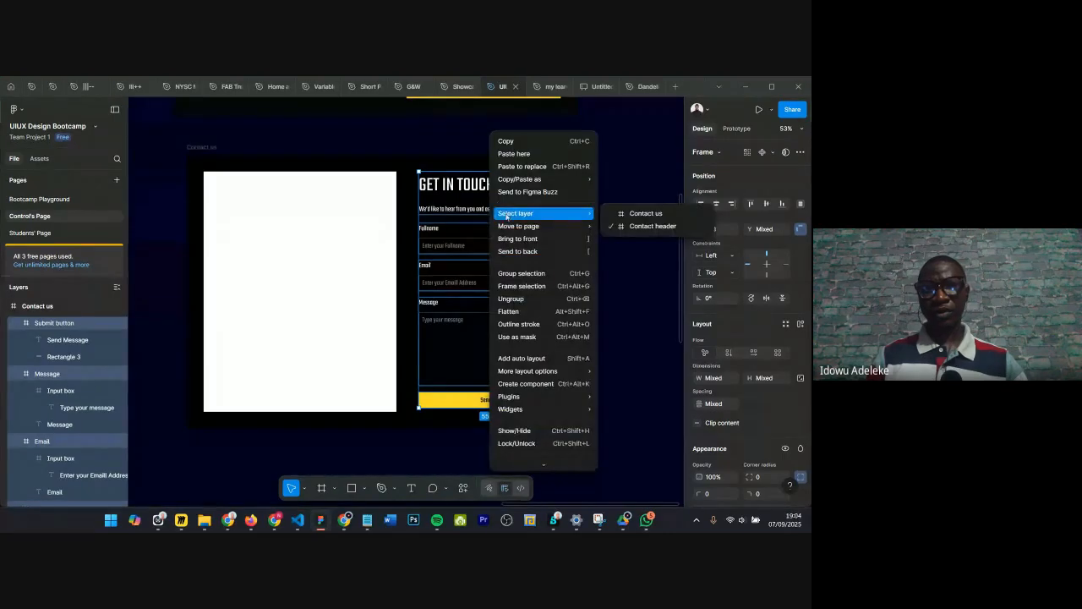
left_click(521, 286)
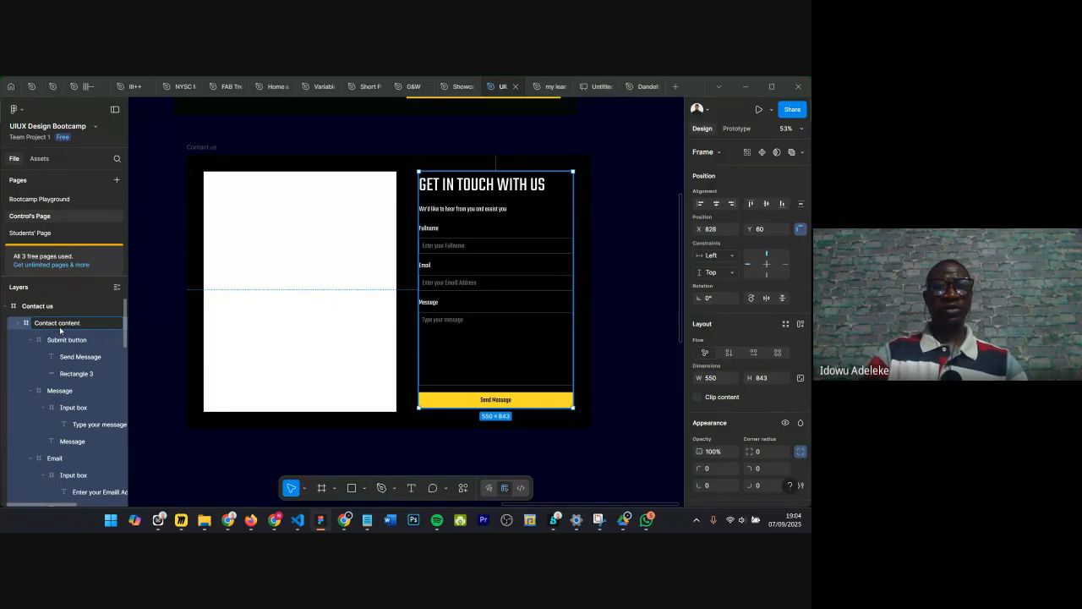
key("Return")
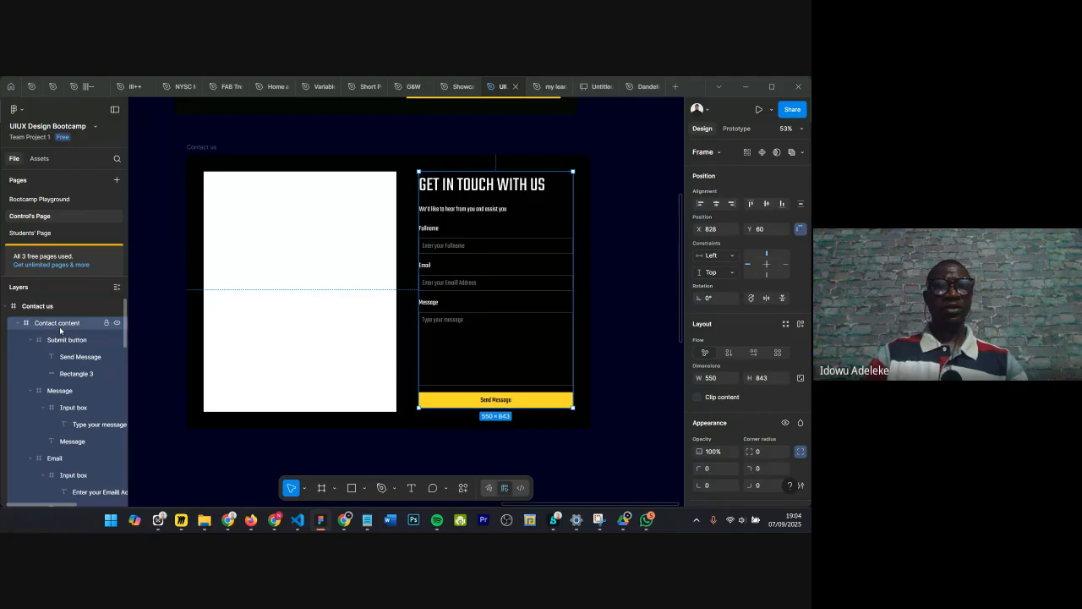
Step: Nudge the Contact content frame 2 px right to X 830
left_click(312, 202)
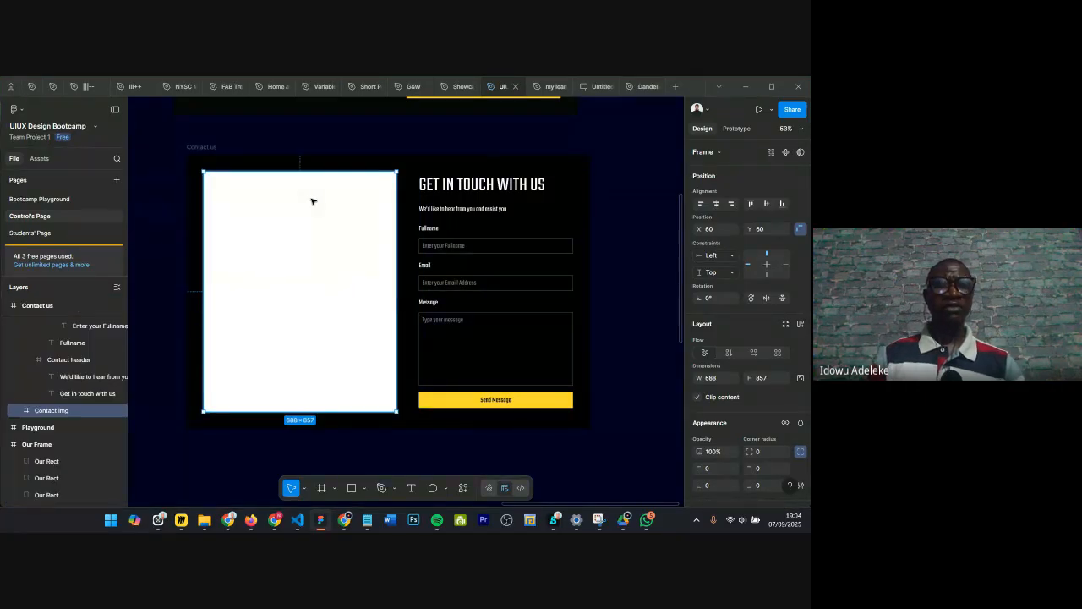
left_click(441, 204)
scroll(626, 221, "up", 5)
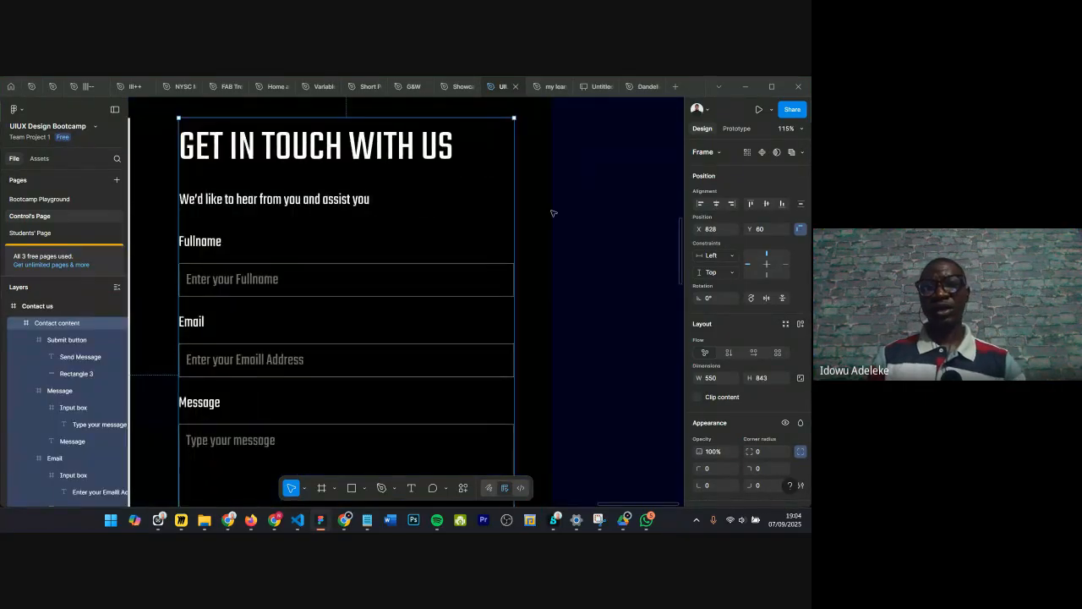
key("Right")
key("Right")
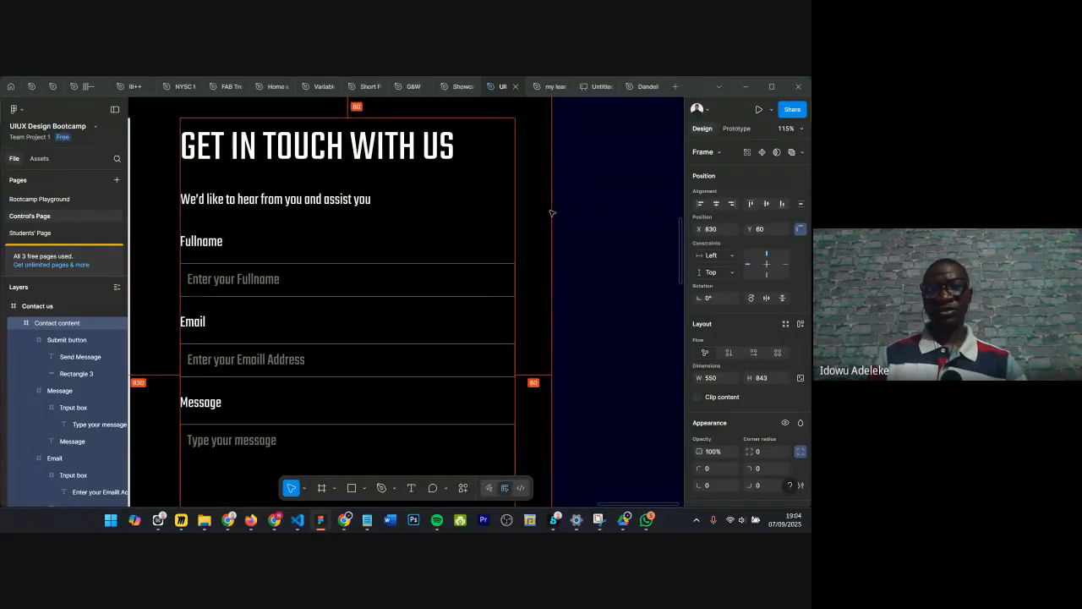
scroll(552, 213, "down", 3)
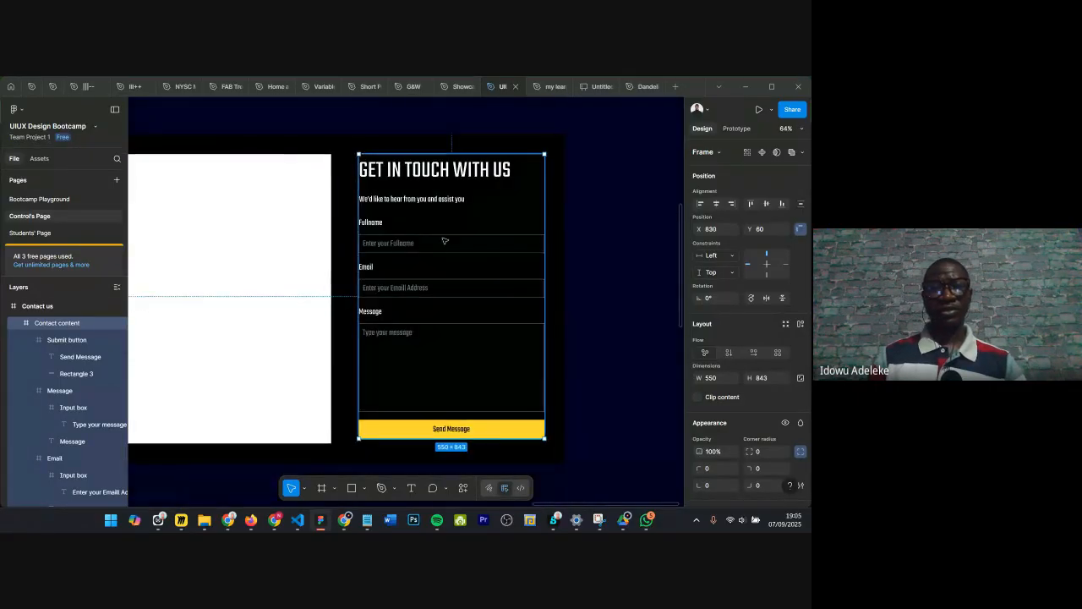
scroll(327, 231, "down", 2)
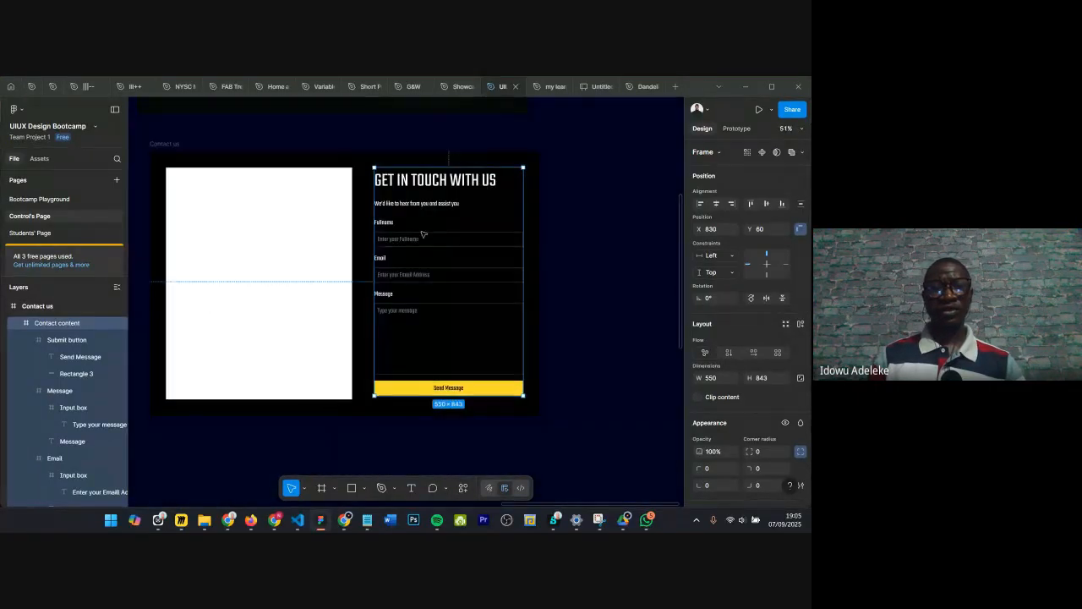
scroll(423, 235, "left", 1)
left_click(214, 230)
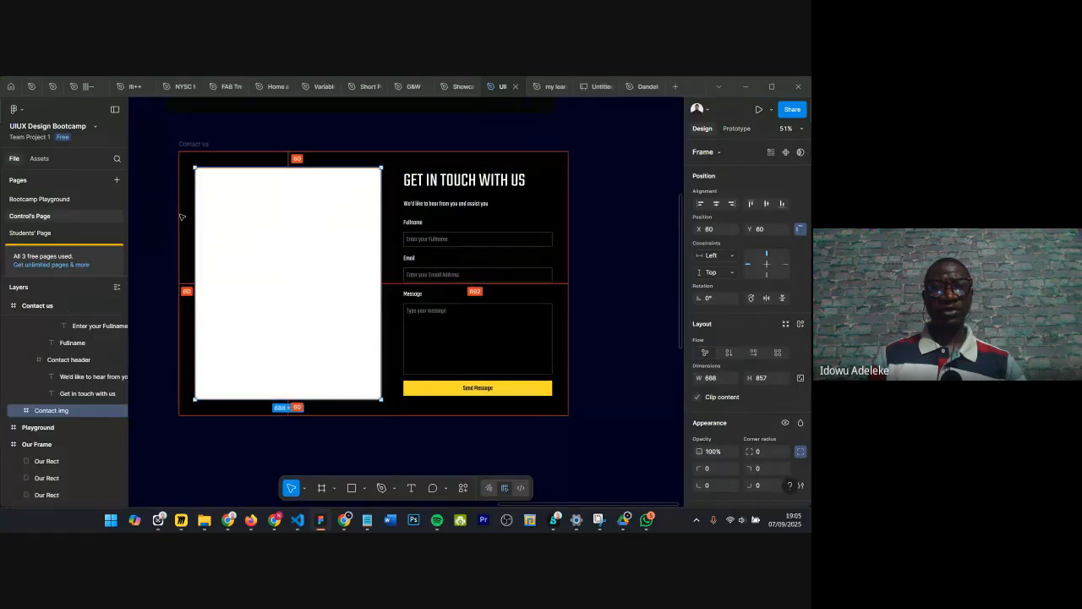
left_click(627, 229)
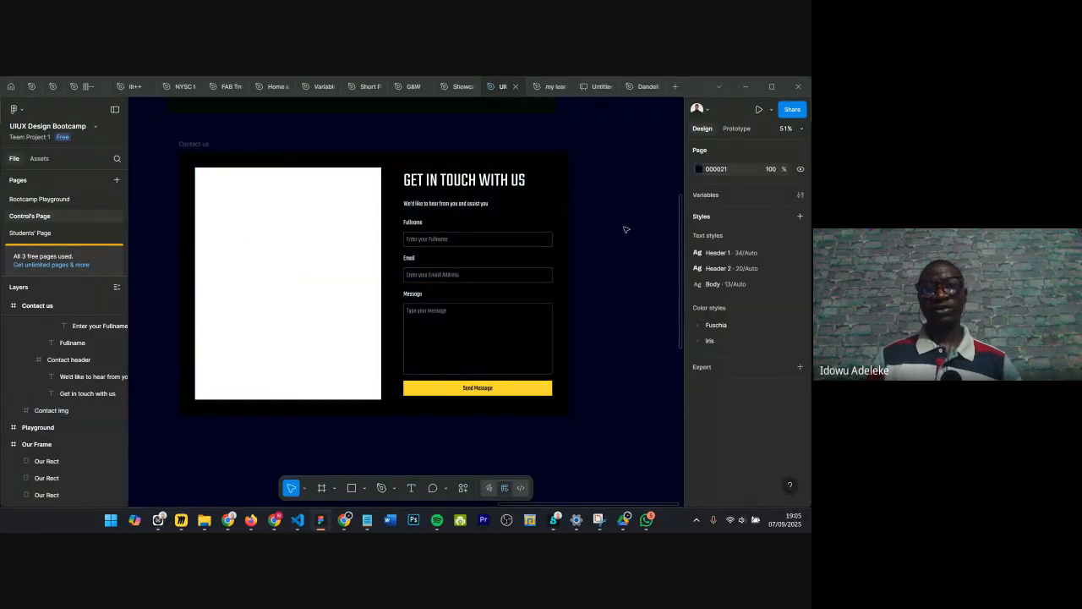
Step: Change the Send Message button rectangle's fill to blue 2CA0FF
scroll(453, 349, "up", 3)
scroll(447, 381, "down", 1)
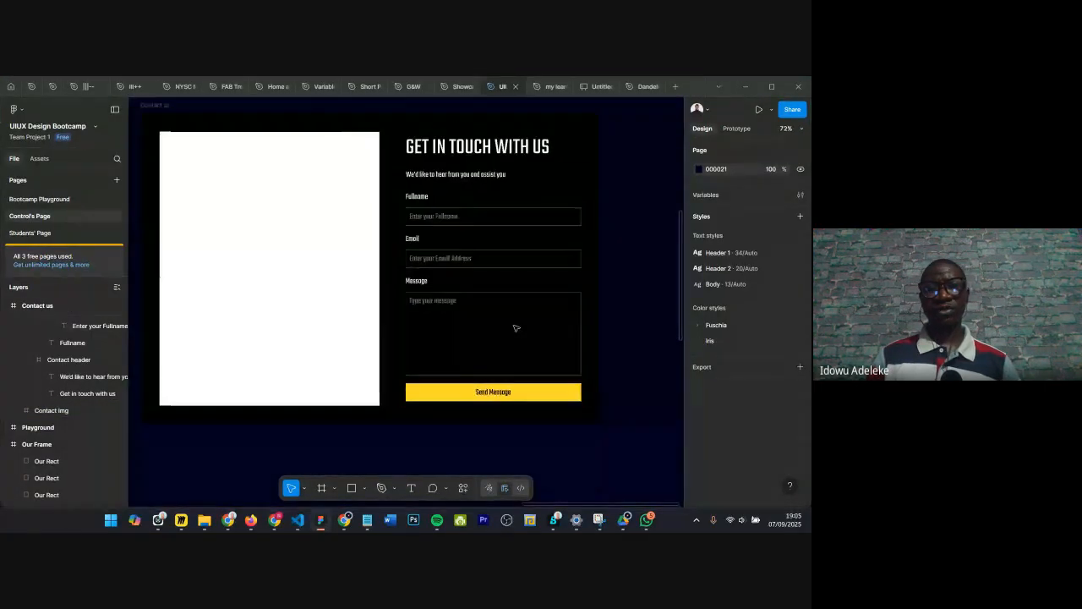
left_click(447, 387)
scroll(725, 432, "down", 2)
left_click(698, 433)
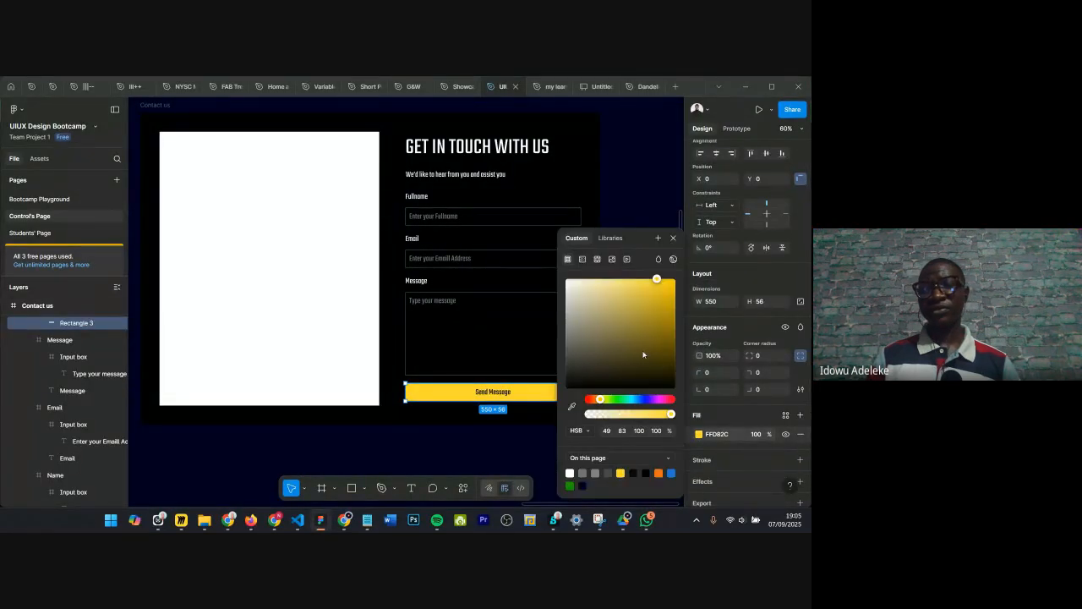
left_click(636, 399)
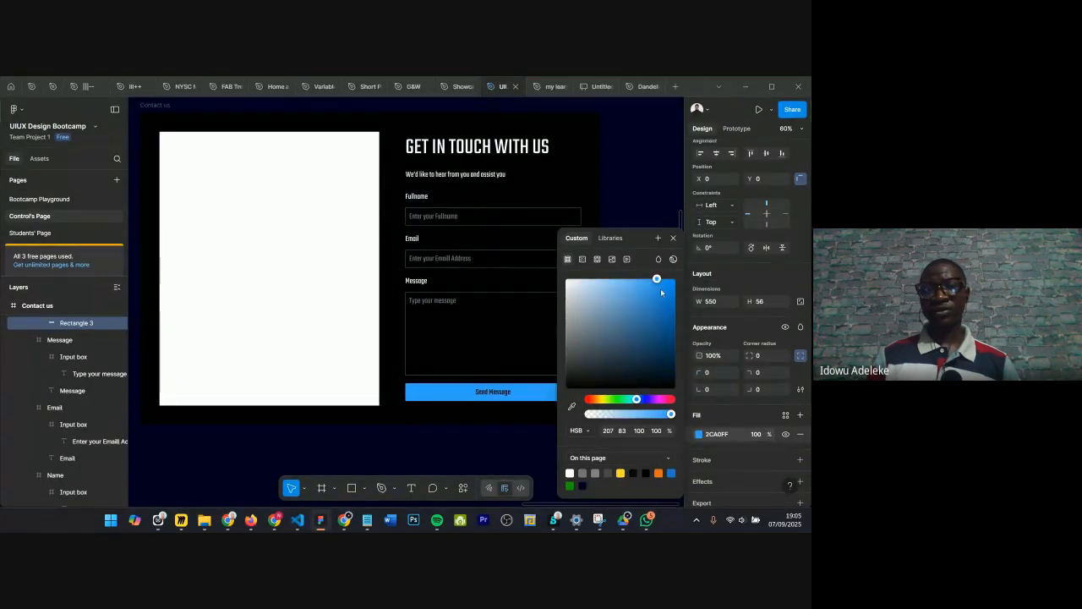
scroll(626, 288, "down", 2)
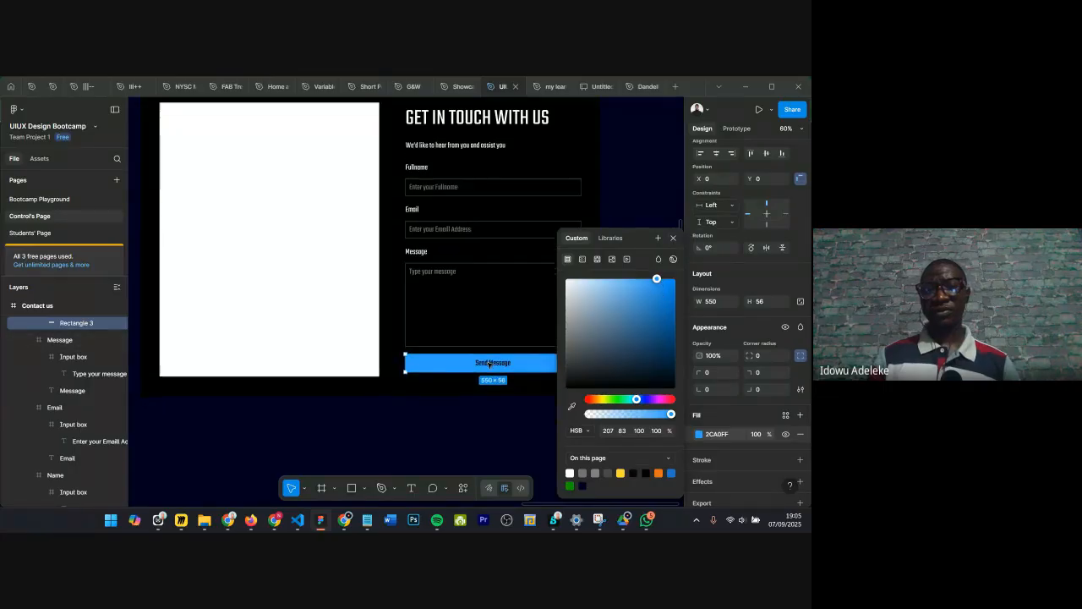
left_click(673, 238)
Step: Select the Contact img frame and switch to the Chrome browser
scroll(334, 321, "down", 3)
left_click(331, 317)
scroll(331, 317, "up", 1)
scroll(397, 279, "down", 1)
scroll(461, 248, "down", 1)
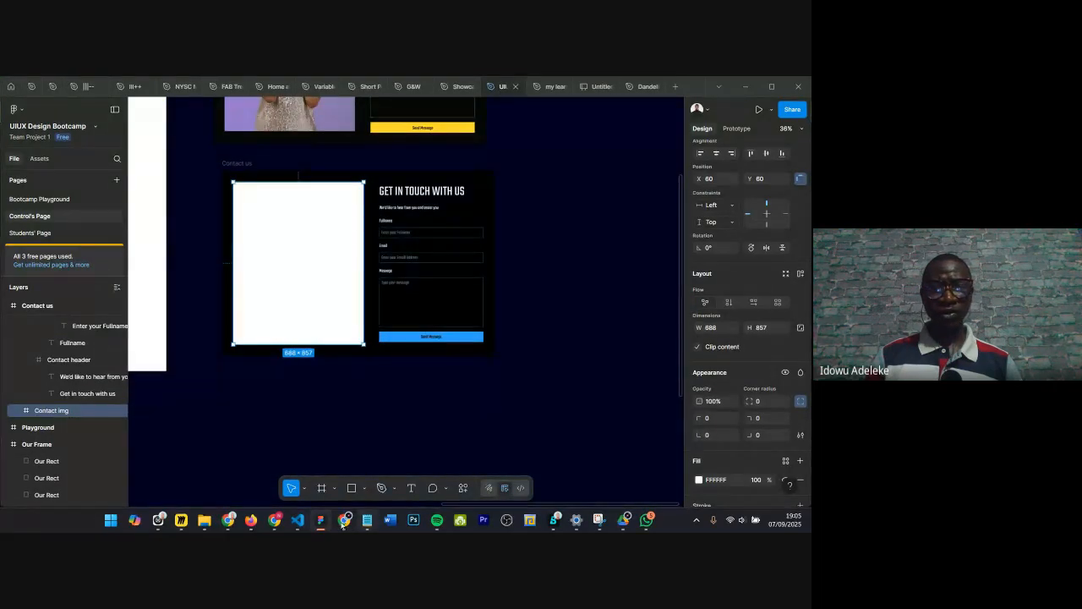
mouse_move(343, 522)
left_click(287, 469)
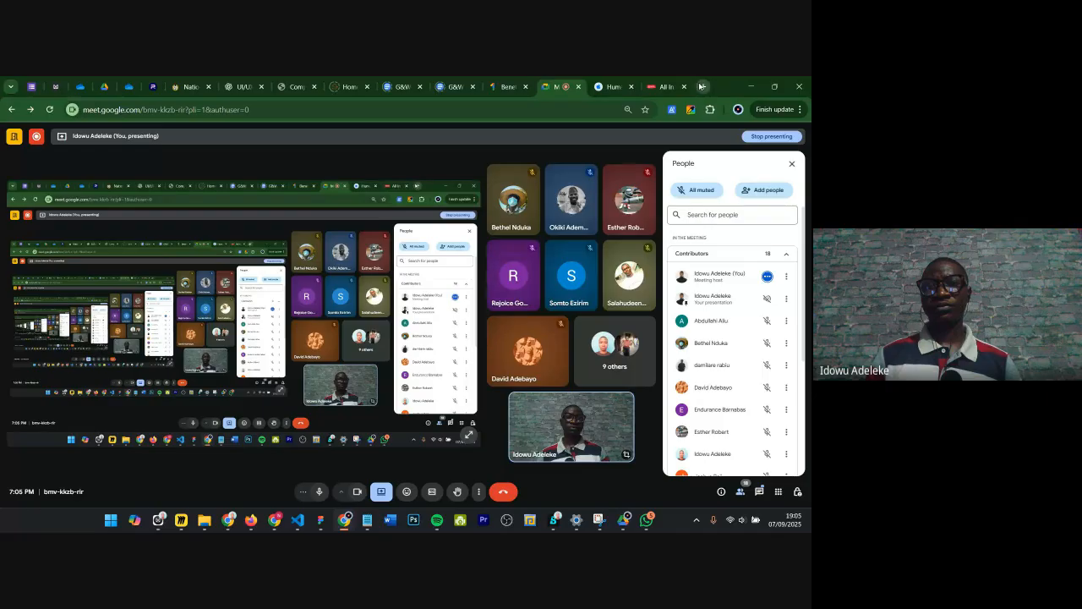
Step: Open a new browser tab and go to freepik.com
key("ctrl+t")
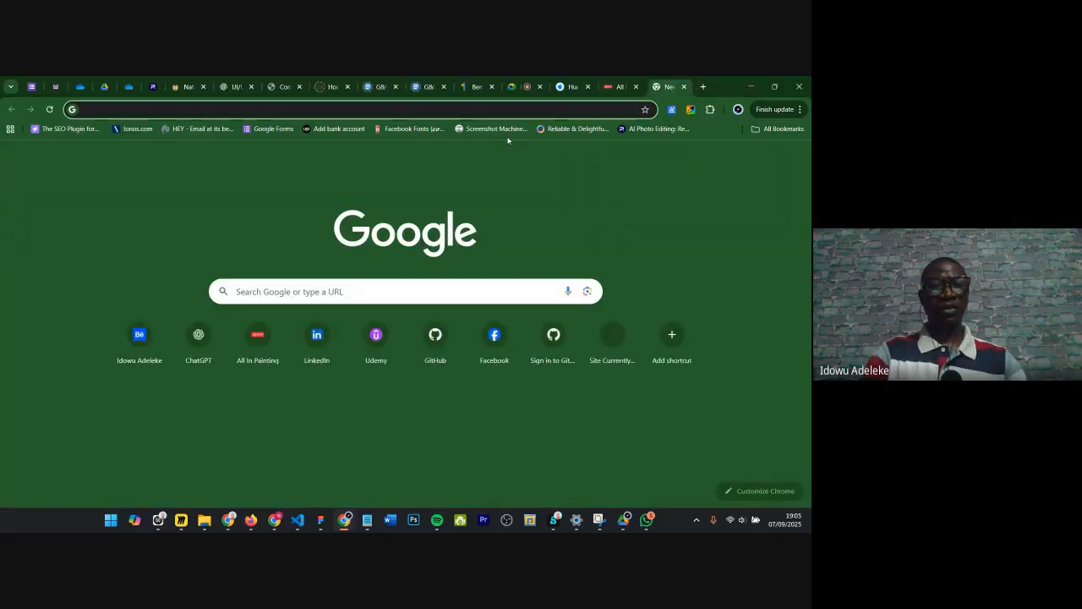
type("freepic")
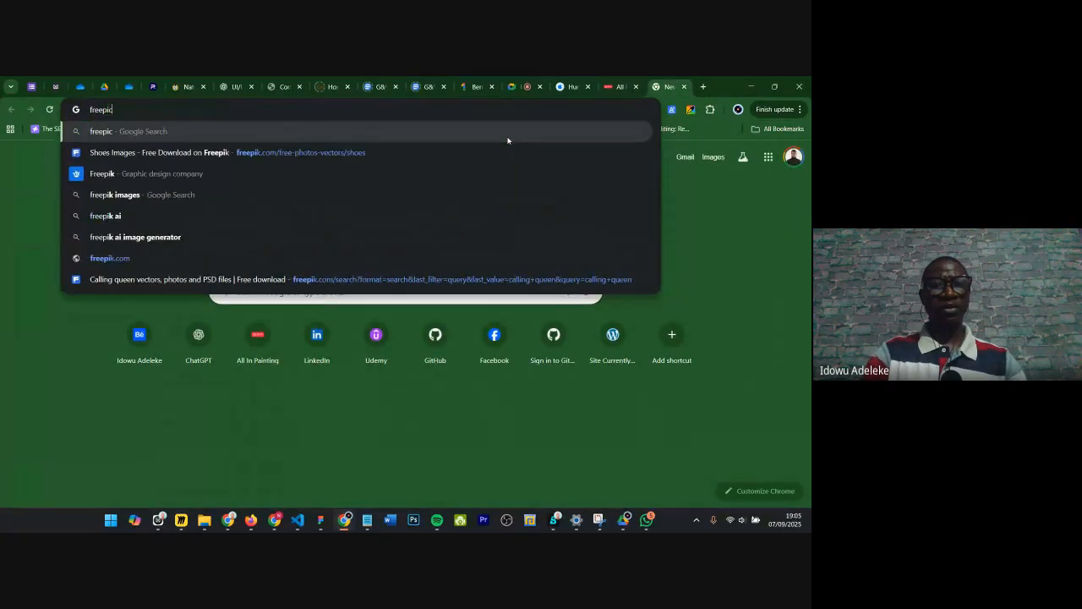
key("BackSpace")
type("k")
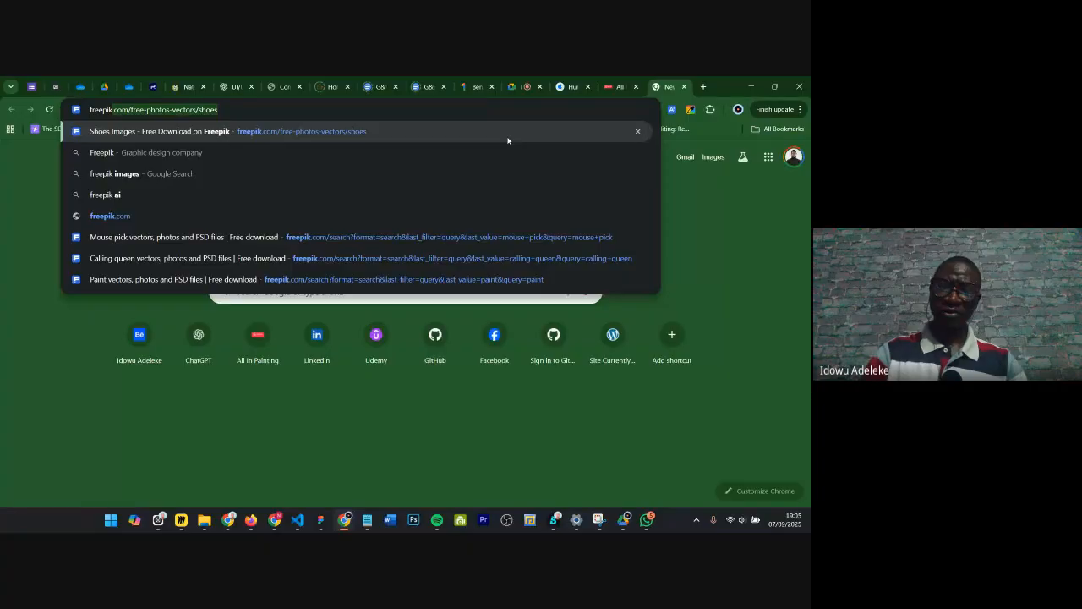
key("Delete")
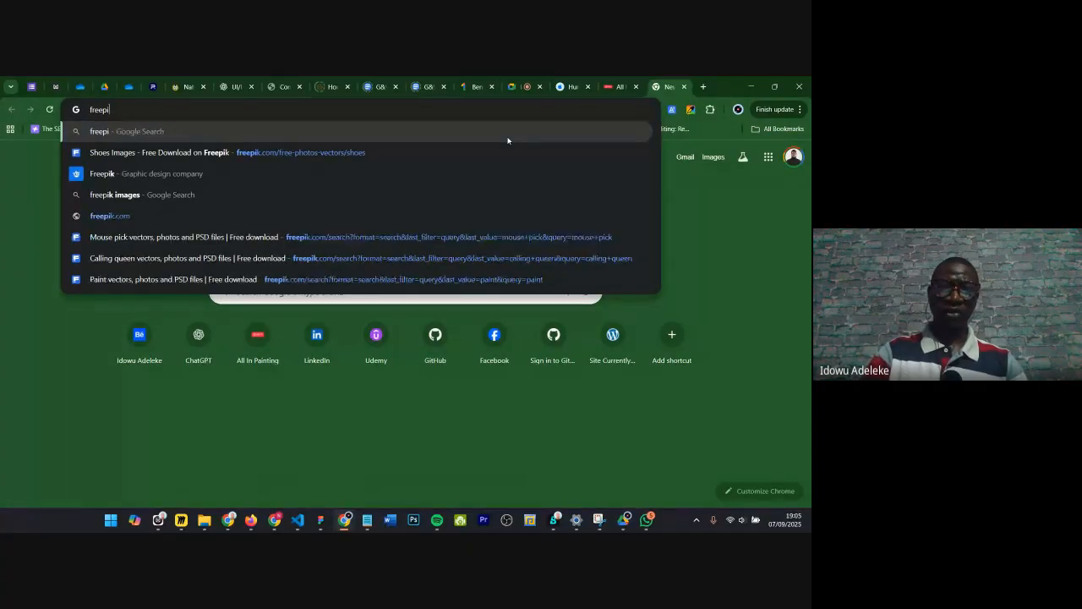
type(".com/free-photos-vectors/shoes")
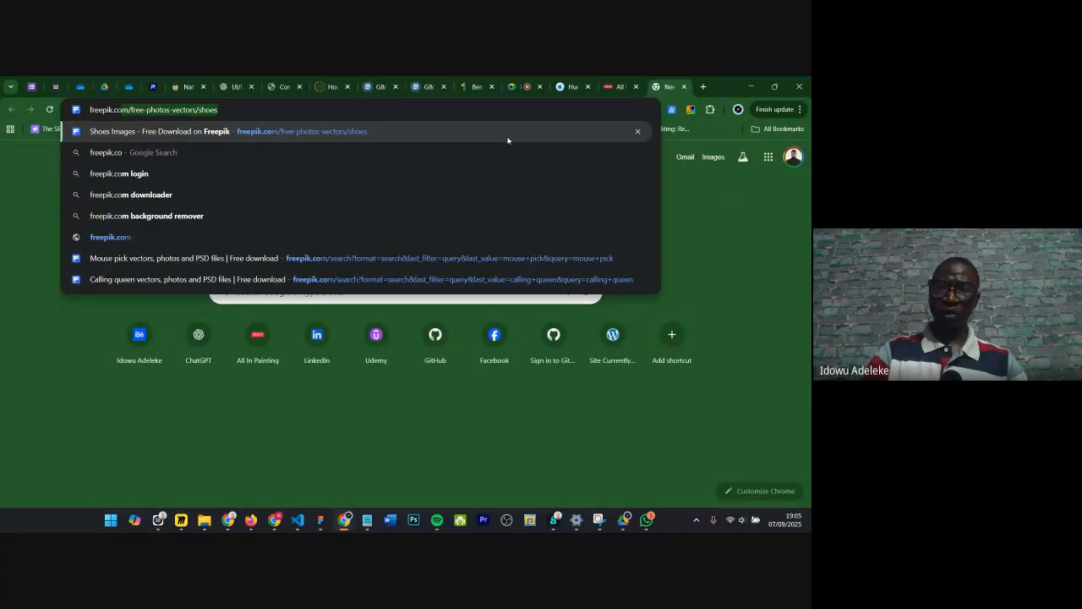
key("Return")
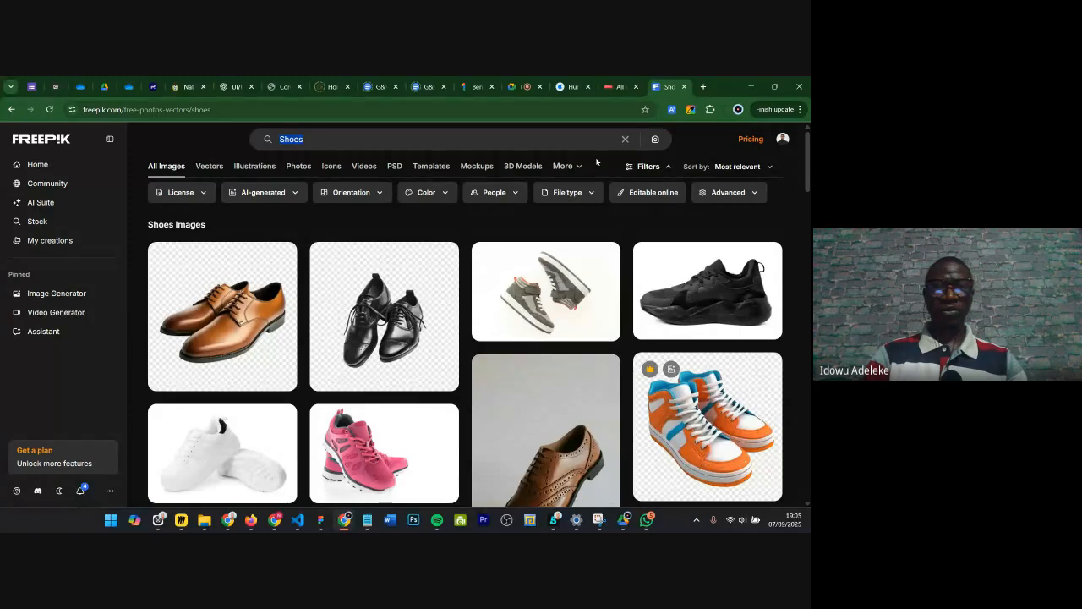
Step: Search Freepik for a smiling lady
type("a mw")
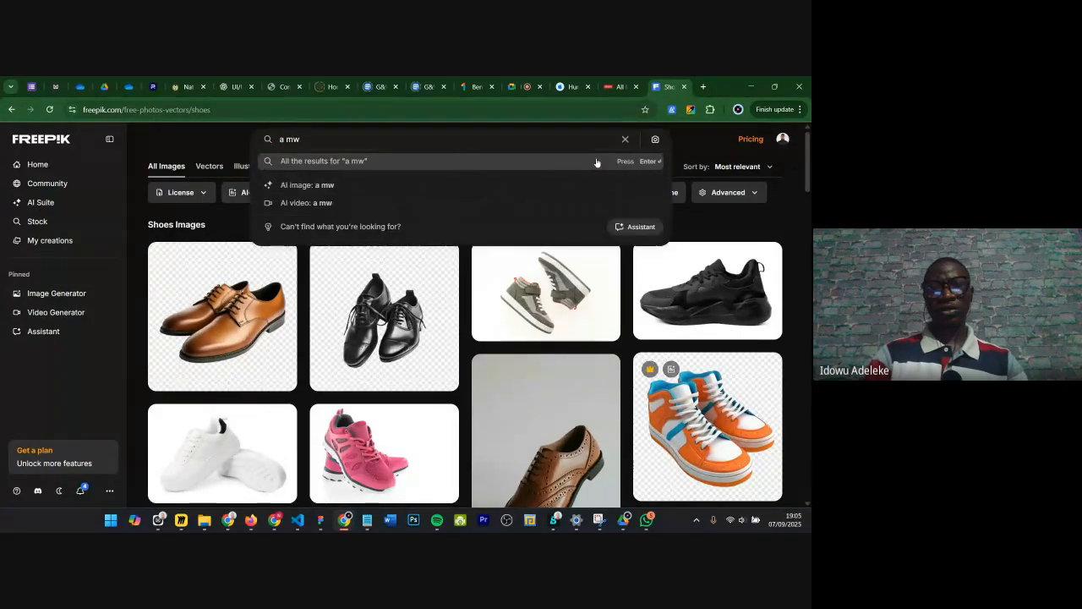
key("BackSpace")
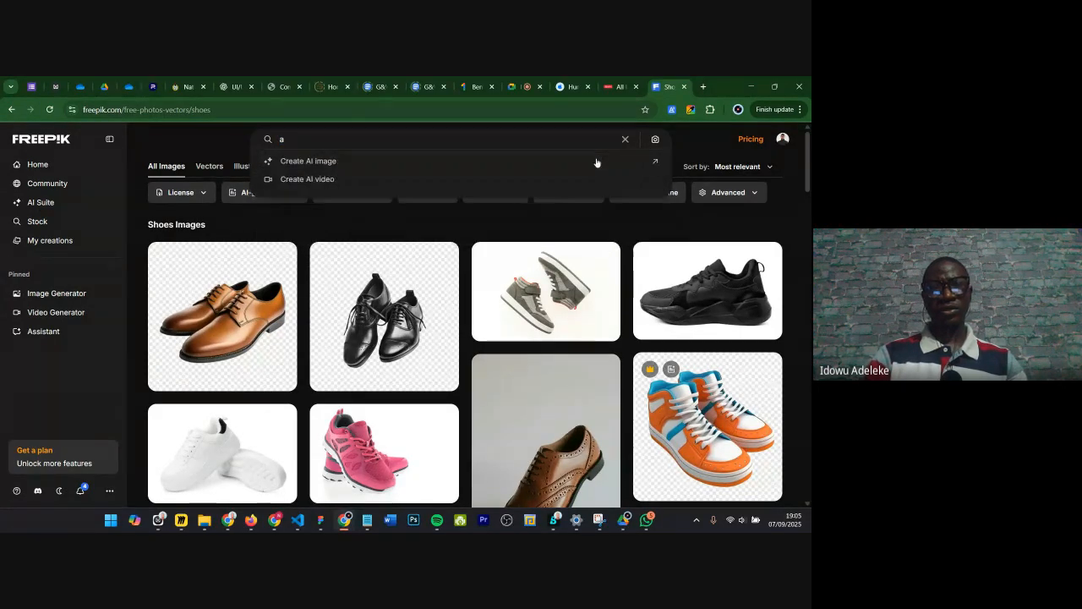
type("smiling lady")
key("Return")
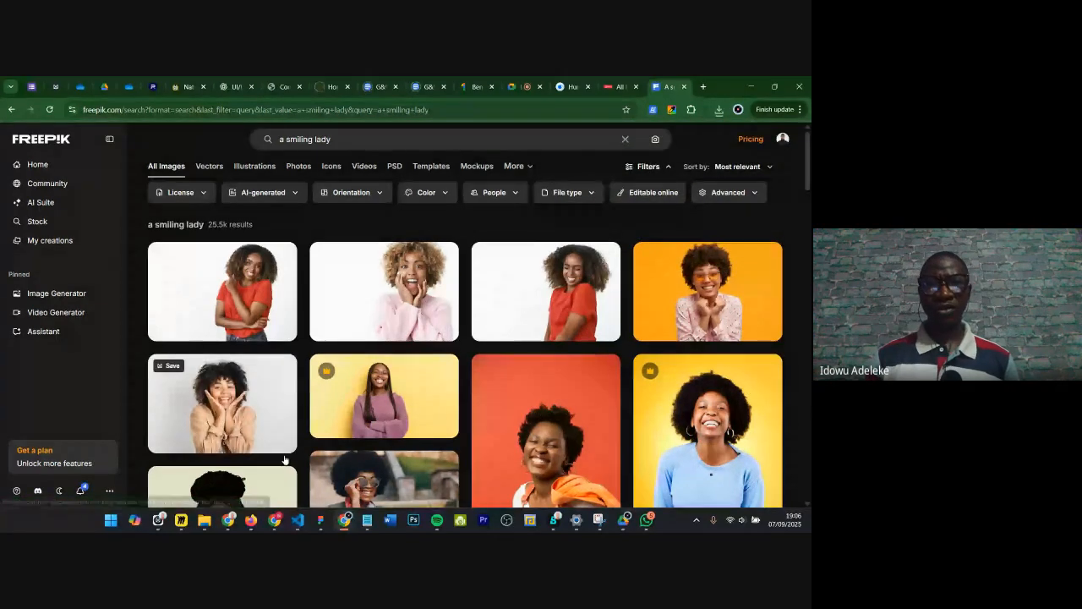
Step: Back in Figma, fill the Contact img frame with the downloaded pretty-young-woman-with-curly-hair.jpg image
left_click(320, 520)
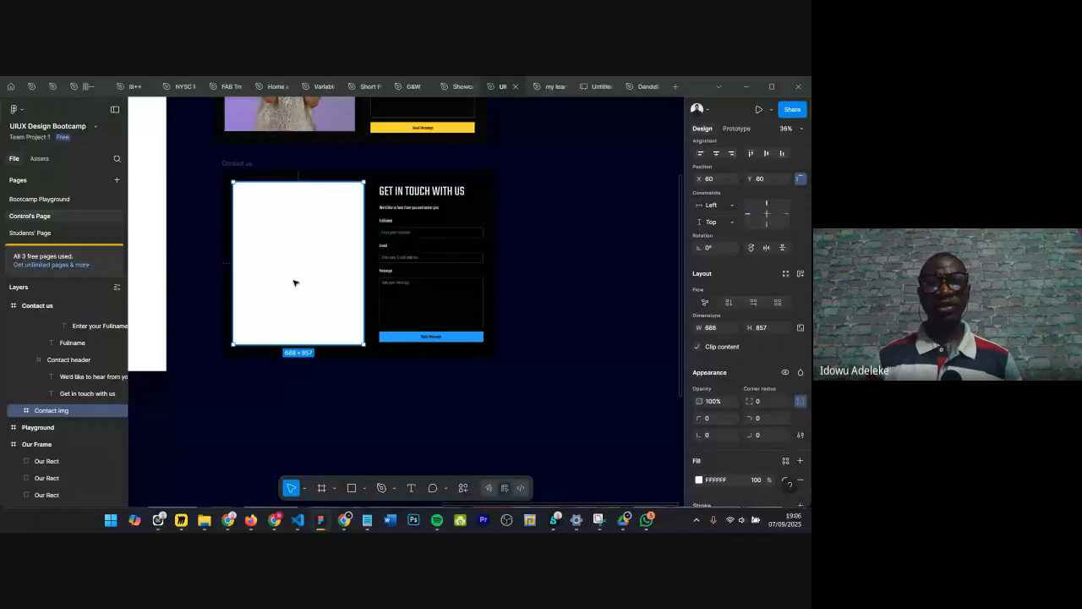
scroll(258, 264, "up", 3)
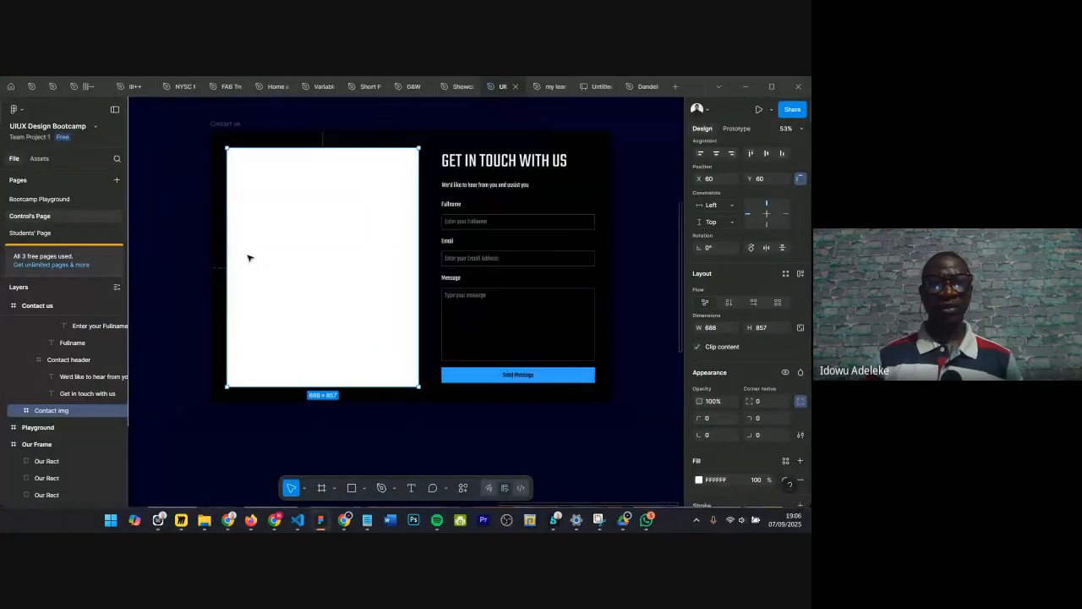
scroll(262, 236, "up", 2)
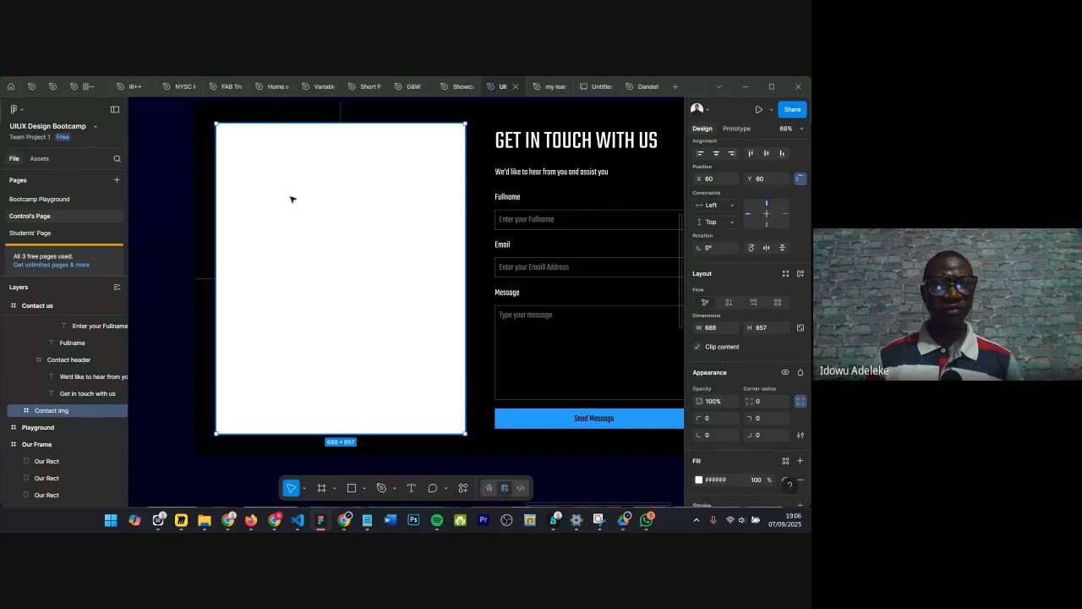
scroll(376, 470, "down", 1)
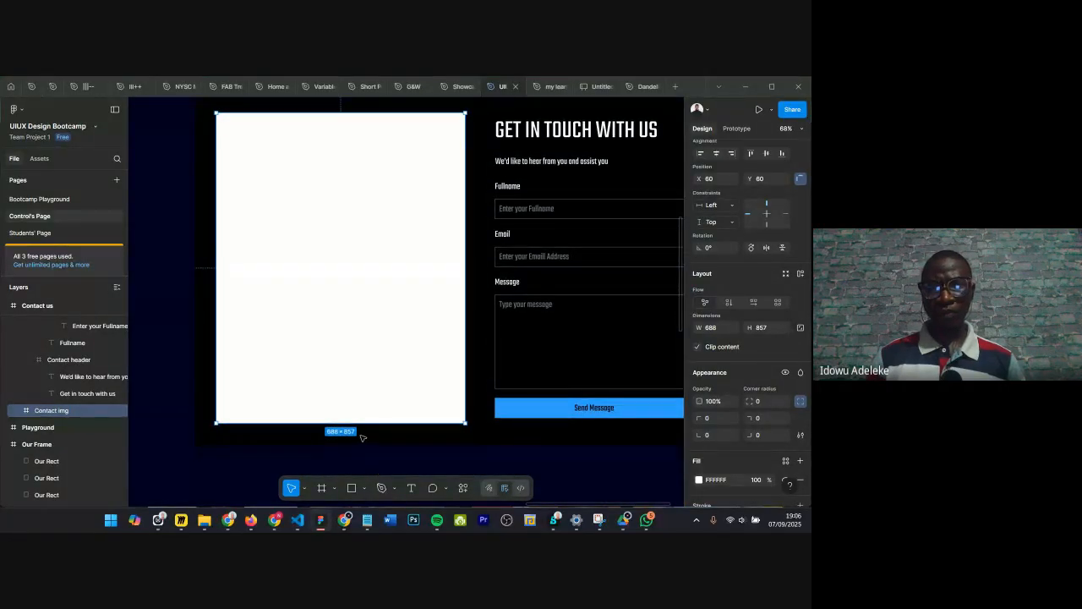
scroll(362, 434, "up", 1)
scroll(360, 434, "down", 2)
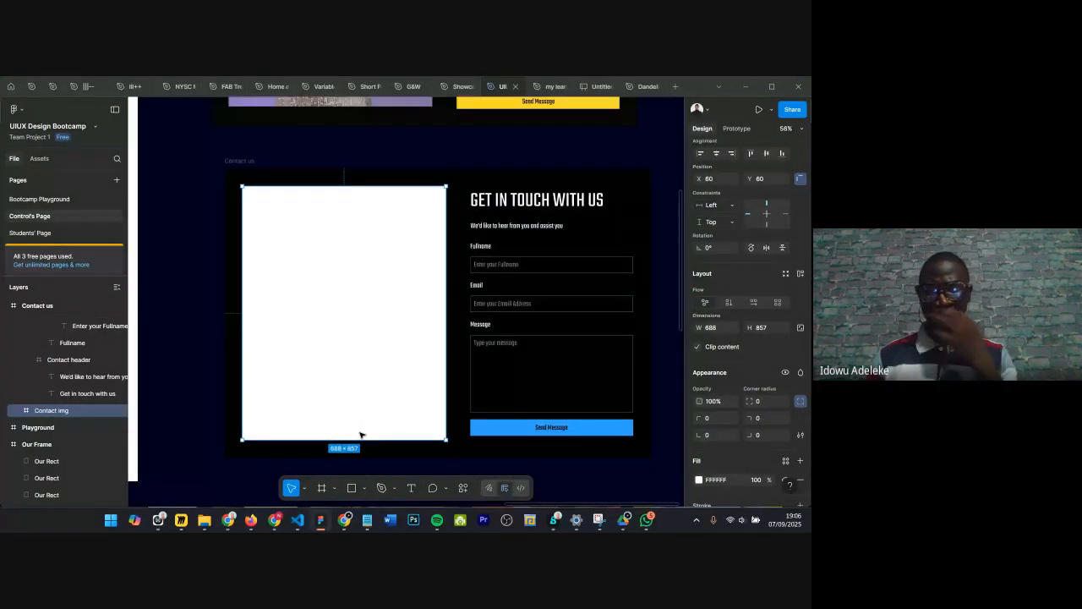
scroll(368, 424, "down", 1)
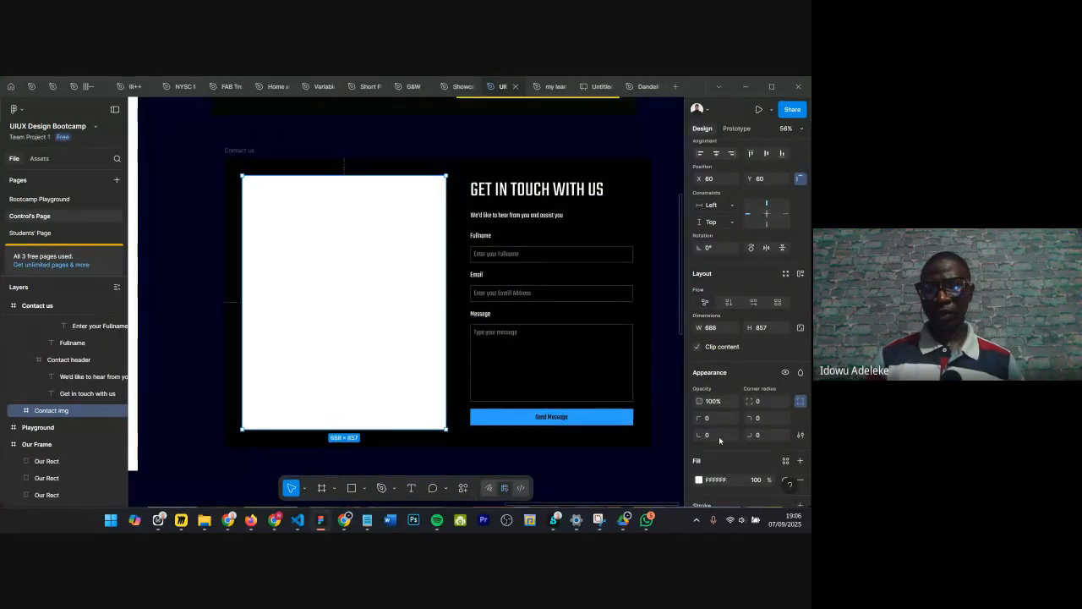
left_click(698, 480)
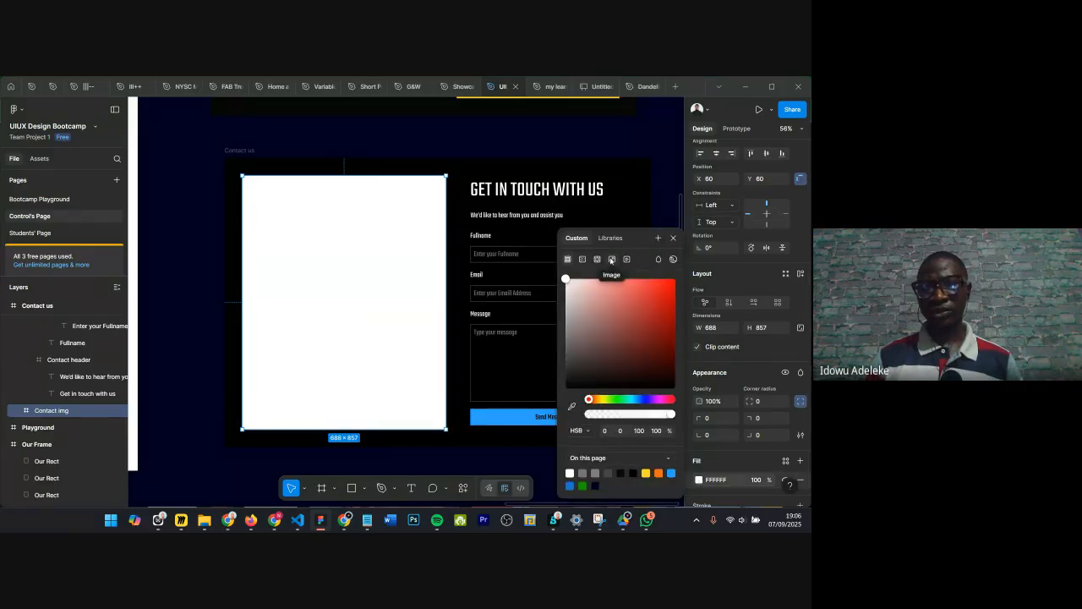
left_click(611, 258)
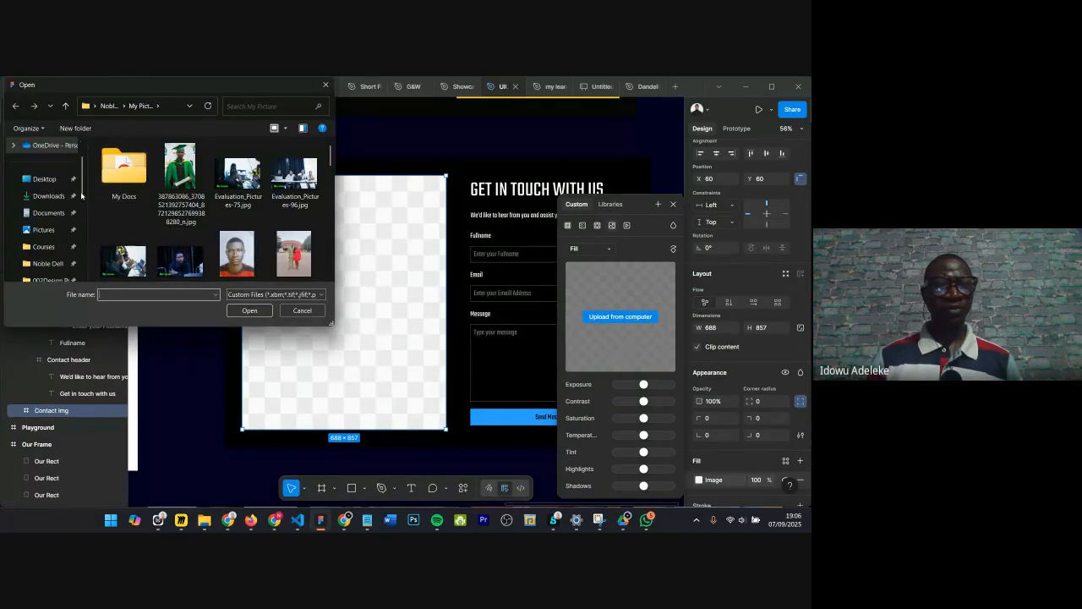
left_click(68, 195)
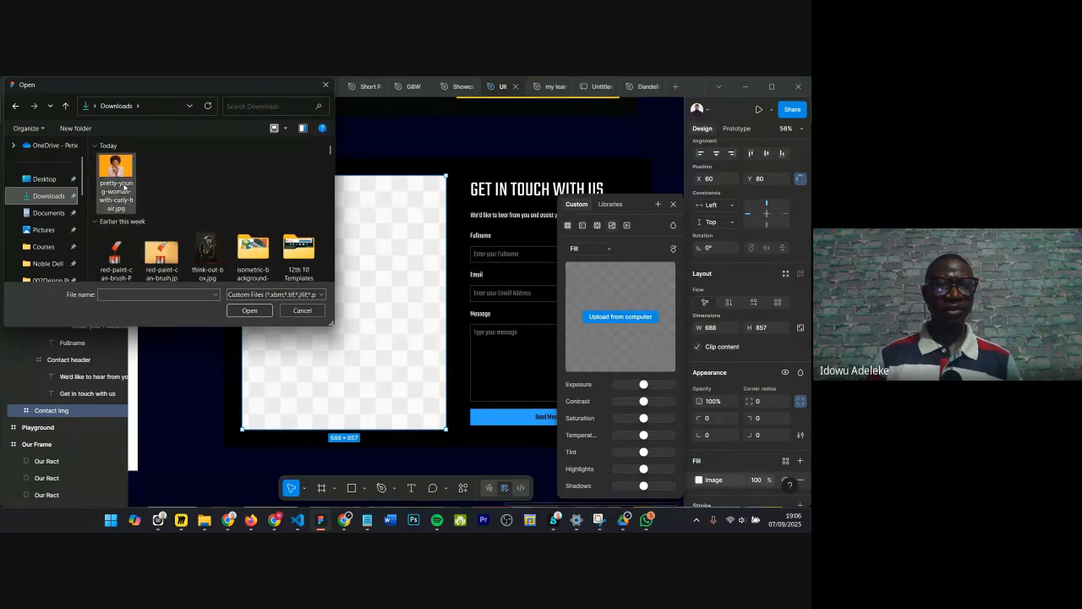
left_click(115, 170)
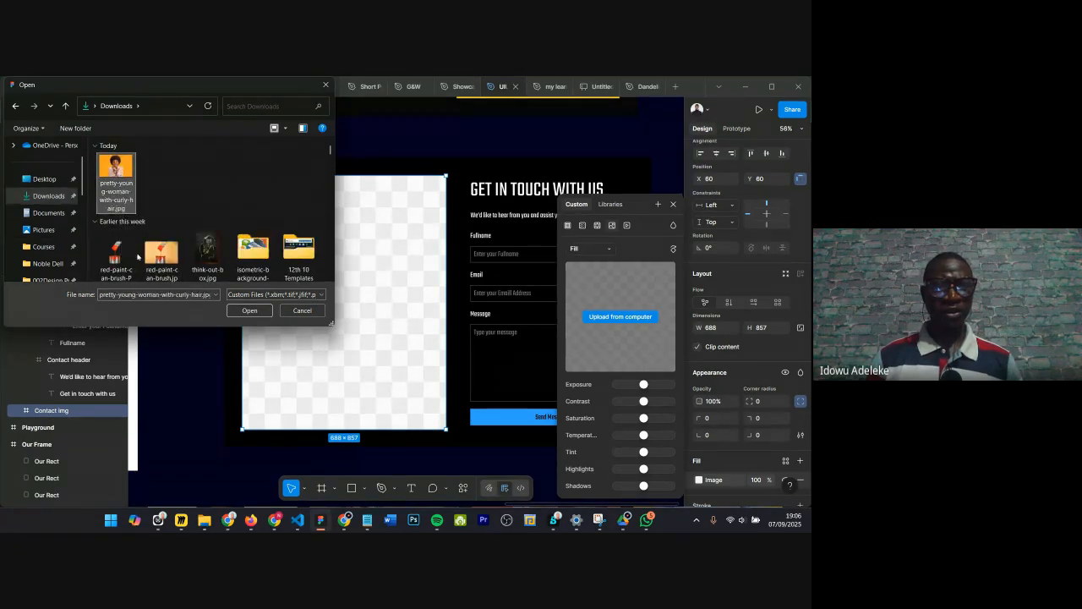
left_click(249, 310)
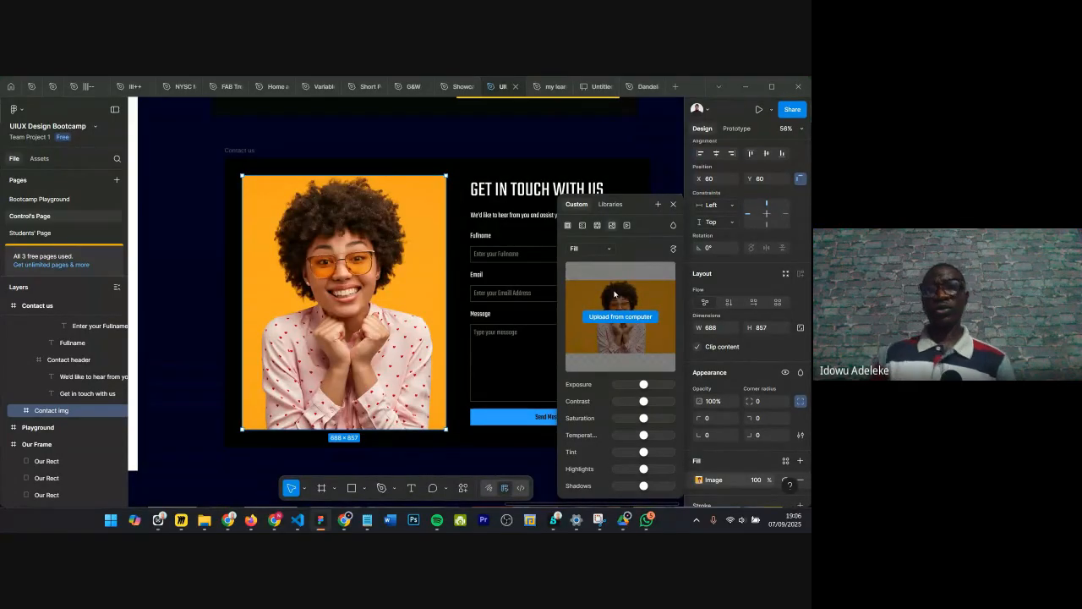
left_click(674, 204)
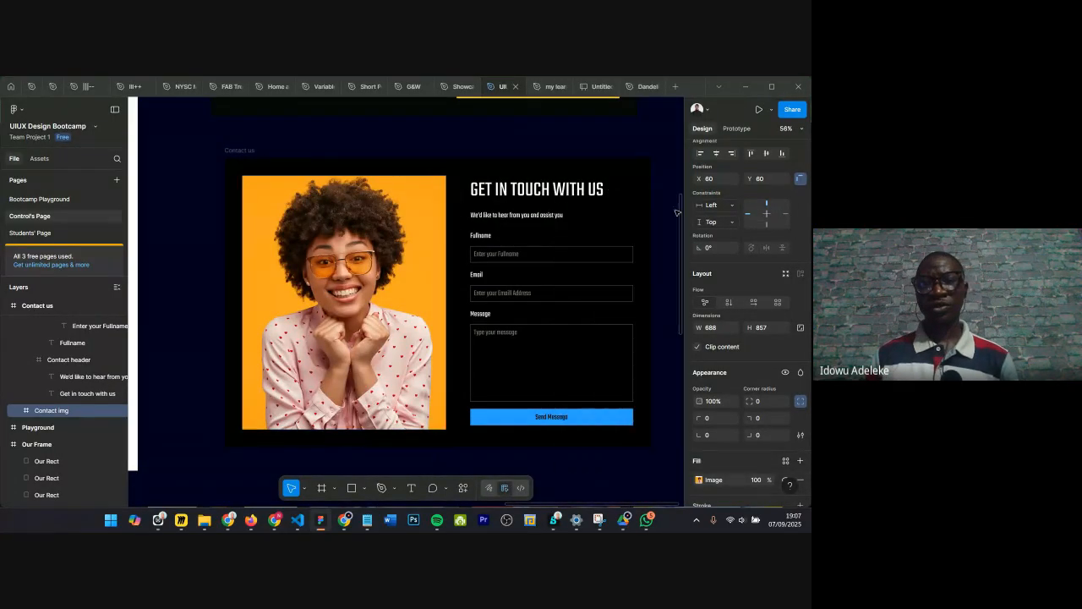
Step: Set the Send Message button rectangle's fill to the orange sampled from the photo's background
scroll(437, 296, "down", 1)
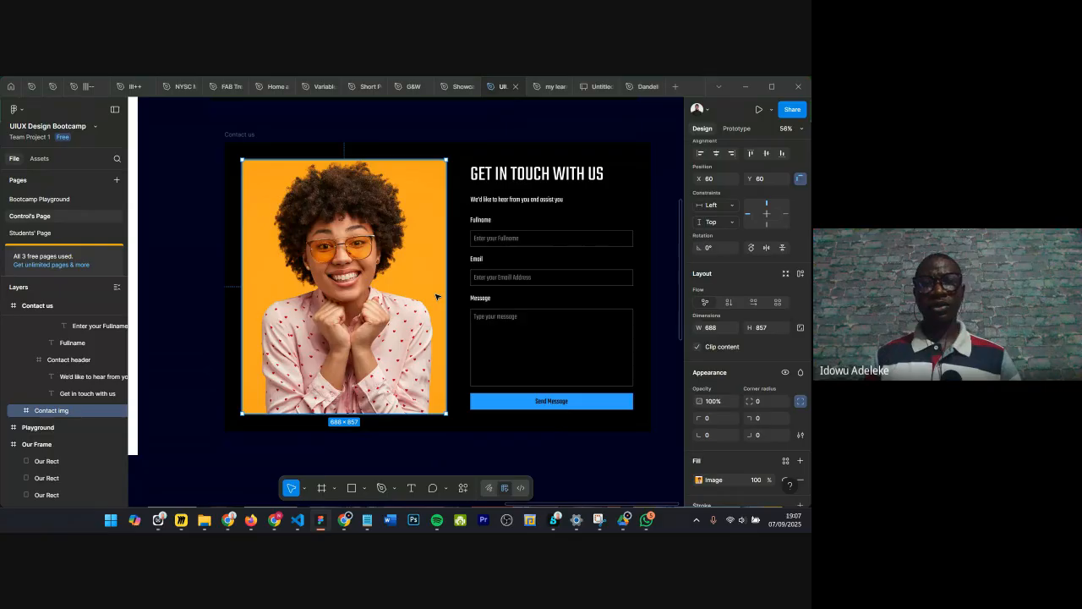
scroll(437, 296, "down", 1)
left_click(497, 384)
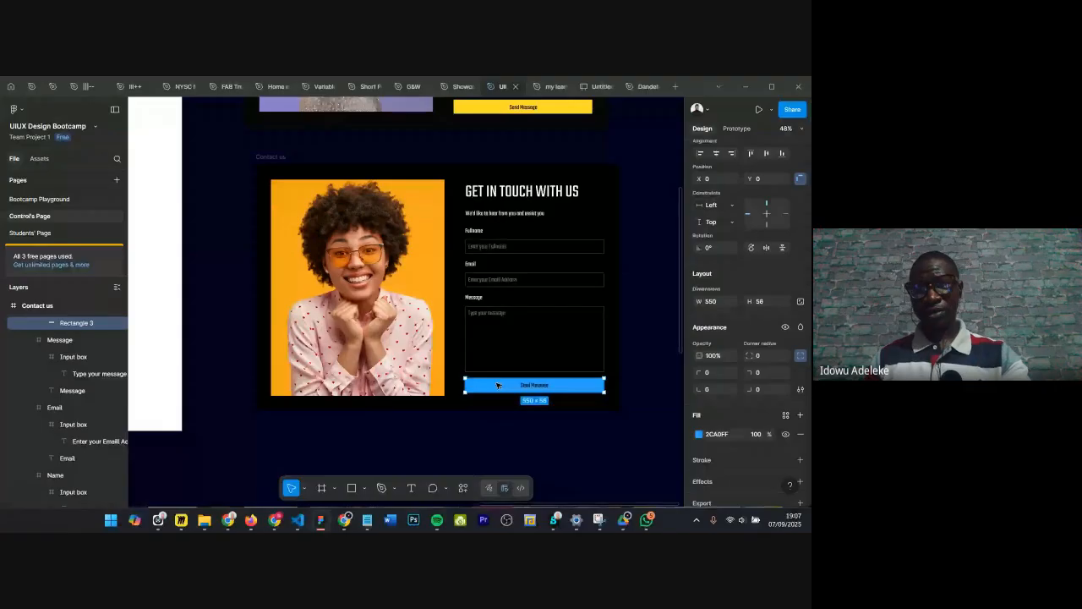
key("i")
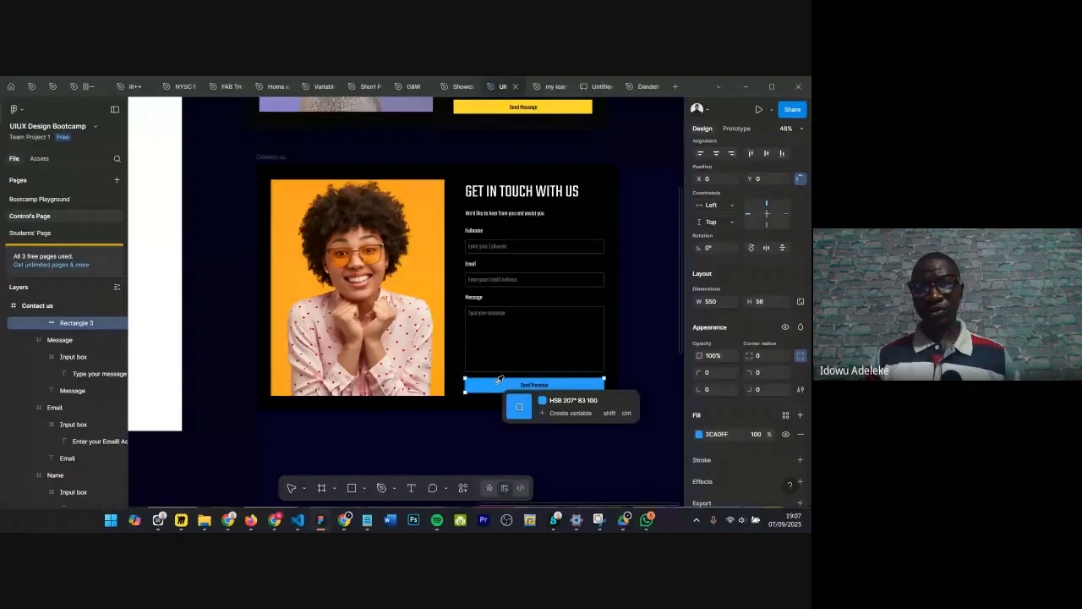
left_click(422, 271)
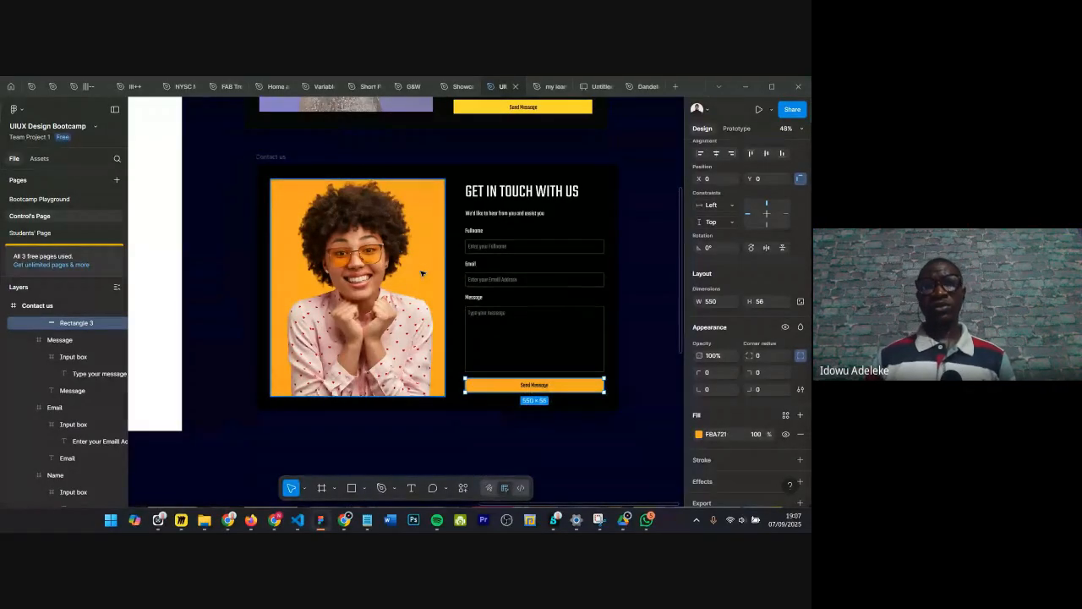
Step: Inspect the recreated Contact us frame and its Contact content group
left_click(651, 152)
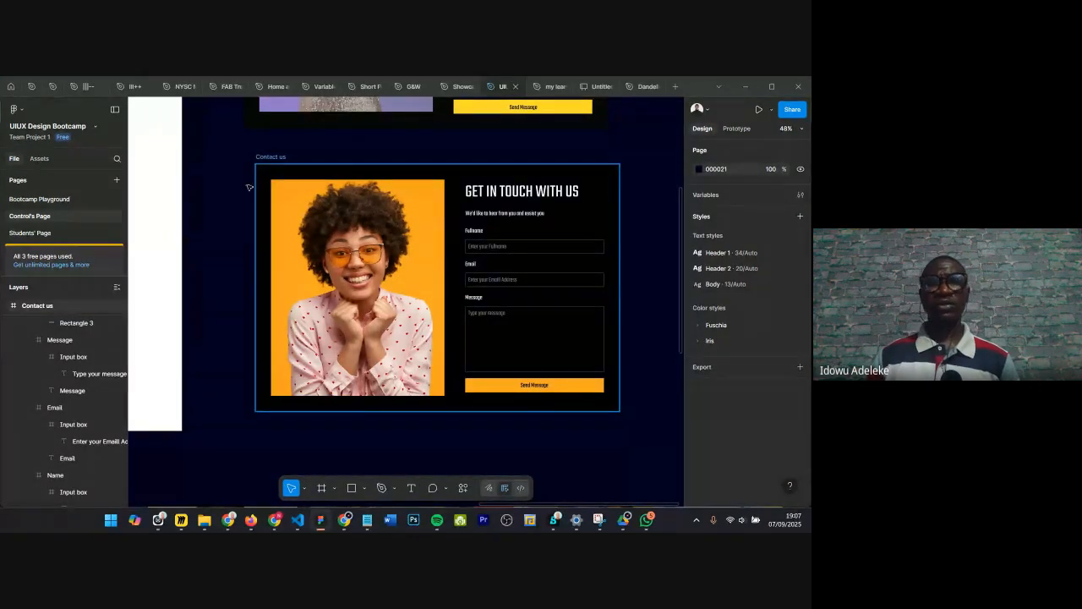
left_click(272, 159)
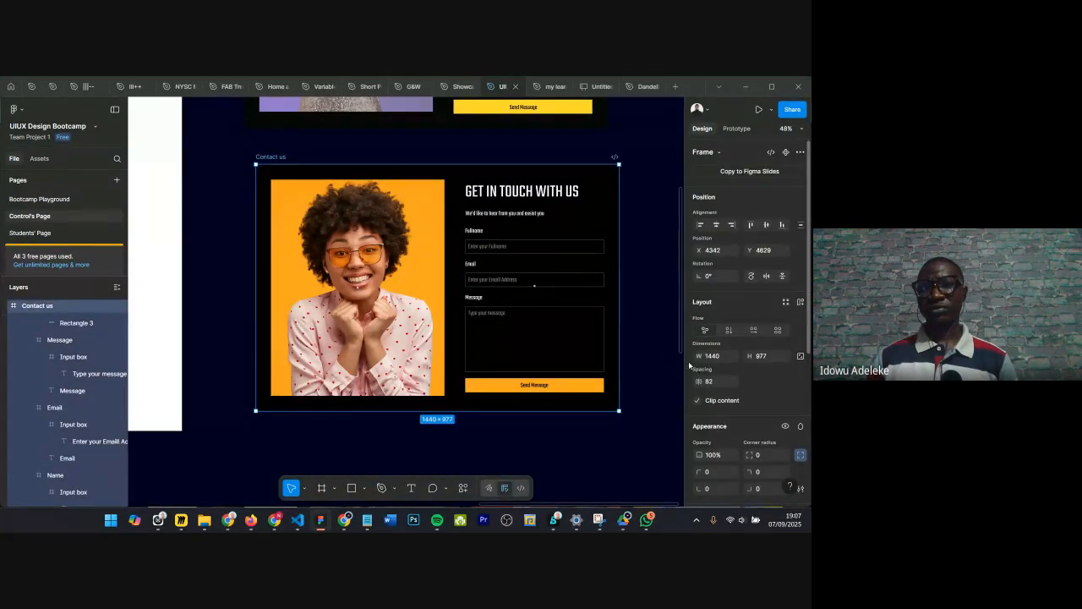
left_click(639, 277)
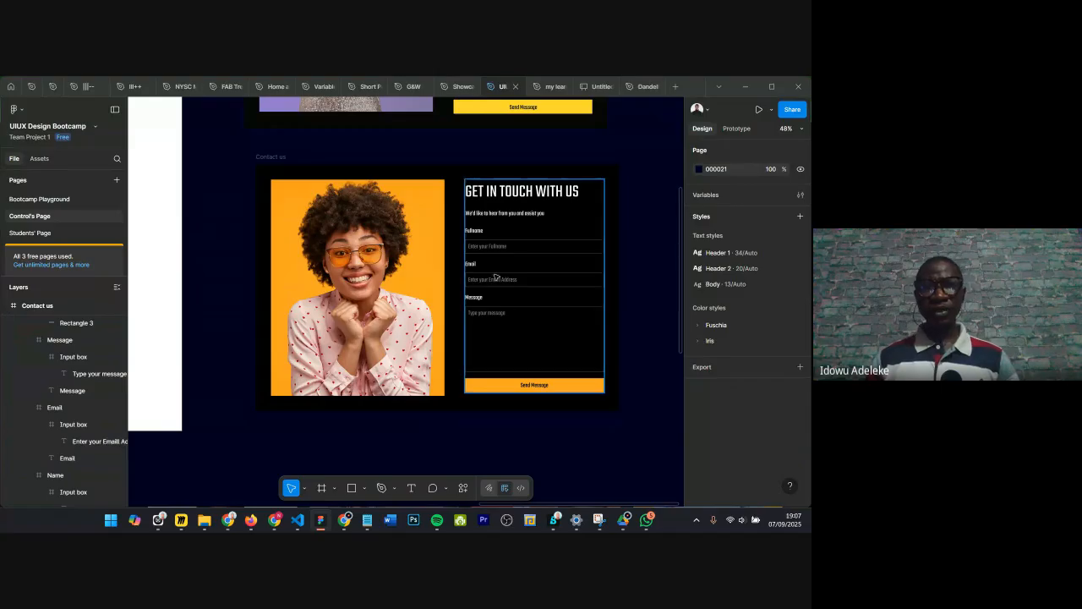
left_click(496, 276)
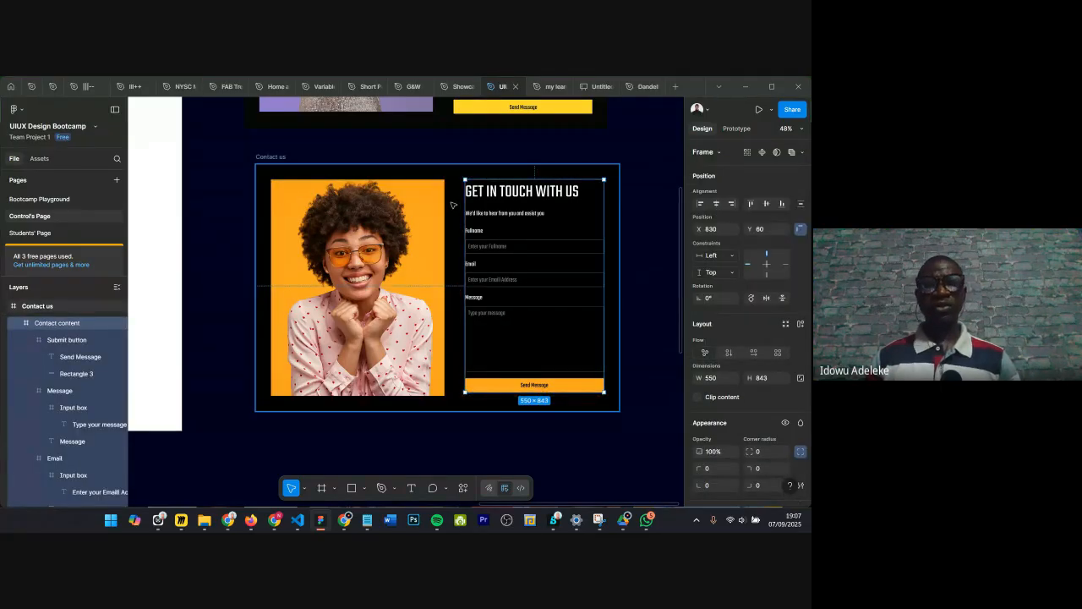
scroll(451, 210, "down", 2)
scroll(412, 211, "up", 2)
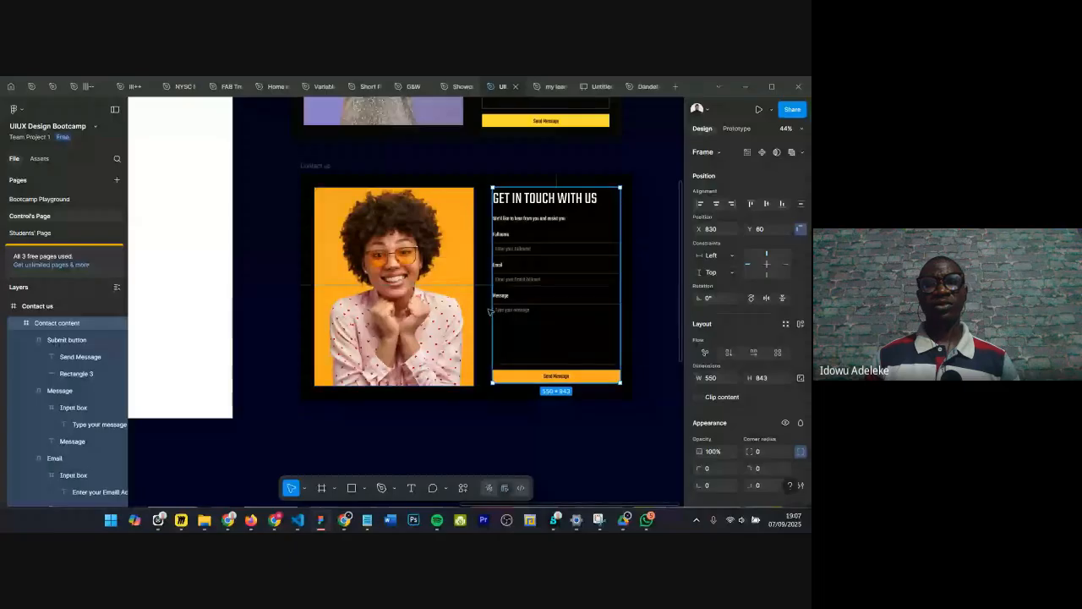
scroll(353, 231, "up", 3)
scroll(357, 234, "down", 2)
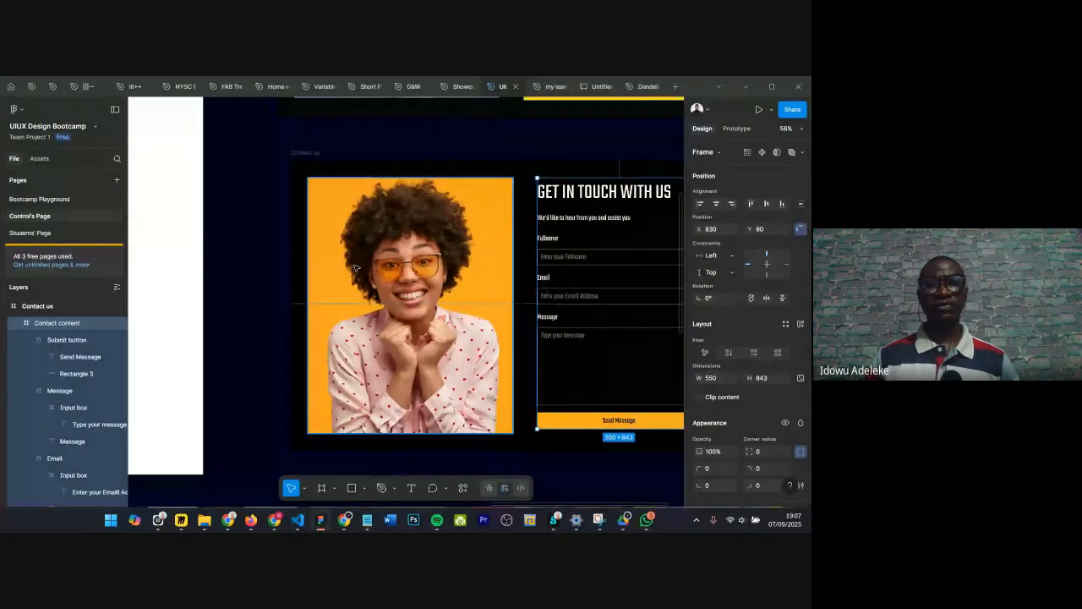
Step: Preview alternative fonts for the GET IN TOUCH WITH US header without applying one
left_click(604, 191)
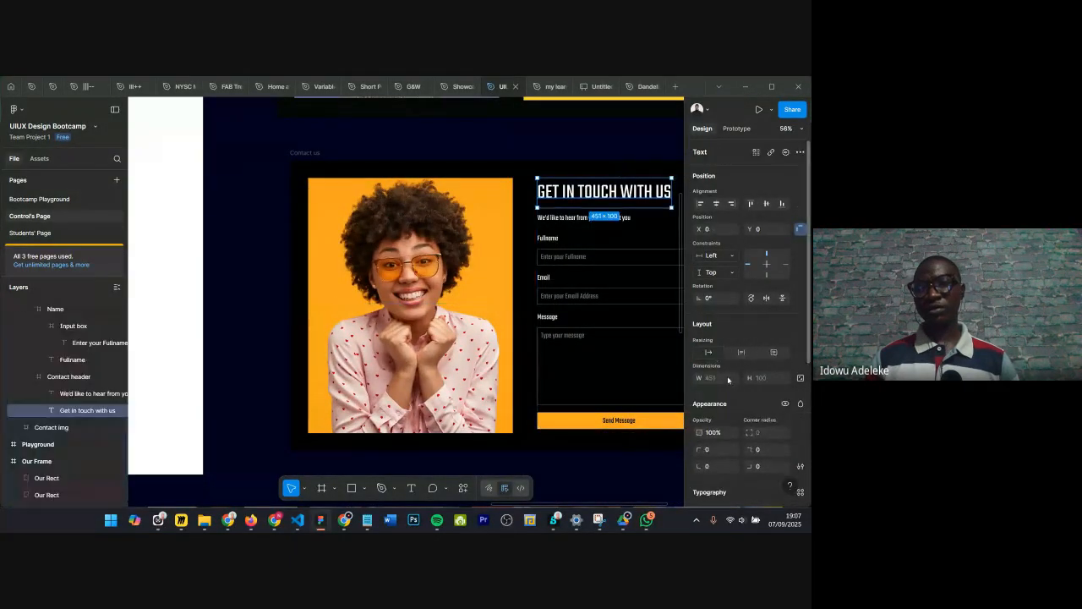
scroll(723, 410, "down", 2)
left_click(719, 392)
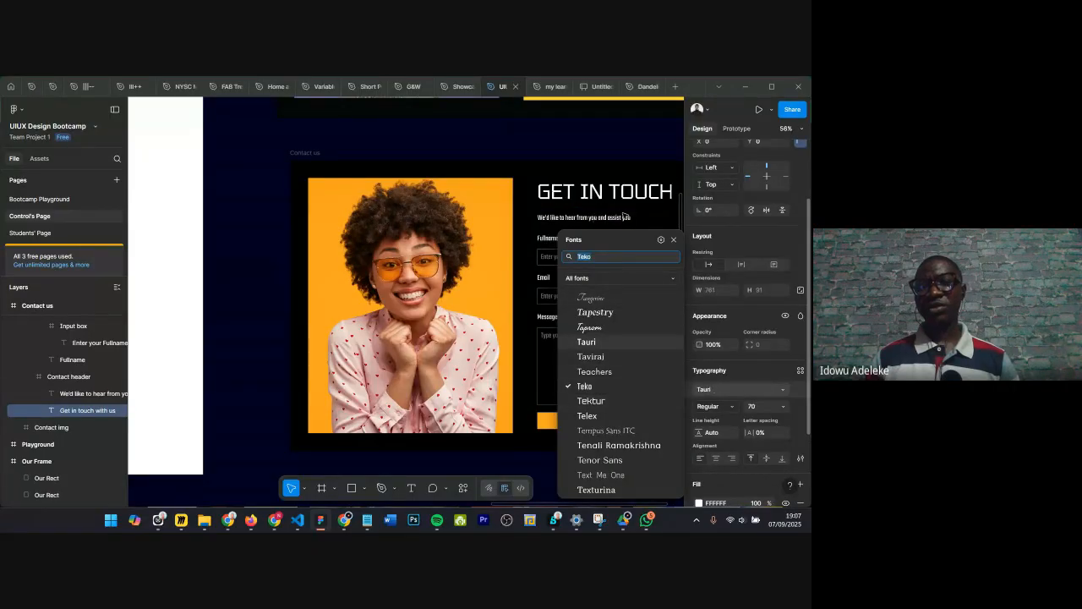
scroll(550, 169, "right", 2)
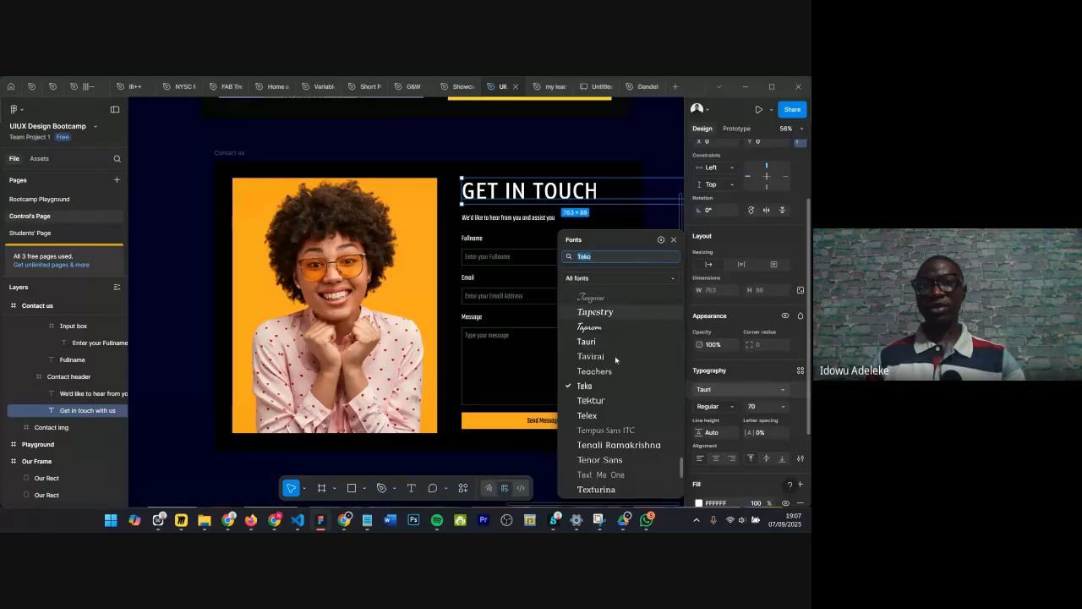
scroll(615, 373, "down", 5)
scroll(615, 373, "down", 5)
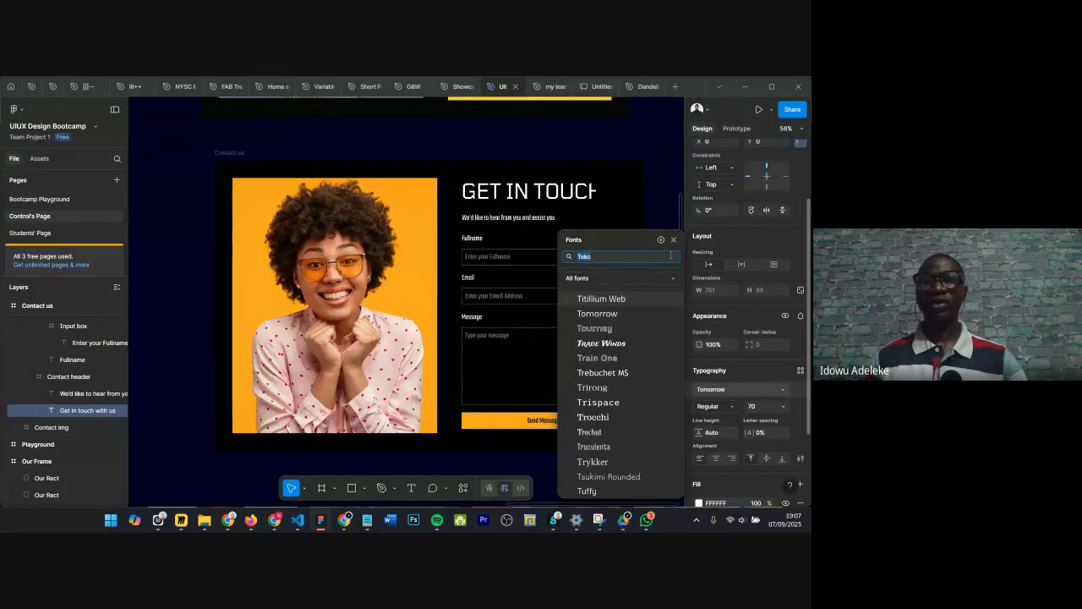
key("Escape")
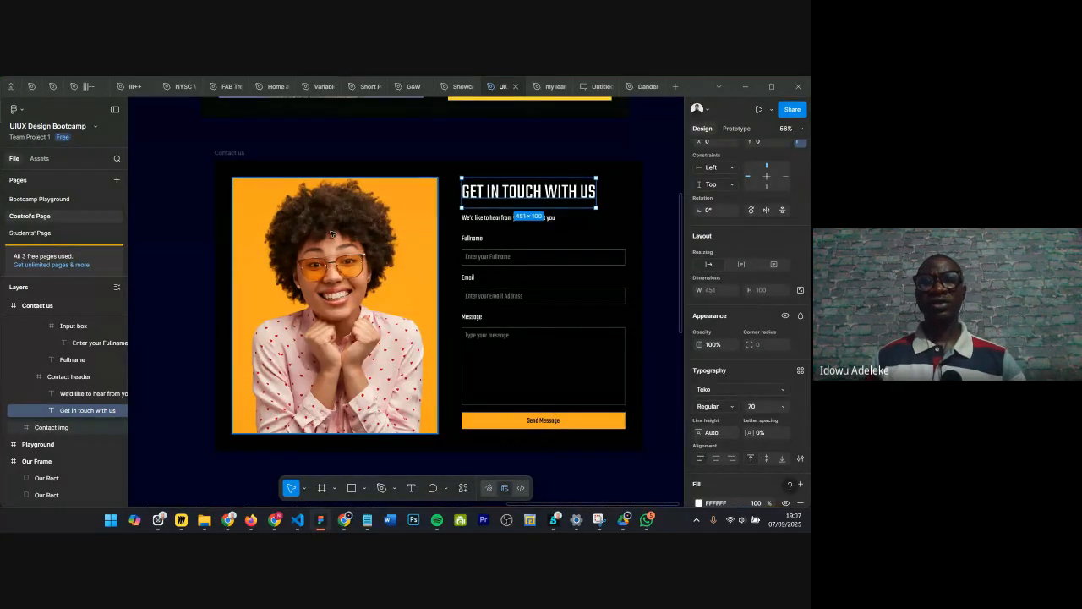
Step: Compare the recreated contact section with the reference design on the canvas
scroll(326, 175, "down", 4)
left_click(322, 148)
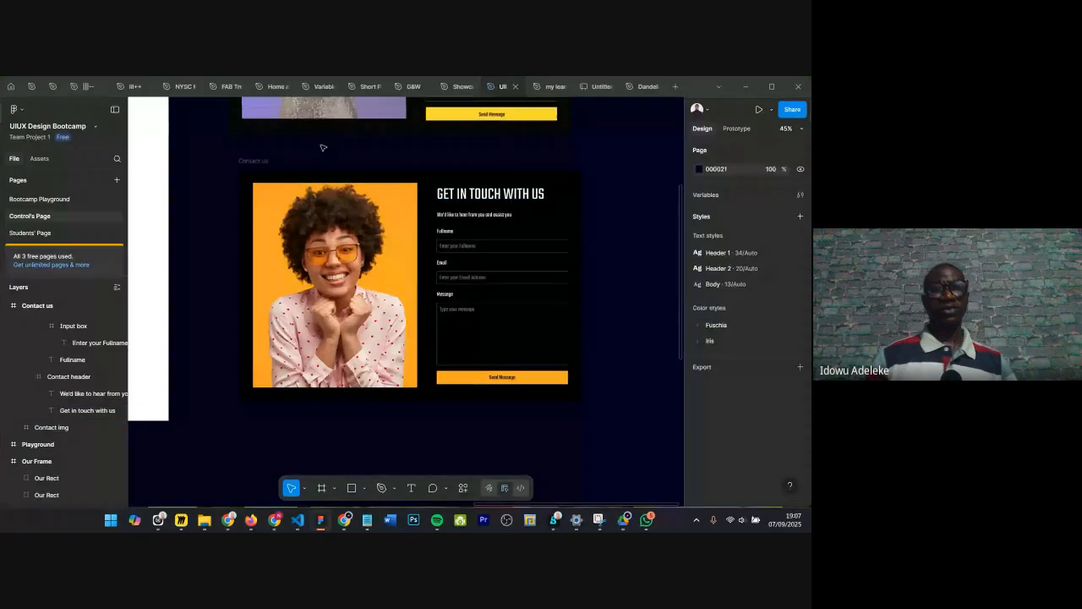
scroll(322, 148, "up", 3)
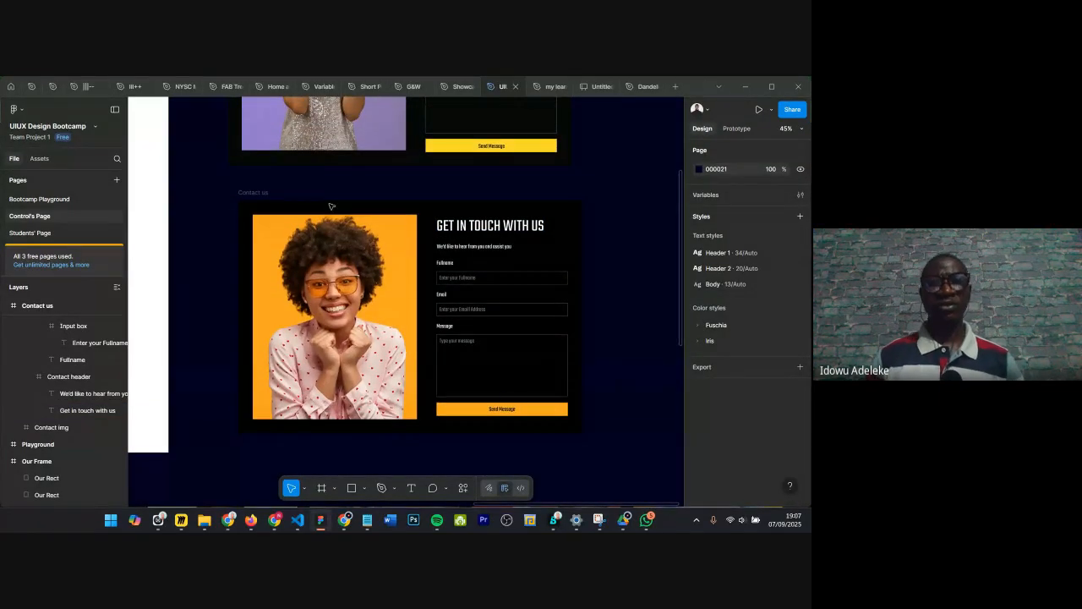
scroll(494, 170, "down", 3)
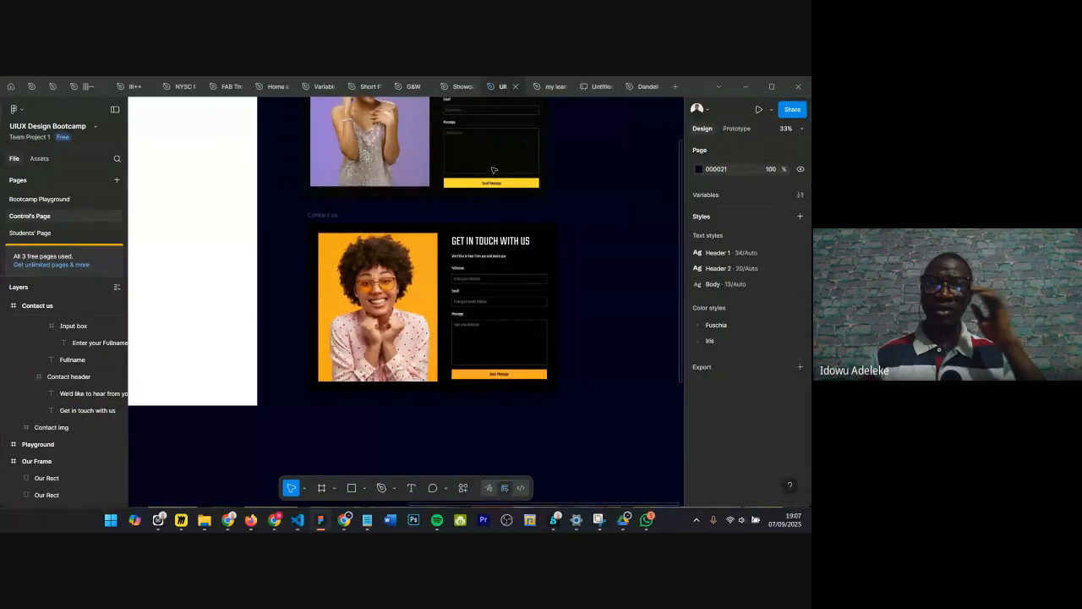
scroll(376, 195, "up", 3)
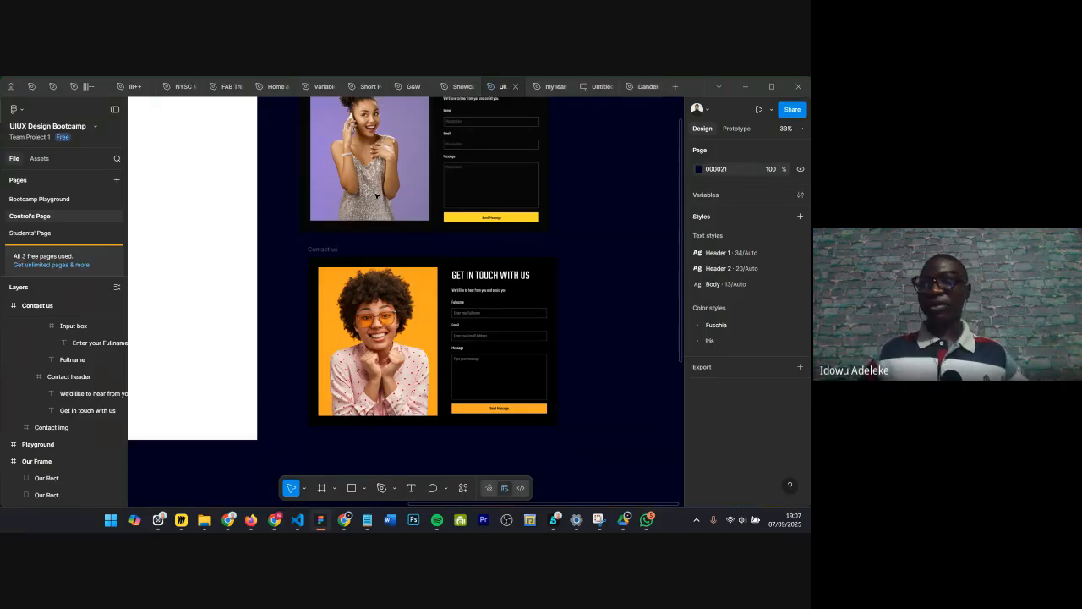
scroll(440, 232, "down", 5)
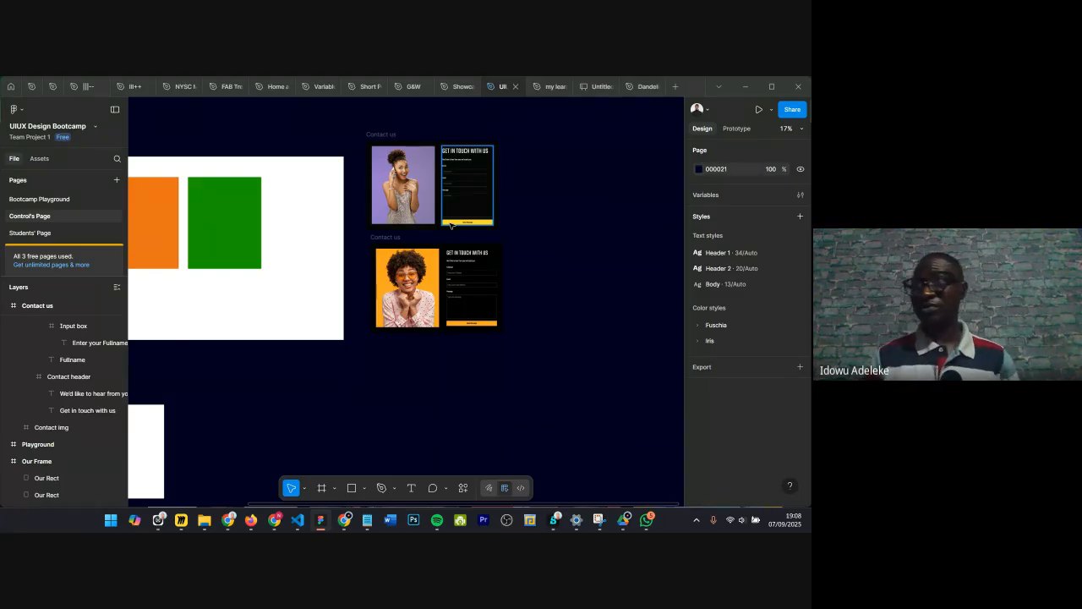
scroll(380, 123, "left", 2)
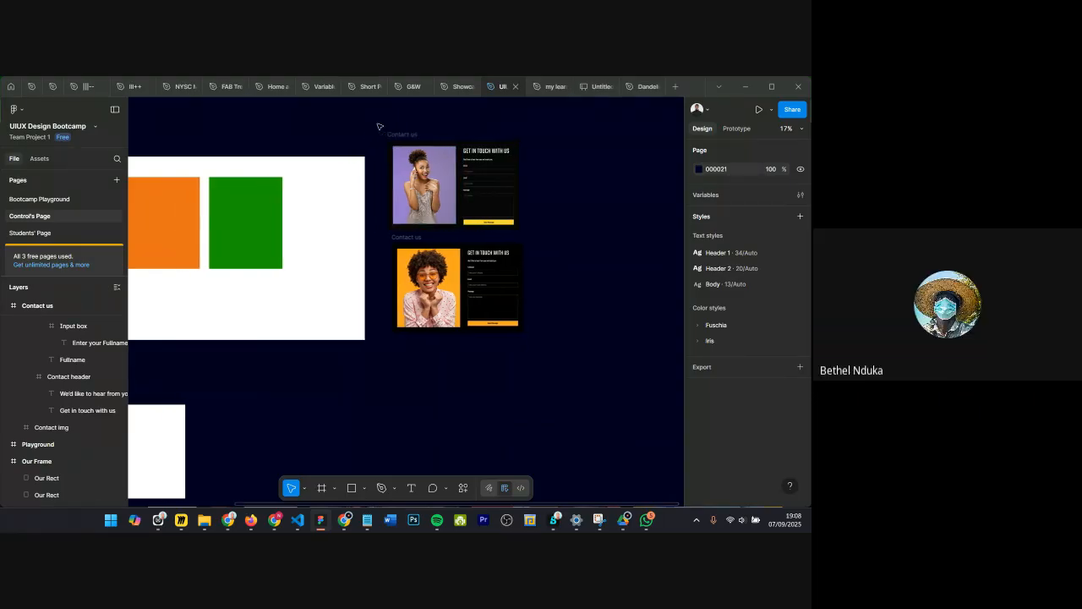
scroll(403, 137, "left", 2)
scroll(435, 174, "left", 4)
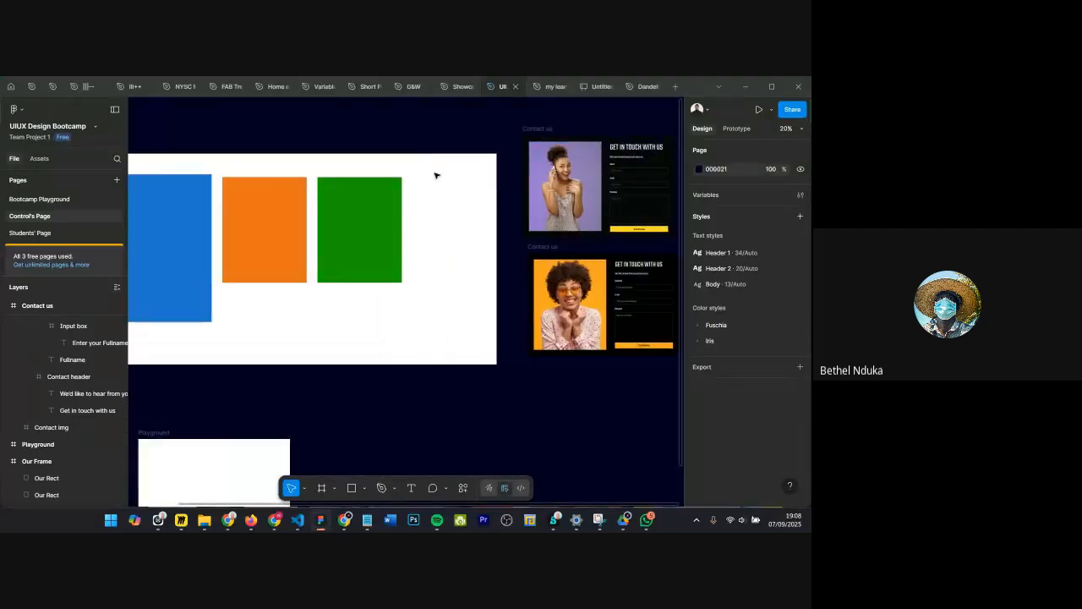
Step: Lock the original reference Contact us frame
left_click(522, 240)
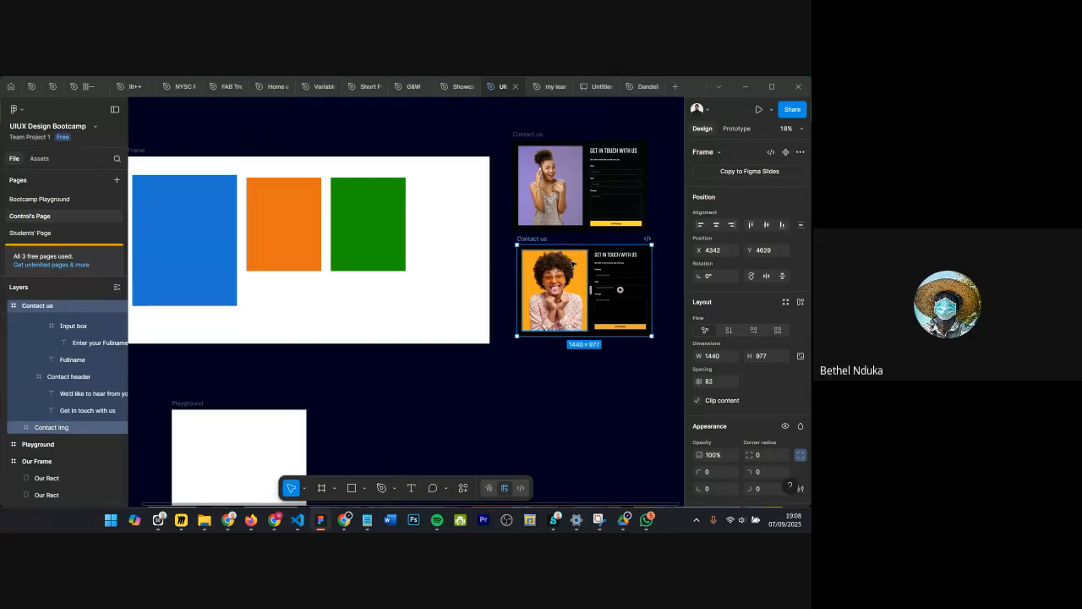
scroll(502, 265, "right", 2)
scroll(502, 265, "up", 3)
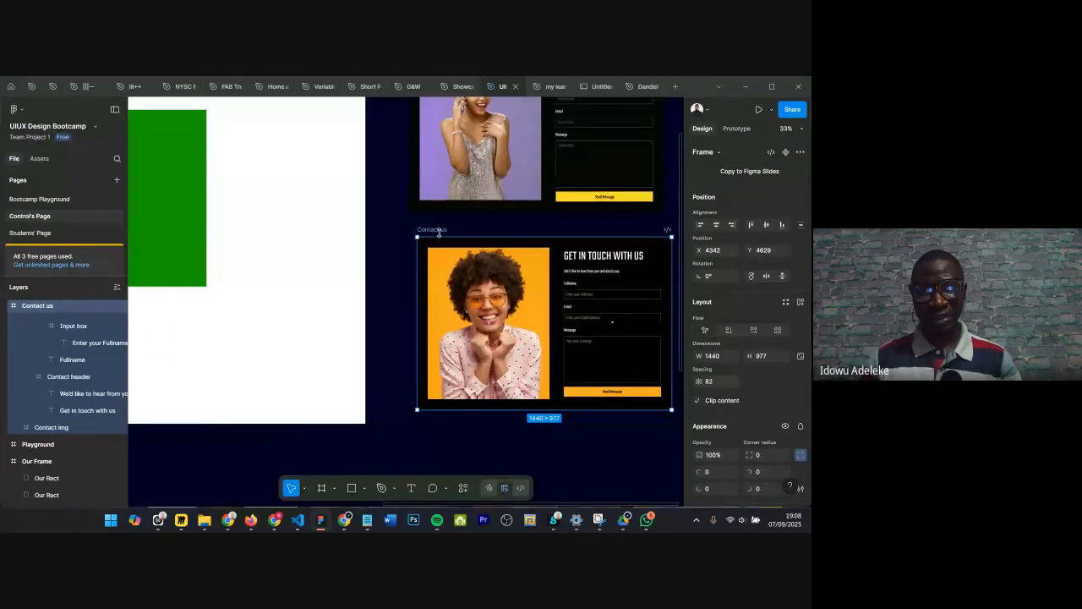
scroll(439, 231, "down", 3)
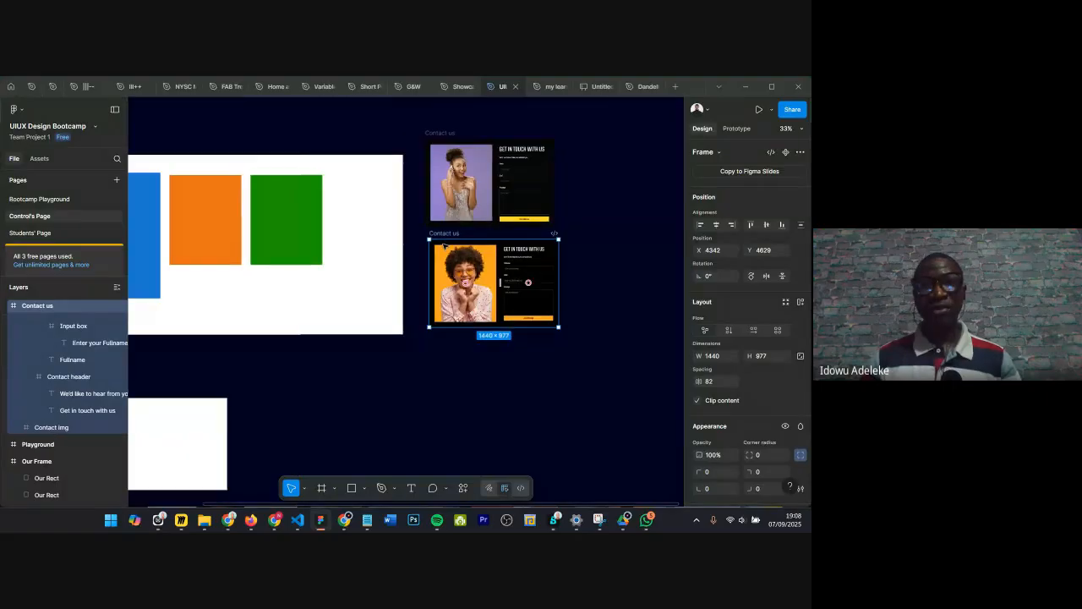
left_click(442, 134)
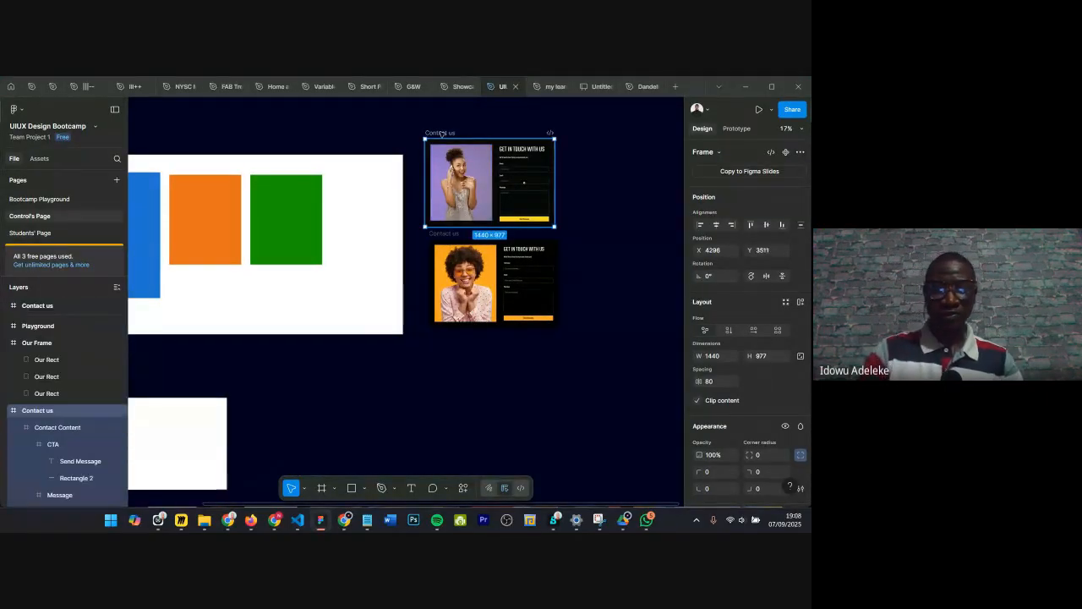
key("ctrl+shift+l")
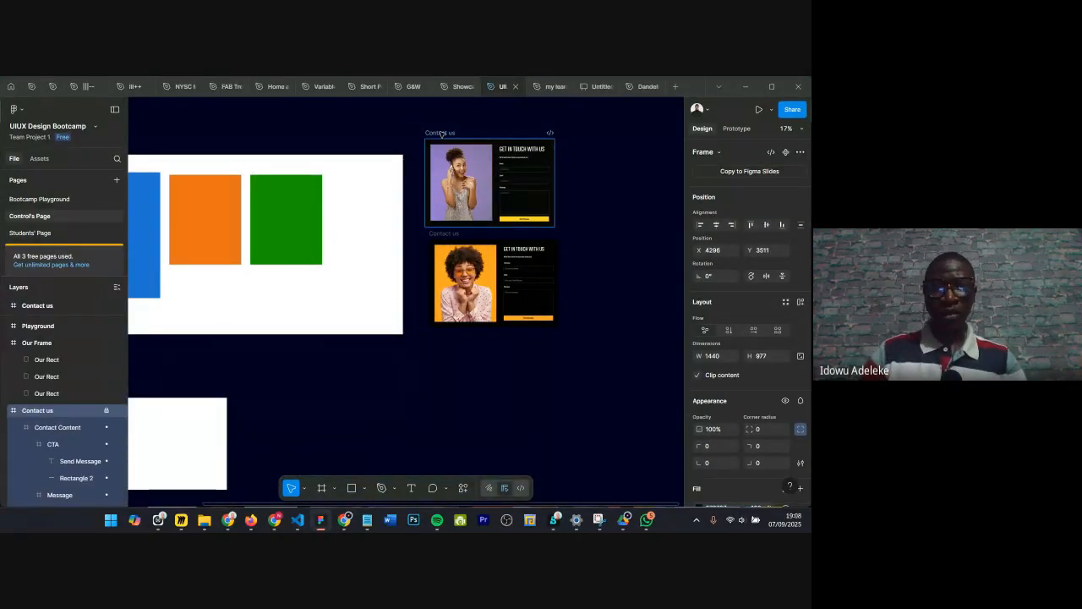
Step: Copy the recreated Contact us frame and paste it into the Report Sheet frame on Students' Page
left_click(447, 234)
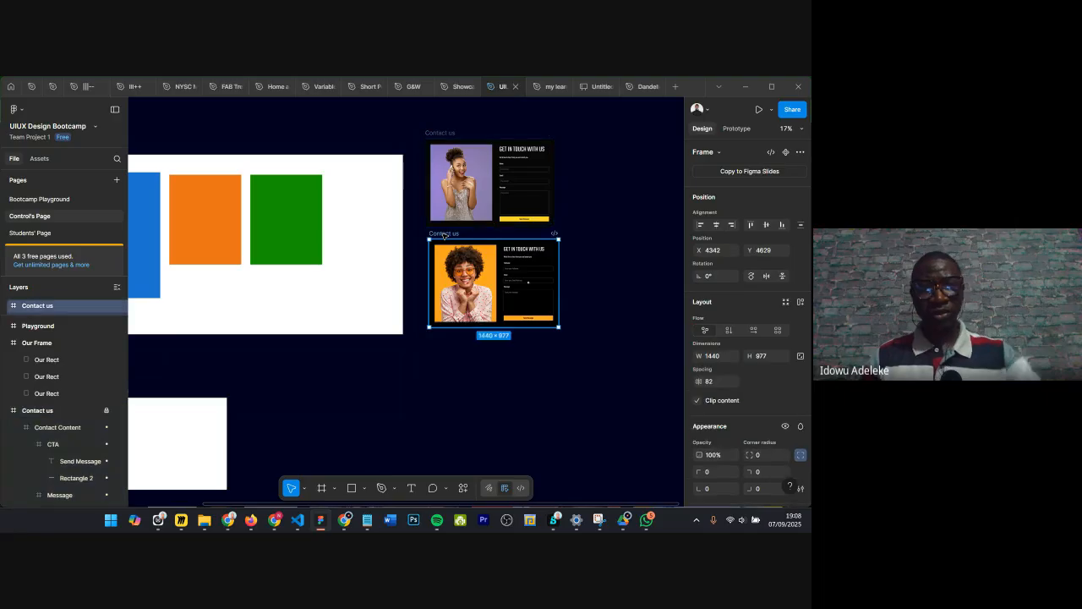
right_click(445, 235)
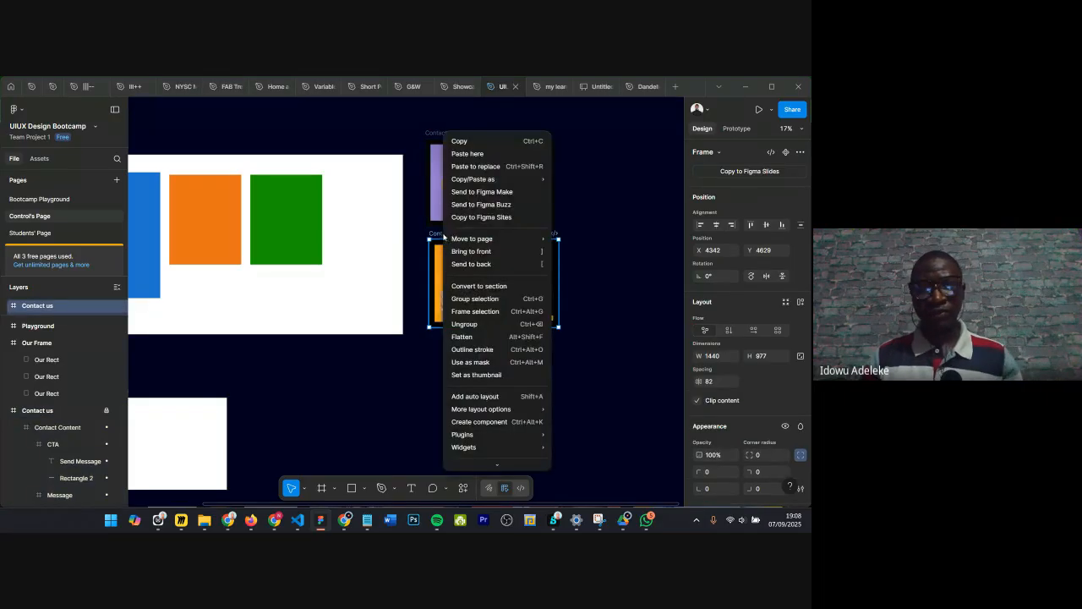
left_click(477, 149)
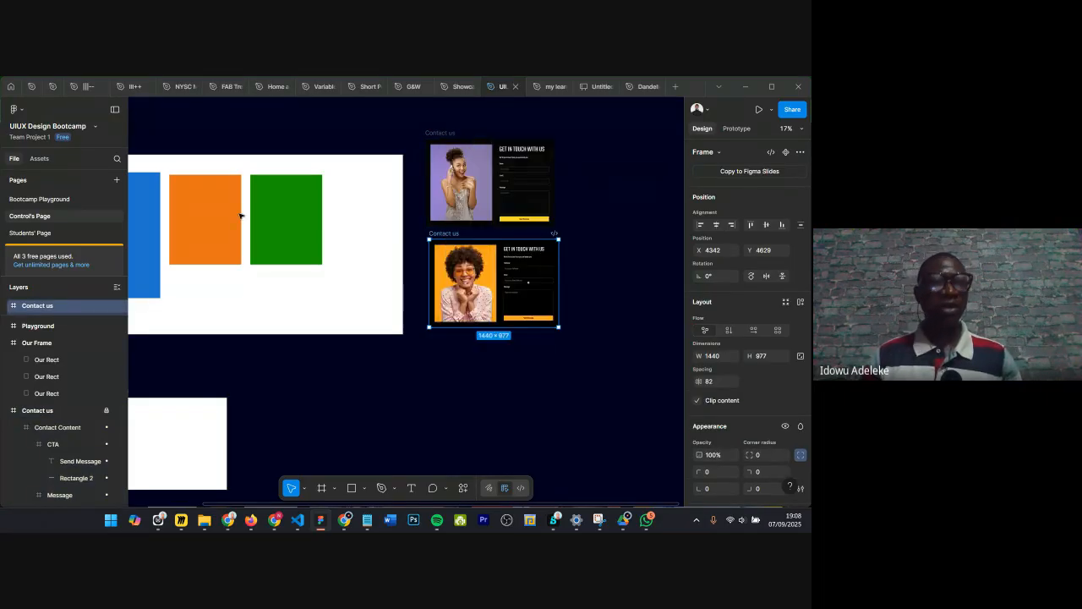
left_click(57, 236)
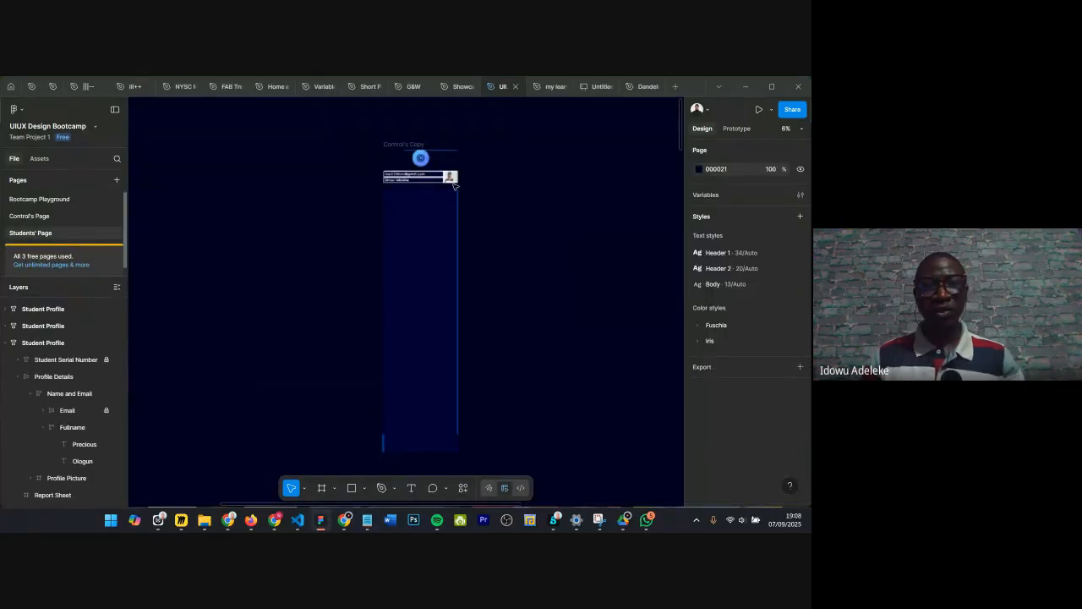
scroll(453, 186, "up", 5)
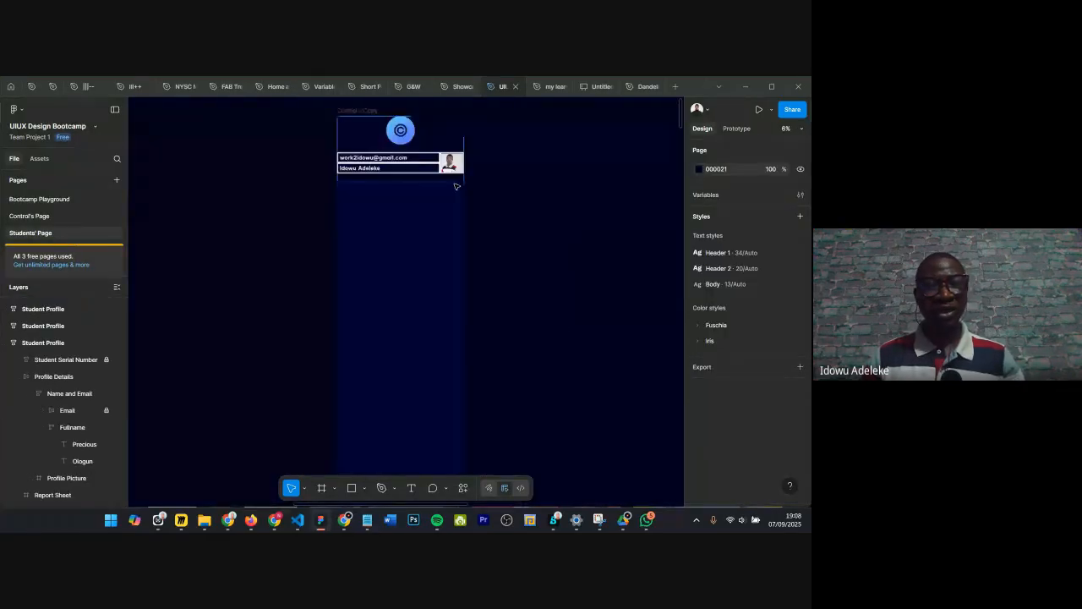
left_click(378, 217)
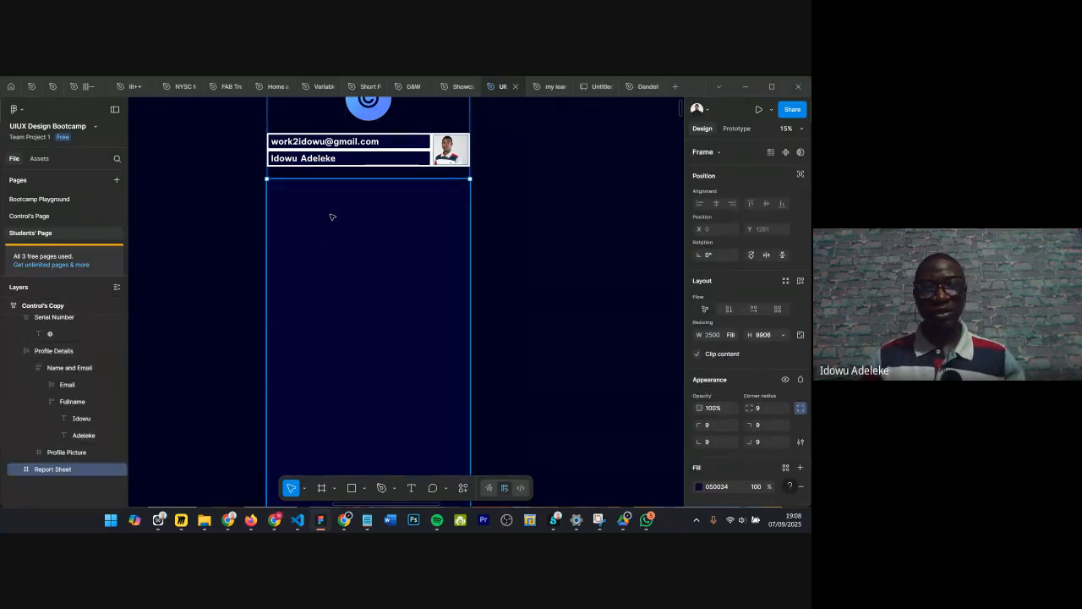
right_click(360, 214)
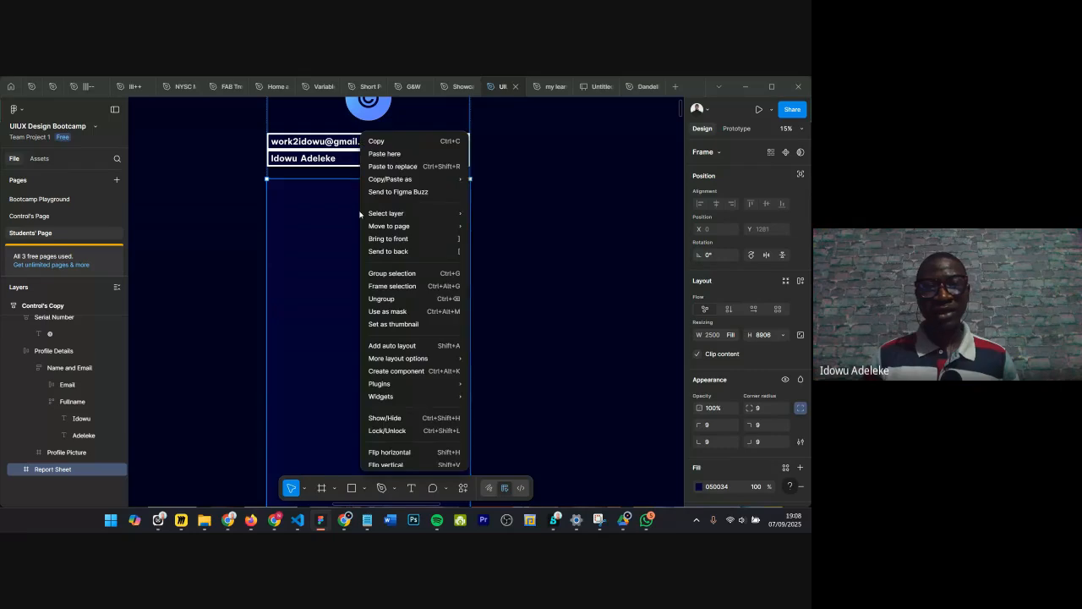
left_click(275, 369)
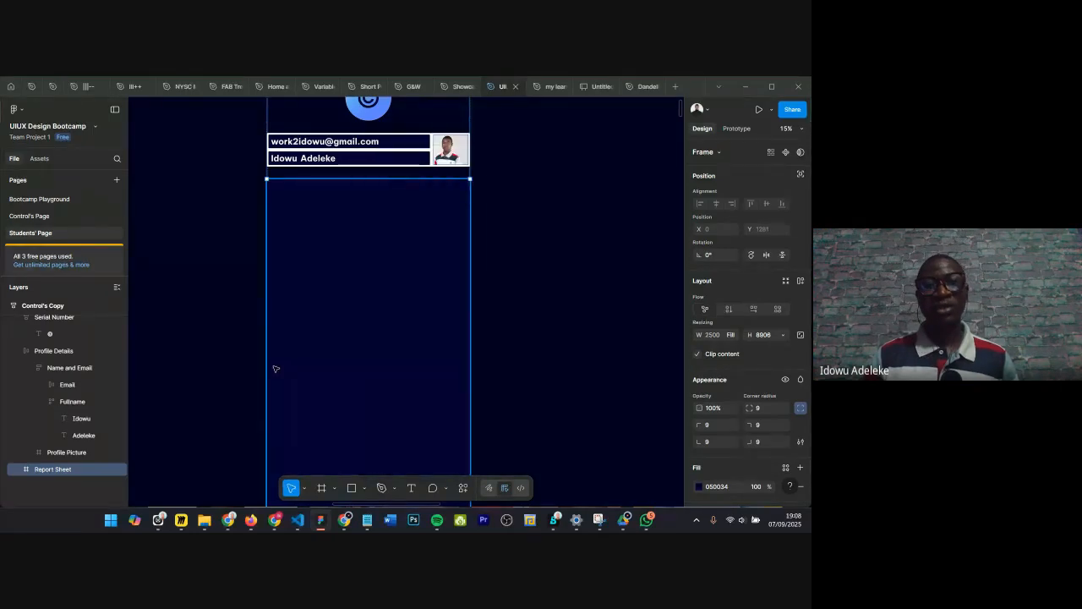
key("ctrl+v")
left_click_drag(313, 404, 339, 241)
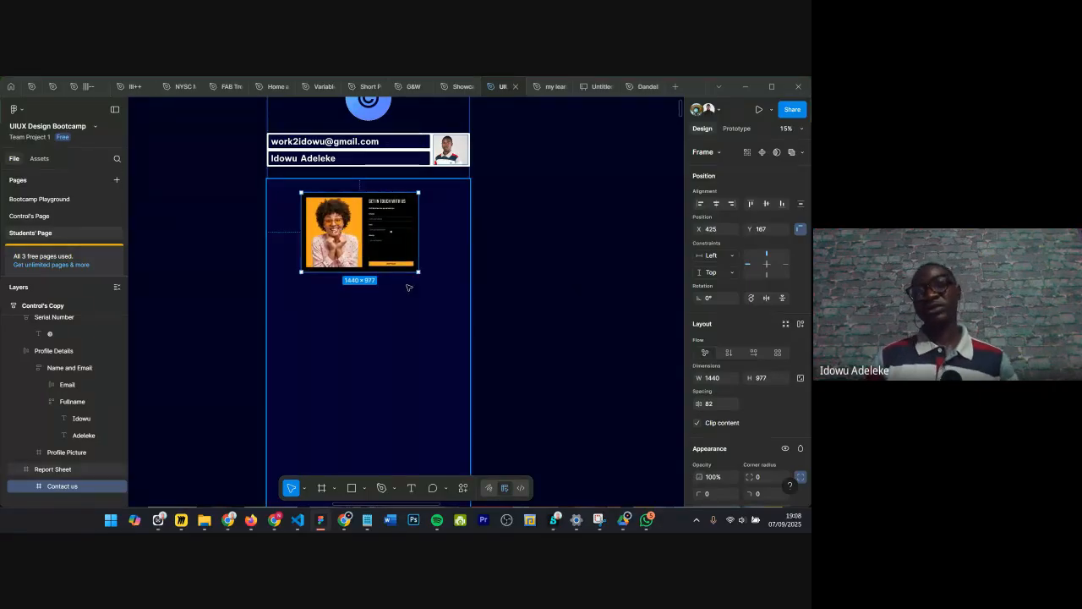
Step: Return to Control's Page
scroll(406, 286, "down", 1)
scroll(407, 287, "down", 2)
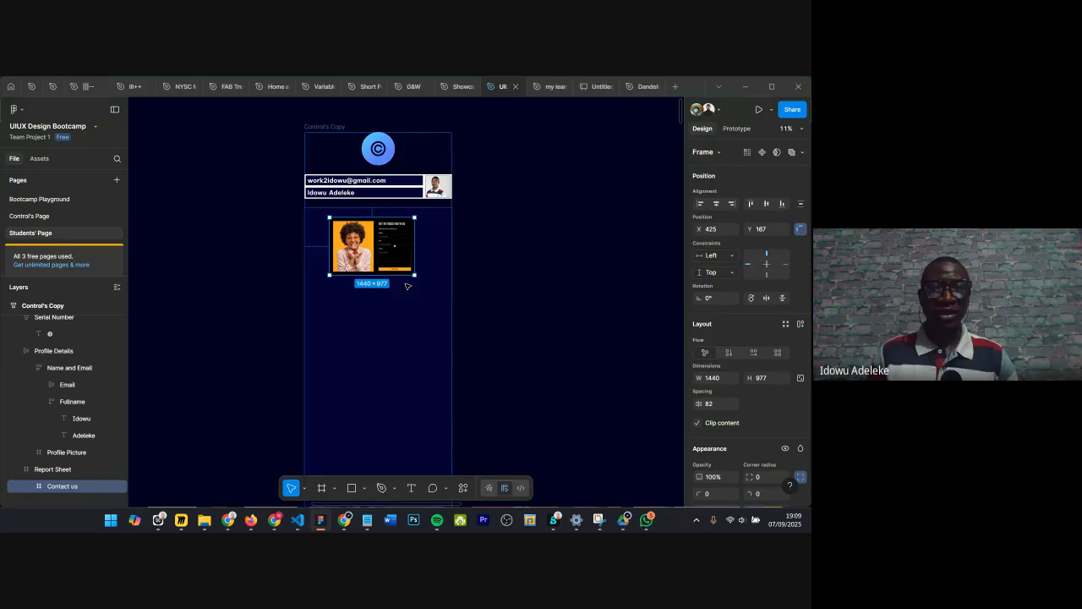
scroll(500, 222, "down", 5)
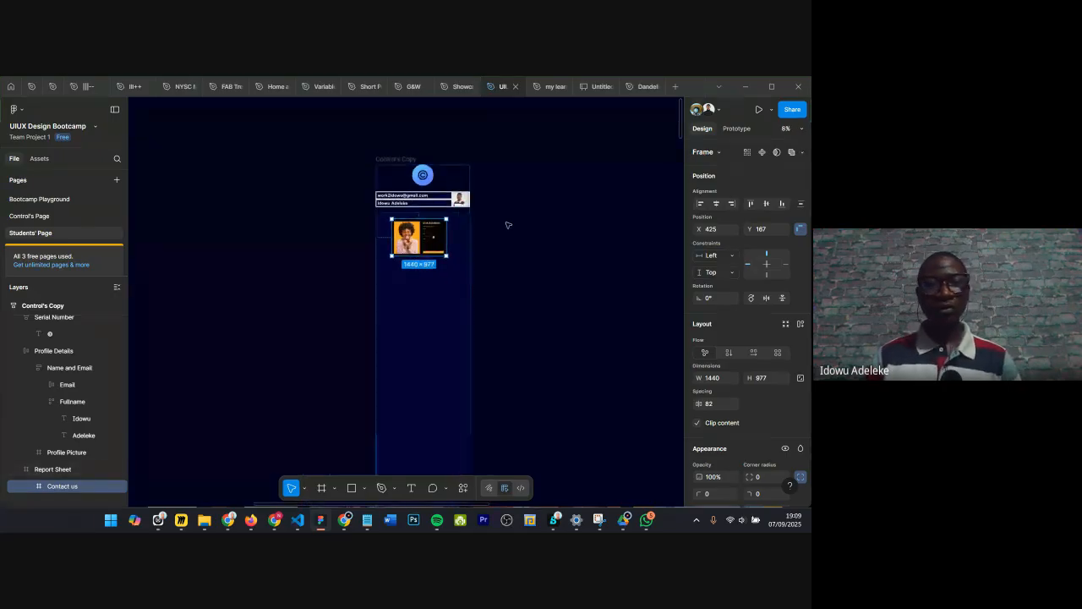
left_click(46, 217)
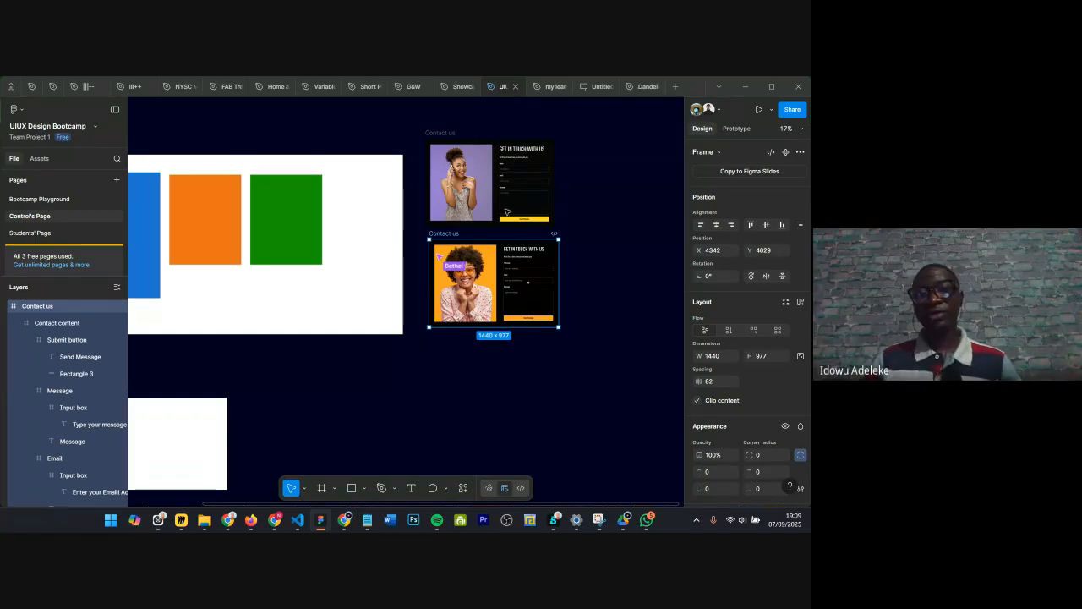
Step: Zoom in to inspect the recreated contact form and its Send Message button, then zoom back out
scroll(532, 306, "up", 10)
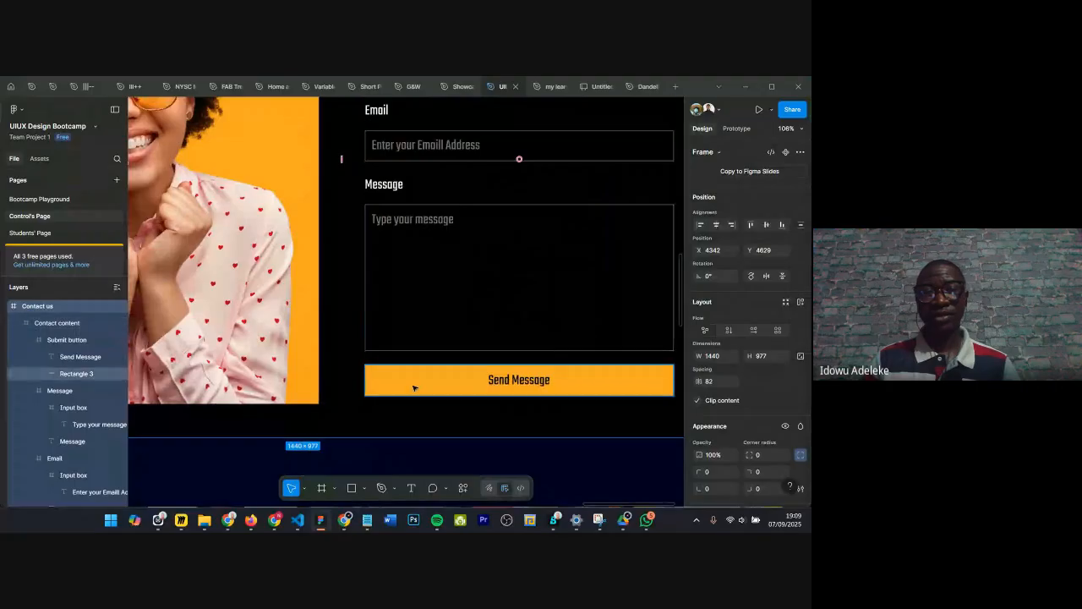
left_click(428, 372)
scroll(431, 377, "down", 6)
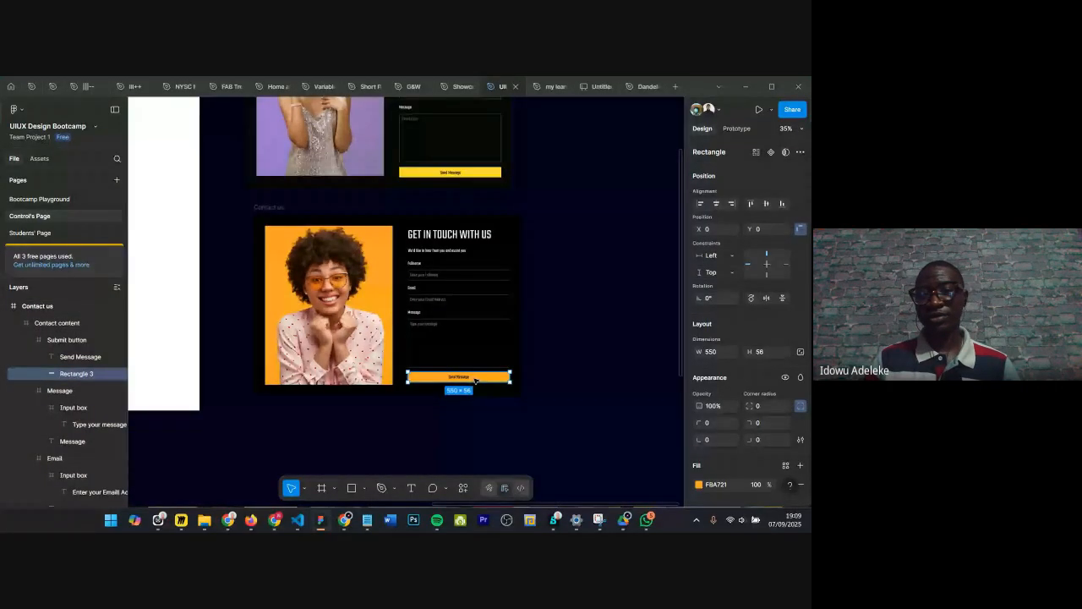
scroll(744, 355, "down", 1)
left_click_drag(749, 353, 529, 407)
key("Escape")
scroll(347, 320, "up", 2)
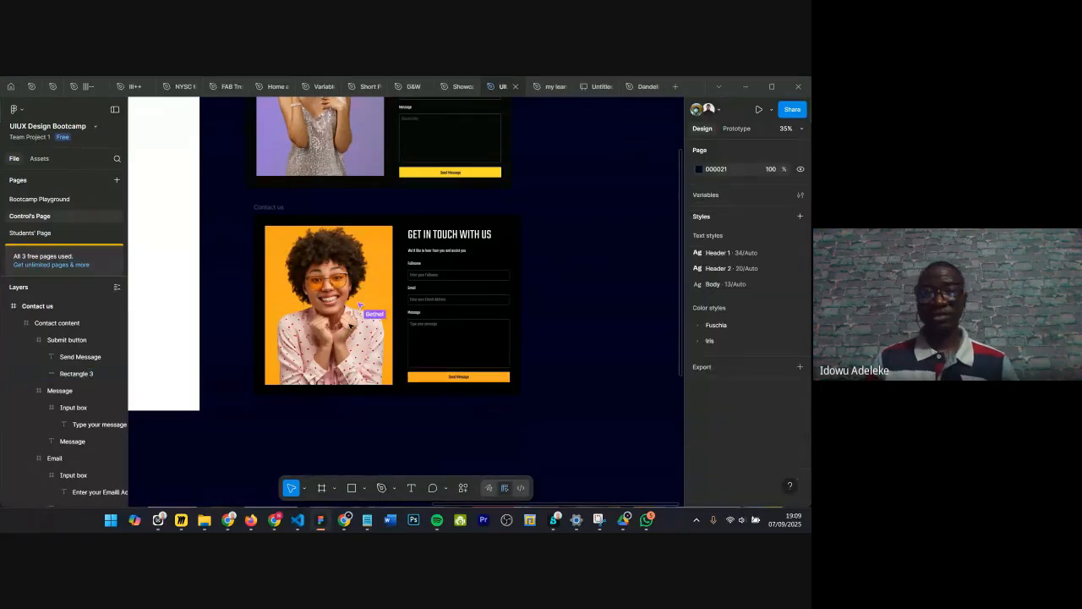
scroll(480, 285, "down", 1)
scroll(471, 290, "up", 3)
scroll(472, 290, "down", 2)
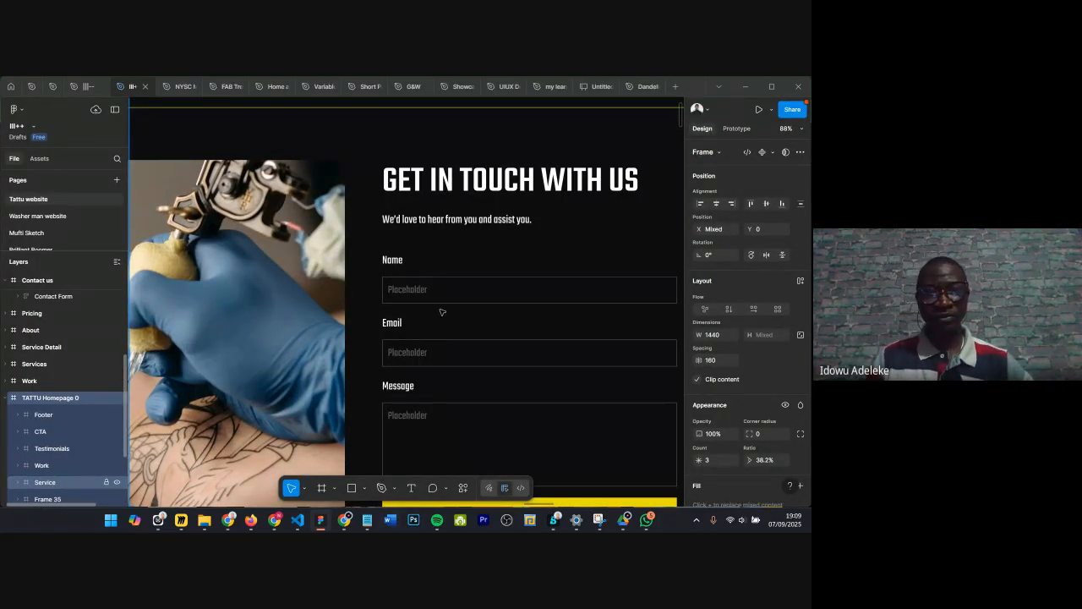
Step: Examine the Contact us frame in the Tattu website file and select its Contact Form container
scroll(442, 312, "down", 5)
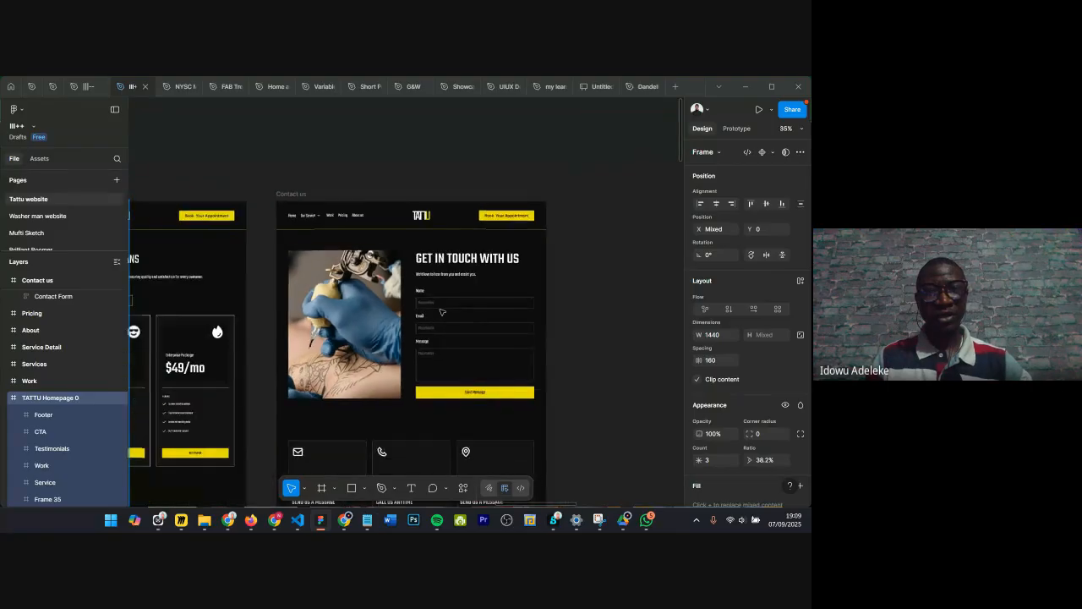
scroll(442, 312, "left", 5)
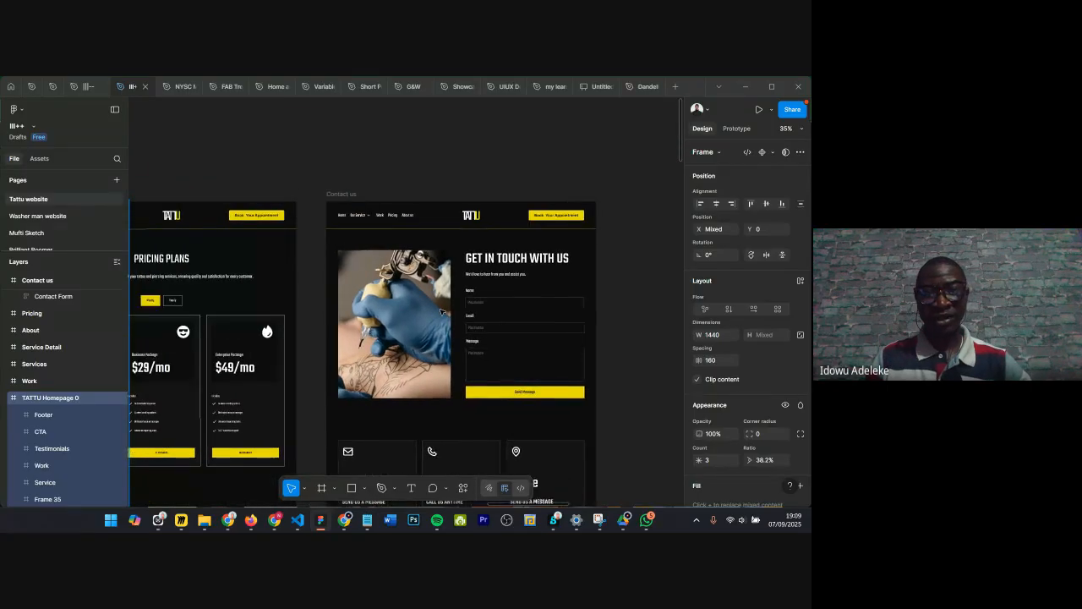
scroll(454, 318, "left", 1)
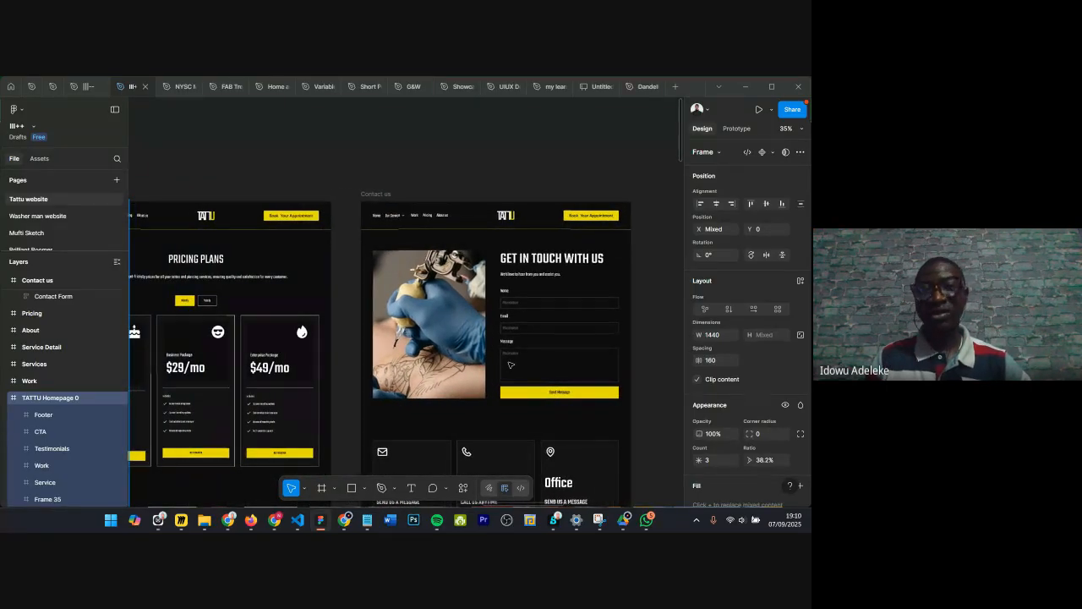
left_click(511, 364)
left_click(511, 364)
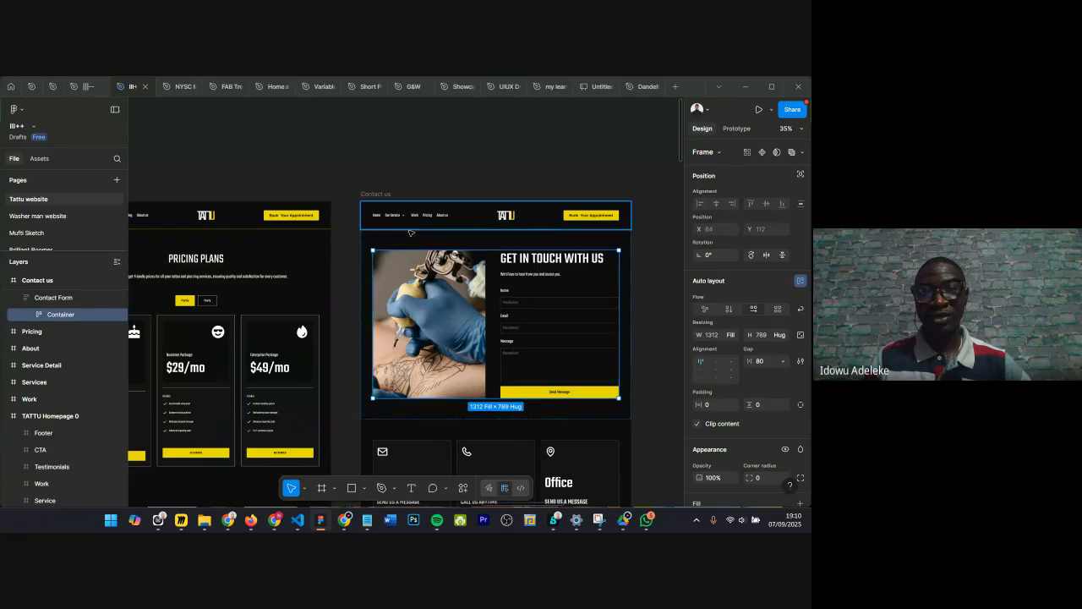
left_click(479, 242)
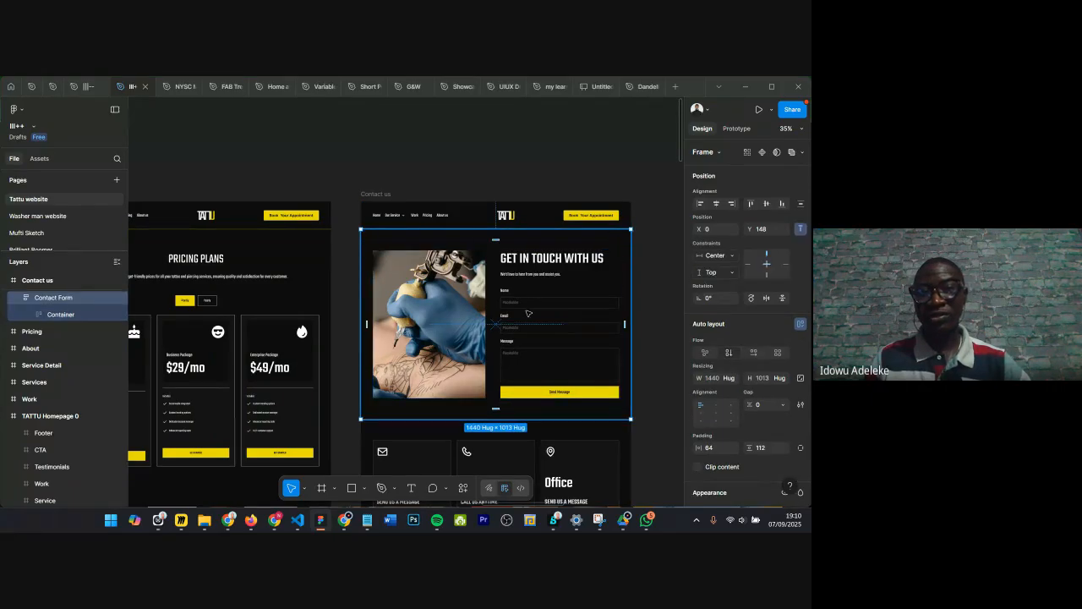
Step: Browse the other page frames of the Tattu website design and return to the contact form section
scroll(527, 314, "up", 3)
scroll(528, 309, "down", 6)
scroll(529, 307, "left", 14)
scroll(361, 345, "down", 1)
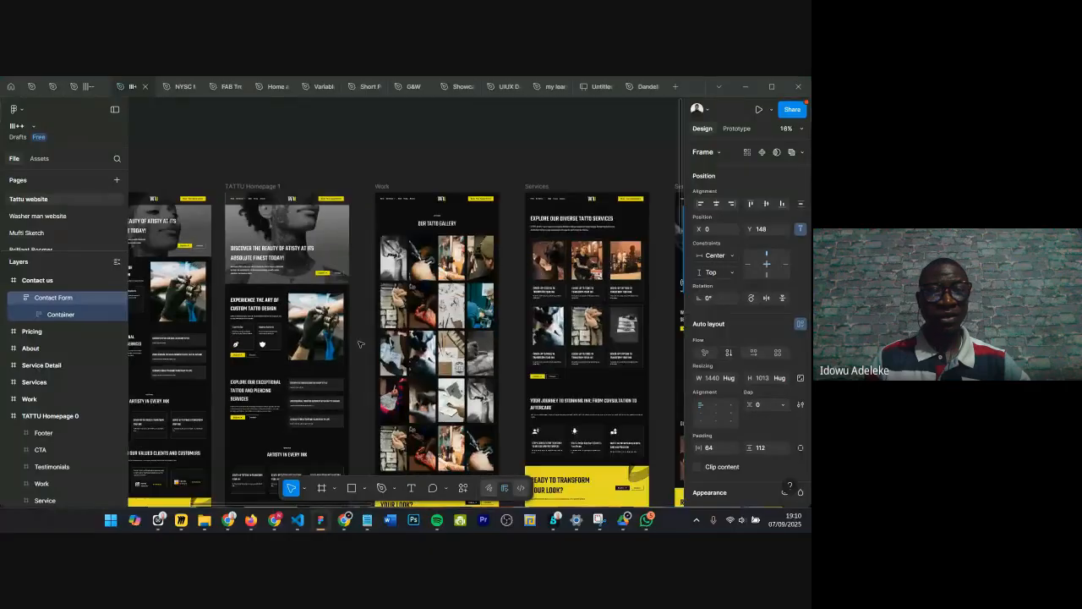
scroll(357, 343, "left", 4)
scroll(355, 330, "left", 7)
scroll(354, 321, "down", 4)
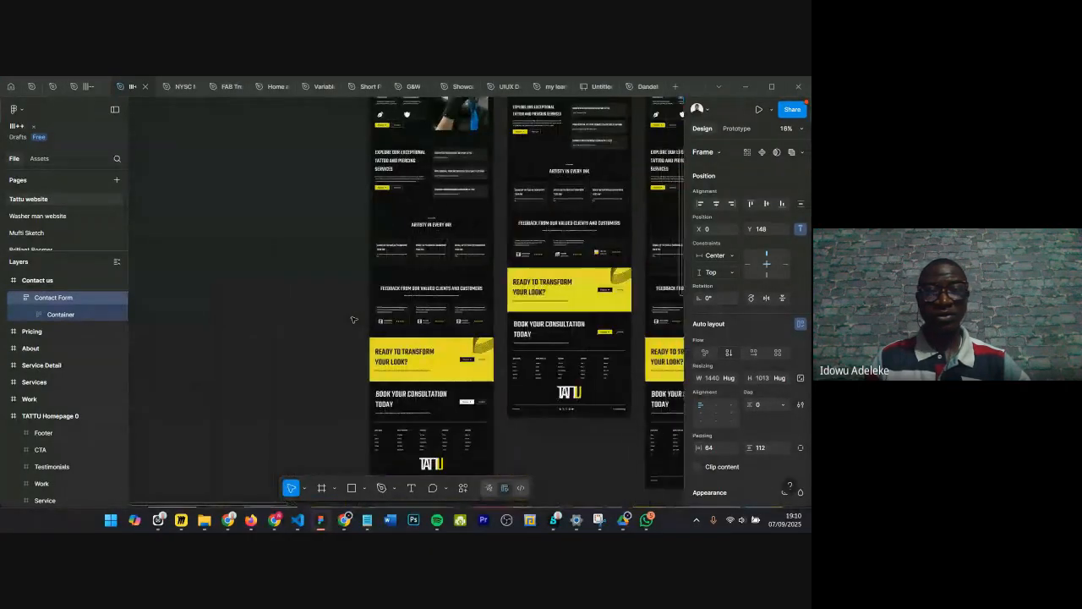
scroll(353, 319, "right", 8)
scroll(353, 319, "up", 4)
scroll(354, 319, "up", 2)
scroll(354, 319, "right", 12)
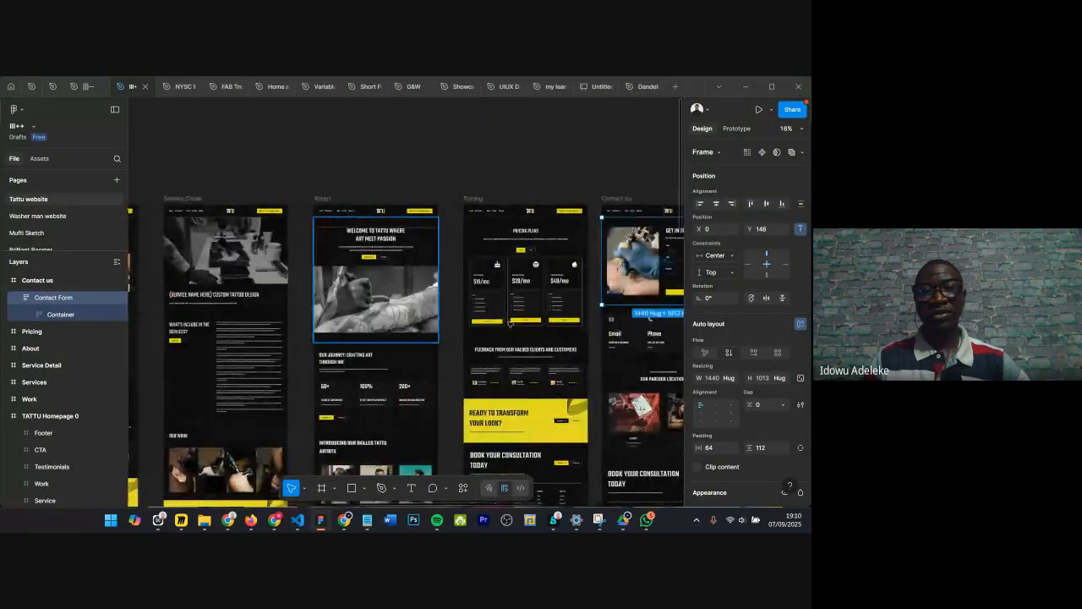
scroll(525, 281, "up", 6)
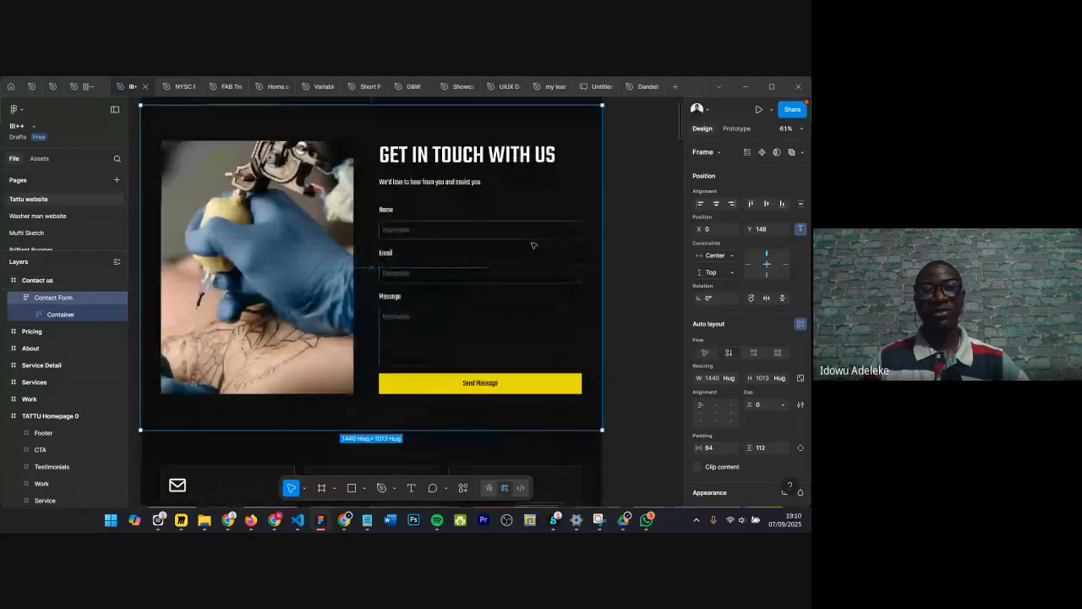
scroll(495, 276, "down", 1)
scroll(489, 274, "left", 2)
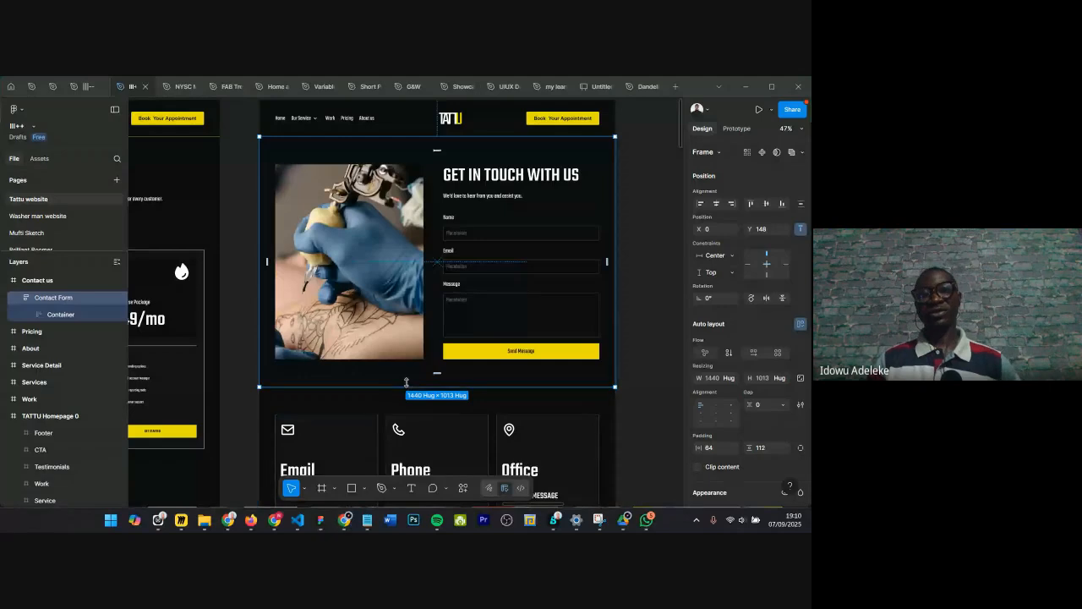
Step: Switch to the Google Meet call window in the browser
mouse_move(343, 526)
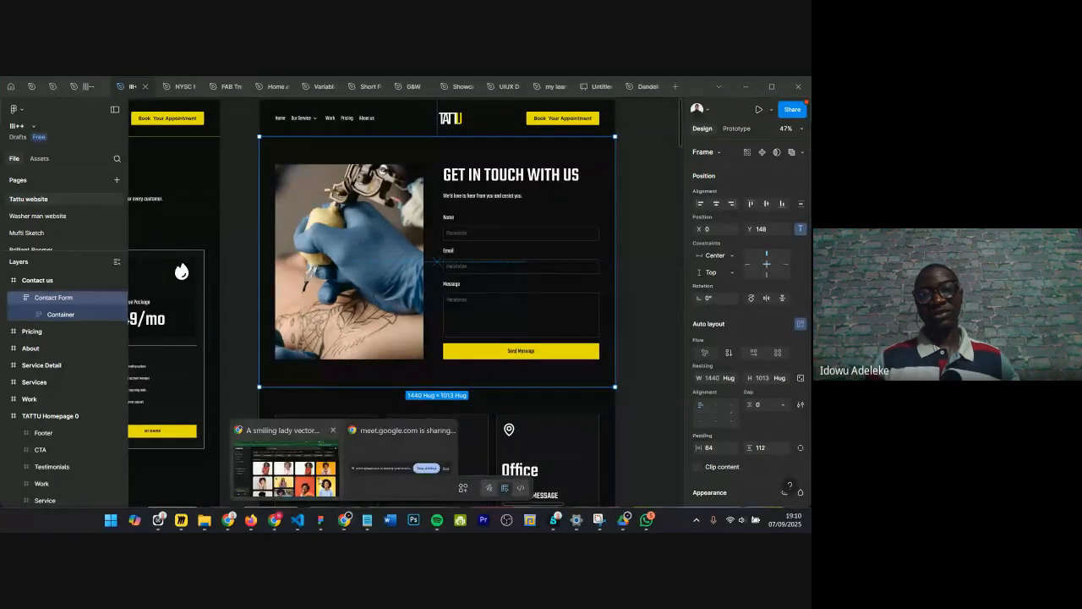
left_click(402, 431)
left_click(529, 89)
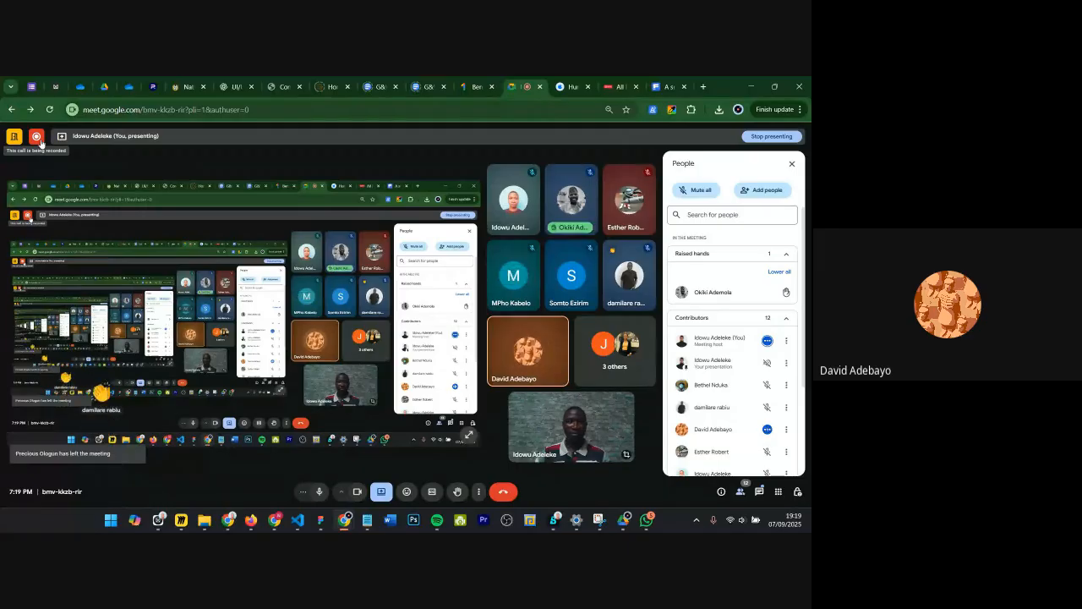
Step: Lower the participant's raised hand in the People list and turn off the microphone
left_click(787, 292)
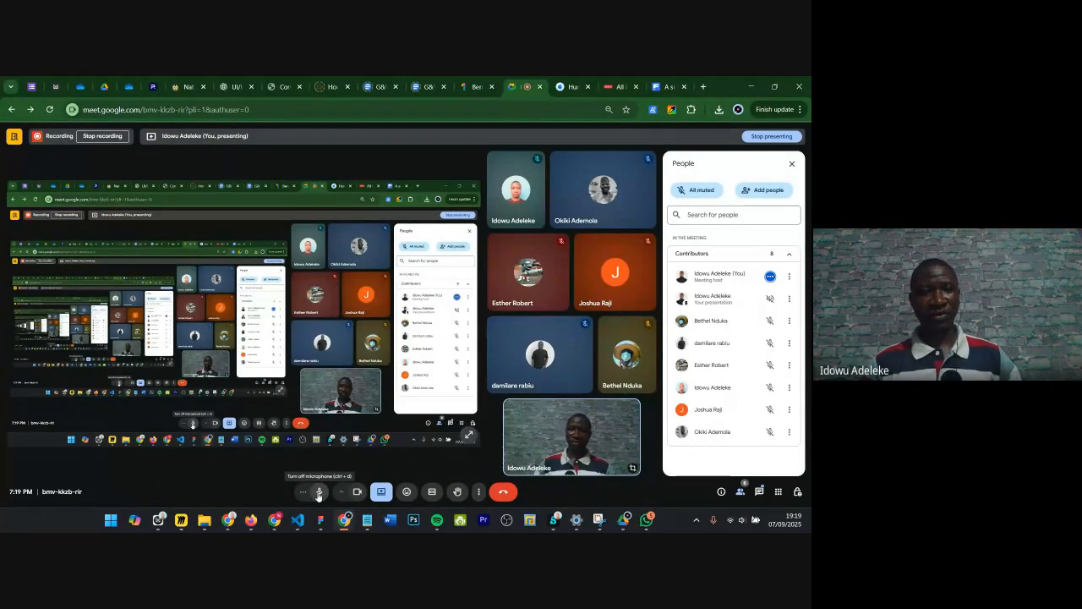
left_click(319, 492)
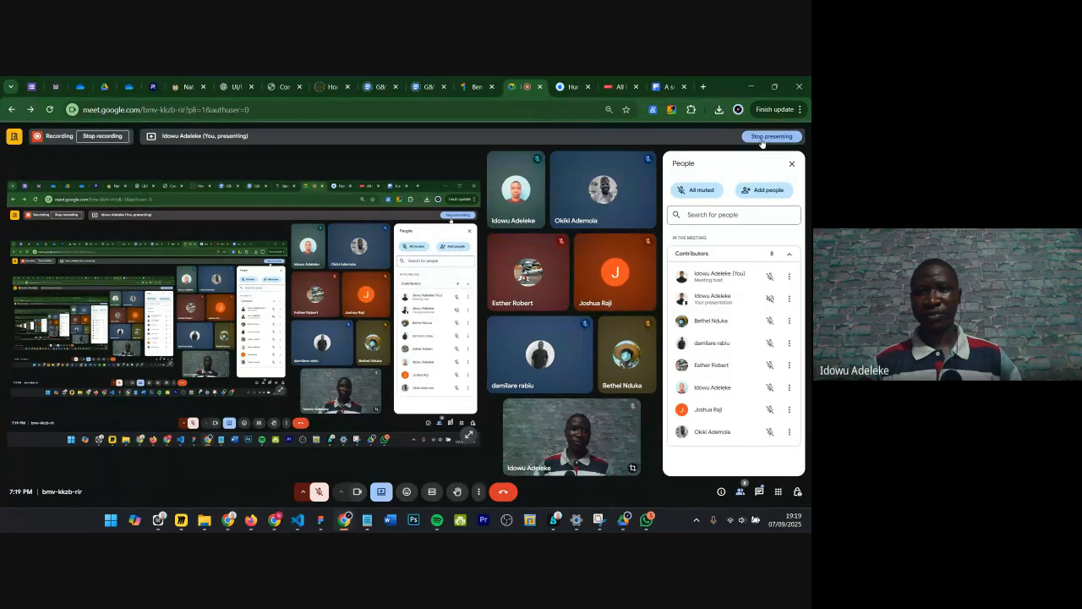